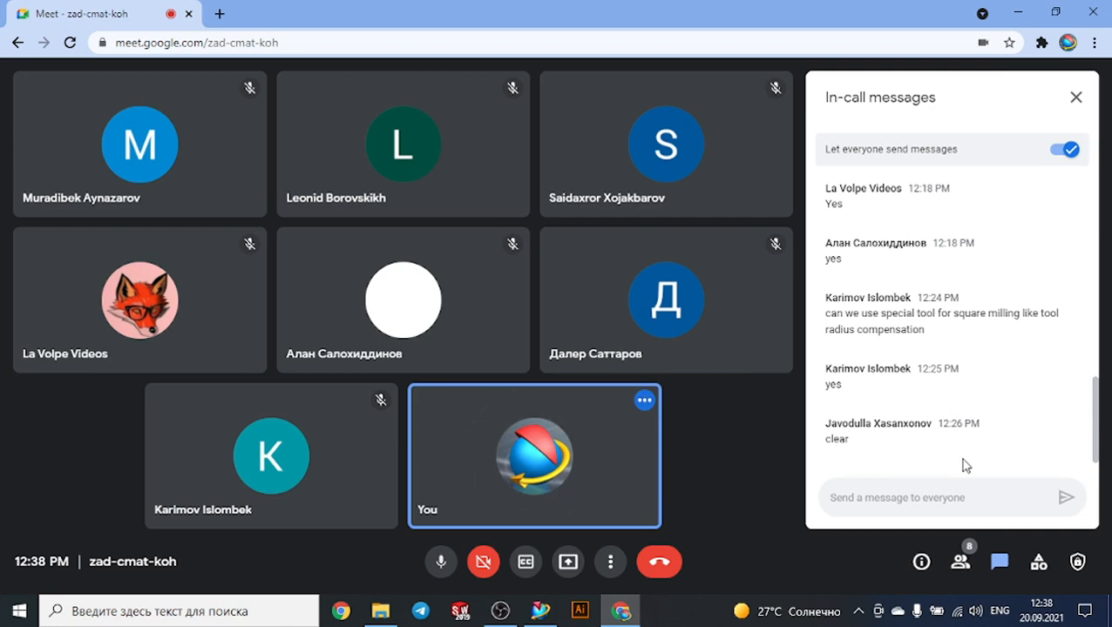
Switch to NX and create a 100 × 100 × 100 mm block at the origin using origin and edge lengths.
{"action": "left_click", "coordinate": [547, 615]}
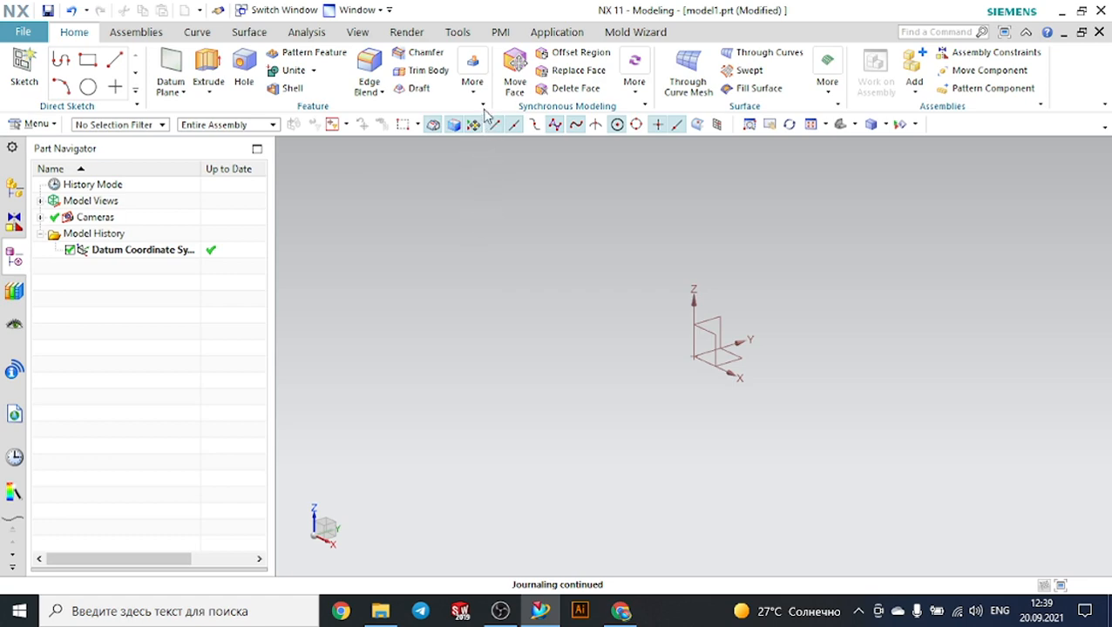
{"action": "left_click", "coordinate": [473, 81]}
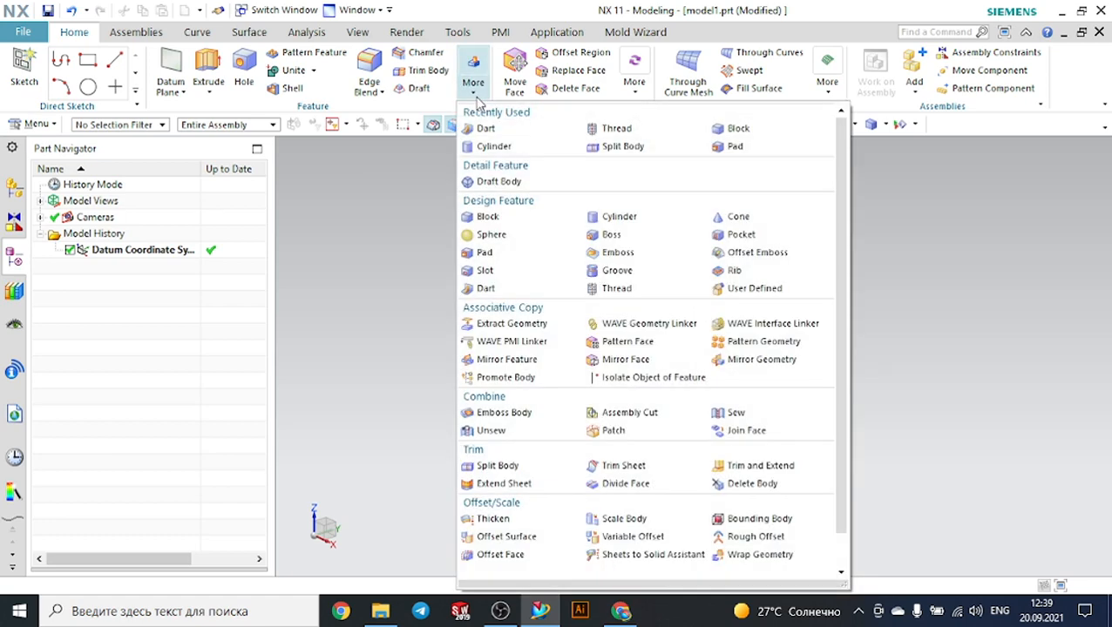
{"action": "left_click", "coordinate": [734, 128]}
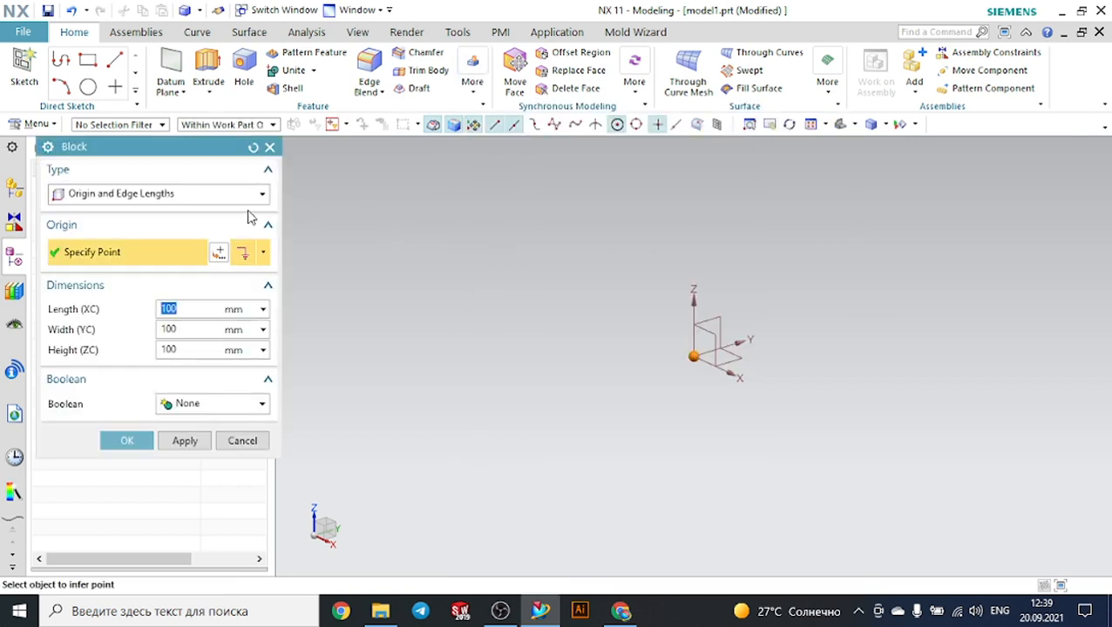
{"action": "left_click", "coordinate": [140, 198]}
{"action": "left_click", "coordinate": [129, 215]}
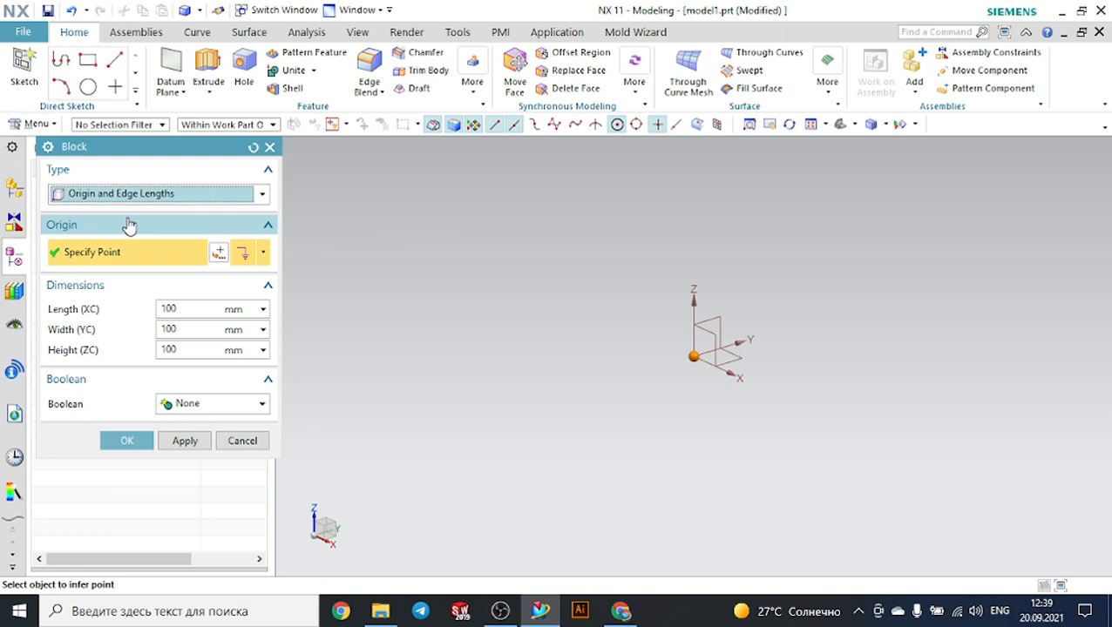
{"action": "left_click", "coordinate": [129, 442]}
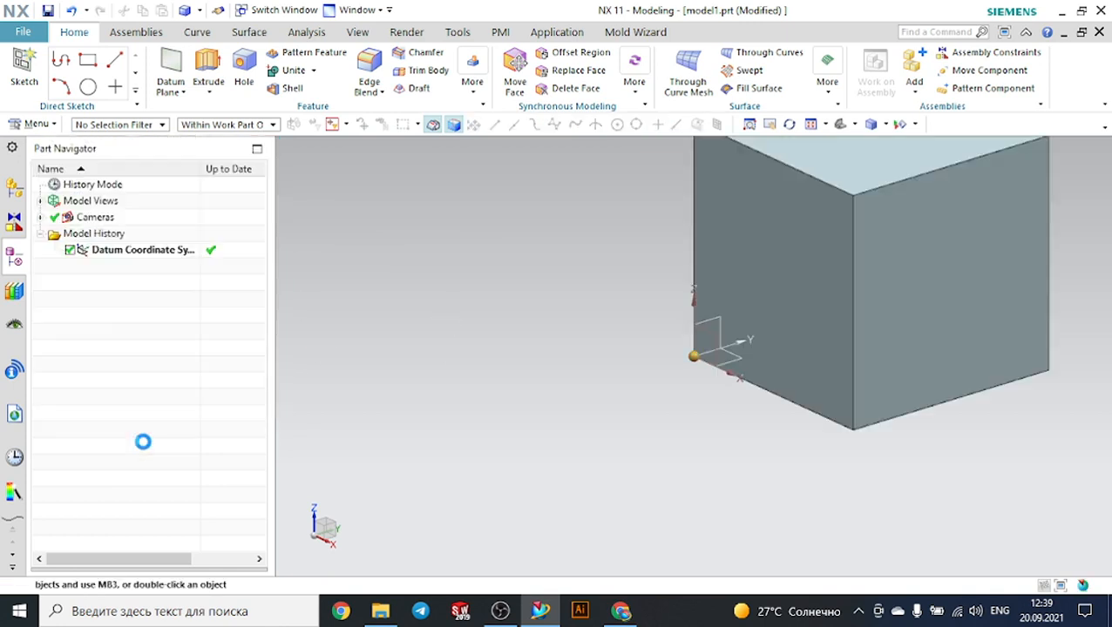
{"action": "scroll", "coordinate": [657, 316], "scroll_direction": "down", "scroll_amount": 1}
{"action": "scroll", "coordinate": [891, 188], "scroll_direction": "up", "scroll_amount": 3}
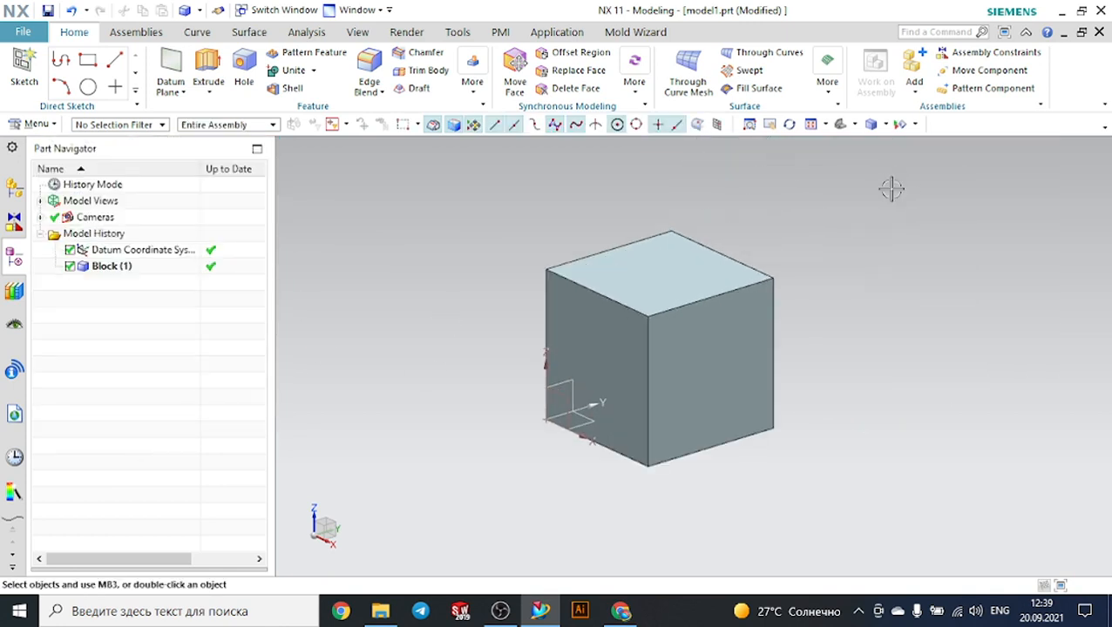
{"action": "scroll", "coordinate": [890, 189], "scroll_direction": "down", "scroll_amount": 2}
{"action": "scroll", "coordinate": [841, 276], "scroll_direction": "up", "scroll_amount": 1}
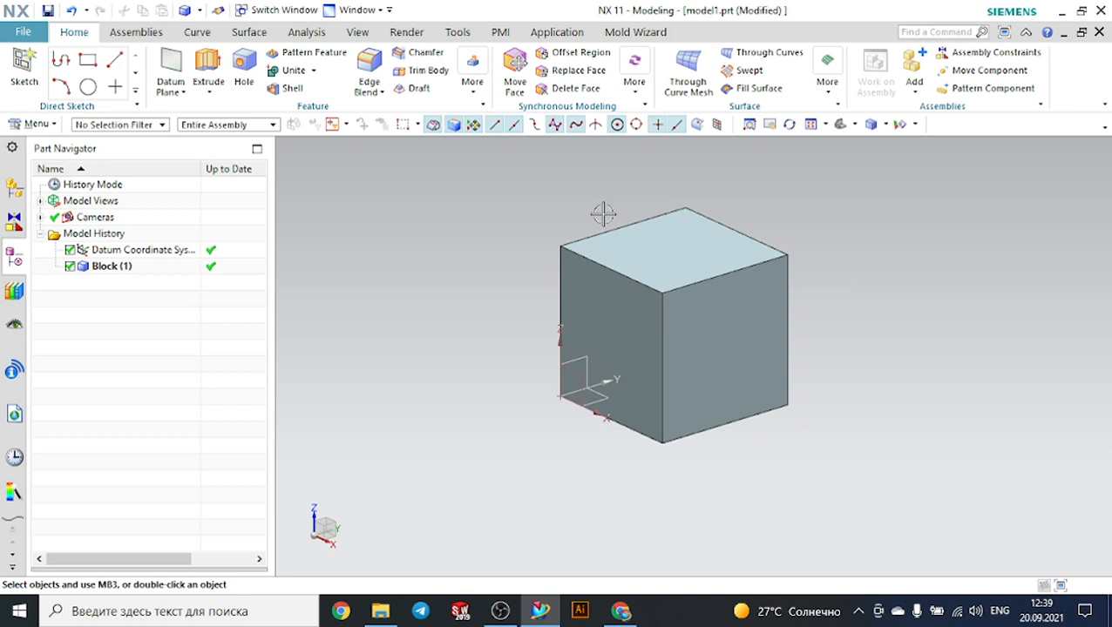
Examine the Draft options of the Extrude command and leave it without extruding anything.
{"action": "left_click", "coordinate": [208, 71]}
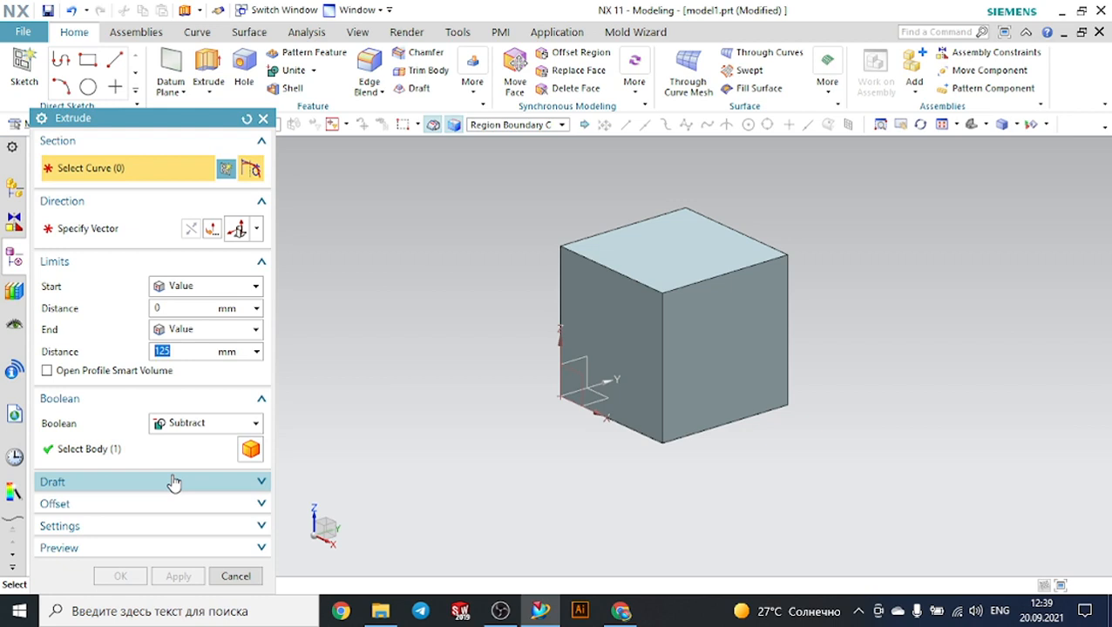
{"action": "left_click", "coordinate": [114, 491]}
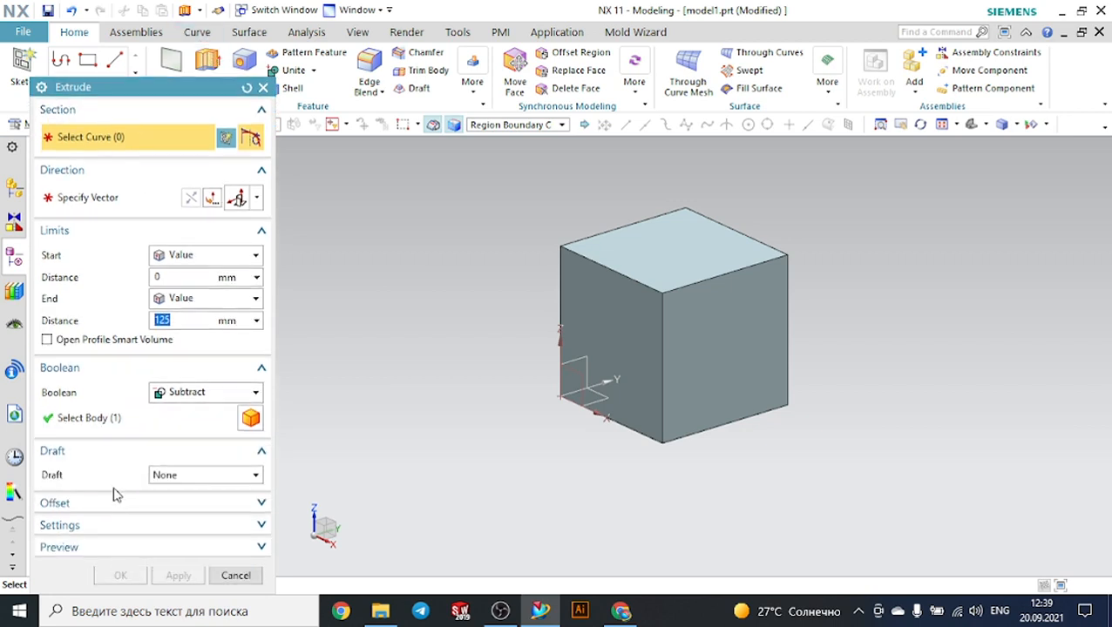
{"action": "left_click", "coordinate": [165, 482]}
{"action": "left_click", "coordinate": [164, 480]}
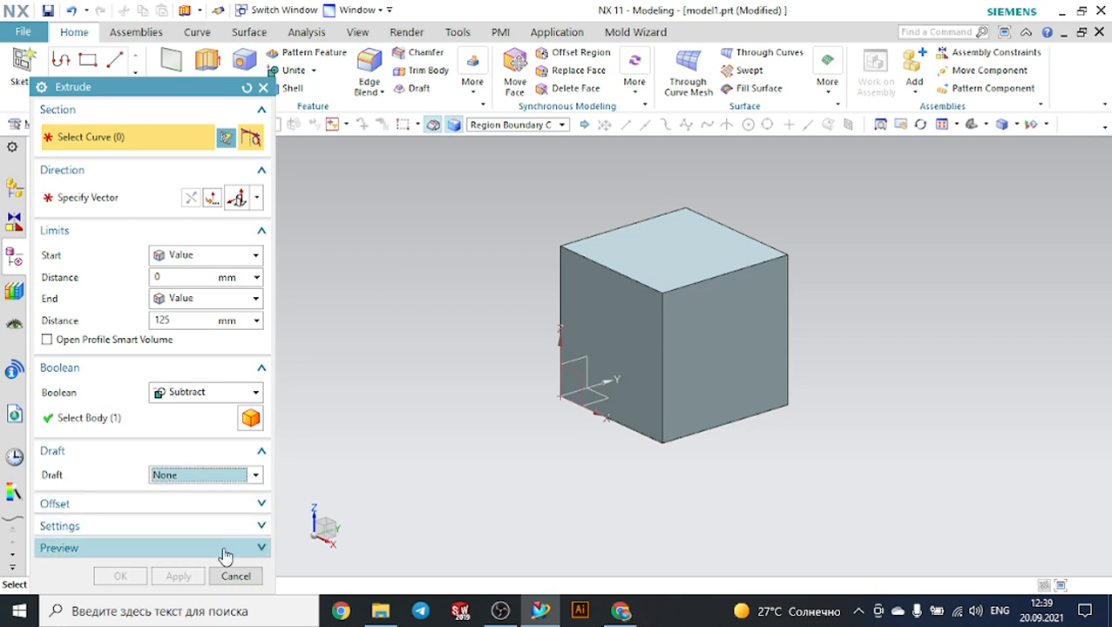
{"action": "left_click", "coordinate": [235, 577]}
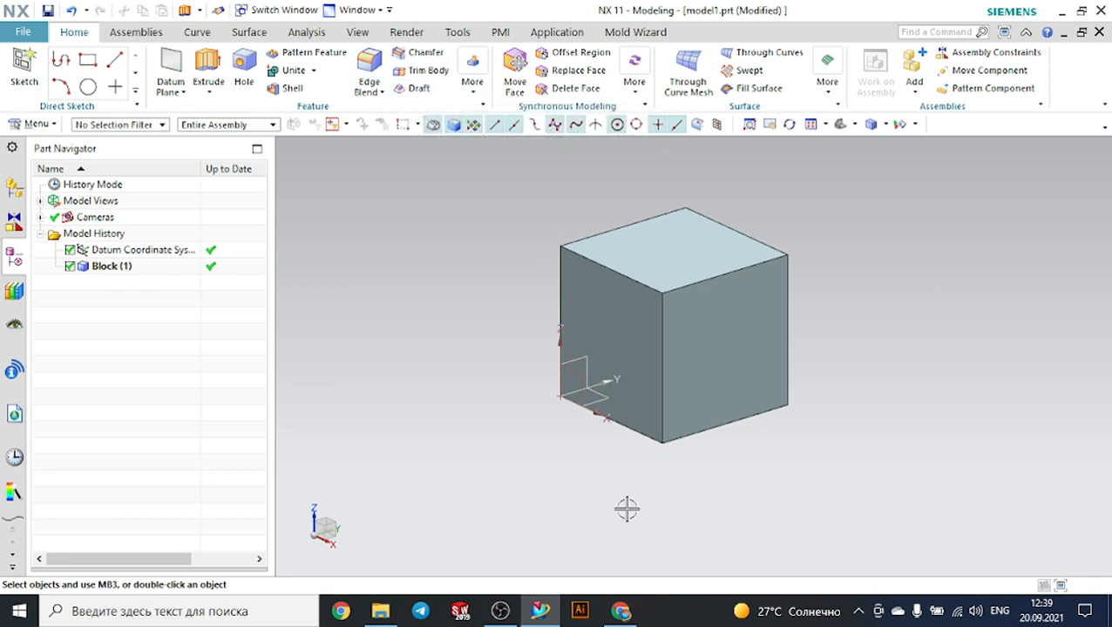
Switch to the Google Meet call, present the entire screen to everyone, and return to NX.
{"action": "left_click", "coordinate": [627, 612]}
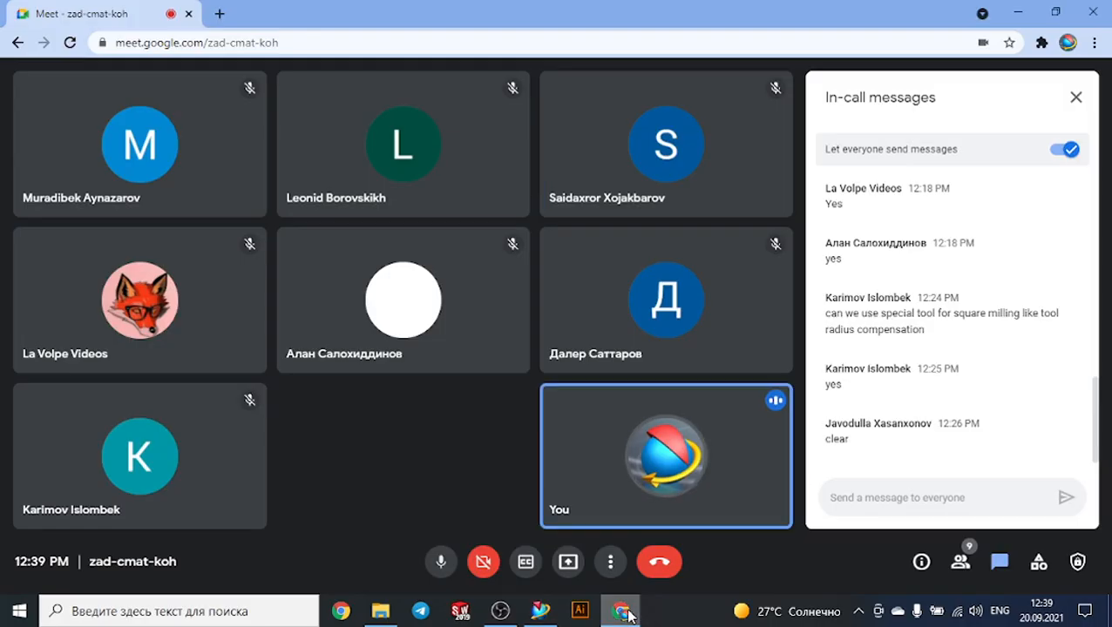
{"action": "left_click", "coordinate": [568, 562]}
{"action": "left_click", "coordinate": [616, 446]}
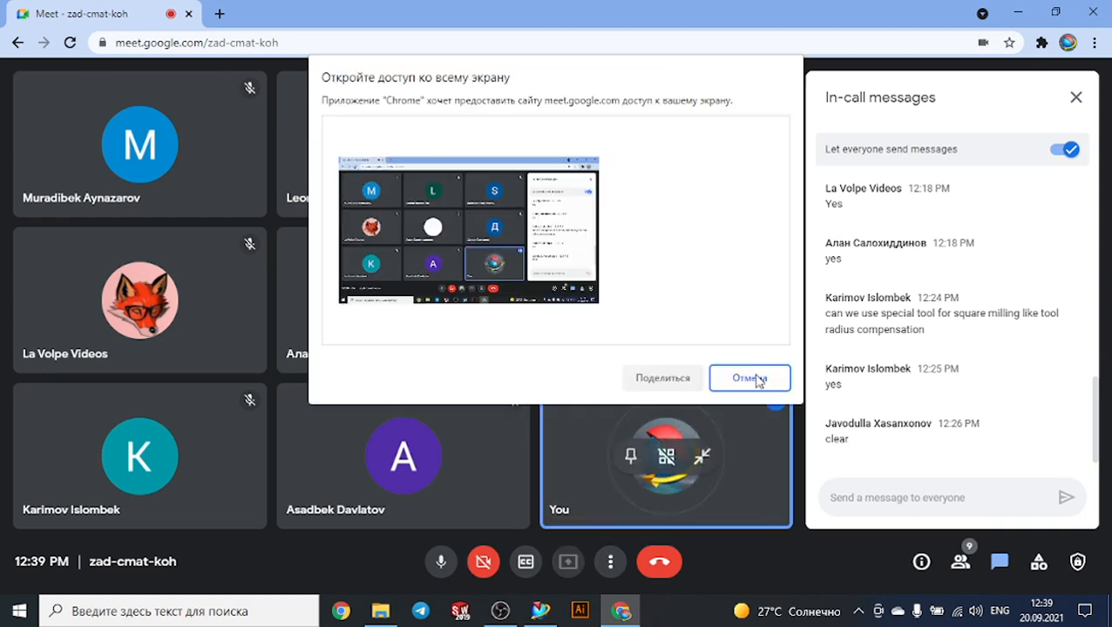
{"action": "left_click", "coordinate": [667, 375]}
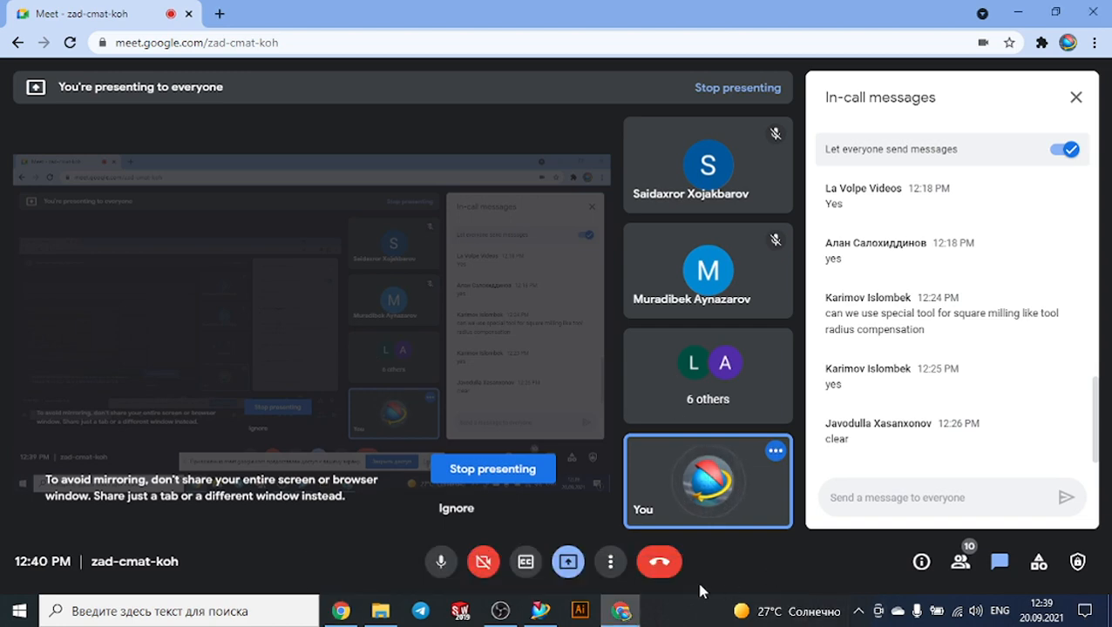
{"action": "left_click", "coordinate": [559, 612]}
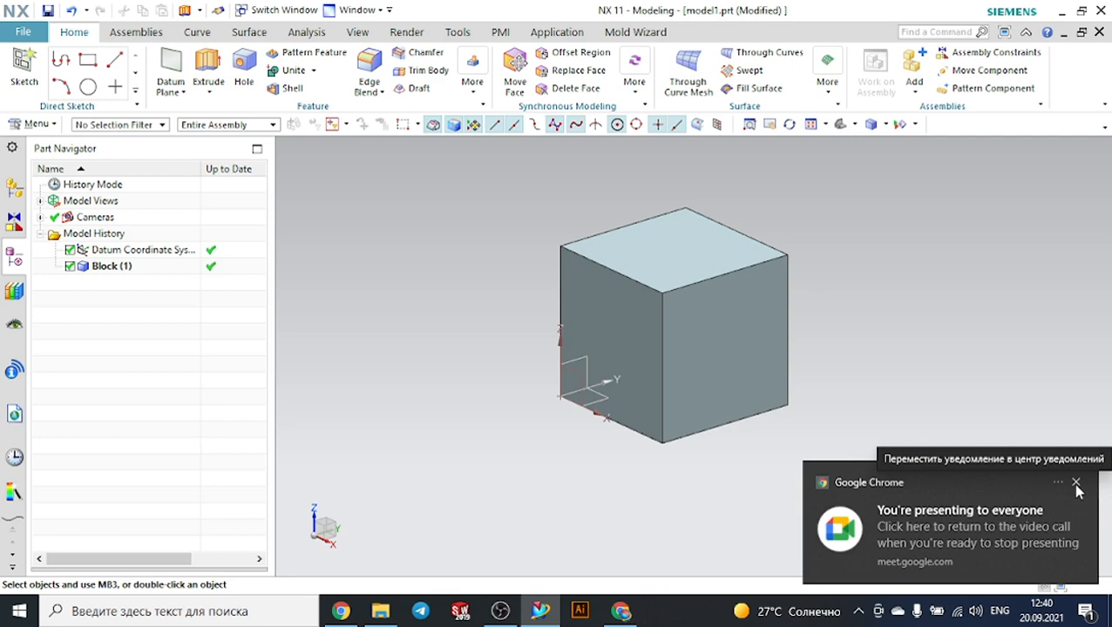
{"action": "left_click", "coordinate": [1076, 483]}
Undo the existing block and create a new 100 × 100 × 100 mm block at the origin.
{"action": "key", "text": "ctrl+z"}
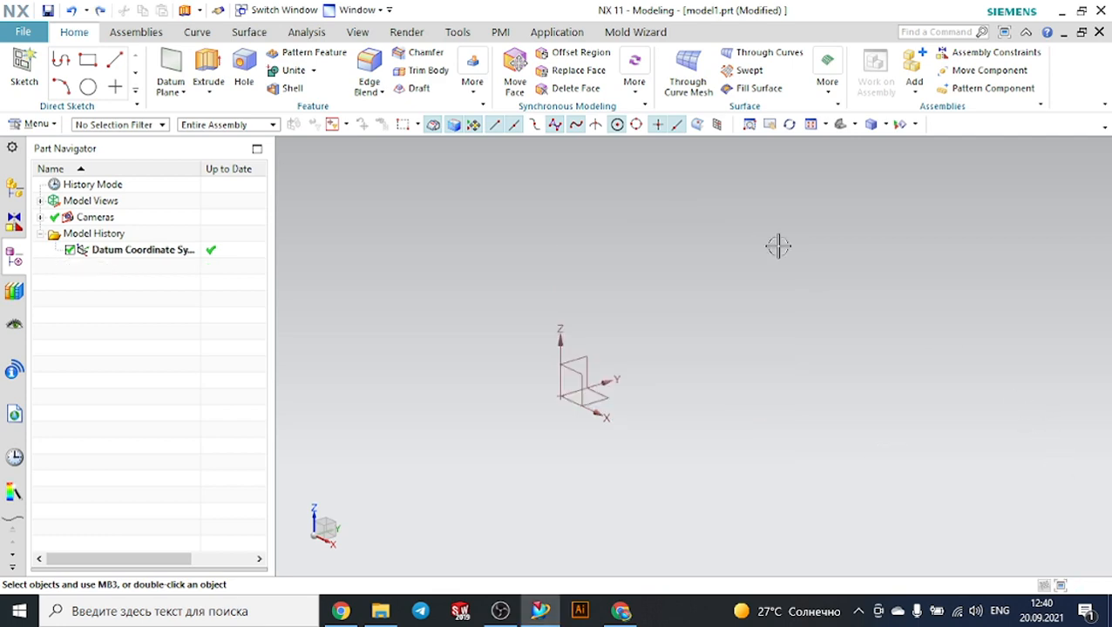
{"action": "left_click", "coordinate": [473, 91]}
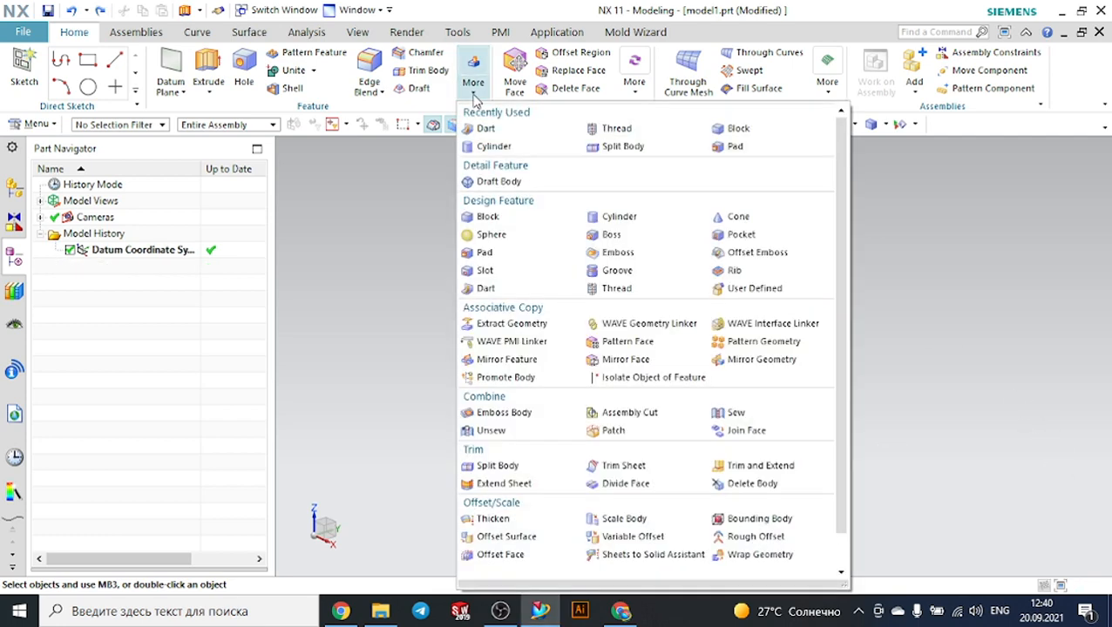
{"action": "left_click", "coordinate": [784, 128]}
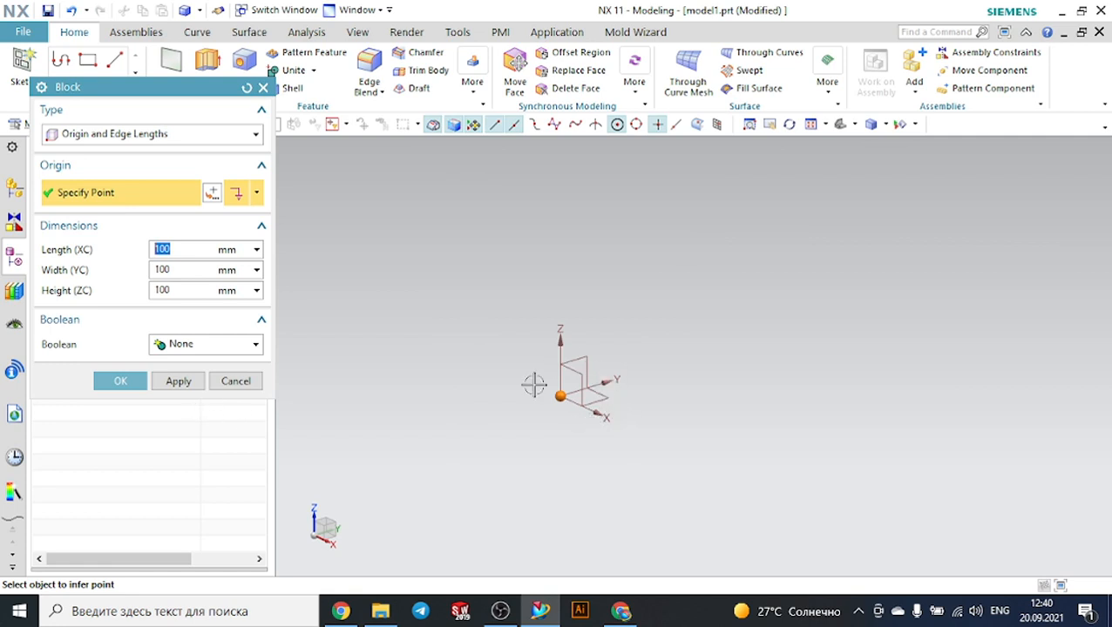
{"action": "left_click", "coordinate": [114, 381]}
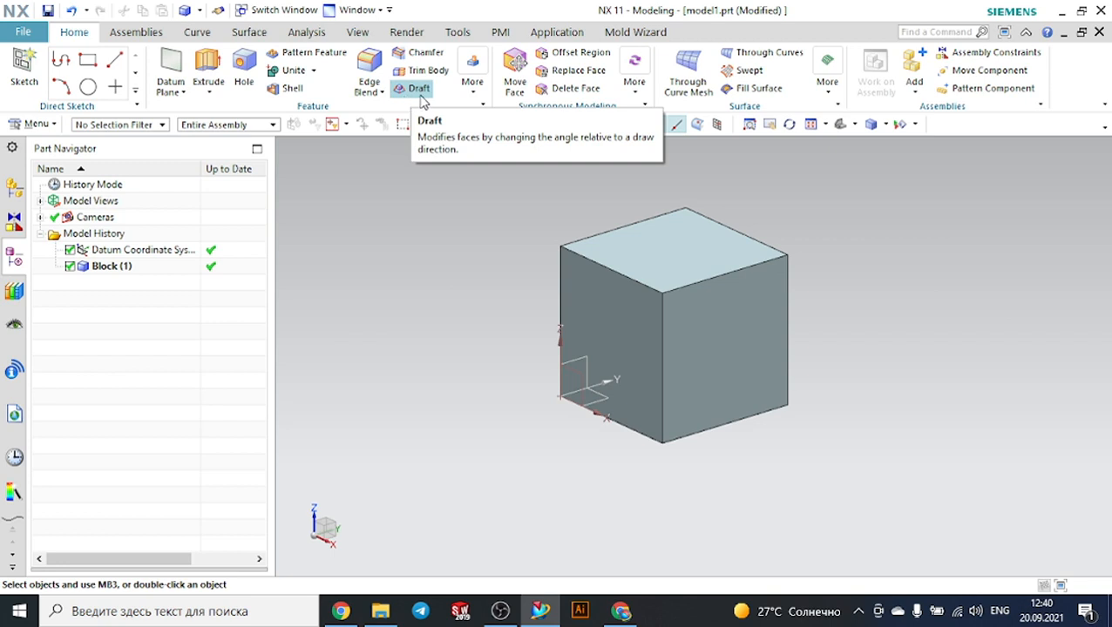
Inspect the Draft setting within Extrude again, closing the command without creating a feature.
{"action": "left_click", "coordinate": [209, 66]}
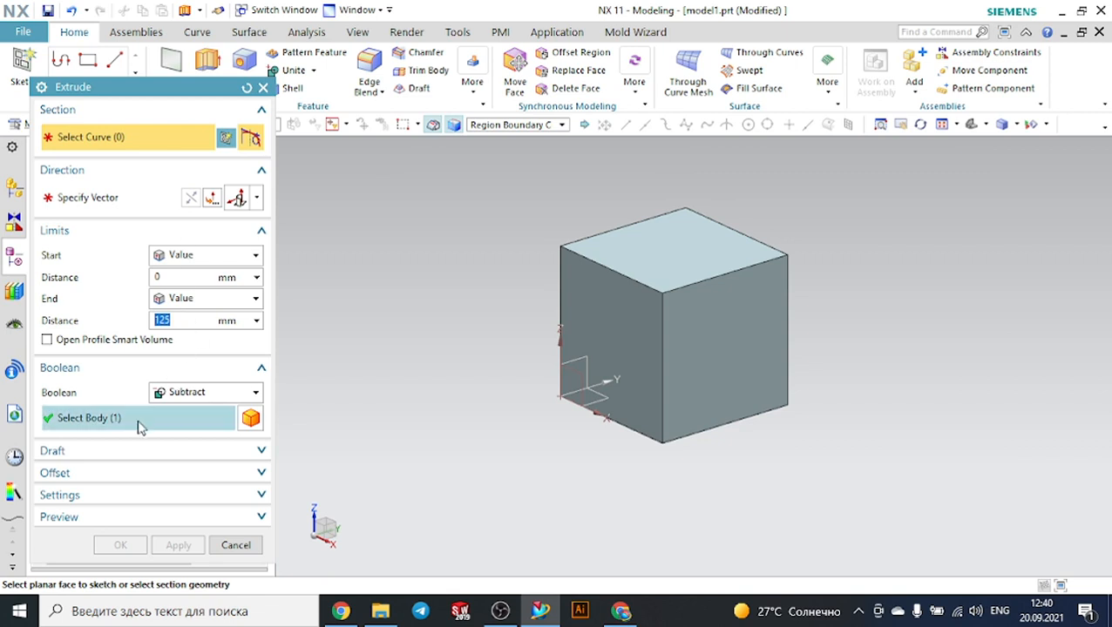
{"action": "left_click", "coordinate": [140, 453]}
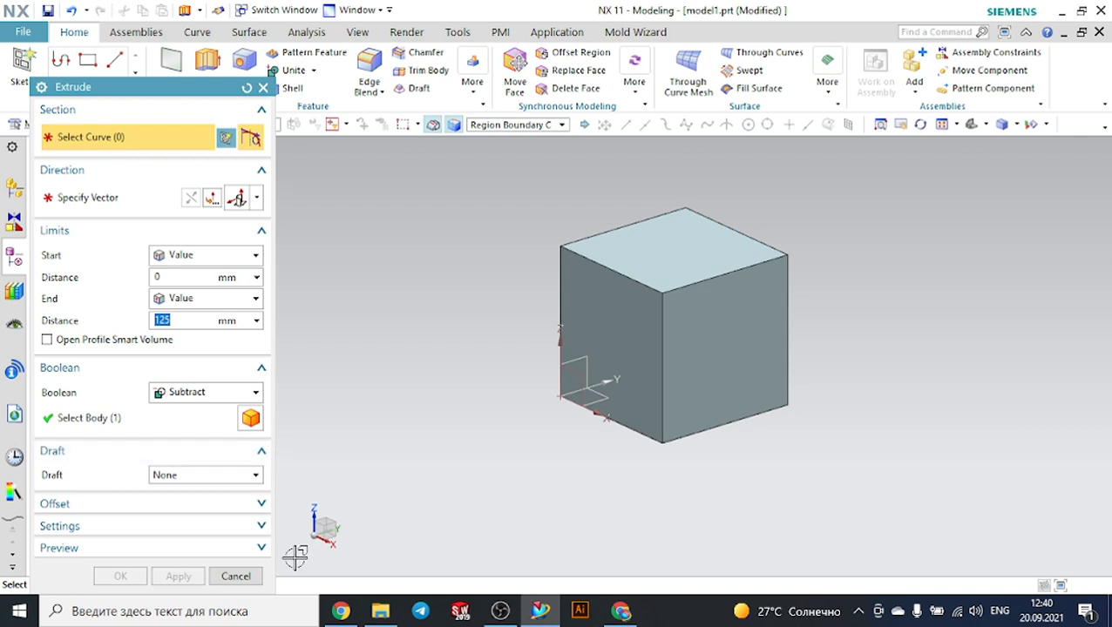
{"action": "left_click", "coordinate": [235, 576]}
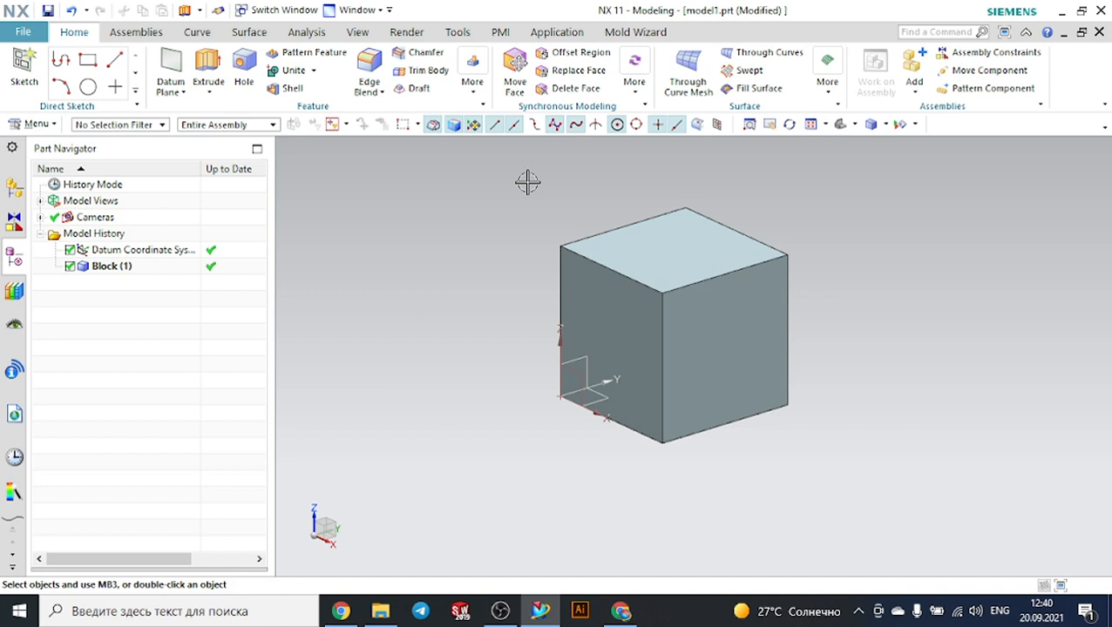
Start a Draft feature of type Face and specify the Z-axis as its draw direction.
{"action": "left_click", "coordinate": [419, 89]}
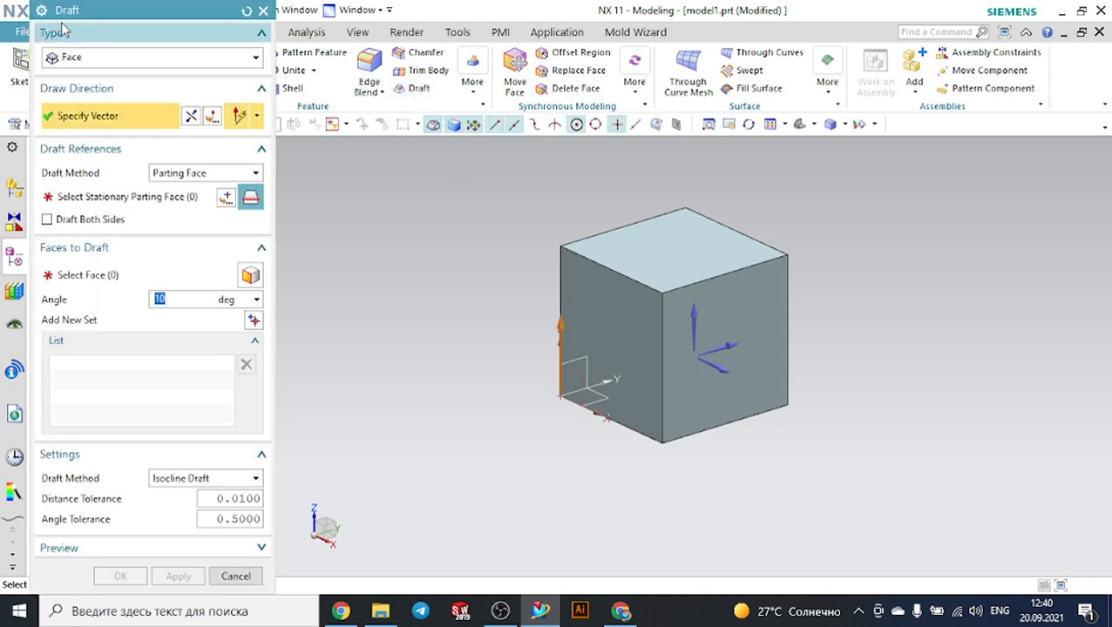
{"action": "left_click_drag", "start_coordinate": [116, 18], "coordinate": [243, 74]}
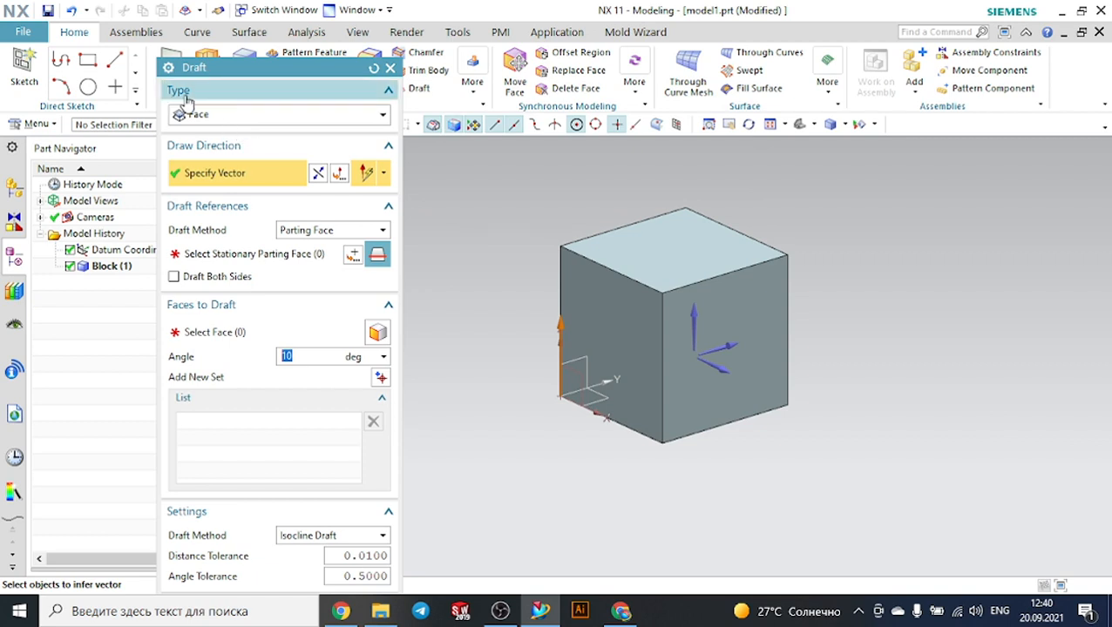
{"action": "left_click", "coordinate": [213, 114]}
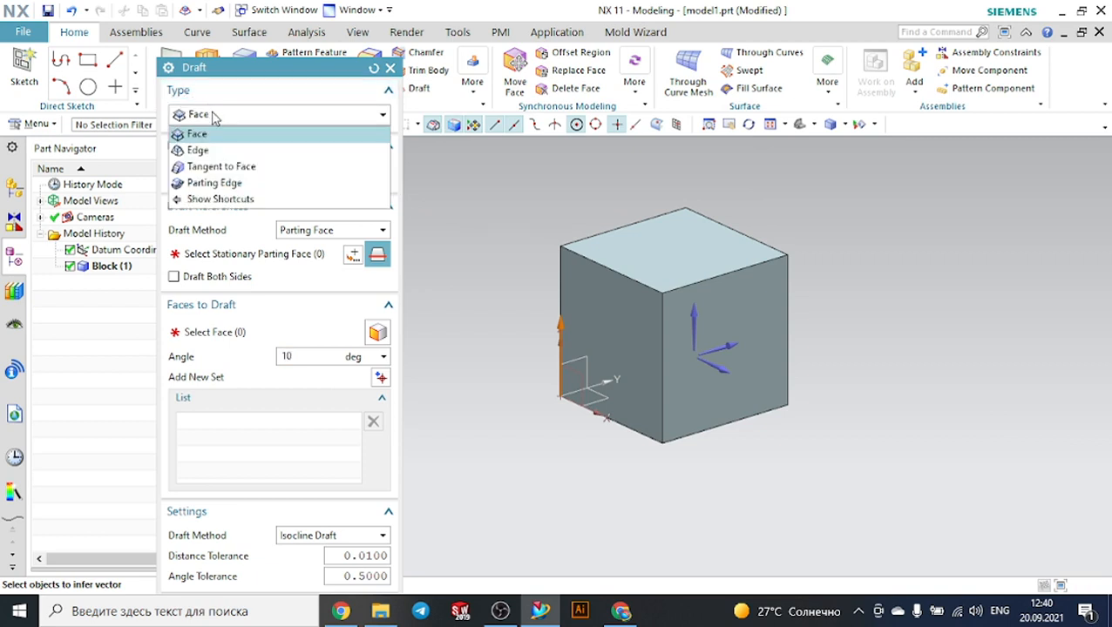
{"action": "left_click", "coordinate": [214, 135]}
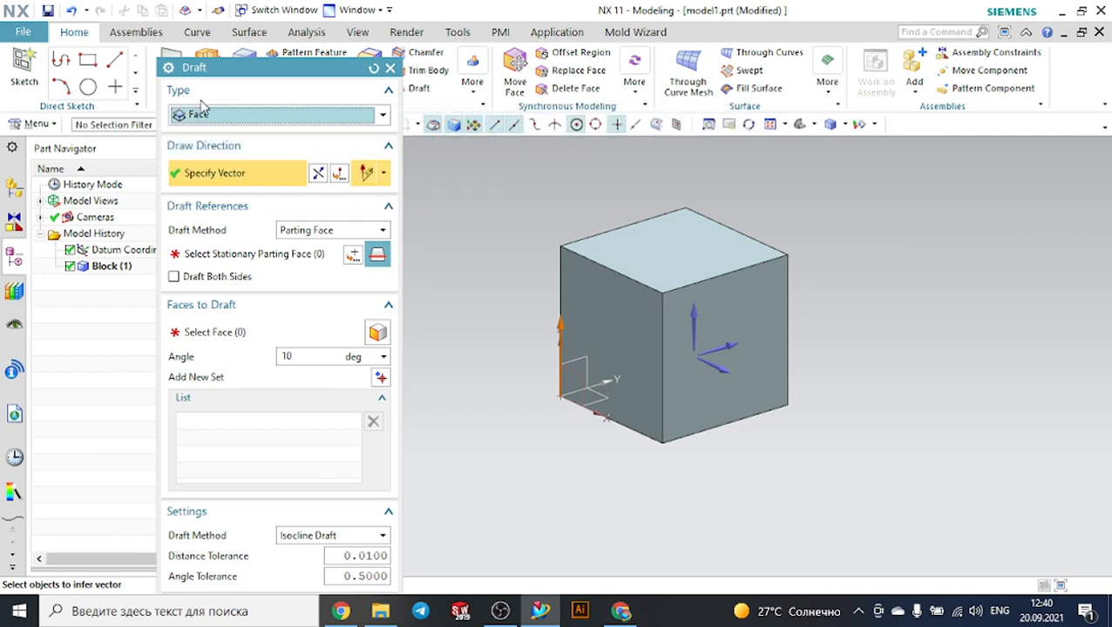
{"action": "left_click", "coordinate": [217, 116]}
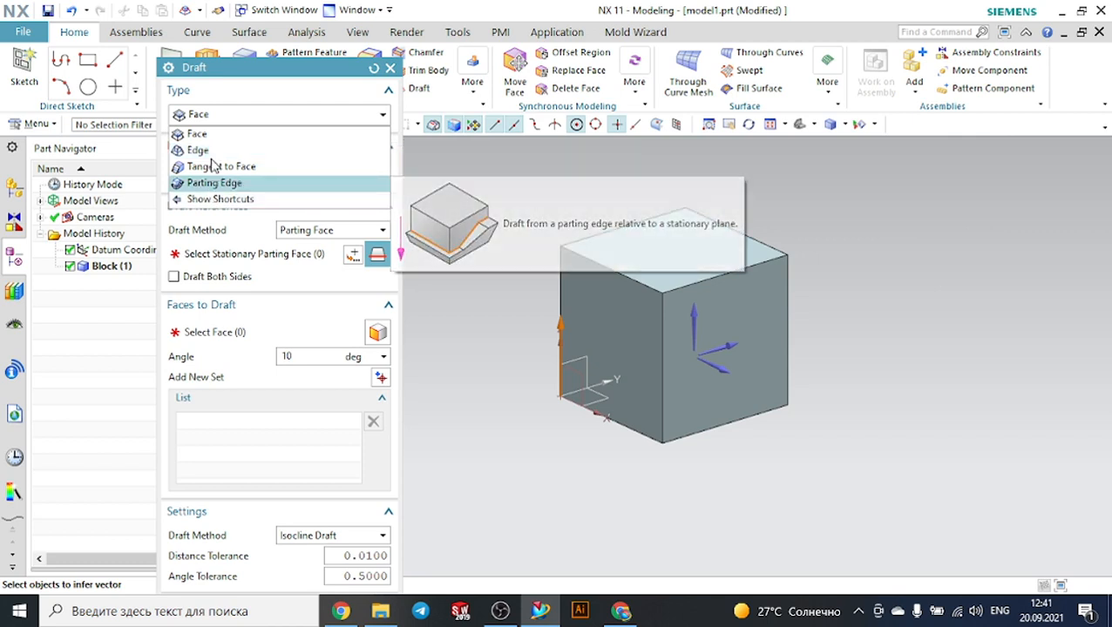
{"action": "left_click", "coordinate": [208, 137]}
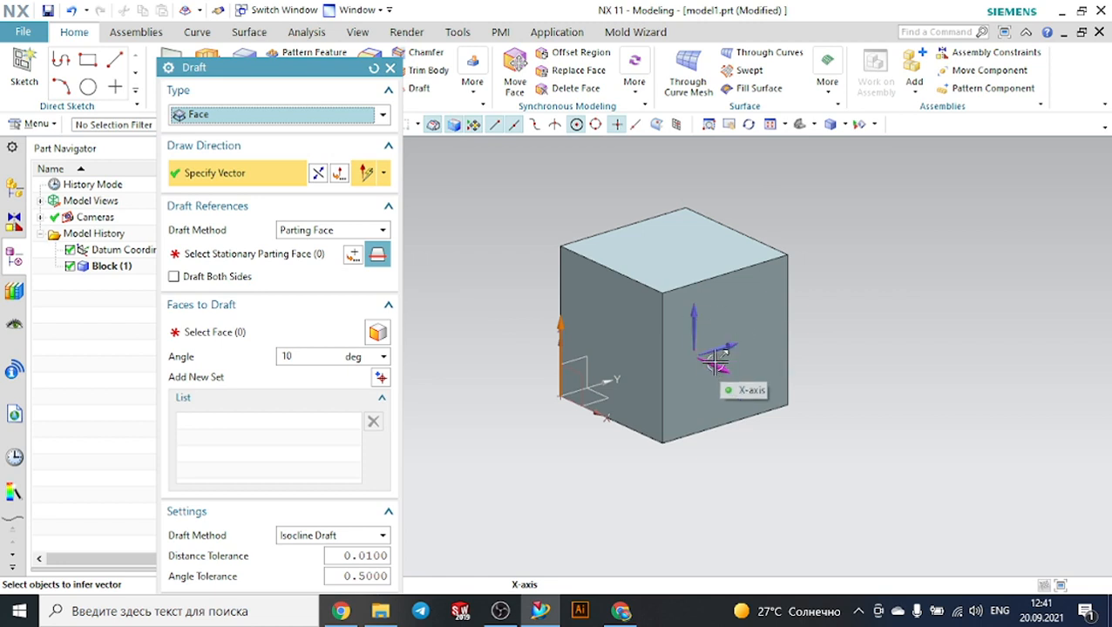
{"action": "left_click", "coordinate": [700, 320]}
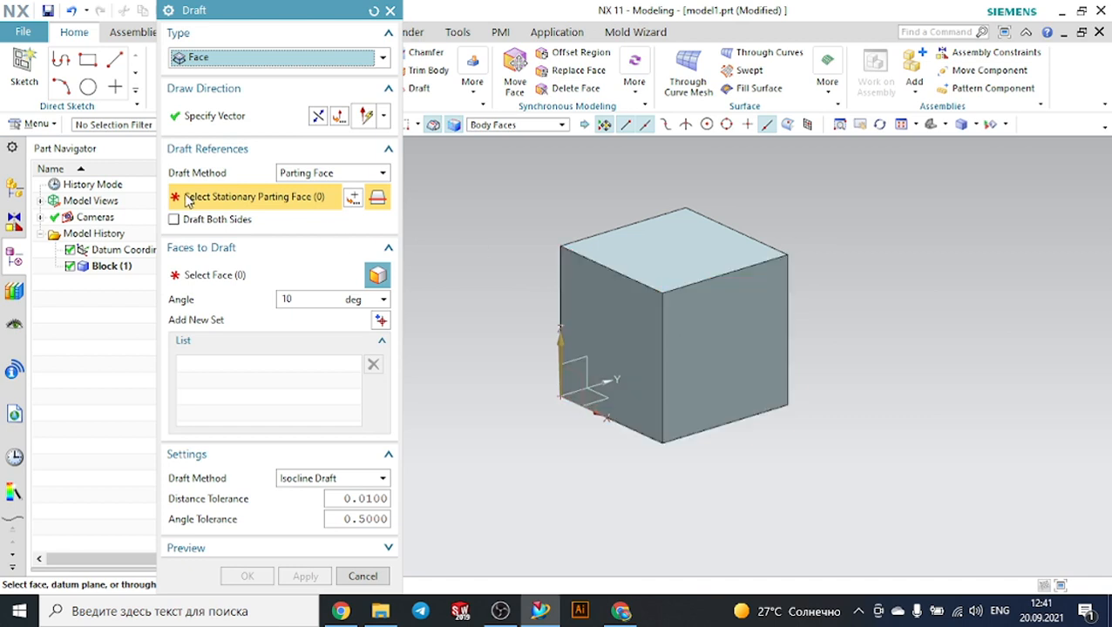
Set the draft reference method to Stationary Face and choose the block's top face as the stationary face.
{"action": "left_click", "coordinate": [292, 174]}
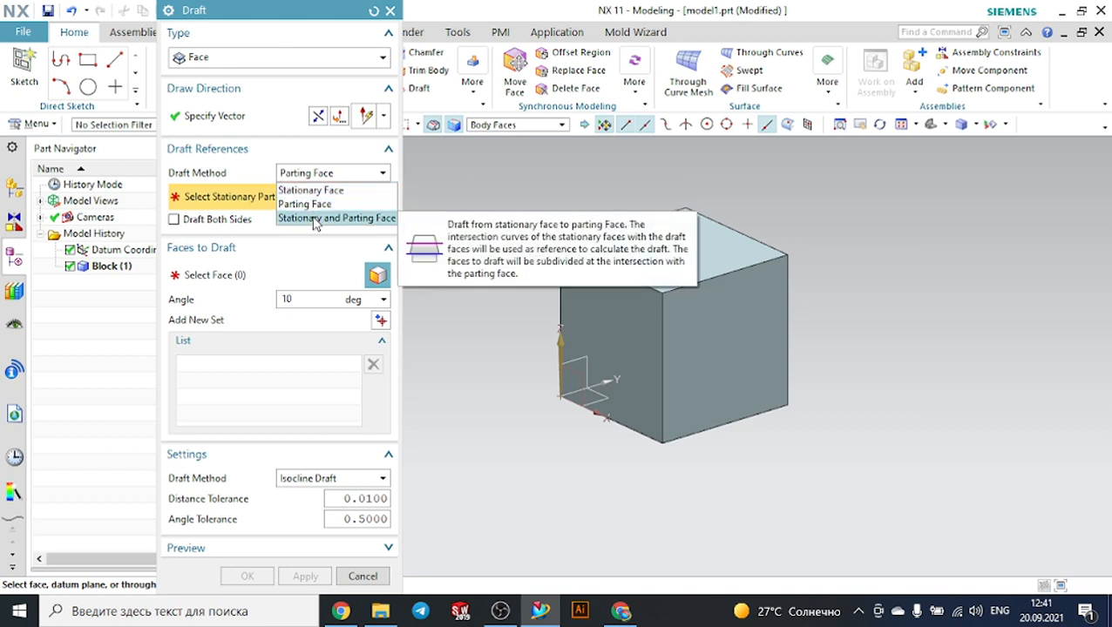
{"action": "left_click", "coordinate": [311, 190]}
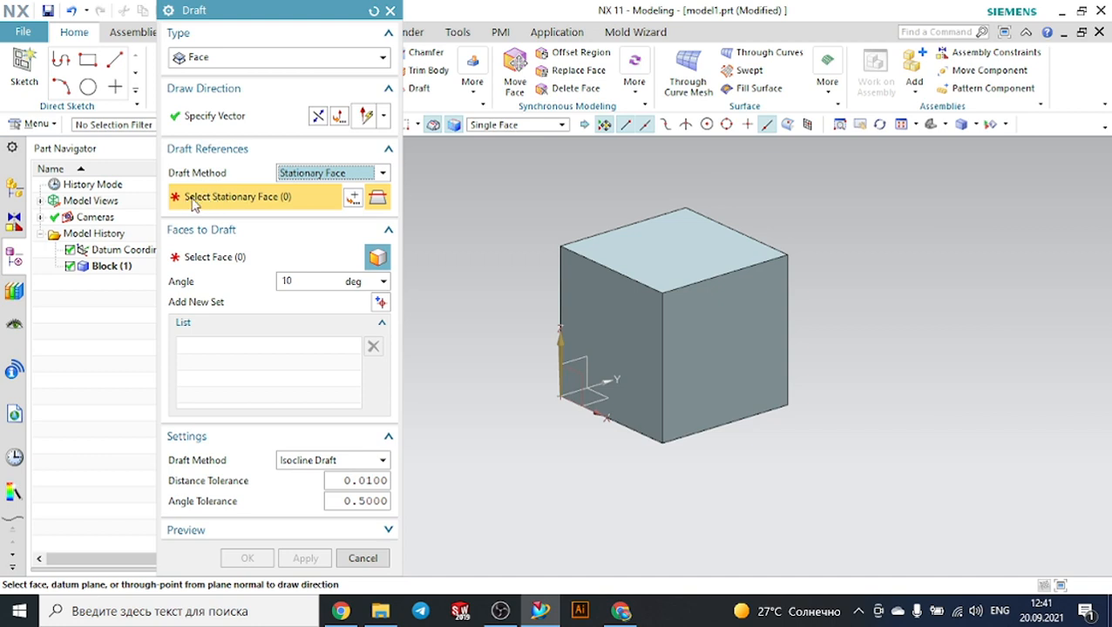
{"action": "left_click", "coordinate": [672, 237]}
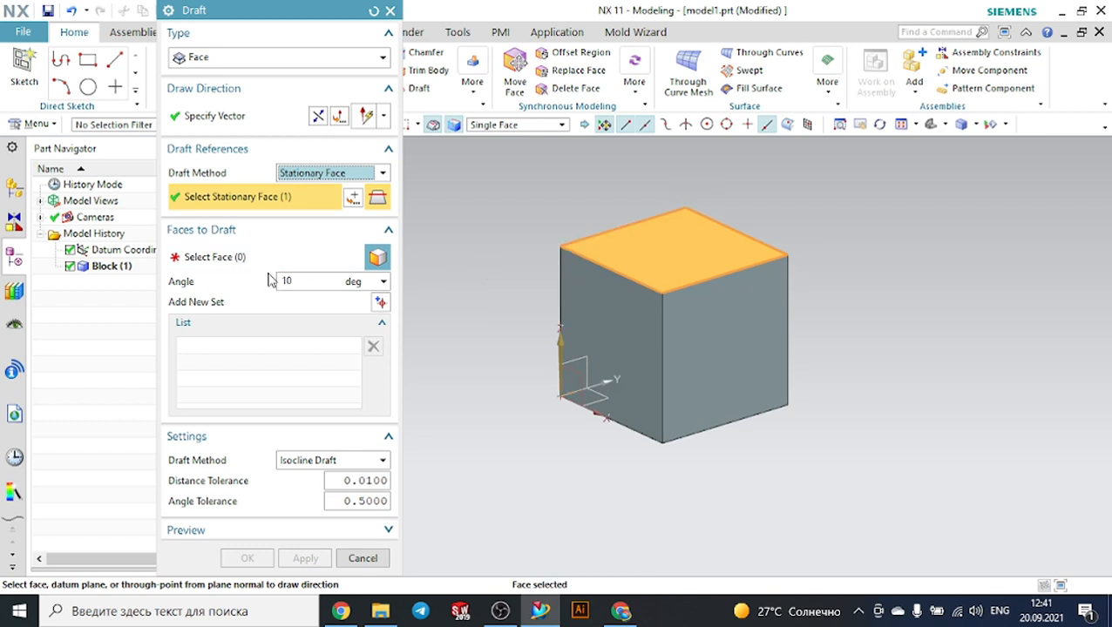
Select one vertical side face of the block as the first set to draft and set its angle to 15°.
{"action": "left_click", "coordinate": [209, 266]}
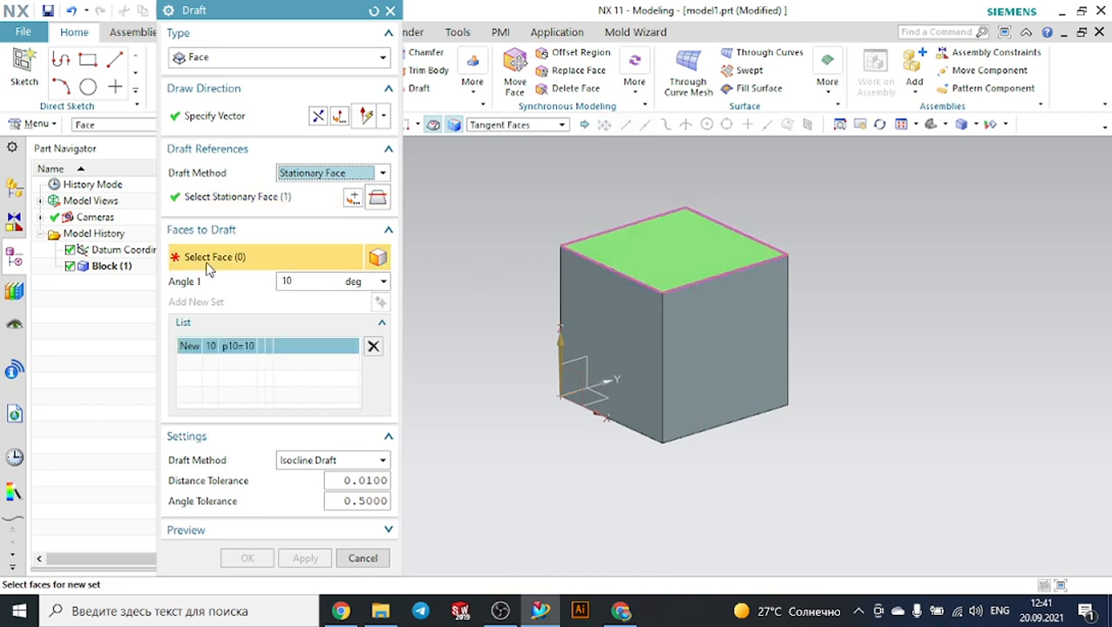
{"action": "mouse_move", "coordinate": [478, 288]}
{"action": "middle_mouse_down"}
{"action": "mouse_move", "coordinate": [434, 280]}
{"action": "mouse_move", "coordinate": [467, 293]}
{"action": "middle_mouse_up"}
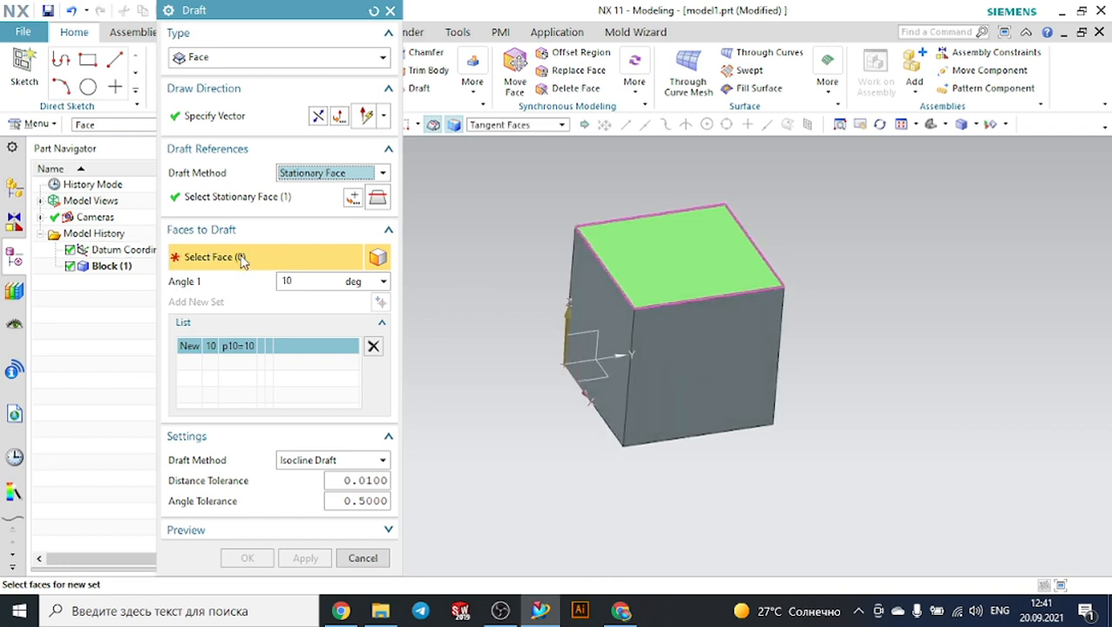
{"action": "left_click", "coordinate": [601, 281]}
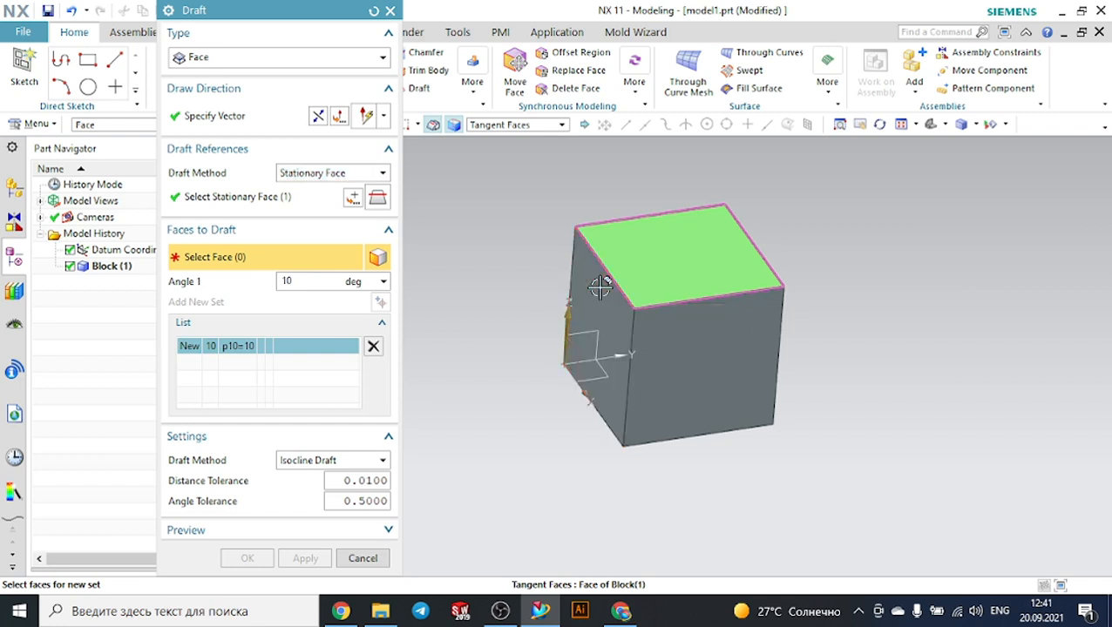
{"action": "middle_click_drag", "start_coordinate": [918, 387], "coordinate": [898, 362]}
{"action": "double_click", "coordinate": [282, 282]}
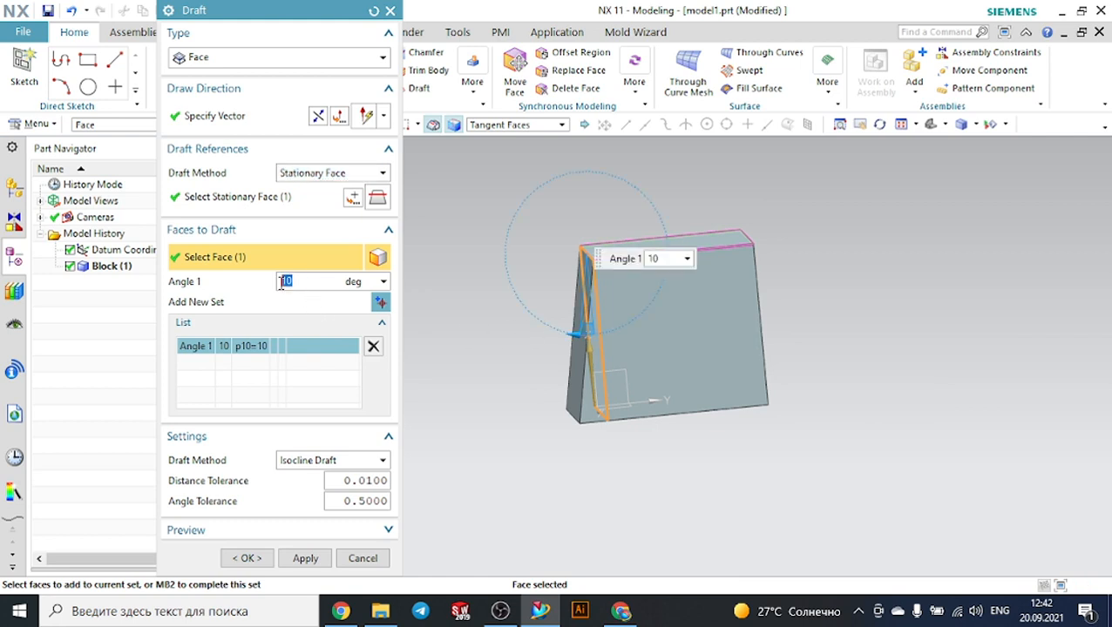
{"action": "left_click_drag", "start_coordinate": [579, 331], "coordinate": [549, 323]}
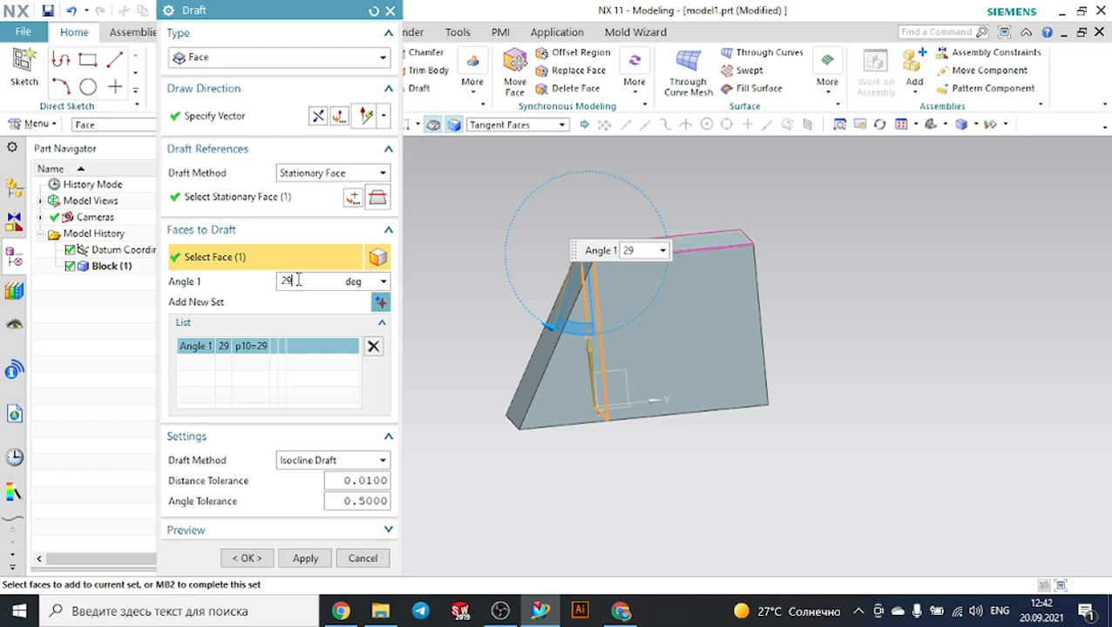
{"action": "key", "text": "Return"}
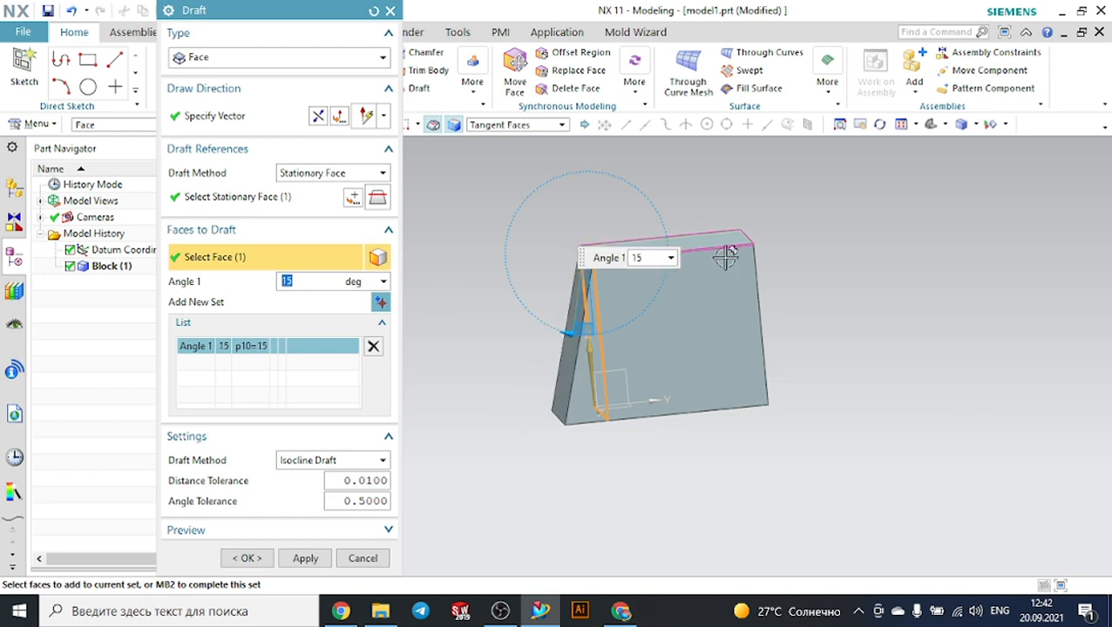
Add the opposite side face of the block to the 15° draft set.
{"action": "middle_click_drag", "start_coordinate": [824, 252], "coordinate": [800, 269]}
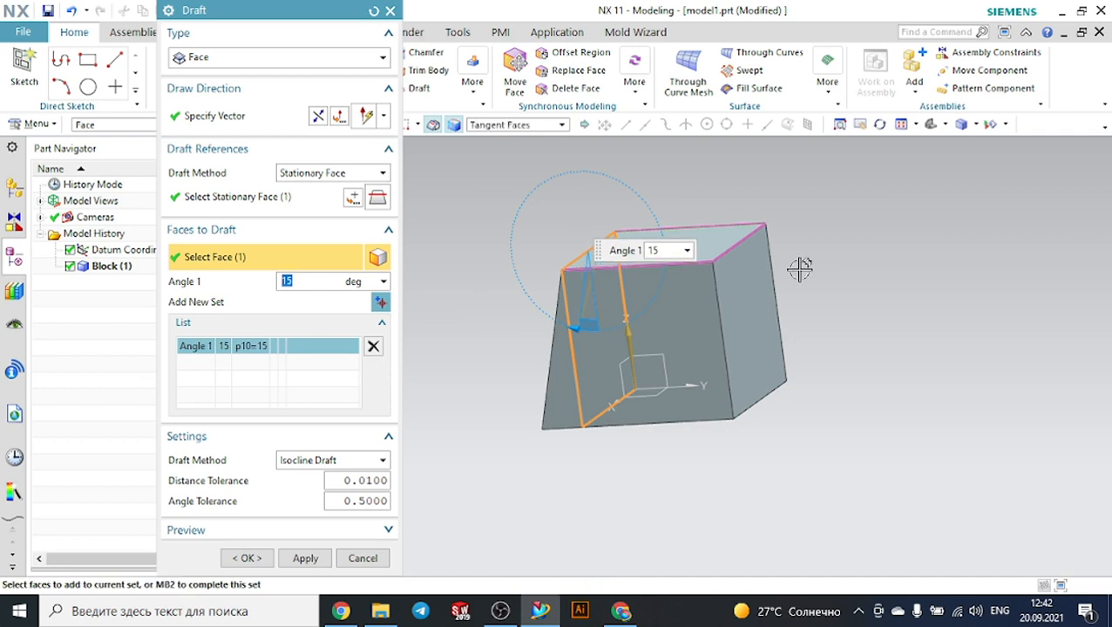
{"action": "left_click", "coordinate": [757, 284]}
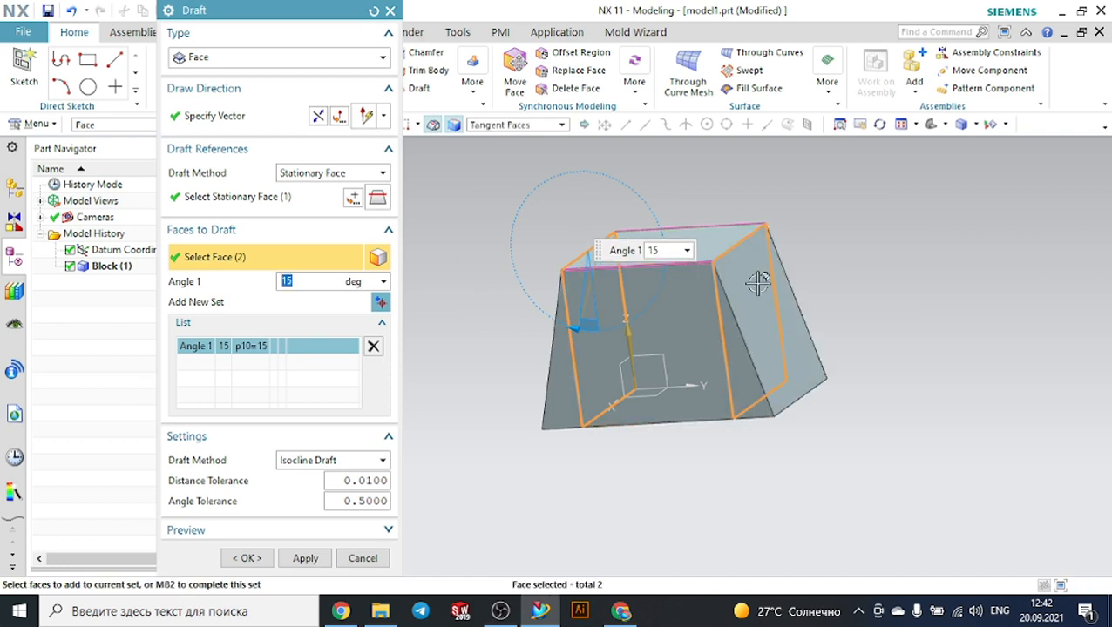
{"action": "mouse_move", "coordinate": [834, 276]}
{"action": "middle_mouse_down"}
{"action": "mouse_move", "coordinate": [857, 264]}
{"action": "mouse_move", "coordinate": [785, 280]}
{"action": "mouse_move", "coordinate": [878, 258]}
{"action": "mouse_move", "coordinate": [849, 270]}
{"action": "middle_mouse_up"}
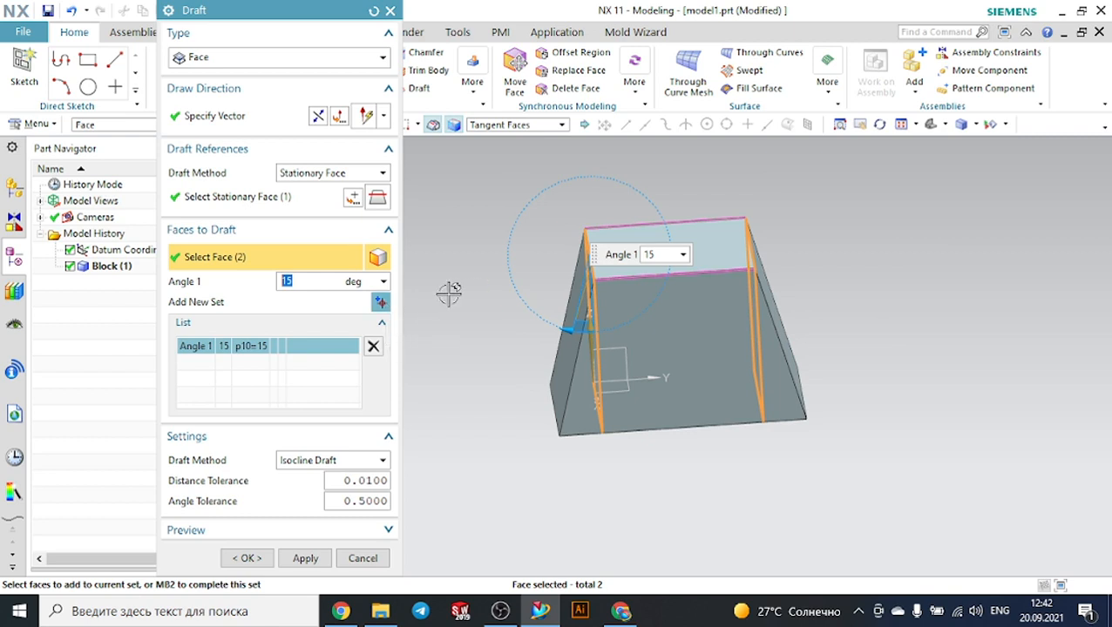
Add a second draft set containing the two remaining opposite side faces and set its angle to 30°.
{"action": "left_click", "coordinate": [382, 304]}
{"action": "middle_click_drag", "start_coordinate": [478, 285], "coordinate": [717, 323]}
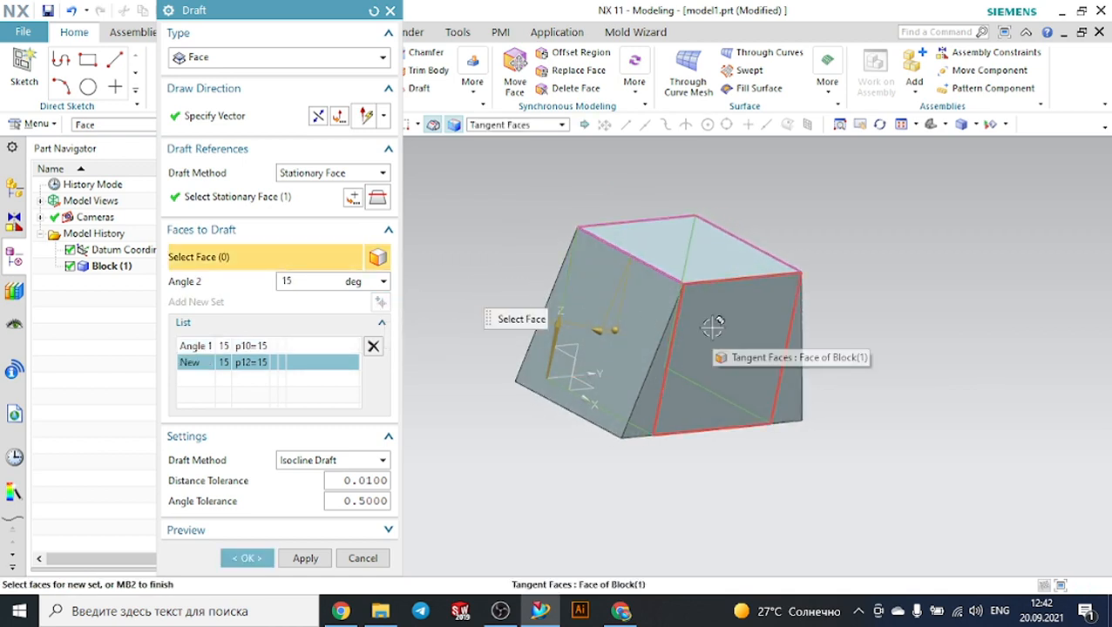
{"action": "left_click", "coordinate": [713, 324]}
{"action": "middle_click_drag", "start_coordinate": [906, 303], "coordinate": [938, 307]}
{"action": "double_click", "coordinate": [307, 282]}
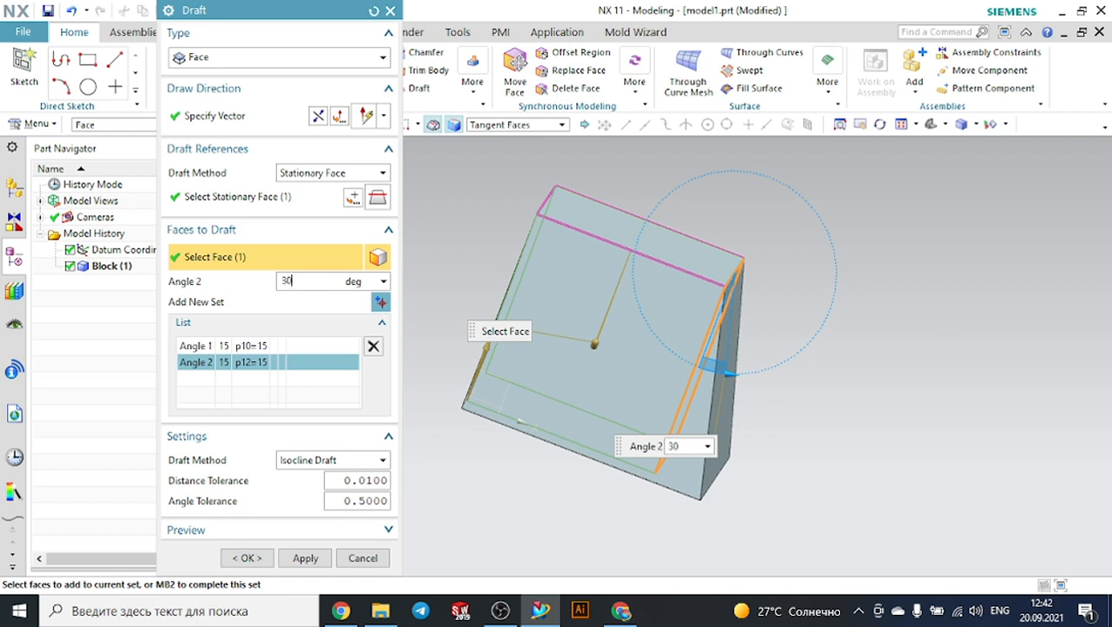
{"action": "key", "text": "Return"}
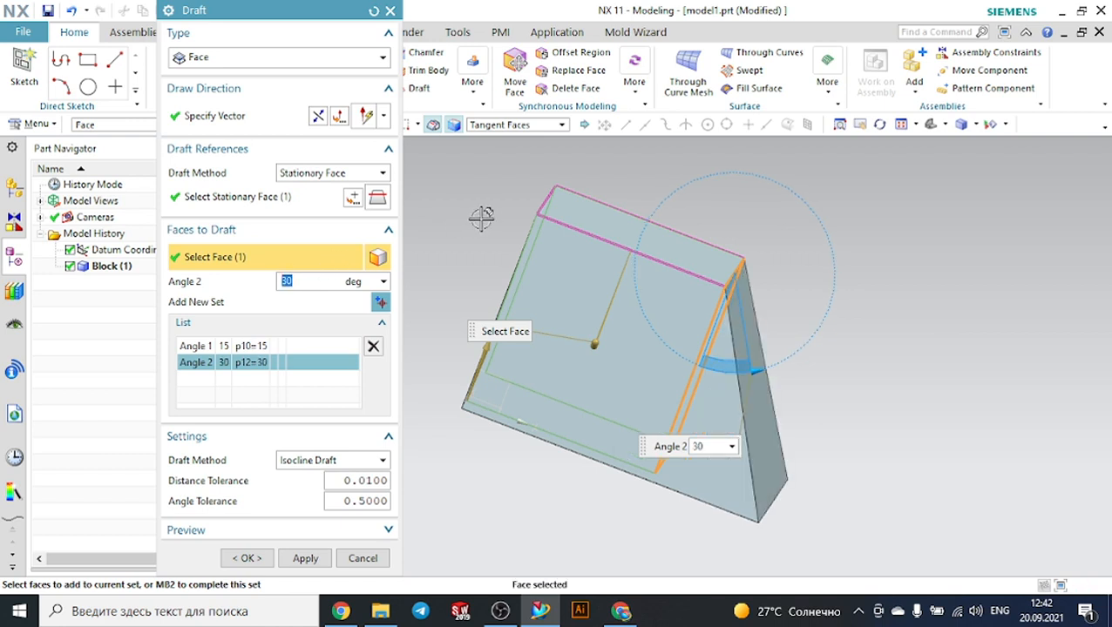
{"action": "middle_click_drag", "start_coordinate": [458, 220], "coordinate": [521, 236]}
{"action": "left_click", "coordinate": [526, 237]}
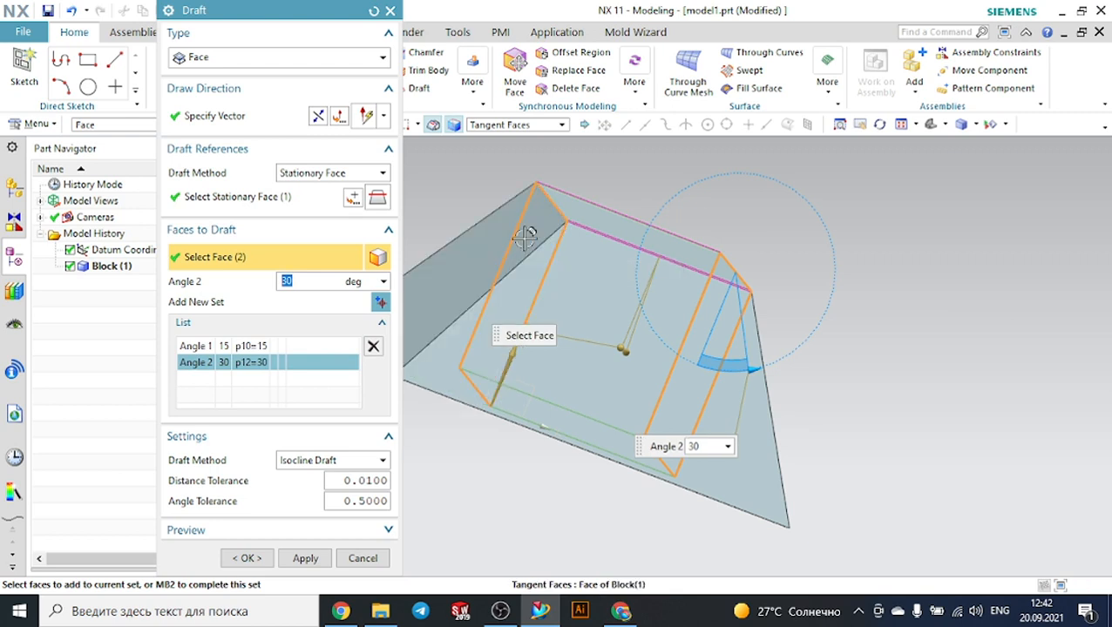
Show the draft result, return to editing, and inspect the stationary top face against the drafted sides.
{"action": "left_click", "coordinate": [345, 532]}
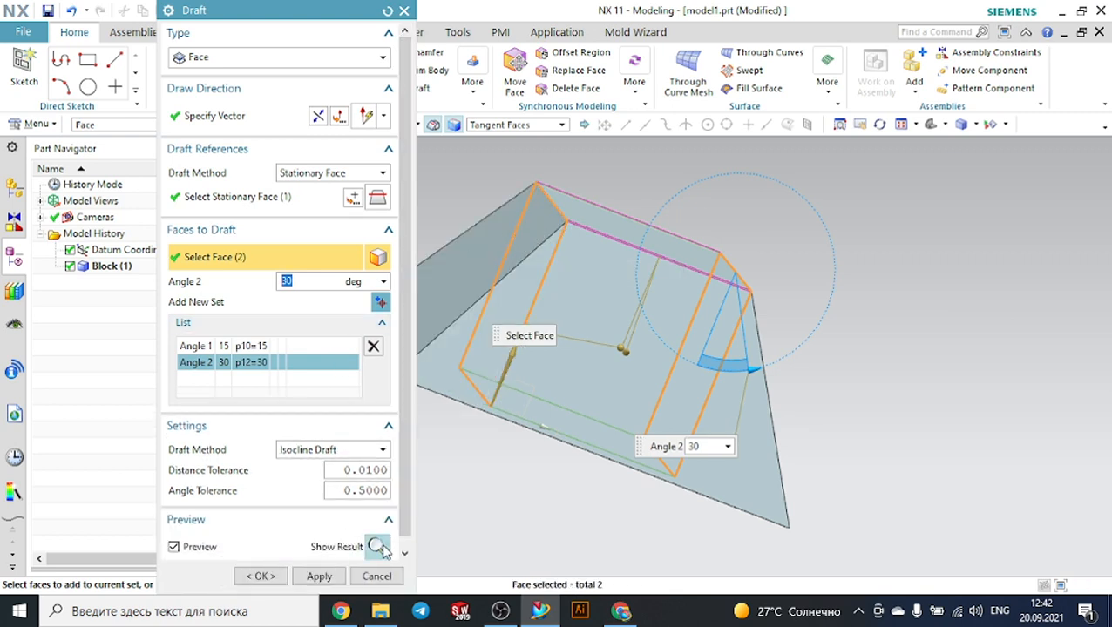
{"action": "left_click", "coordinate": [380, 547]}
{"action": "middle_click_drag", "start_coordinate": [615, 410], "coordinate": [833, 297]}
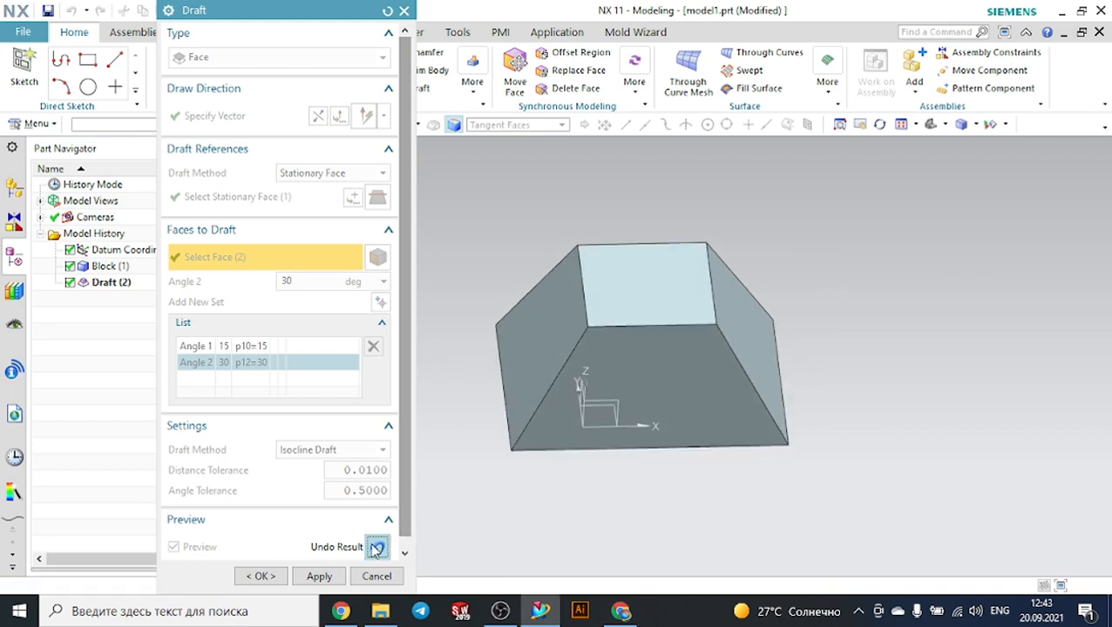
{"action": "left_click", "coordinate": [378, 546]}
{"action": "left_click", "coordinate": [214, 200]}
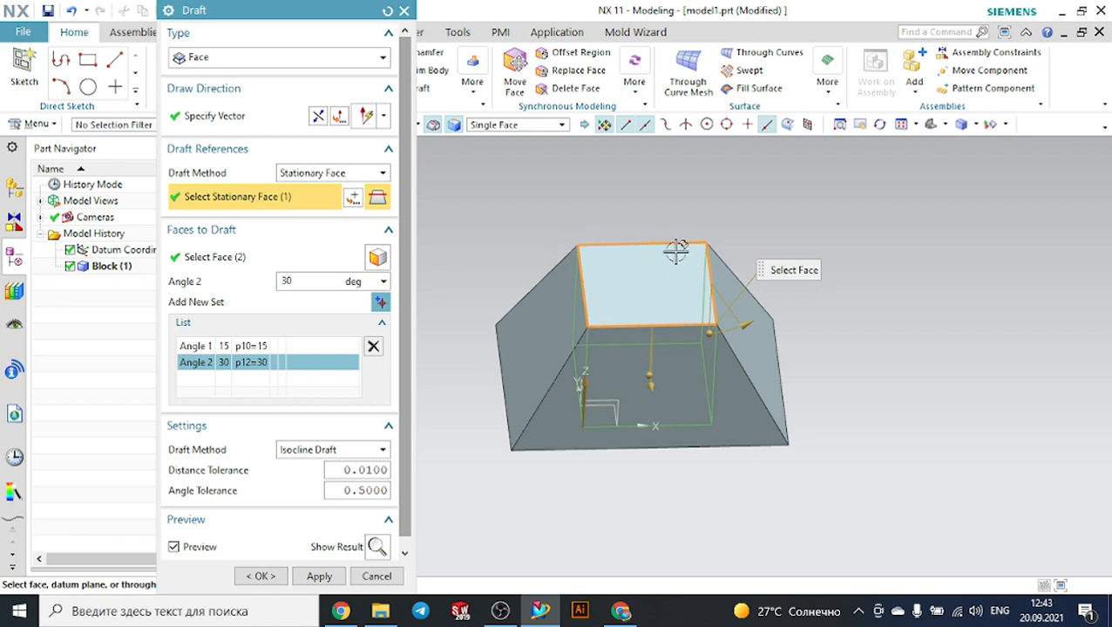
{"action": "middle_click_drag", "start_coordinate": [859, 245], "coordinate": [849, 225]}
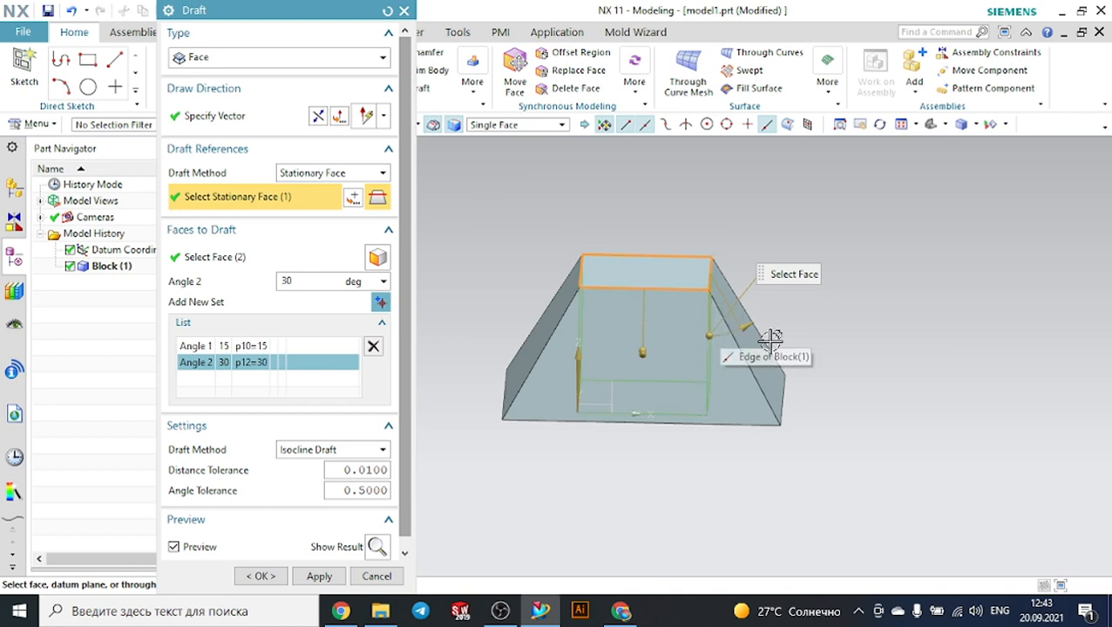
{"action": "middle_click_drag", "start_coordinate": [841, 274], "coordinate": [889, 277]}
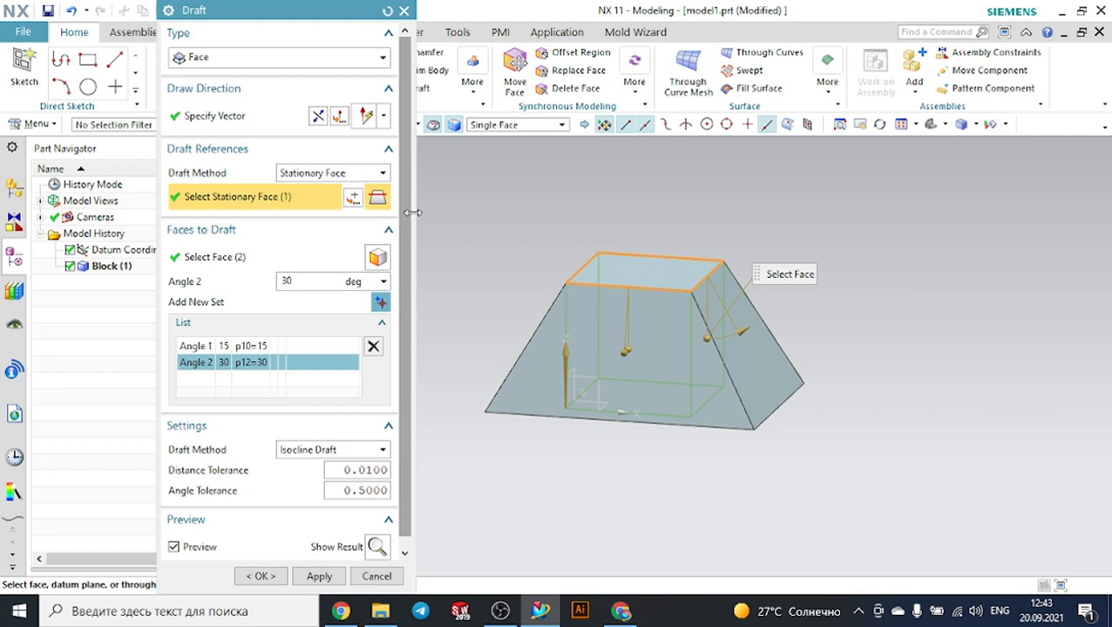
Keep Stationary Face as the draft reference method and create the Draft feature on the block.
{"action": "left_click", "coordinate": [316, 174]}
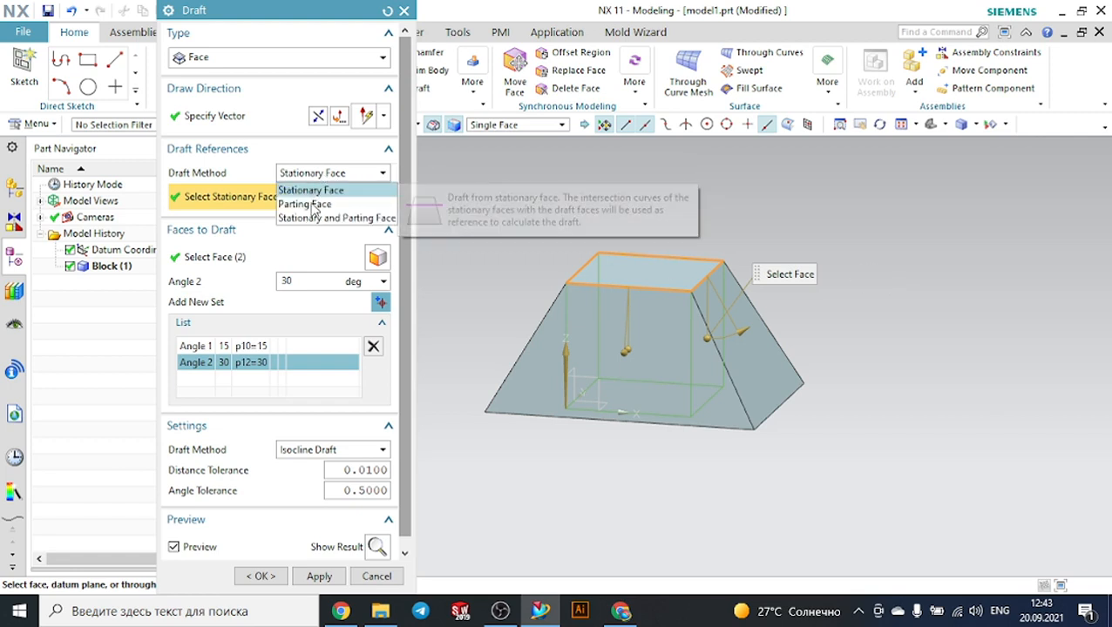
{"action": "left_click", "coordinate": [314, 191]}
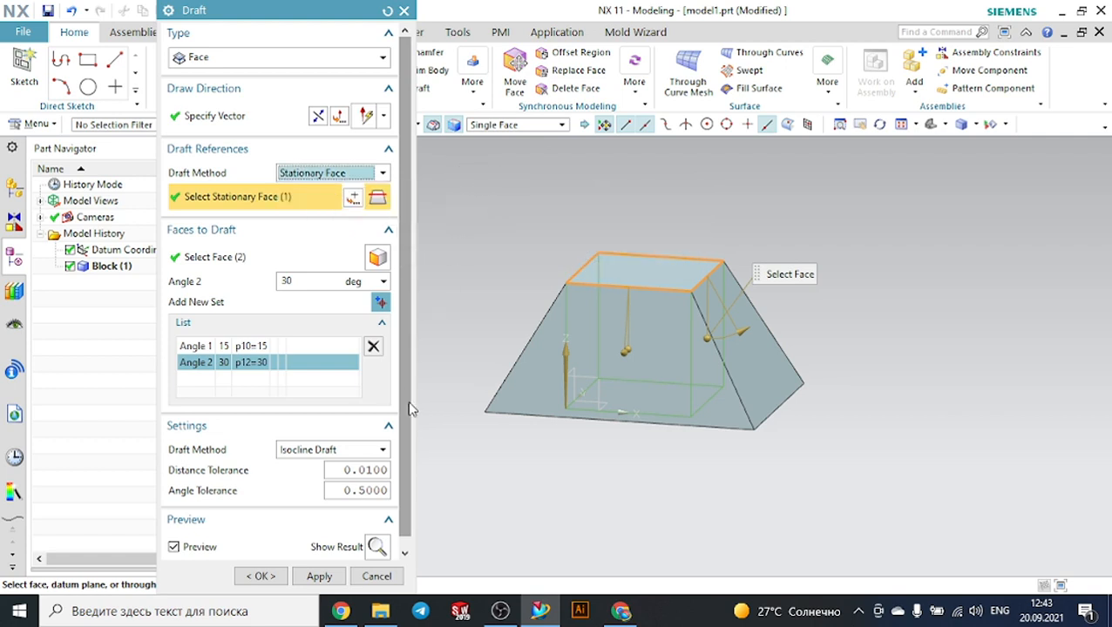
{"action": "scroll", "coordinate": [394, 473], "scroll_direction": "down", "scroll_amount": 1}
{"action": "left_click", "coordinate": [261, 576]}
{"action": "middle_click_drag", "start_coordinate": [907, 209], "coordinate": [871, 218]}
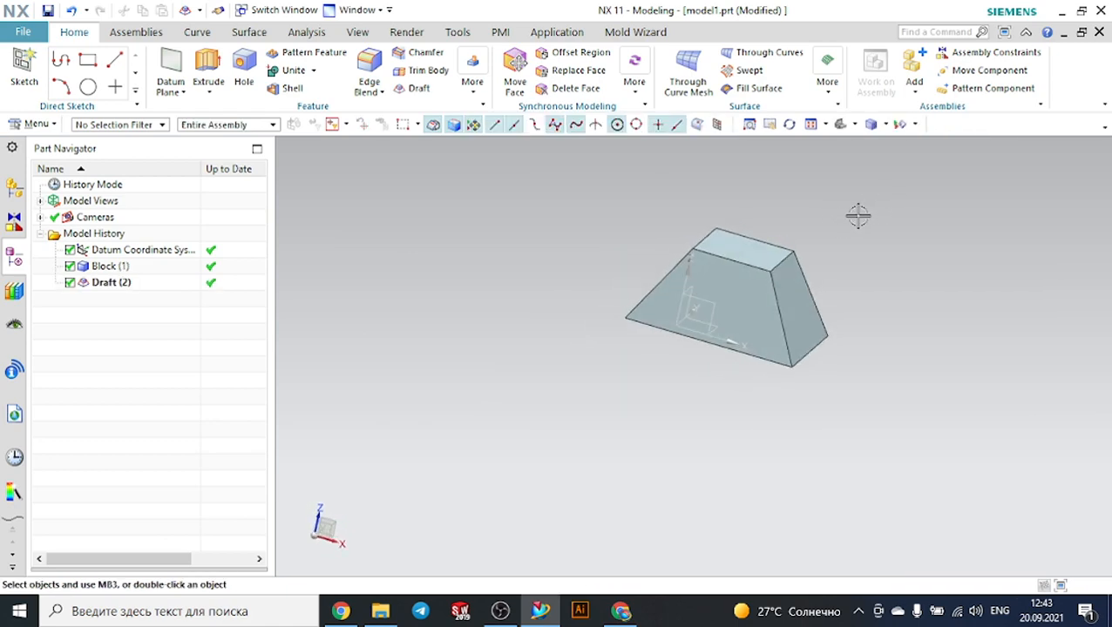
Create a second 100 × 100 × 100 mm block with Boolean None at a free point beside the drafted body.
{"action": "left_click", "coordinate": [480, 95]}
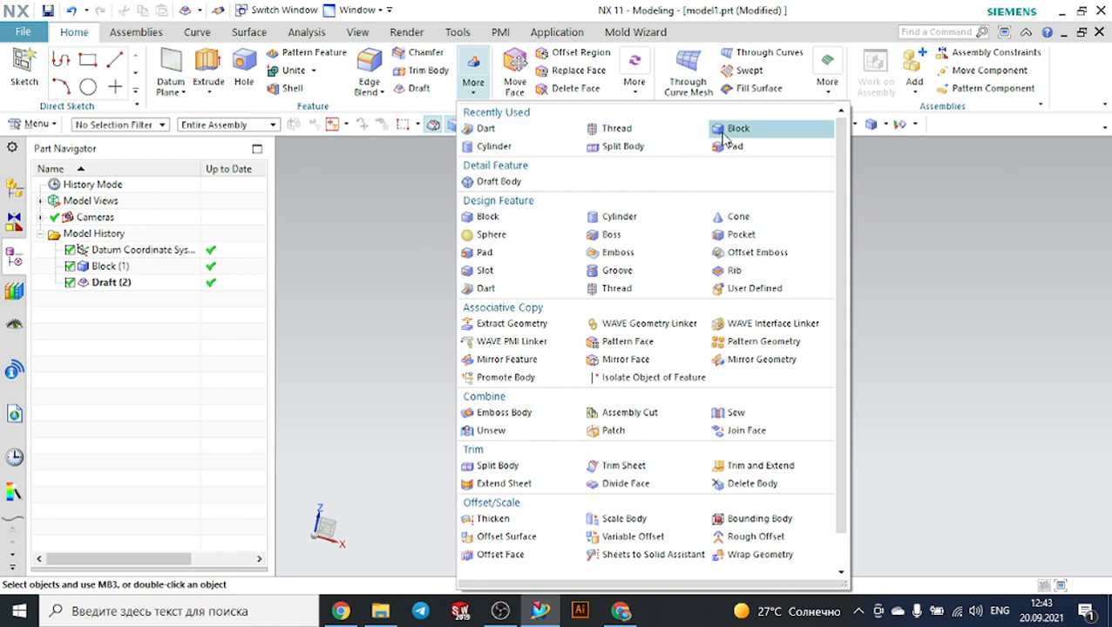
{"action": "left_click", "coordinate": [724, 135]}
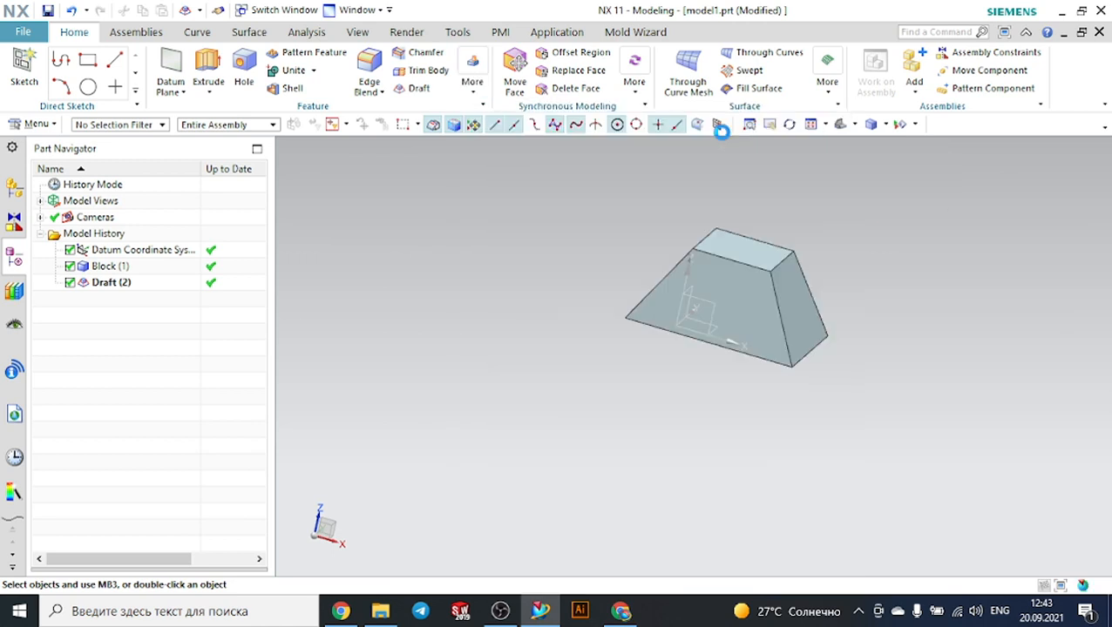
{"action": "left_click", "coordinate": [964, 360]}
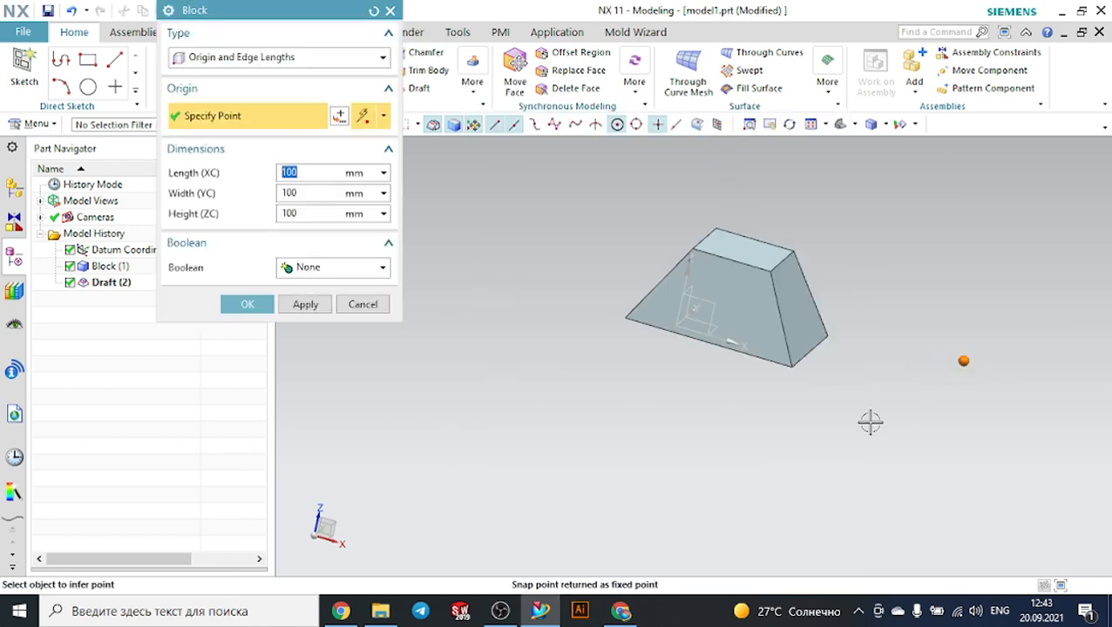
{"action": "scroll", "coordinate": [346, 373], "scroll_direction": "down", "scroll_amount": 2}
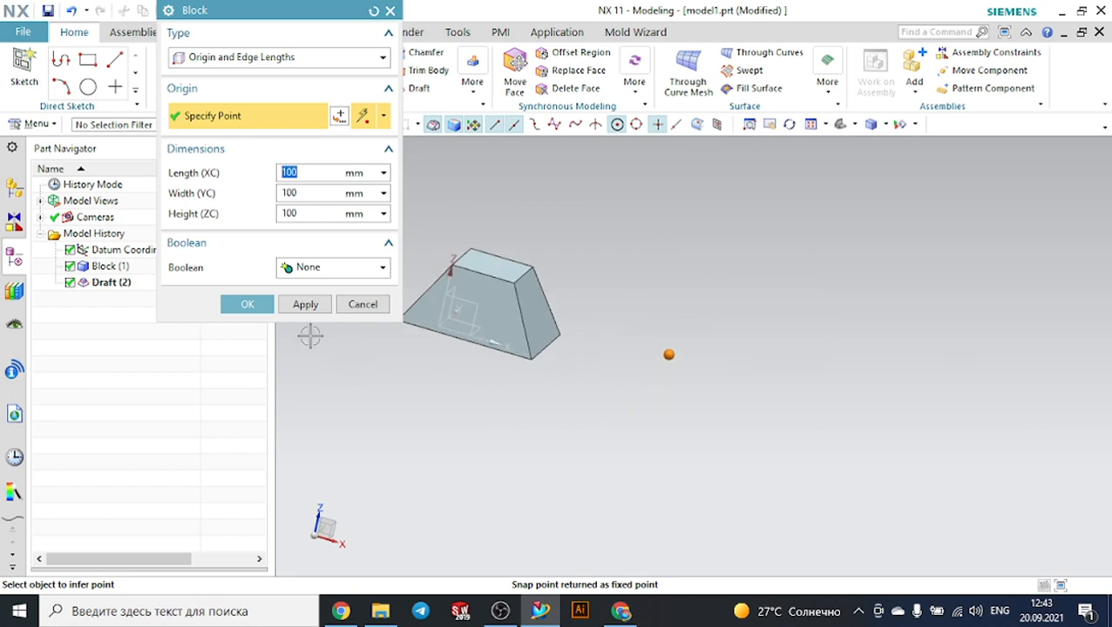
{"action": "left_click", "coordinate": [248, 304]}
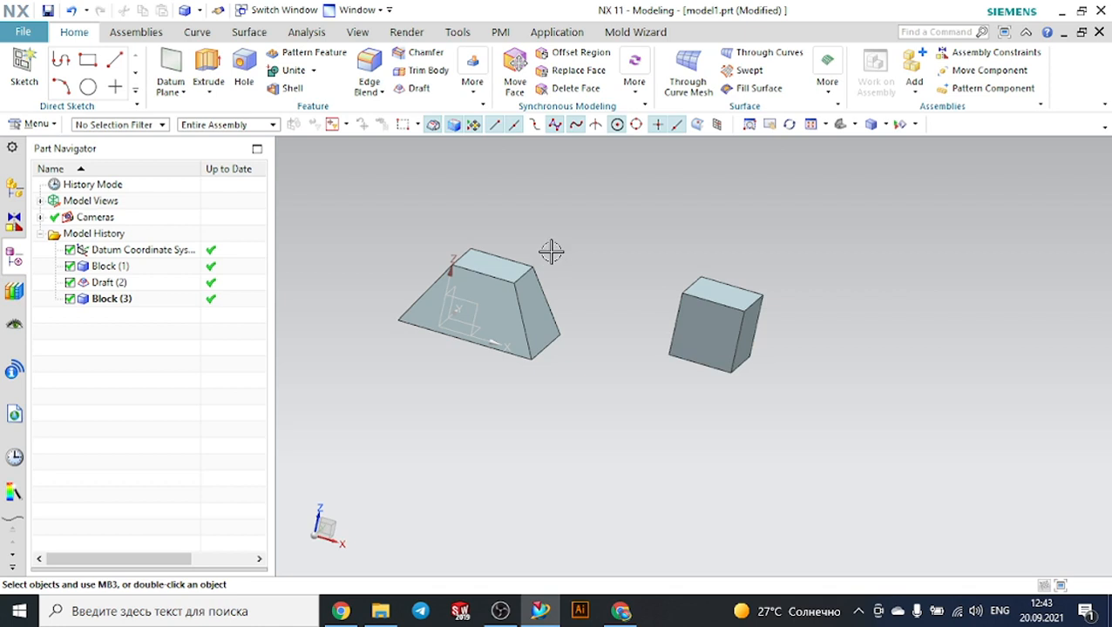
Start another Draft of type Face and specify the Z-axis as its draw direction.
{"action": "left_click", "coordinate": [415, 88]}
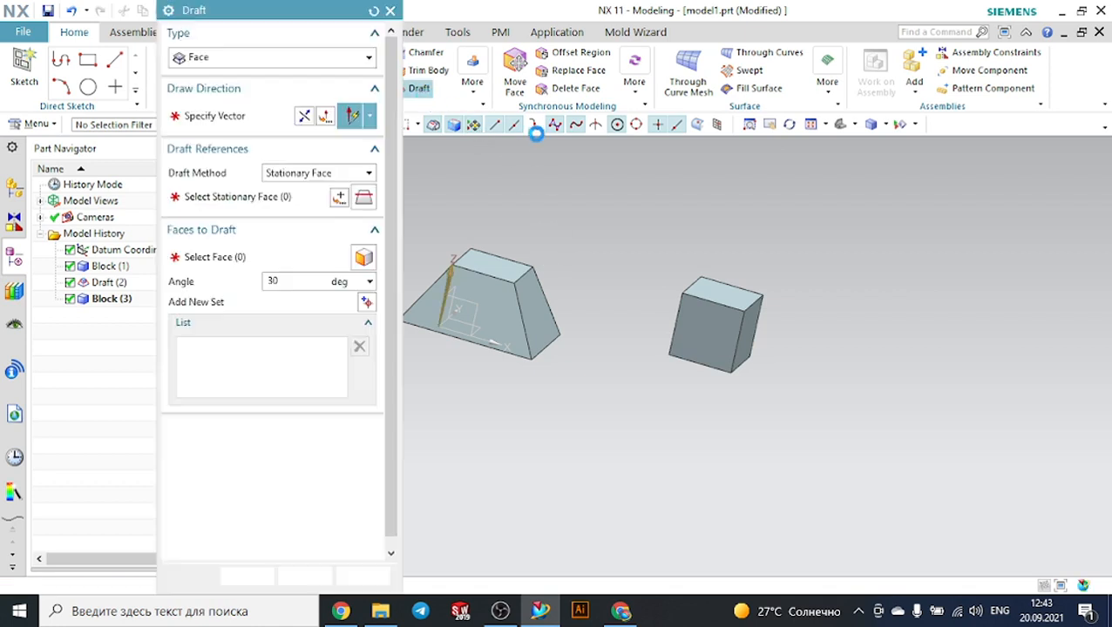
{"action": "left_click", "coordinate": [275, 61]}
{"action": "left_click", "coordinate": [228, 77]}
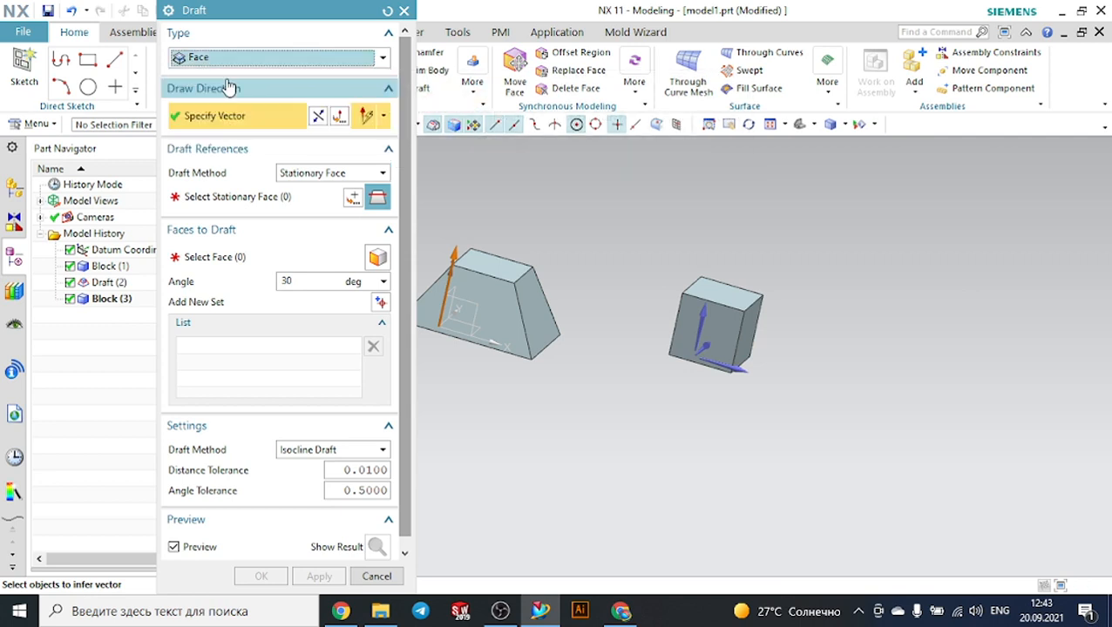
{"action": "scroll", "coordinate": [702, 353], "scroll_direction": "up", "scroll_amount": 3}
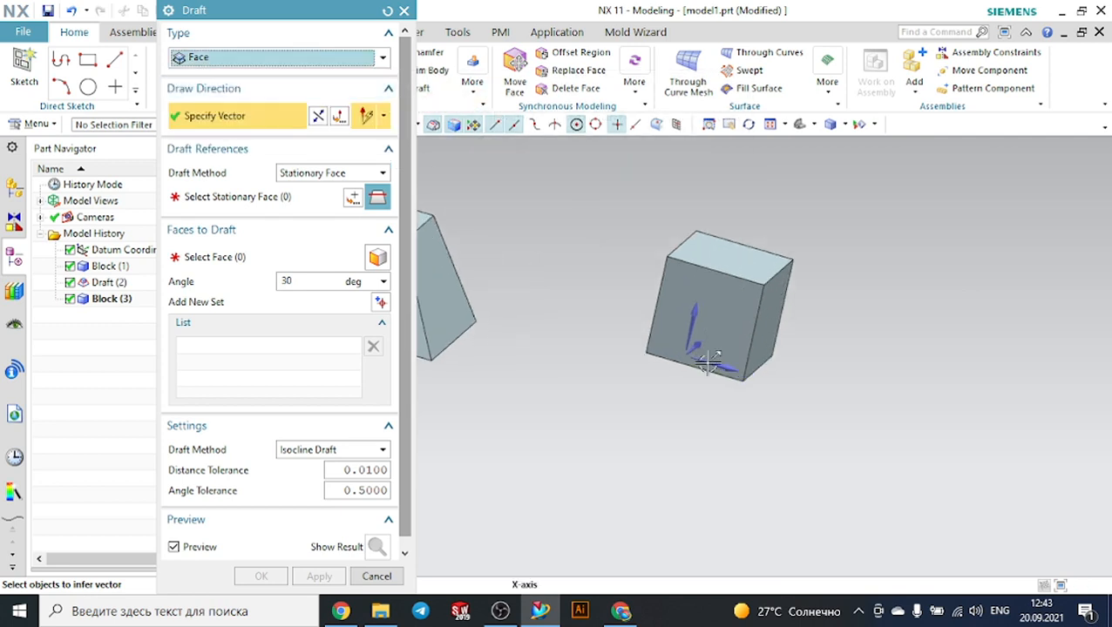
{"action": "left_click", "coordinate": [688, 308]}
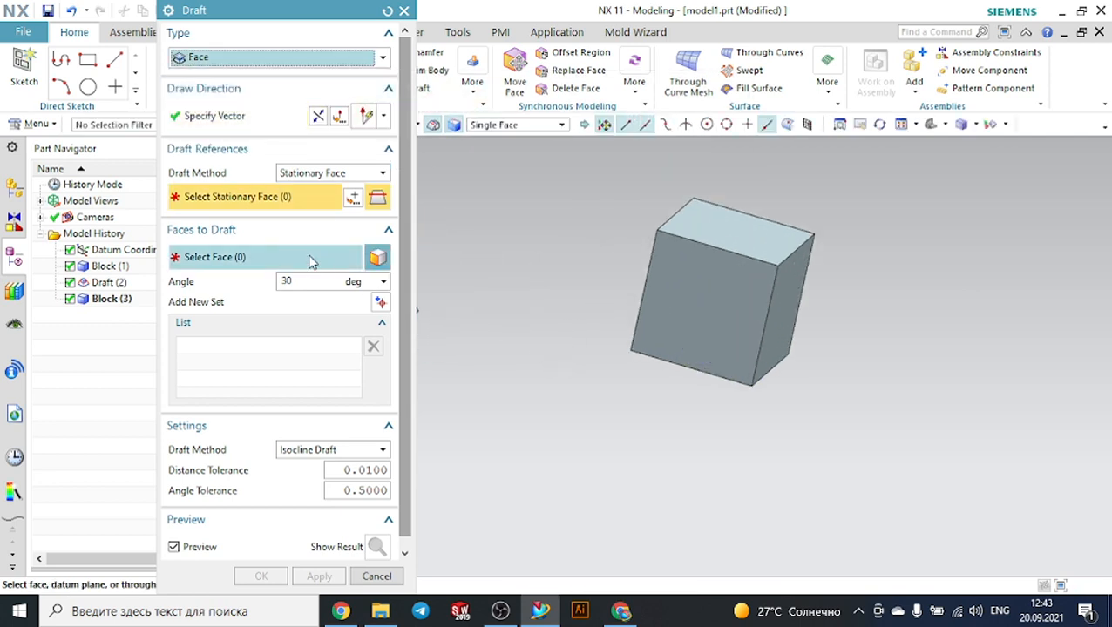
Choose the second block's bottom face as the stationary face.
{"action": "middle_click_drag", "start_coordinate": [567, 369], "coordinate": [588, 331]}
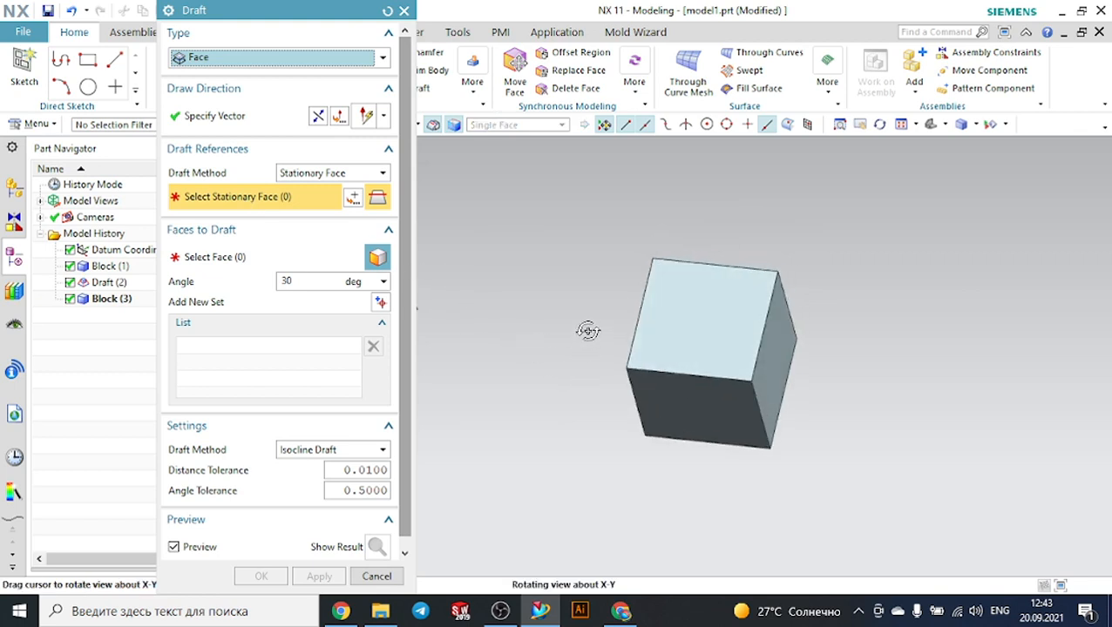
{"action": "left_click", "coordinate": [701, 390]}
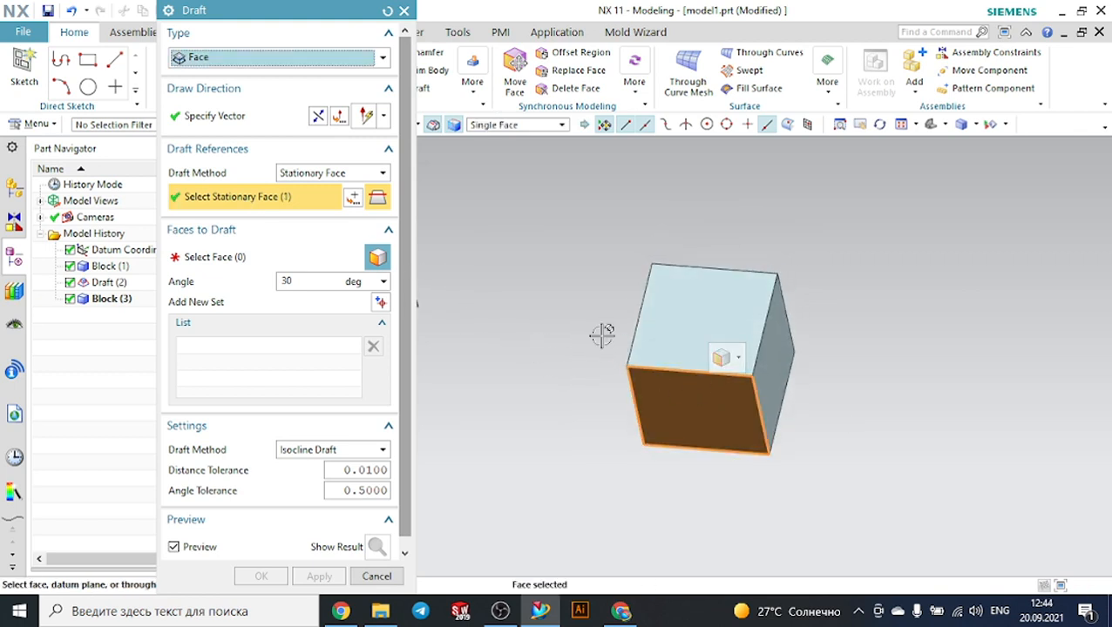
{"action": "middle_click_drag", "start_coordinate": [614, 247], "coordinate": [611, 293]}
Select one vertical side face of the second block to draft at 30°.
{"action": "left_click", "coordinate": [243, 264]}
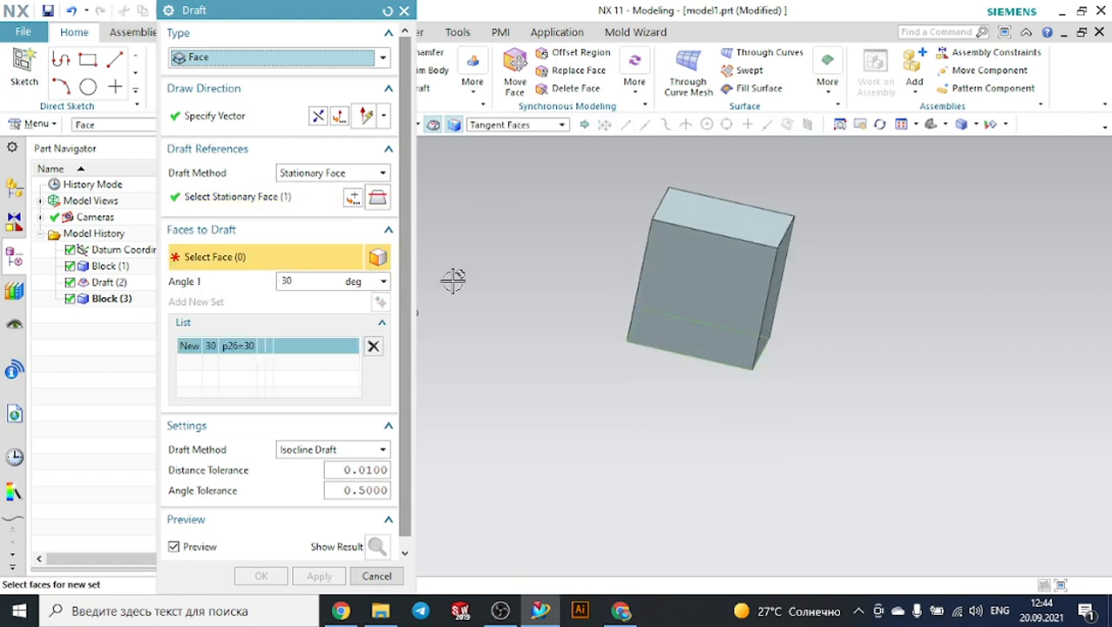
{"action": "middle_click_drag", "start_coordinate": [916, 354], "coordinate": [888, 365]}
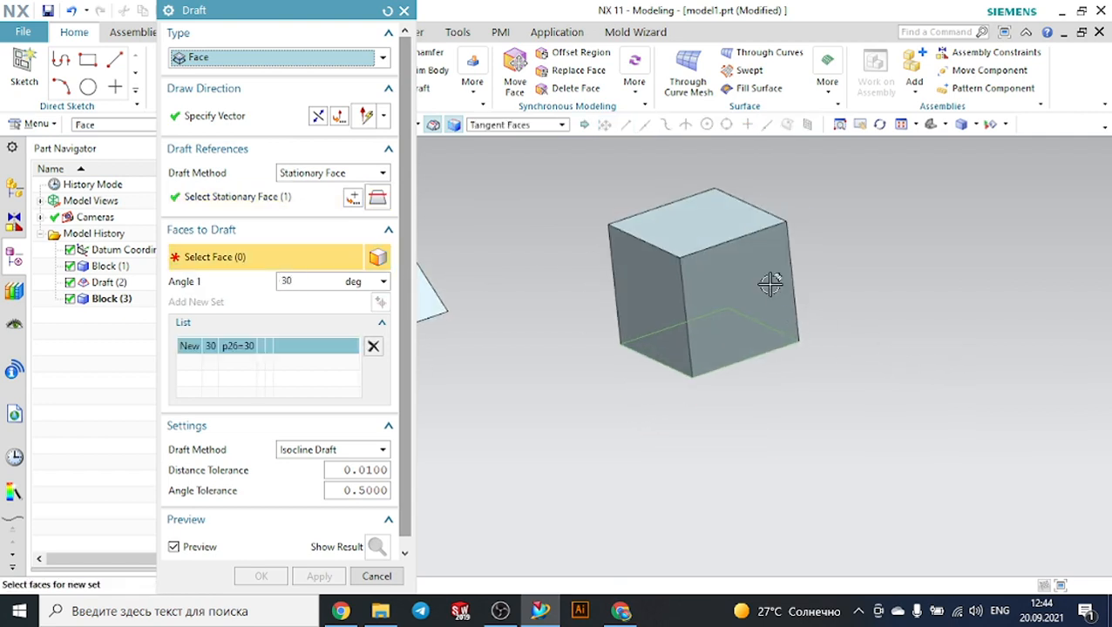
{"action": "left_click", "coordinate": [764, 279]}
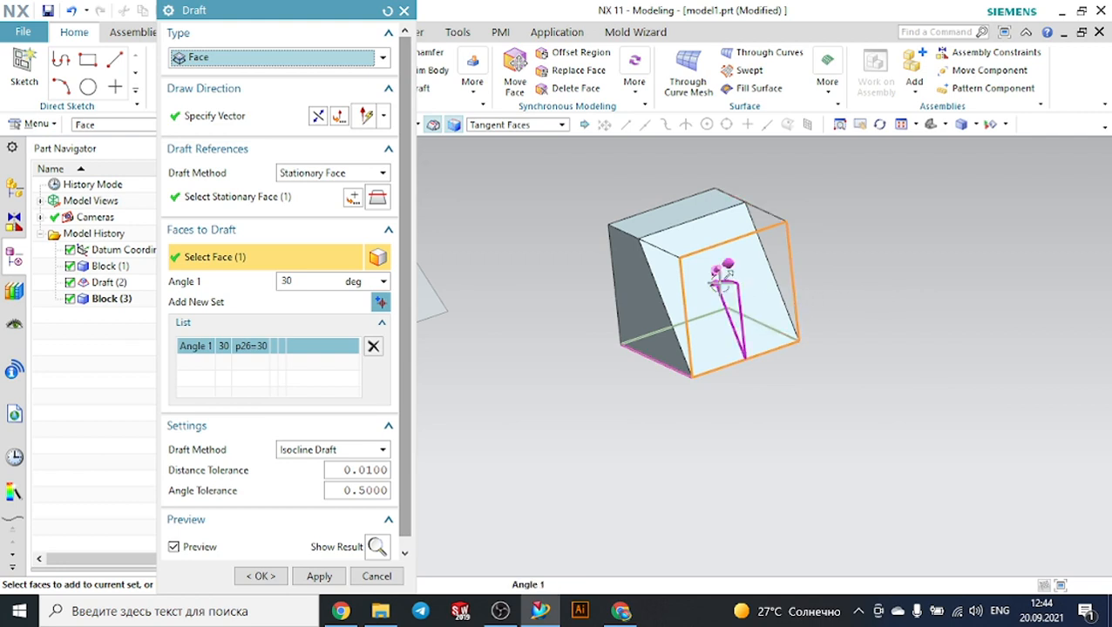
Reverse the draft angle to -39° and add the opposite side face of the second block to the faces to draft.
{"action": "left_click_drag", "start_coordinate": [713, 283], "coordinate": [768, 317]}
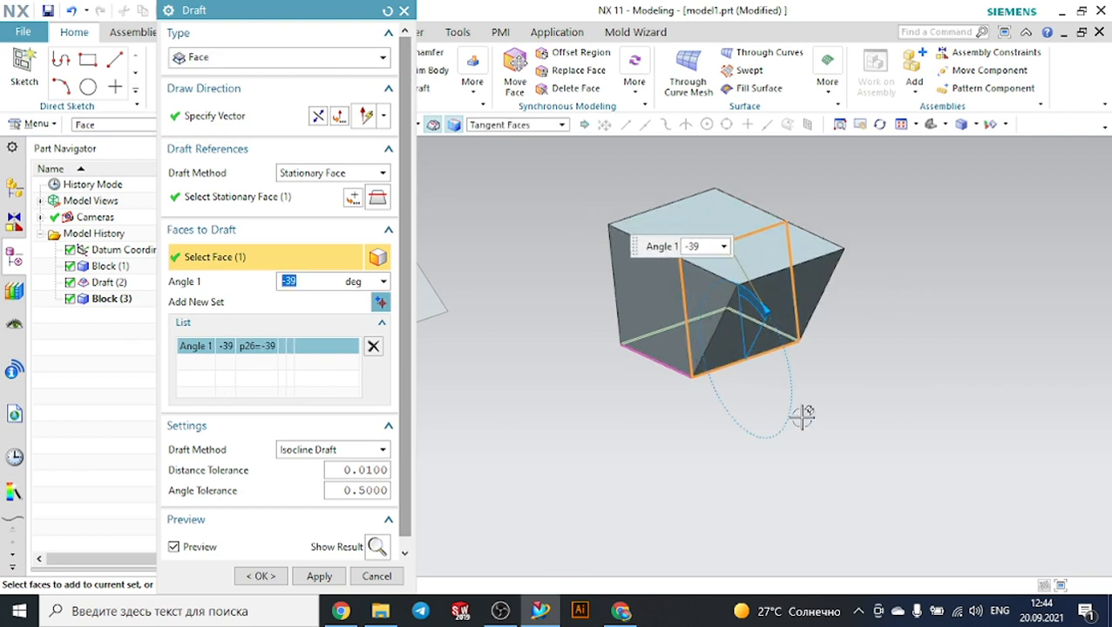
{"action": "middle_click_drag", "start_coordinate": [799, 415], "coordinate": [713, 339]}
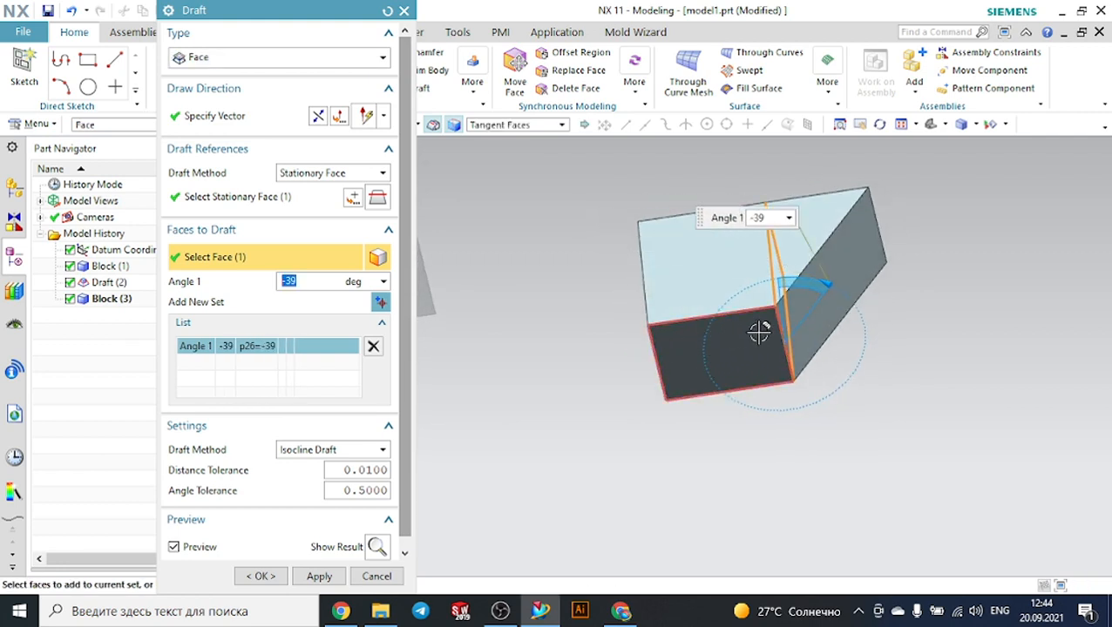
{"action": "middle_click_drag", "start_coordinate": [886, 342], "coordinate": [884, 390]}
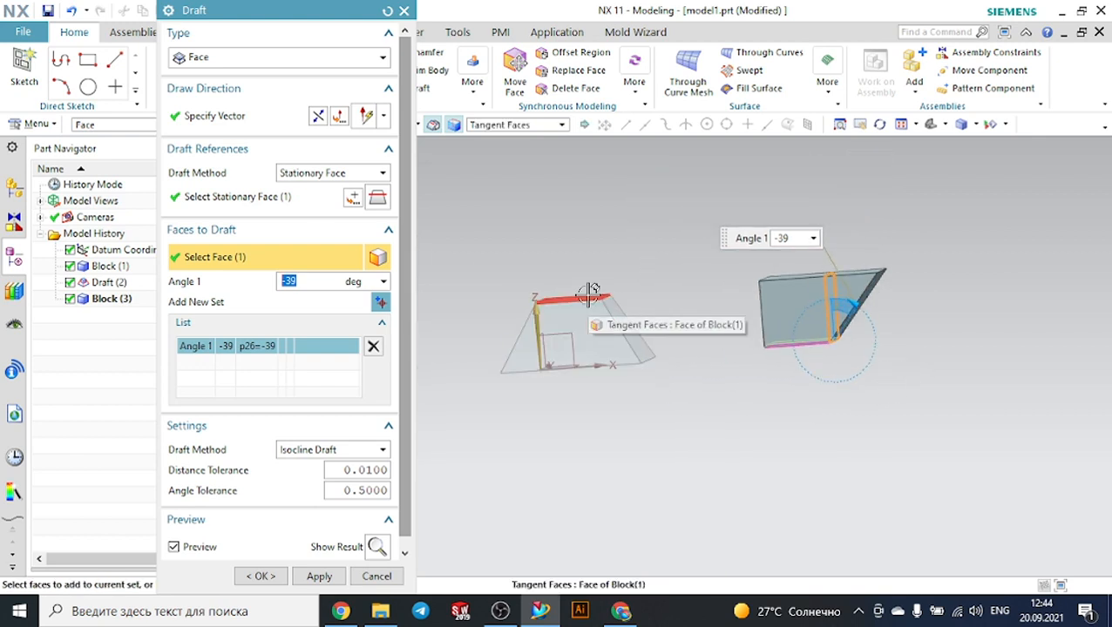
{"action": "middle_click_drag", "start_coordinate": [862, 392], "coordinate": [732, 329]}
{"action": "left_click", "coordinate": [738, 307]}
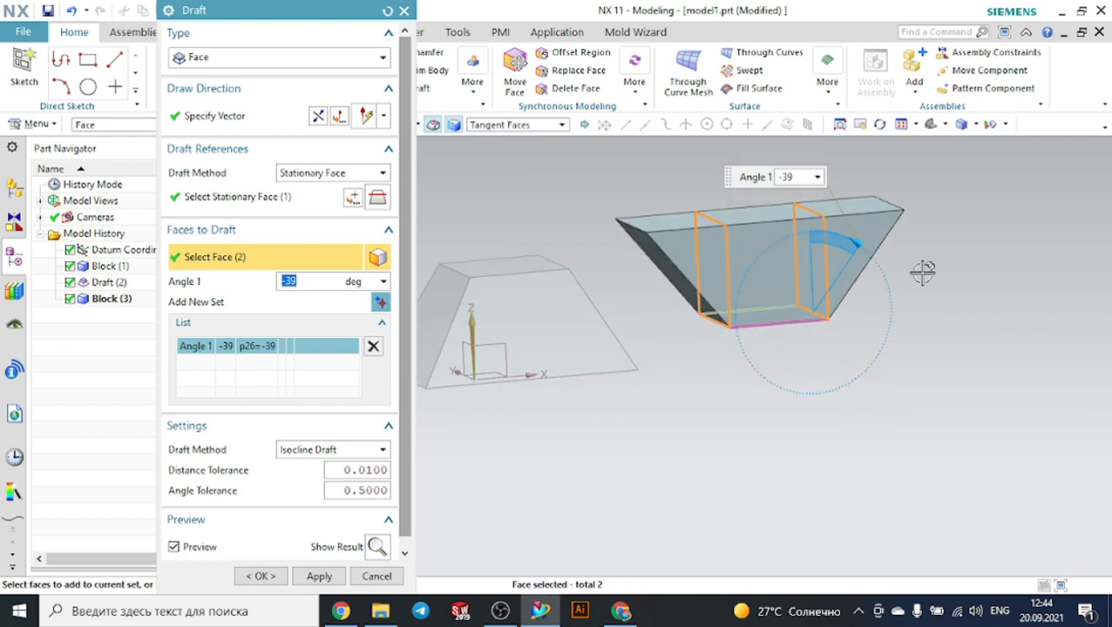
Set the draft angle of the second block's two selected side faces to -24°.
{"action": "middle_click_drag", "start_coordinate": [923, 273], "coordinate": [911, 249]}
{"action": "scroll", "coordinate": [913, 246], "scroll_direction": "up", "scroll_amount": 3}
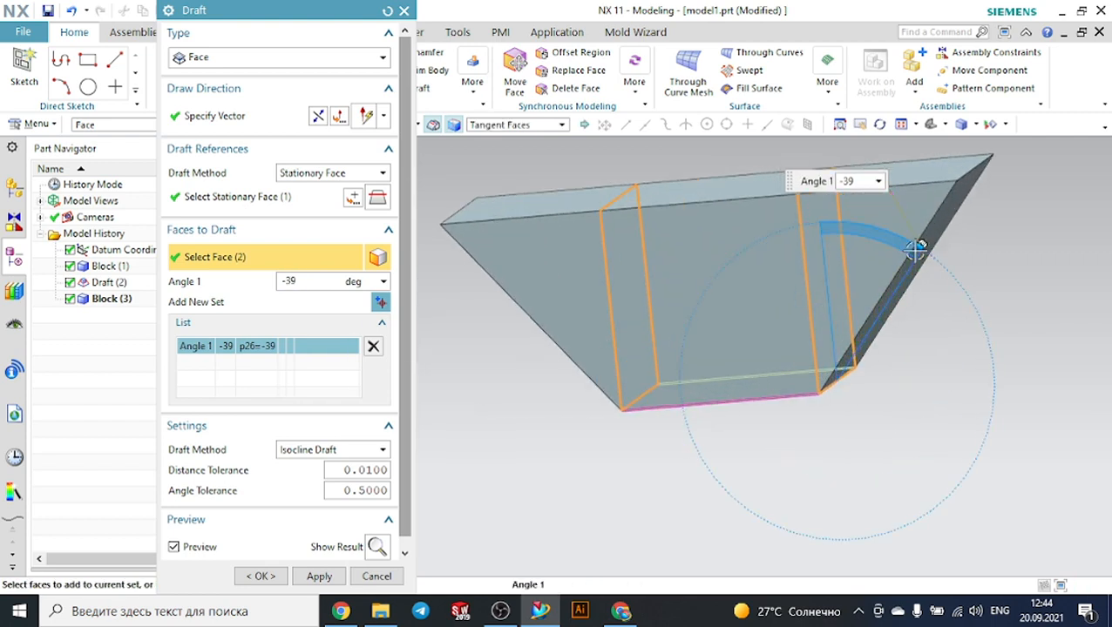
{"action": "left_click_drag", "start_coordinate": [915, 248], "coordinate": [876, 240]}
{"action": "middle_click_drag", "start_coordinate": [1044, 330], "coordinate": [899, 391]}
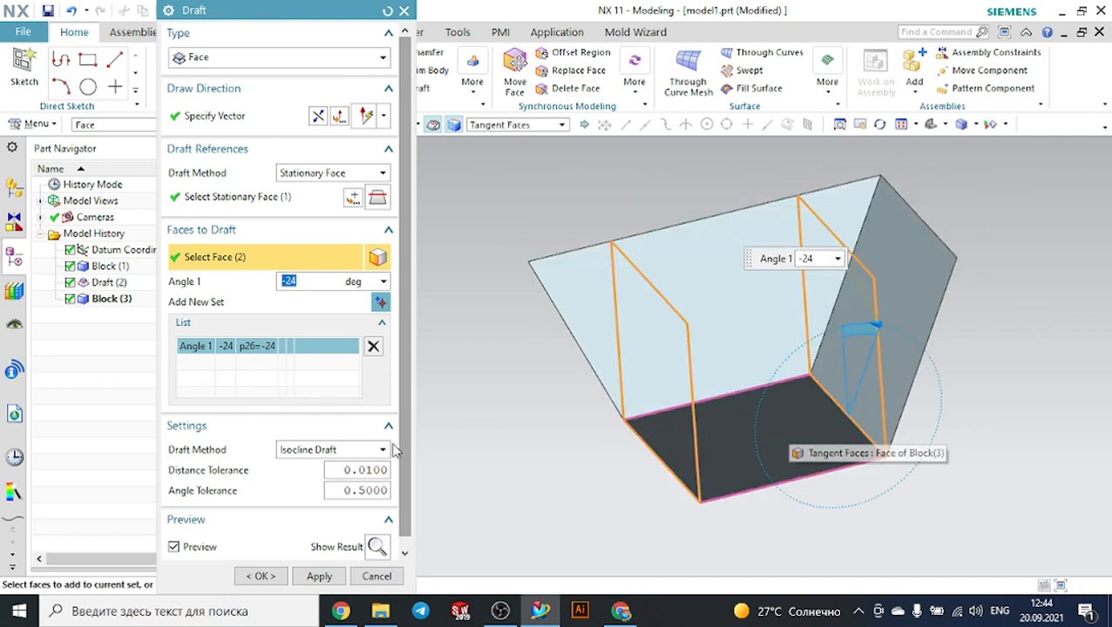
Switch the draft method to Parting Face and back to Stationary Face.
{"action": "left_click", "coordinate": [329, 173]}
{"action": "left_click", "coordinate": [327, 174]}
{"action": "left_click", "coordinate": [328, 174]}
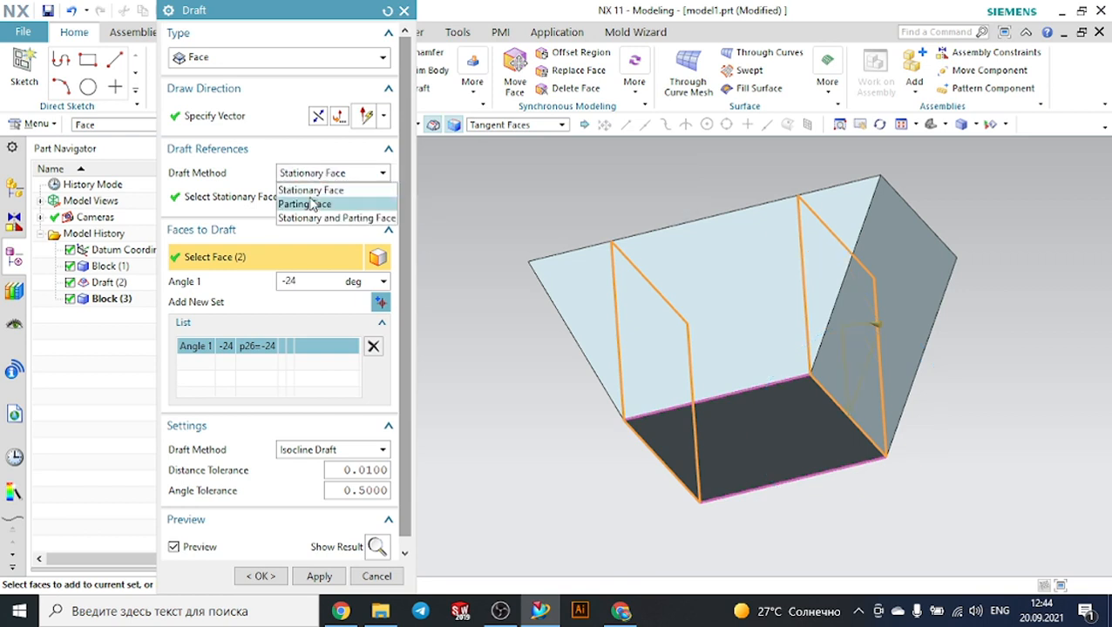
{"action": "left_click", "coordinate": [312, 203]}
{"action": "left_click", "coordinate": [320, 173]}
{"action": "left_click", "coordinate": [318, 190]}
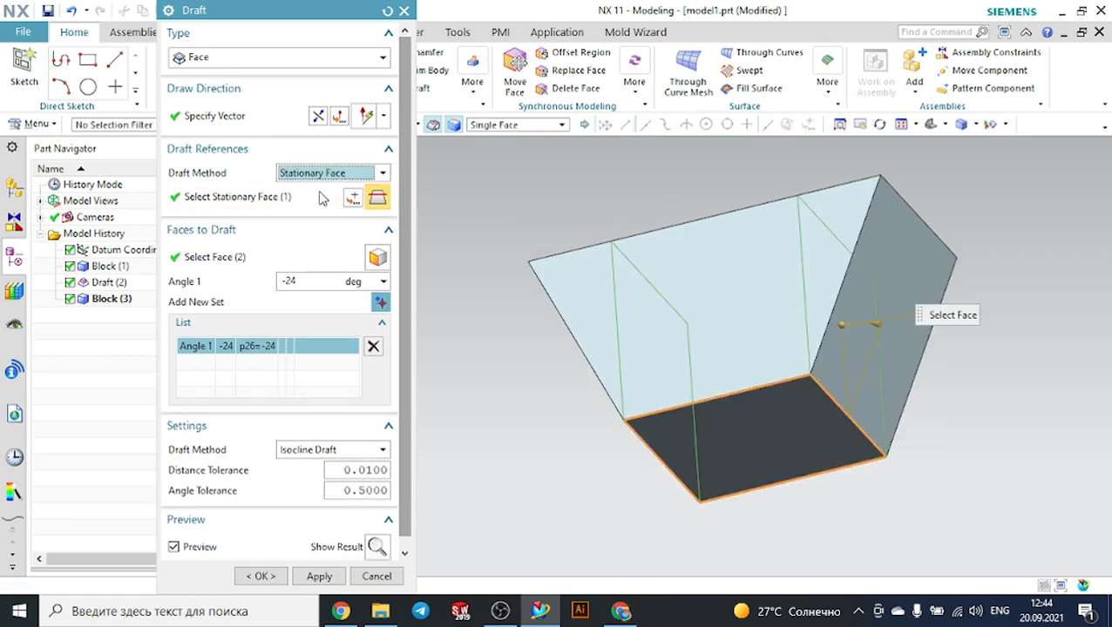
Complete the stationary-face Draft on the second block and view both drafted bodies.
{"action": "left_click", "coordinate": [261, 576]}
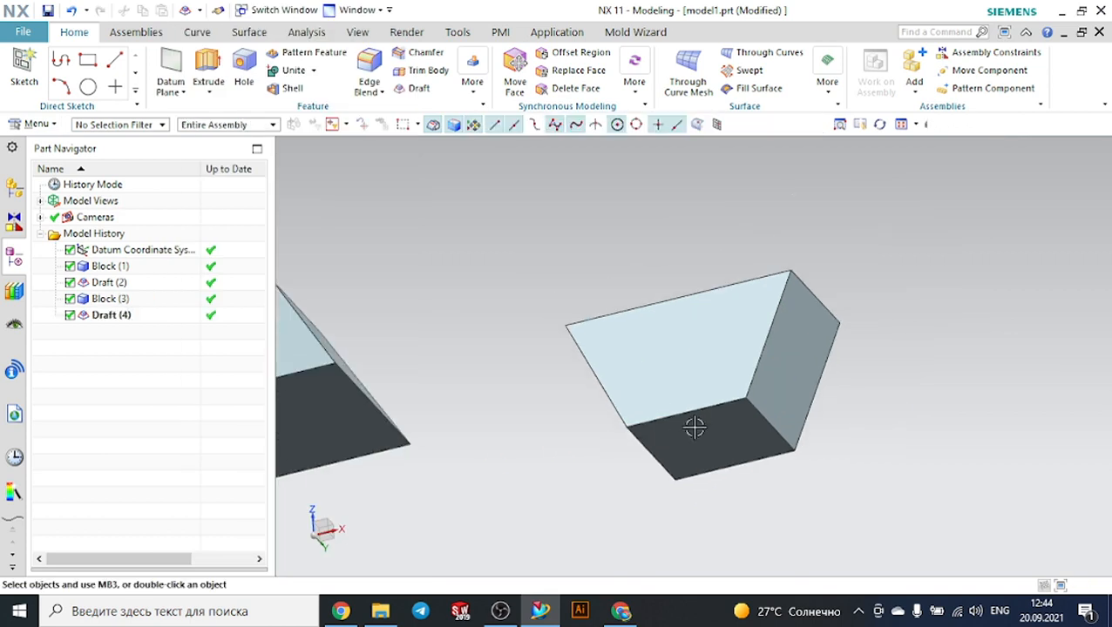
{"action": "middle_click_drag", "start_coordinate": [968, 273], "coordinate": [981, 313]}
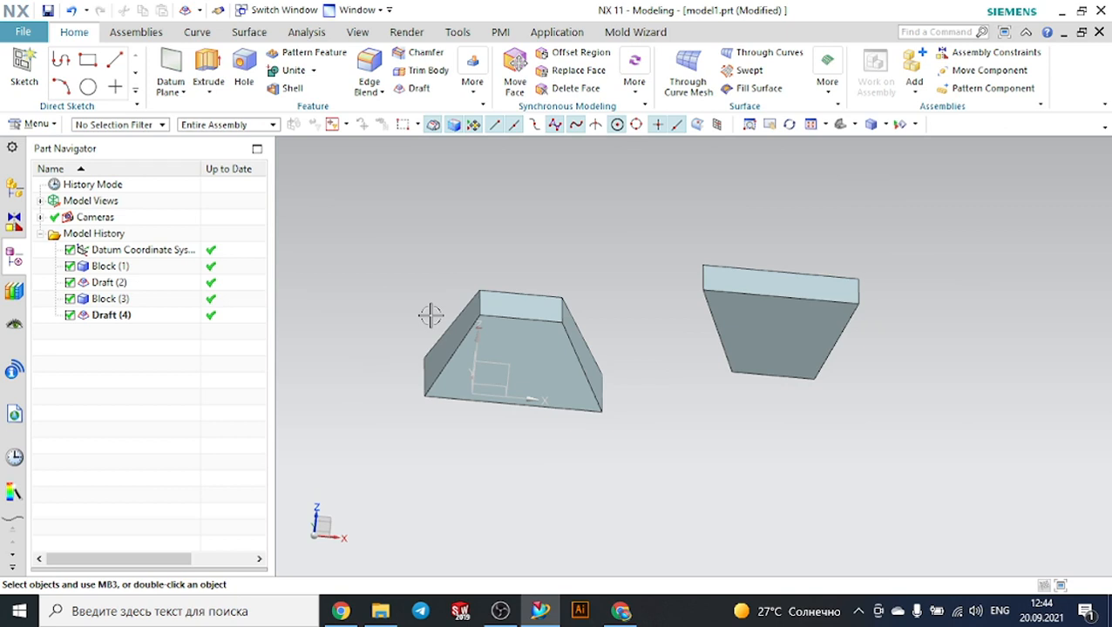
Switch to Google Meet, admit the waiting participant to the call, and return to NX.
{"action": "left_click", "coordinate": [620, 545]}
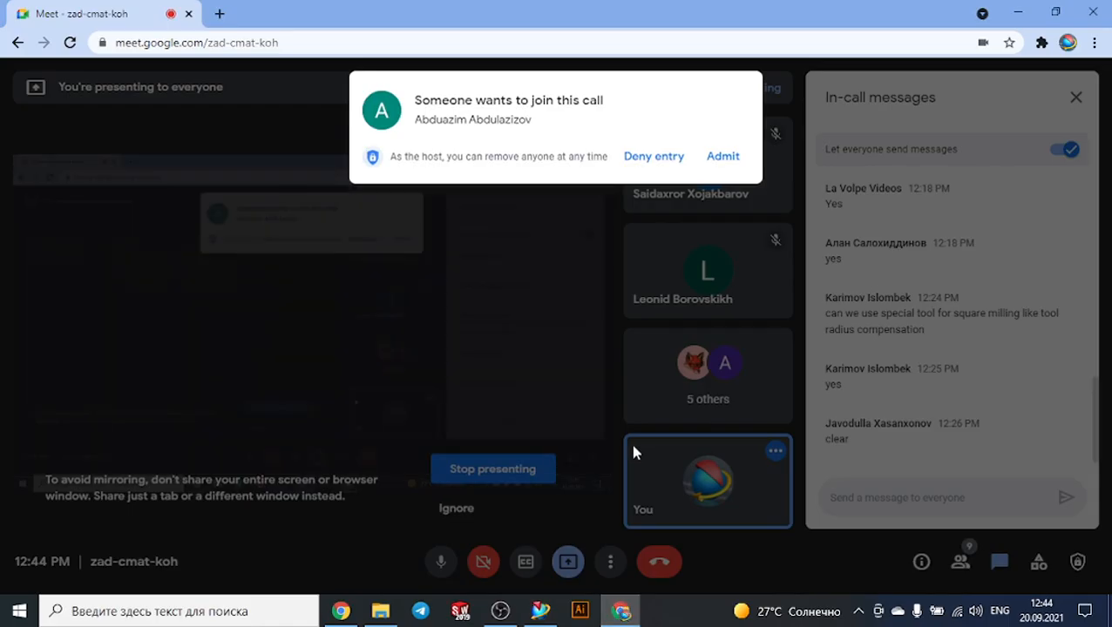
{"action": "left_click", "coordinate": [724, 157]}
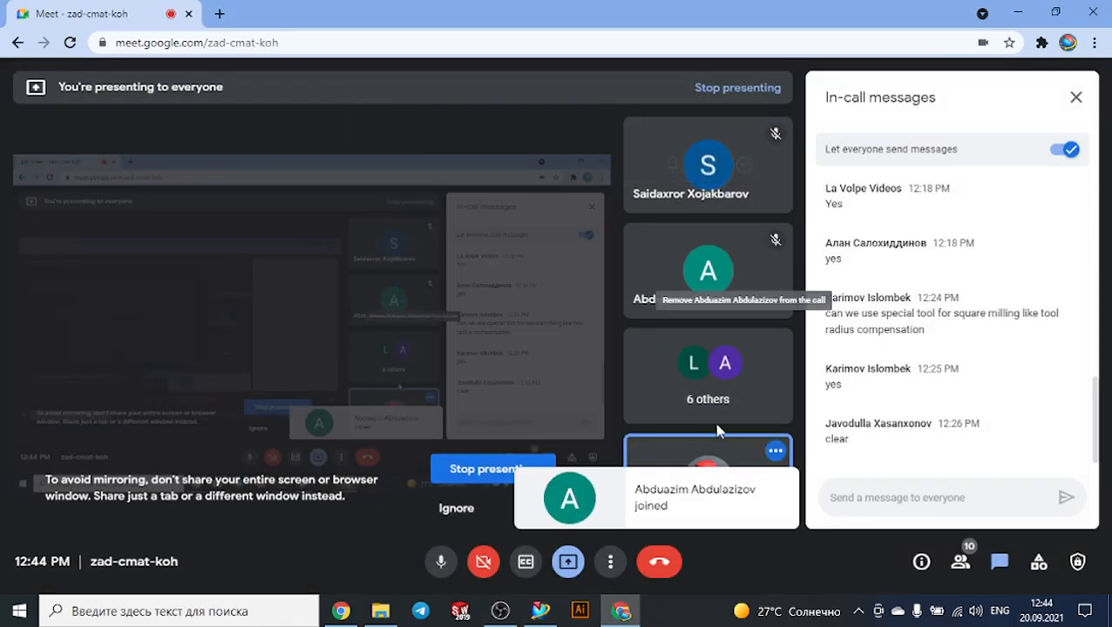
{"action": "left_click", "coordinate": [617, 618]}
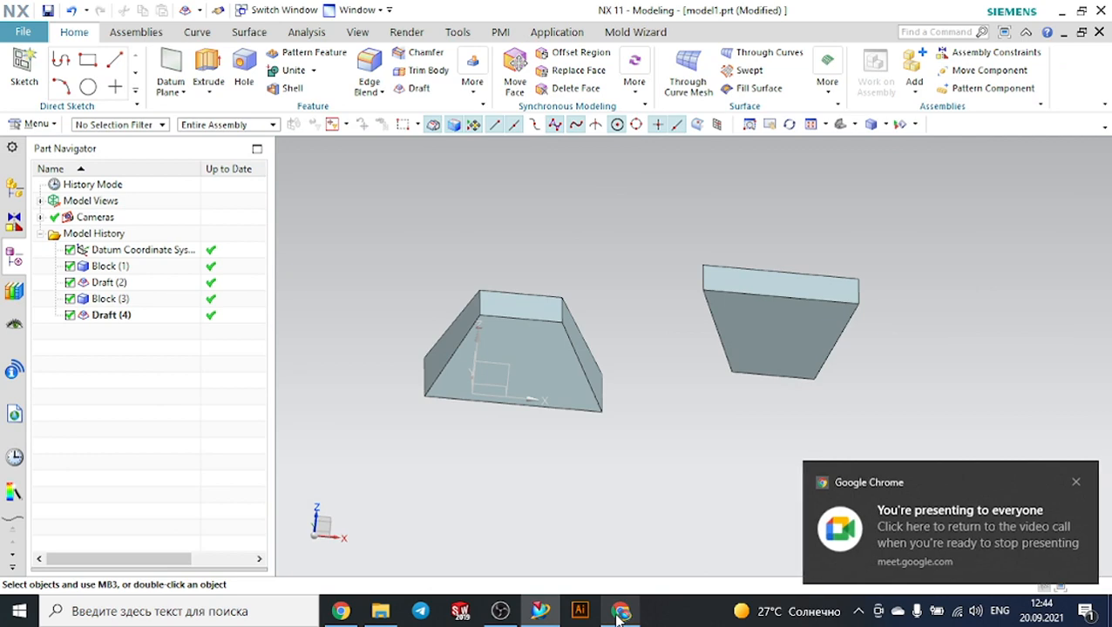
Check the OBS recording and the Google Meet call, and return to NX with the Chrome notification dismissed.
{"action": "left_click", "coordinate": [618, 617]}
{"action": "left_click", "coordinate": [512, 615]}
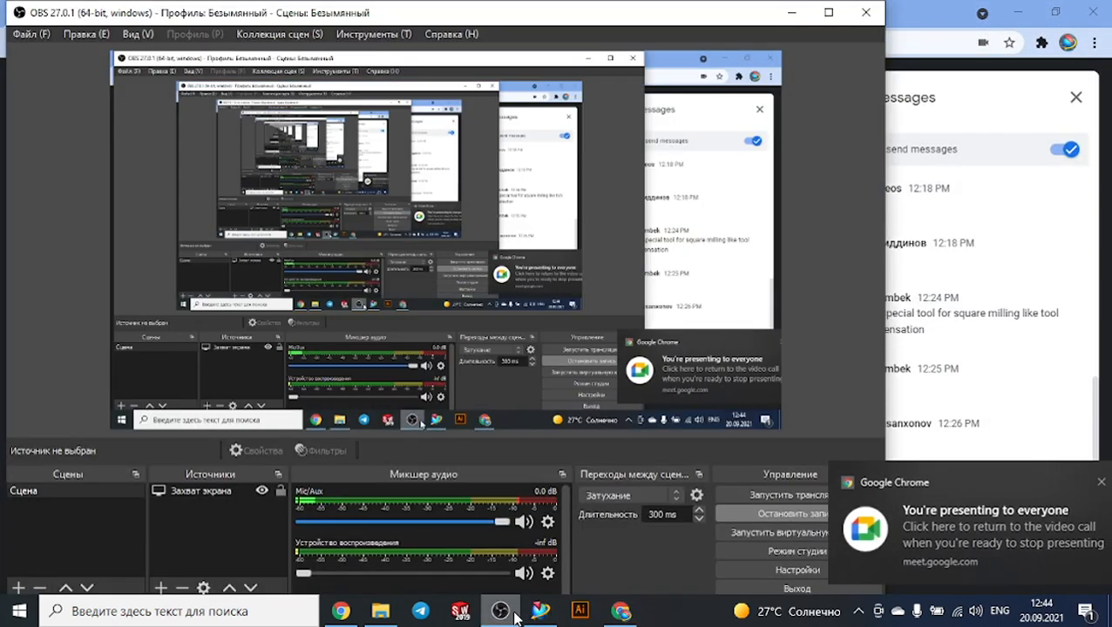
{"action": "left_click", "coordinate": [514, 617]}
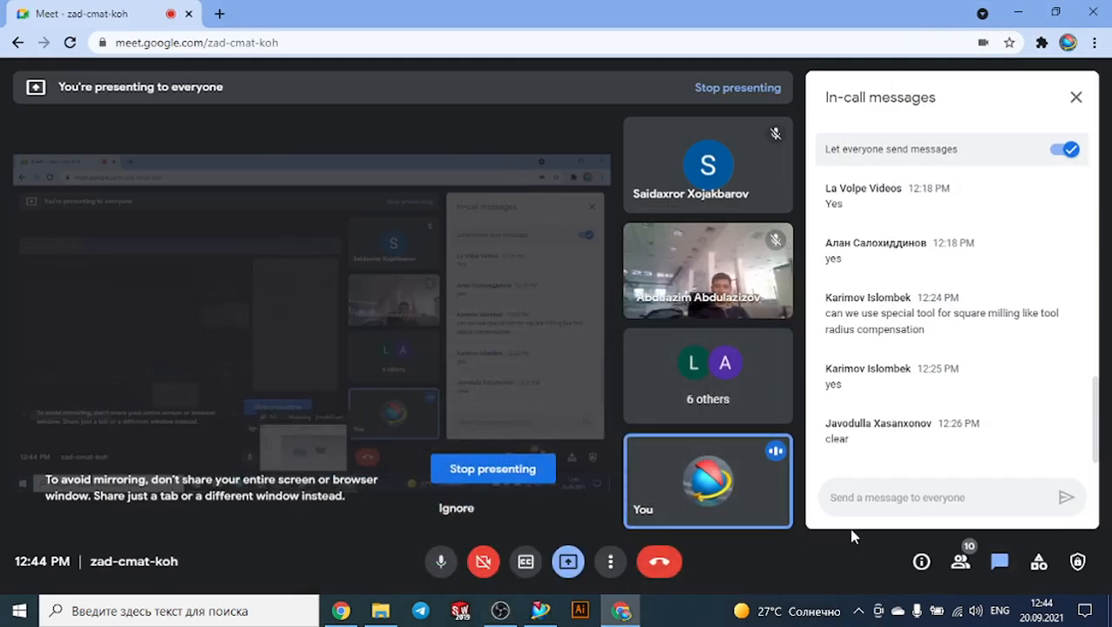
{"action": "left_click", "coordinate": [621, 611]}
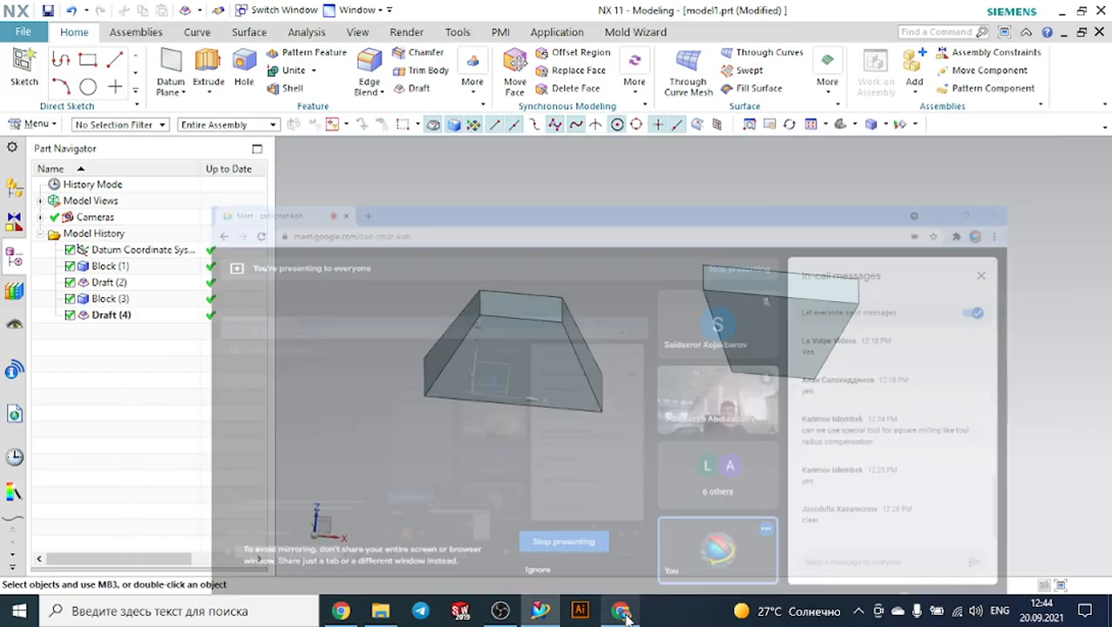
{"action": "left_click", "coordinate": [1076, 482]}
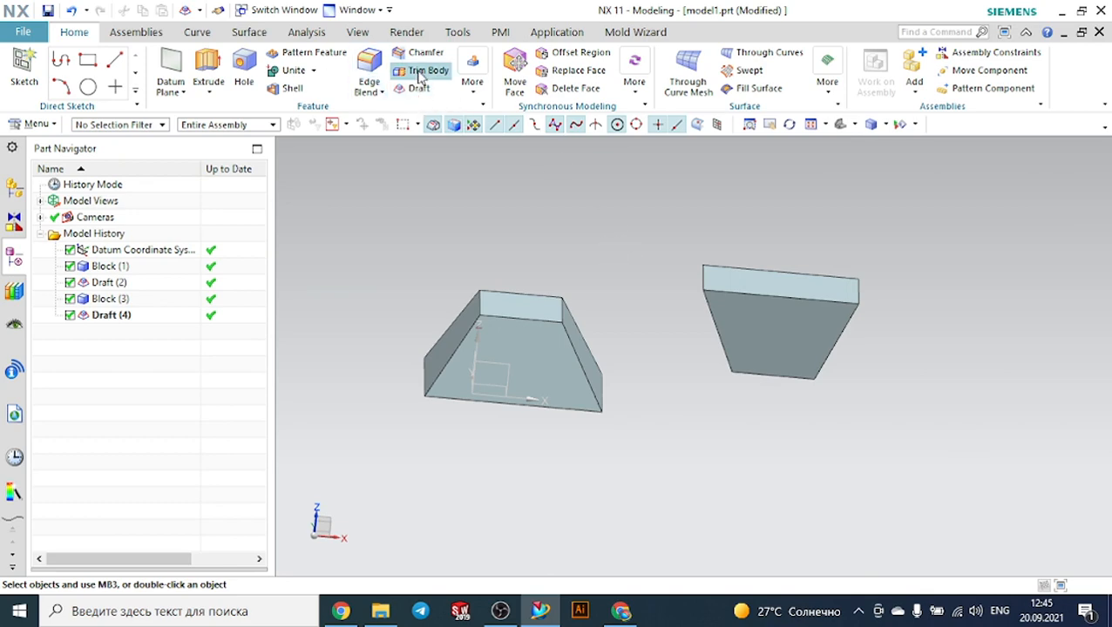
Create a third 100 × 100 × 100 mm block with Boolean None at a free point below the second drafted body.
{"action": "left_click", "coordinate": [462, 96]}
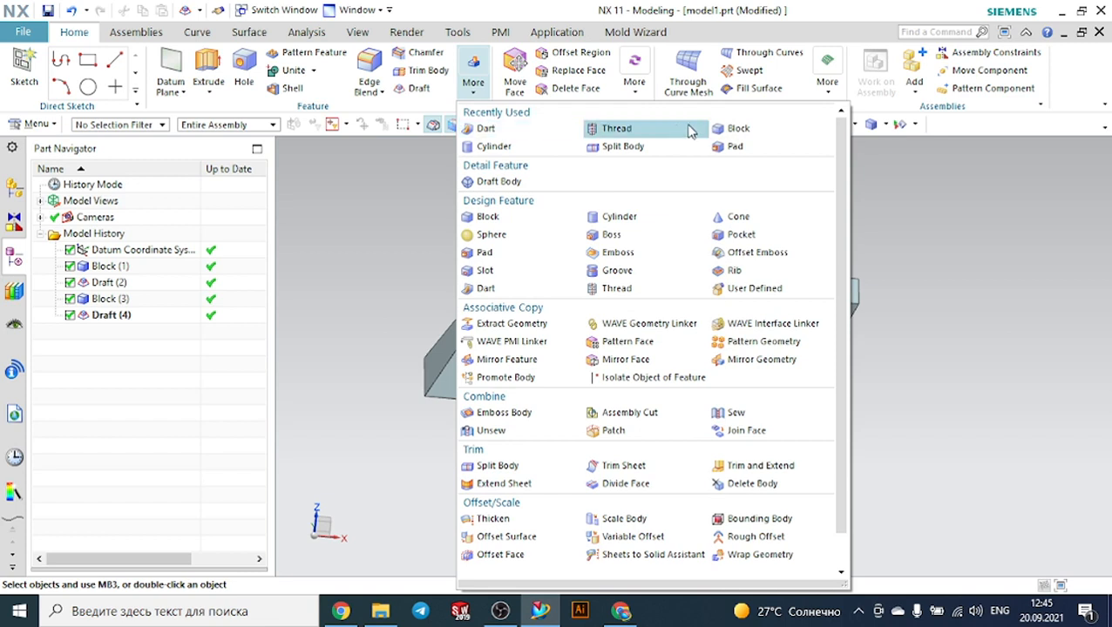
{"action": "left_click", "coordinate": [737, 128]}
{"action": "scroll", "coordinate": [741, 193], "scroll_direction": "down", "scroll_amount": 3}
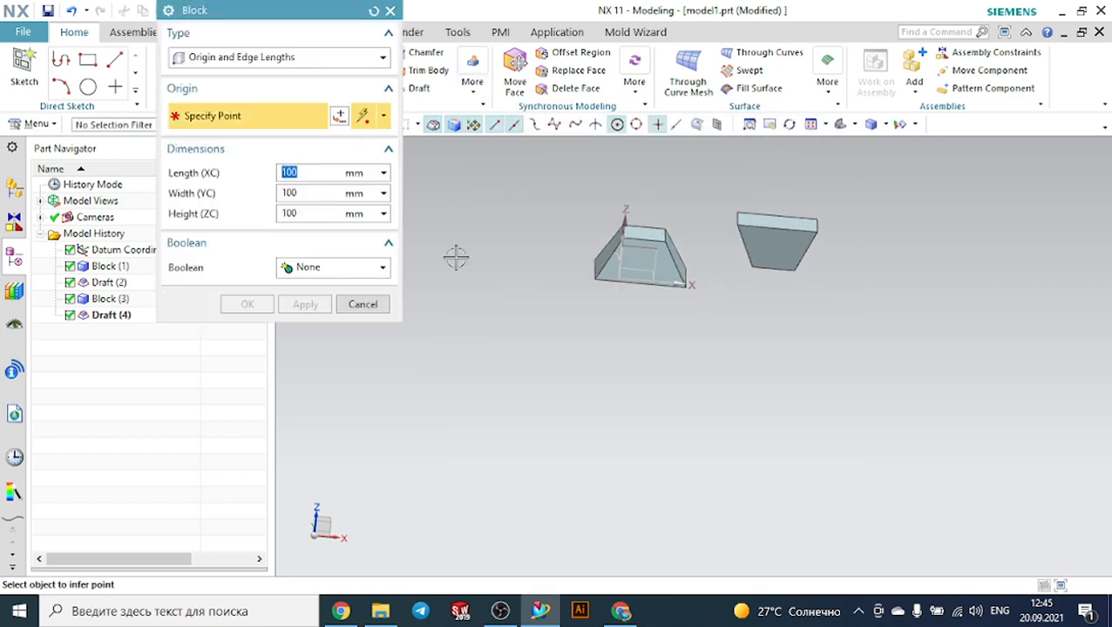
{"action": "left_click", "coordinate": [772, 335]}
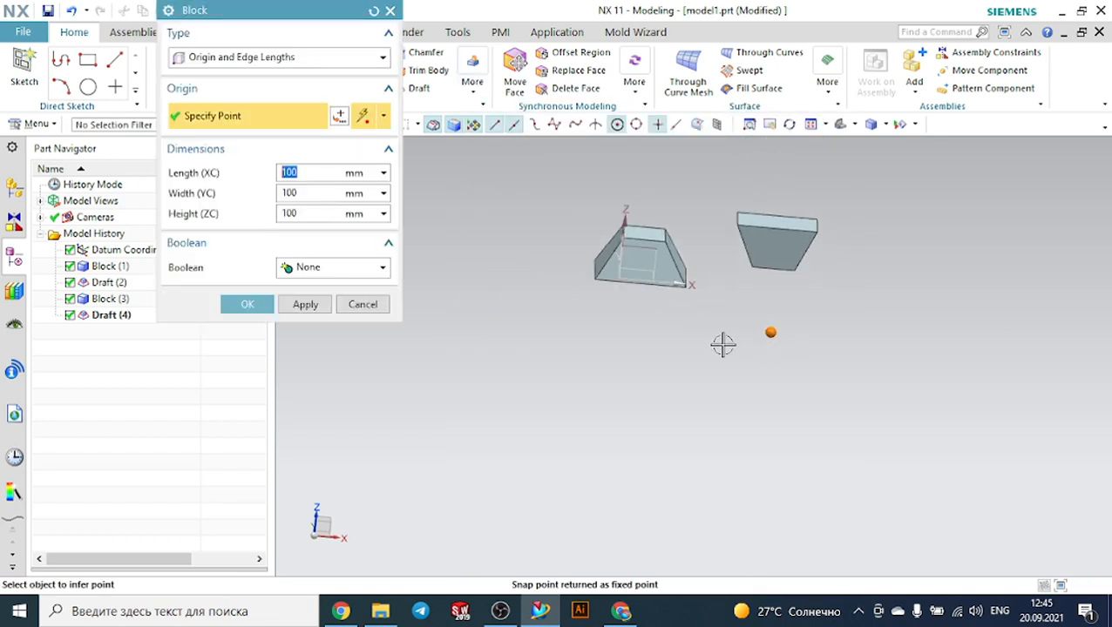
{"action": "left_click", "coordinate": [247, 304]}
Create an At Distance datum plane offset -80 mm from the third block's front face.
{"action": "scroll", "coordinate": [853, 241], "scroll_direction": "up", "scroll_amount": 5}
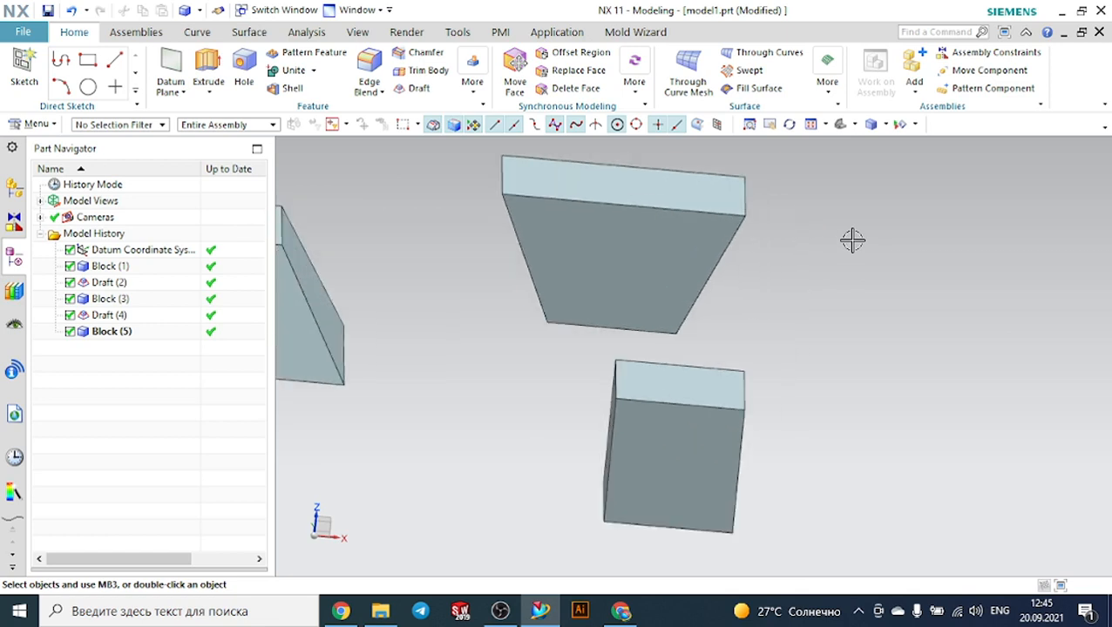
{"action": "scroll", "coordinate": [853, 240], "scroll_direction": "down", "scroll_amount": 1}
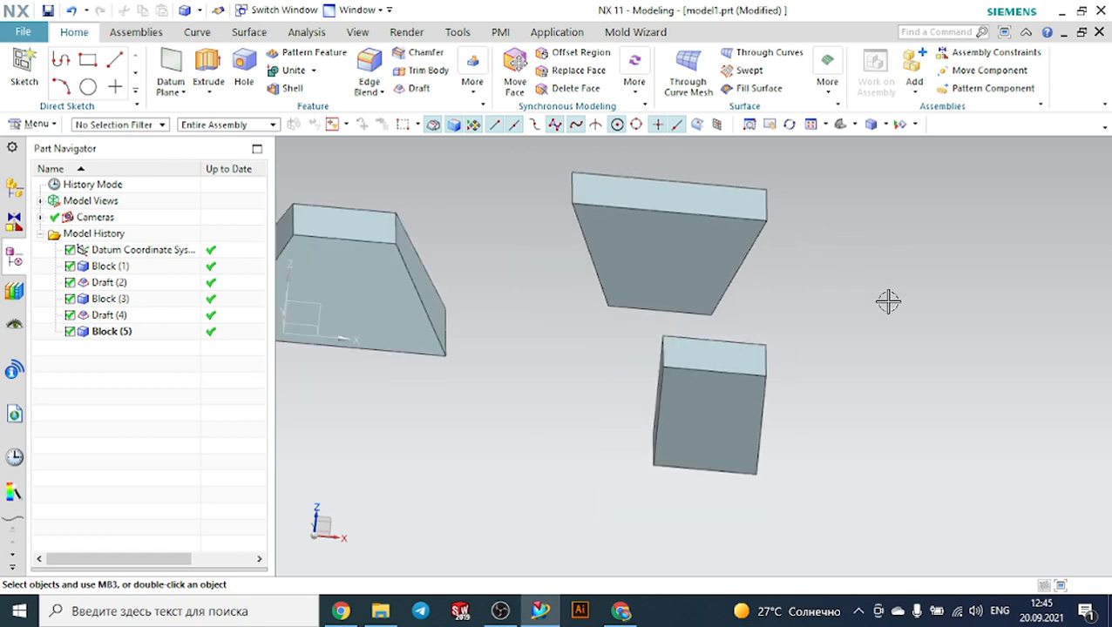
{"action": "middle_click_drag", "start_coordinate": [888, 302], "coordinate": [825, 348]}
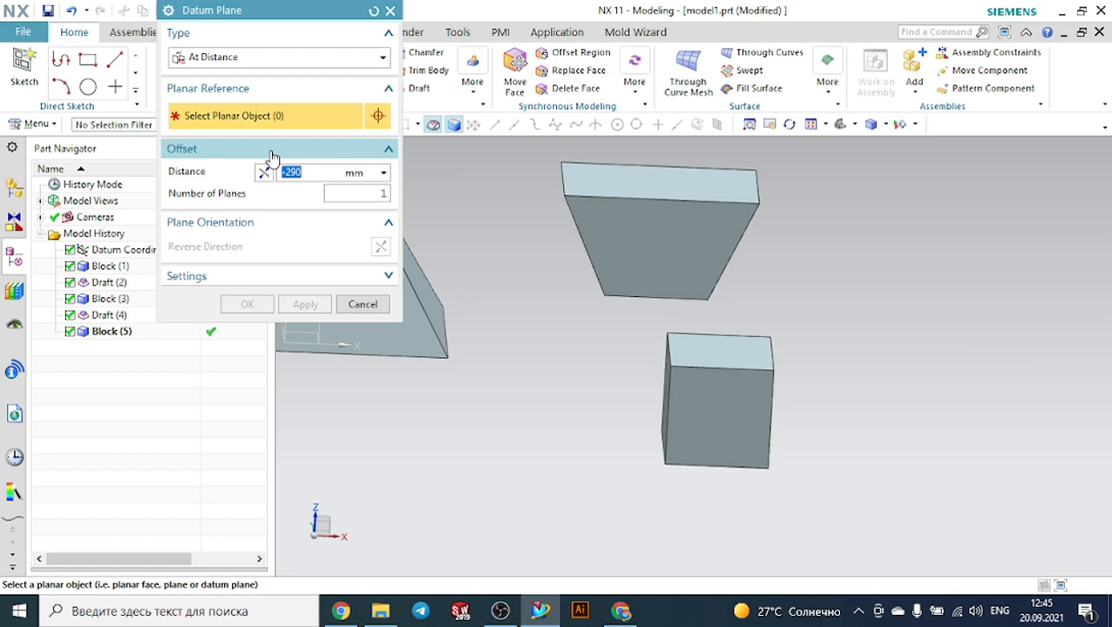
{"action": "left_click", "coordinate": [718, 377]}
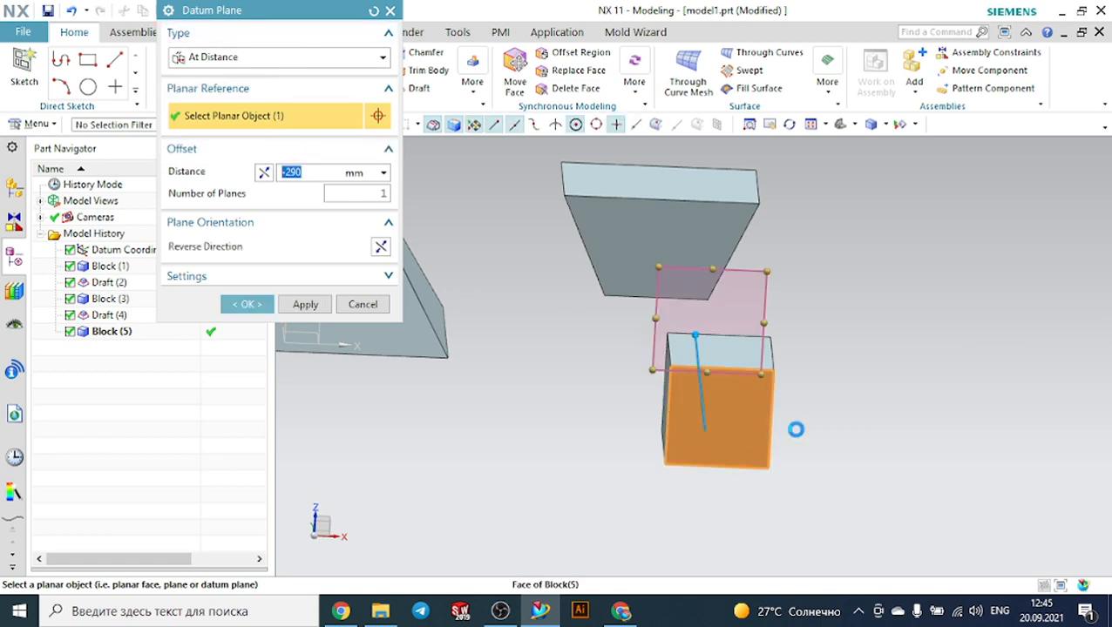
{"action": "middle_click_drag", "start_coordinate": [864, 417], "coordinate": [603, 354]}
{"action": "left_click_drag", "start_coordinate": [603, 354], "coordinate": [427, 438]}
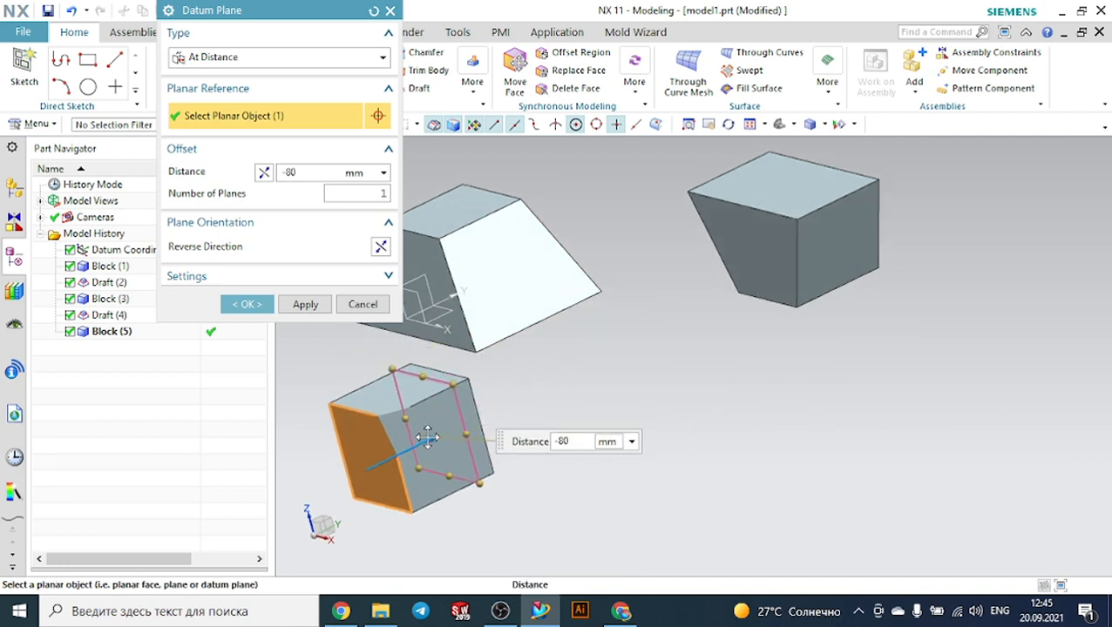
{"action": "left_click", "coordinate": [253, 308]}
Create a sketch of type On Plane on the datum plane through the third block.
{"action": "mouse_move", "coordinate": [727, 365]}
{"action": "middle_mouse_down"}
{"action": "mouse_move", "coordinate": [673, 393]}
{"action": "mouse_move", "coordinate": [745, 374]}
{"action": "middle_mouse_up"}
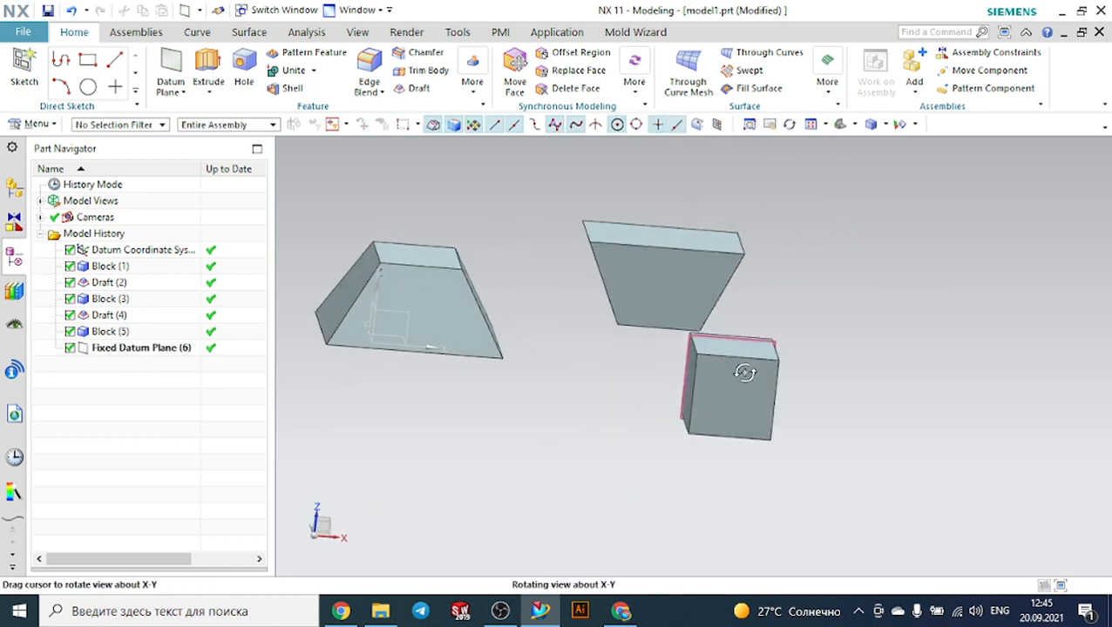
{"action": "scroll", "coordinate": [707, 317], "scroll_direction": "up", "scroll_amount": 3}
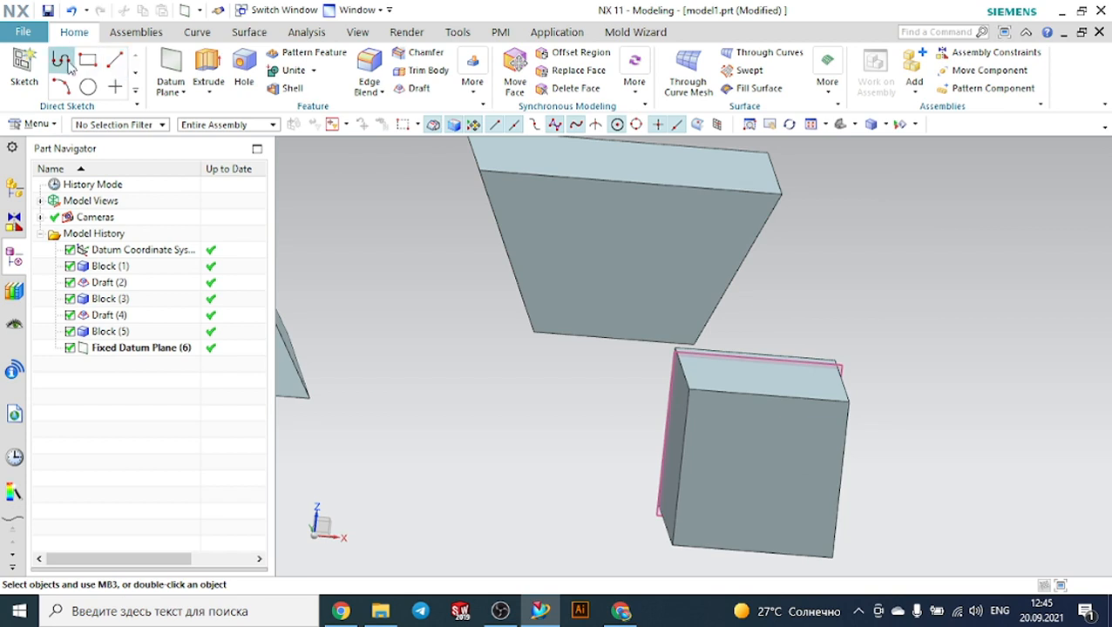
{"action": "left_click", "coordinate": [24, 69]}
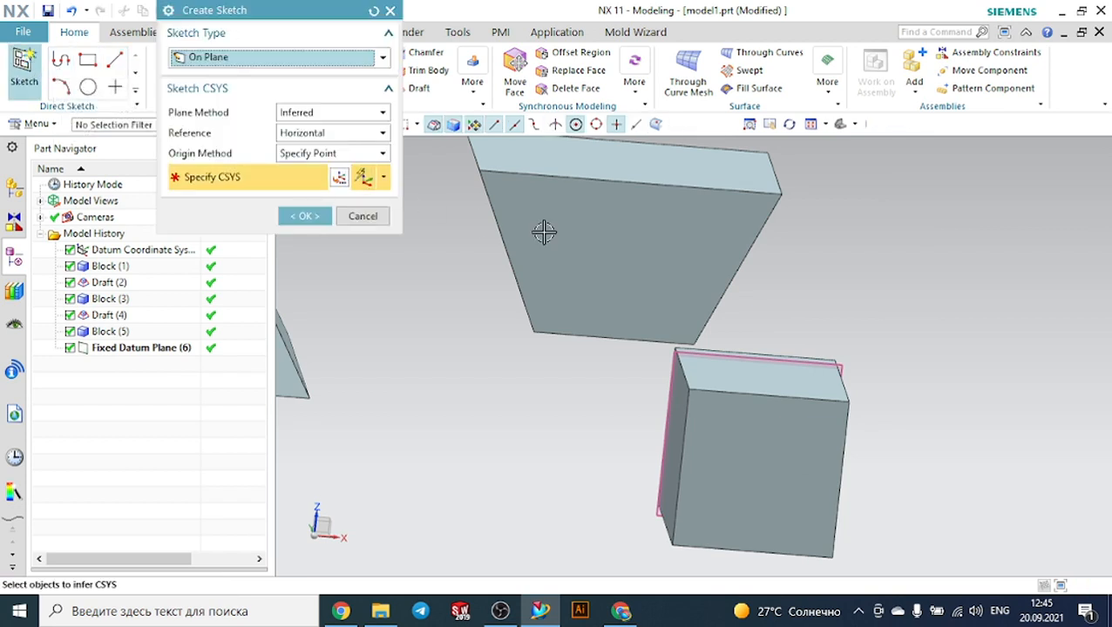
{"action": "scroll", "coordinate": [693, 383], "scroll_direction": "up", "scroll_amount": 5}
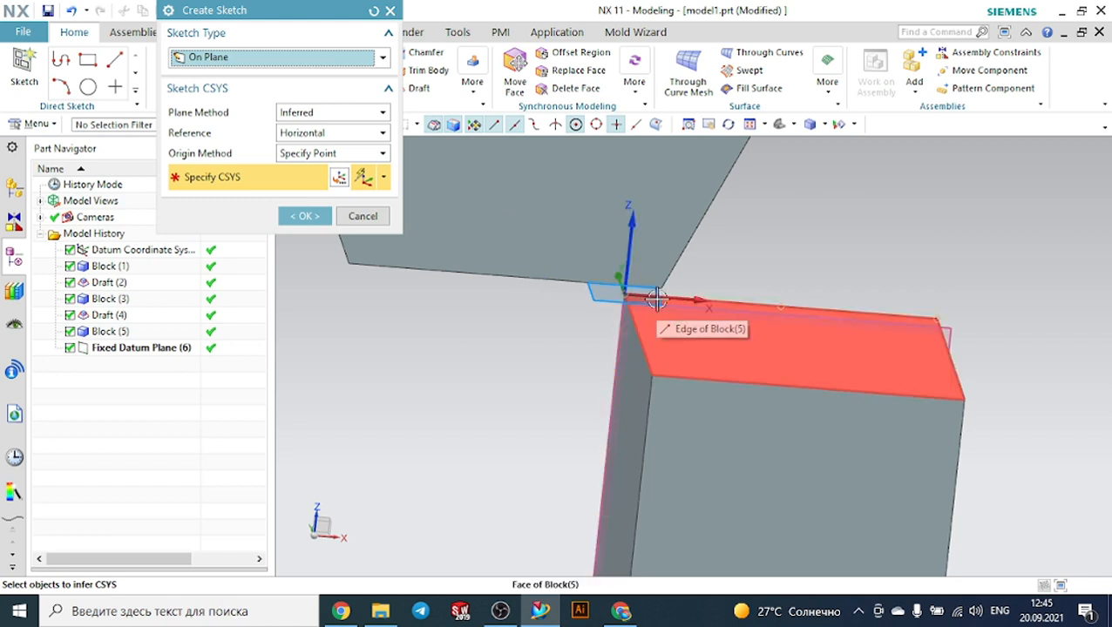
{"action": "scroll", "coordinate": [610, 379], "scroll_direction": "up", "scroll_amount": 3}
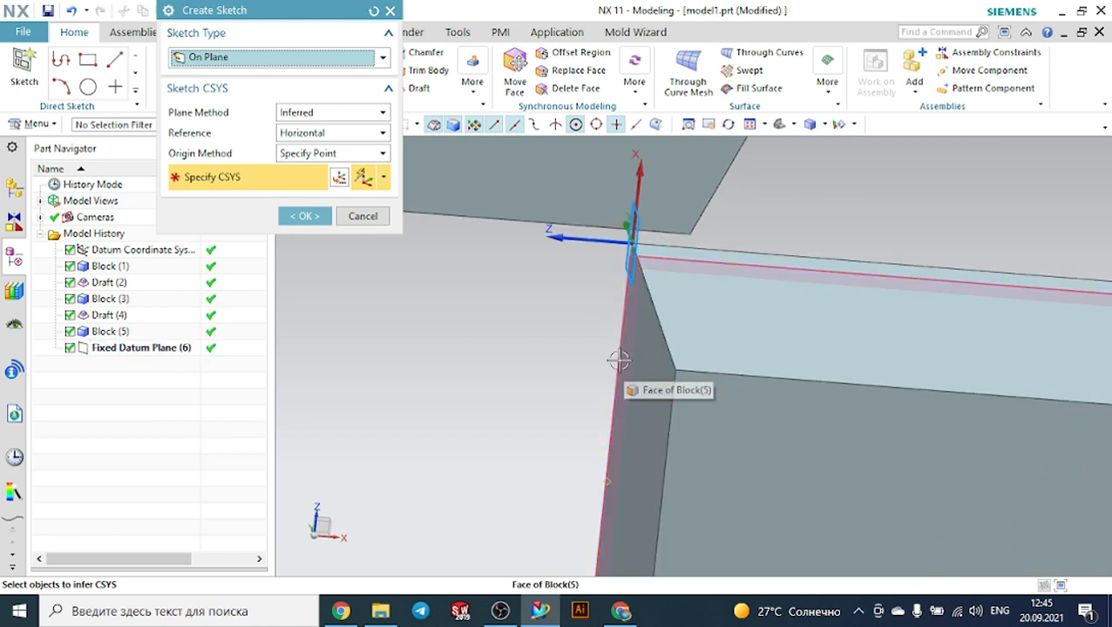
{"action": "left_click", "coordinate": [621, 361]}
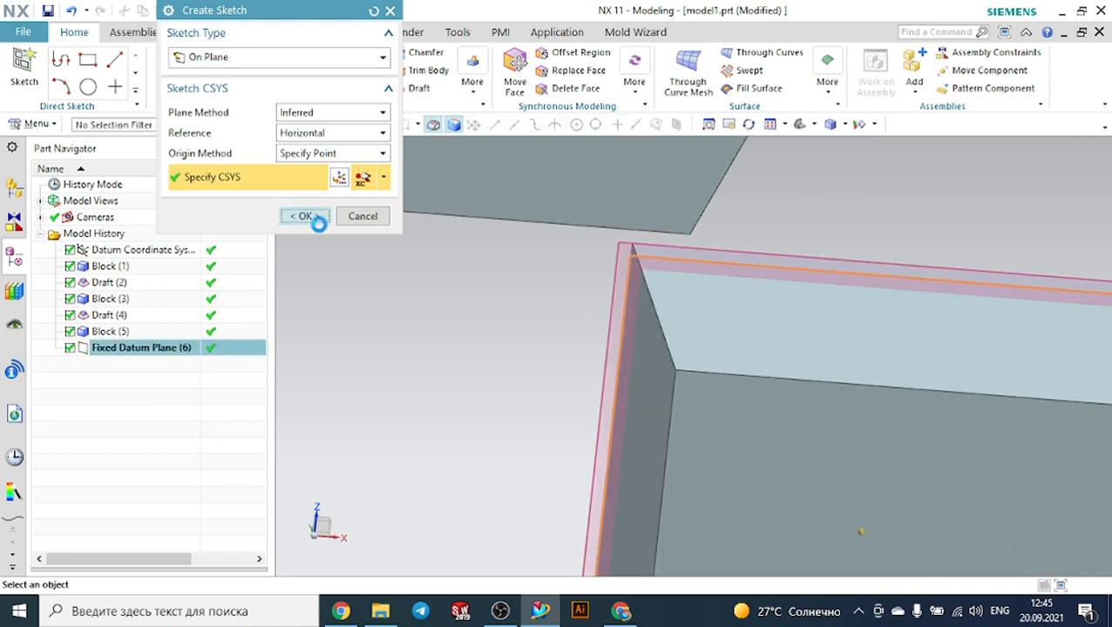
{"action": "left_click", "coordinate": [316, 218]}
Sketch a three-point arc of about 237.5 mm radius spanning across the third block and past both its sides.
{"action": "scroll", "coordinate": [705, 248], "scroll_direction": "up", "scroll_amount": 6}
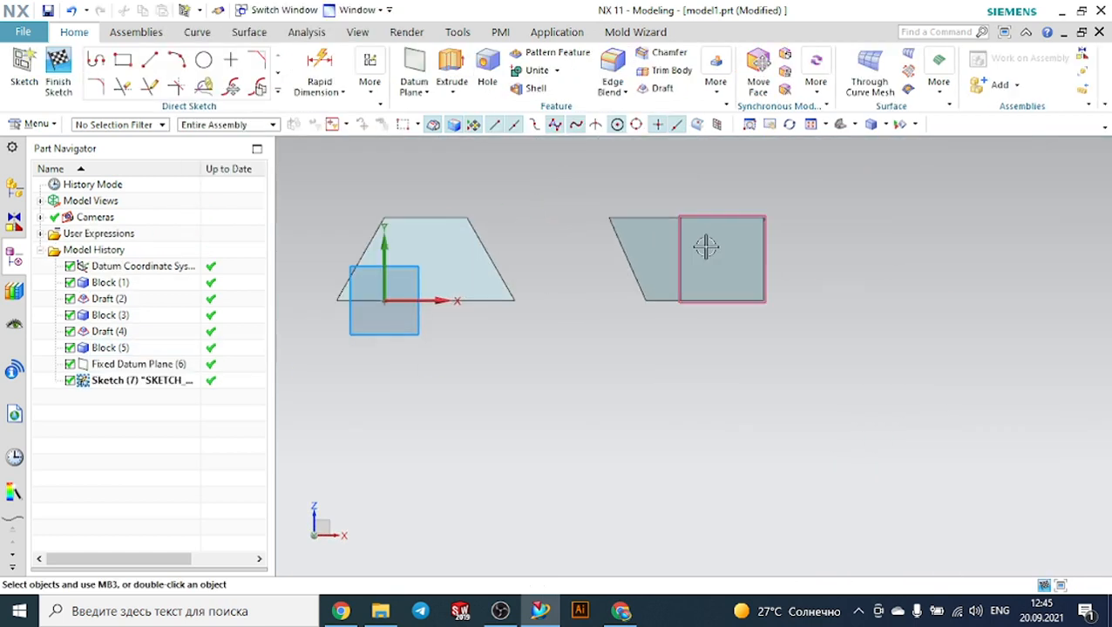
{"action": "left_click", "coordinate": [175, 59]}
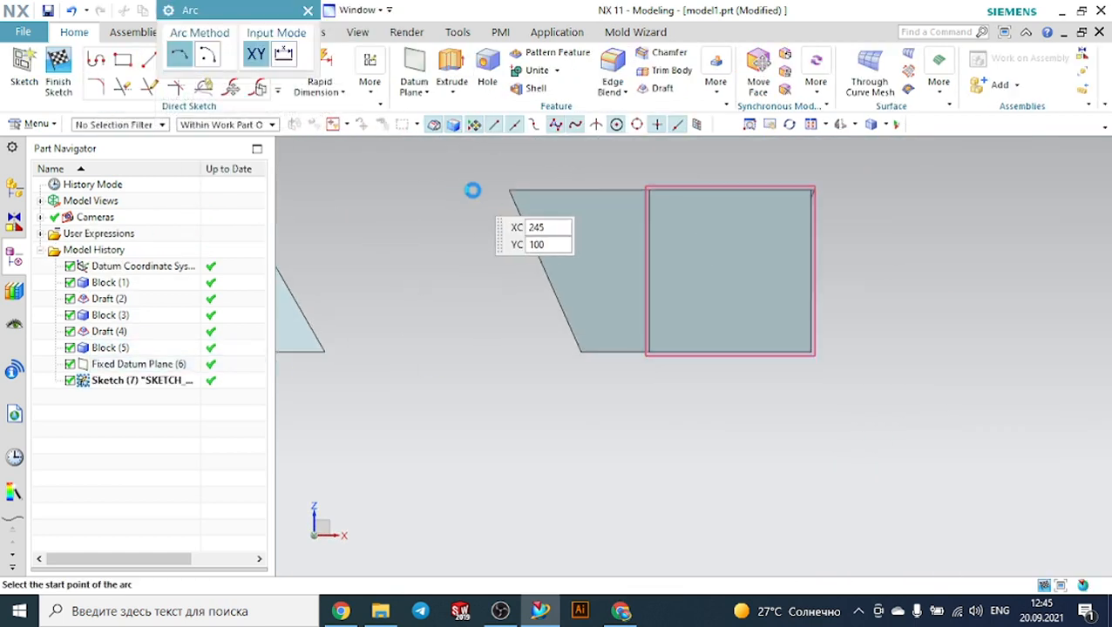
{"action": "left_click", "coordinate": [512, 297]}
{"action": "left_click", "coordinate": [965, 301]}
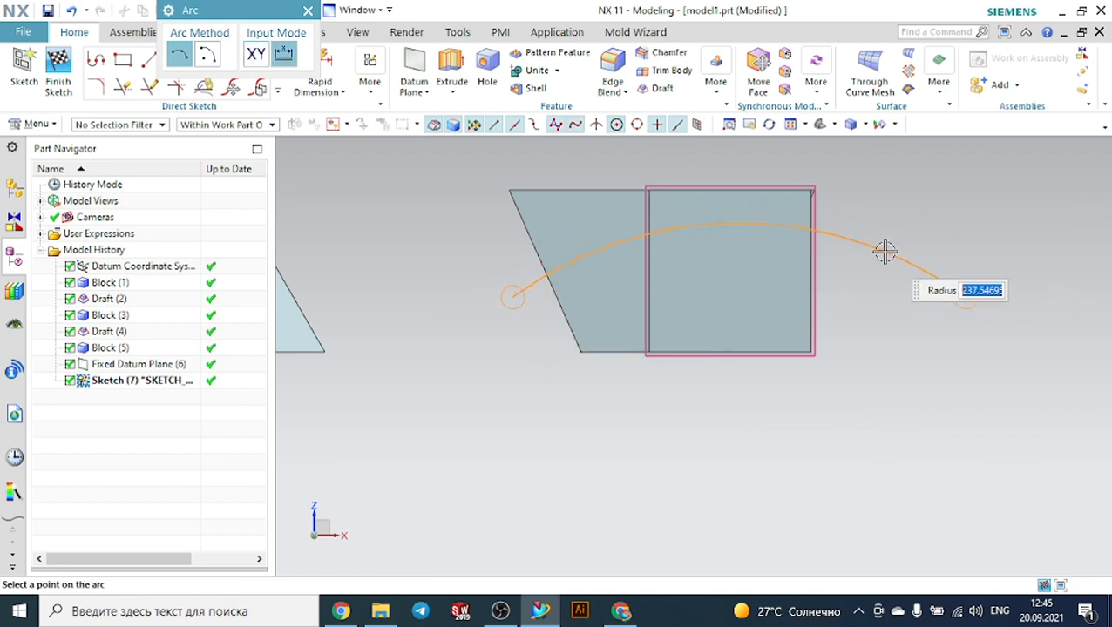
{"action": "left_click", "coordinate": [884, 250]}
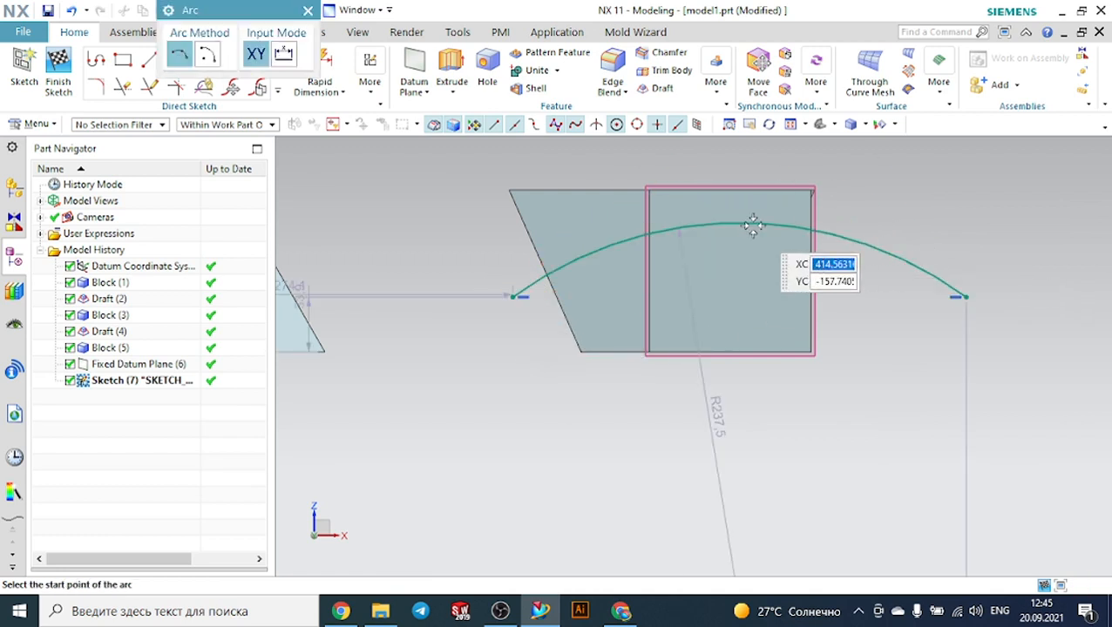
Extrude the arc as a surface symmetrically with a distance of 125 mm and Boolean None.
{"action": "left_click", "coordinate": [451, 69]}
{"action": "scroll", "coordinate": [582, 223], "scroll_direction": "down", "scroll_amount": 3}
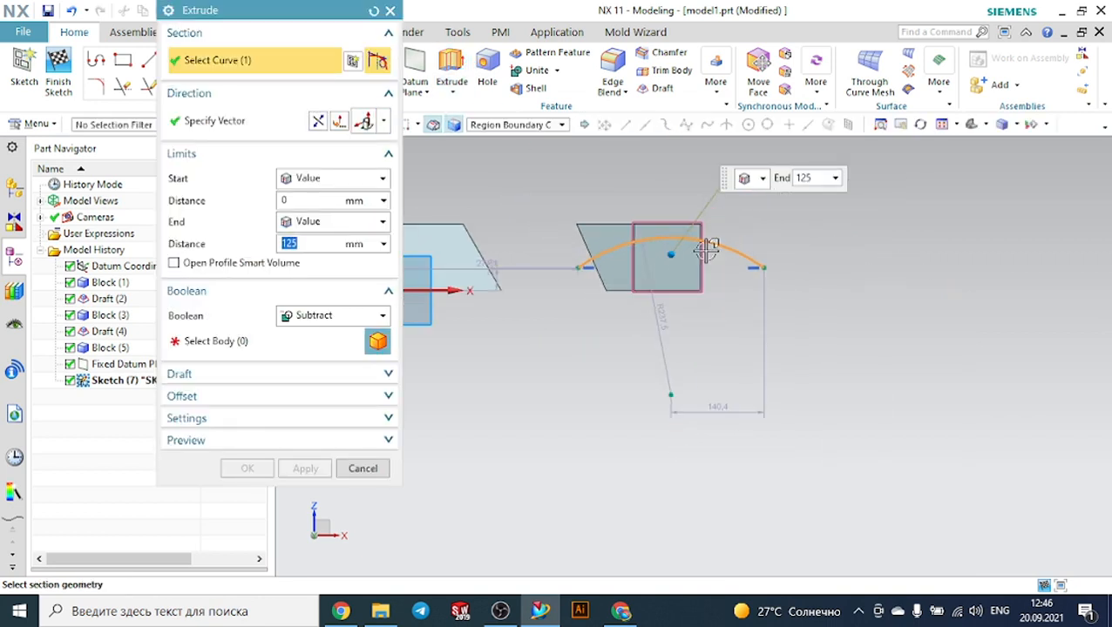
{"action": "middle_click_drag", "start_coordinate": [799, 235], "coordinate": [750, 271]}
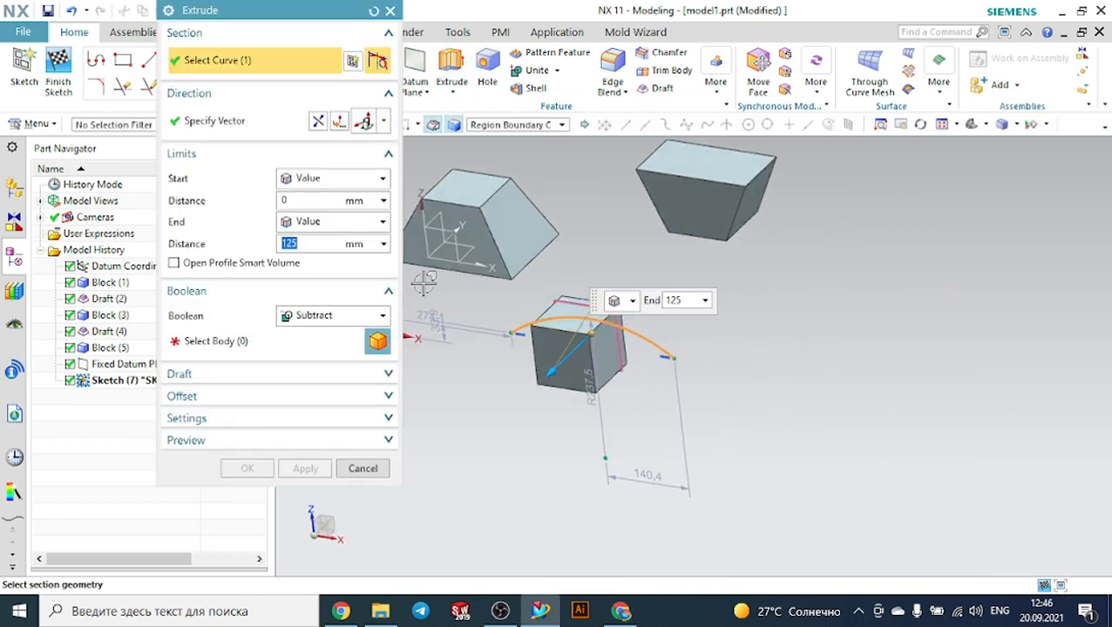
{"action": "left_click", "coordinate": [334, 315]}
{"action": "left_click", "coordinate": [333, 334]}
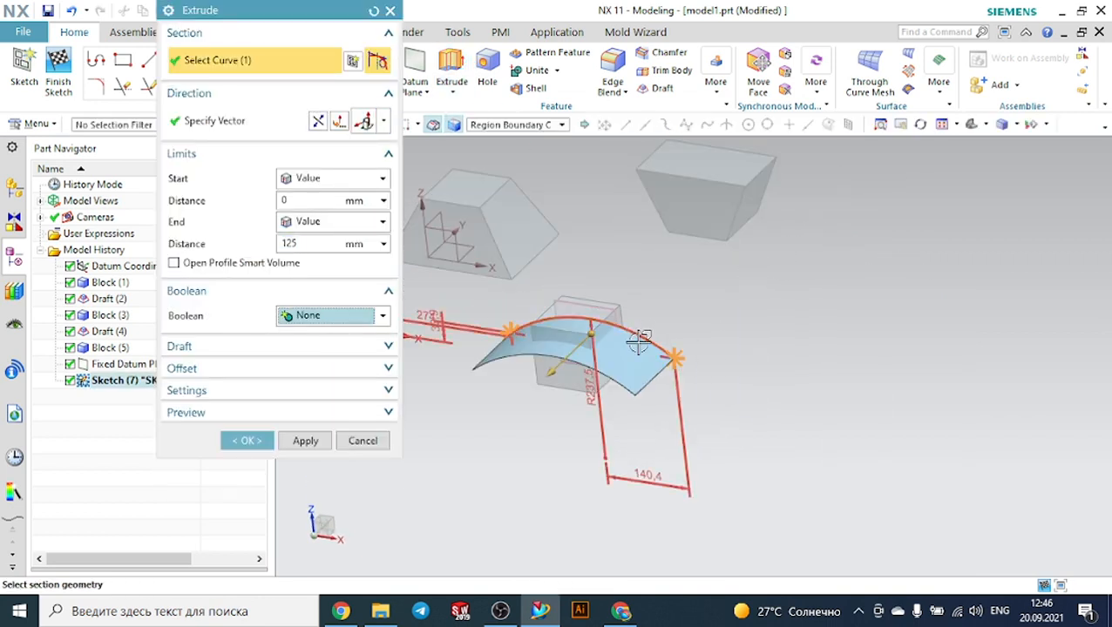
{"action": "left_click", "coordinate": [314, 180]}
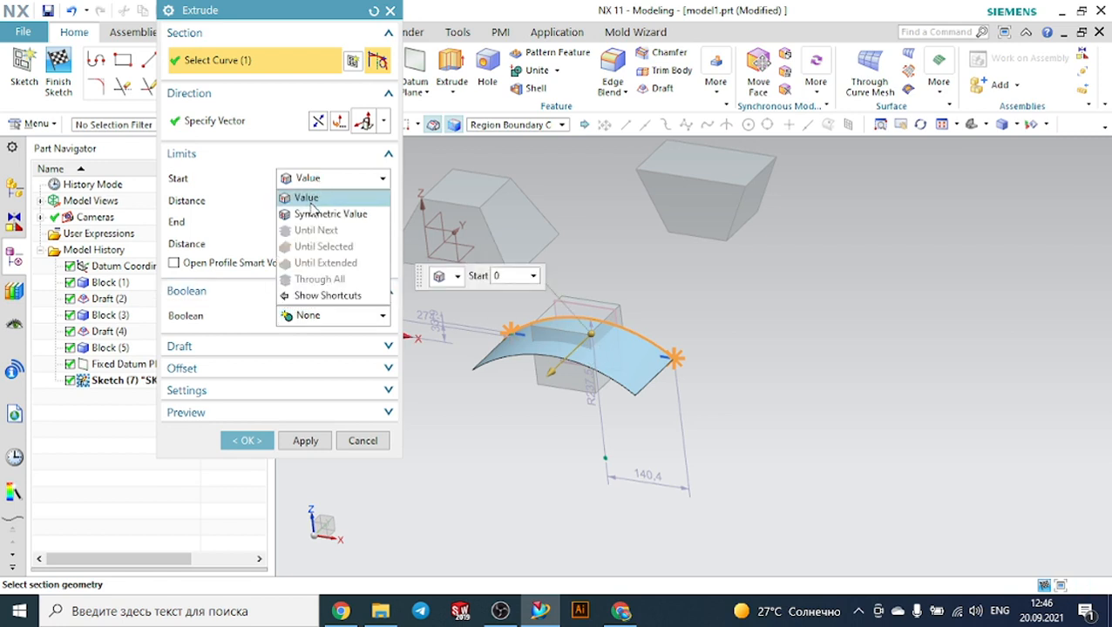
{"action": "left_click", "coordinate": [329, 213]}
{"action": "mouse_move", "coordinate": [723, 333]}
{"action": "middle_mouse_down"}
{"action": "mouse_move", "coordinate": [691, 325]}
{"action": "mouse_move", "coordinate": [705, 343]}
{"action": "middle_mouse_up"}
{"action": "scroll", "coordinate": [707, 343], "scroll_direction": "down", "scroll_amount": 2}
{"action": "scroll", "coordinate": [500, 327], "scroll_direction": "up", "scroll_amount": 6}
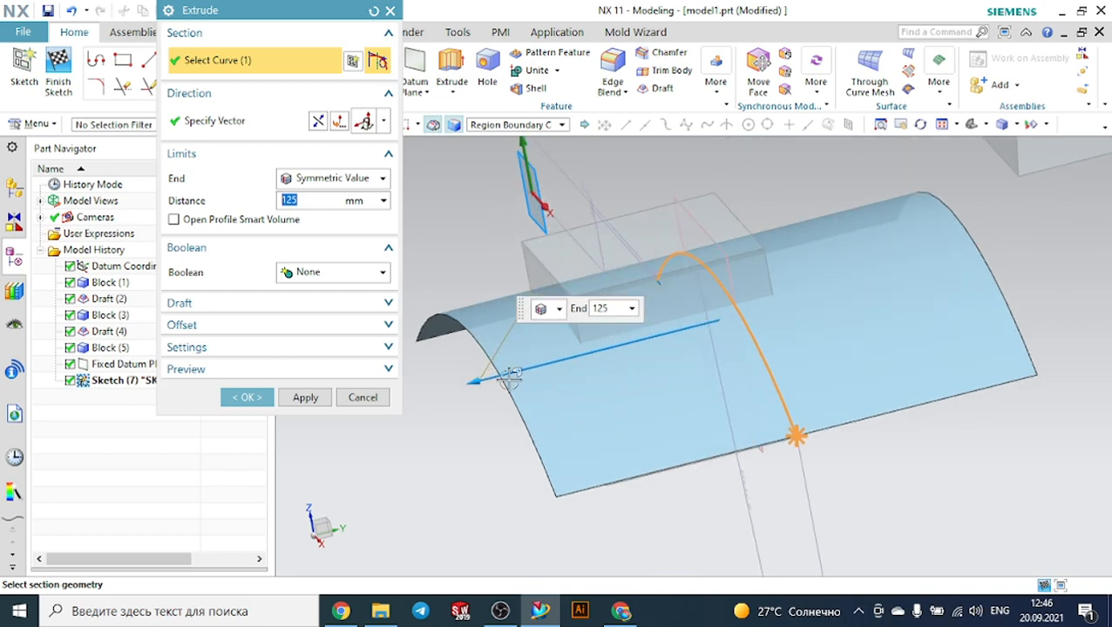
{"action": "left_click", "coordinate": [248, 398]}
Start a Draft feature of type Face for the third block.
{"action": "scroll", "coordinate": [446, 372], "scroll_direction": "down", "scroll_amount": 3}
{"action": "mouse_move", "coordinate": [444, 372]}
{"action": "middle_mouse_down"}
{"action": "mouse_move", "coordinate": [456, 370]}
{"action": "mouse_move", "coordinate": [432, 388]}
{"action": "mouse_move", "coordinate": [447, 413]}
{"action": "mouse_move", "coordinate": [462, 383]}
{"action": "middle_mouse_up"}
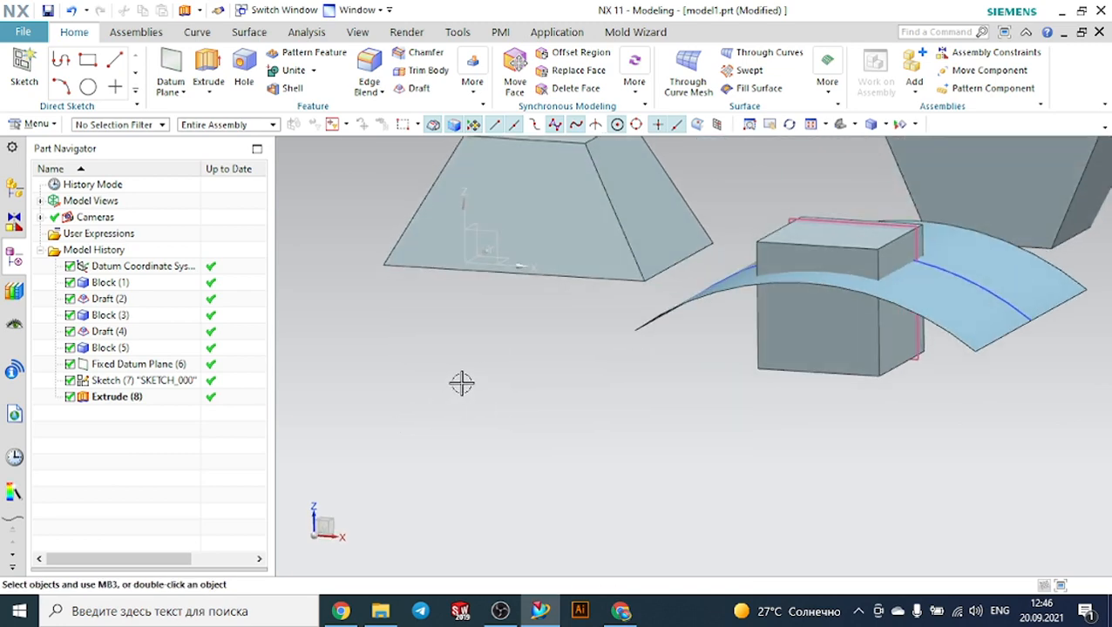
{"action": "scroll", "coordinate": [461, 384], "scroll_direction": "down", "scroll_amount": 2}
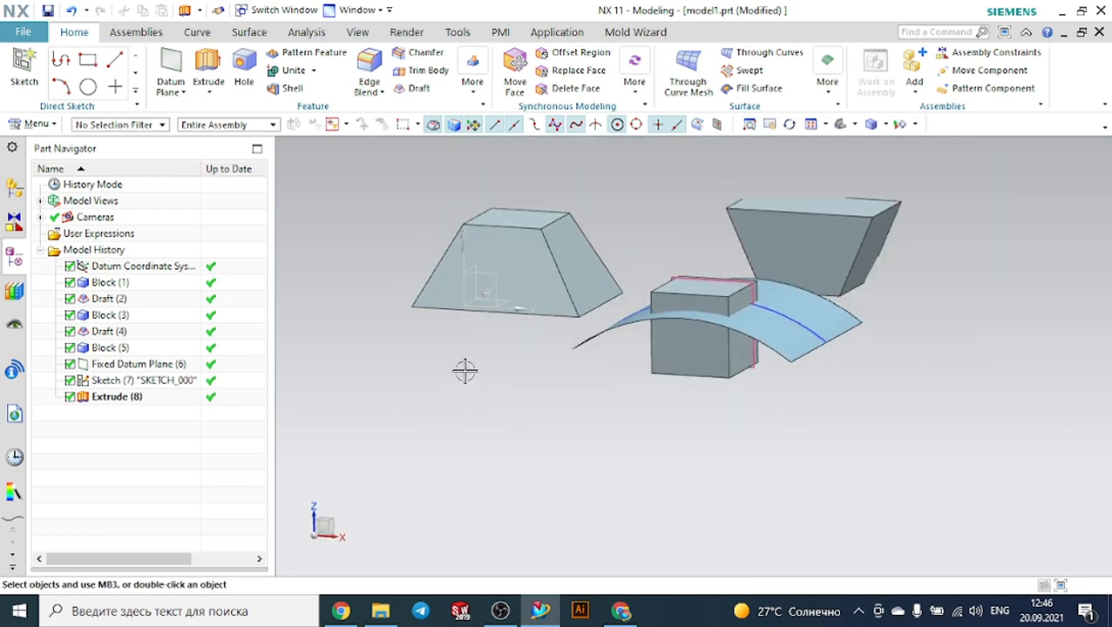
{"action": "left_click", "coordinate": [430, 89]}
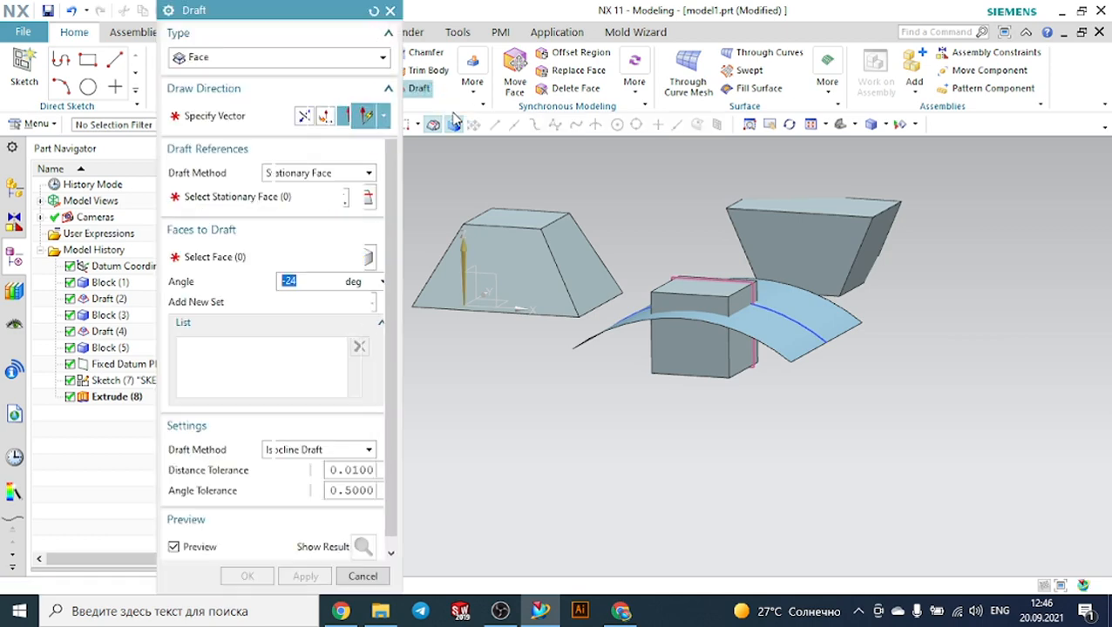
{"action": "left_click", "coordinate": [273, 68]}
{"action": "left_click", "coordinate": [273, 68]}
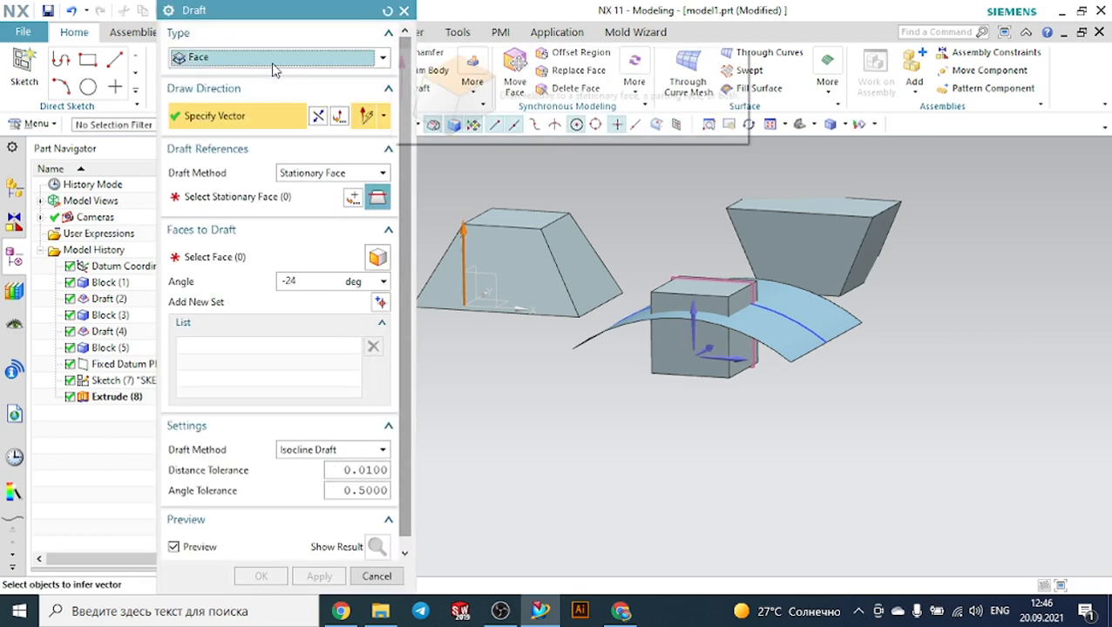
{"action": "scroll", "coordinate": [708, 363], "scroll_direction": "up", "scroll_amount": 2}
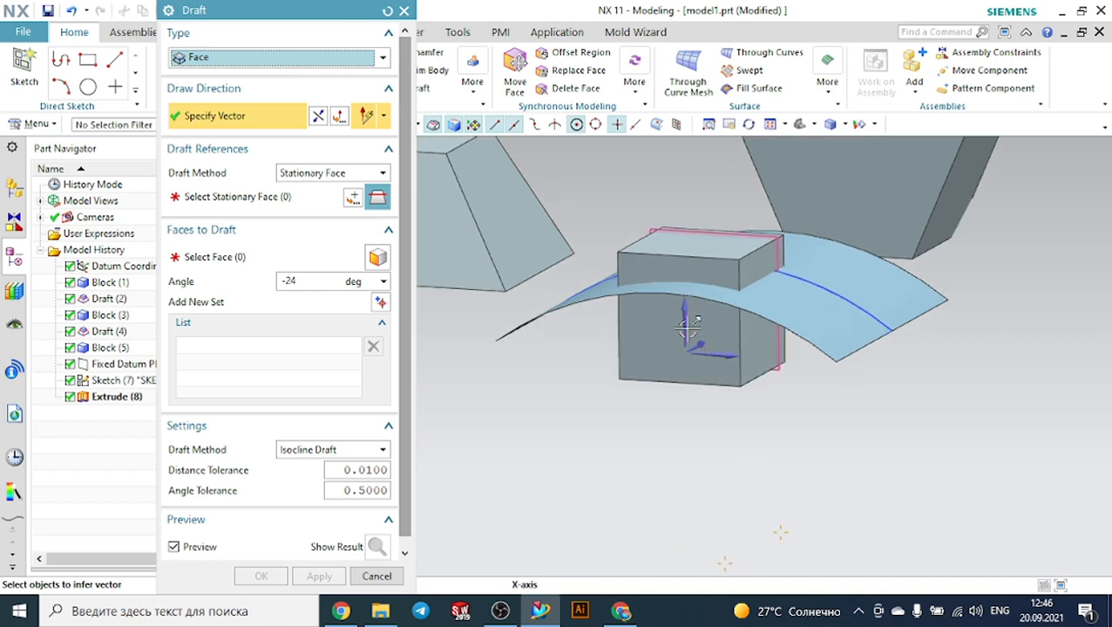
{"action": "left_click", "coordinate": [686, 321]}
{"action": "left_click", "coordinate": [307, 174]}
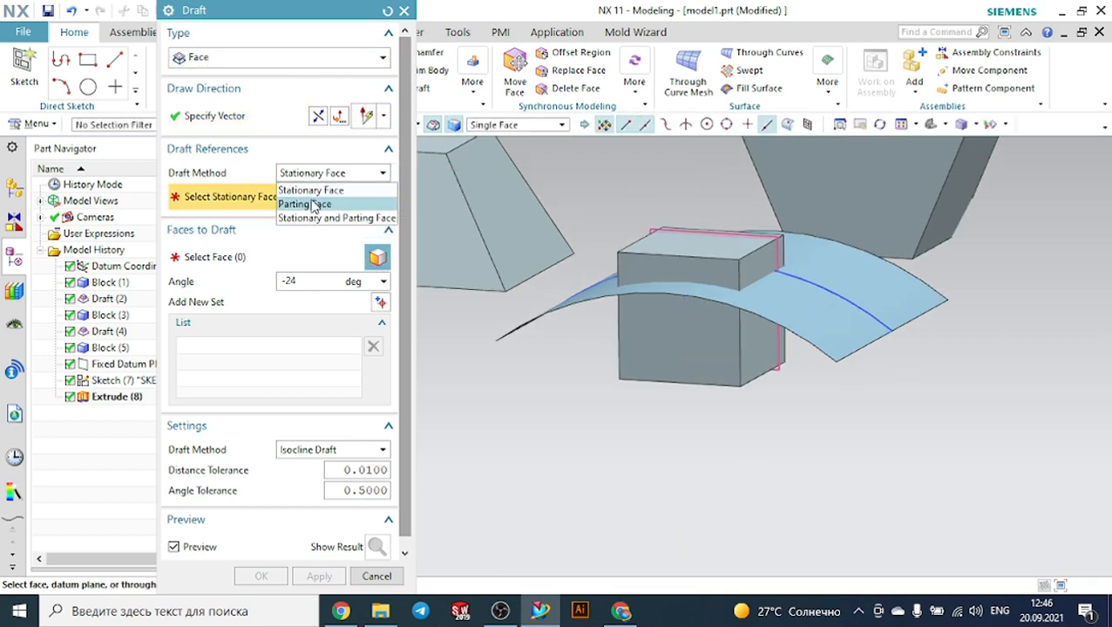
{"action": "left_click", "coordinate": [306, 204]}
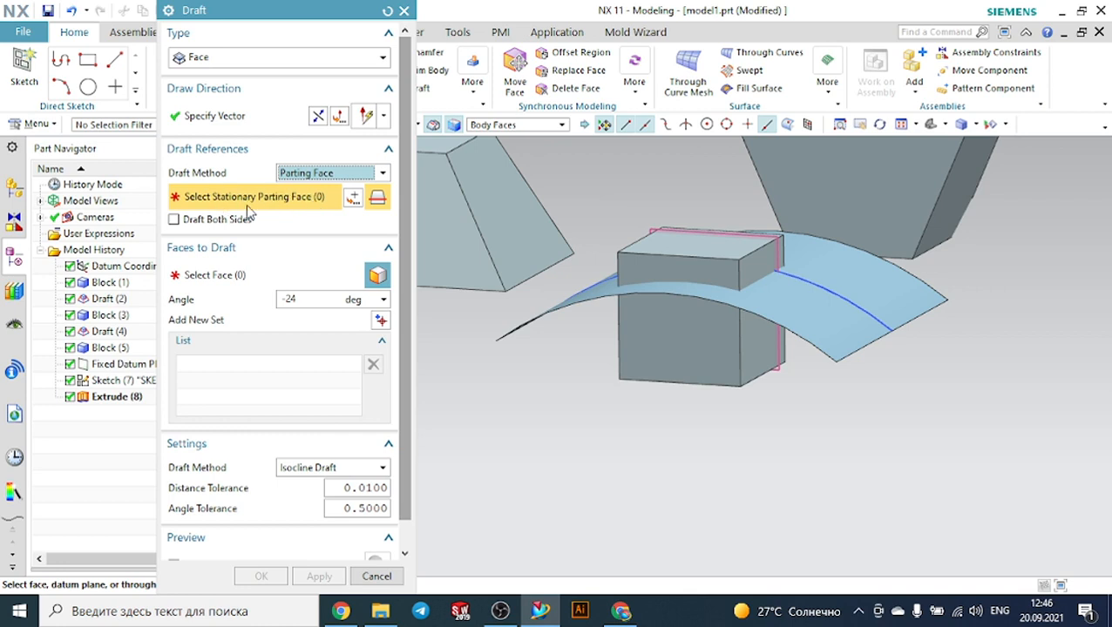
{"action": "left_click", "coordinate": [688, 237]}
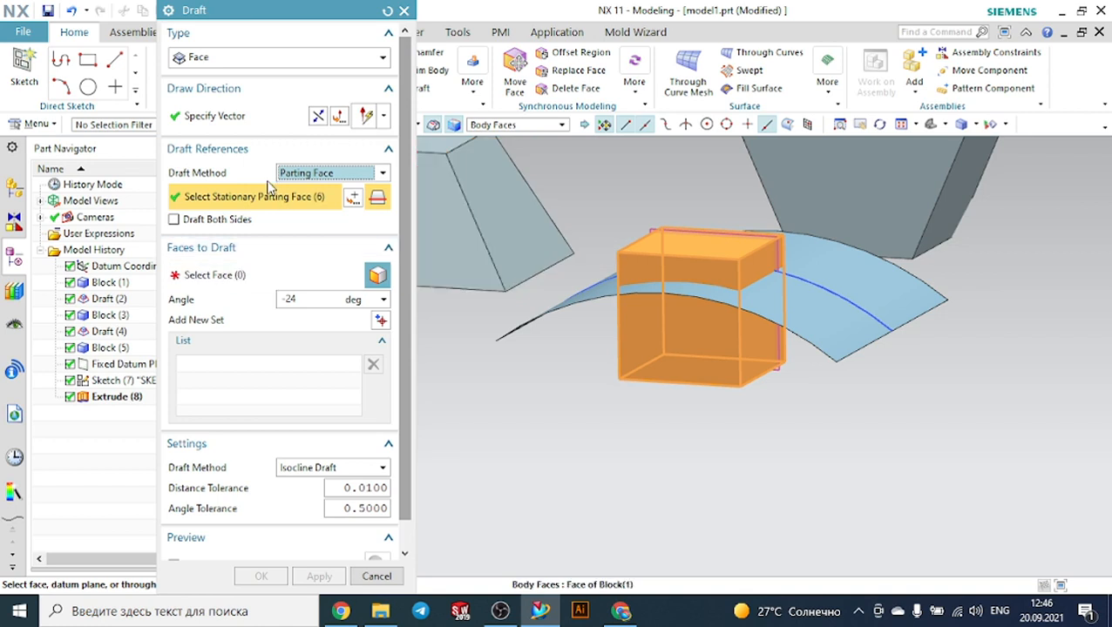
{"action": "left_click", "coordinate": [387, 10]}
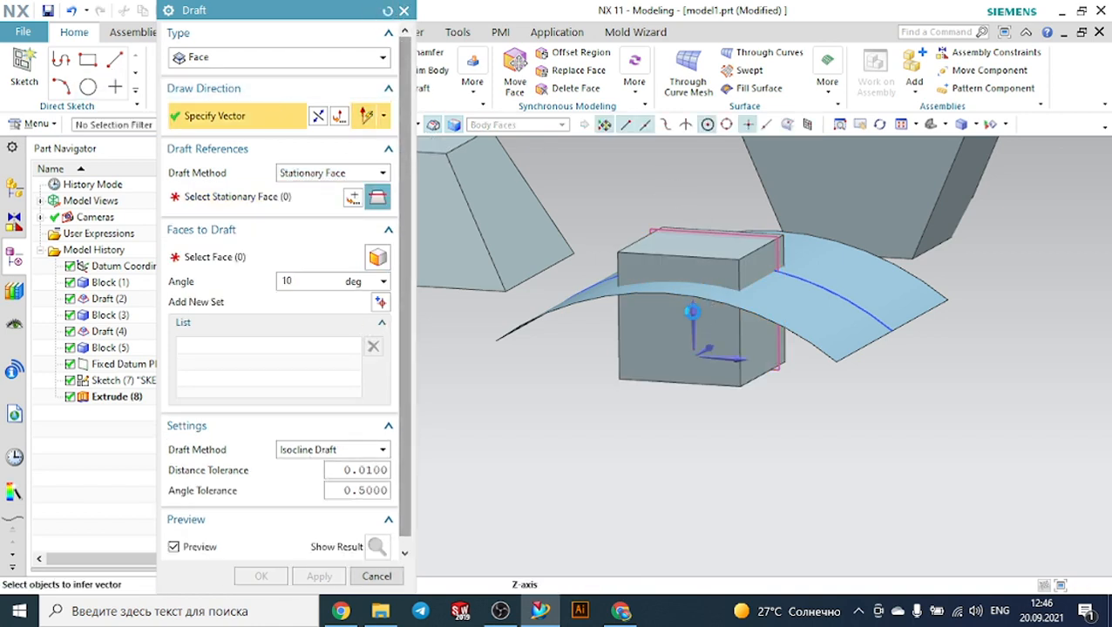
{"action": "left_click", "coordinate": [331, 173]}
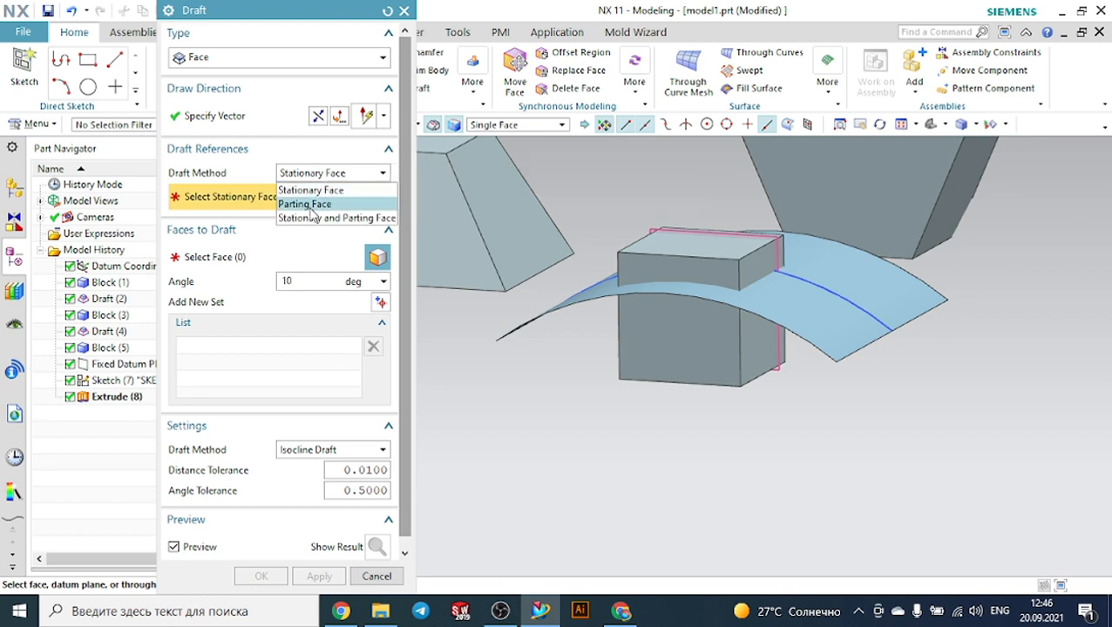
{"action": "left_click", "coordinate": [311, 206]}
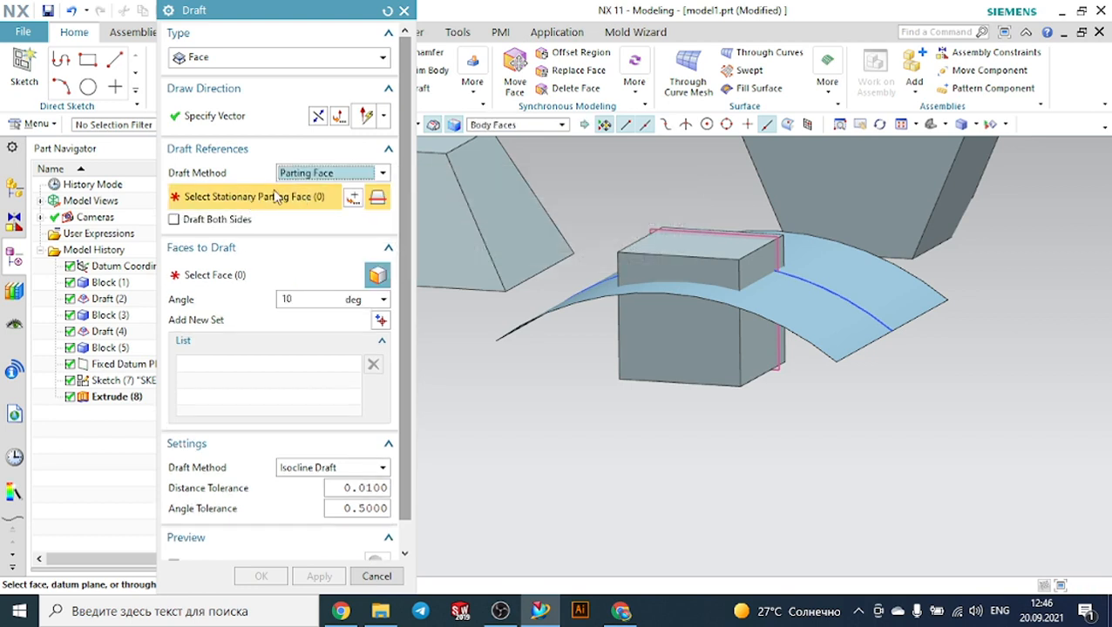
{"action": "left_click", "coordinate": [509, 125]}
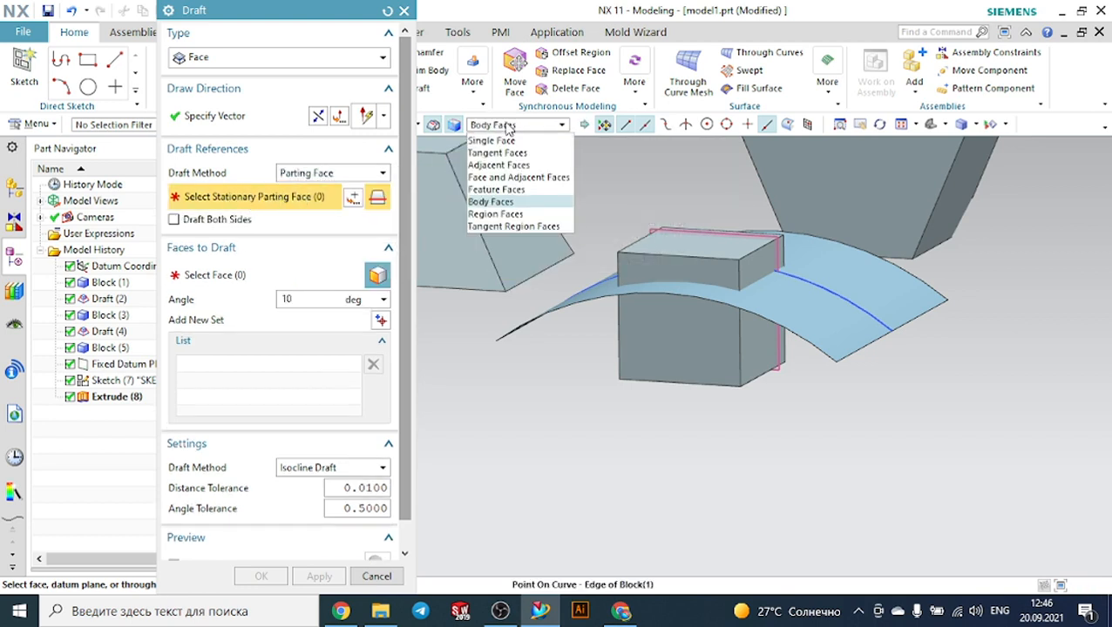
{"action": "left_click", "coordinate": [508, 141]}
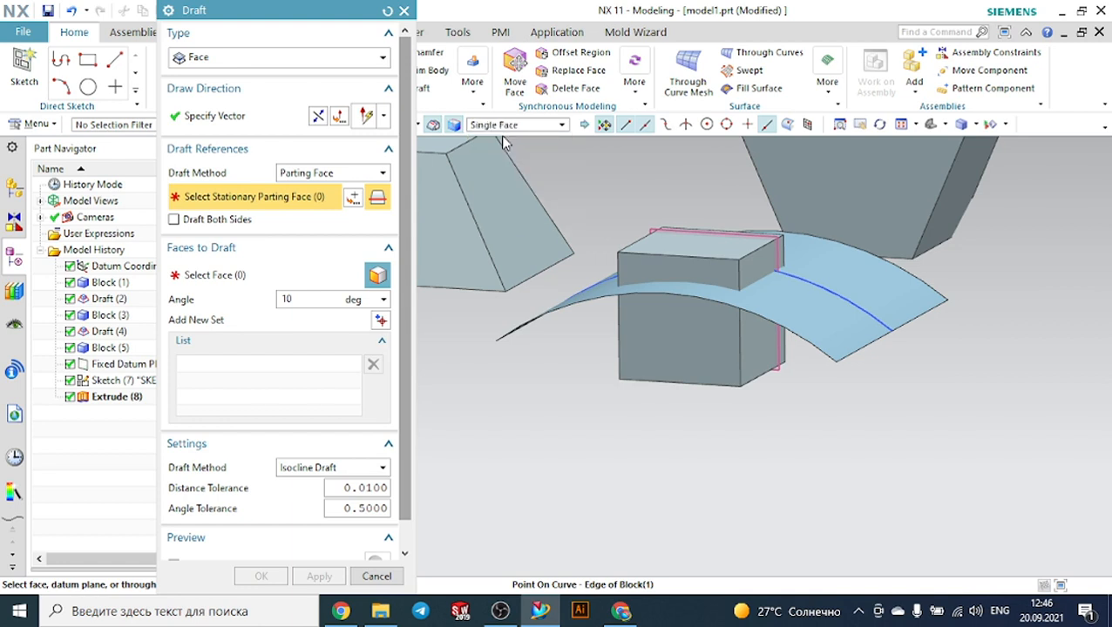
{"action": "left_click", "coordinate": [694, 242]}
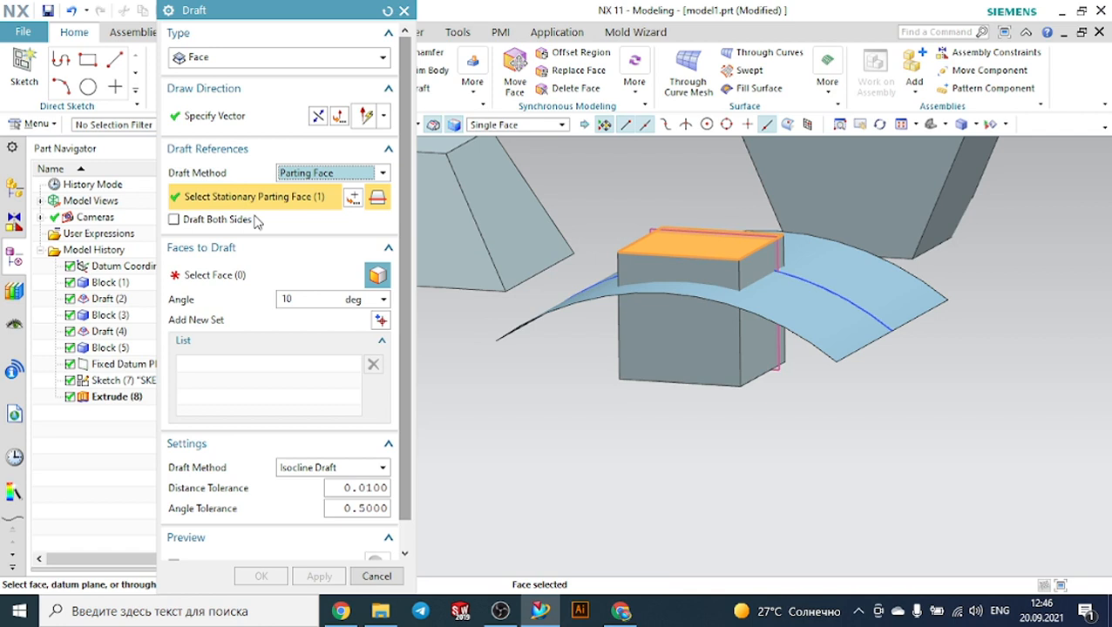
{"action": "left_click", "coordinate": [233, 275]}
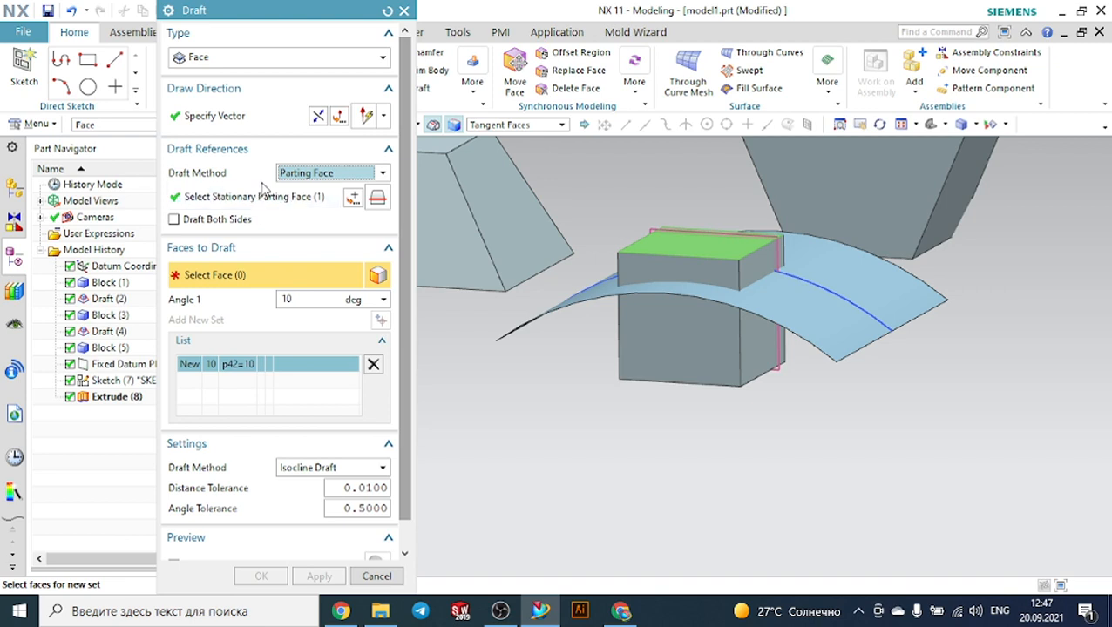
{"action": "left_click", "coordinate": [312, 199]}
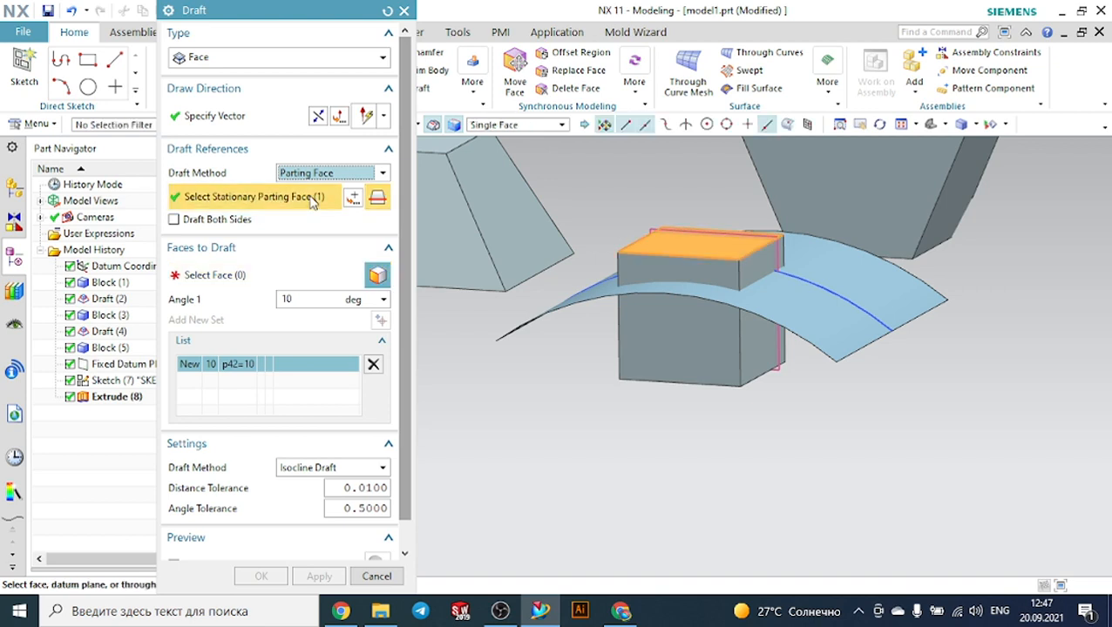
{"action": "left_click", "coordinate": [385, 11]}
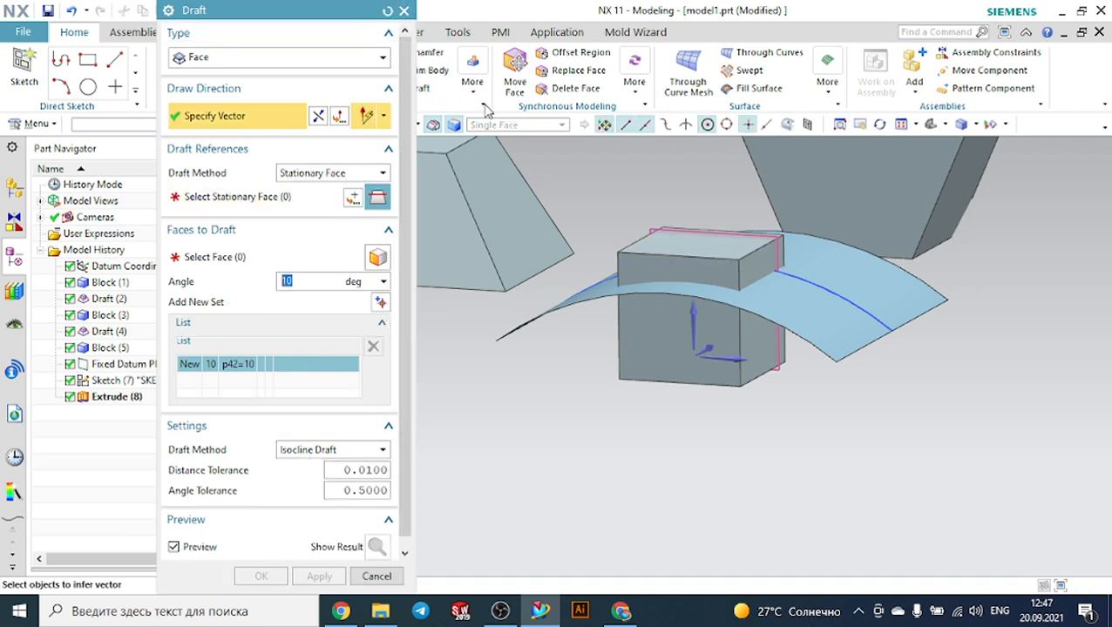
Set the draw direction along Z and use the Parting Face method with the extruded arc surface as the stationary parting face.
{"action": "left_click", "coordinate": [695, 319]}
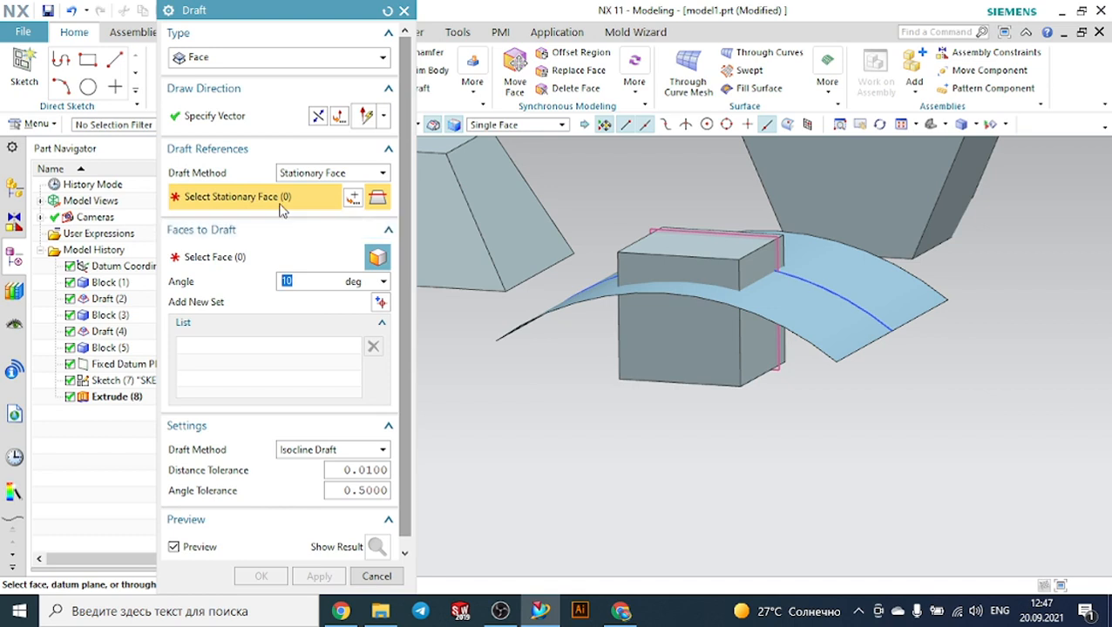
{"action": "left_click", "coordinate": [304, 174]}
{"action": "left_click", "coordinate": [312, 204]}
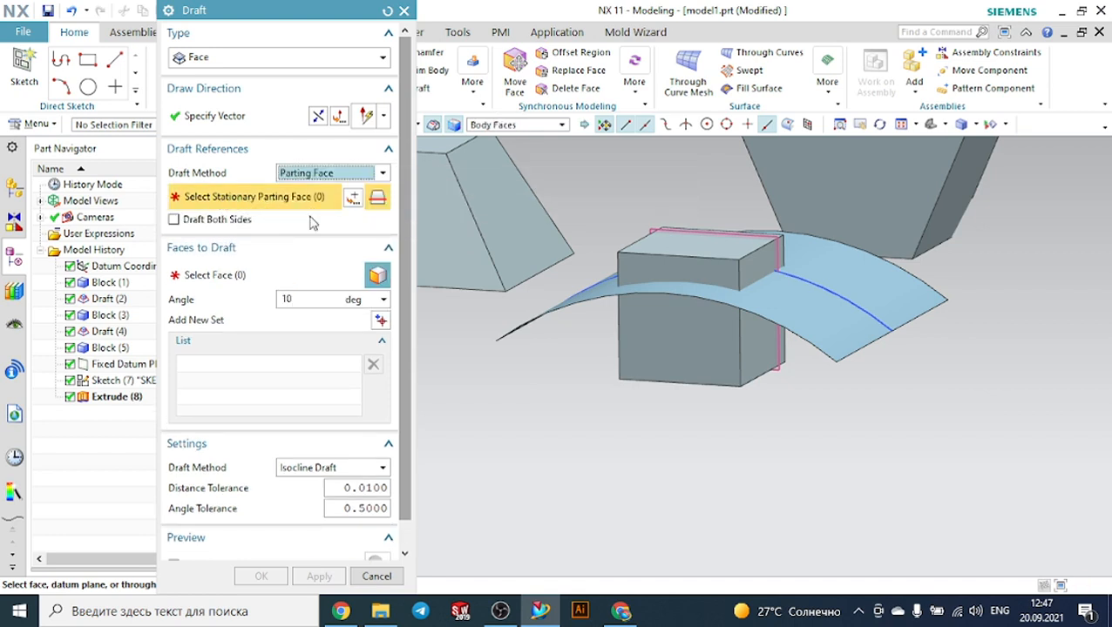
{"action": "middle_click_drag", "start_coordinate": [647, 412], "coordinate": [645, 425]}
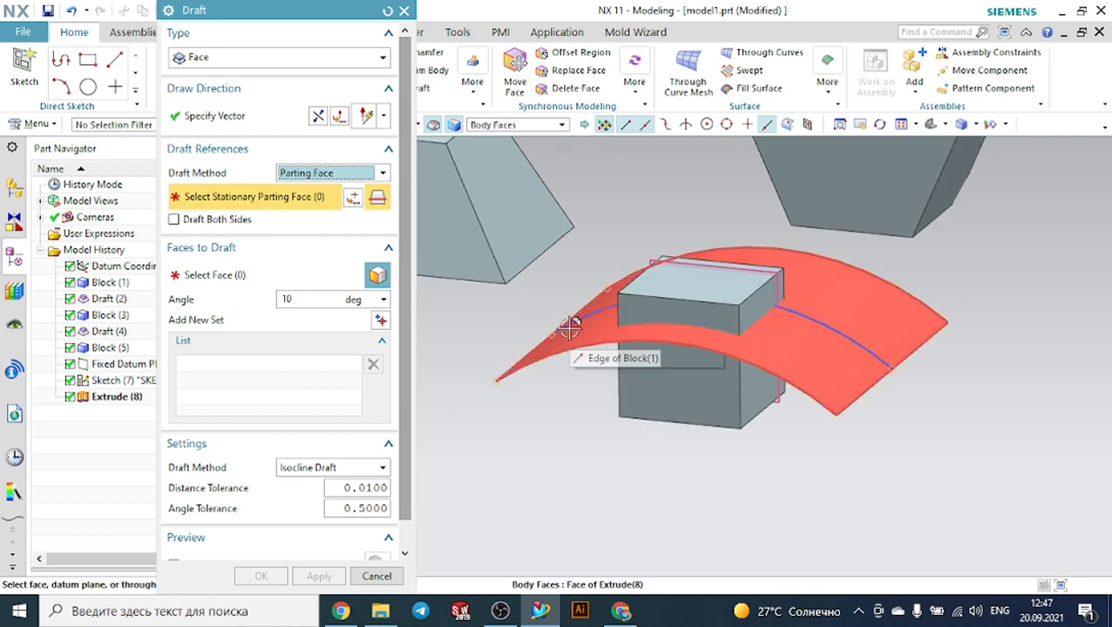
{"action": "left_click", "coordinate": [570, 327]}
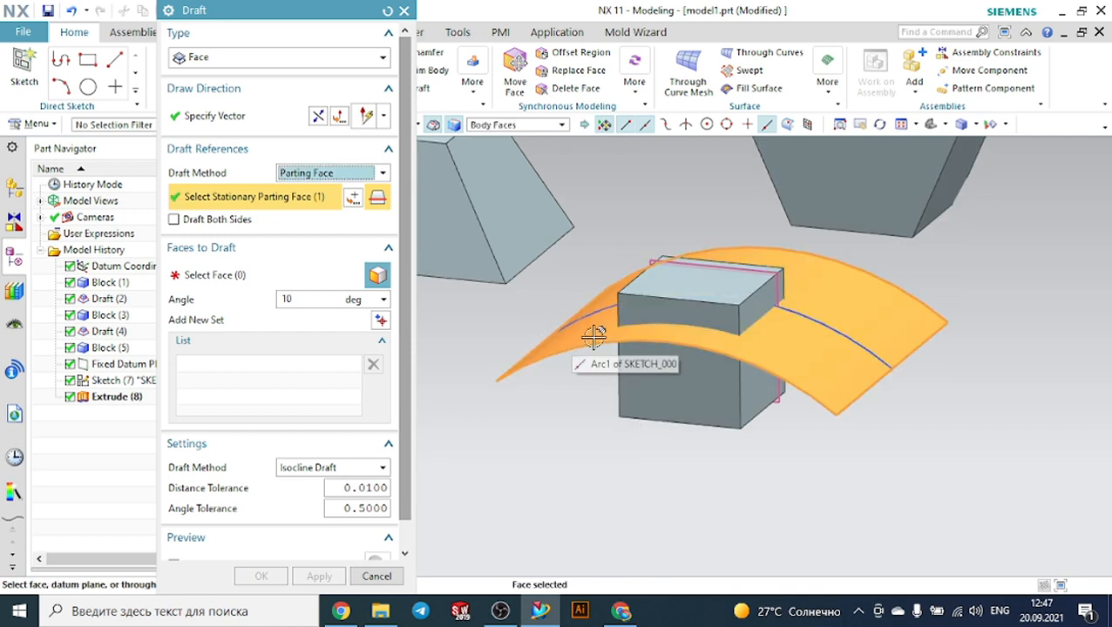
Choose the third block's front face as the face to draft and set Angle 1 to 27 degrees.
{"action": "left_click", "coordinate": [250, 276]}
{"action": "scroll", "coordinate": [737, 304], "scroll_direction": "up", "scroll_amount": 3}
{"action": "left_click", "coordinate": [708, 311]}
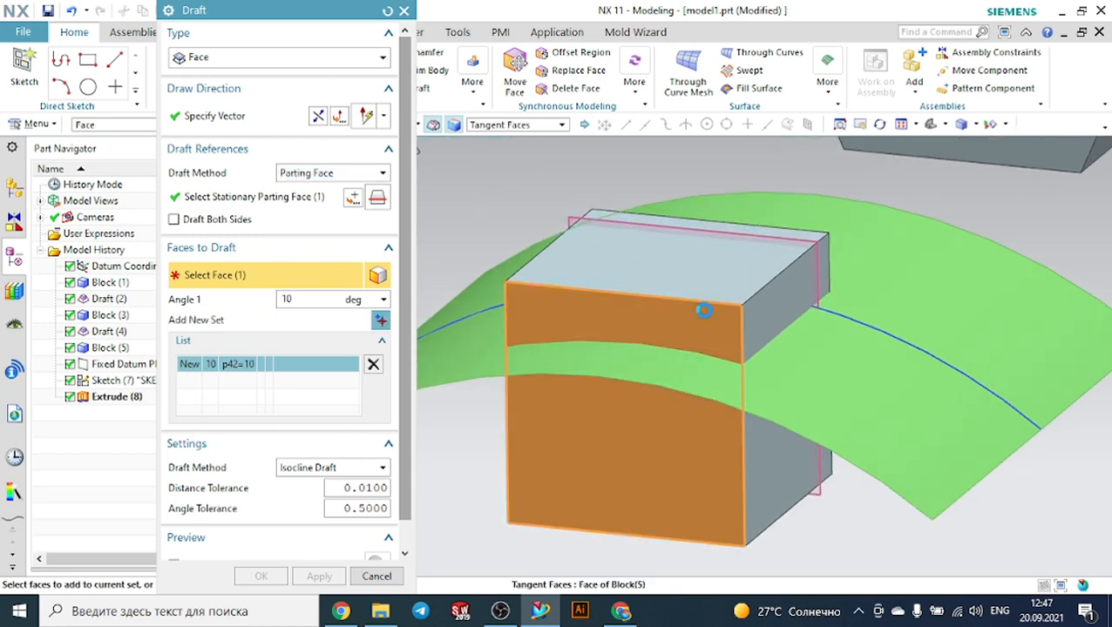
{"action": "scroll", "coordinate": [708, 307], "scroll_direction": "down", "scroll_amount": 4}
{"action": "scroll", "coordinate": [484, 404], "scroll_direction": "down", "scroll_amount": 1}
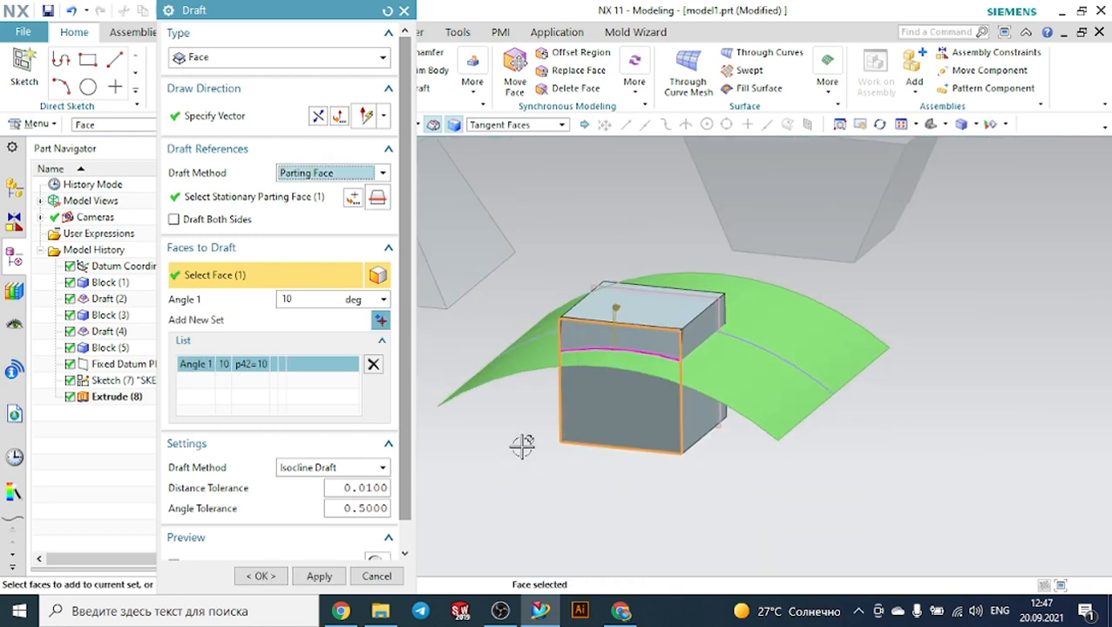
{"action": "middle_click_drag", "start_coordinate": [549, 448], "coordinate": [497, 451]}
{"action": "scroll", "coordinate": [819, 419], "scroll_direction": "up", "scroll_amount": 1}
{"action": "scroll", "coordinate": [842, 408], "scroll_direction": "down", "scroll_amount": 3}
{"action": "middle_click_drag", "start_coordinate": [842, 403], "coordinate": [817, 405]}
{"action": "scroll", "coordinate": [700, 384], "scroll_direction": "down", "scroll_amount": 1}
{"action": "scroll", "coordinate": [599, 393], "scroll_direction": "up", "scroll_amount": 4}
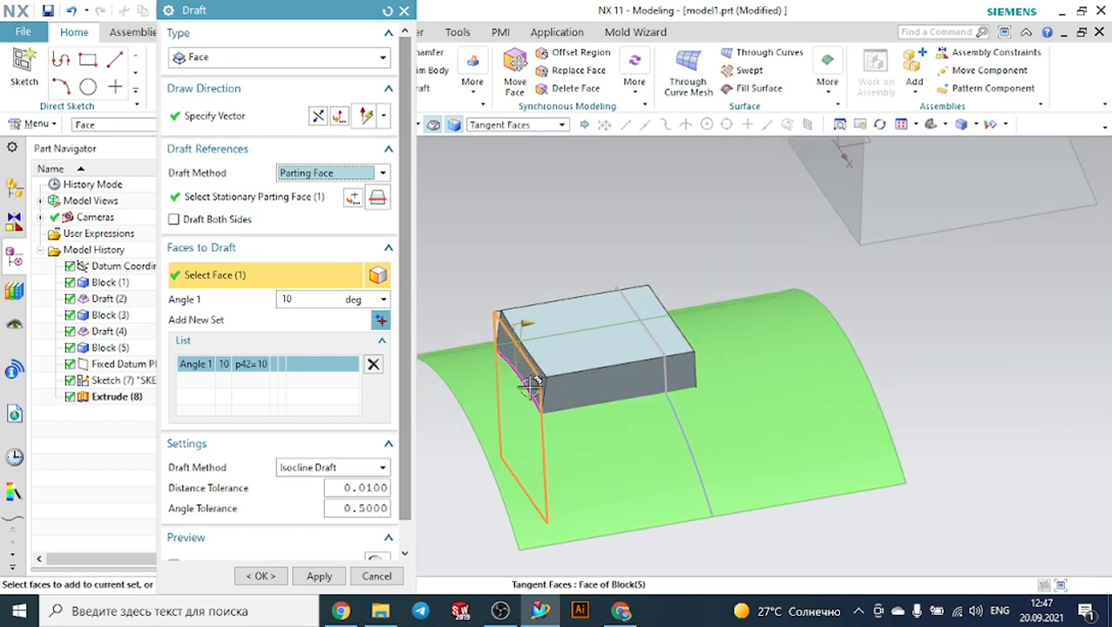
{"action": "mouse_move", "coordinate": [521, 323]}
{"action": "left_mouse_down"}
{"action": "mouse_move", "coordinate": [491, 317]}
{"action": "mouse_move", "coordinate": [541, 317]}
{"action": "left_mouse_up"}
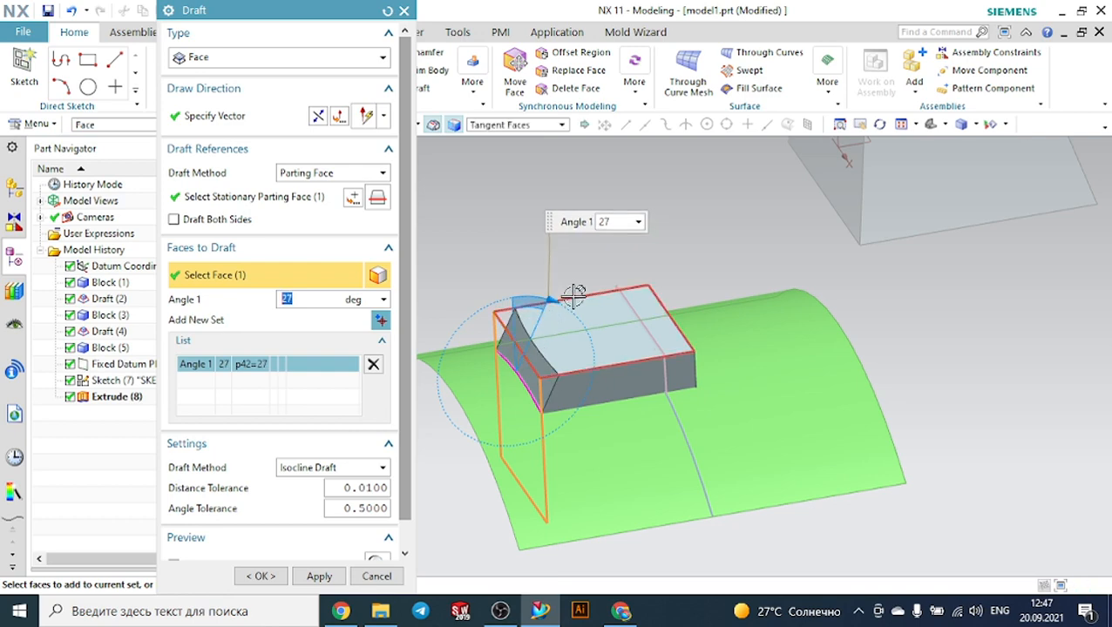
Add the third block's three remaining side faces to the same draft set.
{"action": "scroll", "coordinate": [583, 325], "scroll_direction": "down", "scroll_amount": 2}
{"action": "scroll", "coordinate": [610, 358], "scroll_direction": "up", "scroll_amount": 3}
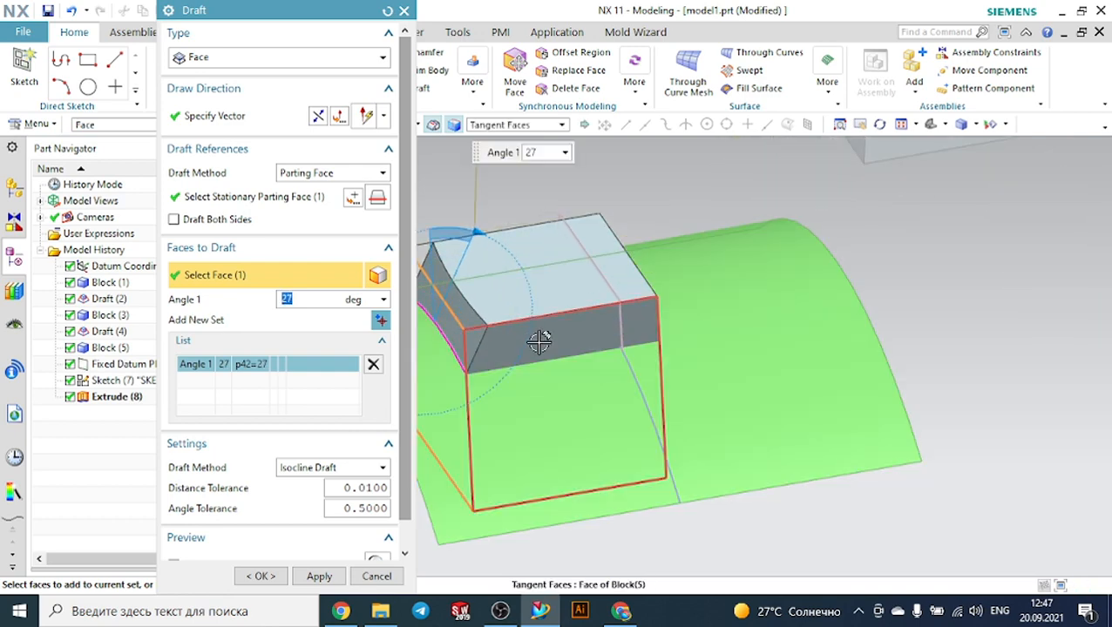
{"action": "left_click", "coordinate": [536, 340]}
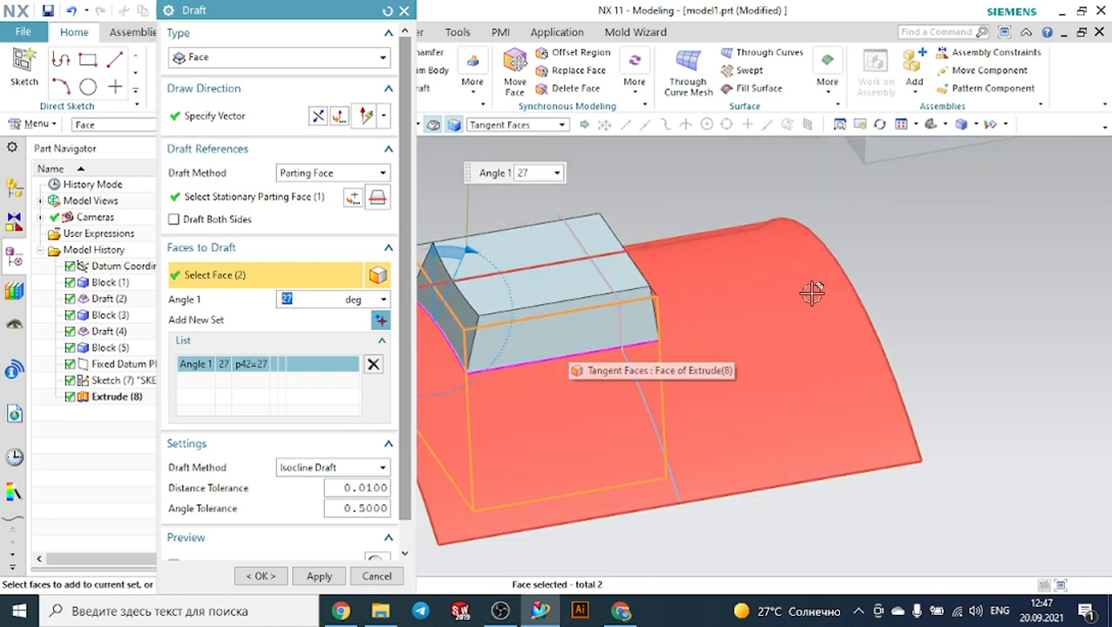
{"action": "scroll", "coordinate": [898, 313], "scroll_direction": "up", "scroll_amount": 3}
{"action": "left_click", "coordinate": [481, 269]}
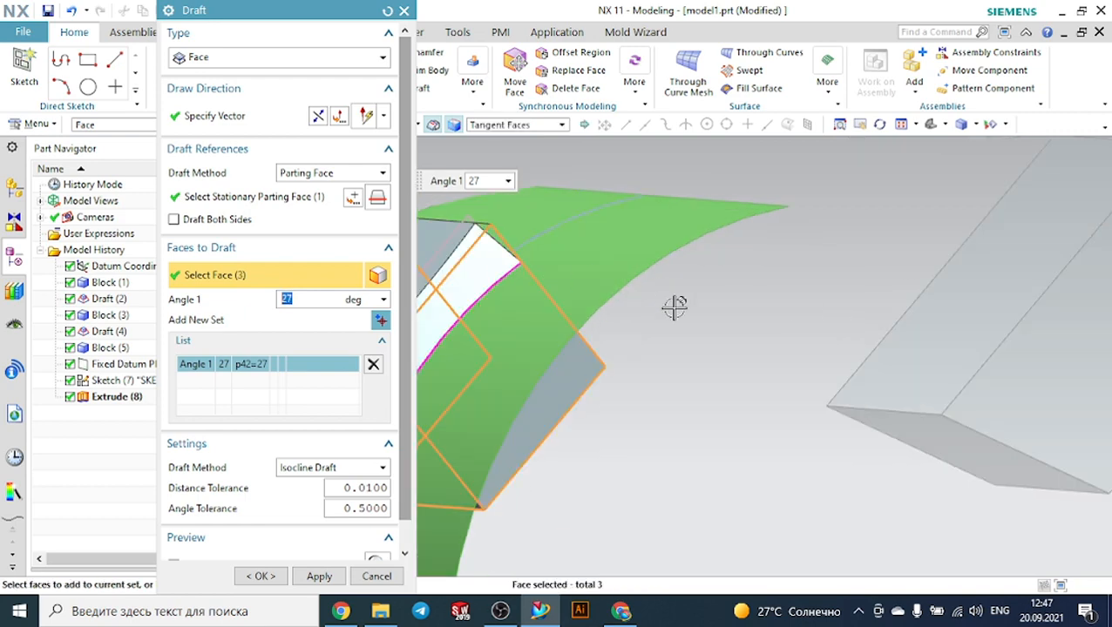
{"action": "scroll", "coordinate": [685, 355], "scroll_direction": "down", "scroll_amount": 3}
{"action": "middle_click_drag", "start_coordinate": [685, 355], "coordinate": [811, 336]}
{"action": "scroll", "coordinate": [844, 320], "scroll_direction": "down", "scroll_amount": 2}
{"action": "scroll", "coordinate": [881, 291], "scroll_direction": "up", "scroll_amount": 1}
{"action": "scroll", "coordinate": [882, 291], "scroll_direction": "up", "scroll_amount": 3}
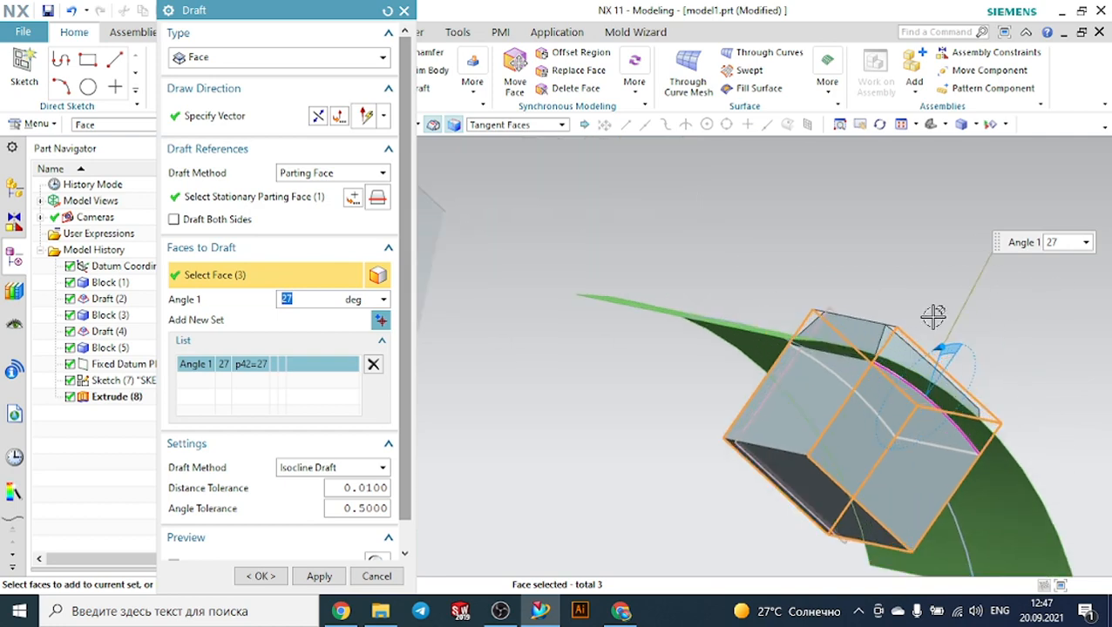
{"action": "left_click", "coordinate": [847, 338]}
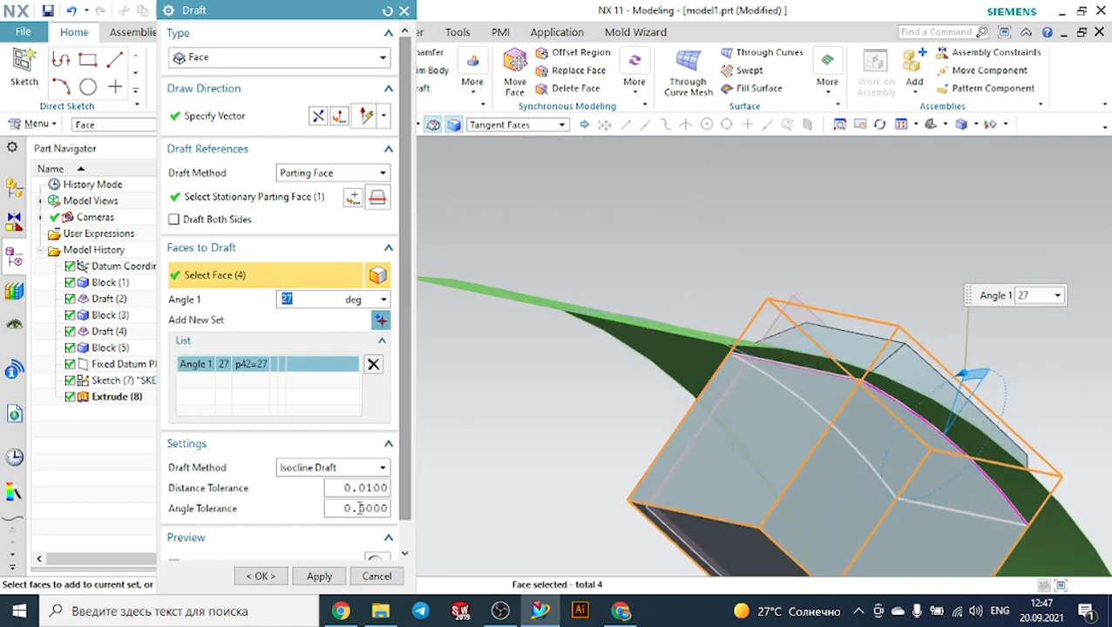
Complete the third block's parting-face draft and hide the extruded arc surface.
{"action": "left_click", "coordinate": [282, 579]}
{"action": "scroll", "coordinate": [599, 364], "scroll_direction": "down", "scroll_amount": 2}
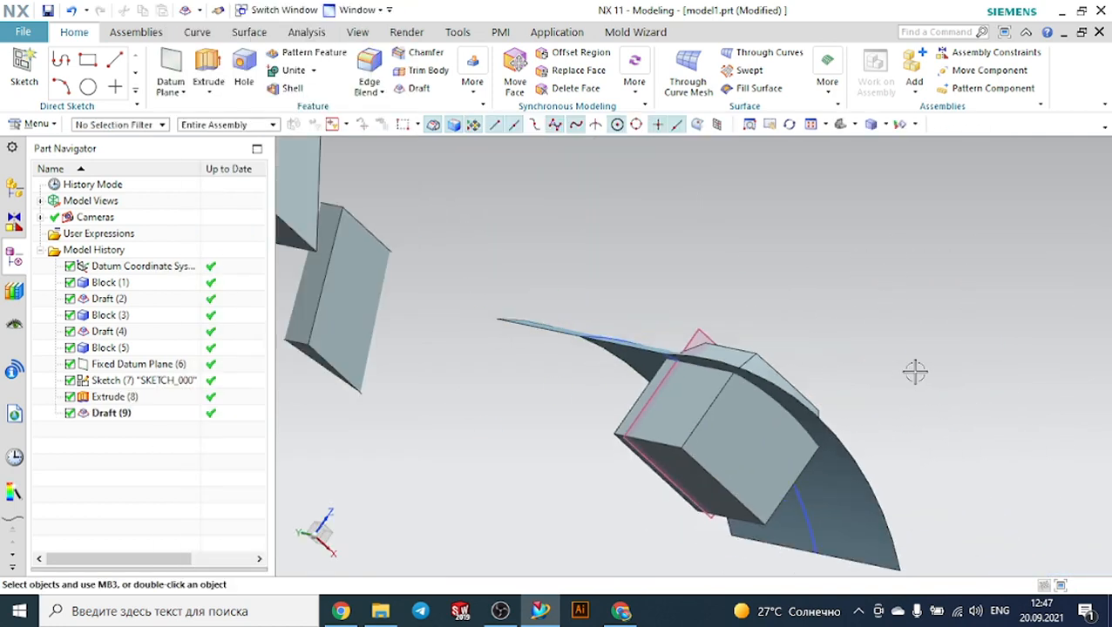
{"action": "middle_click_drag", "start_coordinate": [915, 372], "coordinate": [541, 422]}
{"action": "left_click", "coordinate": [541, 422]}
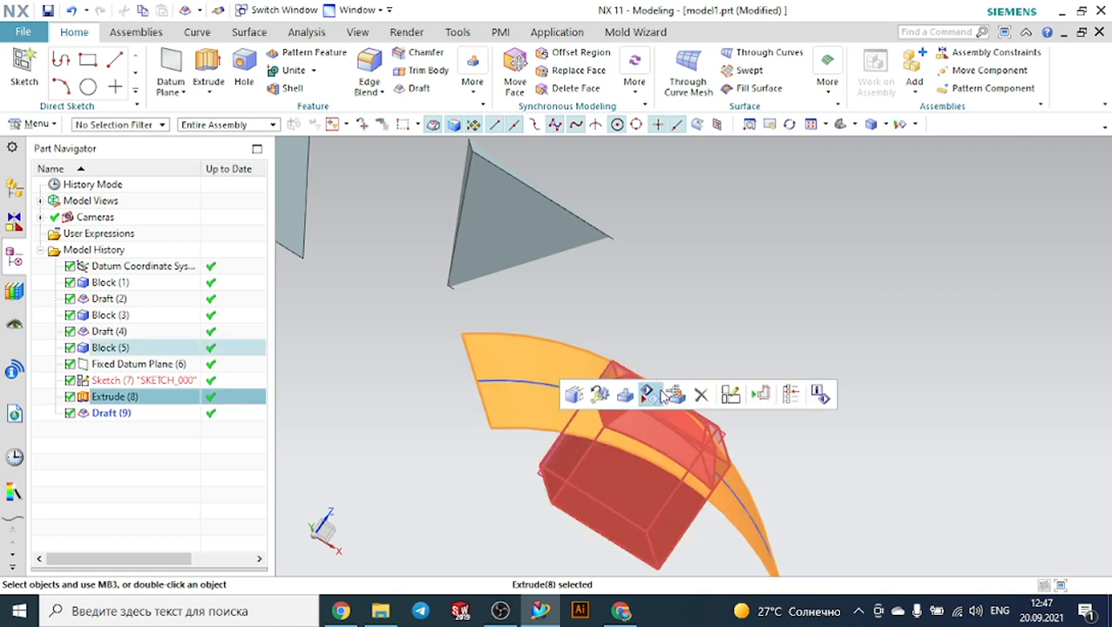
{"action": "left_click", "coordinate": [649, 394]}
{"action": "middle_click_drag", "start_coordinate": [743, 377], "coordinate": [871, 182]}
{"action": "middle_click_drag", "start_coordinate": [849, 137], "coordinate": [583, 372]}
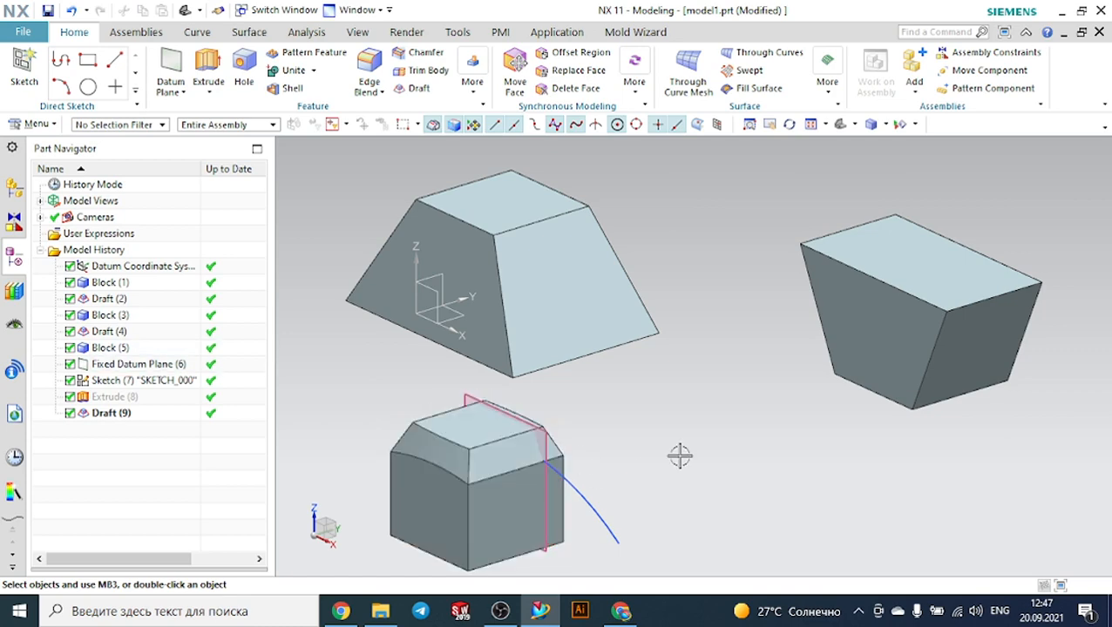
{"action": "middle_click_drag", "start_coordinate": [680, 454], "coordinate": [730, 436]}
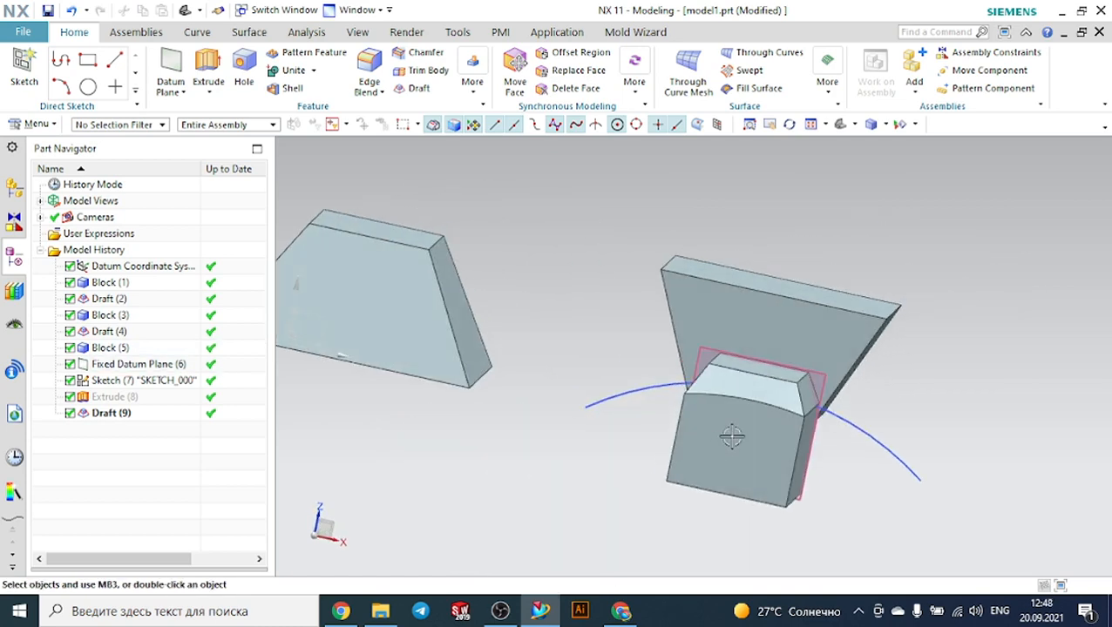
{"action": "scroll", "coordinate": [777, 413], "scroll_direction": "up", "scroll_amount": 3}
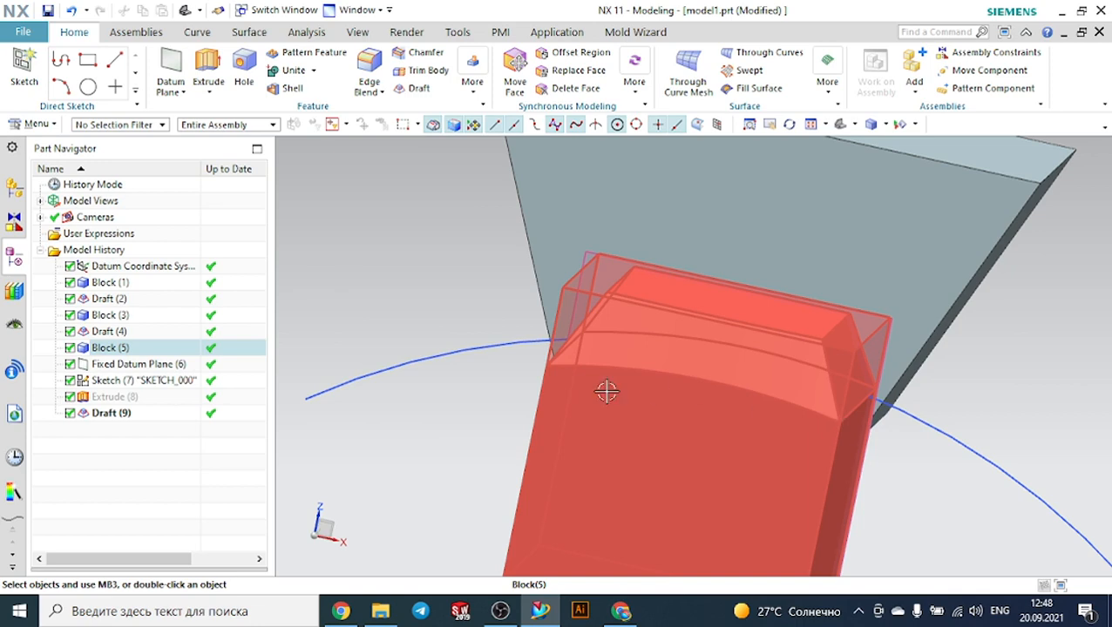
Create a fourth block, 100 × 100 × 100 mm with Boolean None, at a free point beside the first drafted block.
{"action": "scroll", "coordinate": [784, 423], "scroll_direction": "down", "scroll_amount": 5}
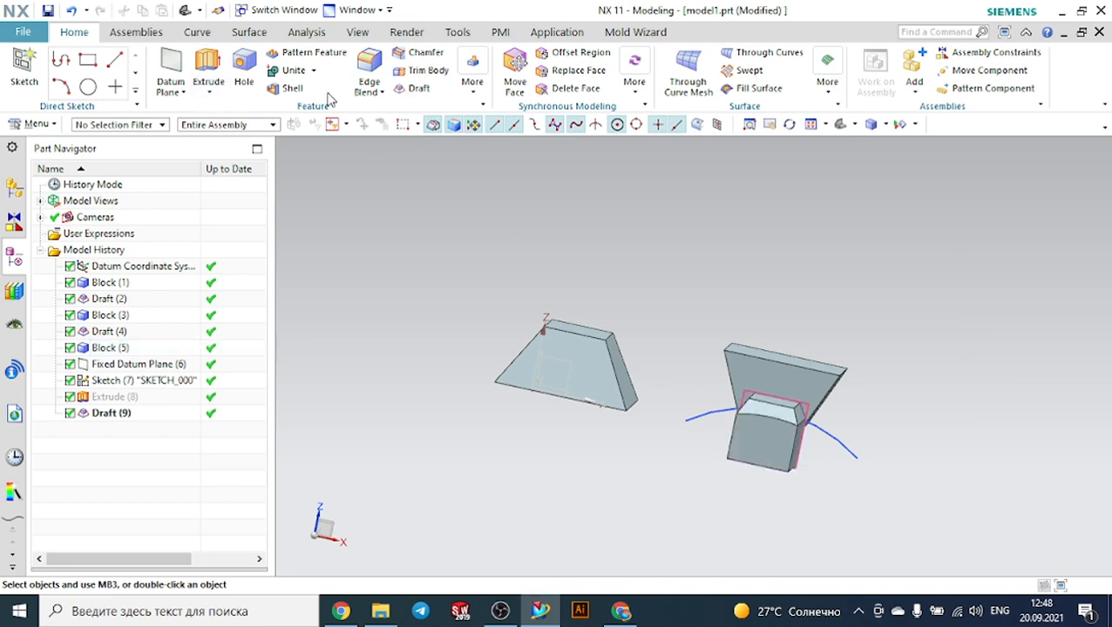
{"action": "left_click", "coordinate": [472, 83]}
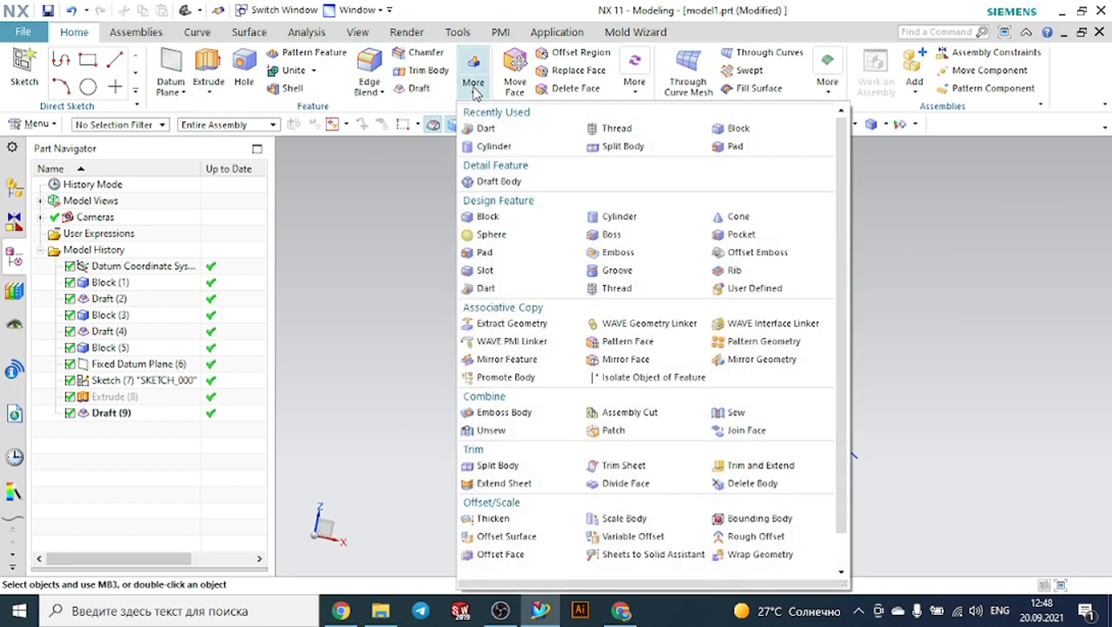
{"action": "left_click", "coordinate": [738, 129]}
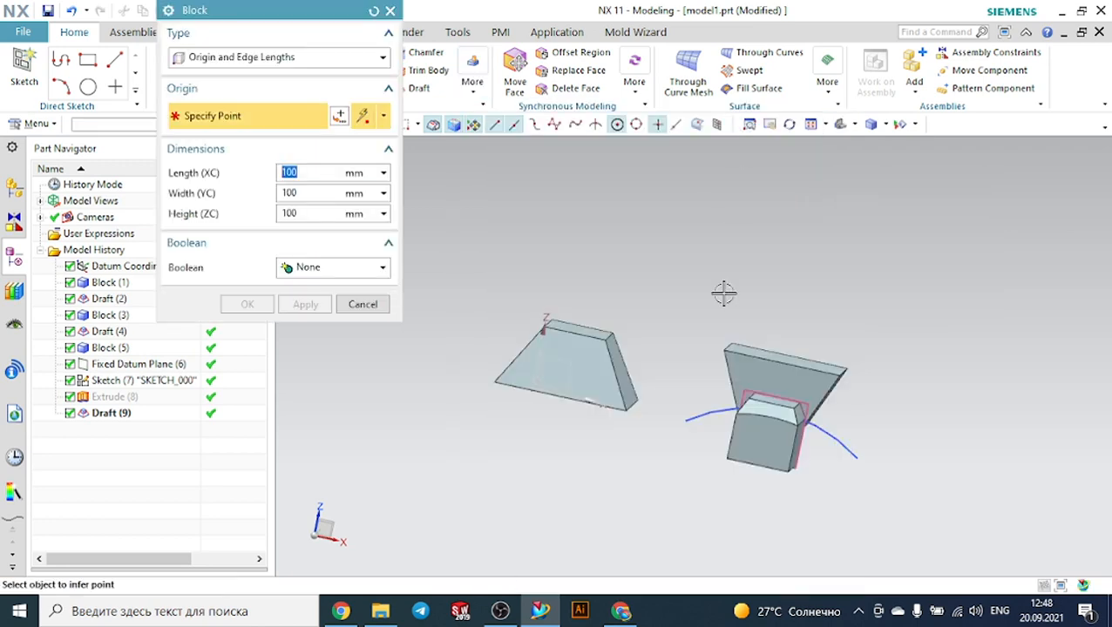
{"action": "scroll", "coordinate": [870, 312], "scroll_direction": "up", "scroll_amount": 2}
{"action": "left_click", "coordinate": [485, 323]}
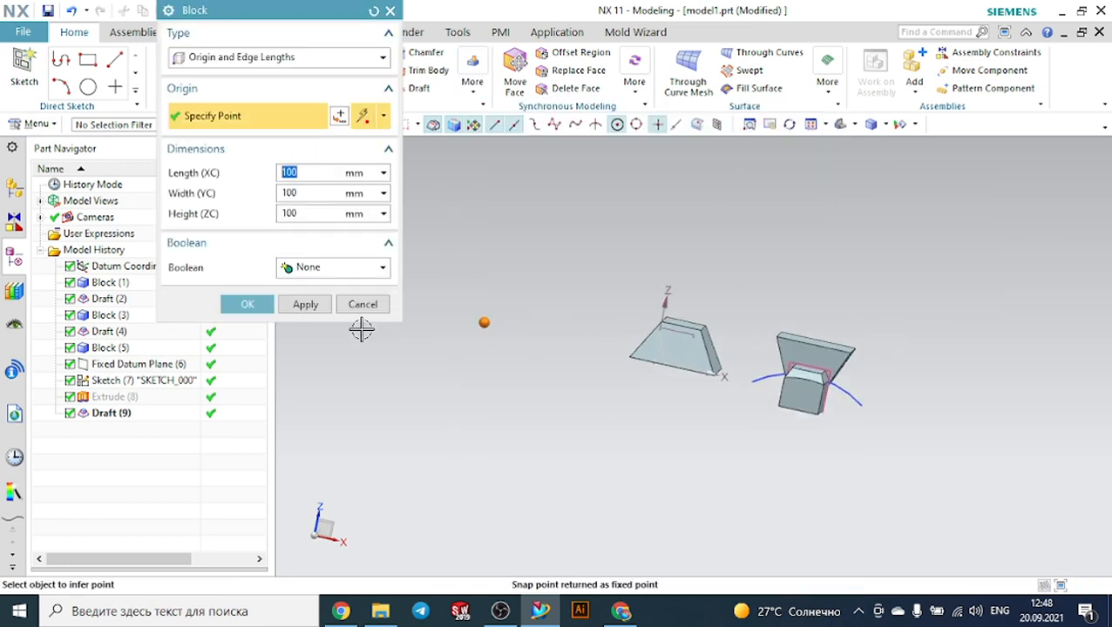
{"action": "left_click", "coordinate": [248, 304]}
Create a datum plane at a distance of -50 mm from the fourth block's top face, stretching its outline past the block's side.
{"action": "scroll", "coordinate": [498, 258], "scroll_direction": "down", "scroll_amount": 4}
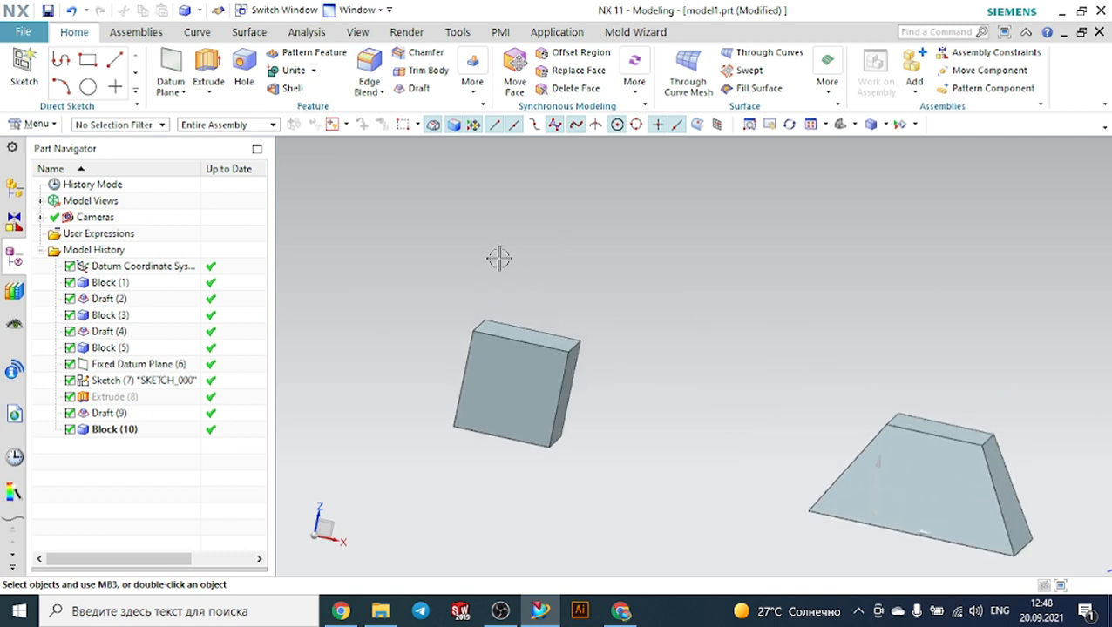
{"action": "left_click", "coordinate": [171, 69]}
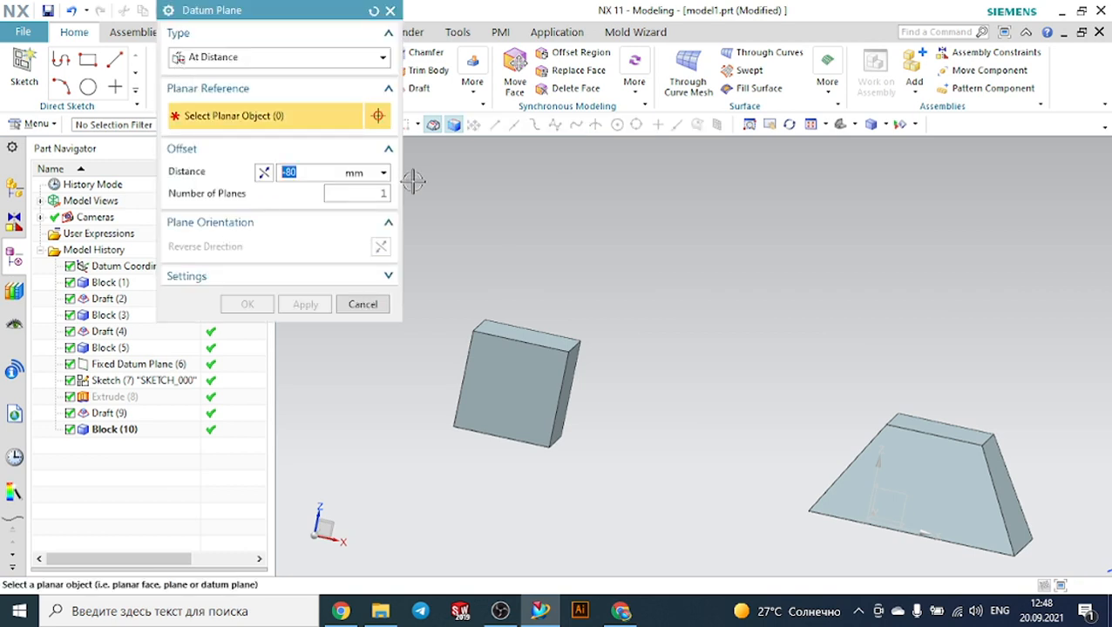
{"action": "scroll", "coordinate": [588, 279], "scroll_direction": "down", "scroll_amount": 2}
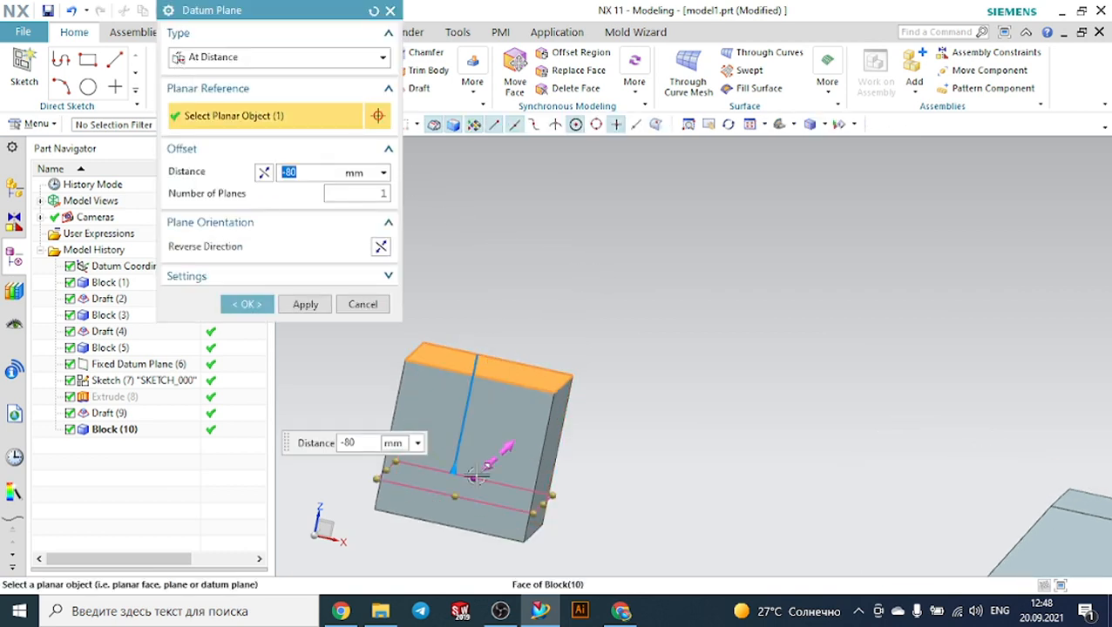
{"action": "left_click_drag", "start_coordinate": [455, 466], "coordinate": [464, 424]}
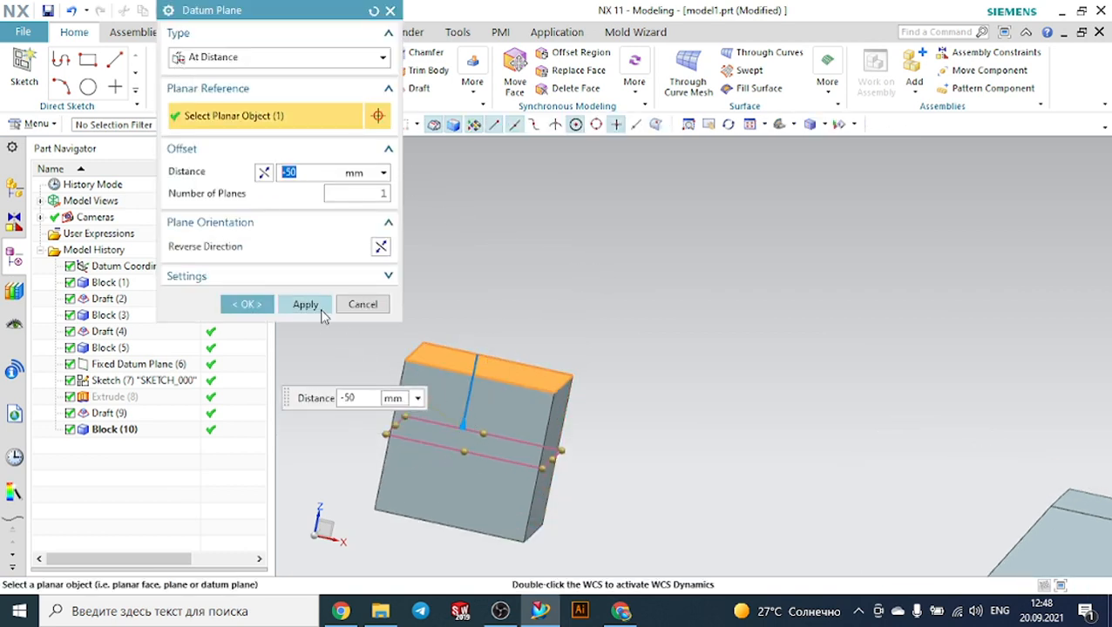
{"action": "left_click_drag", "start_coordinate": [569, 488], "coordinate": [632, 510]}
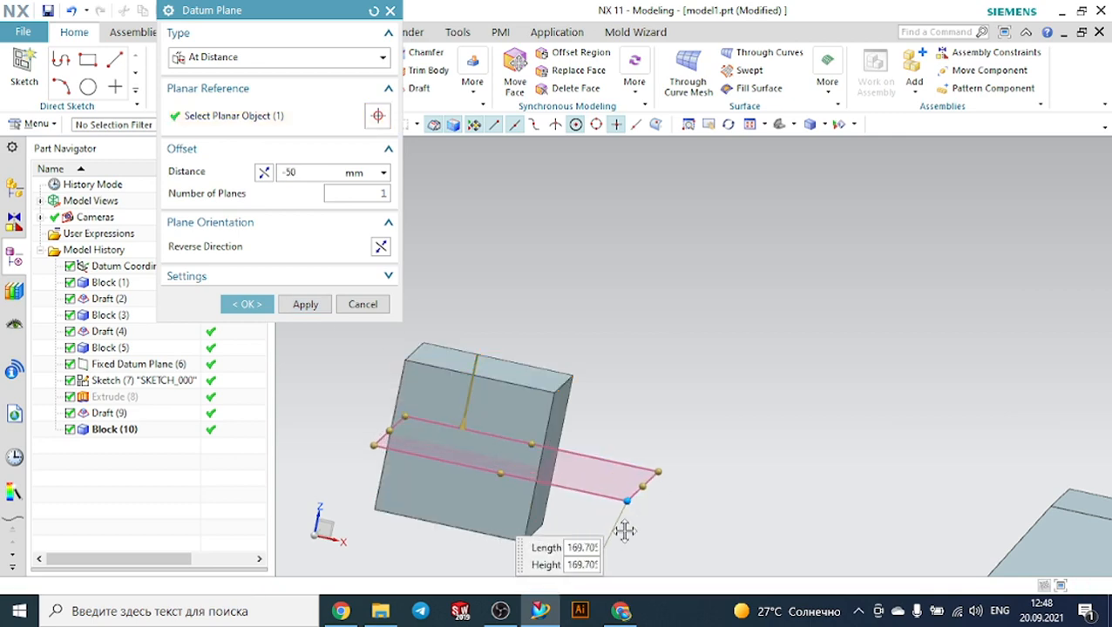
{"action": "left_click", "coordinate": [246, 304]}
Start a Face draft along Z using the Parting Face method, with the fourth block's new datum plane as the stationary parting face.
{"action": "scroll", "coordinate": [627, 261], "scroll_direction": "down", "scroll_amount": 2}
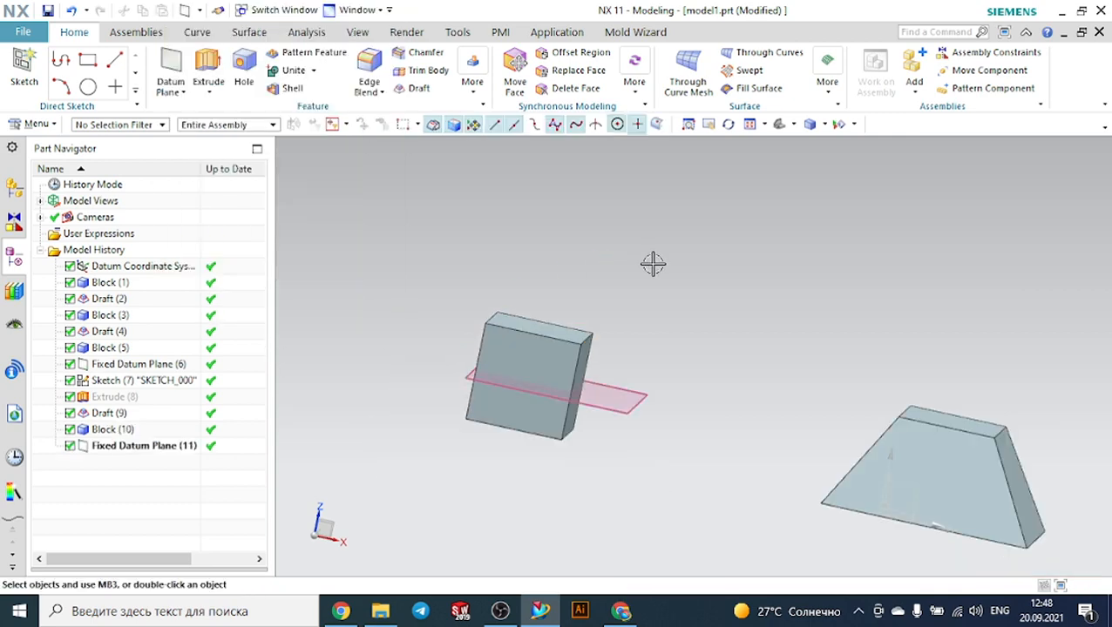
{"action": "mouse_move", "coordinate": [653, 263]}
{"action": "middle_mouse_down"}
{"action": "mouse_move", "coordinate": [635, 301]}
{"action": "mouse_move", "coordinate": [660, 283]}
{"action": "middle_mouse_up"}
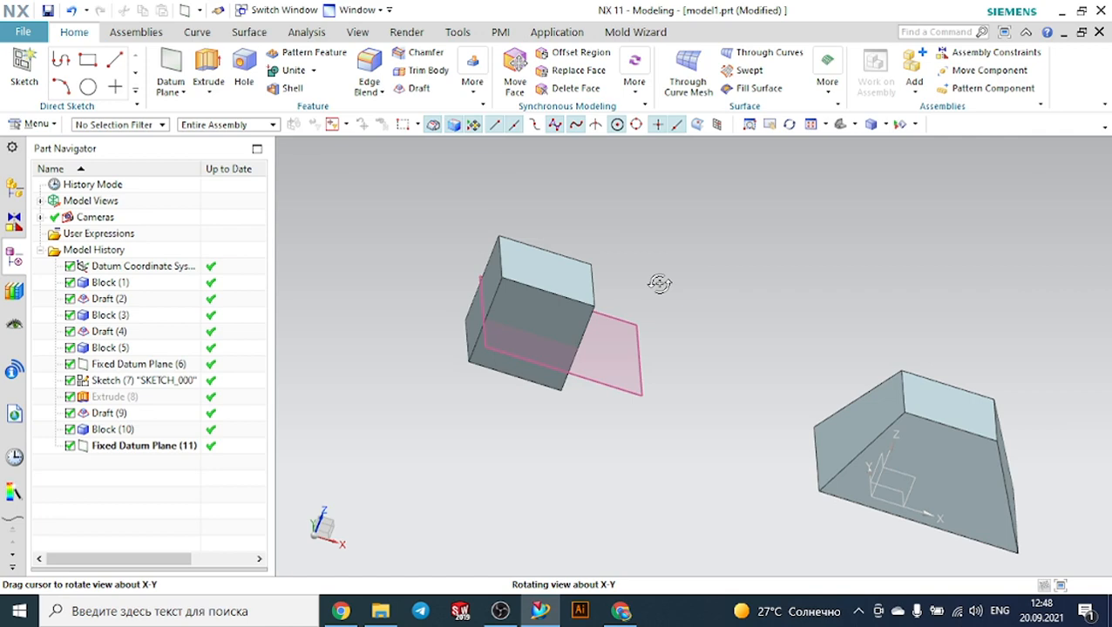
{"action": "left_click", "coordinate": [474, 97]}
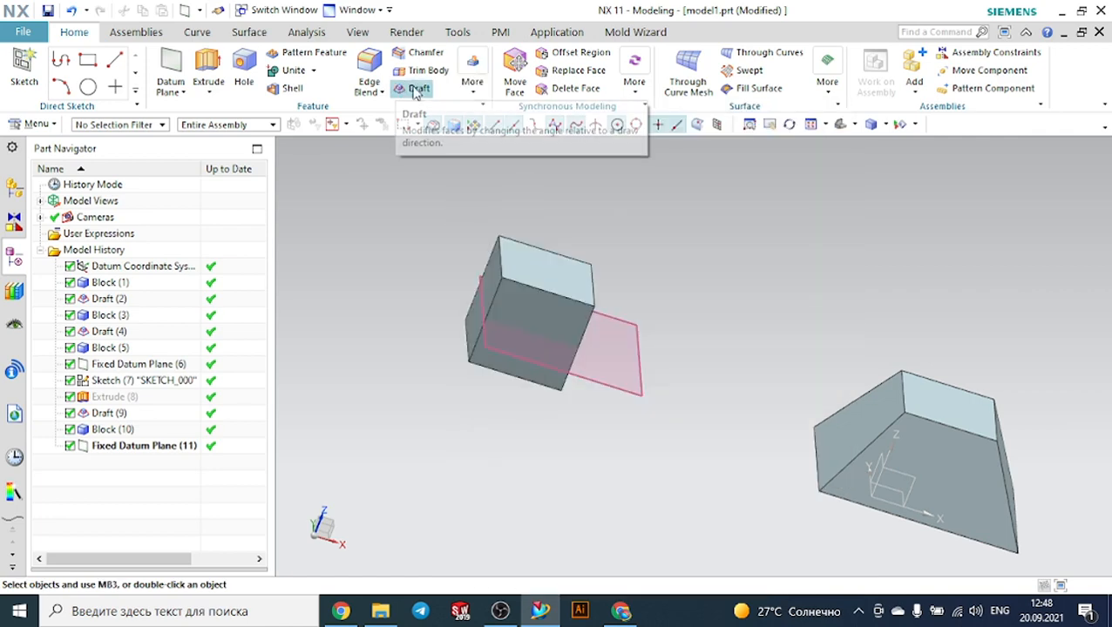
{"action": "left_click", "coordinate": [411, 88]}
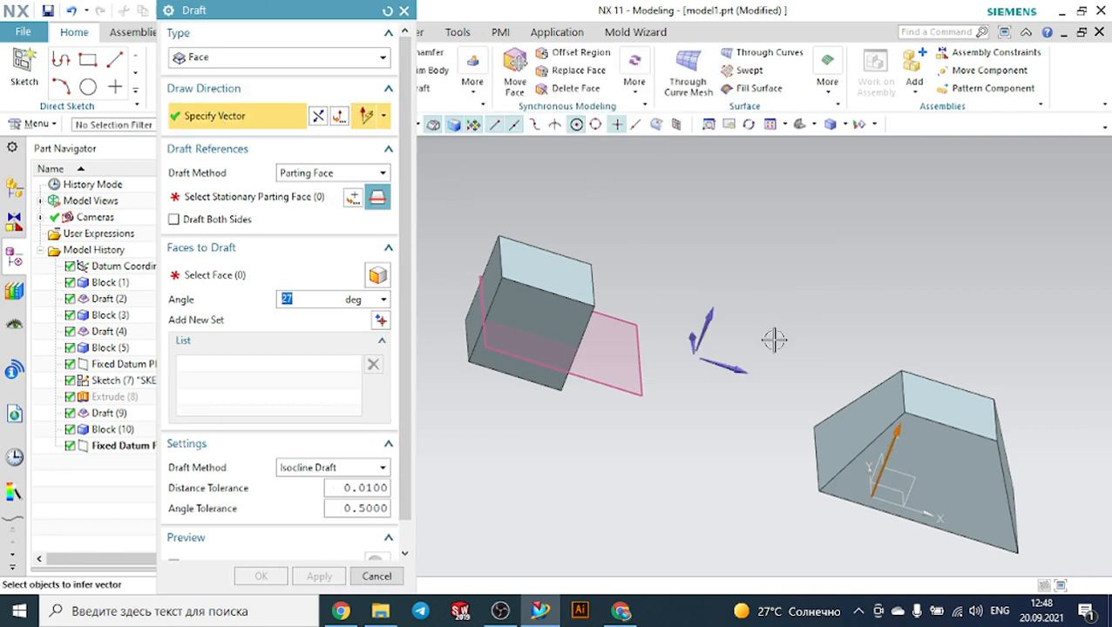
{"action": "left_click", "coordinate": [707, 321]}
{"action": "left_click", "coordinate": [302, 173]}
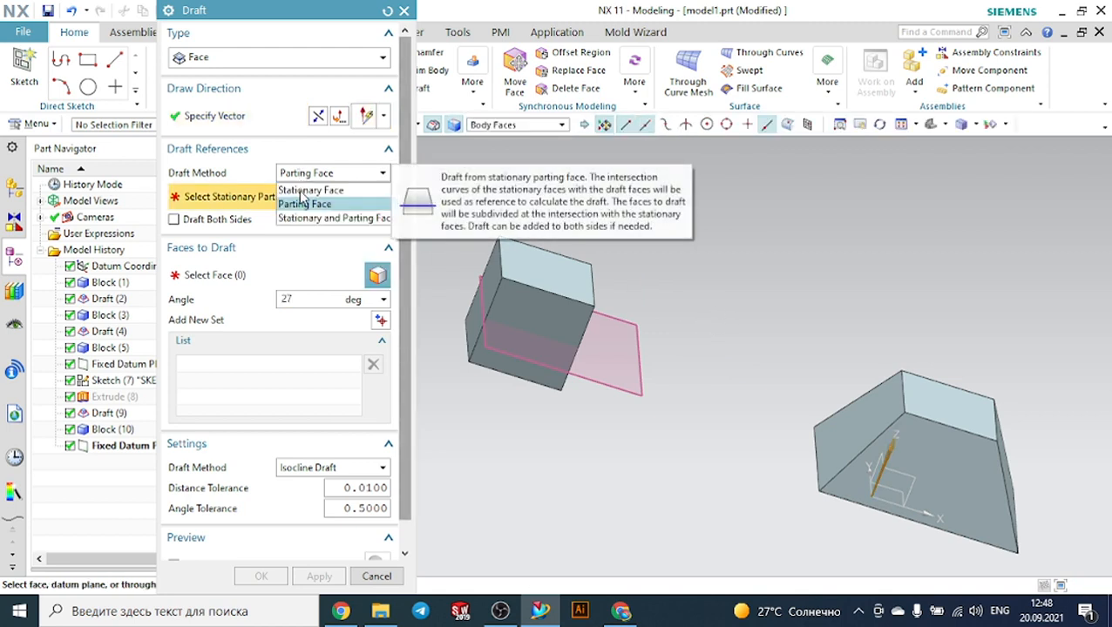
{"action": "left_click", "coordinate": [303, 202]}
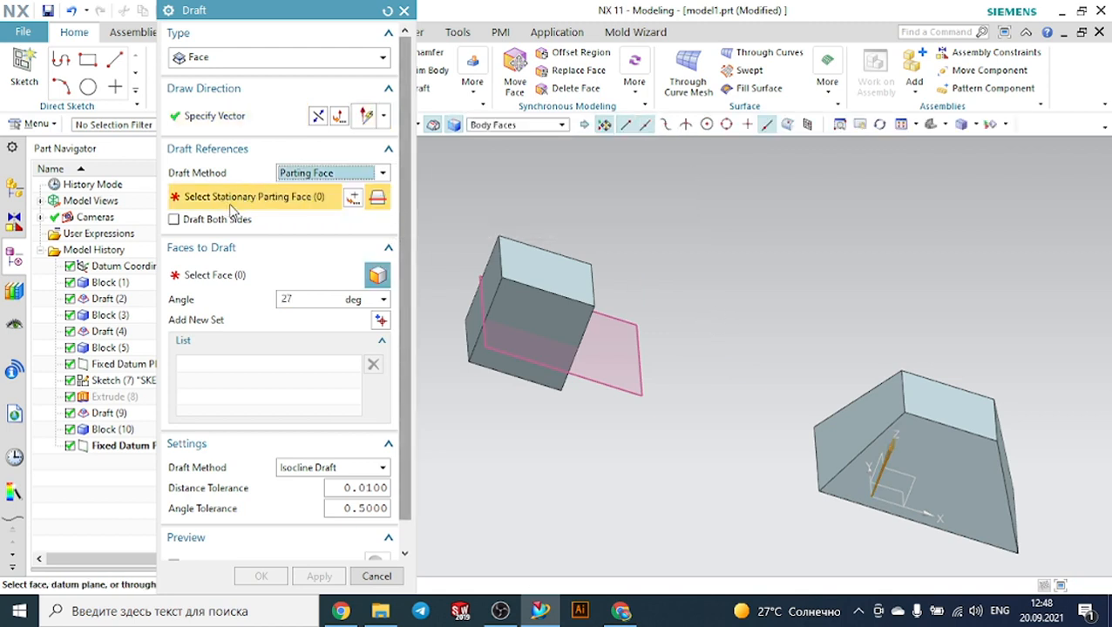
{"action": "left_click", "coordinate": [623, 321]}
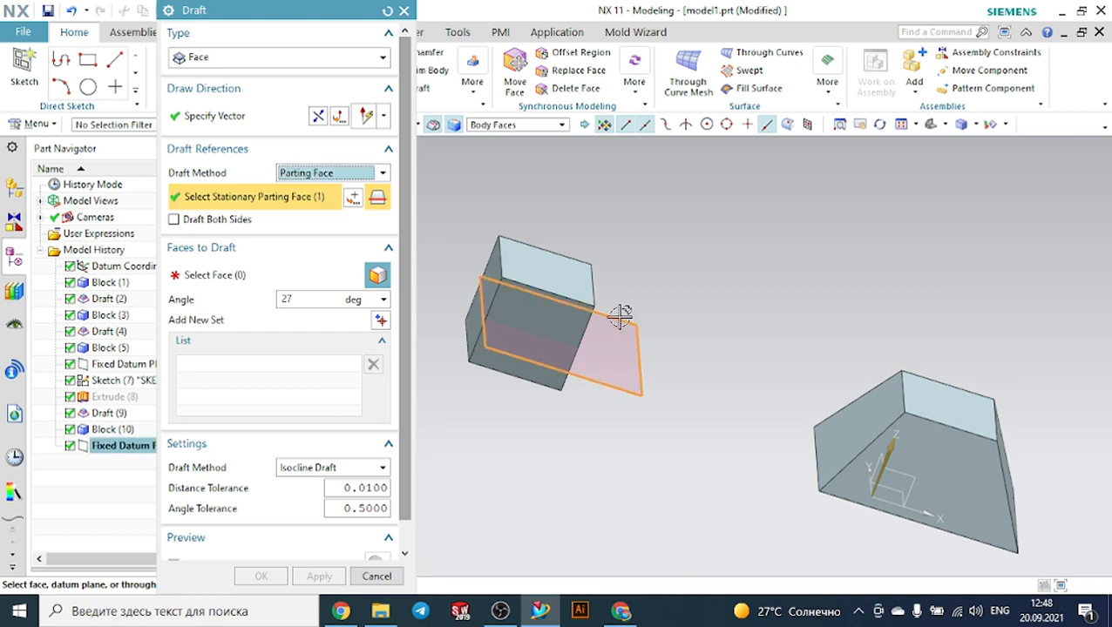
Choose all four side faces of the fourth block as the faces to draft.
{"action": "left_click", "coordinate": [241, 276]}
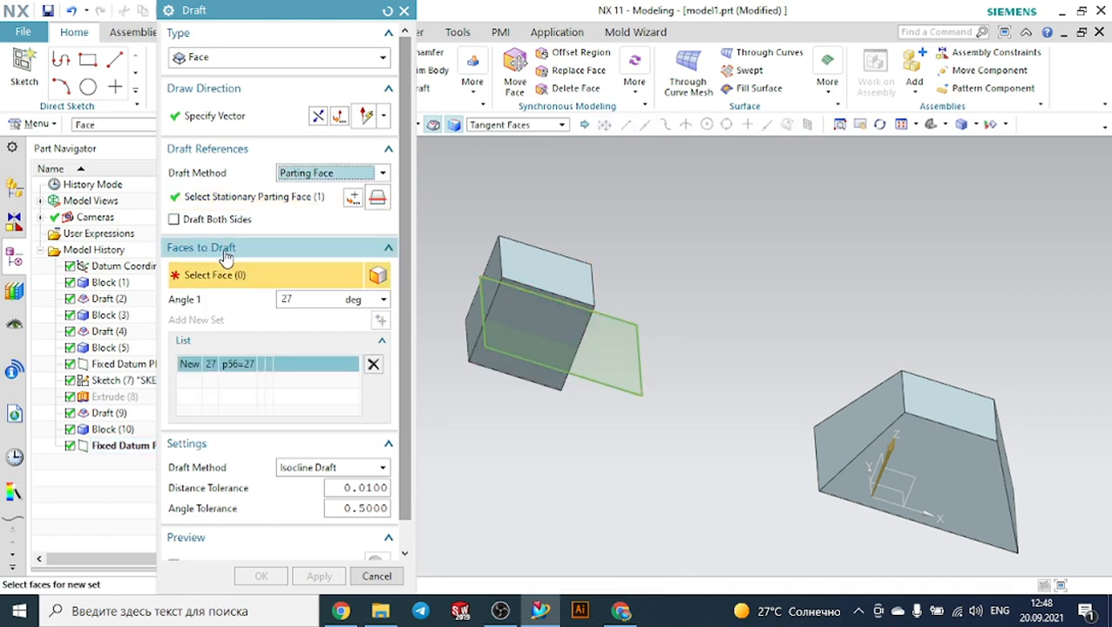
{"action": "left_click", "coordinate": [503, 300]}
{"action": "middle_click_drag", "start_coordinate": [658, 275], "coordinate": [611, 267]}
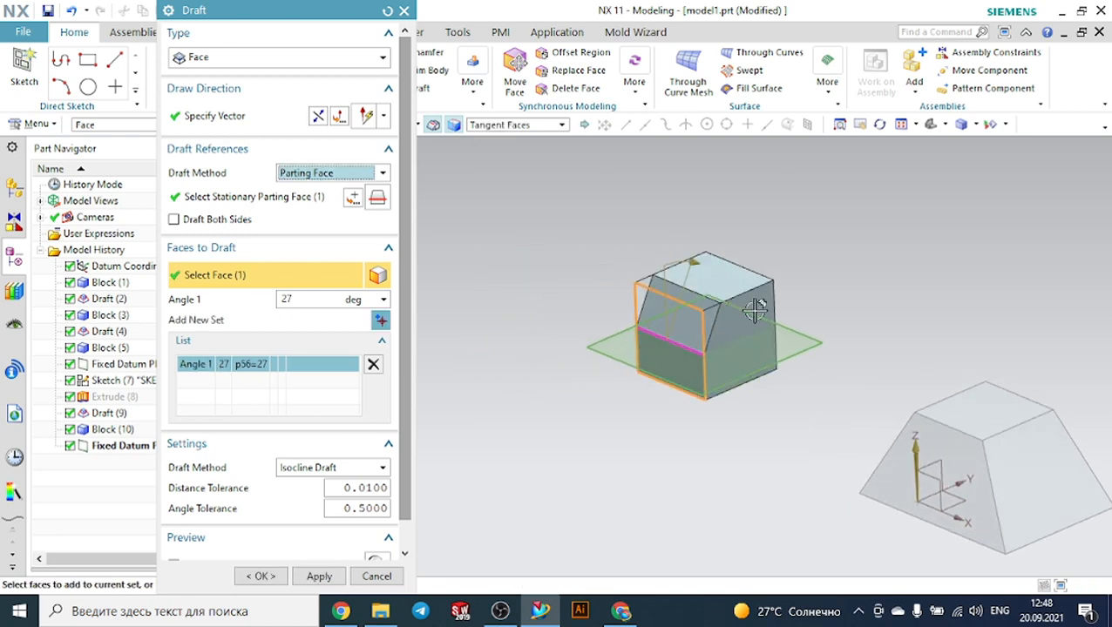
{"action": "scroll", "coordinate": [745, 314], "scroll_direction": "up", "scroll_amount": 3}
{"action": "left_click", "coordinate": [740, 316]}
{"action": "middle_click_drag", "start_coordinate": [813, 263], "coordinate": [771, 261]}
{"action": "left_click", "coordinate": [771, 262]}
{"action": "middle_click_drag", "start_coordinate": [896, 254], "coordinate": [814, 288]}
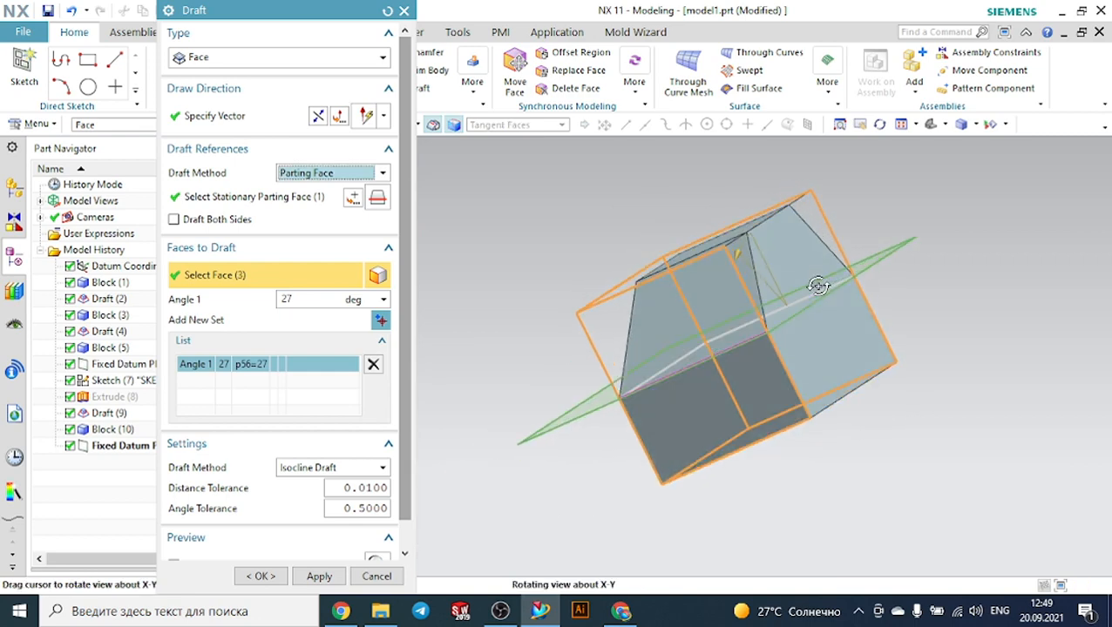
{"action": "left_click", "coordinate": [802, 258]}
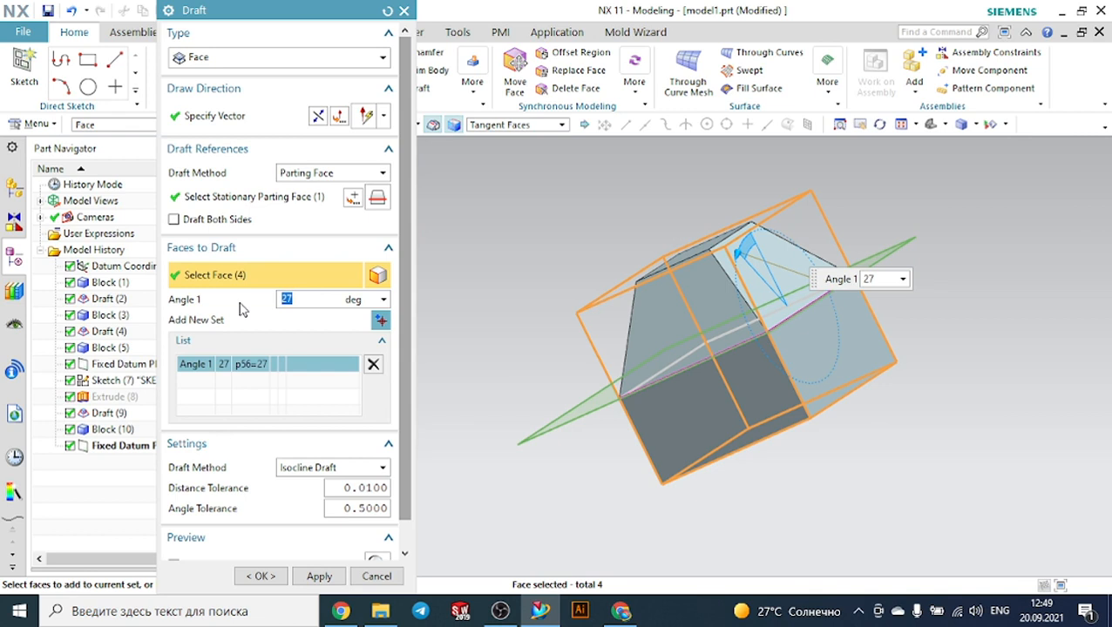
Set Angle 1 to 20 degrees and finish the fourth block's draft.
{"action": "key", "text": "Return"}
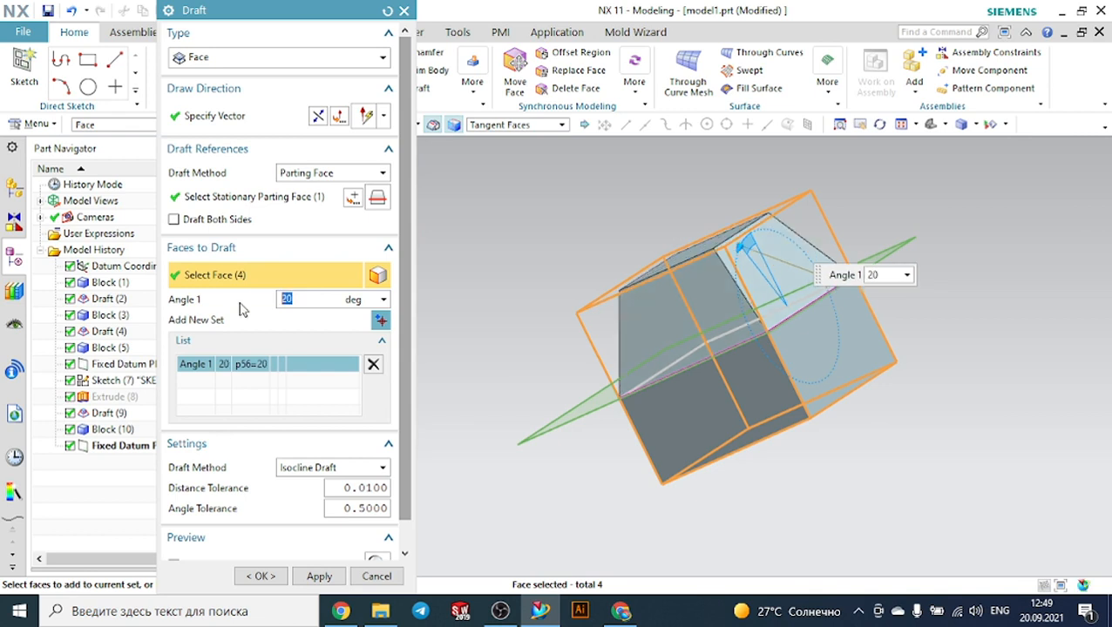
{"action": "left_click", "coordinate": [274, 577]}
{"action": "middle_click_drag", "start_coordinate": [462, 424], "coordinate": [587, 349]}
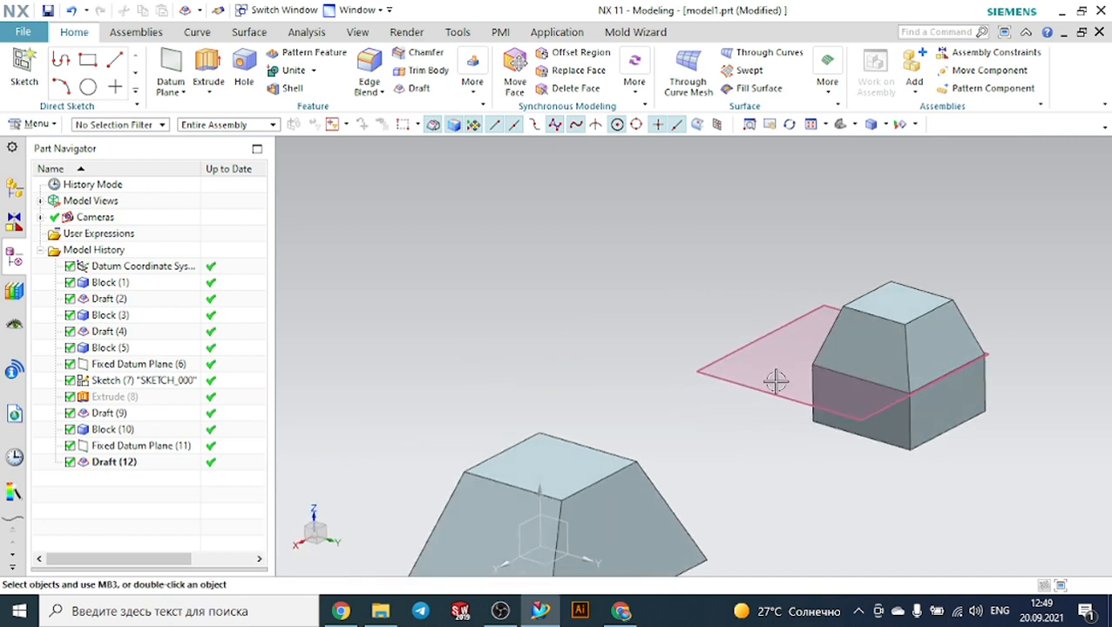
Hide the datum plane that cuts through the fourth block.
{"action": "left_click", "coordinate": [852, 424]}
{"action": "left_click", "coordinate": [851, 424]}
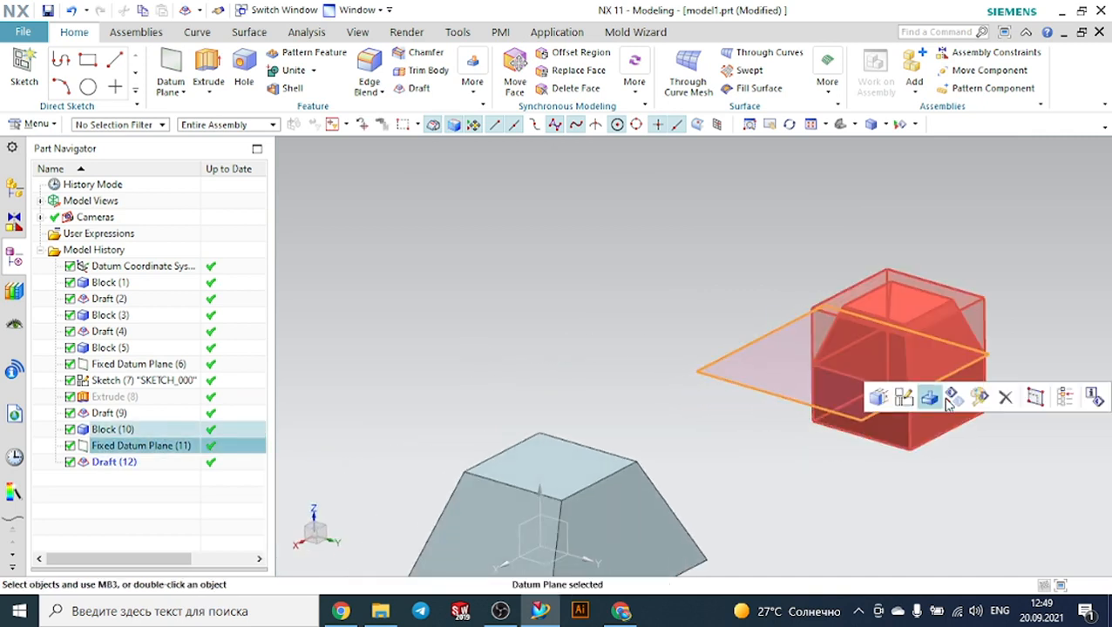
{"action": "left_click", "coordinate": [954, 399]}
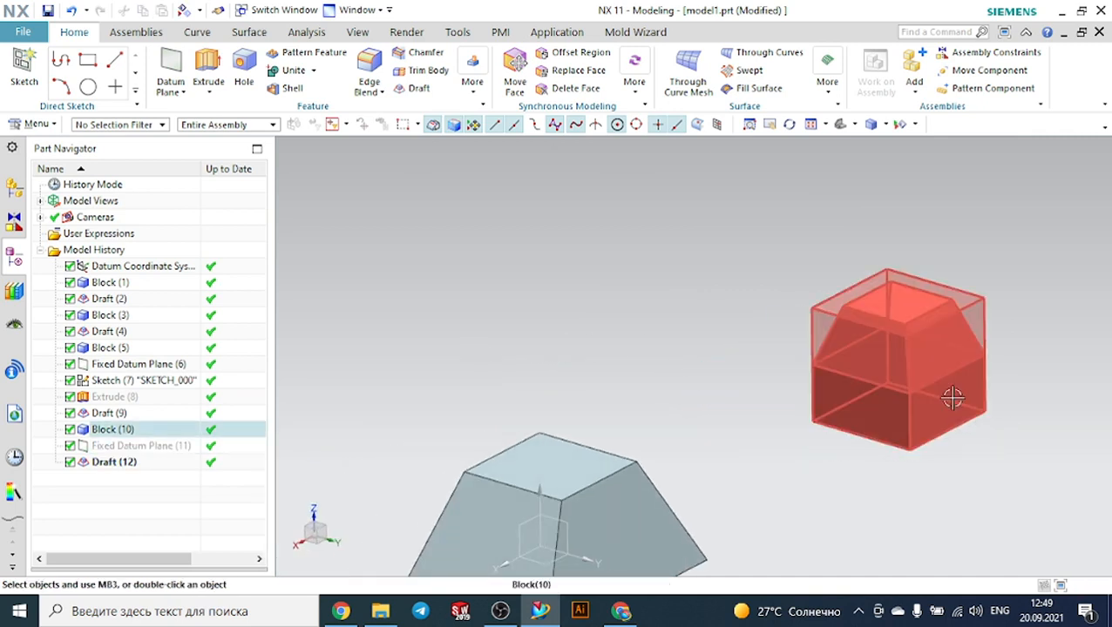
{"action": "middle_click_drag", "start_coordinate": [951, 397], "coordinate": [792, 396]}
{"action": "scroll", "coordinate": [755, 396], "scroll_direction": "down", "scroll_amount": 3}
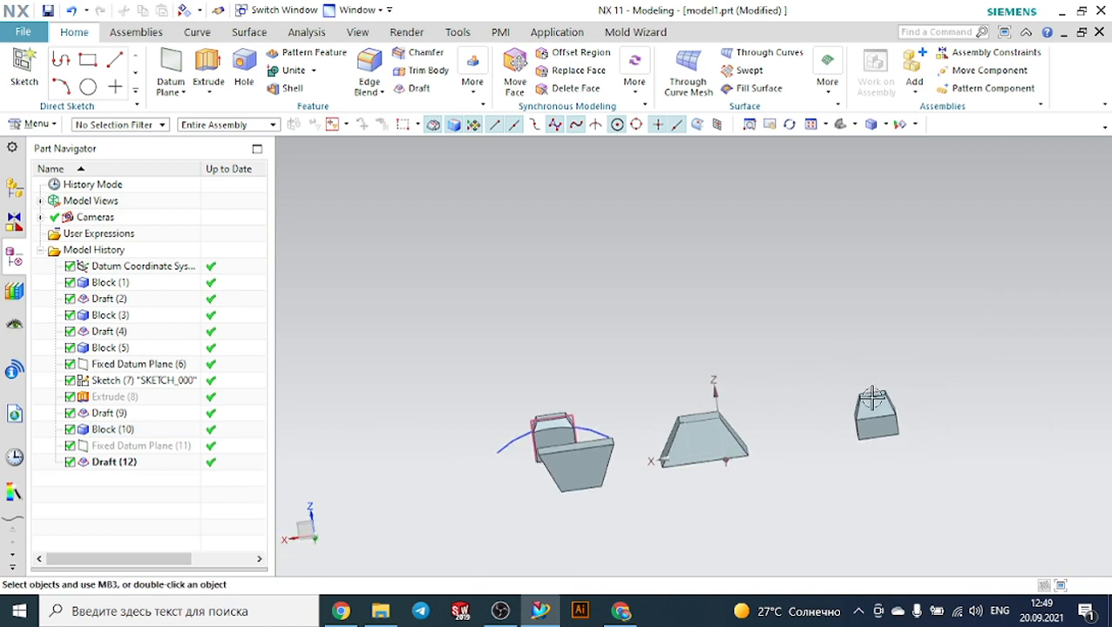
Hide the arc sketch at the third block.
{"action": "scroll", "coordinate": [941, 405], "scroll_direction": "up", "scroll_amount": 3}
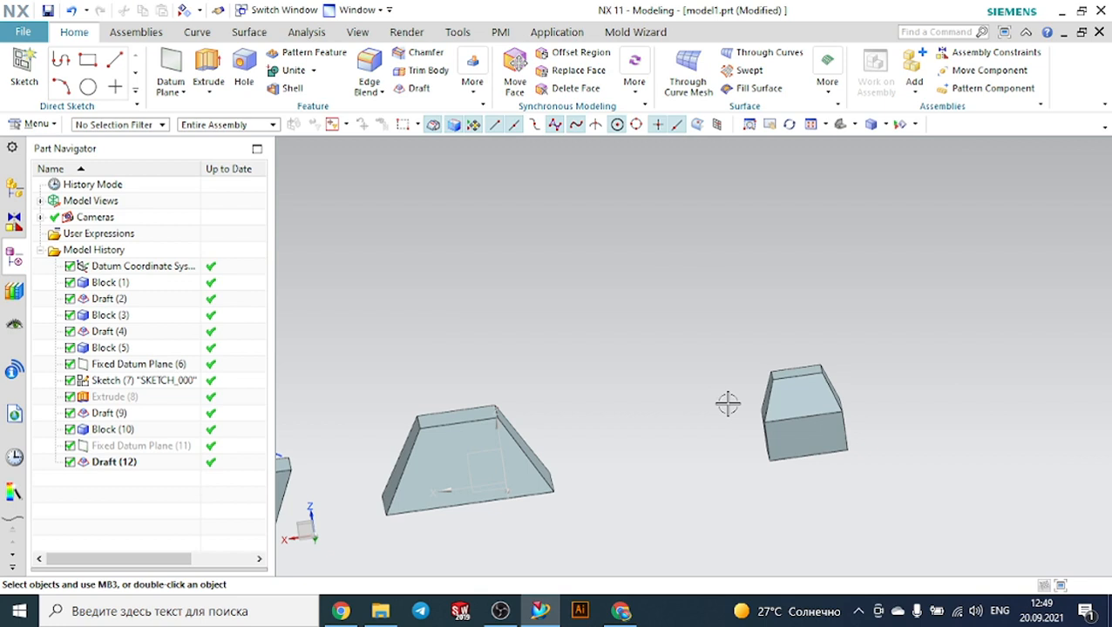
{"action": "scroll", "coordinate": [732, 400], "scroll_direction": "down", "scroll_amount": 2}
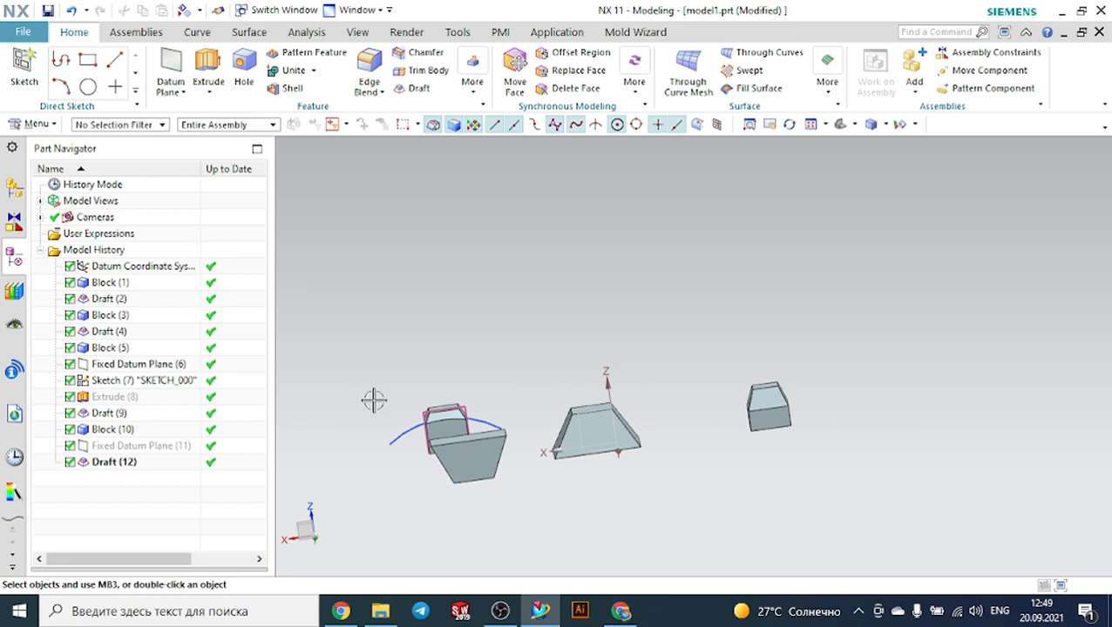
{"action": "scroll", "coordinate": [373, 397], "scroll_direction": "up", "scroll_amount": 2}
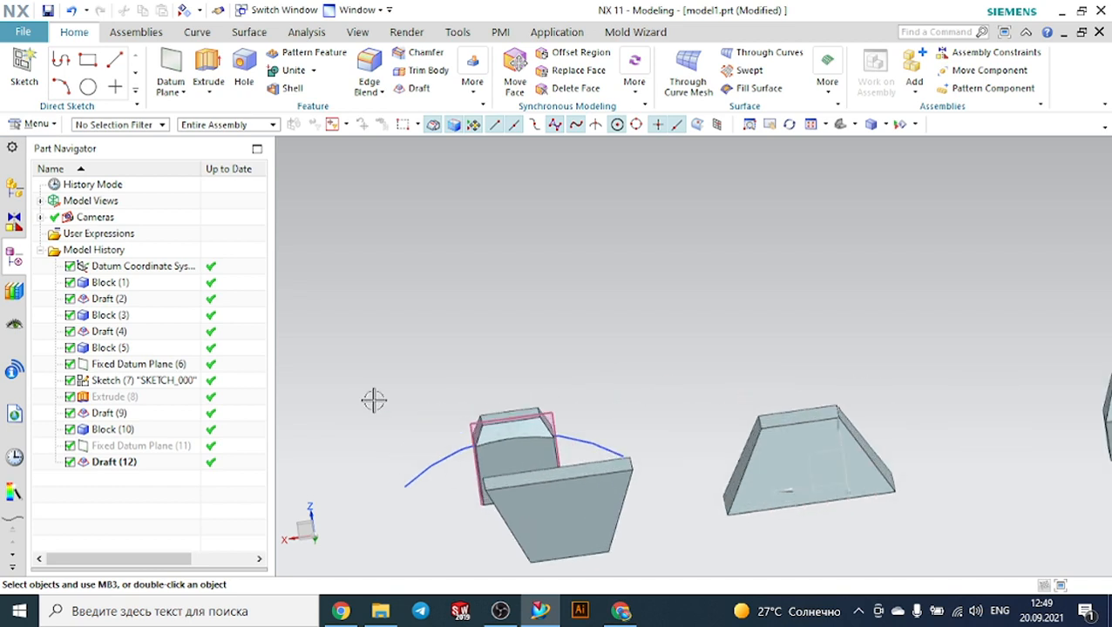
{"action": "left_click", "coordinate": [452, 463]}
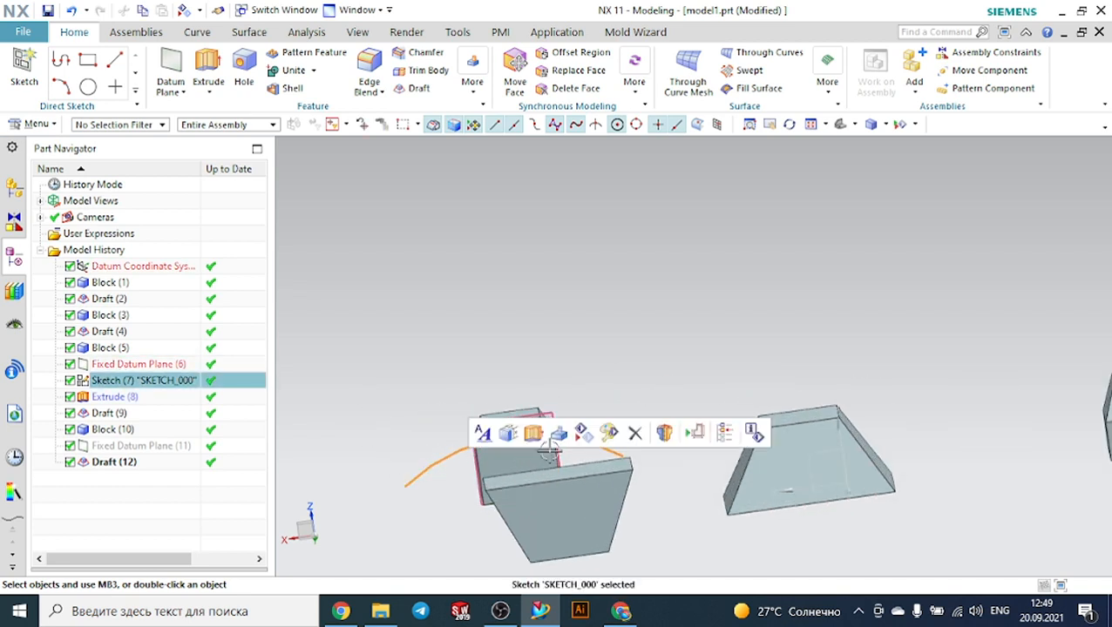
{"action": "left_click", "coordinate": [582, 435]}
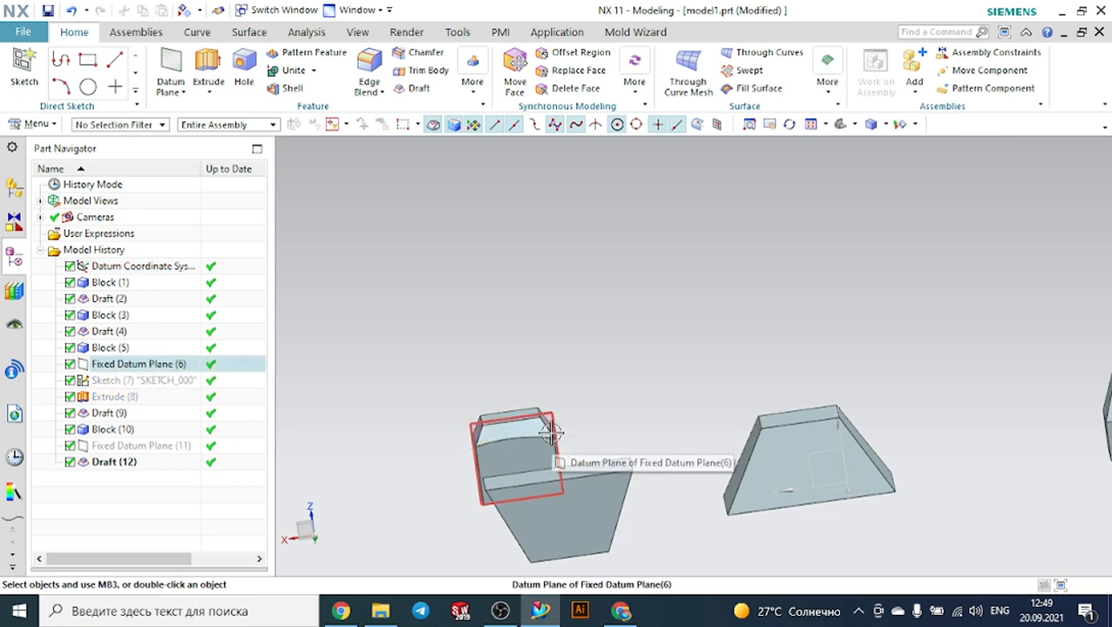
Show the arc sketch and the extruded arc surface at the third block again.
{"action": "left_click", "coordinate": [123, 381]}
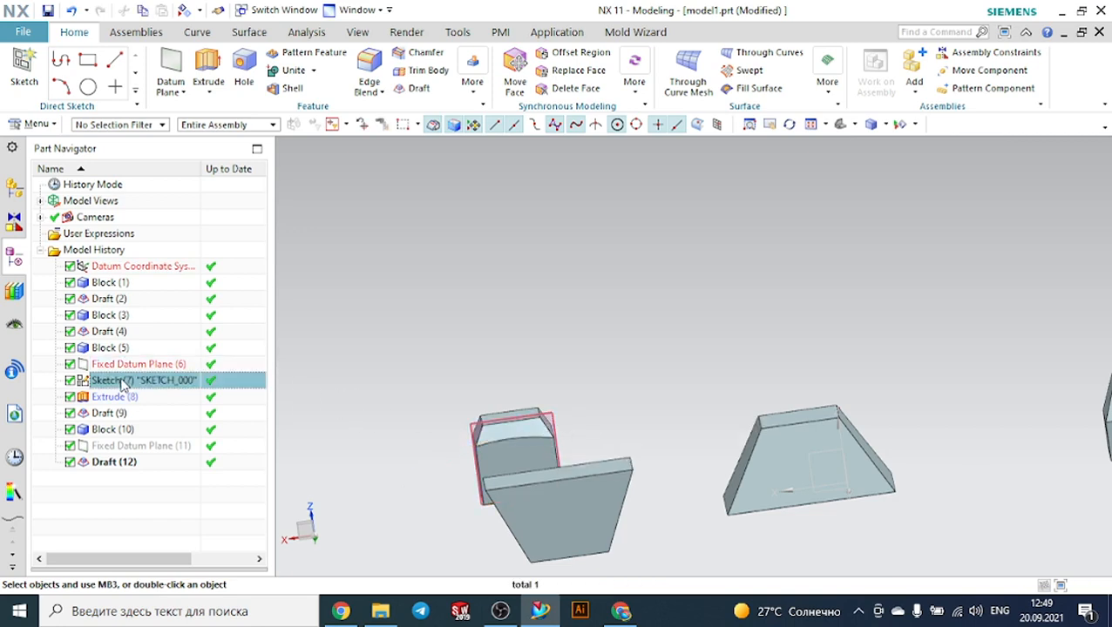
{"action": "right_click", "coordinate": [123, 381]}
{"action": "left_click", "coordinate": [178, 13]}
{"action": "scroll", "coordinate": [608, 279], "scroll_direction": "down", "scroll_amount": 2}
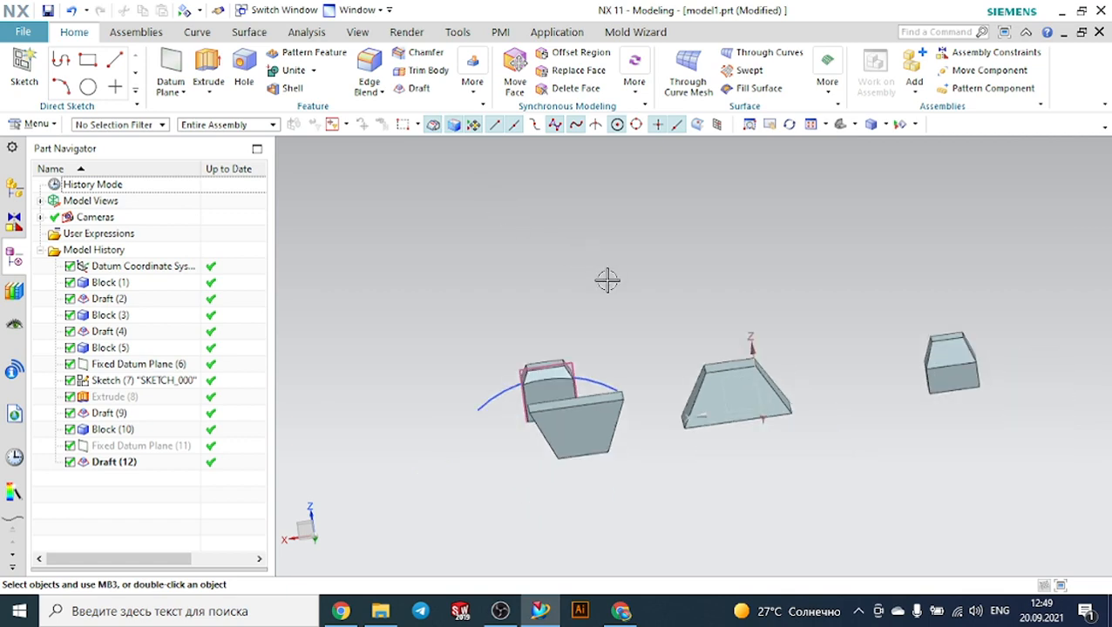
{"action": "left_click", "coordinate": [144, 398]}
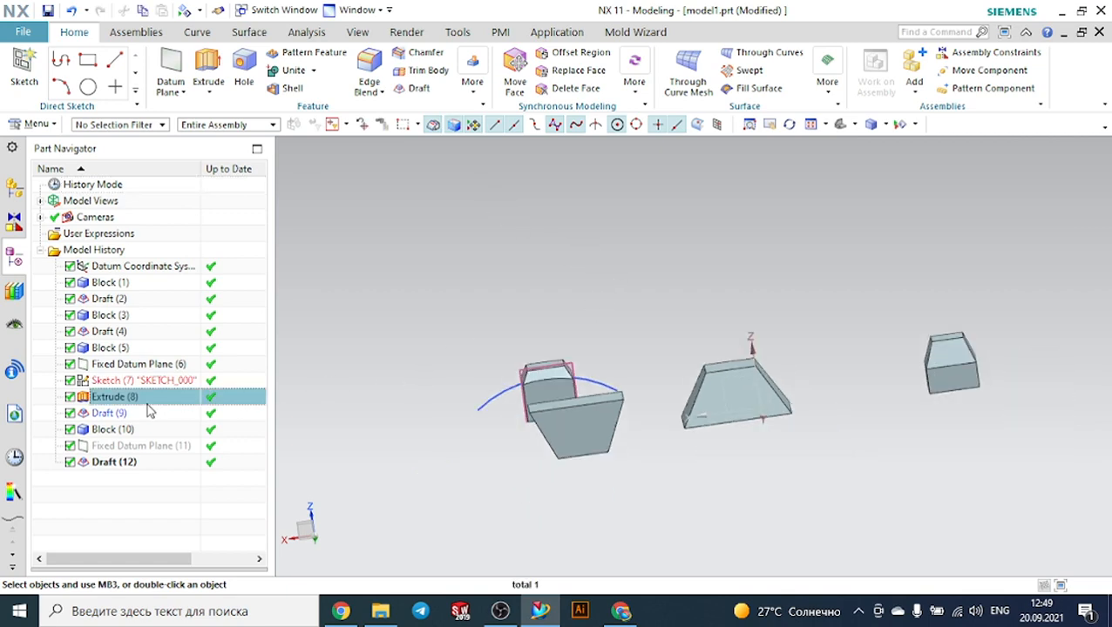
{"action": "right_click", "coordinate": [144, 398]}
{"action": "left_click", "coordinate": [218, 26]}
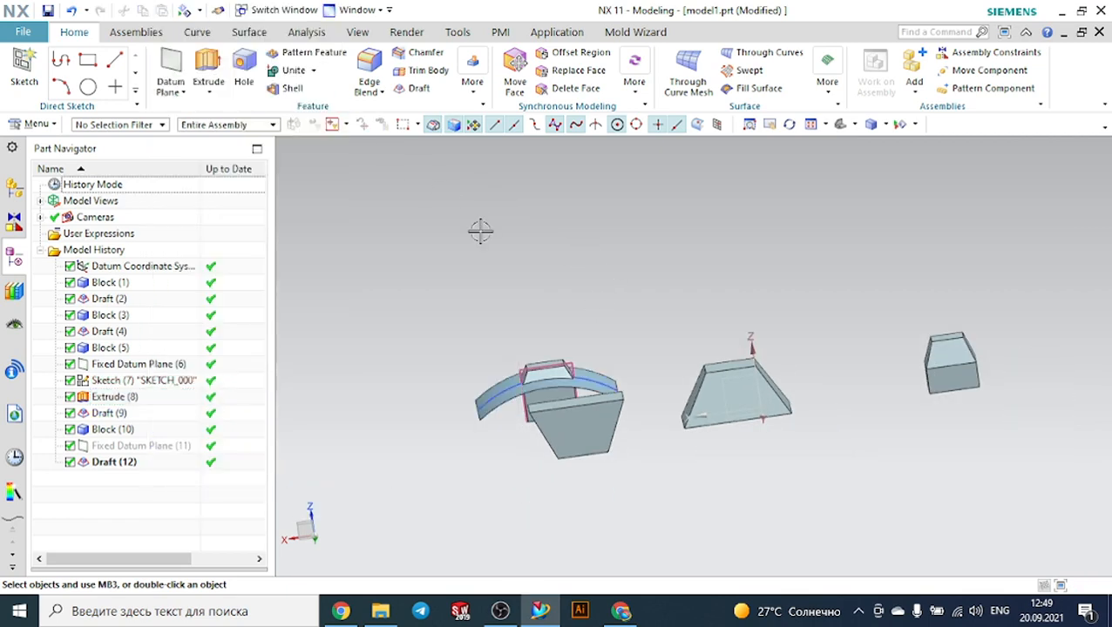
{"action": "middle_click_drag", "start_coordinate": [482, 231], "coordinate": [507, 231]}
{"action": "scroll", "coordinate": [507, 231], "scroll_direction": "up", "scroll_amount": 1}
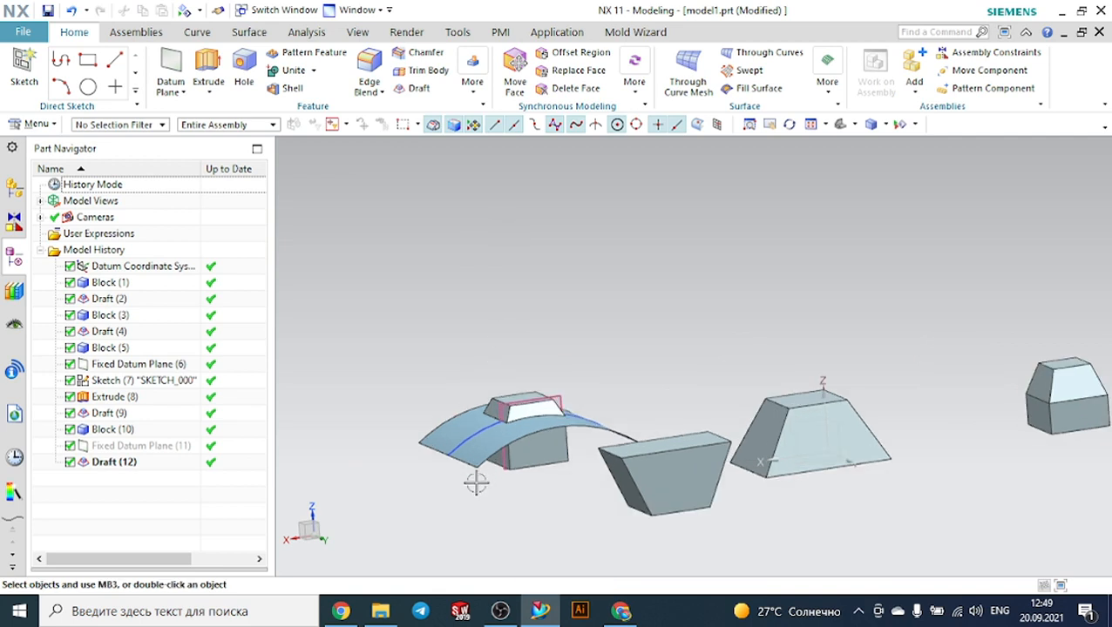
{"action": "scroll", "coordinate": [617, 450], "scroll_direction": "down", "scroll_amount": 3}
{"action": "scroll", "coordinate": [863, 369], "scroll_direction": "up", "scroll_amount": 2}
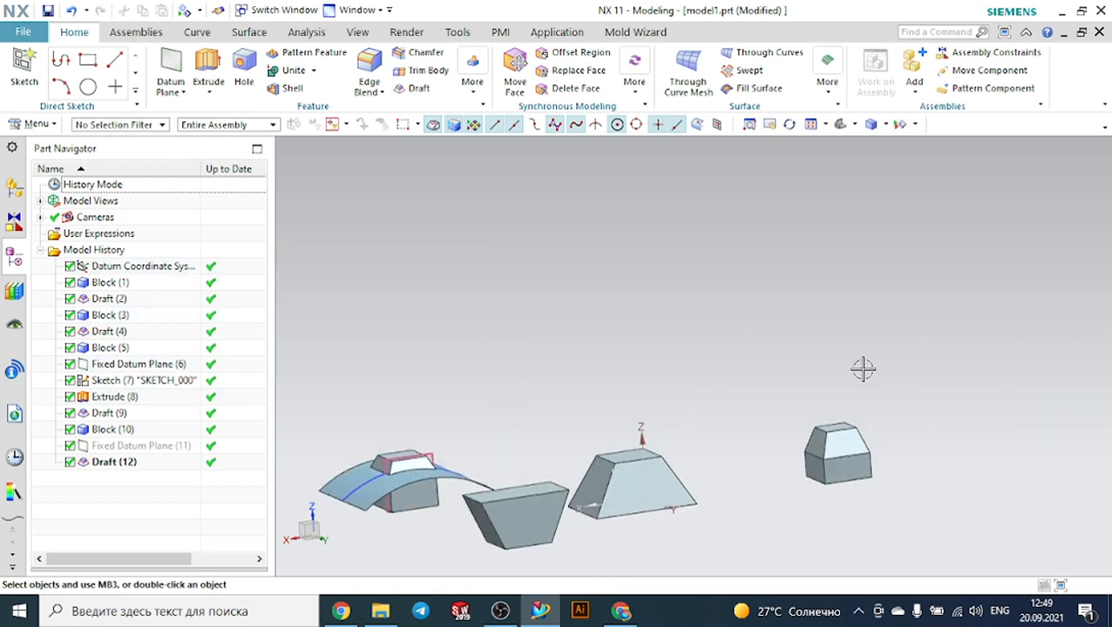
{"action": "left_click", "coordinate": [412, 90]}
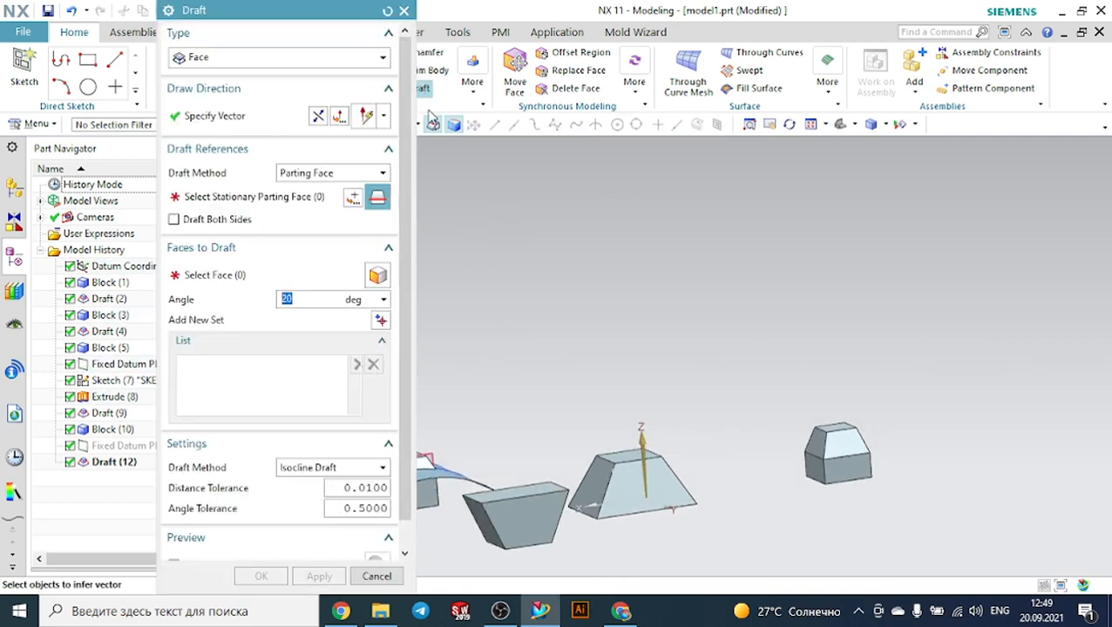
{"action": "left_click", "coordinate": [315, 176]}
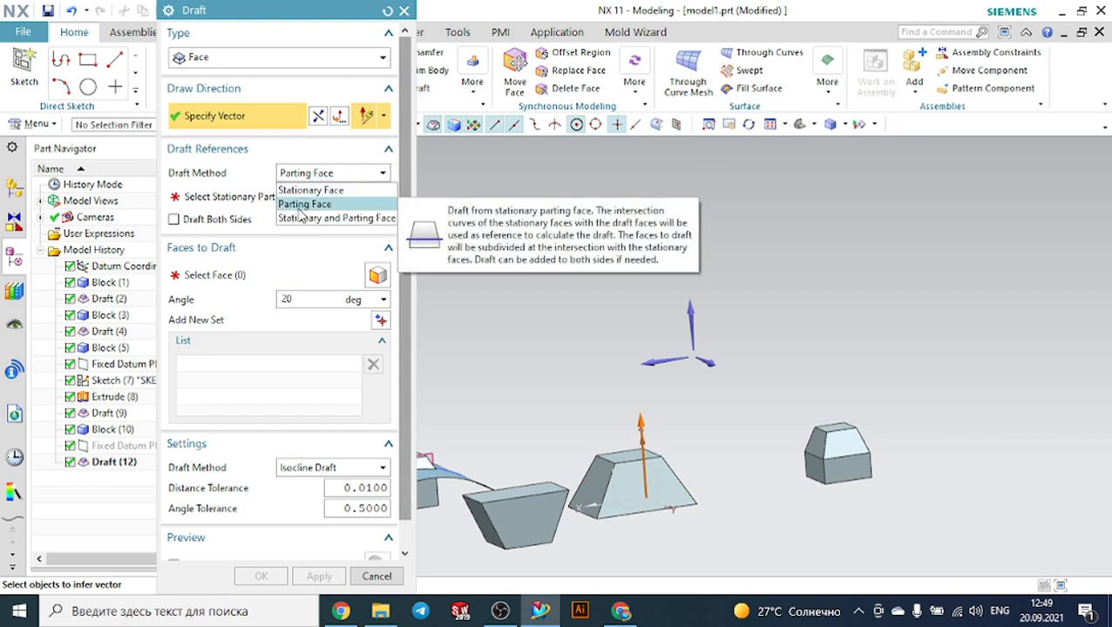
{"action": "left_click", "coordinate": [461, 314]}
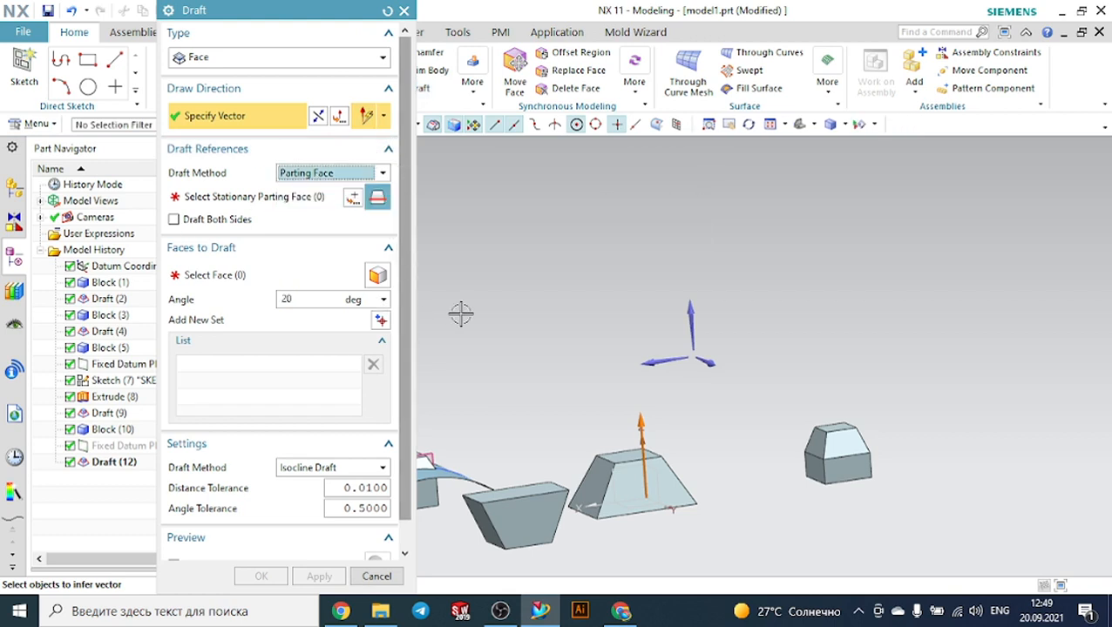
{"action": "left_click", "coordinate": [405, 12]}
Edit the fourth block's draft so that it drafts both sides of the parting plane with a symmetric angle.
{"action": "double_click", "coordinate": [118, 464]}
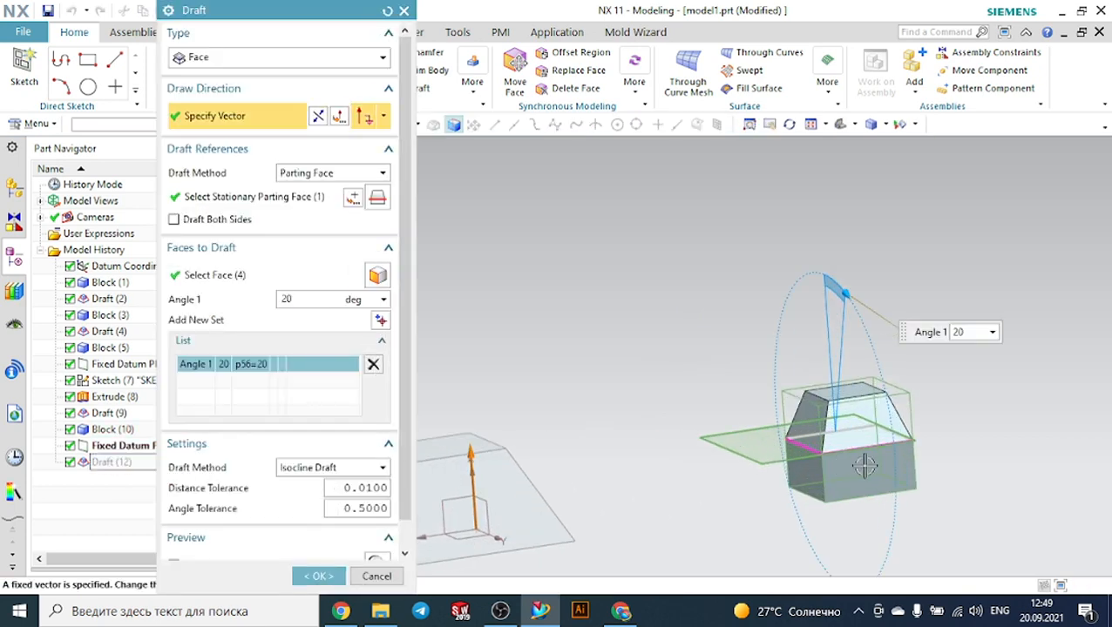
{"action": "left_click", "coordinate": [174, 220]}
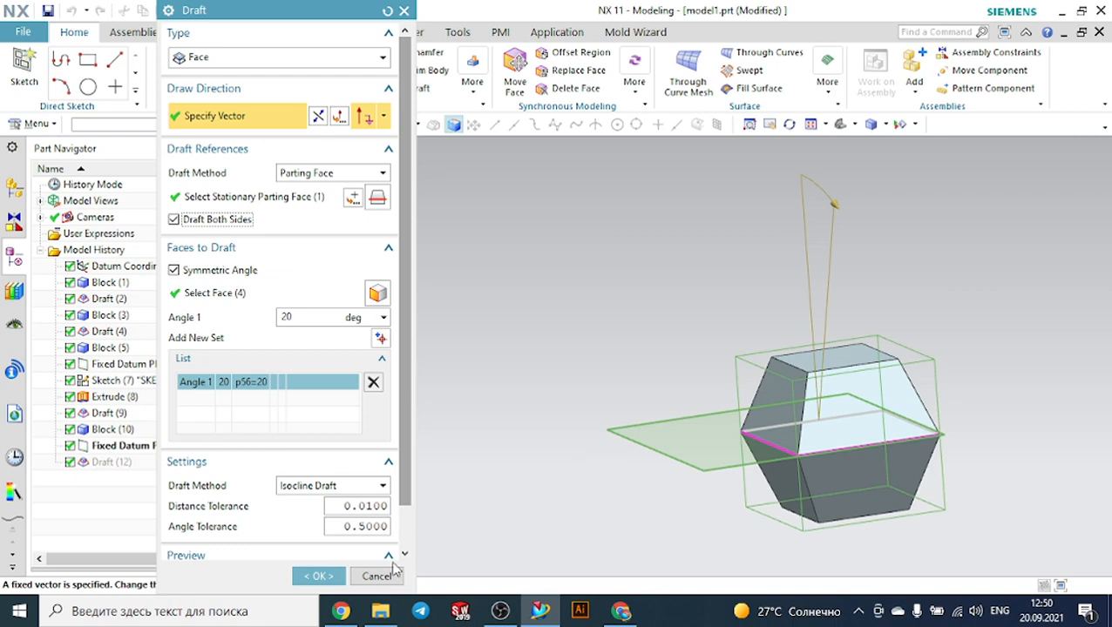
{"action": "left_click", "coordinate": [337, 574]}
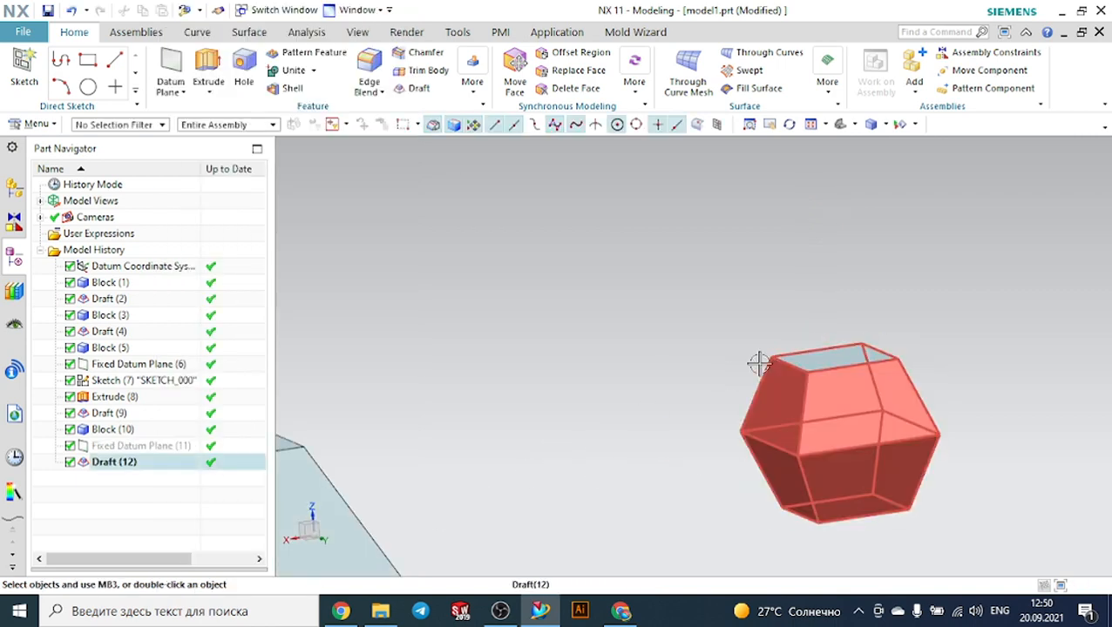
{"action": "middle_click_drag", "start_coordinate": [926, 355], "coordinate": [795, 442]}
{"action": "middle_click_drag", "start_coordinate": [575, 453], "coordinate": [810, 404]}
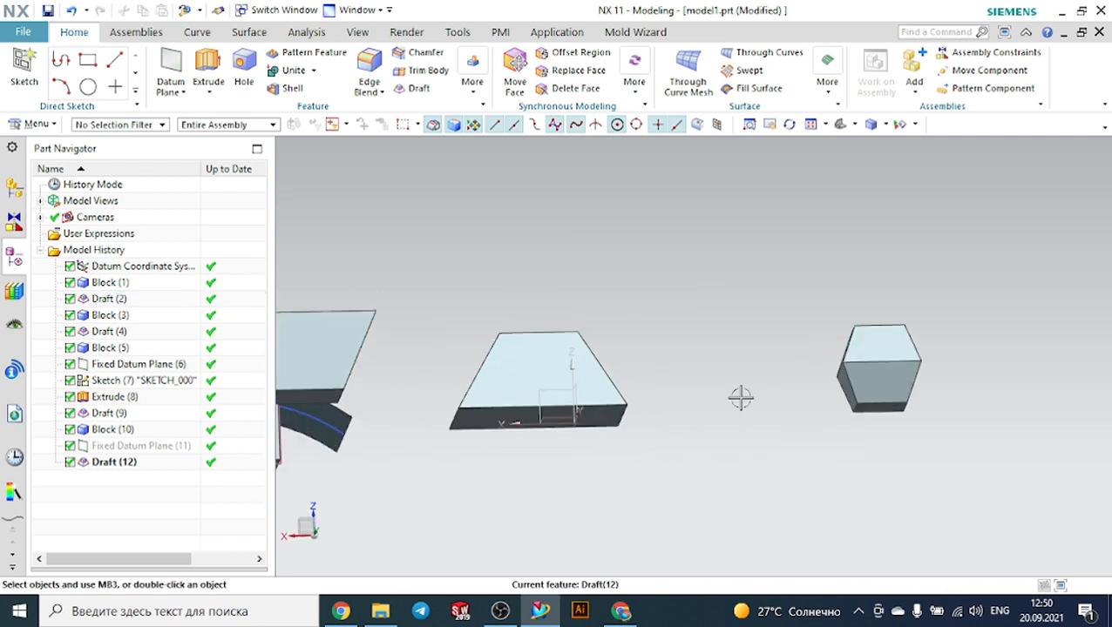
Compare the fourth block's draft with Draft Both Sides off and on, review the draft methods, and keep the Parting Face setting.
{"action": "double_click", "coordinate": [134, 468]}
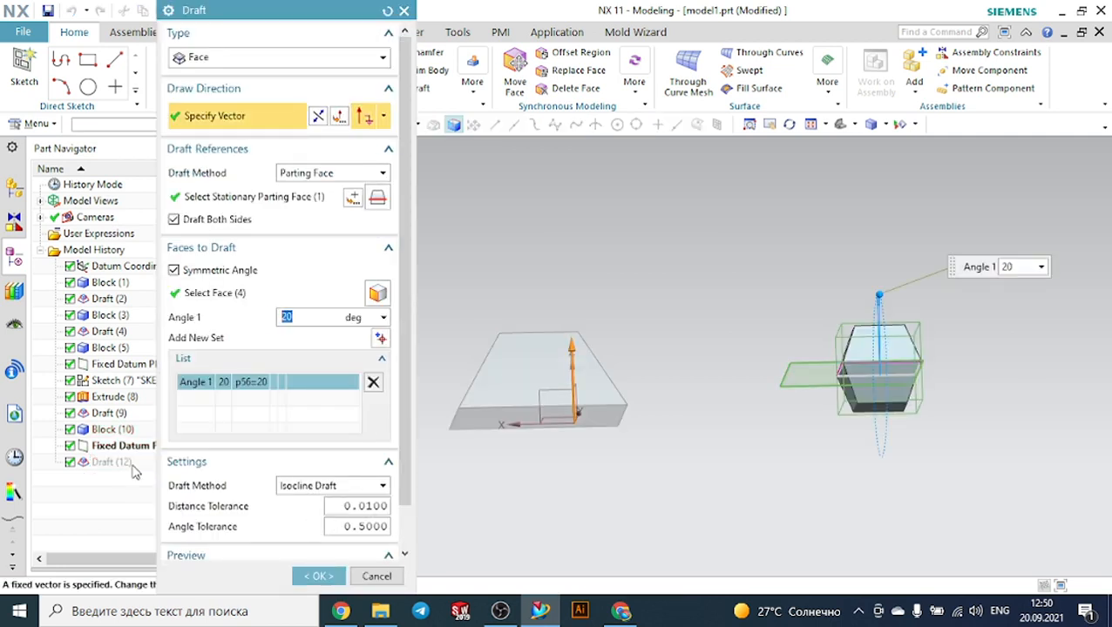
{"action": "left_click", "coordinate": [174, 221]}
{"action": "middle_click_drag", "start_coordinate": [1024, 372], "coordinate": [1022, 402]}
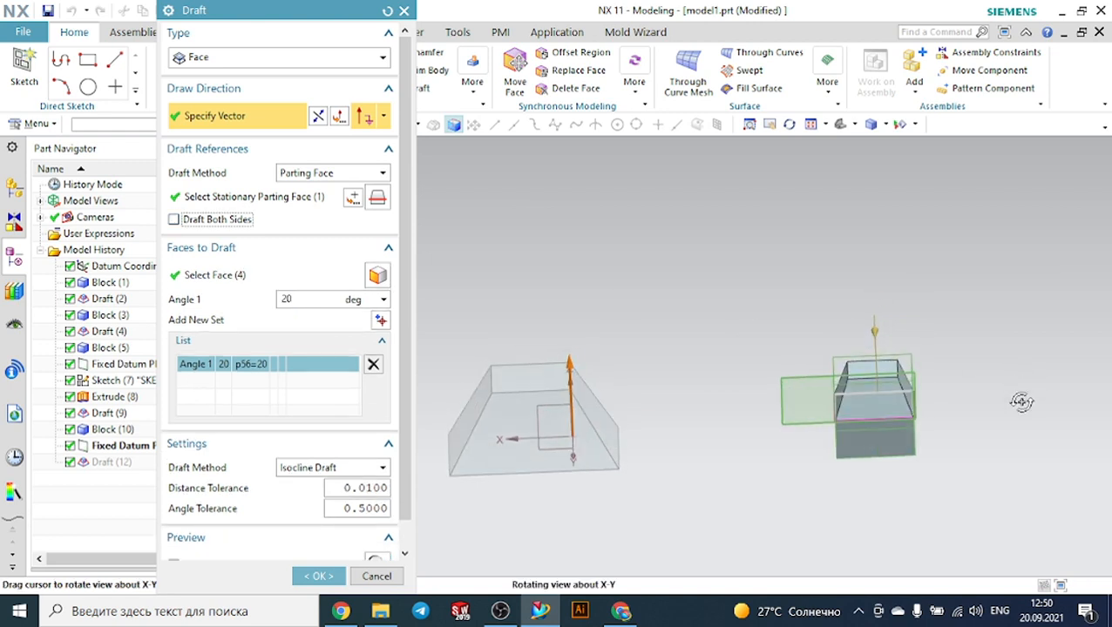
{"action": "scroll", "coordinate": [899, 466], "scroll_direction": "down", "scroll_amount": 5}
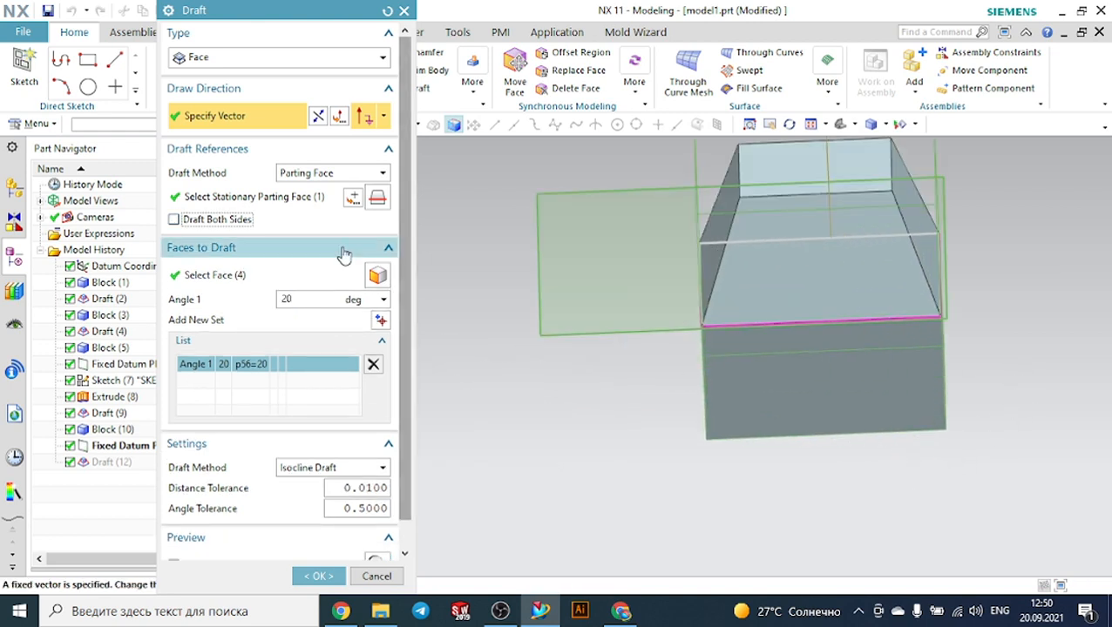
{"action": "left_click", "coordinate": [174, 221]}
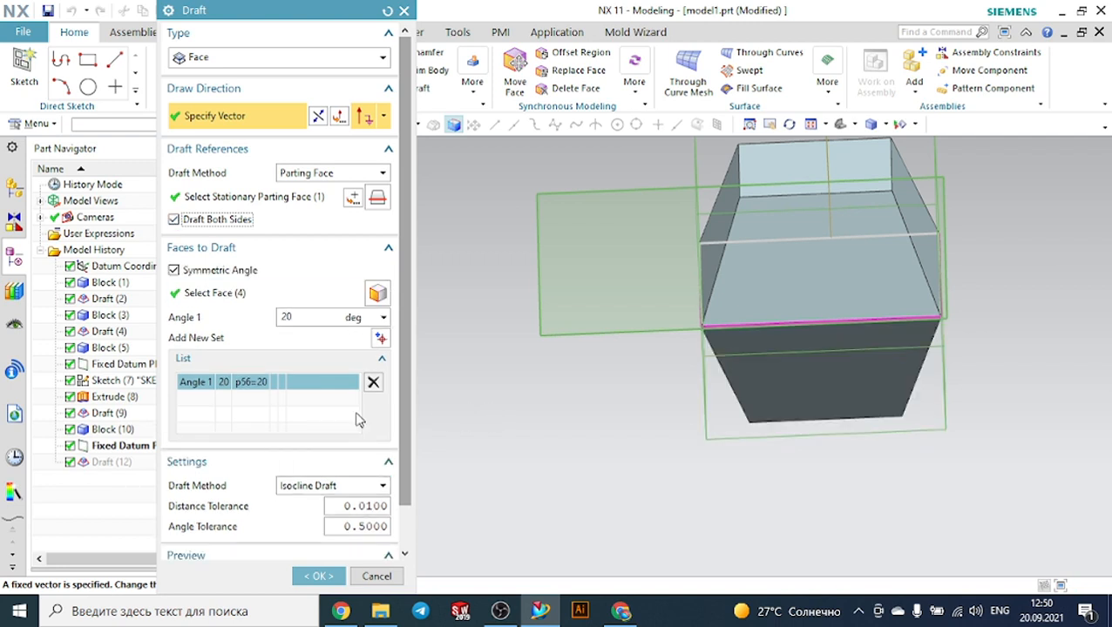
{"action": "left_click", "coordinate": [336, 177]}
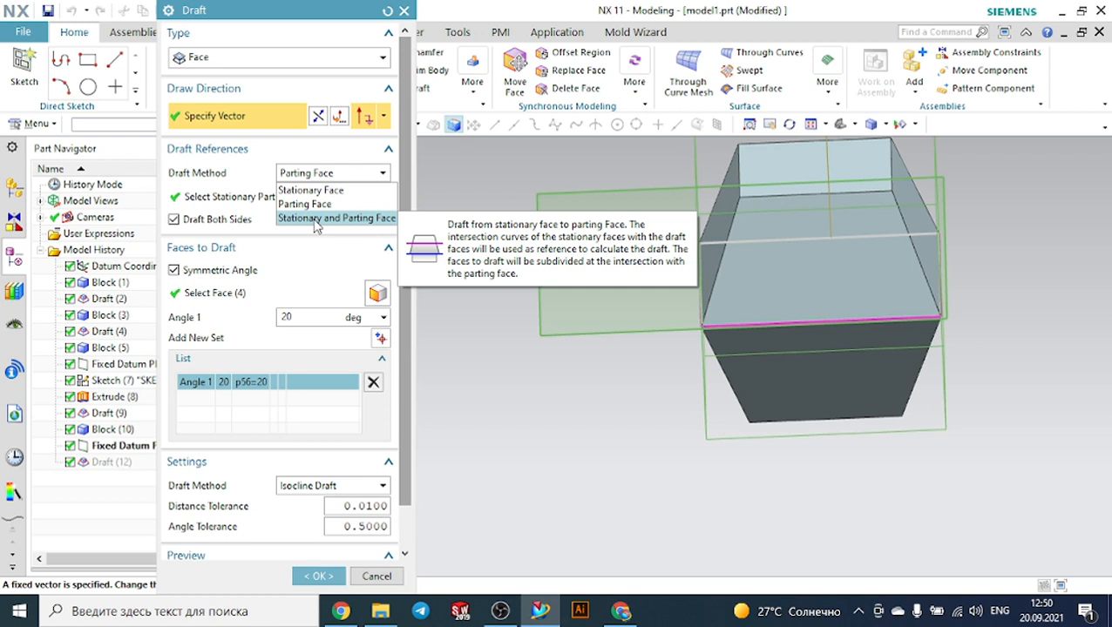
{"action": "left_click", "coordinate": [473, 178]}
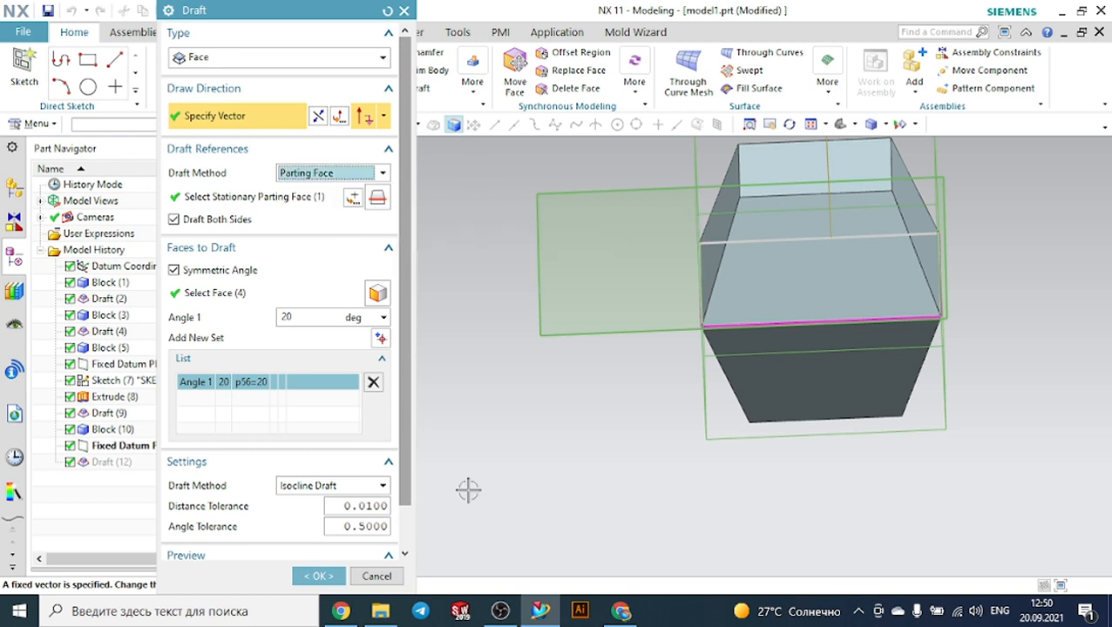
{"action": "left_click", "coordinate": [342, 573]}
Create a fifth block with 100 mm length, width and height in the free space between the first and fourth blocks.
{"action": "scroll", "coordinate": [690, 374], "scroll_direction": "down", "scroll_amount": 5}
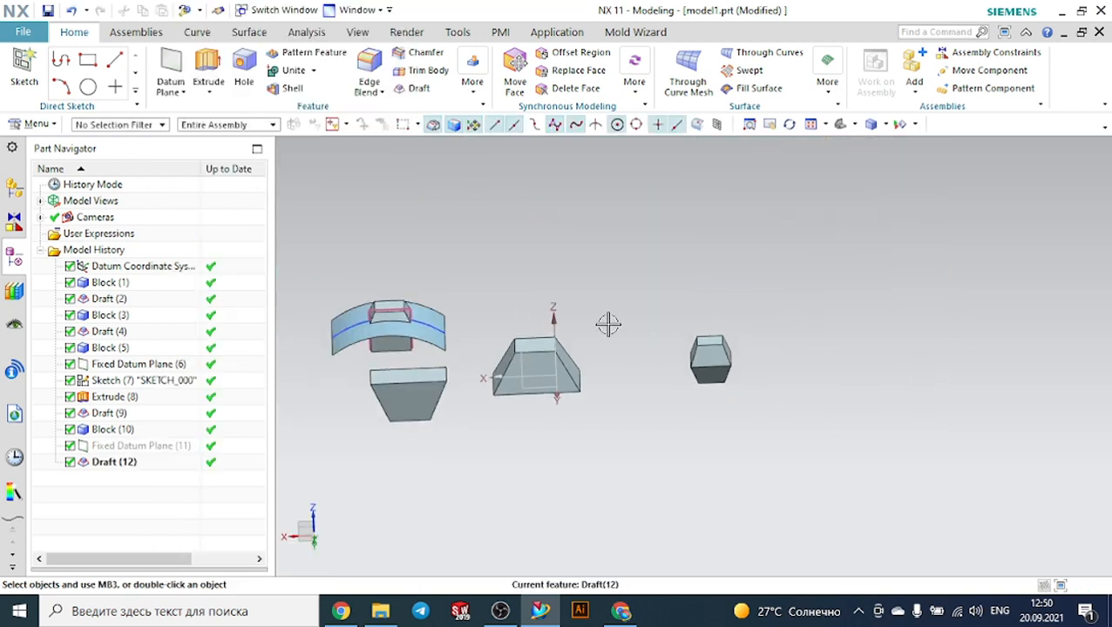
{"action": "left_click", "coordinate": [473, 87]}
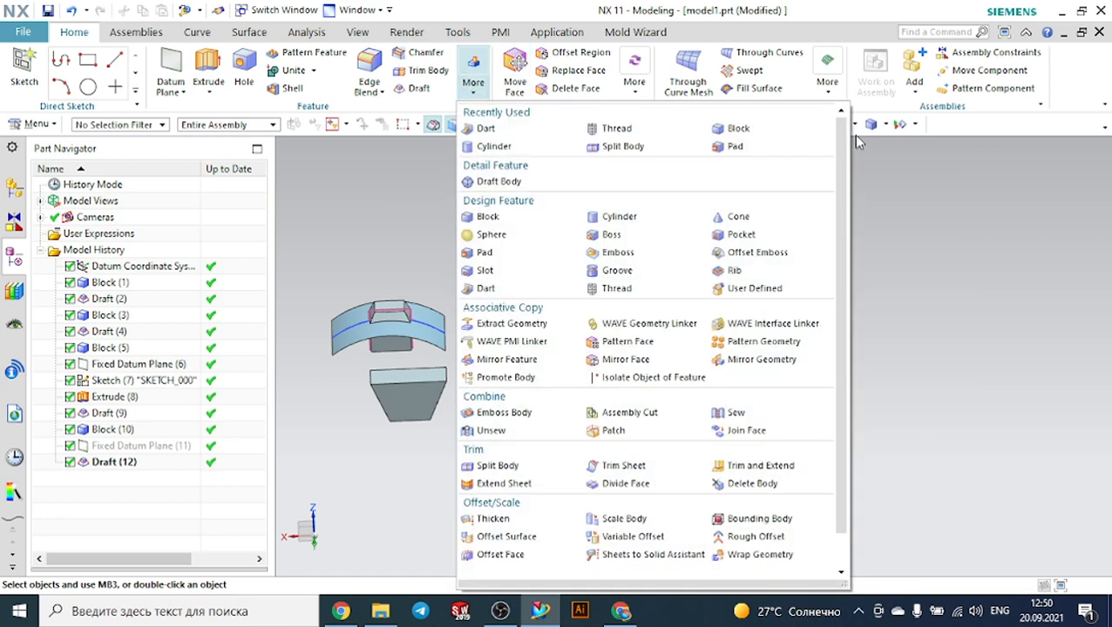
{"action": "left_click", "coordinate": [738, 129]}
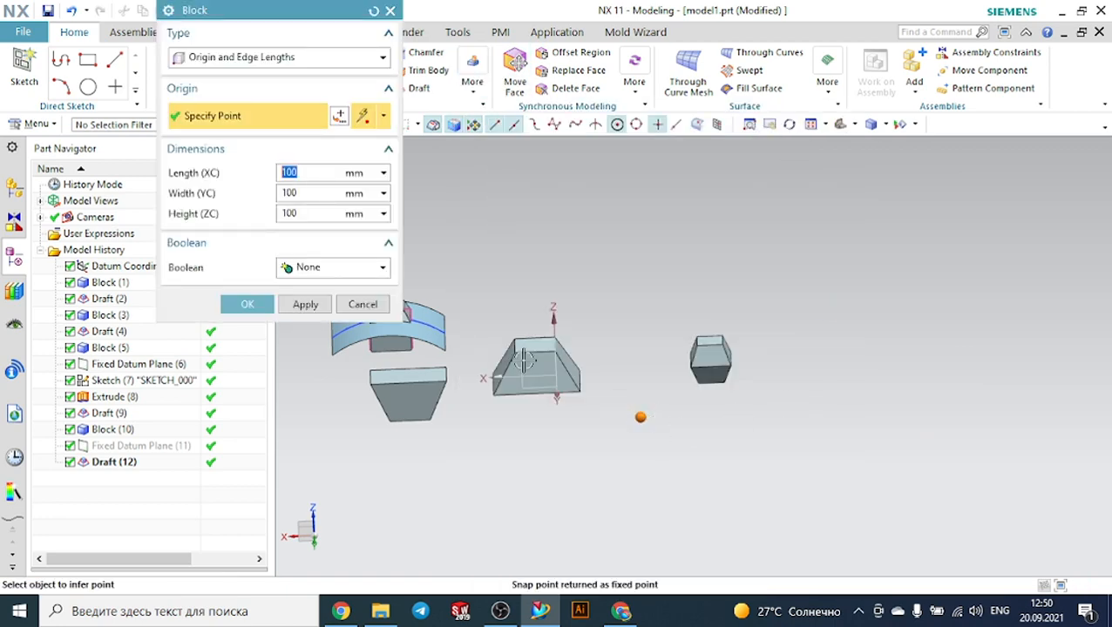
{"action": "left_click", "coordinate": [248, 304]}
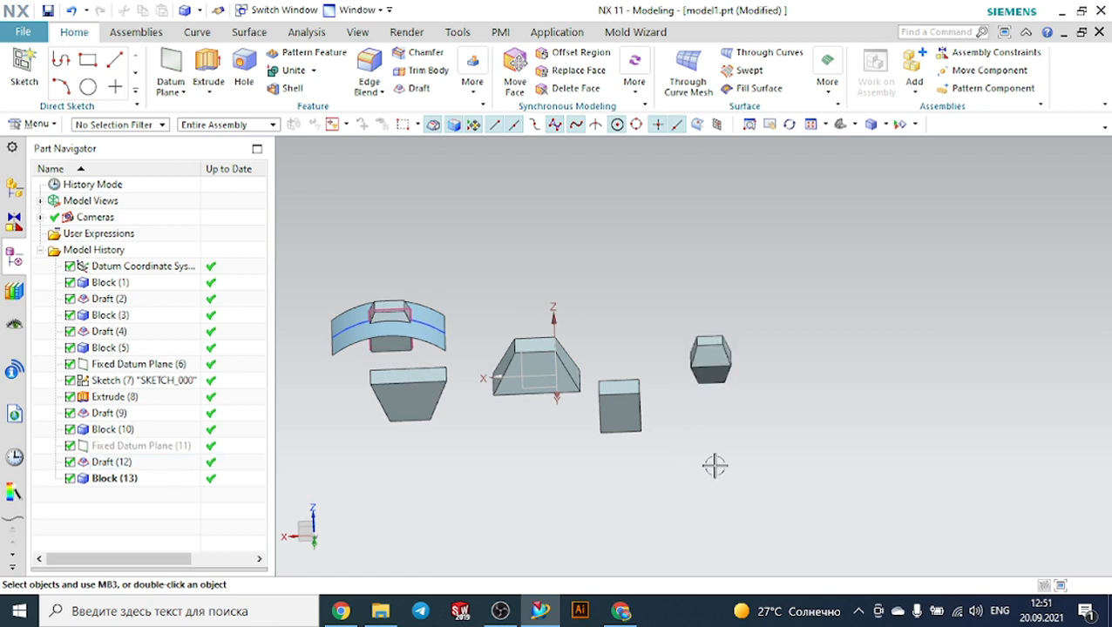
Create a datum plane at a distance of -50 mm from the fifth block's top face.
{"action": "scroll", "coordinate": [658, 466], "scroll_direction": "up", "scroll_amount": 2}
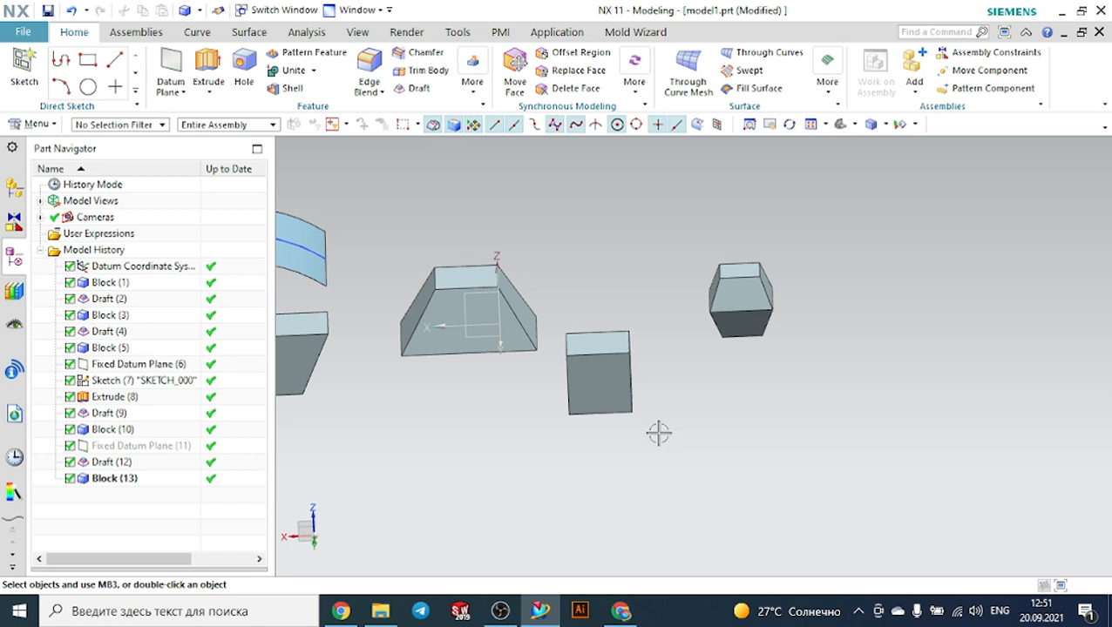
{"action": "left_click", "coordinate": [171, 87]}
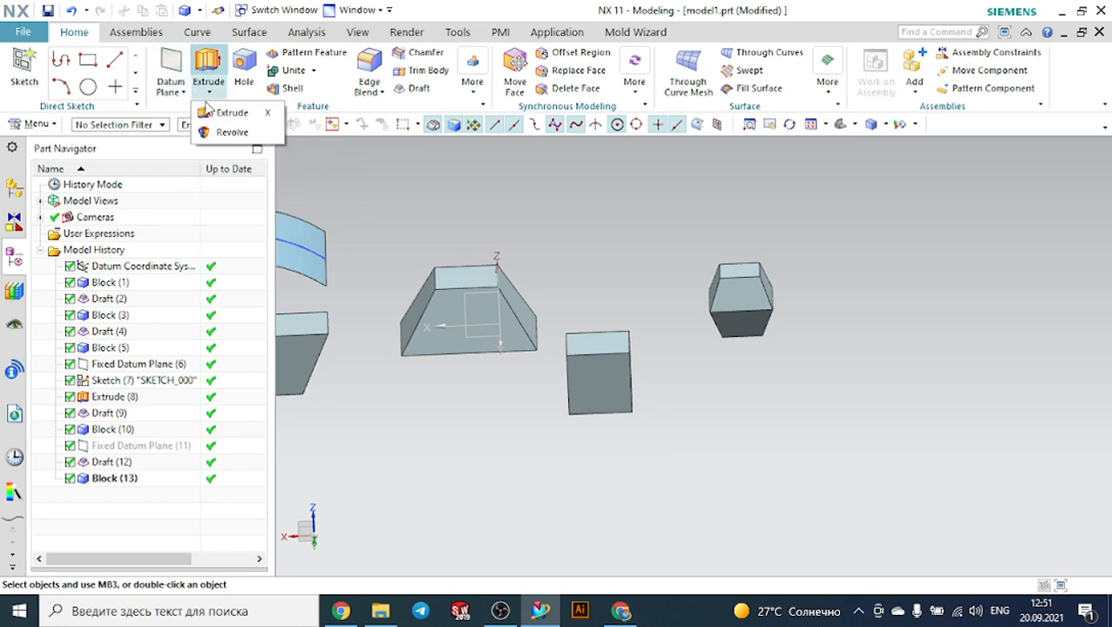
{"action": "mouse_move", "coordinate": [179, 87]}
{"action": "left_click", "coordinate": [179, 113]}
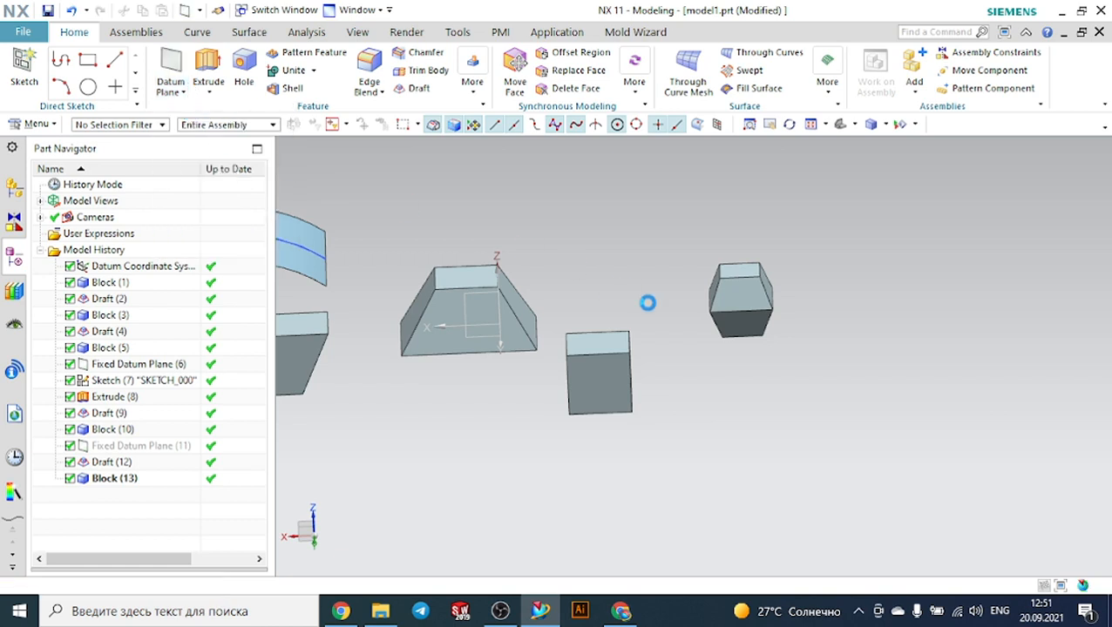
{"action": "scroll", "coordinate": [601, 349], "scroll_direction": "up", "scroll_amount": 2}
{"action": "left_click", "coordinate": [593, 336]}
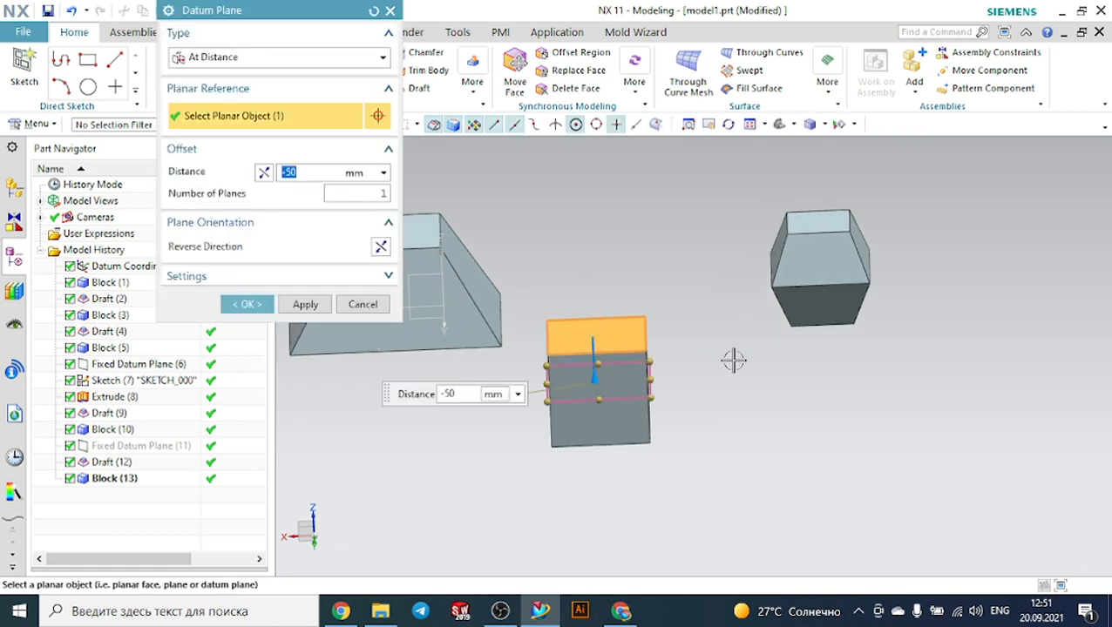
{"action": "mouse_move", "coordinate": [732, 360]}
{"action": "middle_mouse_down"}
{"action": "mouse_move", "coordinate": [735, 348]}
{"action": "mouse_move", "coordinate": [750, 367]}
{"action": "middle_mouse_up"}
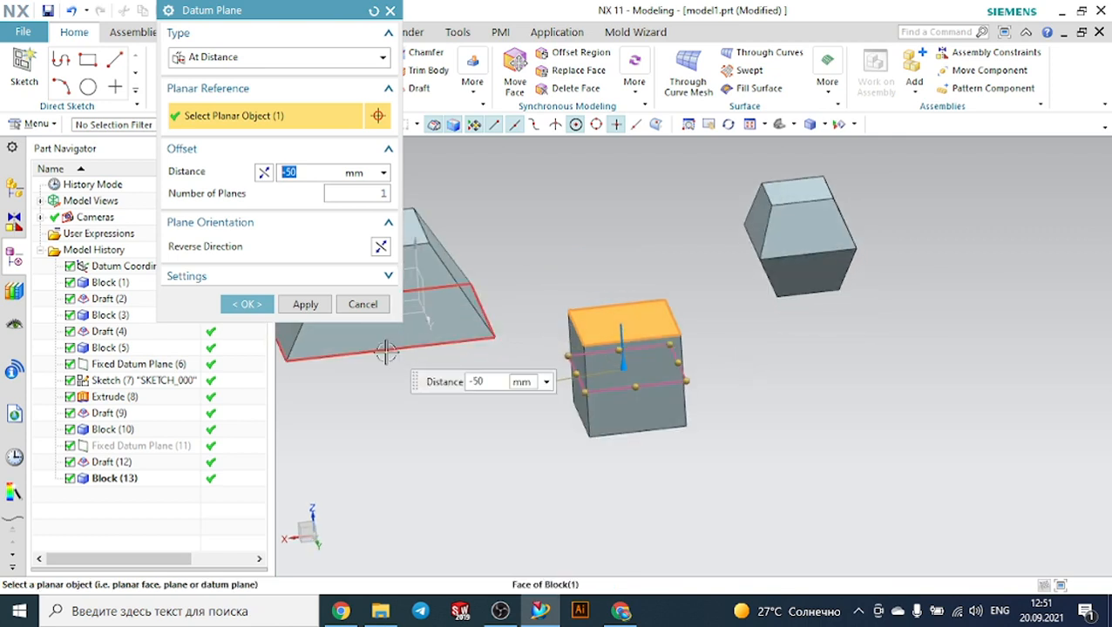
{"action": "left_click", "coordinate": [253, 307]}
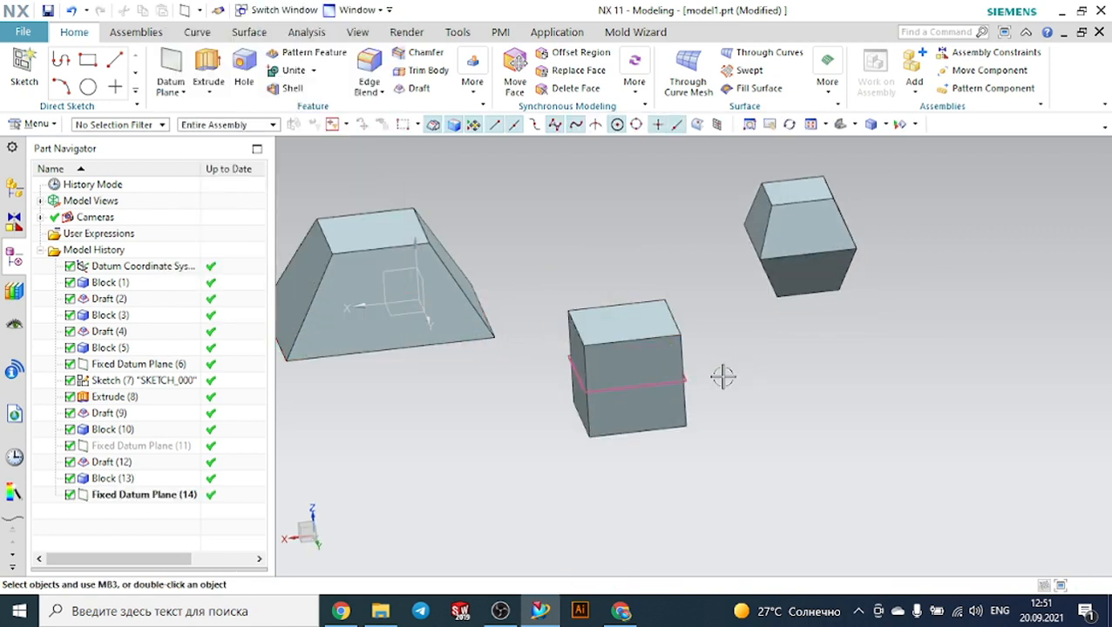
Enlarge the fifth block's datum plane to about 233 mm in length and height so it extends past the block.
{"action": "scroll", "coordinate": [716, 383], "scroll_direction": "up", "scroll_amount": 2}
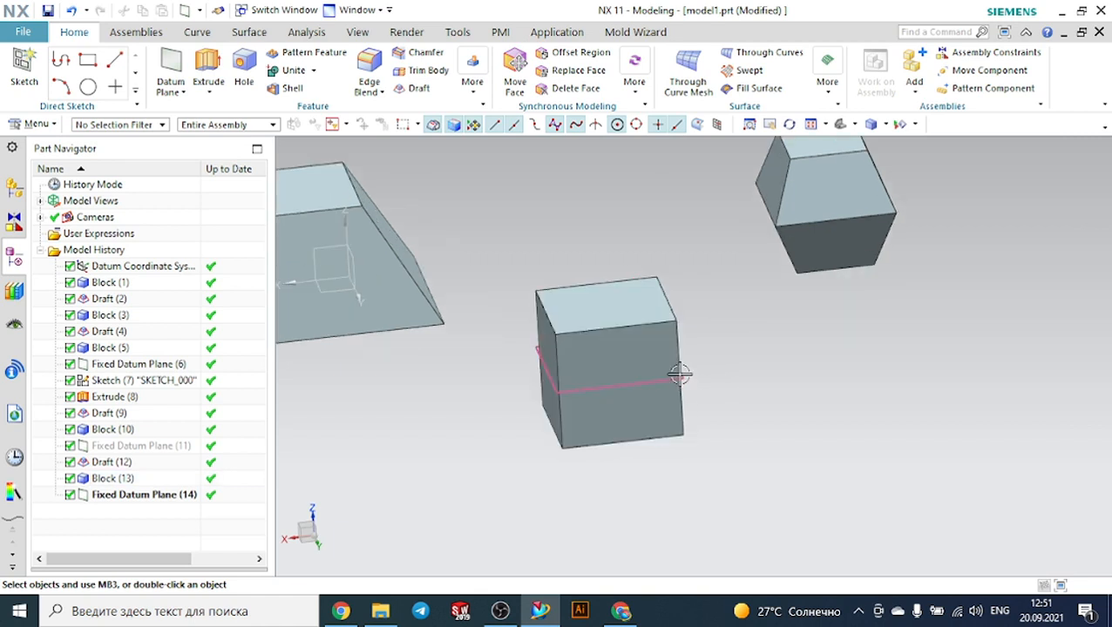
{"action": "left_click", "coordinate": [679, 375]}
{"action": "double_click", "coordinate": [681, 375]}
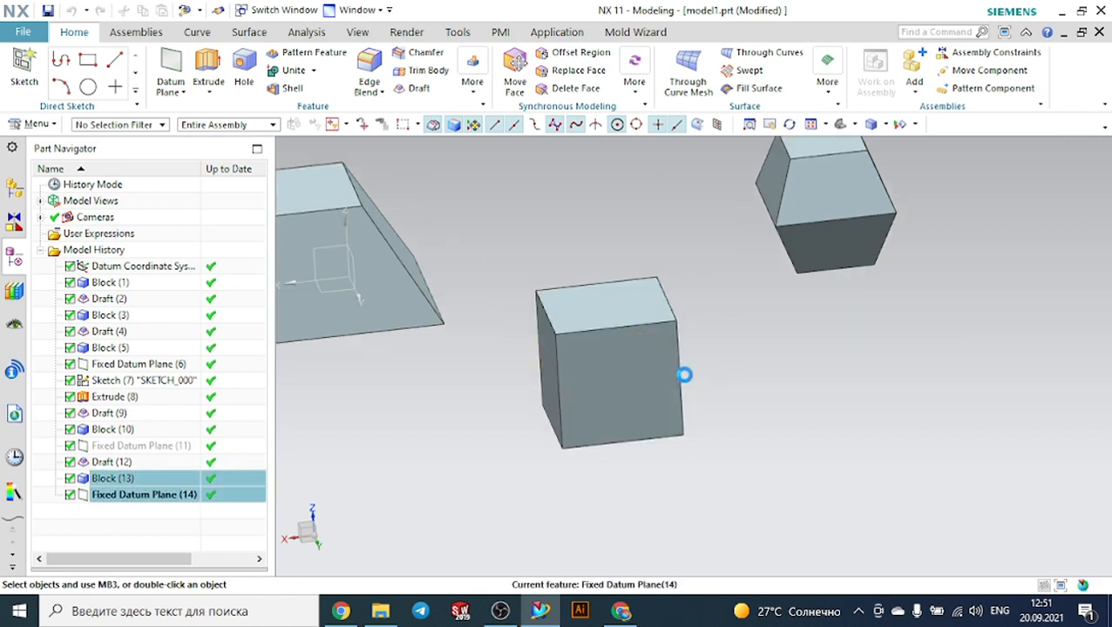
{"action": "left_click_drag", "start_coordinate": [686, 378], "coordinate": [790, 401]}
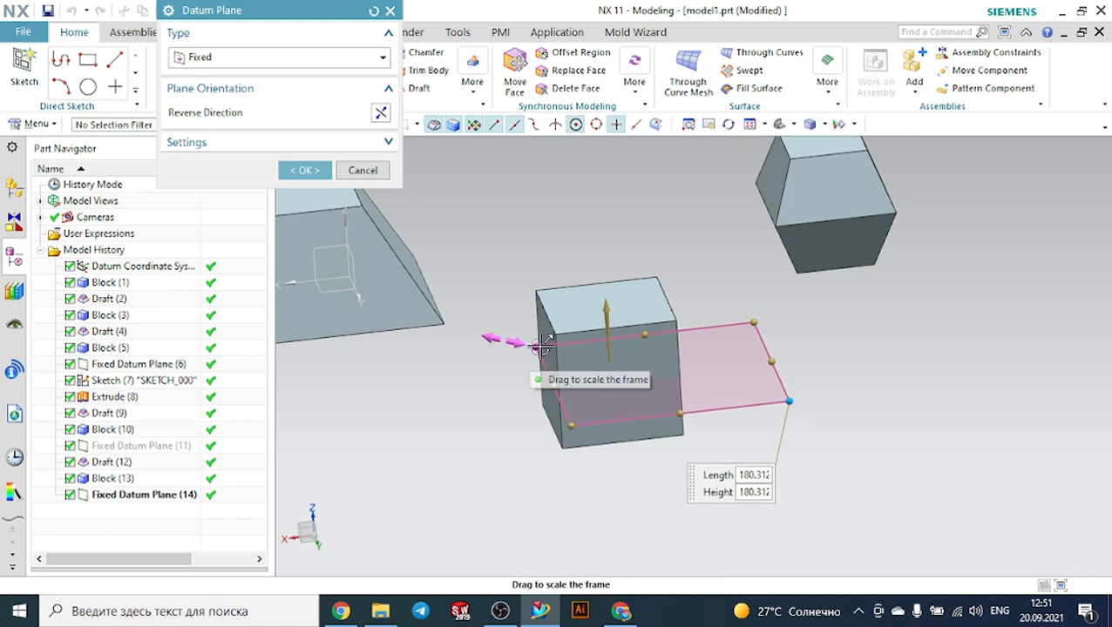
{"action": "left_click_drag", "start_coordinate": [529, 346], "coordinate": [458, 315]}
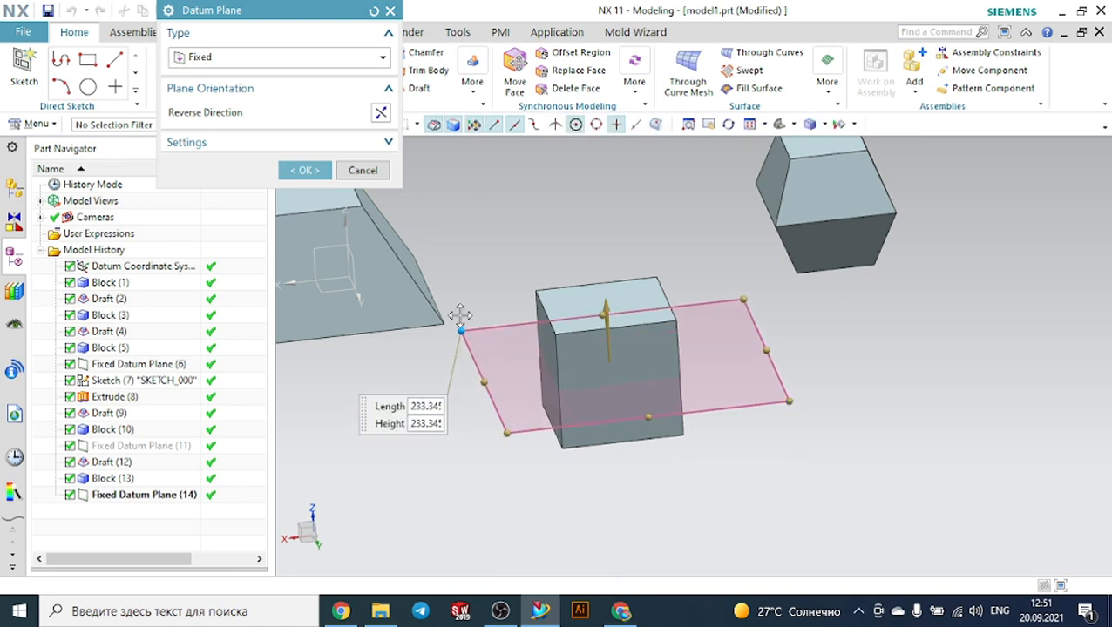
{"action": "left_click", "coordinate": [315, 171]}
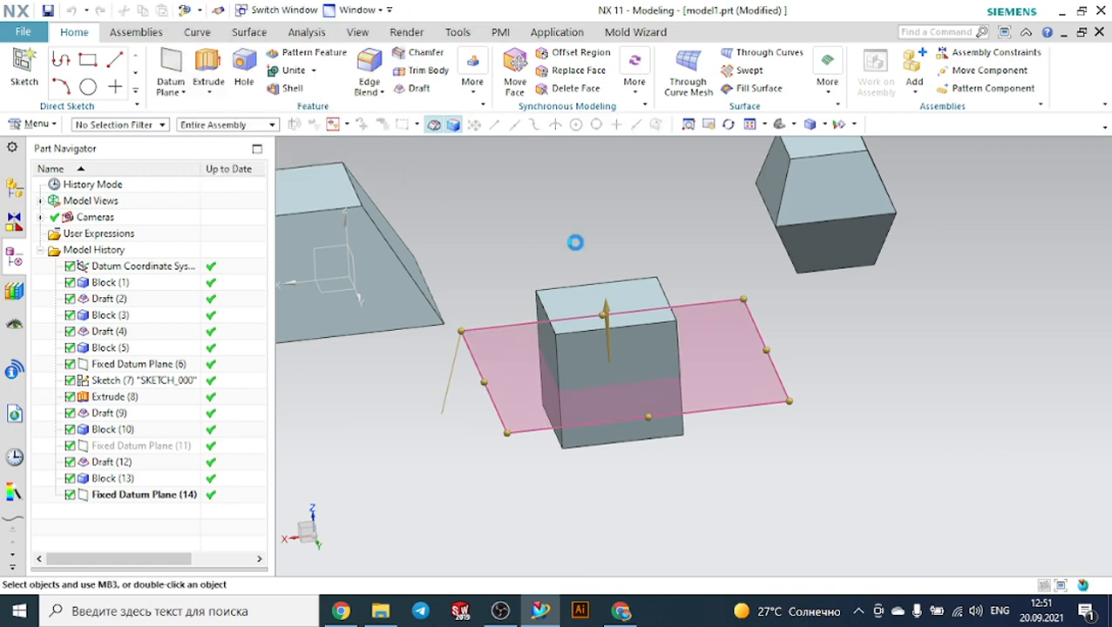
{"action": "middle_click_drag", "start_coordinate": [576, 241], "coordinate": [658, 260]}
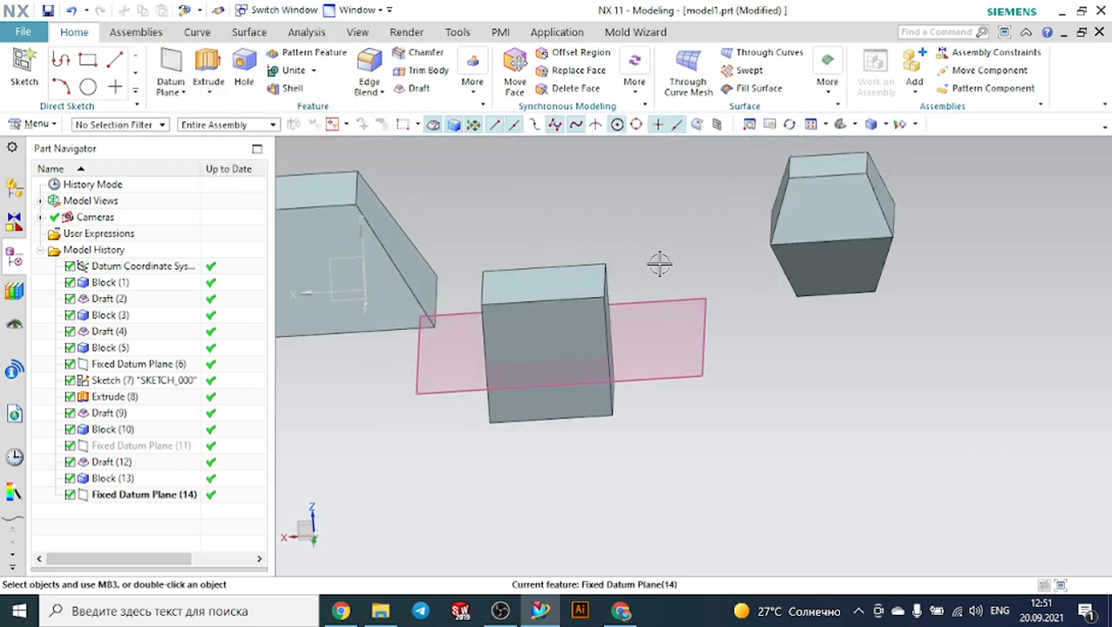
Start a Stationary and Parting Face draft along Z, with the fifth block's top face as stationary and its datum plane as parting face.
{"action": "left_click", "coordinate": [417, 88]}
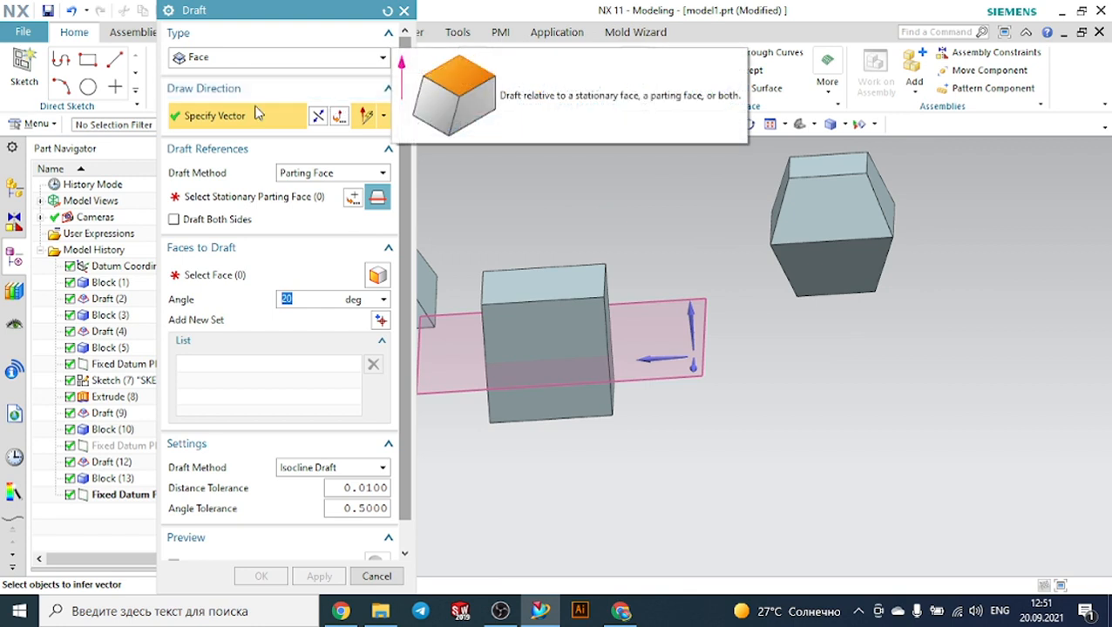
{"action": "left_click", "coordinate": [301, 173]}
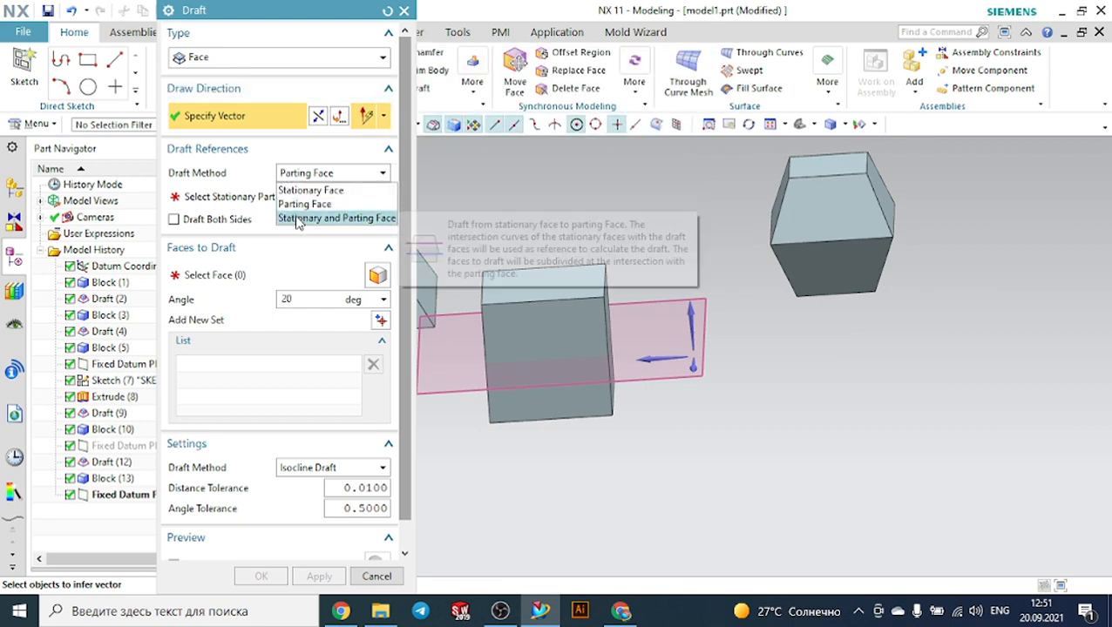
{"action": "left_click", "coordinate": [297, 220]}
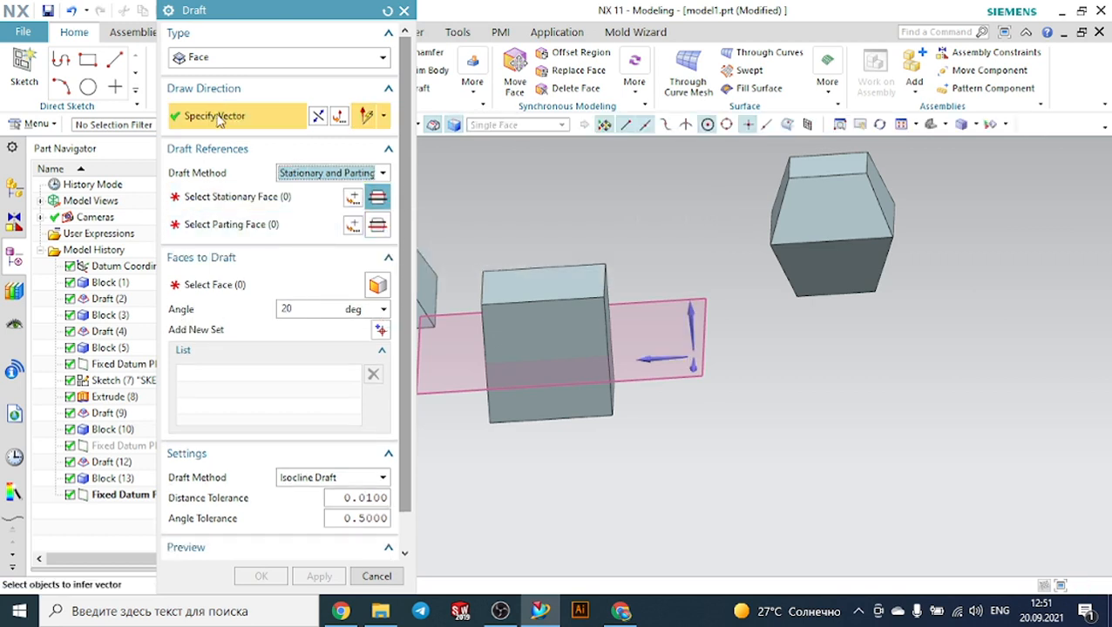
{"action": "left_click", "coordinate": [693, 312]}
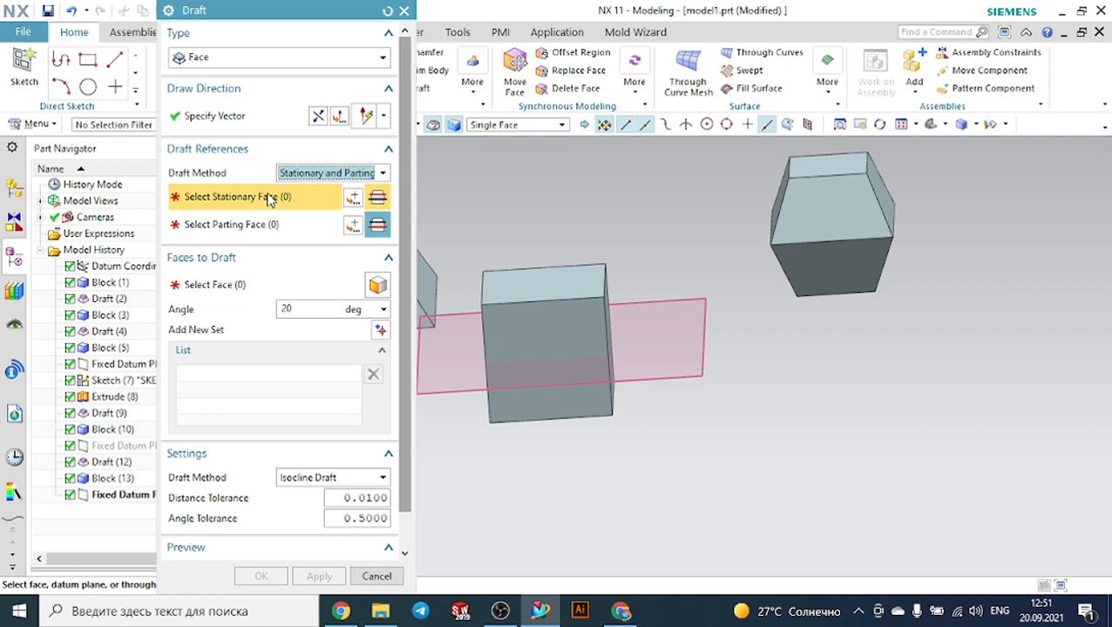
{"action": "left_click", "coordinate": [521, 277]}
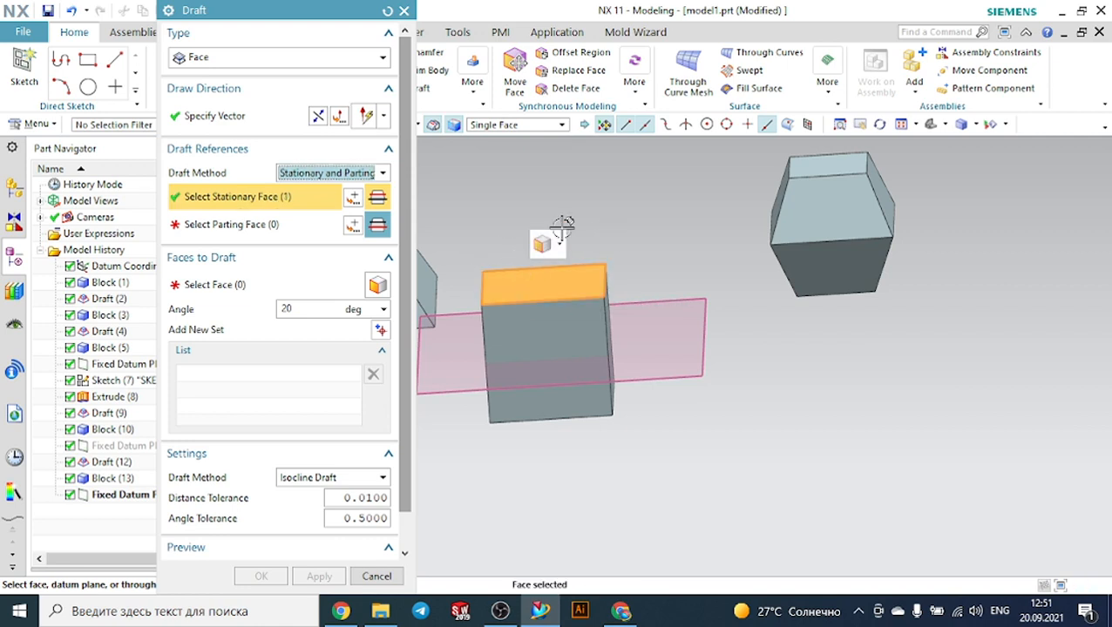
{"action": "left_click", "coordinate": [279, 228]}
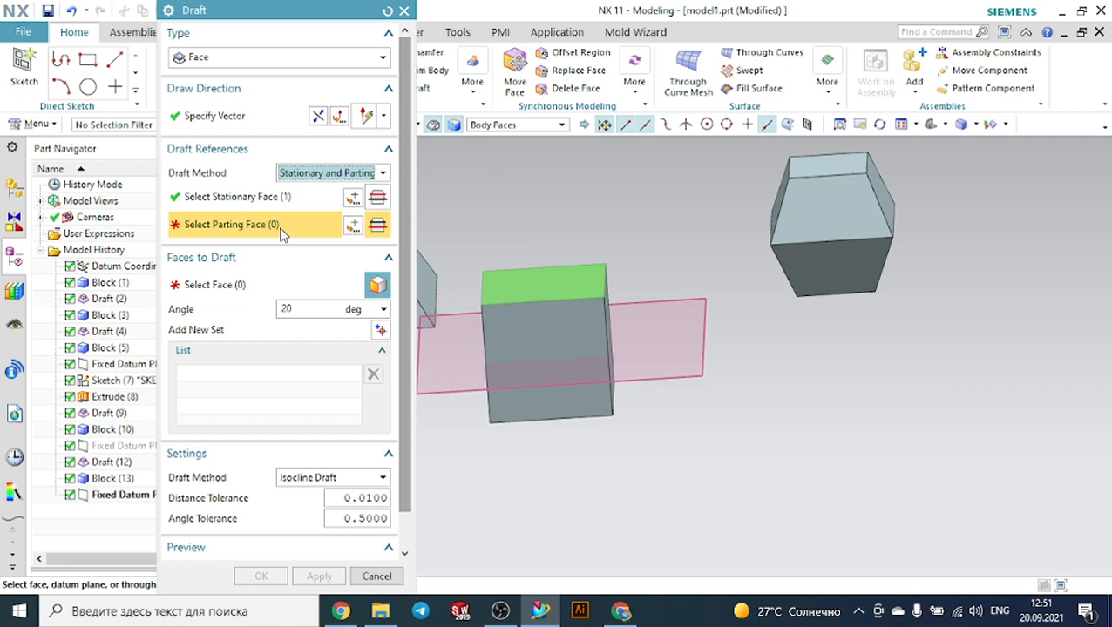
{"action": "left_click", "coordinate": [442, 384]}
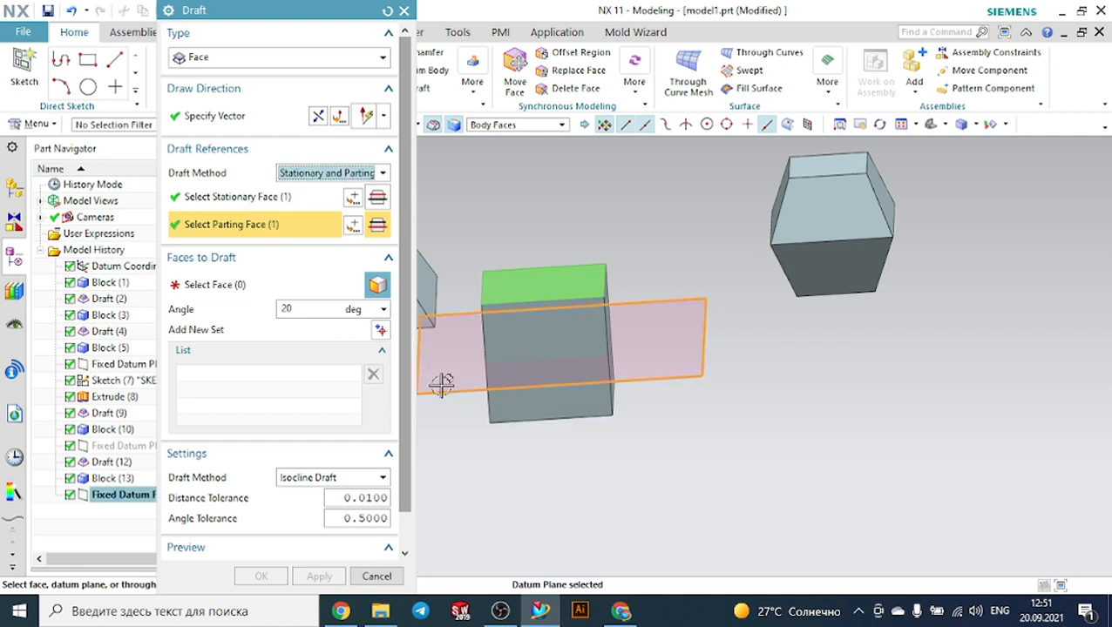
{"action": "scroll", "coordinate": [542, 385], "scroll_direction": "down", "scroll_amount": 5}
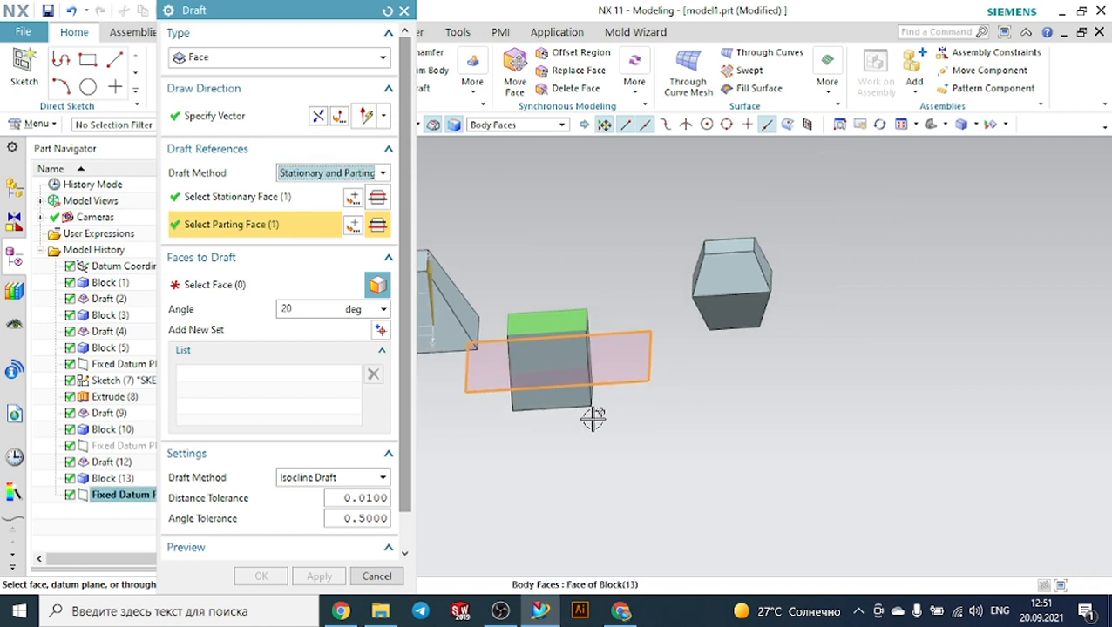
{"action": "scroll", "coordinate": [516, 414], "scroll_direction": "up", "scroll_amount": 4}
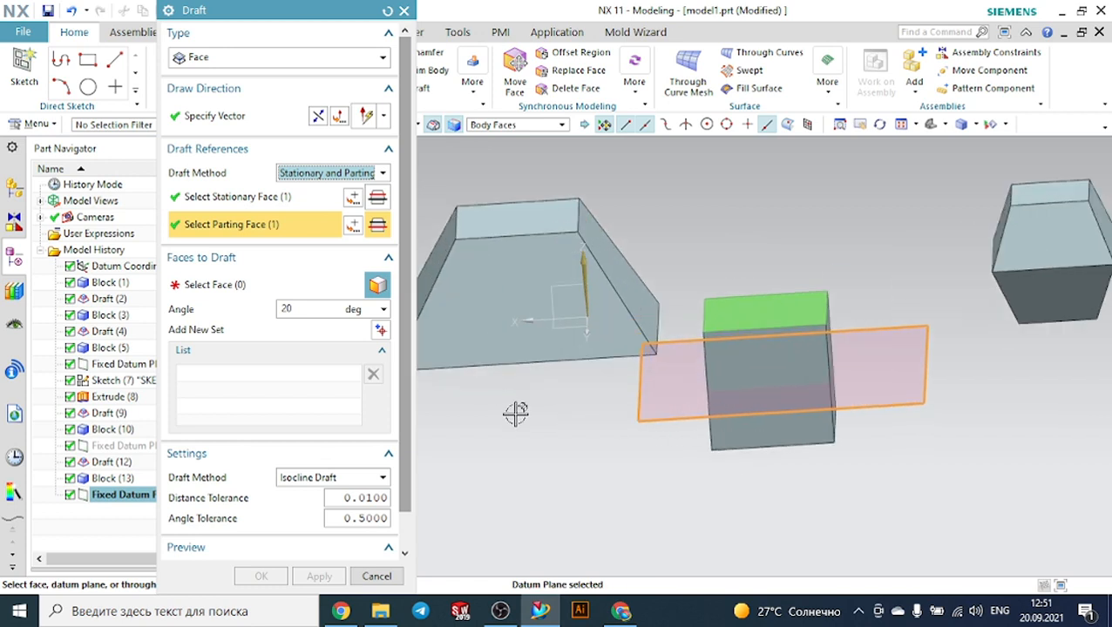
Add two adjacent side faces of the fifth block to the draft at a 20° angle.
{"action": "left_click", "coordinate": [236, 285]}
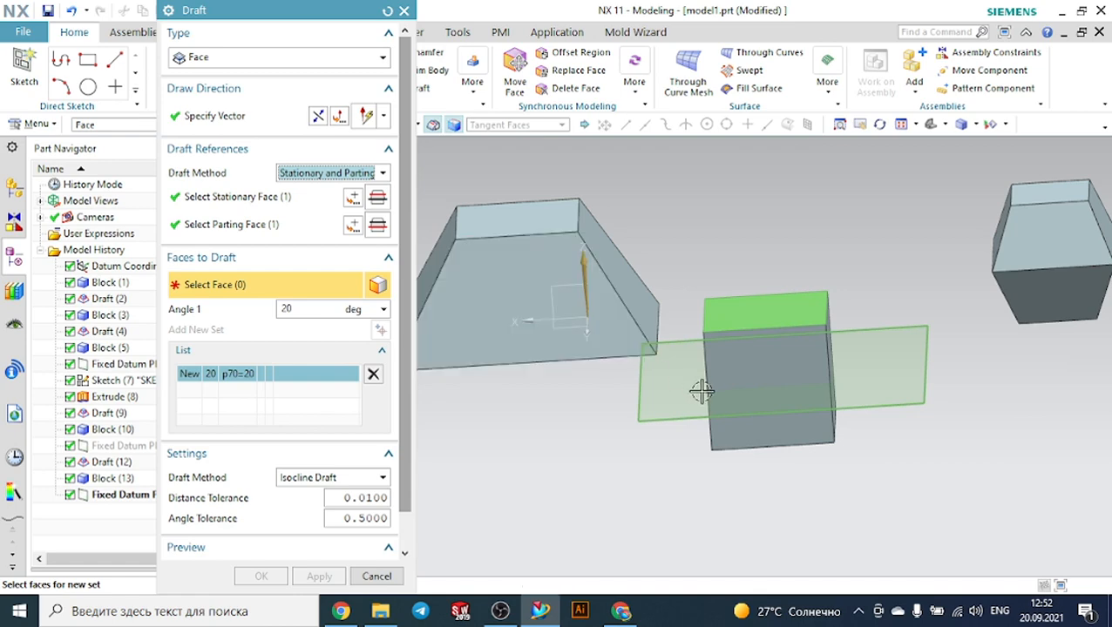
{"action": "middle_click_drag", "start_coordinate": [841, 494], "coordinate": [872, 494]}
{"action": "scroll", "coordinate": [869, 475], "scroll_direction": "down", "scroll_amount": 4}
{"action": "scroll", "coordinate": [1078, 479], "scroll_direction": "up", "scroll_amount": 5}
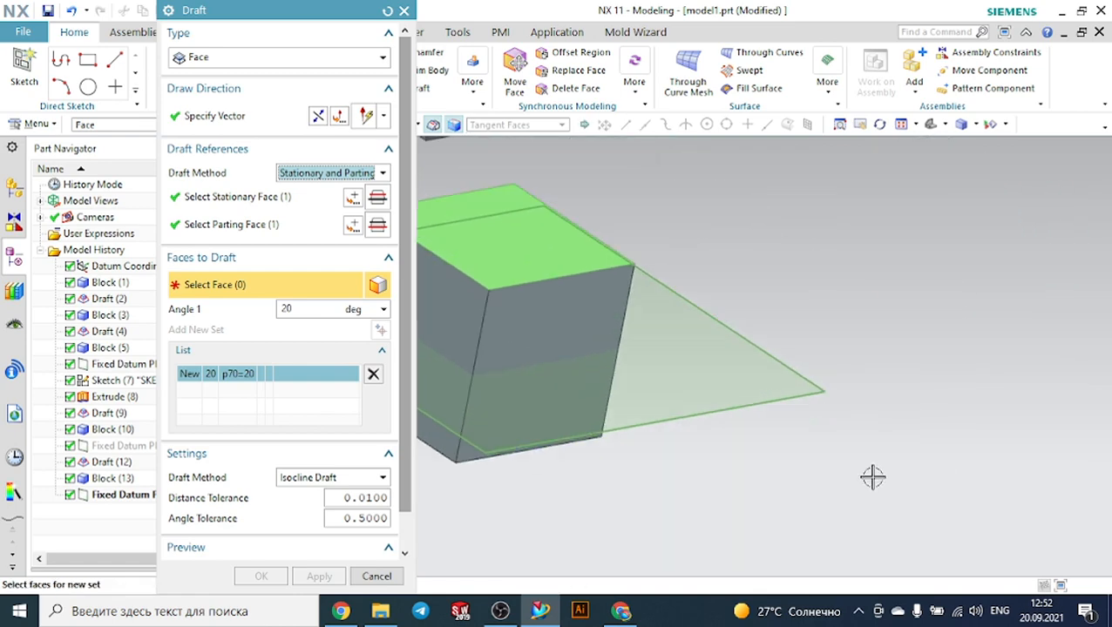
{"action": "left_click", "coordinate": [588, 316]}
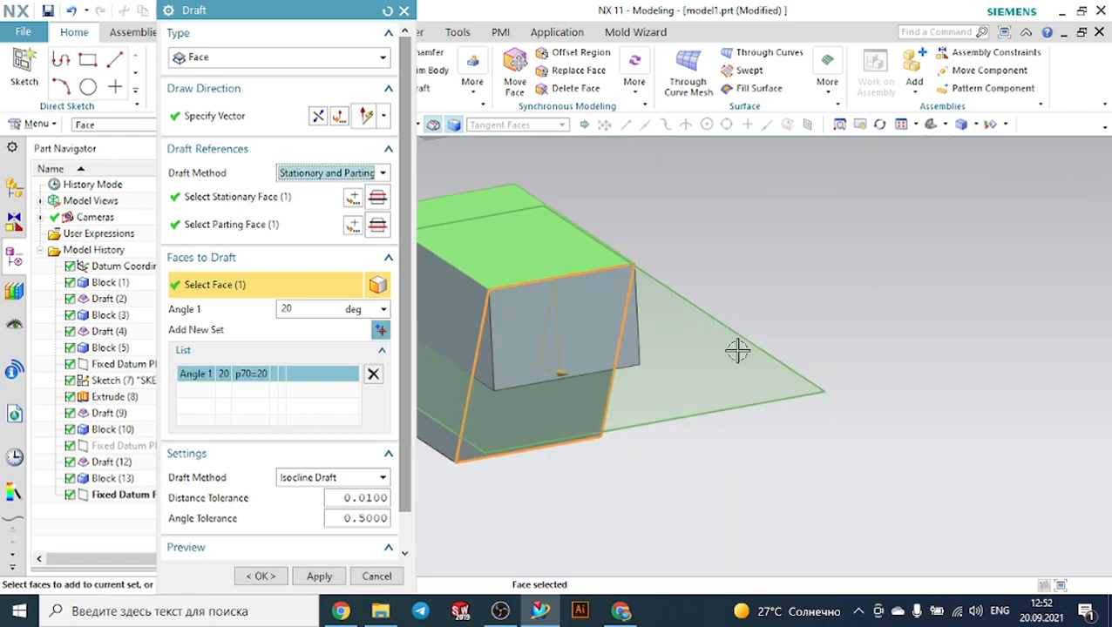
{"action": "middle_click_drag", "start_coordinate": [738, 350], "coordinate": [731, 359]}
{"action": "left_click", "coordinate": [488, 315]}
{"action": "scroll", "coordinate": [832, 409], "scroll_direction": "down", "scroll_amount": 2}
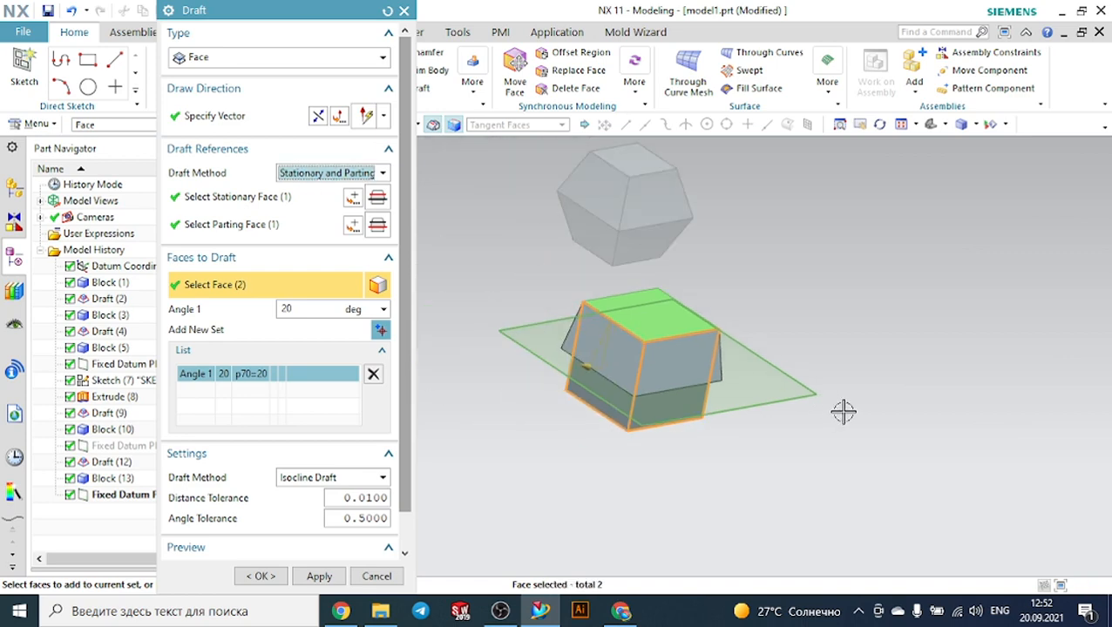
Add the fifth block's remaining two side faces to the 20° draft set and create the draft.
{"action": "middle_click_drag", "start_coordinate": [844, 412], "coordinate": [764, 397]}
{"action": "scroll", "coordinate": [824, 370], "scroll_direction": "down", "scroll_amount": 3}
{"action": "scroll", "coordinate": [532, 331], "scroll_direction": "up", "scroll_amount": 4}
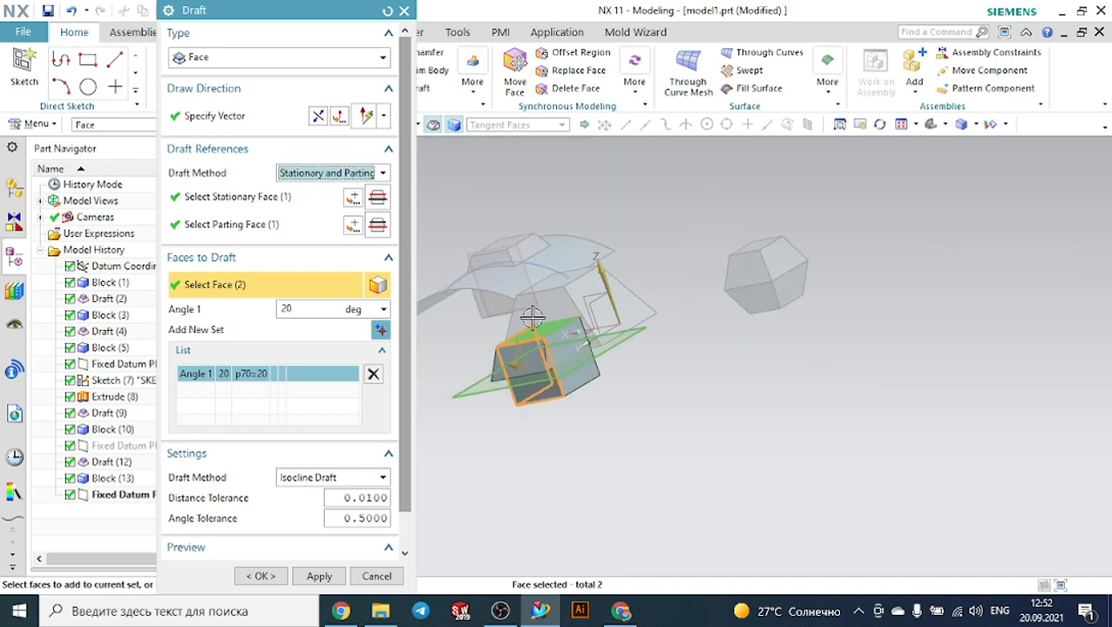
{"action": "left_click", "coordinate": [598, 375]}
{"action": "middle_click_drag", "start_coordinate": [727, 406], "coordinate": [693, 437]}
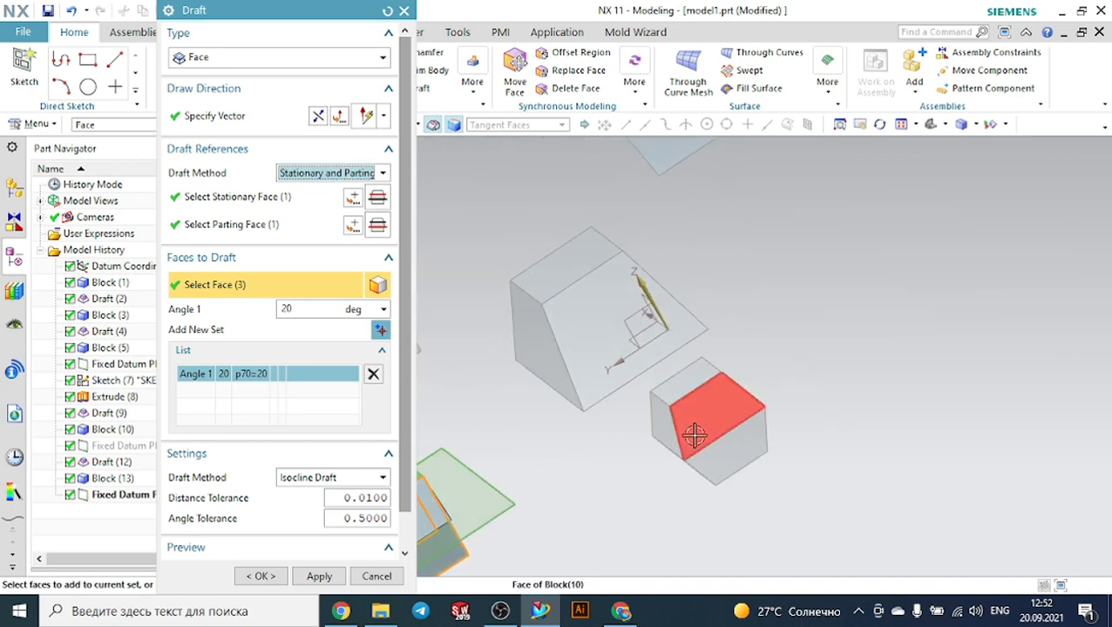
{"action": "scroll", "coordinate": [837, 367], "scroll_direction": "down", "scroll_amount": 4}
{"action": "middle_click_drag", "start_coordinate": [813, 421], "coordinate": [750, 427]}
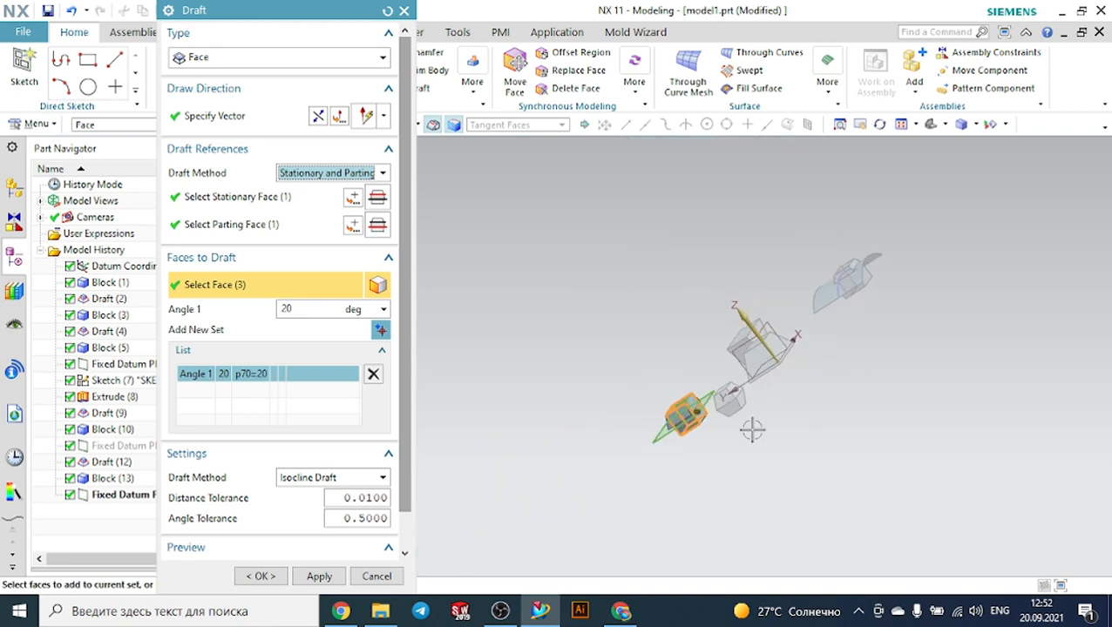
{"action": "scroll", "coordinate": [717, 422], "scroll_direction": "up", "scroll_amount": 5}
{"action": "left_click", "coordinate": [575, 325]}
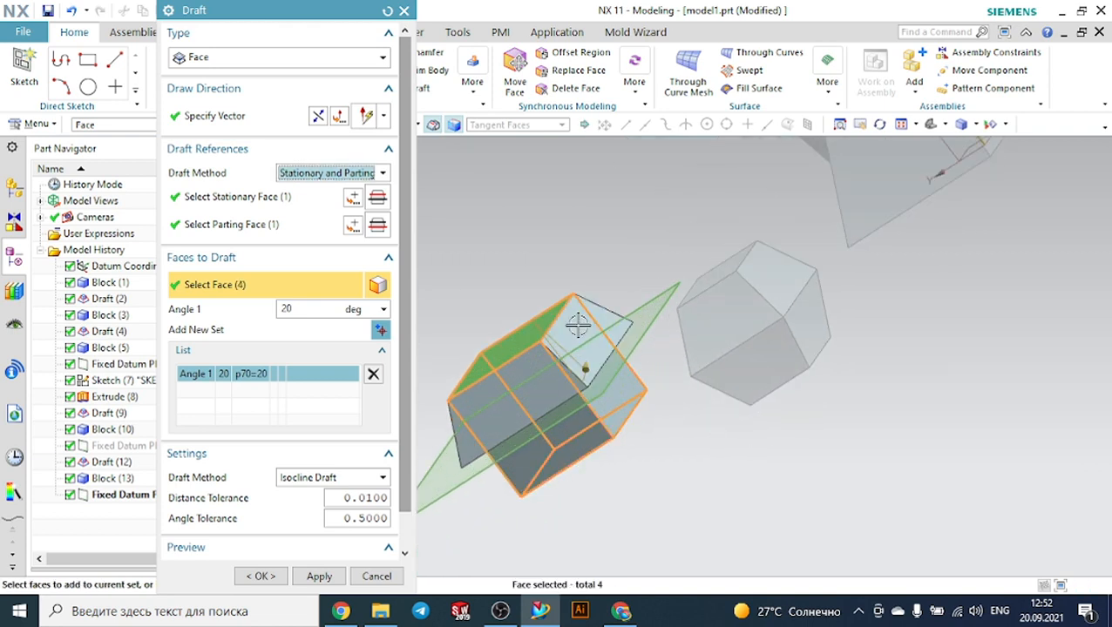
{"action": "left_click", "coordinate": [260, 576]}
Hide the fifth block's datum plane.
{"action": "middle_click_drag", "start_coordinate": [356, 387], "coordinate": [403, 369]}
{"action": "scroll", "coordinate": [436, 366], "scroll_direction": "down", "scroll_amount": 4}
{"action": "middle_click_drag", "start_coordinate": [506, 442], "coordinate": [550, 419]}
{"action": "left_click", "coordinate": [468, 377]}
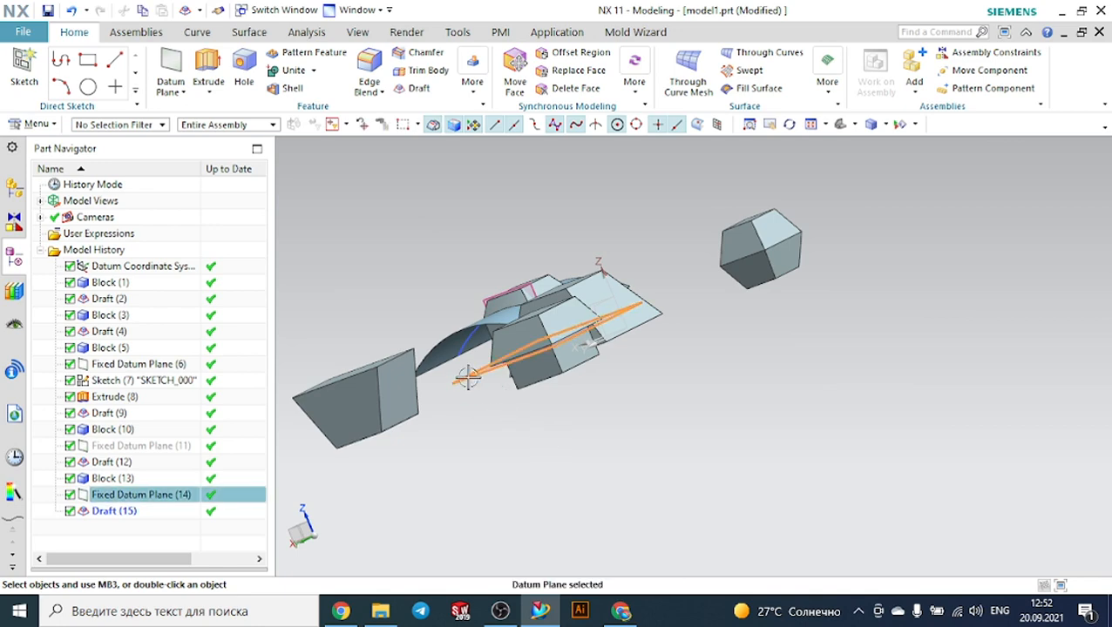
{"action": "left_click", "coordinate": [574, 352]}
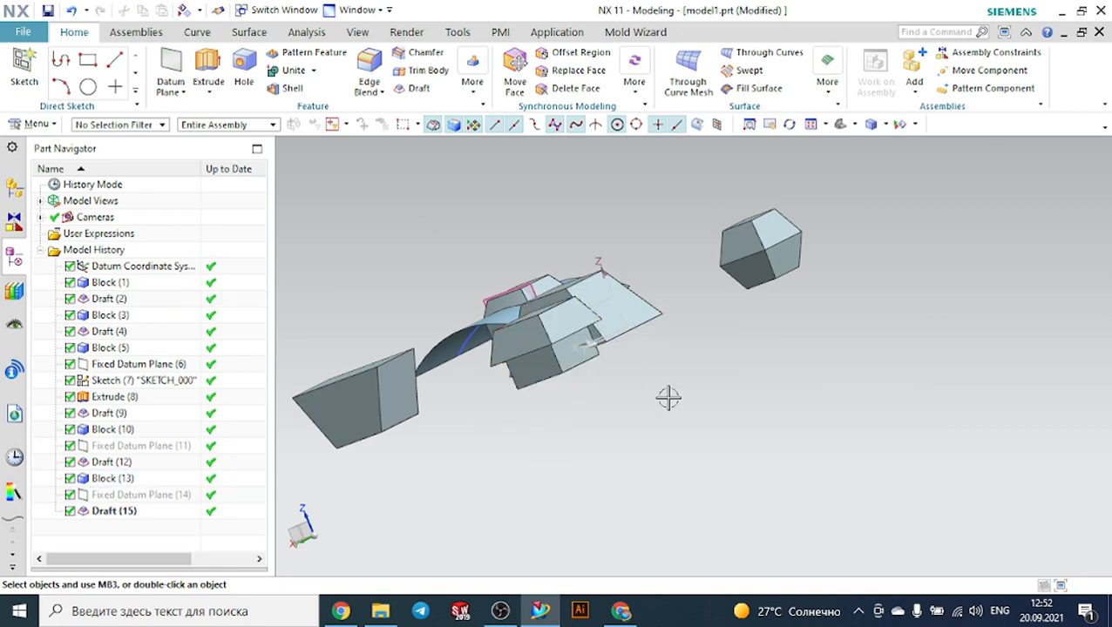
Examine the fifth block's finished draft up close and compare it with the other drafted blocks in an isometric view.
{"action": "scroll", "coordinate": [677, 409], "scroll_direction": "up", "scroll_amount": 3}
{"action": "scroll", "coordinate": [662, 471], "scroll_direction": "down", "scroll_amount": 3}
{"action": "scroll", "coordinate": [640, 541], "scroll_direction": "up", "scroll_amount": 3}
{"action": "scroll", "coordinate": [657, 458], "scroll_direction": "up", "scroll_amount": 3}
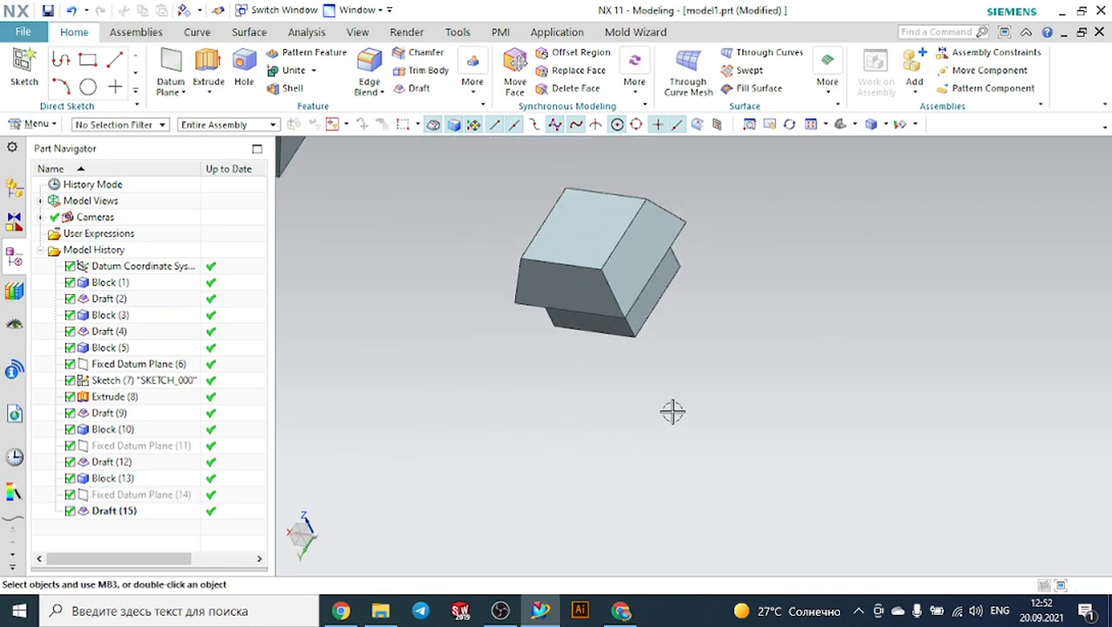
{"action": "left_click", "coordinate": [841, 124]}
{"action": "scroll", "coordinate": [832, 374], "scroll_direction": "up", "scroll_amount": 2}
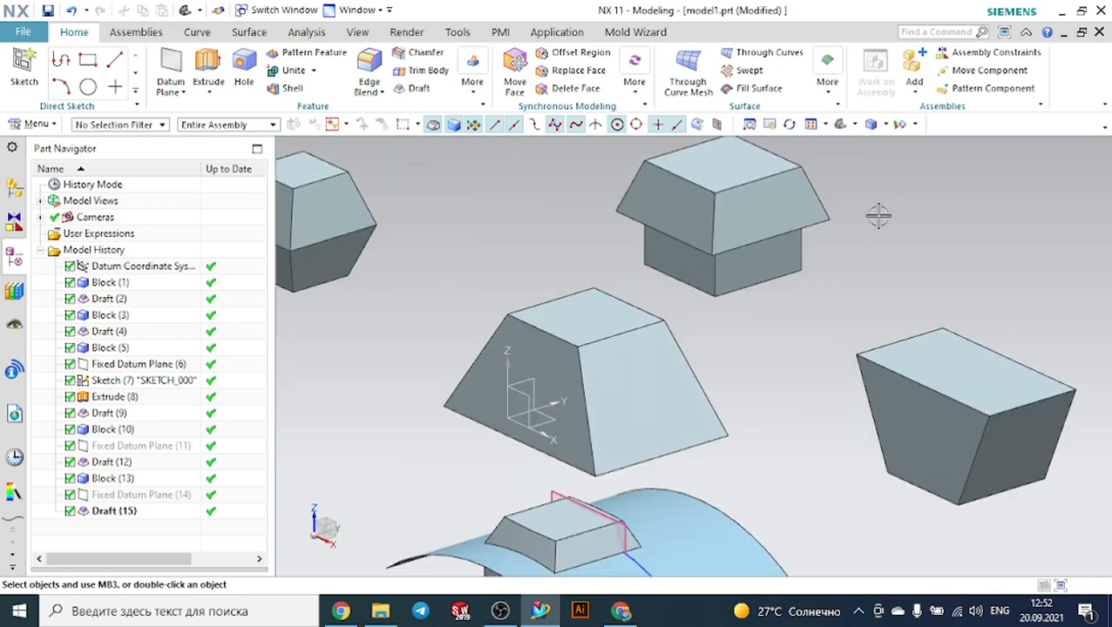
{"action": "scroll", "coordinate": [765, 200], "scroll_direction": "down", "scroll_amount": 2}
{"action": "scroll", "coordinate": [762, 264], "scroll_direction": "up", "scroll_amount": 3}
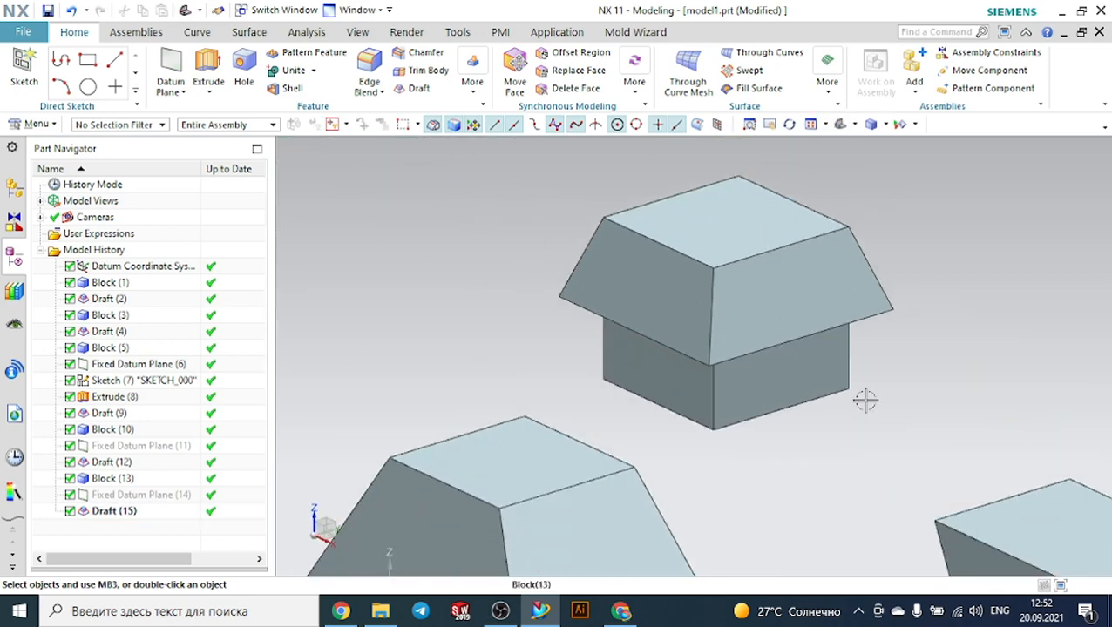
{"action": "middle_click_drag", "start_coordinate": [907, 418], "coordinate": [907, 393]}
{"action": "scroll", "coordinate": [908, 392], "scroll_direction": "down", "scroll_amount": 3}
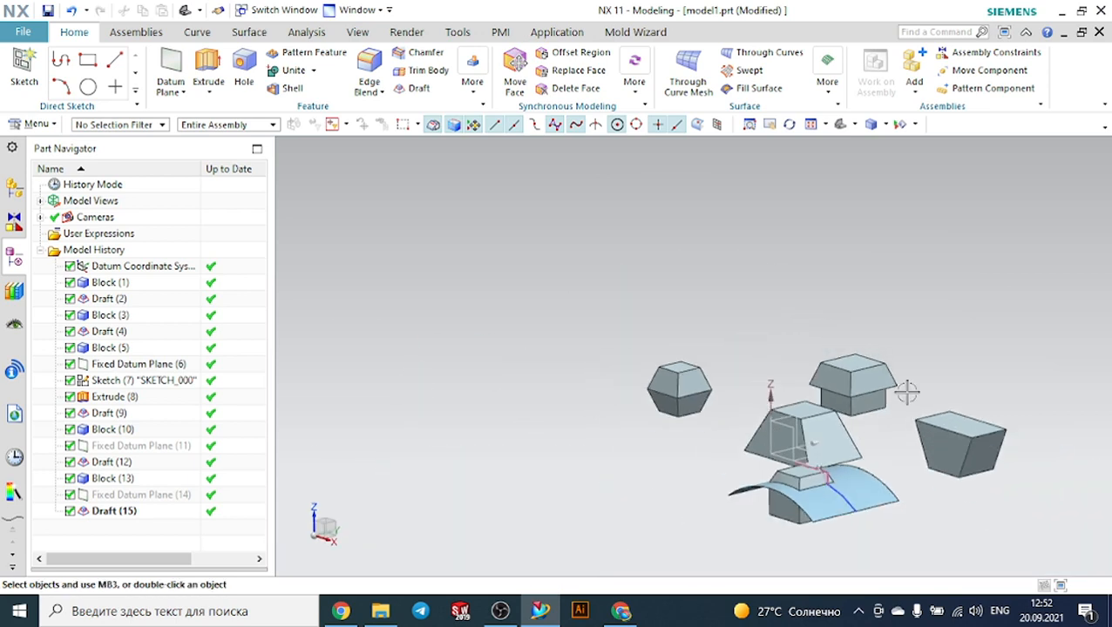
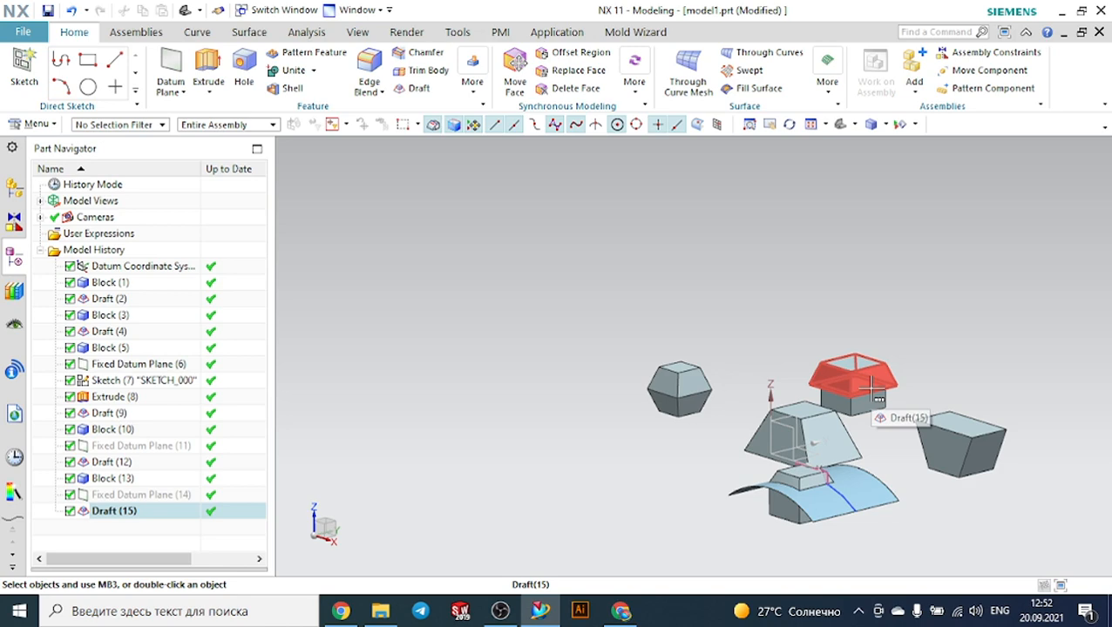
Create a sixth block with 100 mm length, width and height in the free space beside the fourth block.
{"action": "left_click", "coordinate": [476, 89]}
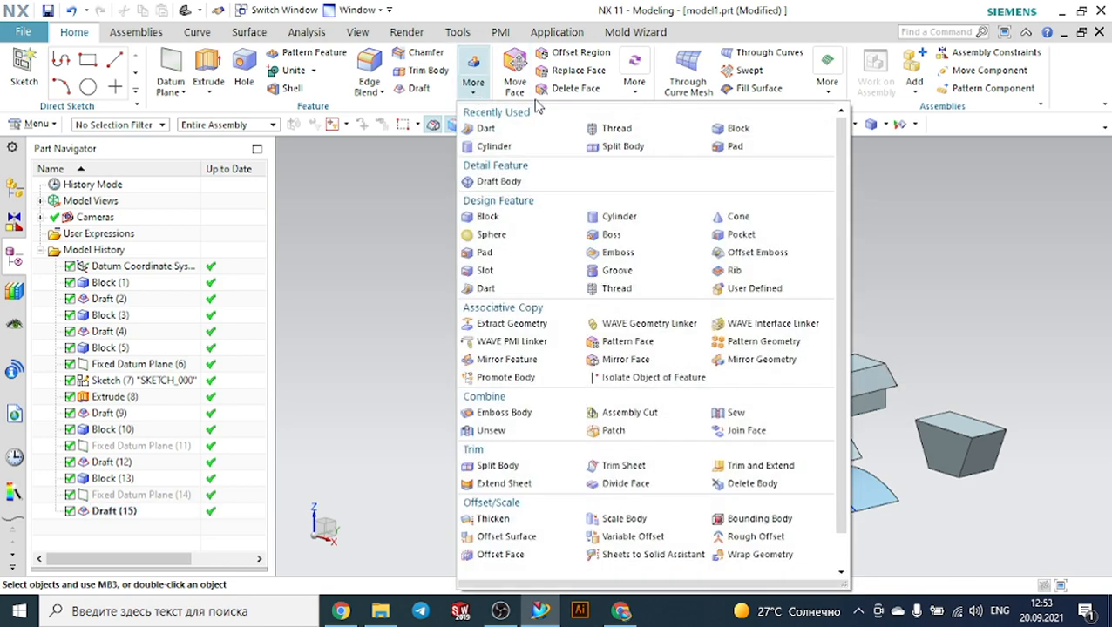
{"action": "left_click", "coordinate": [734, 128]}
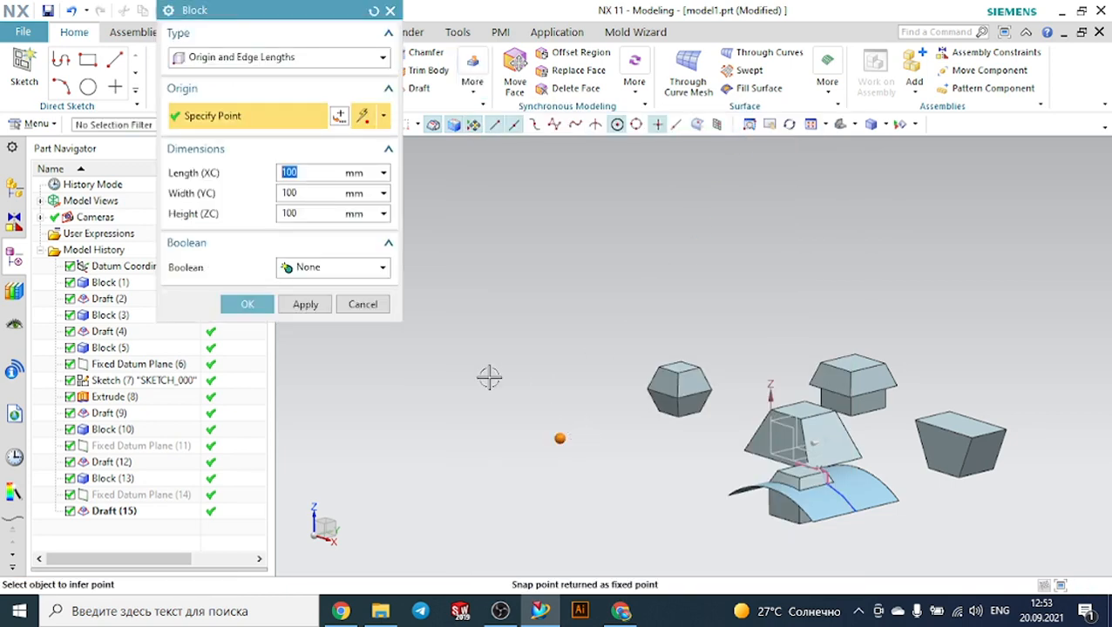
{"action": "left_click", "coordinate": [247, 304]}
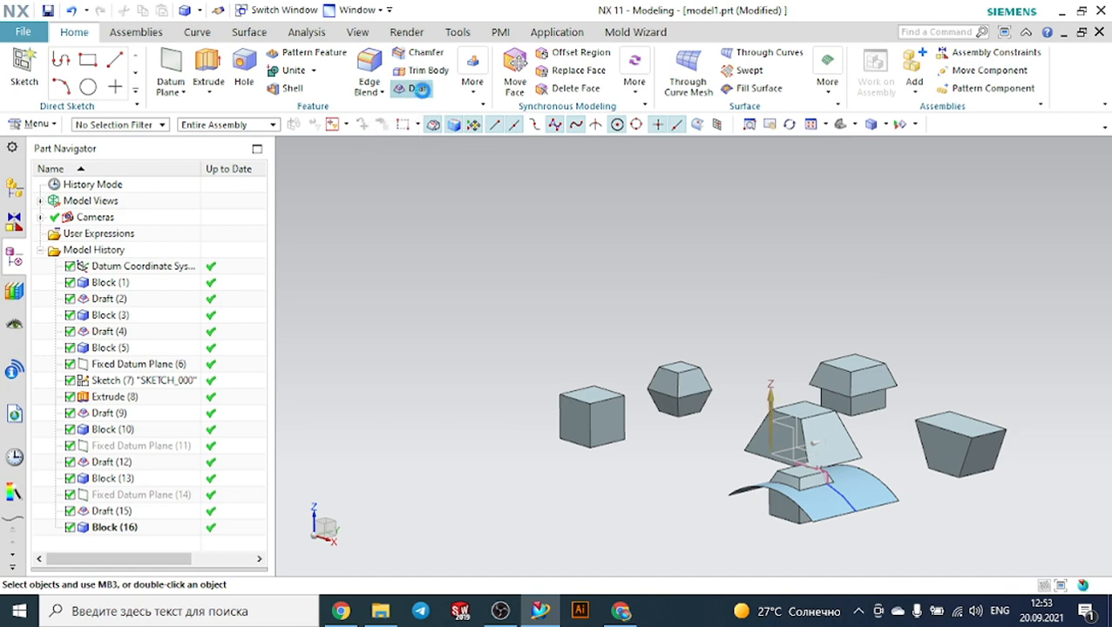
Start a new Draft and review the draft methods, keeping Stationary and Parting Face.
{"action": "left_click", "coordinate": [420, 89]}
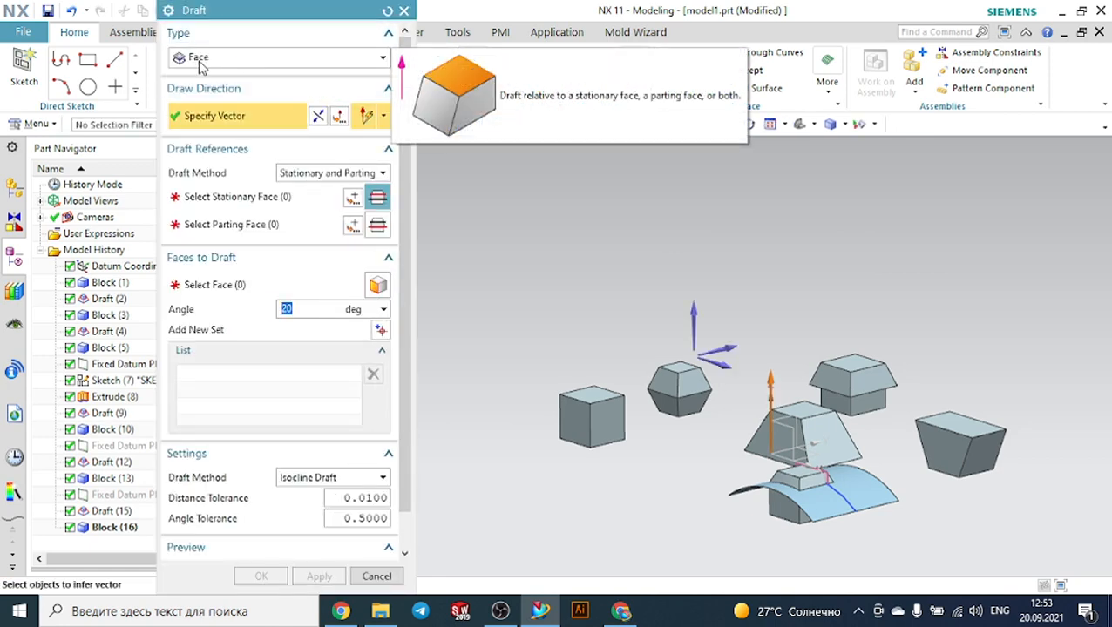
{"action": "left_click", "coordinate": [331, 172]}
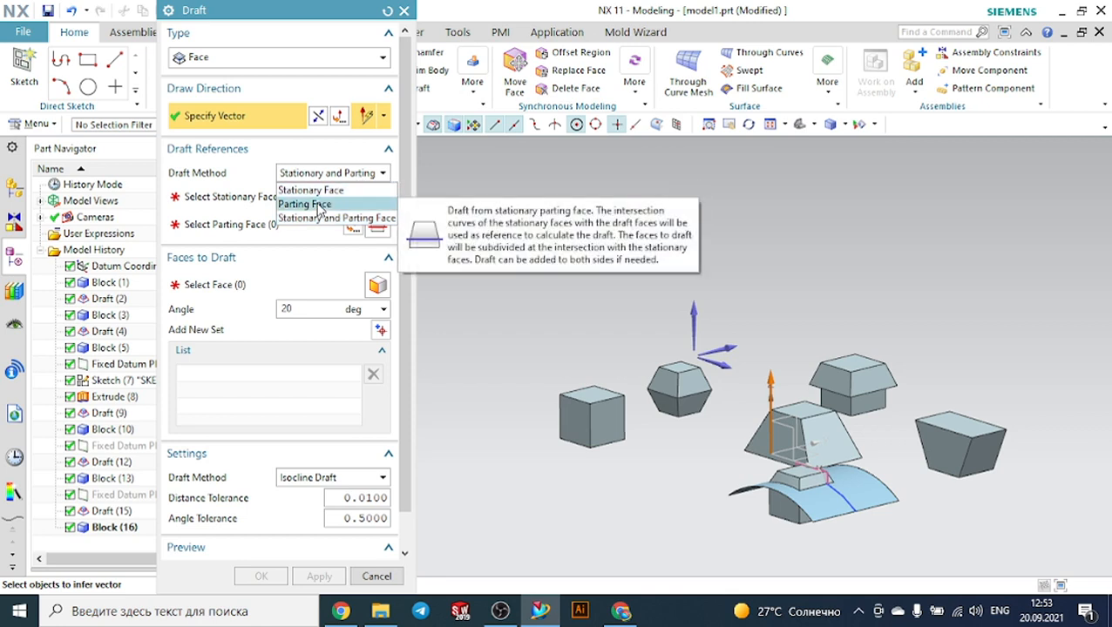
Check the in-call messages in Google Meet, return to NX and dismiss the presenting notification.
{"action": "left_click", "coordinate": [620, 617]}
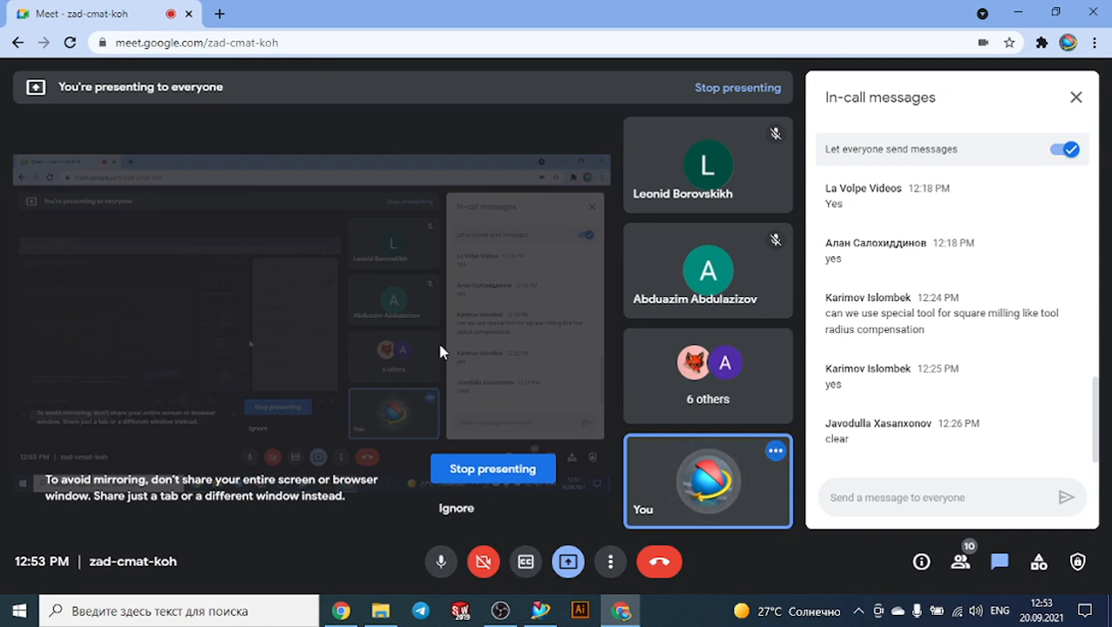
{"action": "left_click", "coordinate": [619, 616]}
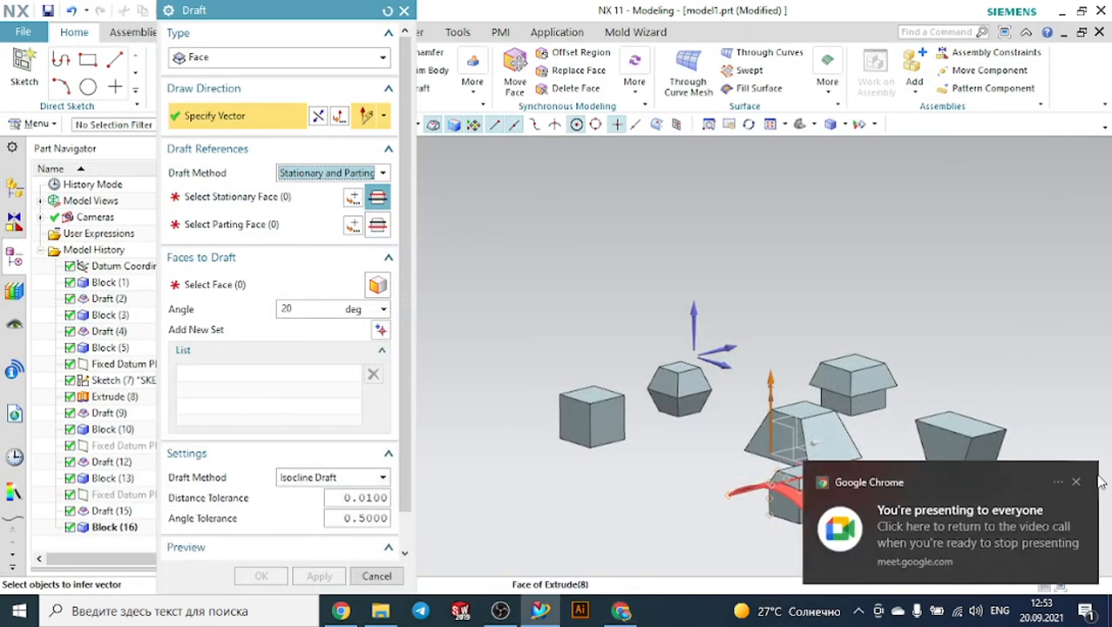
{"action": "left_click", "coordinate": [1076, 483]}
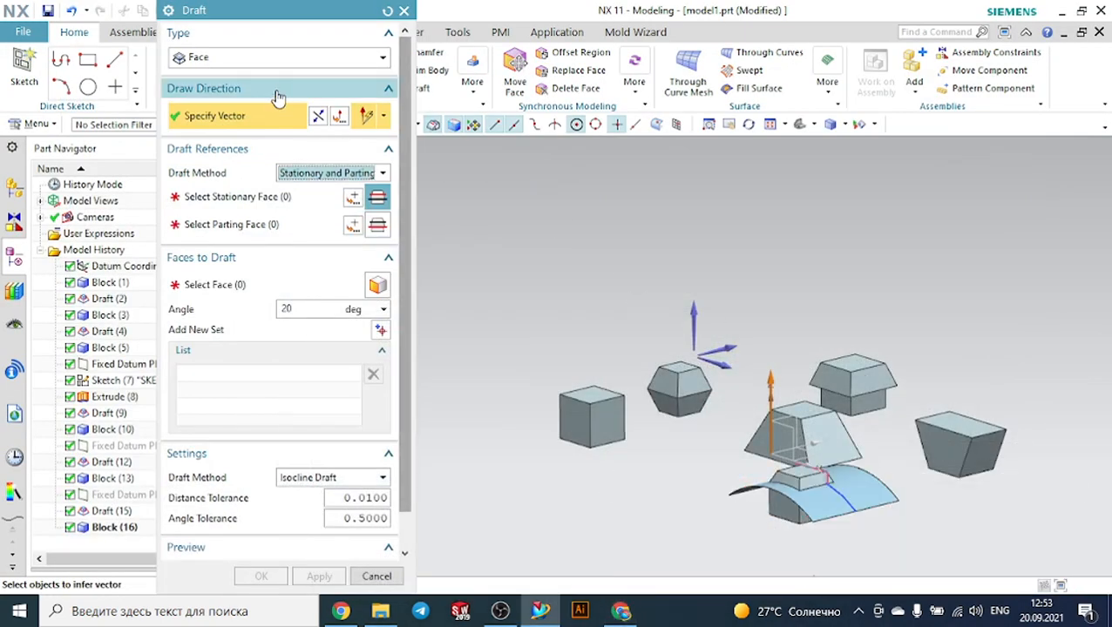
Set the draft type to Edge and accept the Z draw direction, moving on to the stationary edge selection.
{"action": "left_click", "coordinate": [235, 59]}
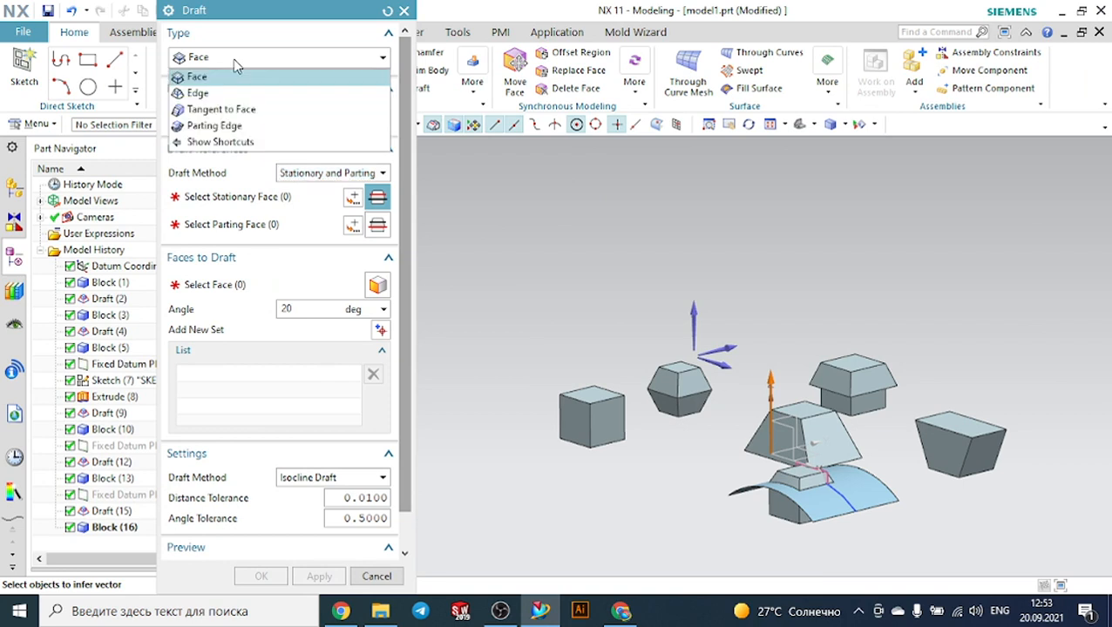
{"action": "left_click", "coordinate": [198, 93]}
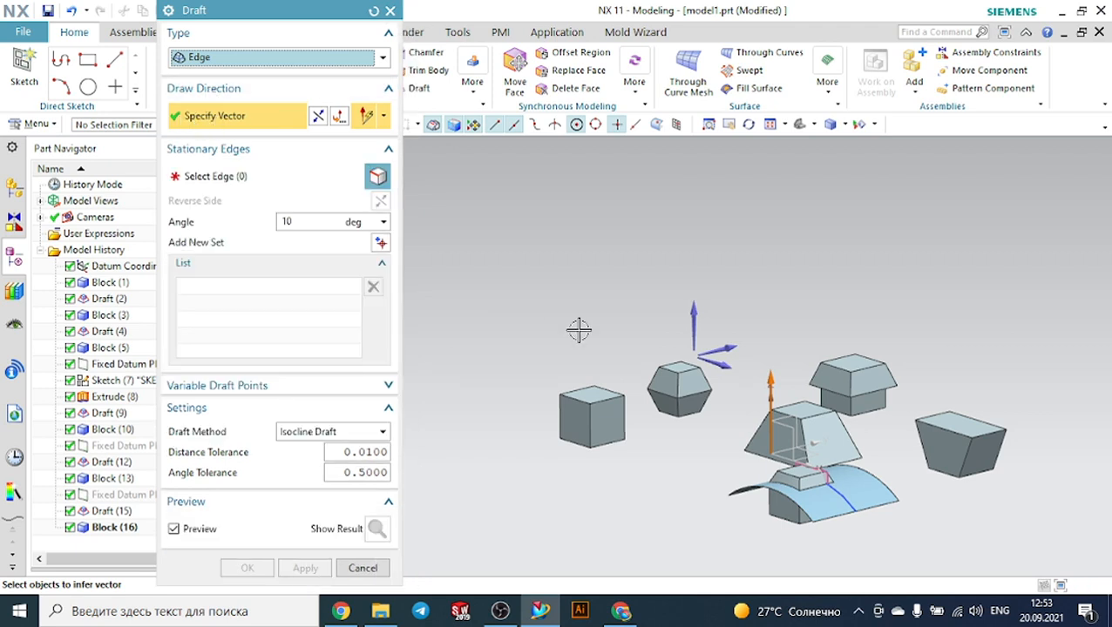
{"action": "middle_click", "coordinate": [687, 305]}
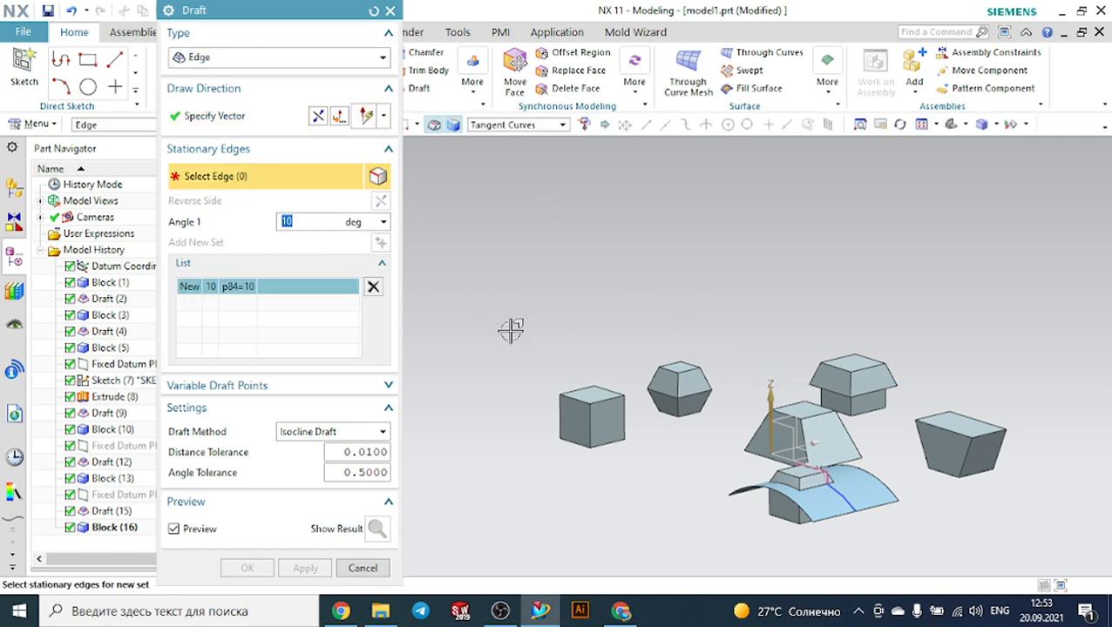
Select the four top edges of the sixth block as the stationary edges of the Edge draft.
{"action": "scroll", "coordinate": [562, 385], "scroll_direction": "up", "scroll_amount": 5}
{"action": "left_click", "coordinate": [590, 413]}
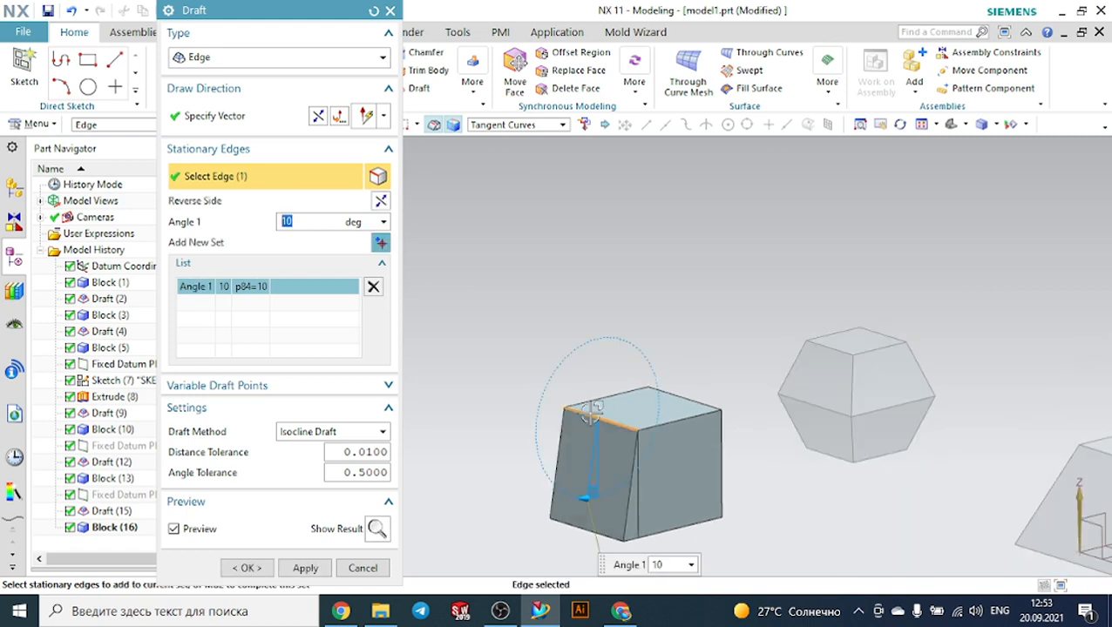
{"action": "left_click", "coordinate": [702, 413]}
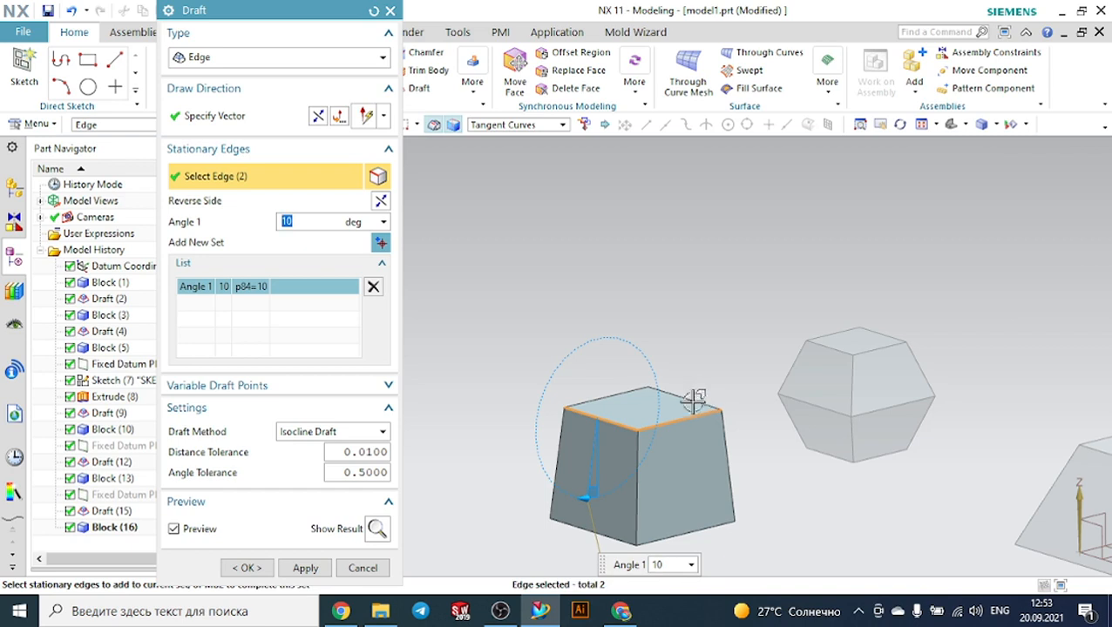
{"action": "left_click", "coordinate": [691, 399]}
{"action": "left_click", "coordinate": [610, 395]}
{"action": "middle_click_drag", "start_coordinate": [610, 395], "coordinate": [736, 437]}
{"action": "scroll", "coordinate": [747, 440], "scroll_direction": "down", "scroll_amount": 3}
{"action": "scroll", "coordinate": [742, 527], "scroll_direction": "up", "scroll_amount": 2}
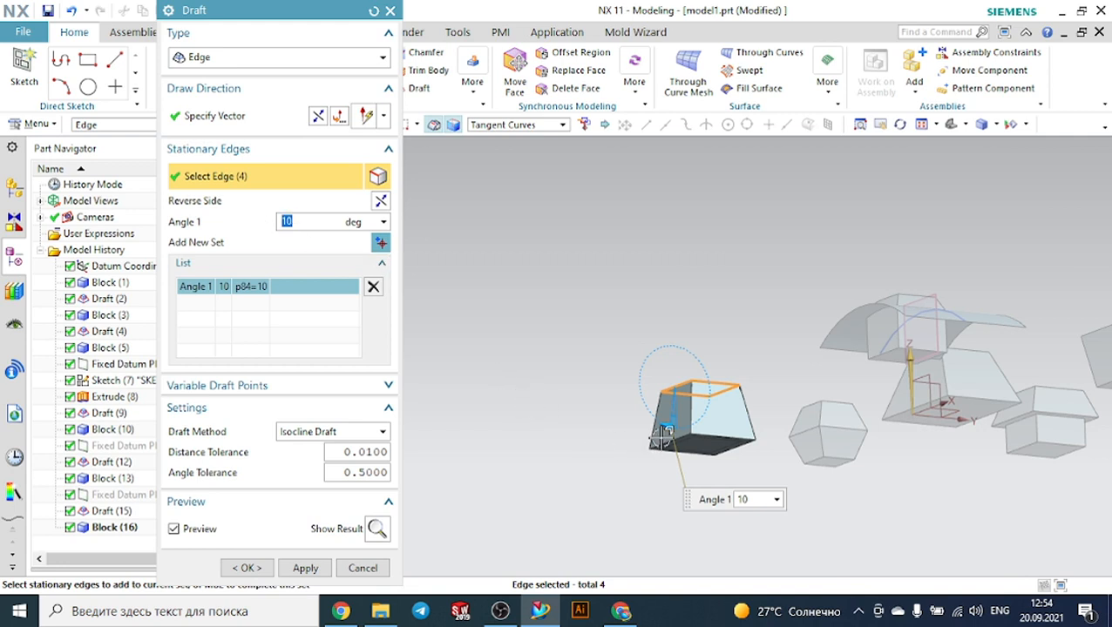
Set the draft angle to -8° so the sixth block's sides taper inward toward the base, and create the Edge draft.
{"action": "left_click_drag", "start_coordinate": [666, 426], "coordinate": [697, 448]}
{"action": "mouse_move", "coordinate": [697, 447]}
{"action": "middle_mouse_down"}
{"action": "mouse_move", "coordinate": [757, 471]}
{"action": "mouse_move", "coordinate": [752, 489]}
{"action": "mouse_move", "coordinate": [714, 446]}
{"action": "middle_mouse_up"}
{"action": "scroll", "coordinate": [713, 445], "scroll_direction": "down", "scroll_amount": 3}
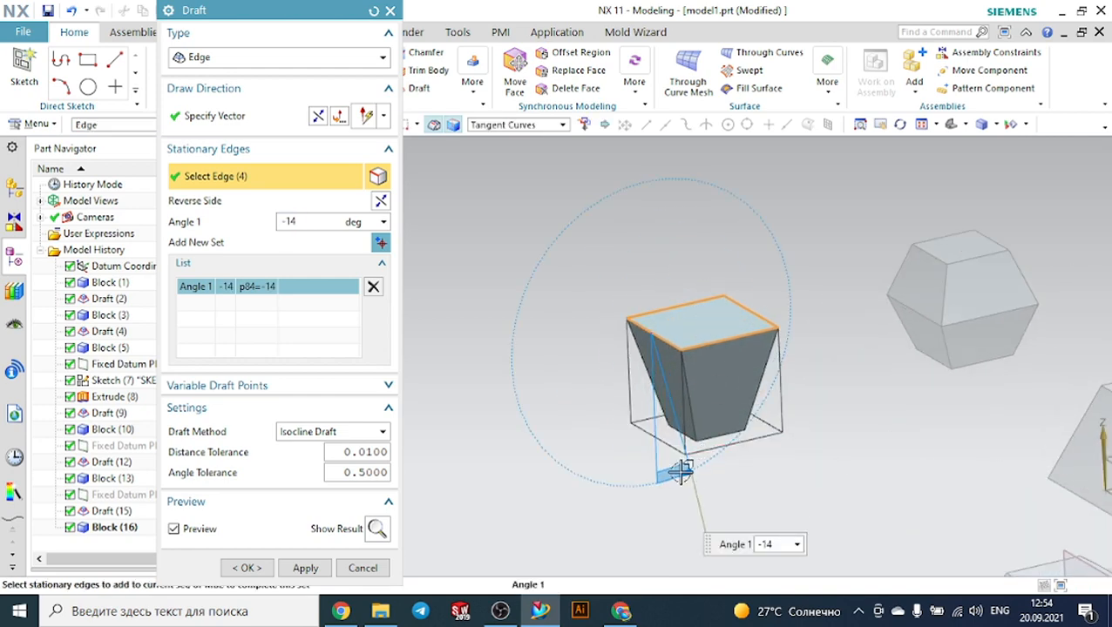
{"action": "mouse_move", "coordinate": [683, 472]}
{"action": "left_mouse_down"}
{"action": "mouse_move", "coordinate": [621, 477]}
{"action": "mouse_move", "coordinate": [671, 467]}
{"action": "left_mouse_up"}
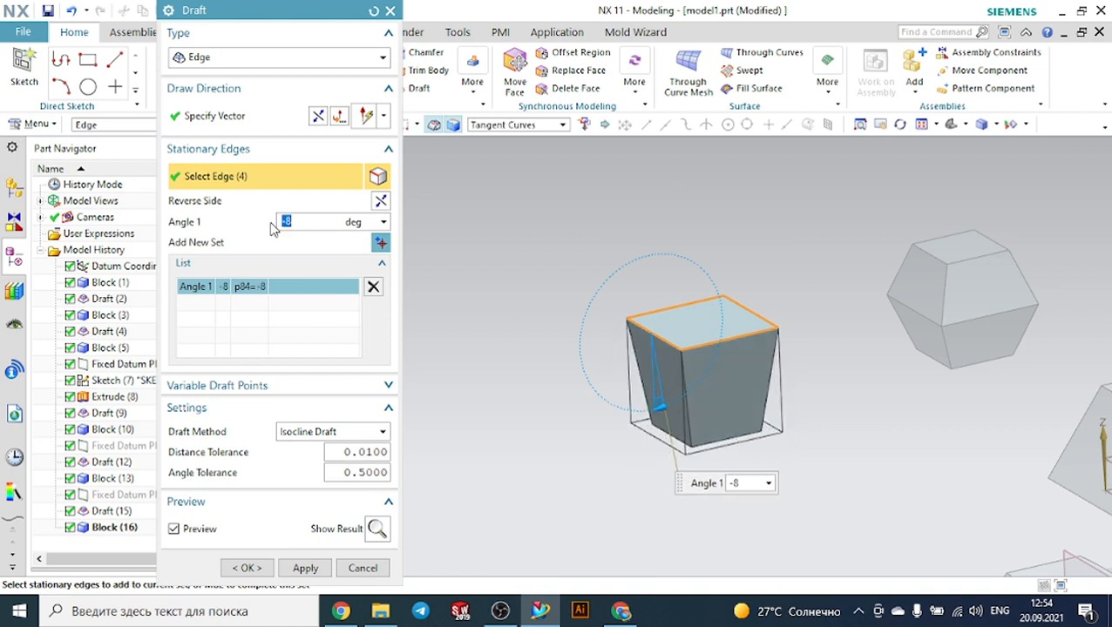
{"action": "left_click", "coordinate": [247, 567]}
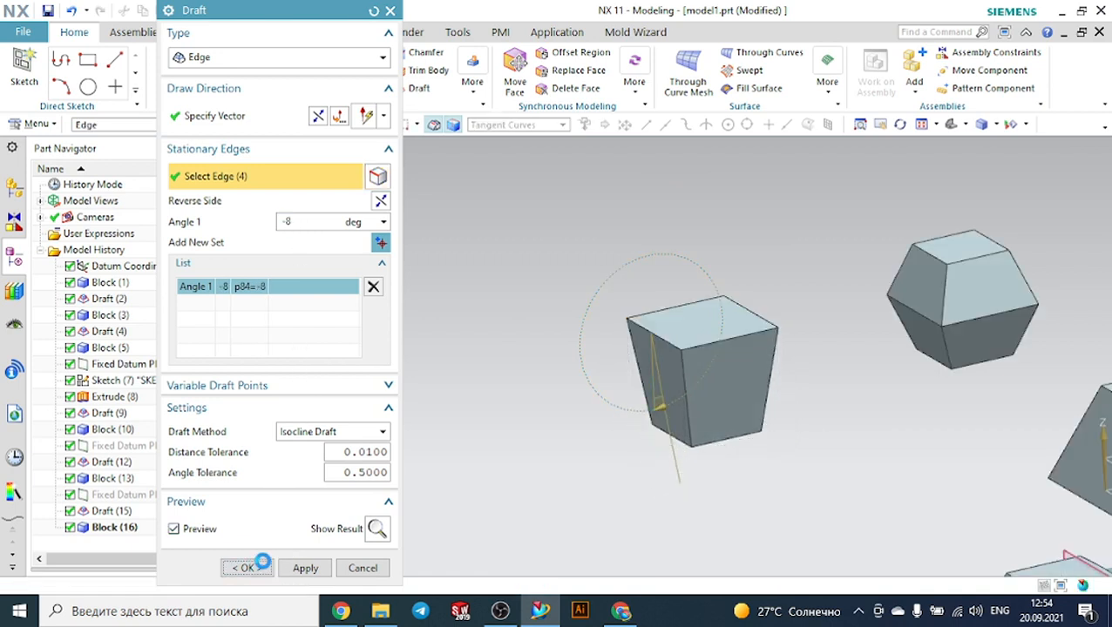
Create a seventh block with 100 mm length, width and height in the free space beside the sixth block.
{"action": "scroll", "coordinate": [462, 472], "scroll_direction": "up", "scroll_amount": 5}
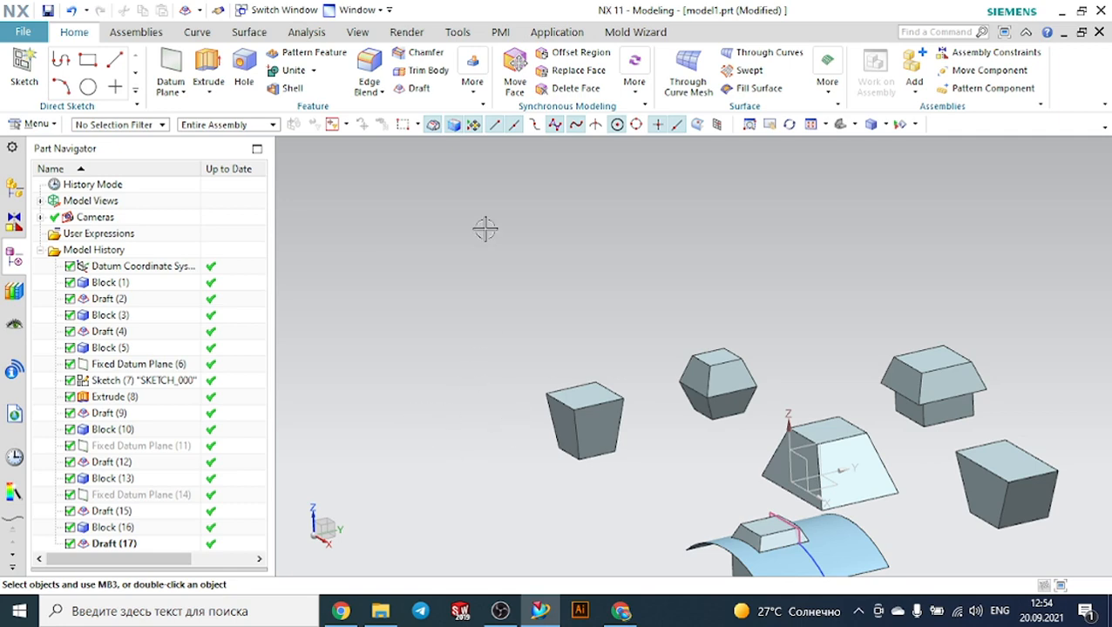
{"action": "left_click", "coordinate": [472, 91]}
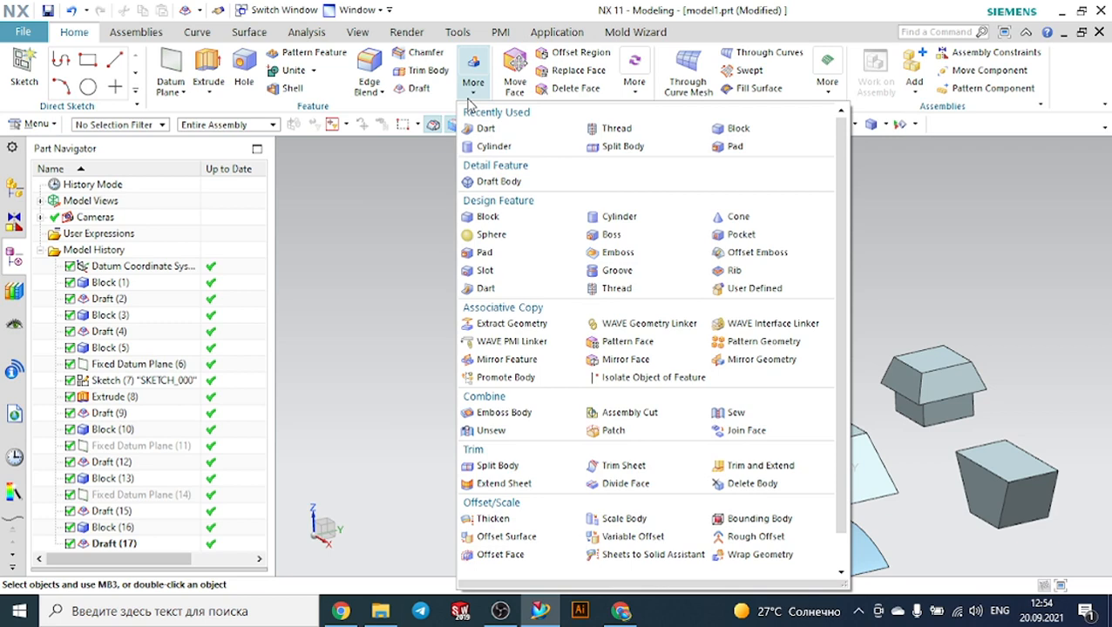
{"action": "left_click", "coordinate": [732, 128]}
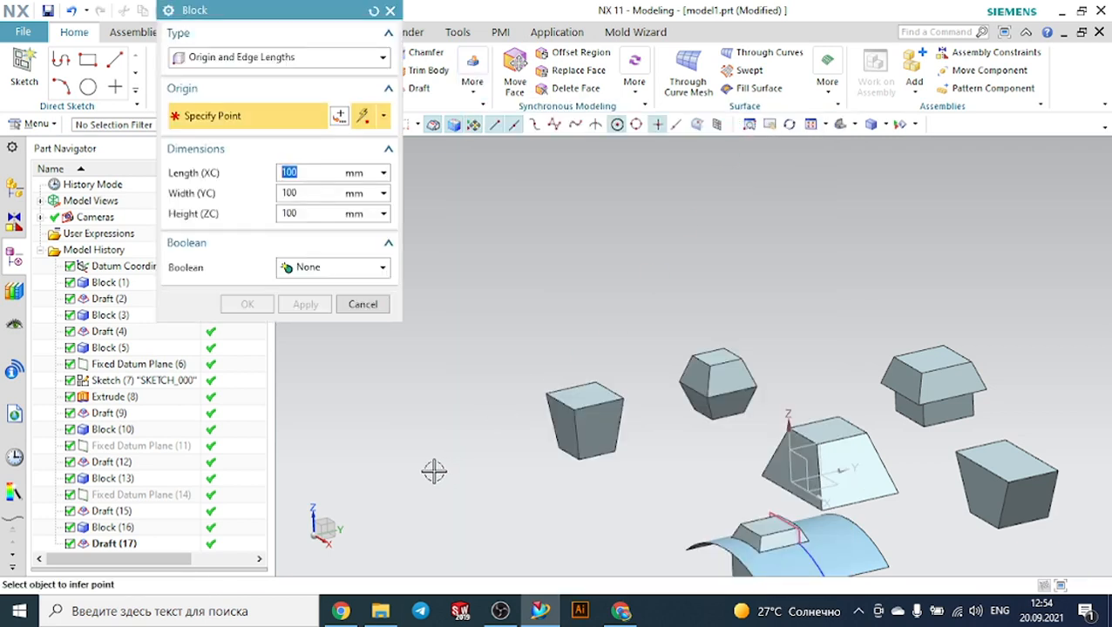
{"action": "left_click", "coordinate": [400, 475]}
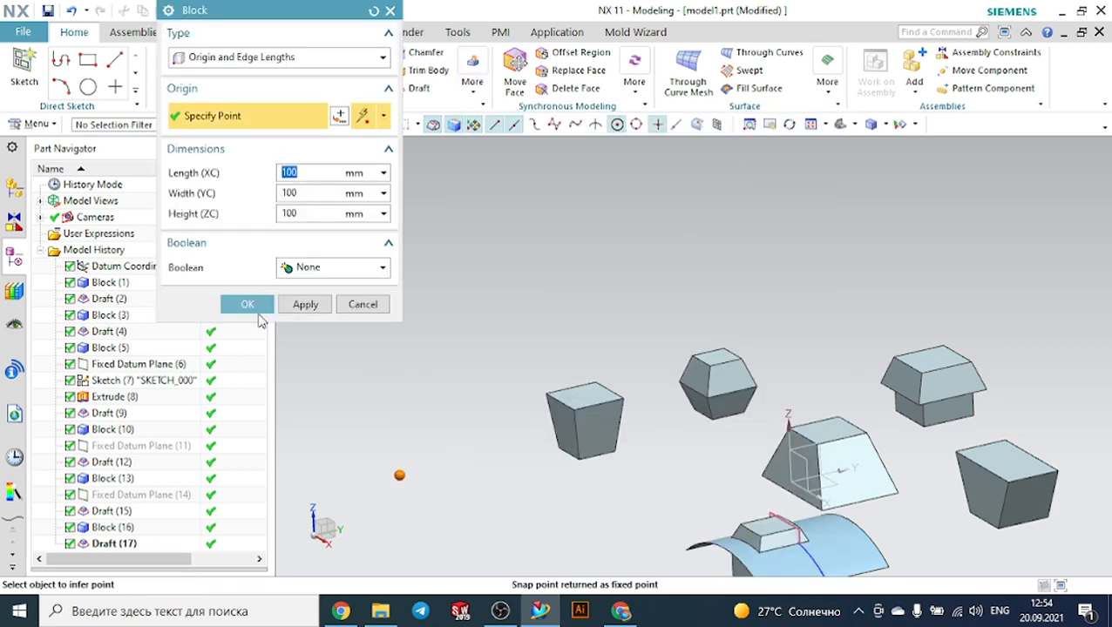
{"action": "left_click", "coordinate": [247, 305]}
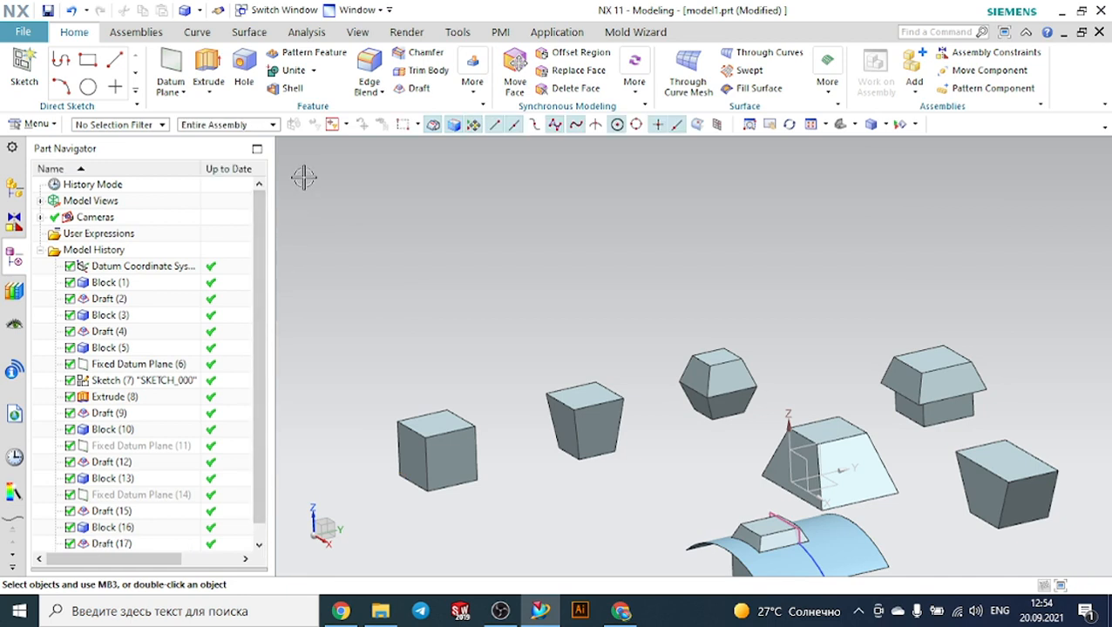
{"action": "left_click", "coordinate": [420, 88]}
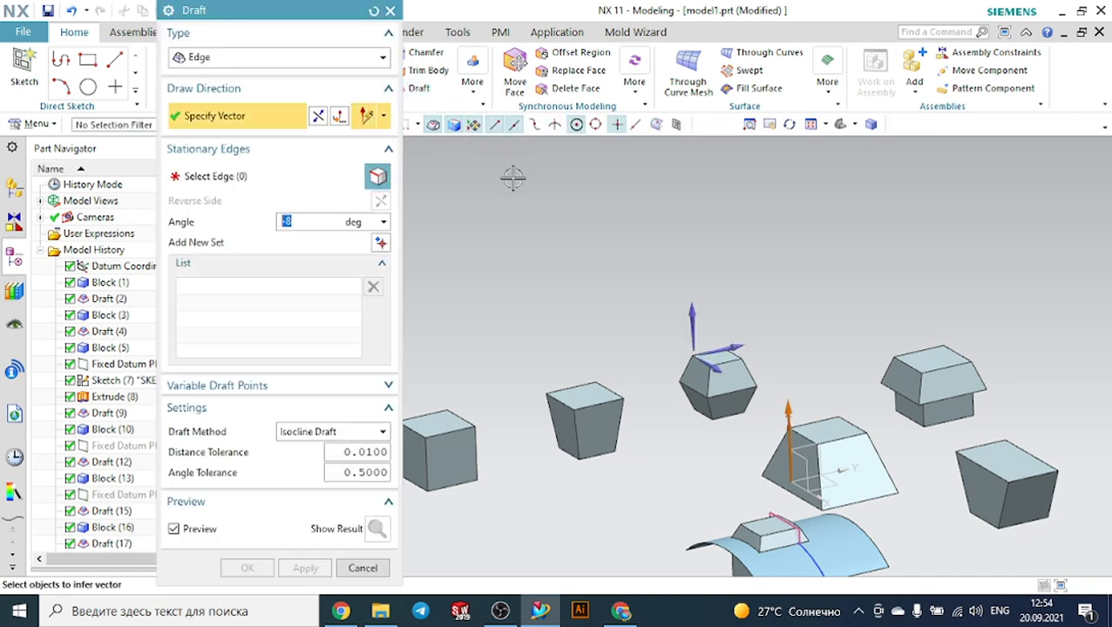
{"action": "left_click", "coordinate": [293, 69]}
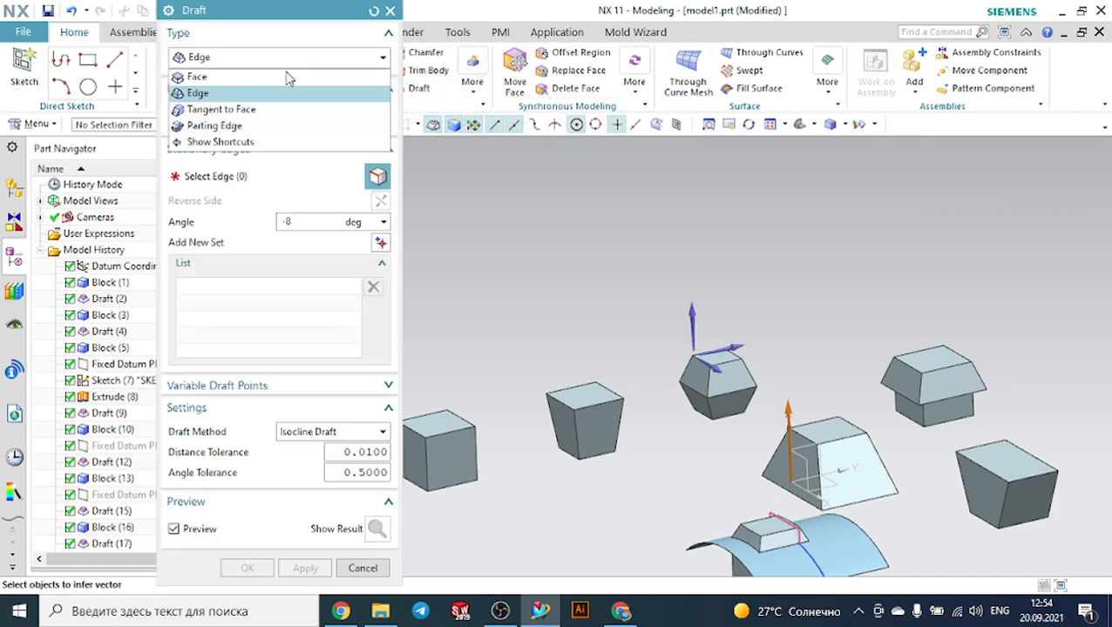
{"action": "left_click", "coordinate": [252, 116]}
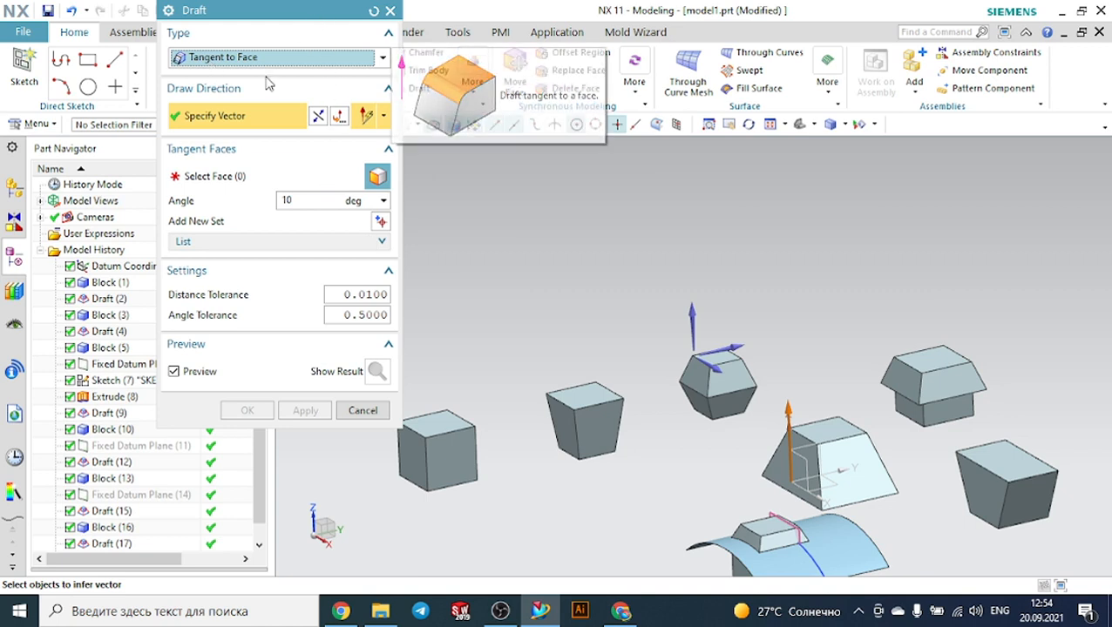
{"action": "left_click_drag", "start_coordinate": [291, 16], "coordinate": [240, 23]}
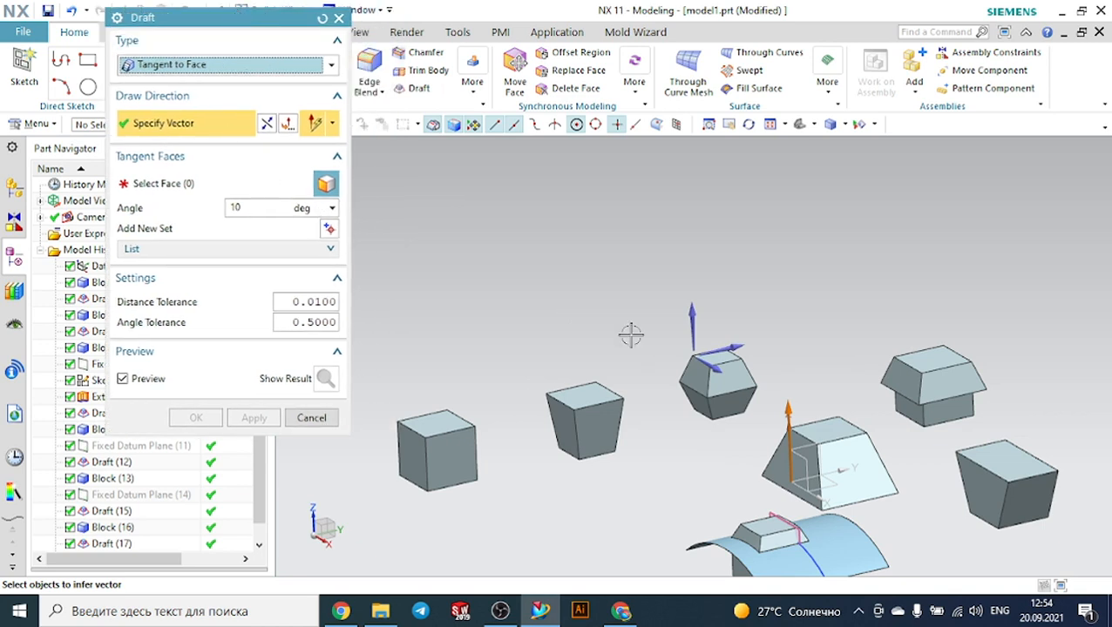
{"action": "left_click", "coordinate": [692, 322]}
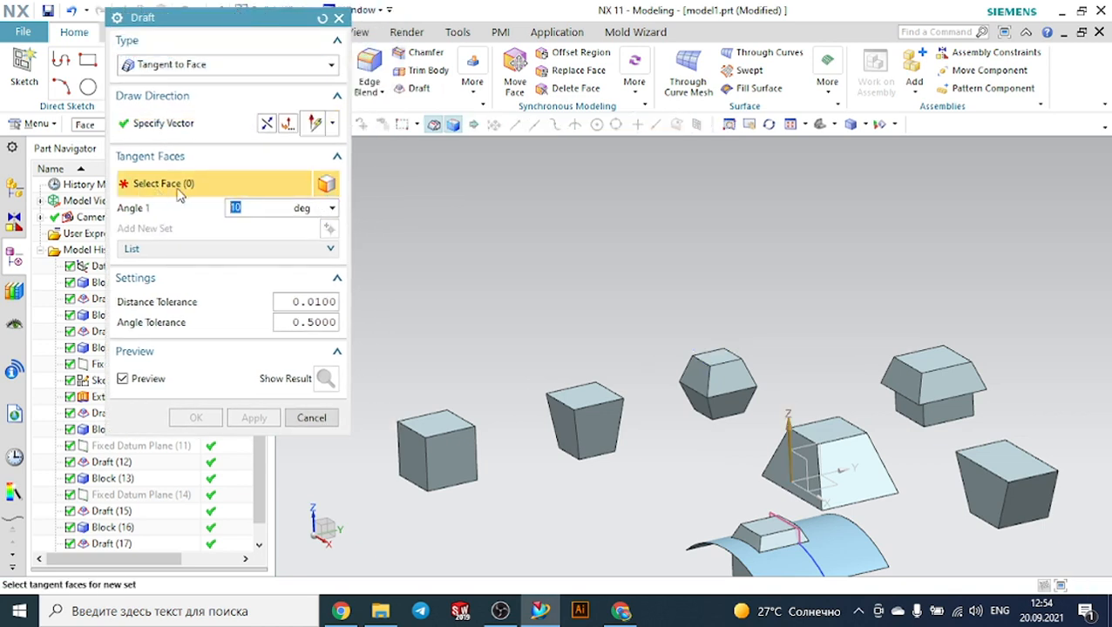
{"action": "left_click", "coordinate": [445, 420]}
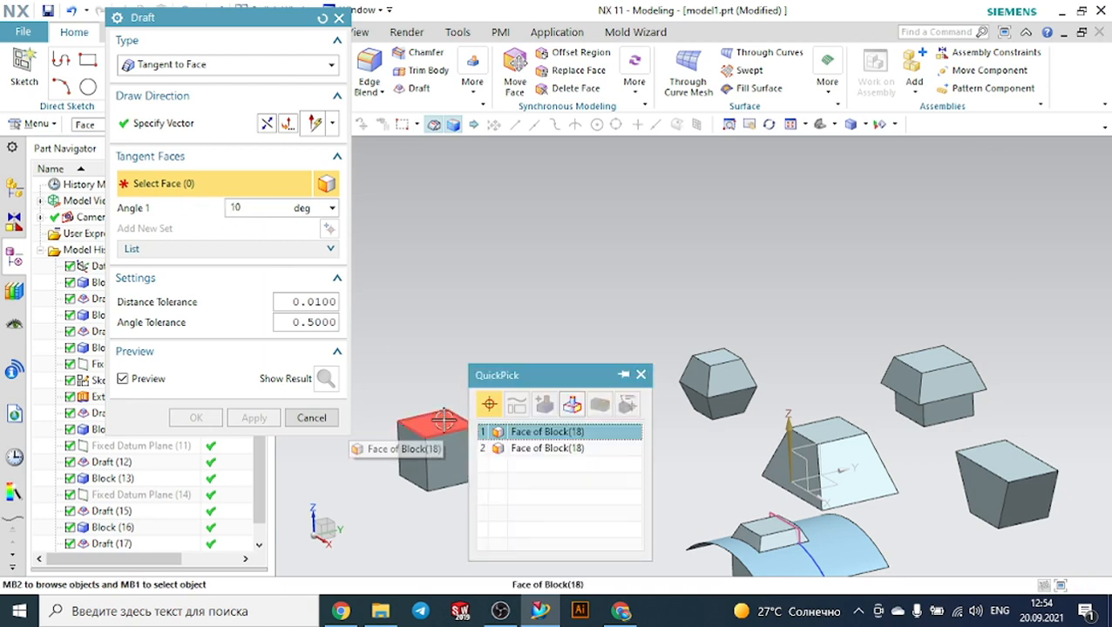
{"action": "left_click", "coordinate": [565, 432]}
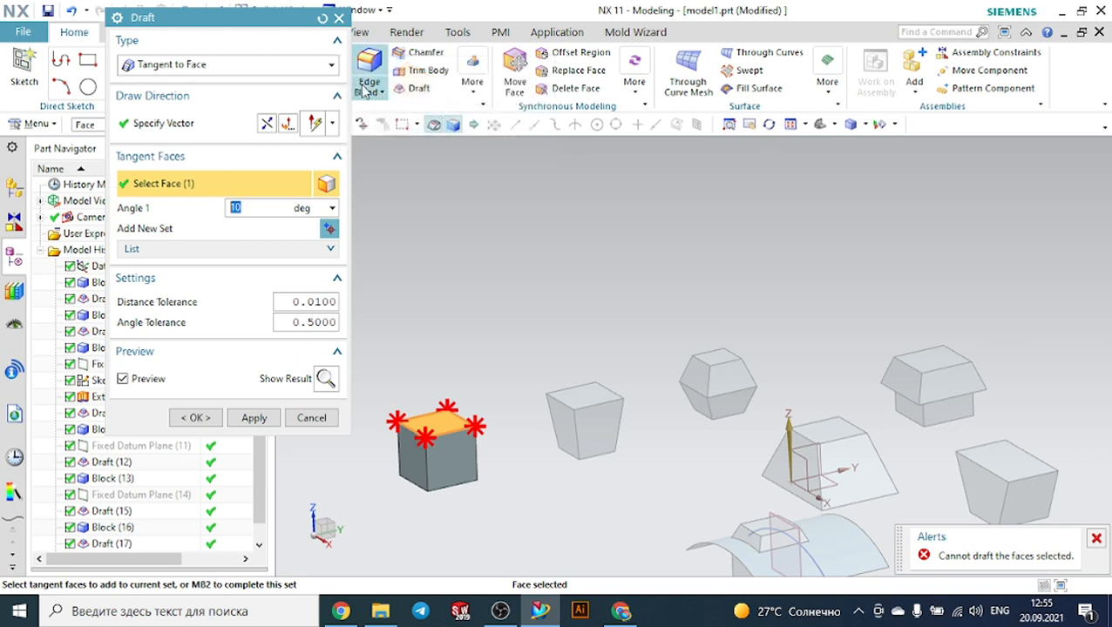
{"action": "left_click", "coordinate": [339, 18]}
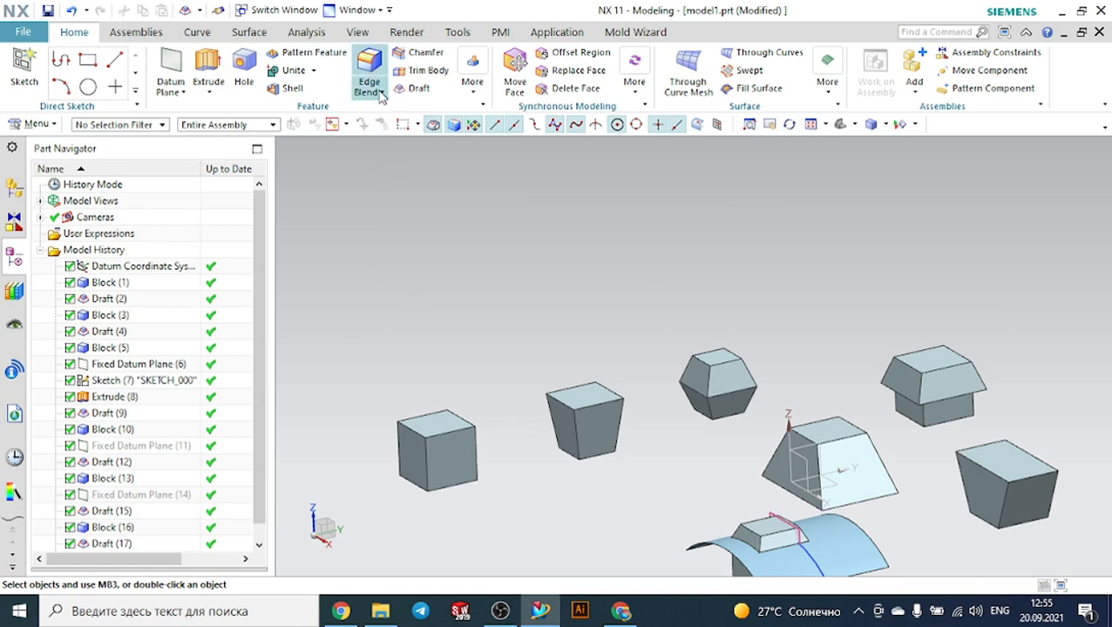
Round the seventh block's front top edge with a circular Edge Blend of 30 mm radius.
{"action": "left_click", "coordinate": [369, 63]}
{"action": "scroll", "coordinate": [392, 422], "scroll_direction": "up", "scroll_amount": 4}
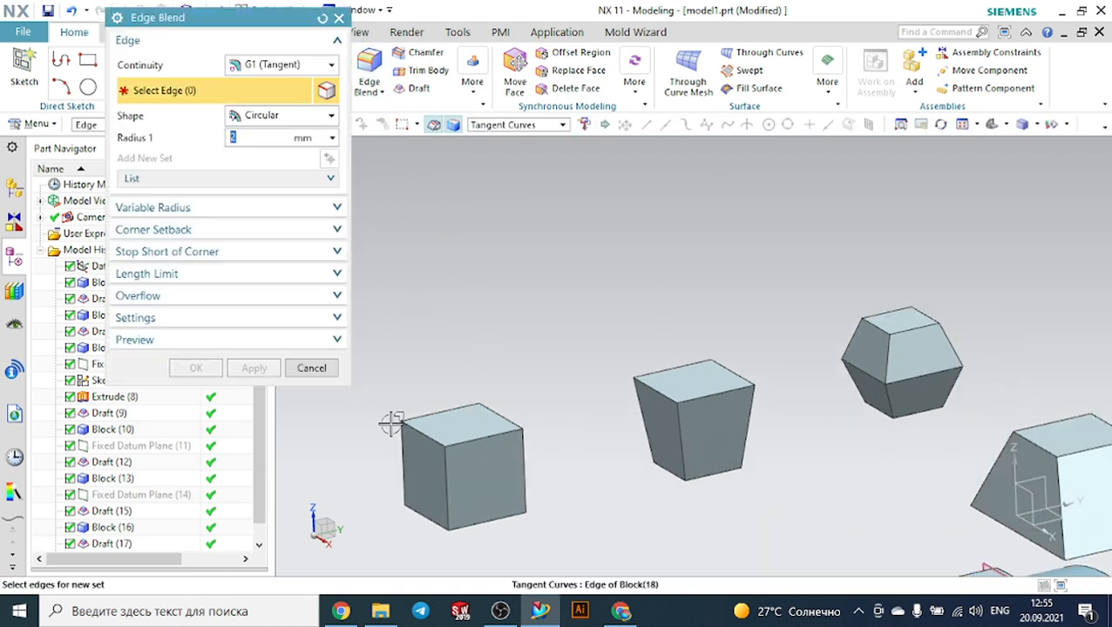
{"action": "left_click", "coordinate": [428, 429]}
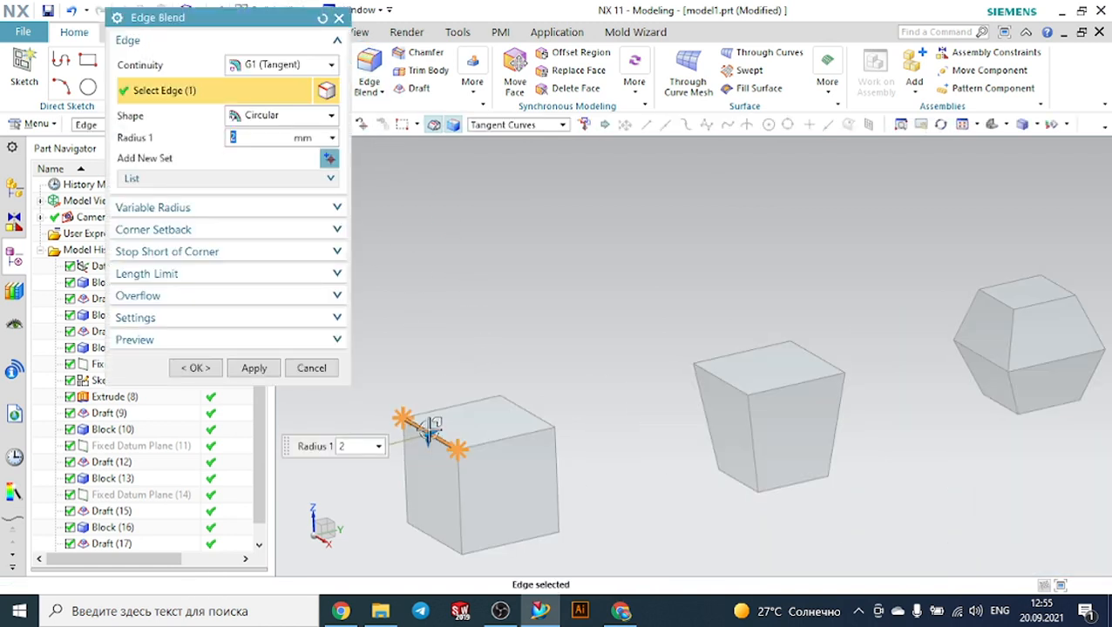
{"action": "mouse_move", "coordinate": [436, 427]}
{"action": "left_mouse_down"}
{"action": "mouse_move", "coordinate": [458, 427]}
{"action": "mouse_move", "coordinate": [436, 442]}
{"action": "left_mouse_up"}
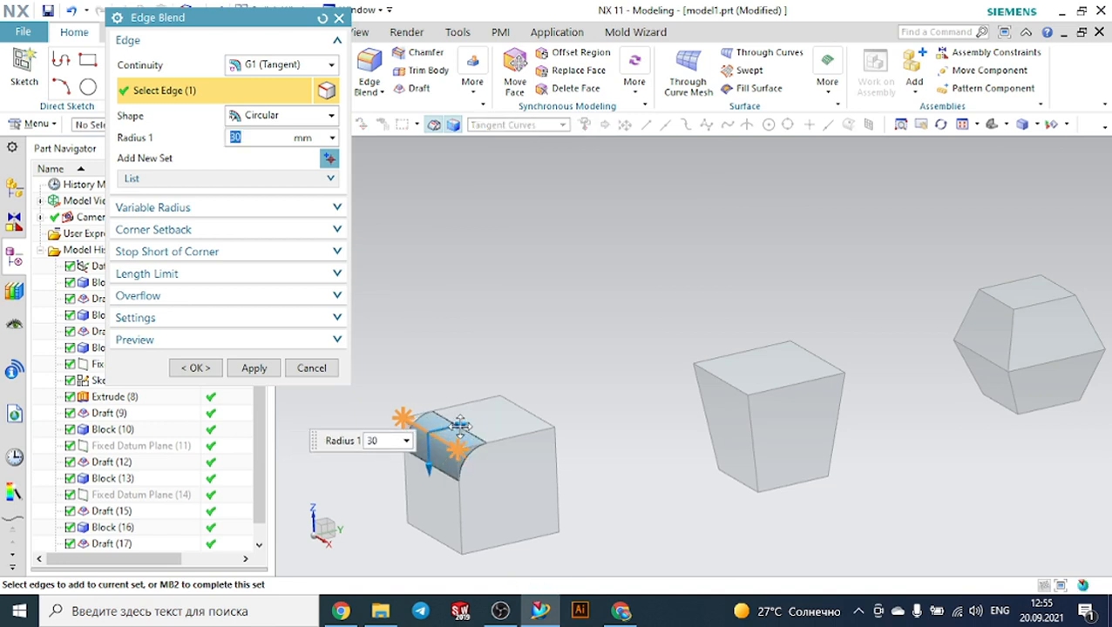
{"action": "left_click", "coordinate": [195, 368]}
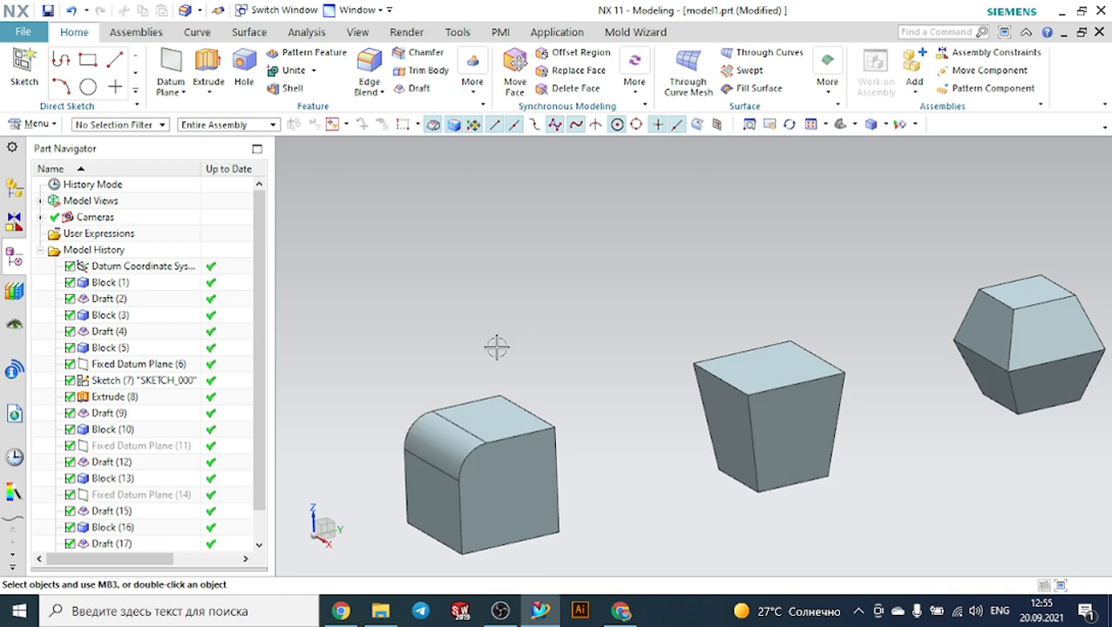
Start a new Draft, switch to Google Meet to admit the waiting participant, and return to NX.
{"action": "left_click", "coordinate": [416, 88]}
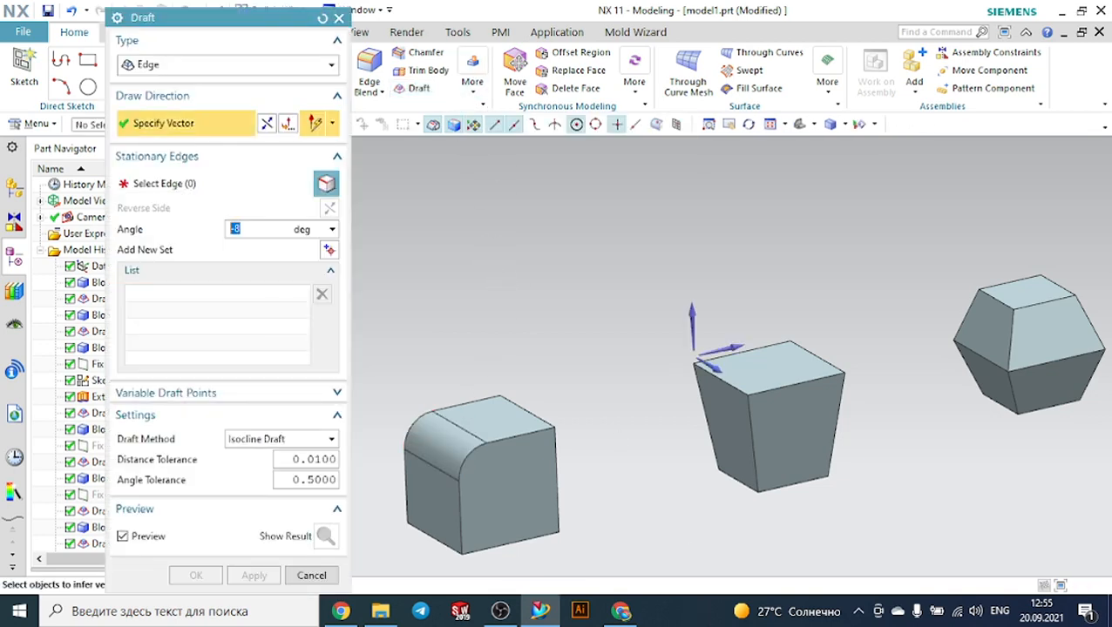
{"action": "left_click", "coordinate": [621, 610]}
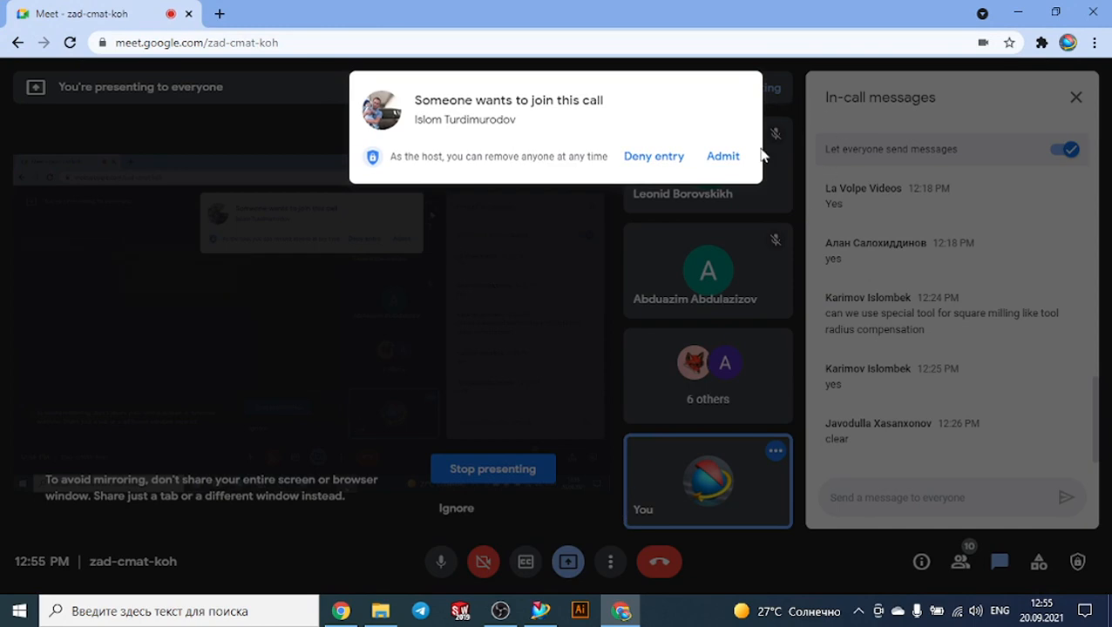
{"action": "left_click", "coordinate": [724, 157]}
{"action": "mouse_move", "coordinate": [767, 611]}
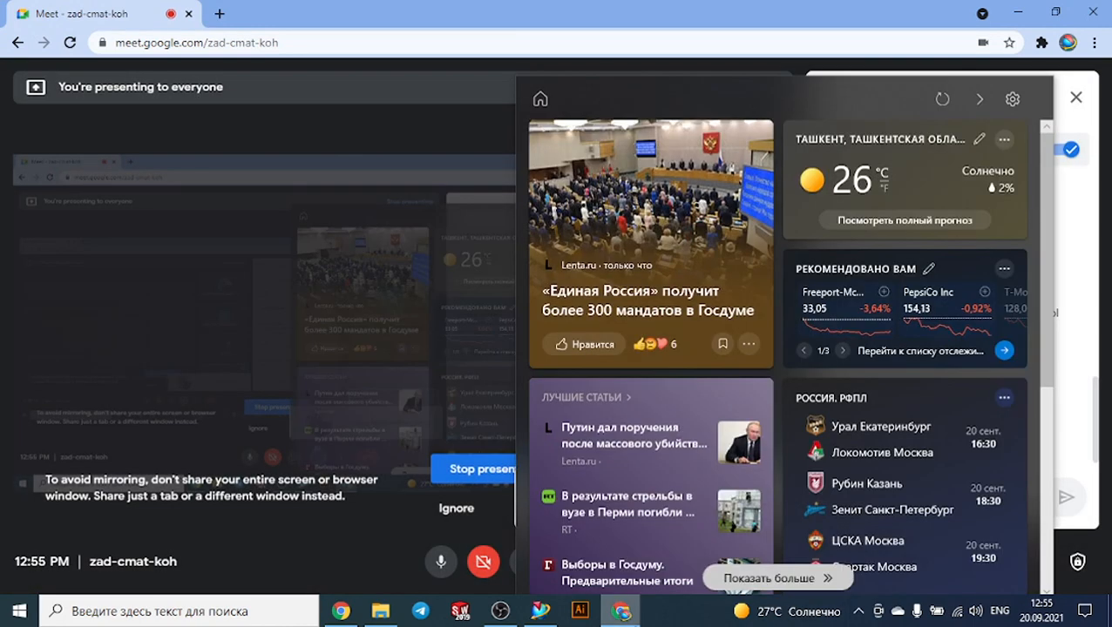
{"action": "left_click", "coordinate": [540, 611]}
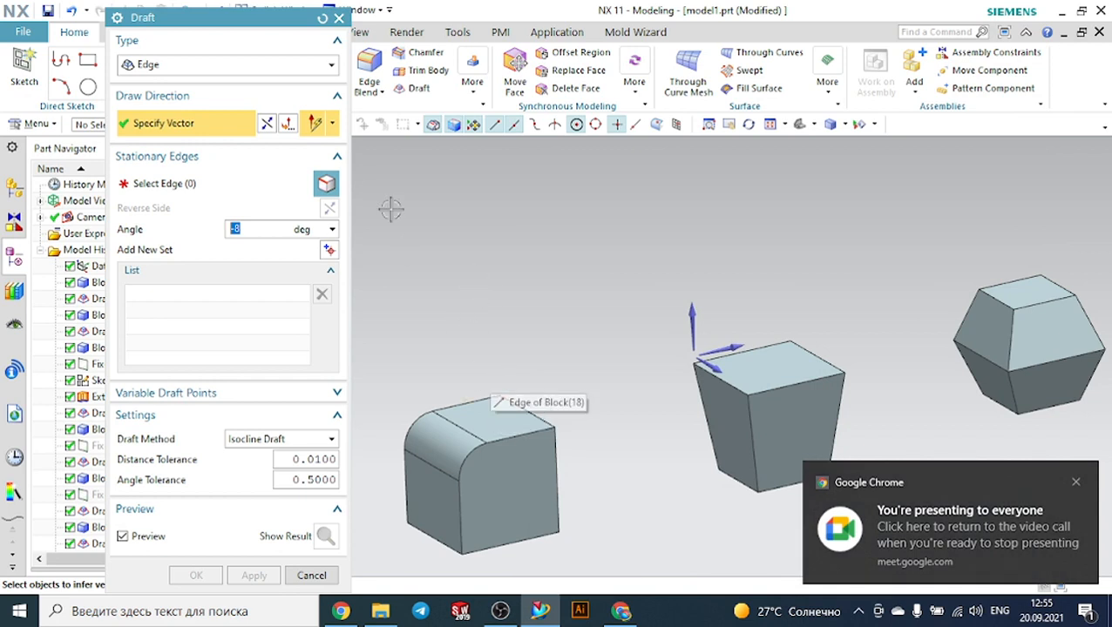
Set the draft type to Tangent to Face and specify the Z axis as the draw direction.
{"action": "left_click", "coordinate": [198, 70]}
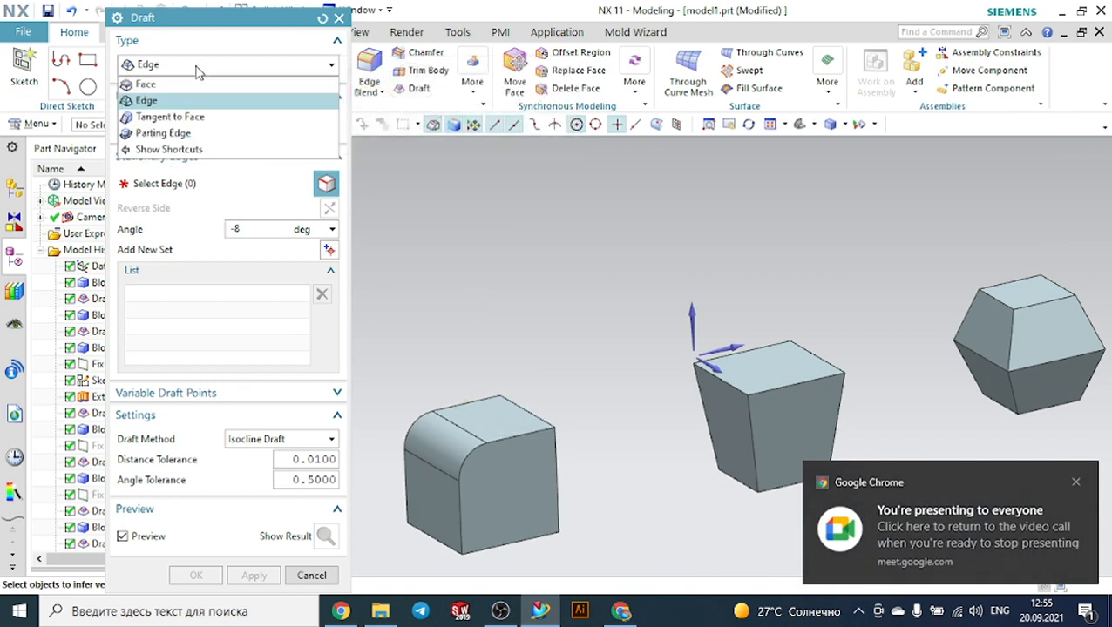
{"action": "left_click", "coordinate": [179, 119]}
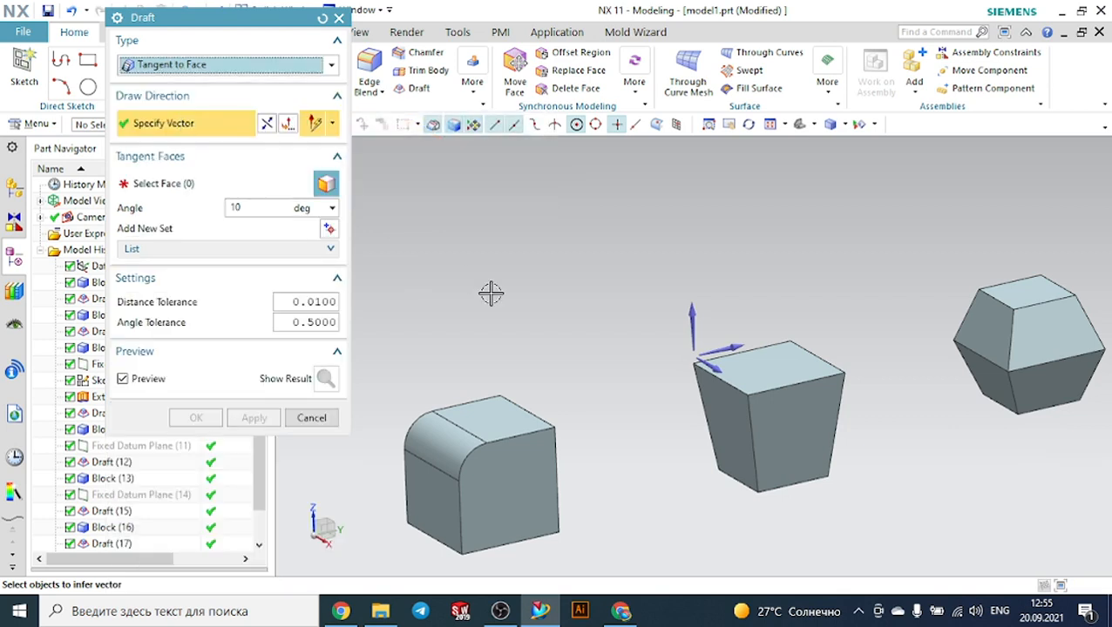
{"action": "left_click", "coordinate": [695, 318]}
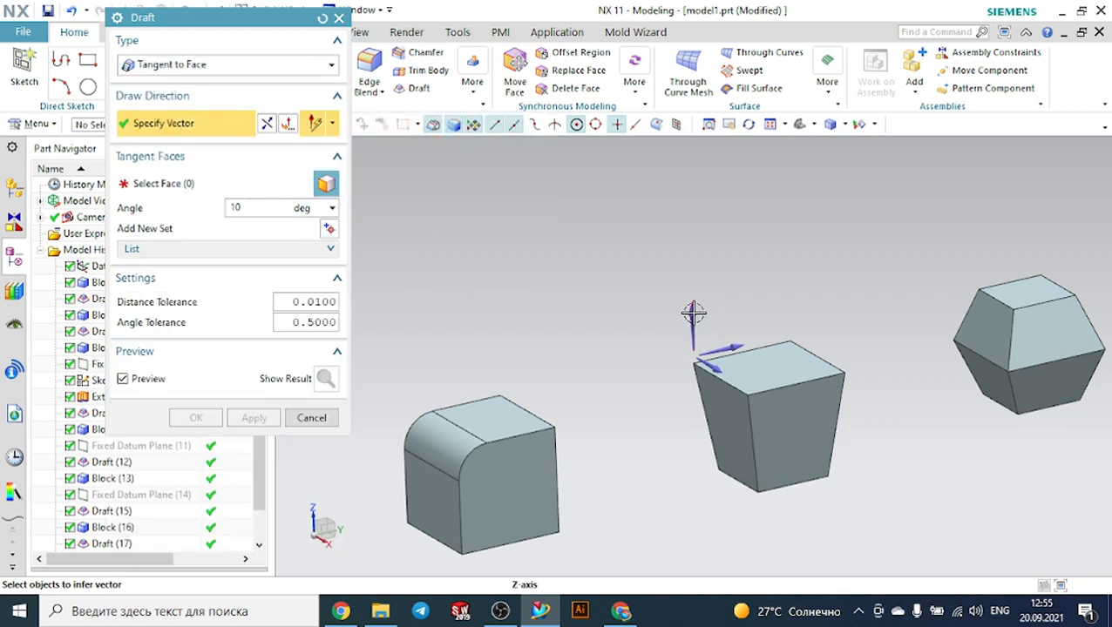
{"action": "left_click", "coordinate": [210, 131]}
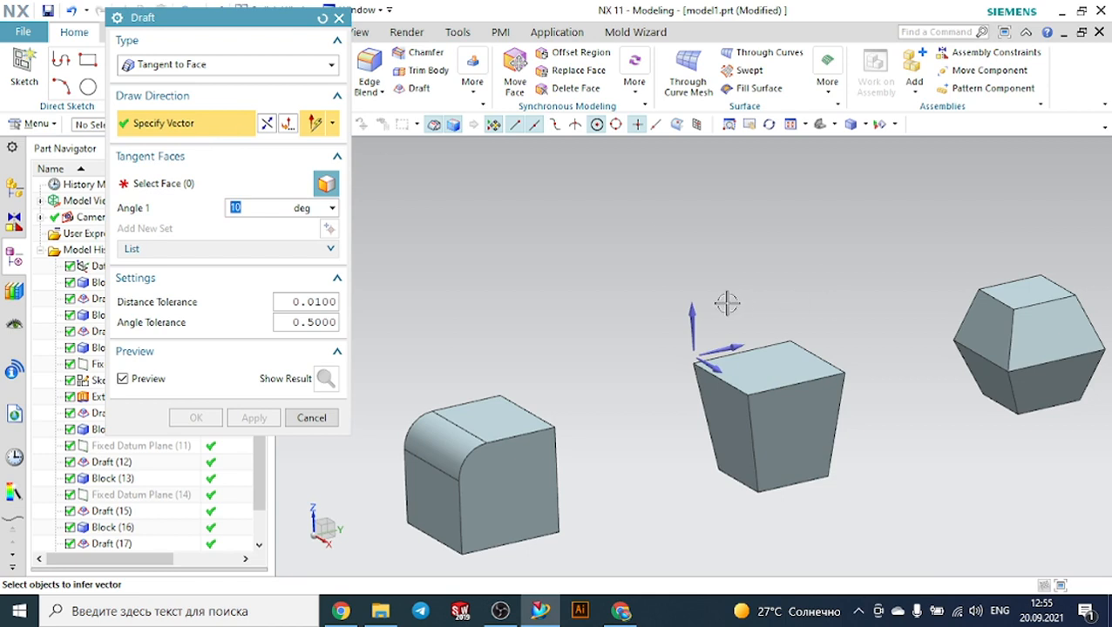
{"action": "left_click", "coordinate": [697, 317]}
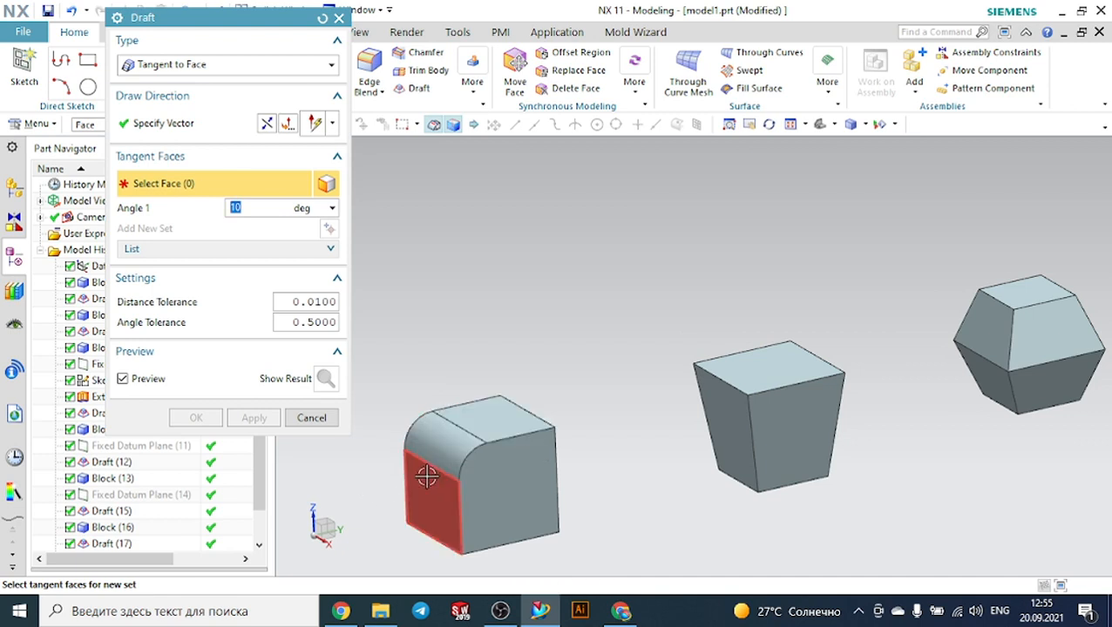
{"action": "left_click", "coordinate": [441, 434]}
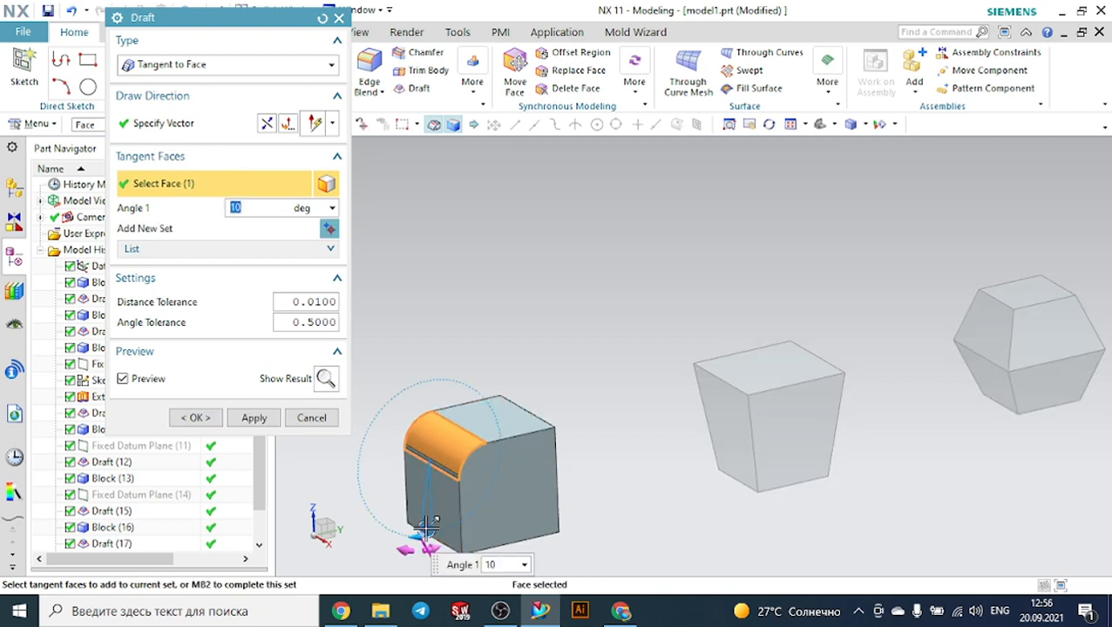
{"action": "left_click_drag", "start_coordinate": [421, 535], "coordinate": [442, 521]}
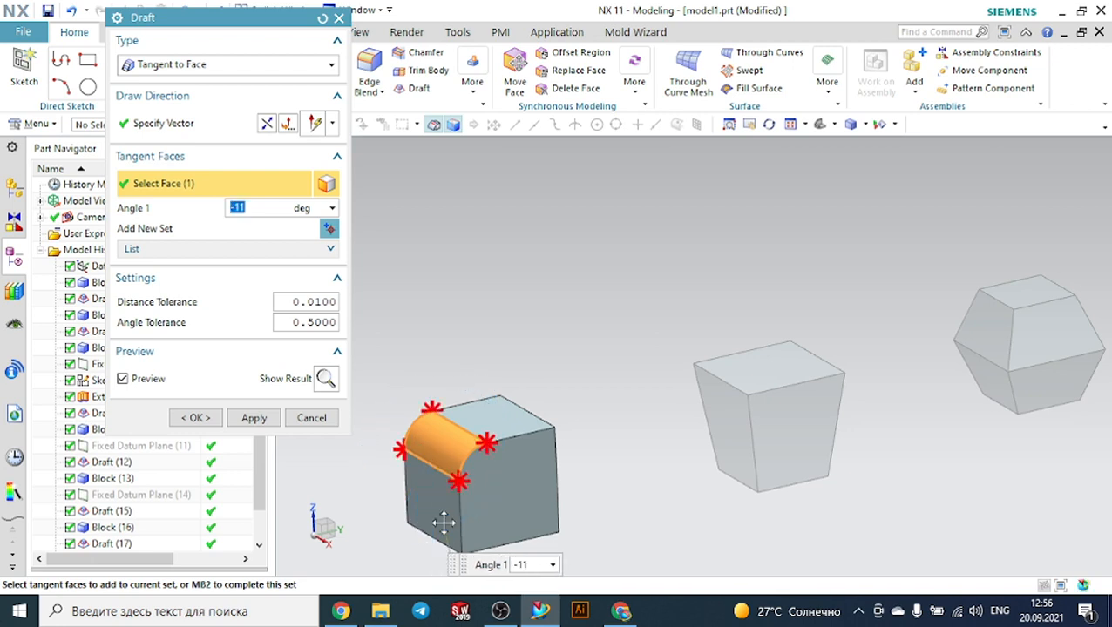
{"action": "left_click", "coordinate": [409, 492]}
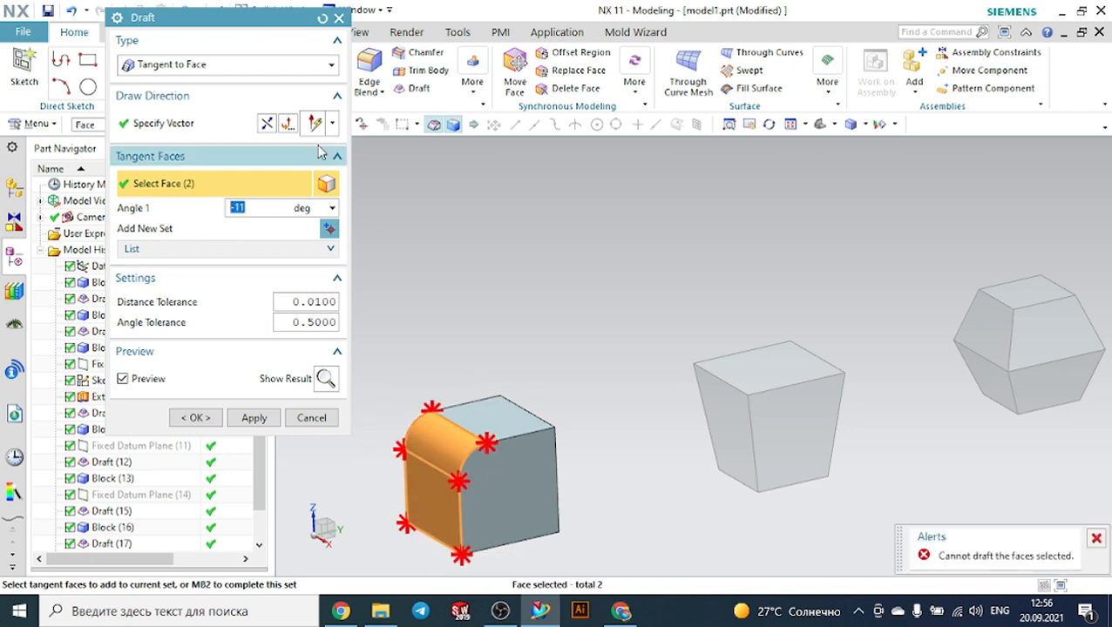
{"action": "left_click", "coordinate": [326, 19]}
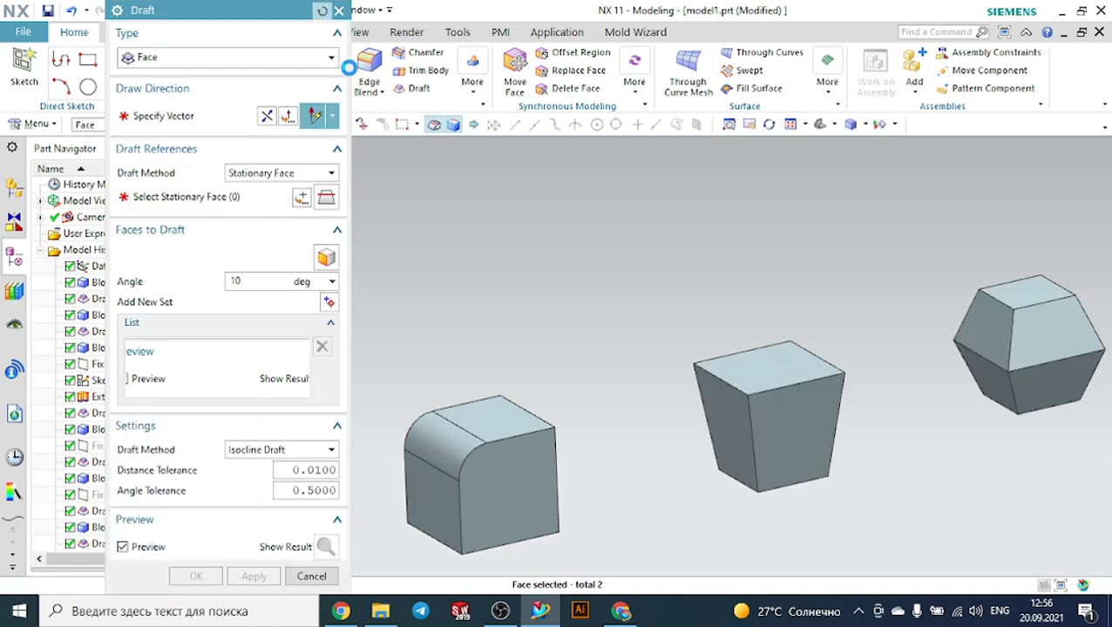
Set the draft type to Tangent to Face again and specify the Z axis as the draw direction.
{"action": "left_click", "coordinate": [241, 57]}
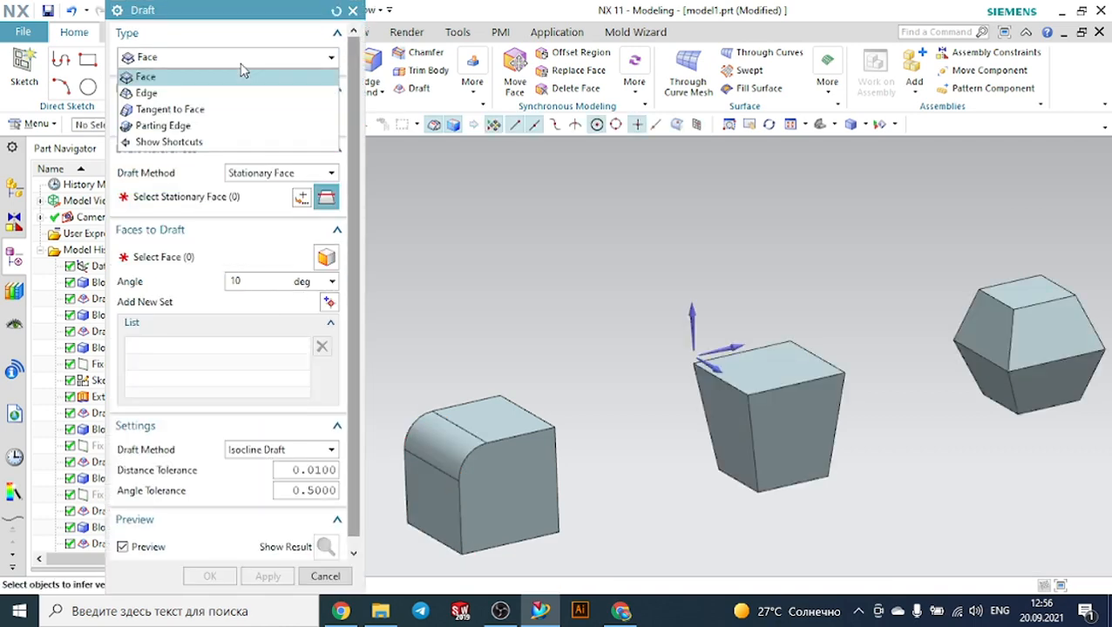
{"action": "left_click", "coordinate": [203, 114]}
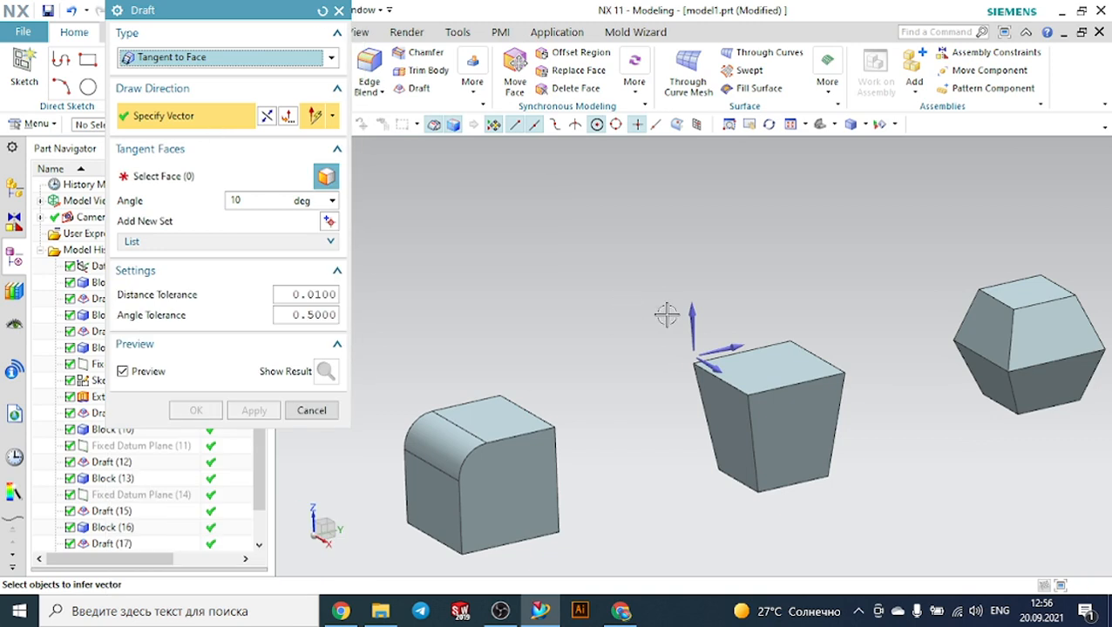
{"action": "left_click", "coordinate": [706, 312]}
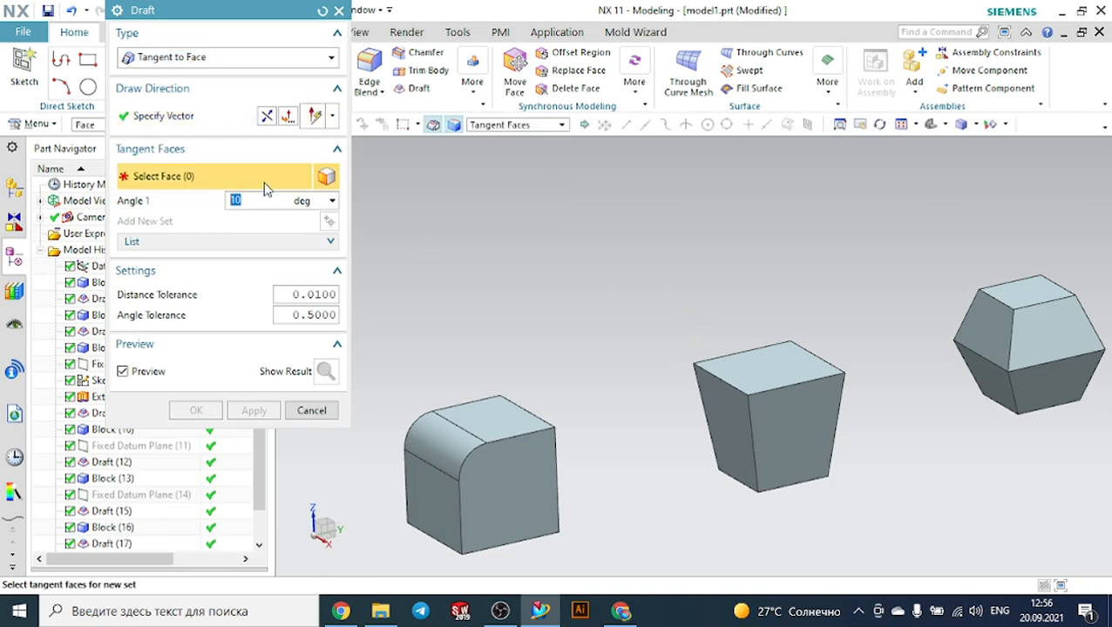
Draft the seventh block tangent to its blended face by 25 degrees, using the connected front, blend and top faces.
{"action": "left_click", "coordinate": [427, 489]}
{"action": "scroll", "coordinate": [650, 467], "scroll_direction": "down", "scroll_amount": 2}
{"action": "scroll", "coordinate": [526, 527], "scroll_direction": "up", "scroll_amount": 3}
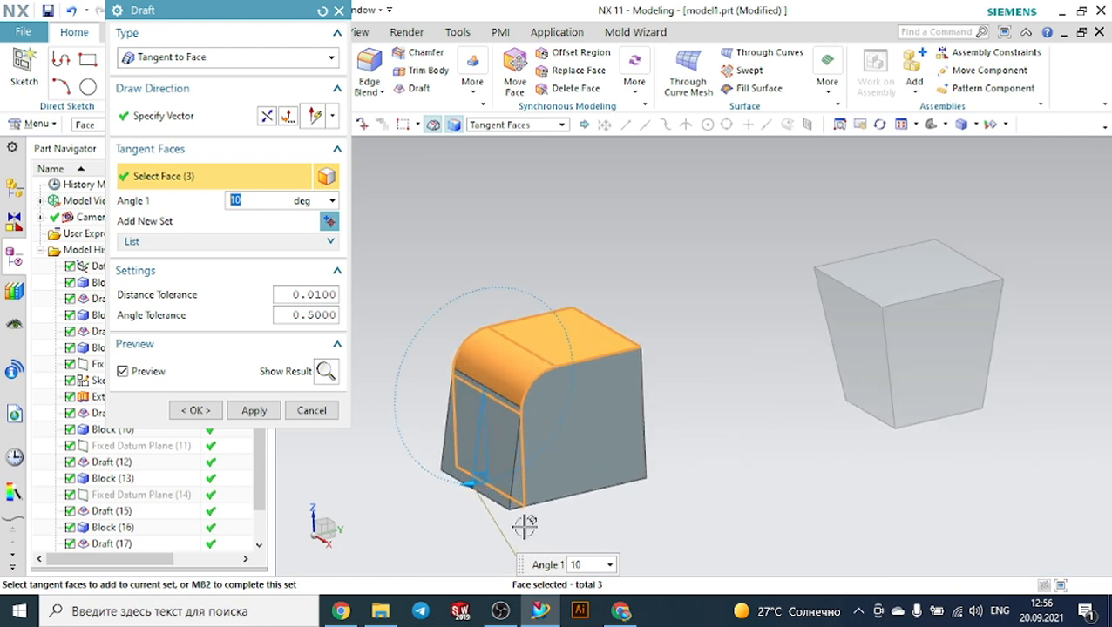
{"action": "scroll", "coordinate": [460, 524], "scroll_direction": "up", "scroll_amount": 2}
{"action": "left_click_drag", "start_coordinate": [466, 469], "coordinate": [427, 467]}
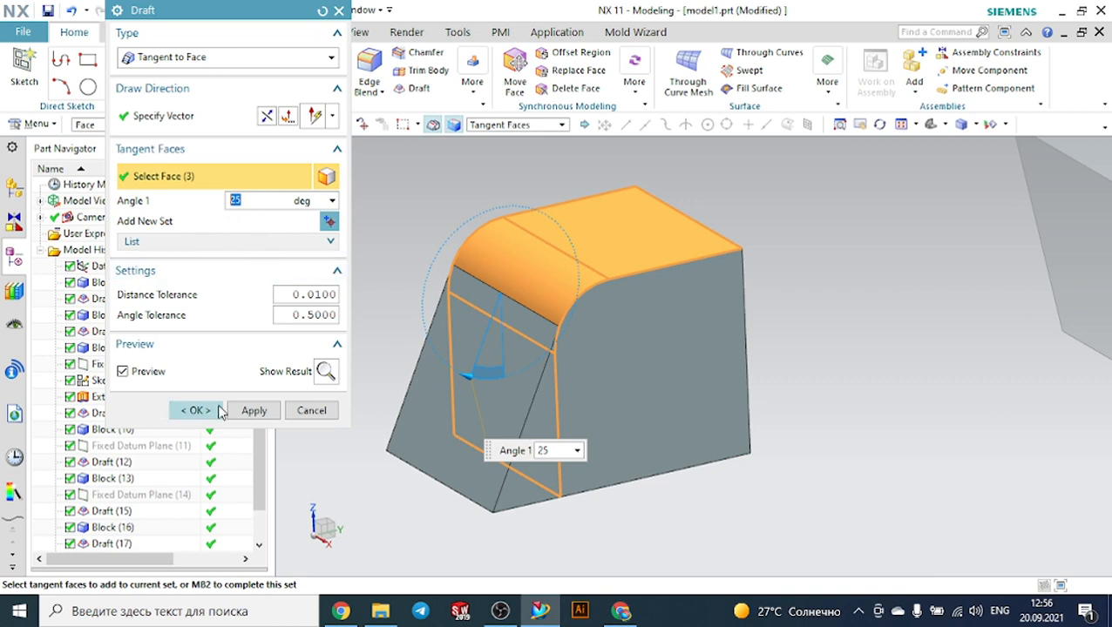
{"action": "left_click", "coordinate": [195, 411]}
Create an eighth block with 100 mm length, width and height in the free space in front of the sixth block.
{"action": "scroll", "coordinate": [338, 398], "scroll_direction": "down", "scroll_amount": 3}
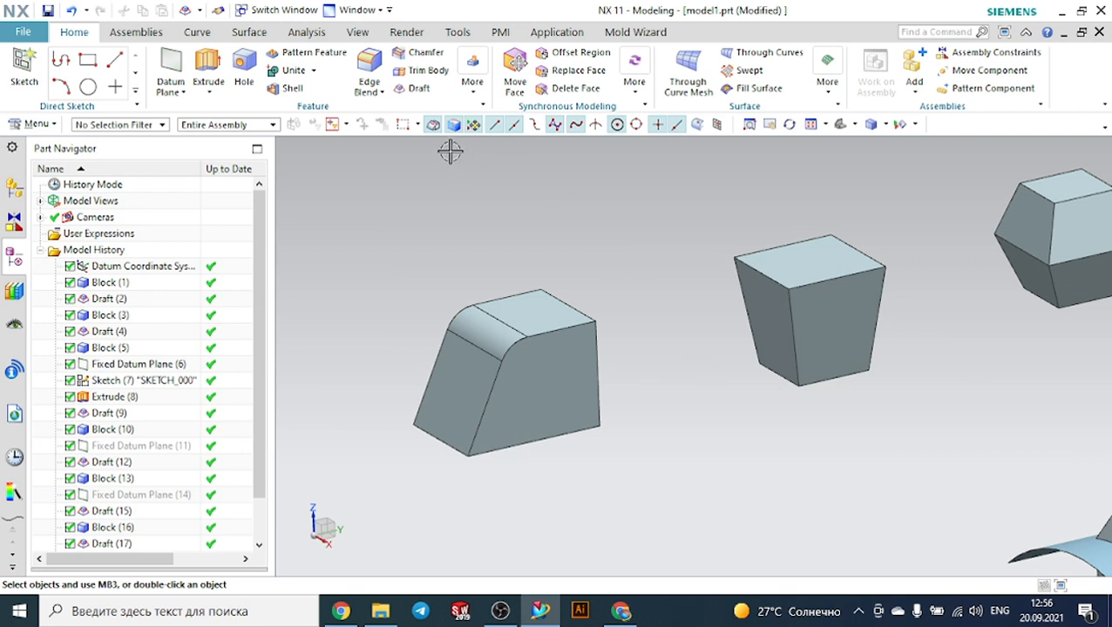
{"action": "left_click", "coordinate": [473, 87]}
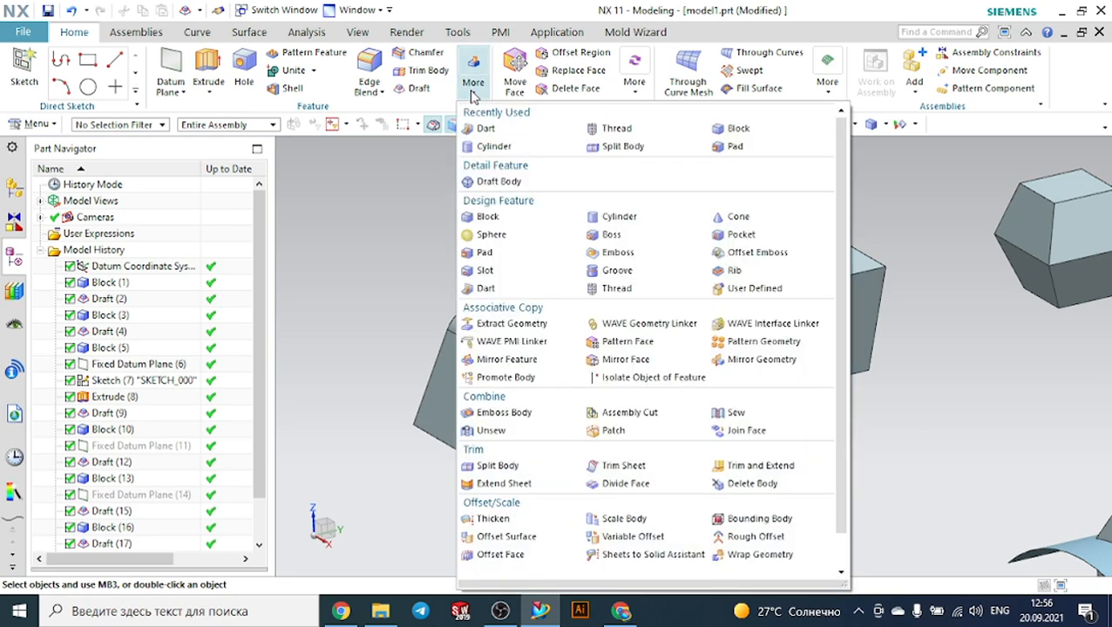
{"action": "left_click", "coordinate": [736, 129]}
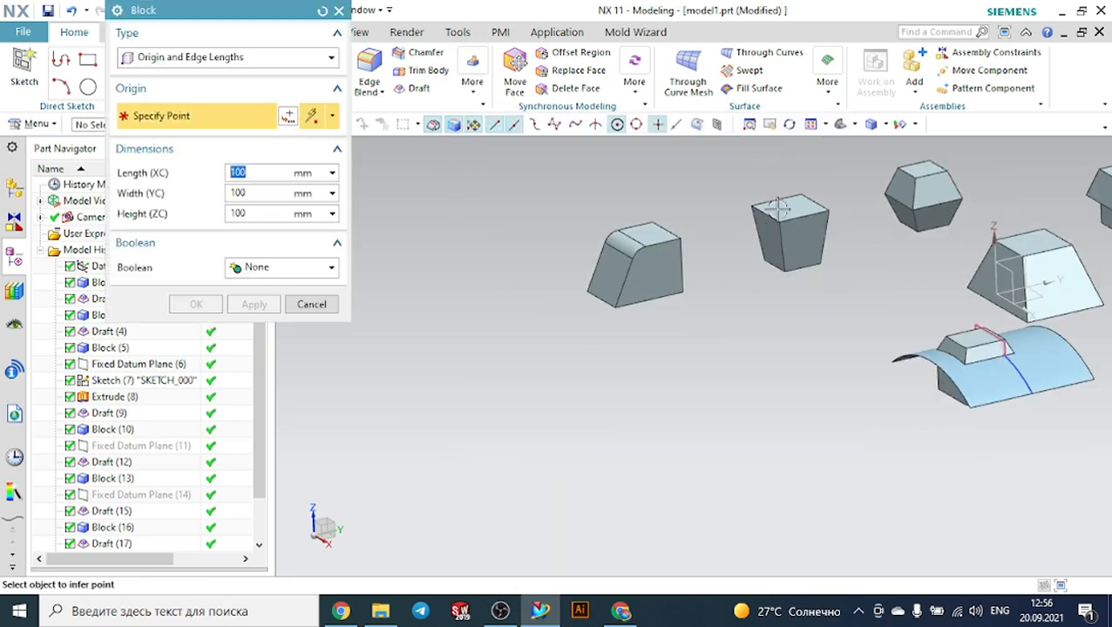
{"action": "left_click", "coordinate": [729, 347]}
{"action": "left_click", "coordinate": [207, 307]}
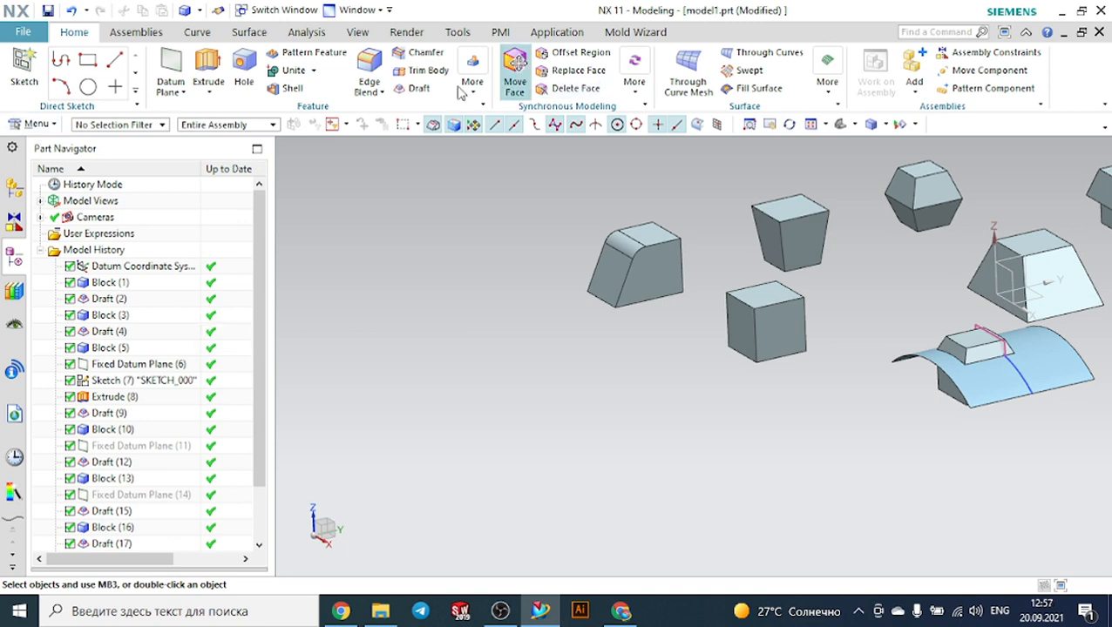
{"action": "left_click", "coordinate": [410, 88]}
{"action": "left_click", "coordinate": [265, 57]}
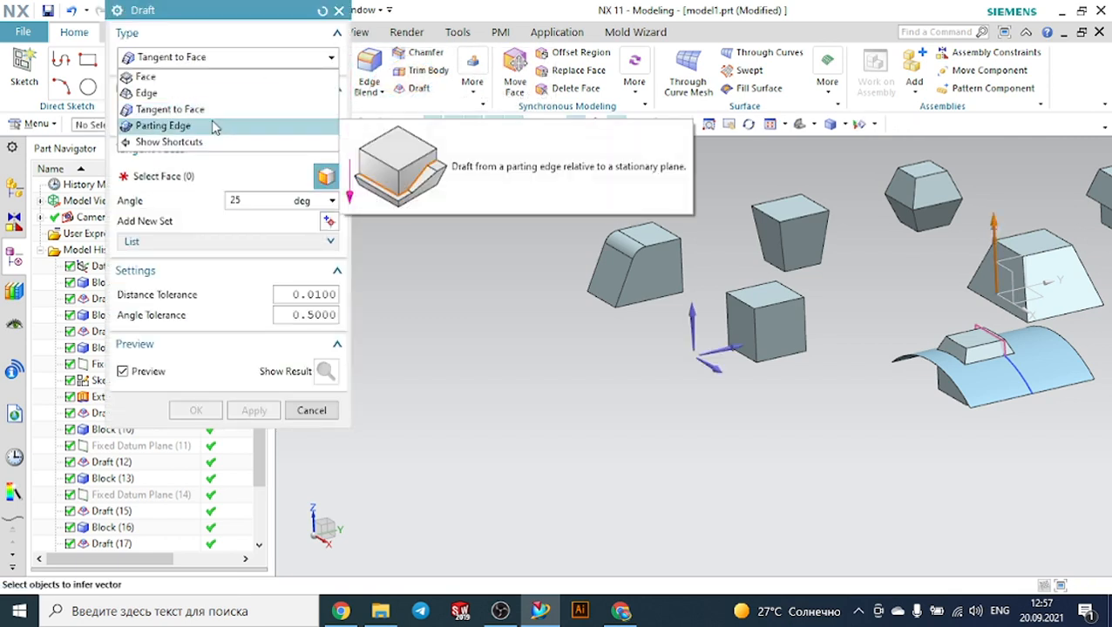
{"action": "left_click", "coordinate": [473, 245]}
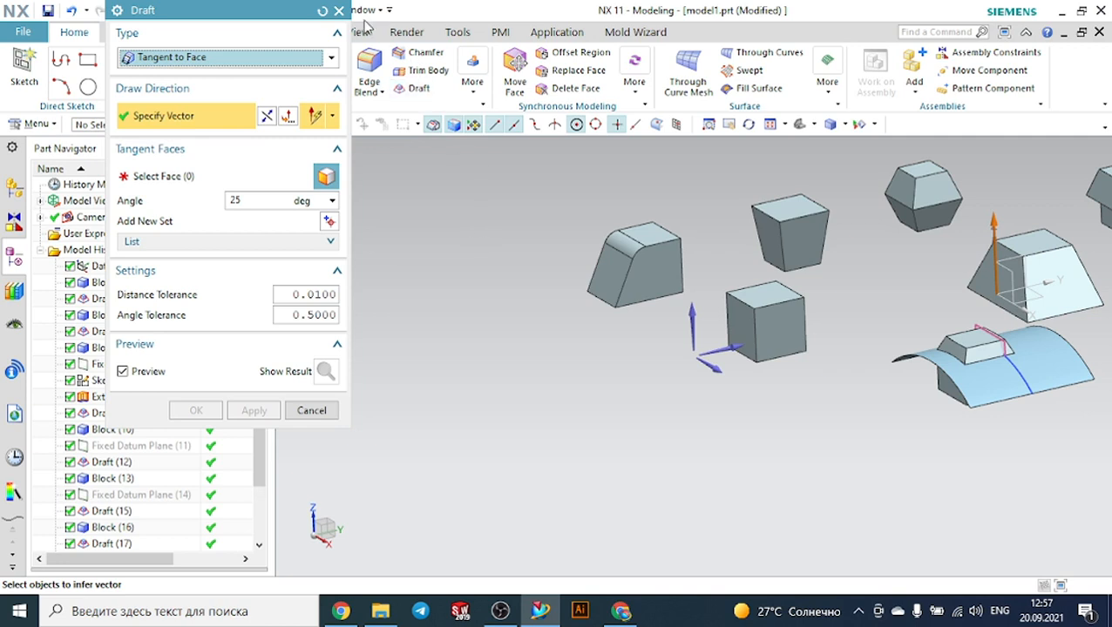
{"action": "left_click", "coordinate": [339, 11]}
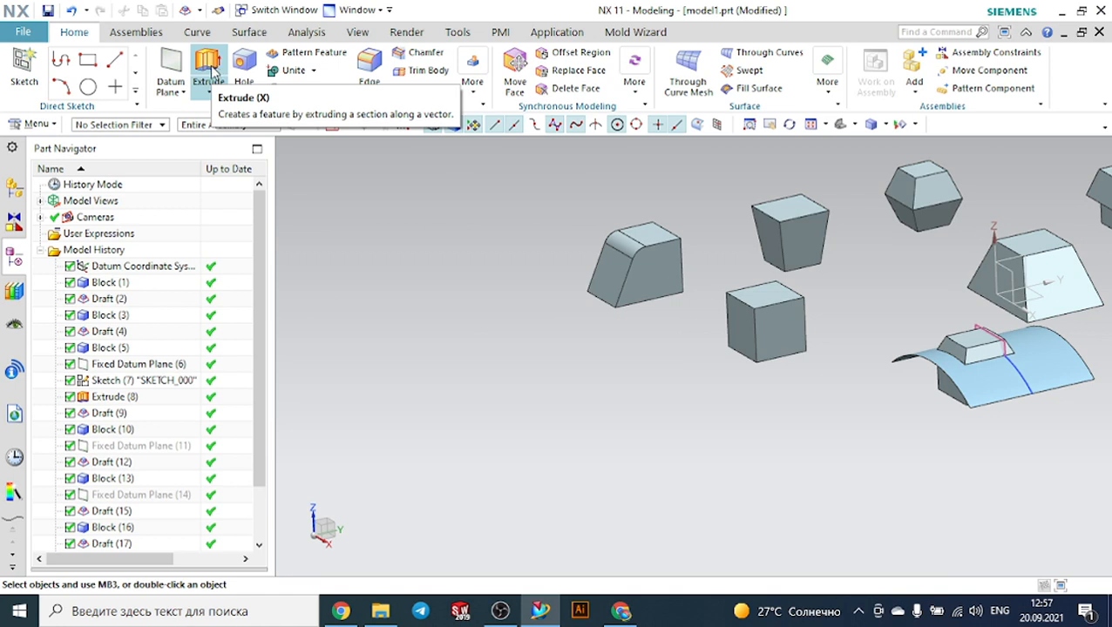
Create a datum plane at a distance of -50 mm from the eighth block's top face.
{"action": "left_click", "coordinate": [172, 65]}
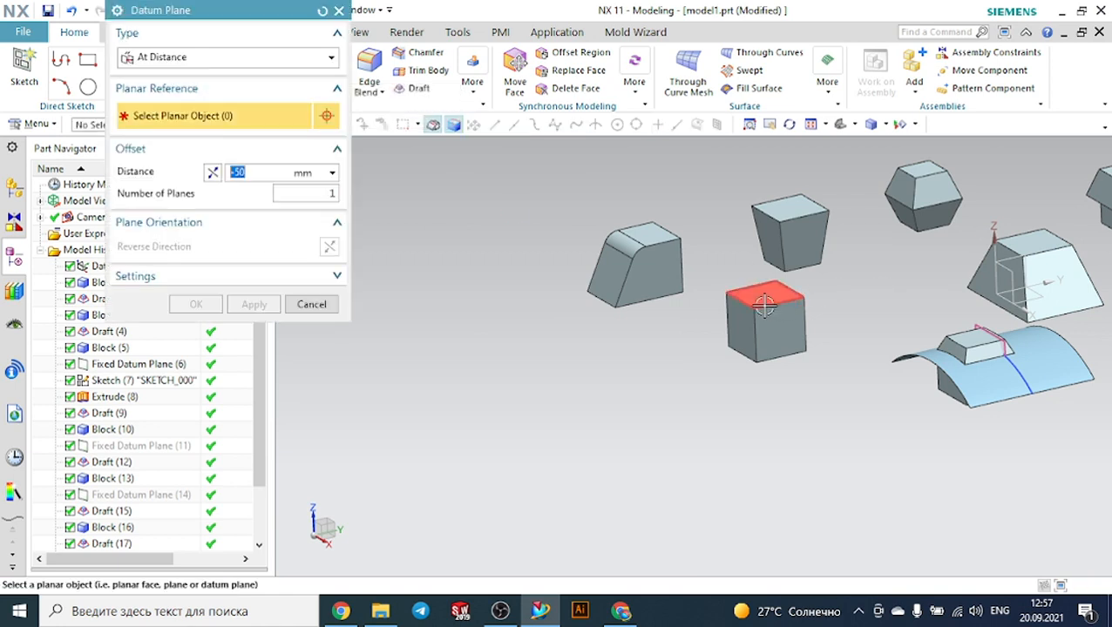
{"action": "scroll", "coordinate": [764, 304], "scroll_direction": "up", "scroll_amount": 3}
{"action": "left_click", "coordinate": [757, 293]}
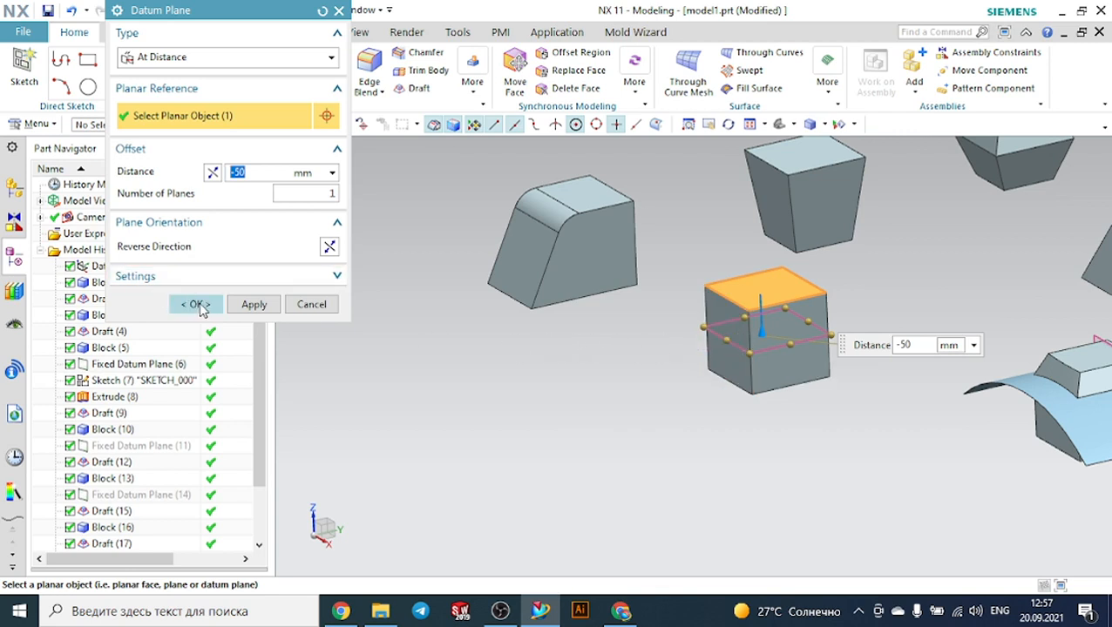
{"action": "left_click", "coordinate": [197, 305]}
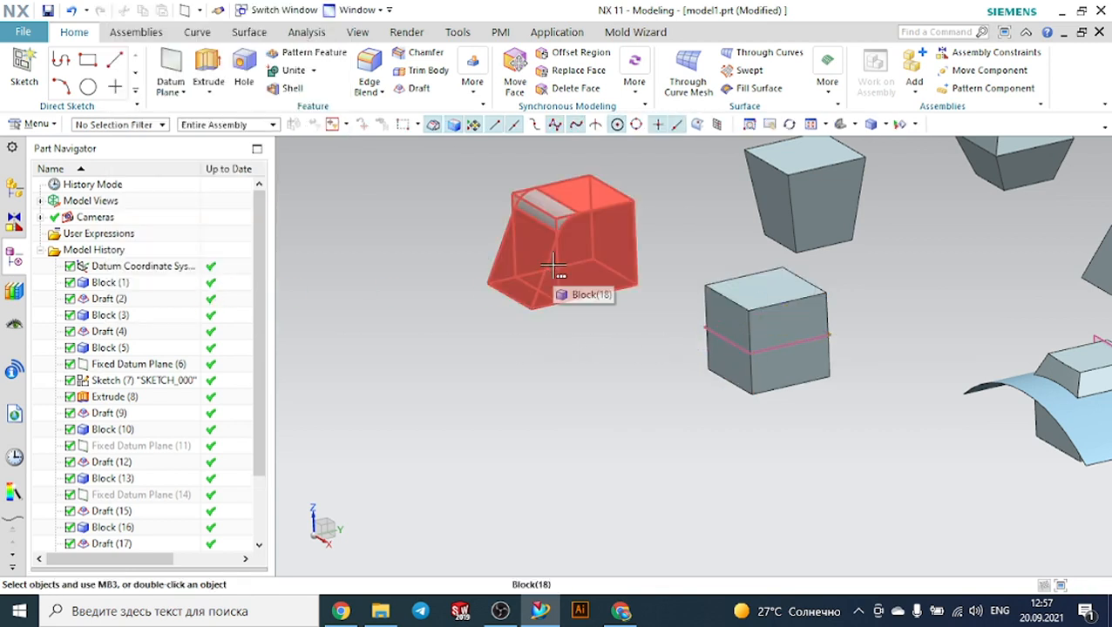
Start Split Body, switch to Google Meet to admit the waiting participant, and return to NX.
{"action": "left_click", "coordinate": [475, 98]}
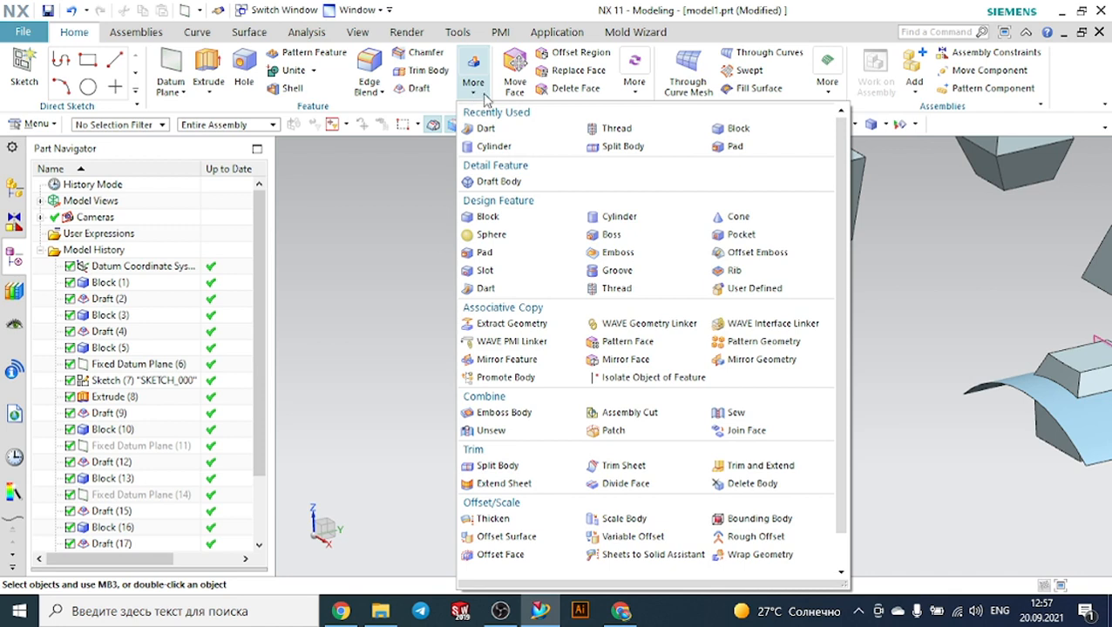
{"action": "left_click", "coordinate": [611, 145]}
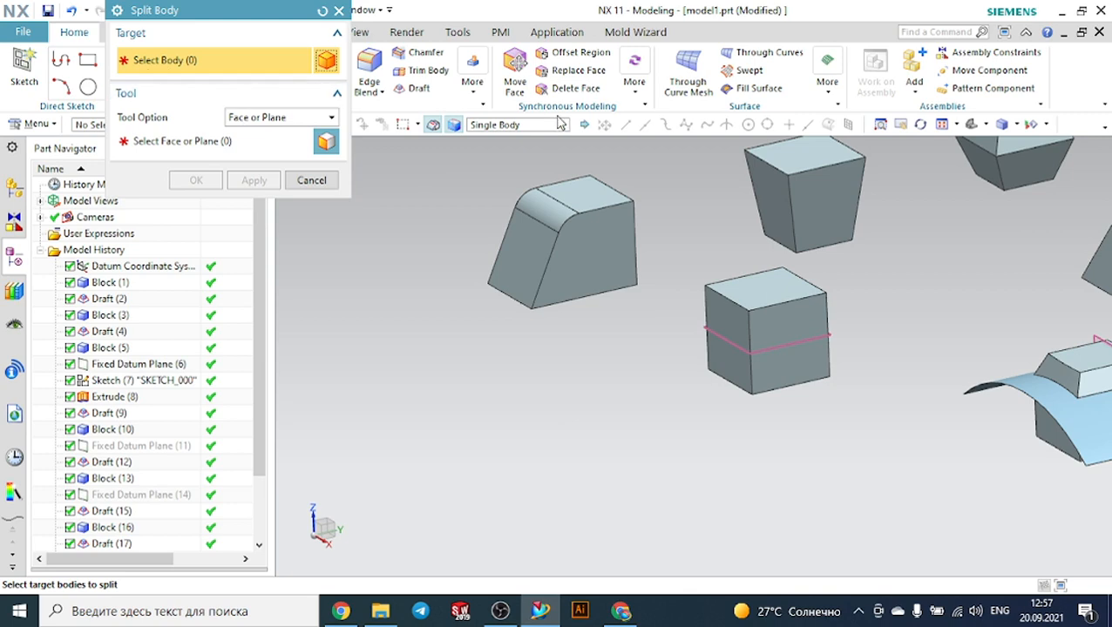
{"action": "left_click", "coordinate": [621, 613]}
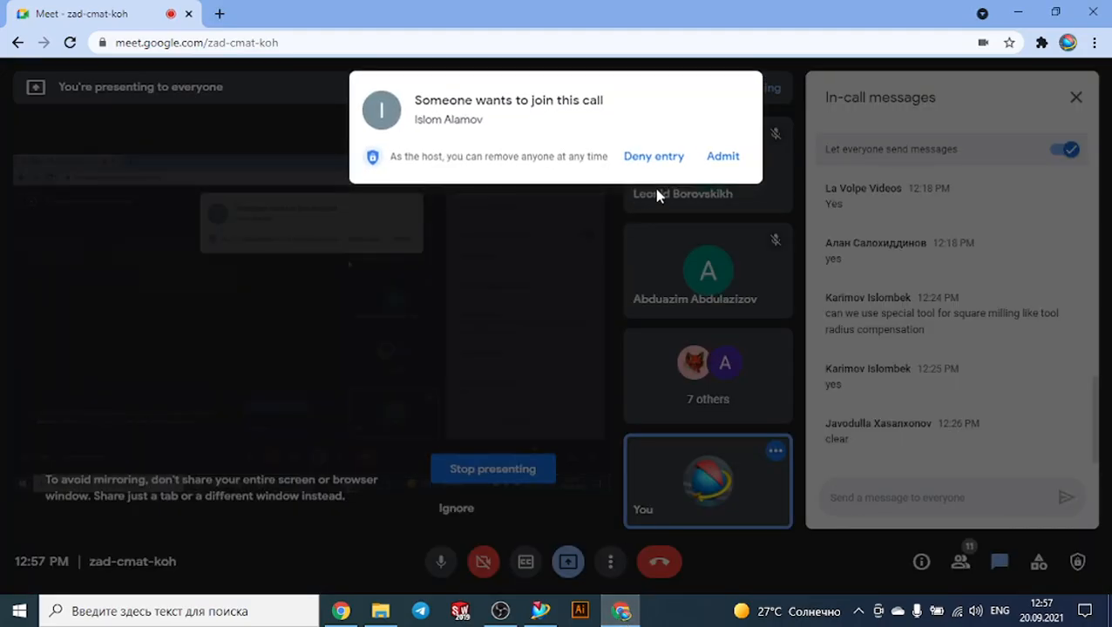
{"action": "left_click", "coordinate": [722, 158]}
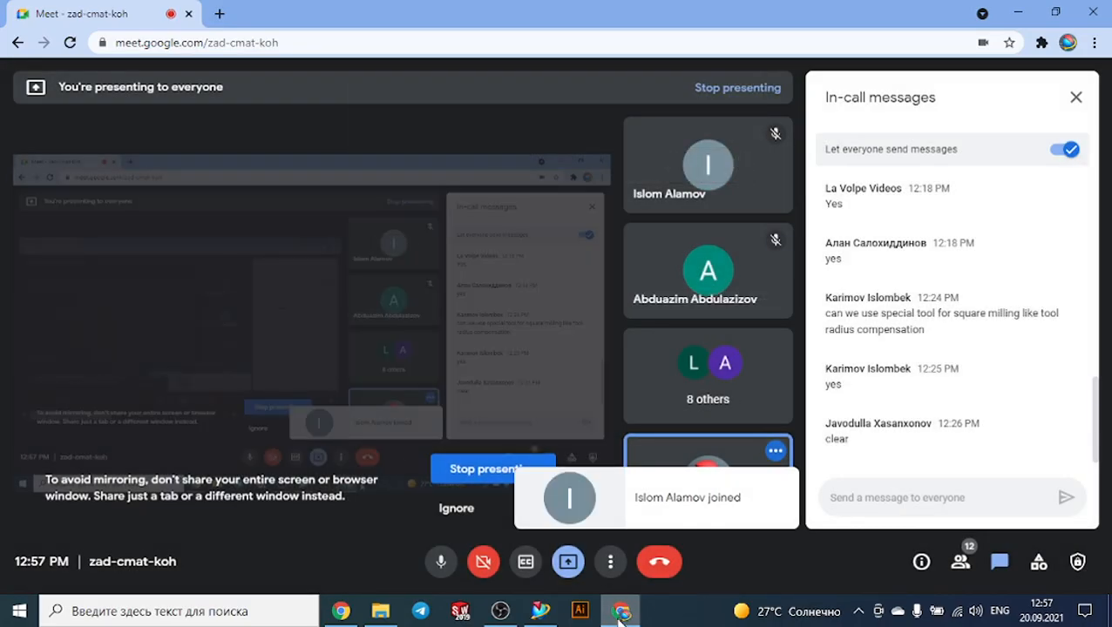
{"action": "left_click", "coordinate": [540, 611]}
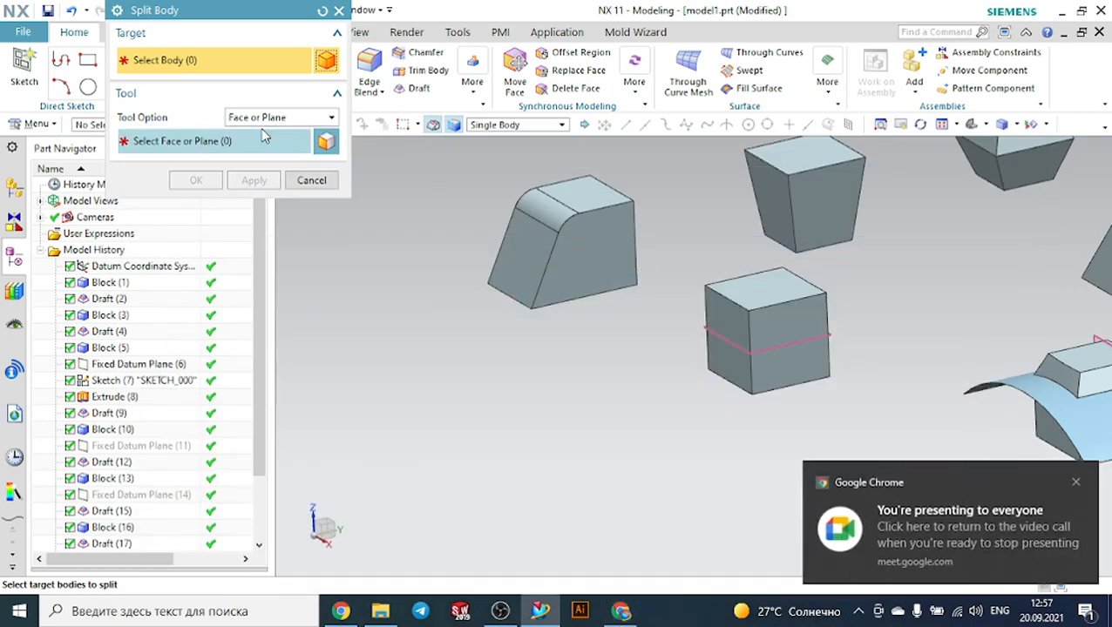
Split the eighth block at mid-height with the datum plane, using the Face or Plane tool option.
{"action": "left_click", "coordinate": [751, 289]}
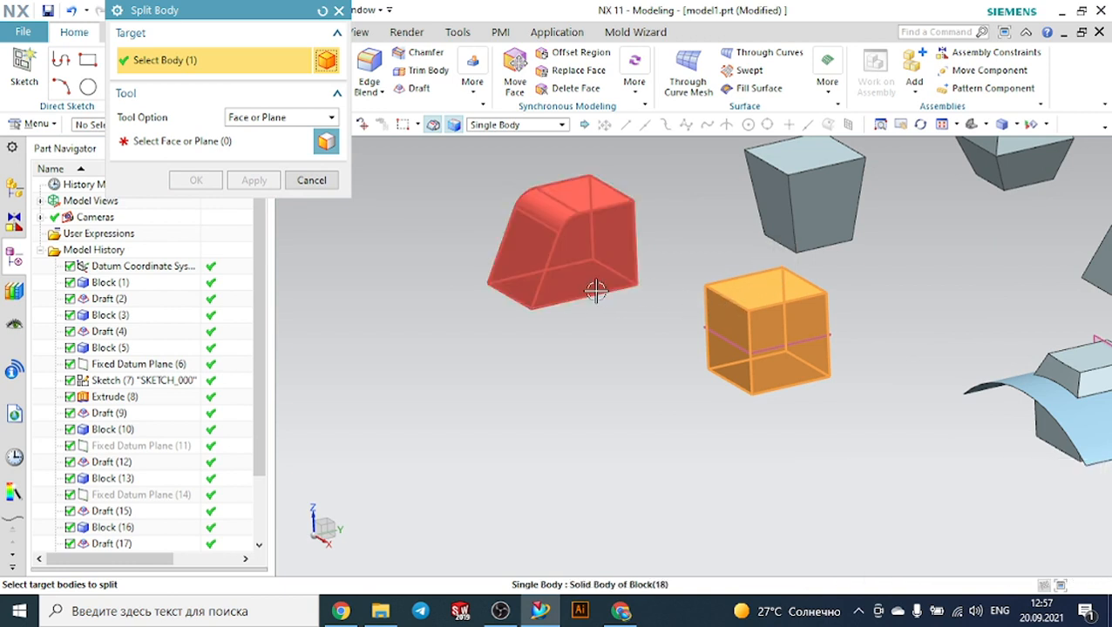
{"action": "left_click", "coordinate": [243, 120]}
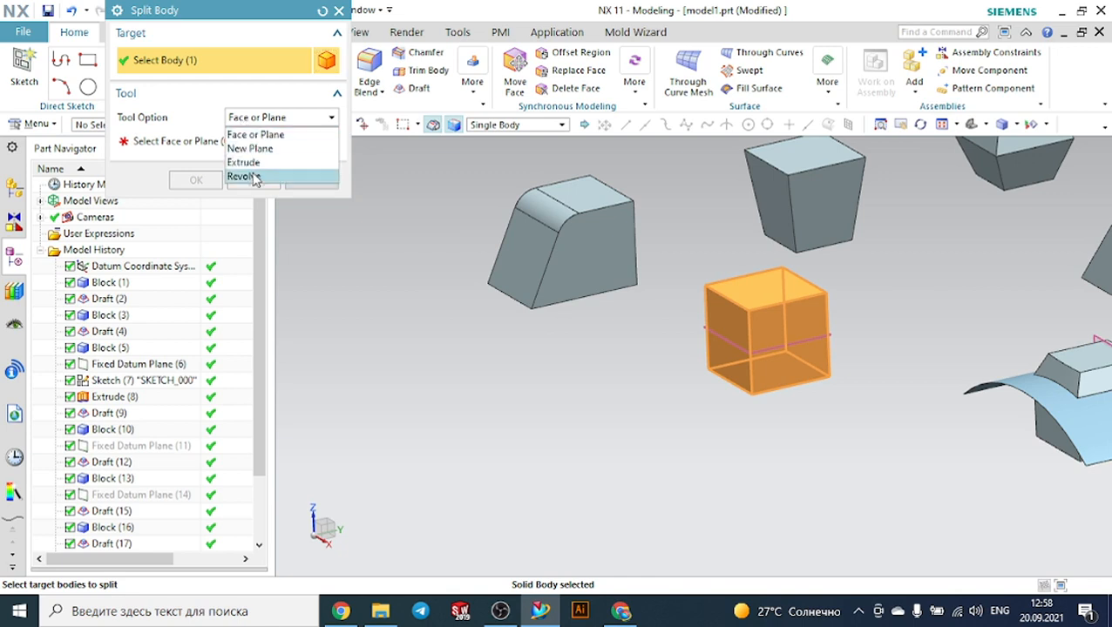
{"action": "left_click", "coordinate": [255, 136]}
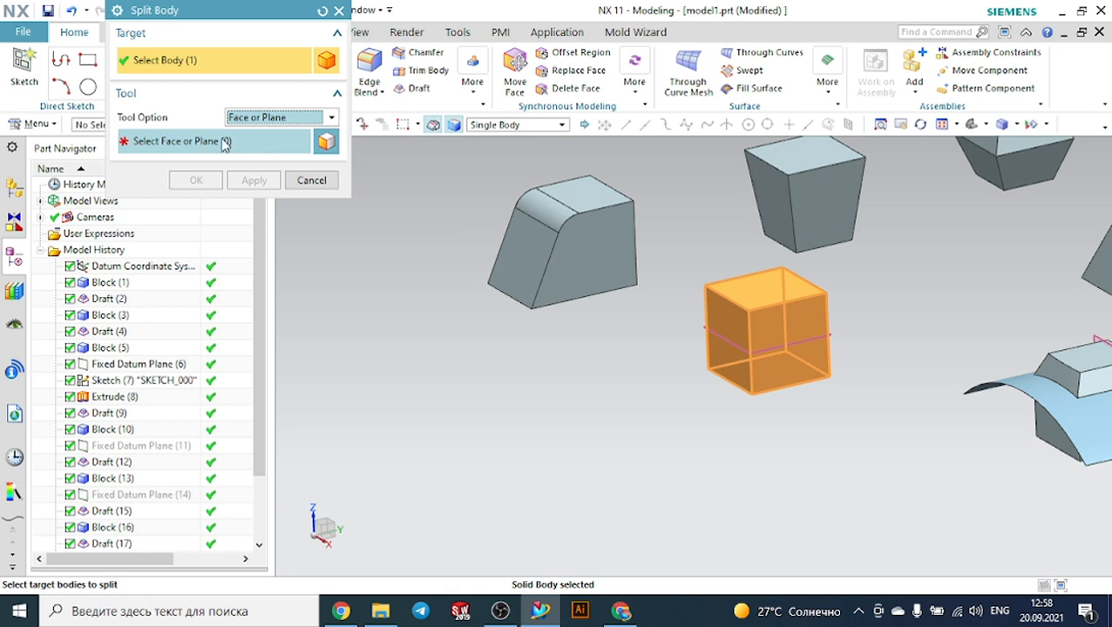
{"action": "scroll", "coordinate": [667, 353], "scroll_direction": "up", "scroll_amount": 2}
{"action": "scroll", "coordinate": [736, 328], "scroll_direction": "up", "scroll_amount": 2}
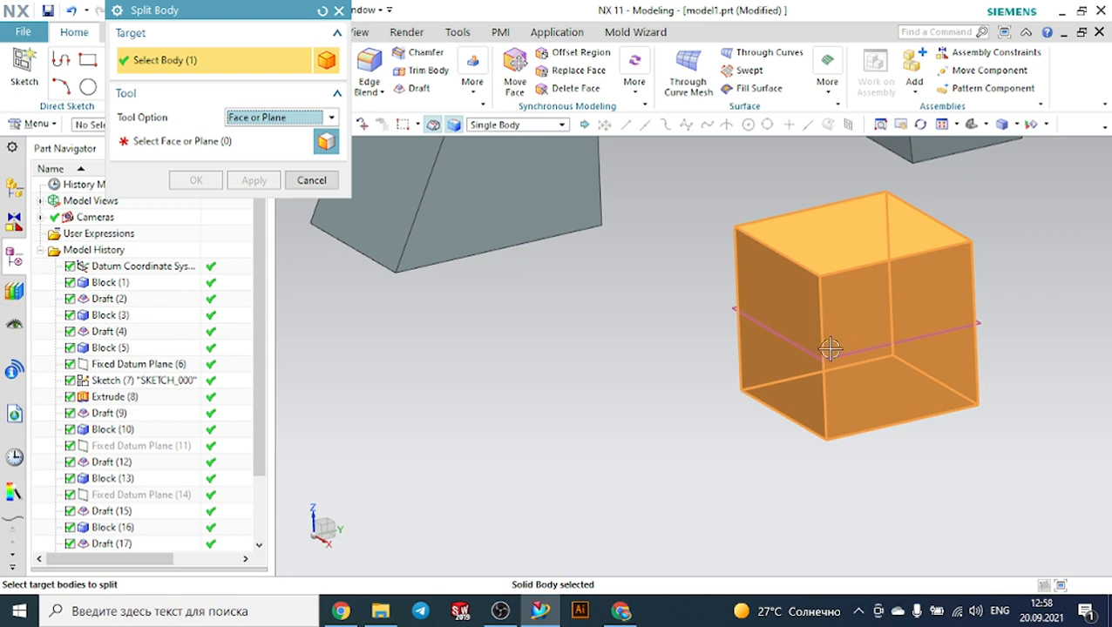
{"action": "scroll", "coordinate": [819, 321], "scroll_direction": "up", "scroll_amount": 3}
{"action": "scroll", "coordinate": [732, 348], "scroll_direction": "up", "scroll_amount": 2}
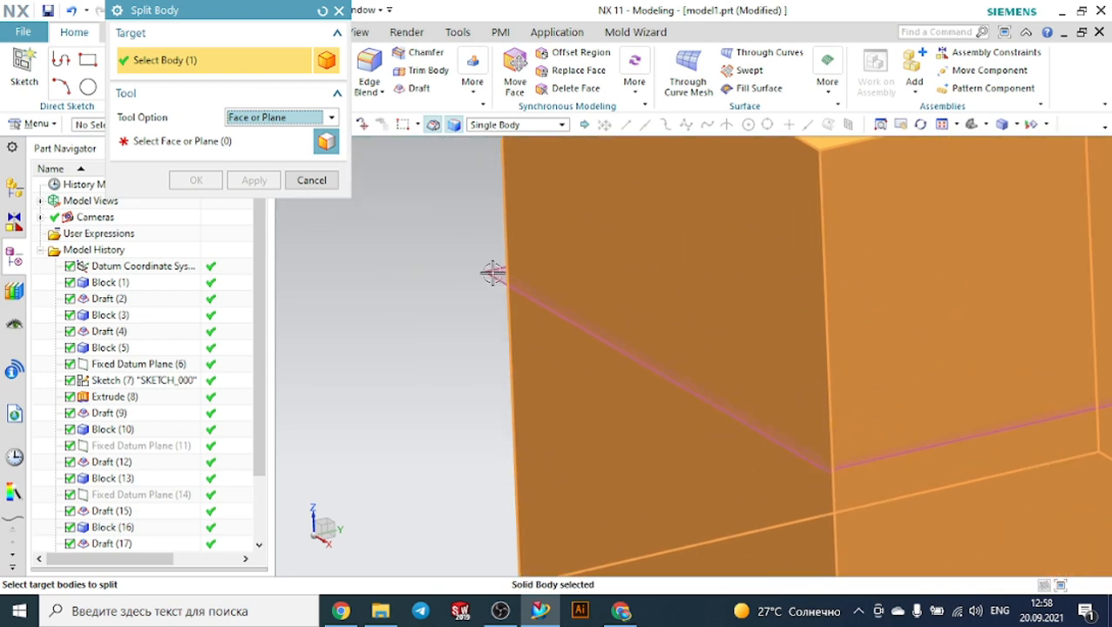
{"action": "left_click", "coordinate": [325, 143]}
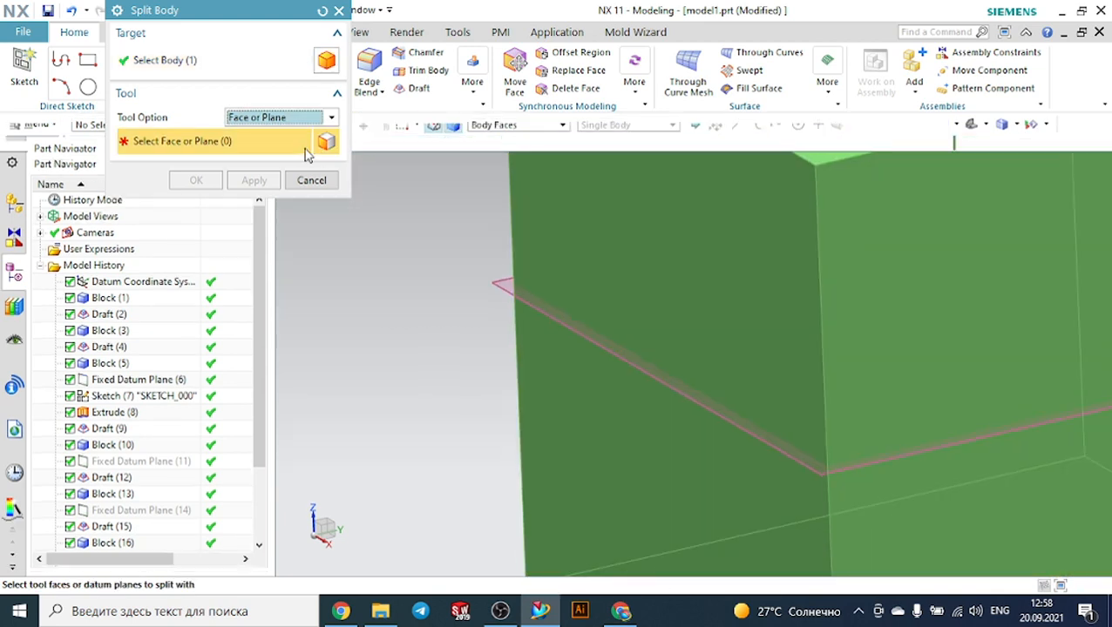
{"action": "left_click", "coordinate": [502, 293]}
{"action": "scroll", "coordinate": [499, 290], "scroll_direction": "down", "scroll_amount": 5}
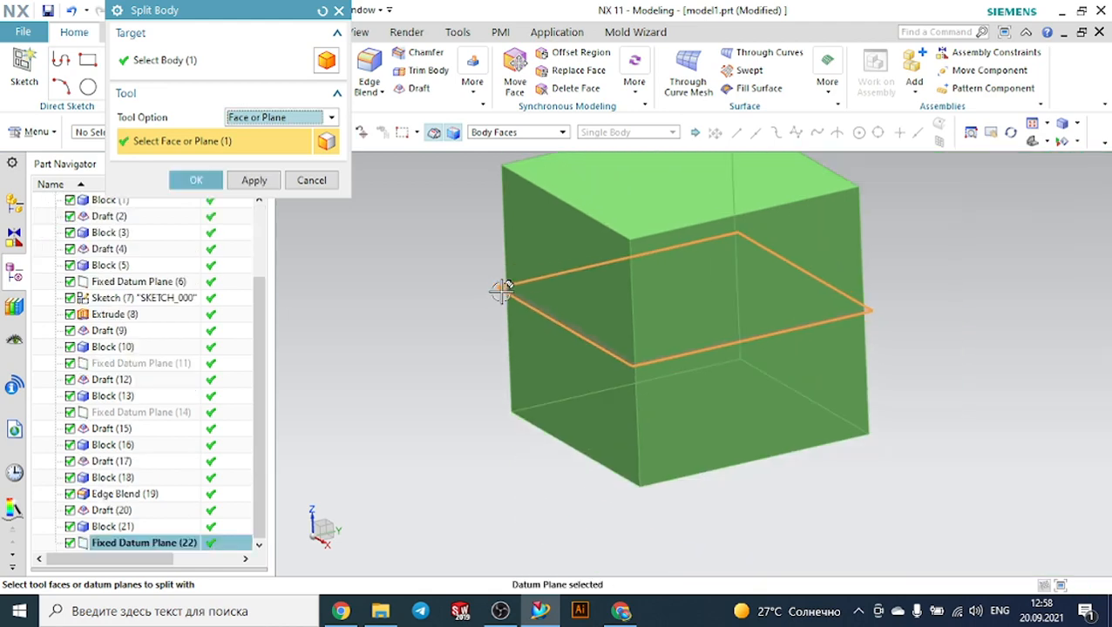
{"action": "left_click", "coordinate": [209, 183]}
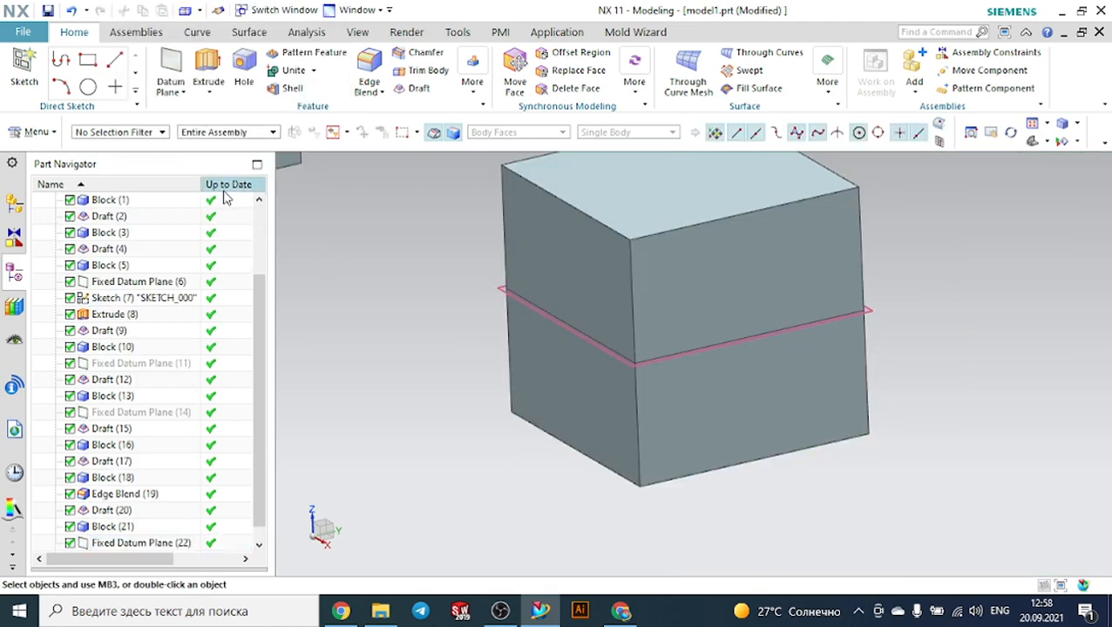
Hide the datum plane that cuts through the middle of the eighth block.
{"action": "scroll", "coordinate": [707, 377], "scroll_direction": "up", "scroll_amount": 3}
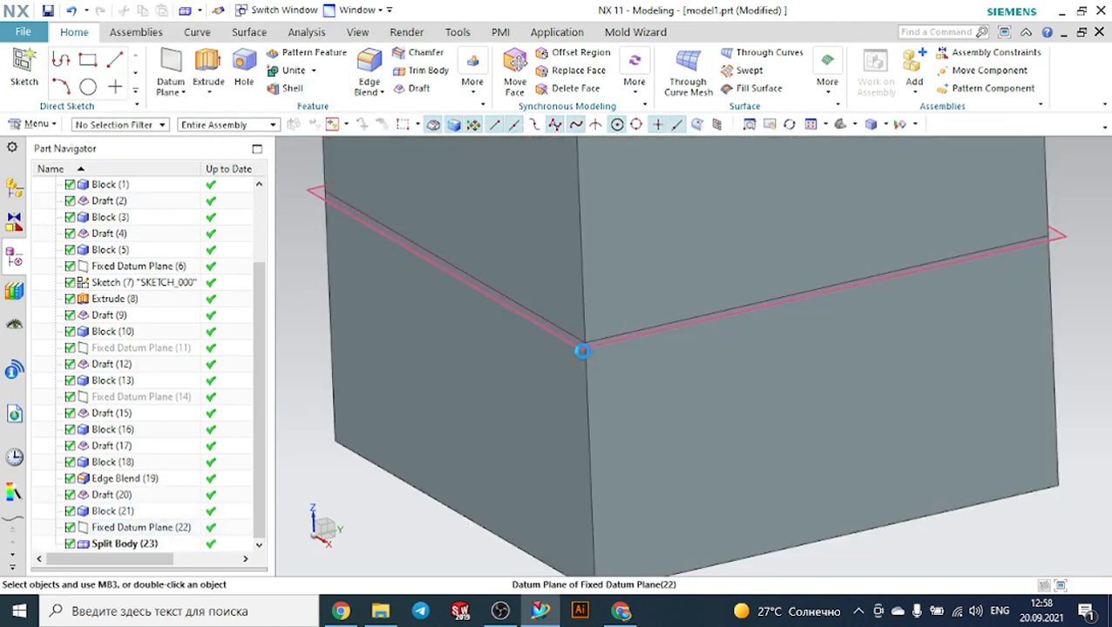
{"action": "left_click", "coordinate": [578, 350]}
{"action": "left_click", "coordinate": [666, 326]}
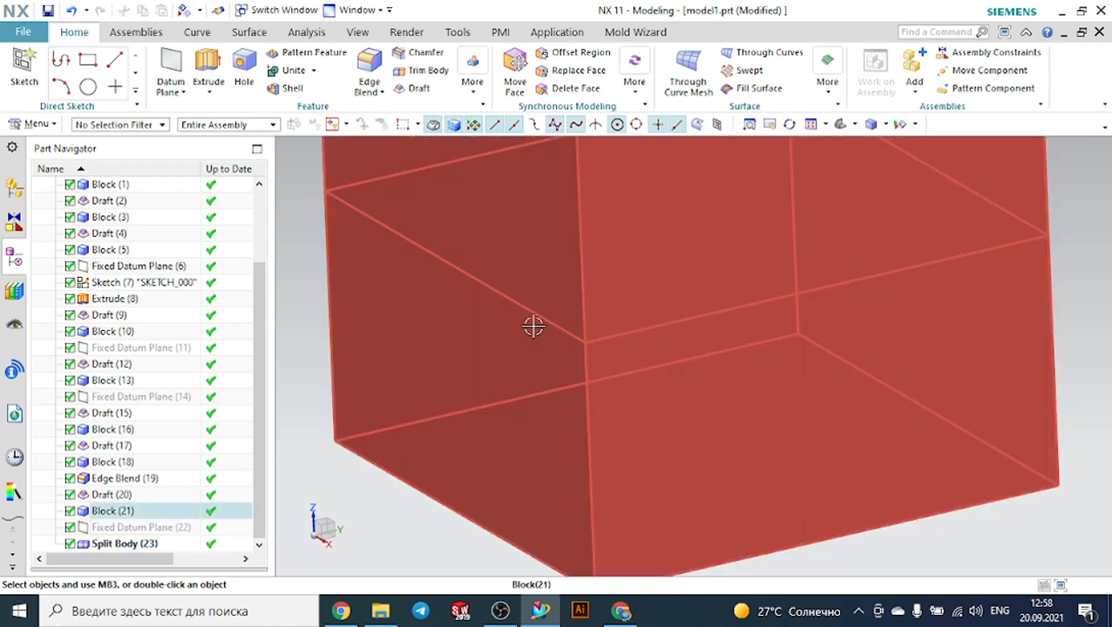
{"action": "scroll", "coordinate": [608, 355], "scroll_direction": "down", "scroll_amount": 5}
{"action": "middle_click_drag", "start_coordinate": [768, 381], "coordinate": [789, 327]}
{"action": "left_click", "coordinate": [532, 296]}
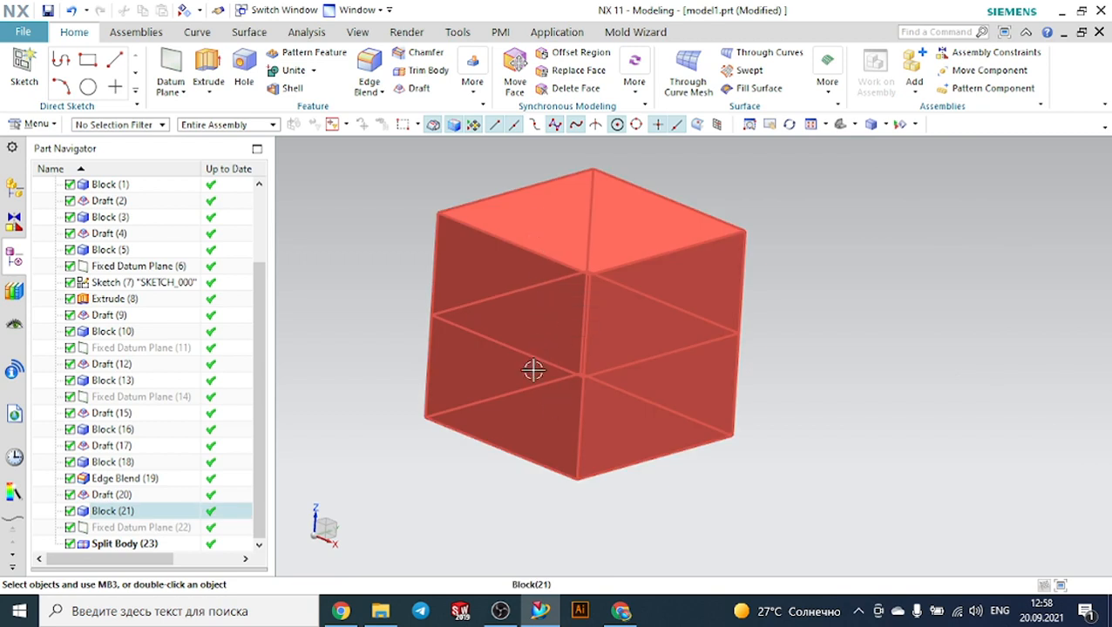
{"action": "left_click", "coordinate": [752, 394]}
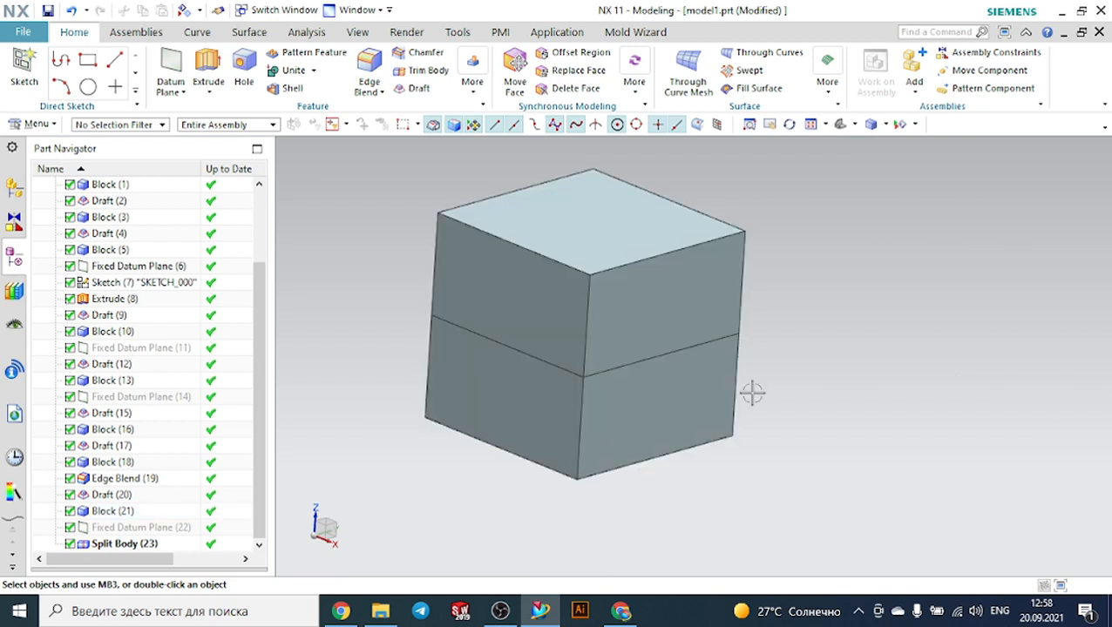
{"action": "left_click", "coordinate": [293, 75]}
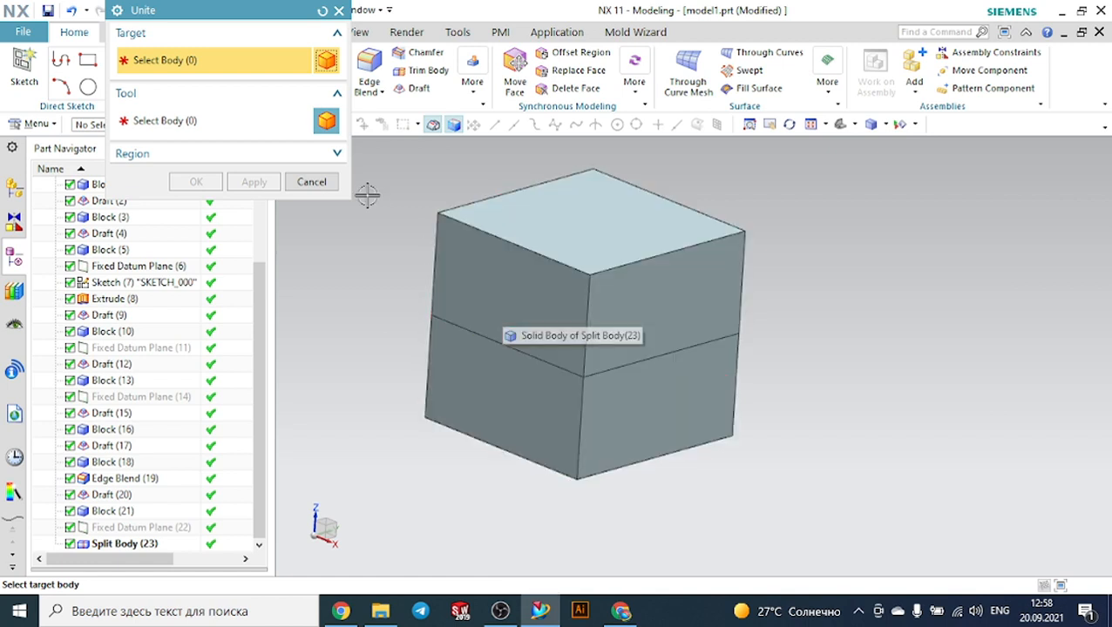
{"action": "left_click", "coordinate": [311, 182]}
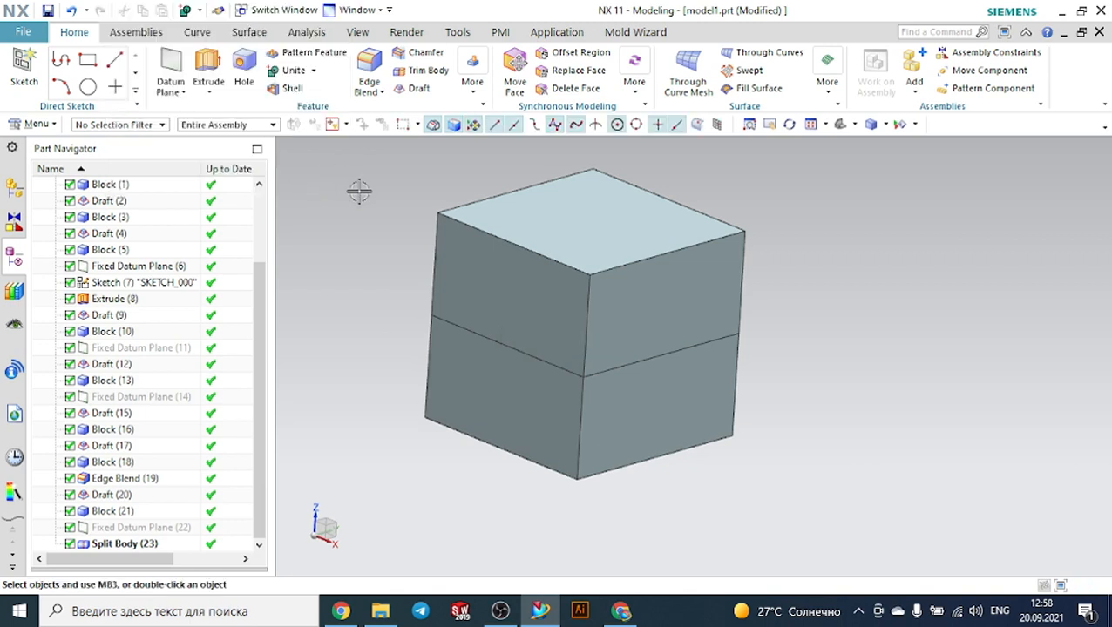
Start a Parting Edge draft with a vertical draw direction and the eighth block's top face as the stationary plane.
{"action": "left_click", "coordinate": [418, 89]}
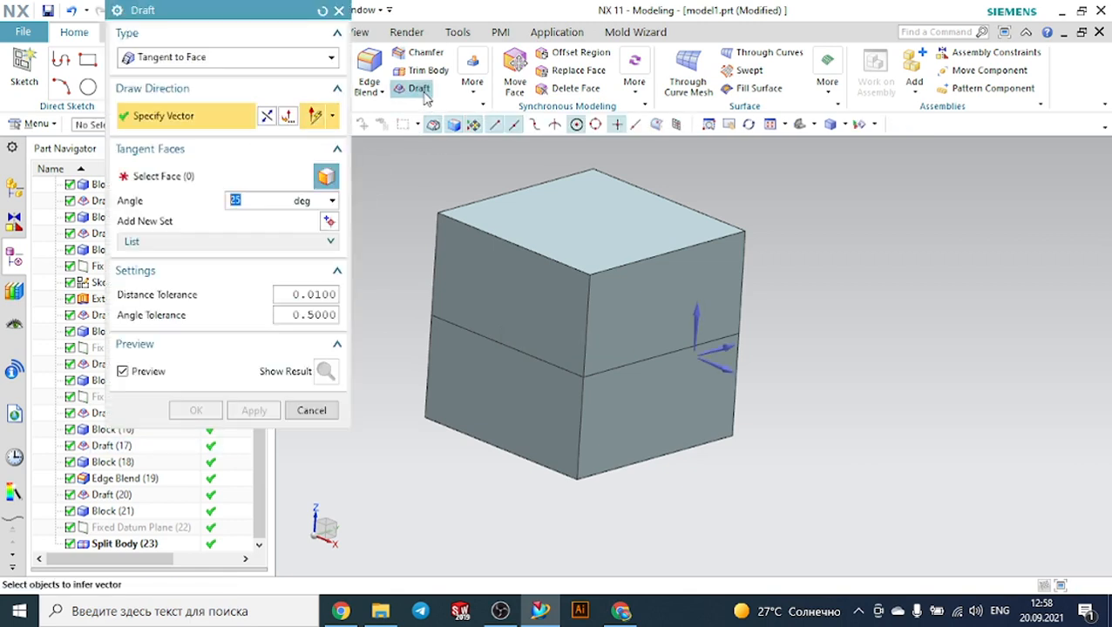
{"action": "left_click", "coordinate": [266, 61]}
{"action": "left_click", "coordinate": [185, 125]}
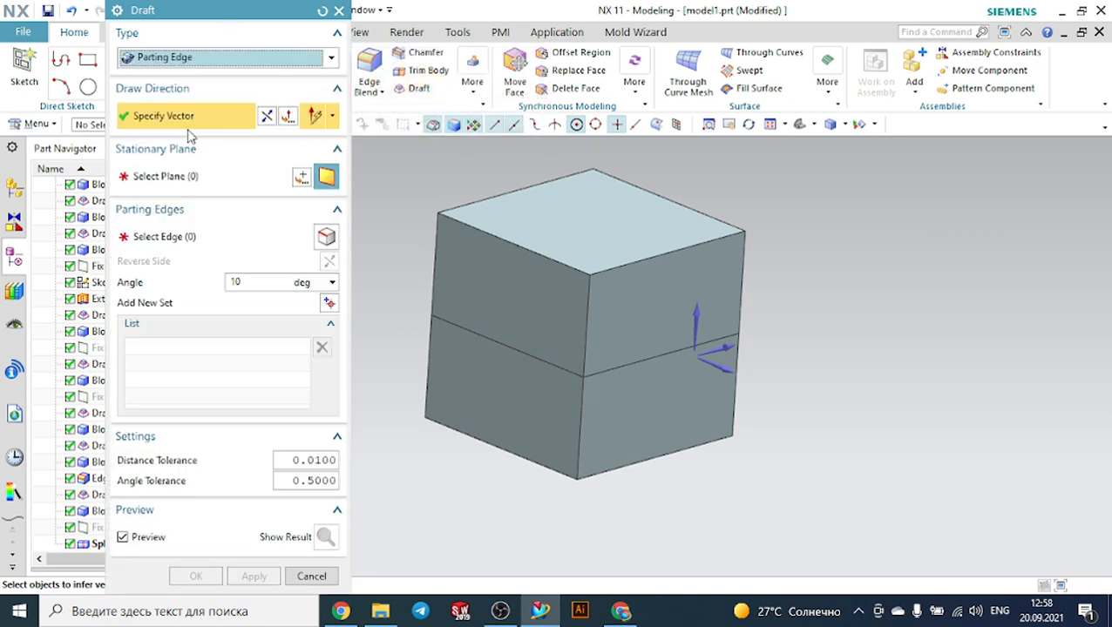
{"action": "scroll", "coordinate": [737, 293], "scroll_direction": "down", "scroll_amount": 3}
{"action": "scroll", "coordinate": [758, 288], "scroll_direction": "up", "scroll_amount": 3}
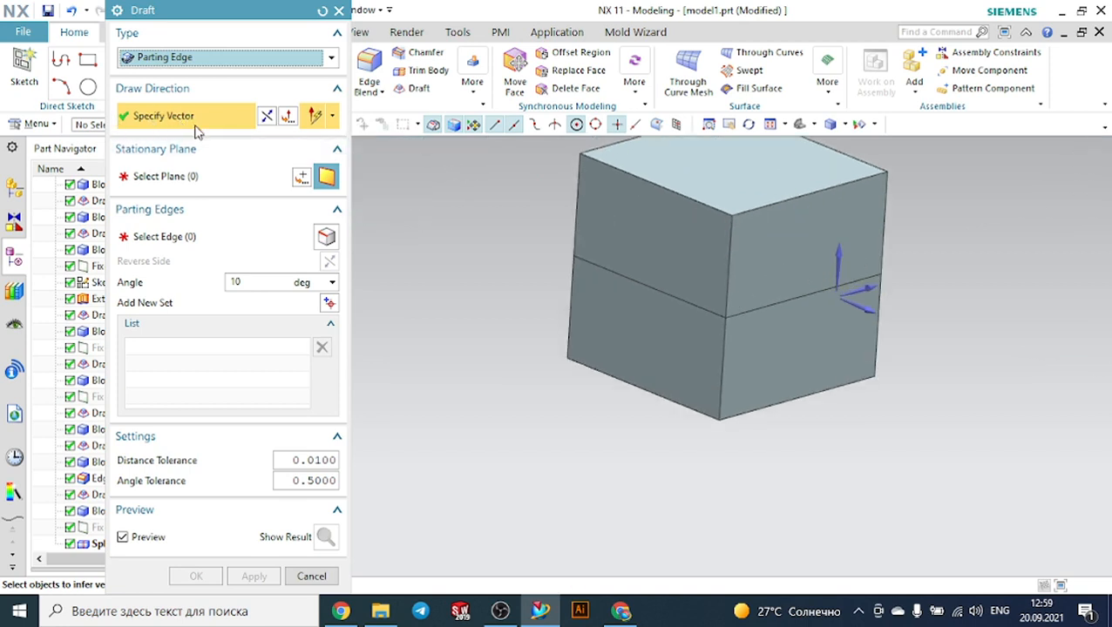
{"action": "left_click", "coordinate": [850, 253]}
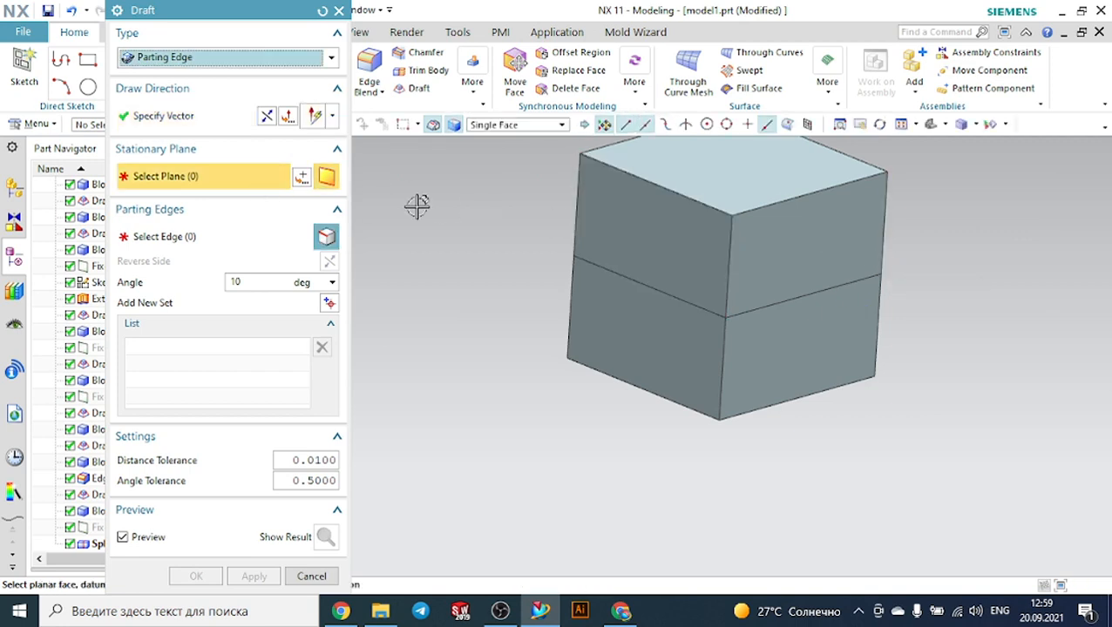
{"action": "scroll", "coordinate": [418, 204], "scroll_direction": "down", "scroll_amount": 3}
{"action": "scroll", "coordinate": [591, 199], "scroll_direction": "up", "scroll_amount": 3}
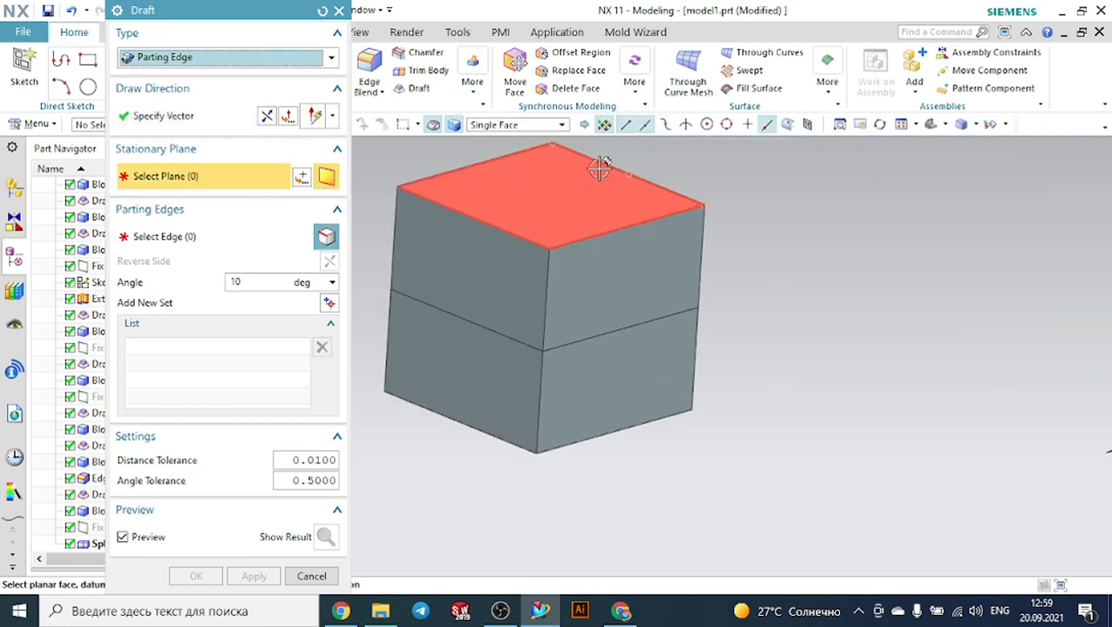
{"action": "left_click", "coordinate": [504, 171]}
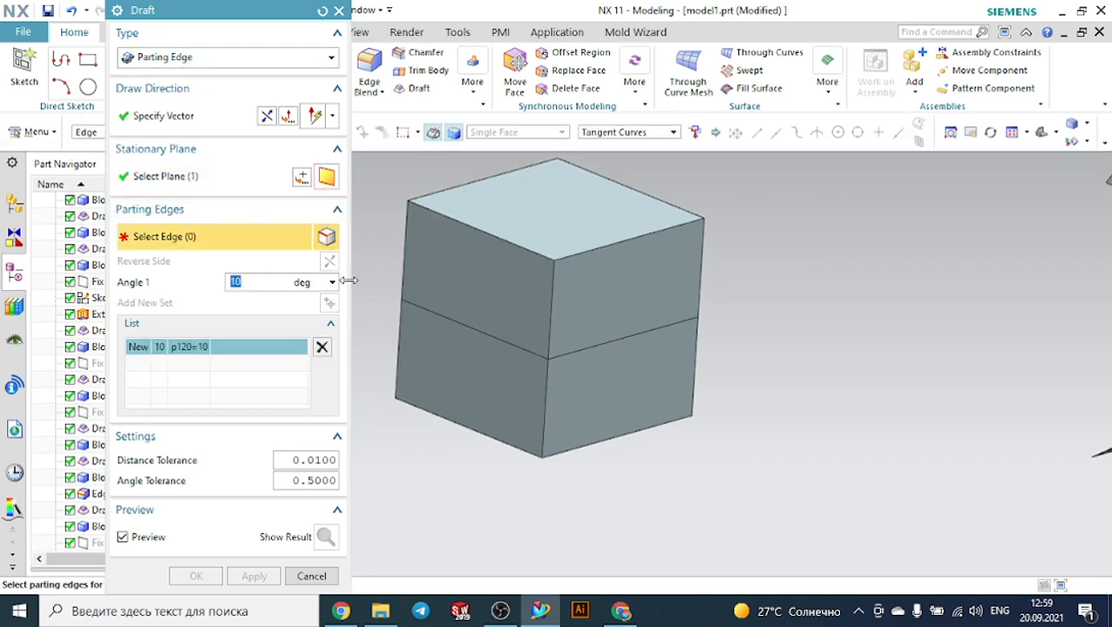
Draft the eighth block's upper half by 10 degrees, using the four mid-height split edges as parting edges.
{"action": "scroll", "coordinate": [387, 287], "scroll_direction": "up", "scroll_amount": 3}
{"action": "left_click", "coordinate": [459, 330]}
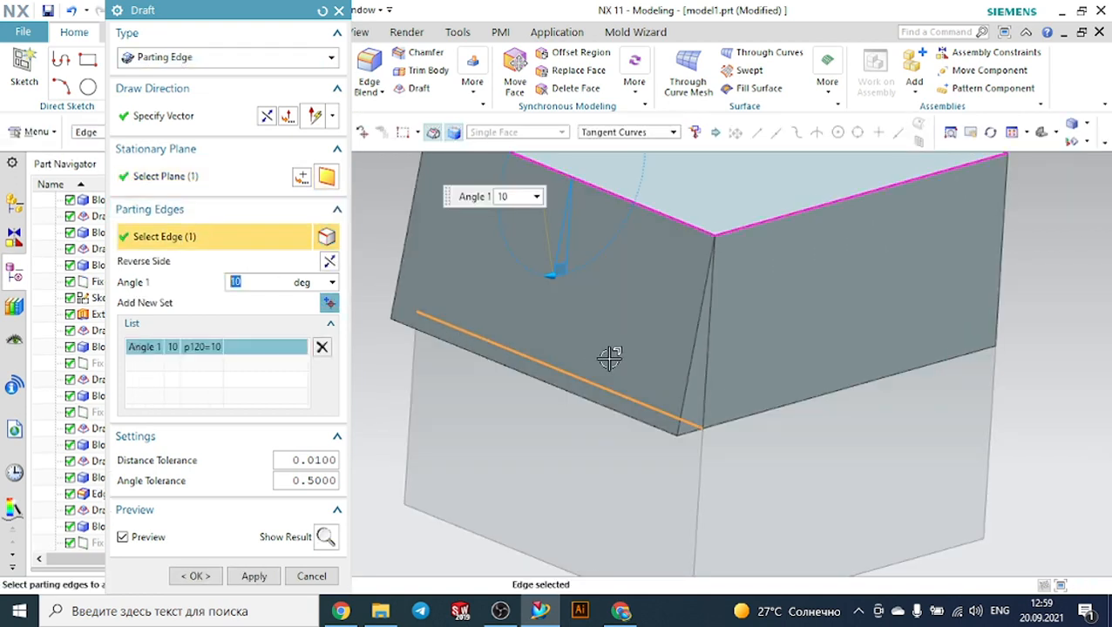
{"action": "left_click", "coordinate": [844, 389]}
{"action": "scroll", "coordinate": [933, 404], "scroll_direction": "down", "scroll_amount": 5}
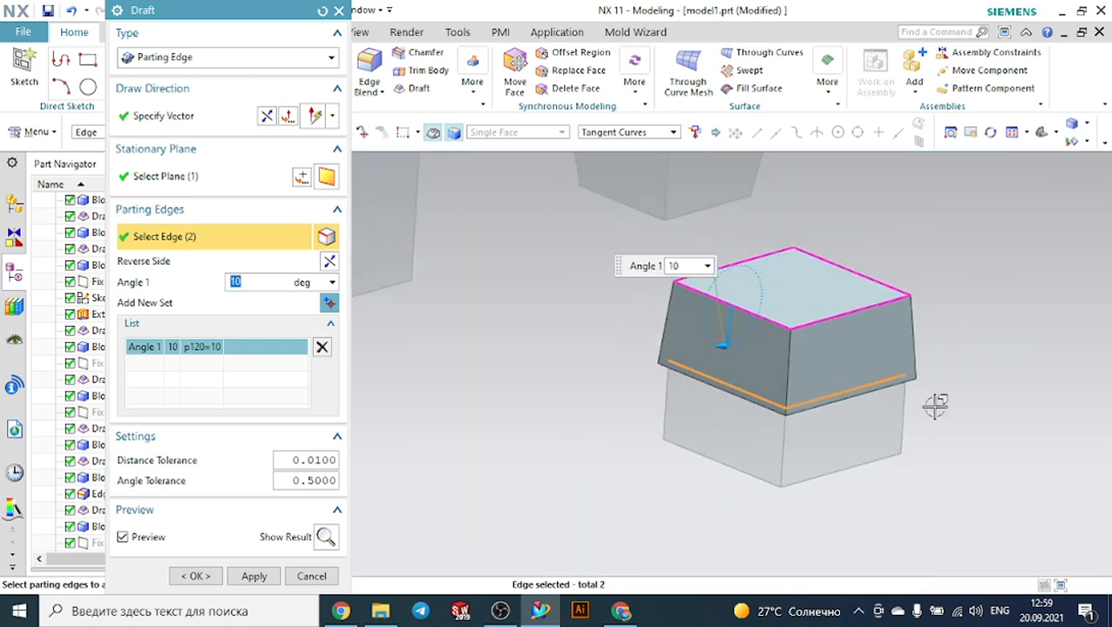
{"action": "middle_click_drag", "start_coordinate": [934, 403], "coordinate": [881, 401]}
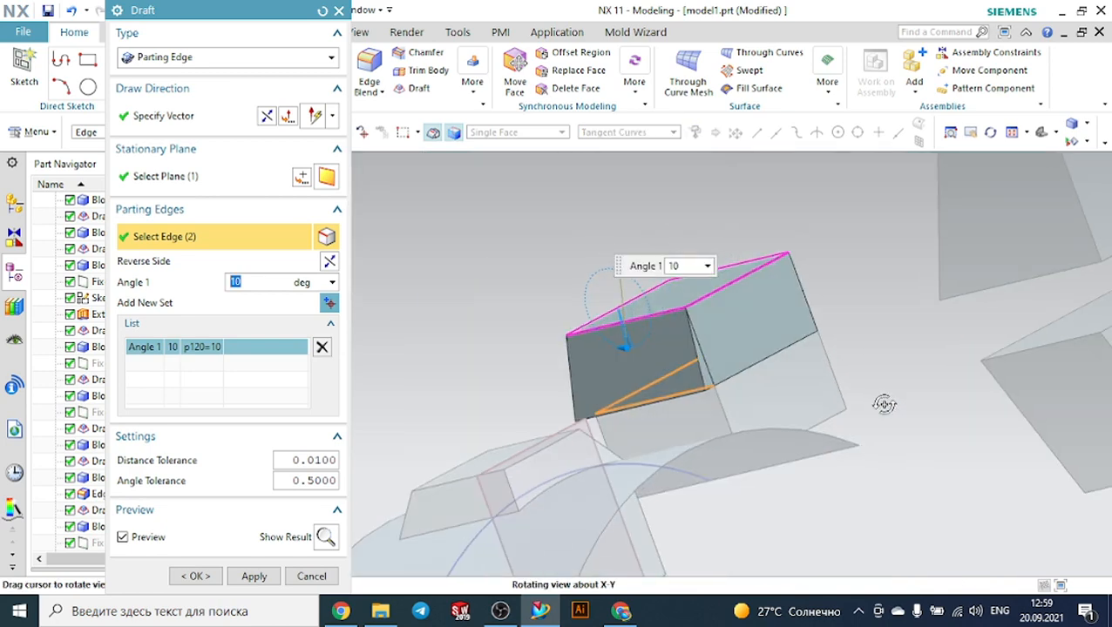
{"action": "left_click", "coordinate": [764, 357]}
{"action": "middle_click_drag", "start_coordinate": [832, 353], "coordinate": [852, 322]}
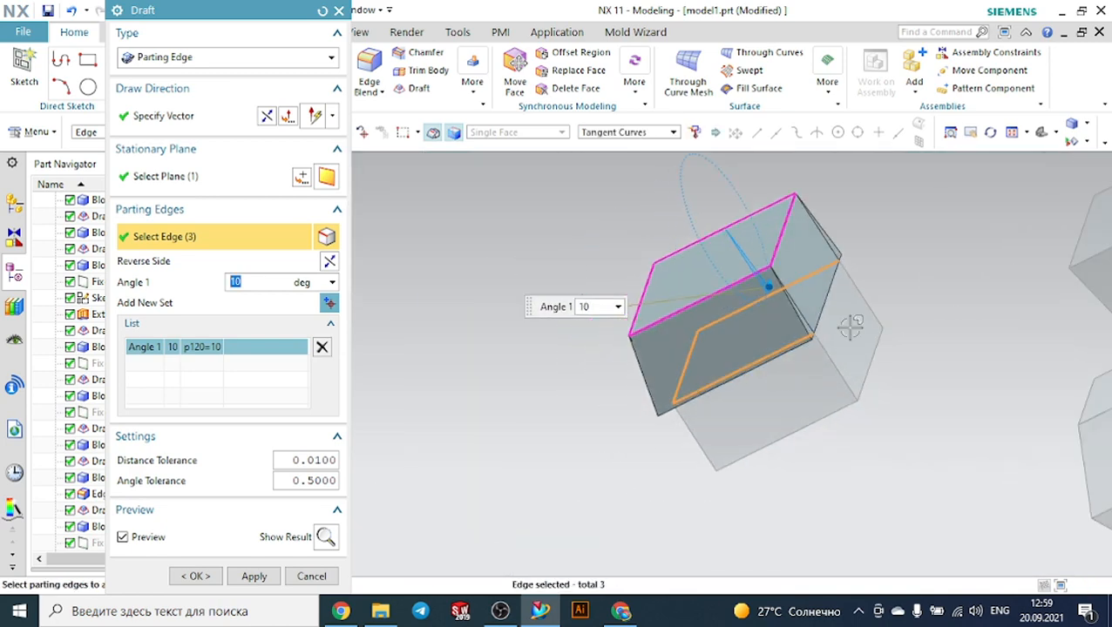
{"action": "left_click", "coordinate": [828, 295]}
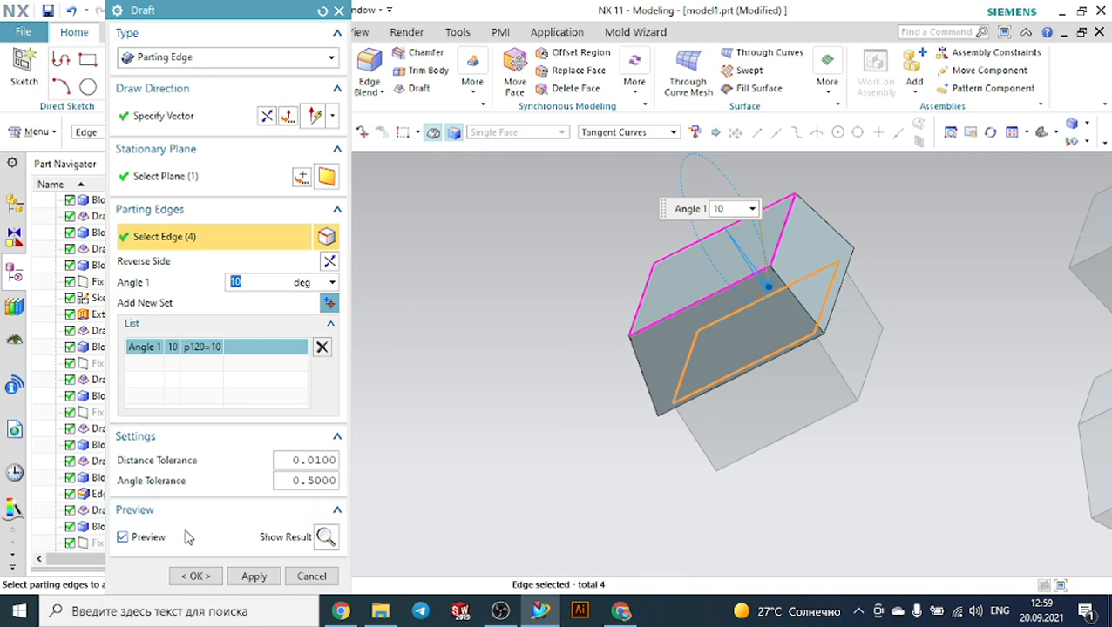
{"action": "left_click", "coordinate": [197, 576]}
Examine the Parting Edge draft on the eighth block and compare it with the other drafted blocks.
{"action": "scroll", "coordinate": [344, 494], "scroll_direction": "down", "scroll_amount": 2}
{"action": "scroll", "coordinate": [723, 461], "scroll_direction": "down", "scroll_amount": 4}
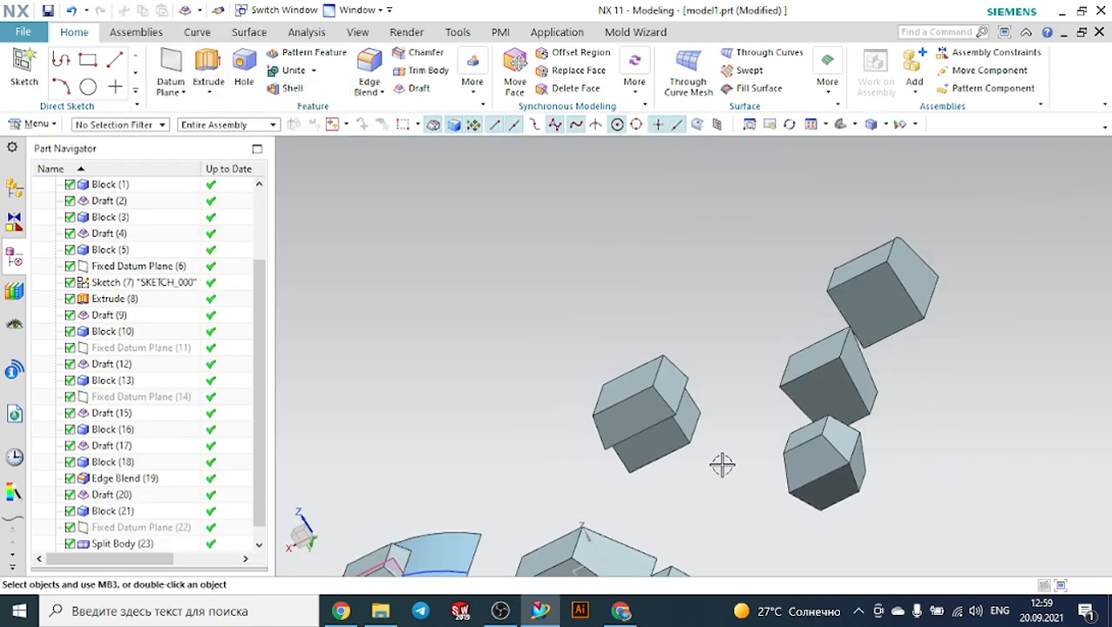
{"action": "scroll", "coordinate": [745, 456], "scroll_direction": "down", "scroll_amount": 3}
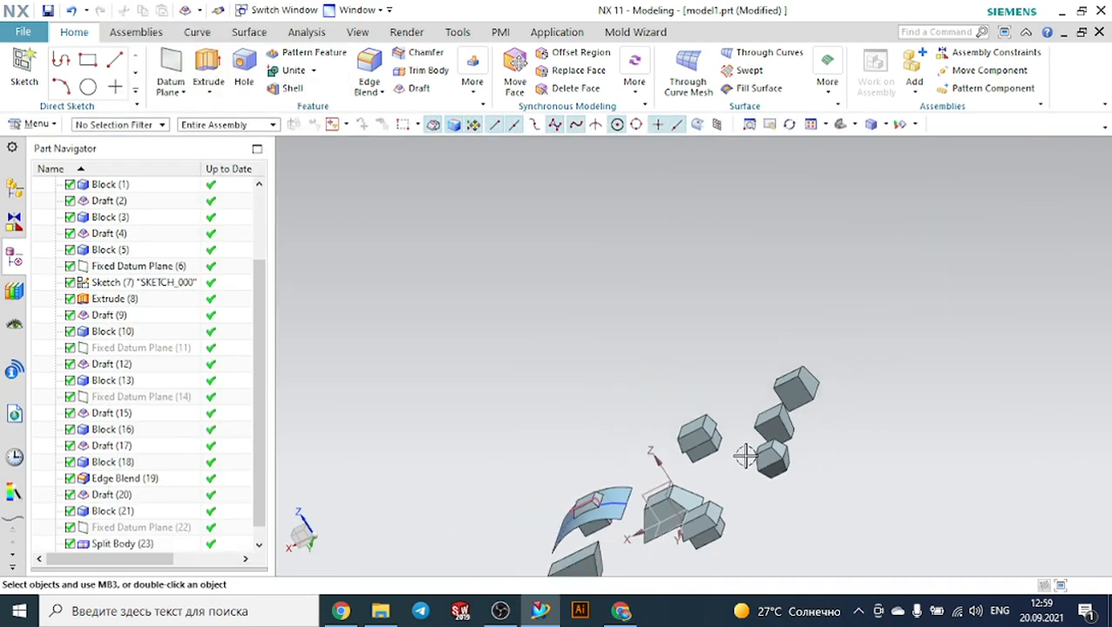
{"action": "scroll", "coordinate": [812, 493], "scroll_direction": "up", "scroll_amount": 5}
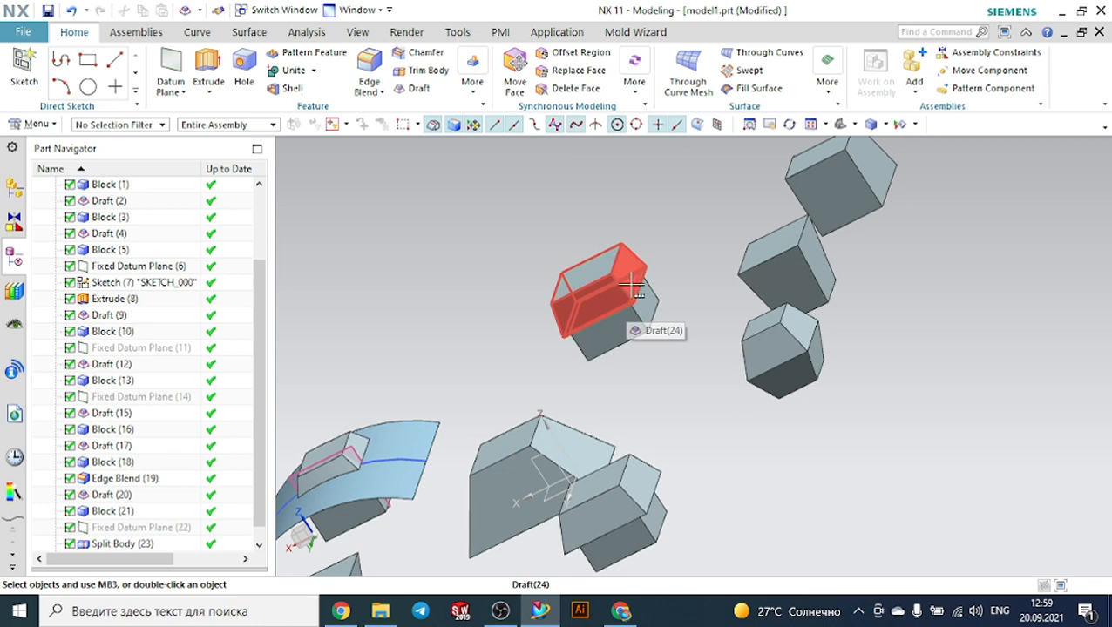
{"action": "middle_click_drag", "start_coordinate": [641, 322], "coordinate": [789, 407]}
{"action": "scroll", "coordinate": [906, 373], "scroll_direction": "down", "scroll_amount": 2}
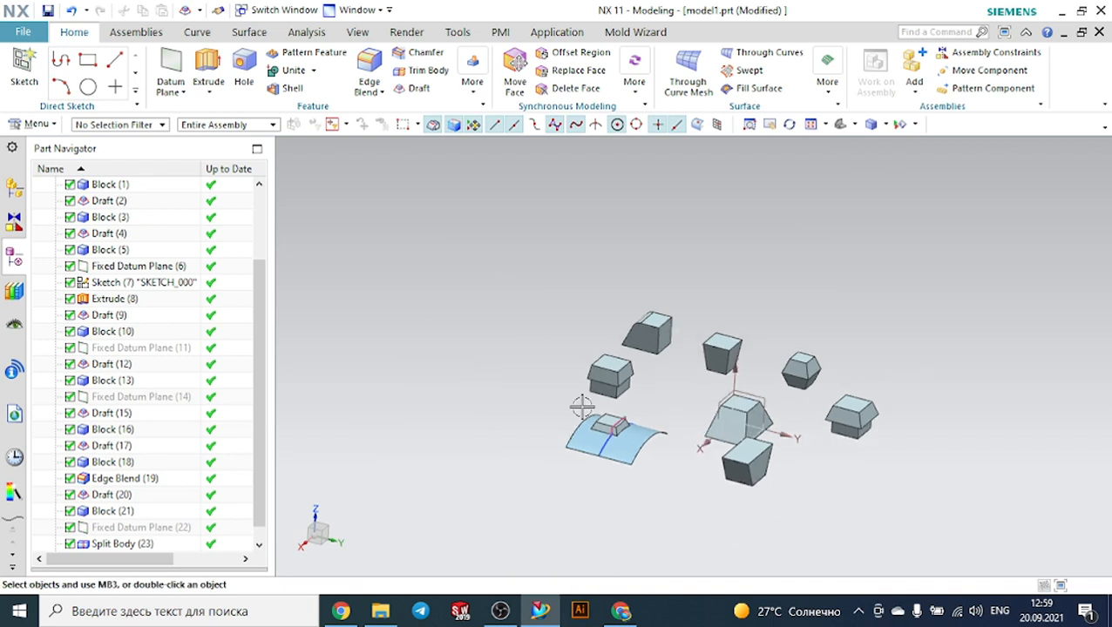
{"action": "scroll", "coordinate": [577, 407], "scroll_direction": "up", "scroll_amount": 2}
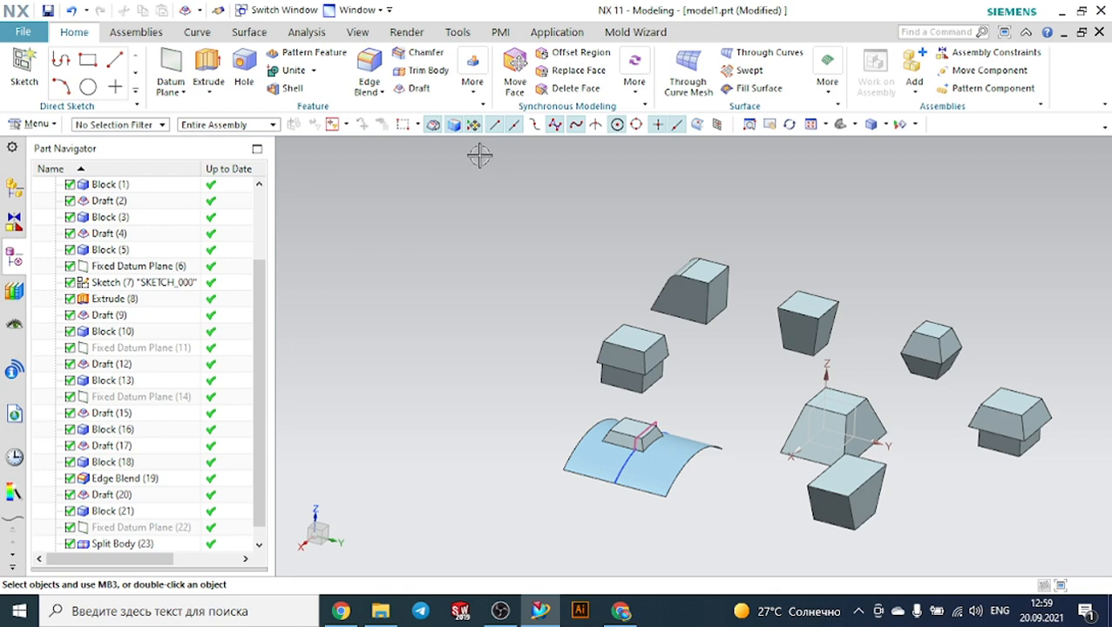
Create a cylinder with diameter 100 mm and height 300 mm in free space beside the drafted blocks, using Axis, Diameter, and Height.
{"action": "left_click", "coordinate": [475, 98]}
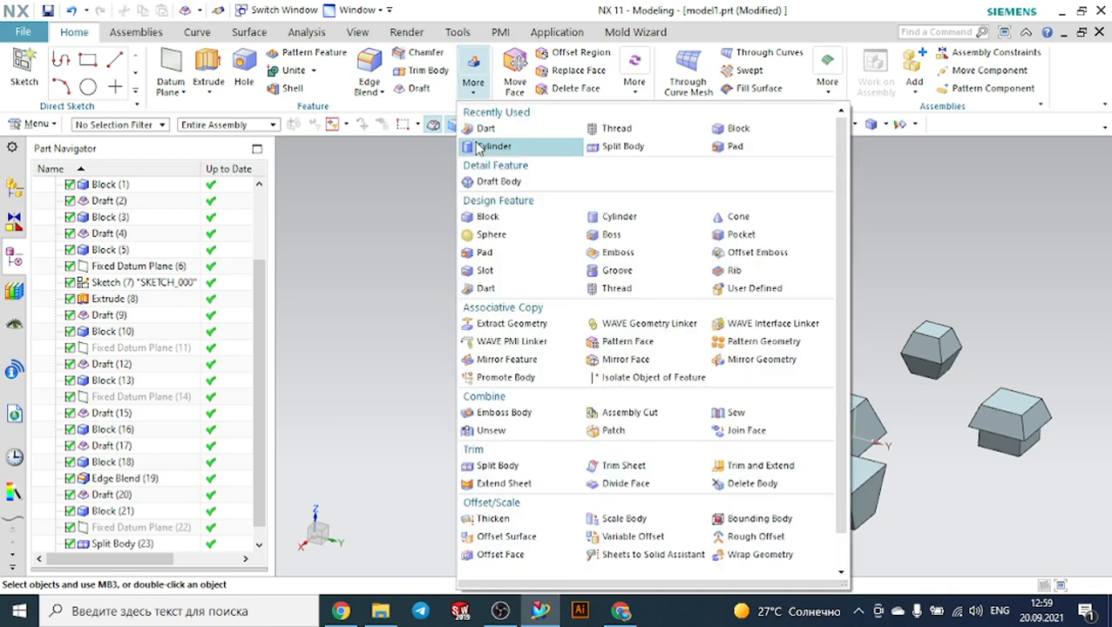
{"action": "left_click", "coordinate": [488, 146]}
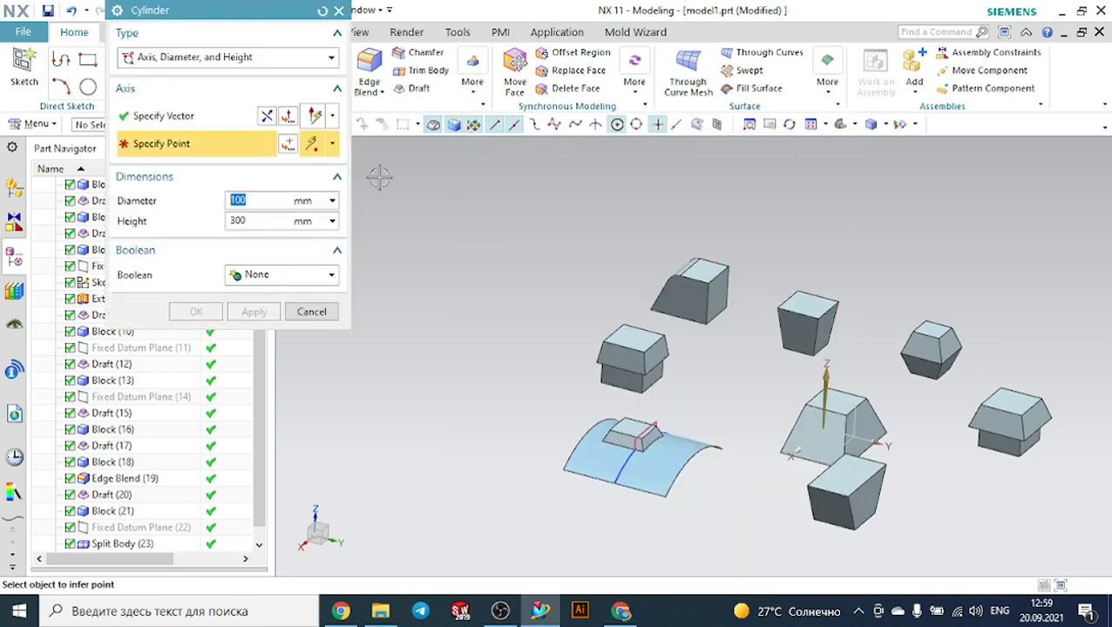
{"action": "left_click", "coordinate": [206, 59]}
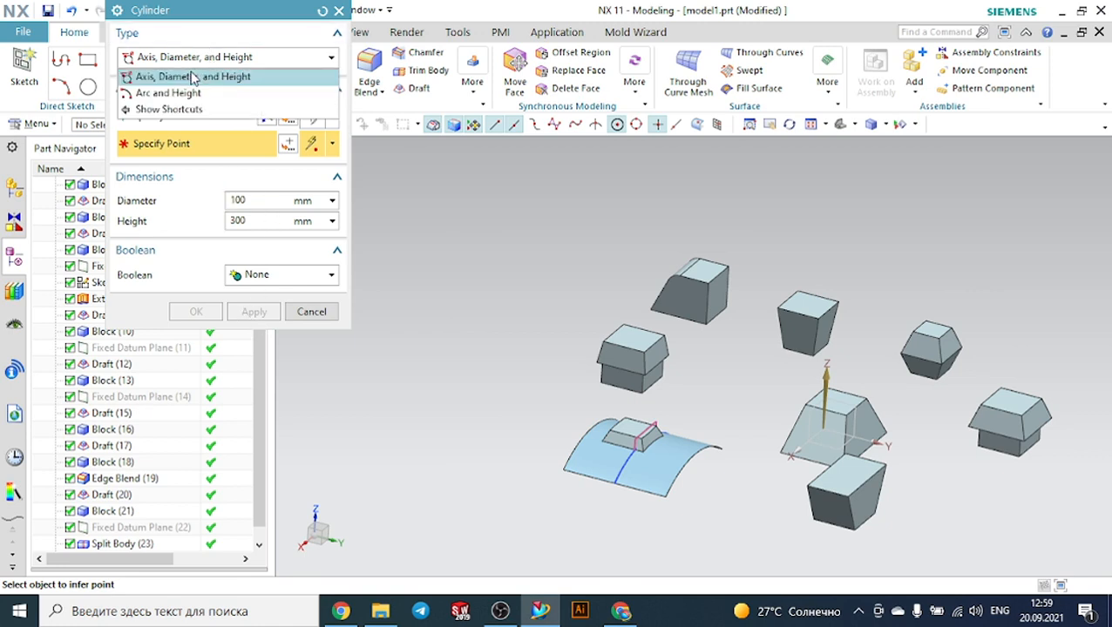
{"action": "left_click", "coordinate": [193, 77]}
{"action": "left_click", "coordinate": [527, 326]}
{"action": "left_click", "coordinate": [195, 311]}
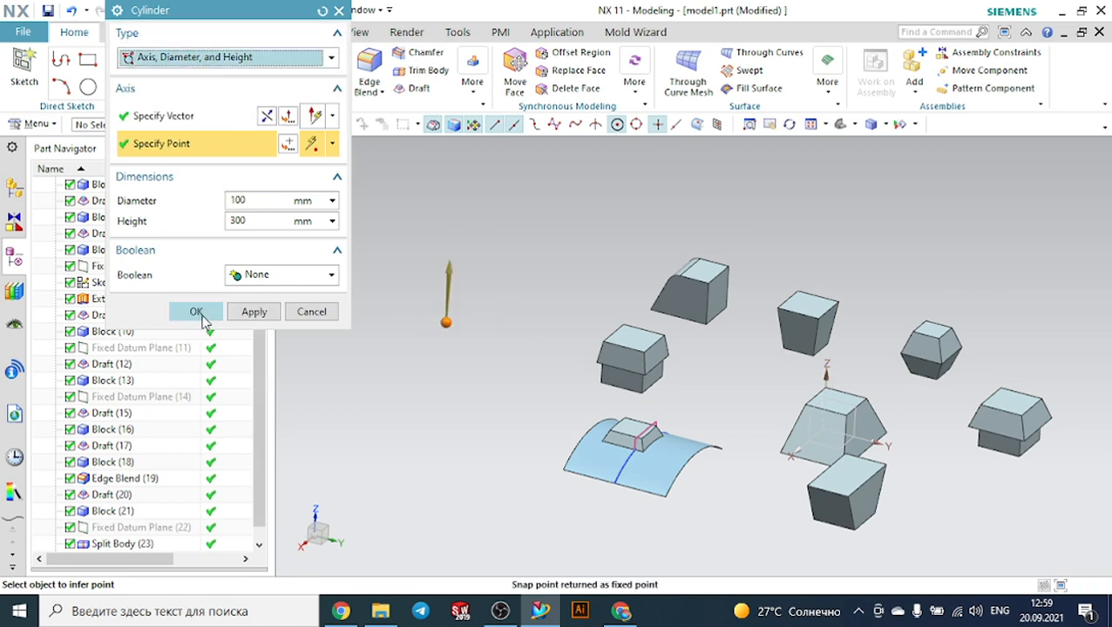
Start a Face draft using the Stationary Face method, with the cylinder's top face as the stationary face.
{"action": "scroll", "coordinate": [489, 270], "scroll_direction": "down", "scroll_amount": 2}
{"action": "scroll", "coordinate": [485, 240], "scroll_direction": "up", "scroll_amount": 3}
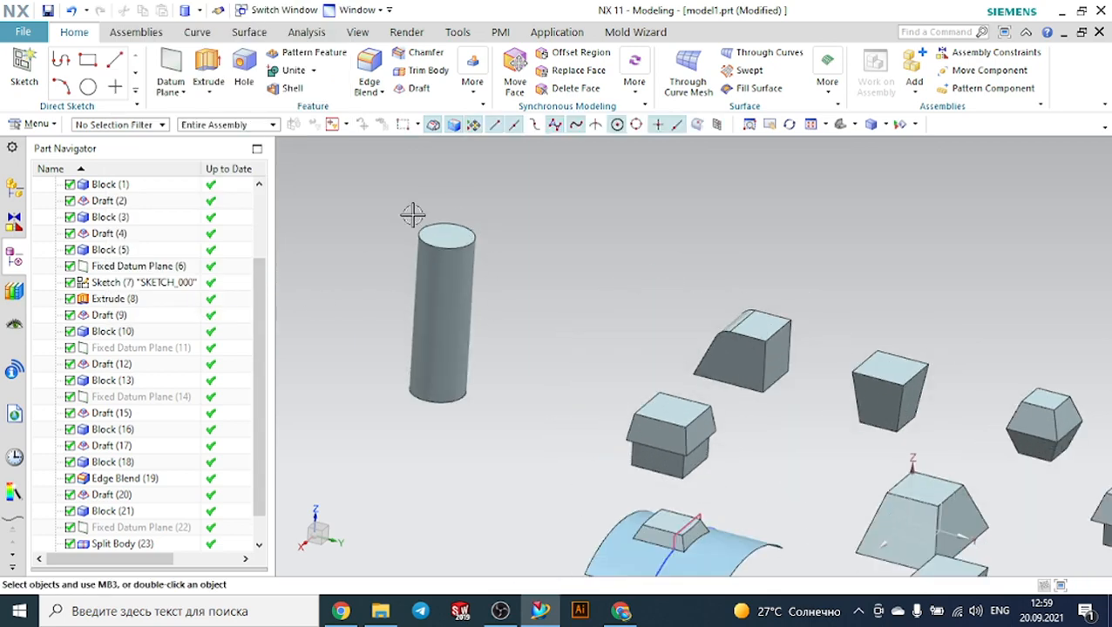
{"action": "scroll", "coordinate": [412, 216], "scroll_direction": "up", "scroll_amount": 2}
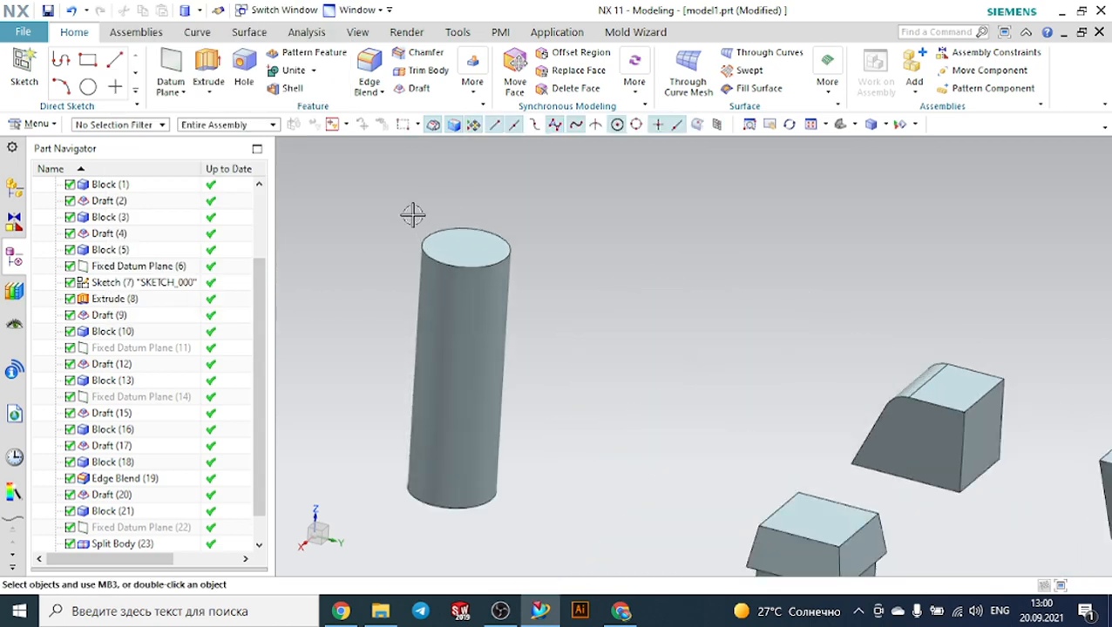
{"action": "left_click", "coordinate": [410, 88]}
{"action": "left_click", "coordinate": [269, 58]}
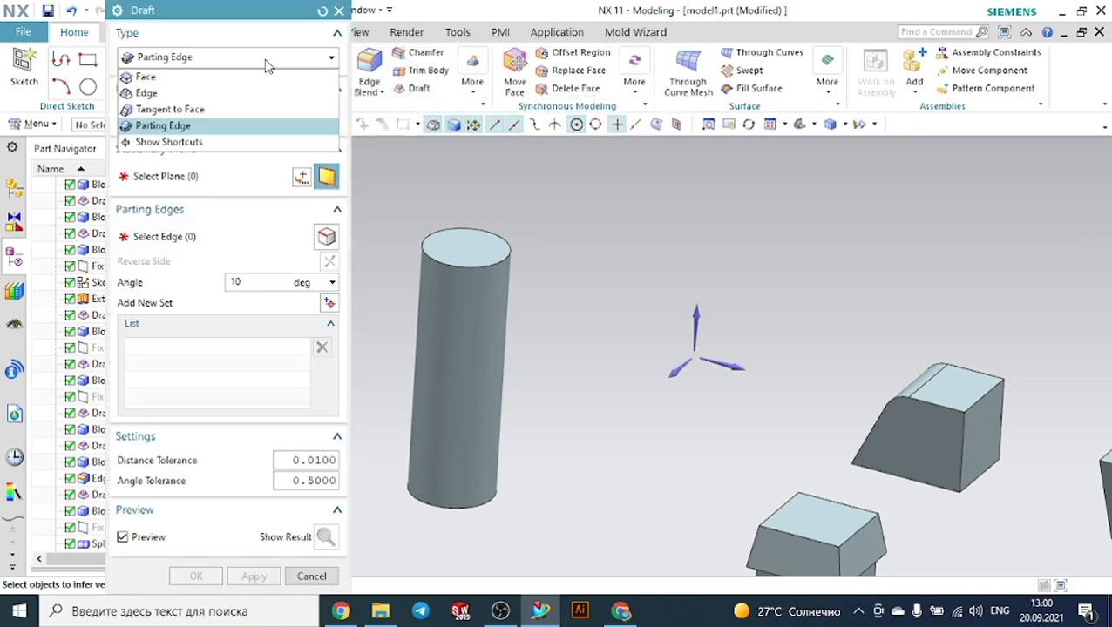
{"action": "left_click", "coordinate": [251, 77]}
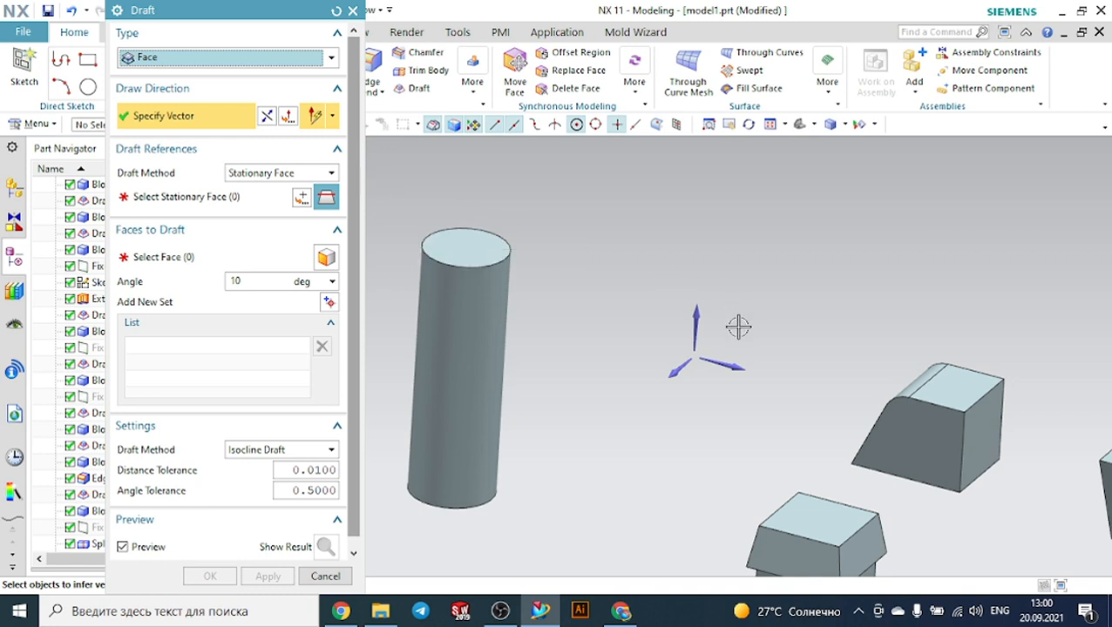
{"action": "middle_click", "coordinate": [691, 316]}
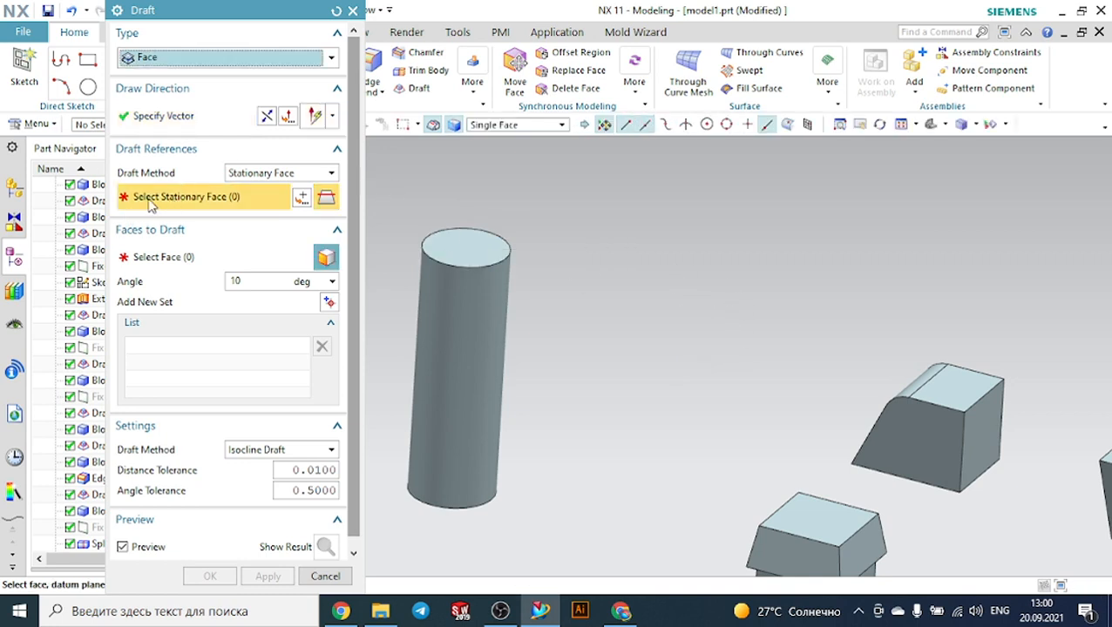
{"action": "left_click", "coordinate": [462, 251]}
{"action": "left_click", "coordinate": [216, 261]}
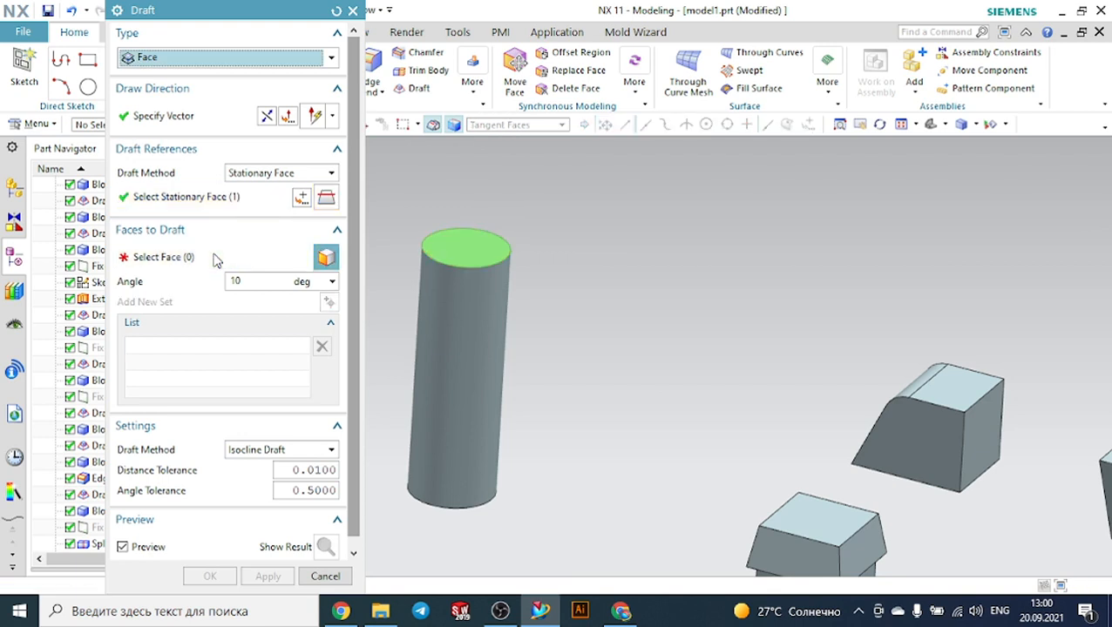
Draft the cylinder's side face at an angle of 13 degrees.
{"action": "left_click", "coordinate": [446, 346]}
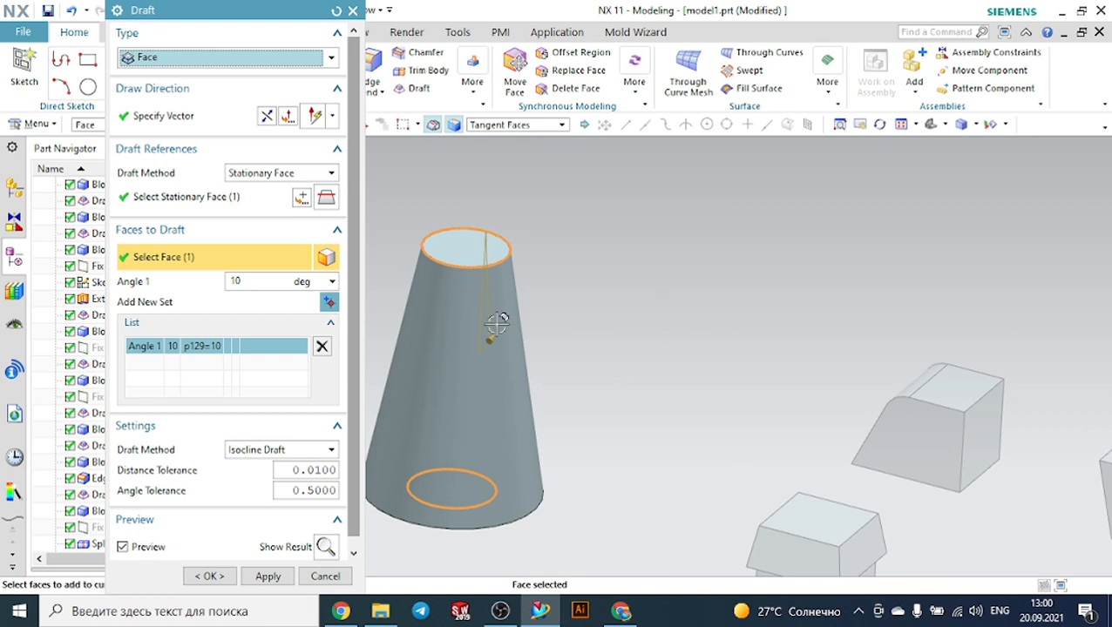
{"action": "mouse_move", "coordinate": [497, 325]}
{"action": "left_mouse_down"}
{"action": "mouse_move", "coordinate": [506, 315]}
{"action": "mouse_move", "coordinate": [457, 342]}
{"action": "mouse_move", "coordinate": [512, 297]}
{"action": "mouse_move", "coordinate": [498, 315]}
{"action": "left_mouse_up"}
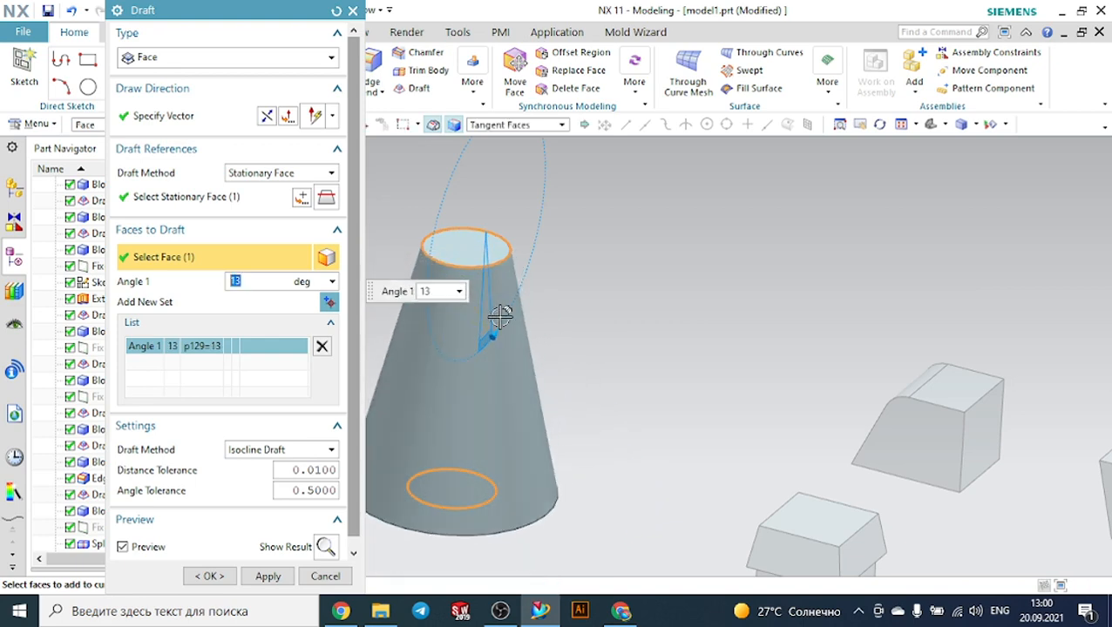
{"action": "scroll", "coordinate": [615, 303], "scroll_direction": "down", "scroll_amount": 2}
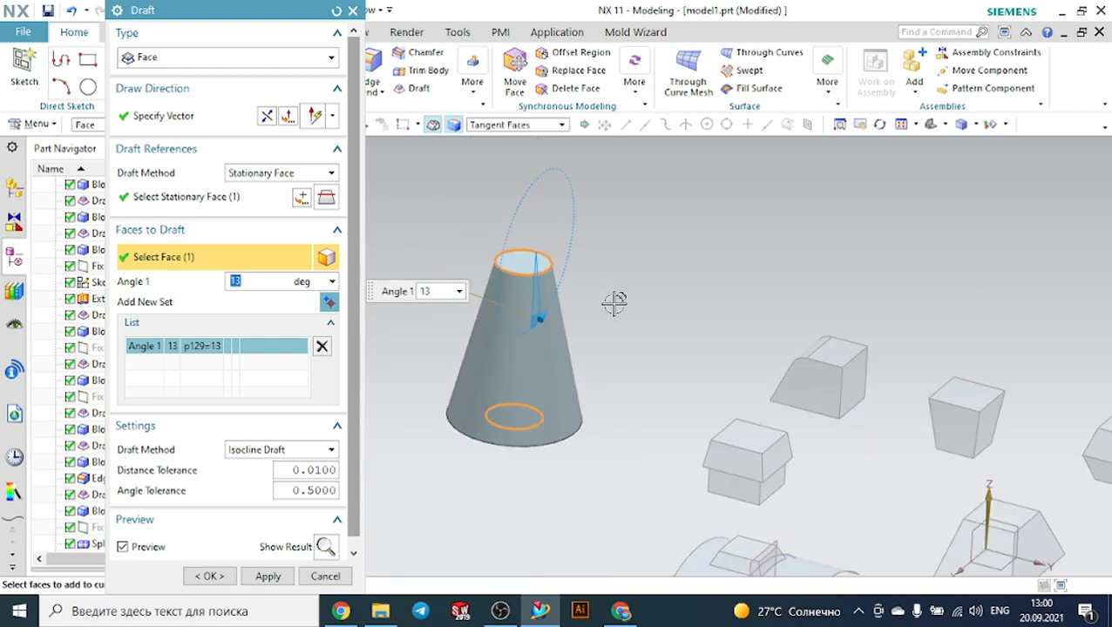
{"action": "left_click", "coordinate": [211, 576]}
Reopen the cylinder's Face draft and examine the available draft methods, including Stationary Face and Parting Face, without changing it.
{"action": "scroll", "coordinate": [626, 342], "scroll_direction": "down", "scroll_amount": 2}
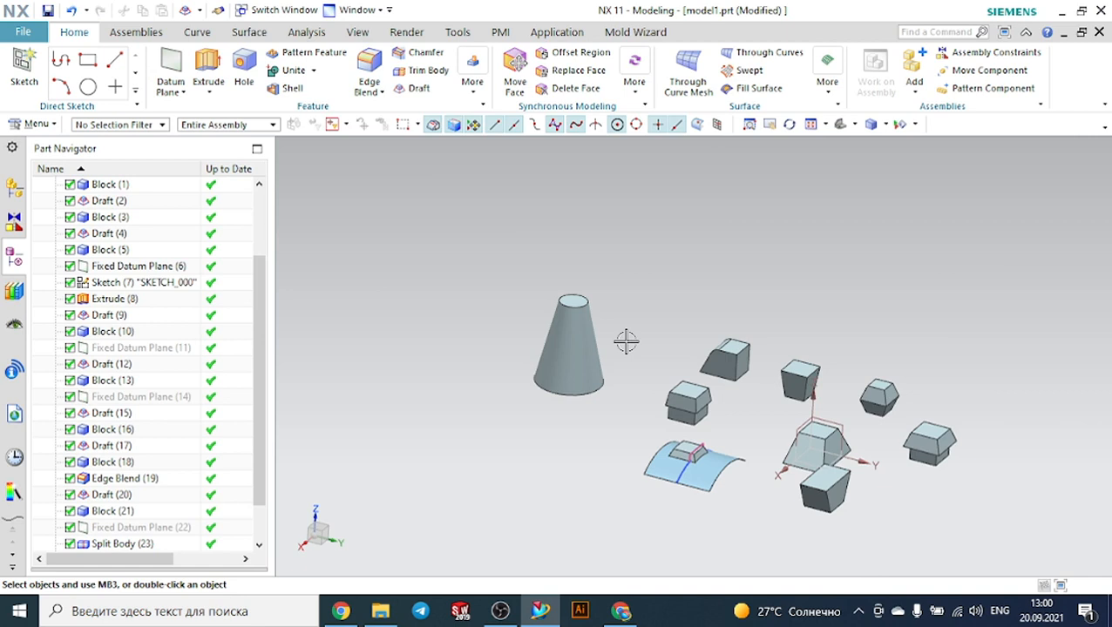
{"action": "scroll", "coordinate": [259, 481], "scroll_direction": "down", "scroll_amount": 1}
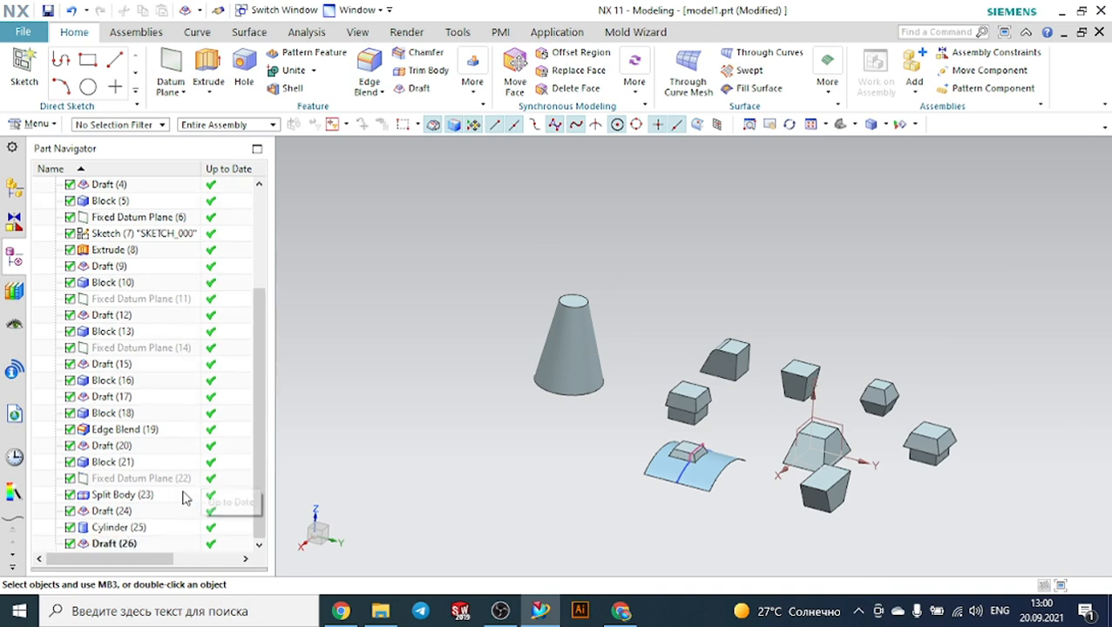
{"action": "double_click", "coordinate": [131, 544]}
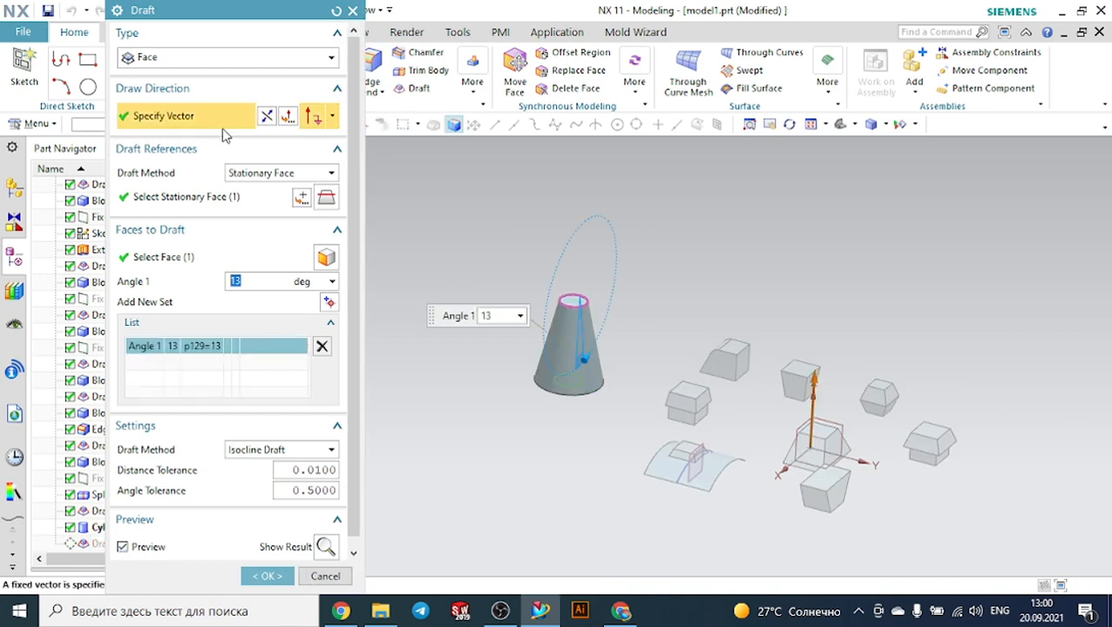
{"action": "left_click", "coordinate": [242, 173]}
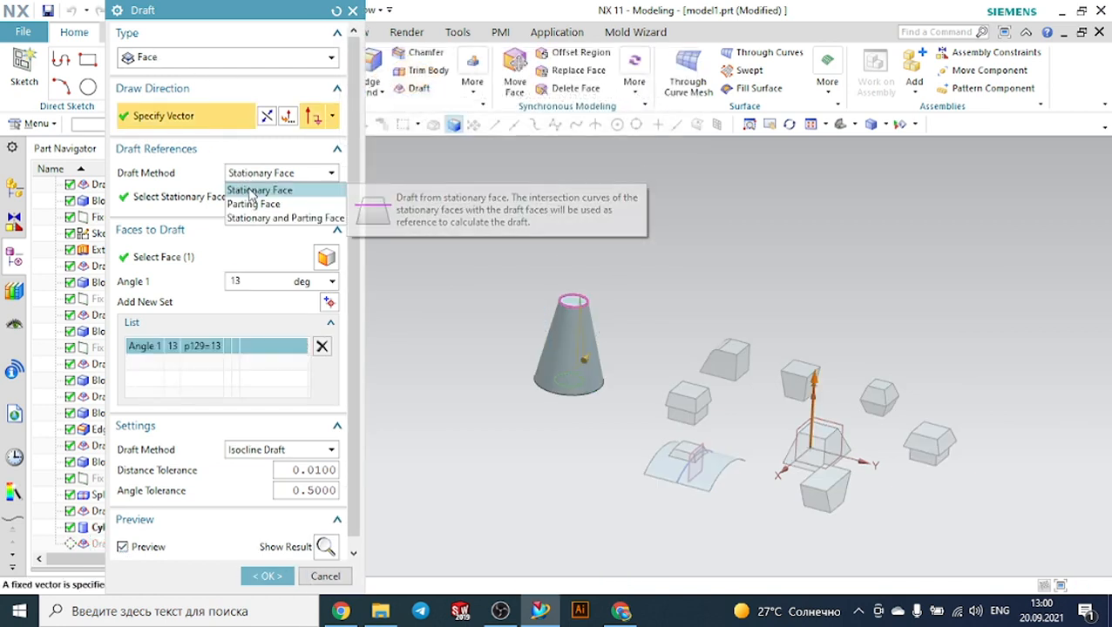
{"action": "left_click", "coordinate": [251, 192]}
{"action": "left_click", "coordinate": [252, 175]}
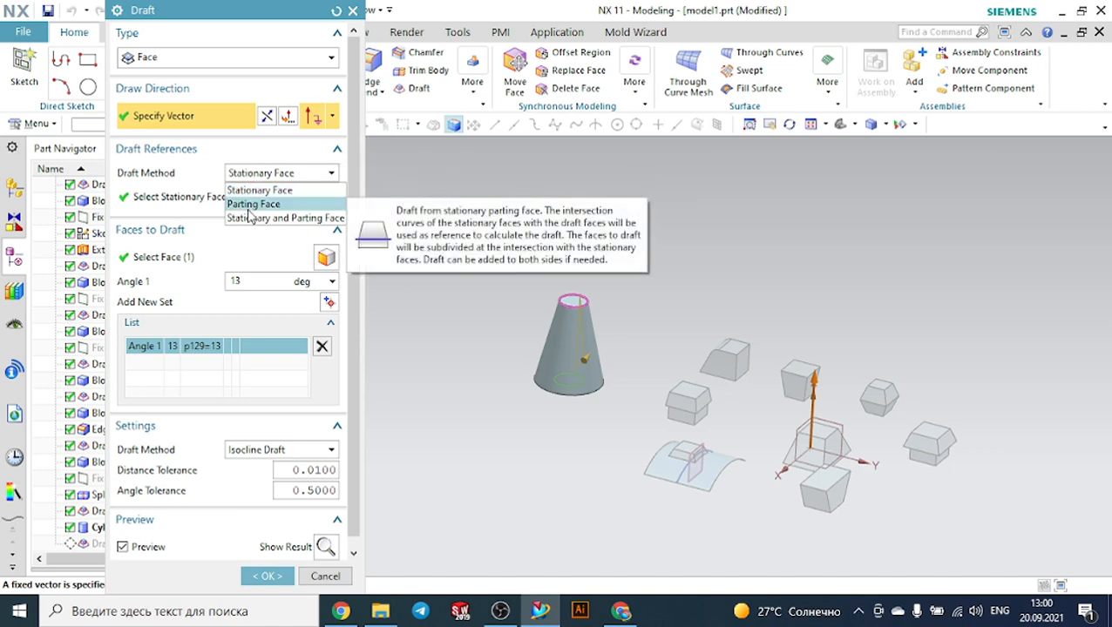
{"action": "left_click", "coordinate": [260, 190]}
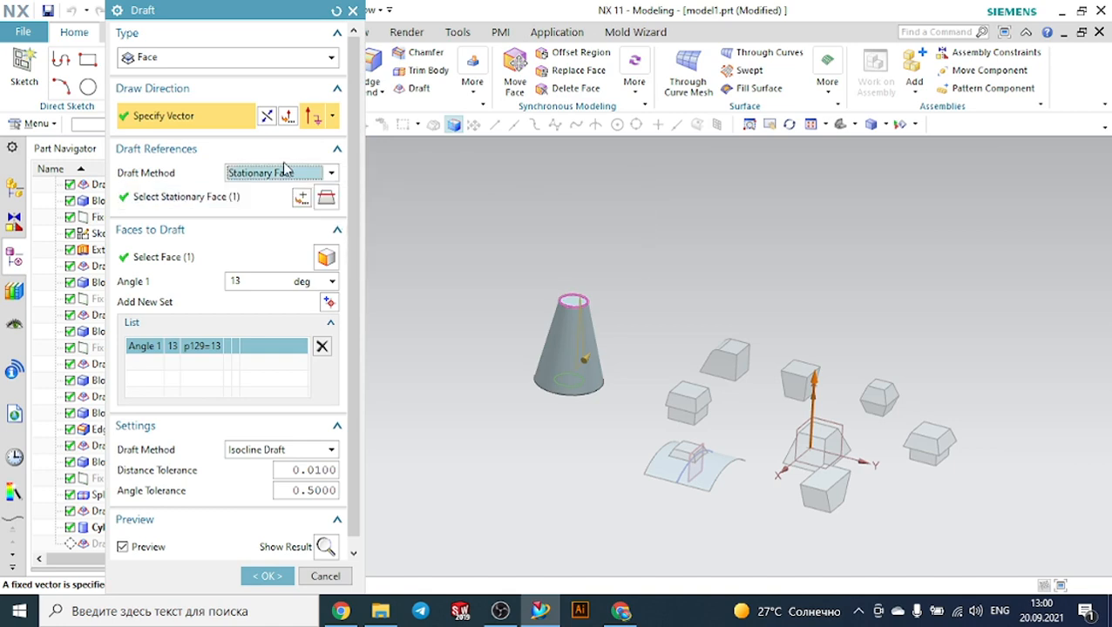
{"action": "left_click", "coordinate": [352, 11]}
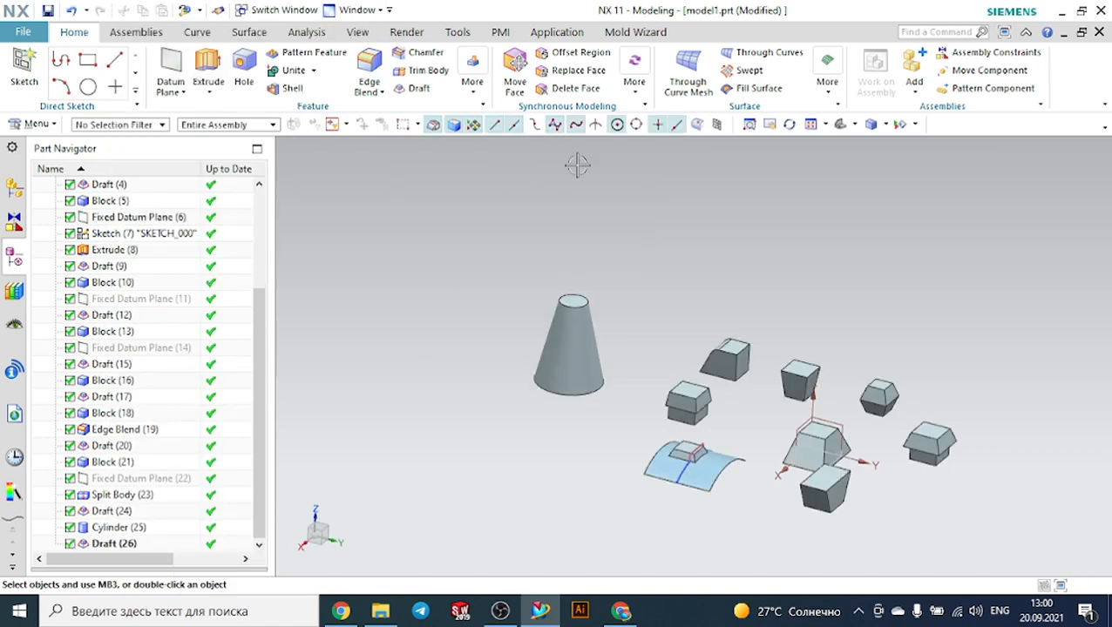
Create a second cylinder with diameter 100 mm and height 300 mm in free space beside the drafted cylinder.
{"action": "left_click", "coordinate": [473, 92]}
{"action": "left_click", "coordinate": [494, 146]}
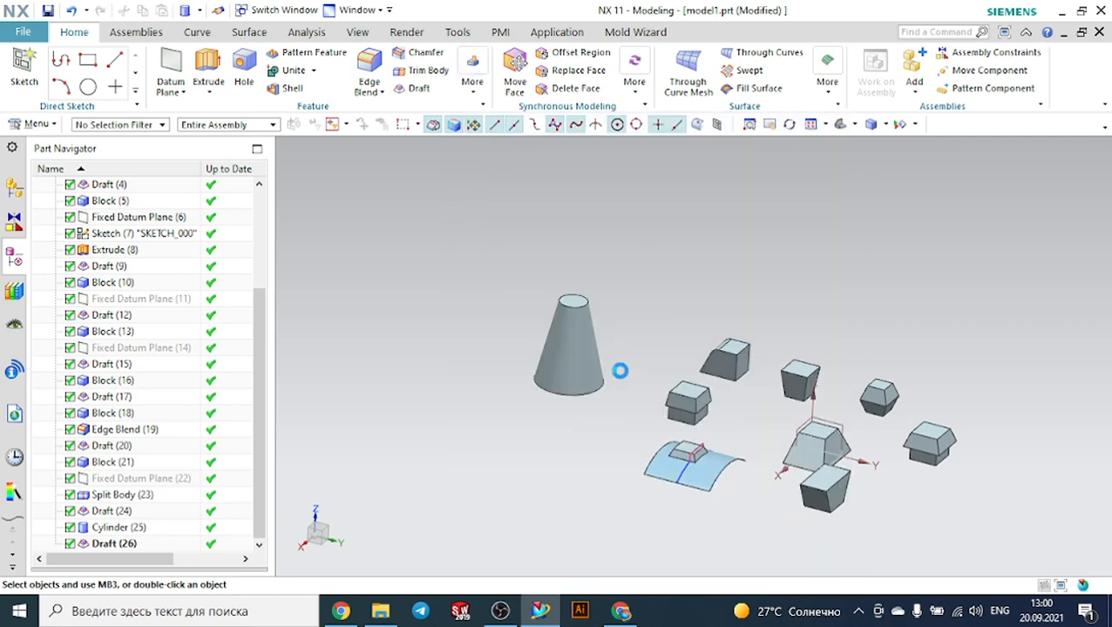
{"action": "left_click", "coordinate": [428, 392]}
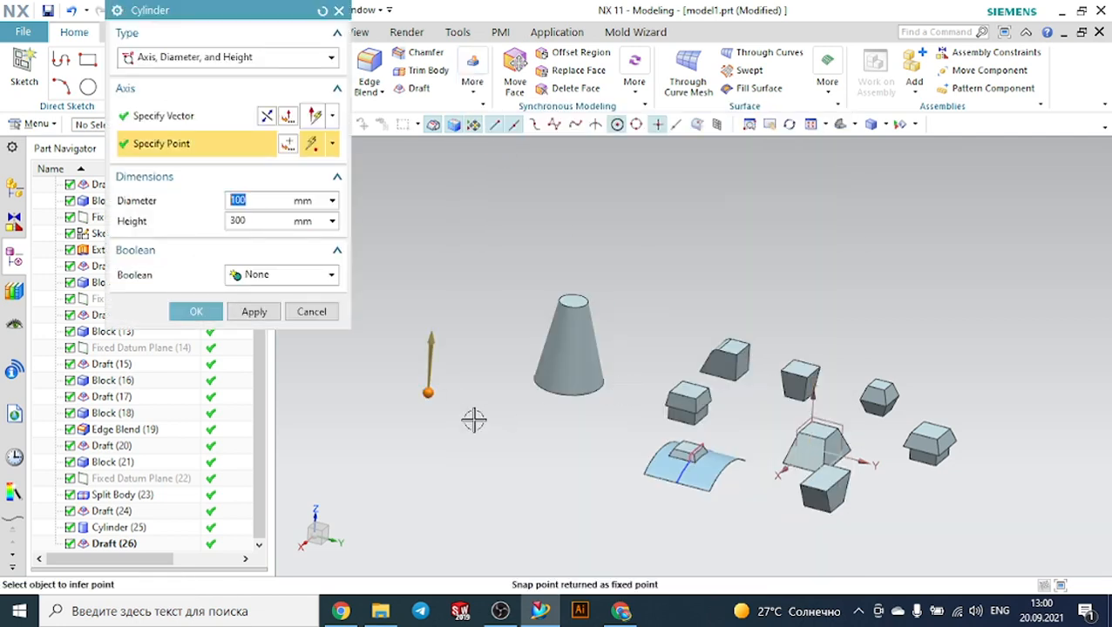
{"action": "left_click", "coordinate": [197, 312]}
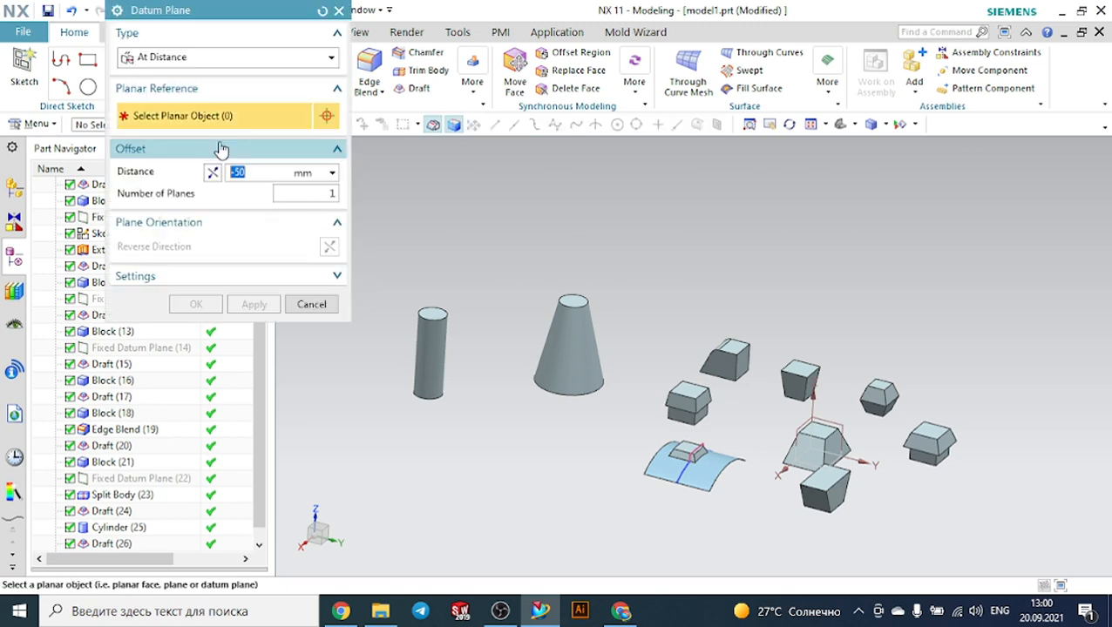
Create a Through Object datum plane along the axis of the new cylinder by selecting its side face.
{"action": "left_click", "coordinate": [196, 58]}
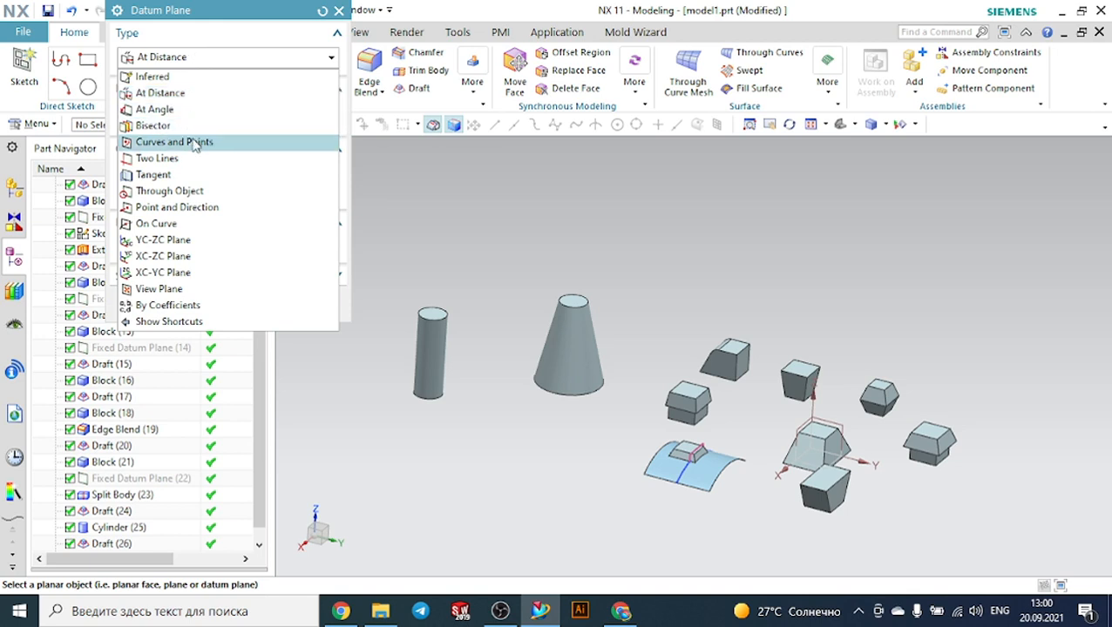
{"action": "left_click", "coordinate": [185, 191]}
{"action": "scroll", "coordinate": [434, 335], "scroll_direction": "up", "scroll_amount": 3}
{"action": "left_click", "coordinate": [432, 337]}
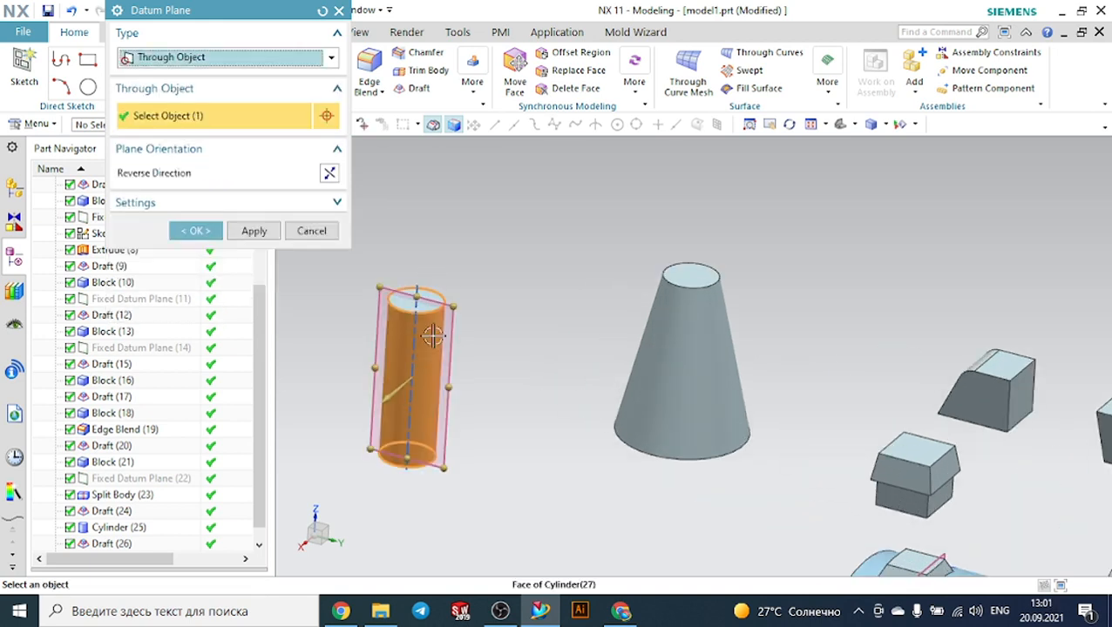
{"action": "left_click", "coordinate": [195, 231]}
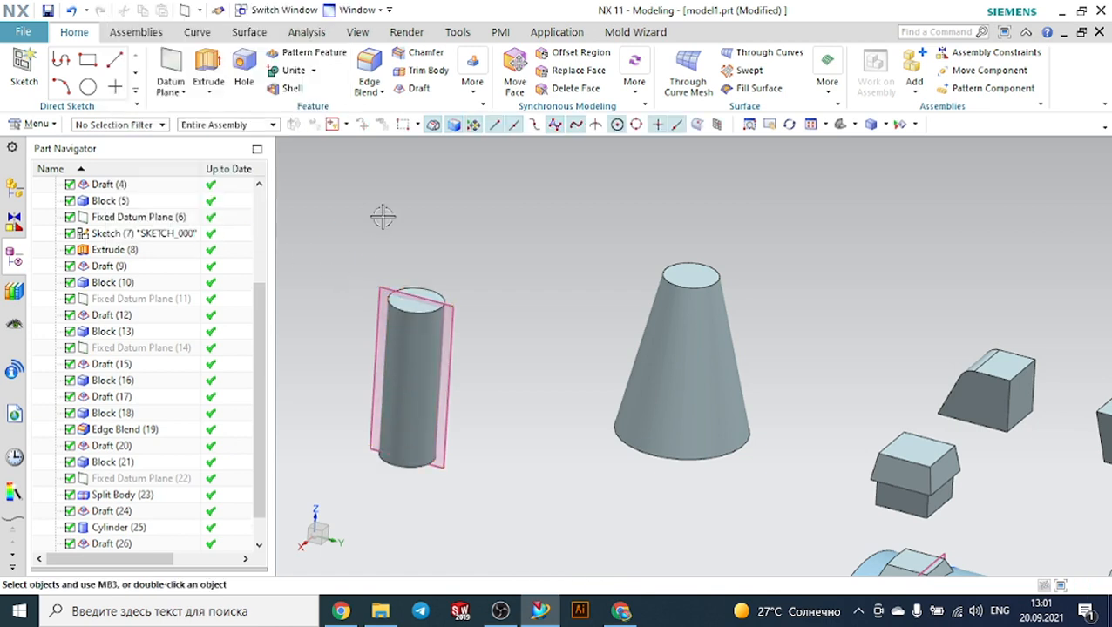
Start a sketch on the datum plane through the new cylinder and activate the Arc tool.
{"action": "left_click", "coordinate": [24, 63]}
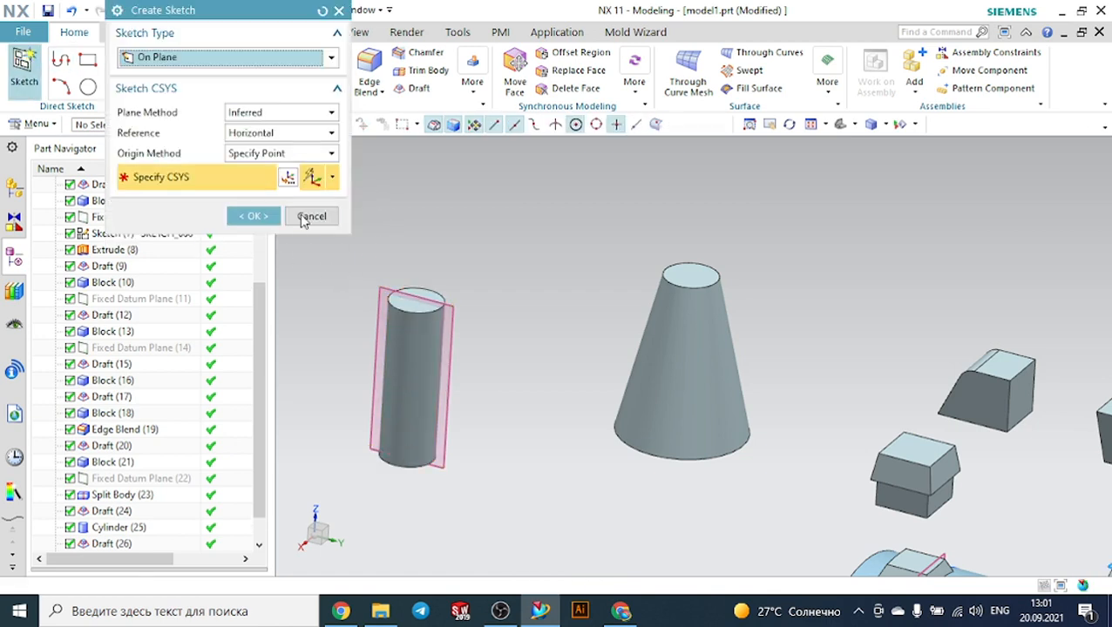
{"action": "left_click", "coordinate": [377, 331]}
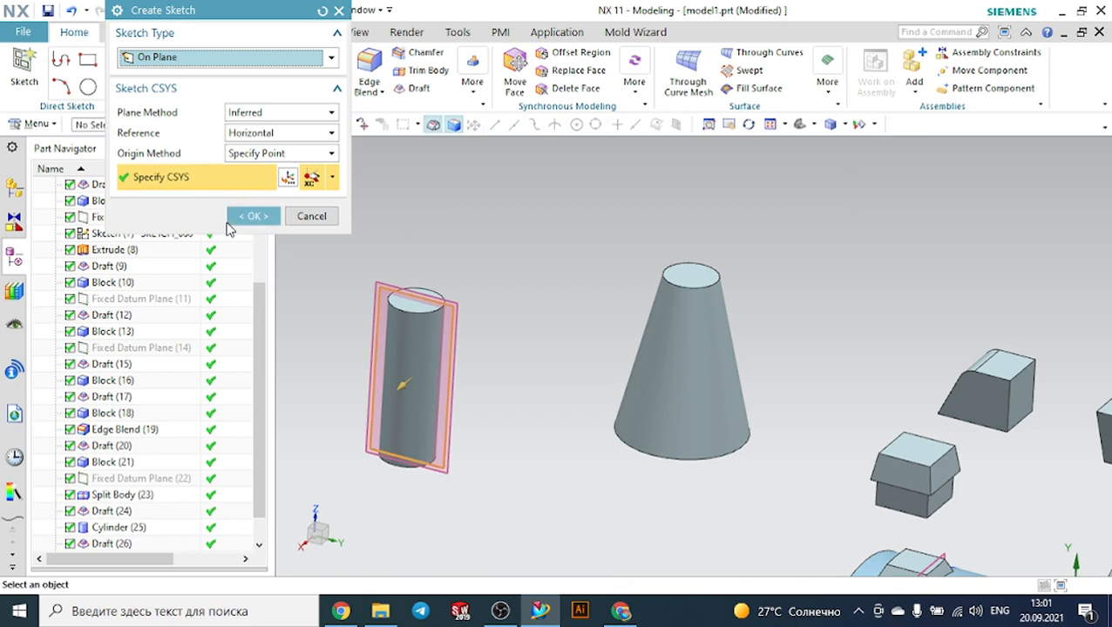
{"action": "left_click", "coordinate": [263, 218]}
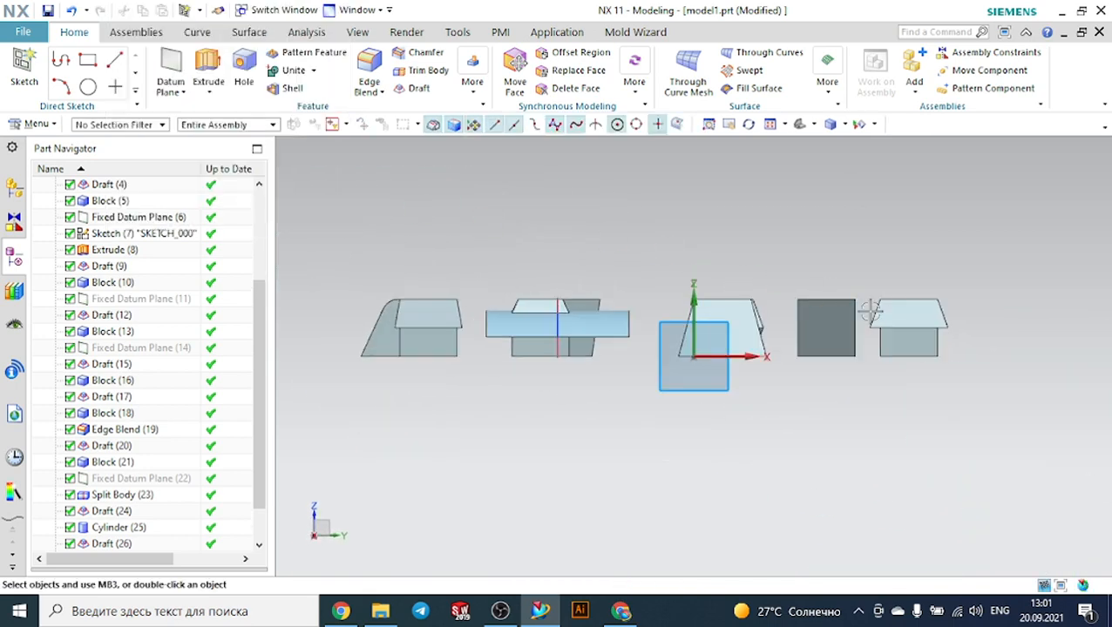
{"action": "scroll", "coordinate": [524, 292], "scroll_direction": "up", "scroll_amount": 6}
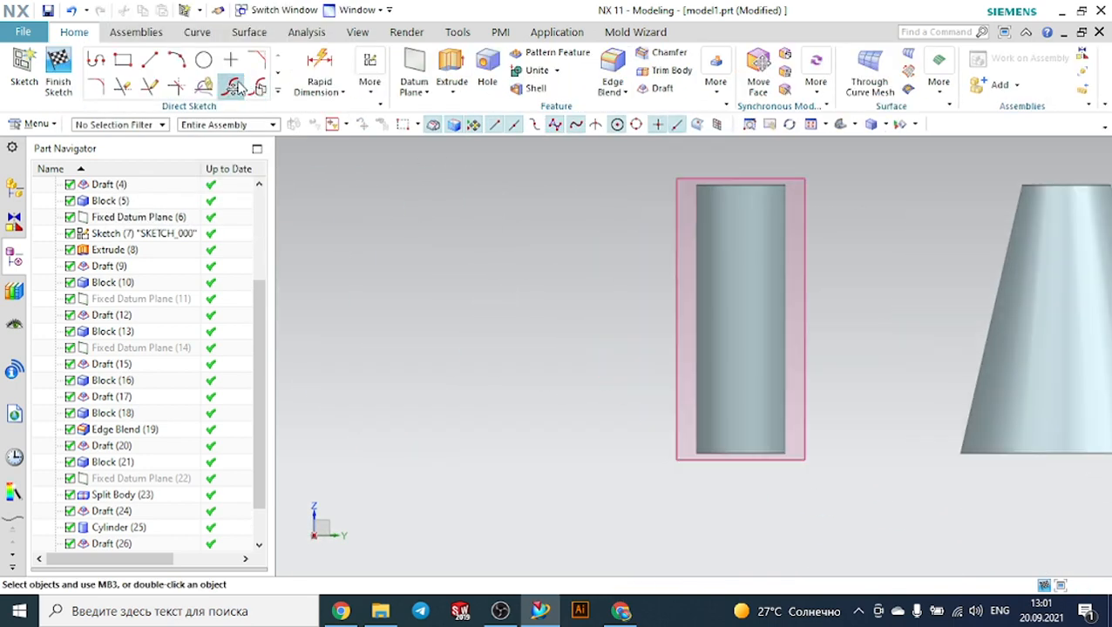
{"action": "left_click", "coordinate": [193, 68]}
{"action": "left_click", "coordinate": [266, 11]}
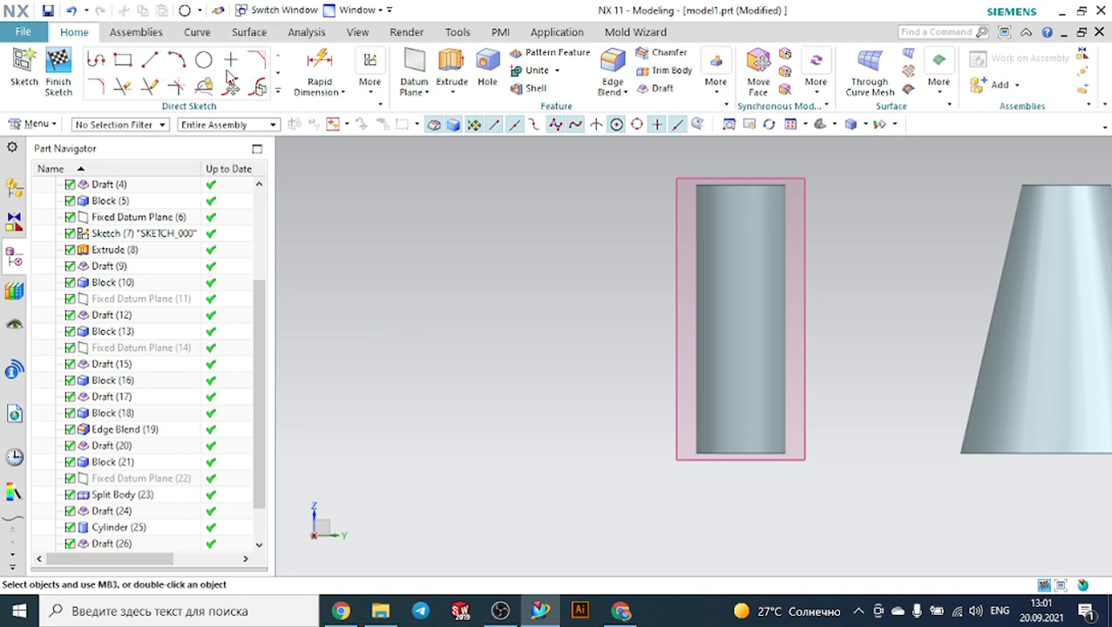
{"action": "left_click", "coordinate": [177, 58]}
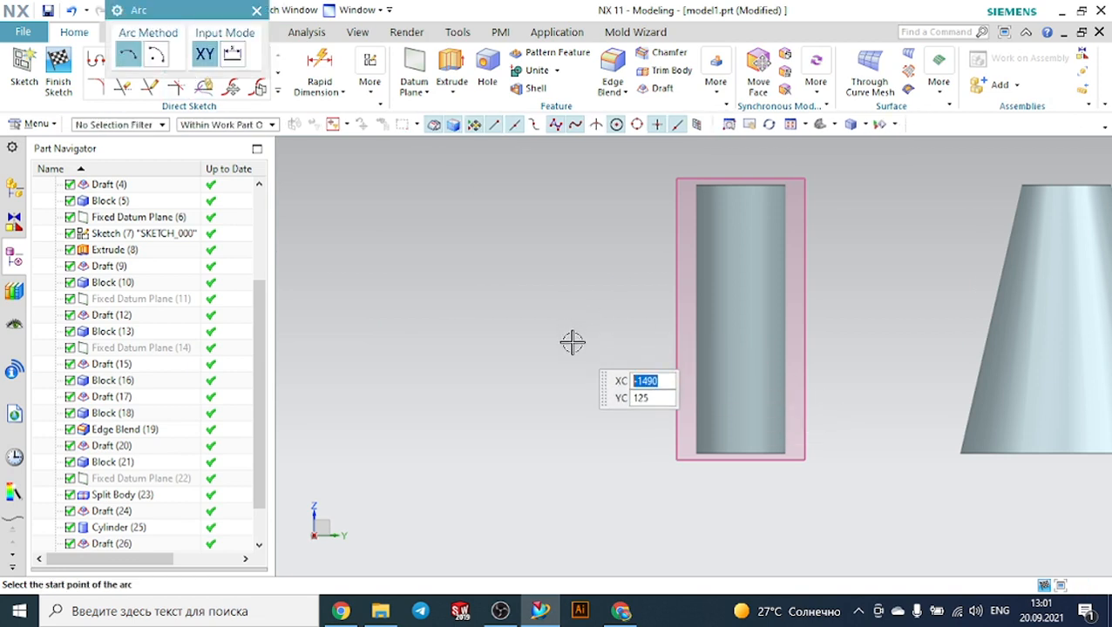
{"action": "left_click", "coordinate": [573, 375]}
{"action": "left_click", "coordinate": [890, 282]}
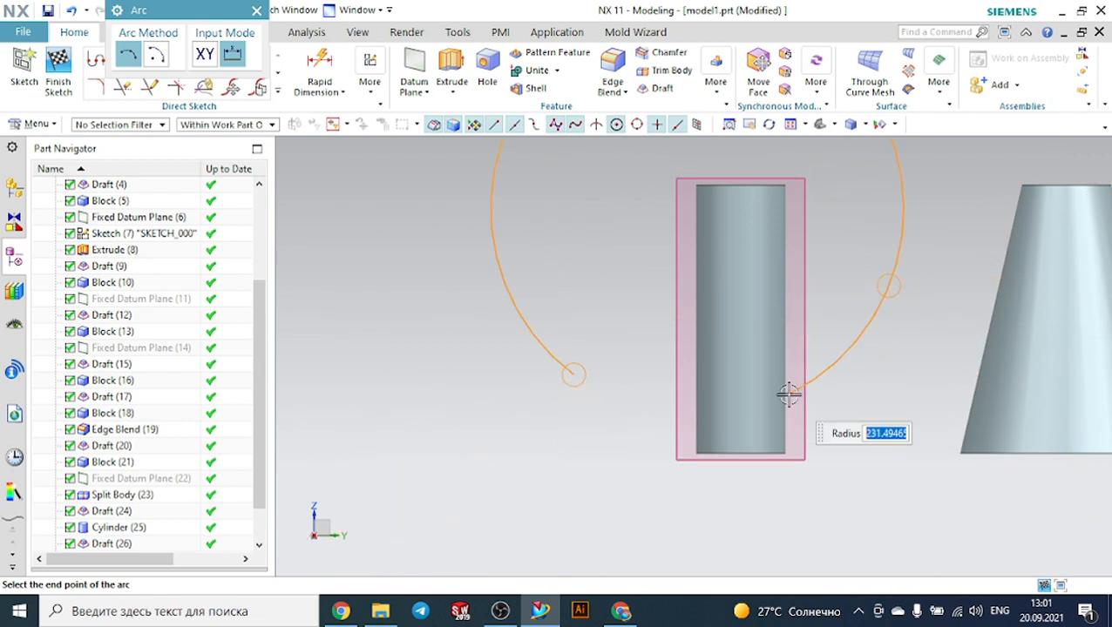
{"action": "key", "text": "Escape"}
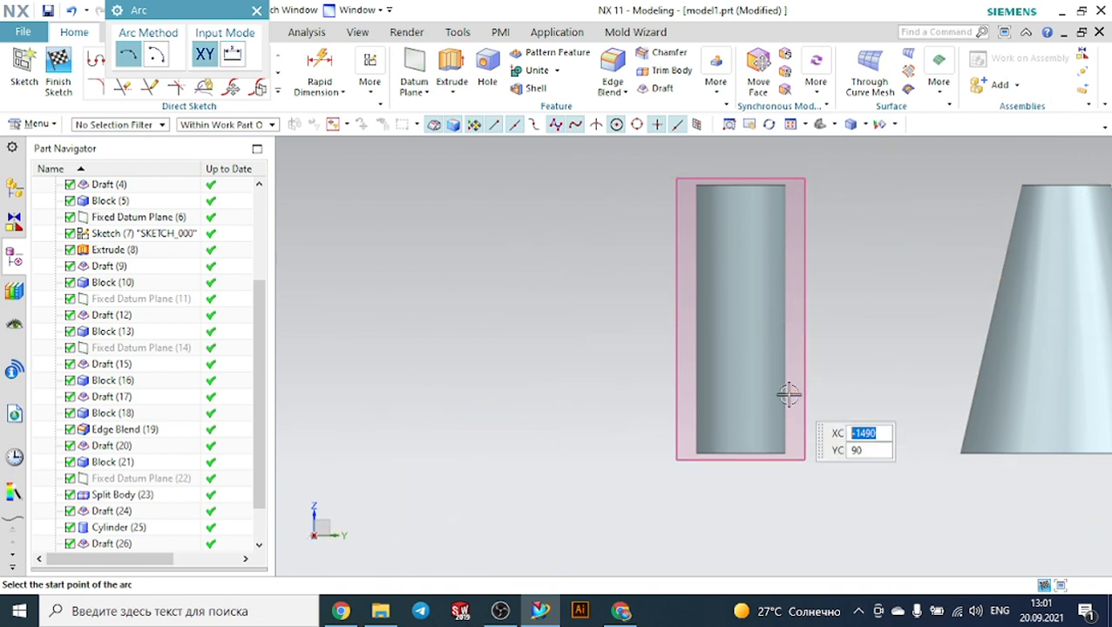
Sketch an upward-bulging three-point arc with a radius of about 219 mm across the middle of the cylinder, extending beyond both sides.
{"action": "left_click", "coordinate": [605, 365]}
{"action": "left_click", "coordinate": [896, 338]}
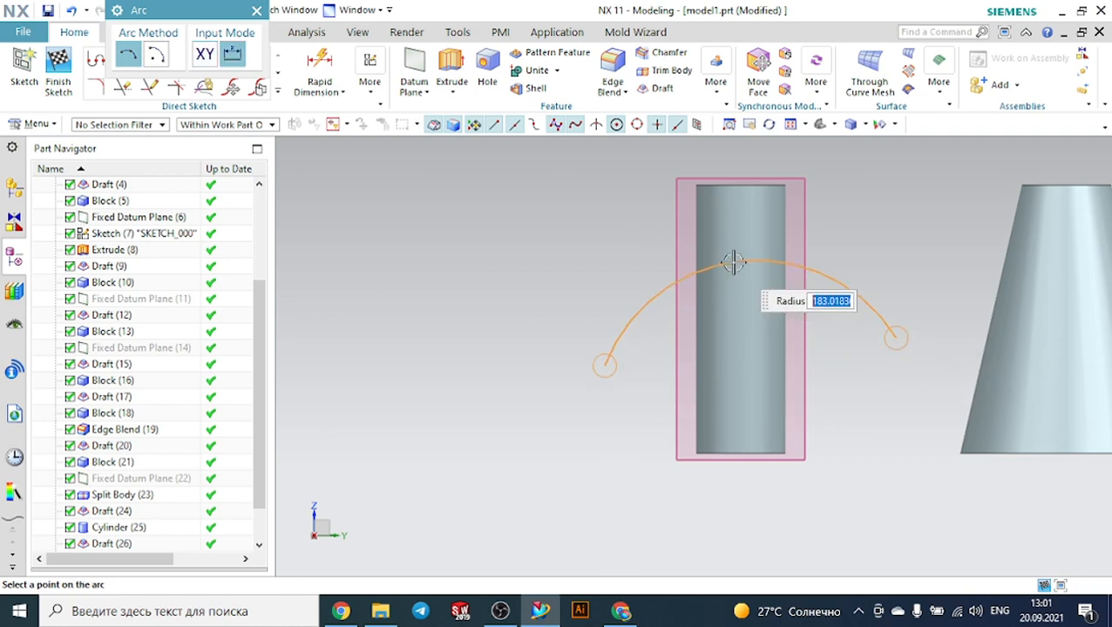
{"action": "left_click", "coordinate": [740, 287]}
{"action": "key", "text": "Escape"}
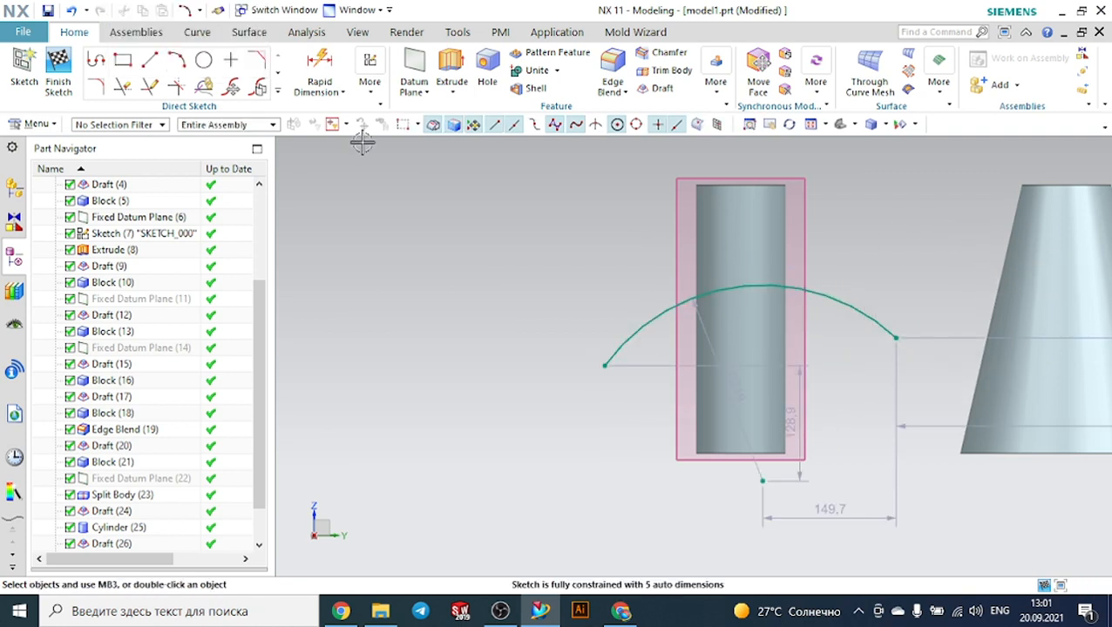
Extrude the arc into a surface through the cylinder using Symmetric Value with a distance of 125 mm and Boolean None.
{"action": "left_click", "coordinate": [451, 72]}
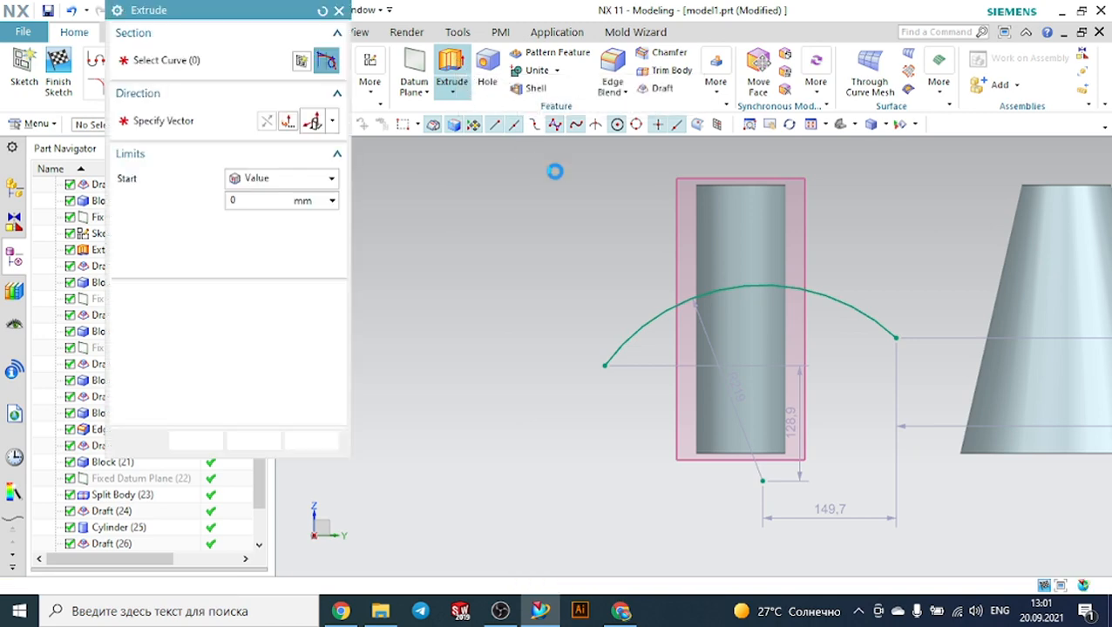
{"action": "middle_click_drag", "start_coordinate": [858, 216], "coordinate": [820, 258]}
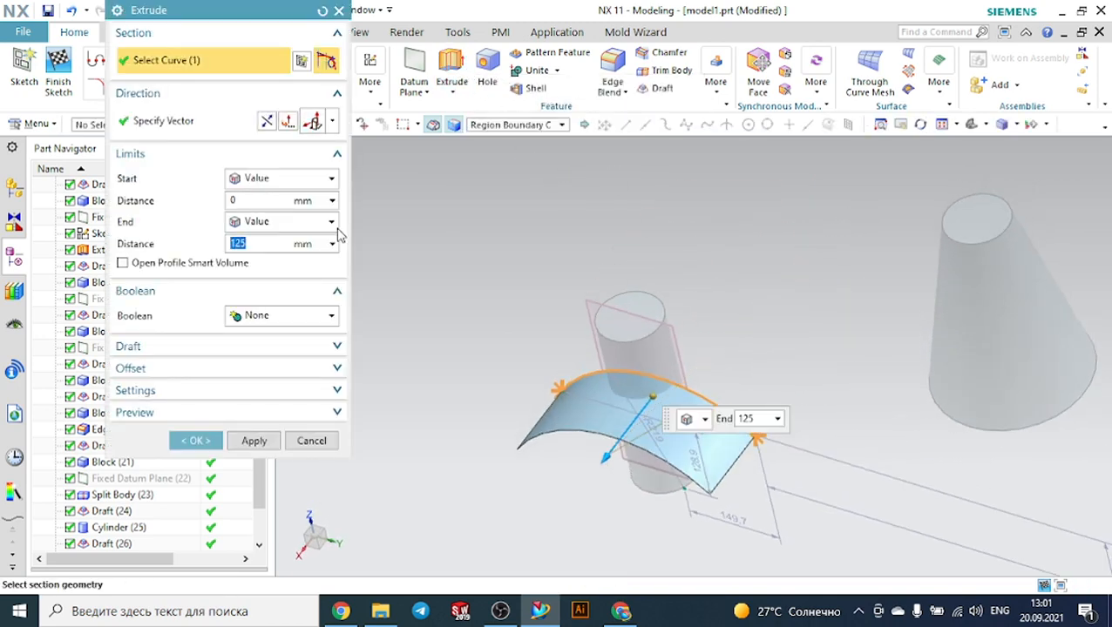
{"action": "left_click", "coordinate": [260, 179]}
{"action": "left_click", "coordinate": [253, 215]}
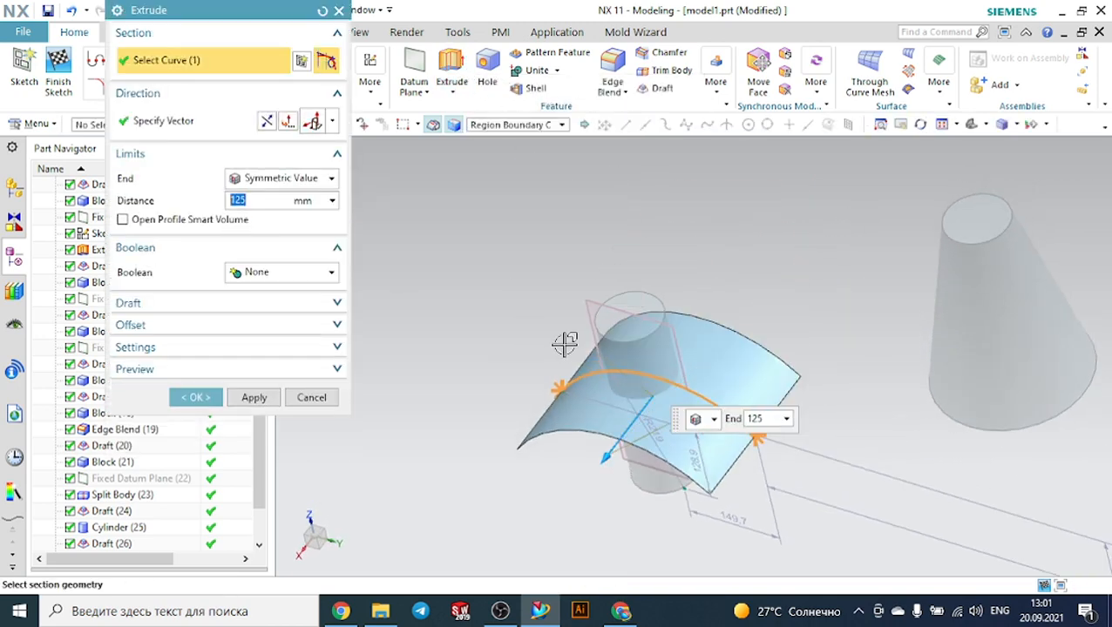
{"action": "middle_click_drag", "start_coordinate": [863, 285], "coordinate": [843, 245]}
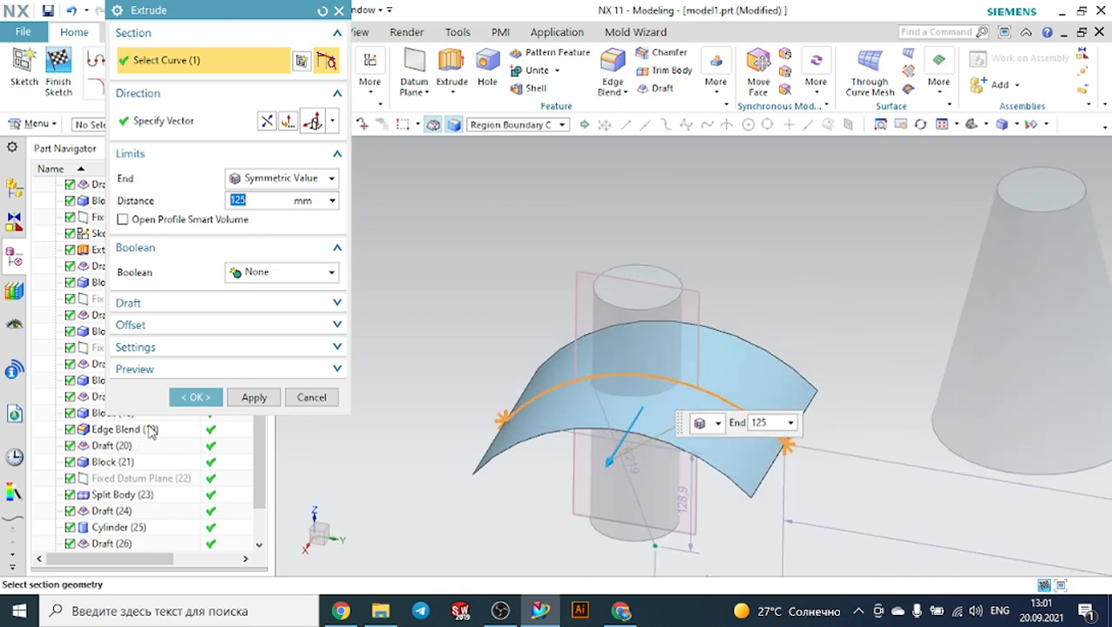
{"action": "left_click", "coordinate": [196, 398]}
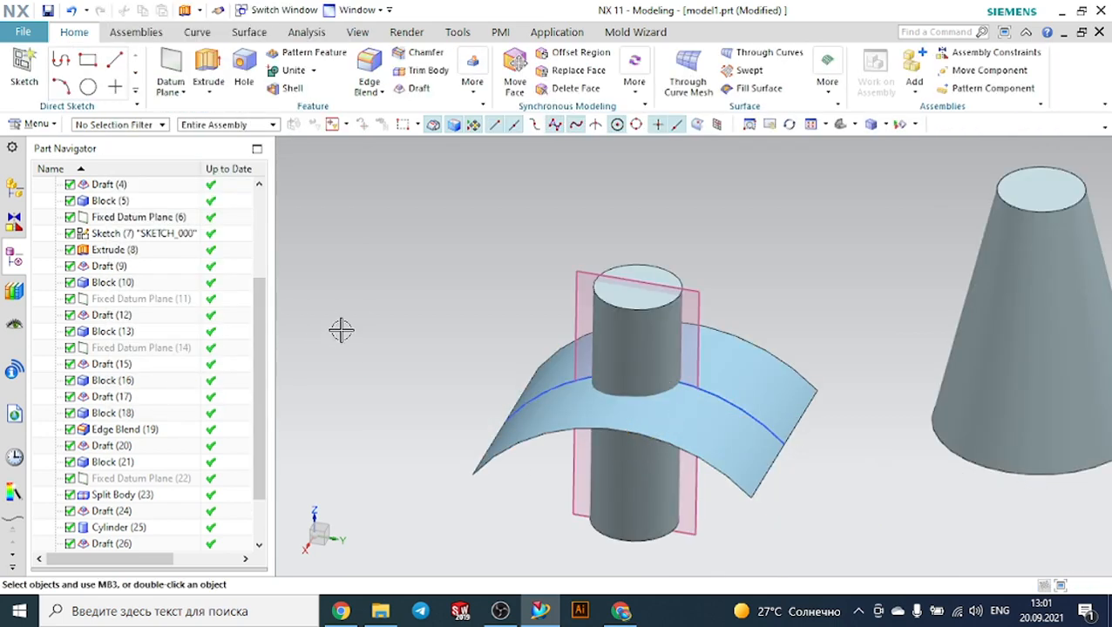
Start a Face draft for the second cylinder crossed by the curved surface.
{"action": "left_click", "coordinate": [413, 88]}
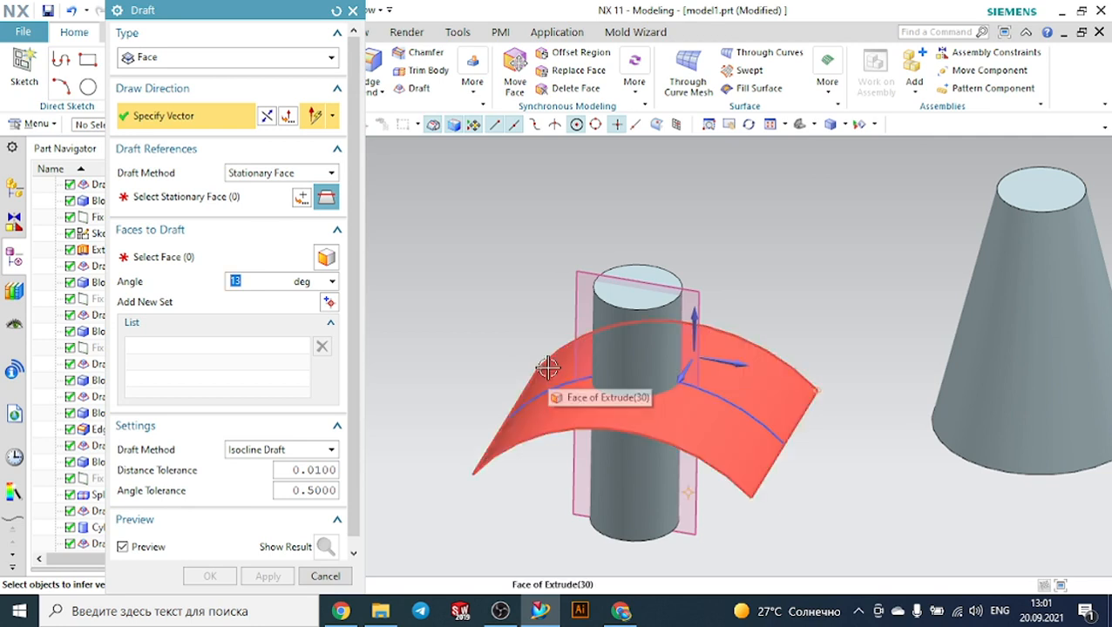
Set up a Parting Face draft with the curved sheet as stationary parting face and the cylinder's side as the face to draft.
{"action": "left_click", "coordinate": [272, 173]}
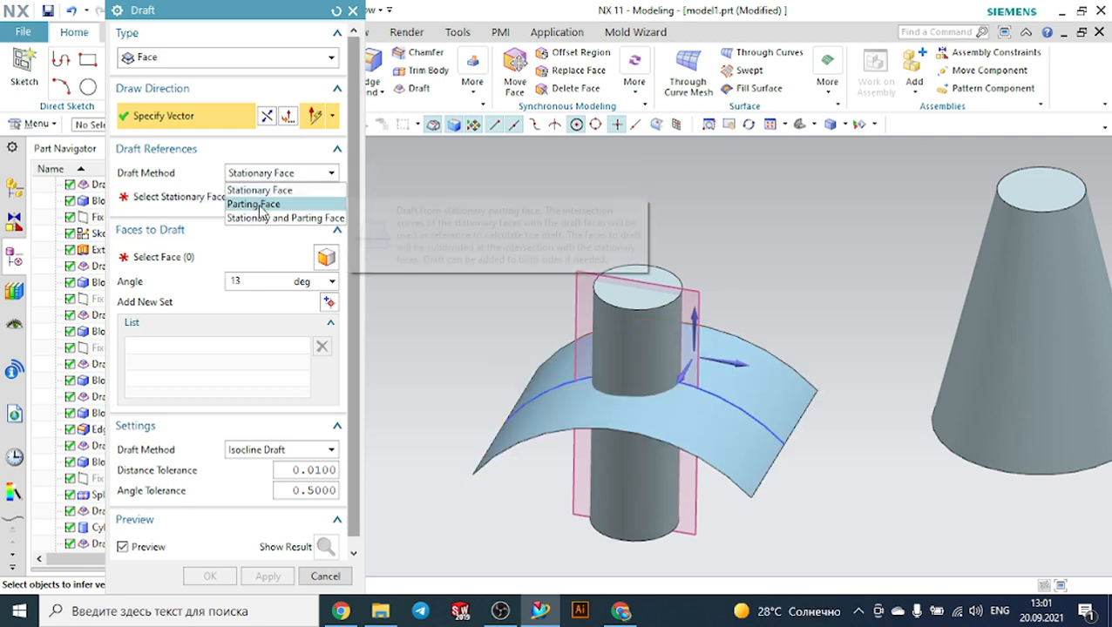
{"action": "left_click", "coordinate": [258, 207]}
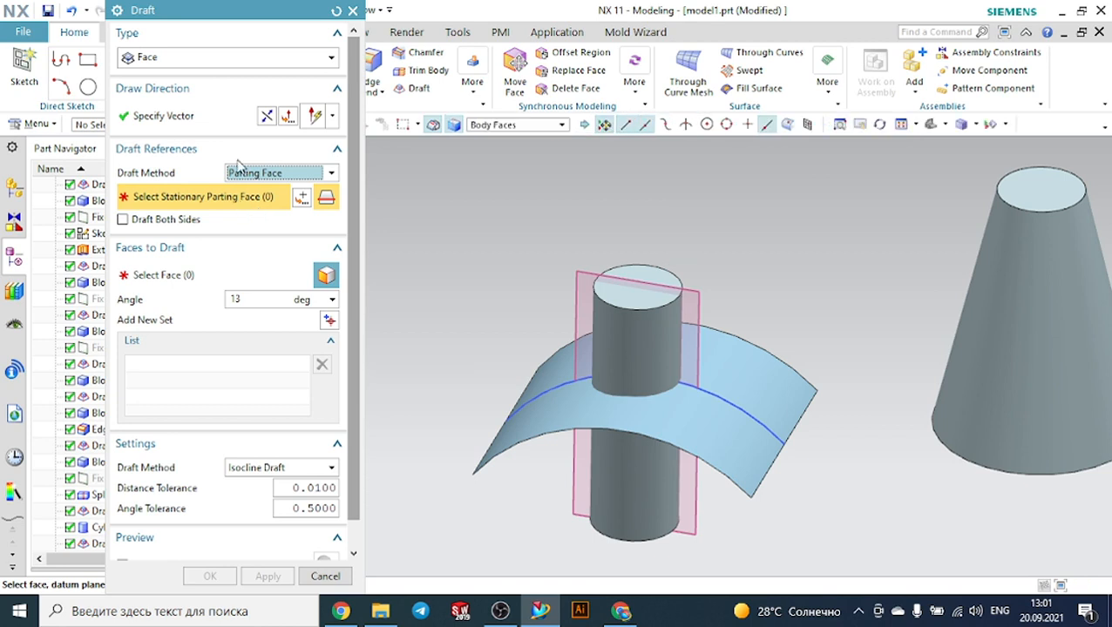
{"action": "left_click", "coordinate": [701, 312]}
{"action": "left_click", "coordinate": [529, 416]}
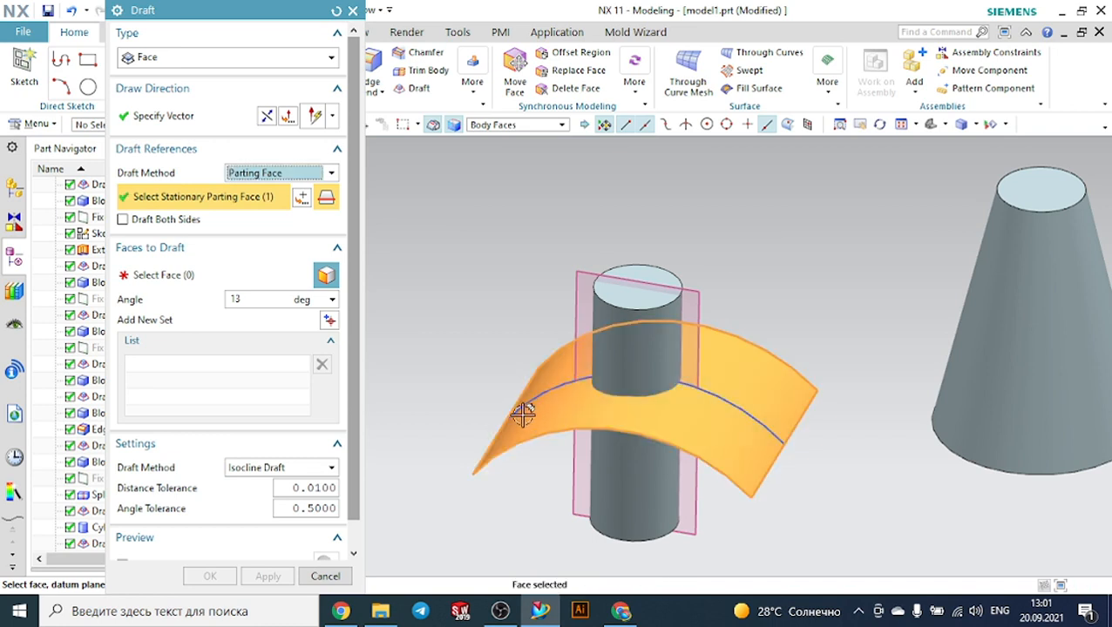
{"action": "left_click", "coordinate": [194, 277]}
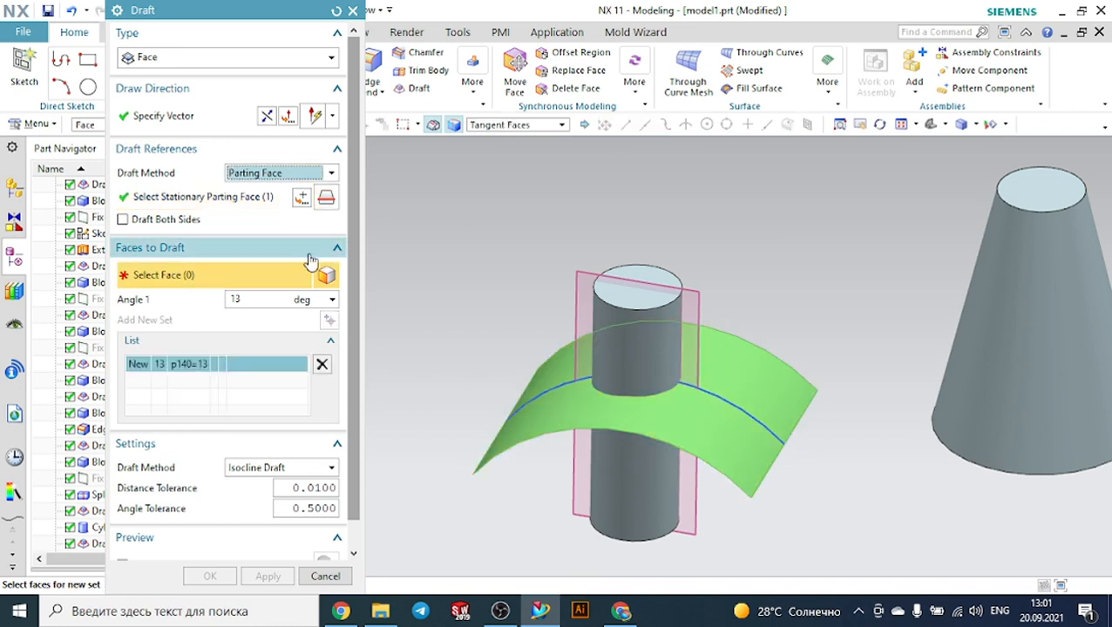
{"action": "middle_click_drag", "start_coordinate": [454, 267], "coordinate": [463, 249]}
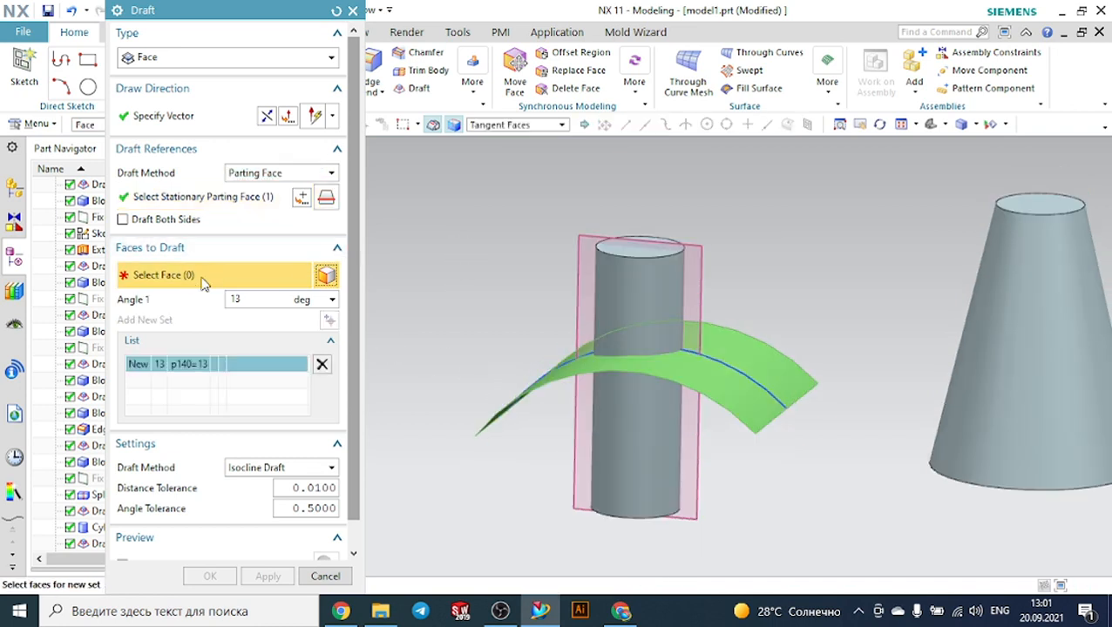
{"action": "left_click", "coordinate": [644, 277]}
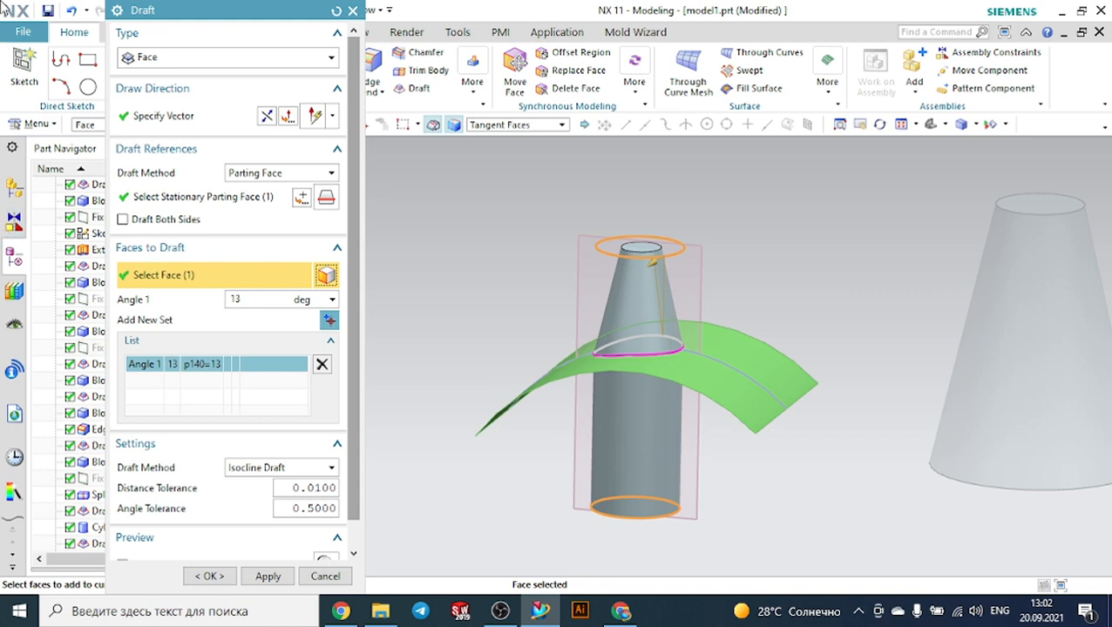
Draft the cylinder on both sides of the parting face, trying symmetric angles of 10, 3 and 5 degrees.
{"action": "left_click", "coordinate": [124, 220]}
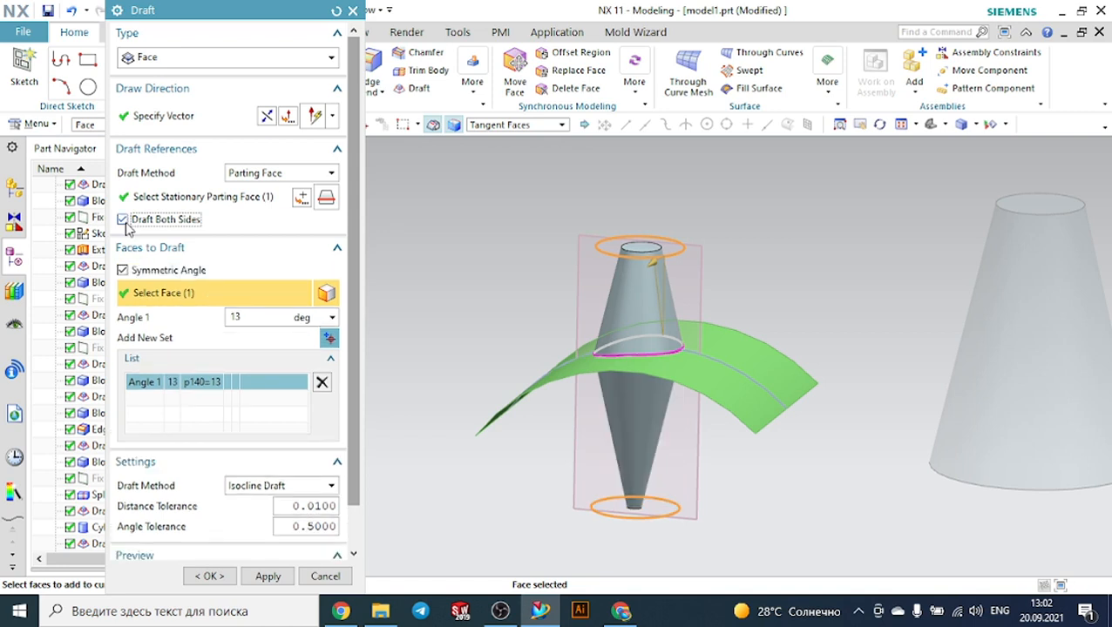
{"action": "left_click", "coordinate": [247, 319]}
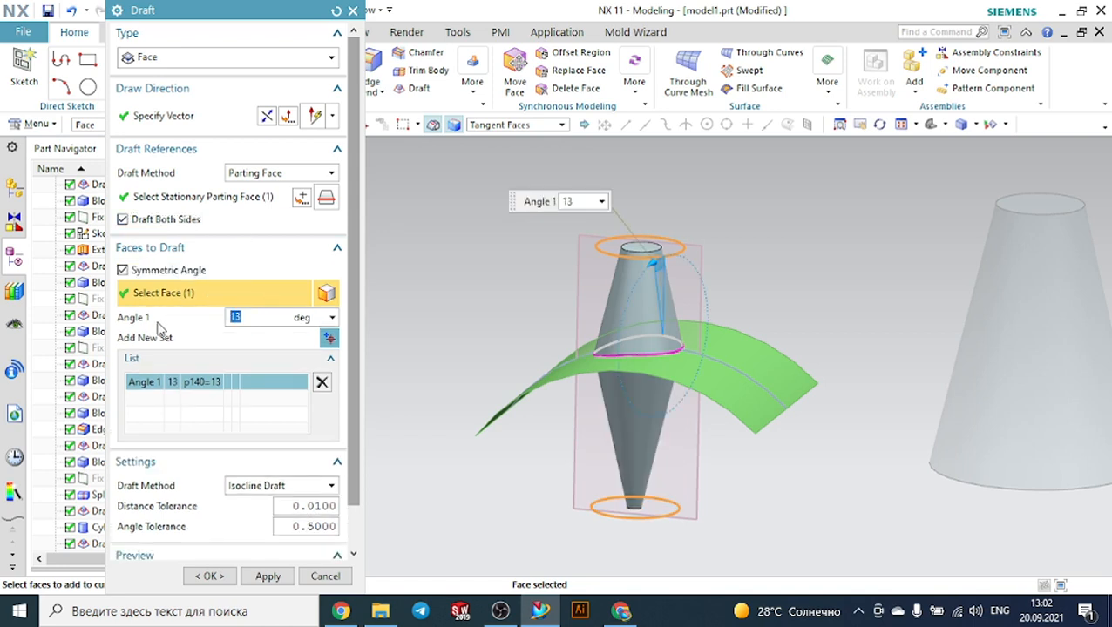
{"action": "type", "text": "10"}
{"action": "key", "text": "Return"}
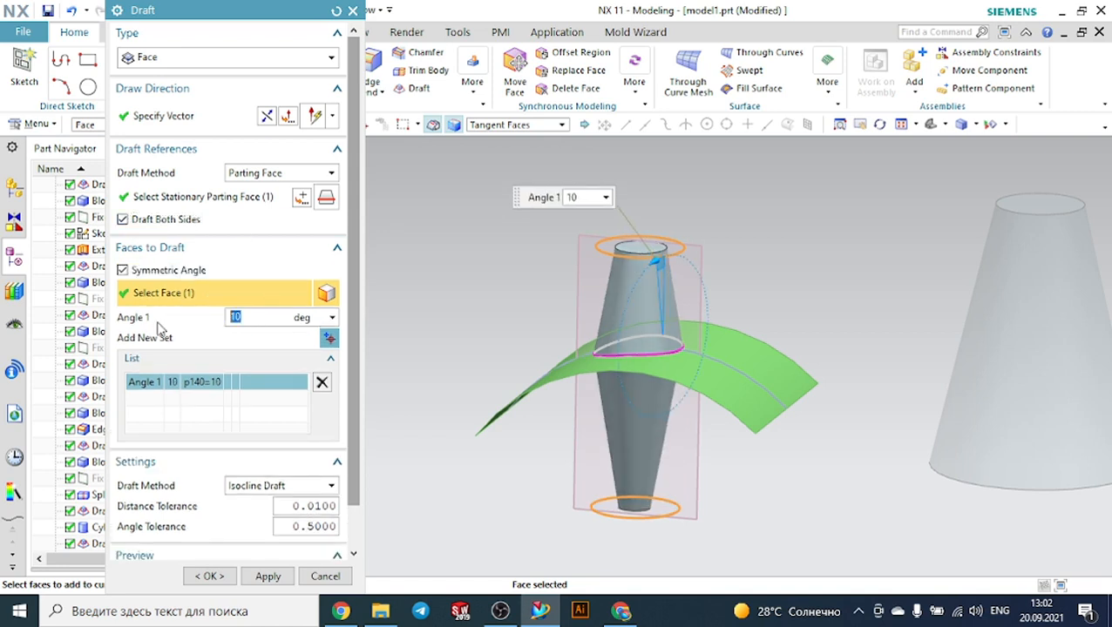
{"action": "type", "text": "3"}
{"action": "key", "text": "Return"}
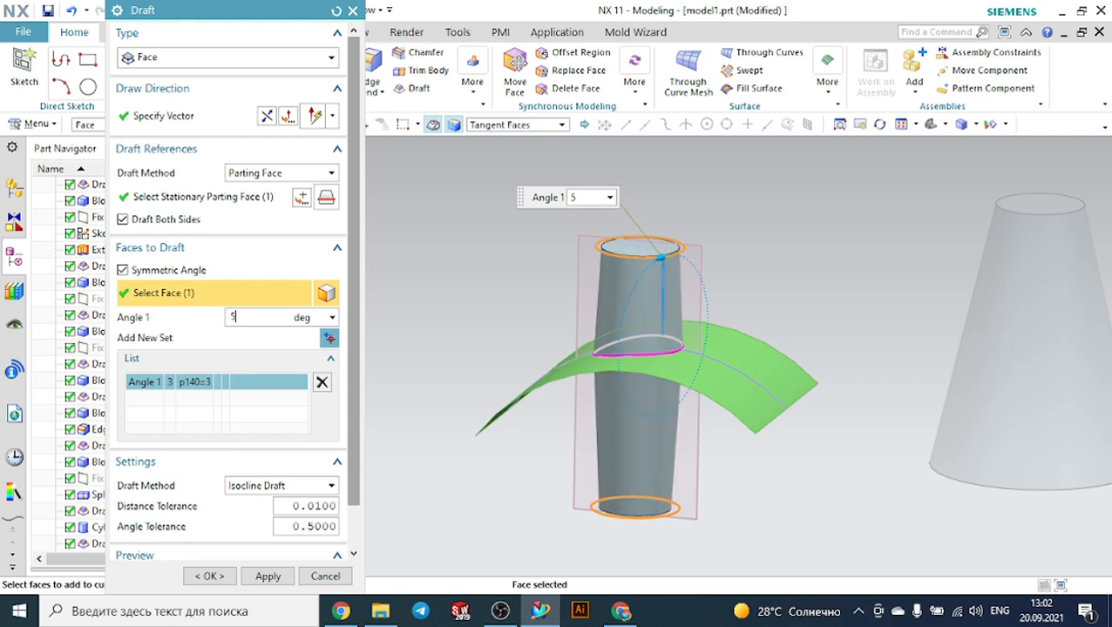
{"action": "type", "text": "5"}
{"action": "key", "text": "Return"}
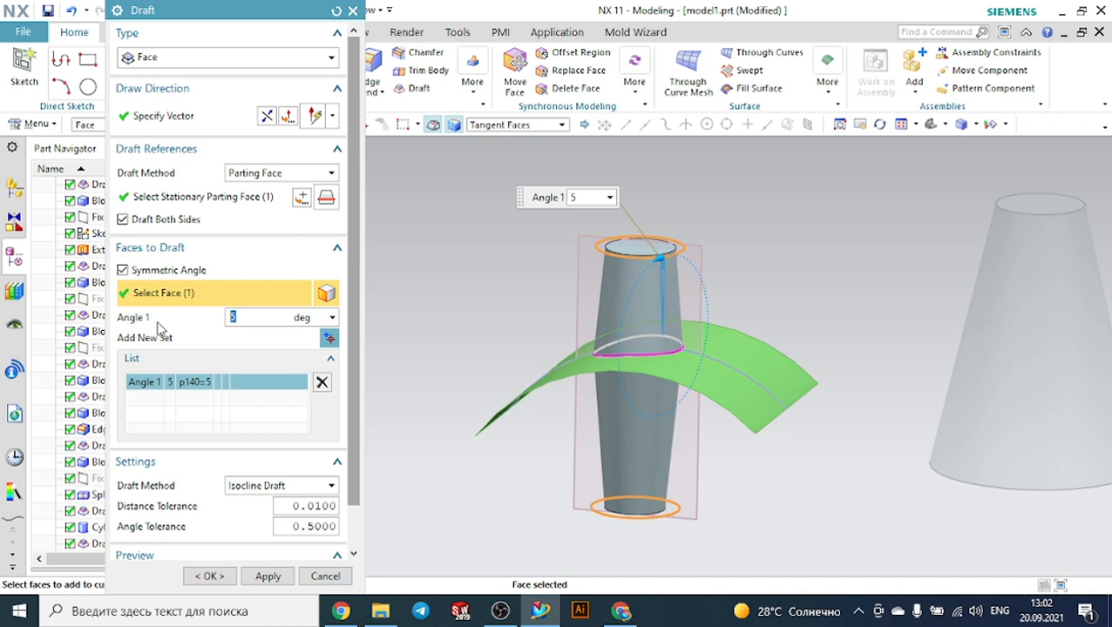
Turn off drafting on both sides and reset the draft settings to their defaults.
{"action": "scroll", "coordinate": [872, 248], "scroll_direction": "down", "scroll_amount": 2}
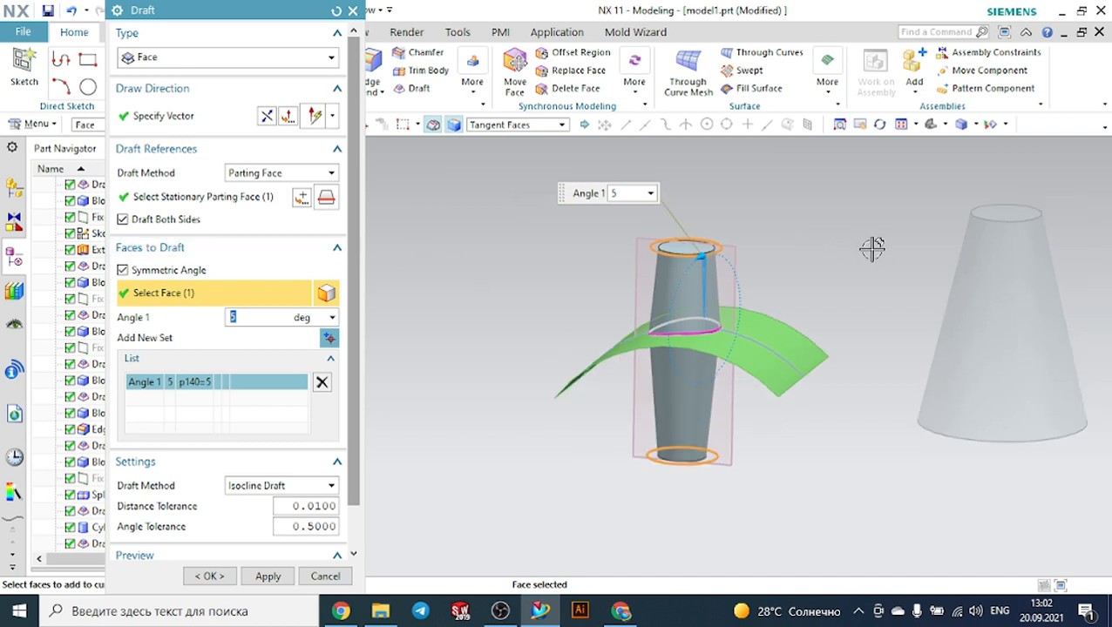
{"action": "mouse_move", "coordinate": [872, 249]}
{"action": "middle_mouse_down"}
{"action": "mouse_move", "coordinate": [849, 288]}
{"action": "mouse_move", "coordinate": [885, 261]}
{"action": "middle_mouse_up"}
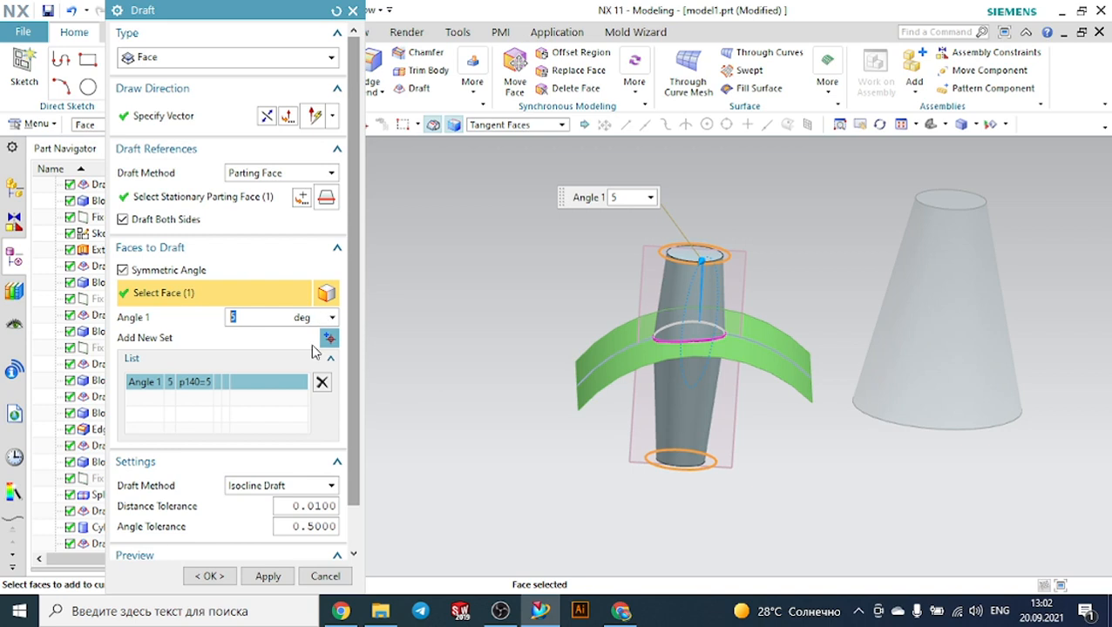
{"action": "left_click", "coordinate": [122, 220]}
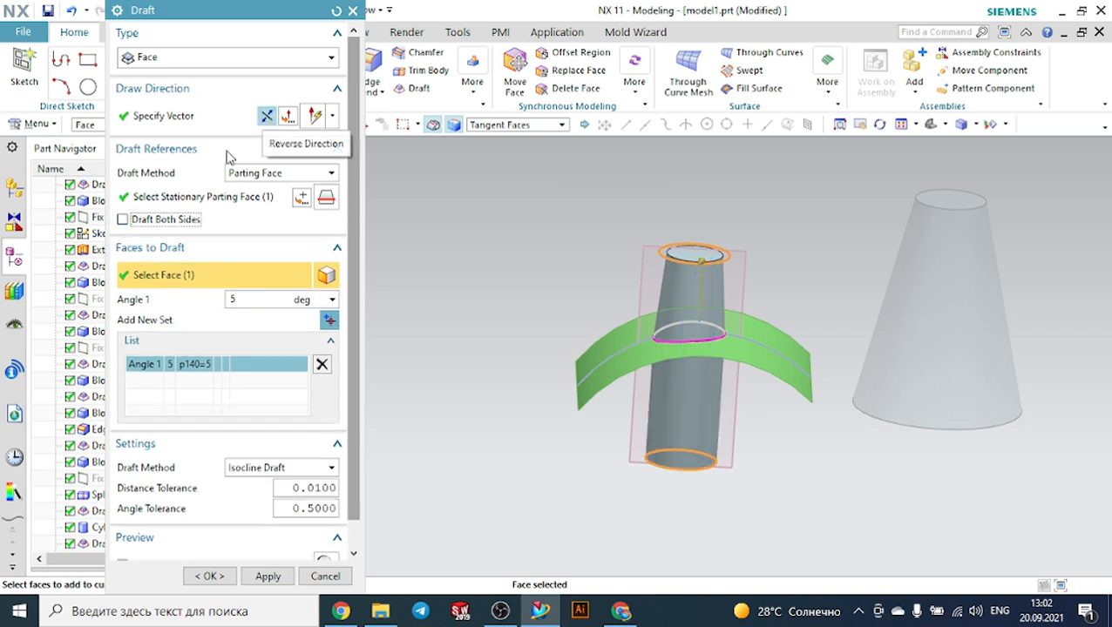
{"action": "left_click", "coordinate": [179, 199]}
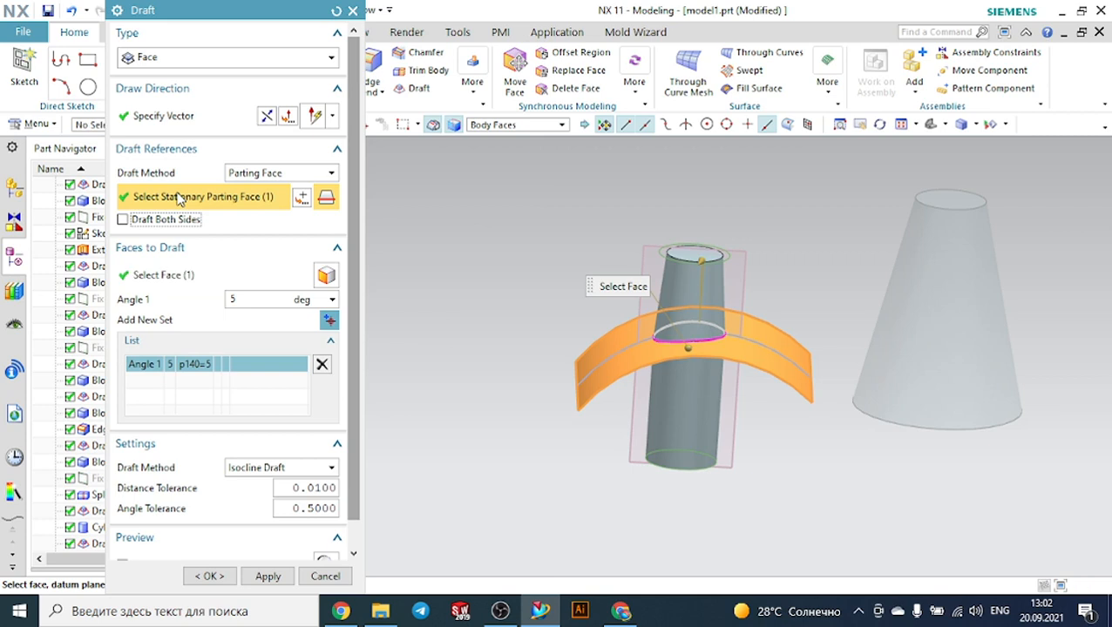
{"action": "left_click", "coordinate": [196, 278]}
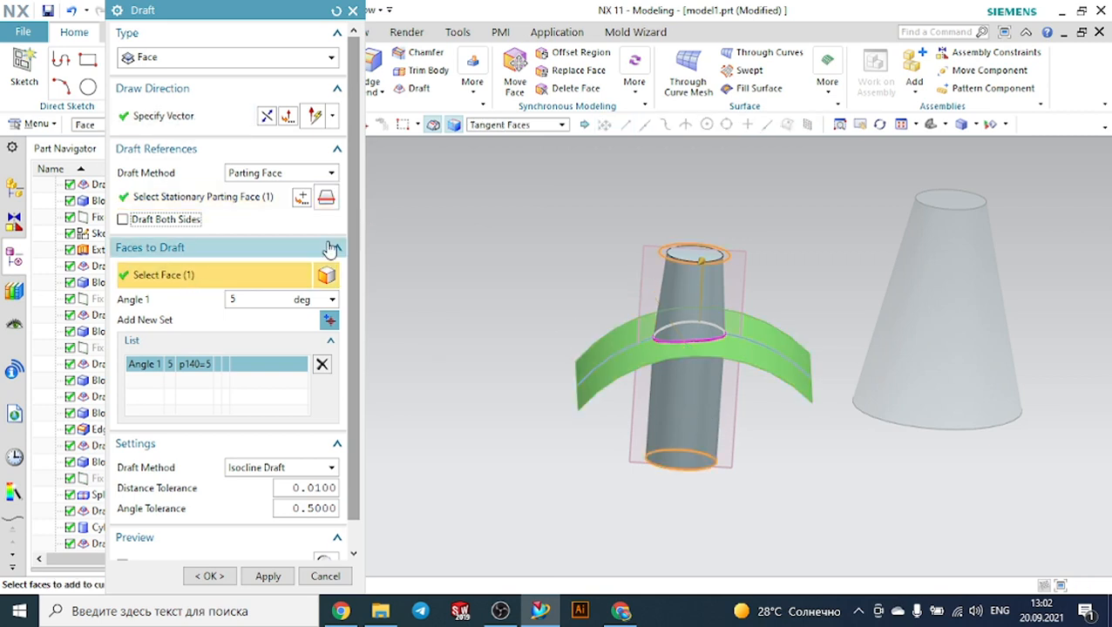
{"action": "left_click", "coordinate": [336, 10]}
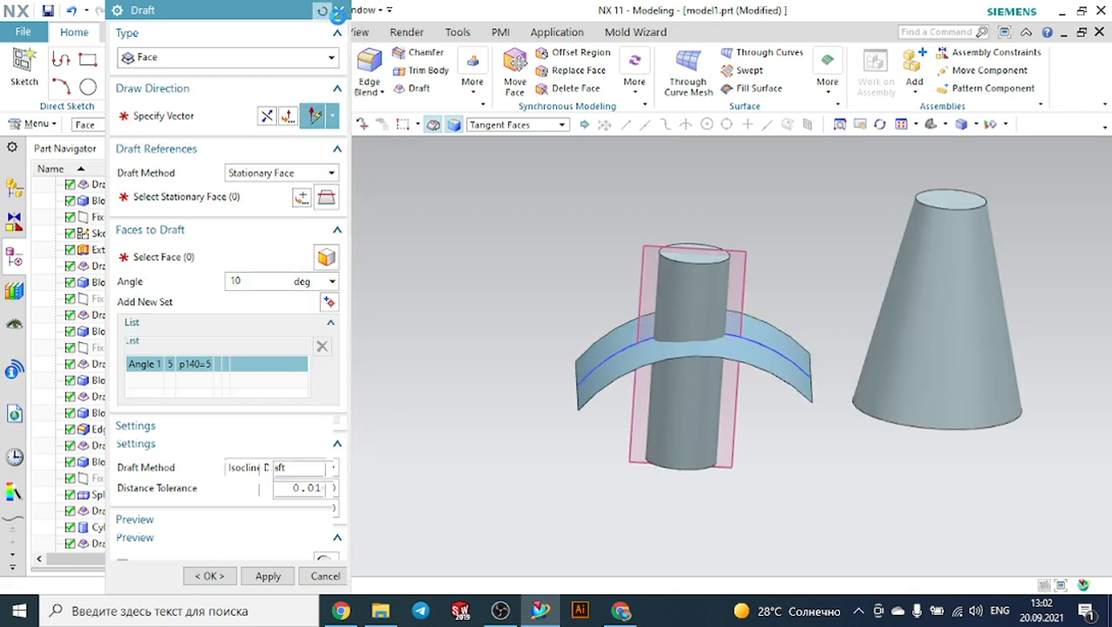
Draft the cylinder's side at a symmetric 10 degrees on both sides of the curved sheet using the Parting Face method.
{"action": "left_click", "coordinate": [261, 172]}
{"action": "left_click", "coordinate": [255, 206]}
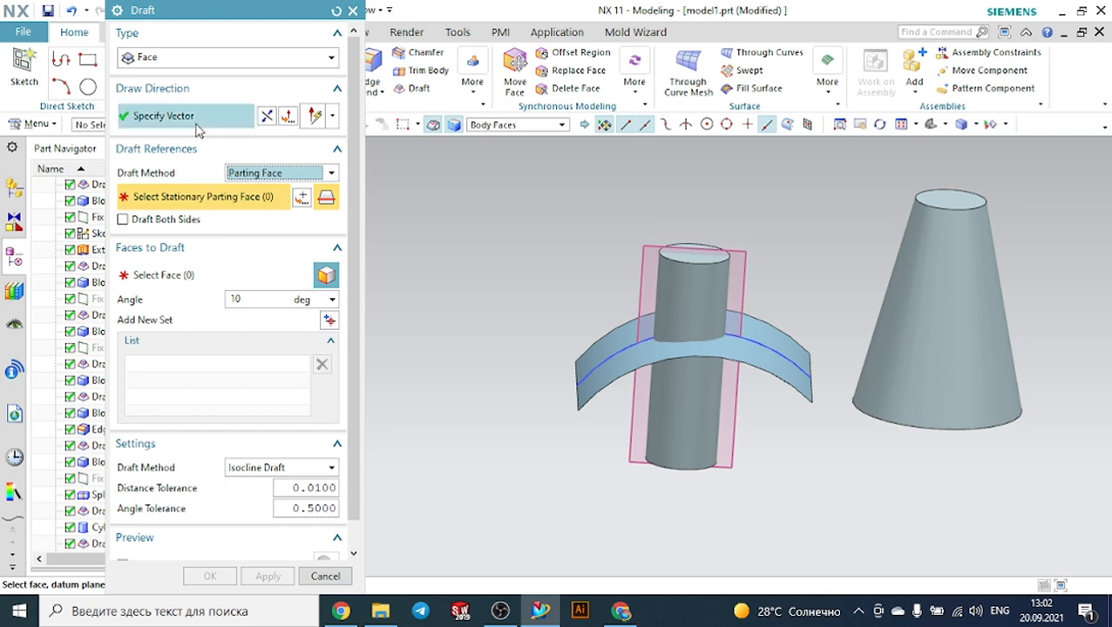
{"action": "left_click", "coordinate": [697, 325]}
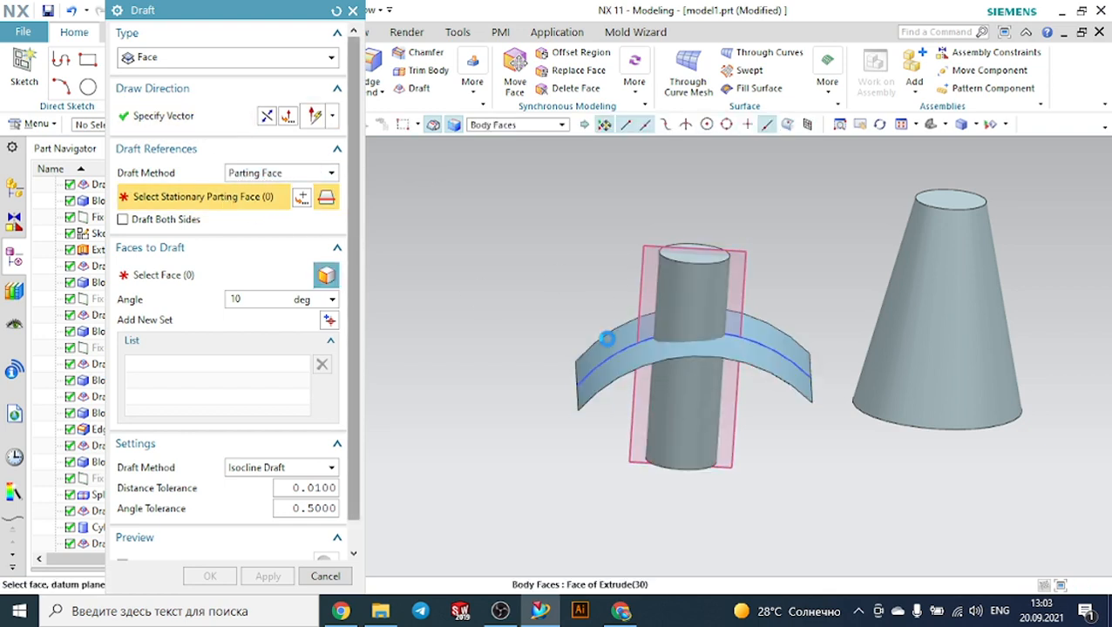
{"action": "left_click", "coordinate": [608, 340]}
{"action": "left_click", "coordinate": [175, 277]}
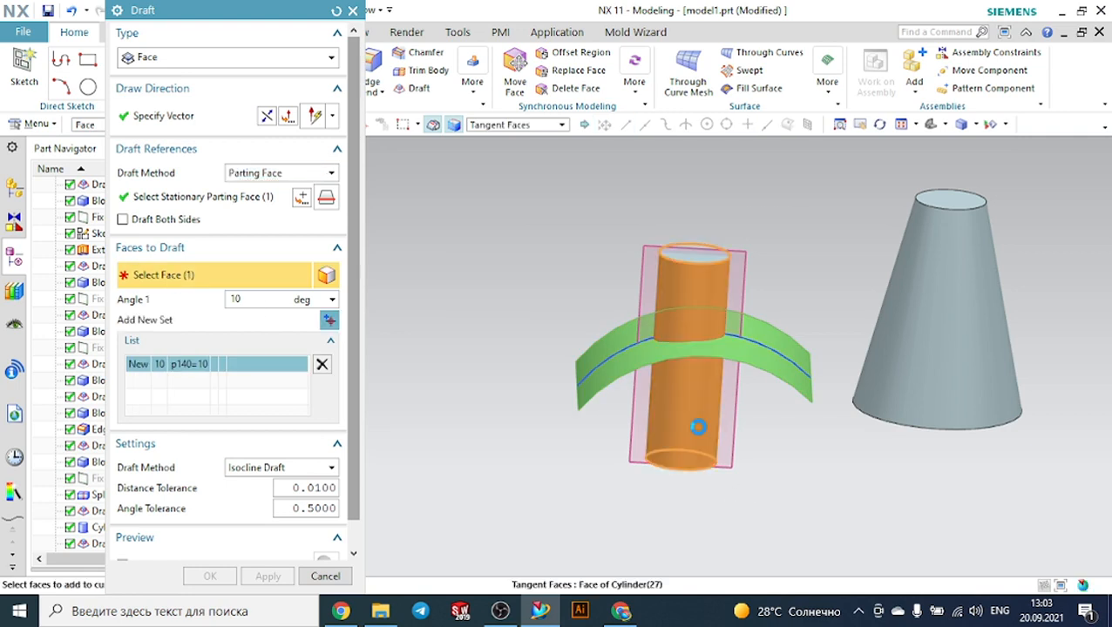
{"action": "left_click", "coordinate": [698, 426]}
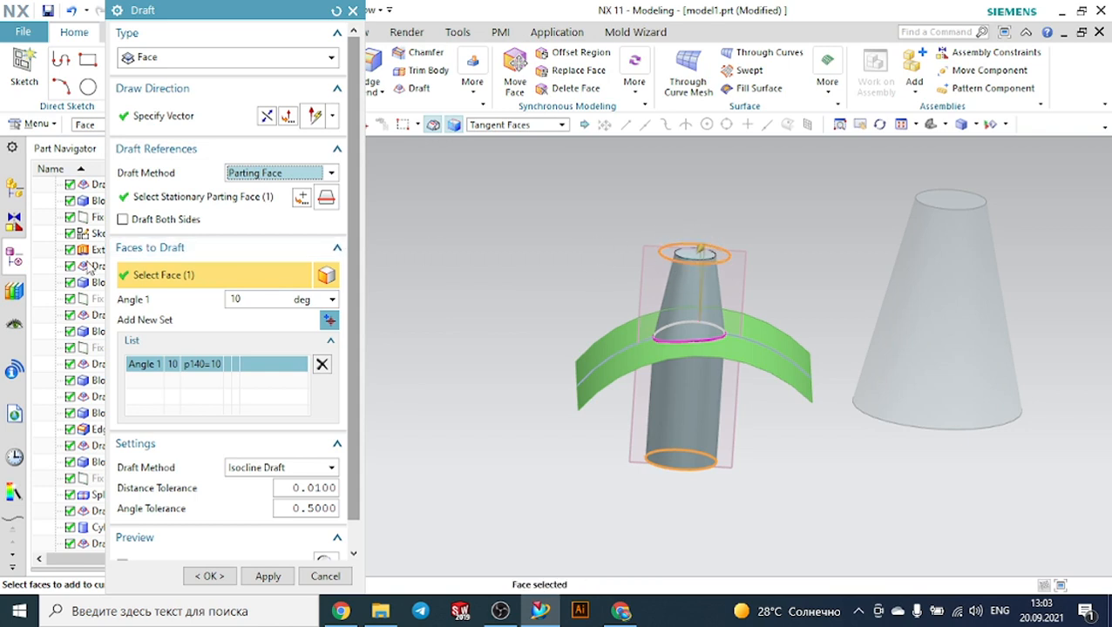
{"action": "left_click", "coordinate": [123, 220]}
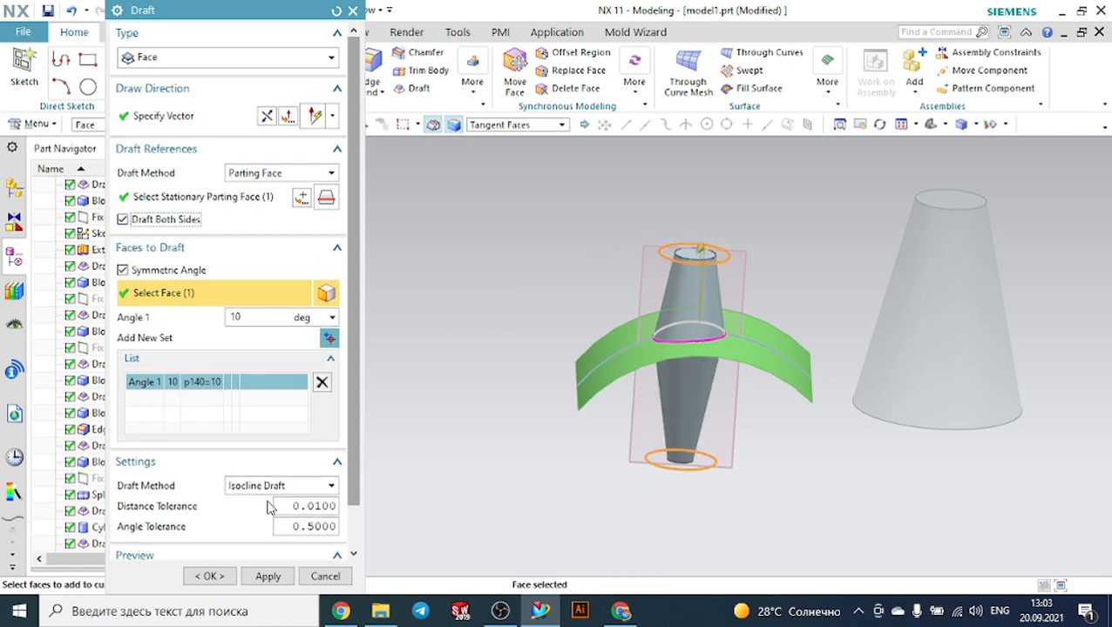
{"action": "left_click", "coordinate": [207, 576]}
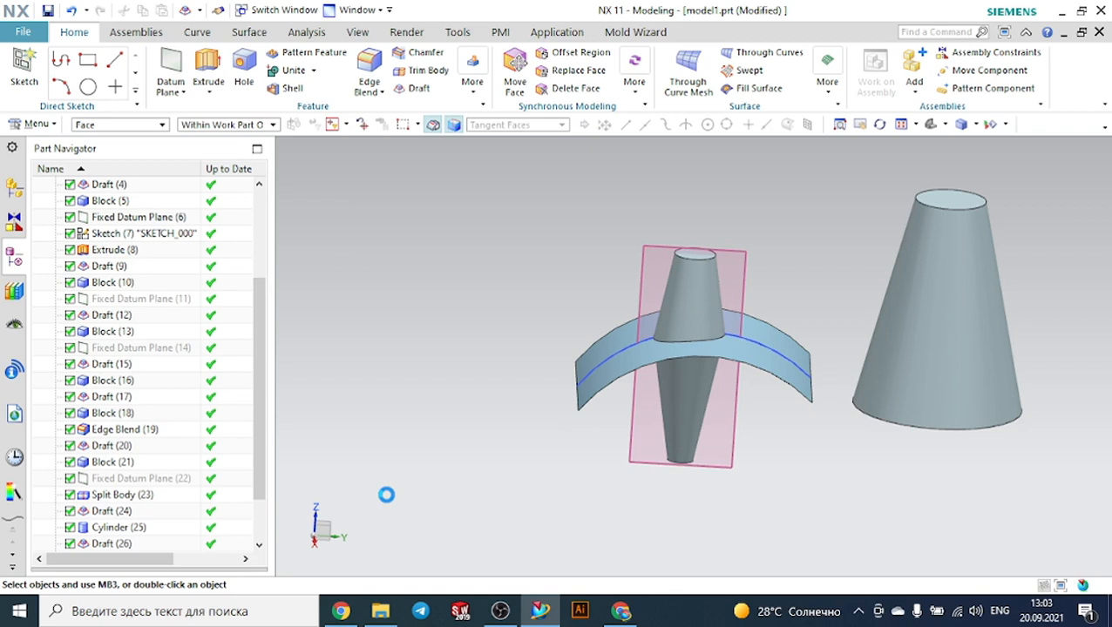
Hide the curved extruded sheet around the drafted cylinder.
{"action": "left_click", "coordinate": [645, 370]}
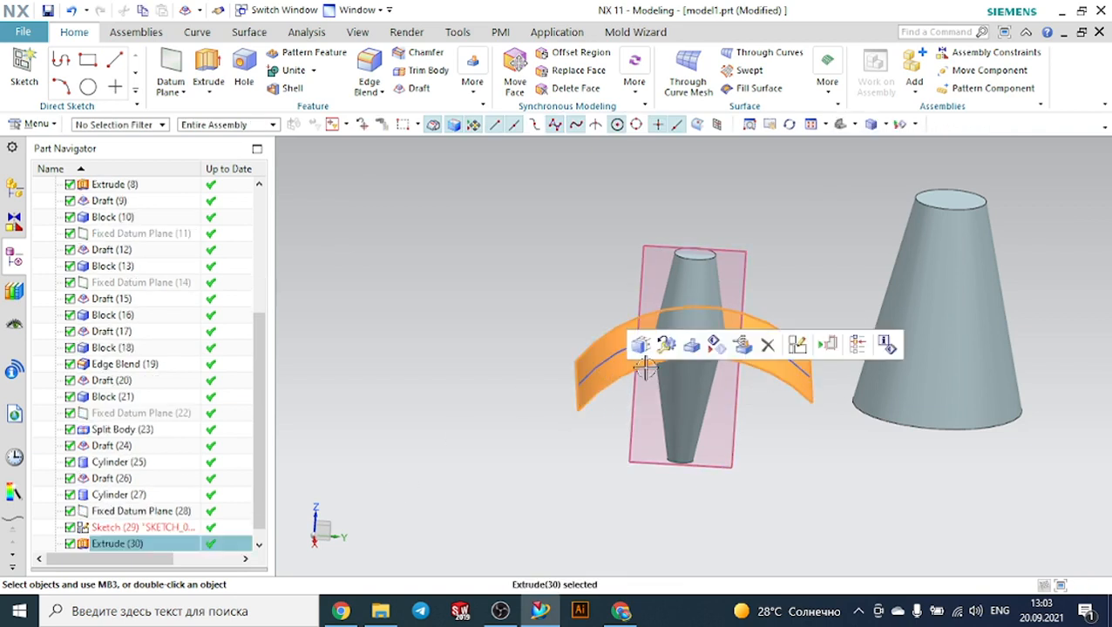
{"action": "left_click", "coordinate": [715, 349]}
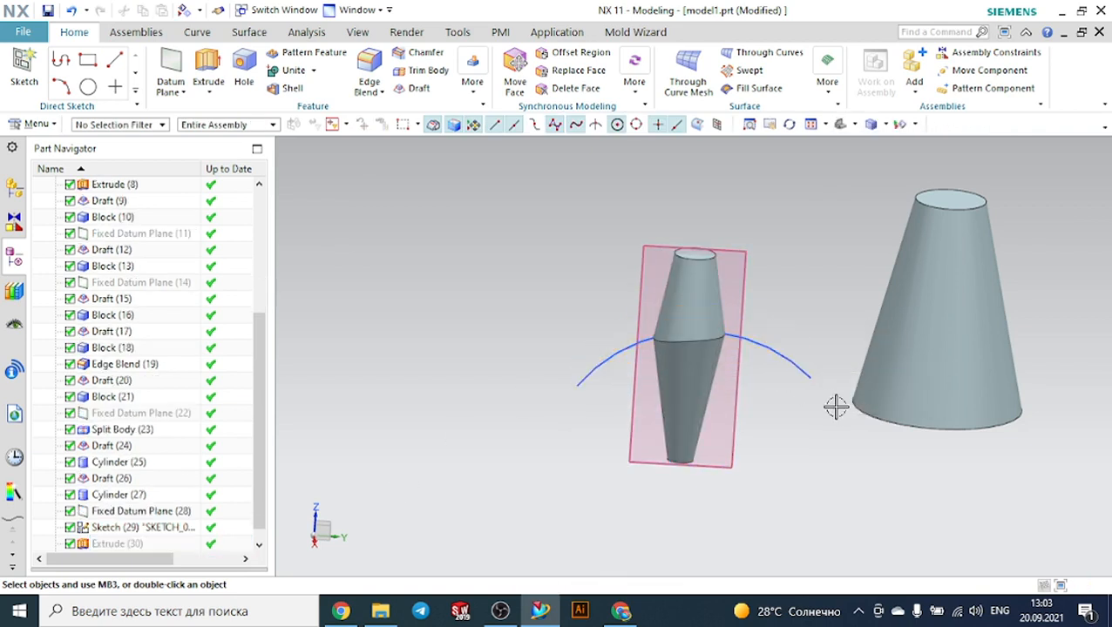
{"action": "middle_click_drag", "start_coordinate": [834, 407], "coordinate": [816, 453]}
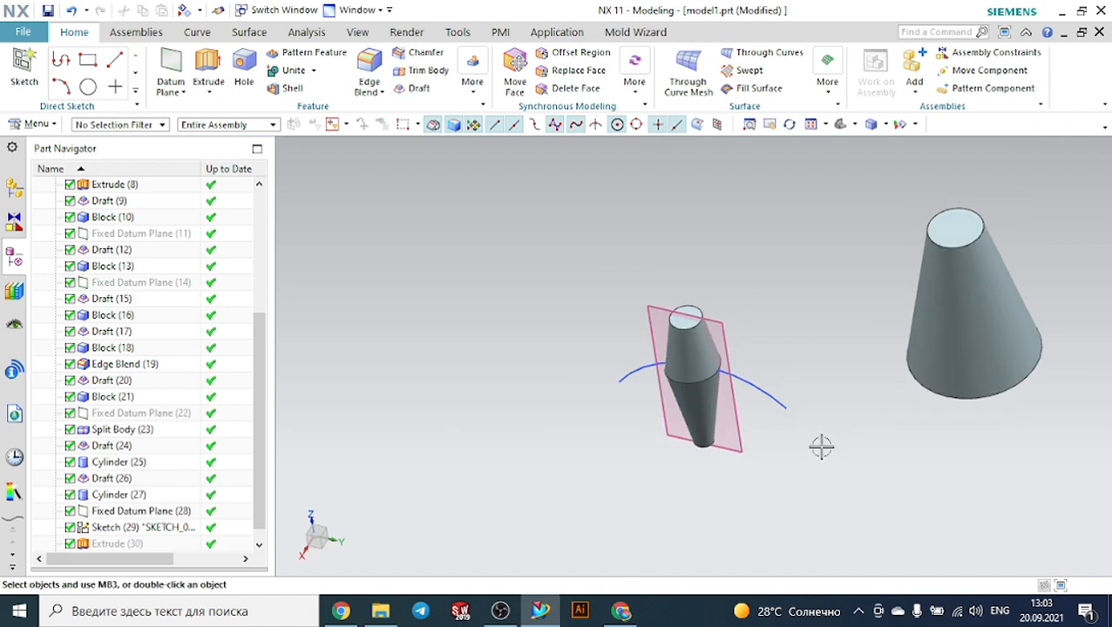
Examine the double-tapered cylinder alongside the other draft examples in the part.
{"action": "scroll", "coordinate": [868, 407], "scroll_direction": "down", "scroll_amount": 2}
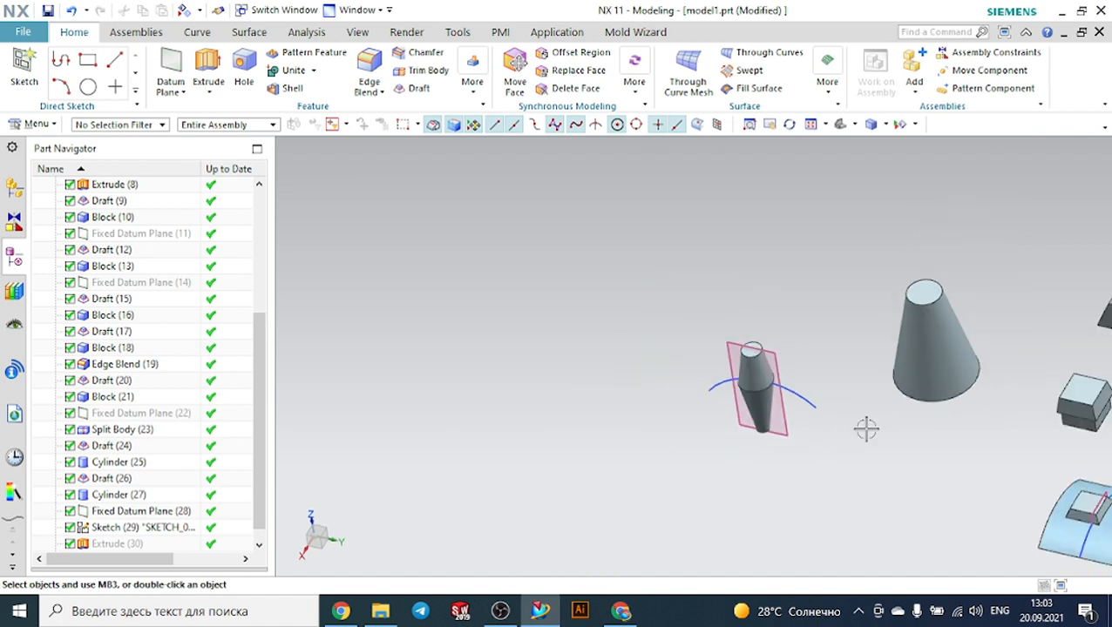
{"action": "middle_click_drag", "start_coordinate": [866, 430], "coordinate": [880, 422]}
{"action": "scroll", "coordinate": [880, 422], "scroll_direction": "down", "scroll_amount": 3}
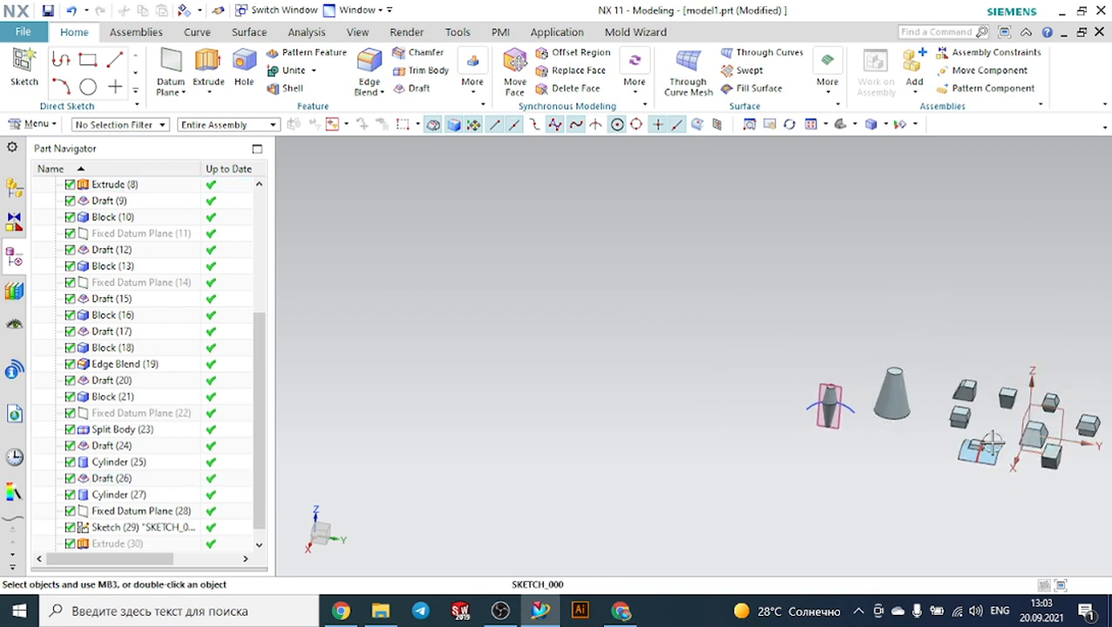
{"action": "scroll", "coordinate": [980, 441], "scroll_direction": "down", "scroll_amount": 3}
{"action": "scroll", "coordinate": [1067, 416], "scroll_direction": "up", "scroll_amount": 3}
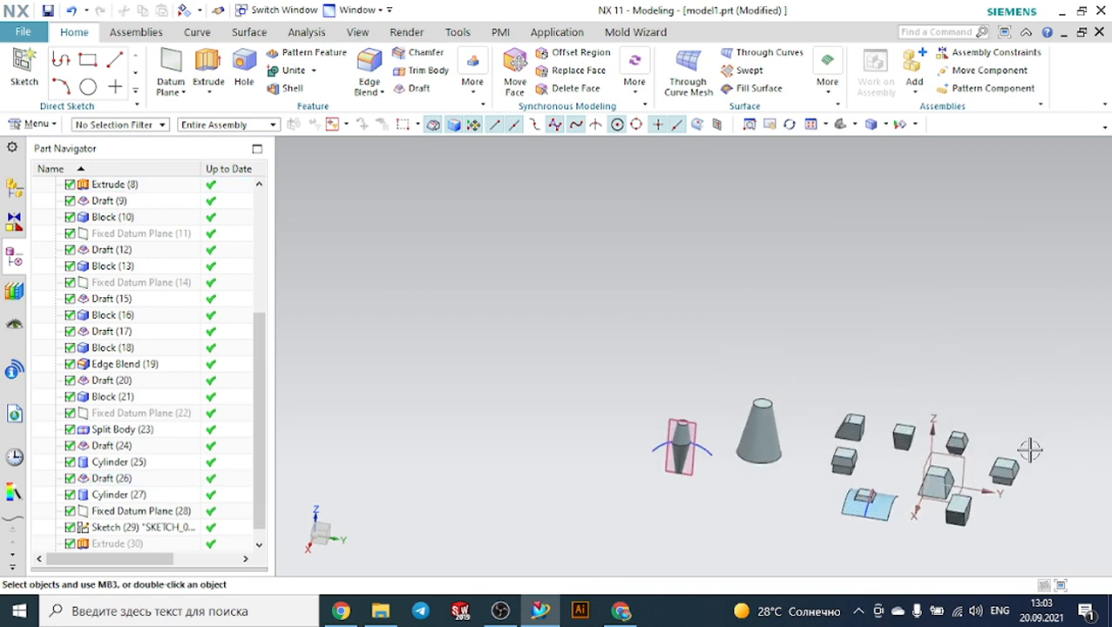
{"action": "scroll", "coordinate": [791, 512], "scroll_direction": "up", "scroll_amount": 2}
{"action": "scroll", "coordinate": [791, 512], "scroll_direction": "up", "scroll_amount": 1}
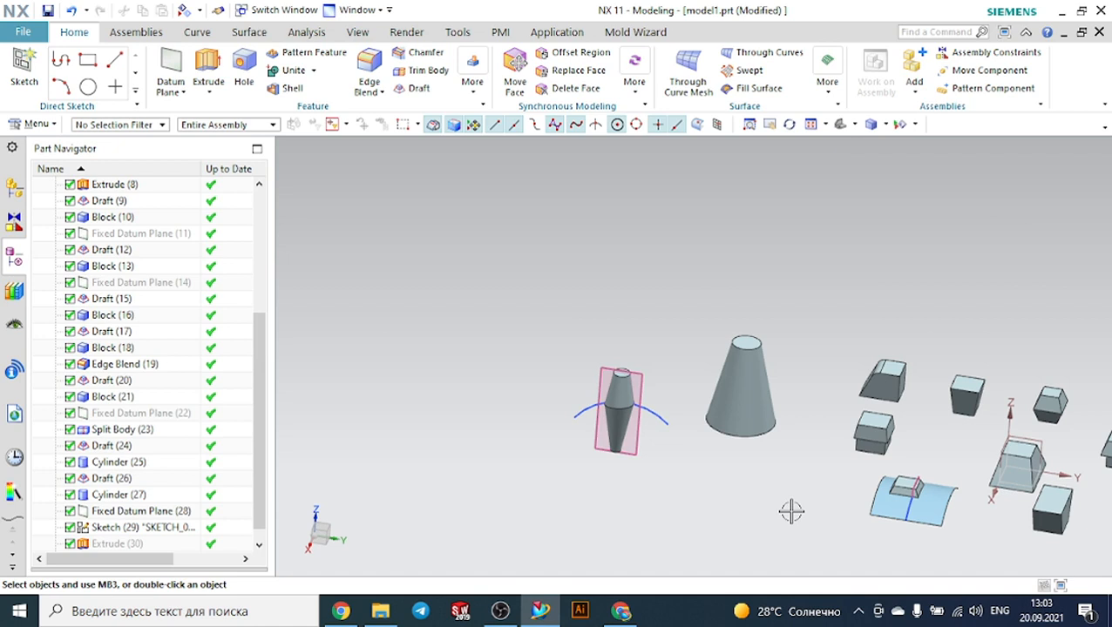
Check the Google Meet call in Chrome, return to NX and dismiss the presenting notification.
{"action": "left_click", "coordinate": [624, 611]}
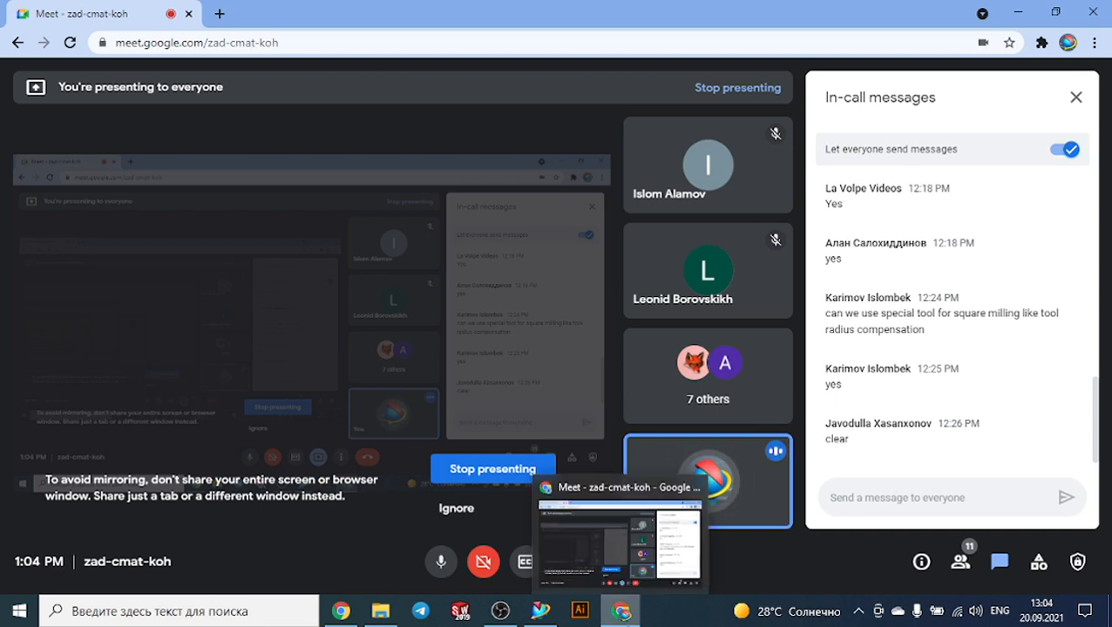
{"action": "left_click", "coordinate": [540, 611]}
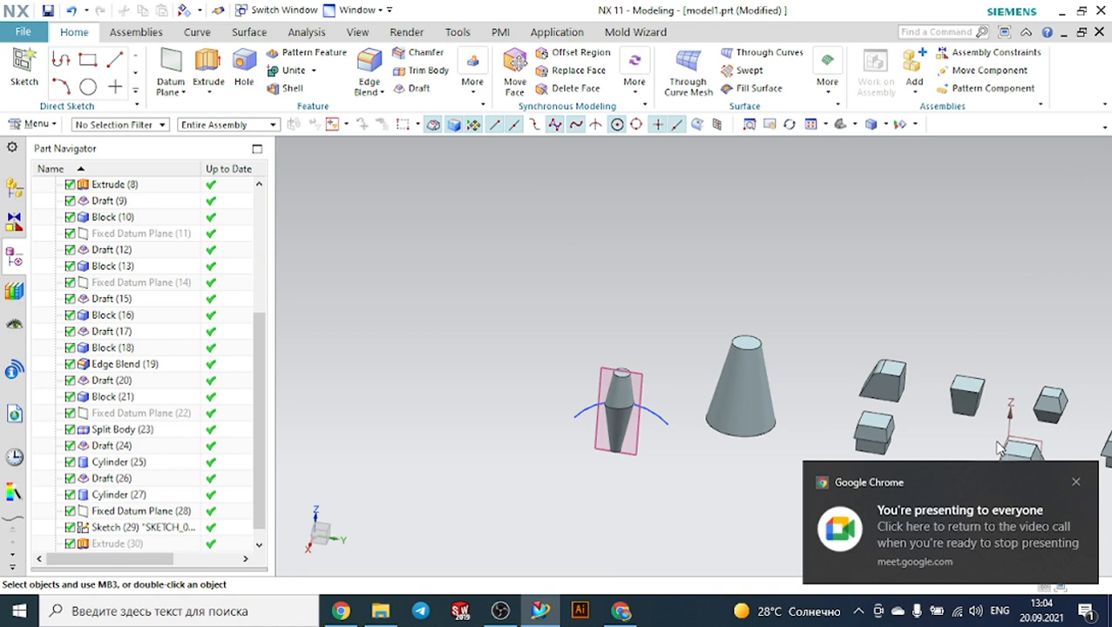
{"action": "left_click", "coordinate": [1076, 482]}
Create a new part from the Model template in millimetres.
{"action": "left_click", "coordinate": [26, 32]}
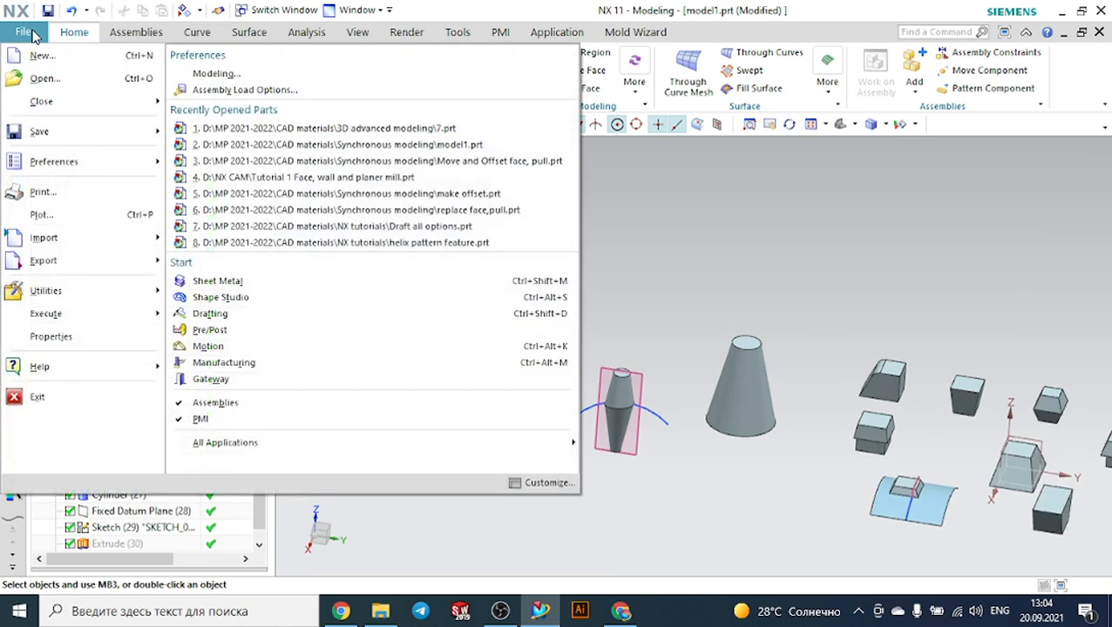
{"action": "left_click", "coordinate": [39, 77]}
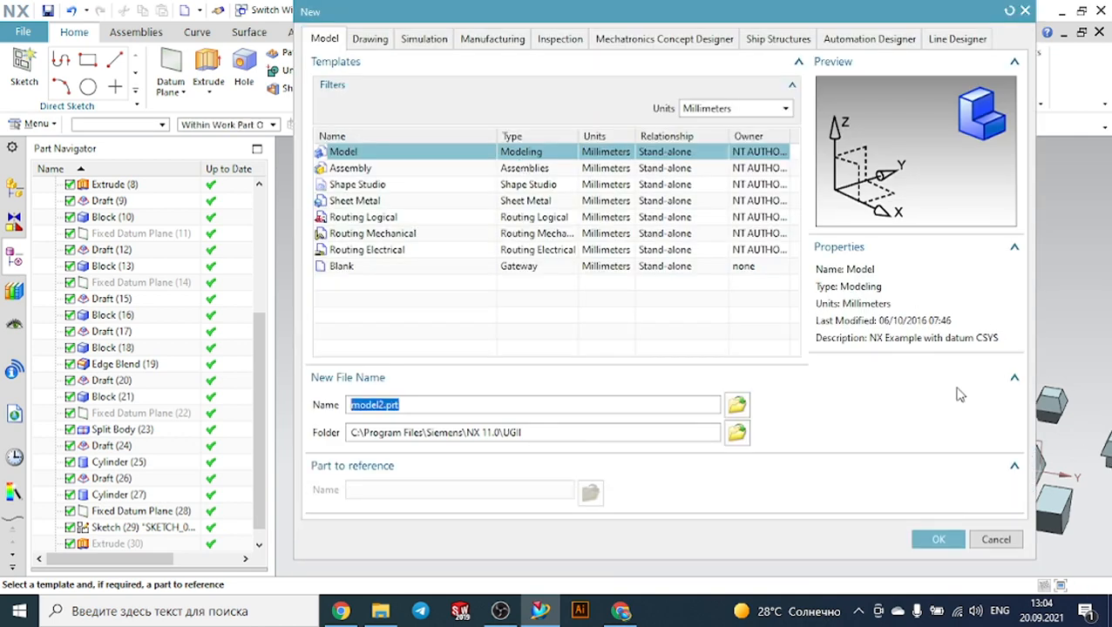
{"action": "left_click", "coordinate": [962, 540]}
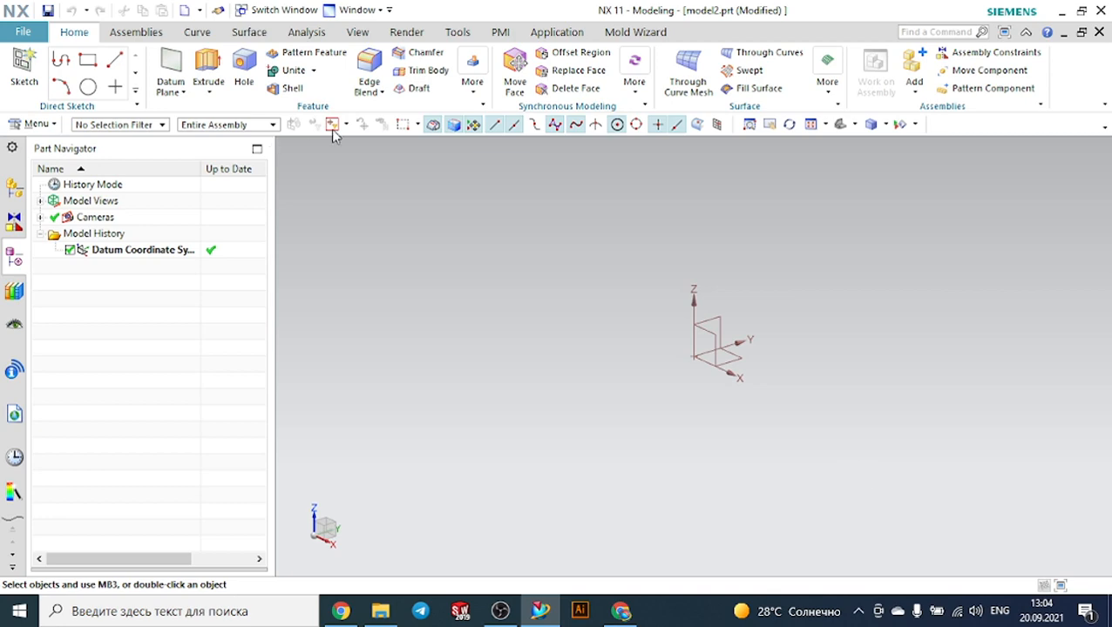
{"action": "left_click", "coordinate": [475, 87]}
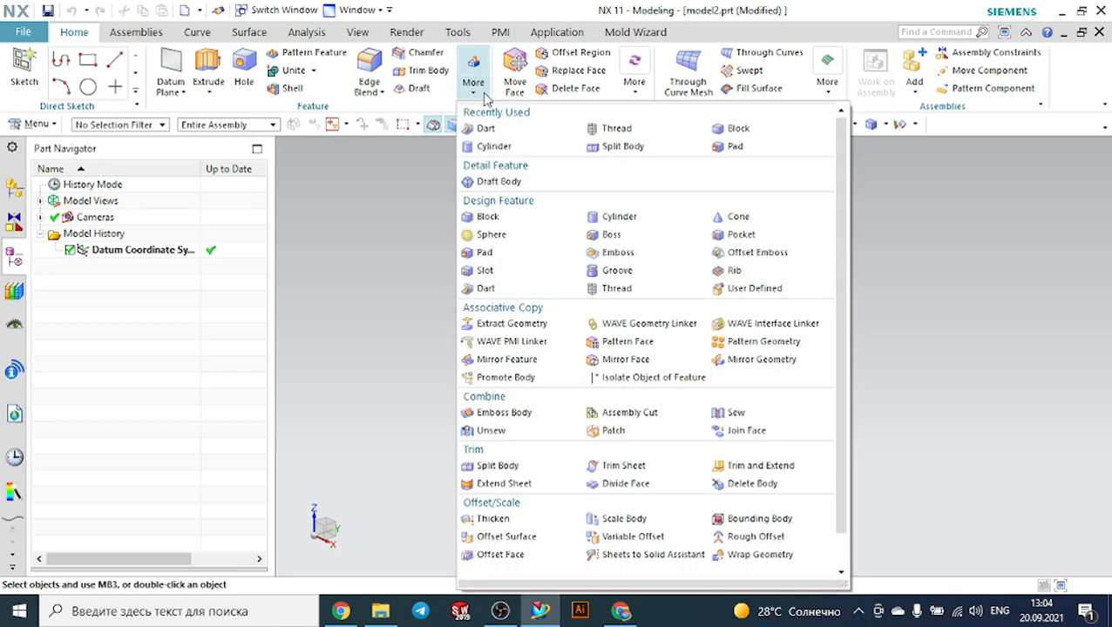
{"action": "left_click", "coordinate": [400, 184]}
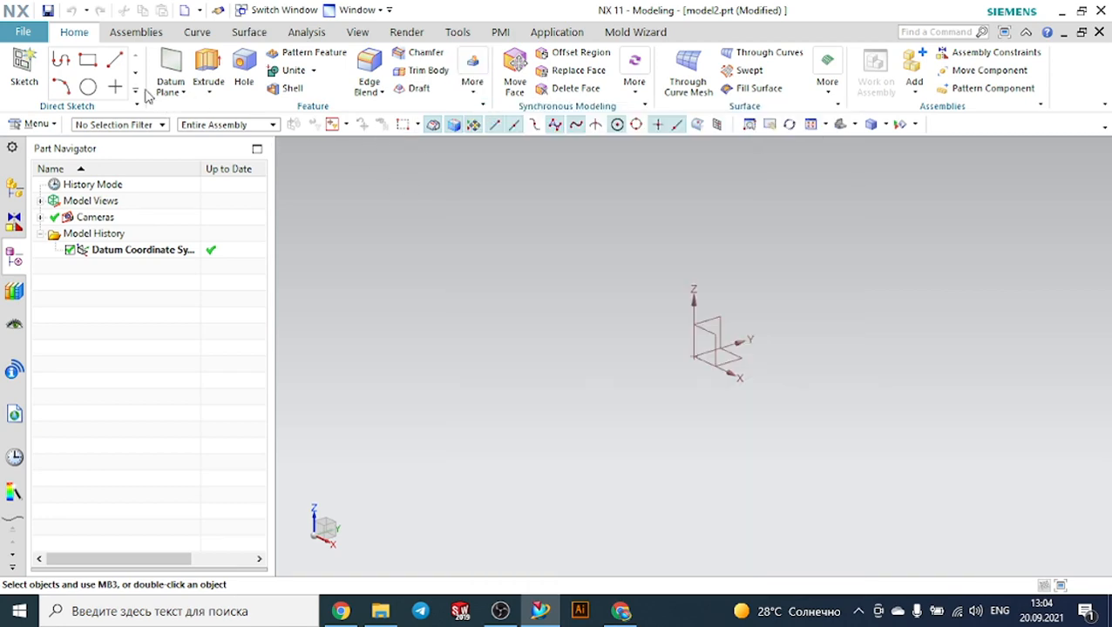
Start a sketch on the YZ plane and draw a rectangle about 173 by 78 mm around the origin.
{"action": "left_click", "coordinate": [22, 66]}
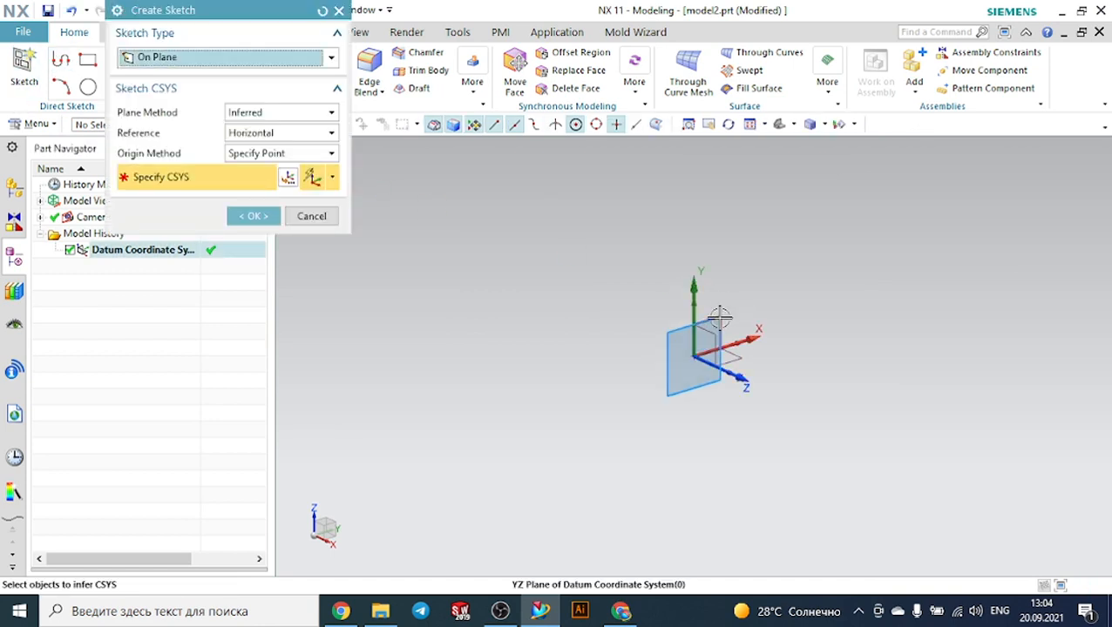
{"action": "left_click", "coordinate": [697, 336]}
{"action": "left_click", "coordinate": [273, 217]}
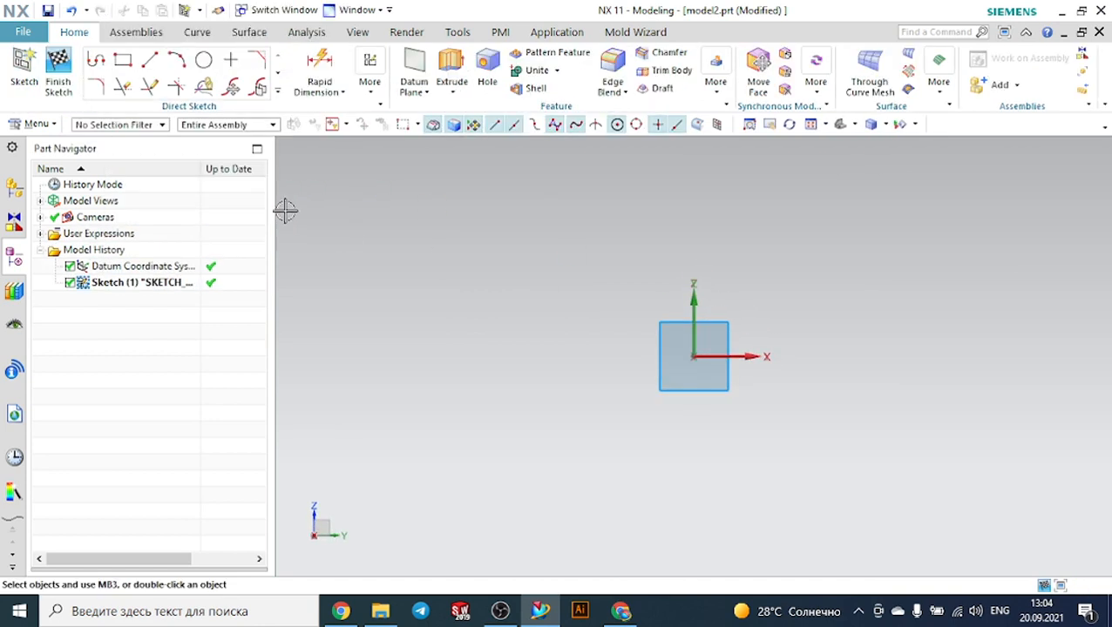
{"action": "left_click", "coordinate": [123, 59]}
{"action": "left_click", "coordinate": [550, 233]}
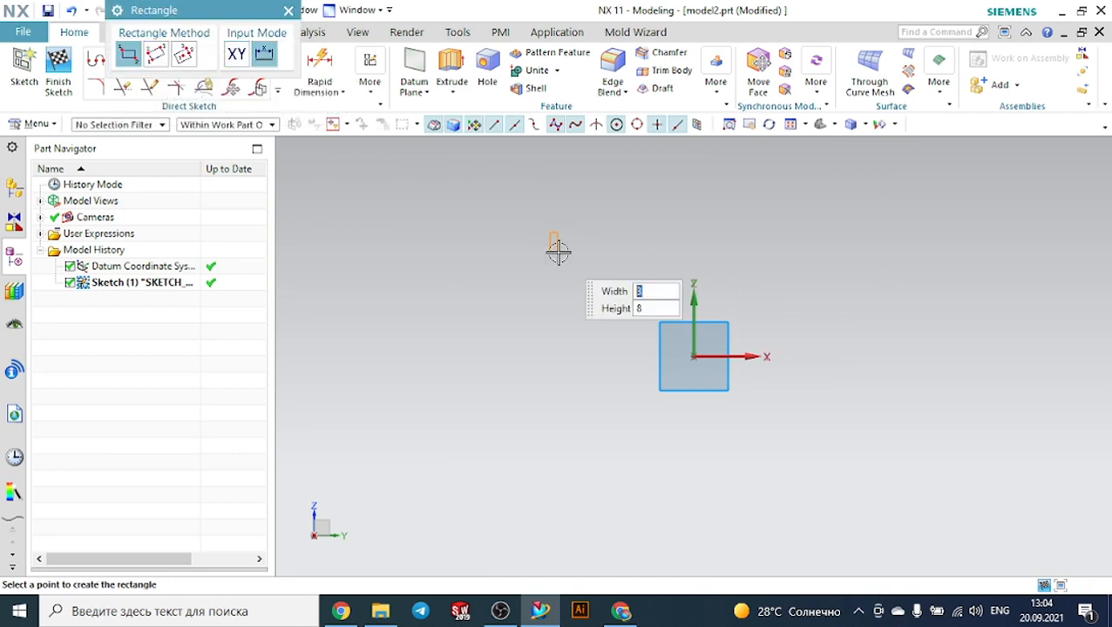
{"action": "left_click", "coordinate": [985, 428]}
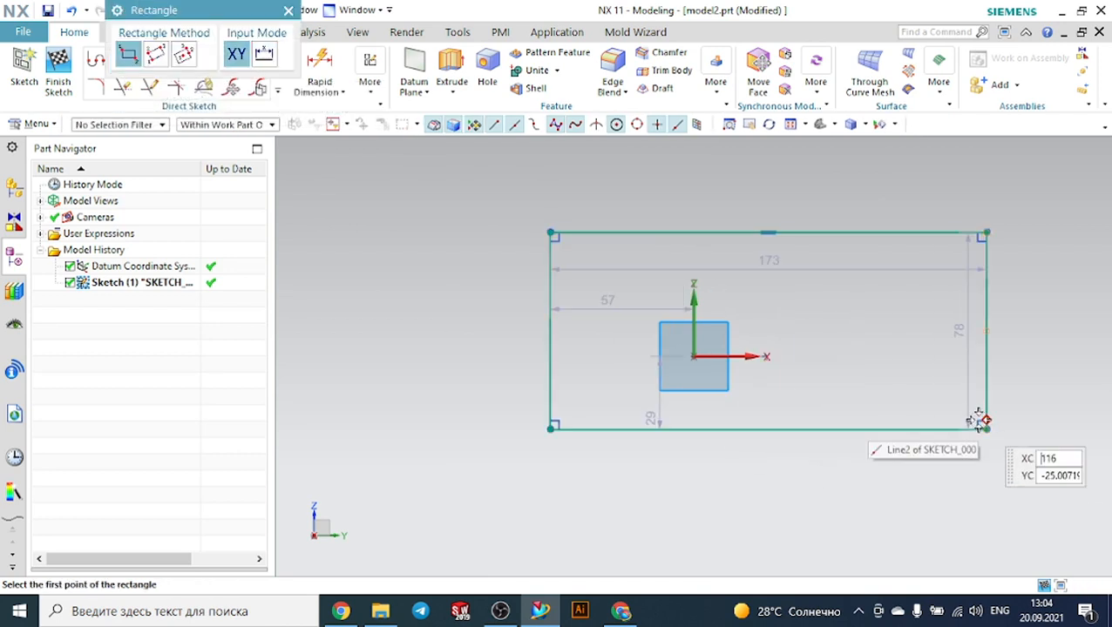
{"action": "left_click", "coordinate": [290, 10]}
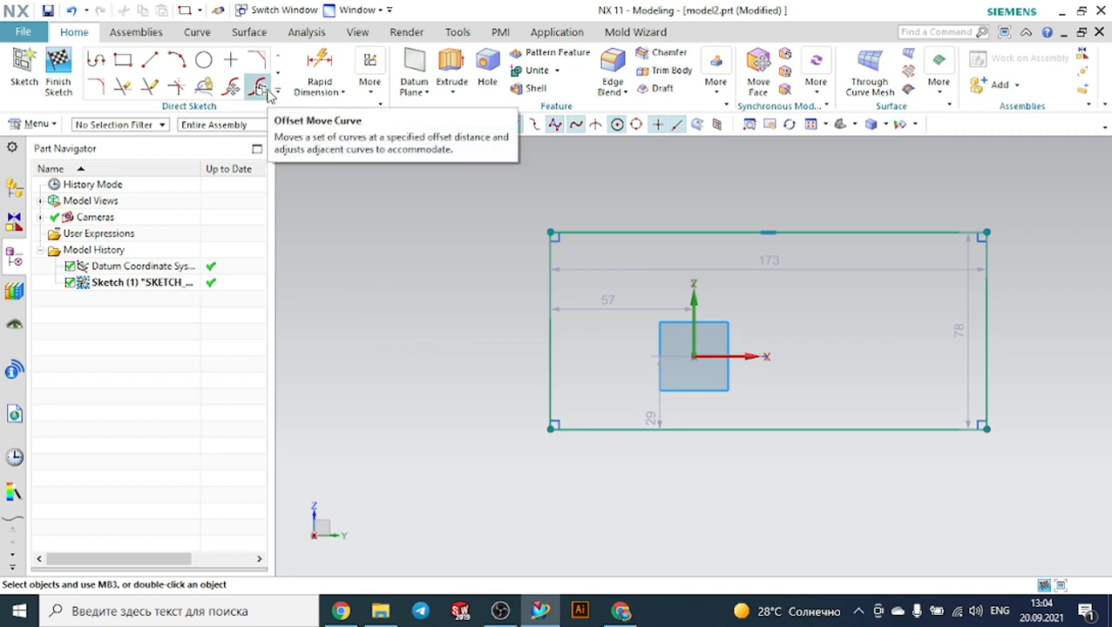
Chamfer the rectangle's lower right corner symmetrically with a 60 mm distance.
{"action": "left_click", "coordinate": [258, 60]}
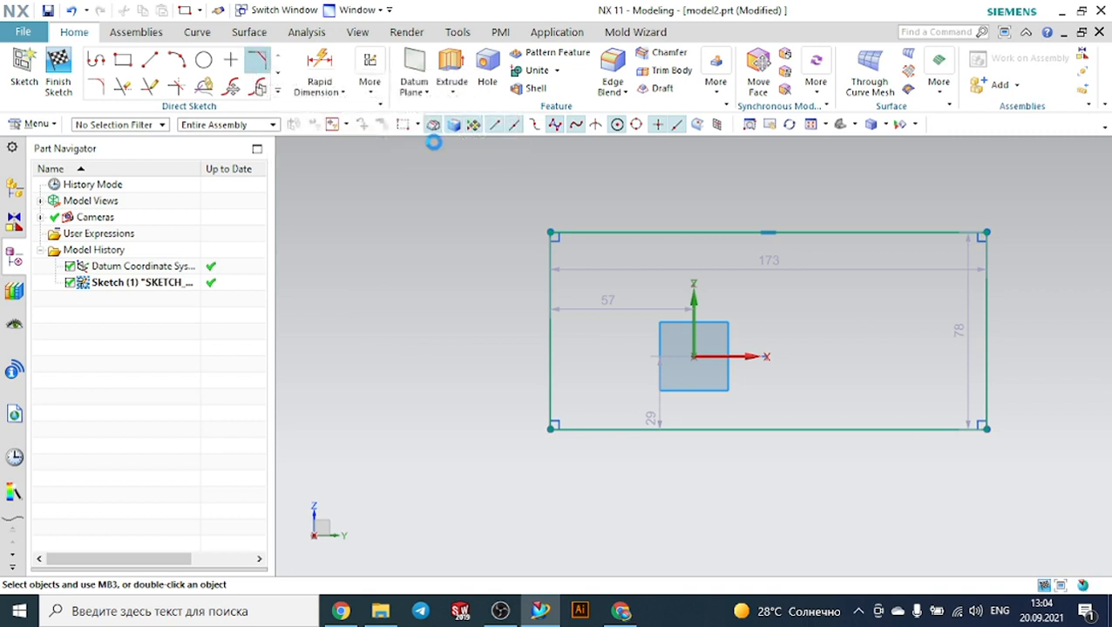
{"action": "left_click", "coordinate": [910, 429]}
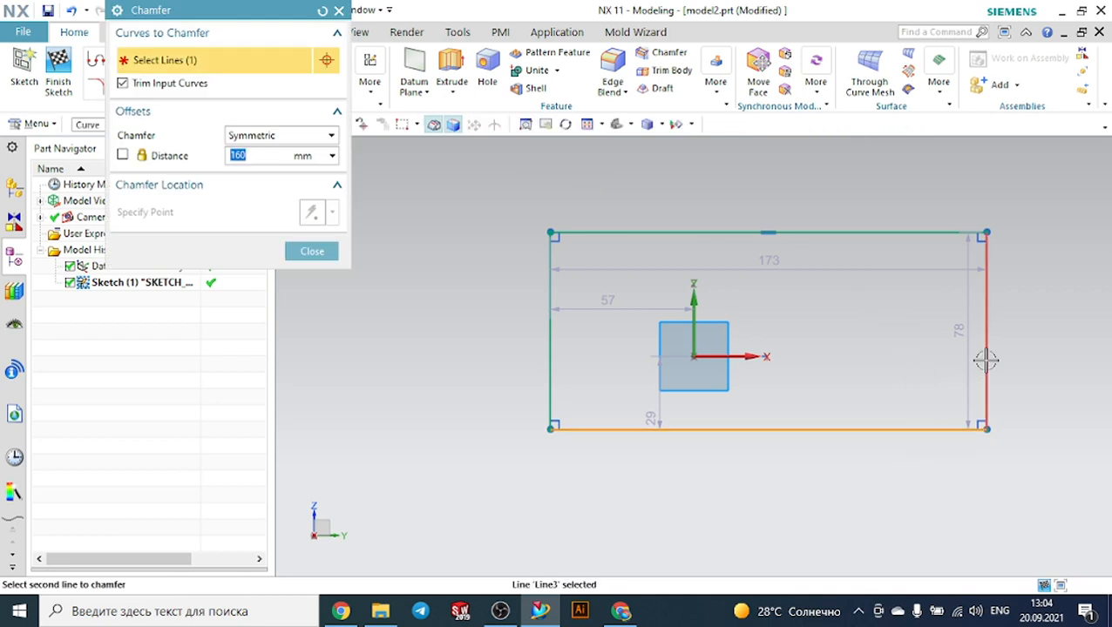
{"action": "left_click", "coordinate": [986, 360]}
{"action": "type", "text": "60"}
{"action": "left_click", "coordinate": [913, 357]}
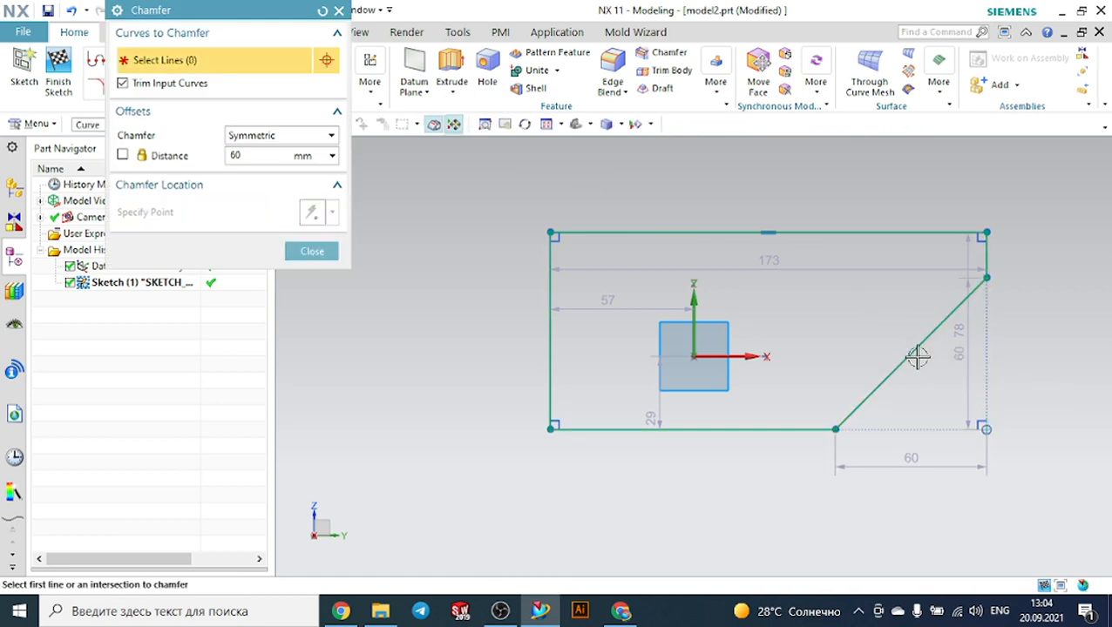
{"action": "left_click", "coordinate": [338, 10]}
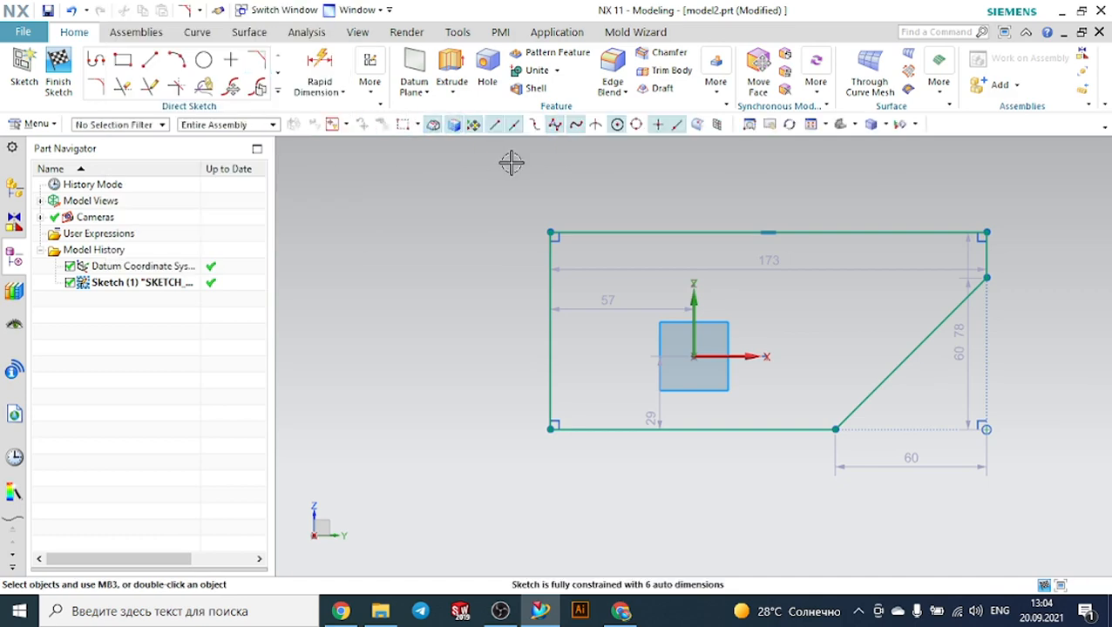
Extrude the chamfered profile into a solid with a symmetric value of 50 mm.
{"action": "scroll", "coordinate": [515, 161], "scroll_direction": "down", "scroll_amount": 1}
{"action": "left_click", "coordinate": [453, 74]}
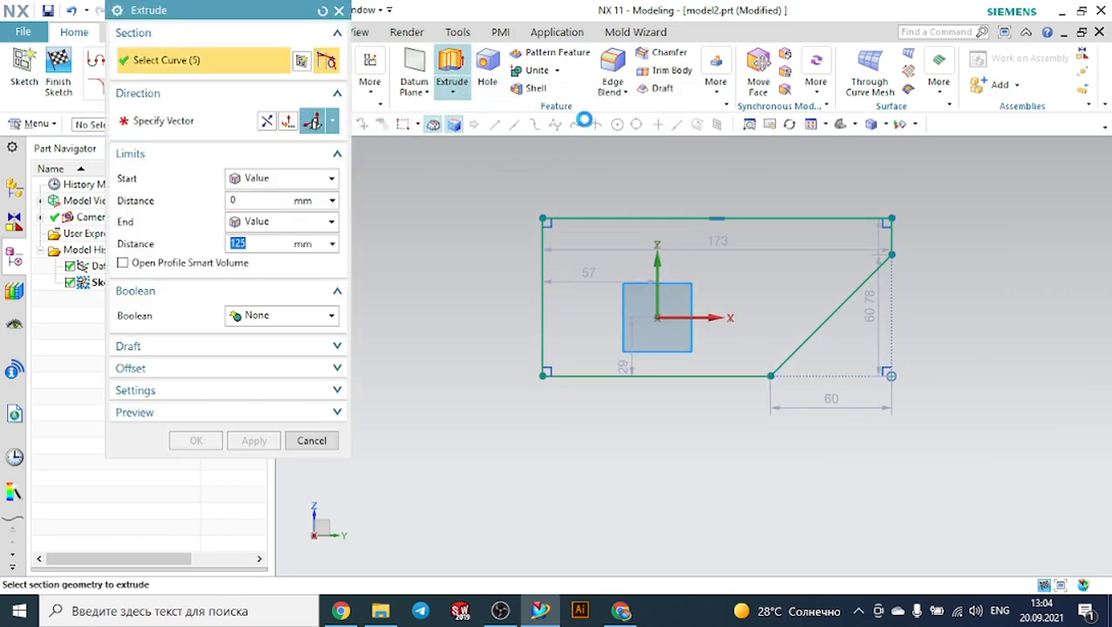
{"action": "middle_click_drag", "start_coordinate": [983, 233], "coordinate": [925, 273]}
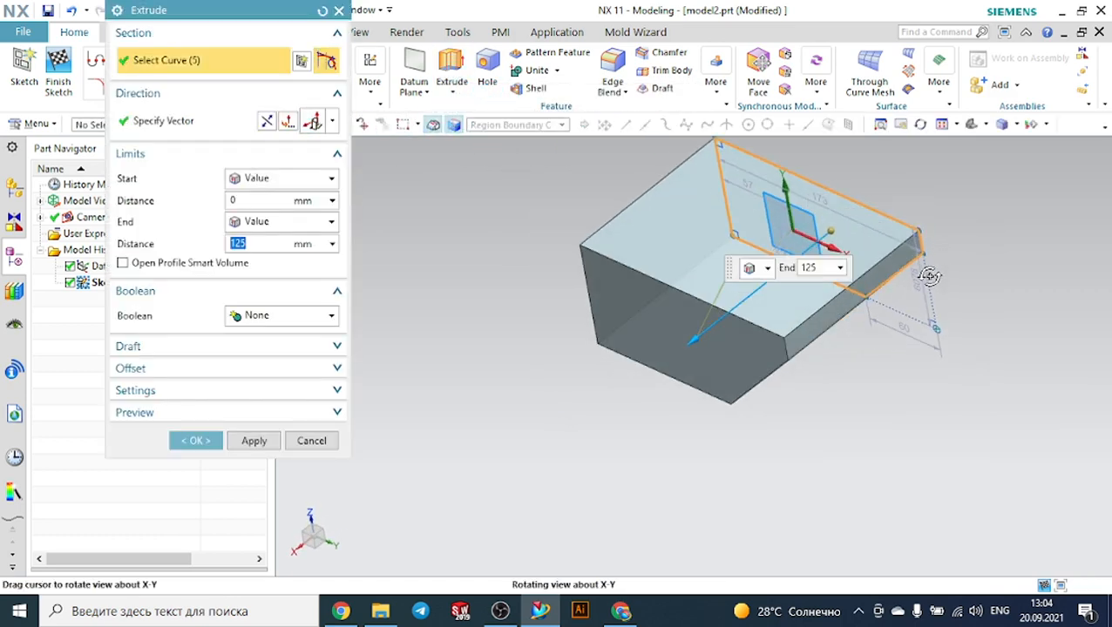
{"action": "left_click", "coordinate": [305, 178]}
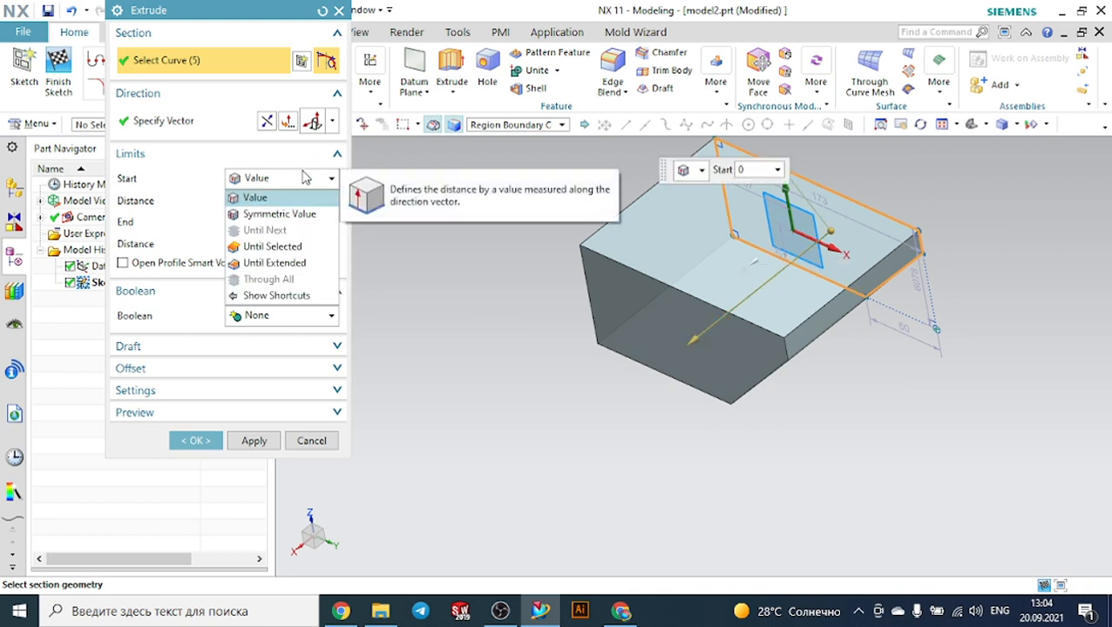
{"action": "left_click", "coordinate": [301, 214]}
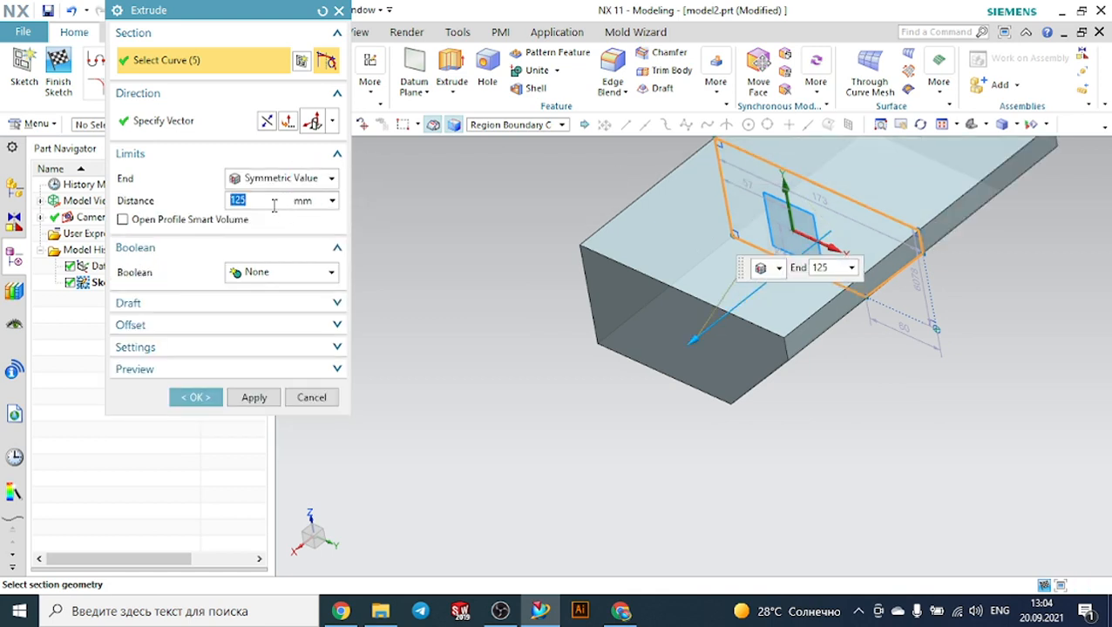
{"action": "type", "text": "50"}
{"action": "key", "text": "Return"}
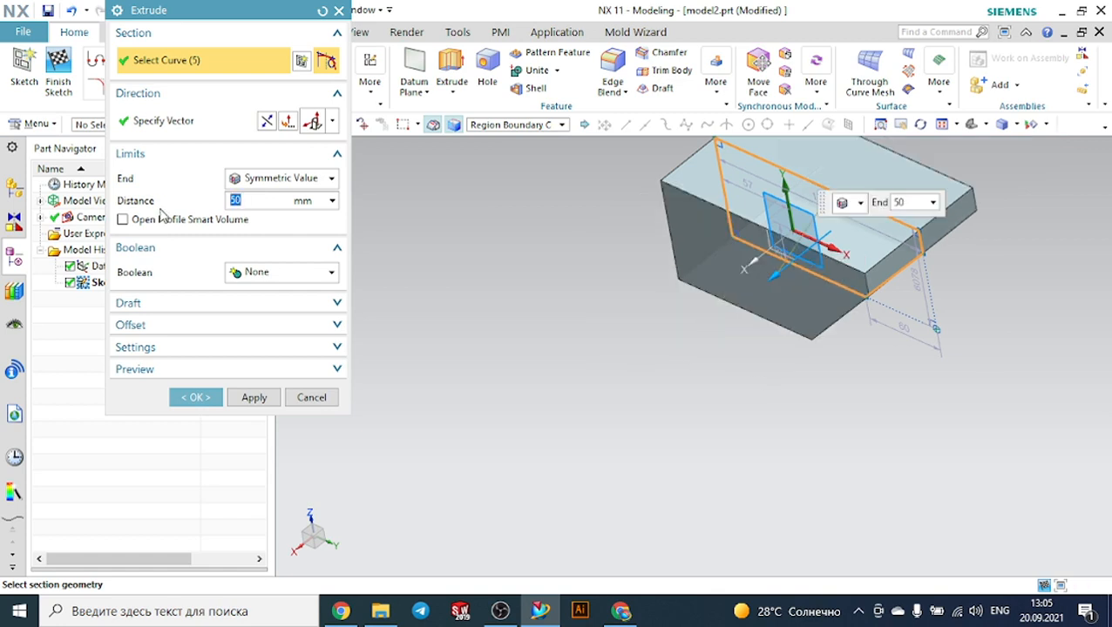
{"action": "left_click", "coordinate": [197, 399]}
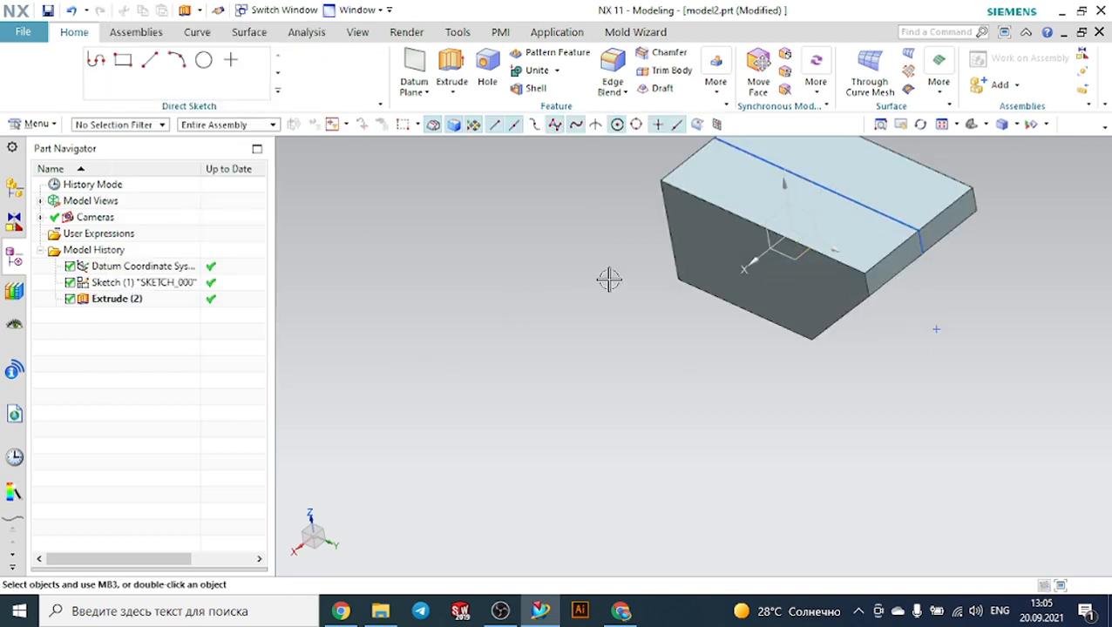
Set up an edge blend with a 10 mm radius on the two side edges of the body's slanted face.
{"action": "middle_click_drag", "start_coordinate": [607, 278], "coordinate": [681, 235]}
{"action": "scroll", "coordinate": [782, 366], "scroll_direction": "down", "scroll_amount": 3}
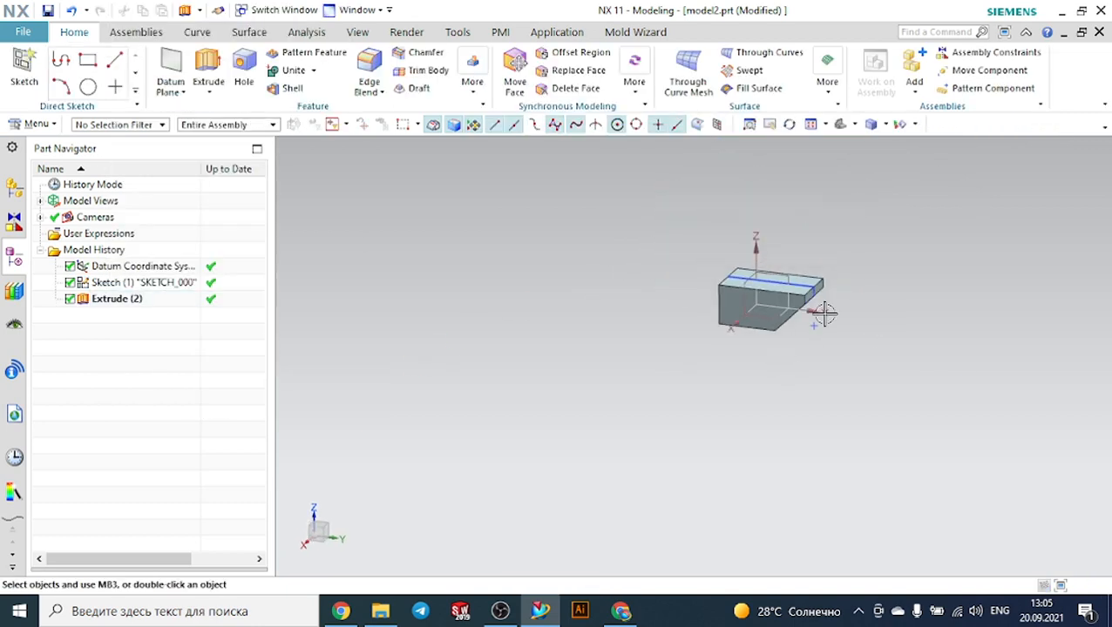
{"action": "scroll", "coordinate": [837, 259], "scroll_direction": "up", "scroll_amount": 4}
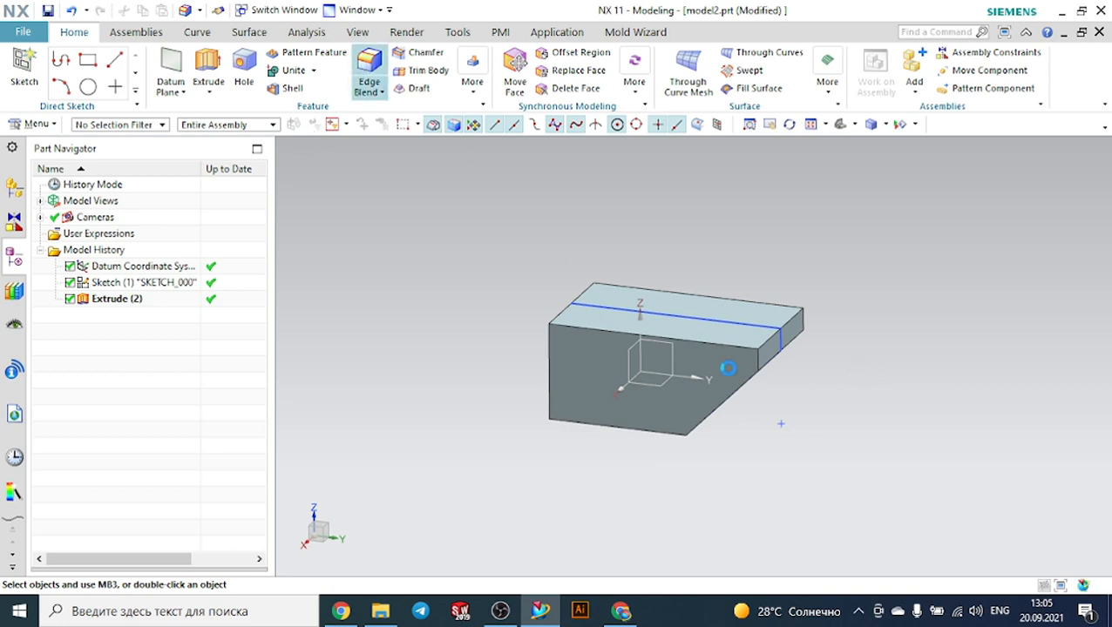
{"action": "middle_click_drag", "start_coordinate": [816, 397], "coordinate": [700, 447]}
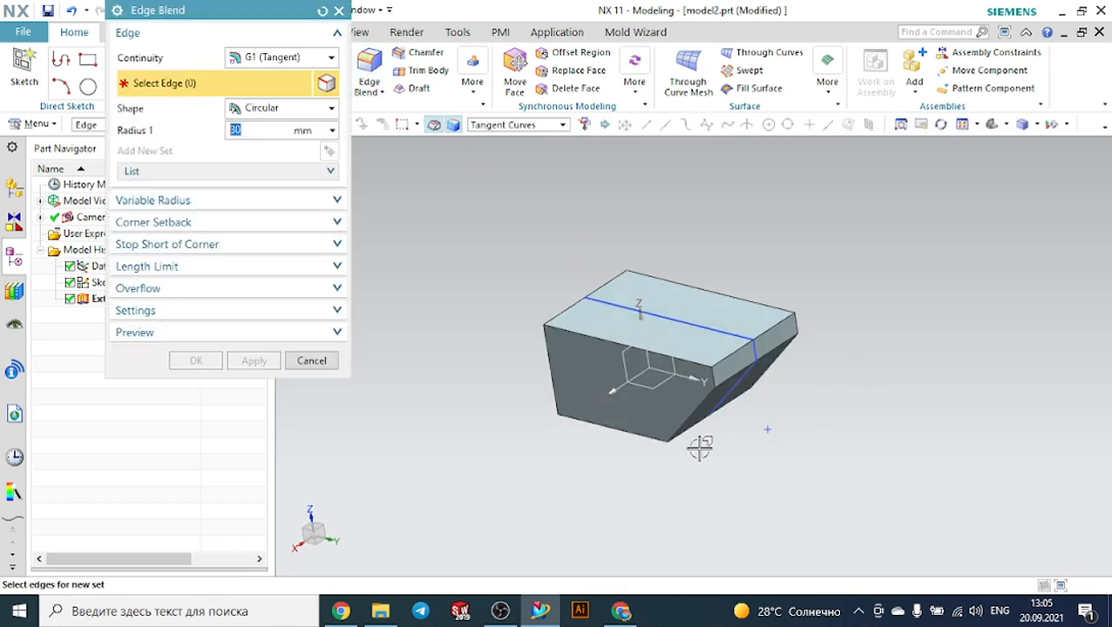
{"action": "scroll", "coordinate": [700, 448], "scroll_direction": "up", "scroll_amount": 2}
{"action": "left_click", "coordinate": [675, 392]}
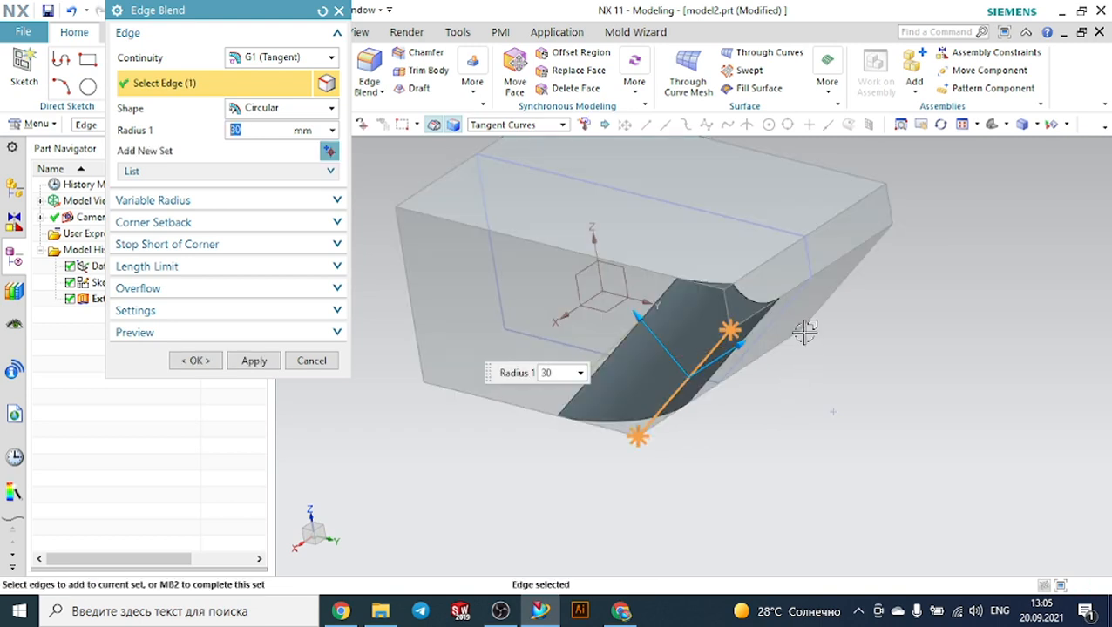
{"action": "left_click", "coordinate": [843, 285]}
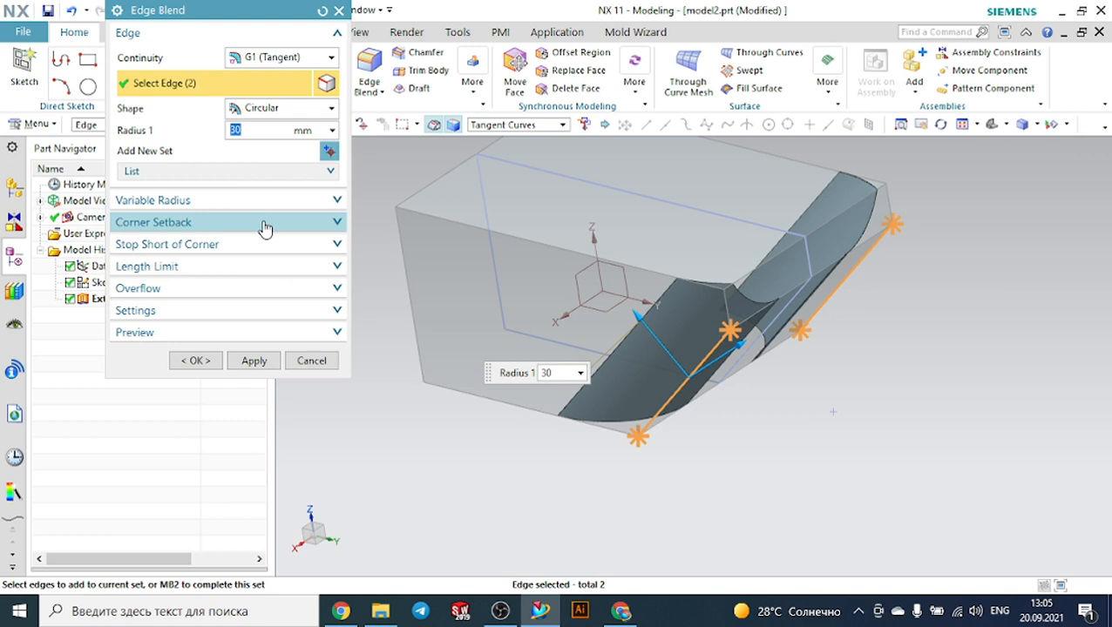
{"action": "key", "text": "Return"}
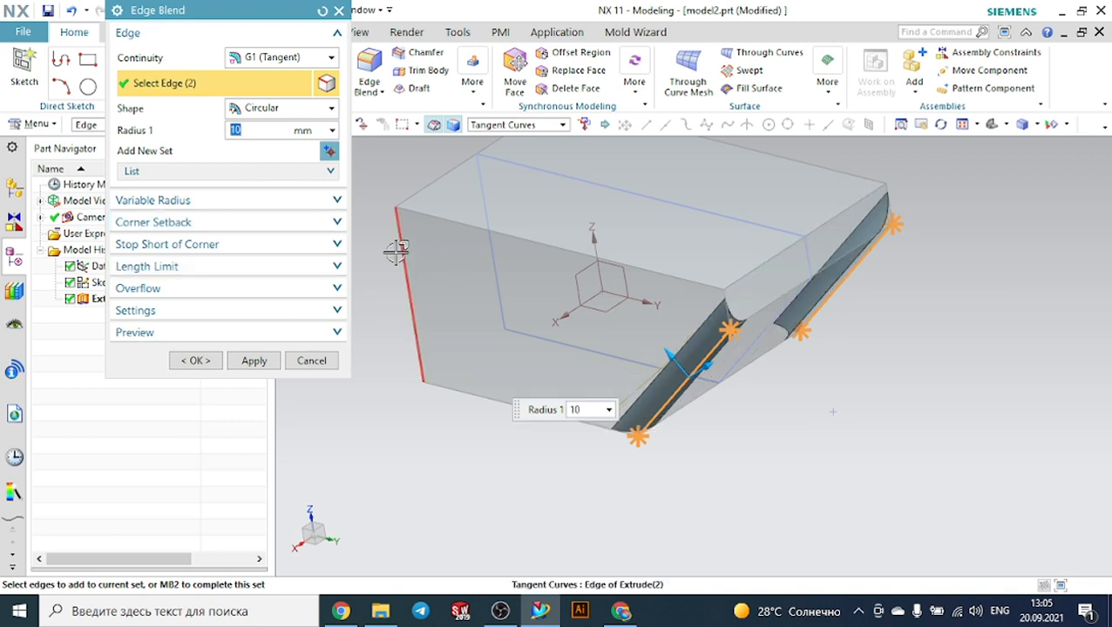
Add the two vertical edges at the end opposite the slope to the 10 mm edge blend and create it.
{"action": "left_click", "coordinate": [419, 370]}
{"action": "scroll", "coordinate": [429, 405], "scroll_direction": "down", "scroll_amount": 2}
{"action": "middle_click", "coordinate": [439, 445]}
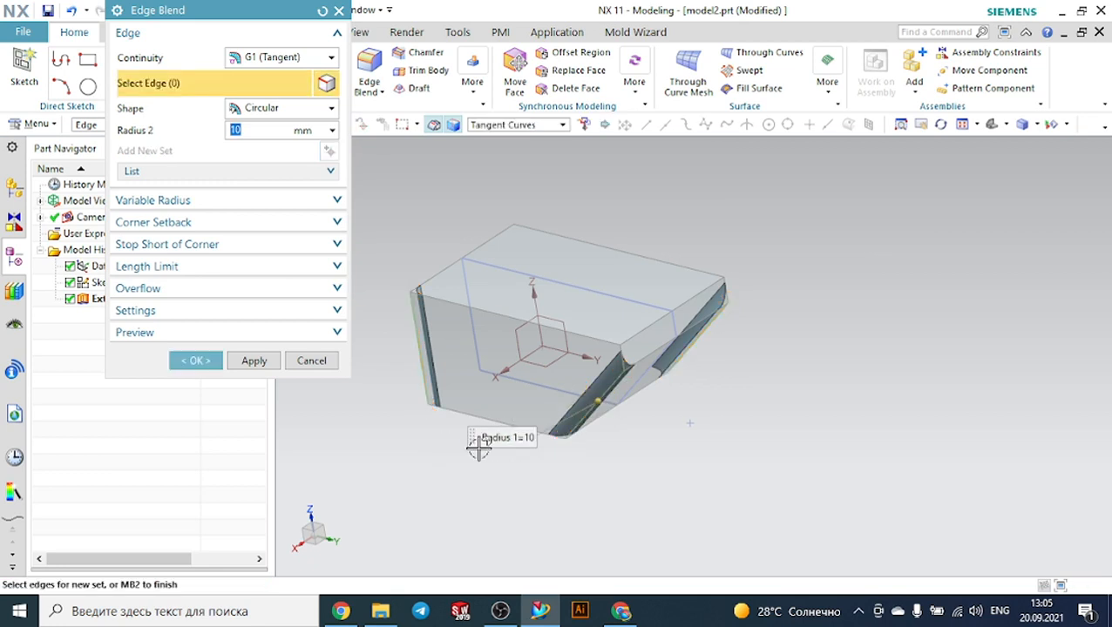
{"action": "middle_click_drag", "start_coordinate": [447, 480], "coordinate": [440, 290]}
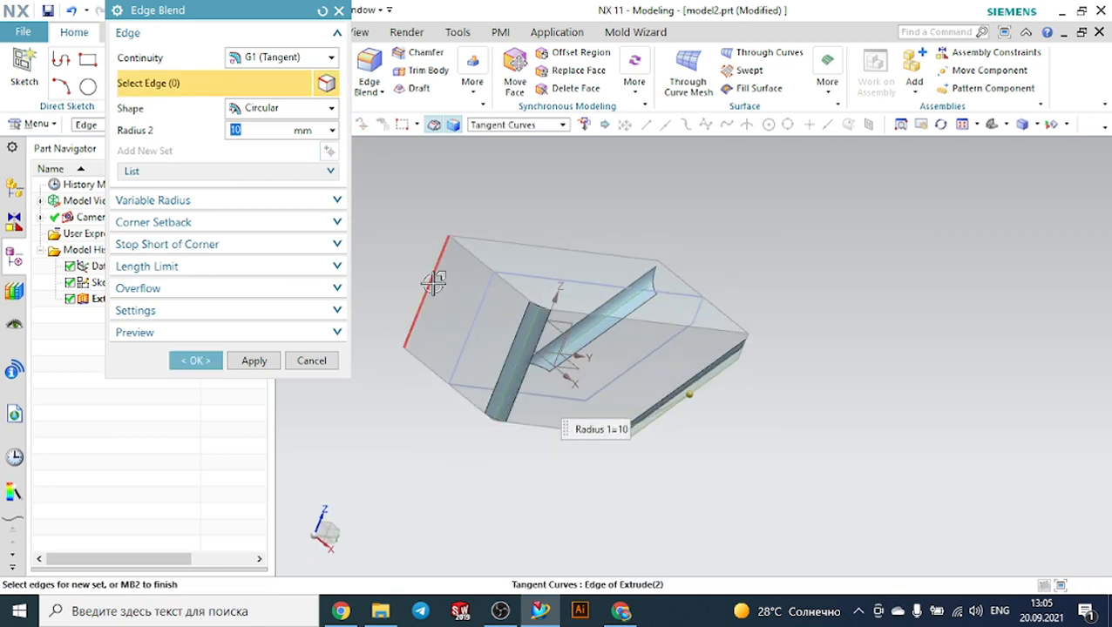
{"action": "left_click", "coordinate": [433, 283]}
{"action": "left_click", "coordinate": [195, 361]}
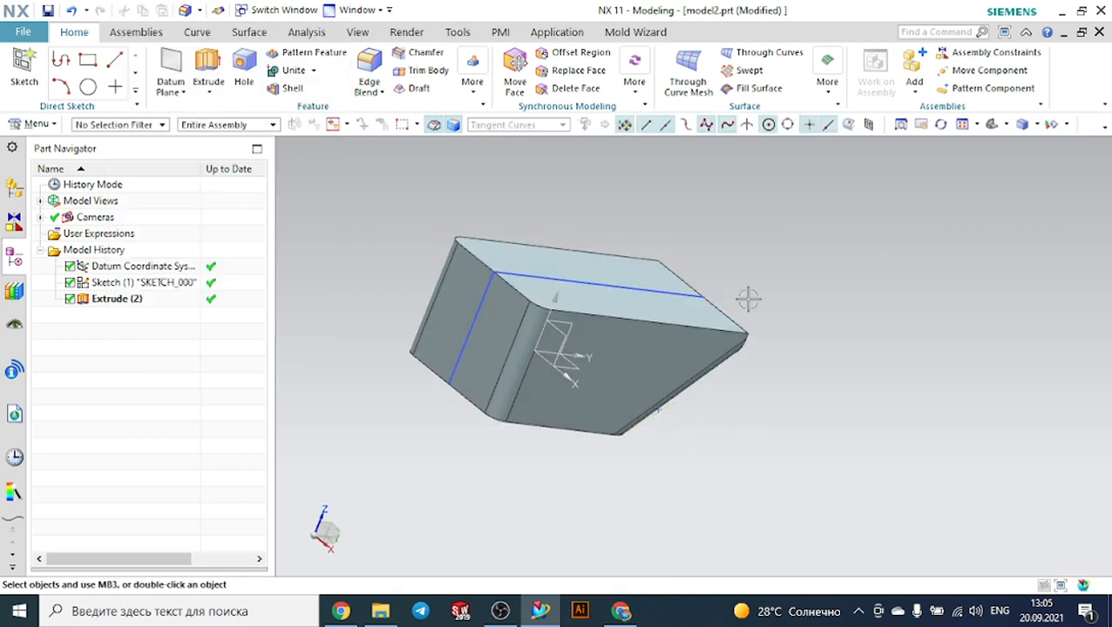
Hide the profile sketch so only the blended solid is displayed.
{"action": "mouse_move", "coordinate": [747, 299]}
{"action": "middle_mouse_down"}
{"action": "mouse_move", "coordinate": [837, 280]}
{"action": "mouse_move", "coordinate": [828, 284]}
{"action": "middle_mouse_up"}
{"action": "left_click", "coordinate": [682, 301]}
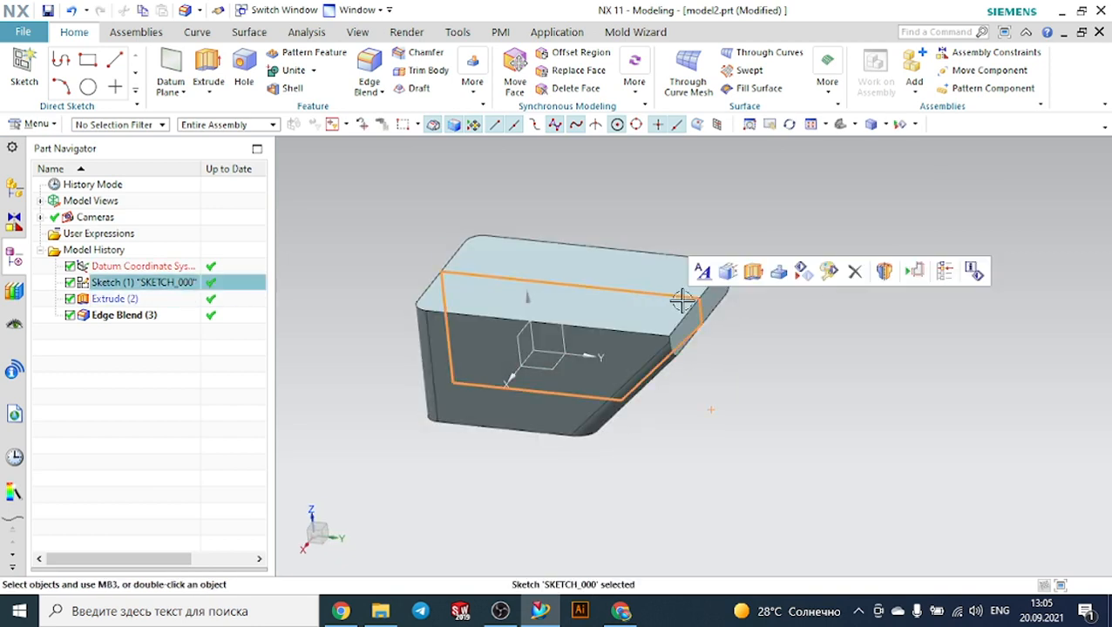
{"action": "left_click", "coordinate": [802, 271]}
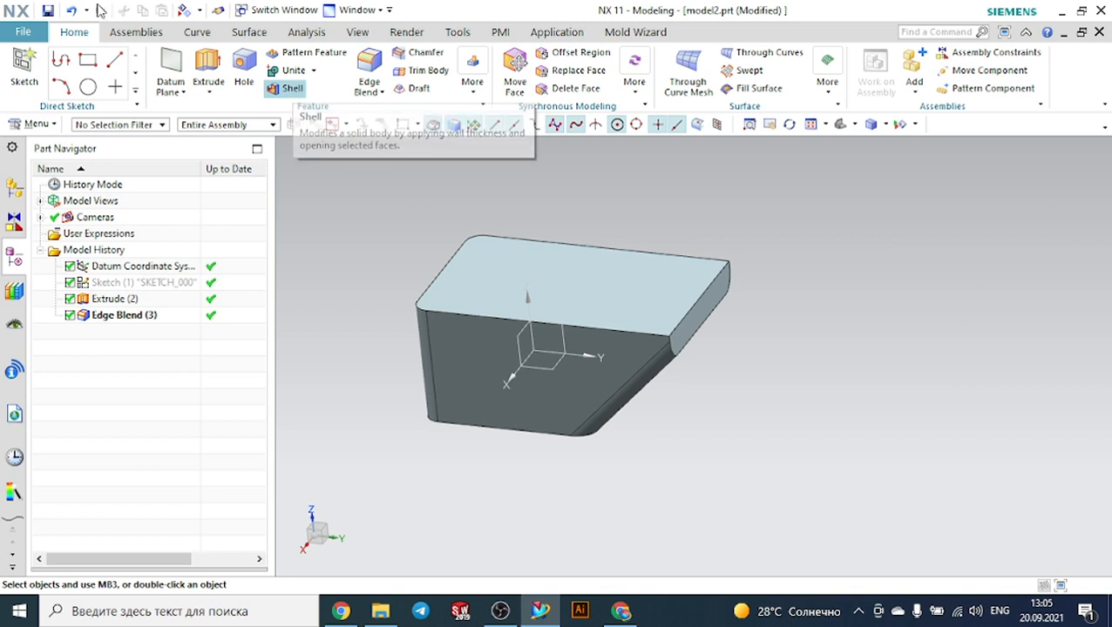
Shell the body with the Remove Faces, then Shell type, opening its top face and using a 5 mm wall thickness.
{"action": "left_click", "coordinate": [294, 90]}
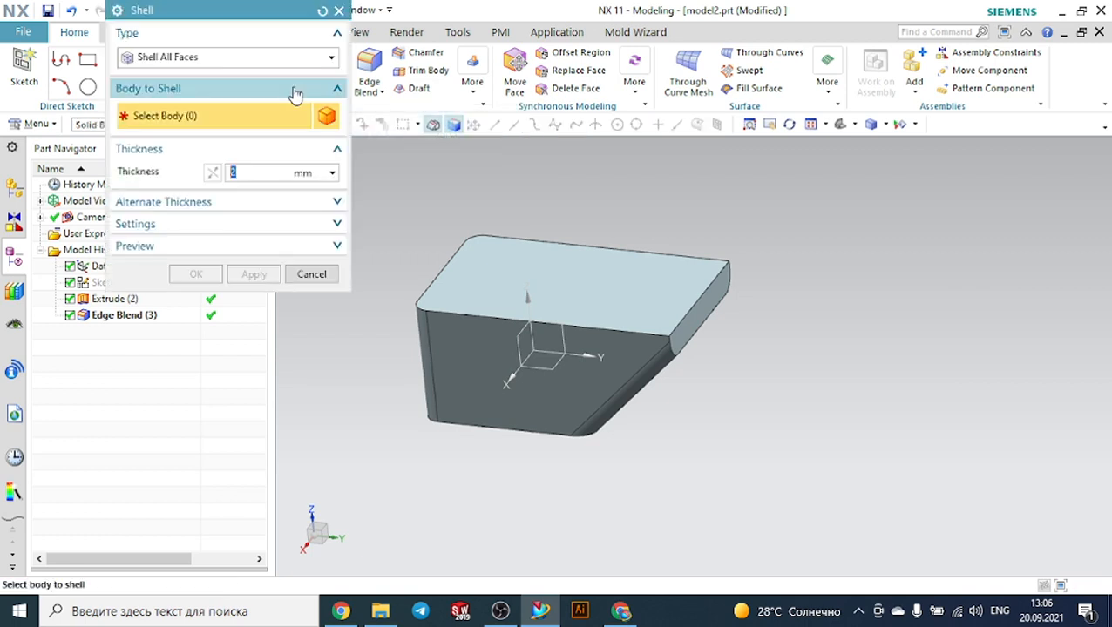
{"action": "left_click", "coordinate": [155, 57]}
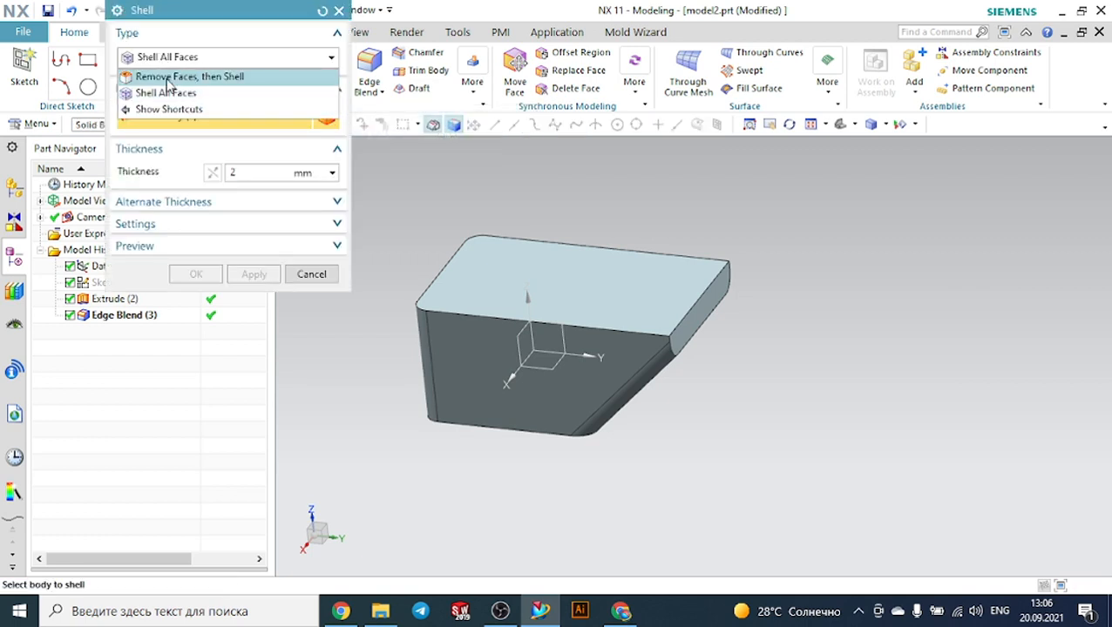
{"action": "left_click", "coordinate": [168, 77]}
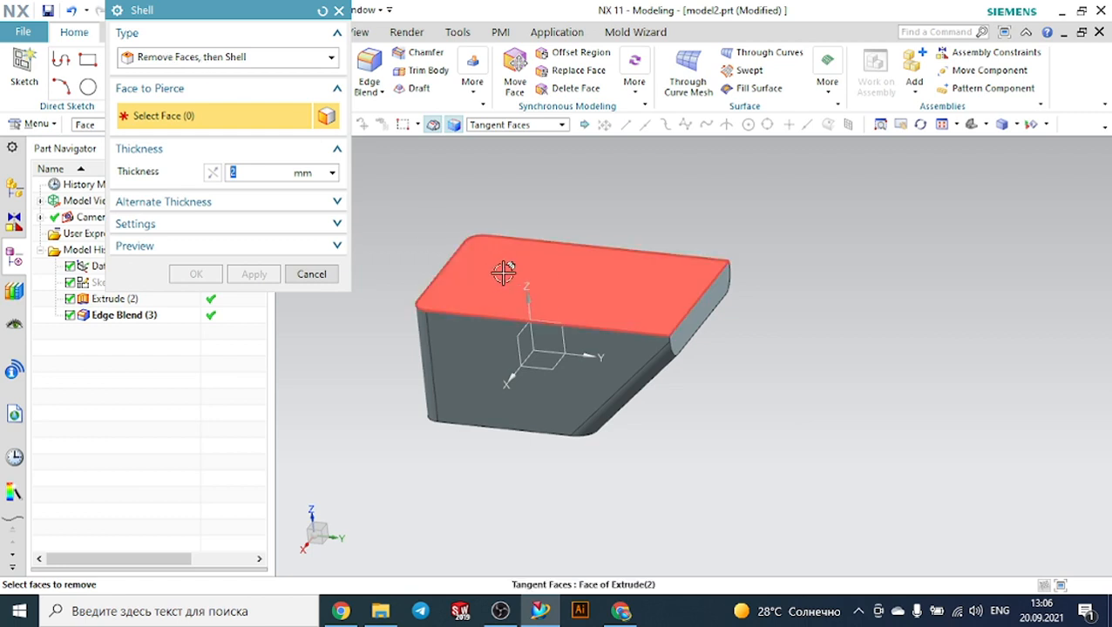
{"action": "left_click", "coordinate": [568, 272]}
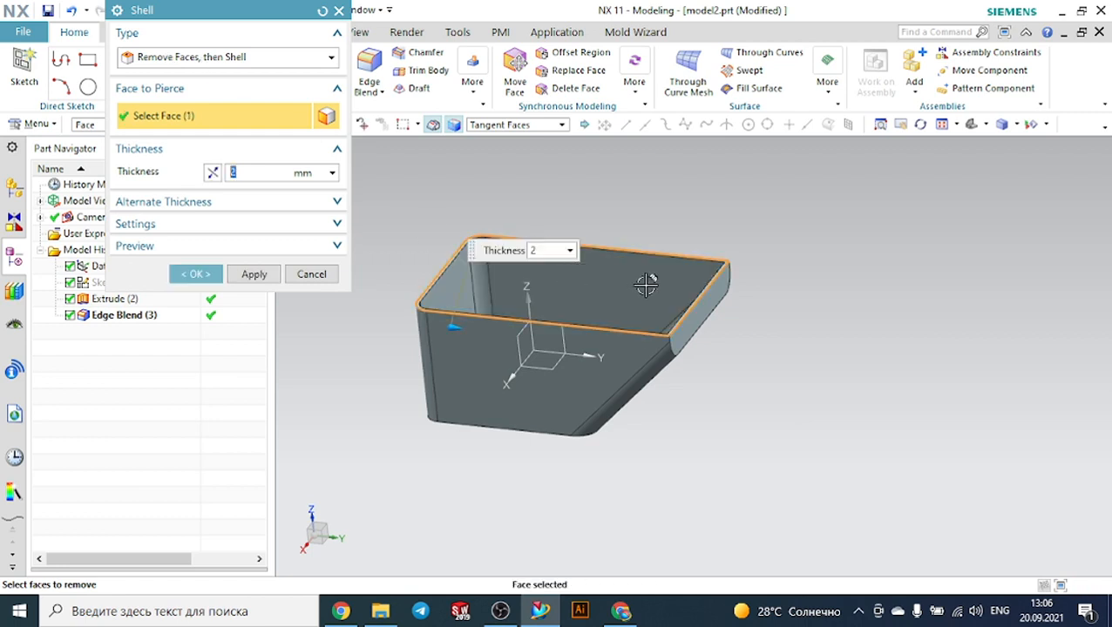
{"action": "middle_click_drag", "start_coordinate": [765, 286], "coordinate": [776, 310]}
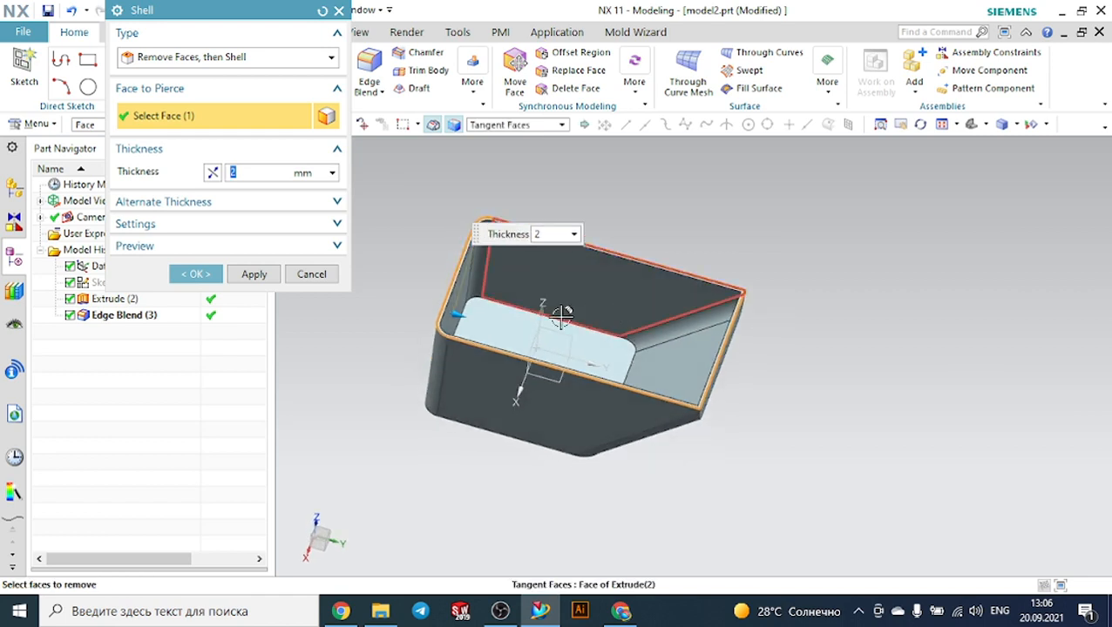
{"action": "mouse_move", "coordinate": [433, 323]}
{"action": "left_mouse_down"}
{"action": "mouse_move", "coordinate": [477, 322]}
{"action": "mouse_move", "coordinate": [454, 321]}
{"action": "left_mouse_up"}
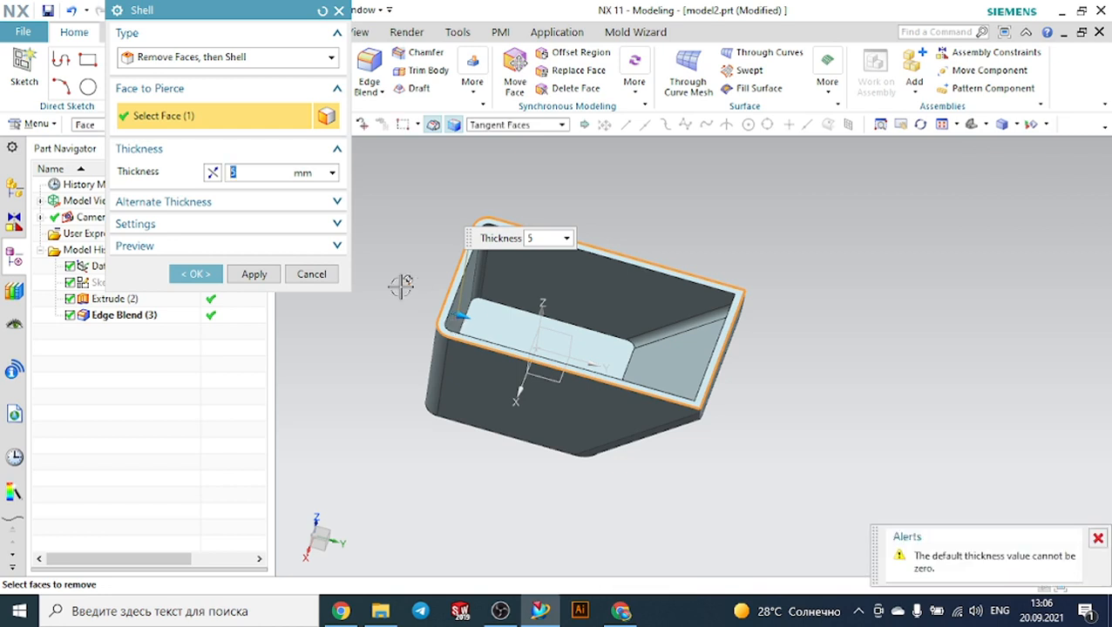
{"action": "left_click", "coordinate": [248, 171]}
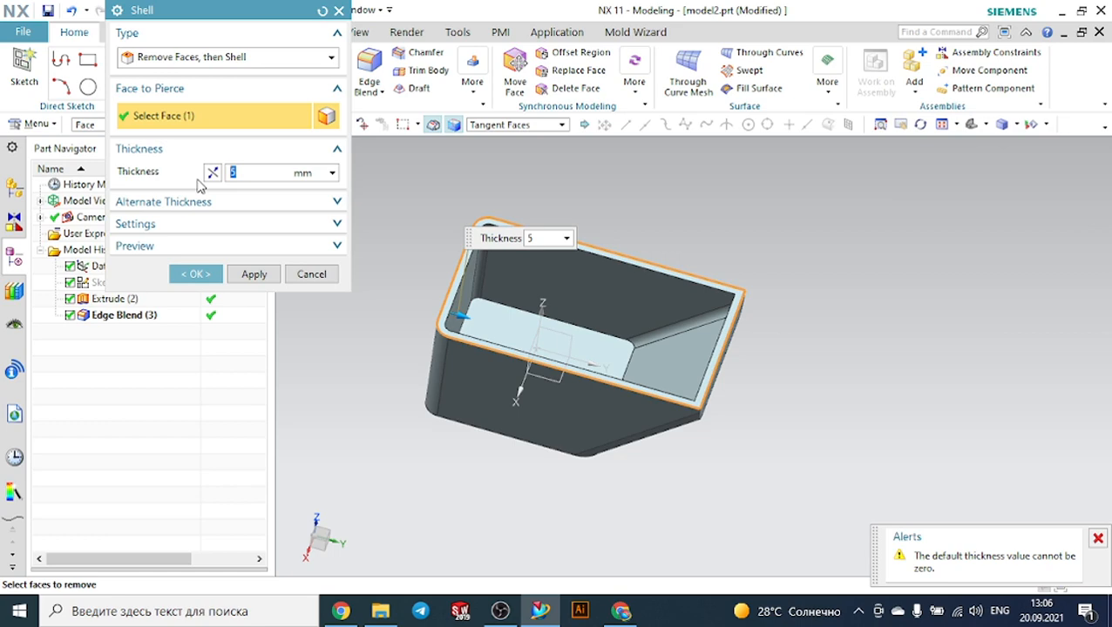
{"action": "left_click", "coordinate": [209, 275]}
Delete the shell feature from the model history.
{"action": "middle_click_drag", "start_coordinate": [785, 249], "coordinate": [755, 245]}
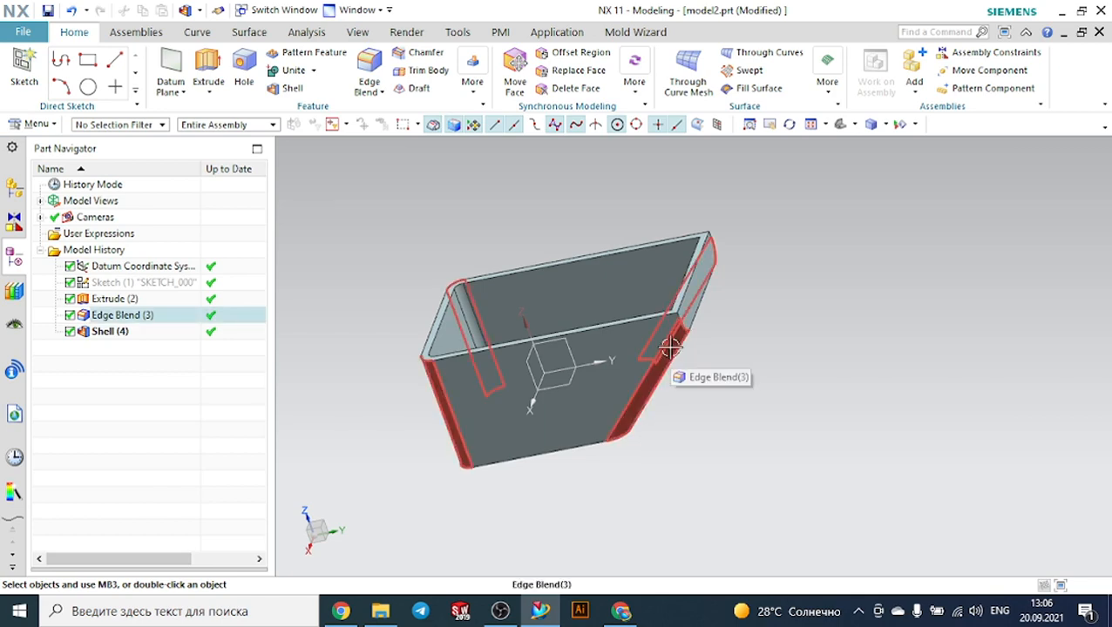
{"action": "middle_click_drag", "start_coordinate": [755, 342], "coordinate": [723, 404]}
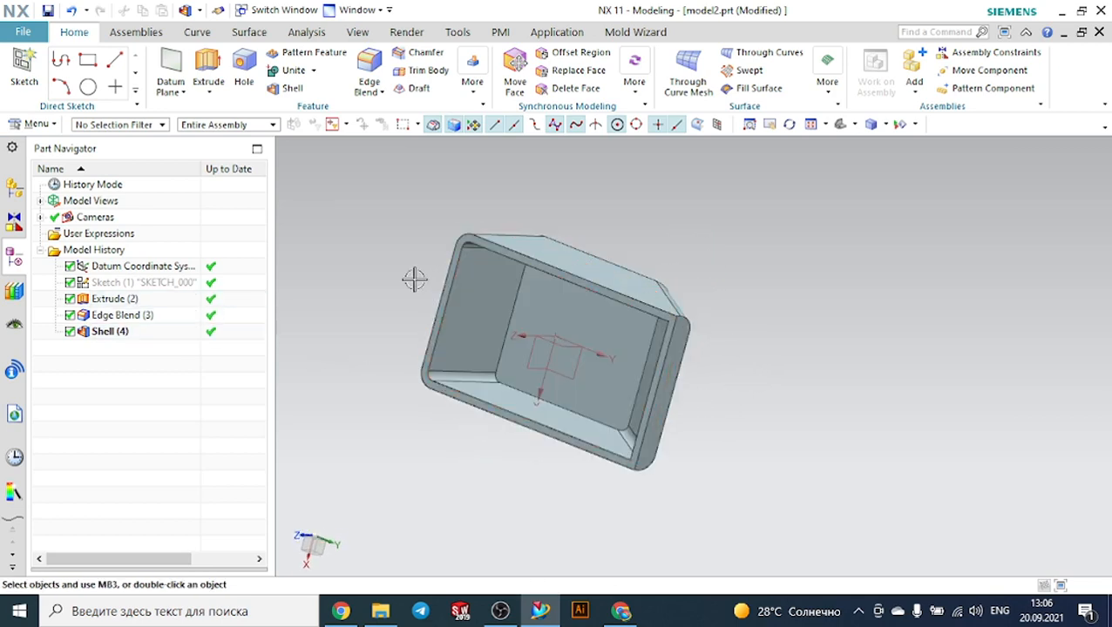
{"action": "middle_click_drag", "start_coordinate": [415, 278], "coordinate": [430, 247]}
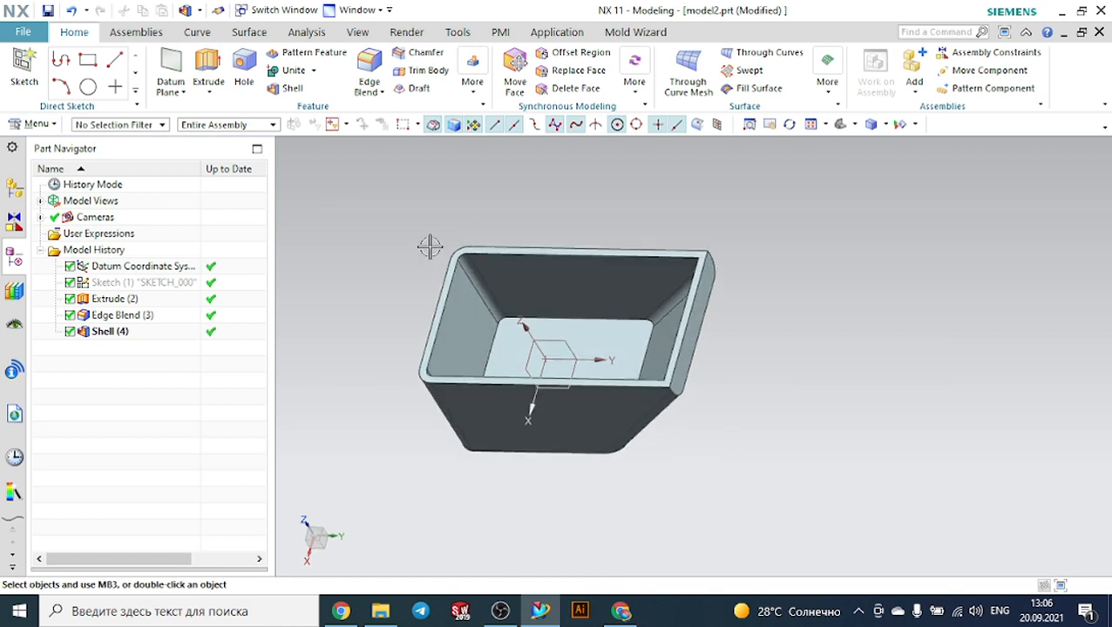
{"action": "right_click", "coordinate": [105, 331]}
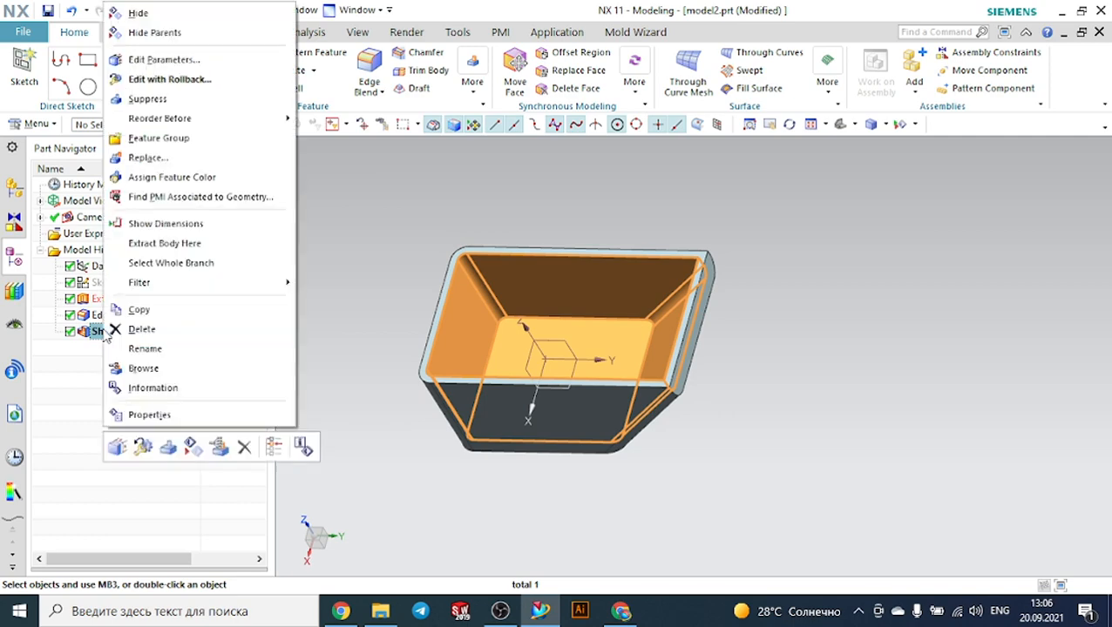
{"action": "left_click", "coordinate": [144, 329]}
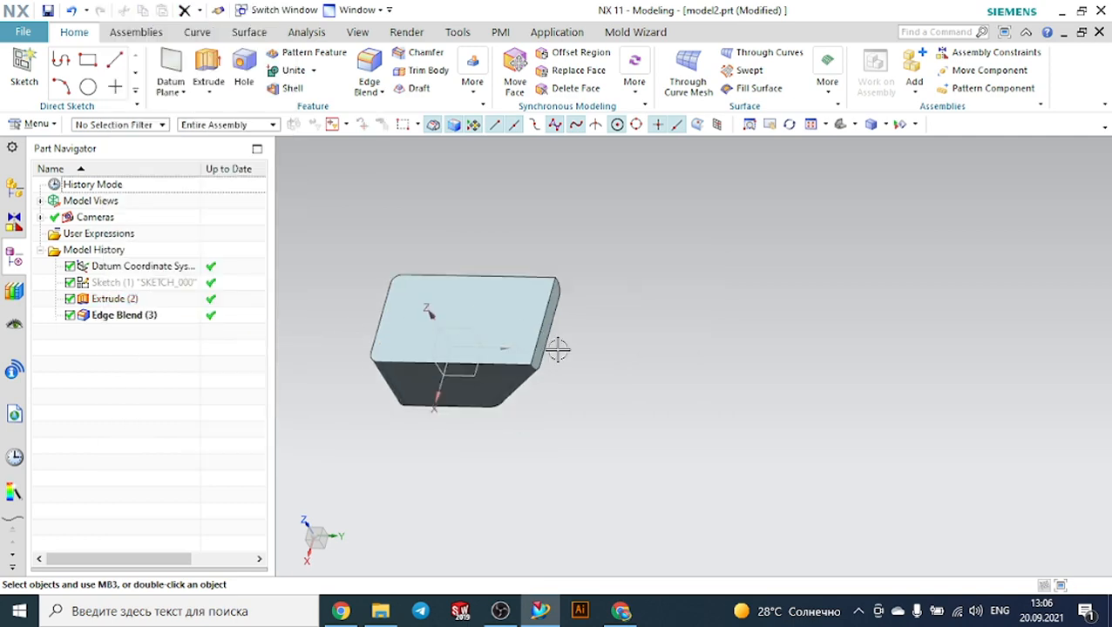
Start a General Hole on the flat end face opposite the slope and place its sketch point on that face.
{"action": "middle_click_drag", "start_coordinate": [591, 359], "coordinate": [682, 347]}
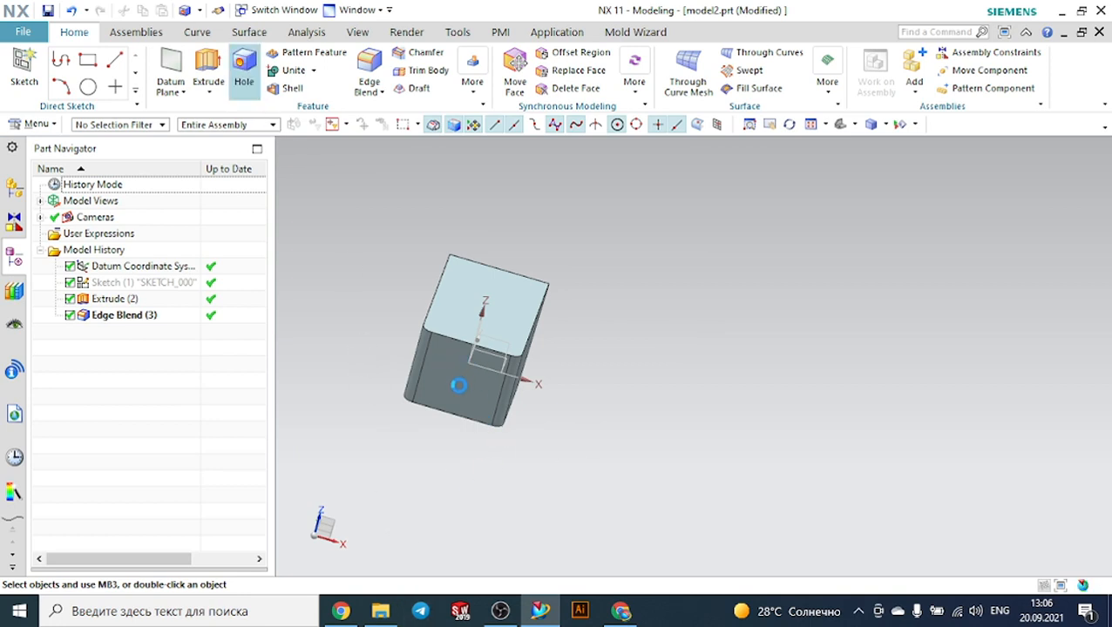
{"action": "scroll", "coordinate": [449, 401], "scroll_direction": "up", "scroll_amount": 3}
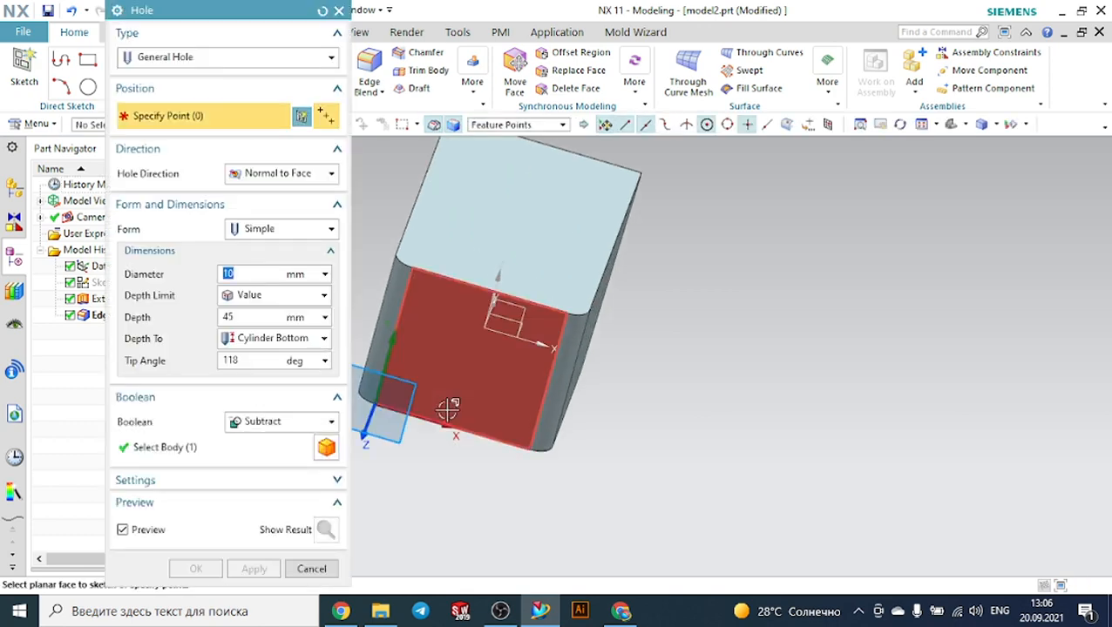
{"action": "left_click", "coordinate": [473, 347]}
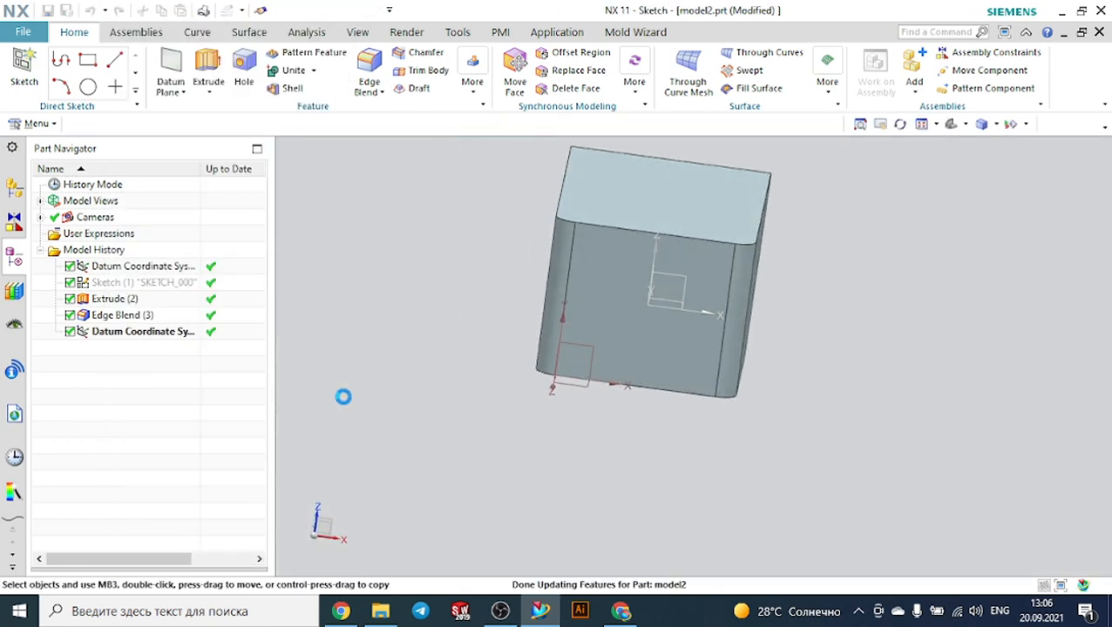
{"action": "scroll", "coordinate": [775, 285], "scroll_direction": "up", "scroll_amount": 2}
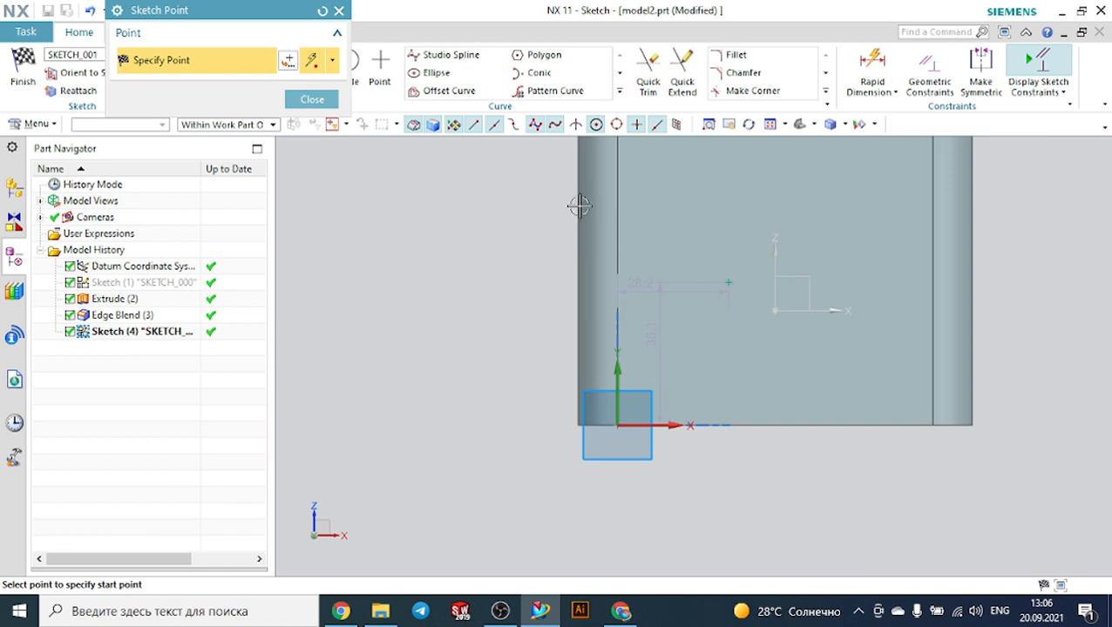
{"action": "left_click", "coordinate": [340, 11]}
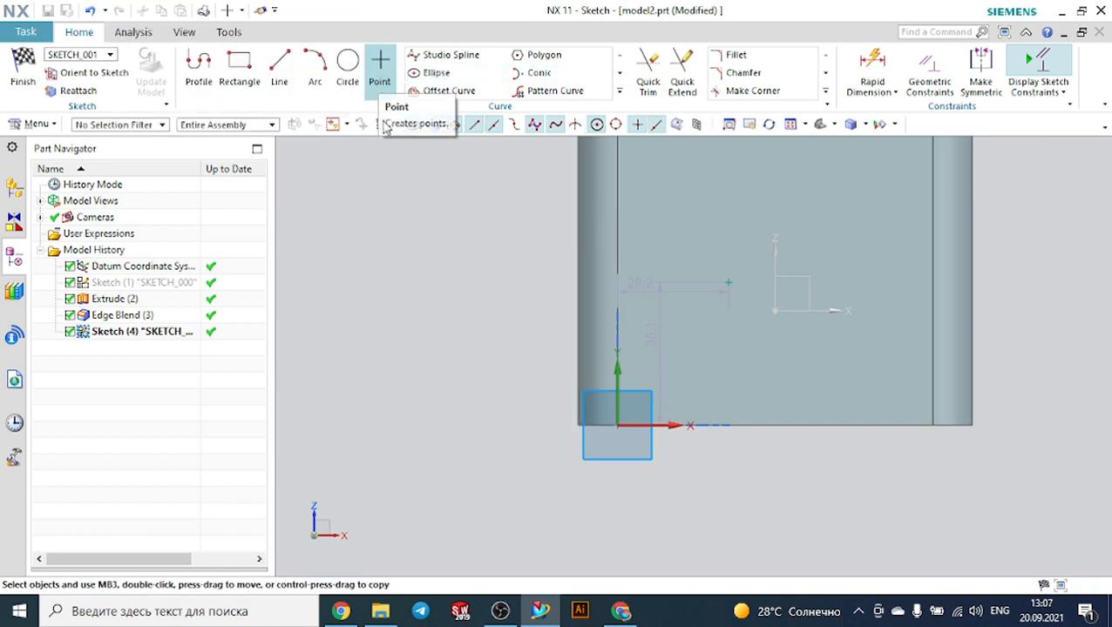
Constrain the hole point to the midpoints of the end face's bottom and side edges, and finish the sketch.
{"action": "key", "text": "c"}
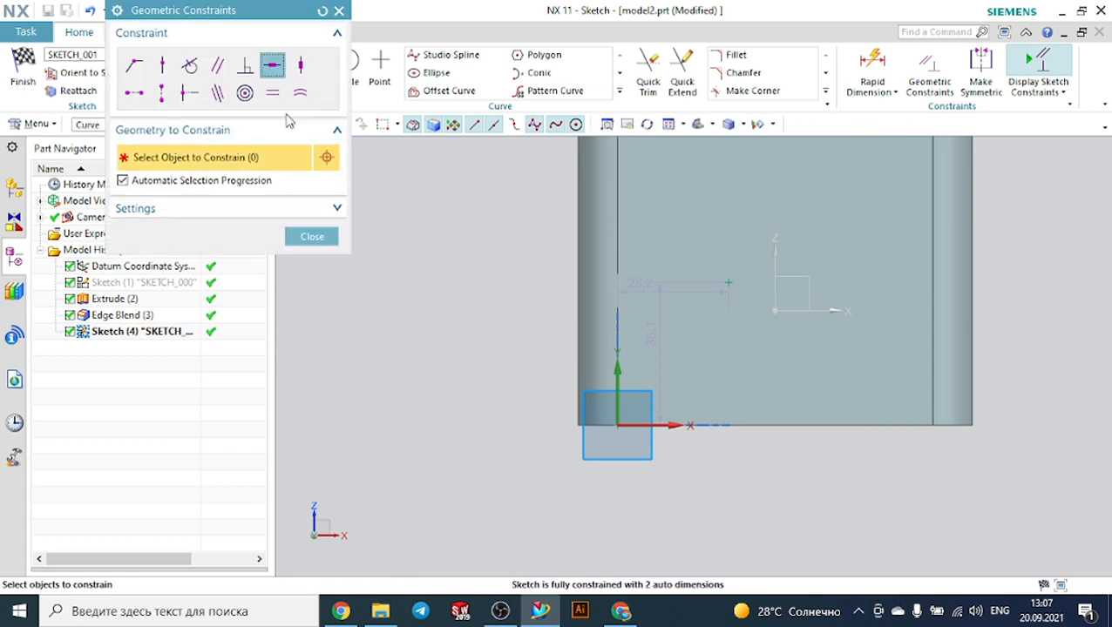
{"action": "left_click", "coordinate": [189, 93]}
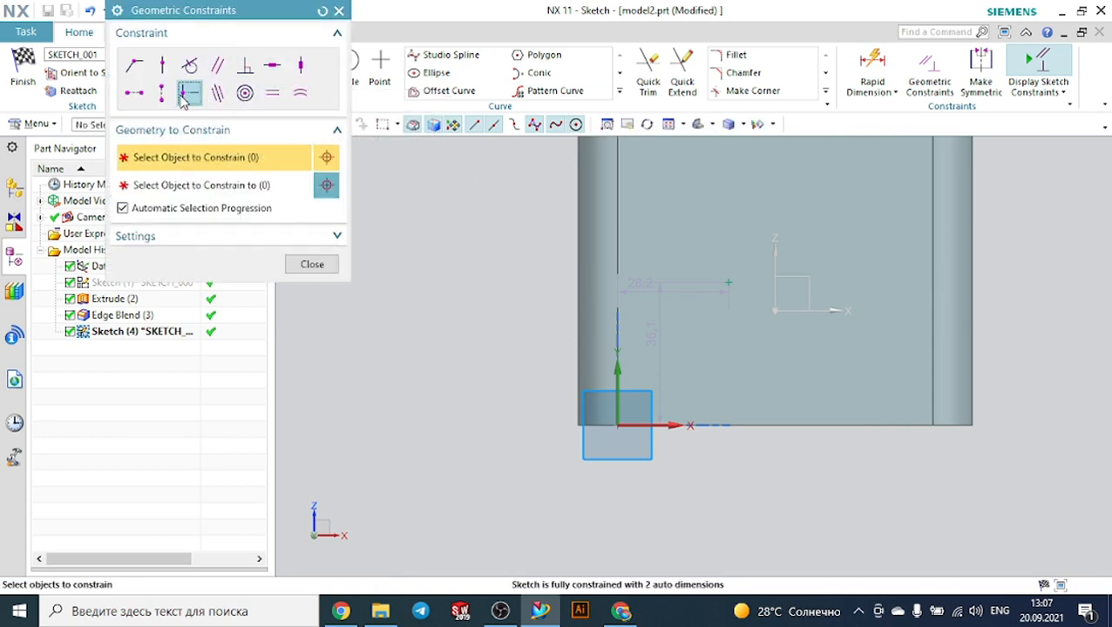
{"action": "left_click", "coordinate": [726, 284]}
{"action": "left_click", "coordinate": [797, 427]}
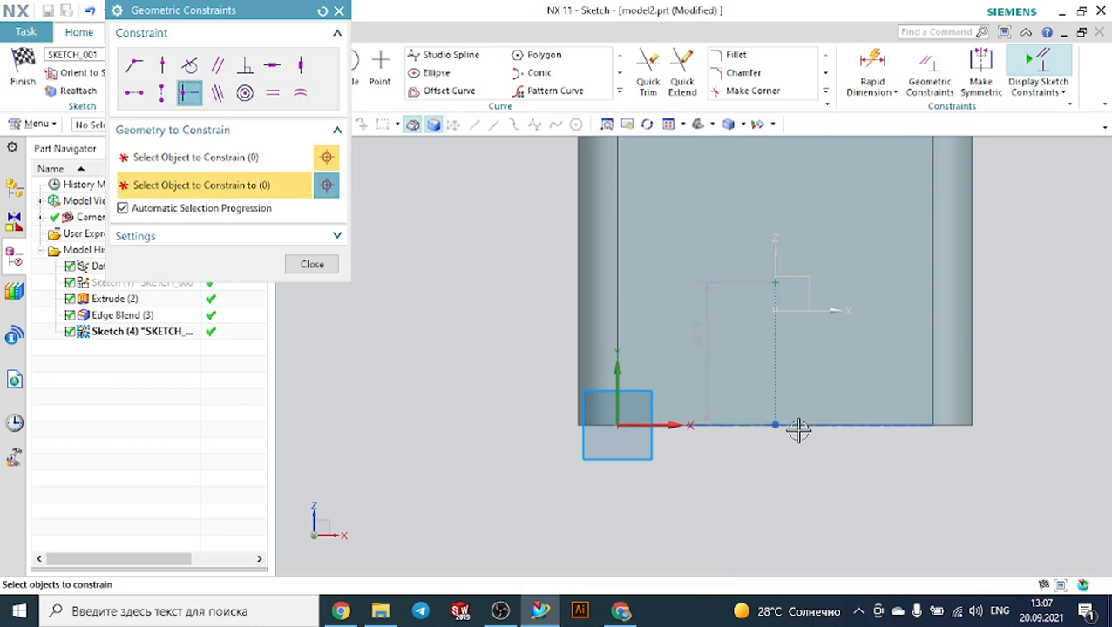
{"action": "left_click", "coordinate": [772, 279]}
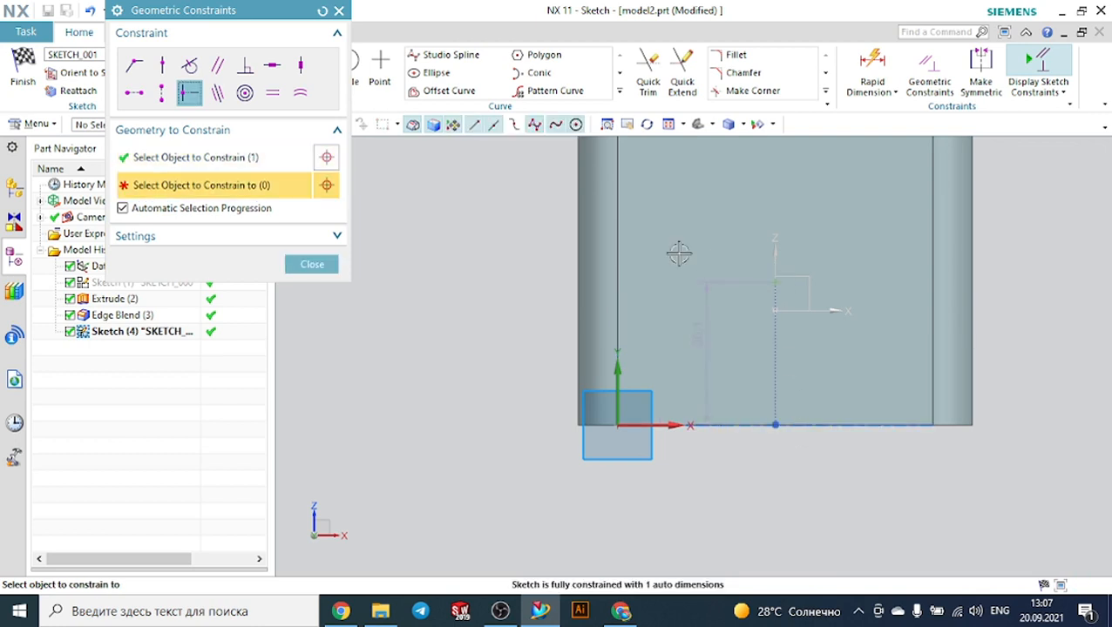
{"action": "left_click", "coordinate": [616, 242]}
{"action": "scroll", "coordinate": [760, 286], "scroll_direction": "down", "scroll_amount": 2}
{"action": "scroll", "coordinate": [785, 325], "scroll_direction": "up", "scroll_amount": 2}
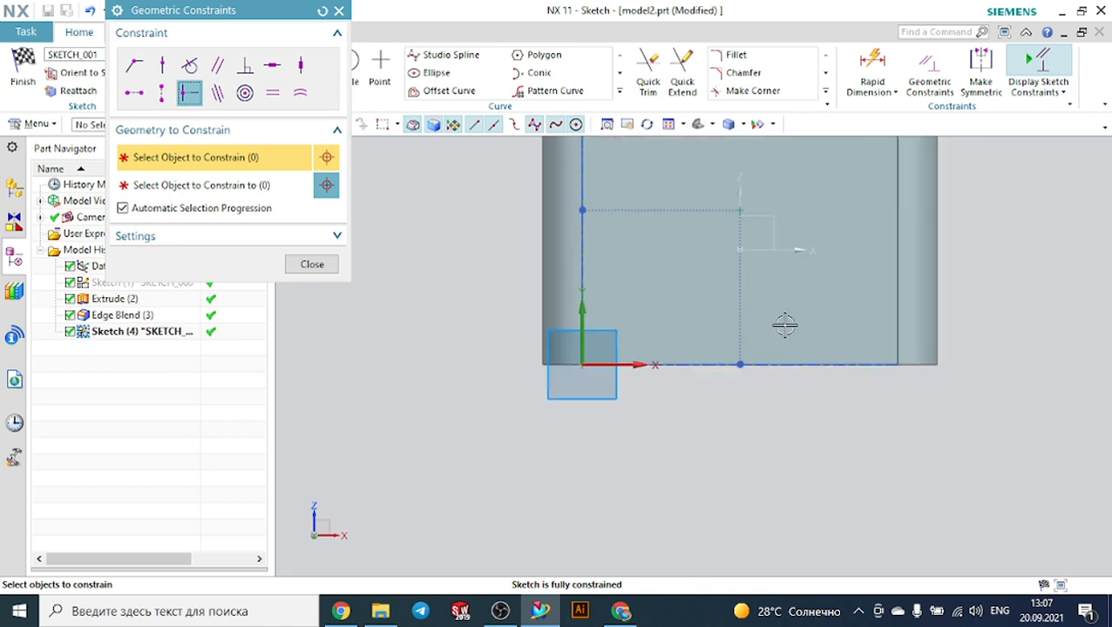
{"action": "left_click", "coordinate": [324, 264]}
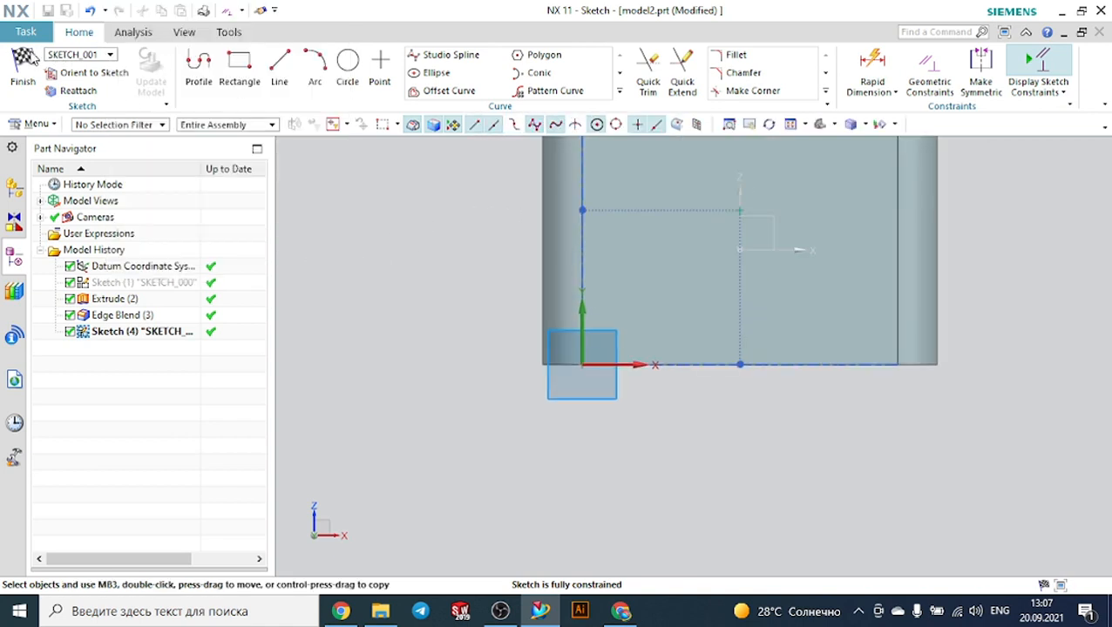
{"action": "left_click", "coordinate": [23, 70]}
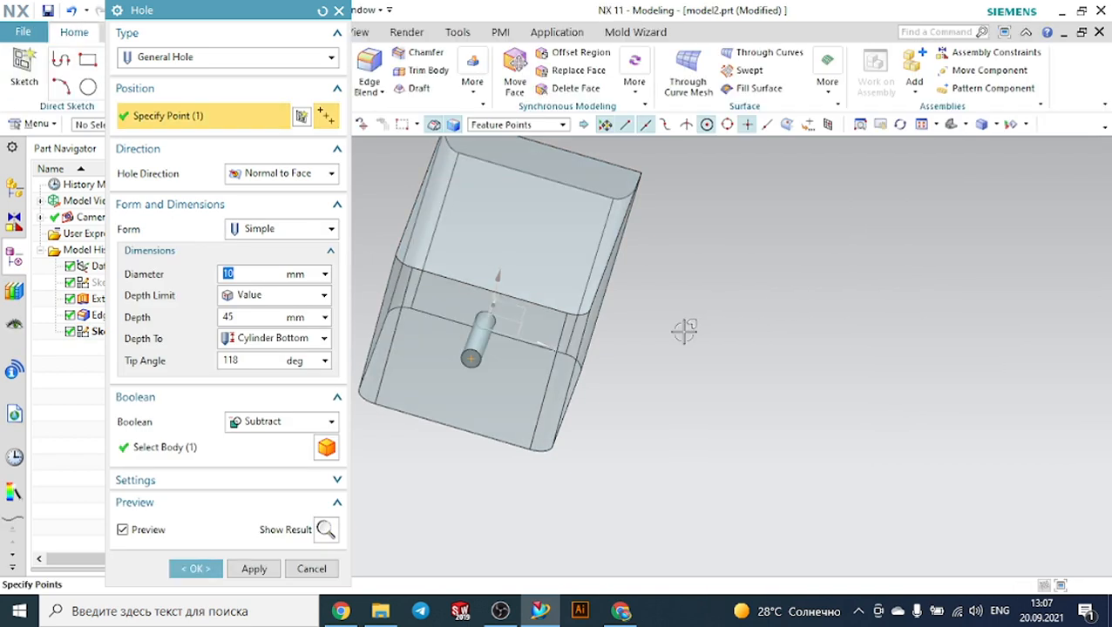
Create the simple hole normal to the end face with a 10 mm diameter and 45 mm depth, subtracted from the body.
{"action": "mouse_move", "coordinate": [685, 328]}
{"action": "middle_mouse_down"}
{"action": "mouse_move", "coordinate": [654, 313]}
{"action": "mouse_move", "coordinate": [693, 310]}
{"action": "middle_mouse_up"}
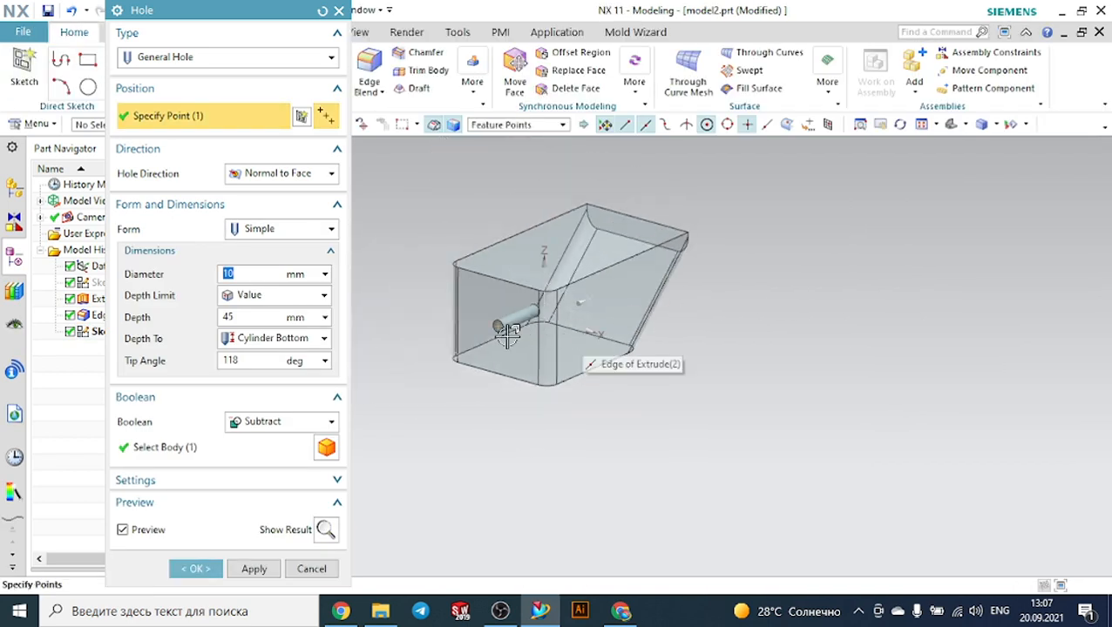
{"action": "scroll", "coordinate": [501, 334], "scroll_direction": "up", "scroll_amount": 3}
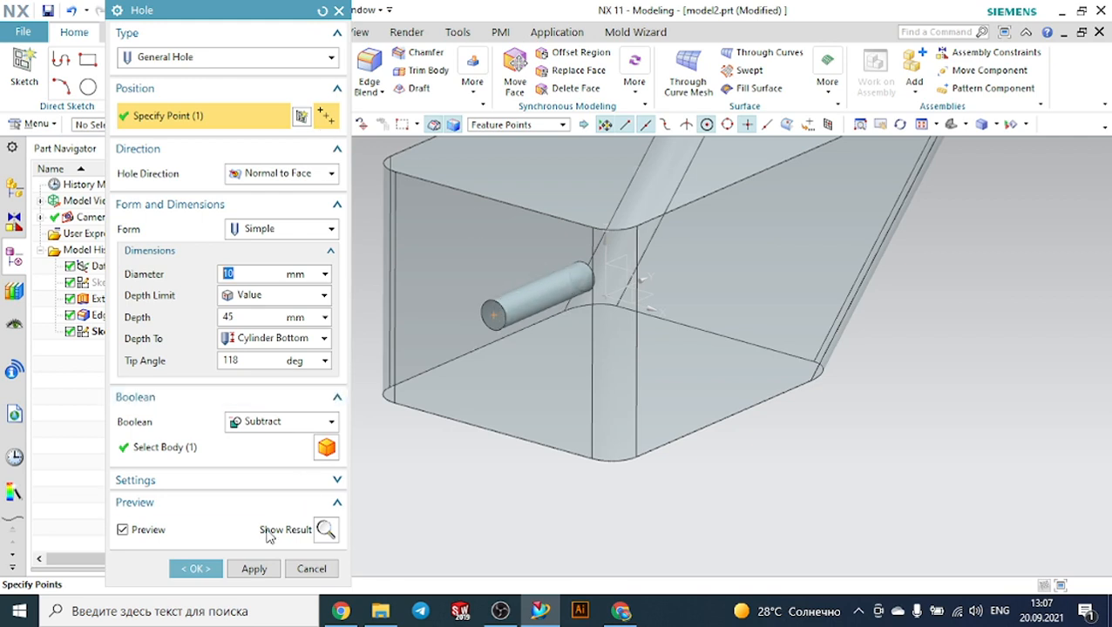
{"action": "left_click", "coordinate": [196, 568]}
{"action": "scroll", "coordinate": [516, 472], "scroll_direction": "down", "scroll_amount": 5}
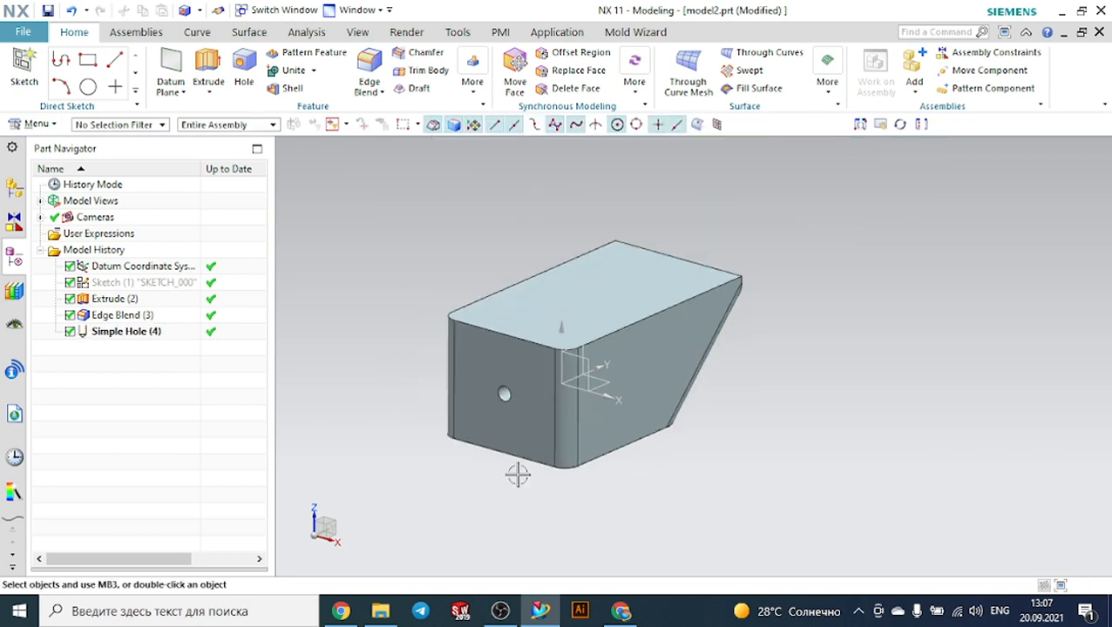
Shell the drilled body by removing its top face with a 5 mm wall thickness, and inspect the cavity around the hole.
{"action": "middle_click_drag", "start_coordinate": [516, 472], "coordinate": [479, 498]}
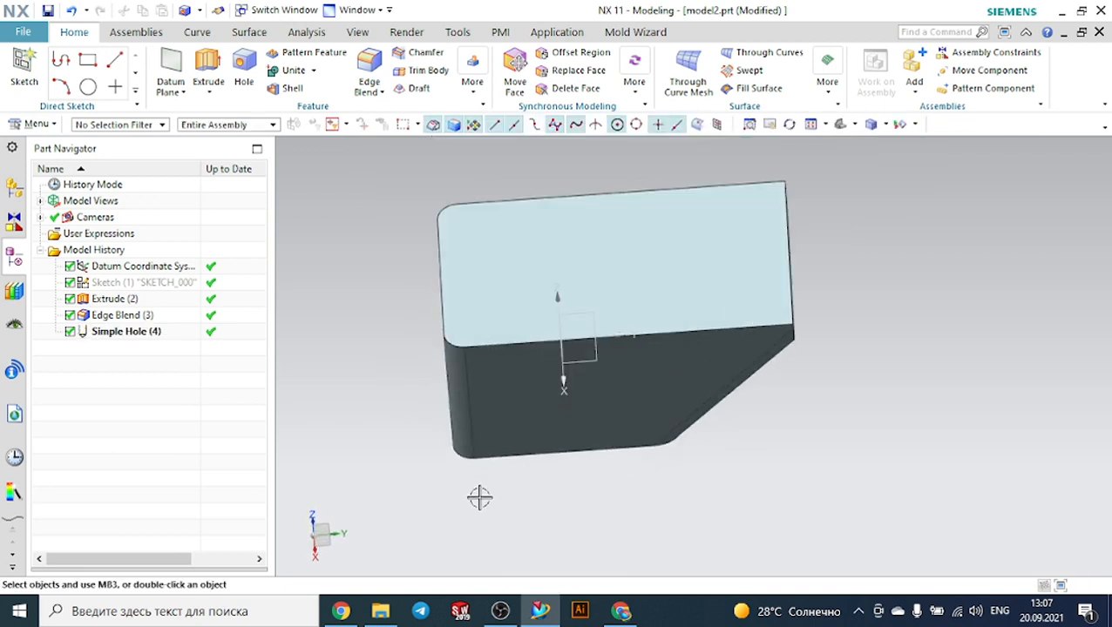
{"action": "left_click", "coordinate": [294, 90]}
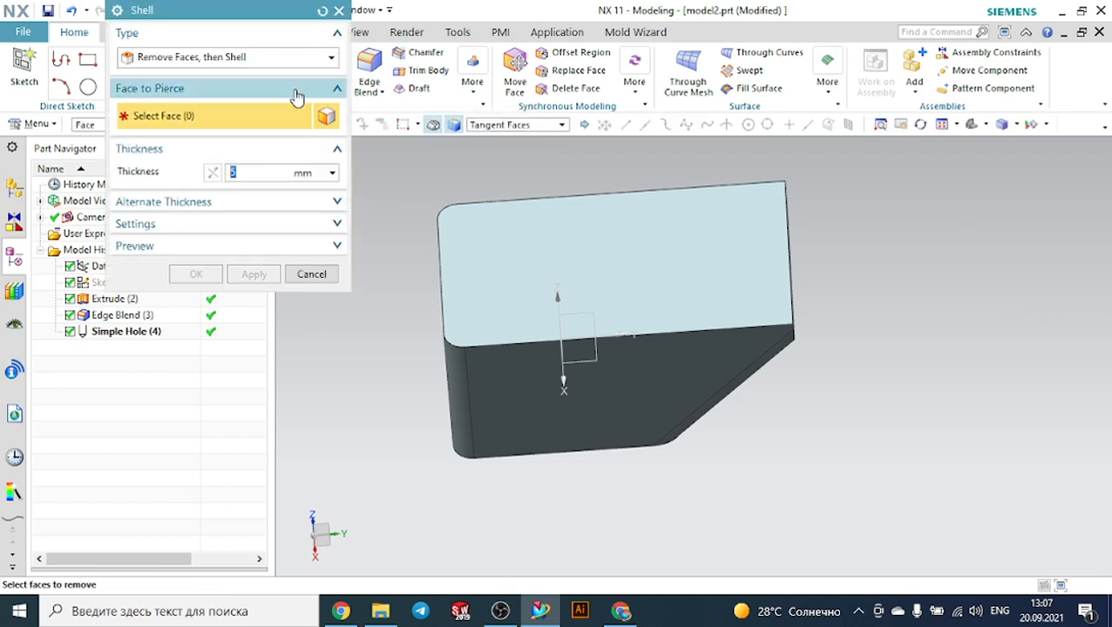
{"action": "left_click", "coordinate": [521, 231]}
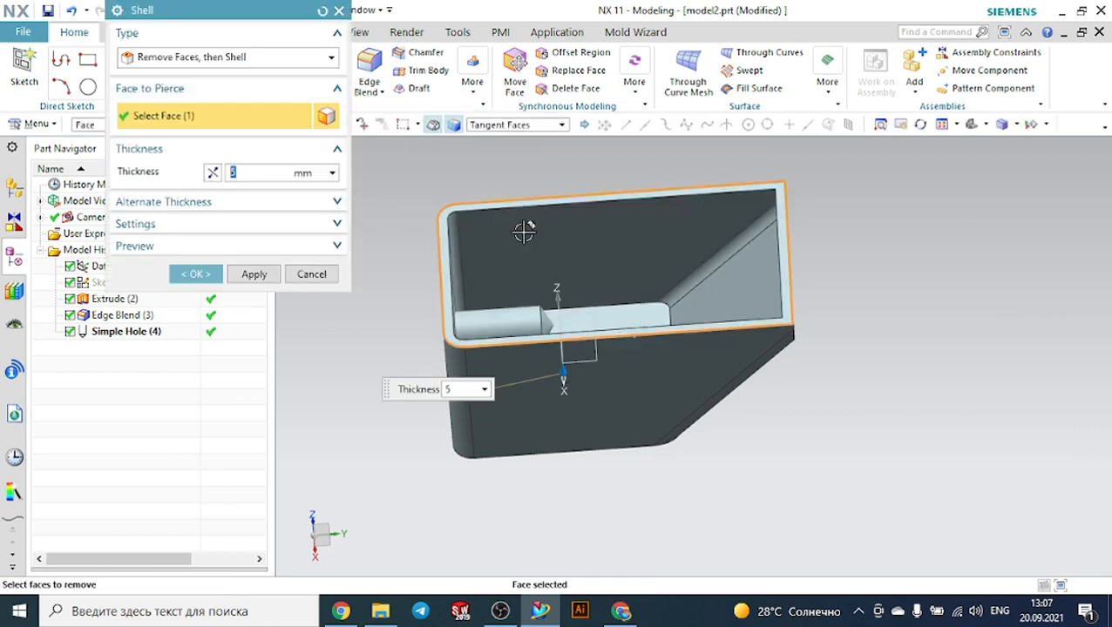
{"action": "middle_click_drag", "start_coordinate": [511, 159], "coordinate": [553, 281]}
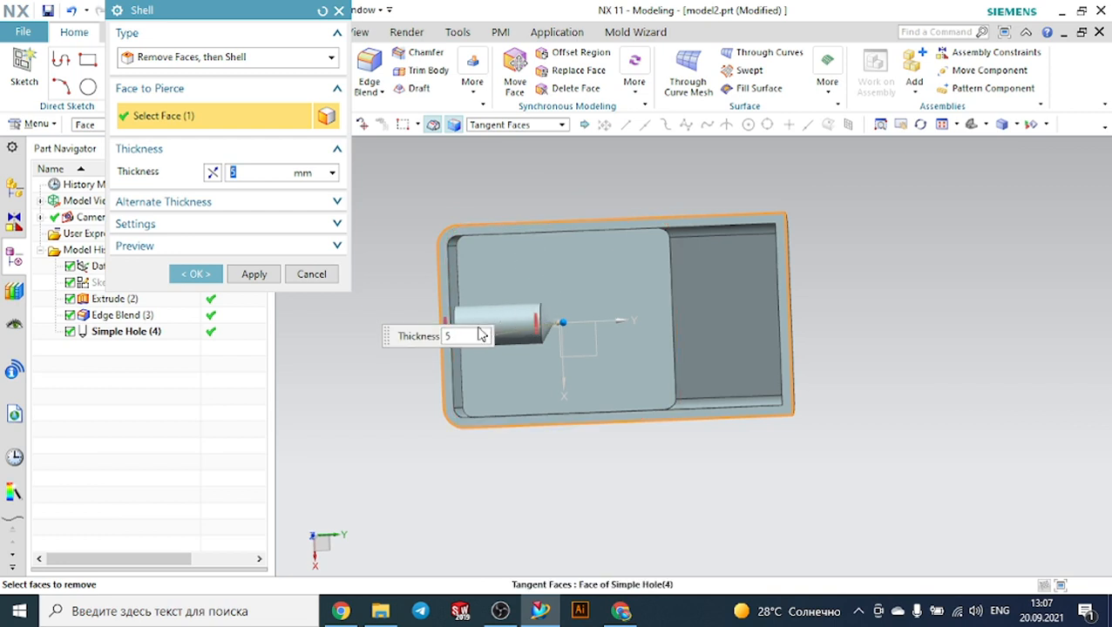
{"action": "left_click", "coordinate": [197, 275]}
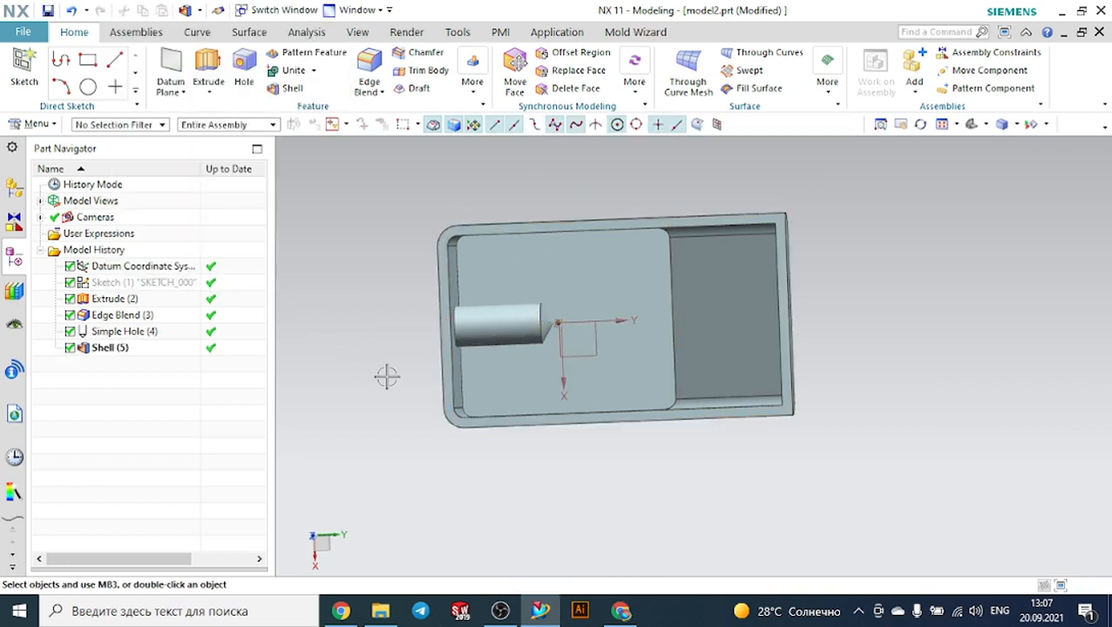
{"action": "middle_click_drag", "start_coordinate": [384, 377], "coordinate": [392, 373]}
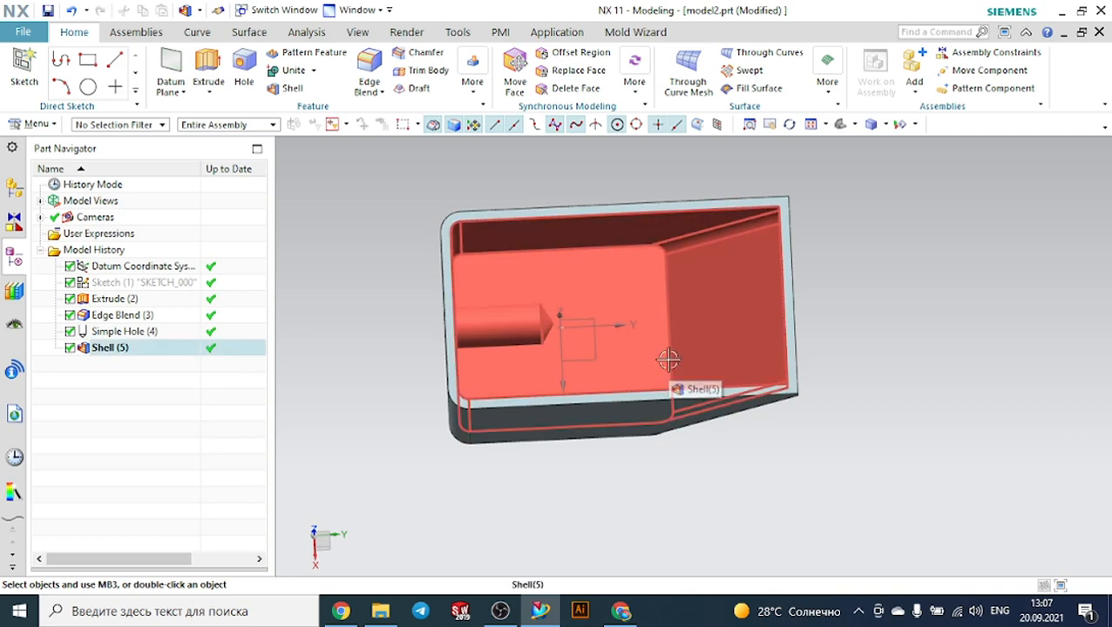
{"action": "mouse_move", "coordinate": [946, 354]}
{"action": "middle_mouse_down"}
{"action": "mouse_move", "coordinate": [924, 307]}
{"action": "mouse_move", "coordinate": [953, 355]}
{"action": "mouse_move", "coordinate": [976, 340]}
{"action": "mouse_move", "coordinate": [1025, 340]}
{"action": "mouse_move", "coordinate": [930, 367]}
{"action": "middle_mouse_up"}
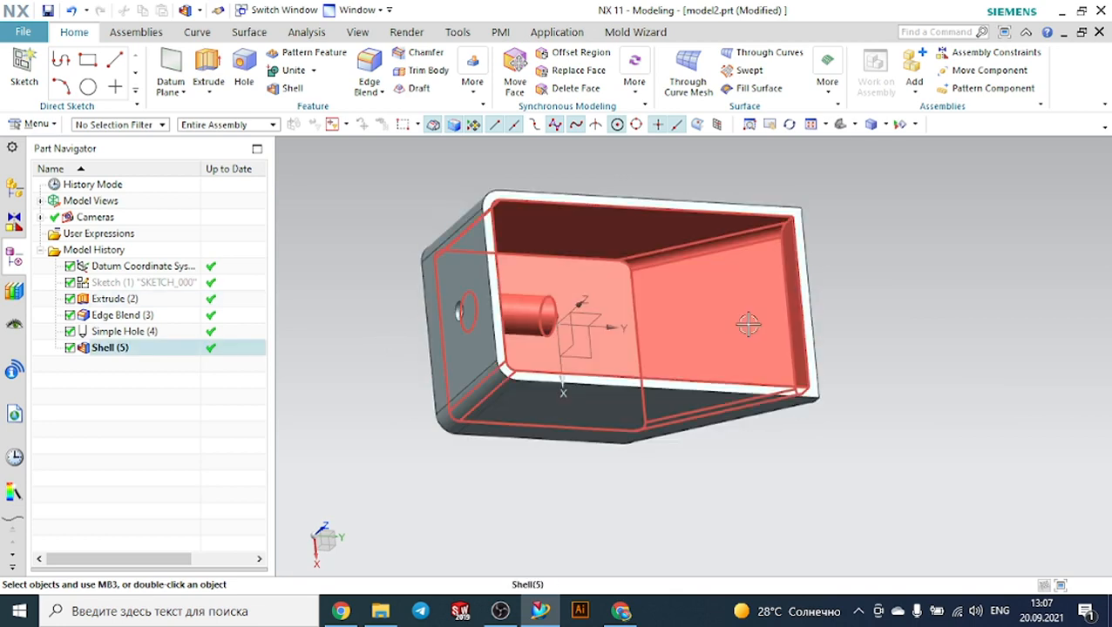
{"action": "middle_click_drag", "start_coordinate": [931, 325], "coordinate": [889, 309]}
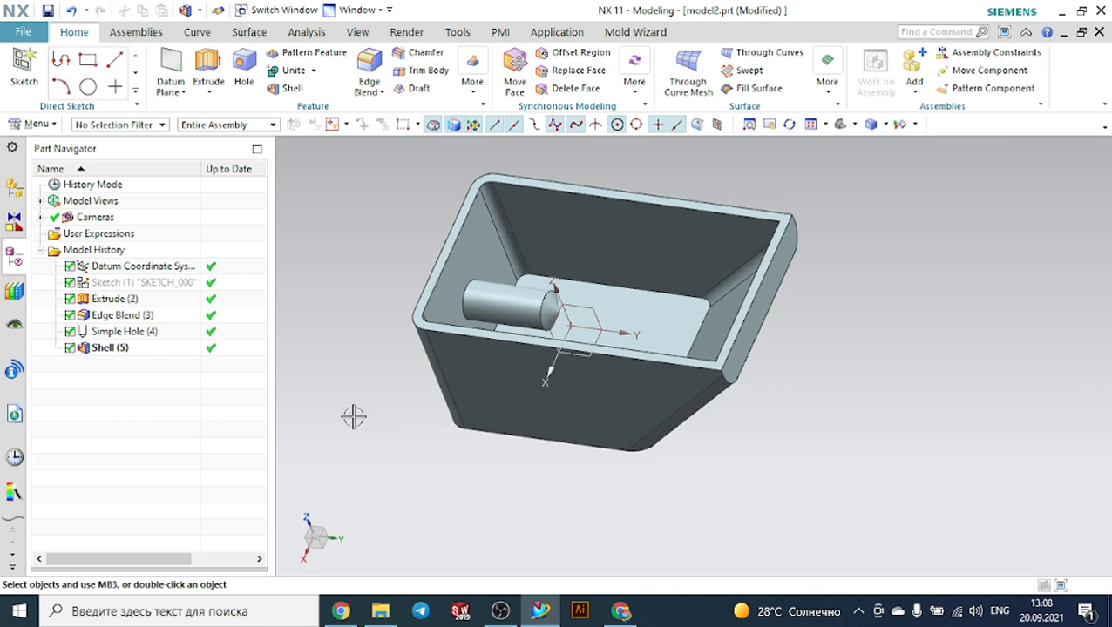
Create a separate 100 × 100 × 100 mm block beside the shelled body, using Origin and Edge Lengths with no Boolean.
{"action": "middle_click_drag", "start_coordinate": [352, 414], "coordinate": [416, 402]}
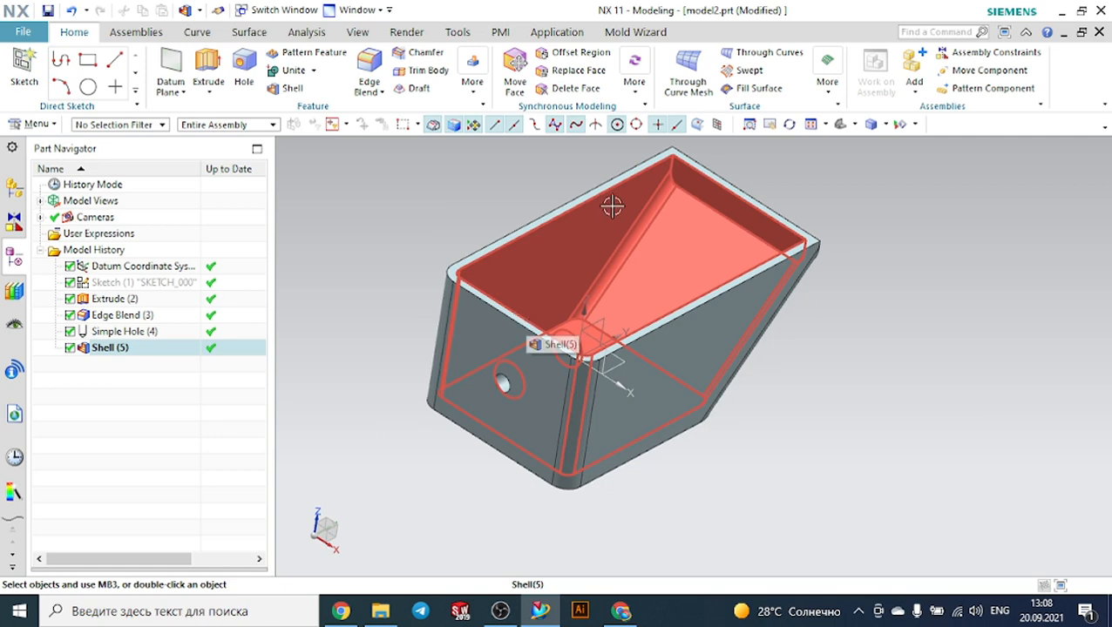
{"action": "left_click", "coordinate": [472, 88]}
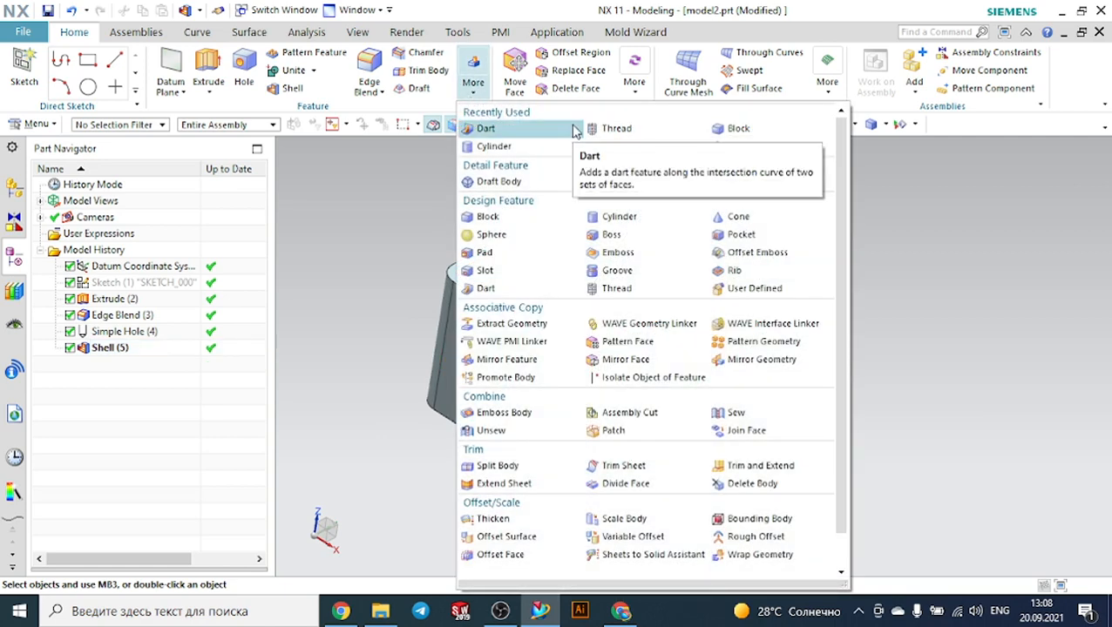
{"action": "left_click", "coordinate": [748, 133]}
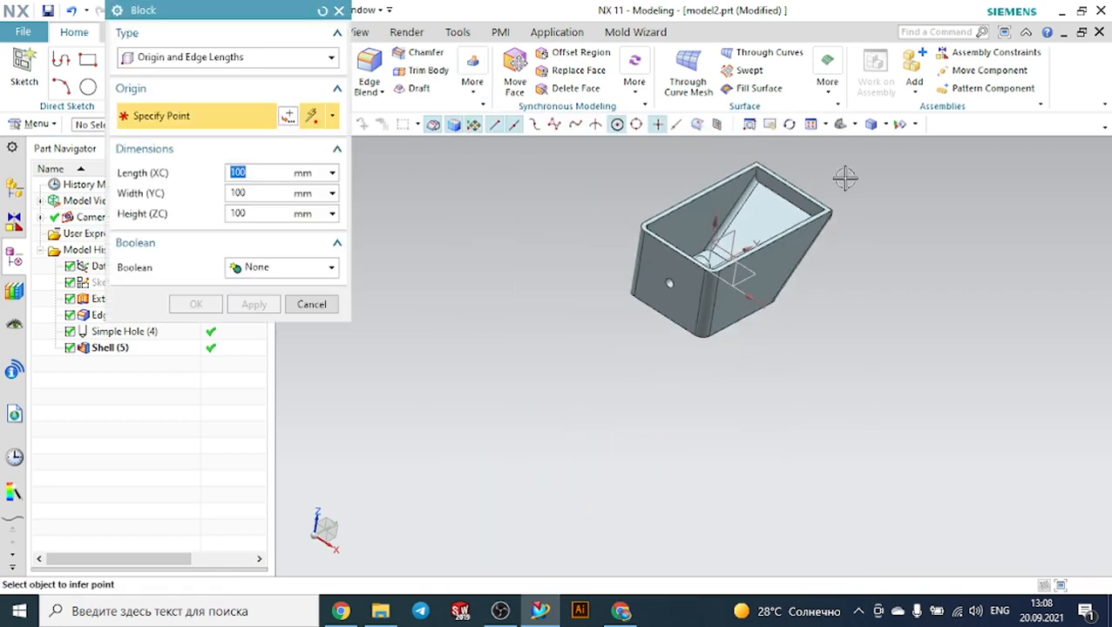
{"action": "left_click", "coordinate": [870, 394]}
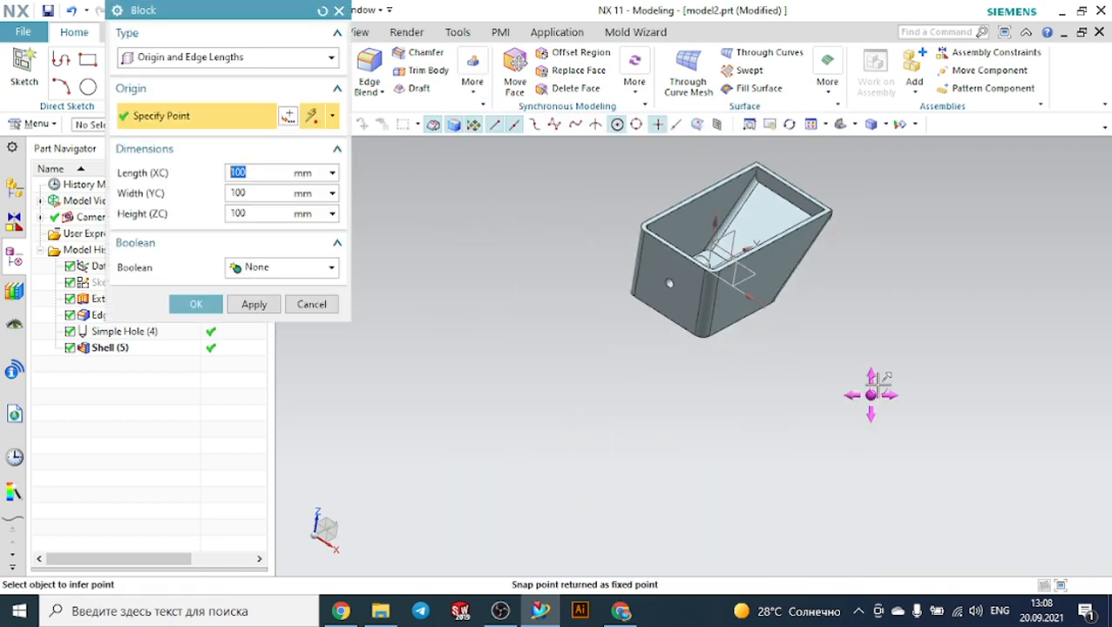
{"action": "left_click", "coordinate": [196, 304]}
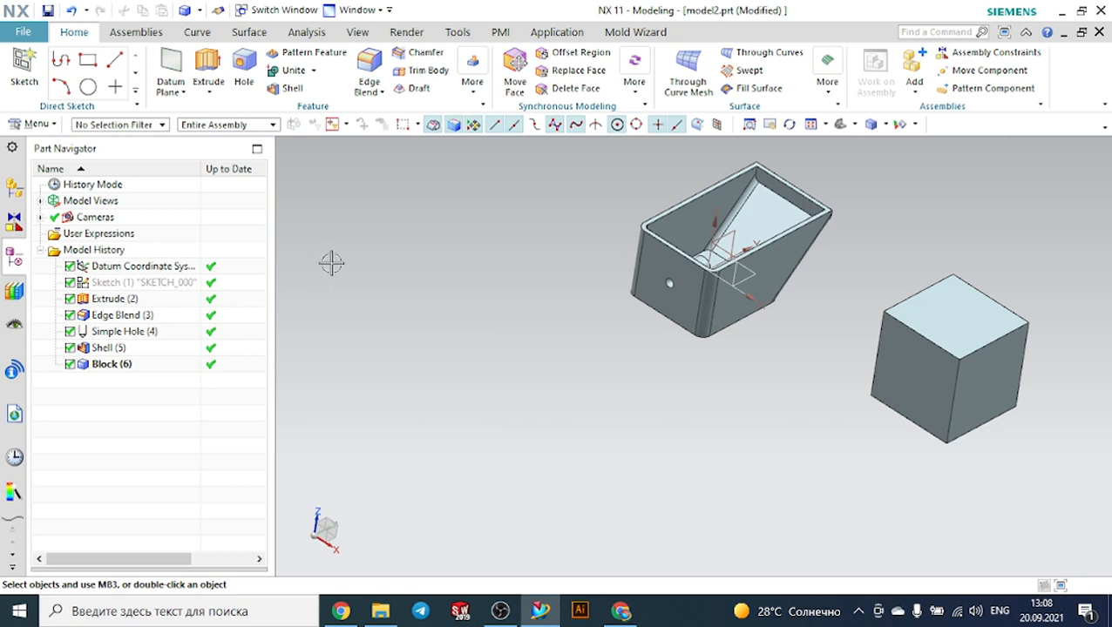
Shell the new block with the Shell All Faces type and a 5 mm wall thickness.
{"action": "left_click", "coordinate": [296, 89]}
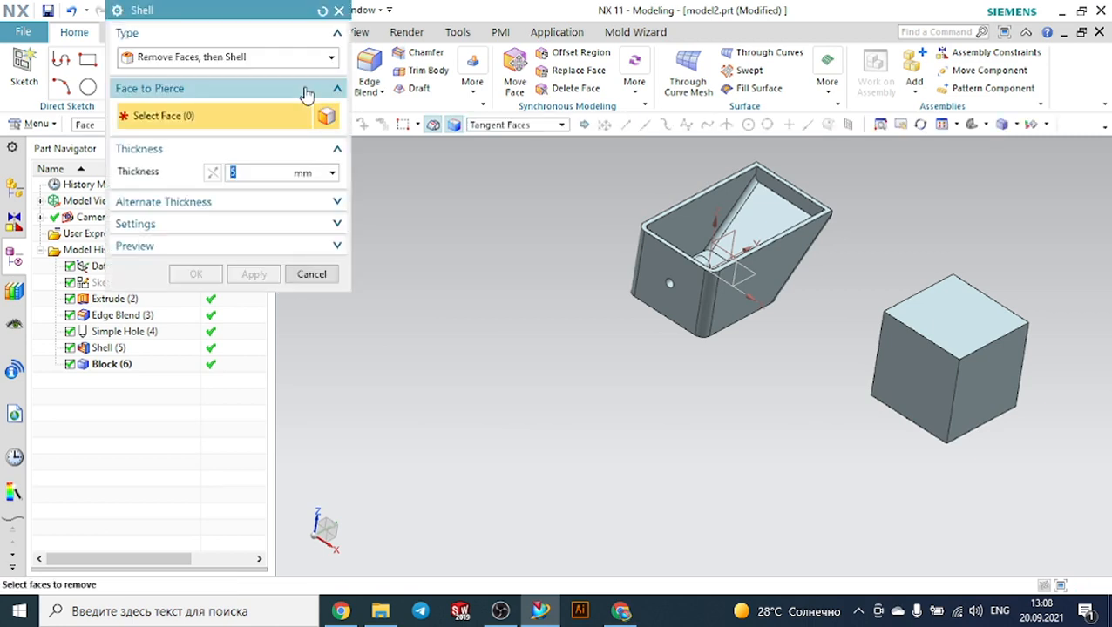
{"action": "left_click", "coordinate": [219, 59]}
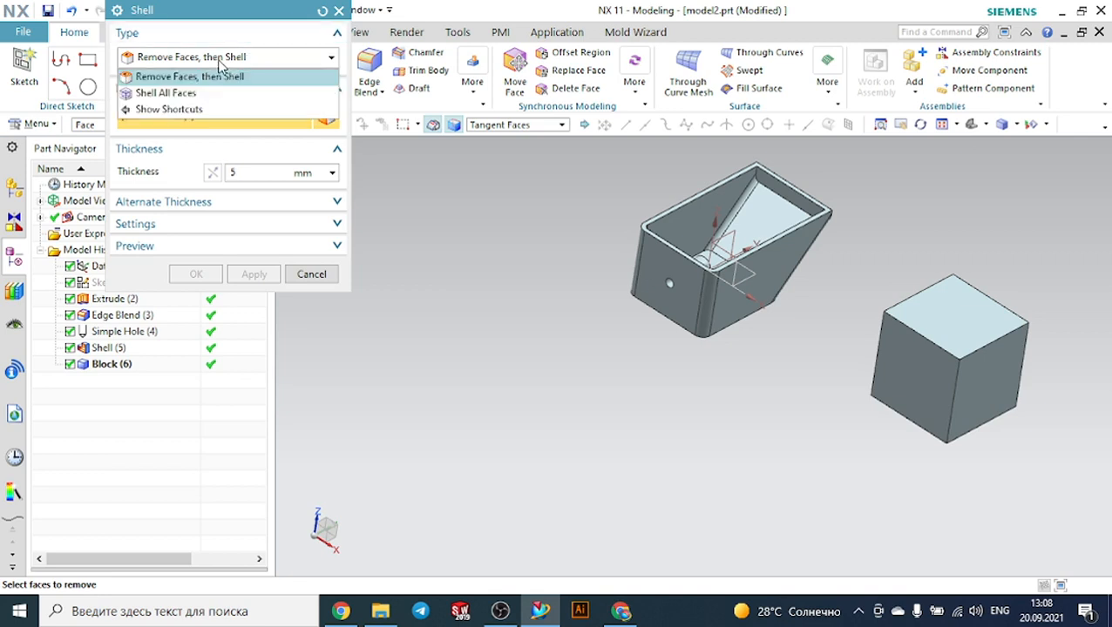
{"action": "left_click", "coordinate": [179, 93]}
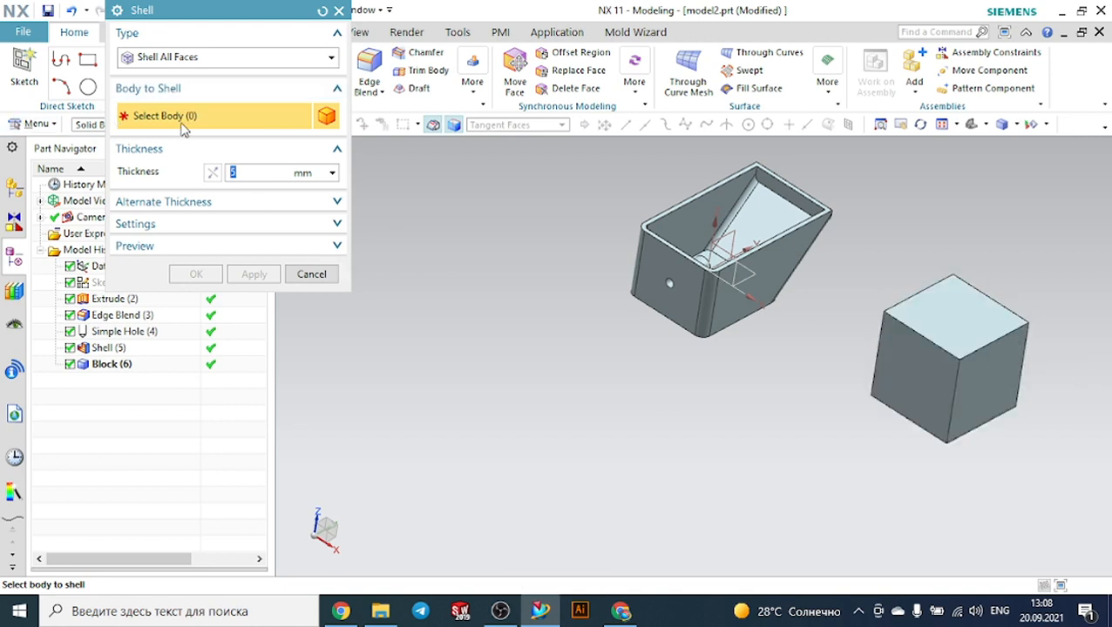
{"action": "left_click", "coordinate": [963, 322]}
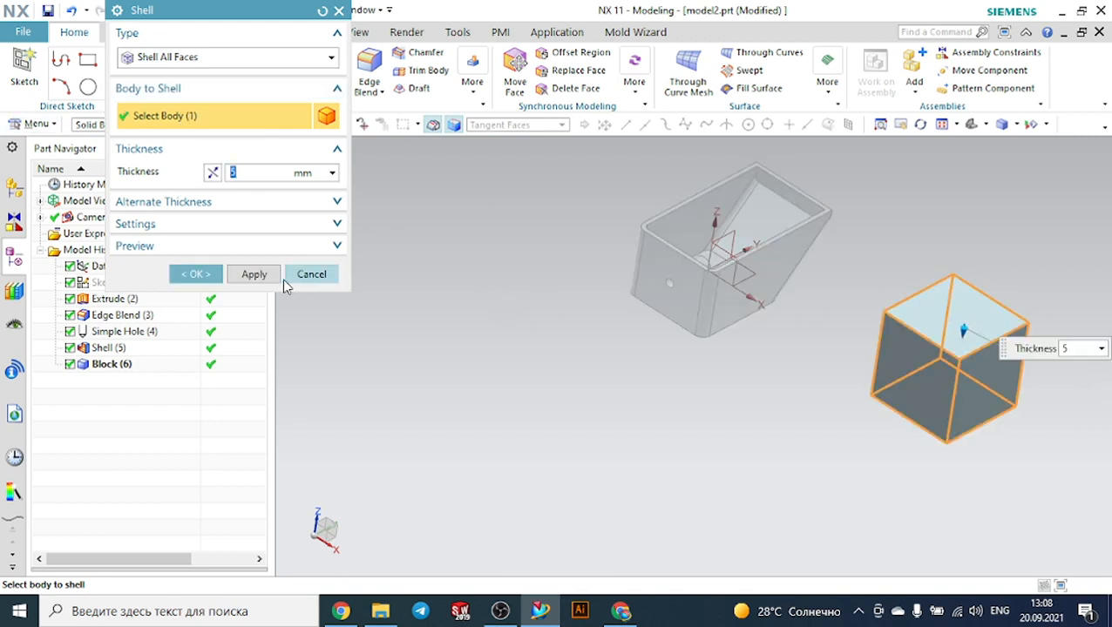
{"action": "left_click", "coordinate": [198, 273]}
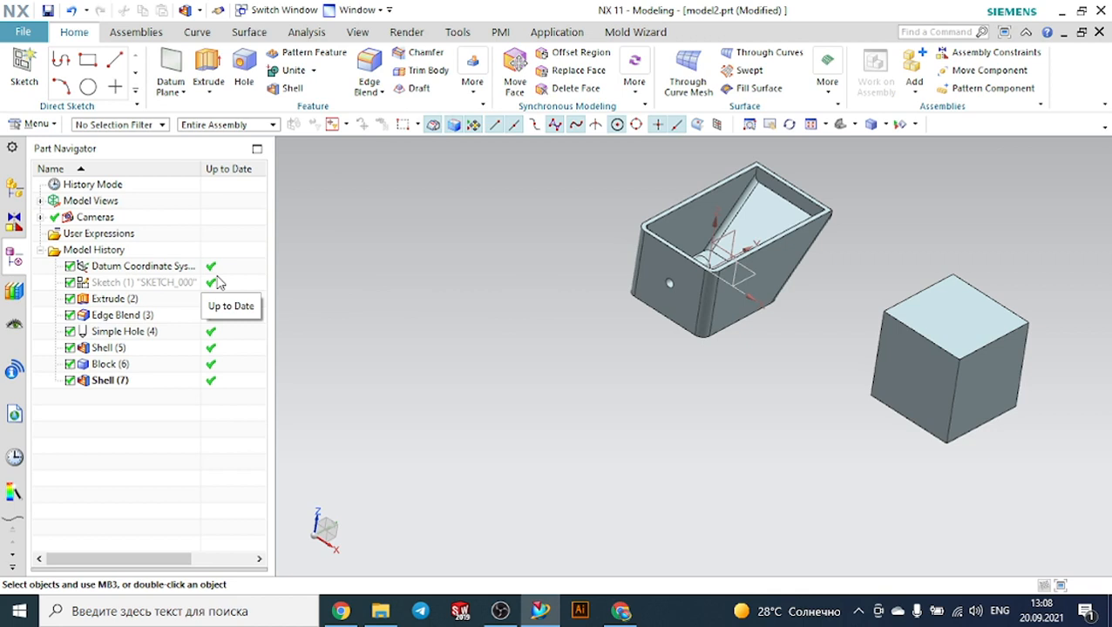
Section the closed block with a horizontal plane at a 59.5 mm offset to examine its hollow interior, and discard the section.
{"action": "scroll", "coordinate": [815, 358], "scroll_direction": "down", "scroll_amount": 2}
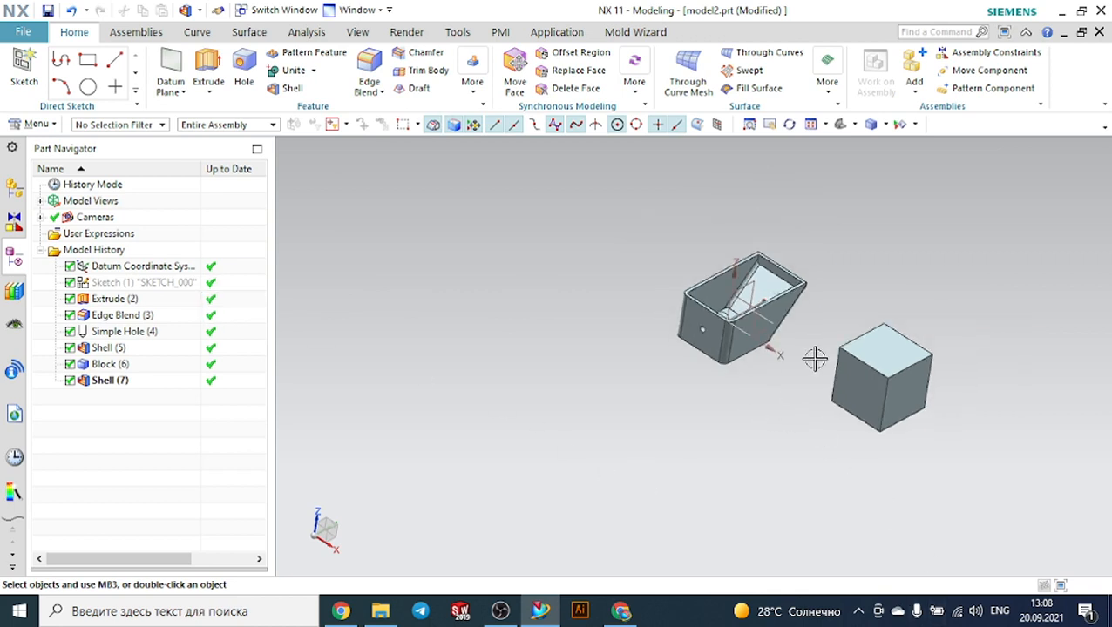
{"action": "scroll", "coordinate": [910, 373], "scroll_direction": "up", "scroll_amount": 3}
{"action": "middle_click_drag", "start_coordinate": [1008, 375], "coordinate": [1005, 352]}
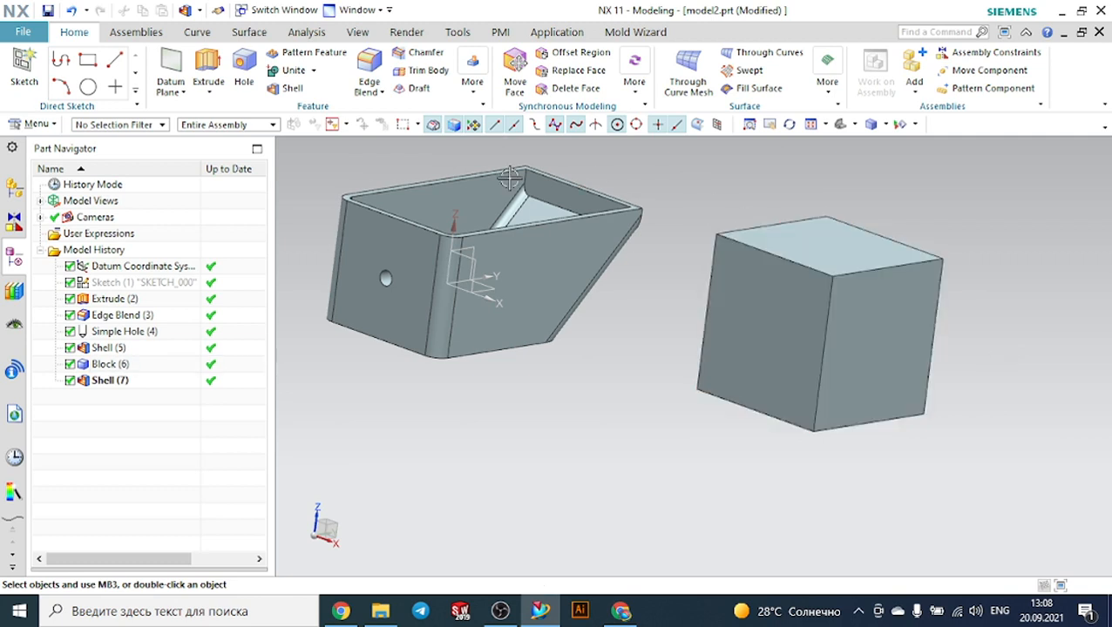
{"action": "left_click", "coordinate": [357, 32]}
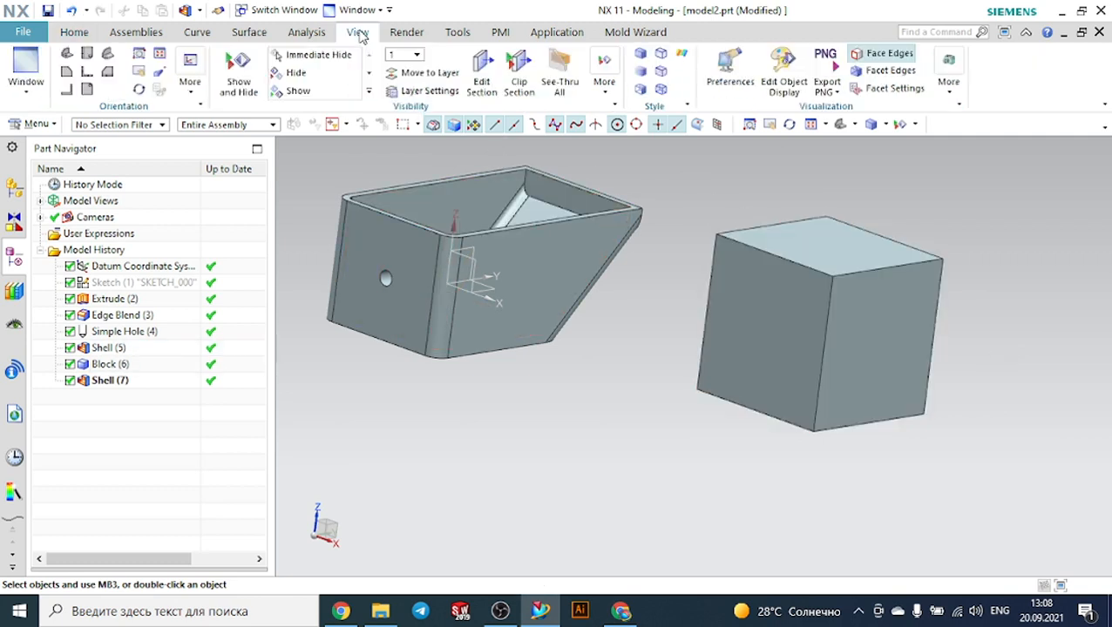
{"action": "left_click", "coordinate": [484, 70]}
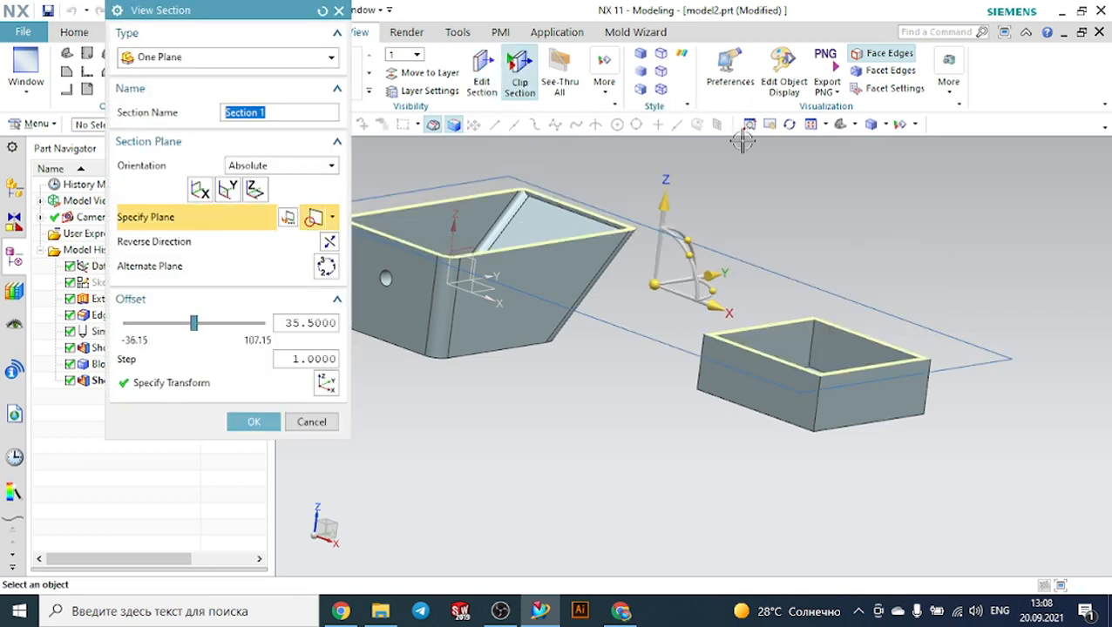
{"action": "left_click", "coordinate": [650, 287]}
{"action": "left_click_drag", "start_coordinate": [662, 219], "coordinate": [656, 170]}
{"action": "middle_click_drag", "start_coordinate": [933, 245], "coordinate": [913, 283]}
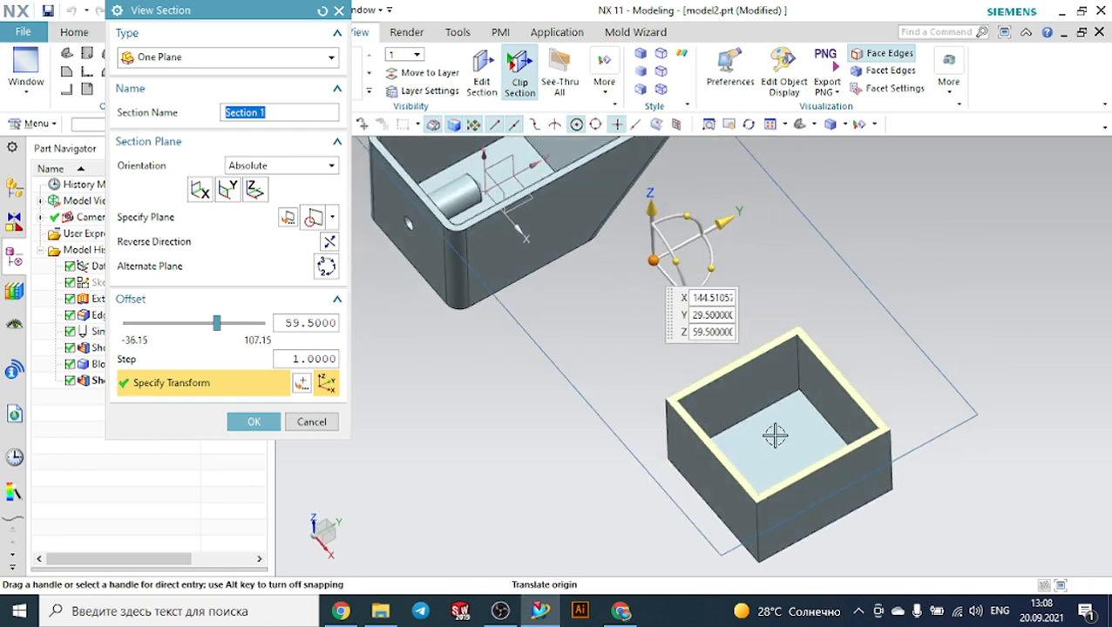
{"action": "left_click", "coordinate": [324, 426]}
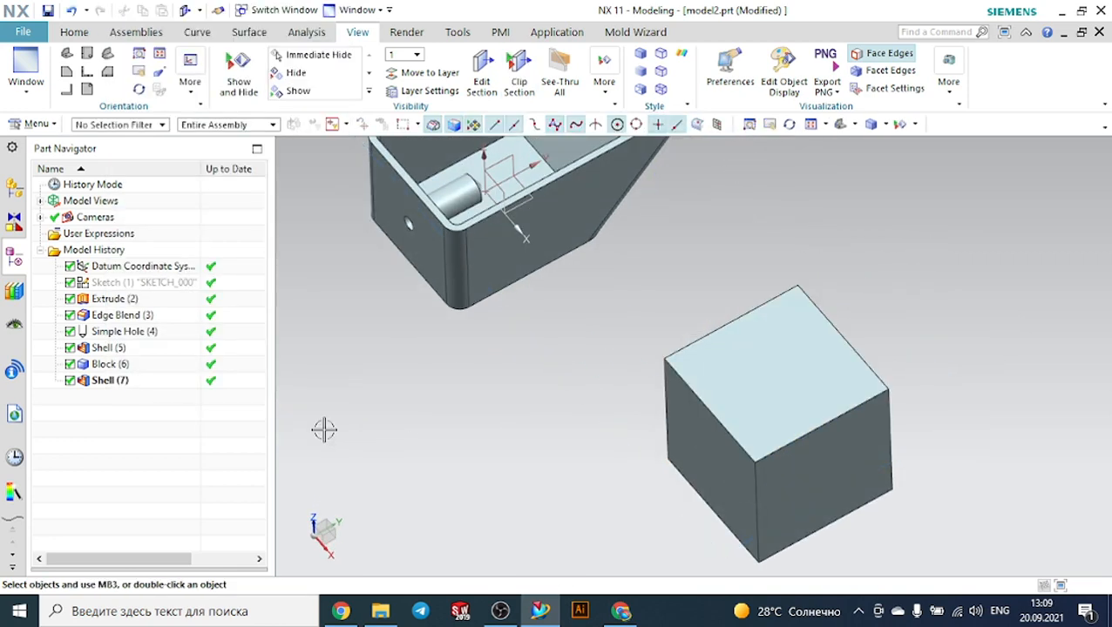
Reopen the block's shell for editing, compare the Remove Faces, then Shell type with Shell All Faces, and keep Shell All Faces.
{"action": "double_click", "coordinate": [109, 382]}
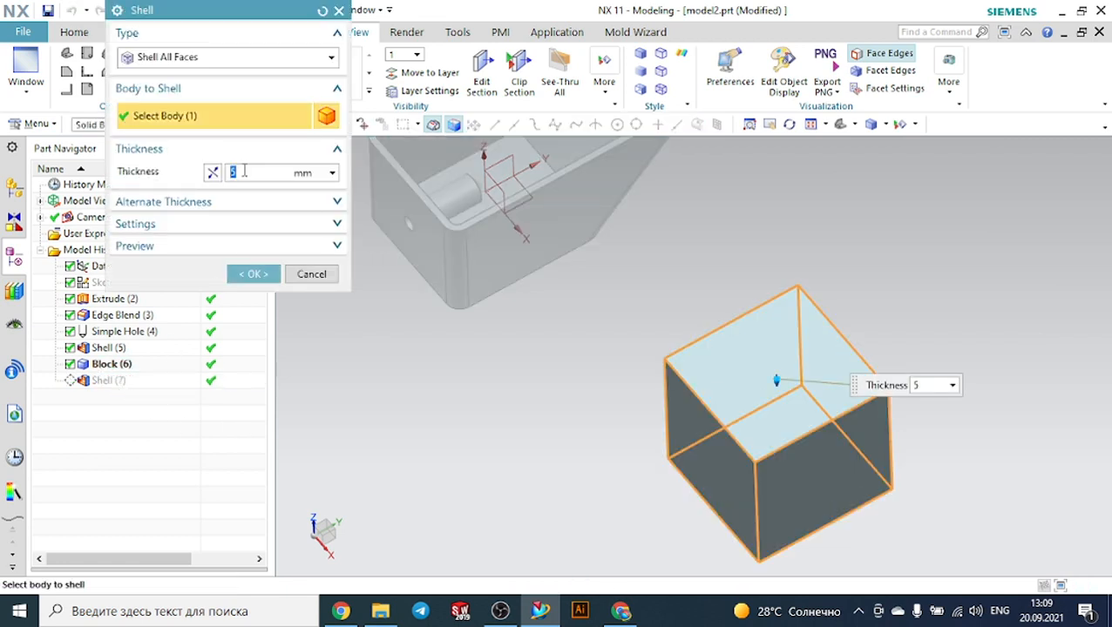
{"action": "left_click", "coordinate": [185, 60]}
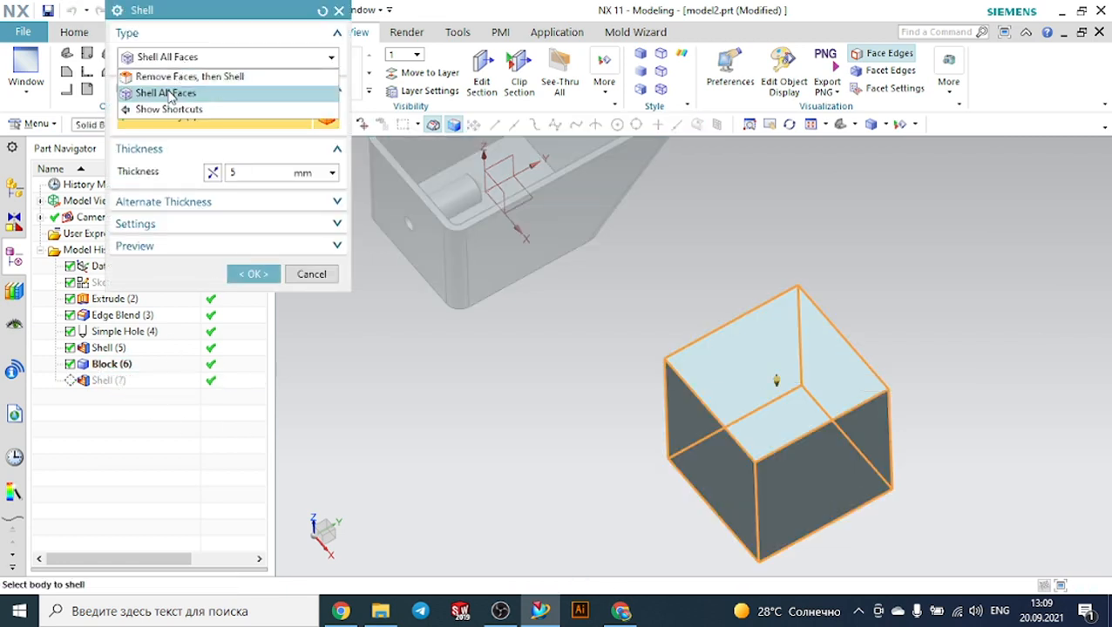
{"action": "left_click", "coordinate": [174, 77]}
{"action": "left_click", "coordinate": [174, 61]}
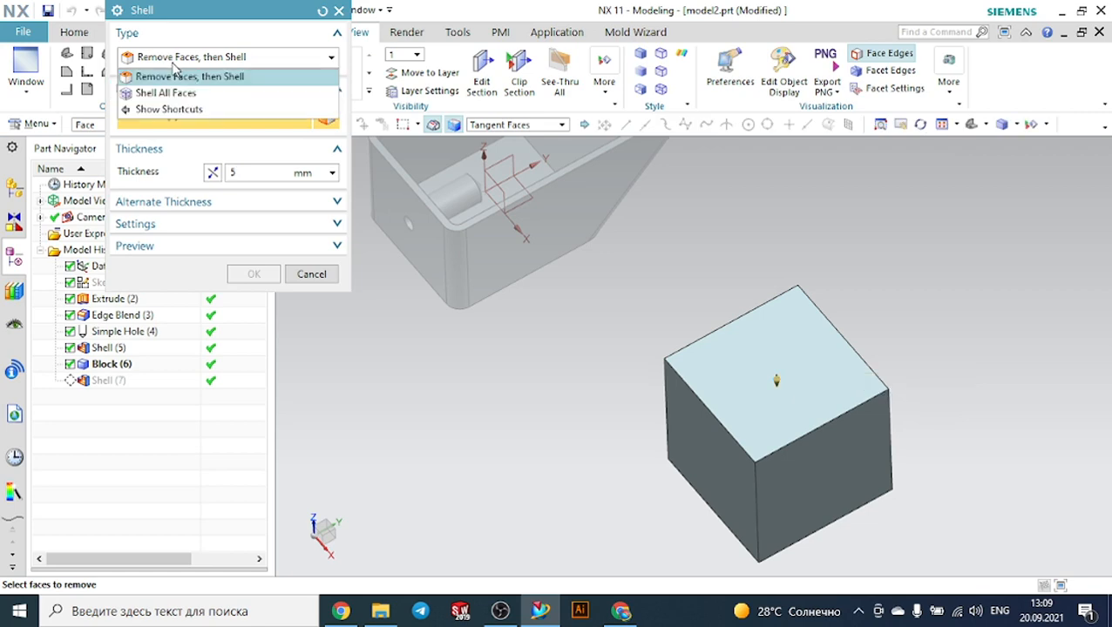
{"action": "left_click", "coordinate": [178, 93]}
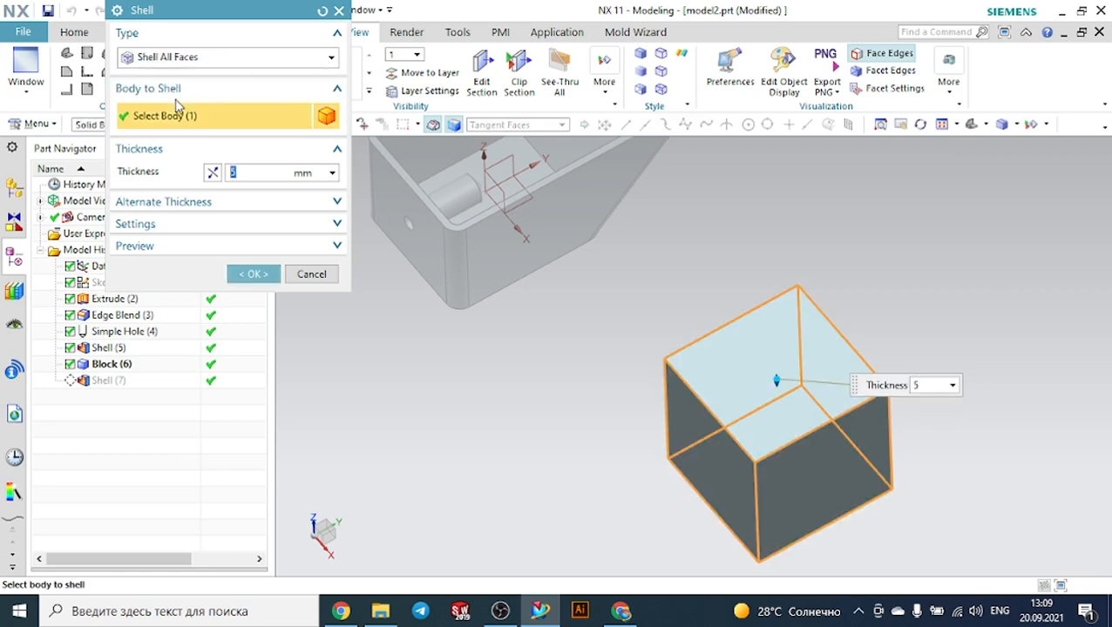
{"action": "left_click", "coordinate": [253, 273]}
Delete the block's shell feature from the model history.
{"action": "left_click", "coordinate": [117, 385]}
{"action": "right_click", "coordinate": [118, 386]}
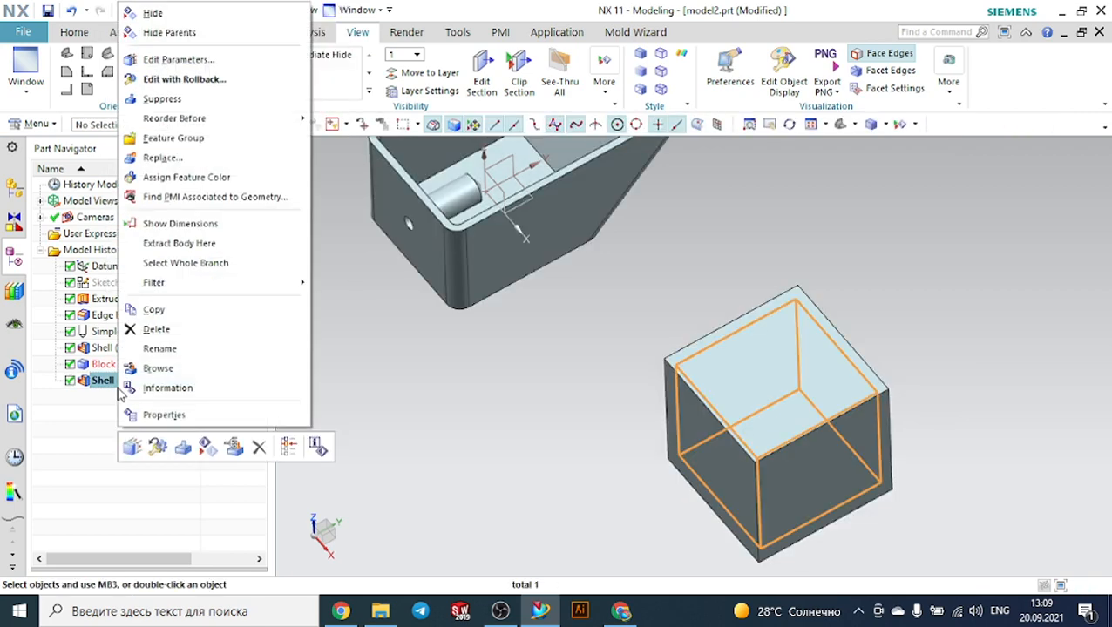
{"action": "left_click", "coordinate": [158, 330]}
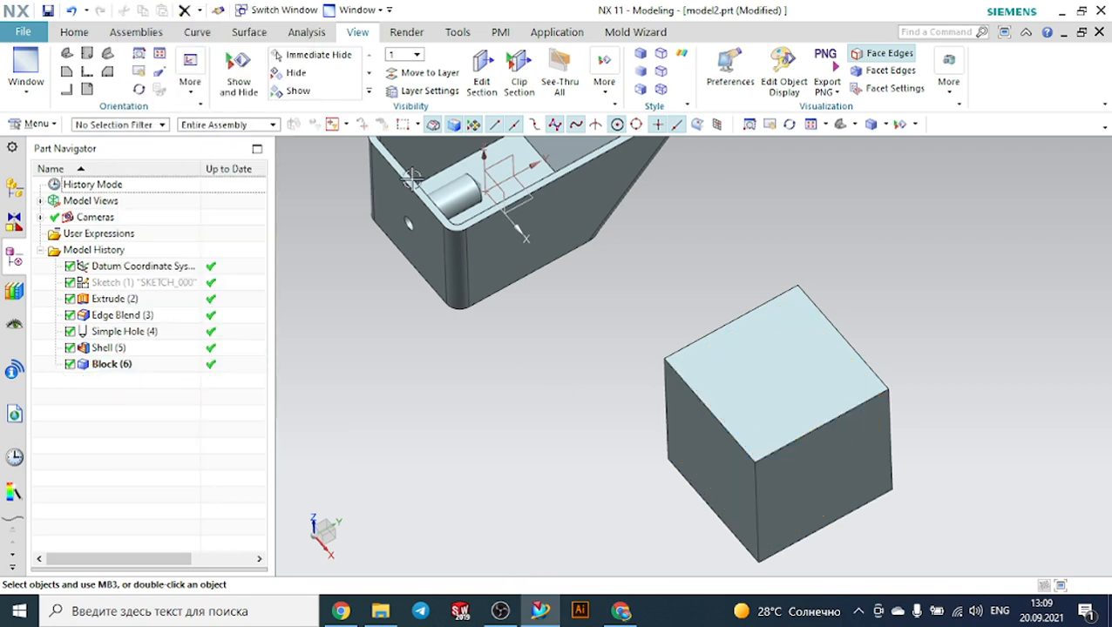
Section the solid block with a horizontal plane at a 62.5 mm offset to examine its interior, discard the section, and view both bodies.
{"action": "left_click", "coordinate": [481, 69]}
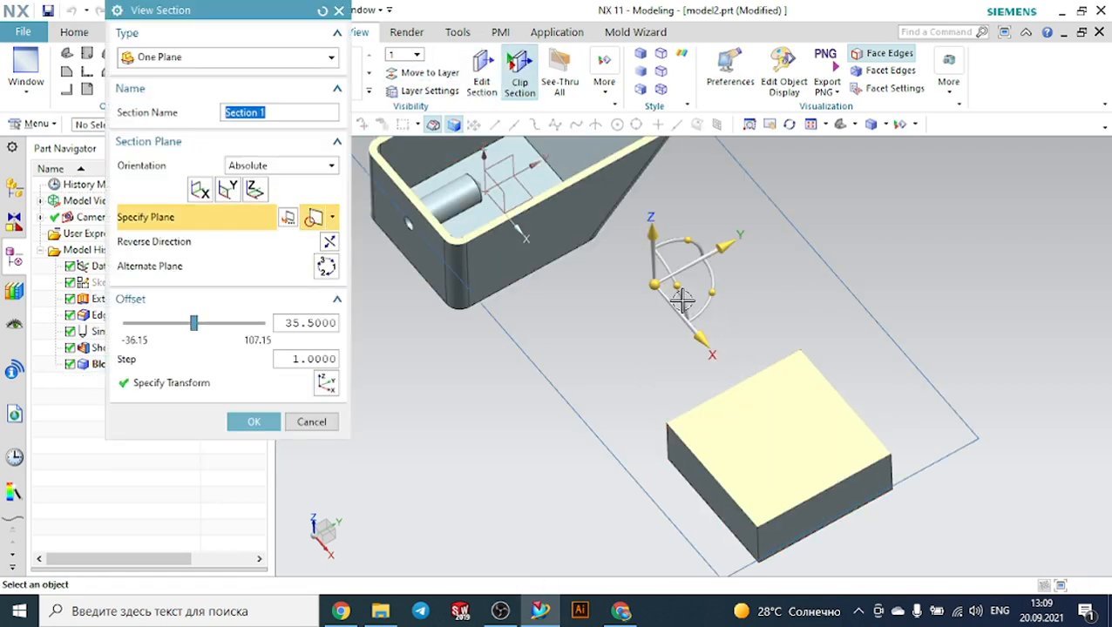
{"action": "scroll", "coordinate": [680, 179], "scroll_direction": "down", "scroll_amount": 3}
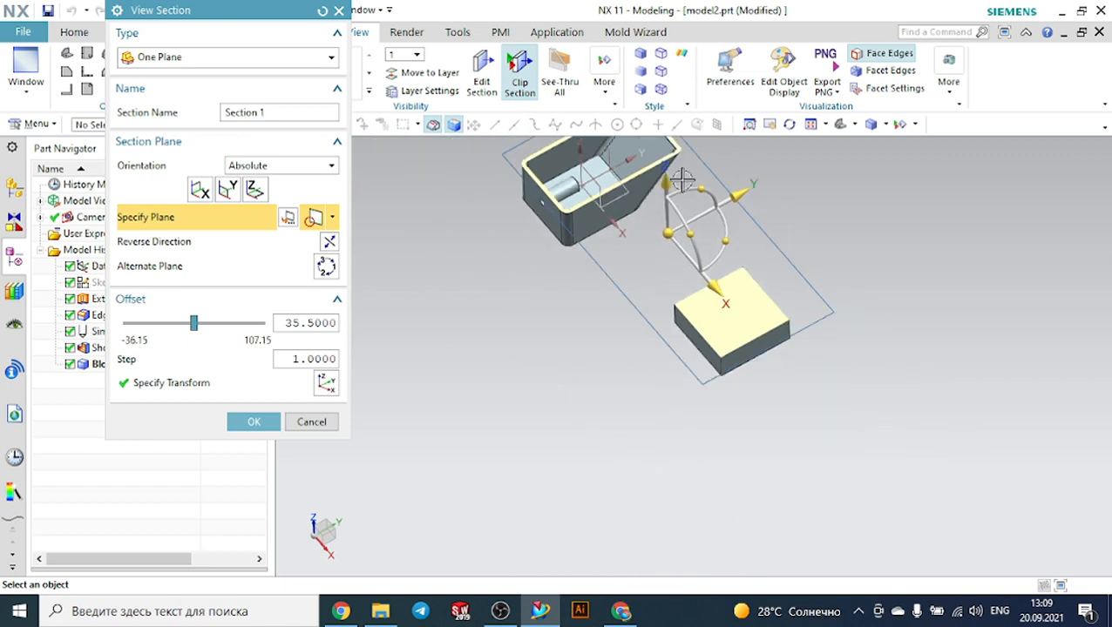
{"action": "scroll", "coordinate": [734, 328], "scroll_direction": "up", "scroll_amount": 4}
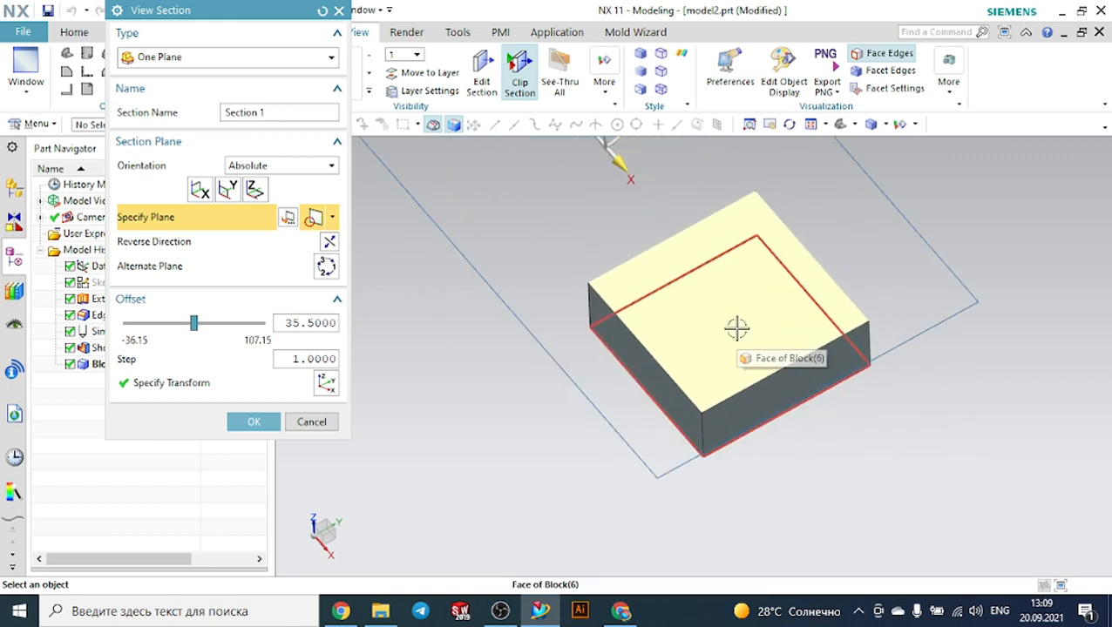
{"action": "scroll", "coordinate": [725, 283], "scroll_direction": "down", "scroll_amount": 2}
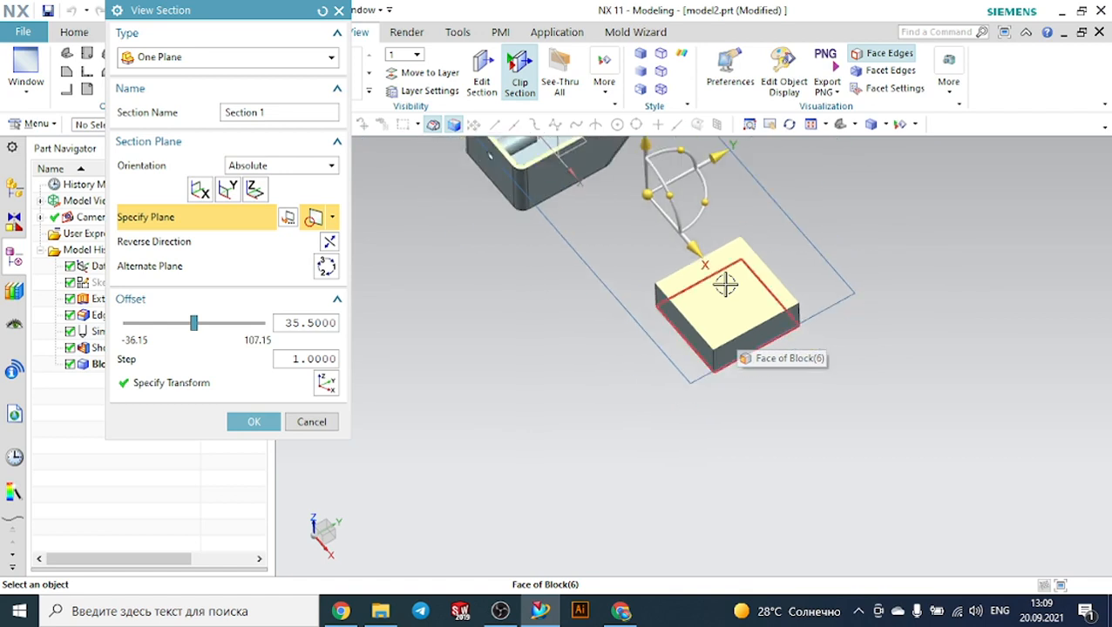
{"action": "left_click_drag", "start_coordinate": [650, 129], "coordinate": [663, 166]}
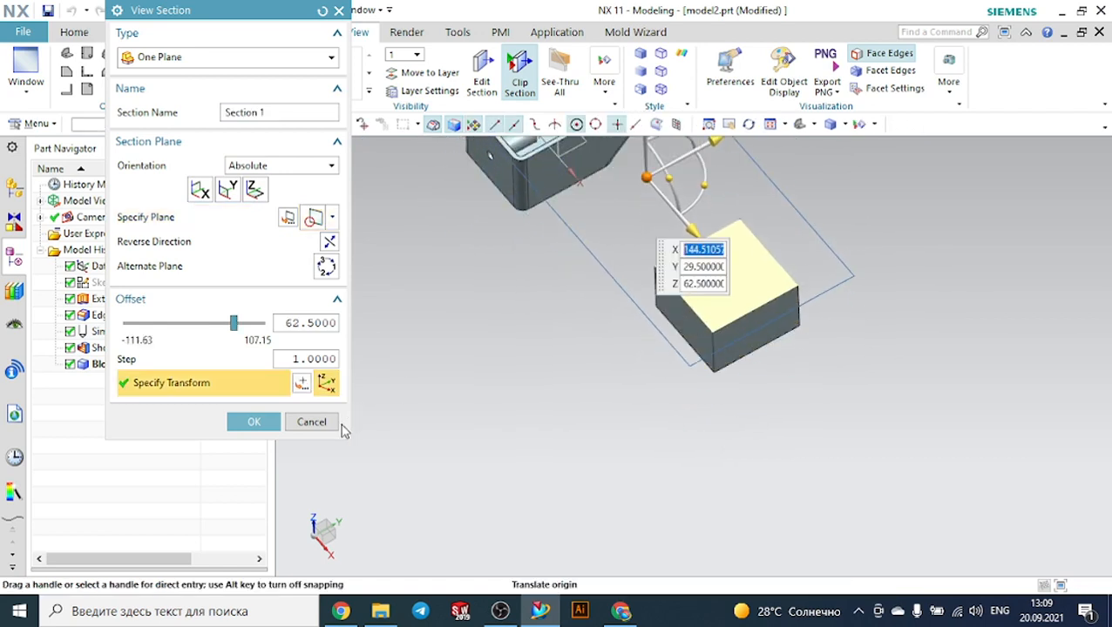
{"action": "left_click", "coordinate": [314, 424]}
{"action": "middle_click_drag", "start_coordinate": [938, 327], "coordinate": [933, 298]}
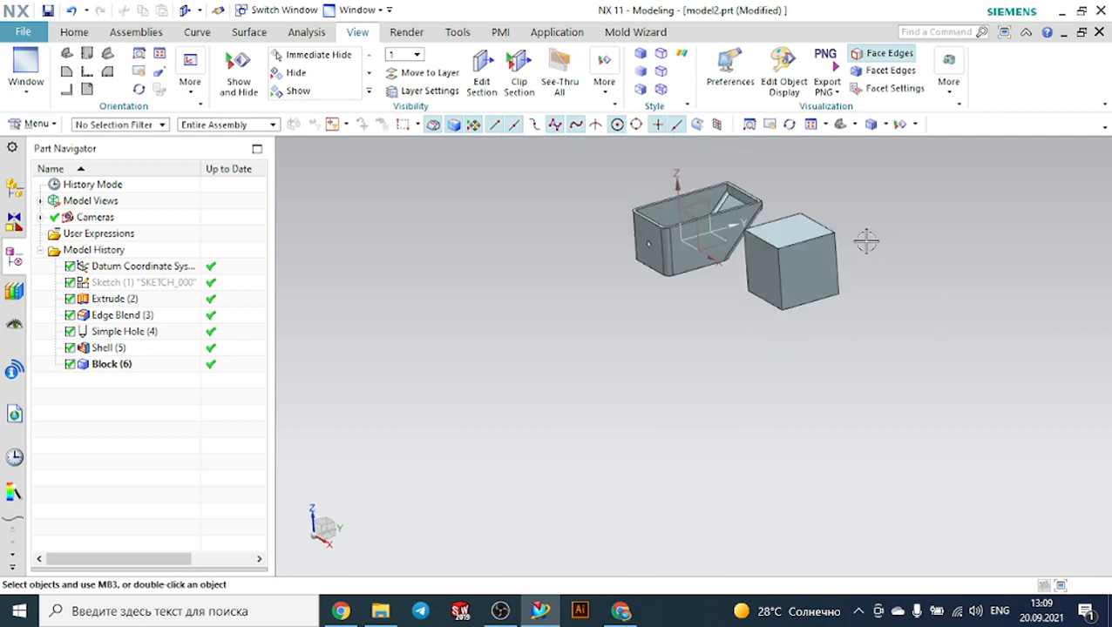
{"action": "middle_click_drag", "start_coordinate": [866, 241], "coordinate": [866, 257]}
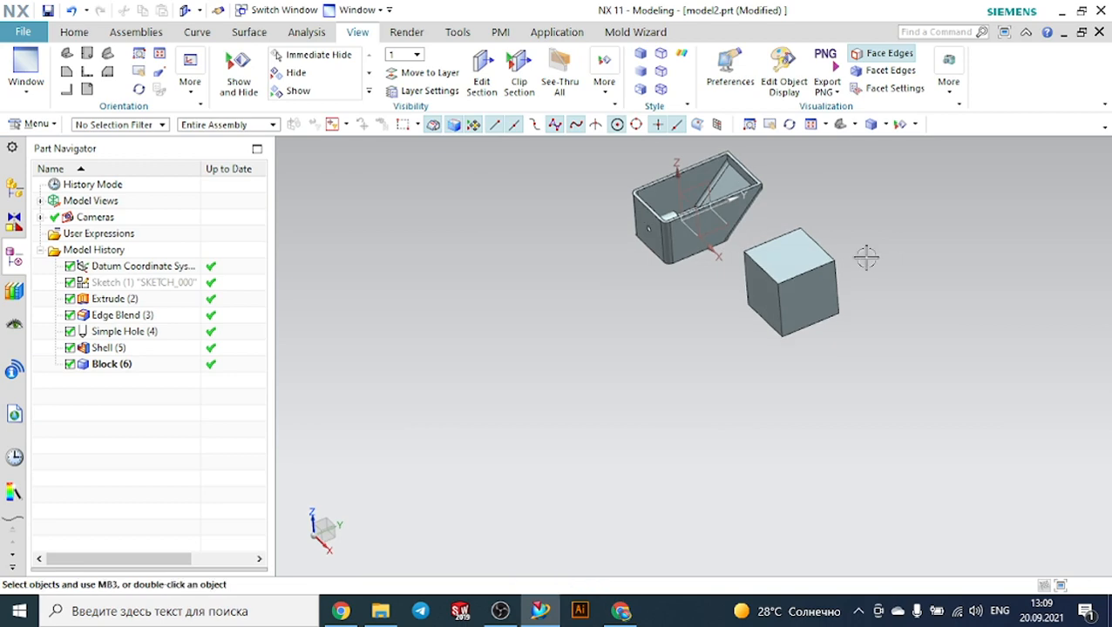
{"action": "scroll", "coordinate": [676, 179], "scroll_direction": "up", "scroll_amount": 5}
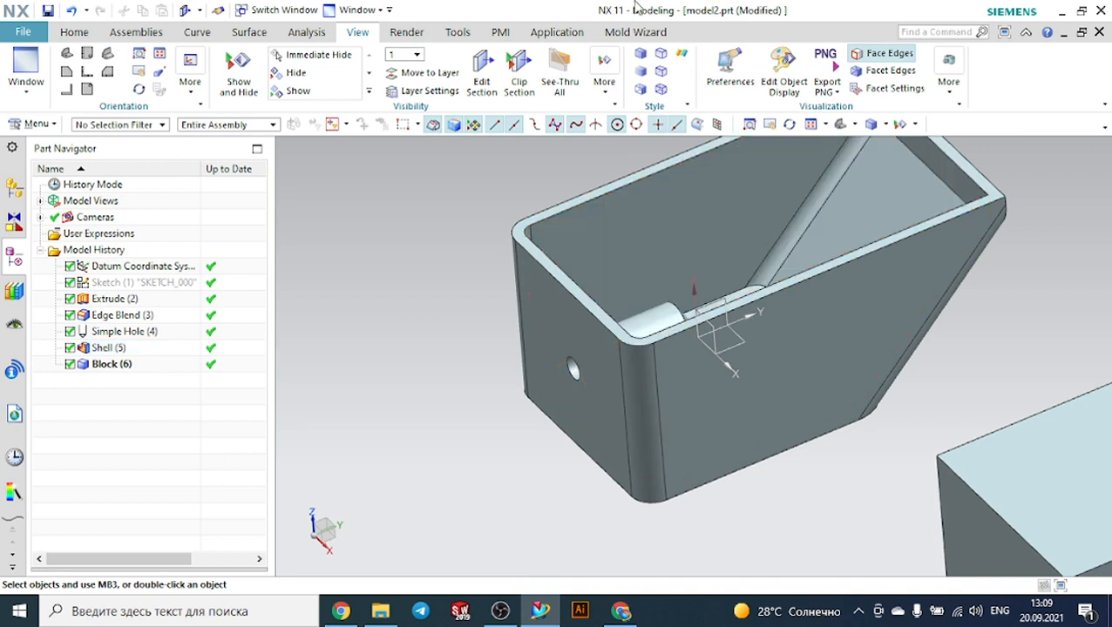
Switch to the Google Meet call and read the participants' replies in the in-call messages.
{"action": "left_click", "coordinate": [633, 612]}
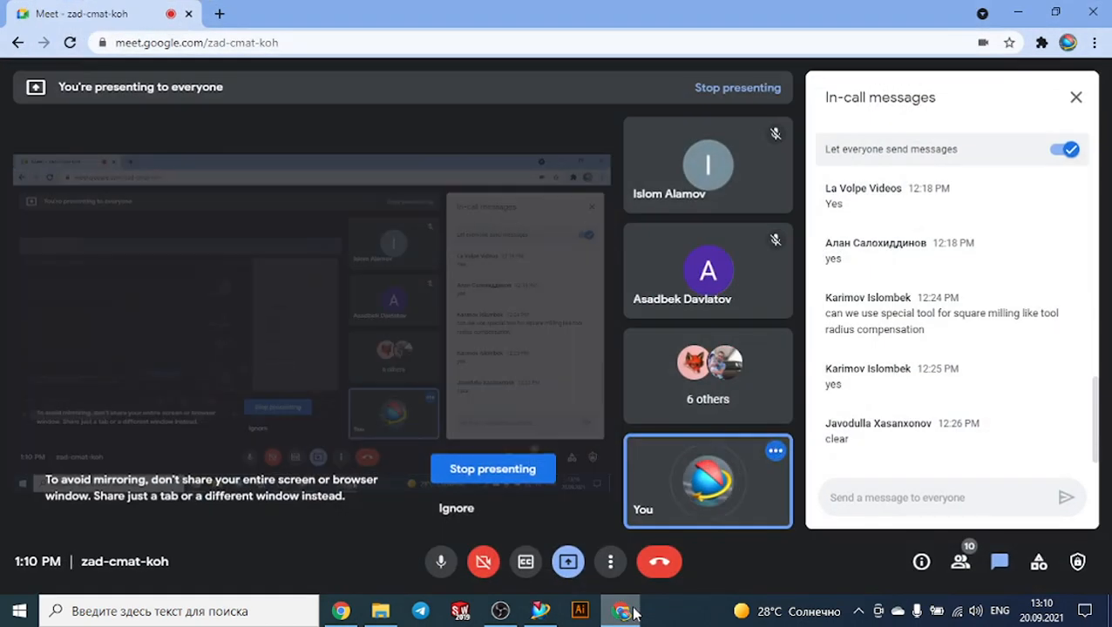
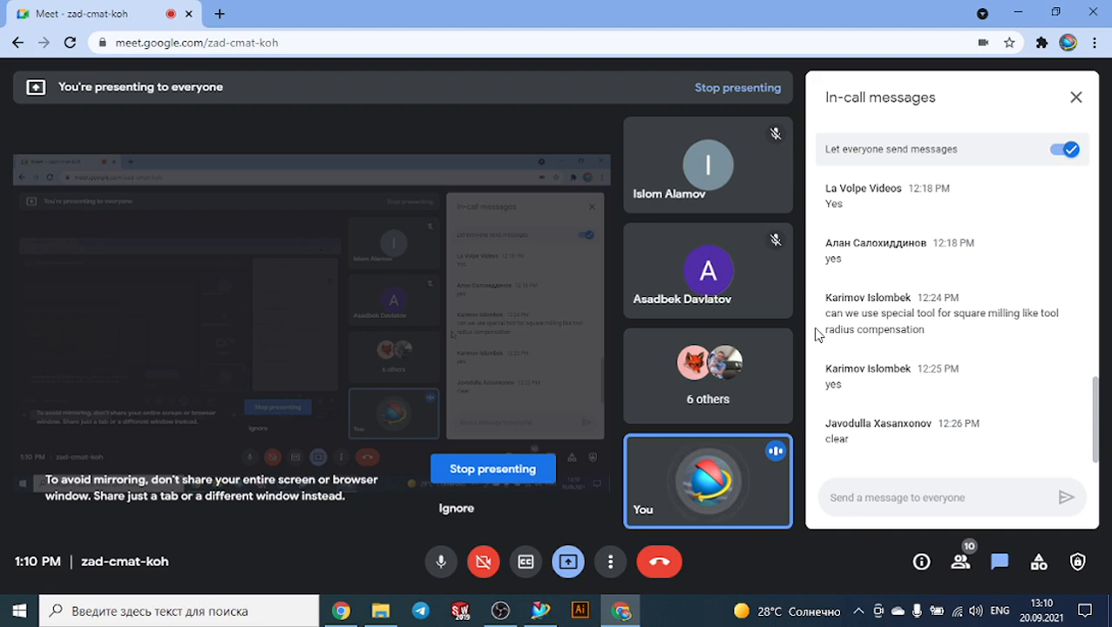
{"action": "left_click", "coordinate": [502, 610]}
{"action": "left_click", "coordinate": [504, 610]}
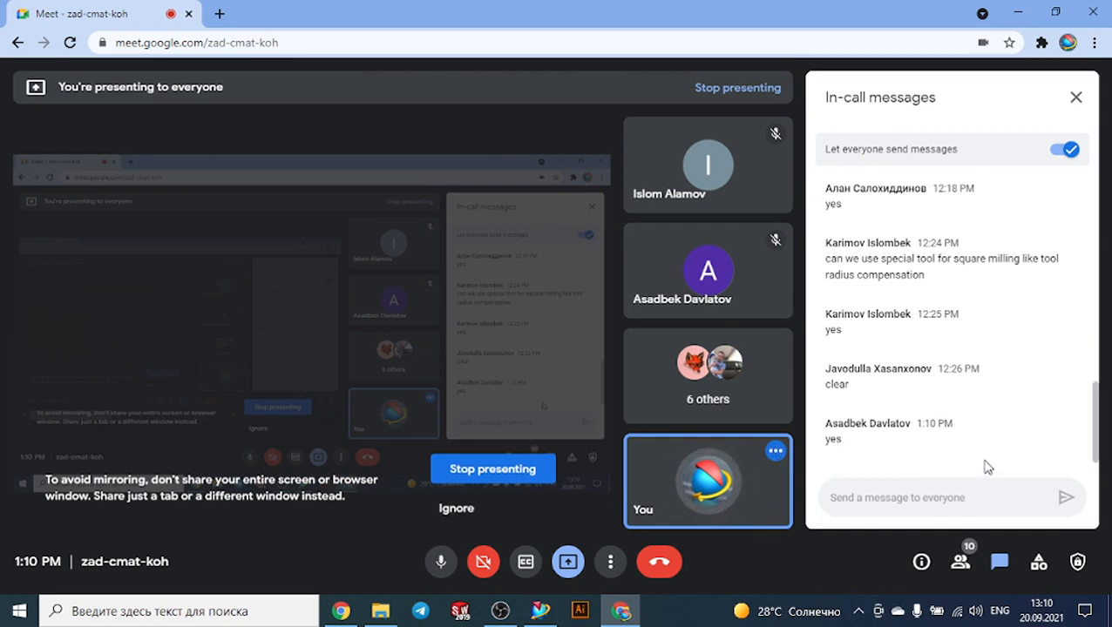
{"action": "mouse_move", "coordinate": [782, 503]}
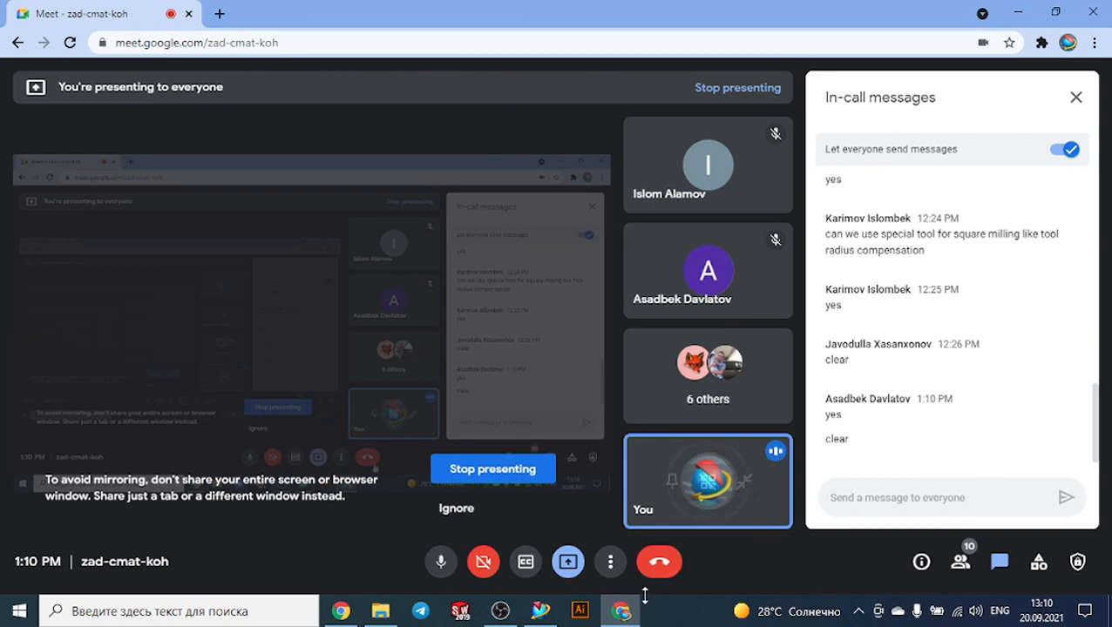
{"action": "mouse_move", "coordinate": [625, 612]}
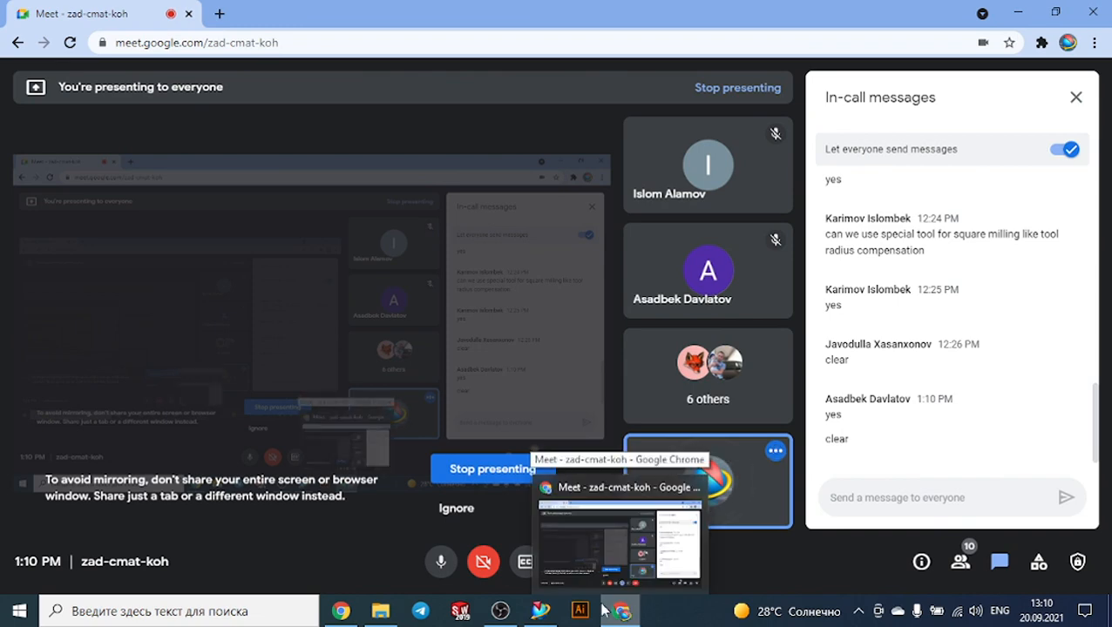
Switch back to NX, dismiss the presenting notification, and bring the shelled body and the block into view with the modeling tools at hand.
{"action": "left_click", "coordinate": [541, 611]}
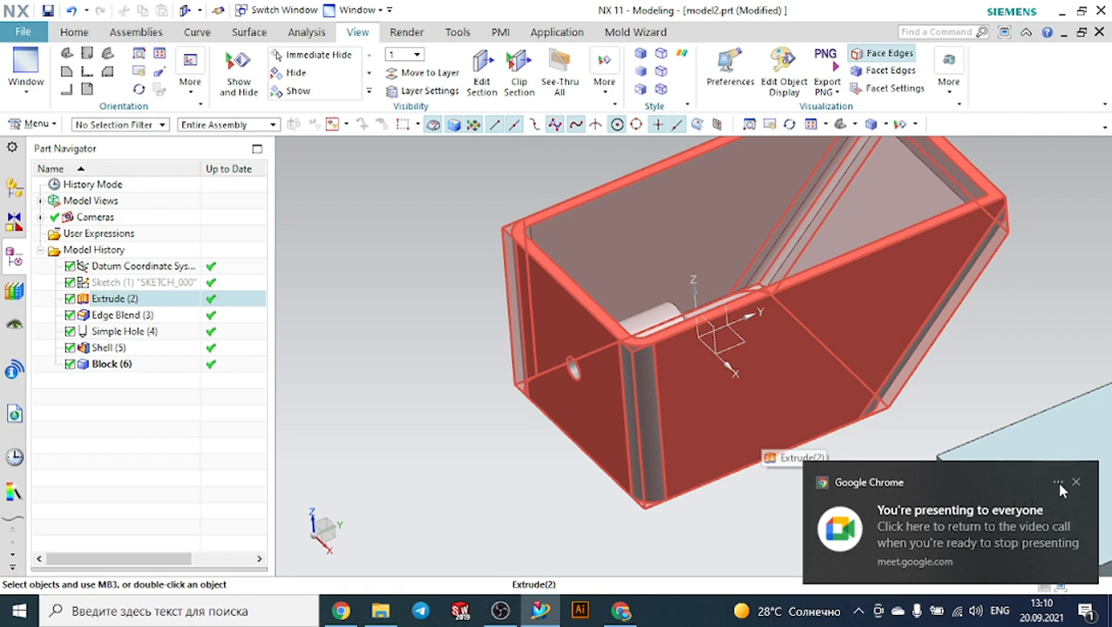
{"action": "left_click", "coordinate": [1076, 483]}
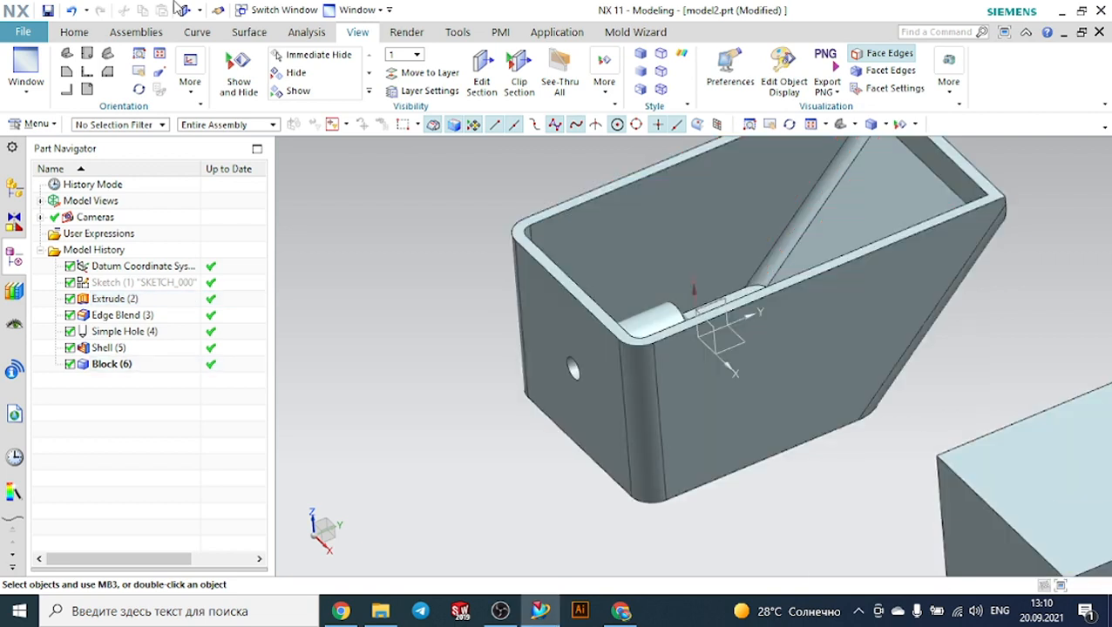
{"action": "left_click", "coordinate": [85, 34]}
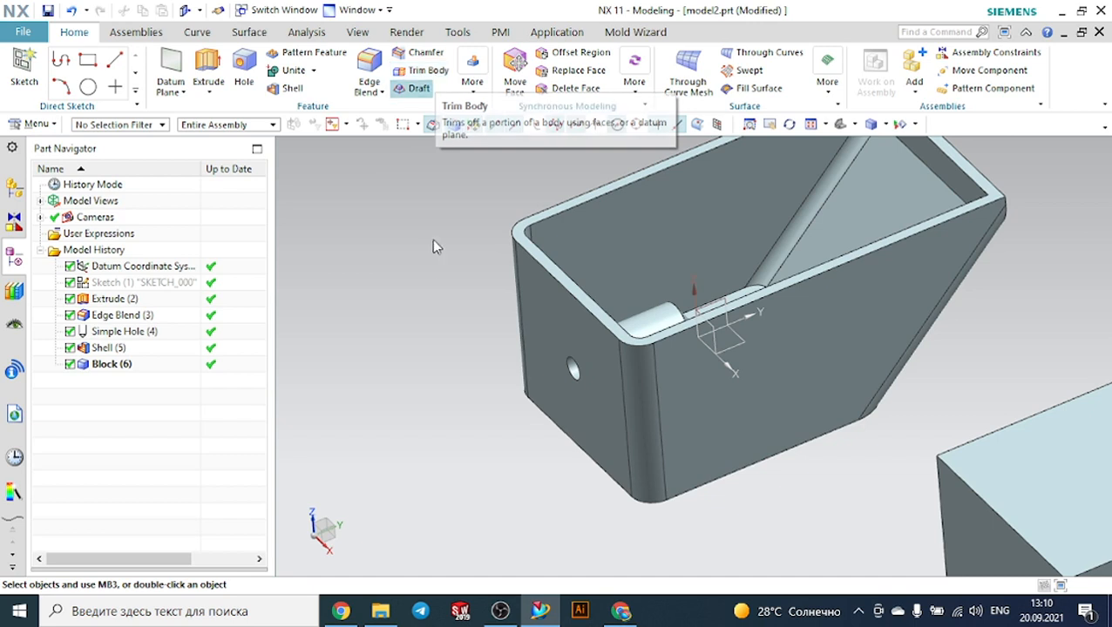
{"action": "scroll", "coordinate": [434, 293], "scroll_direction": "down", "scroll_amount": 3}
{"action": "scroll", "coordinate": [934, 316], "scroll_direction": "up", "scroll_amount": 3}
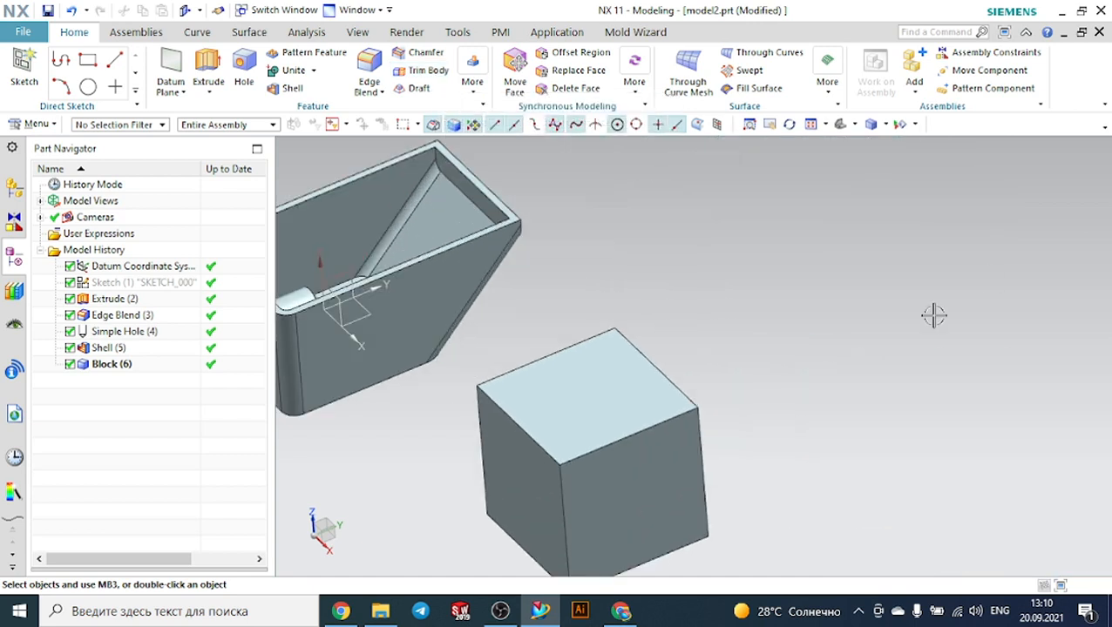
{"action": "scroll", "coordinate": [933, 316], "scroll_direction": "down", "scroll_amount": 3}
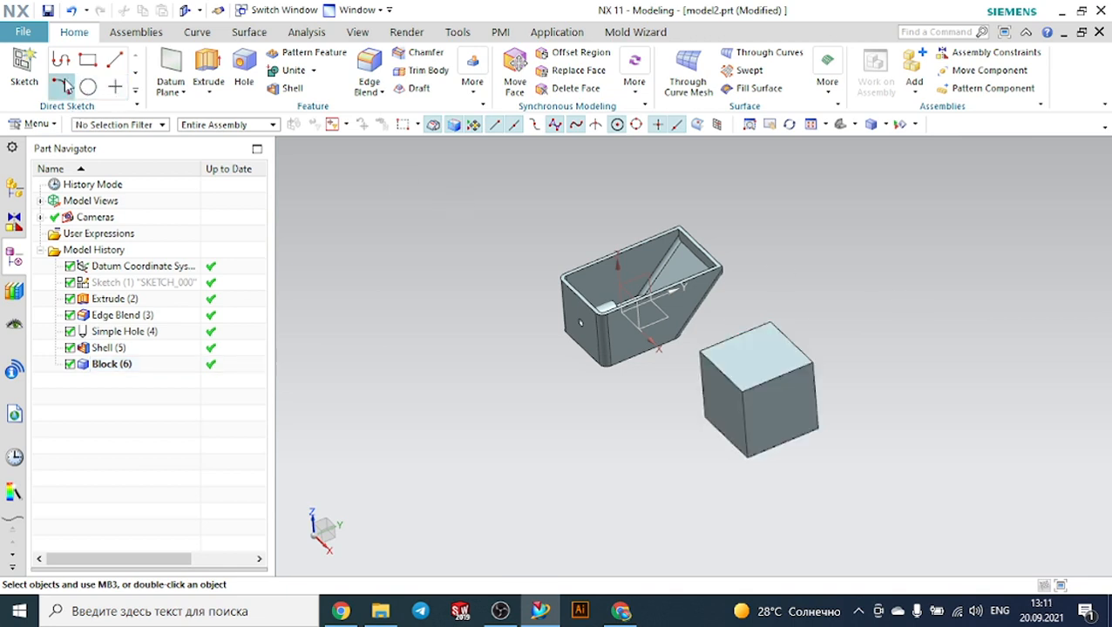
Create a datum plane with the At Distance type, offset -50 mm from the block's side face.
{"action": "left_click", "coordinate": [171, 69]}
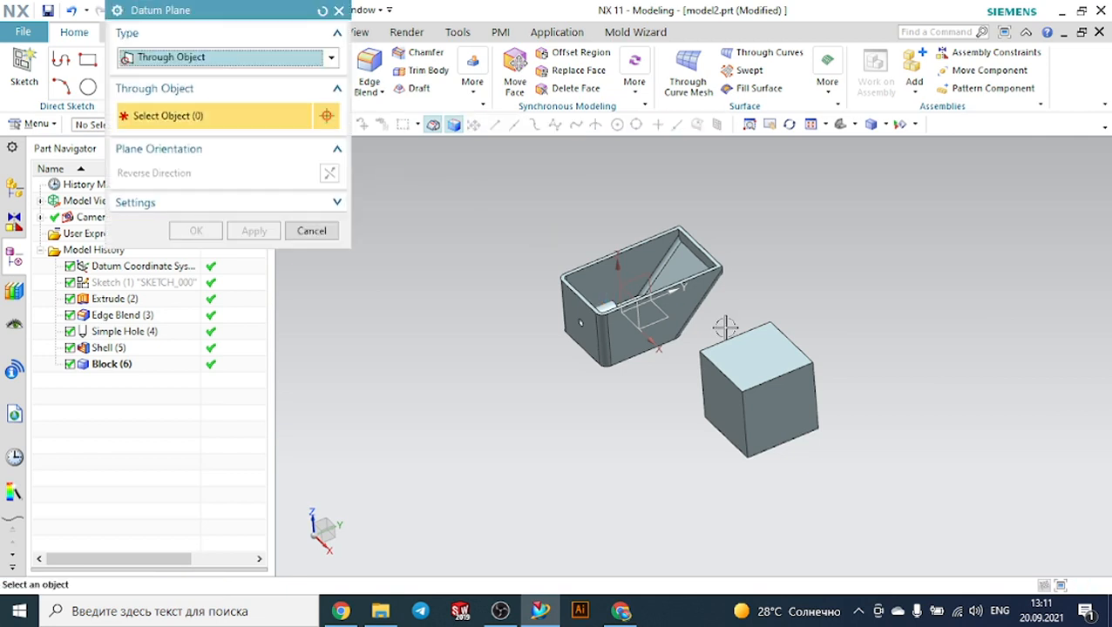
{"action": "left_click", "coordinate": [204, 56]}
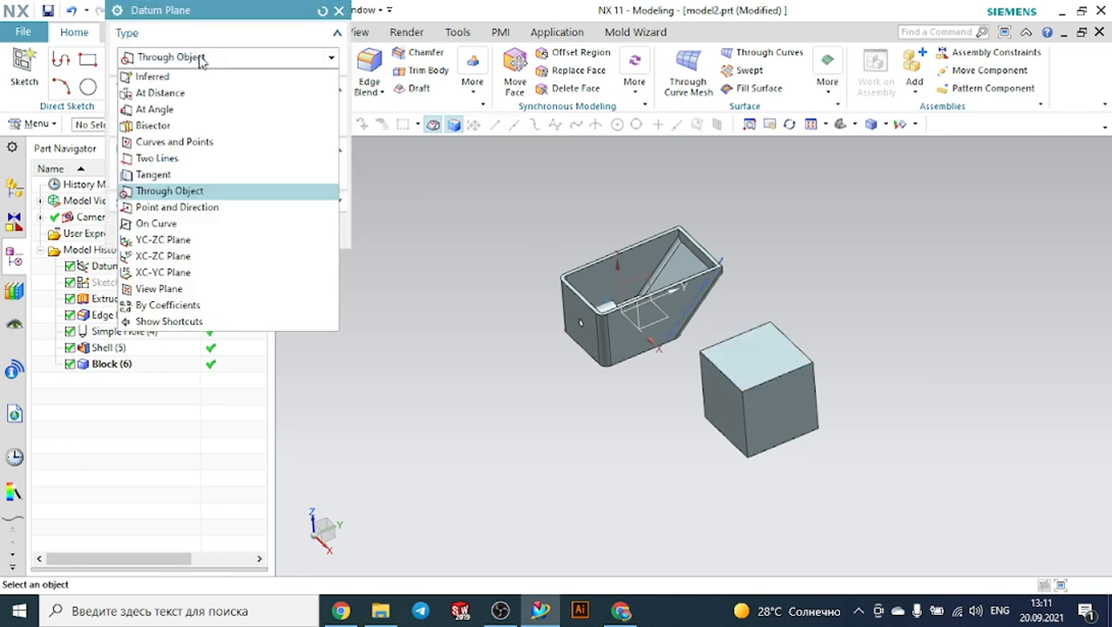
{"action": "left_click", "coordinate": [187, 93]}
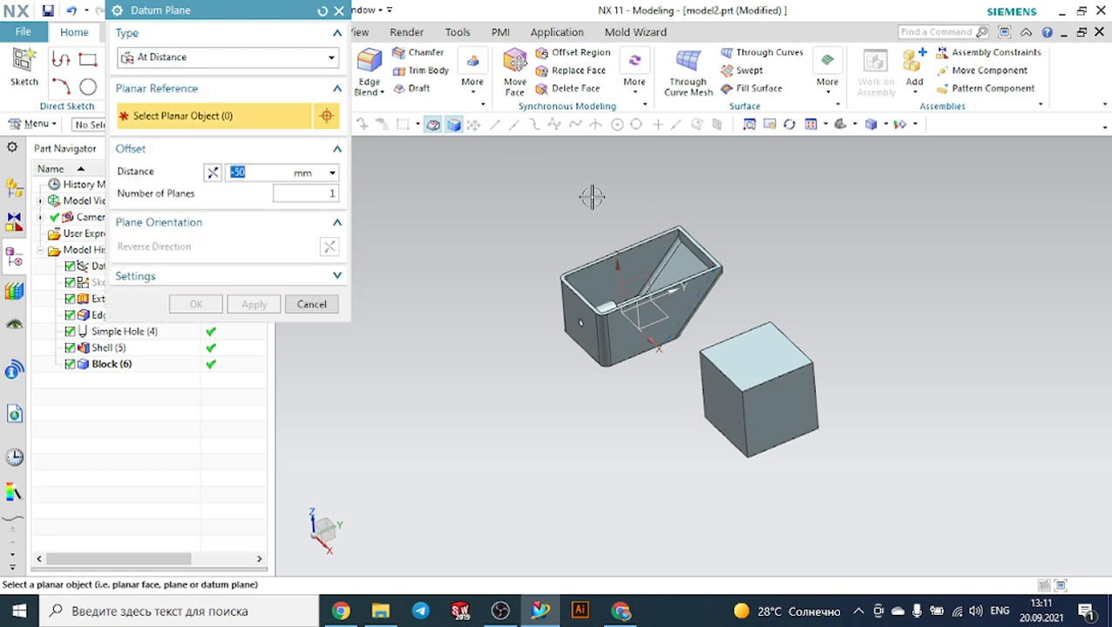
{"action": "left_click", "coordinate": [777, 414]}
{"action": "middle_click_drag", "start_coordinate": [662, 412], "coordinate": [664, 390]}
{"action": "type", "text": "50"}
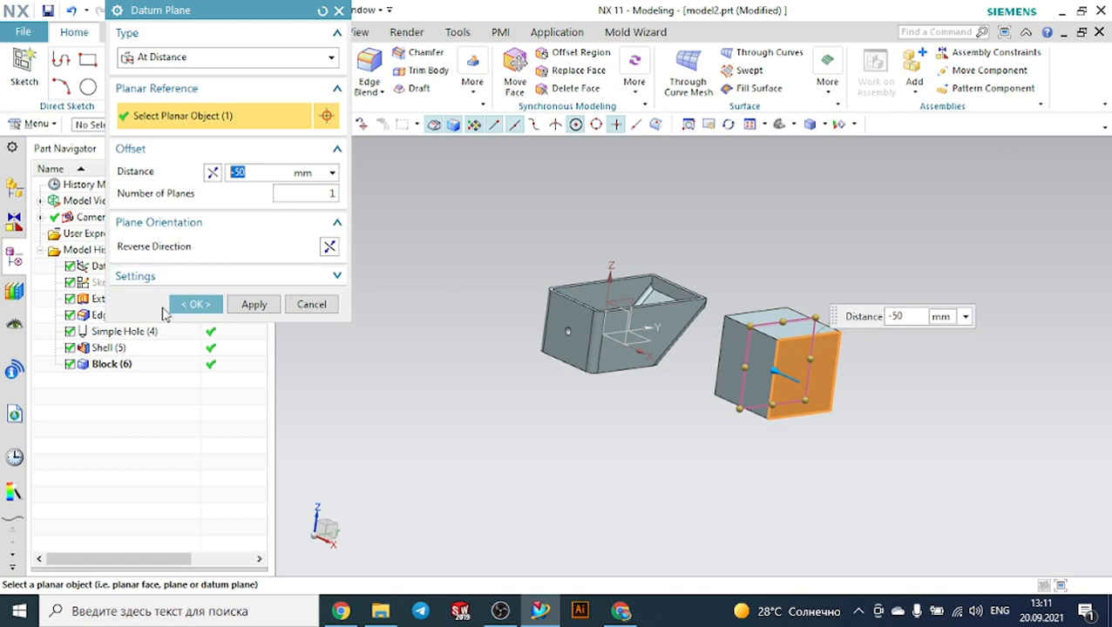
{"action": "left_click", "coordinate": [195, 304]}
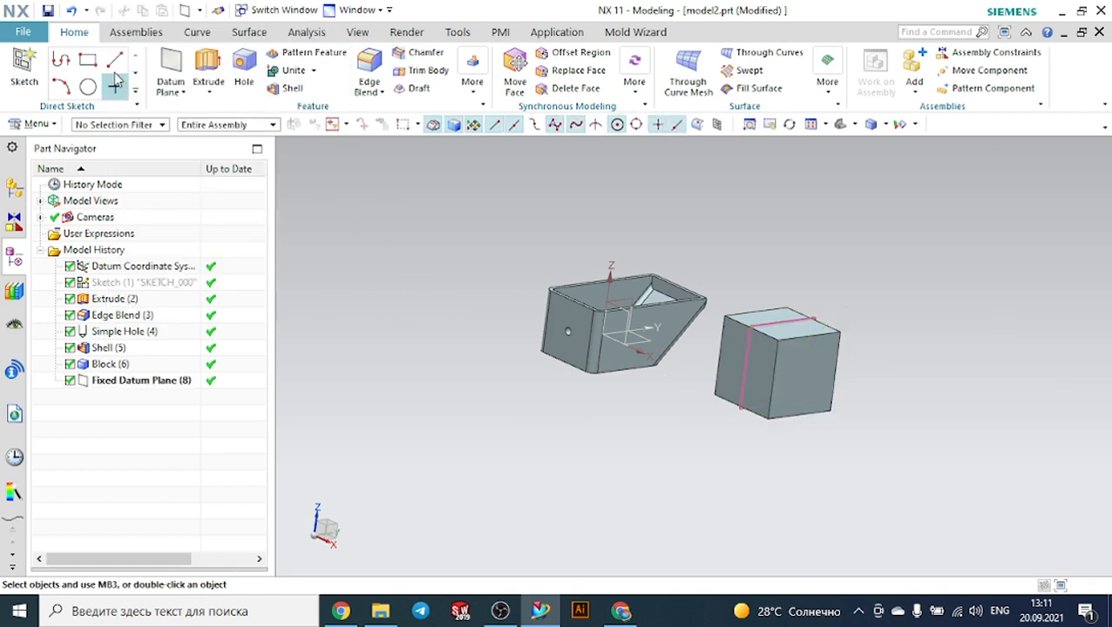
Start a sketch on the new datum plane and draw a shallow arc of about 198.1 mm radius extending past both sides of the block.
{"action": "left_click", "coordinate": [24, 71]}
{"action": "scroll", "coordinate": [801, 333], "scroll_direction": "up", "scroll_amount": 5}
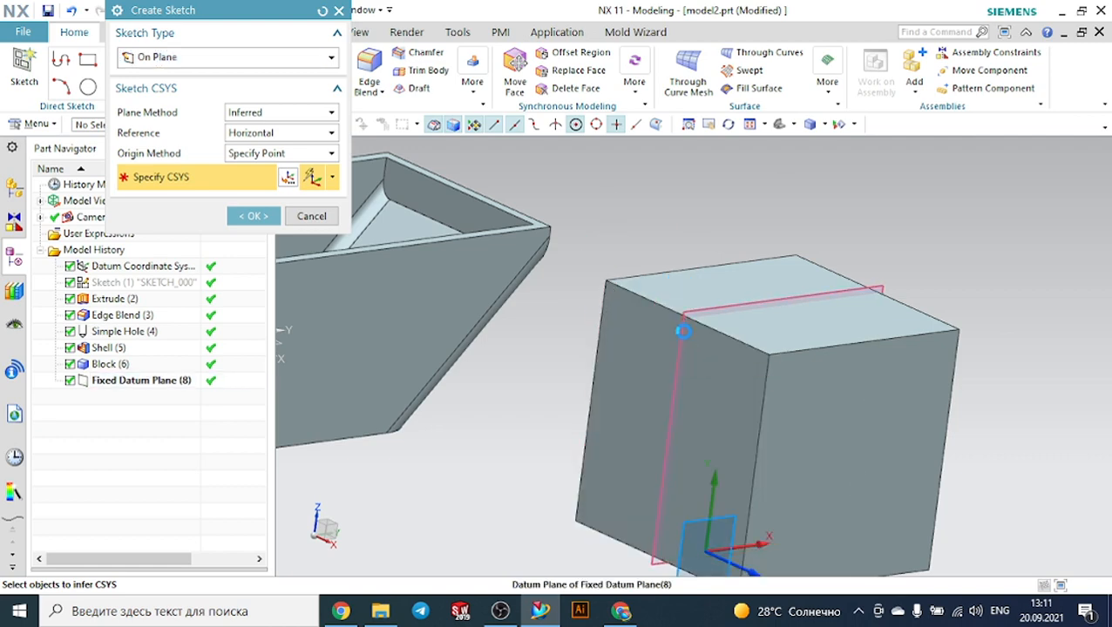
{"action": "left_click", "coordinate": [683, 324]}
{"action": "left_click", "coordinate": [254, 218]}
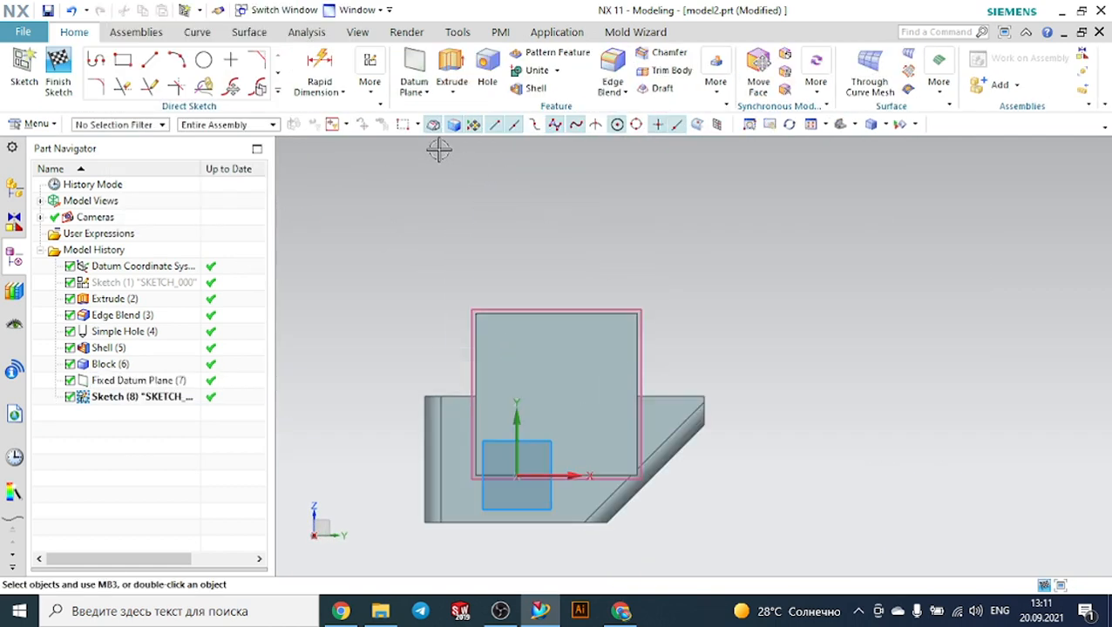
{"action": "left_click", "coordinate": [176, 60]}
{"action": "left_click", "coordinate": [371, 385]}
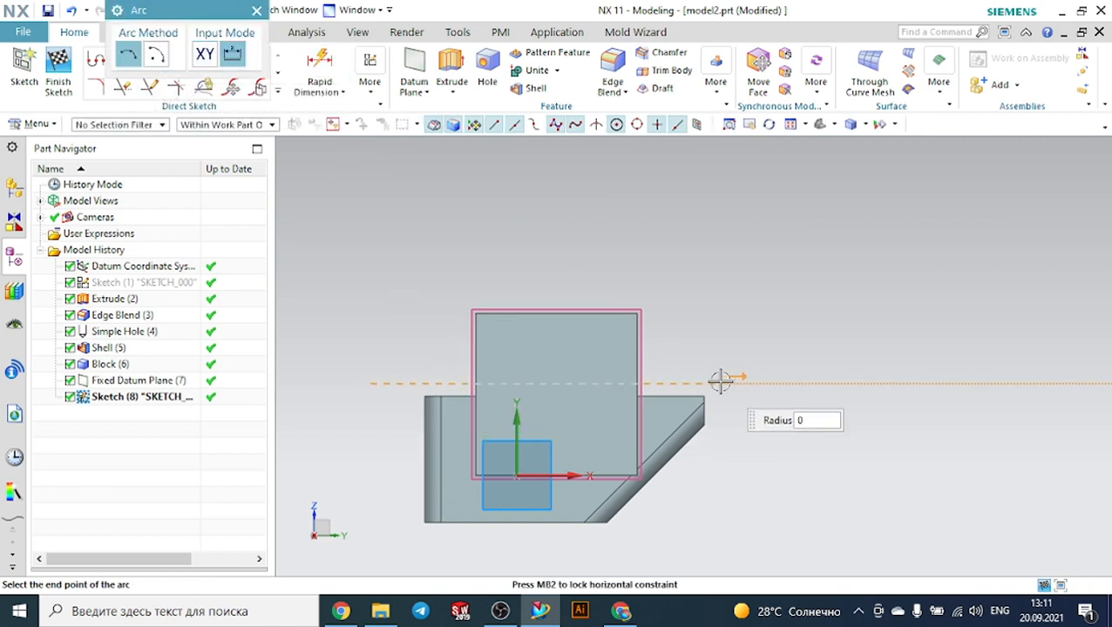
{"action": "left_click", "coordinate": [720, 383]}
{"action": "left_click", "coordinate": [577, 334]}
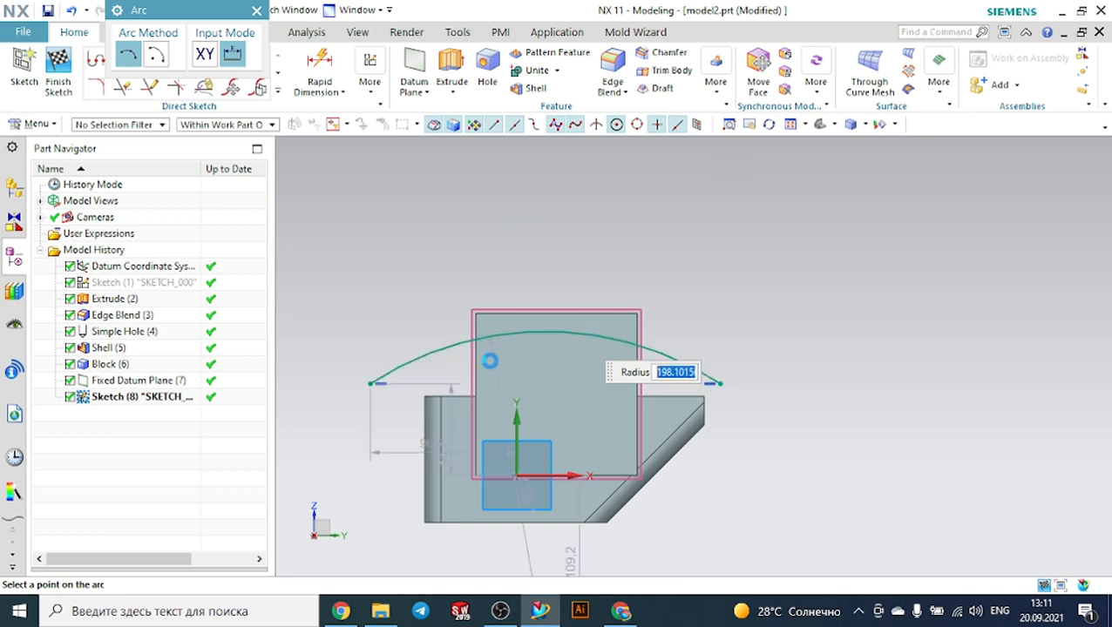
{"action": "key", "text": "Escape"}
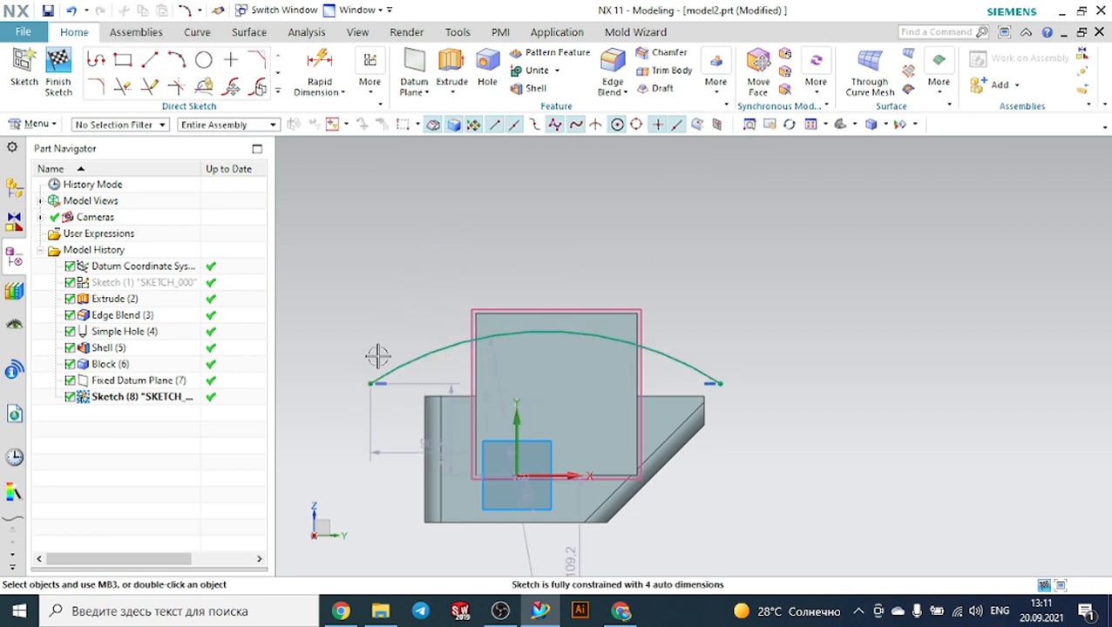
Reposition the arc slightly lower across the block by moving its endpoints and midpoint, and finish the sketch.
{"action": "left_click_drag", "start_coordinate": [371, 384], "coordinate": [384, 424]}
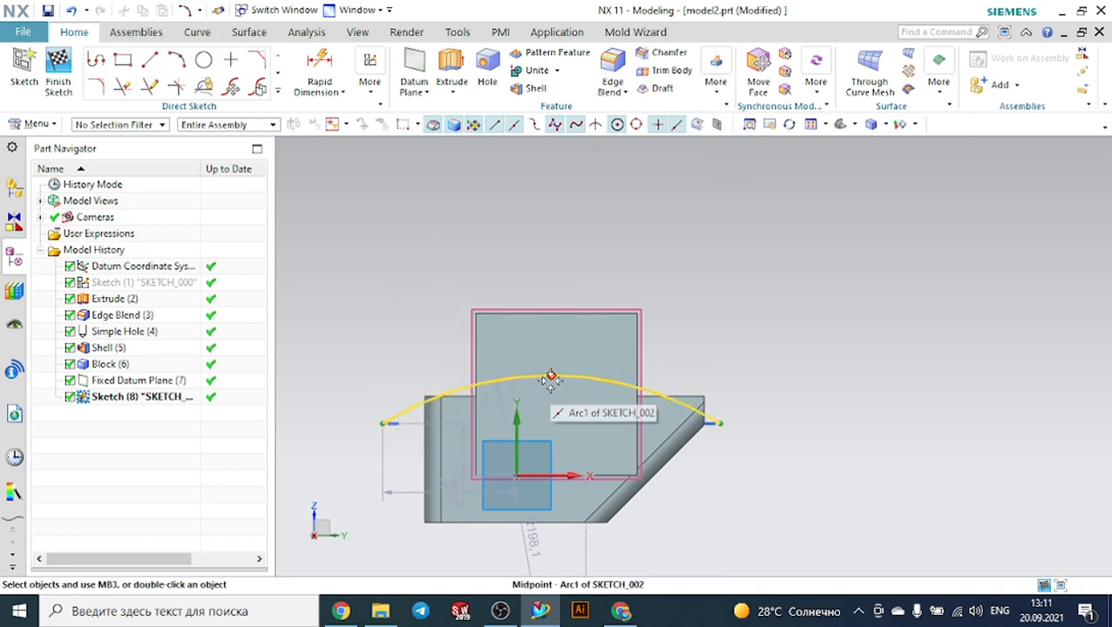
{"action": "left_click_drag", "start_coordinate": [551, 377], "coordinate": [550, 343]}
{"action": "left_click_drag", "start_coordinate": [718, 387], "coordinate": [729, 415]}
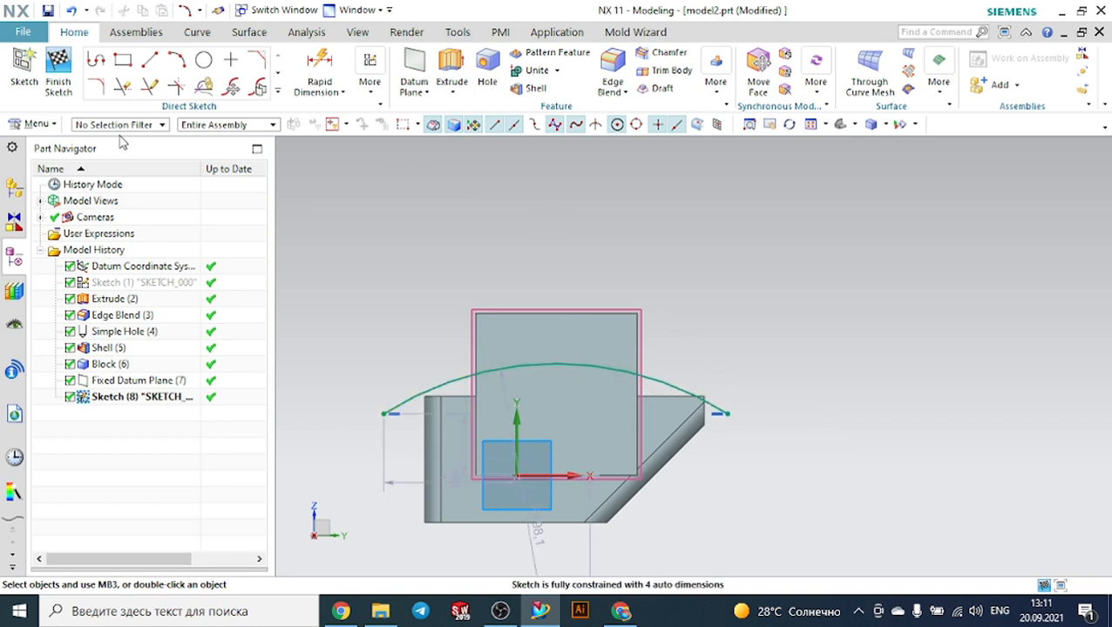
{"action": "left_click", "coordinate": [58, 71]}
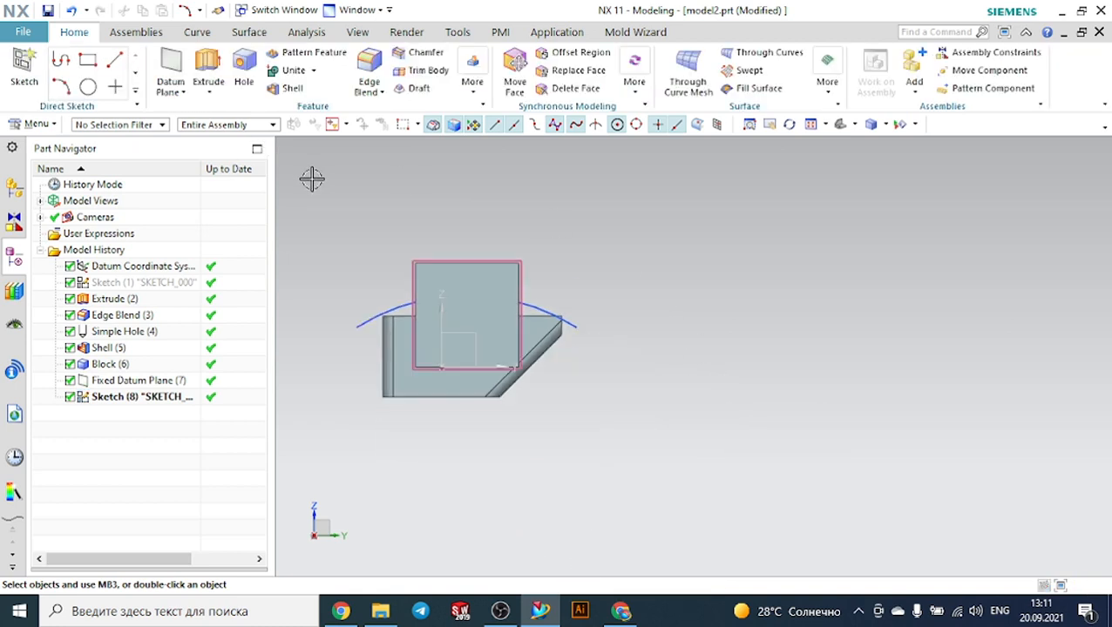
{"action": "middle_click_drag", "start_coordinate": [331, 186], "coordinate": [354, 199]}
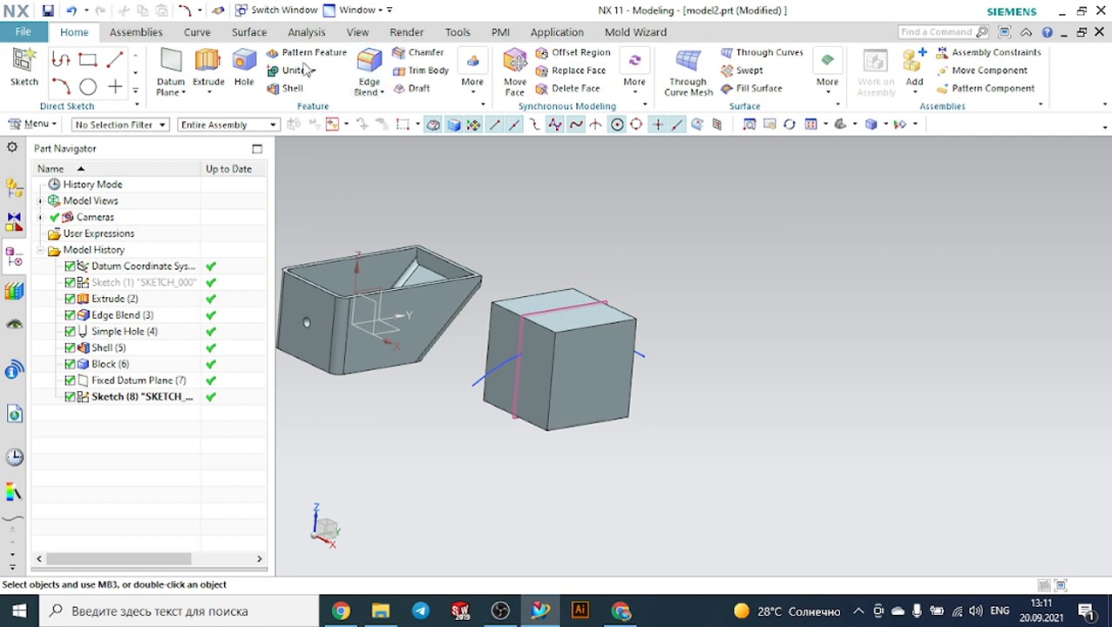
{"action": "left_click", "coordinate": [207, 69]}
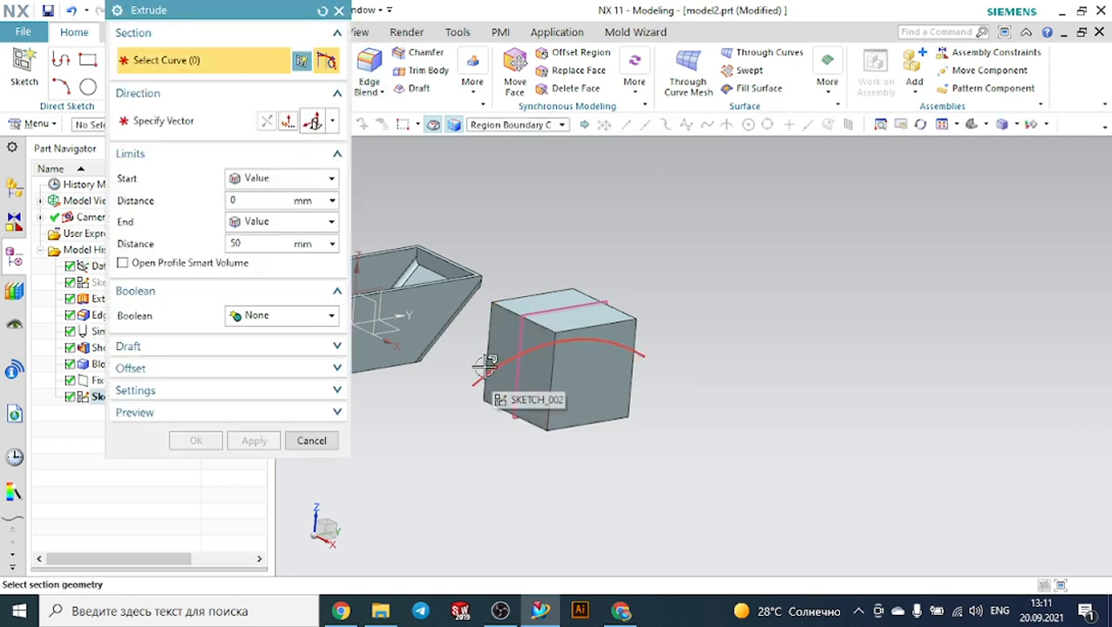
{"action": "left_click", "coordinate": [210, 122]}
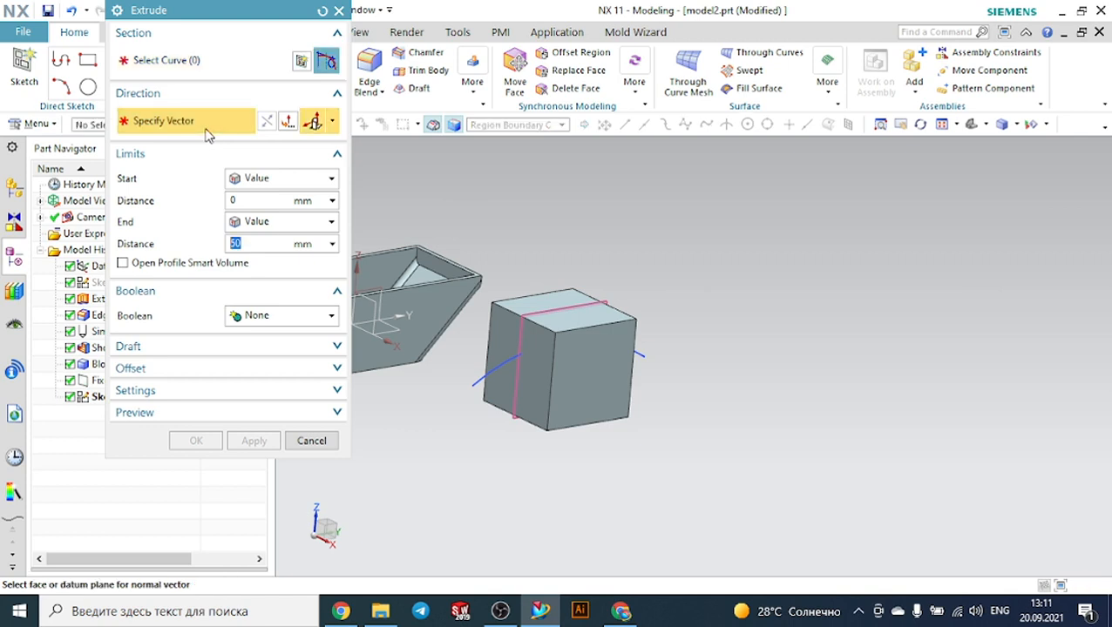
{"action": "left_click", "coordinate": [333, 122]}
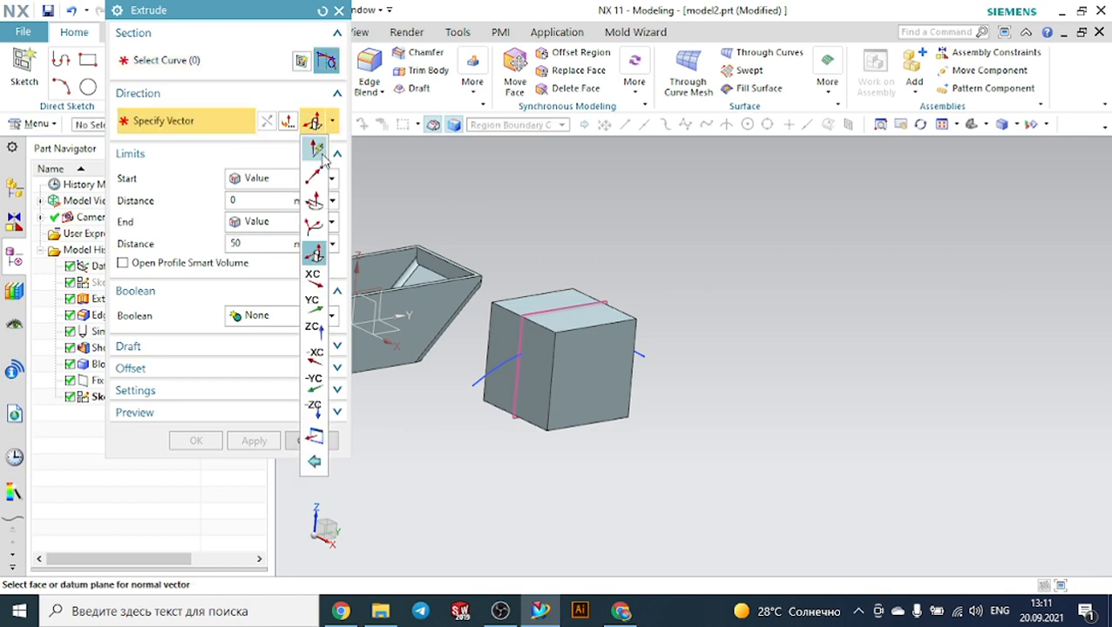
{"action": "left_click", "coordinate": [317, 150]}
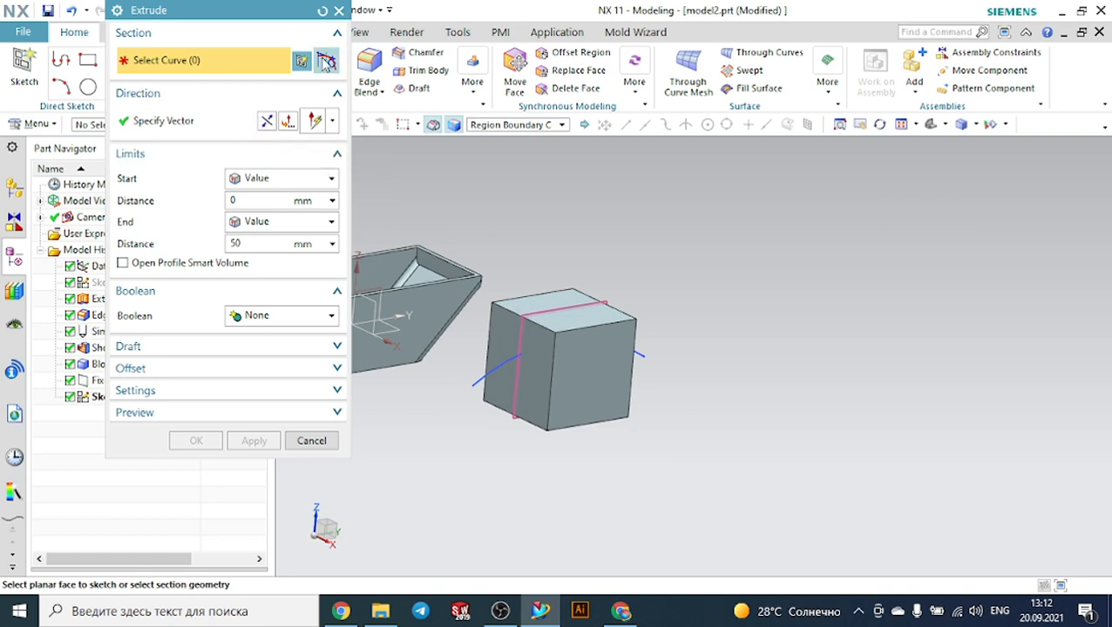
{"action": "left_click", "coordinate": [338, 11]}
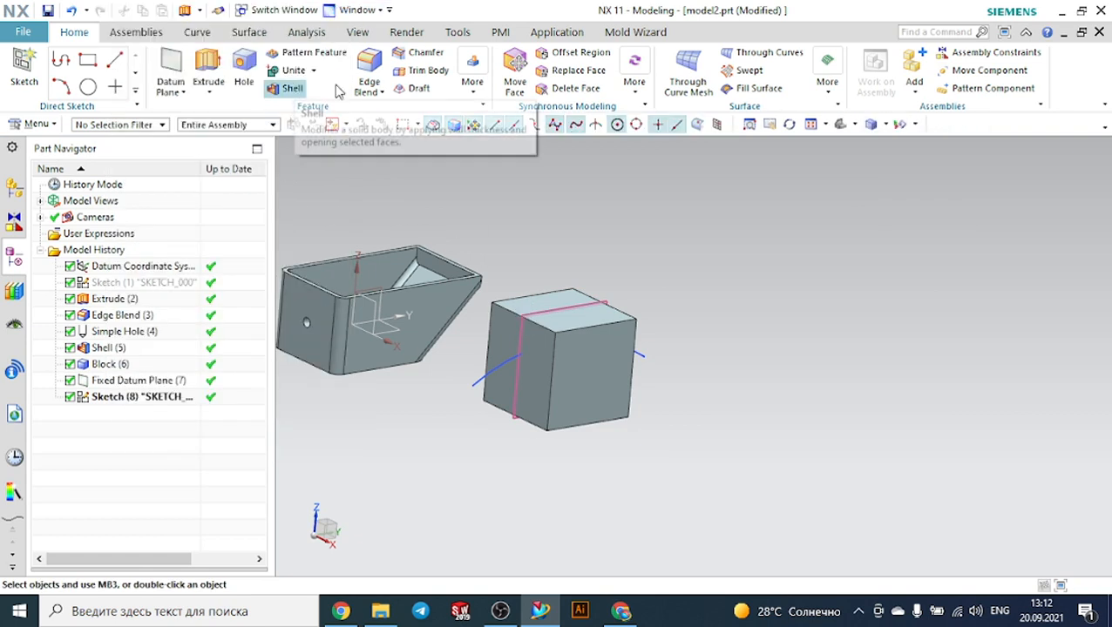
Reopen the arc sketch and extrude the arc as a sheet with a Symmetric Value of 90 mm and no Boolean.
{"action": "double_click", "coordinate": [180, 398]}
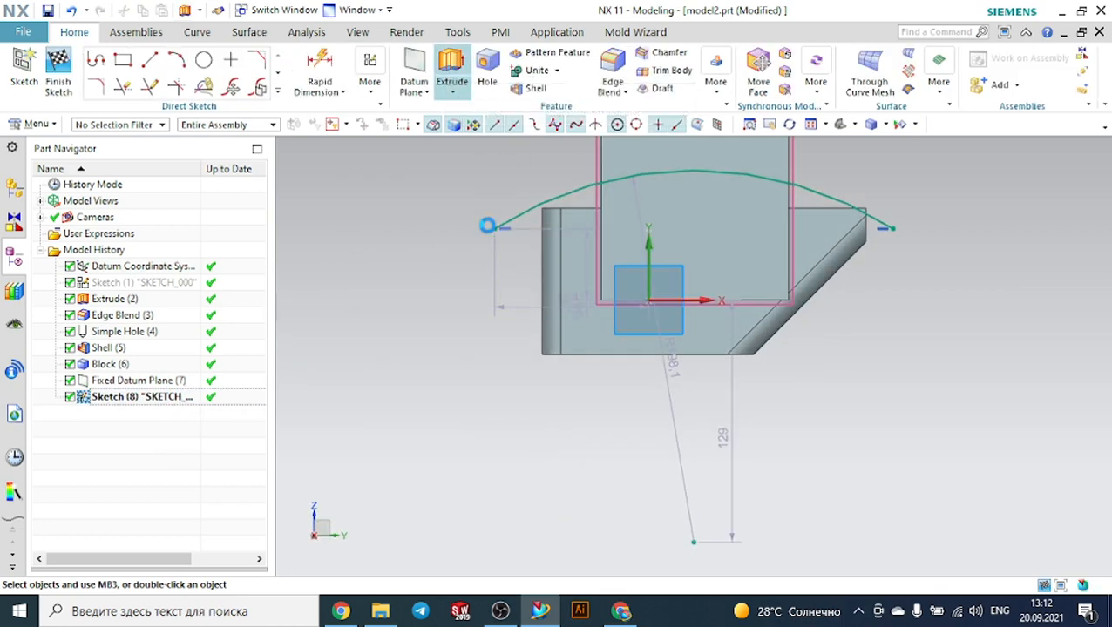
{"action": "left_click", "coordinate": [448, 70]}
{"action": "middle_click_drag", "start_coordinate": [453, 312], "coordinate": [530, 367]}
{"action": "left_click", "coordinate": [282, 180]}
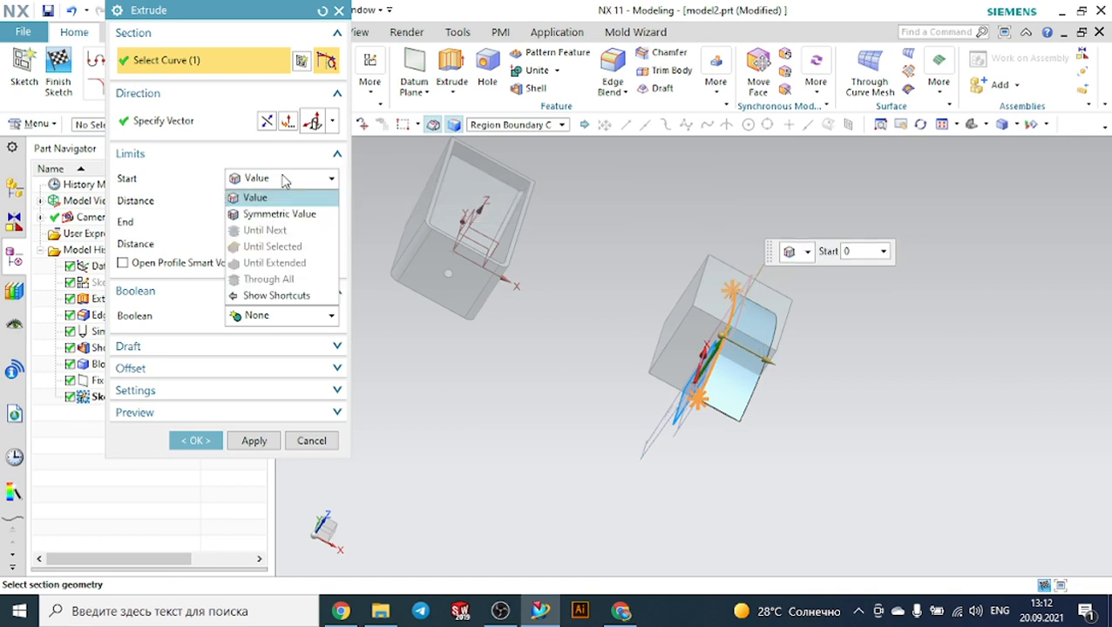
{"action": "left_click", "coordinate": [273, 214]}
{"action": "left_click_drag", "start_coordinate": [767, 359], "coordinate": [797, 375]}
{"action": "middle_click_drag", "start_coordinate": [927, 403], "coordinate": [861, 372]}
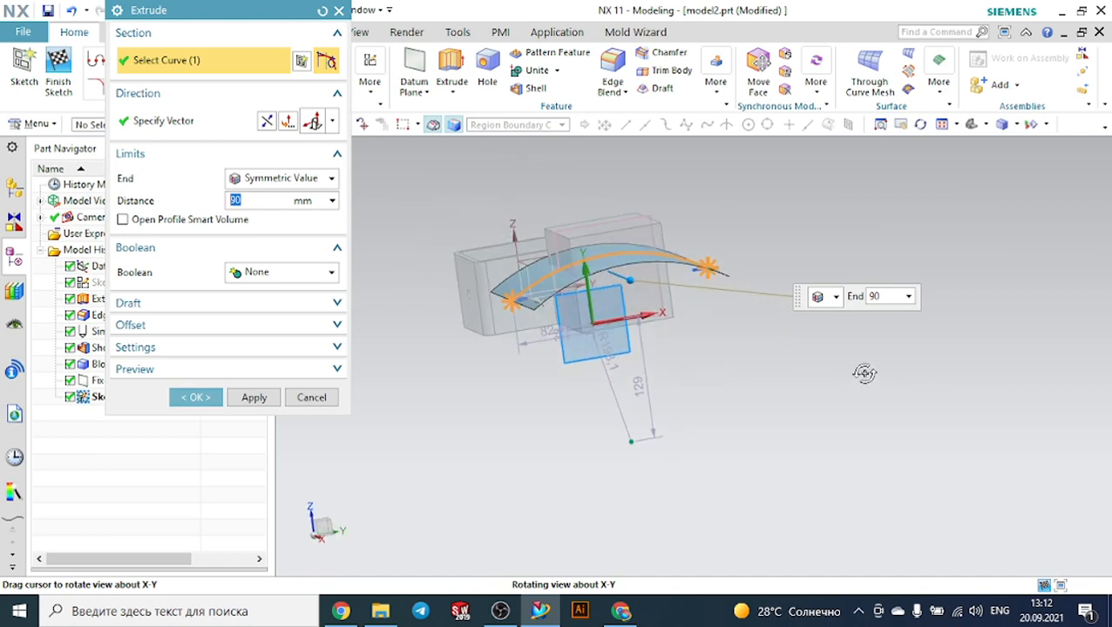
{"action": "left_click", "coordinate": [207, 401]}
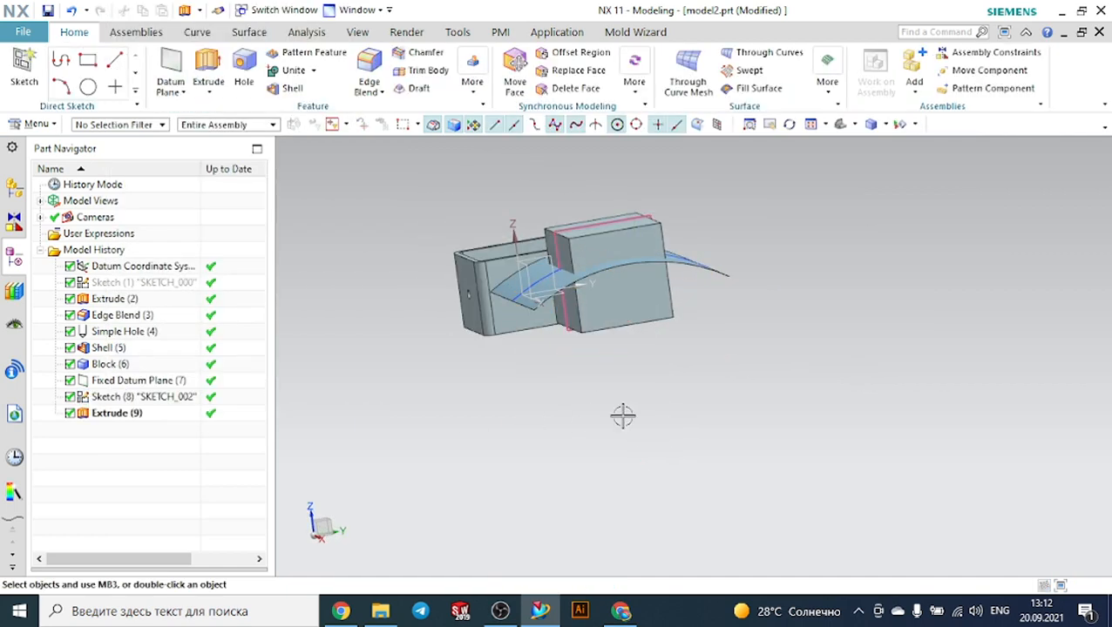
Trim the block with Trim Body, using the extruded arc sheet as the cutting face and removing the portion above it.
{"action": "middle_click_drag", "start_coordinate": [621, 417], "coordinate": [619, 433]}
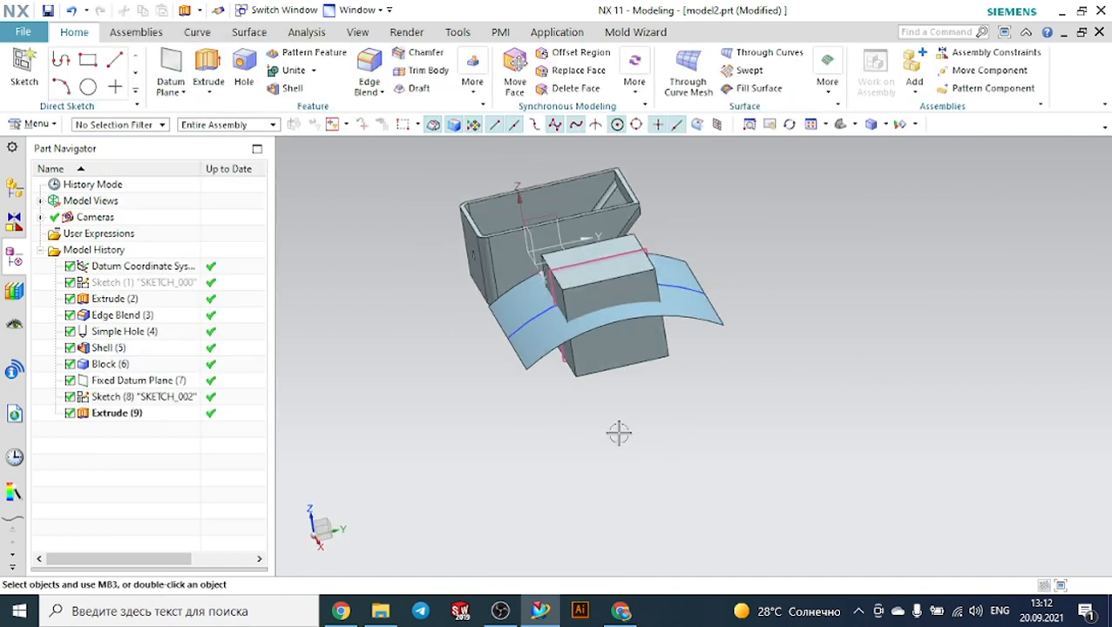
{"action": "left_click", "coordinate": [422, 71]}
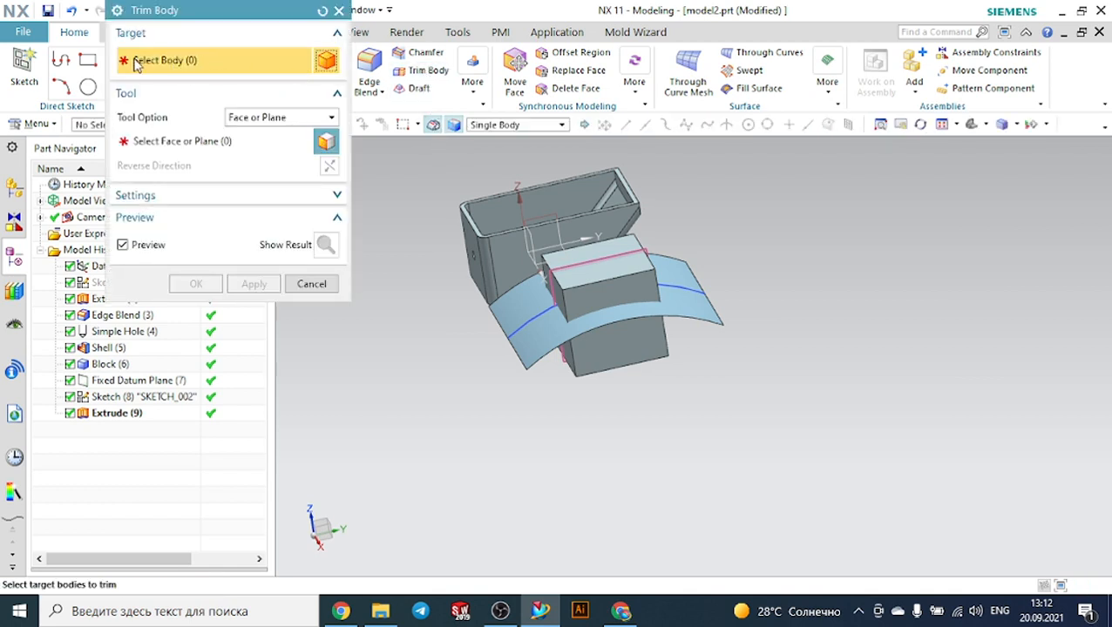
{"action": "left_click", "coordinate": [596, 284]}
{"action": "left_click", "coordinate": [675, 290]}
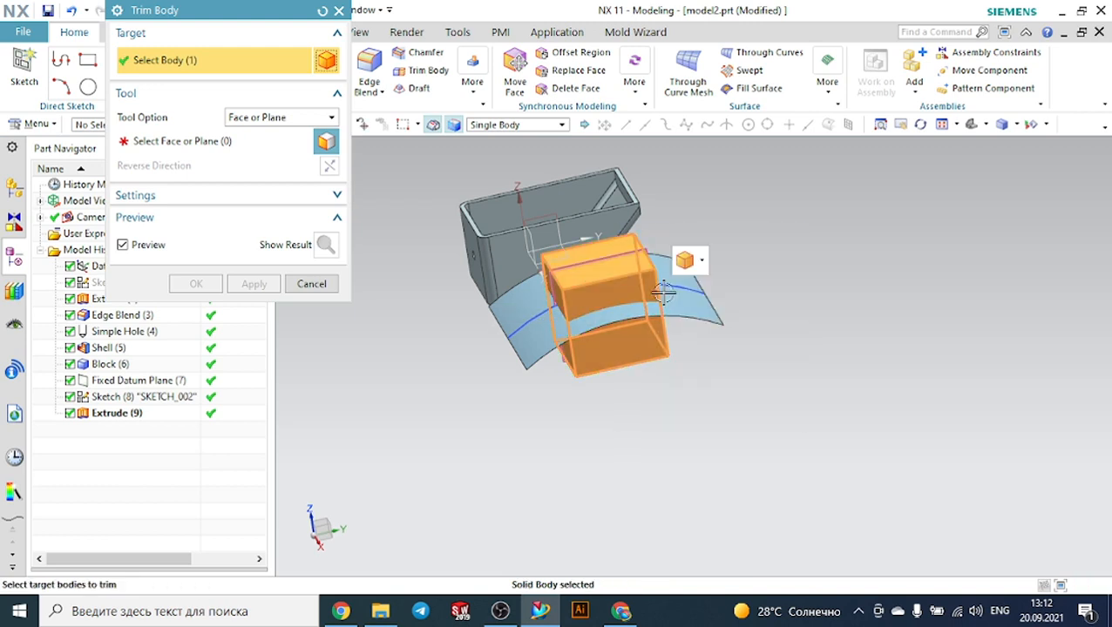
{"action": "left_click", "coordinate": [162, 142]}
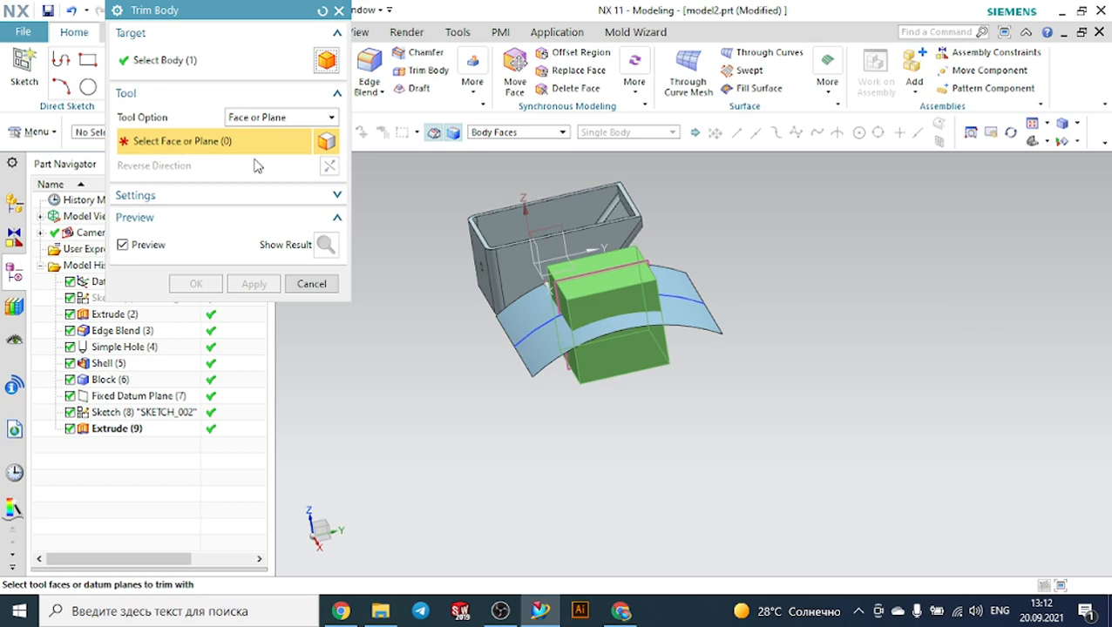
{"action": "scroll", "coordinate": [530, 312], "scroll_direction": "up", "scroll_amount": 3}
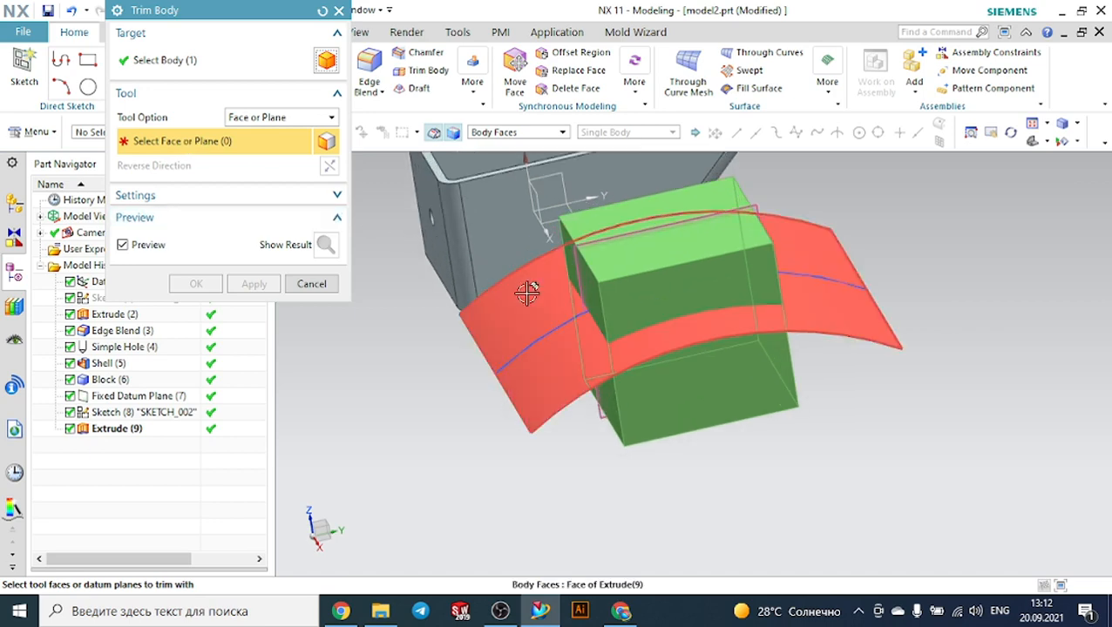
{"action": "left_click", "coordinate": [528, 294]}
{"action": "scroll", "coordinate": [527, 293], "scroll_direction": "down", "scroll_amount": 2}
{"action": "left_click", "coordinate": [209, 284]}
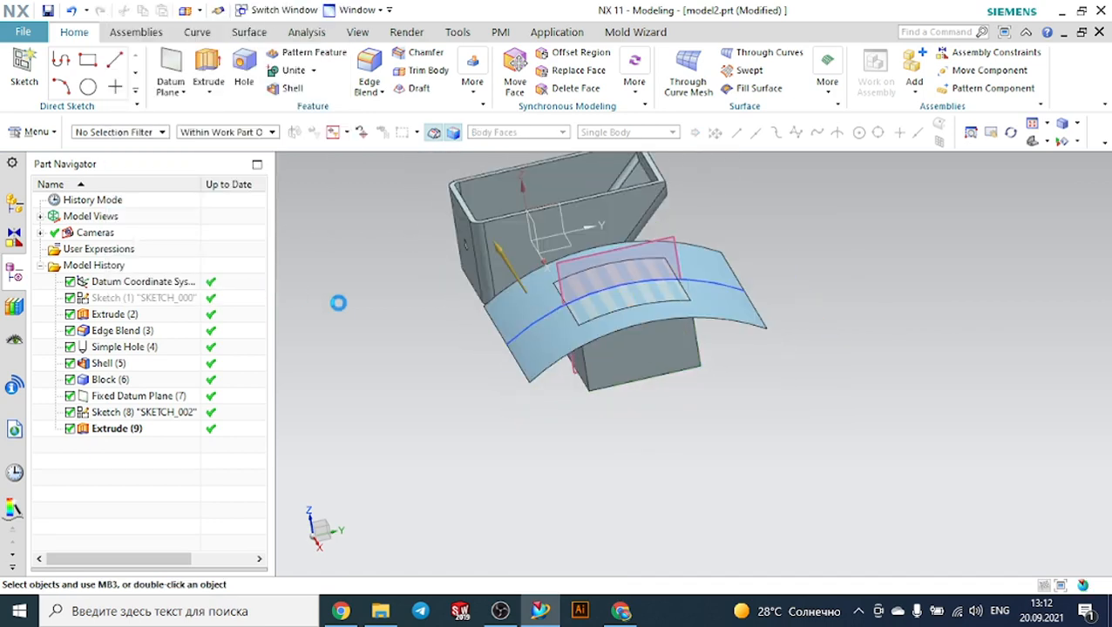
Hide the extruded arc sheet above the trimmed block.
{"action": "left_click", "coordinate": [590, 338]}
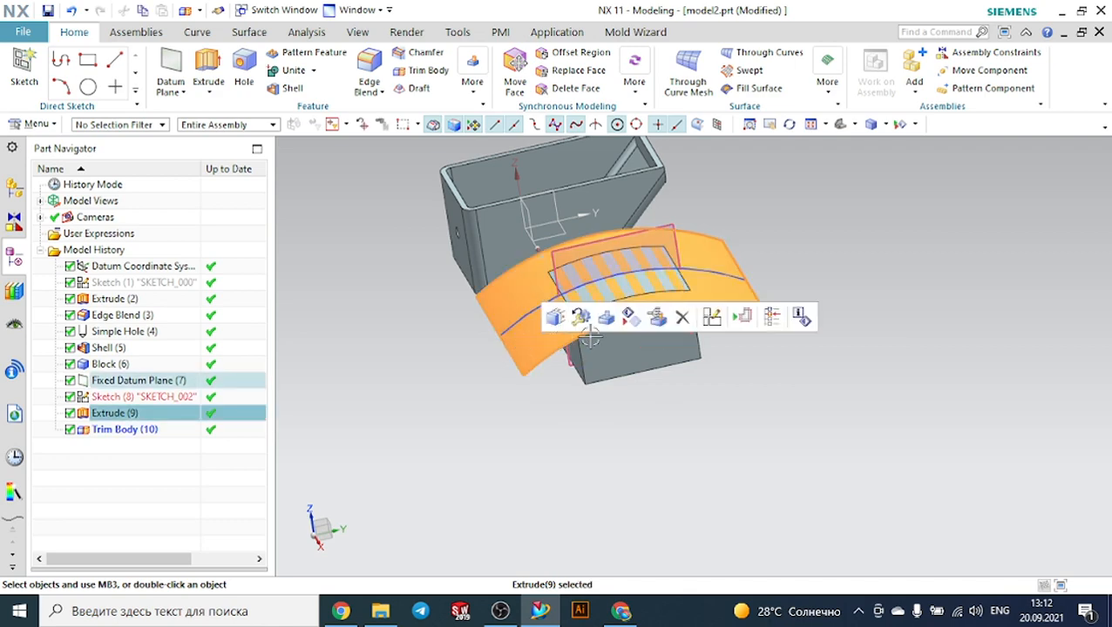
{"action": "left_click", "coordinate": [629, 316]}
{"action": "middle_click_drag", "start_coordinate": [717, 409], "coordinate": [608, 273]}
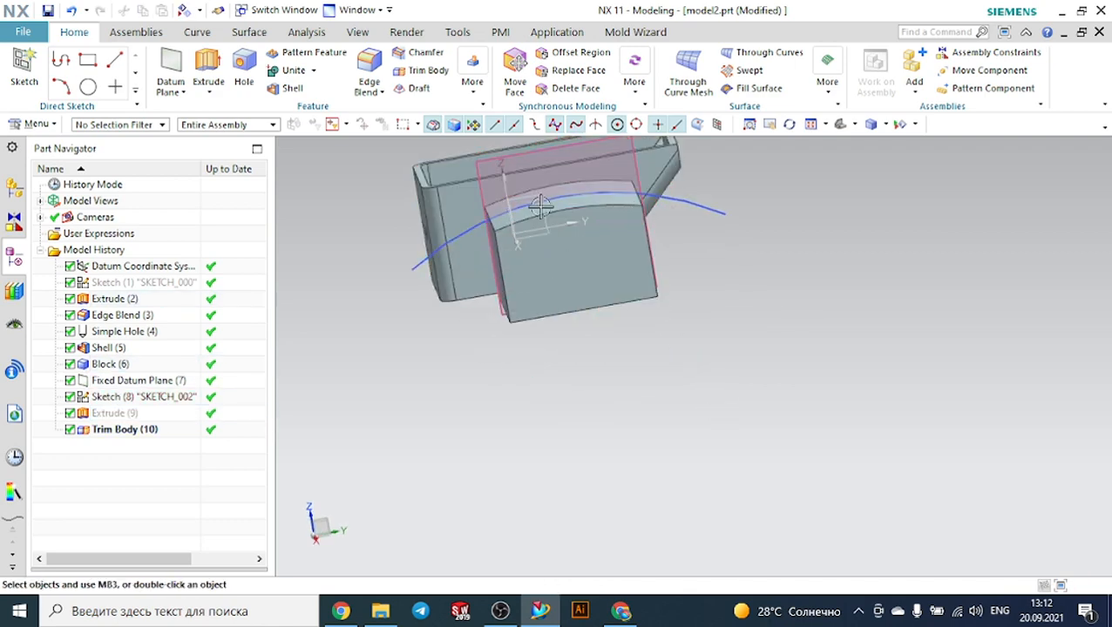
Examine the trimmed block's curved top in the front, left and right standard views.
{"action": "left_click", "coordinate": [857, 125]}
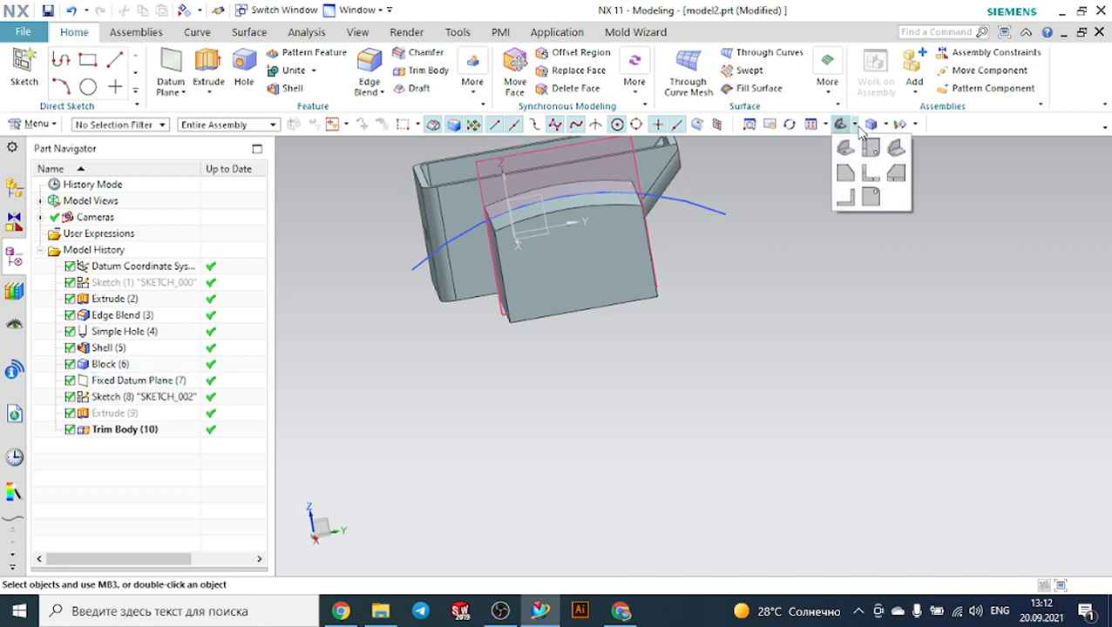
{"action": "left_click", "coordinate": [869, 172]}
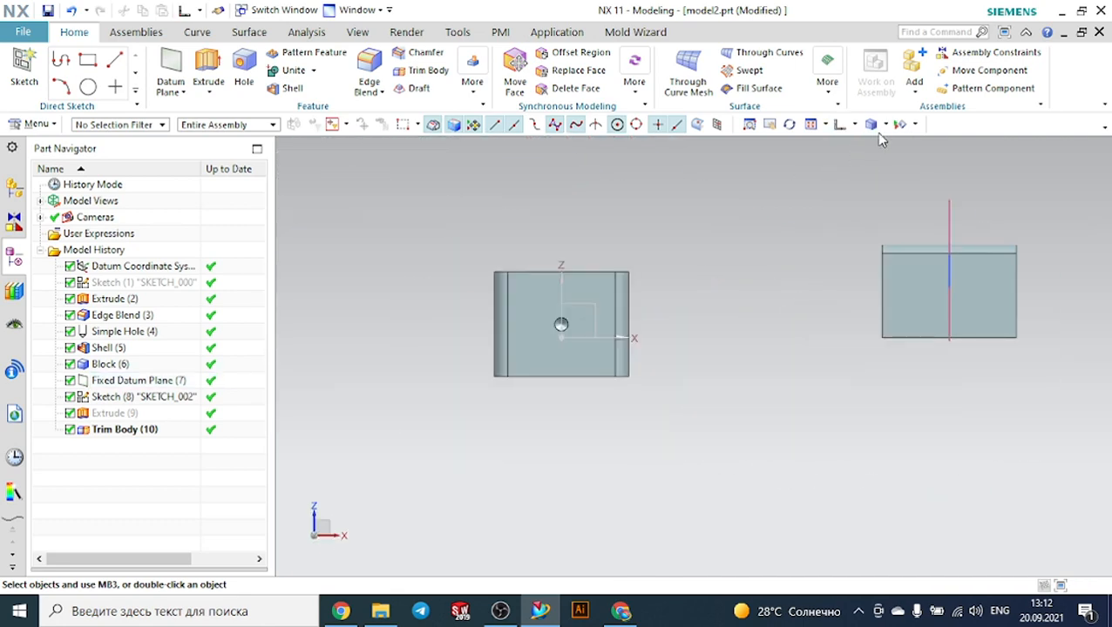
{"action": "left_click", "coordinate": [857, 124]}
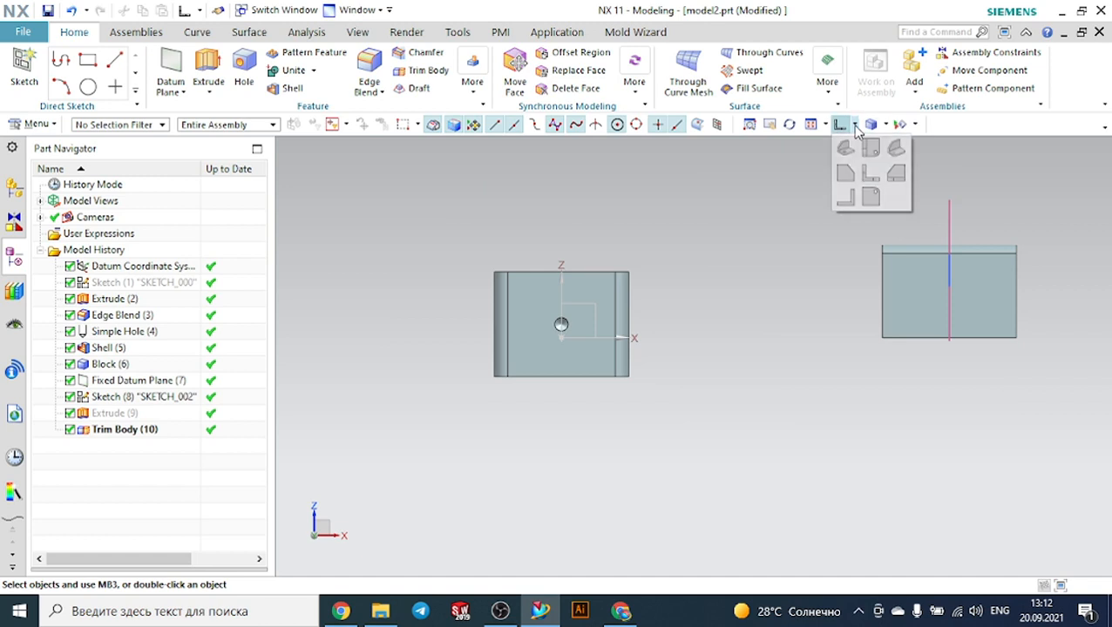
{"action": "left_click", "coordinate": [836, 187]}
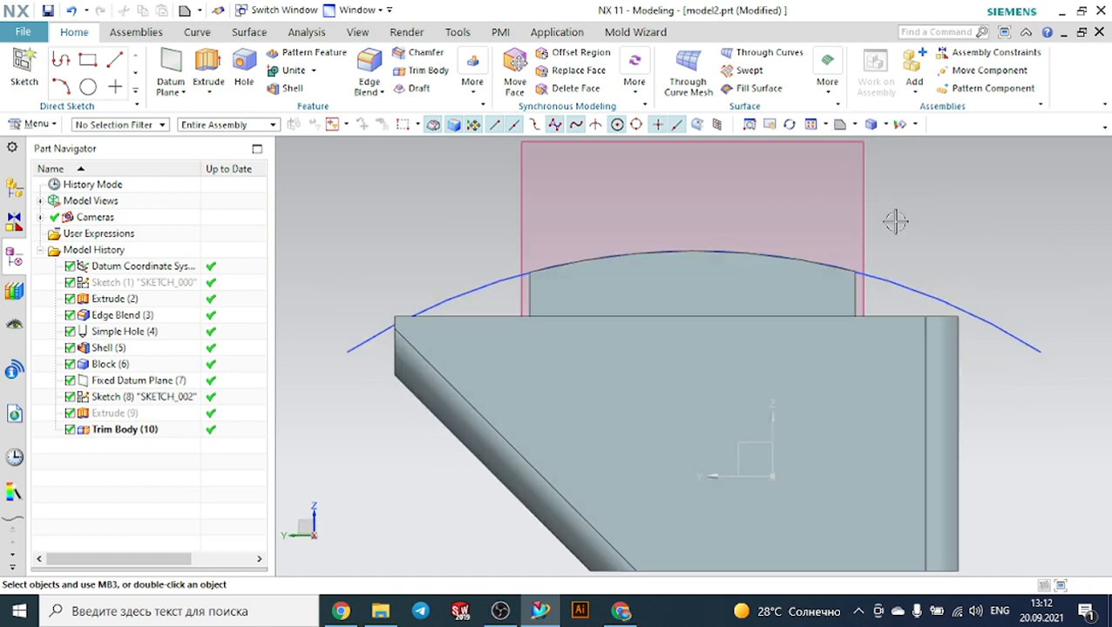
{"action": "left_click", "coordinate": [855, 124]}
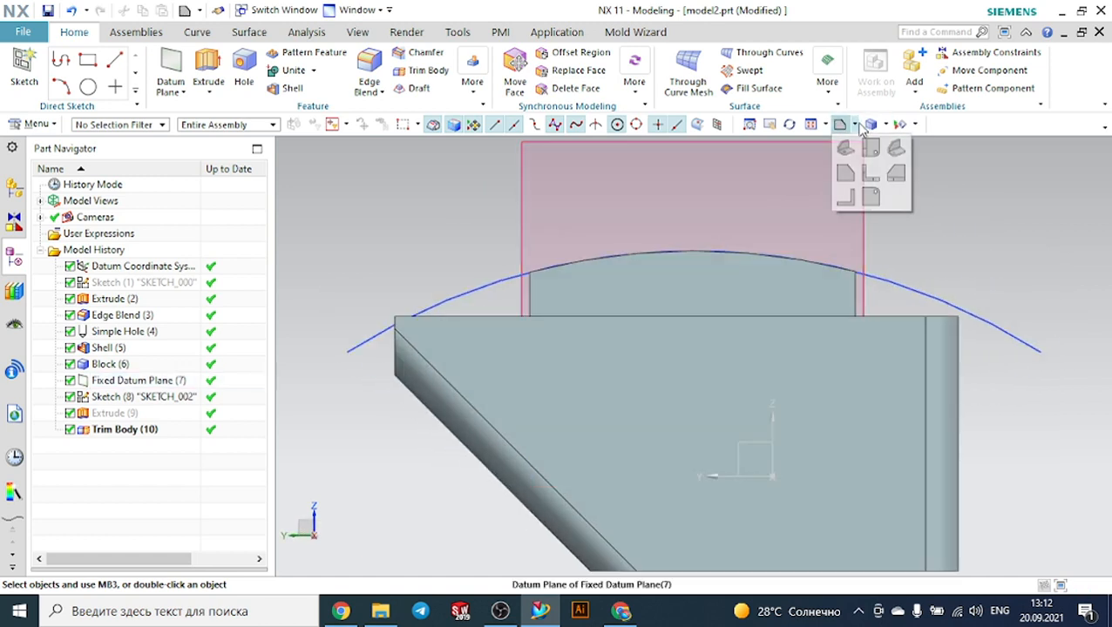
{"action": "left_click", "coordinate": [885, 124]}
{"action": "left_click", "coordinate": [856, 124]}
{"action": "left_click", "coordinate": [898, 180]}
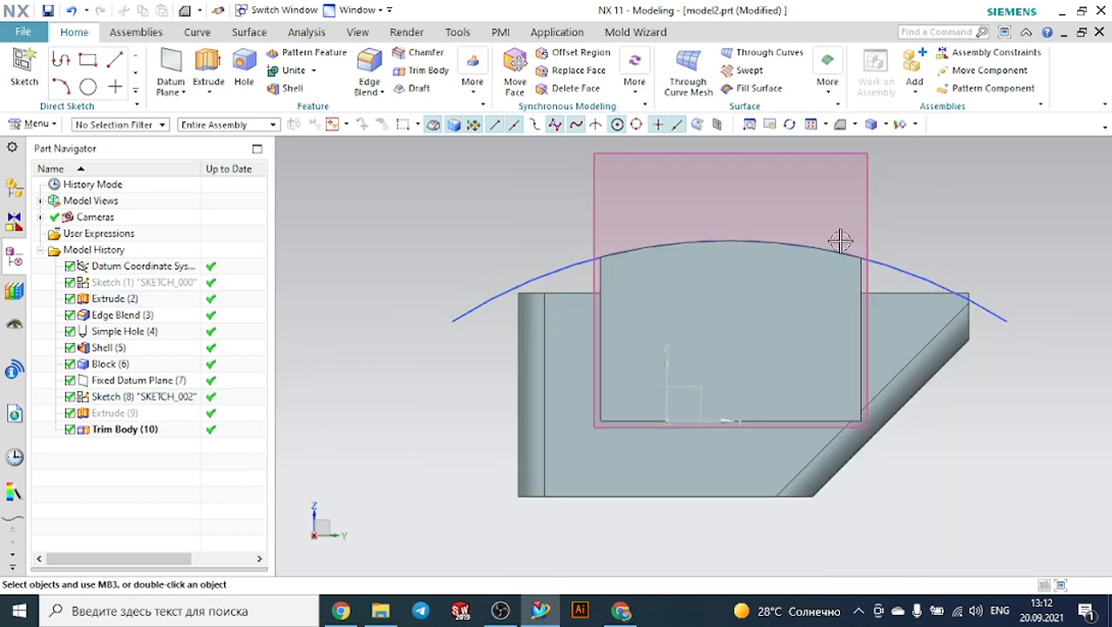
Delete the Trim Body feature from the model history.
{"action": "left_click", "coordinate": [122, 416]}
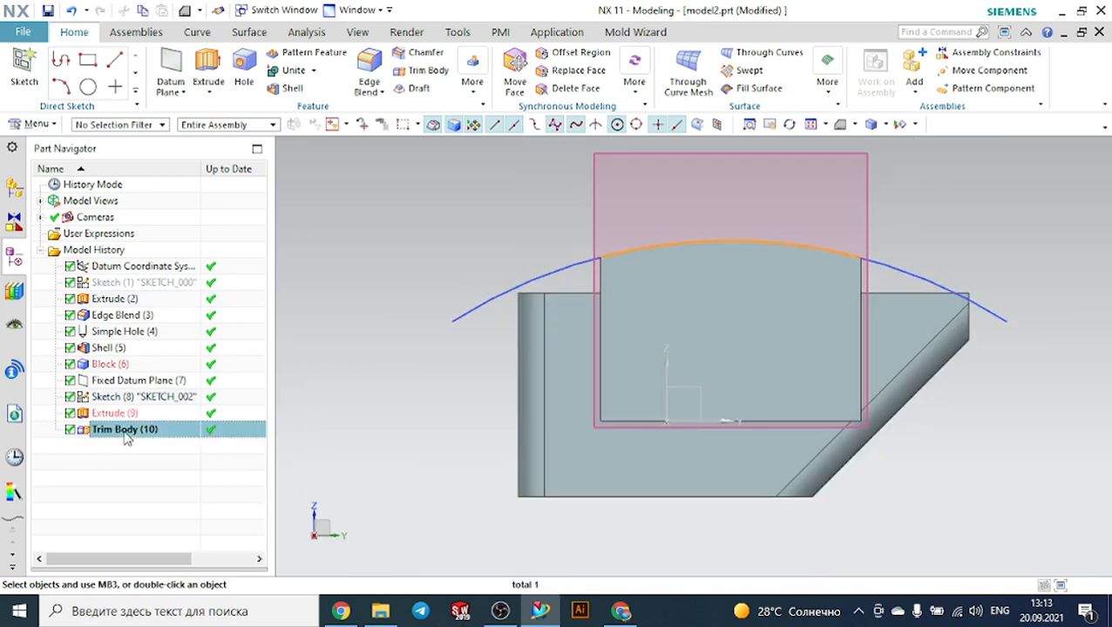
{"action": "left_click", "coordinate": [128, 431]}
{"action": "right_click", "coordinate": [128, 431]}
{"action": "left_click", "coordinate": [166, 349]}
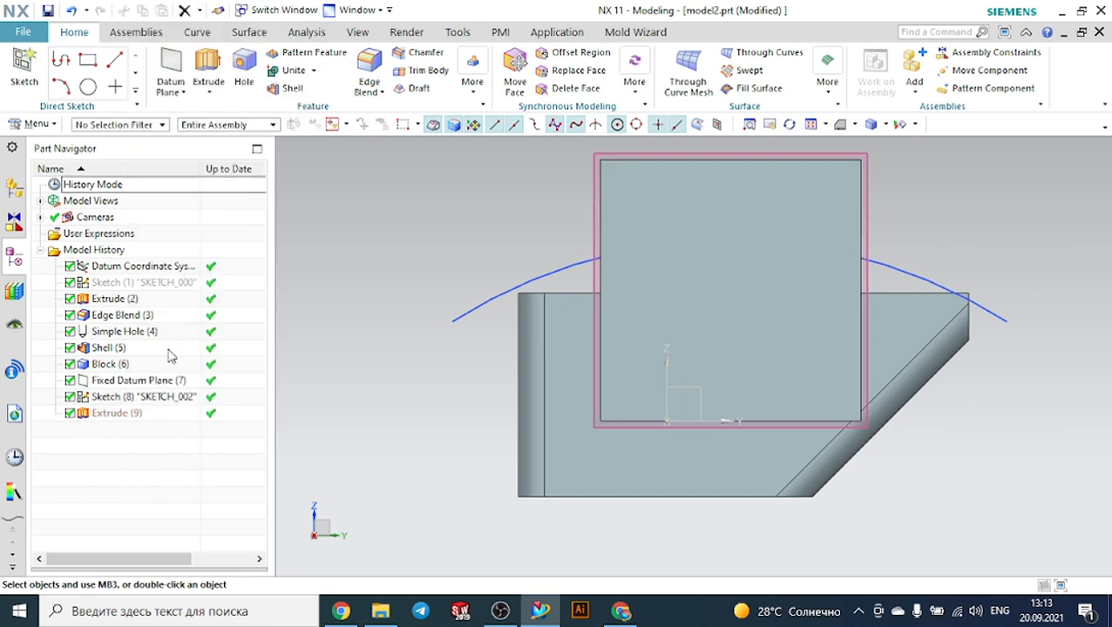
Show the hidden extruded arc sheet across the block again.
{"action": "middle_click_drag", "start_coordinate": [344, 366], "coordinate": [335, 302]}
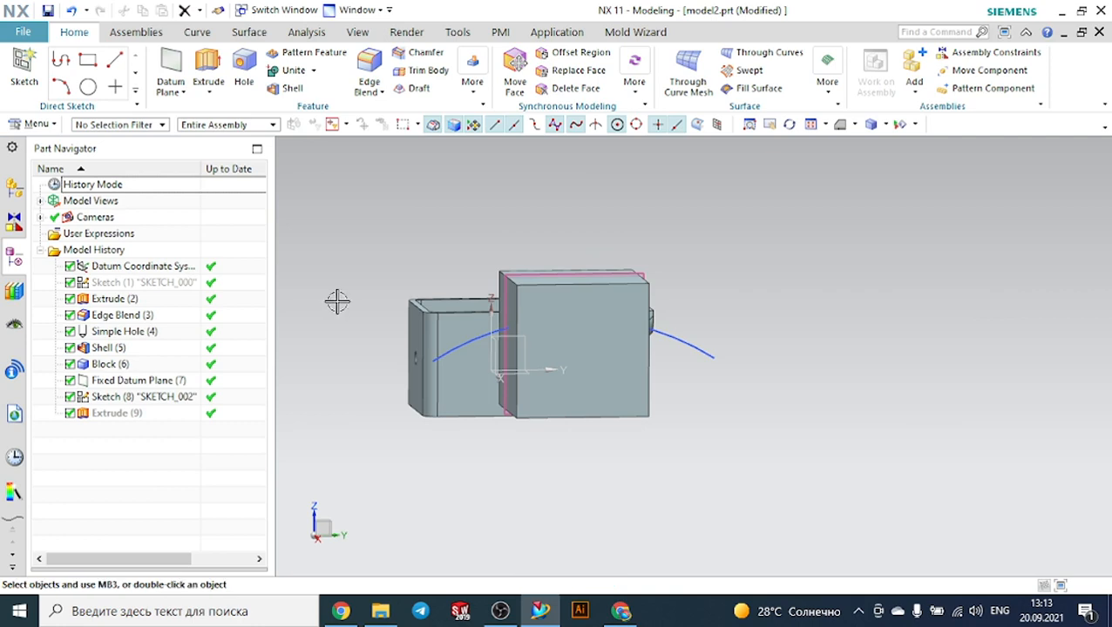
{"action": "left_click", "coordinate": [113, 415]}
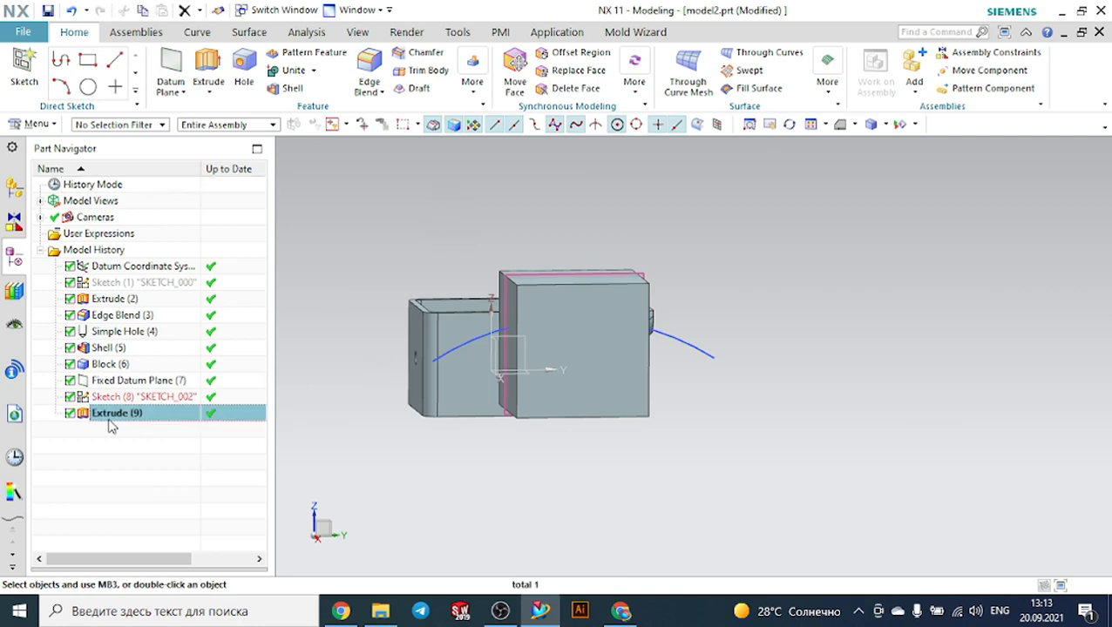
{"action": "right_click", "coordinate": [113, 426]}
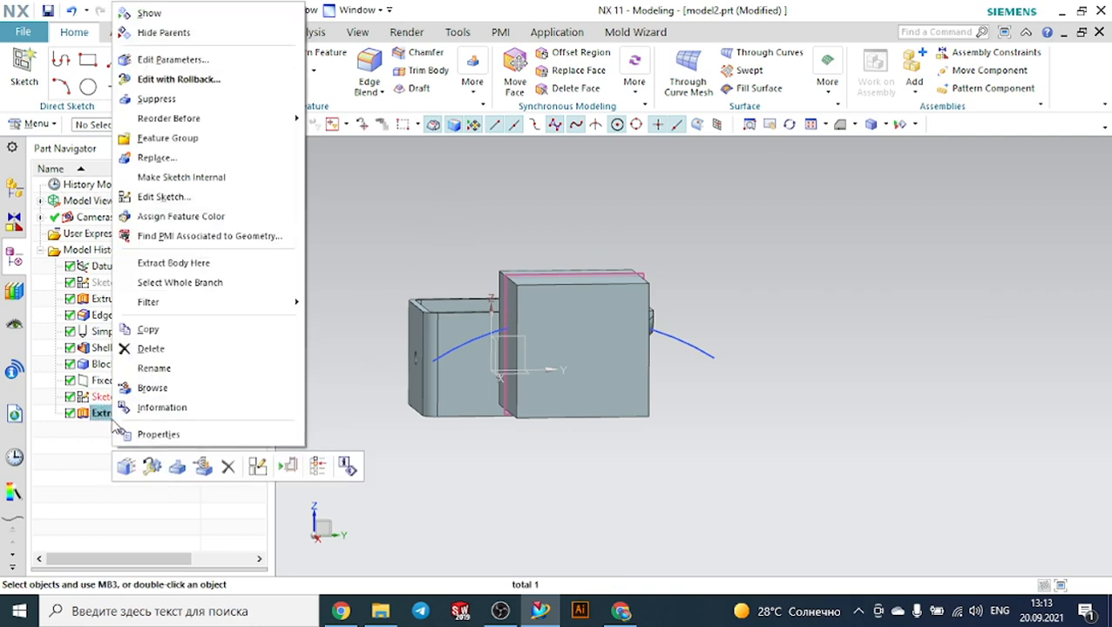
{"action": "left_click", "coordinate": [153, 11]}
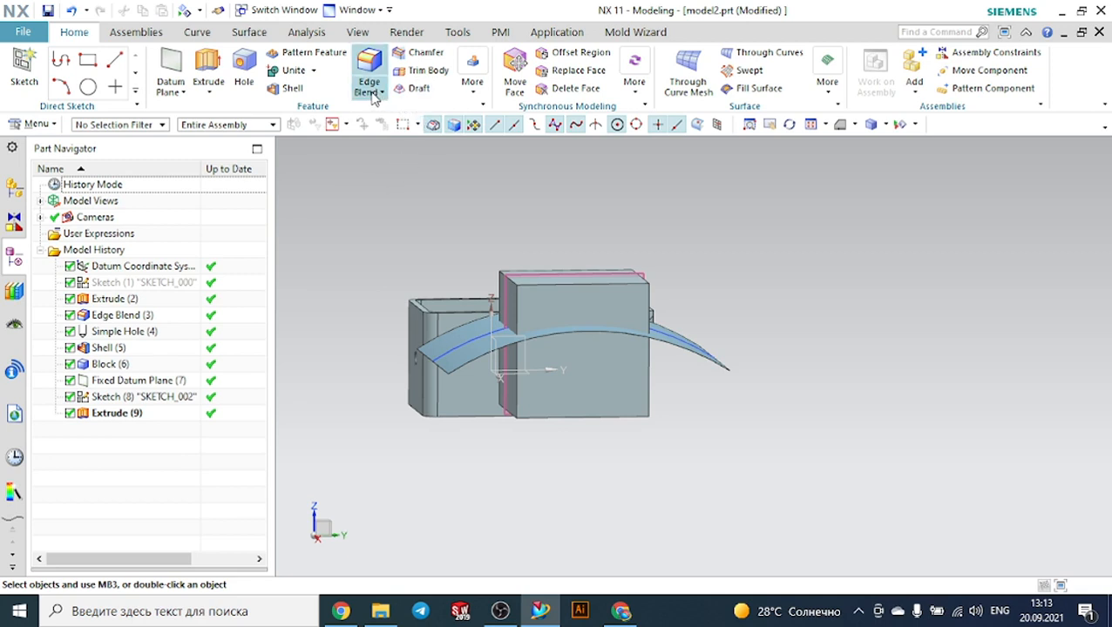
Trim the block with Trim Body, using the arc sheet as the Face or Plane tool and removing the portion above it.
{"action": "left_click", "coordinate": [423, 70]}
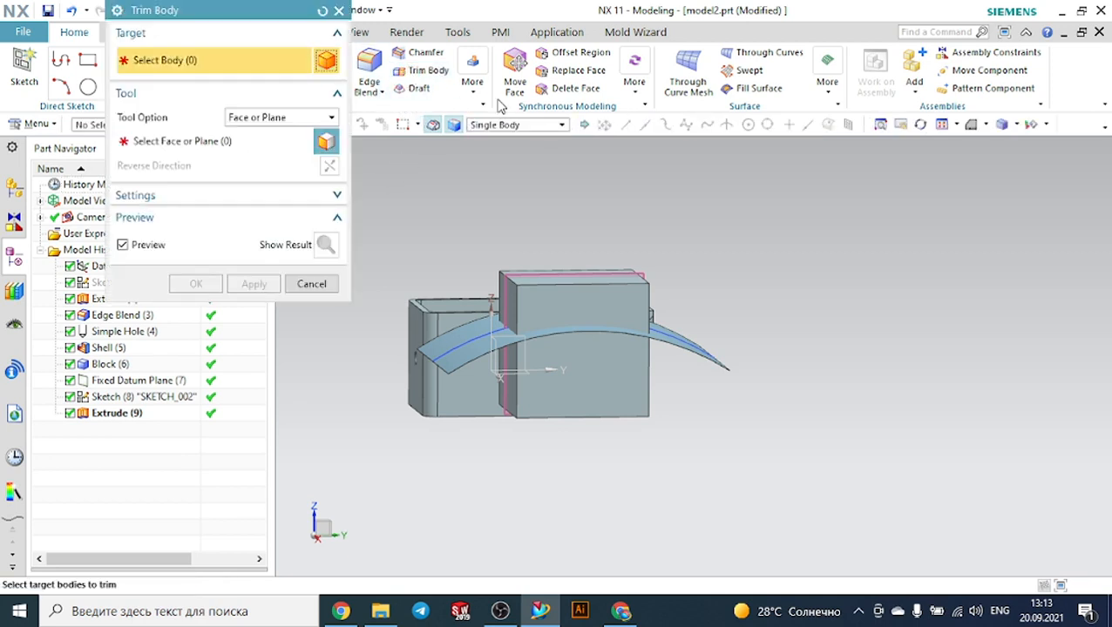
{"action": "middle_click_drag", "start_coordinate": [672, 218], "coordinate": [550, 188]}
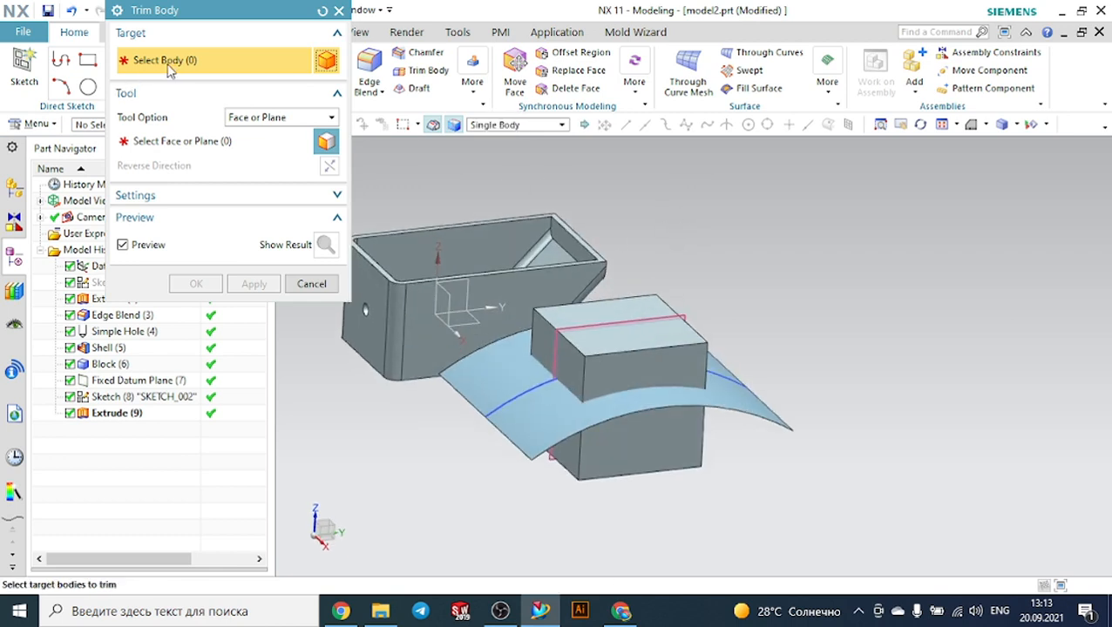
{"action": "left_click", "coordinate": [547, 323]}
{"action": "left_click", "coordinate": [212, 145]}
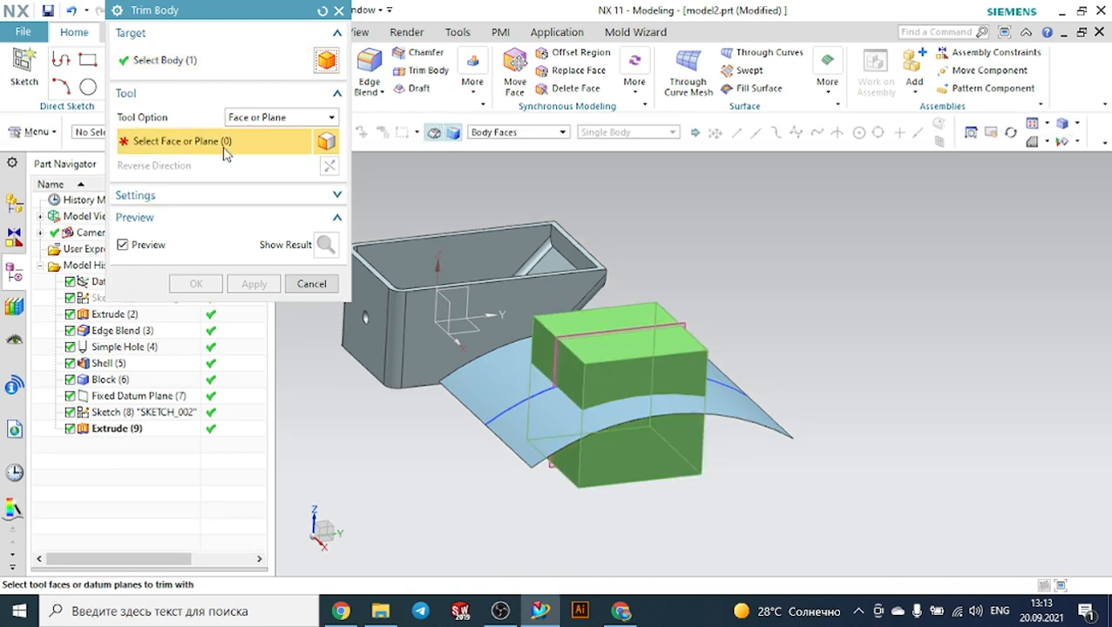
{"action": "left_click", "coordinate": [263, 120]}
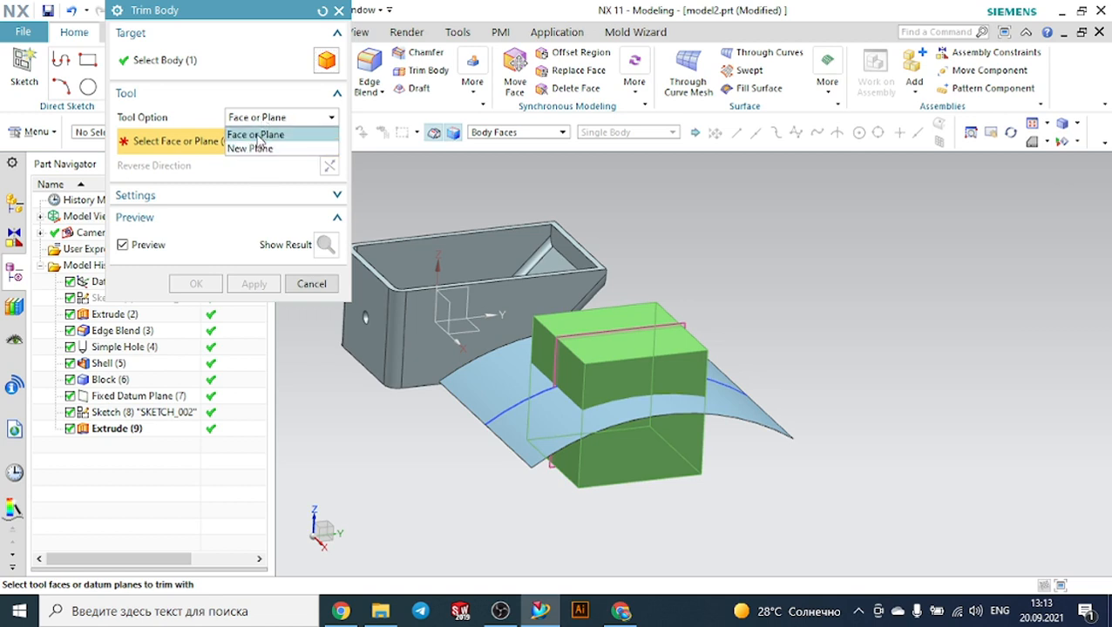
{"action": "left_click", "coordinate": [257, 136]}
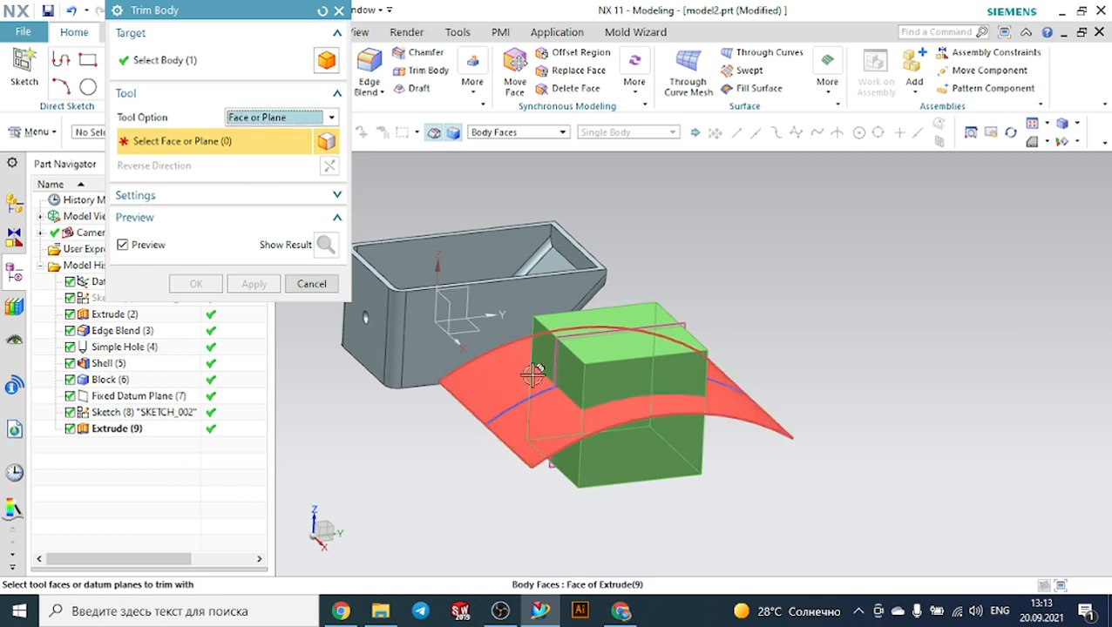
{"action": "left_click", "coordinate": [486, 373]}
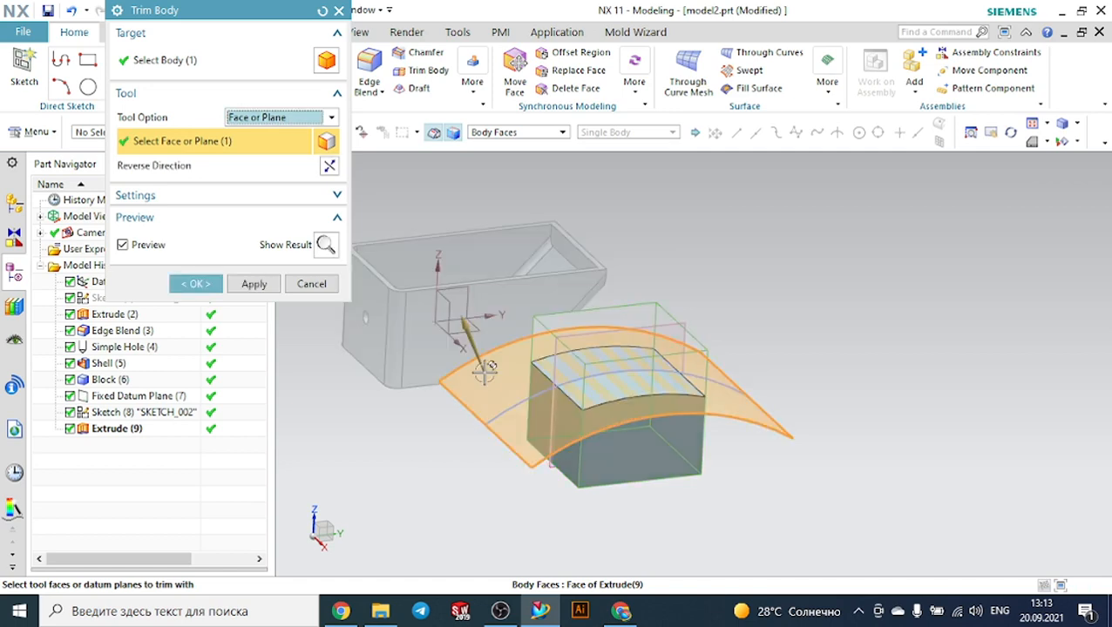
{"action": "left_click", "coordinate": [1040, 146]}
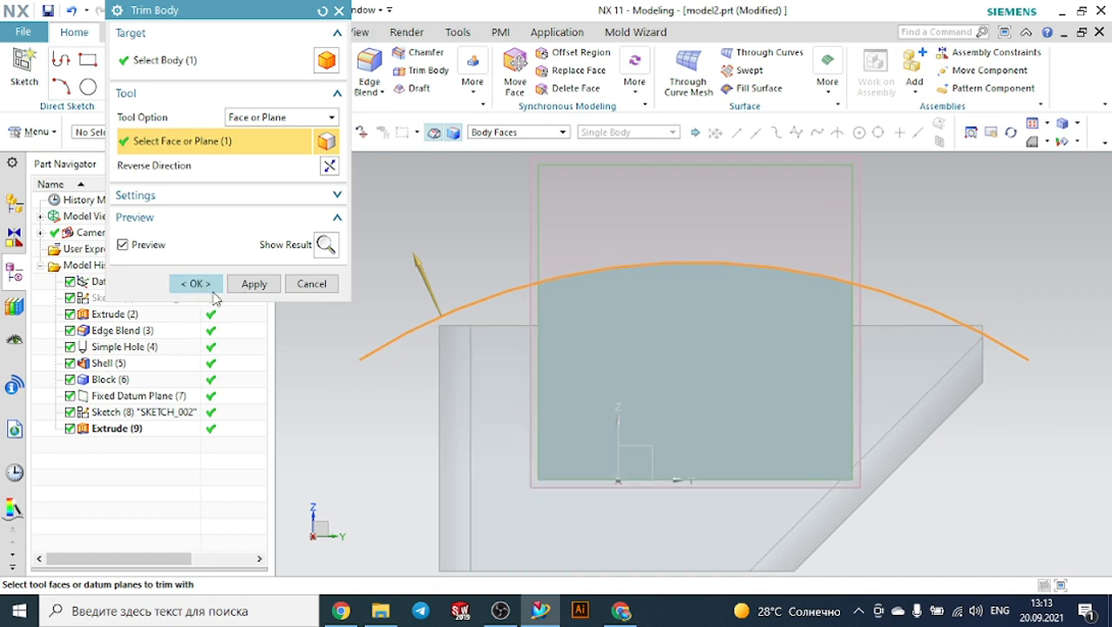
{"action": "left_click", "coordinate": [209, 288]}
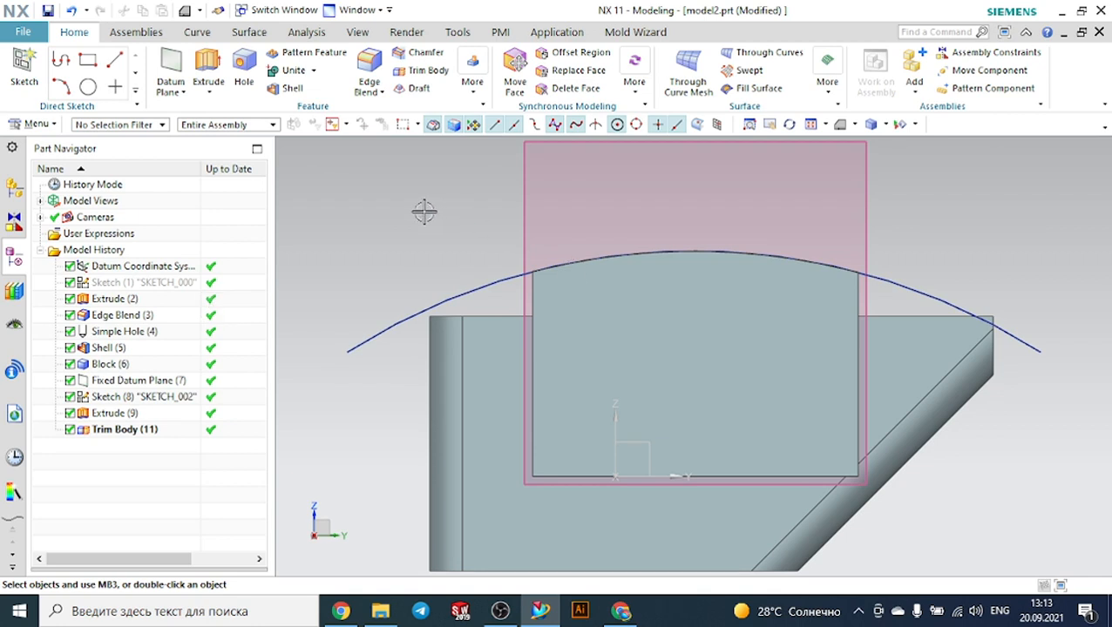
Hide the arc sheet used to trim the block.
{"action": "scroll", "coordinate": [410, 221], "scroll_direction": "down", "scroll_amount": 4}
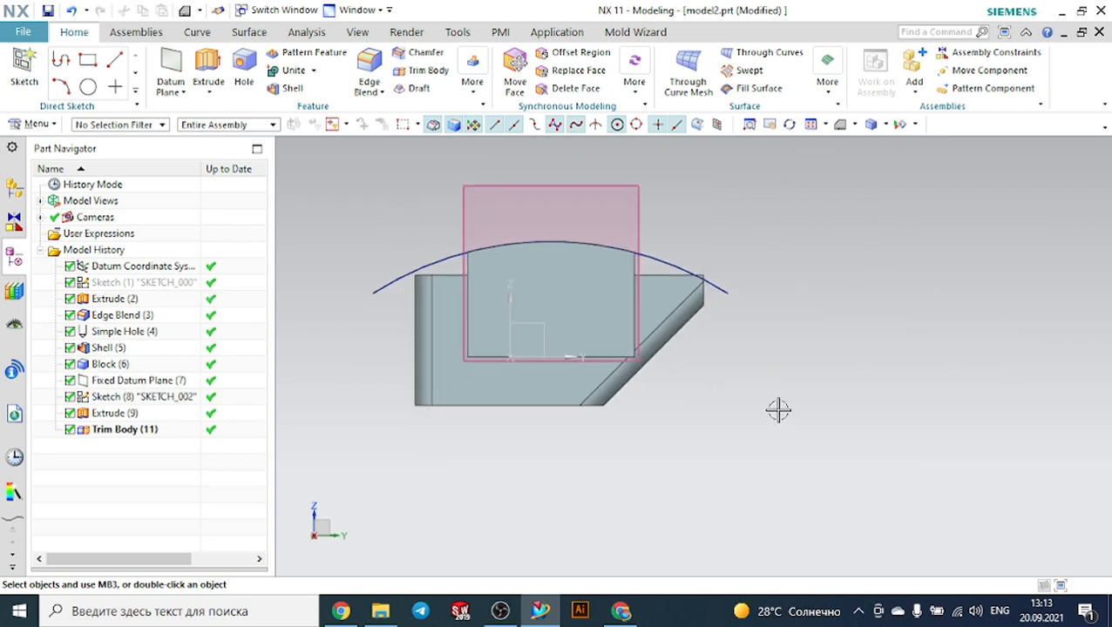
{"action": "middle_click_drag", "start_coordinate": [778, 410], "coordinate": [762, 382]}
{"action": "left_click", "coordinate": [762, 383]}
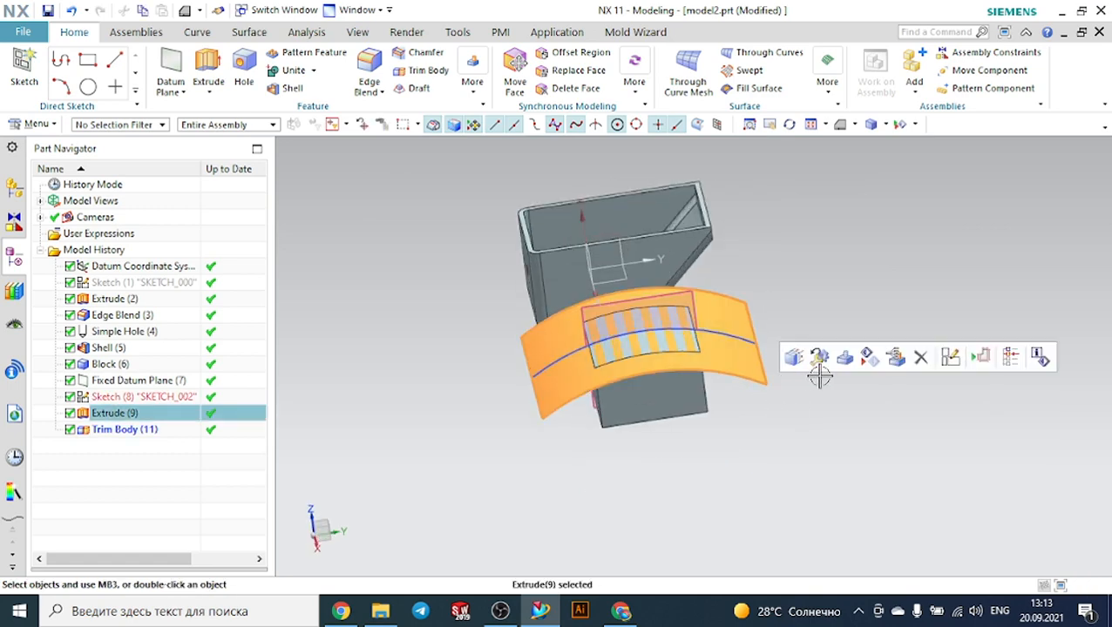
{"action": "left_click", "coordinate": [868, 357]}
{"action": "middle_click_drag", "start_coordinate": [865, 360], "coordinate": [876, 384]}
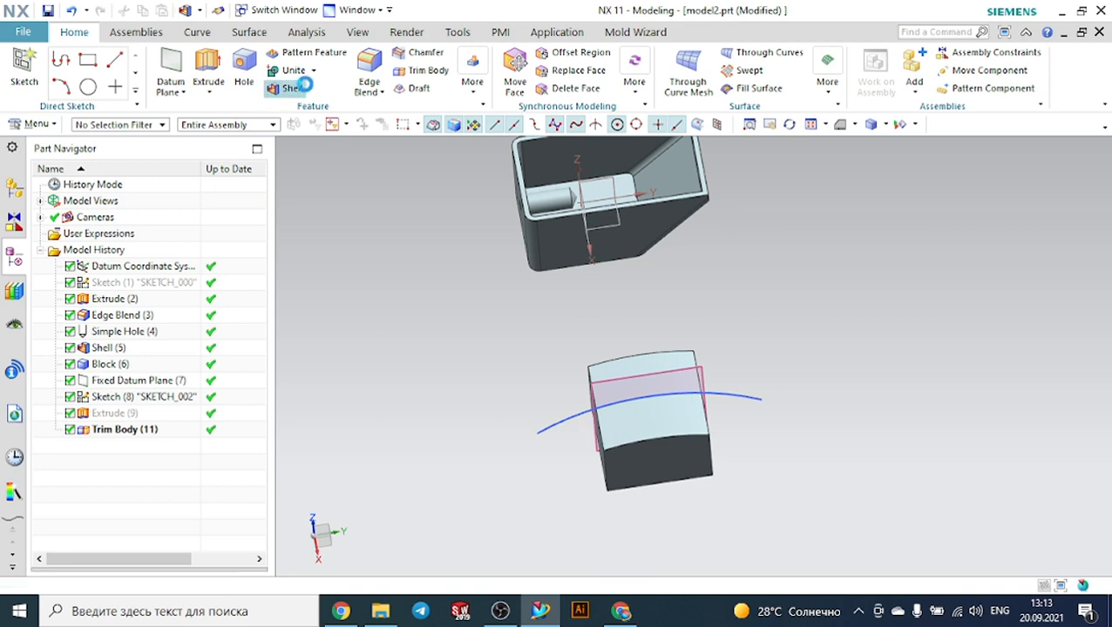
Shell the trimmed block with Remove Faces, then Shell, piercing its curved top face with a 5 mm thickness.
{"action": "left_click", "coordinate": [288, 88]}
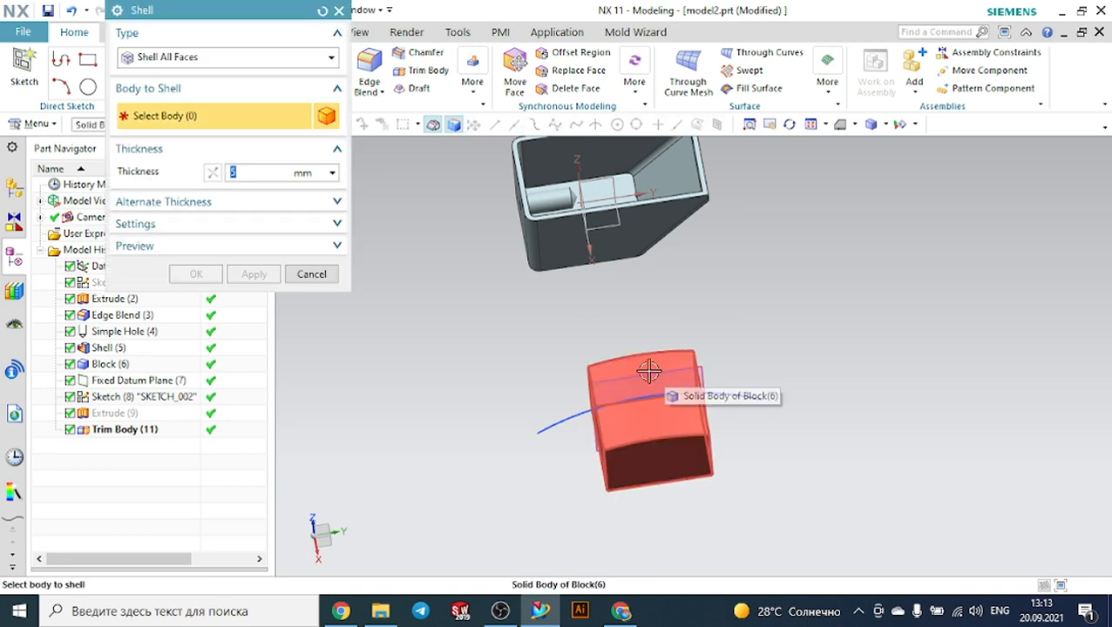
{"action": "left_click", "coordinate": [222, 59]}
{"action": "left_click", "coordinate": [218, 76]}
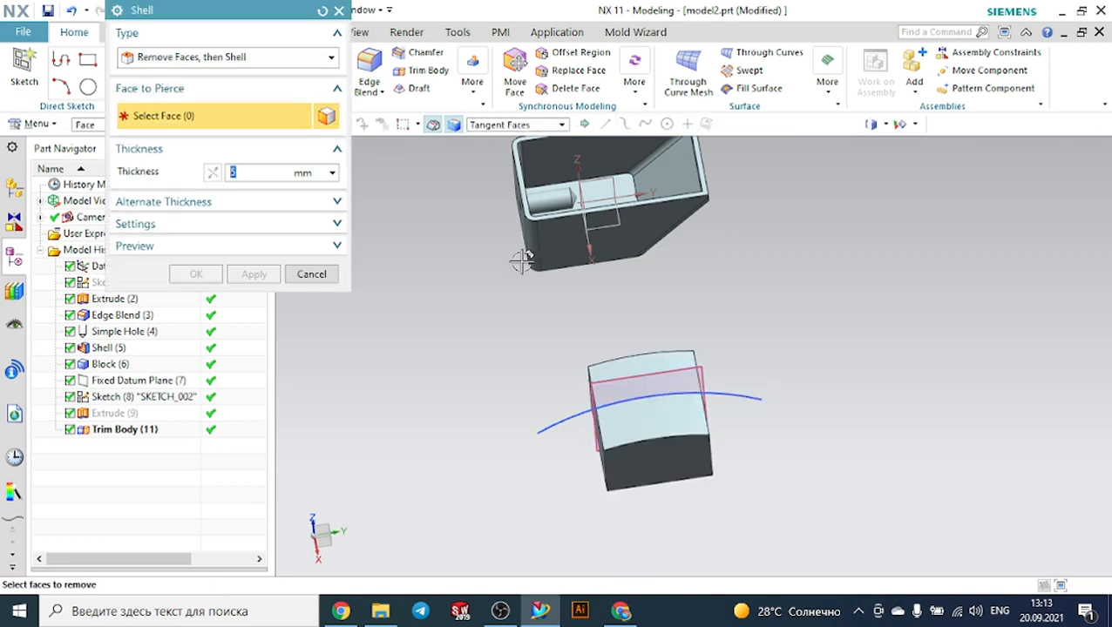
{"action": "left_click", "coordinate": [626, 362]}
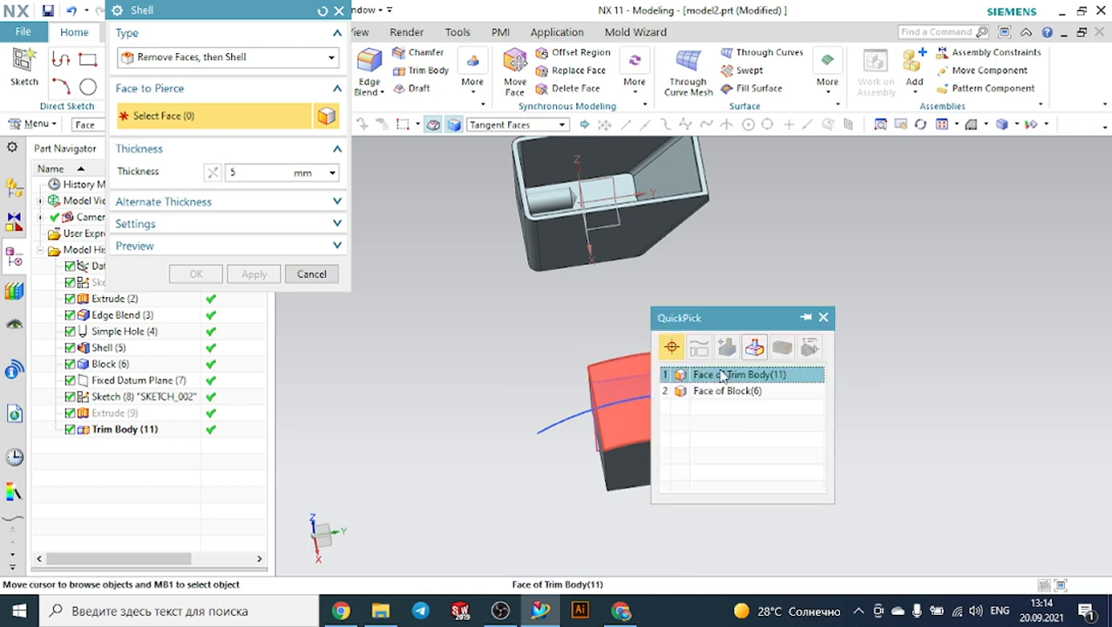
{"action": "left_click", "coordinate": [724, 375]}
{"action": "middle_click_drag", "start_coordinate": [751, 338], "coordinate": [767, 292]}
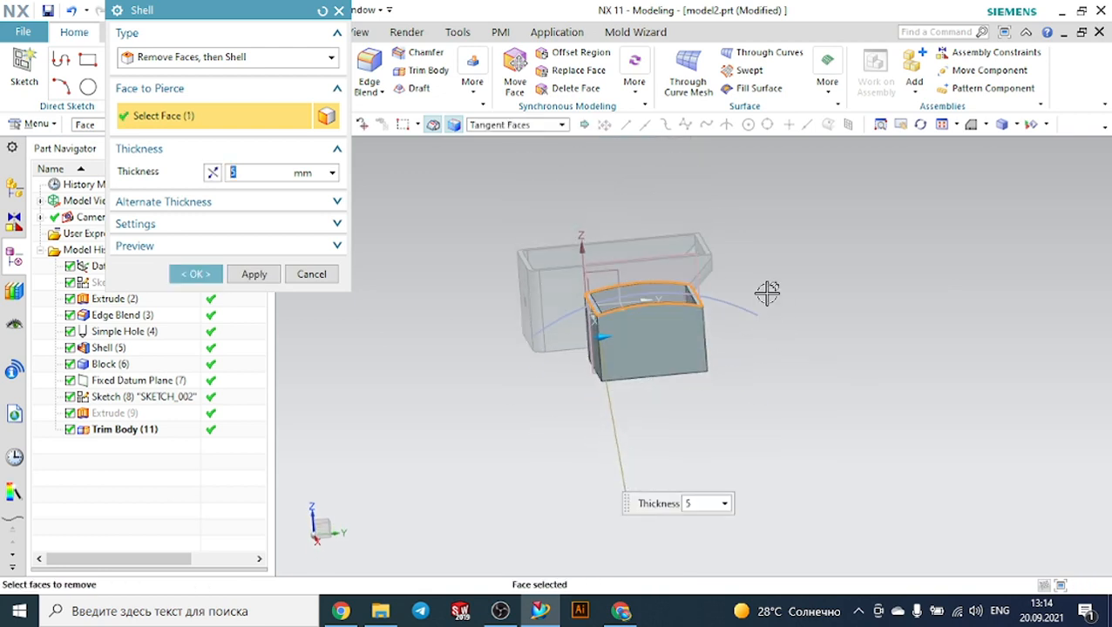
{"action": "left_click", "coordinate": [985, 125]}
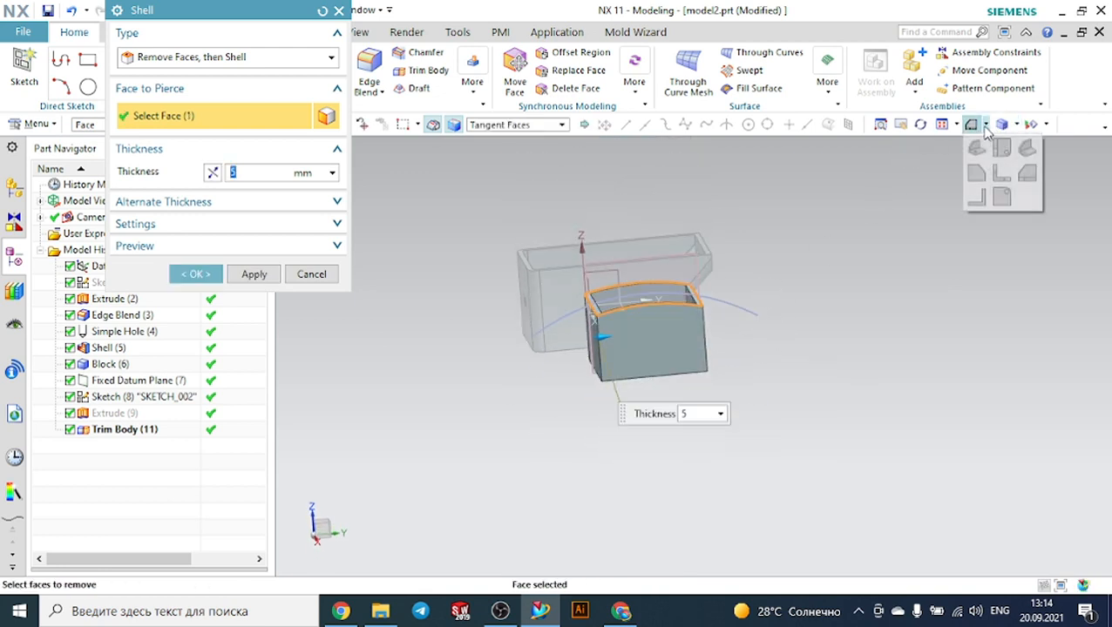
{"action": "left_click", "coordinate": [978, 151]}
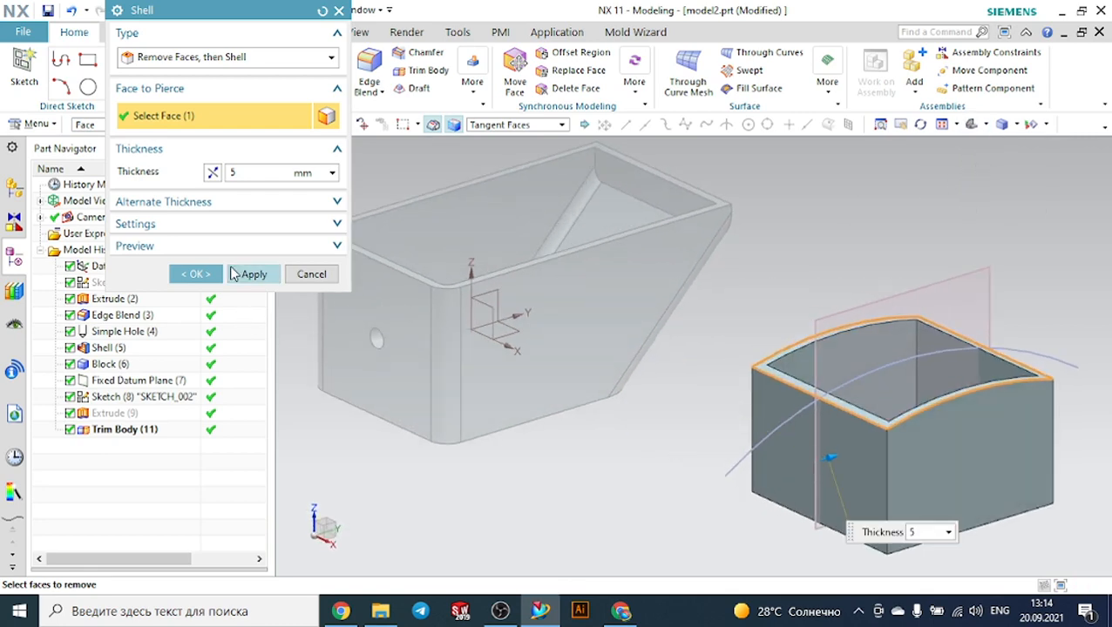
{"action": "left_click", "coordinate": [196, 274]}
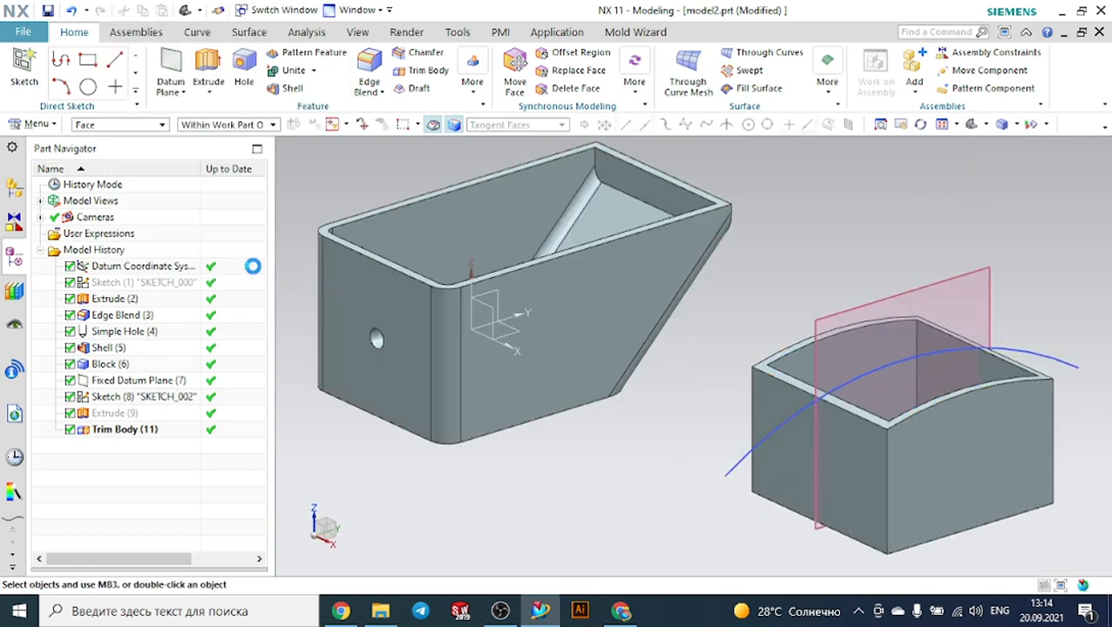
Hide the arc sketch and the fixed datum plane at the shelled block.
{"action": "left_click", "coordinate": [735, 462]}
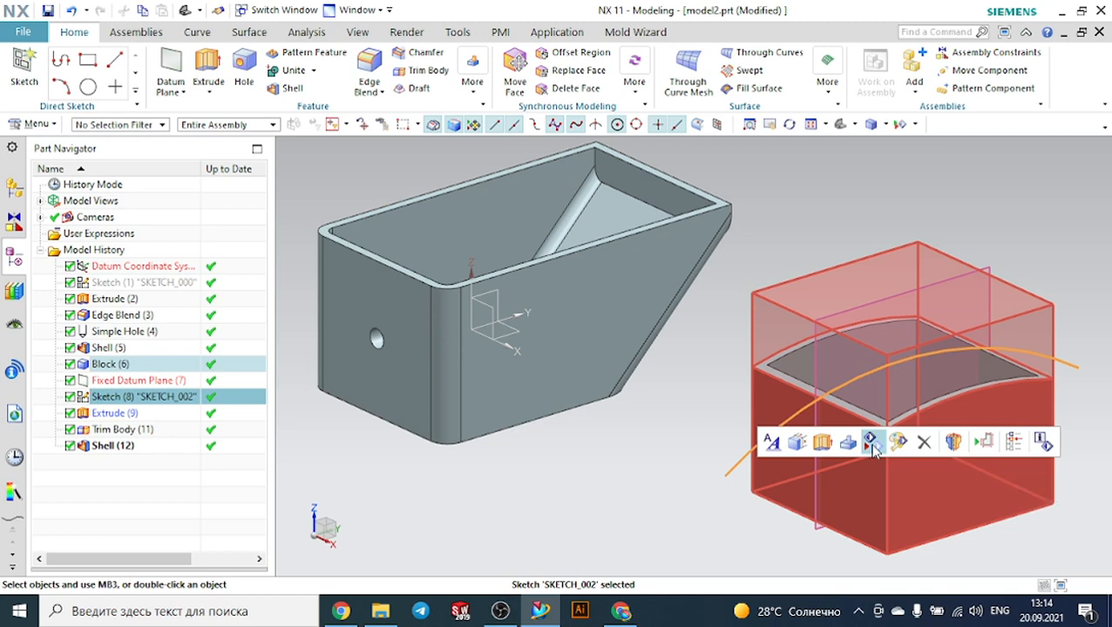
{"action": "left_click", "coordinate": [873, 445]}
{"action": "left_click", "coordinate": [826, 323]}
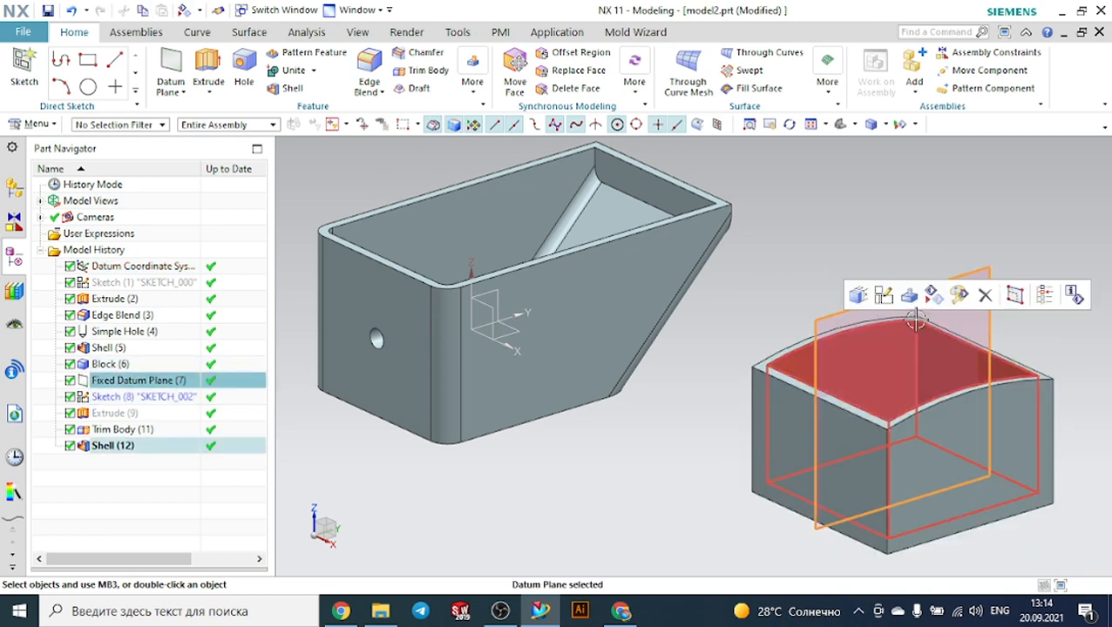
{"action": "left_click", "coordinate": [940, 298]}
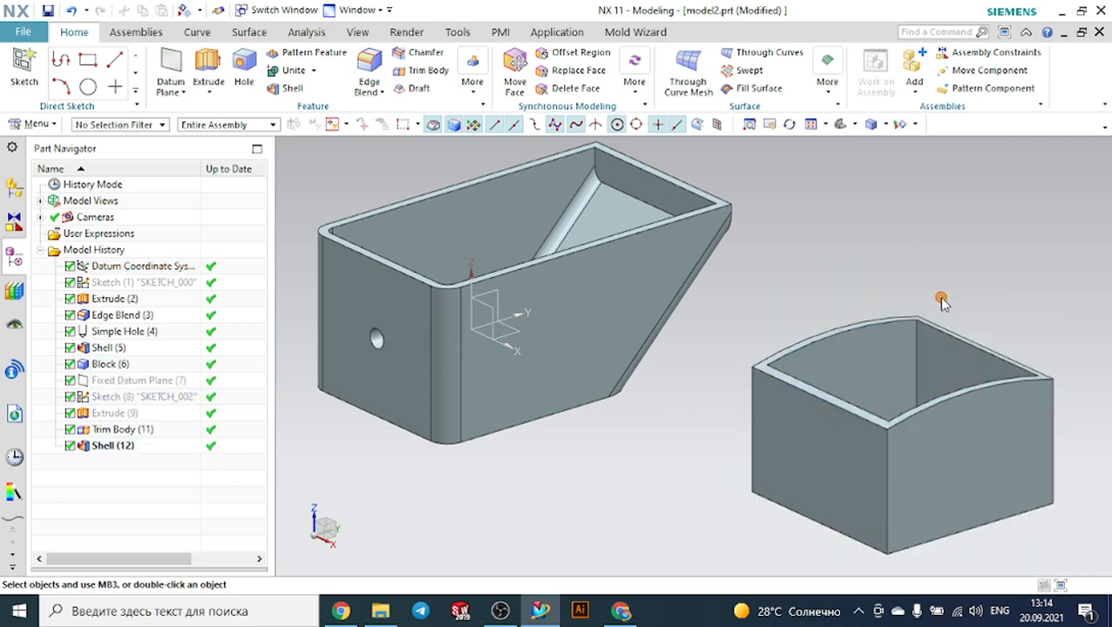
Start a Dart feature inside the shelled block, picking its inner floor as the first set with the Single Face rule.
{"action": "scroll", "coordinate": [1032, 260], "scroll_direction": "down", "scroll_amount": 3}
{"action": "middle_click_drag", "start_coordinate": [857, 377], "coordinate": [772, 389]}
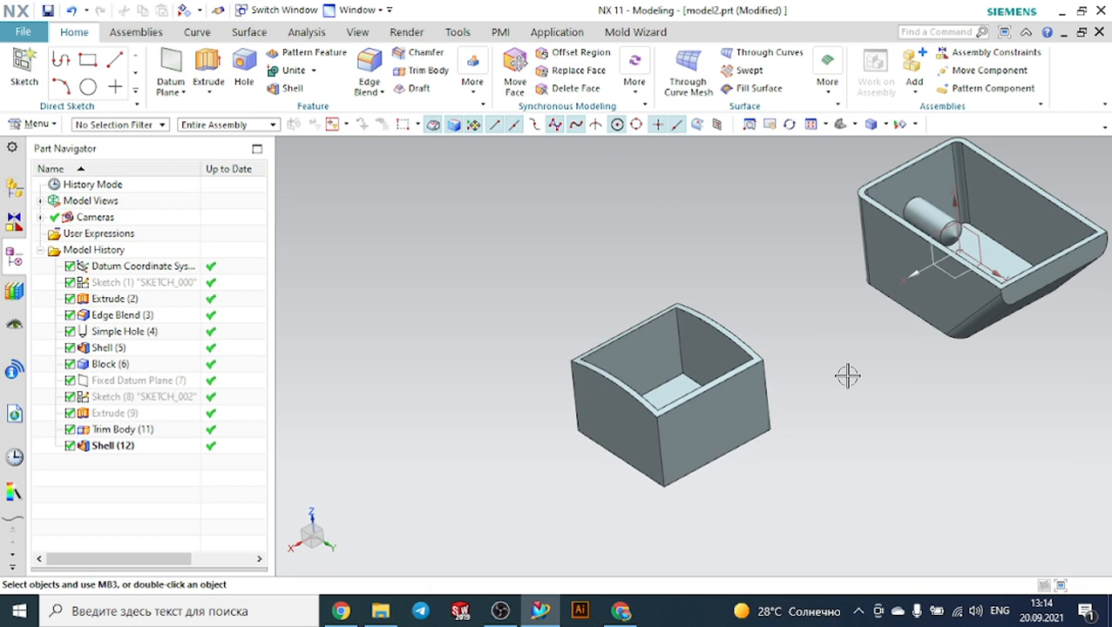
{"action": "mouse_move", "coordinate": [816, 360]}
{"action": "middle_mouse_down"}
{"action": "mouse_move", "coordinate": [839, 345]}
{"action": "mouse_move", "coordinate": [836, 362]}
{"action": "middle_mouse_up"}
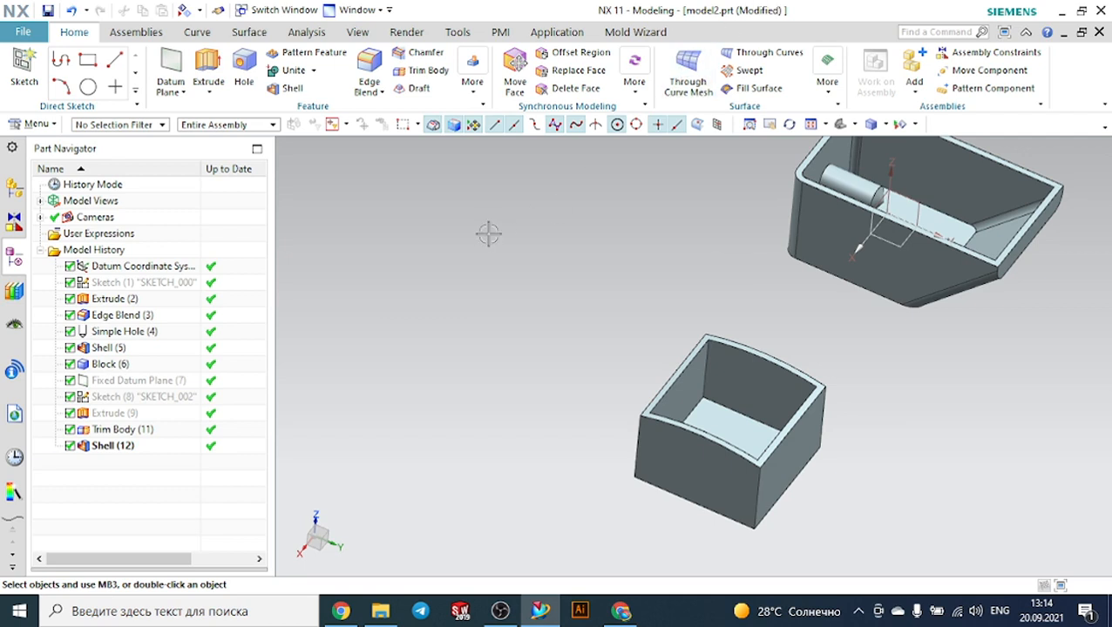
{"action": "left_click", "coordinate": [44, 126]}
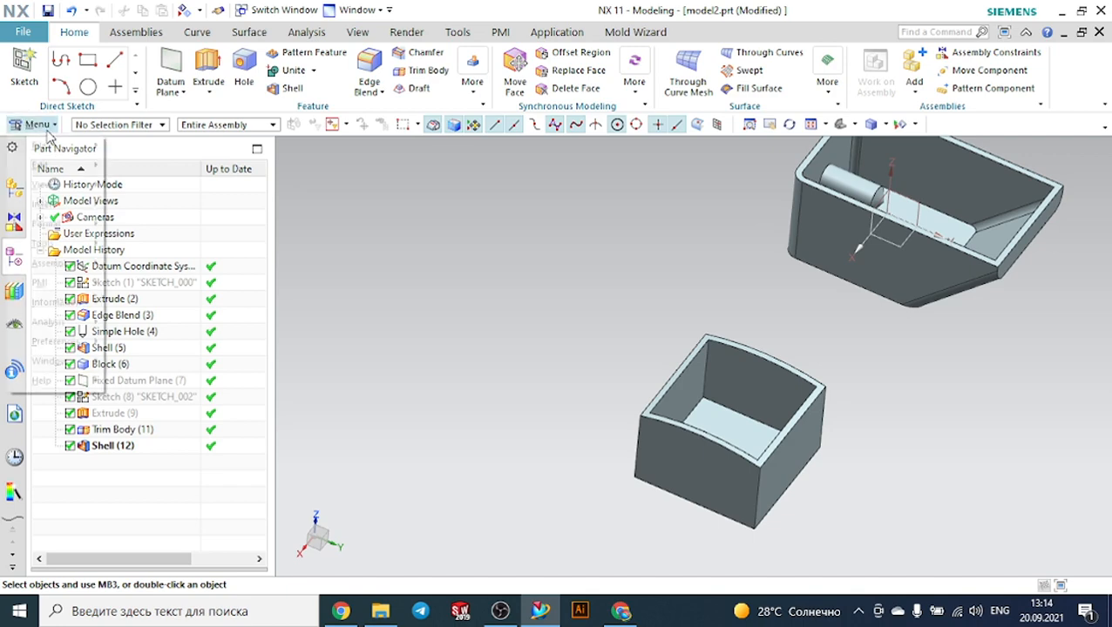
{"action": "mouse_move", "coordinate": [44, 205]}
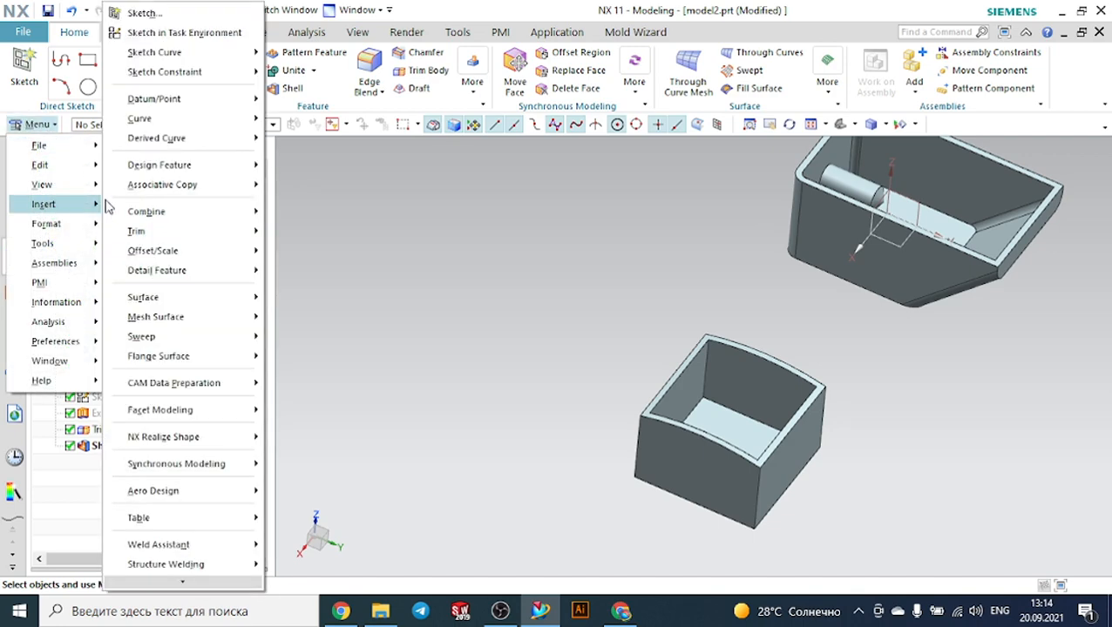
{"action": "mouse_move", "coordinate": [219, 166]}
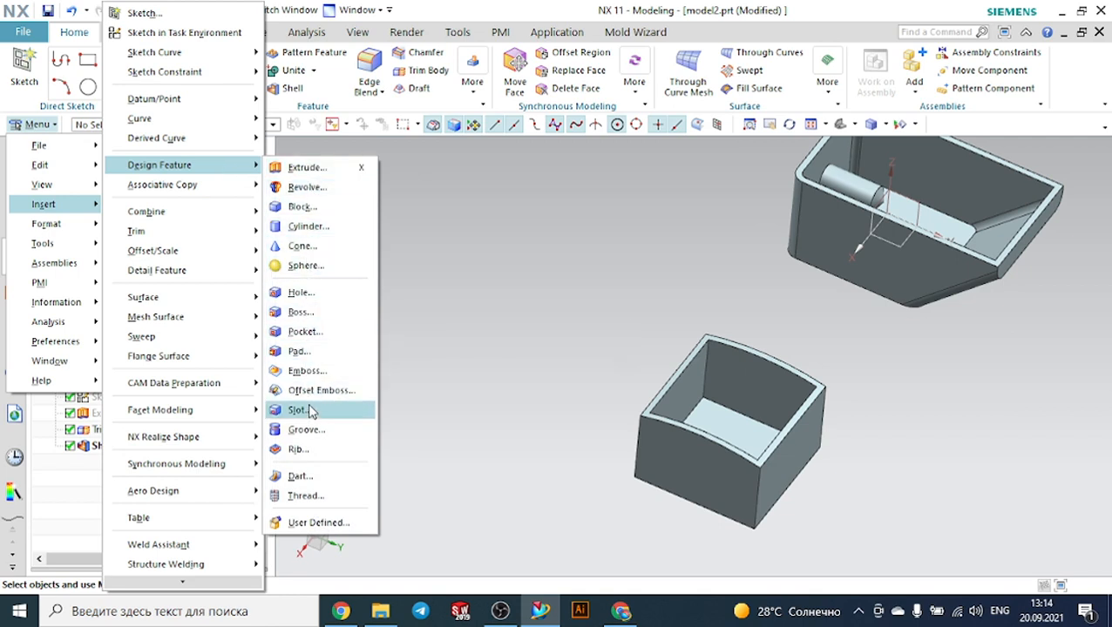
{"action": "left_click", "coordinate": [307, 477]}
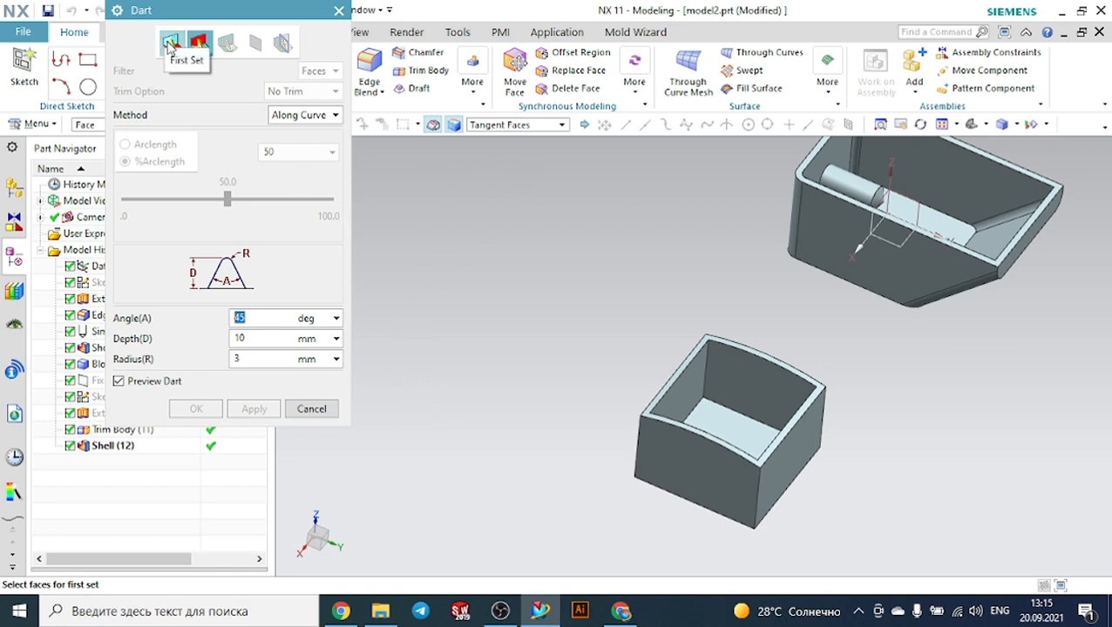
{"action": "left_click_drag", "start_coordinate": [178, 11], "coordinate": [287, 45]}
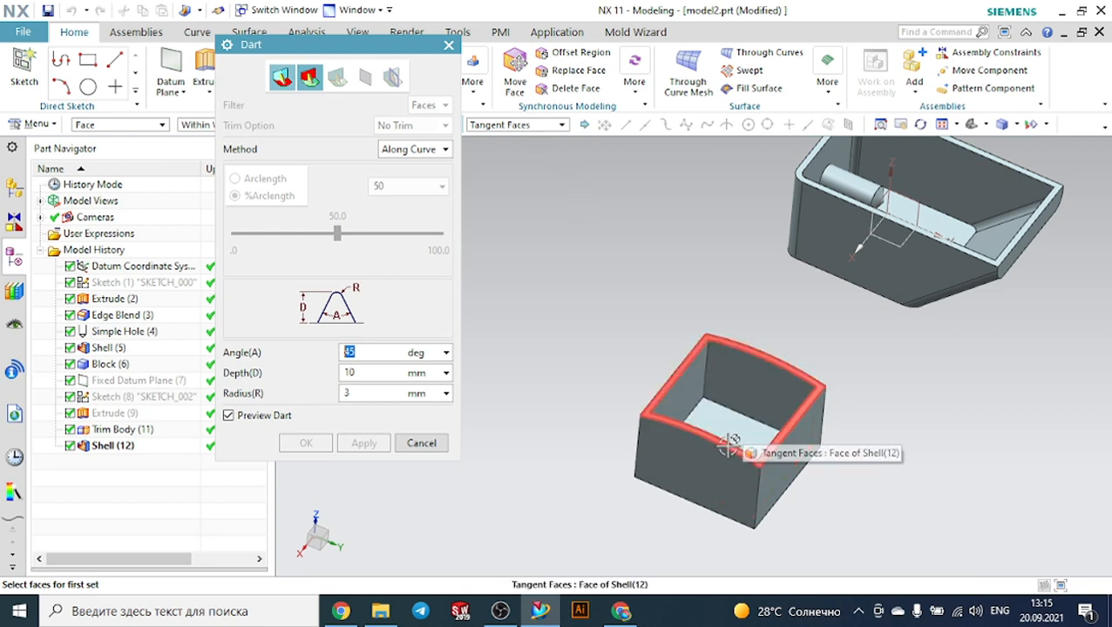
{"action": "left_click", "coordinate": [504, 128]}
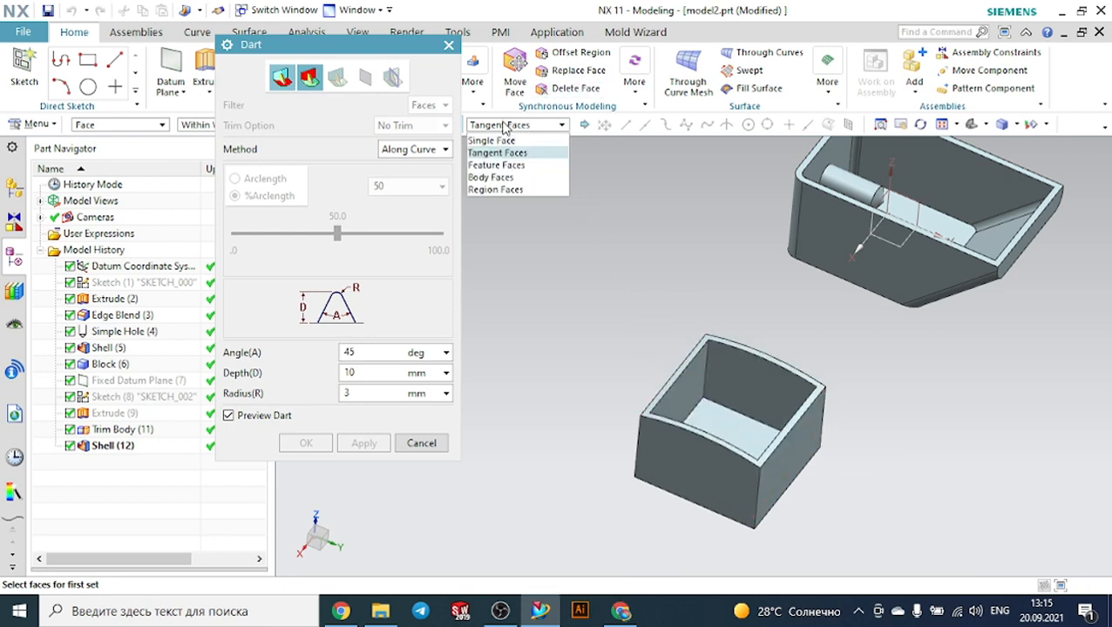
{"action": "left_click", "coordinate": [495, 141]}
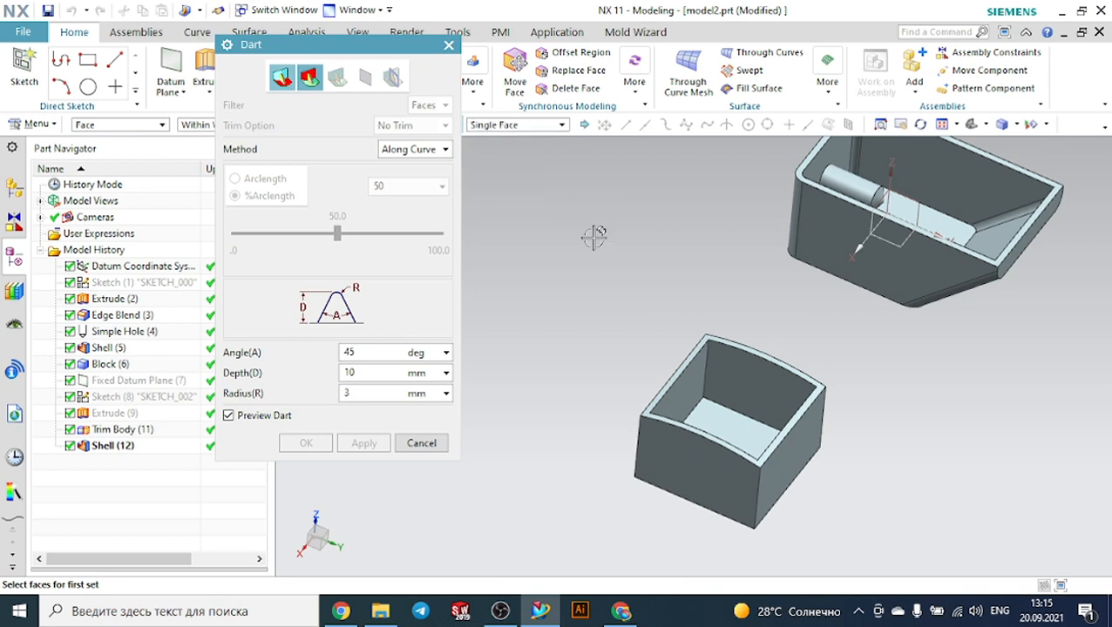
{"action": "scroll", "coordinate": [733, 422], "scroll_direction": "up", "scroll_amount": 2}
{"action": "scroll", "coordinate": [734, 422], "scroll_direction": "up", "scroll_amount": 1}
{"action": "left_click", "coordinate": [720, 416]}
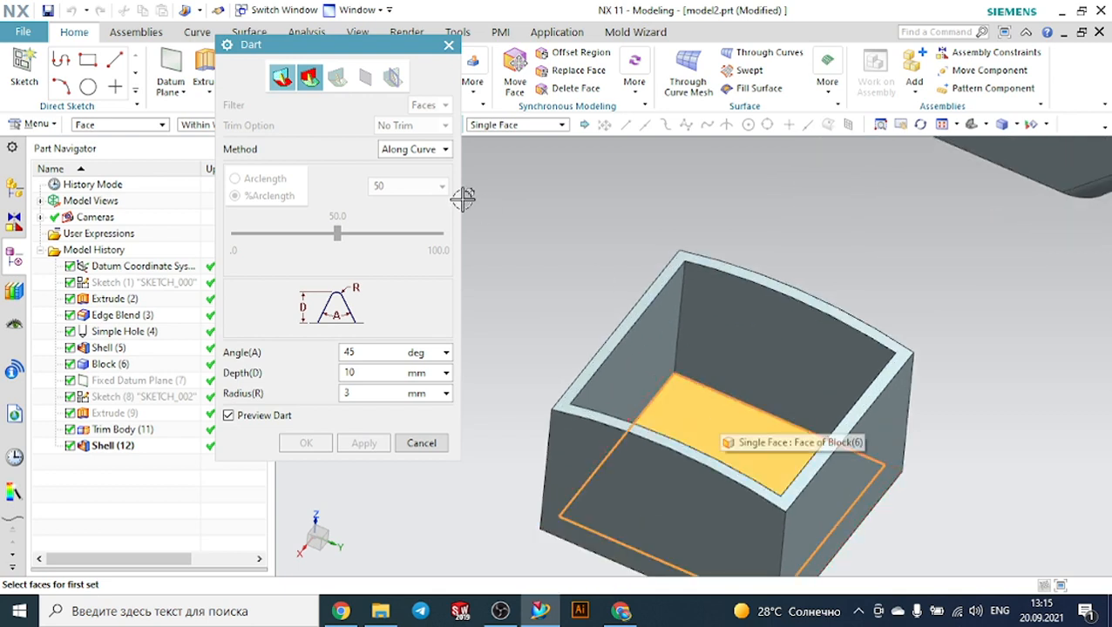
Pick the inner wall face adjoining the floor as the dart's second face set.
{"action": "left_click", "coordinate": [301, 81]}
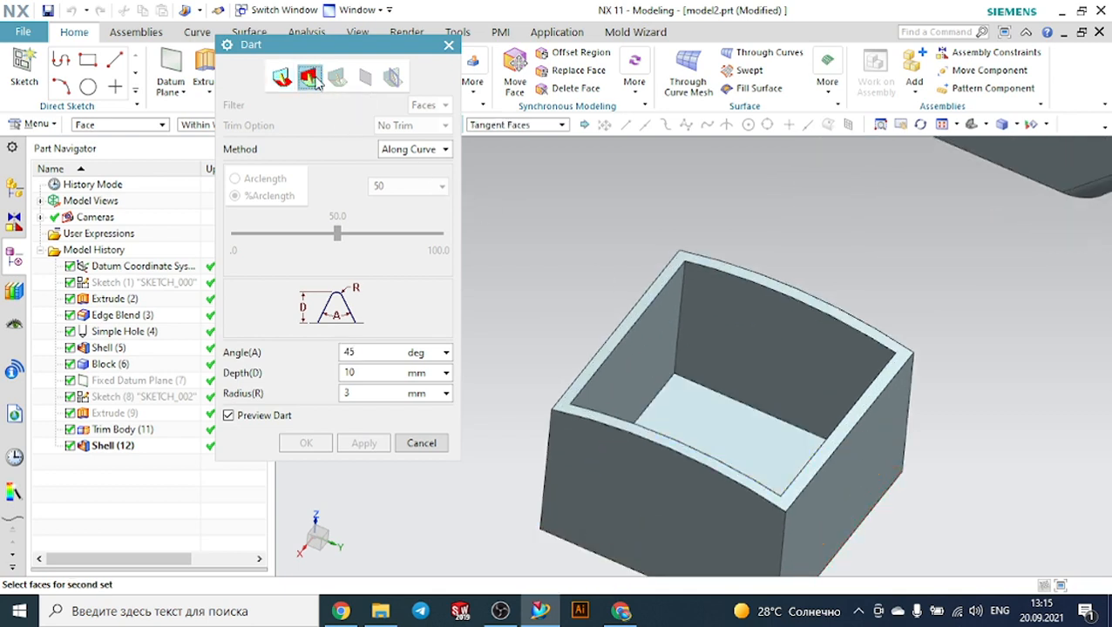
{"action": "left_click", "coordinate": [760, 308]}
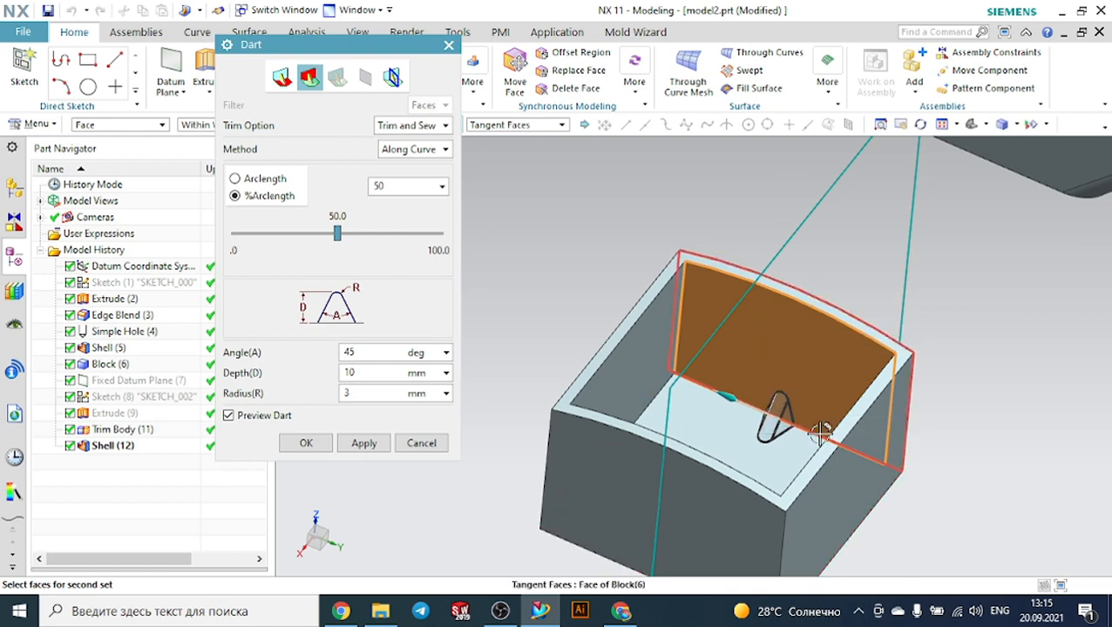
{"action": "middle_click_drag", "start_coordinate": [1011, 414], "coordinate": [1030, 414]}
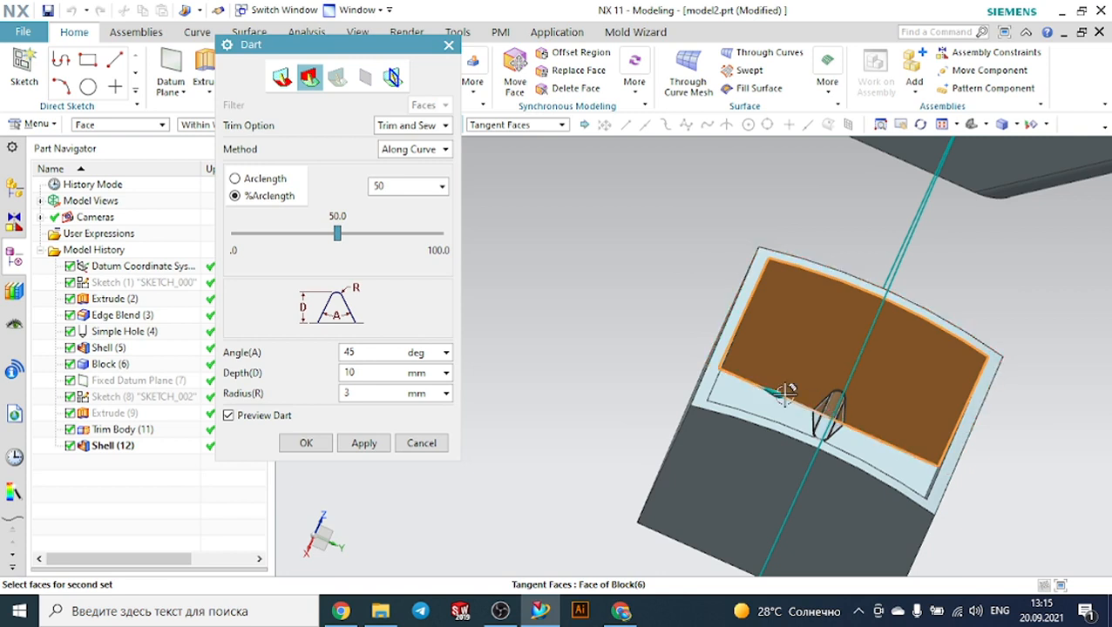
Place the dart at 50 %Arclength and create it with a 20 mm depth and 5 mm radius.
{"action": "left_click_drag", "start_coordinate": [342, 236], "coordinate": [320, 244]}
{"action": "left_click", "coordinate": [396, 184]}
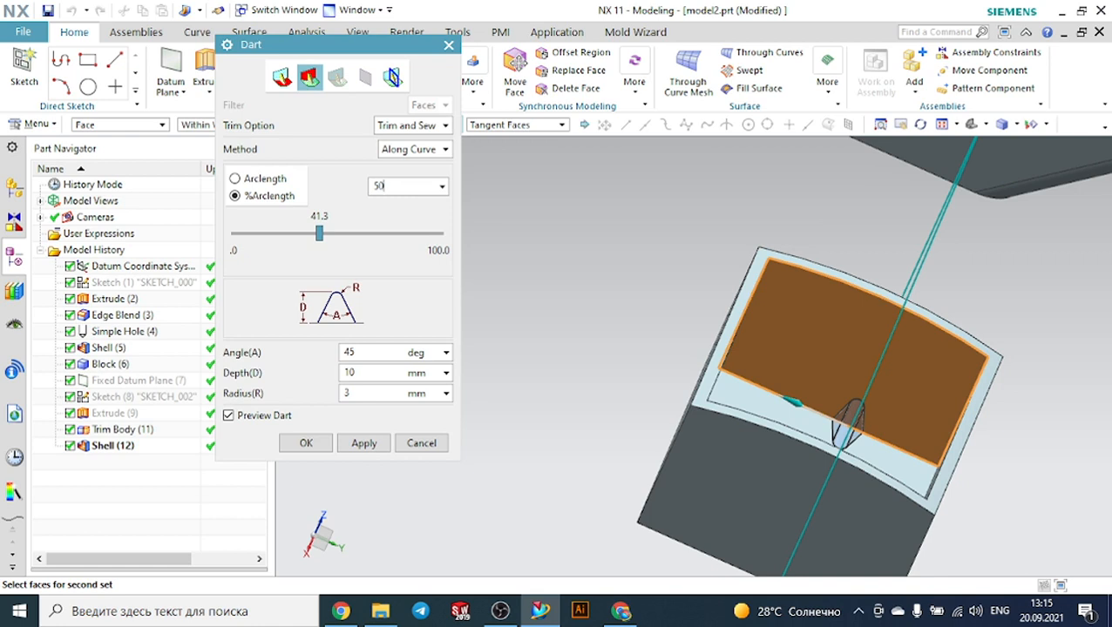
{"action": "key", "text": "Return"}
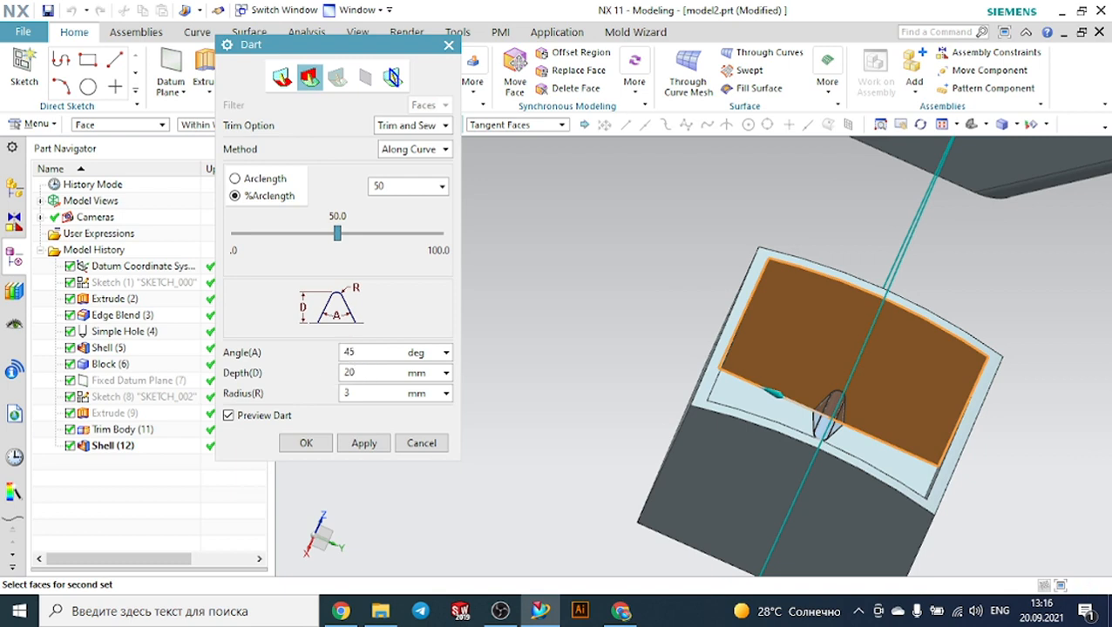
{"action": "key", "text": "Tab"}
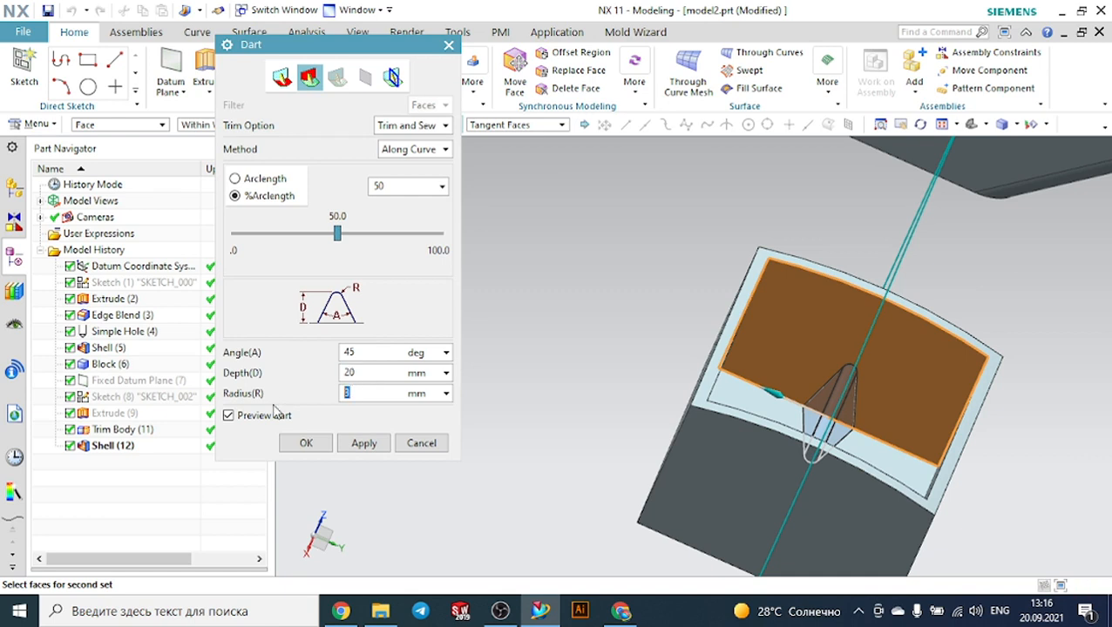
{"action": "key", "text": "Tab"}
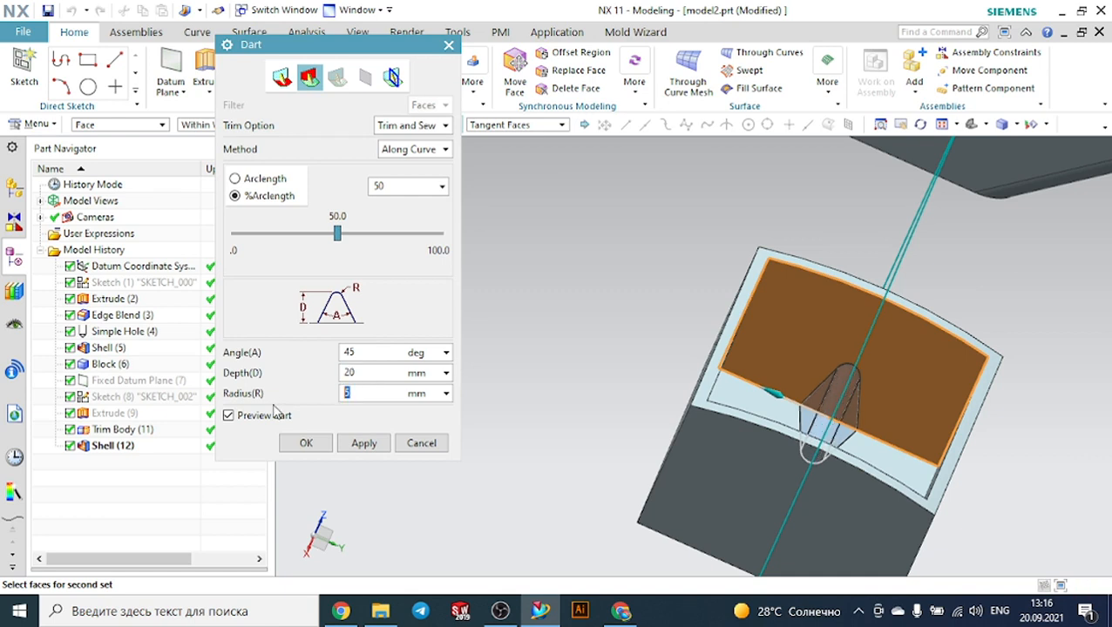
{"action": "left_click", "coordinate": [305, 444]}
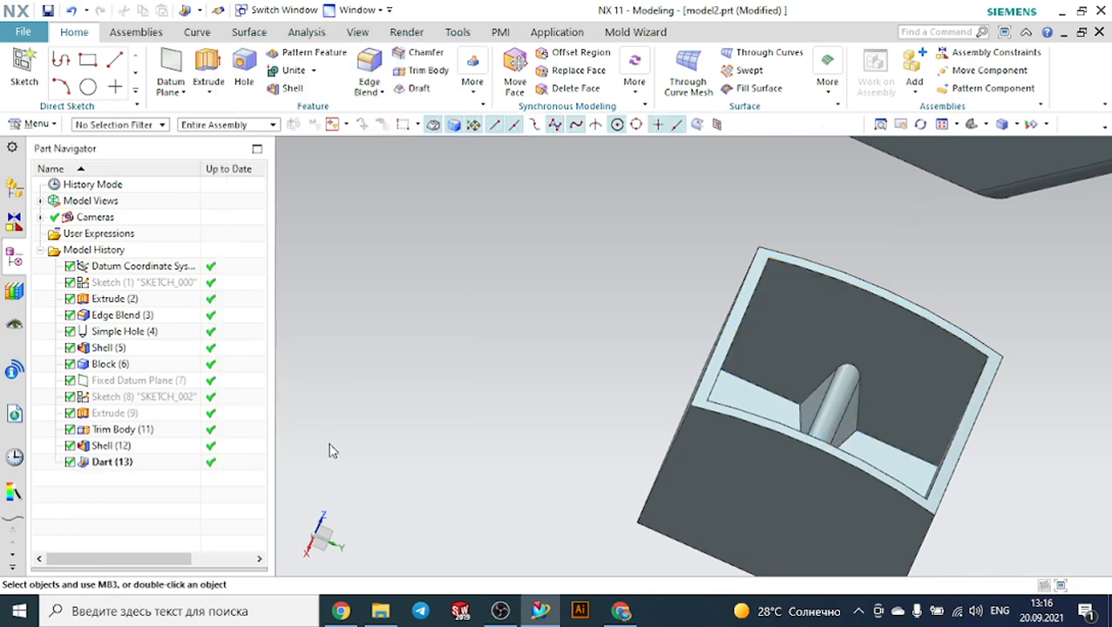
Examine the dart and the surrounding shell faces inside the block from several angles.
{"action": "middle_click_drag", "start_coordinate": [790, 392], "coordinate": [1002, 273]}
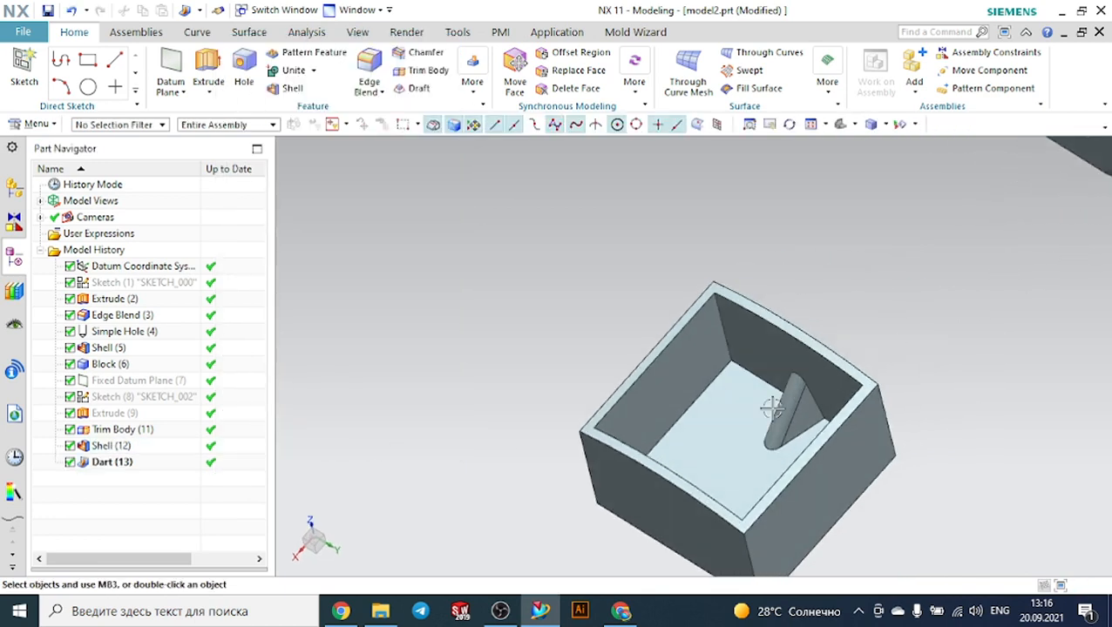
{"action": "scroll", "coordinate": [789, 410], "scroll_direction": "up", "scroll_amount": 2}
{"action": "scroll", "coordinate": [789, 410], "scroll_direction": "up", "scroll_amount": 2}
{"action": "left_click", "coordinate": [800, 398]}
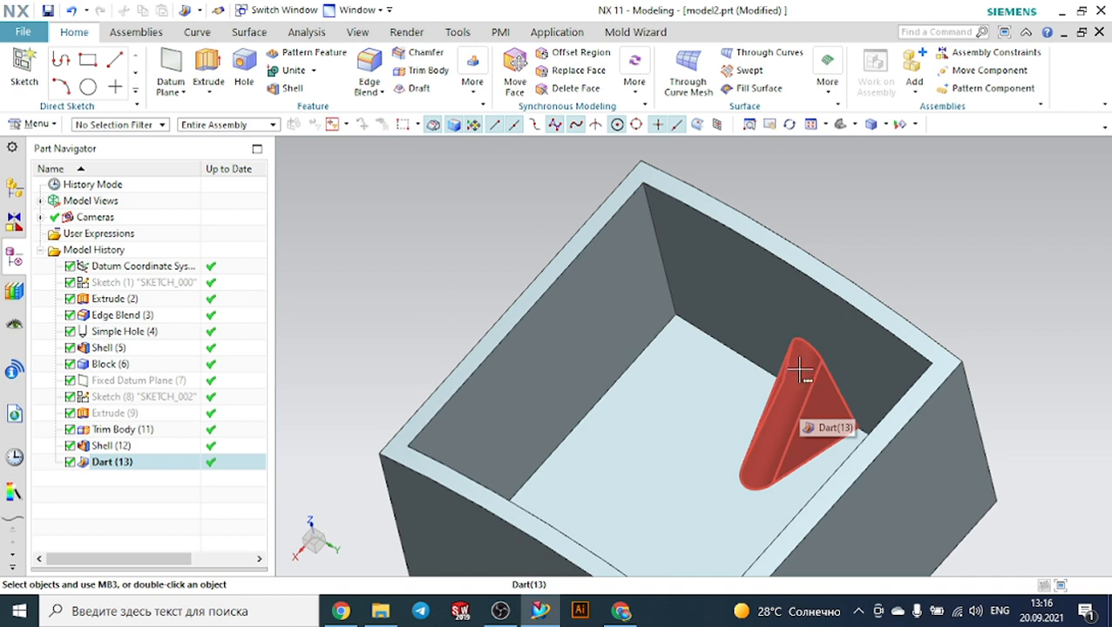
{"action": "key", "text": "Escape"}
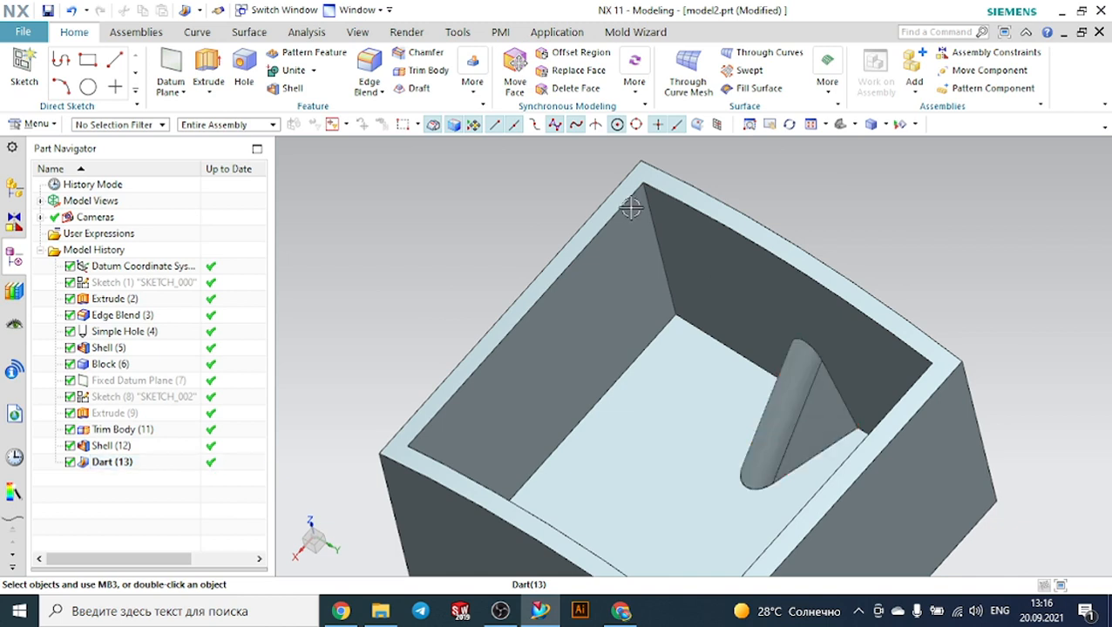
{"action": "left_click", "coordinate": [669, 236]}
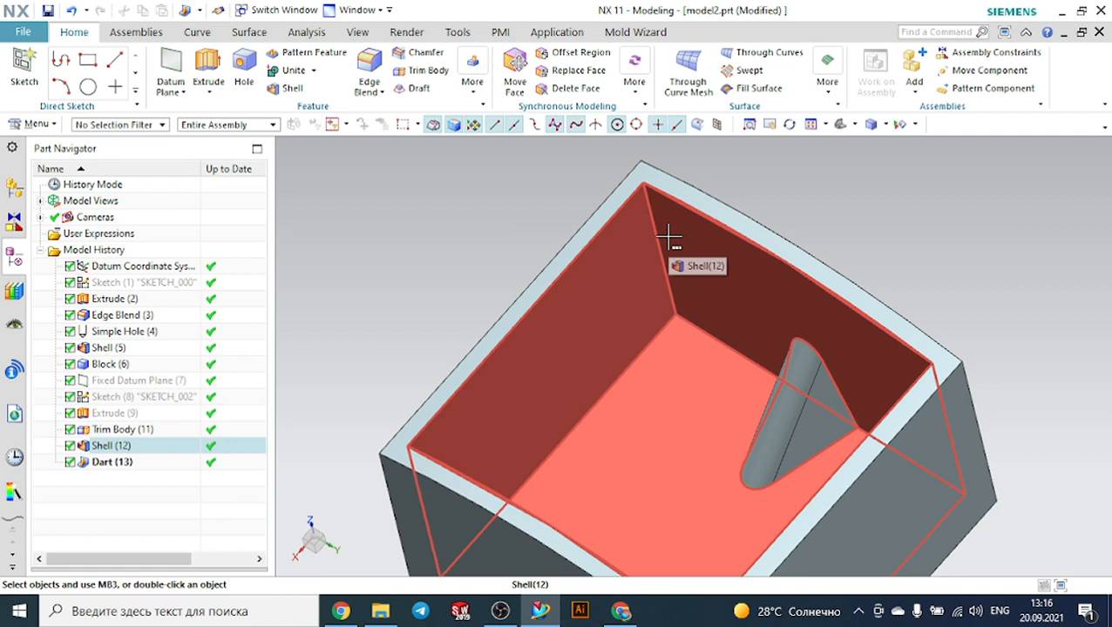
{"action": "scroll", "coordinate": [669, 236], "scroll_direction": "down", "scroll_amount": 3}
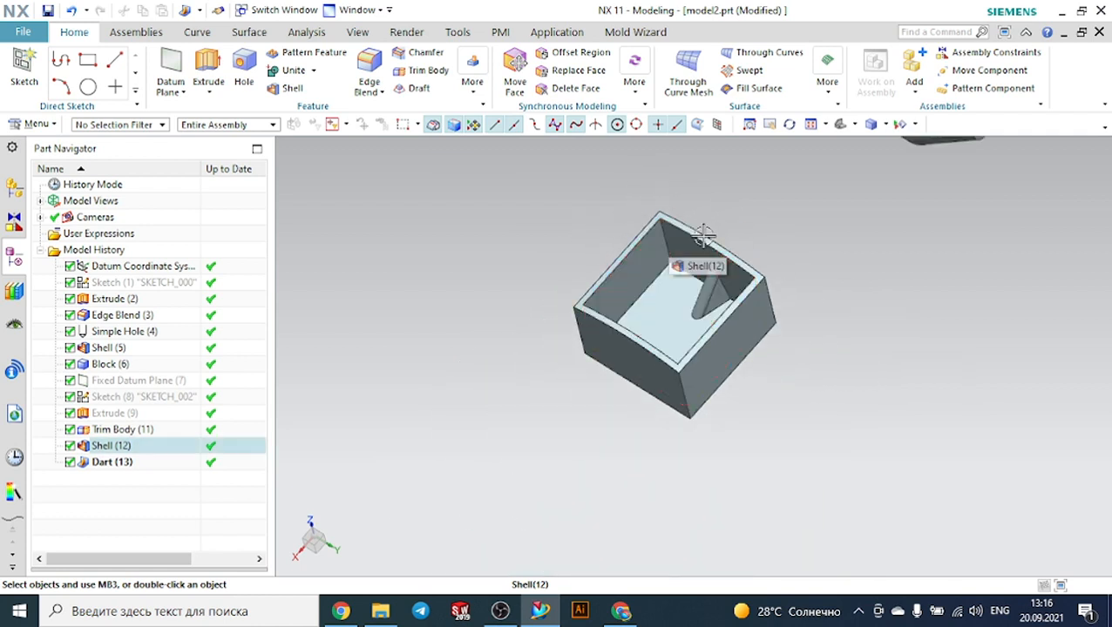
{"action": "middle_click_drag", "start_coordinate": [667, 235], "coordinate": [798, 277]}
{"action": "scroll", "coordinate": [798, 279], "scroll_direction": "up", "scroll_amount": 5}
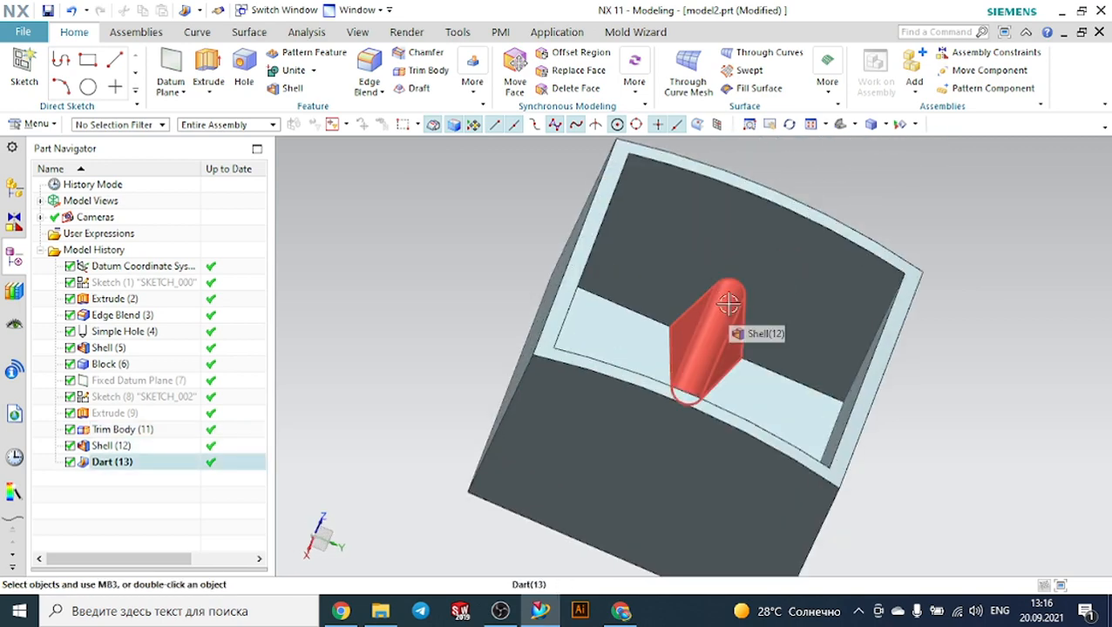
{"action": "scroll", "coordinate": [776, 312], "scroll_direction": "down", "scroll_amount": 3}
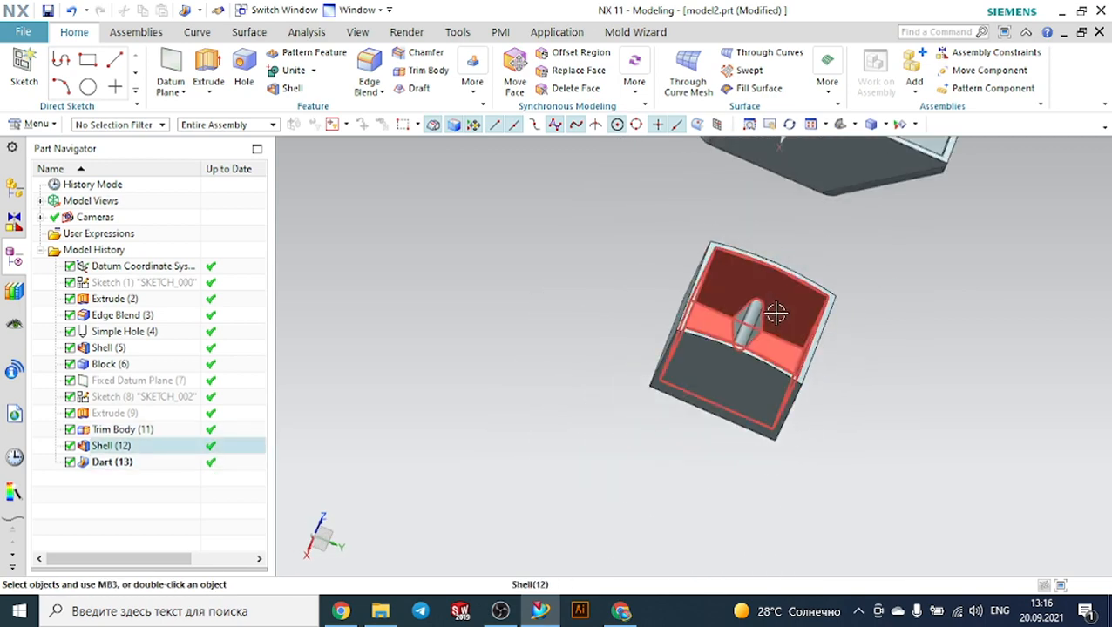
{"action": "scroll", "coordinate": [880, 298], "scroll_direction": "down", "scroll_amount": 2}
Create a new sketch on the XZ plane of the datum coordinate system.
{"action": "middle_click_drag", "start_coordinate": [897, 301], "coordinate": [861, 255]}
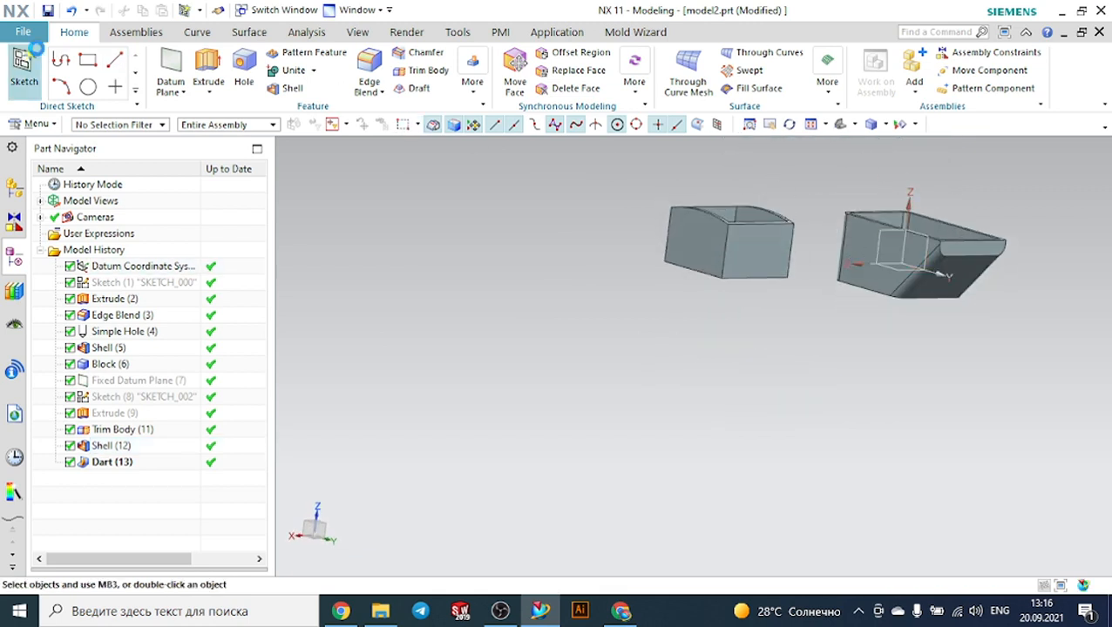
{"action": "left_click", "coordinate": [24, 59]}
{"action": "left_click", "coordinate": [882, 250]}
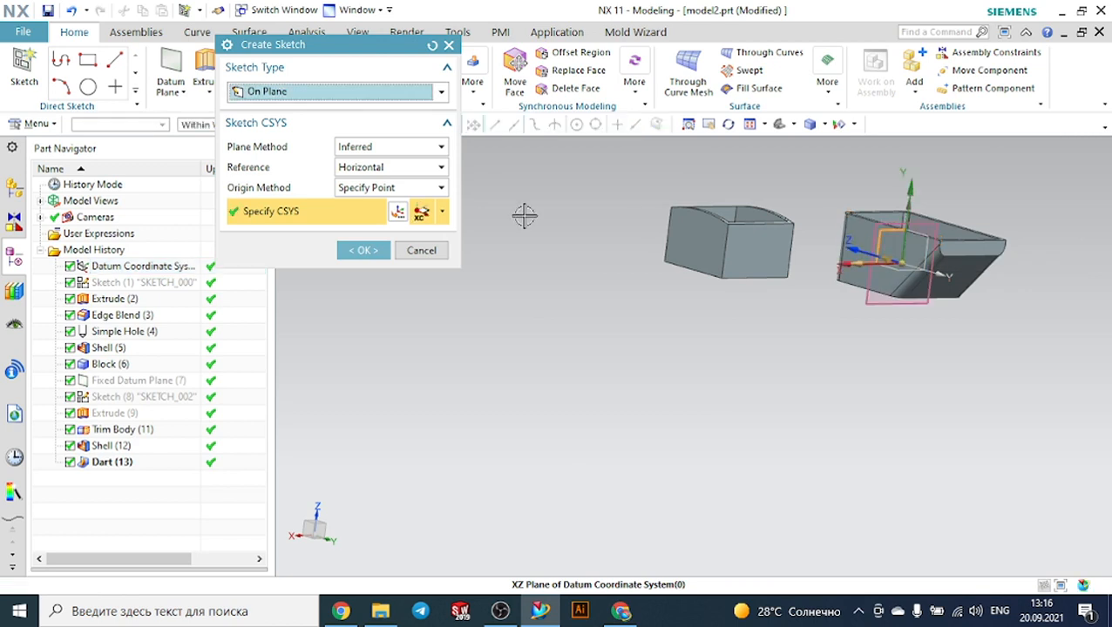
{"action": "left_click", "coordinate": [356, 252]}
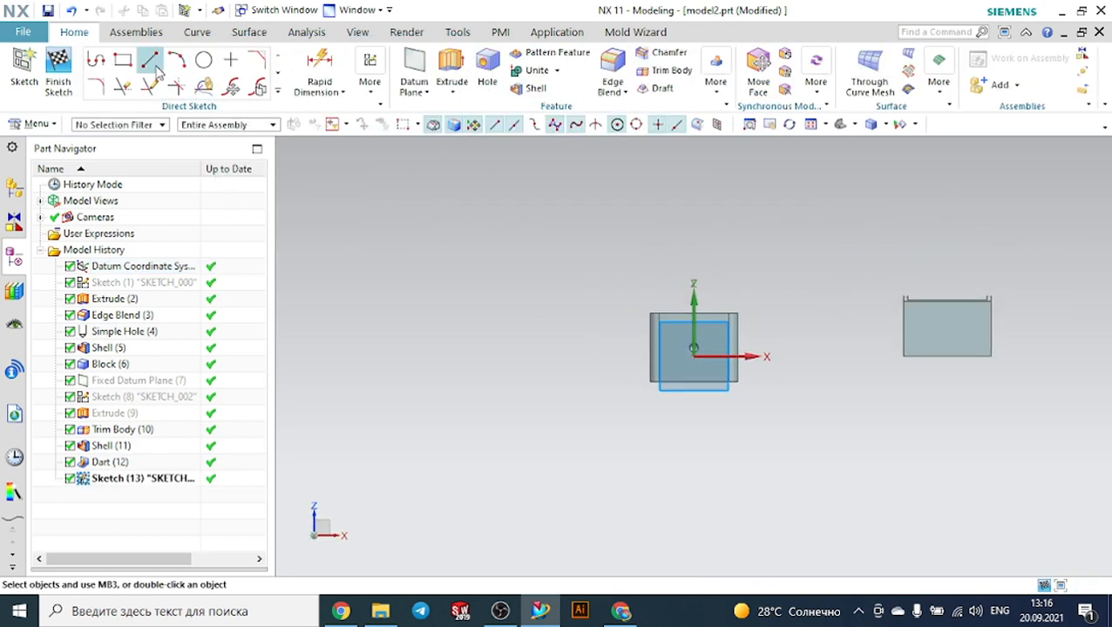
Draw an inclined line about 225 mm long joined to a horizontal line about 190 mm long, at about 122° to each other.
{"action": "left_click", "coordinate": [150, 60]}
{"action": "left_click", "coordinate": [348, 242]}
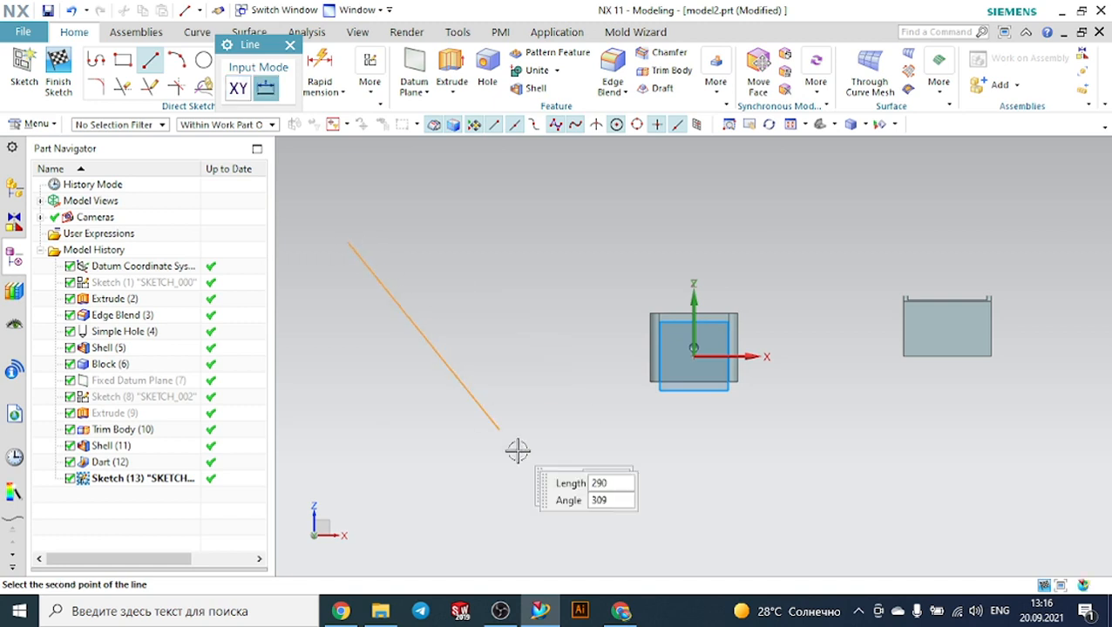
{"action": "left_click", "coordinate": [452, 409]}
{"action": "left_click", "coordinate": [619, 408]}
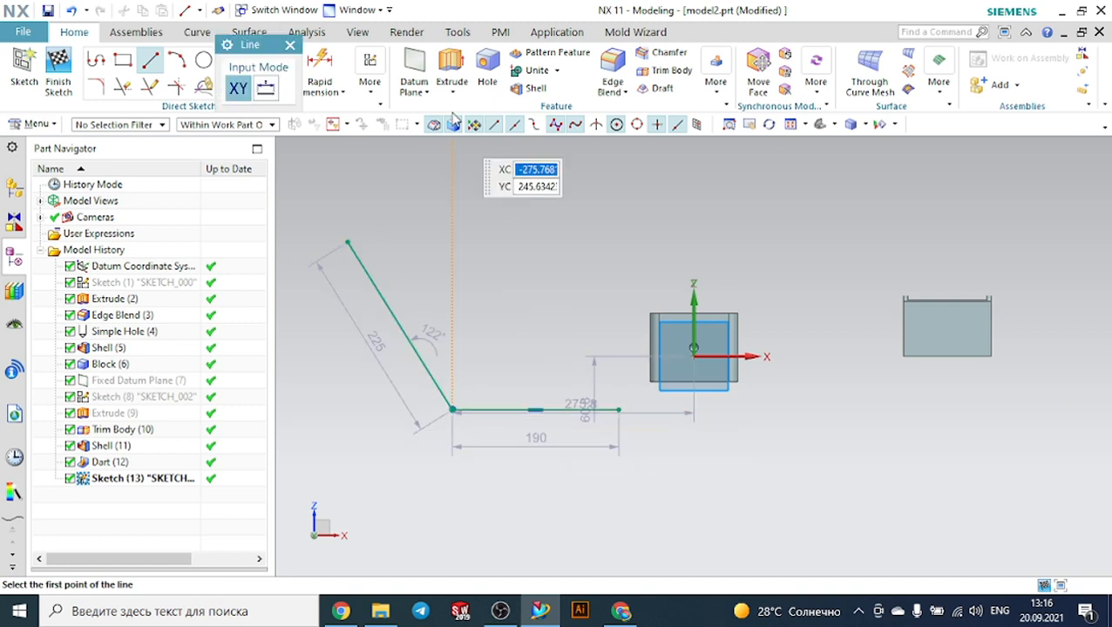
Extrude the two joined lines into a bent sheet with a Symmetric Value of 90 mm and Boolean None.
{"action": "left_click", "coordinate": [450, 74]}
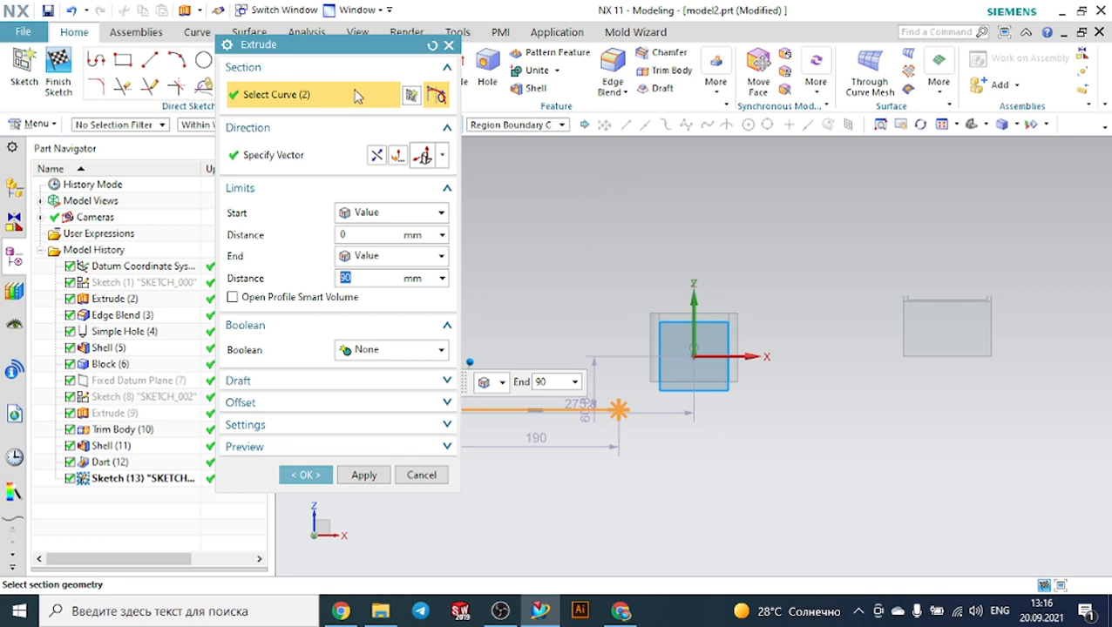
{"action": "left_click_drag", "start_coordinate": [383, 52], "coordinate": [259, 74]}
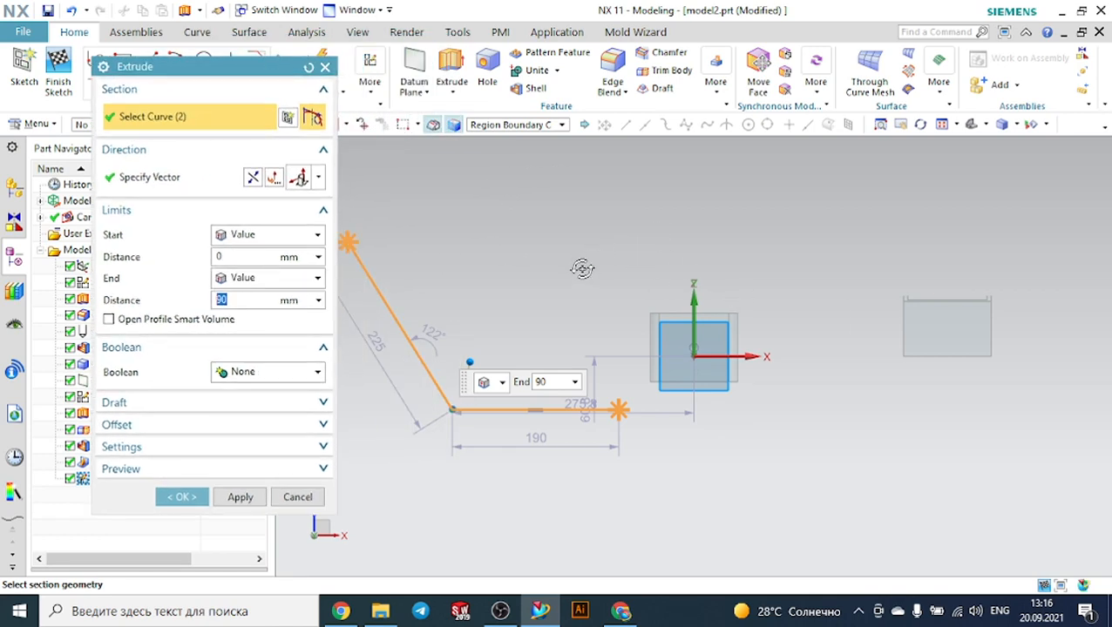
{"action": "middle_click_drag", "start_coordinate": [578, 267], "coordinate": [554, 292]}
{"action": "left_click", "coordinate": [278, 238]}
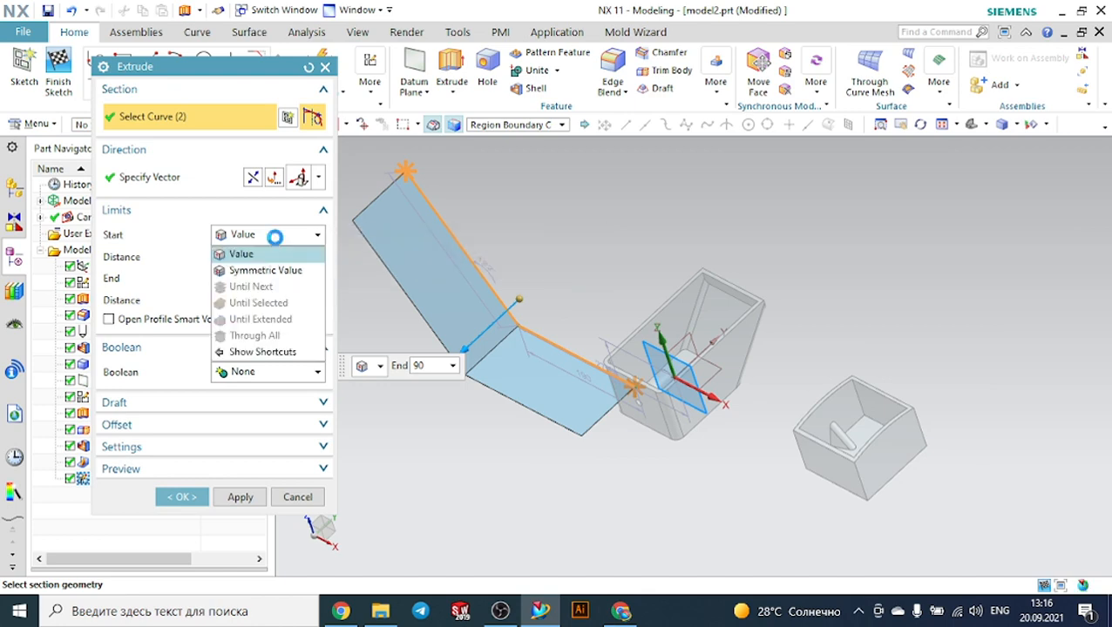
{"action": "left_click", "coordinate": [263, 268]}
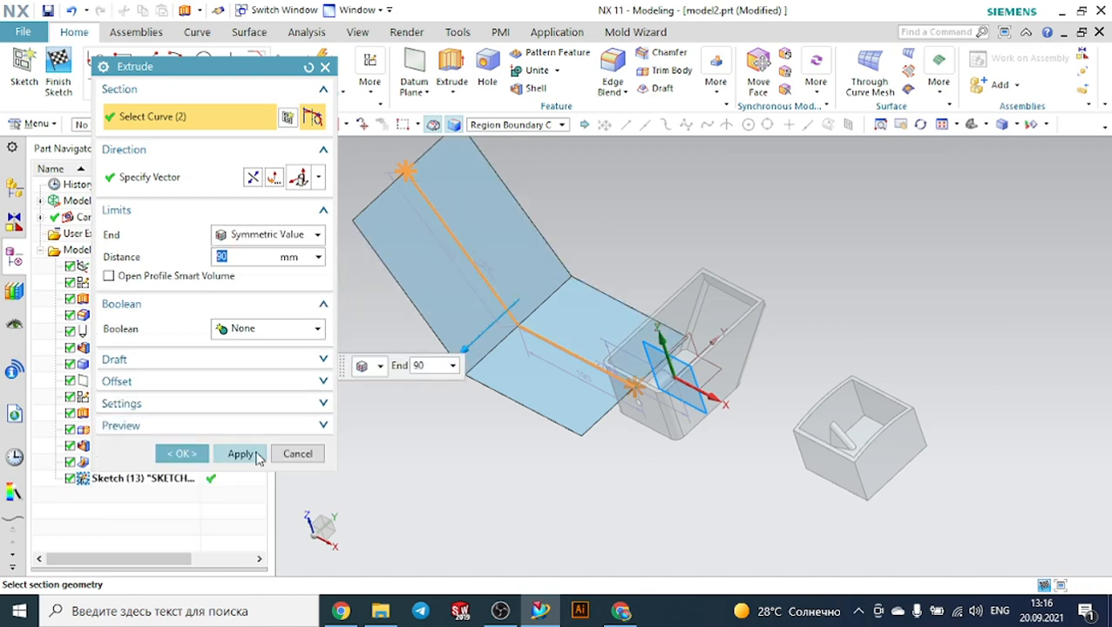
{"action": "left_click", "coordinate": [181, 454]}
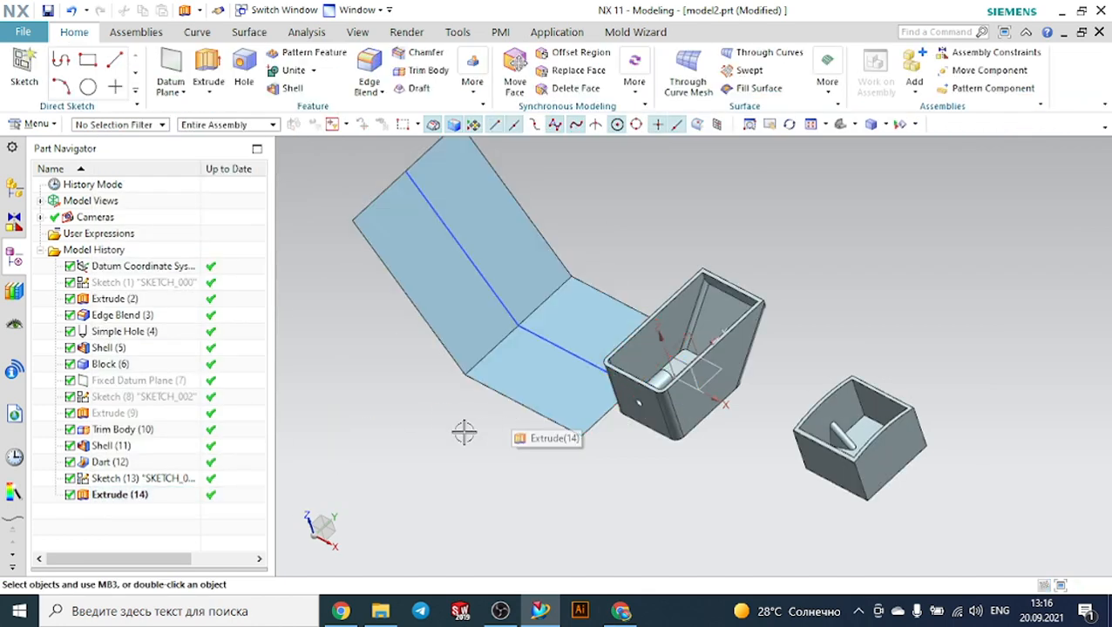
Reopen the bent sheet's sketch and move the inclined line's upper endpoint so the line stands vertical, about 201 mm long.
{"action": "middle_click_drag", "start_coordinate": [392, 445], "coordinate": [434, 417]}
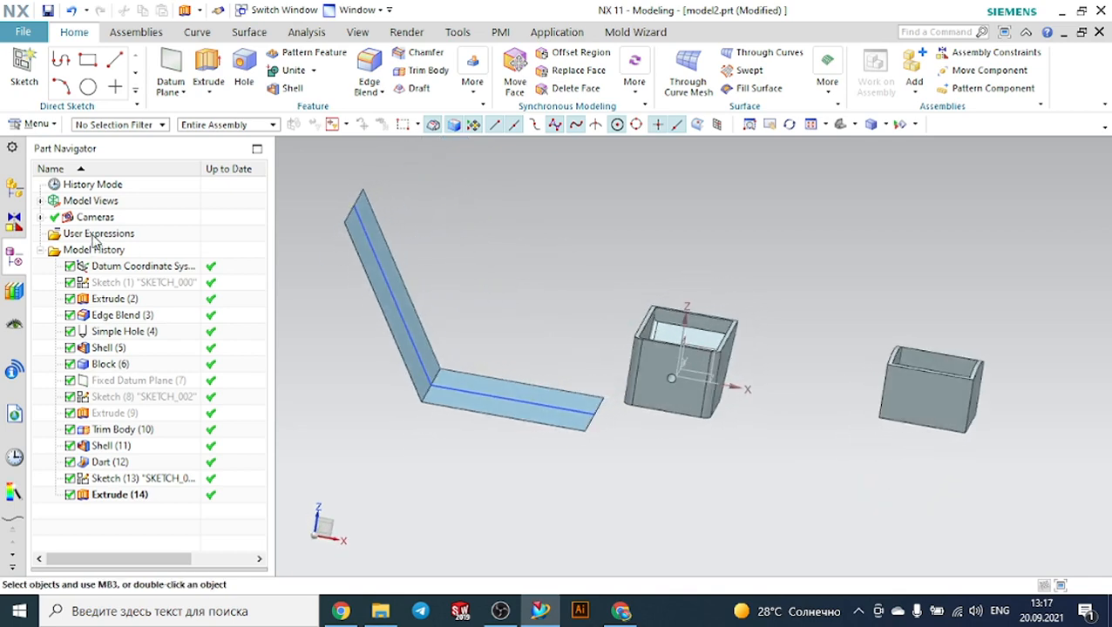
{"action": "left_click", "coordinate": [23, 126]}
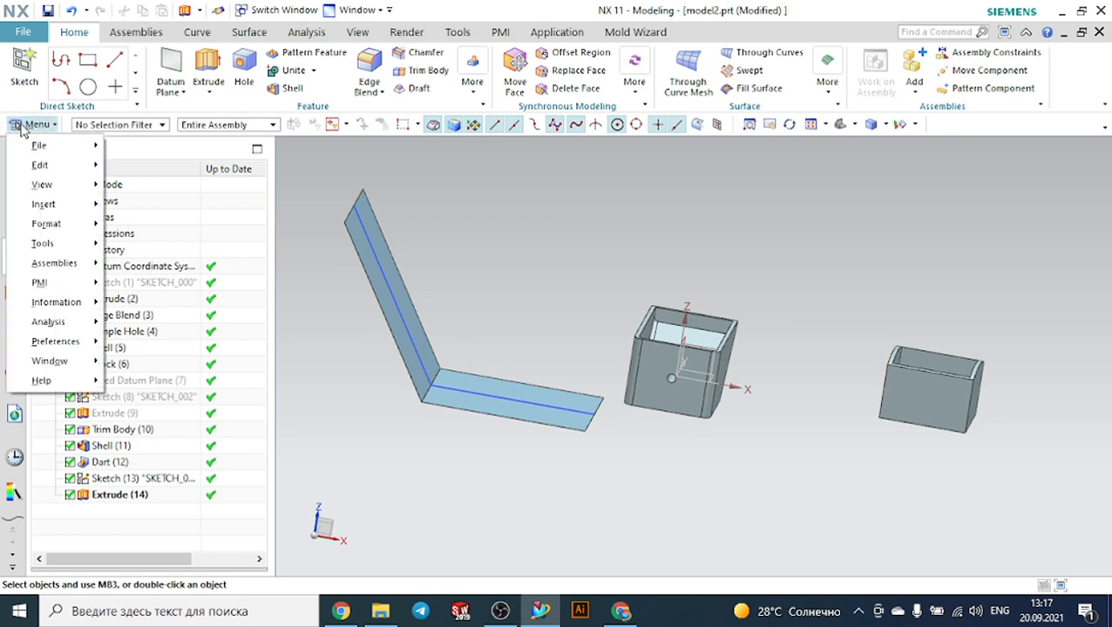
{"action": "left_click", "coordinate": [26, 128]}
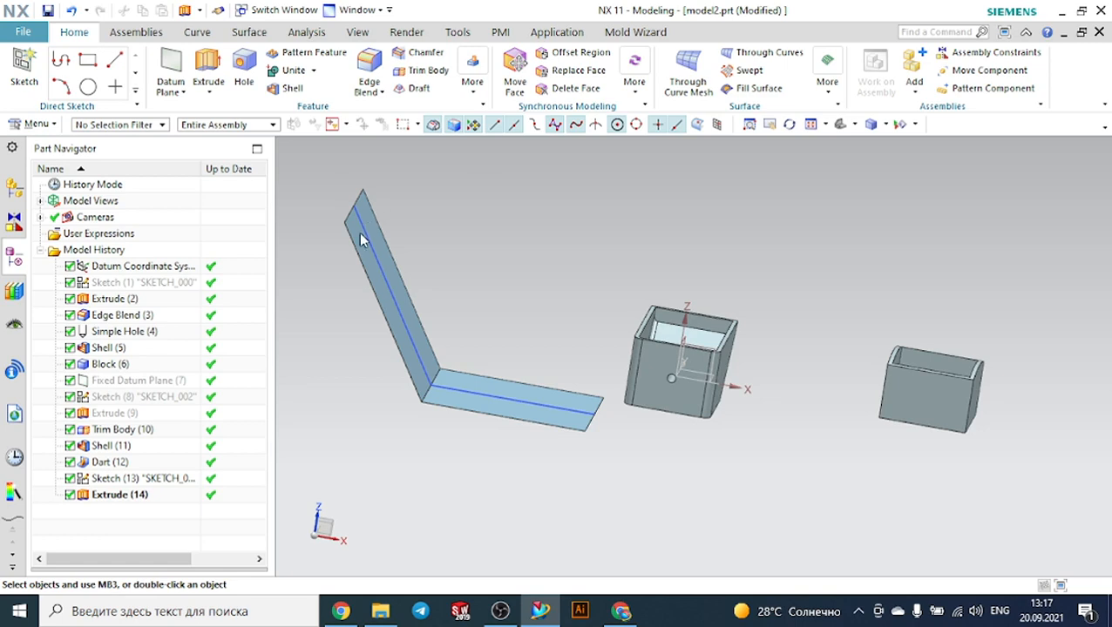
{"action": "double_click", "coordinate": [138, 478]}
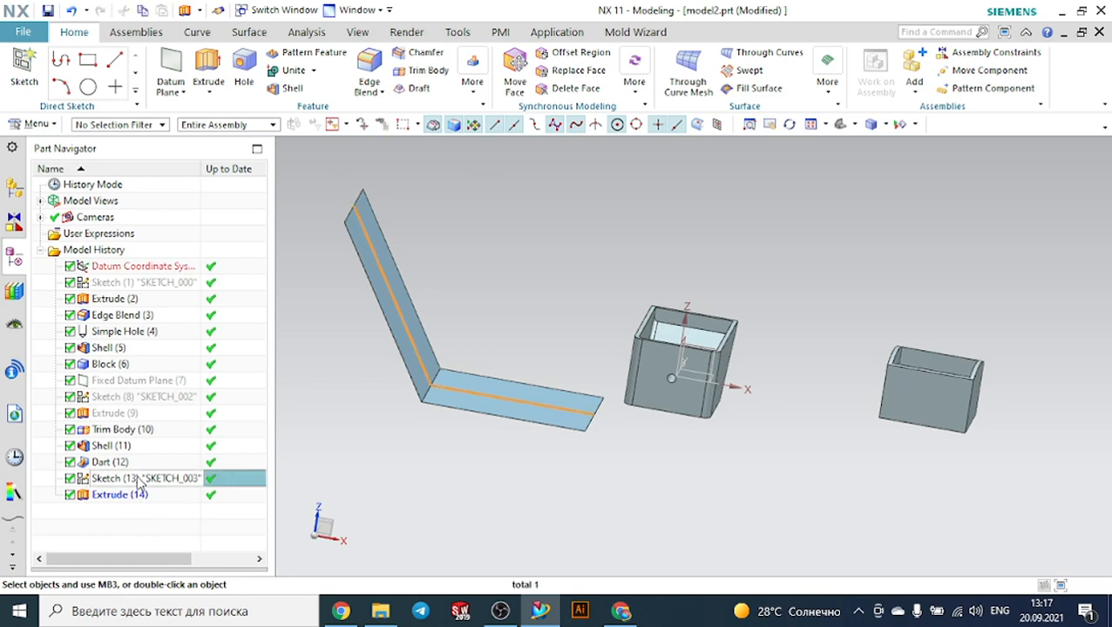
{"action": "left_click_drag", "start_coordinate": [411, 169], "coordinate": [593, 155]}
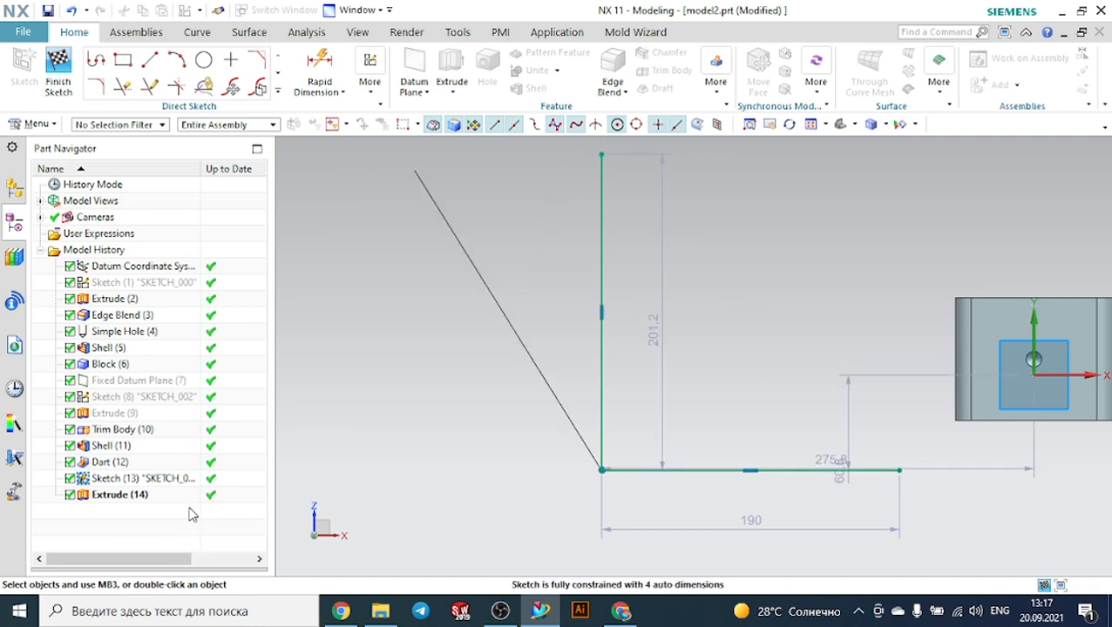
Apply a Vertical geometric constraint to the upright line and finish the sketch to update the sheet.
{"action": "left_click", "coordinate": [370, 83]}
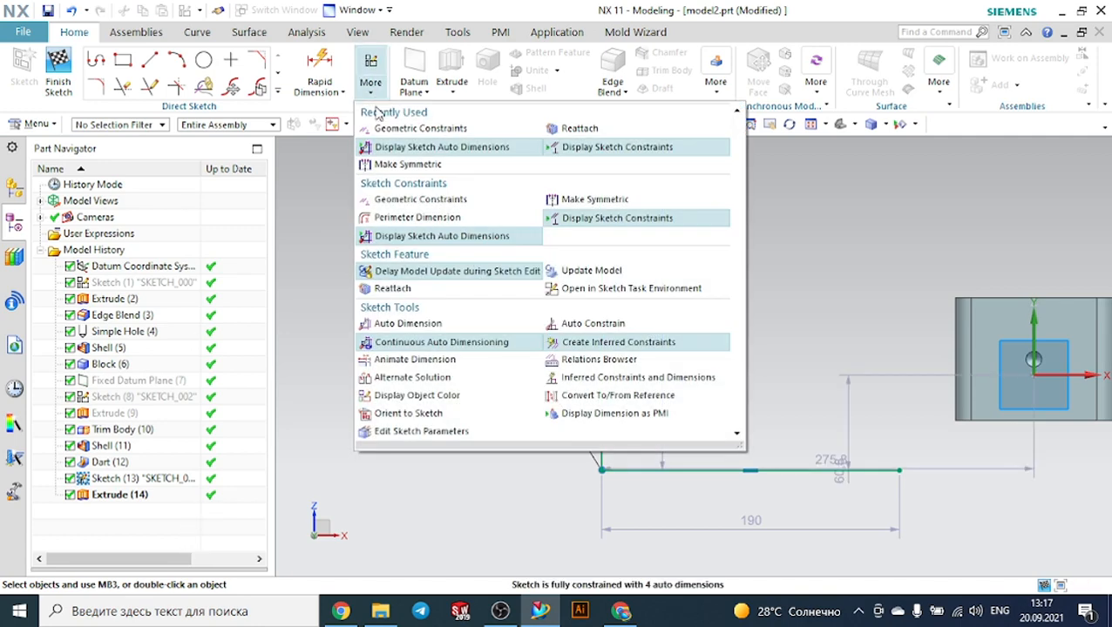
{"action": "left_click", "coordinate": [397, 126]}
{"action": "left_click", "coordinate": [286, 121]}
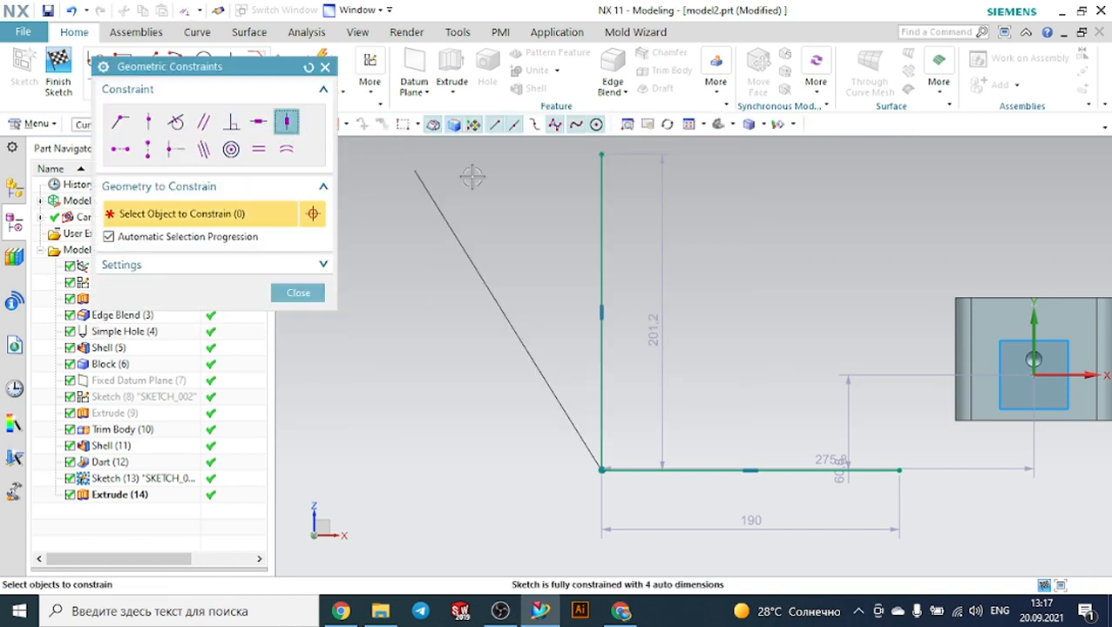
{"action": "left_click", "coordinate": [601, 218]}
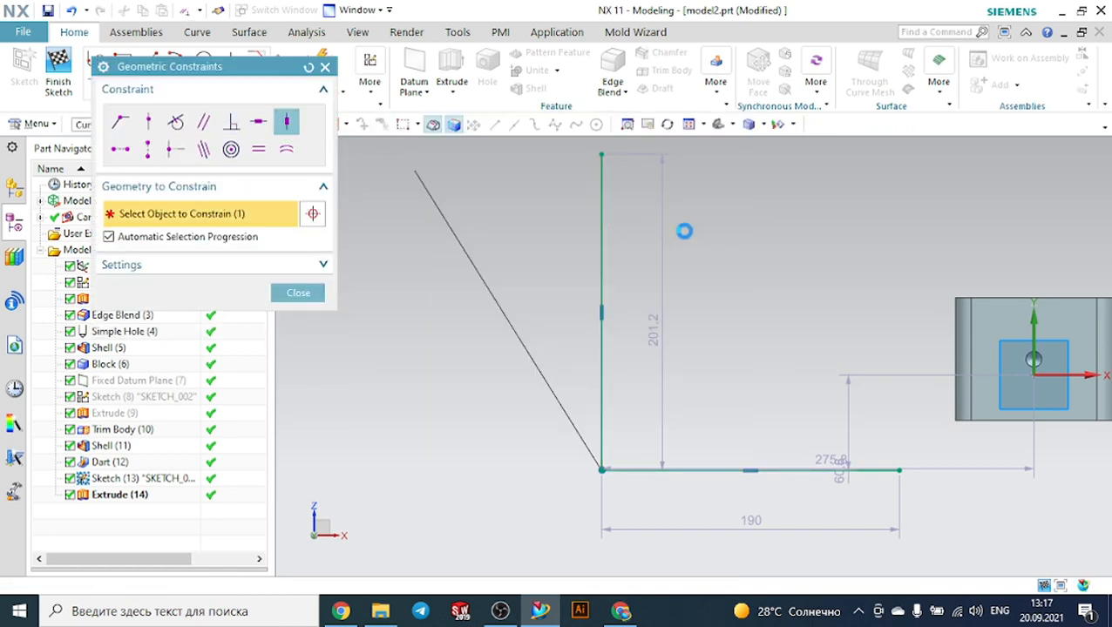
{"action": "left_click", "coordinate": [565, 324]}
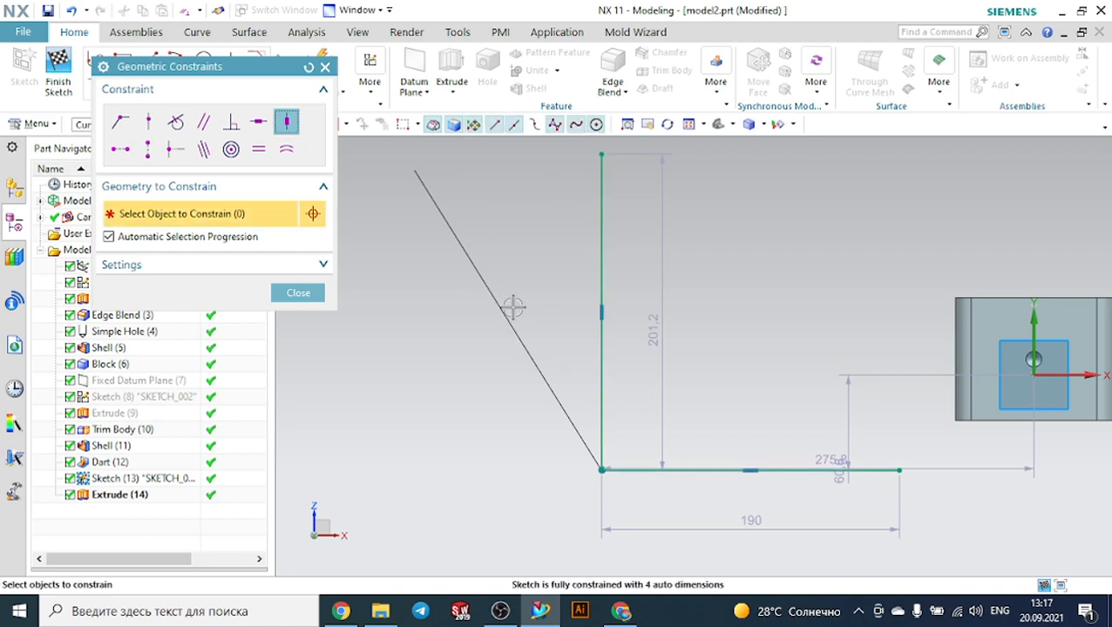
{"action": "left_click", "coordinate": [298, 292]}
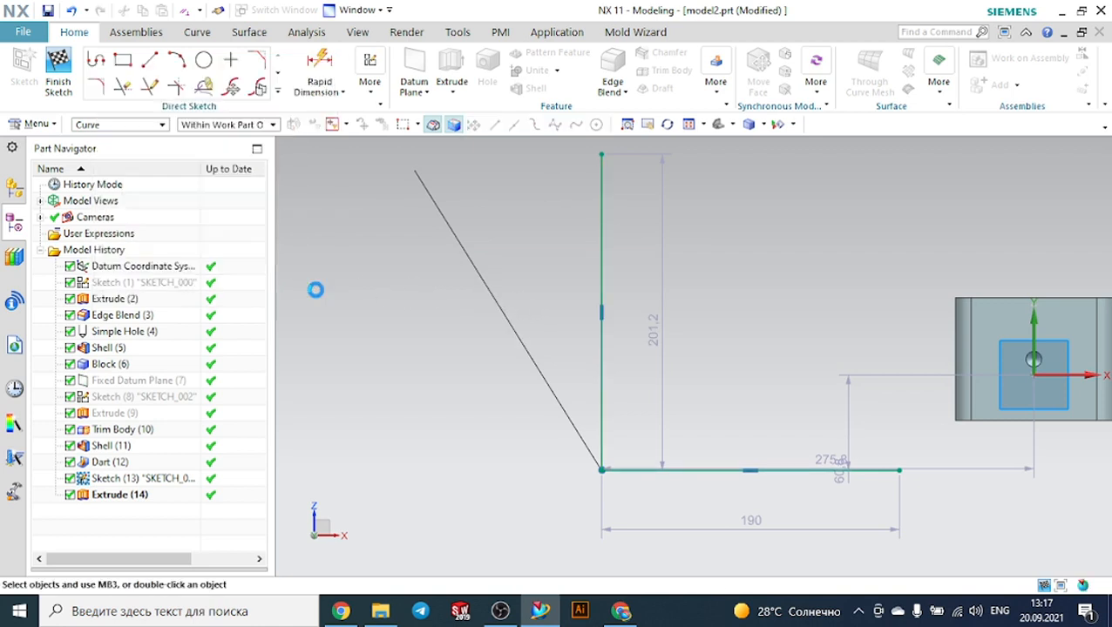
{"action": "left_click", "coordinate": [58, 69]}
{"action": "left_click", "coordinate": [197, 32]}
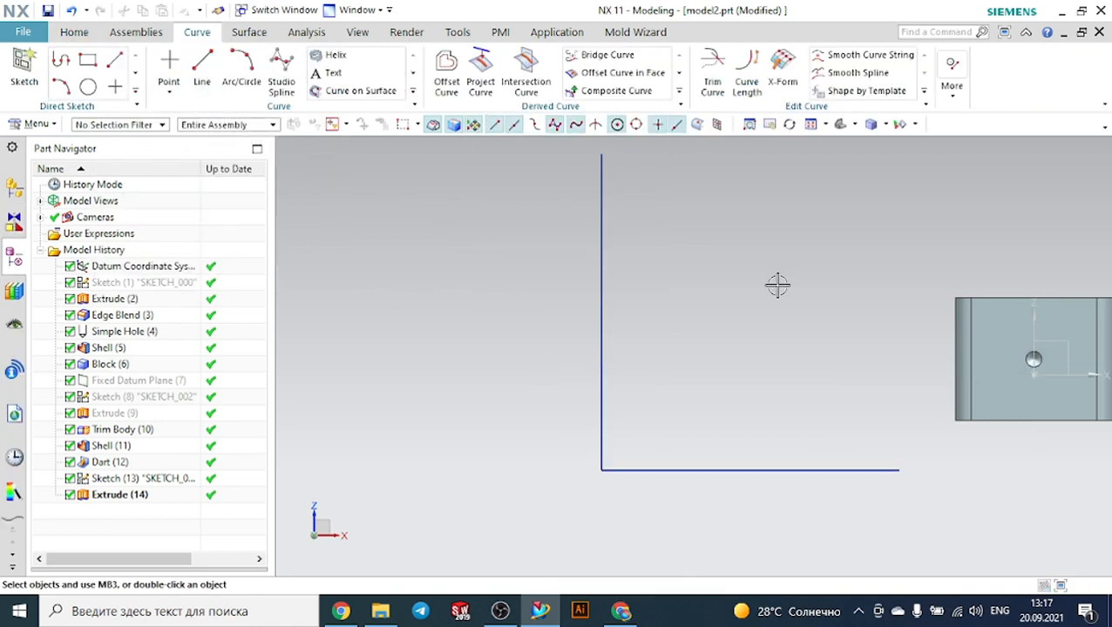
{"action": "middle_click_drag", "start_coordinate": [824, 293], "coordinate": [801, 307]}
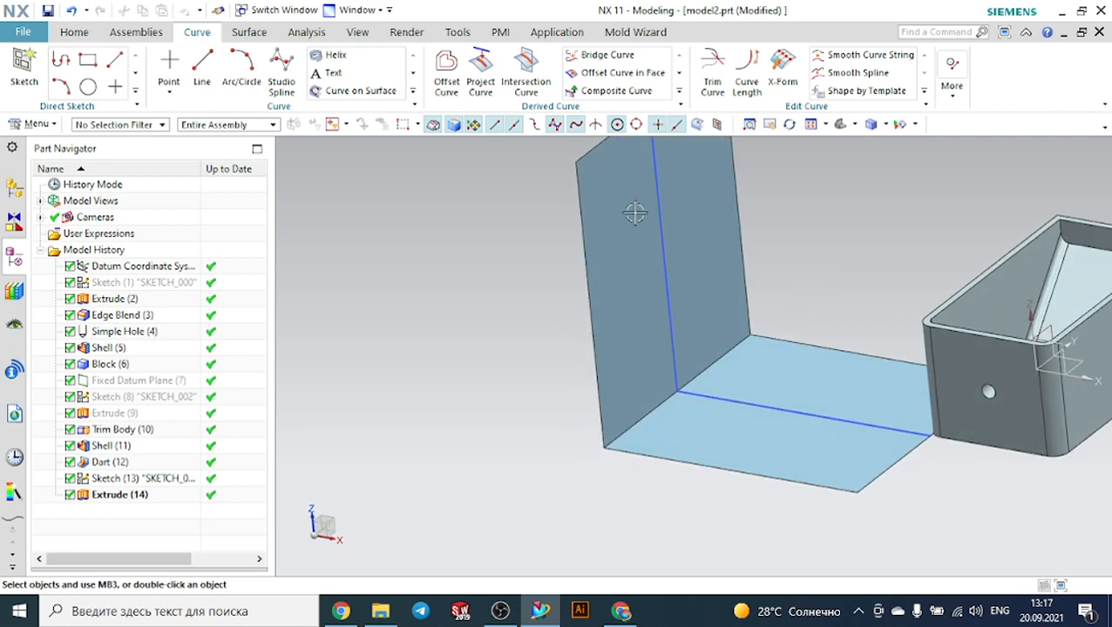
{"action": "left_click", "coordinate": [33, 124]}
{"action": "mouse_move", "coordinate": [58, 189]}
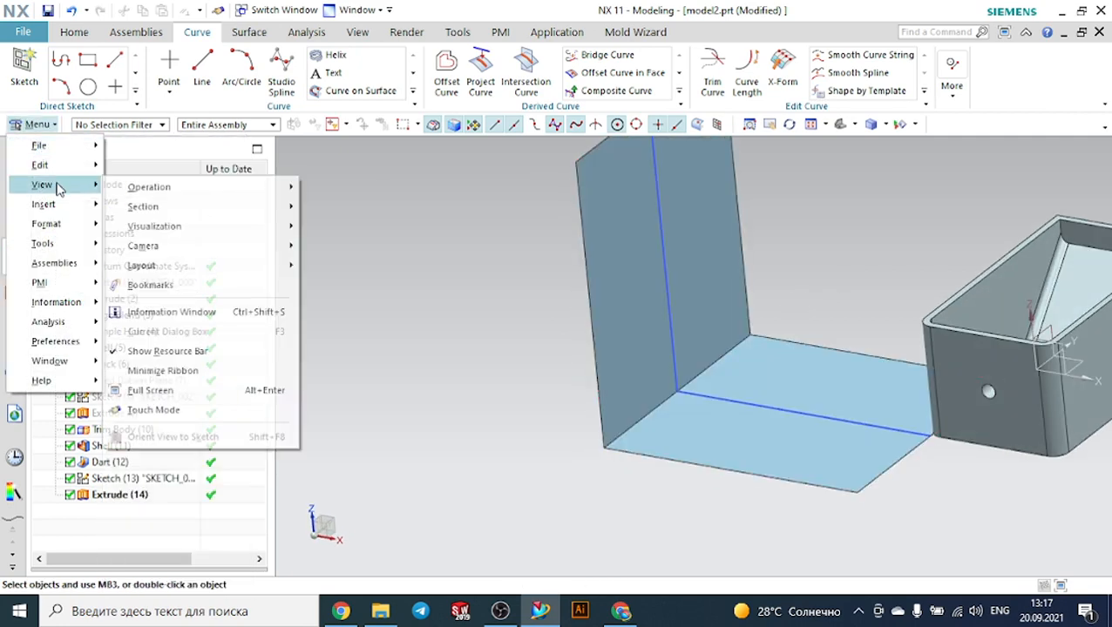
{"action": "mouse_move", "coordinate": [188, 232]}
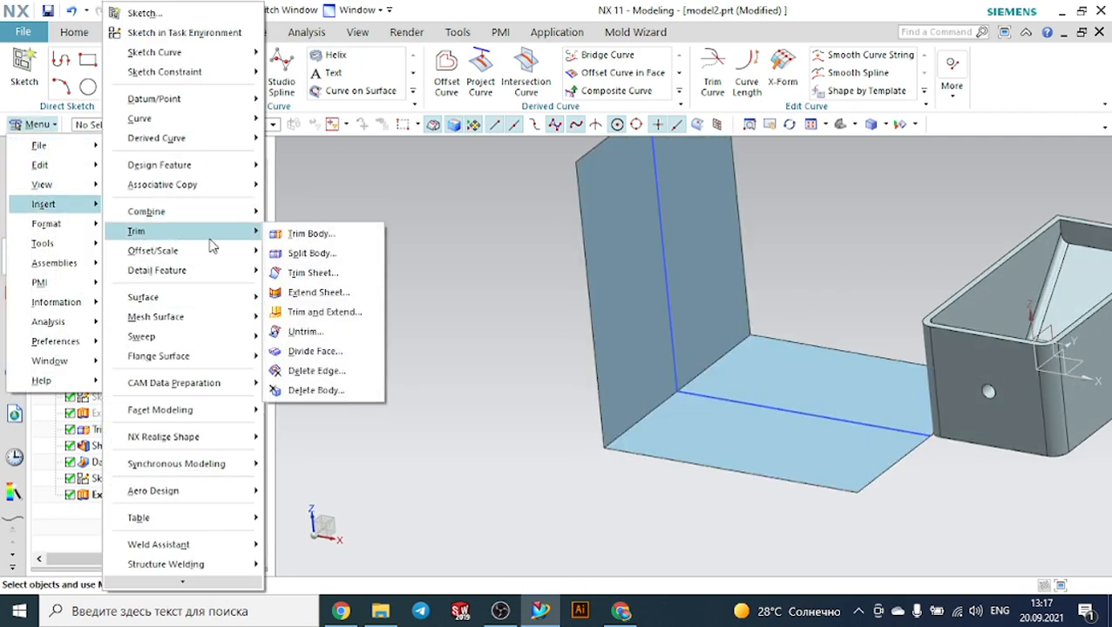
{"action": "mouse_move", "coordinate": [250, 190]}
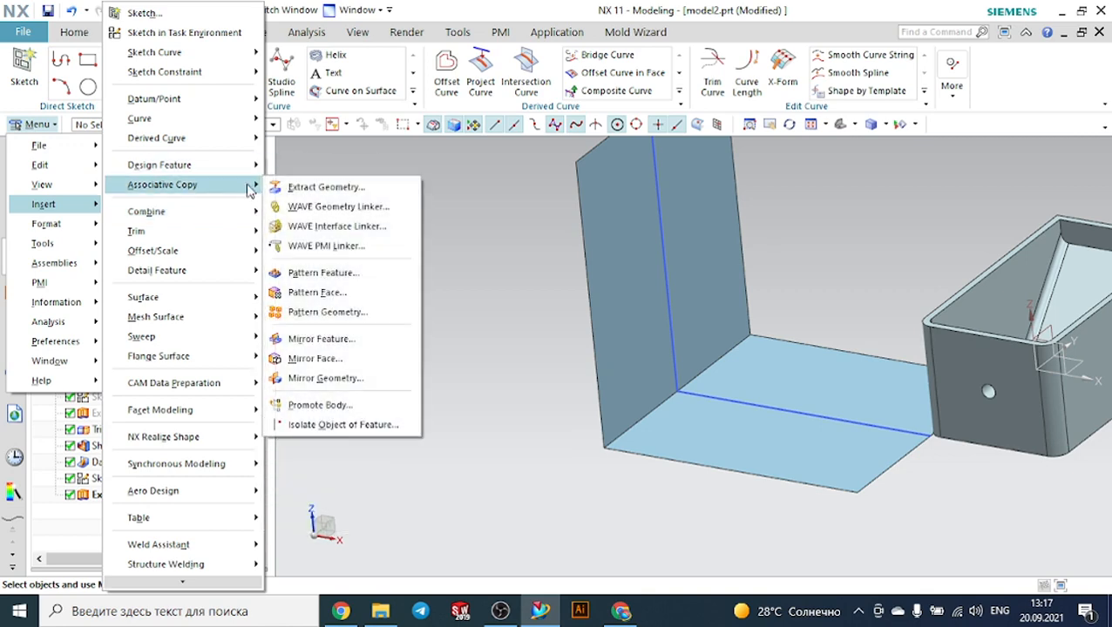
{"action": "mouse_move", "coordinate": [248, 165]}
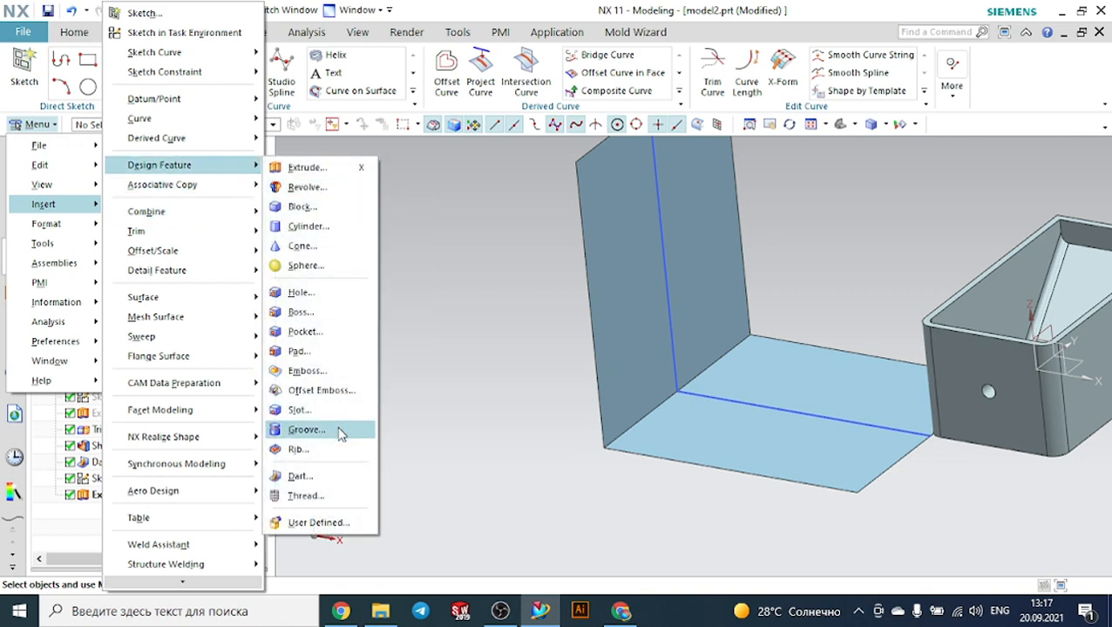
{"action": "left_click", "coordinate": [318, 475]}
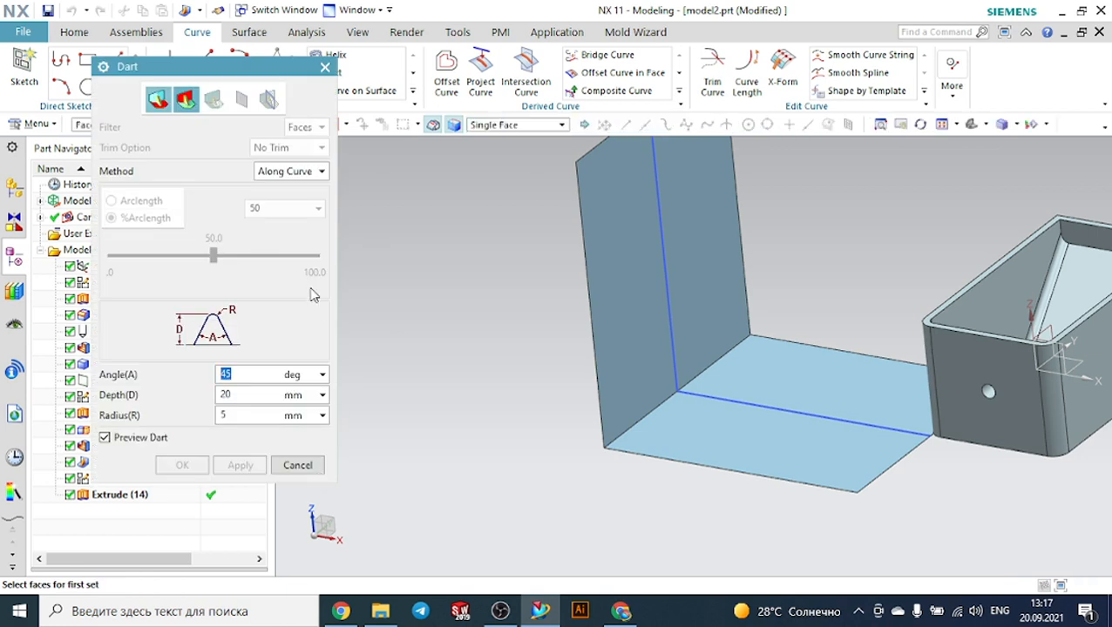
{"action": "left_click", "coordinate": [712, 426]}
{"action": "left_click", "coordinate": [651, 331]}
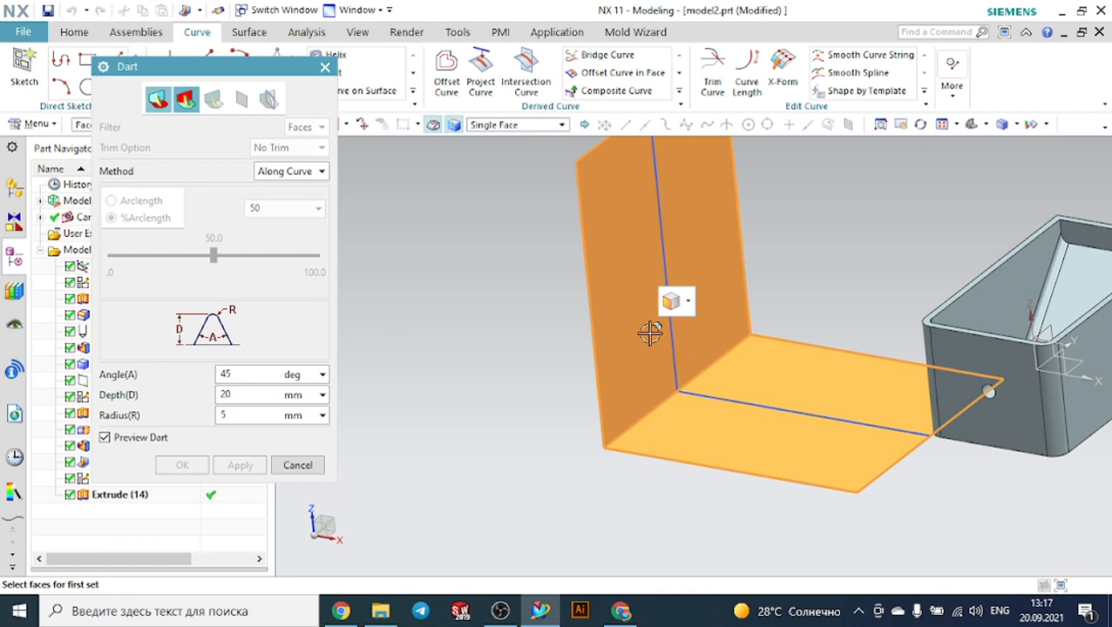
{"action": "left_click", "coordinate": [326, 68]}
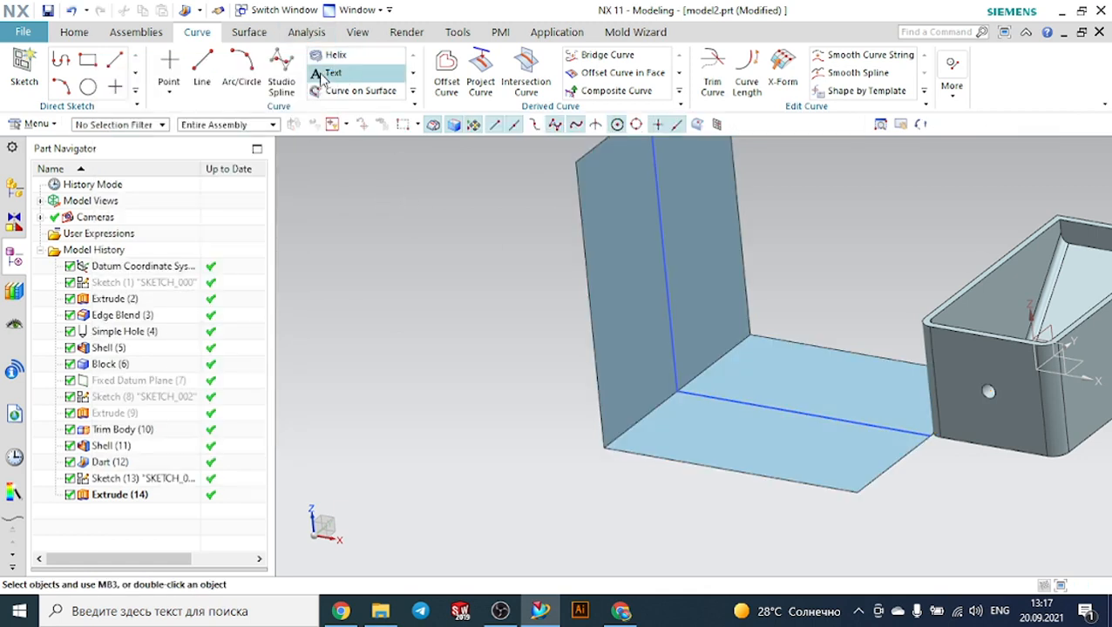
Create a Trim and Sew dart between the sheet's horizontal and vertical faces at 29.8 %Arclength, with 45° angle, 20 mm depth and 5 mm radius.
{"action": "left_click", "coordinate": [35, 125]}
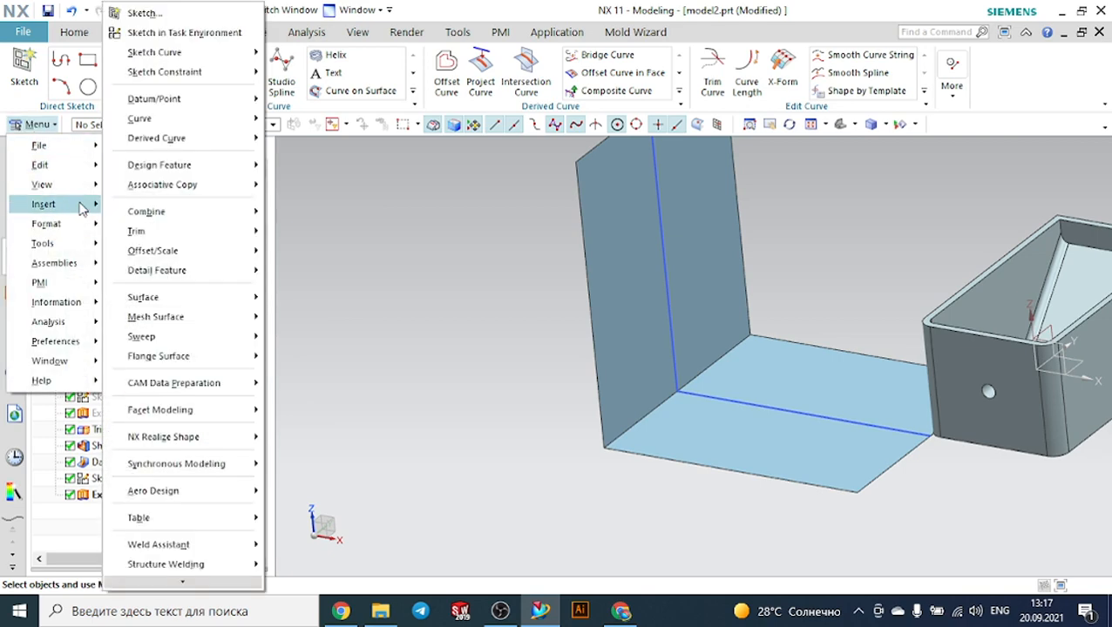
{"action": "mouse_move", "coordinate": [235, 185]}
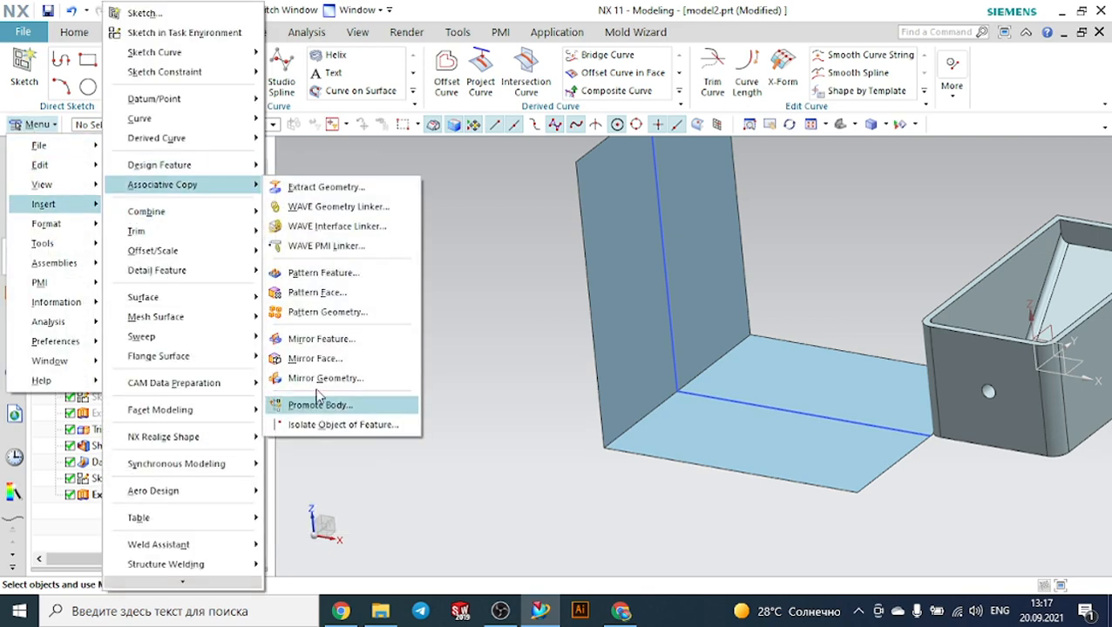
{"action": "mouse_move", "coordinate": [235, 164]}
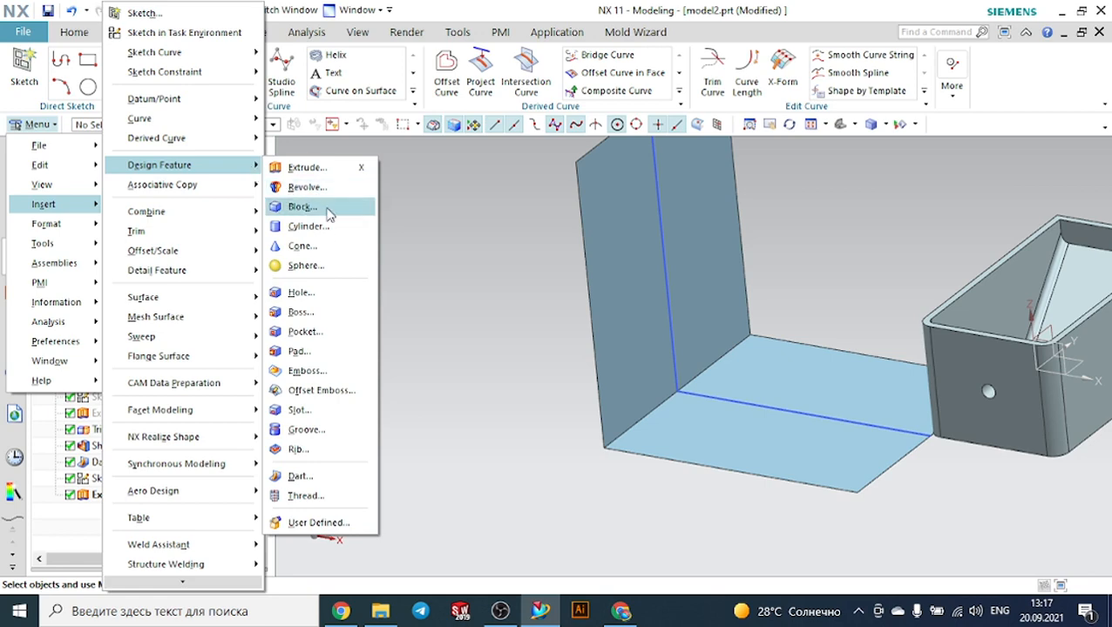
{"action": "left_click", "coordinate": [307, 476]}
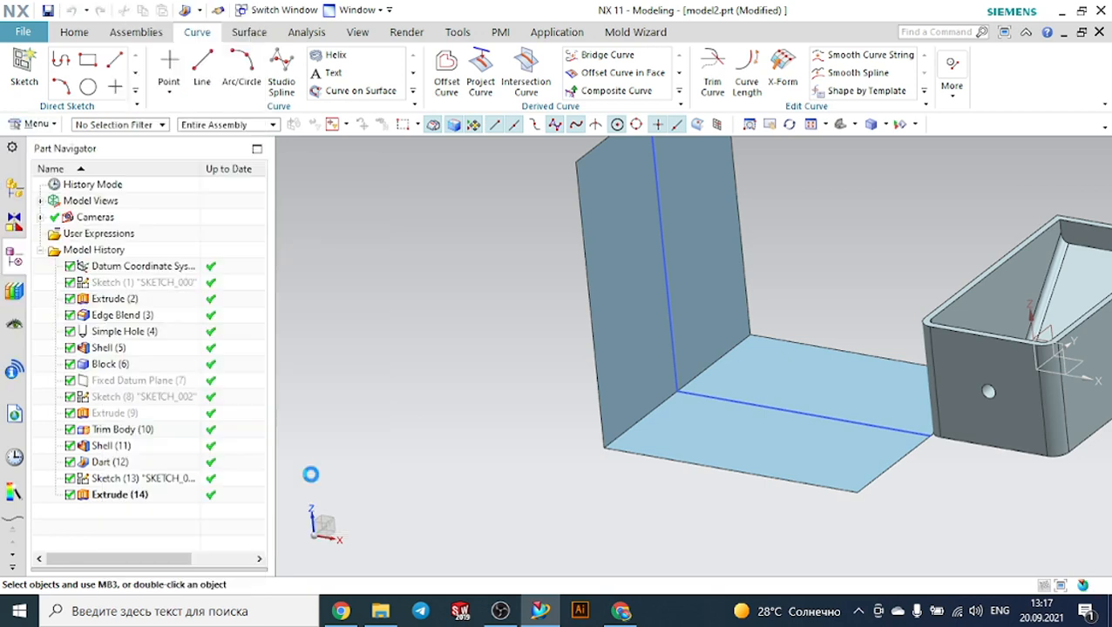
{"action": "left_click", "coordinate": [690, 422]}
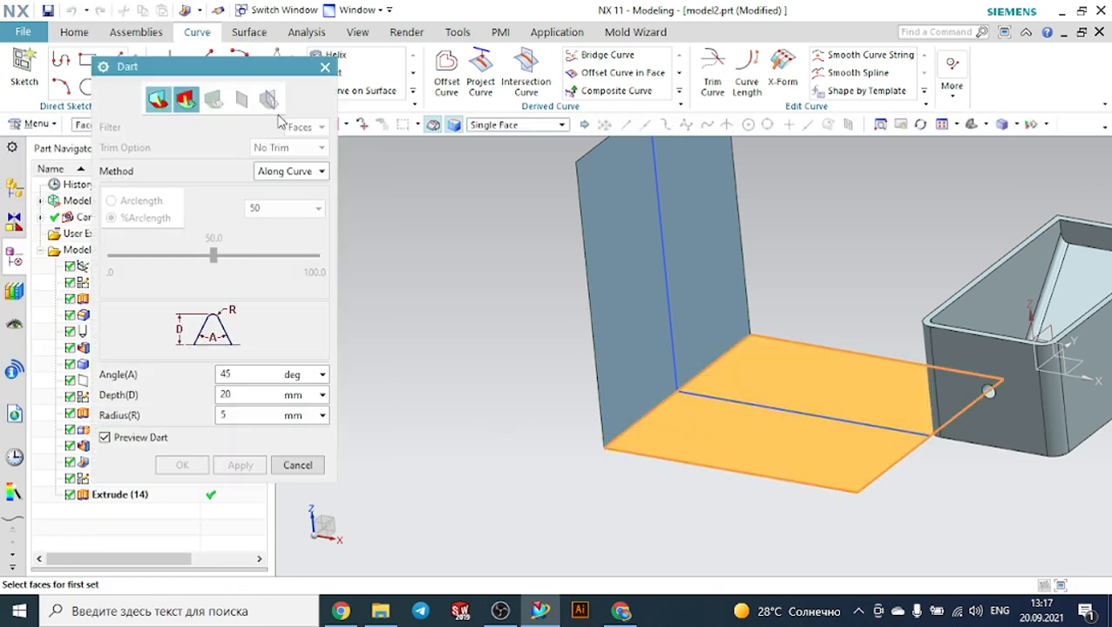
{"action": "left_click", "coordinate": [186, 101]}
{"action": "left_click", "coordinate": [609, 252]}
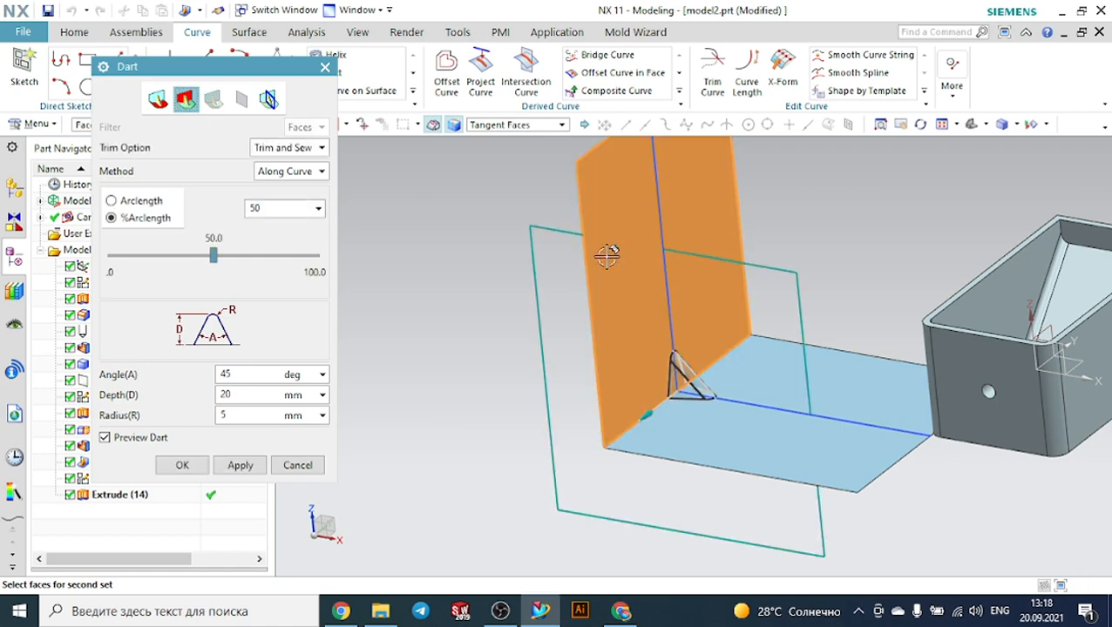
{"action": "middle_click_drag", "start_coordinate": [521, 400], "coordinate": [165, 282]}
{"action": "left_click_drag", "start_coordinate": [221, 261], "coordinate": [172, 260]}
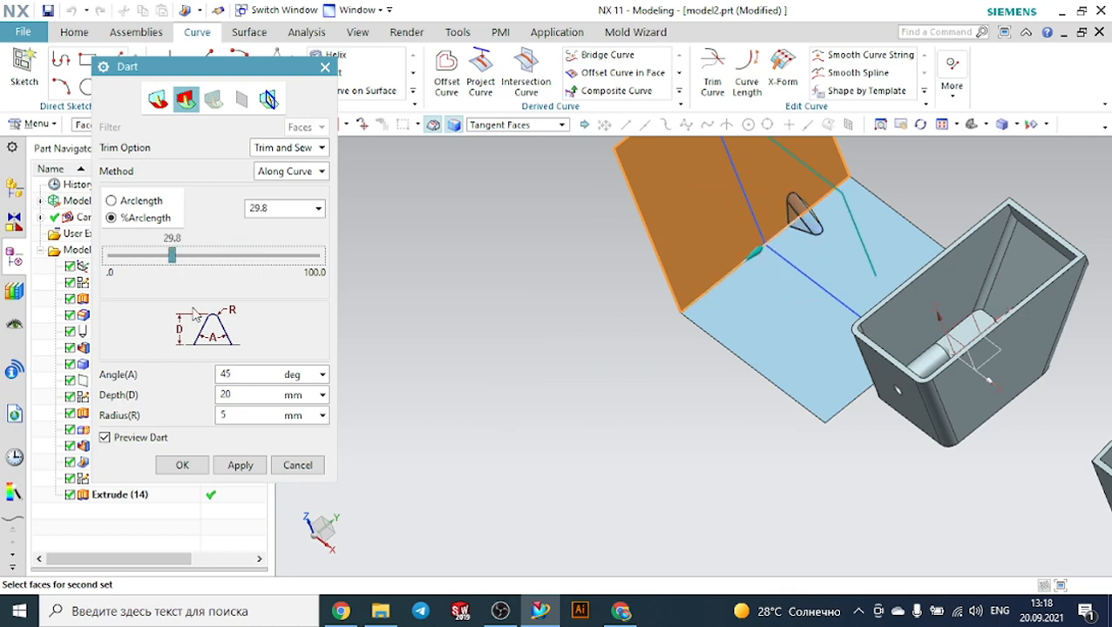
{"action": "left_click", "coordinate": [200, 465]}
Examine the dart at the sheet's bend and the neighbouring shelled bodies from above and below.
{"action": "middle_click_drag", "start_coordinate": [563, 380], "coordinate": [643, 340]}
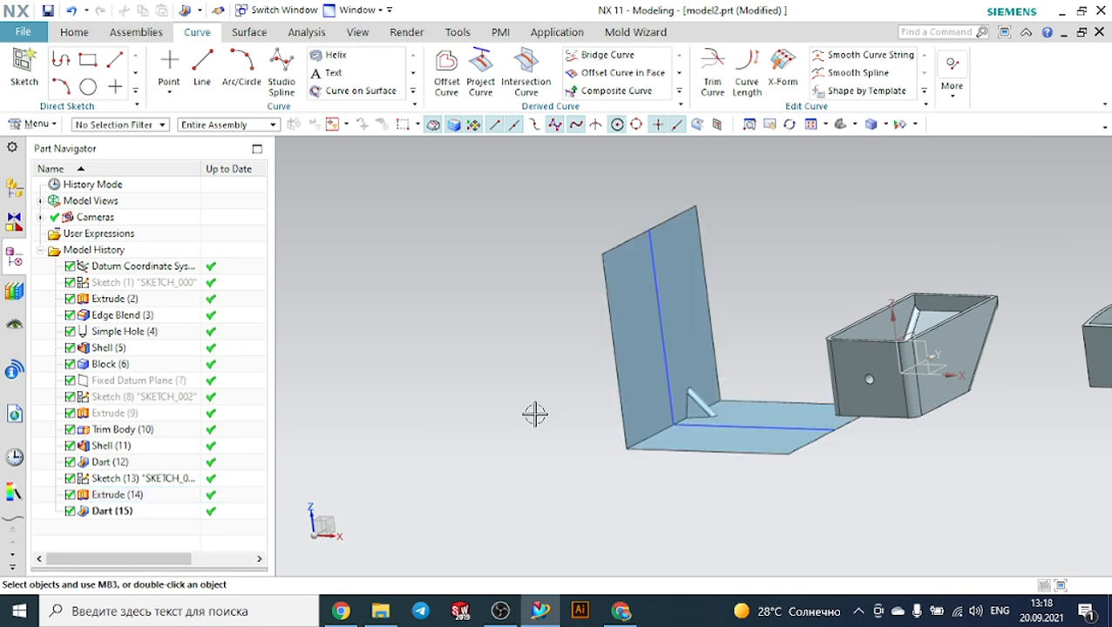
{"action": "middle_click_drag", "start_coordinate": [534, 415], "coordinate": [629, 385]}
{"action": "scroll", "coordinate": [695, 335], "scroll_direction": "up", "scroll_amount": 5}
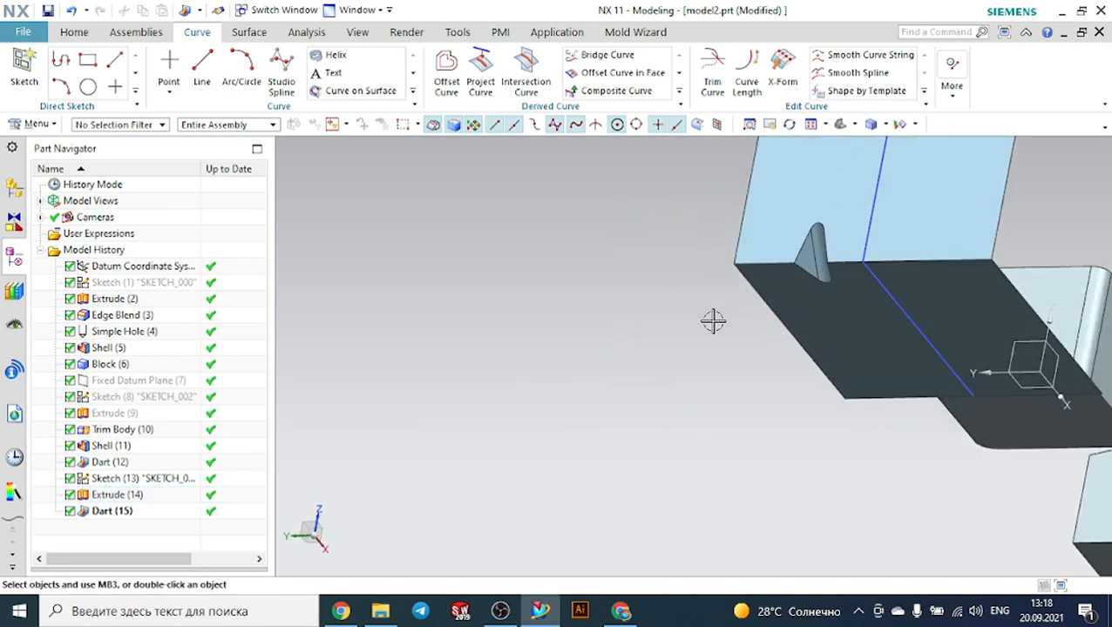
{"action": "scroll", "coordinate": [835, 218], "scroll_direction": "down", "scroll_amount": 4}
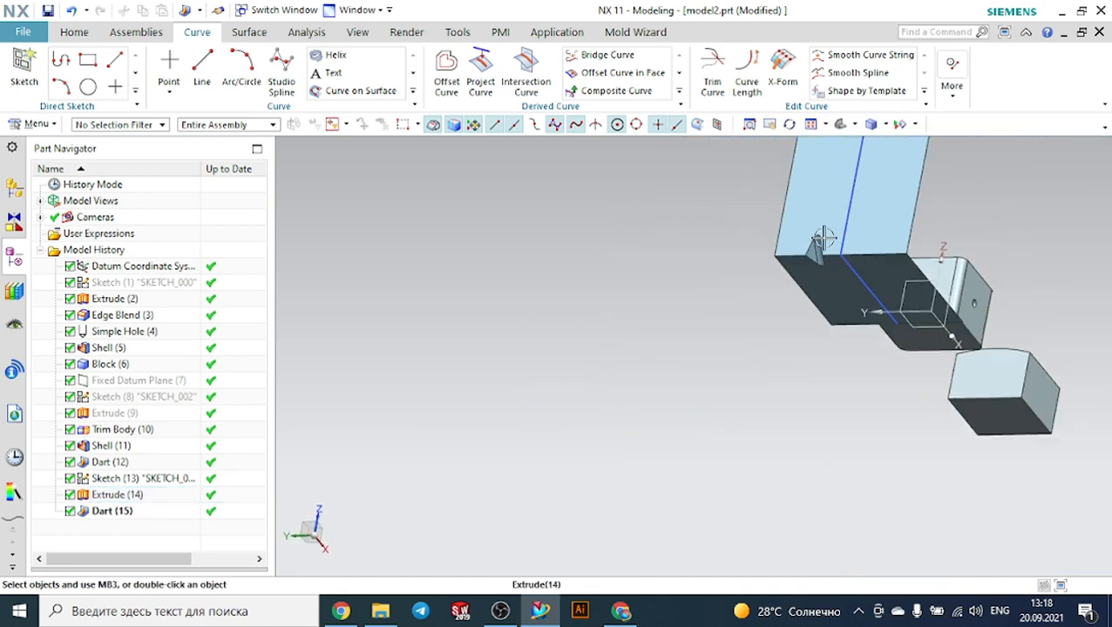
{"action": "middle_click_drag", "start_coordinate": [1037, 220], "coordinate": [1011, 287]}
{"action": "scroll", "coordinate": [1017, 290], "scroll_direction": "up", "scroll_amount": 4}
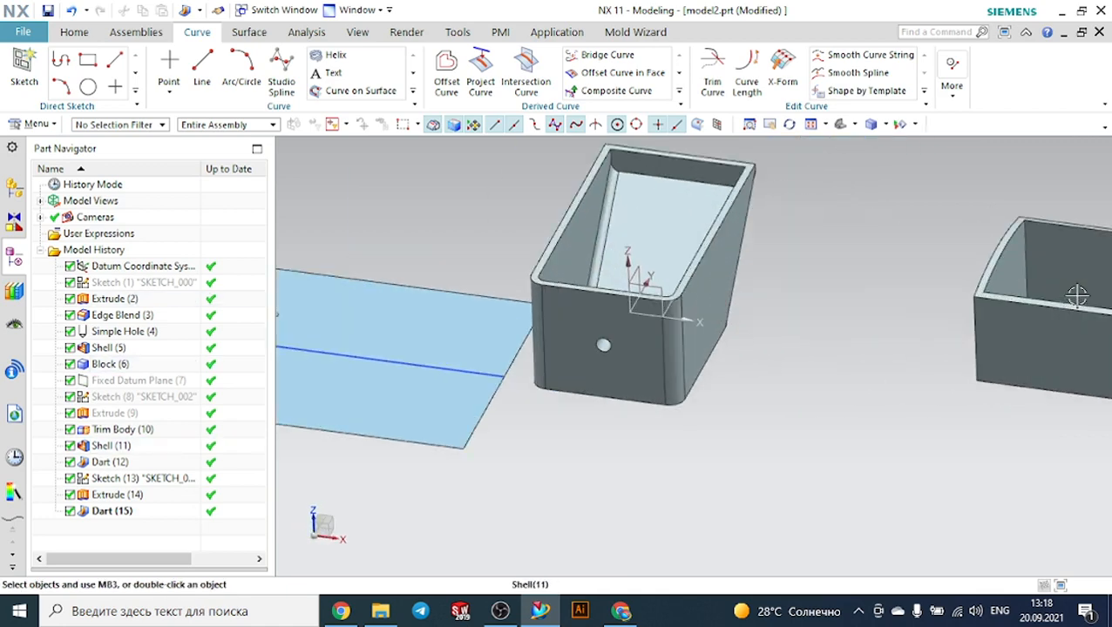
{"action": "scroll", "coordinate": [1017, 289], "scroll_direction": "down", "scroll_amount": 4}
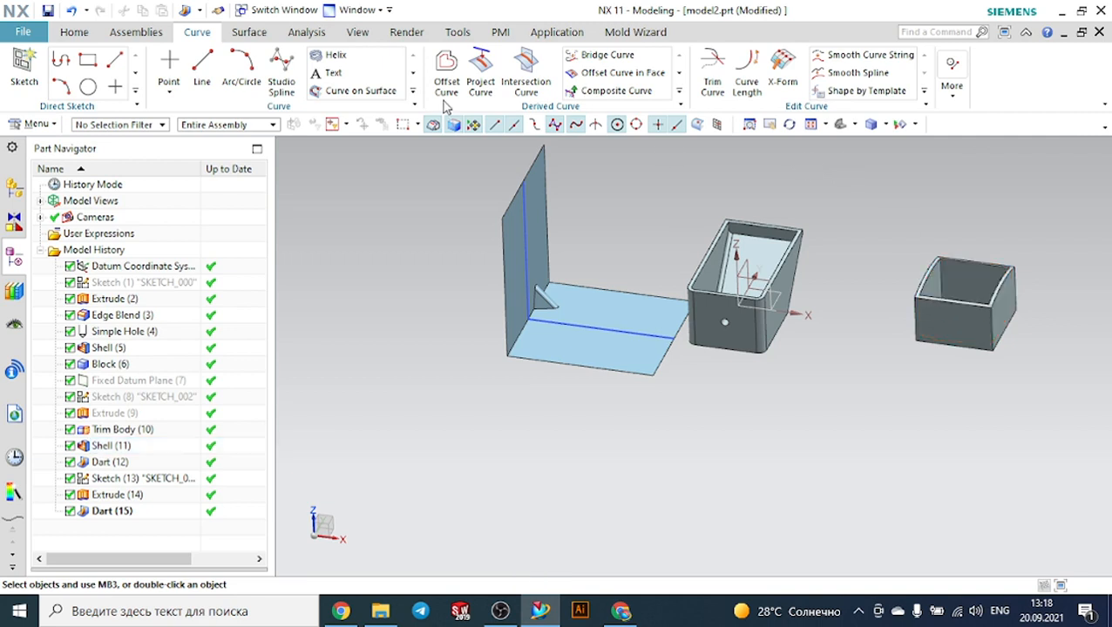
Create a vertical cylinder 100 mm in diameter and 300 mm high in the empty space beyond the smaller shelled block.
{"action": "left_click", "coordinate": [75, 33]}
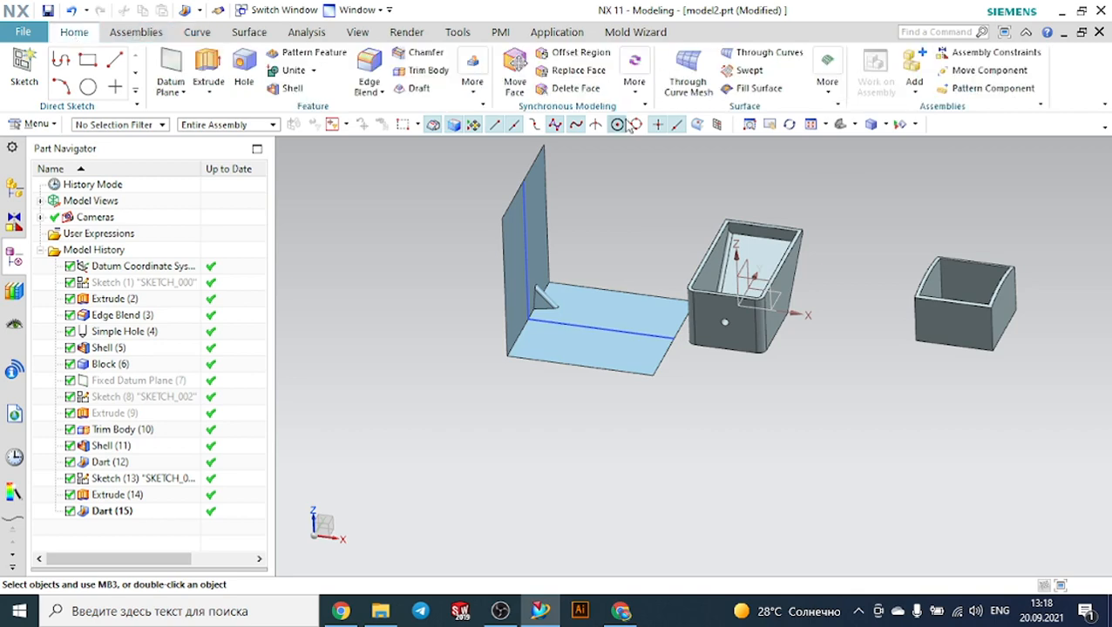
{"action": "left_click", "coordinate": [474, 87]}
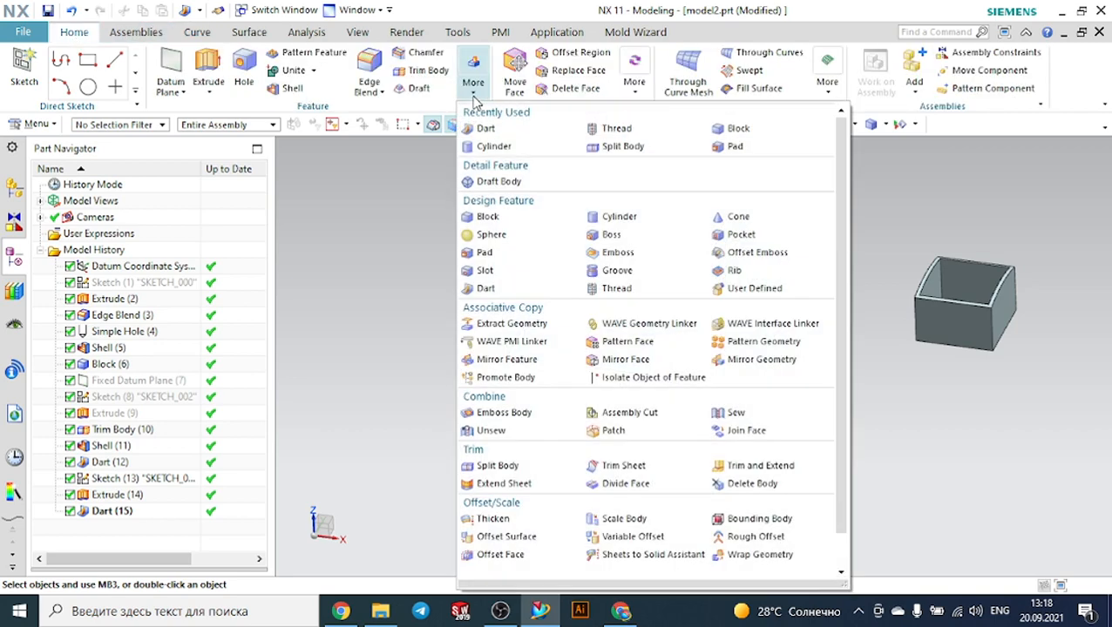
{"action": "left_click", "coordinate": [493, 147]}
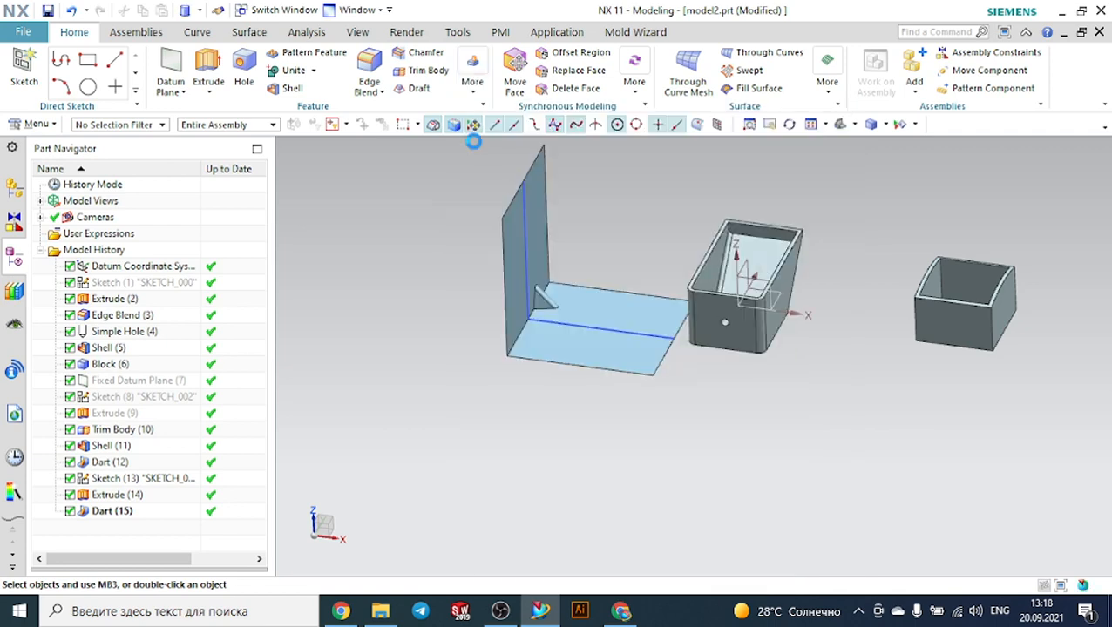
{"action": "scroll", "coordinate": [510, 313], "scroll_direction": "down", "scroll_amount": 3}
{"action": "scroll", "coordinate": [512, 317], "scroll_direction": "down", "scroll_amount": 2}
{"action": "scroll", "coordinate": [797, 311], "scroll_direction": "up", "scroll_amount": 3}
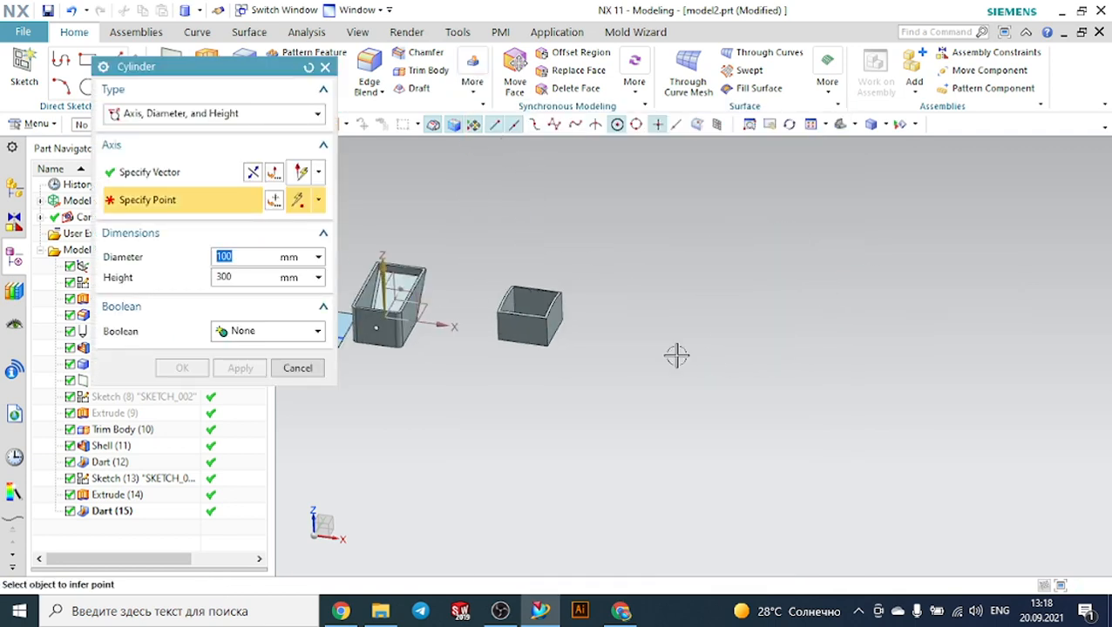
{"action": "left_click", "coordinate": [669, 338]}
{"action": "left_click", "coordinate": [197, 369]}
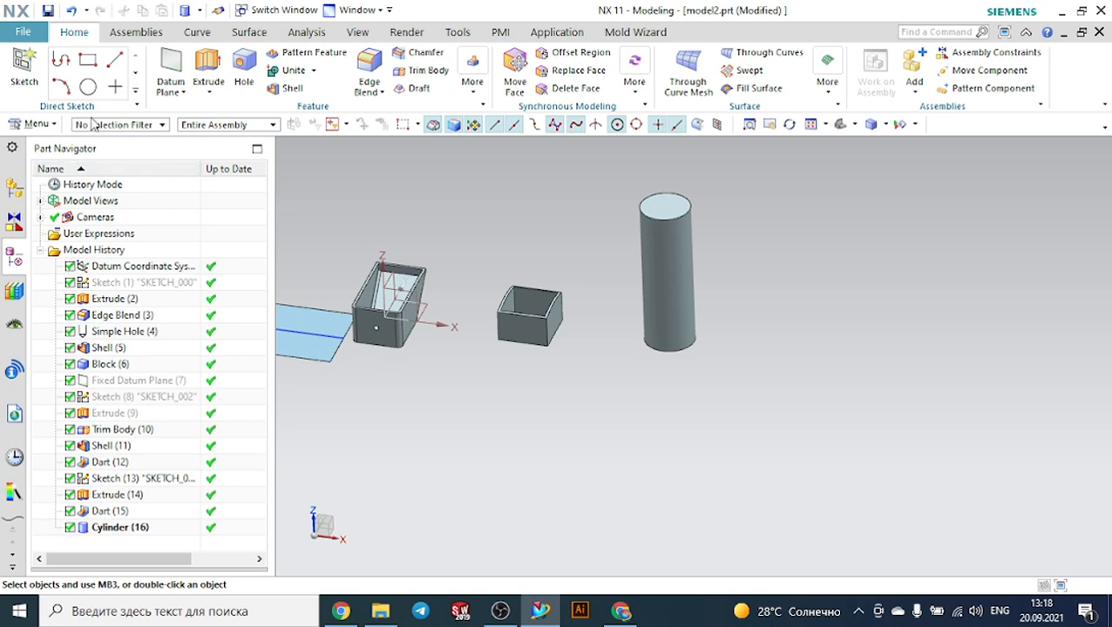
Add a detailed right-hand thread to the cylinder's outer face with 94 mm minor diameter, 300 mm length, 6 mm pitch and 60° angle.
{"action": "left_click", "coordinate": [37, 124]}
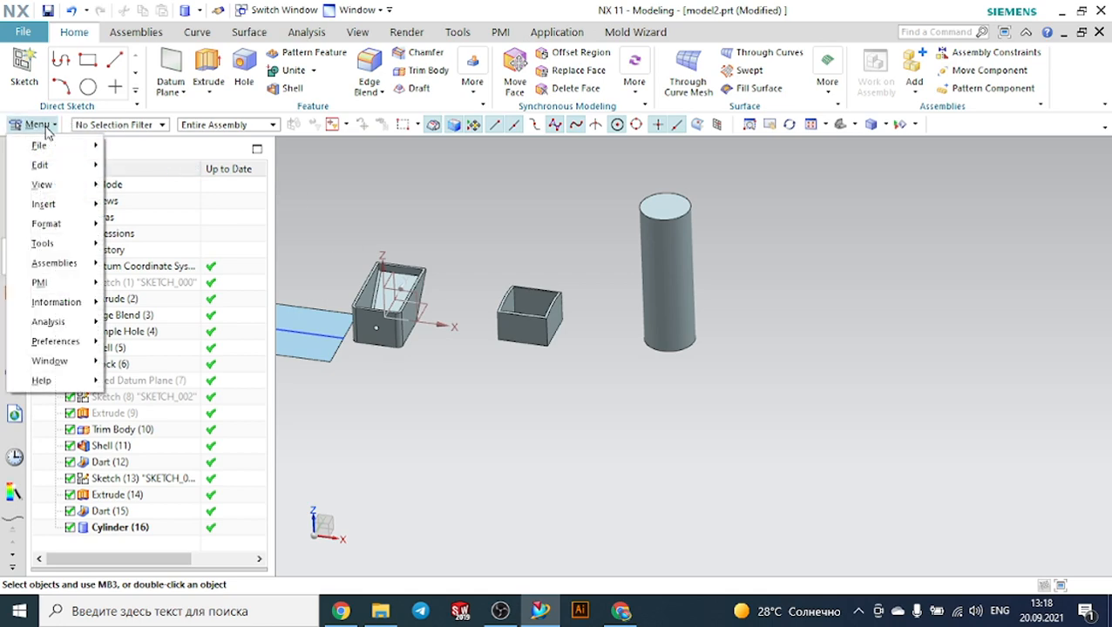
{"action": "mouse_move", "coordinate": [87, 209]}
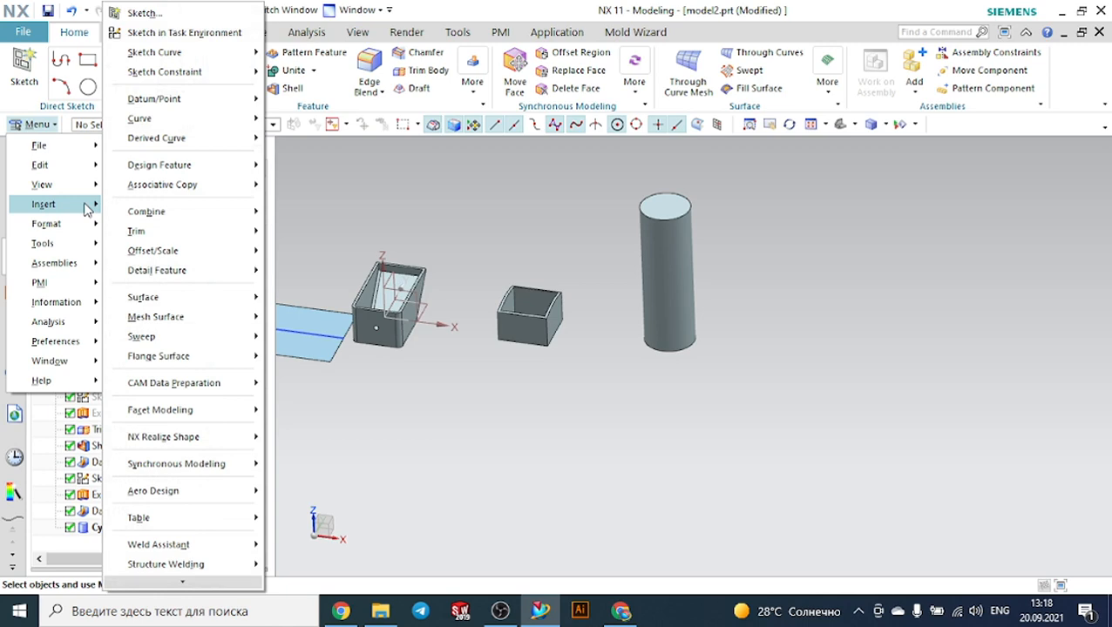
{"action": "mouse_move", "coordinate": [228, 167]}
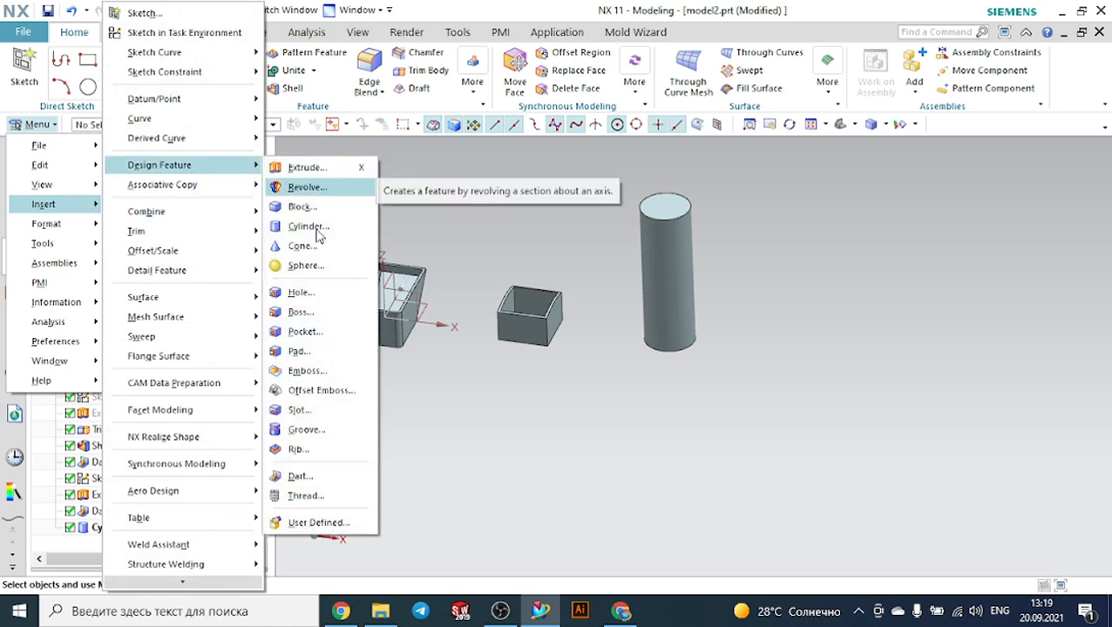
{"action": "left_click", "coordinate": [307, 496]}
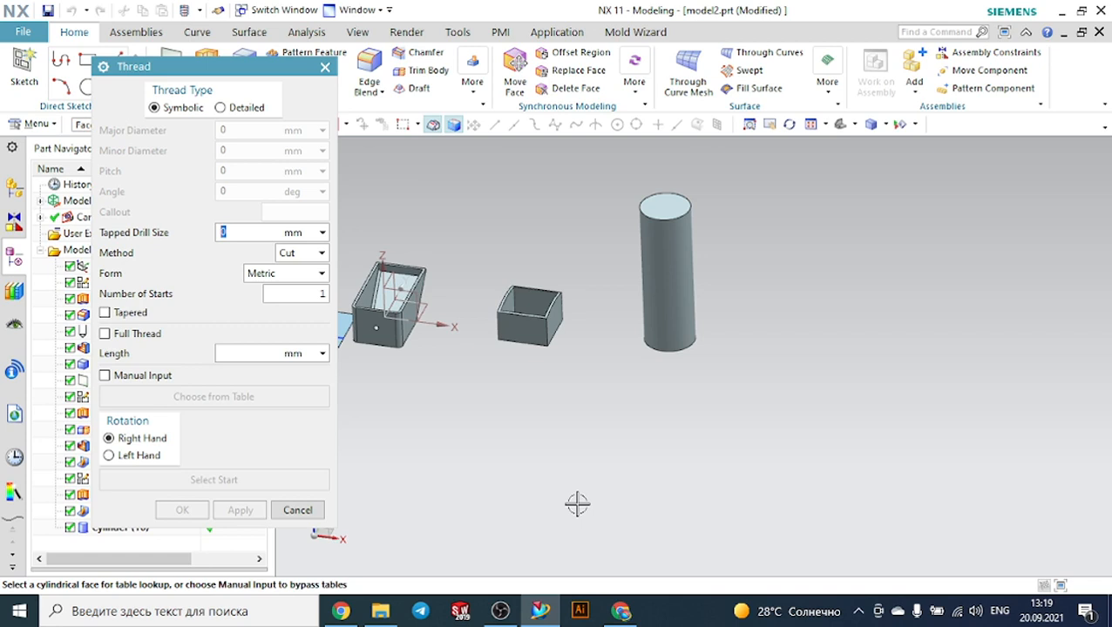
{"action": "left_click", "coordinate": [219, 108]}
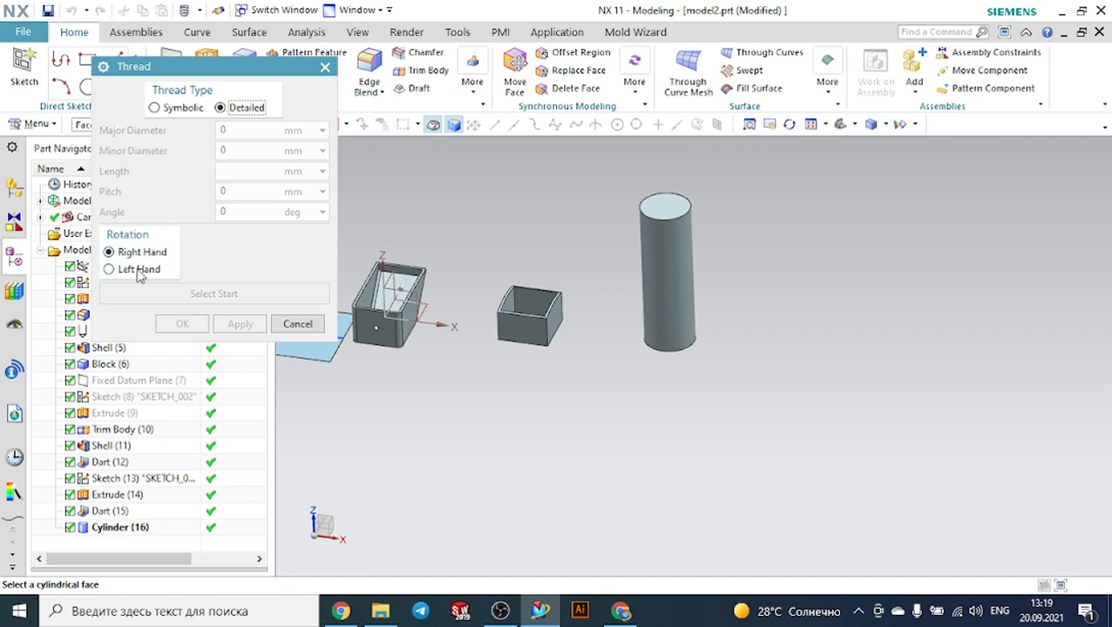
{"action": "left_click", "coordinate": [679, 254]}
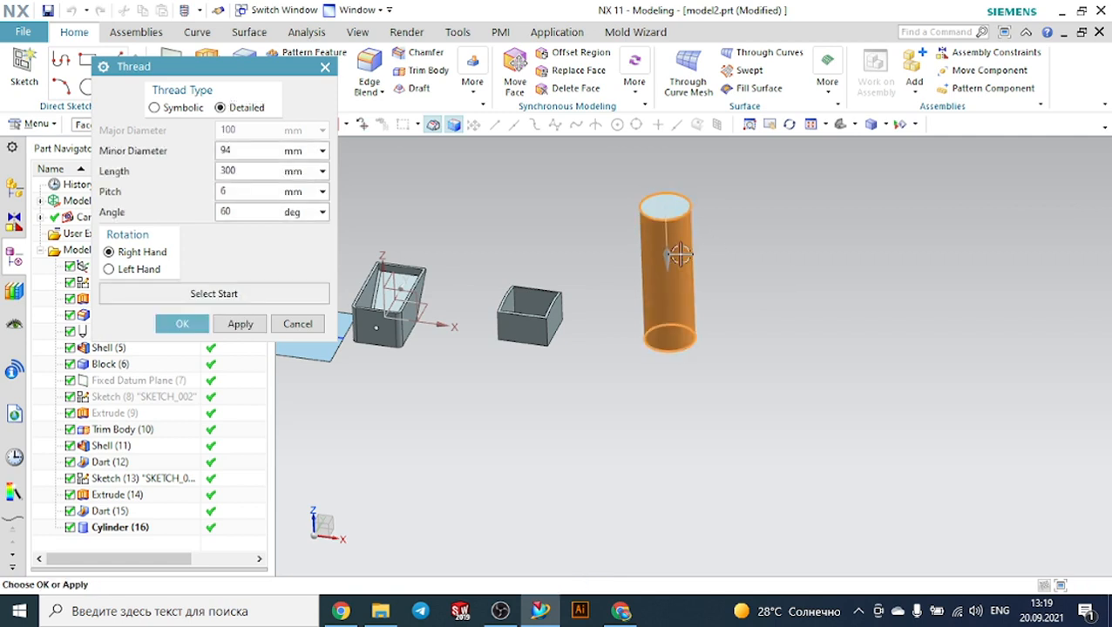
{"action": "double_click", "coordinate": [242, 154]}
{"action": "double_click", "coordinate": [246, 167]}
{"action": "left_click", "coordinate": [191, 328]}
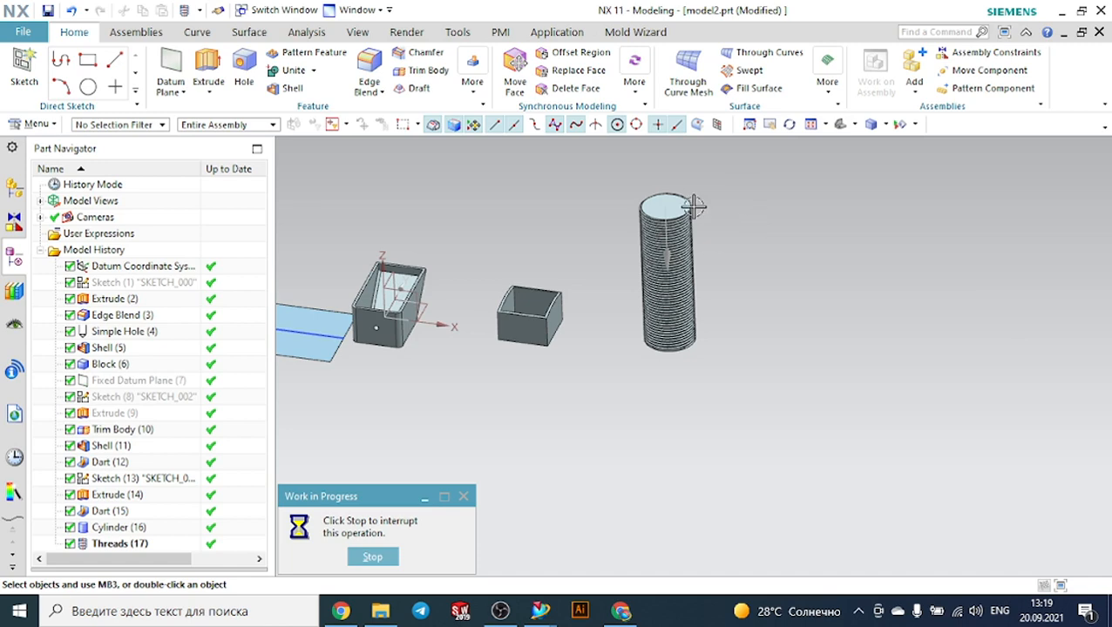
Examine the cylinder's thread up close, then review its minor diameter, length, pitch and angle settings and accept them.
{"action": "middle_click_drag", "start_coordinate": [691, 206], "coordinate": [666, 305]}
{"action": "scroll", "coordinate": [687, 204], "scroll_direction": "up", "scroll_amount": 4}
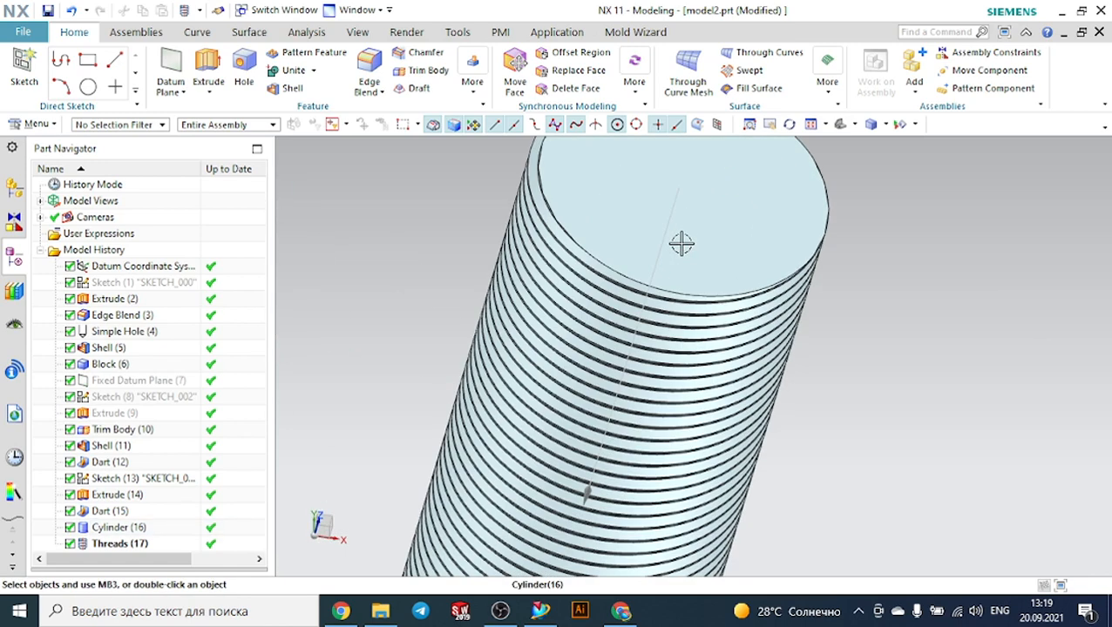
{"action": "scroll", "coordinate": [680, 243], "scroll_direction": "down", "scroll_amount": 4}
{"action": "left_click", "coordinate": [680, 244]}
{"action": "middle_click_drag", "start_coordinate": [826, 268], "coordinate": [880, 293]}
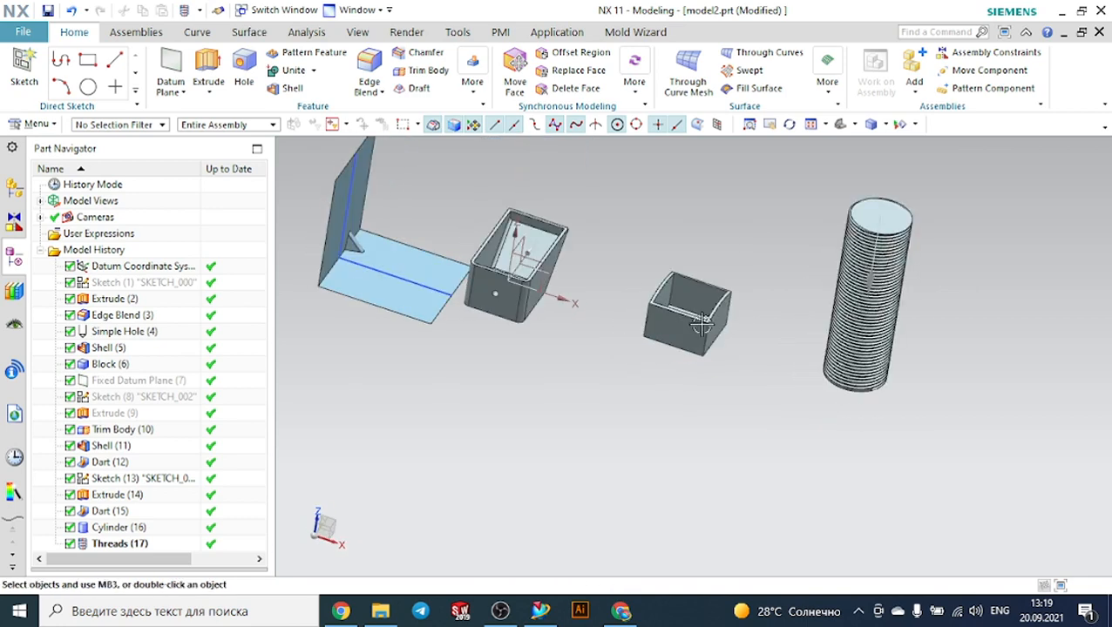
{"action": "double_click", "coordinate": [121, 546]}
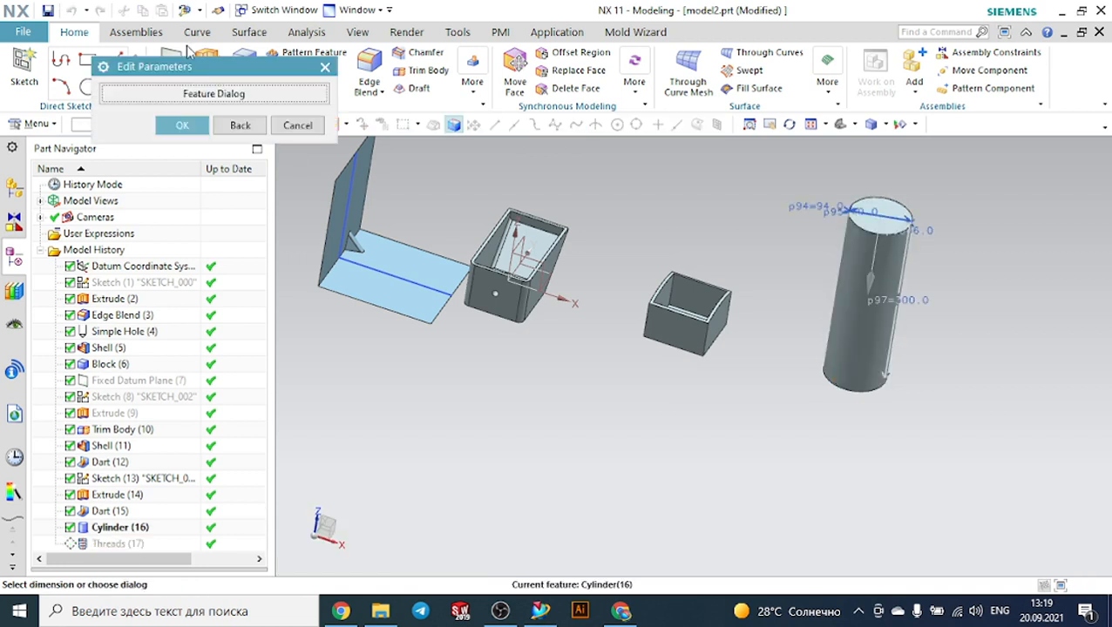
{"action": "left_click", "coordinate": [189, 95]}
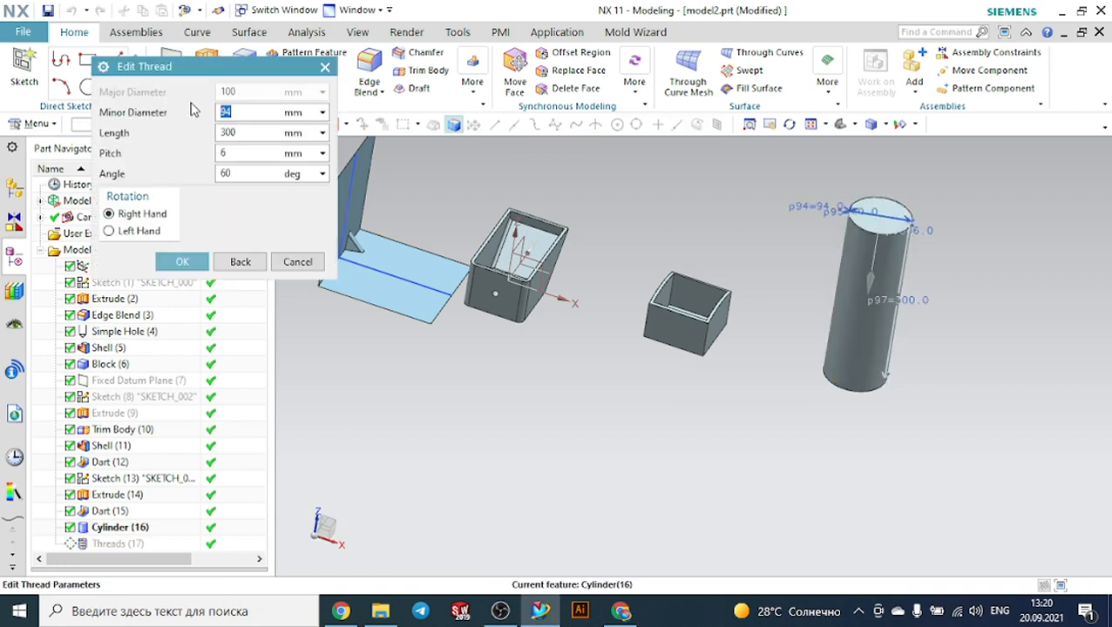
{"action": "key", "text": "Tab"}
{"action": "key", "text": "Tab"}
{"action": "left_click_drag", "start_coordinate": [239, 175], "coordinate": [219, 186]}
{"action": "left_click_drag", "start_coordinate": [243, 110], "coordinate": [210, 116]}
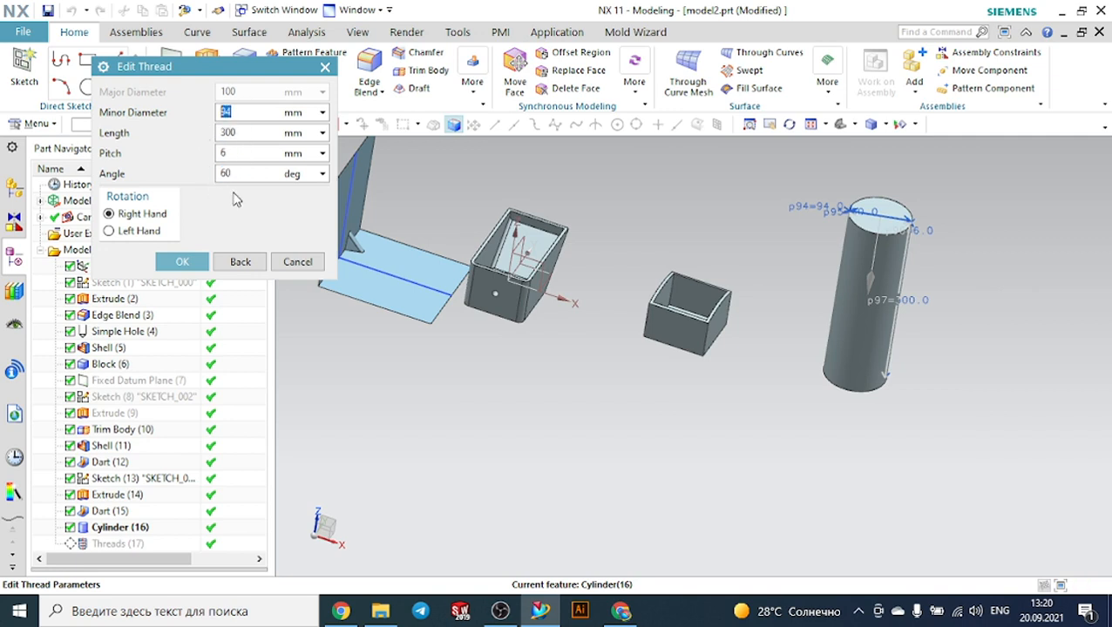
{"action": "left_click", "coordinate": [181, 261]}
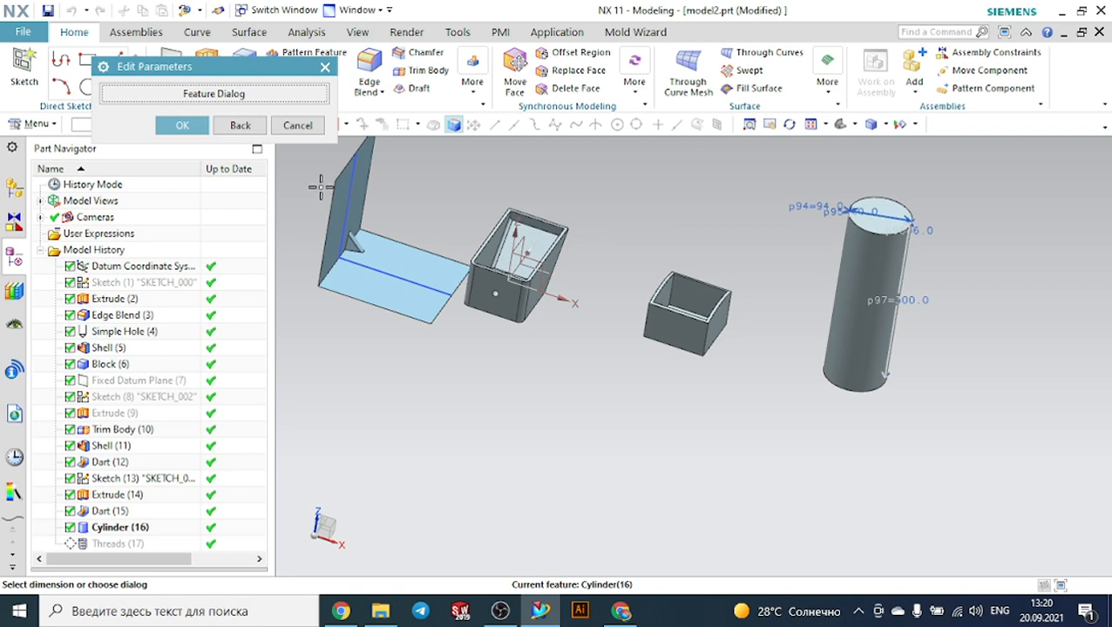
{"action": "left_click", "coordinate": [181, 125]}
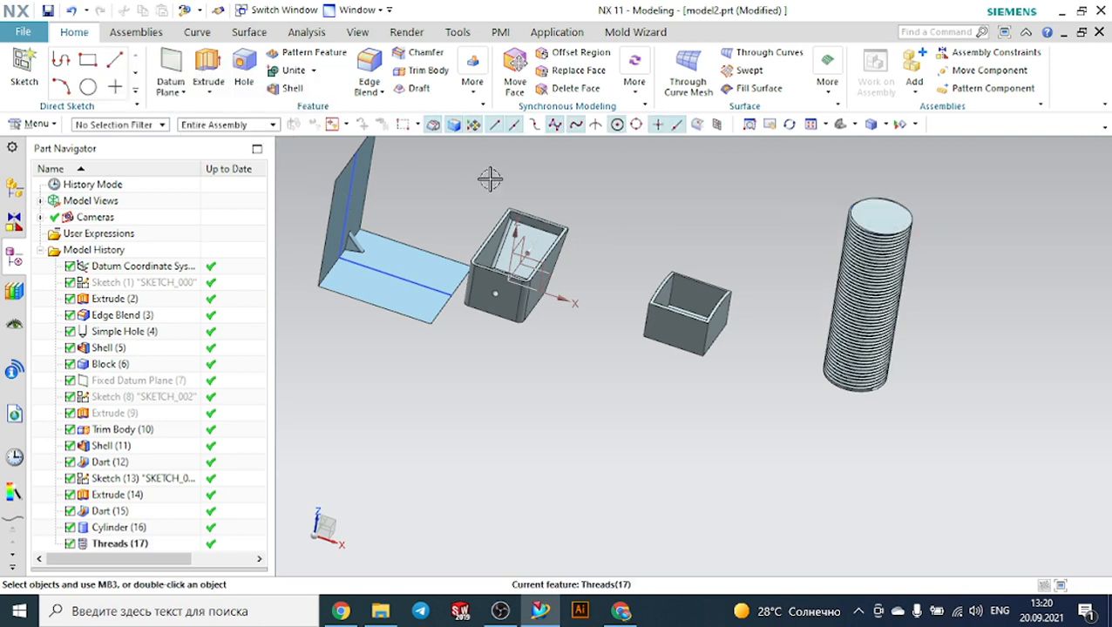
Sketch a 60 mm diameter circle on the threaded cylinder's upper end face, concentric with the cylinder.
{"action": "left_click", "coordinate": [24, 66]}
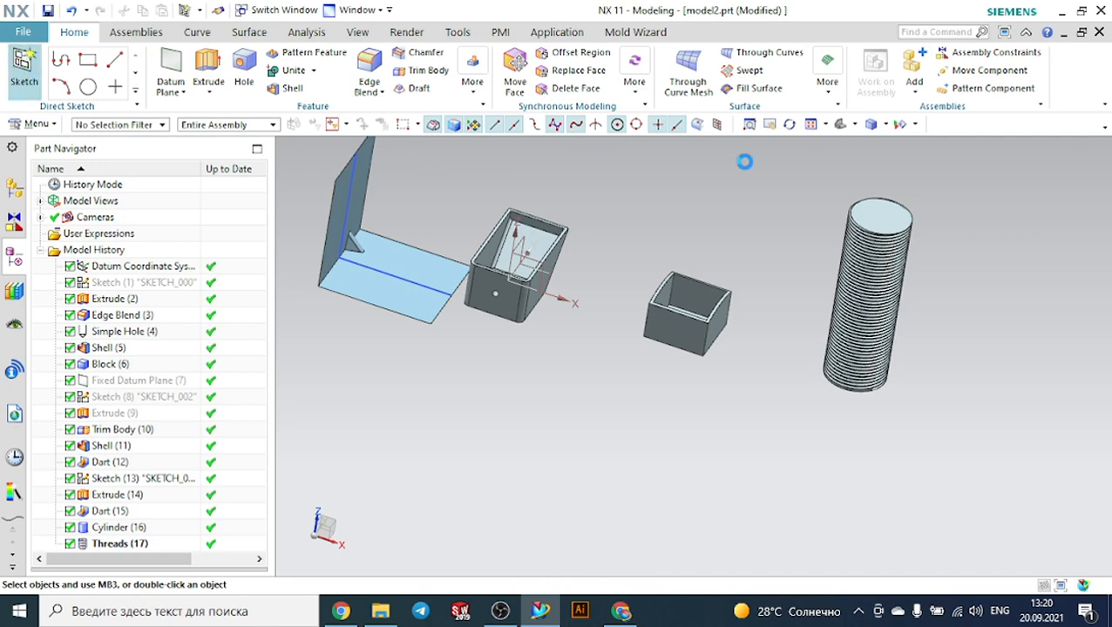
{"action": "left_click", "coordinate": [880, 209]}
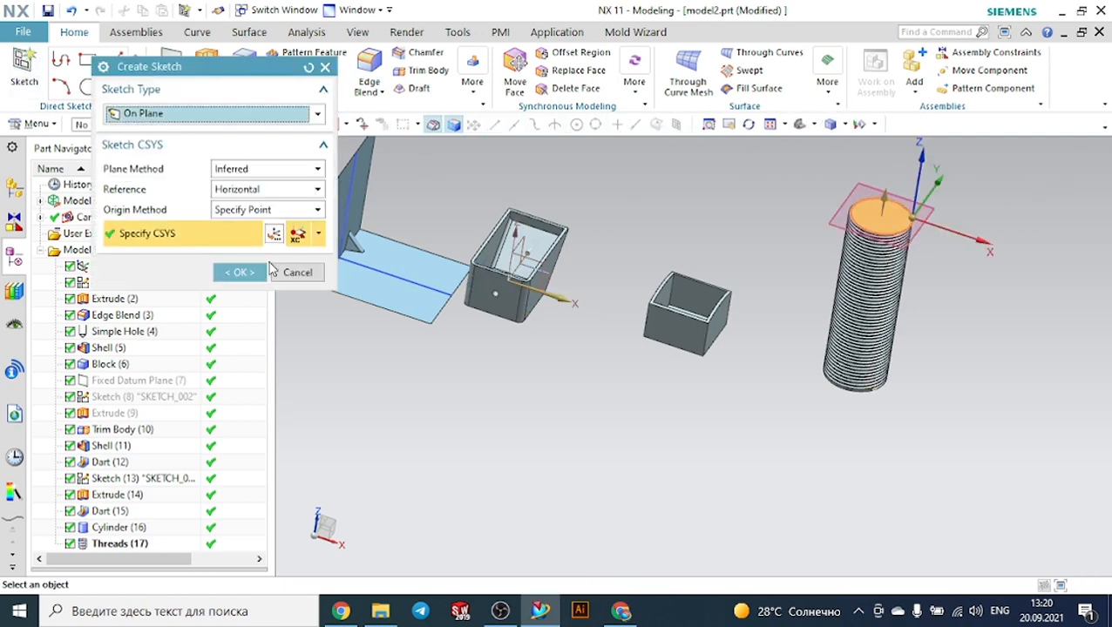
{"action": "left_click", "coordinate": [256, 271]}
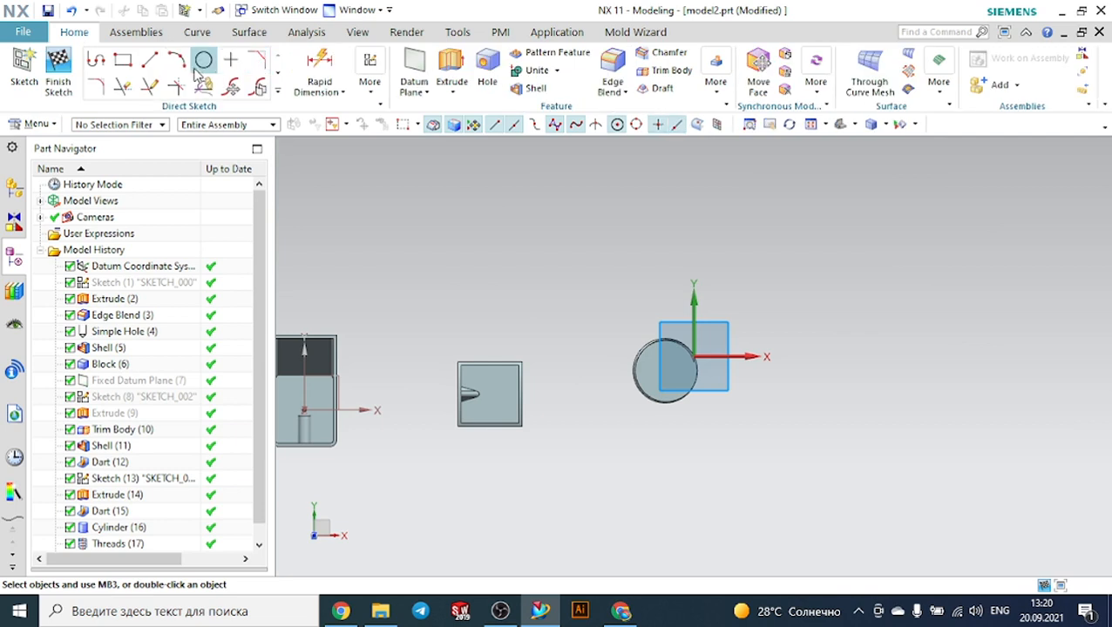
{"action": "left_click", "coordinate": [203, 61]}
{"action": "scroll", "coordinate": [688, 366], "scroll_direction": "up", "scroll_amount": 5}
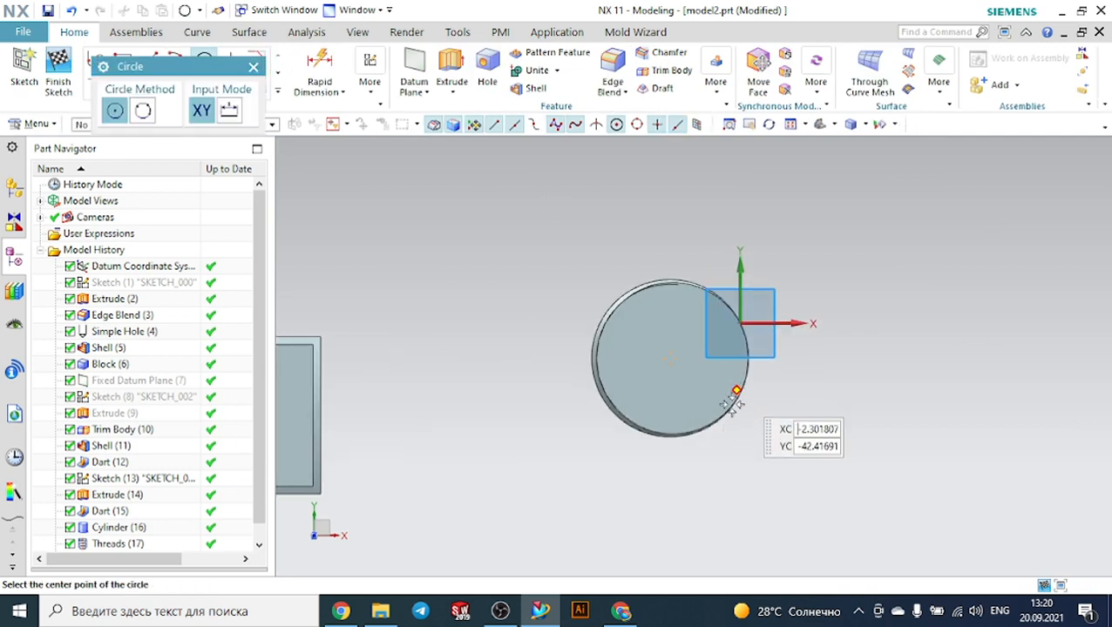
{"action": "left_click", "coordinate": [669, 360]}
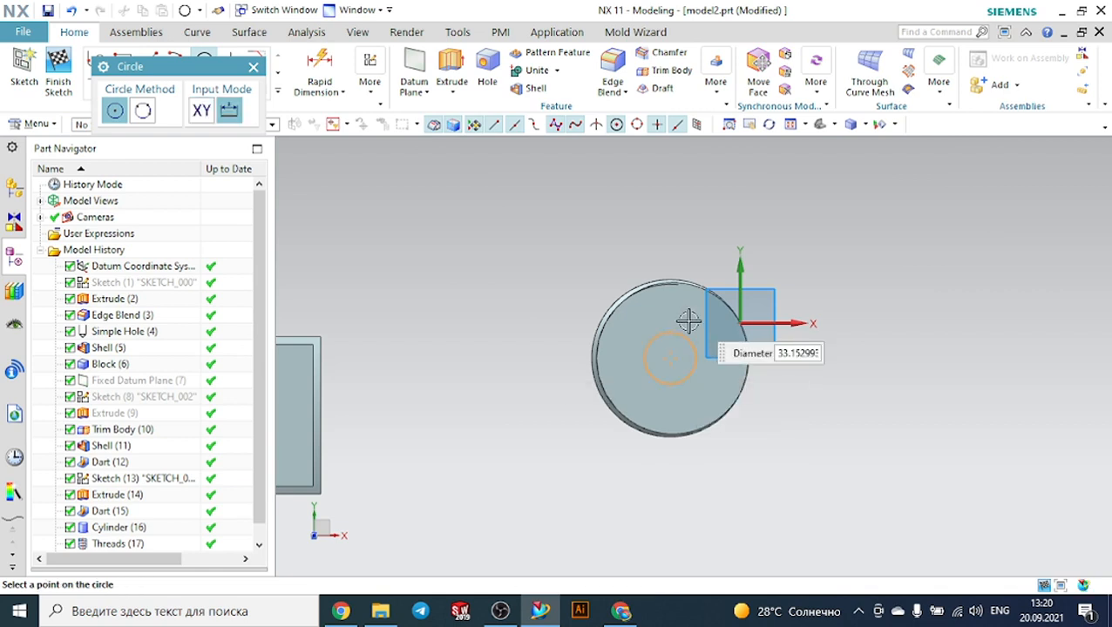
{"action": "type", "text": "6"}
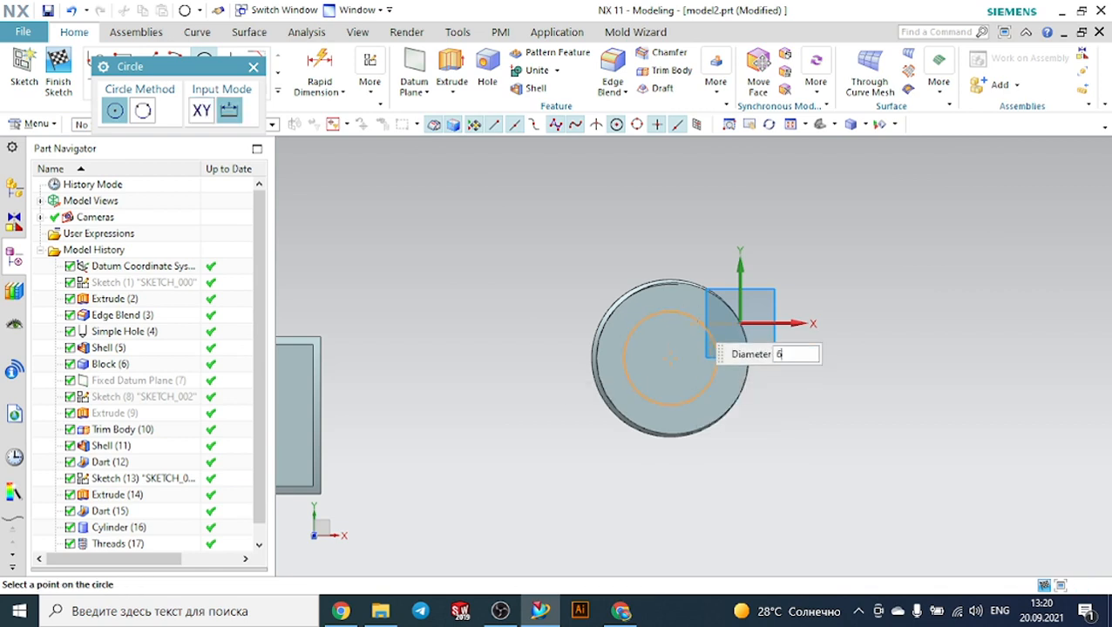
{"action": "type", "text": "0"}
{"action": "key", "text": "Return"}
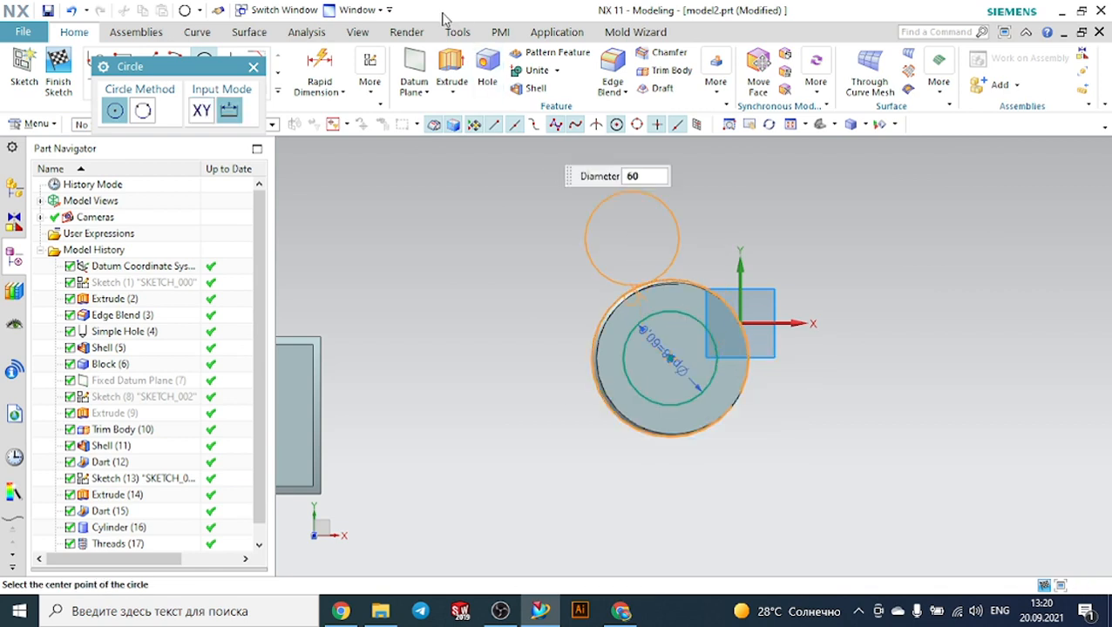
{"action": "key", "text": "Escape"}
Extrude the circle 400 mm down along the cylinder's axis and subtract it from the threaded cylinder to bore it through.
{"action": "left_click", "coordinate": [452, 70]}
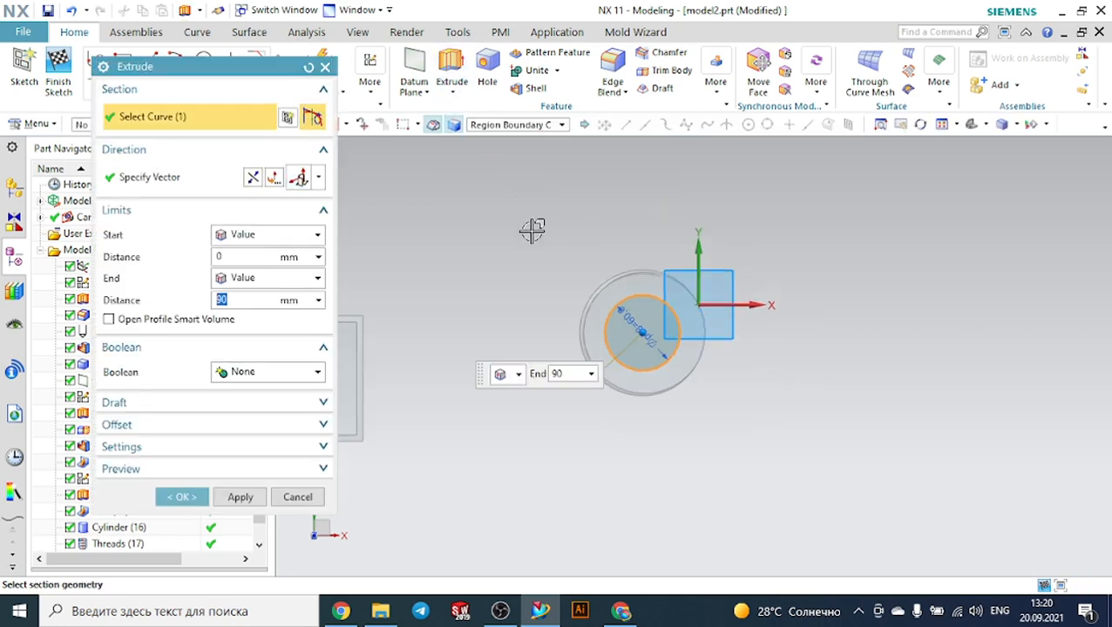
{"action": "middle_click_drag", "start_coordinate": [680, 360], "coordinate": [702, 273]}
{"action": "left_click_drag", "start_coordinate": [665, 193], "coordinate": [653, 439]}
{"action": "left_click", "coordinate": [284, 376]}
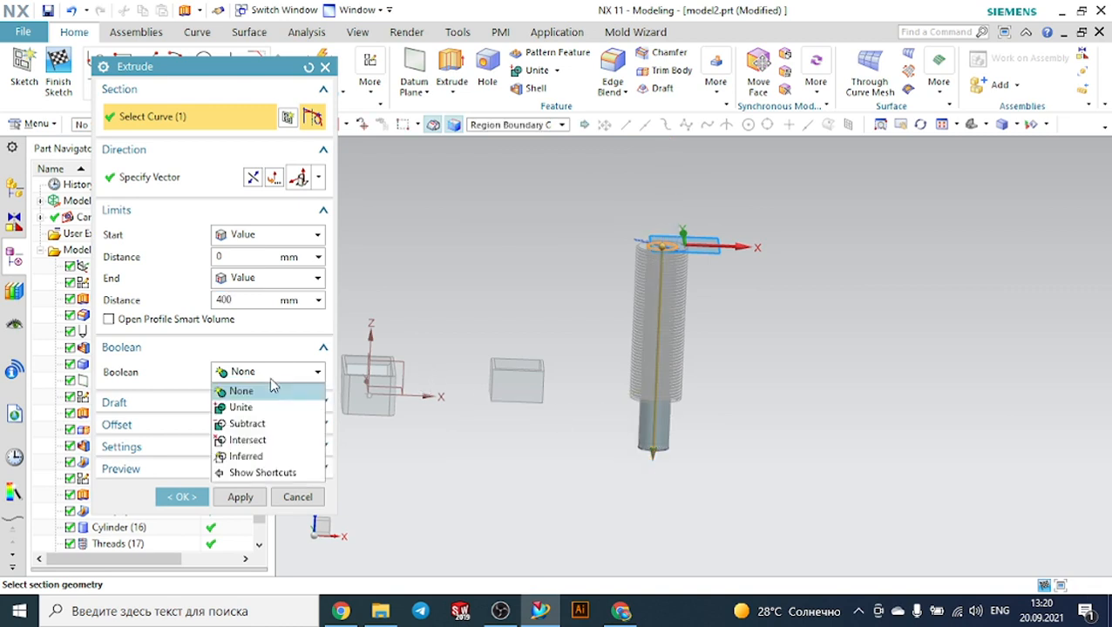
{"action": "left_click", "coordinate": [262, 426]}
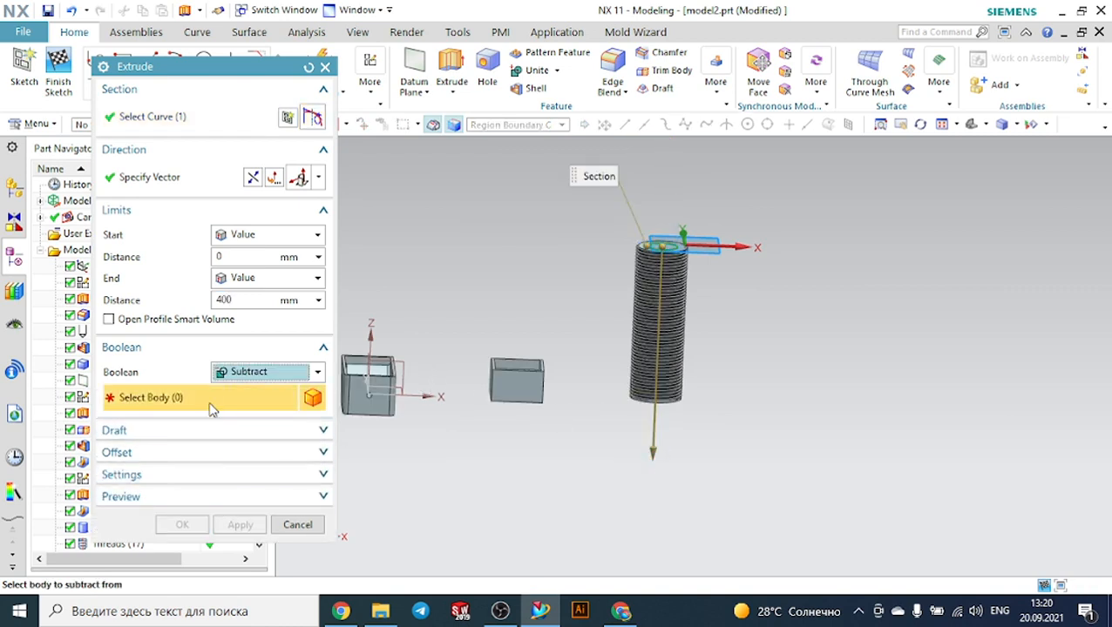
{"action": "left_click", "coordinate": [652, 298]}
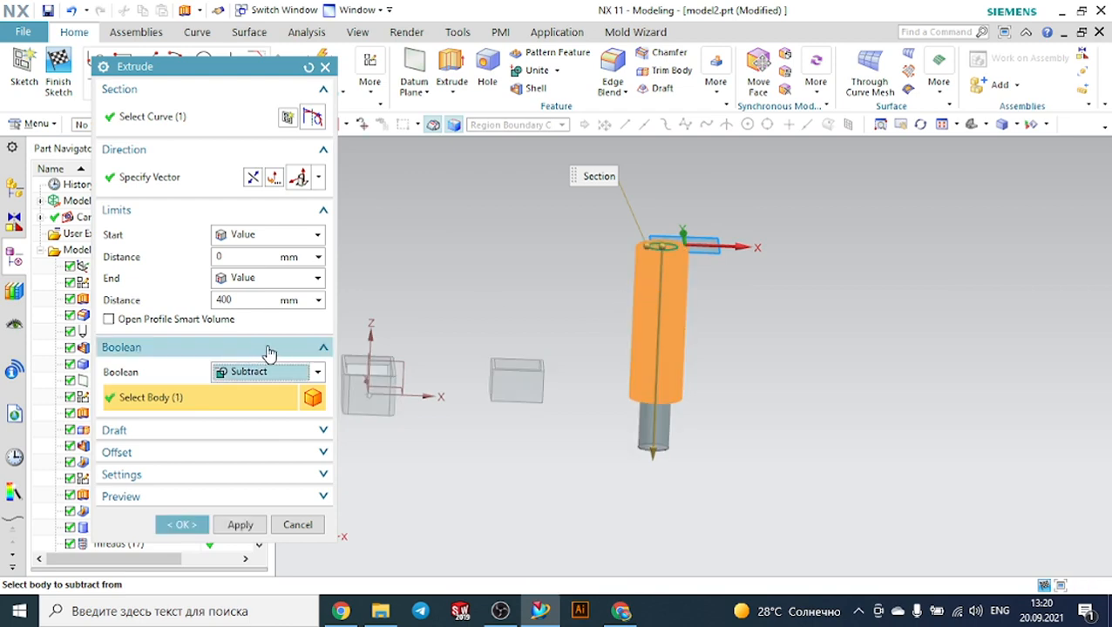
{"action": "left_click", "coordinate": [181, 525]}
Select the cylinder's through bore for a detailed right-hand thread and try 64 mm major diameter, 300 mm length, 2 mm pitch and 60° angle.
{"action": "mouse_move", "coordinate": [756, 330]}
{"action": "middle_mouse_down"}
{"action": "mouse_move", "coordinate": [729, 285]}
{"action": "mouse_move", "coordinate": [725, 311]}
{"action": "mouse_move", "coordinate": [738, 325]}
{"action": "middle_mouse_up"}
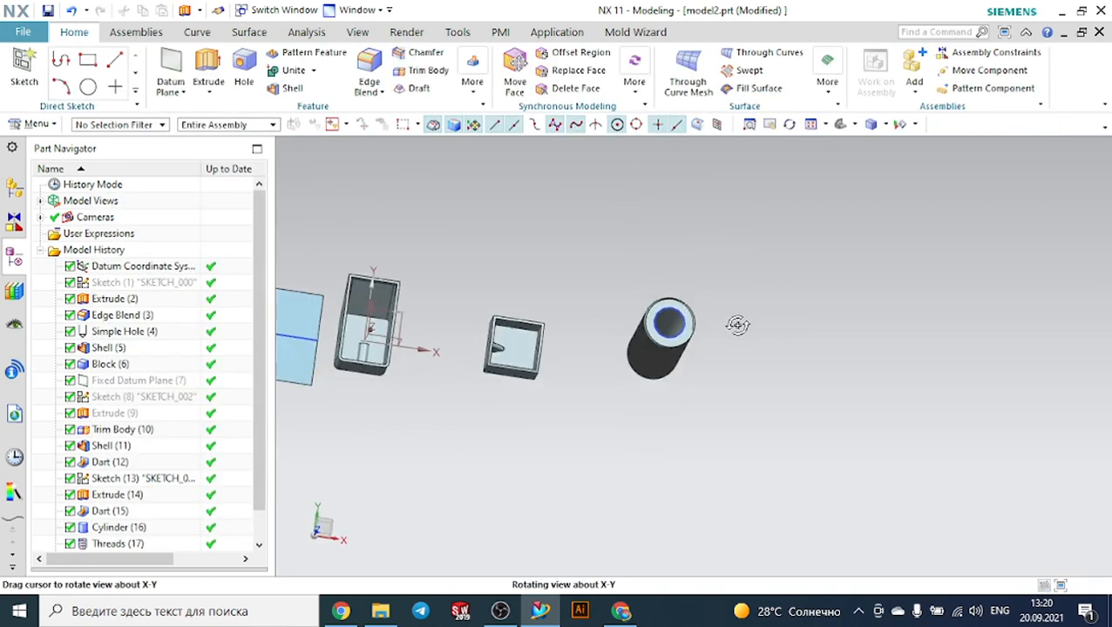
{"action": "left_click", "coordinate": [50, 127]}
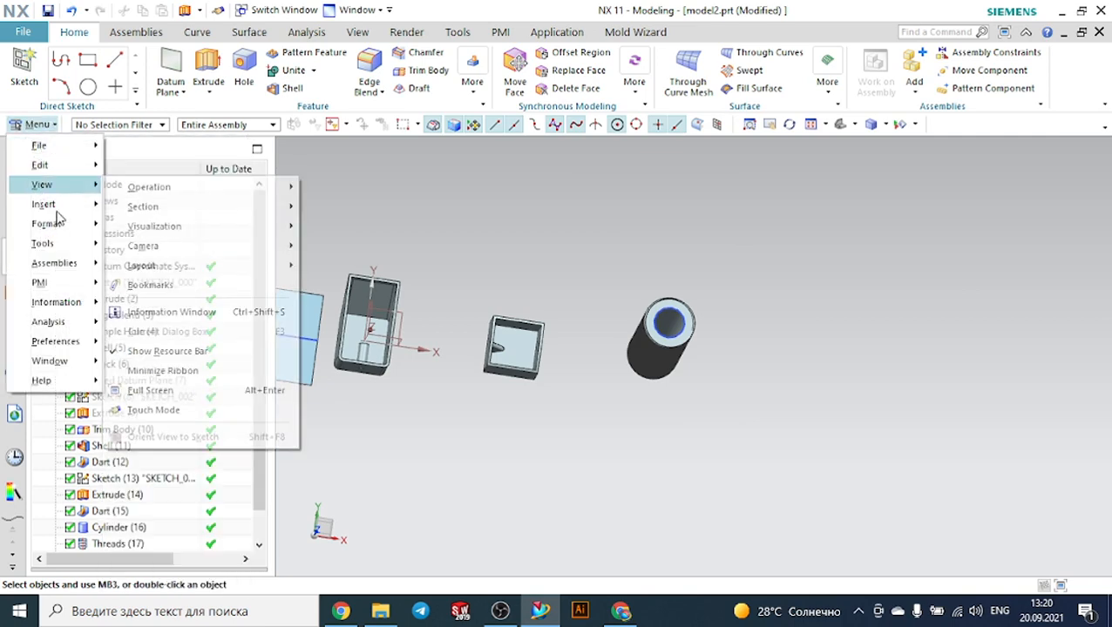
{"action": "mouse_move", "coordinate": [69, 204]}
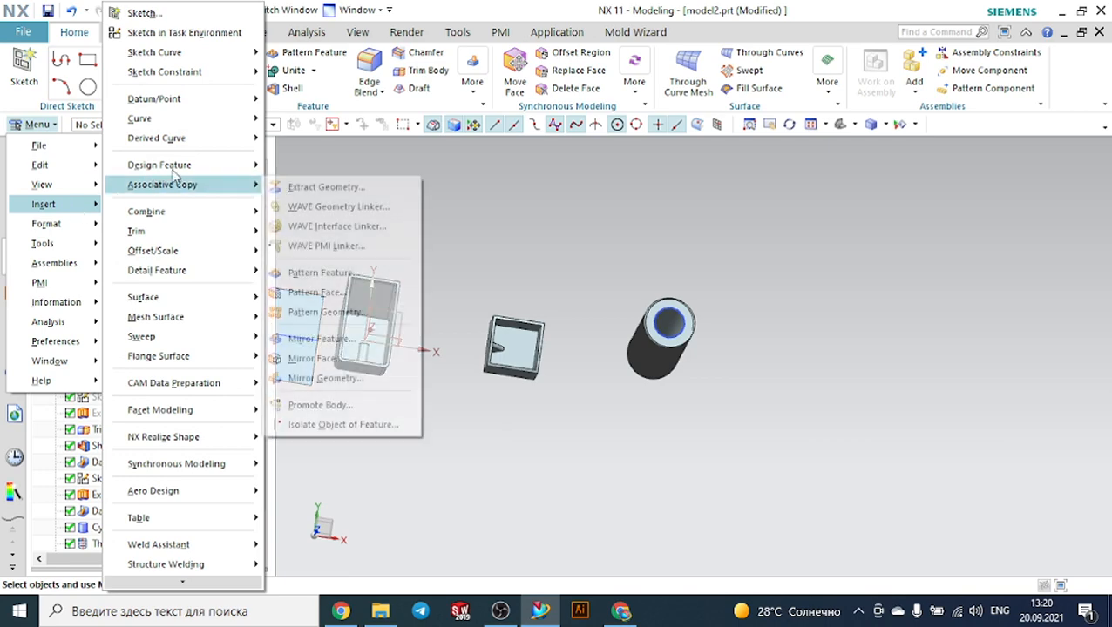
{"action": "mouse_move", "coordinate": [174, 171]}
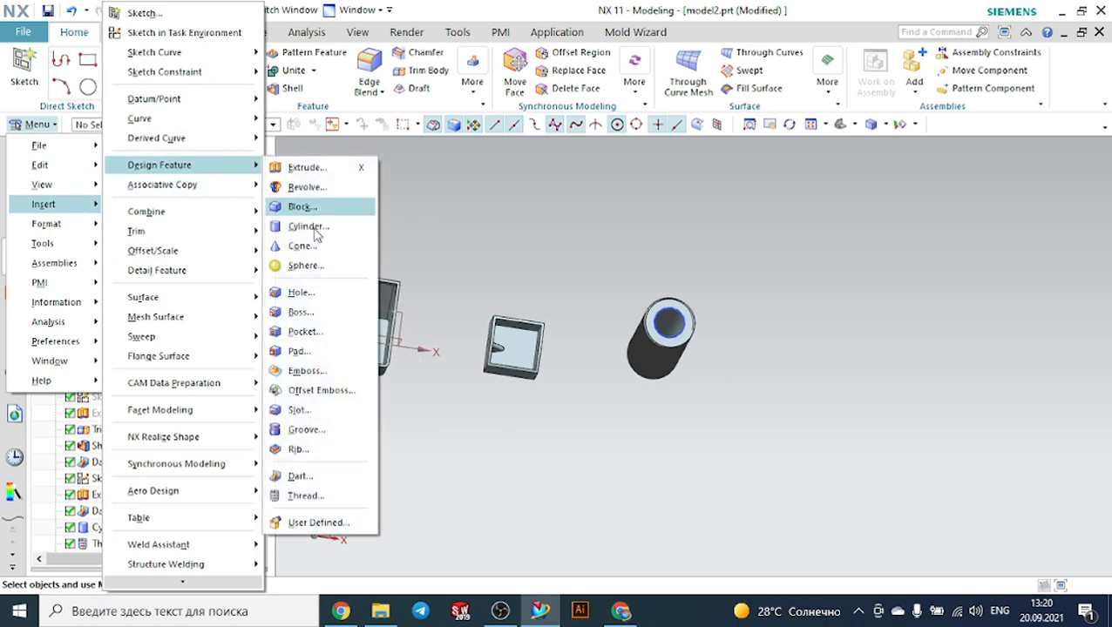
{"action": "left_click", "coordinate": [295, 497]}
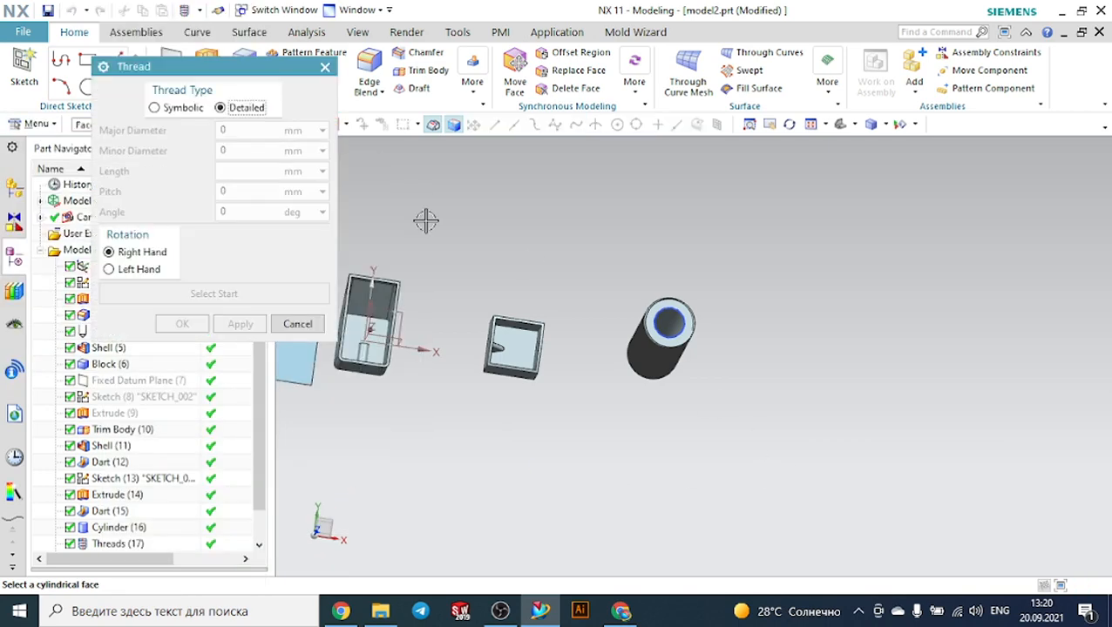
{"action": "scroll", "coordinate": [689, 306], "scroll_direction": "up", "scroll_amount": 2}
{"action": "scroll", "coordinate": [689, 307], "scroll_direction": "up", "scroll_amount": 2}
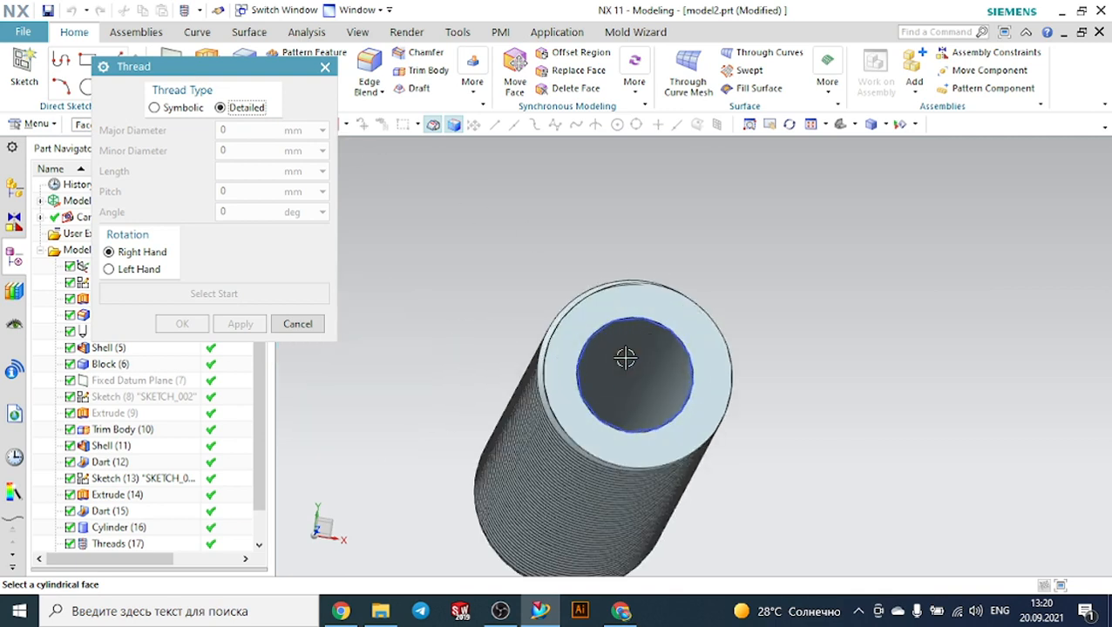
{"action": "left_click", "coordinate": [628, 357]}
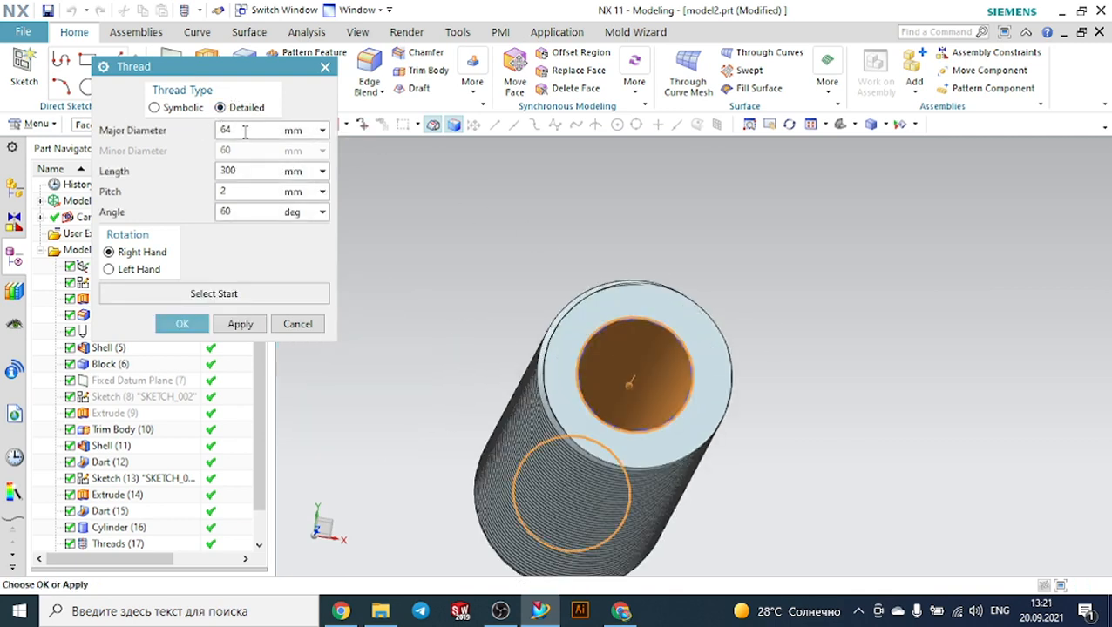
{"action": "left_click", "coordinate": [185, 324]}
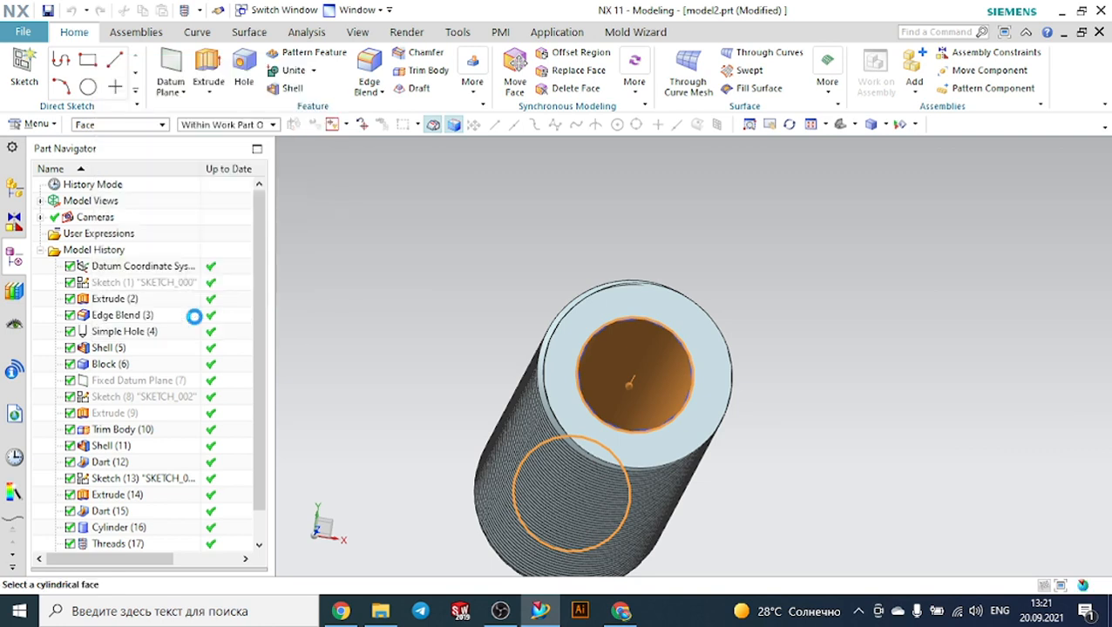
{"action": "left_click", "coordinate": [556, 325]}
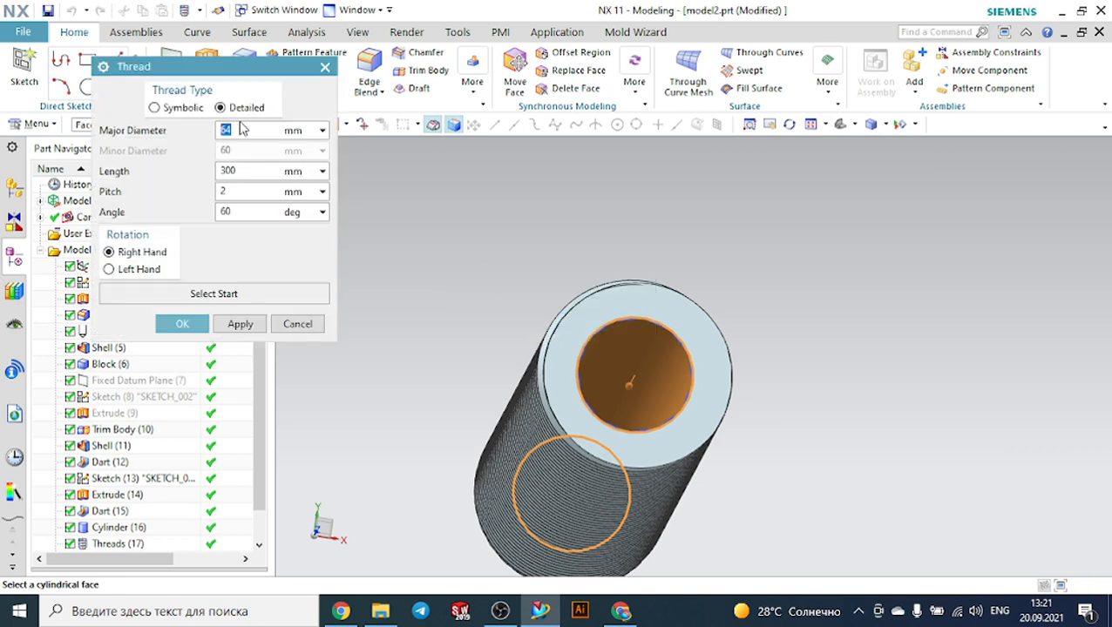
Try a 58 mm major diameter for the bore's detailed thread.
{"action": "double_click", "coordinate": [243, 130]}
{"action": "type", "text": "58"}
{"action": "left_click", "coordinate": [198, 329]}
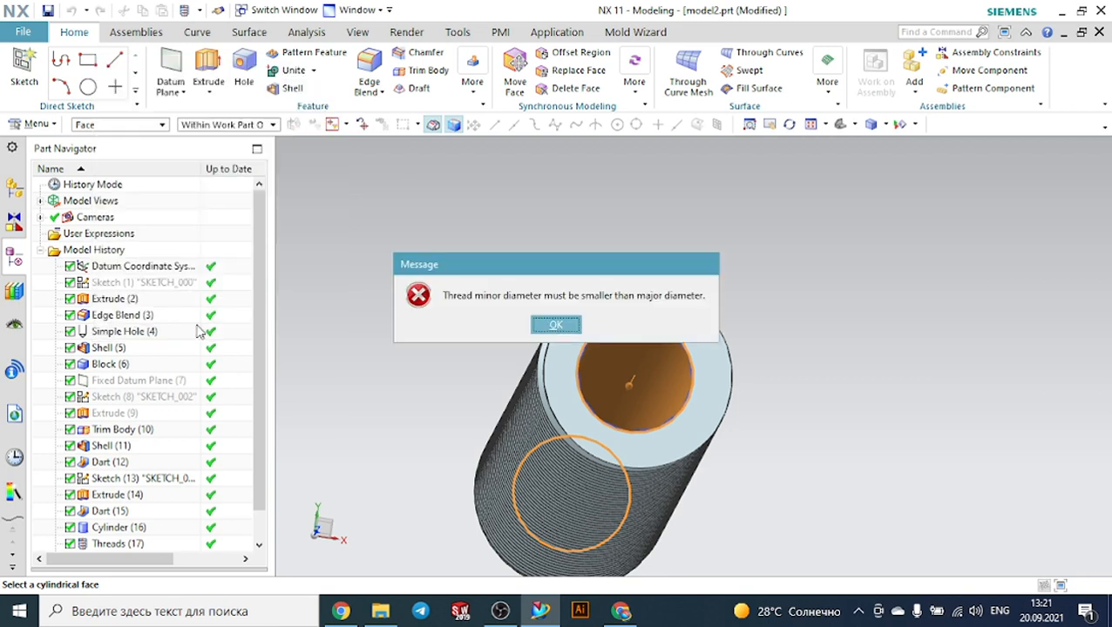
{"action": "left_click", "coordinate": [556, 325]}
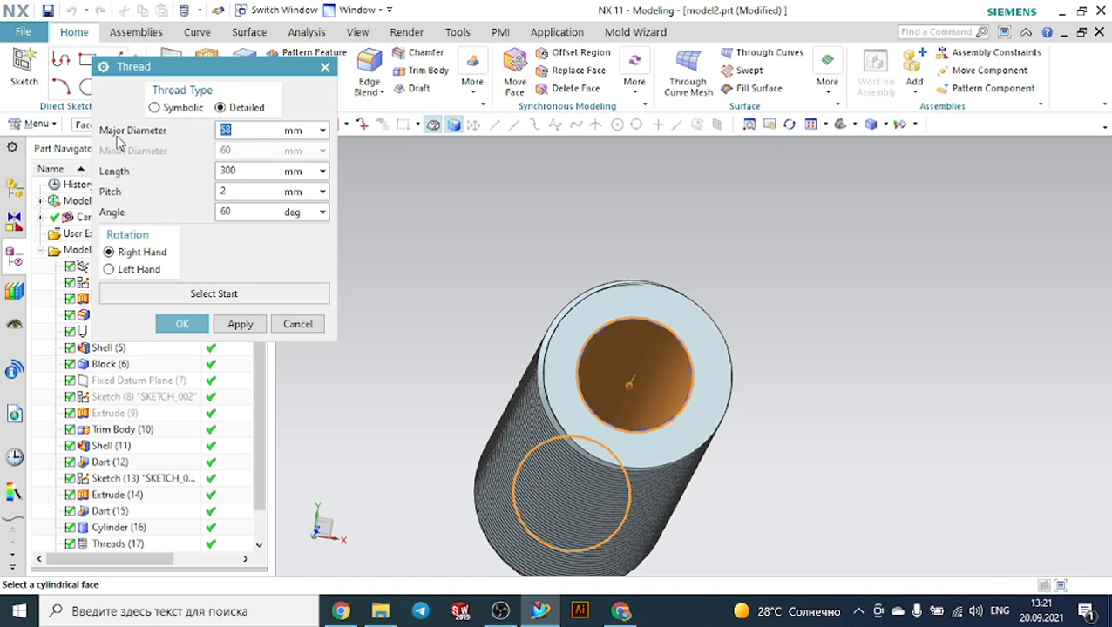
Set the bore thread's major diameter to 62 mm and create the thread.
{"action": "type", "text": "62"}
{"action": "left_click", "coordinate": [183, 323]}
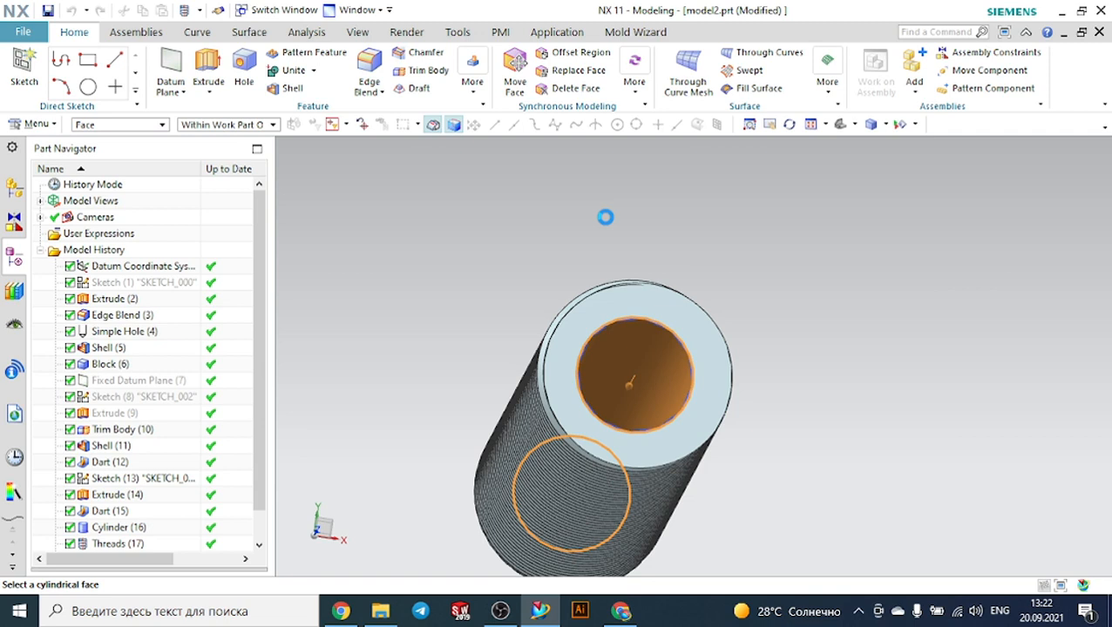
{"action": "key", "text": "alt+Tab"}
{"action": "key", "text": "alt+Tab"}
{"action": "key", "text": "alt+Tab"}
{"action": "key", "text": "alt+Tab"}
{"action": "key", "text": "alt+Tab"}
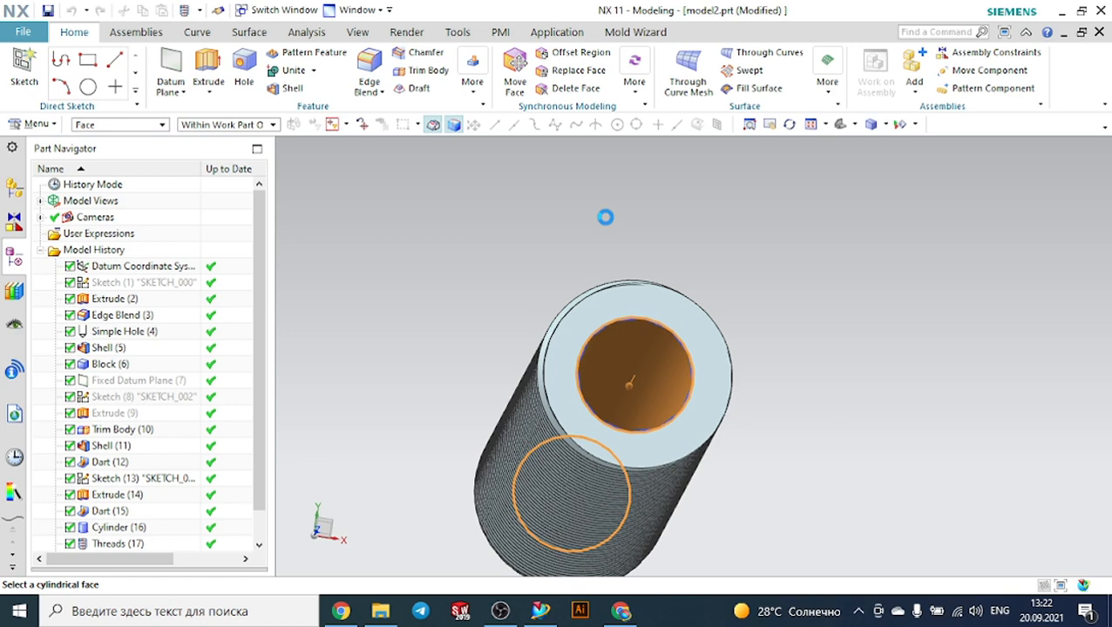
Examine the thread inside the cylinder's bore and the thread on its outer face from several angles.
{"action": "scroll", "coordinate": [603, 218], "scroll_direction": "down", "scroll_amount": 1}
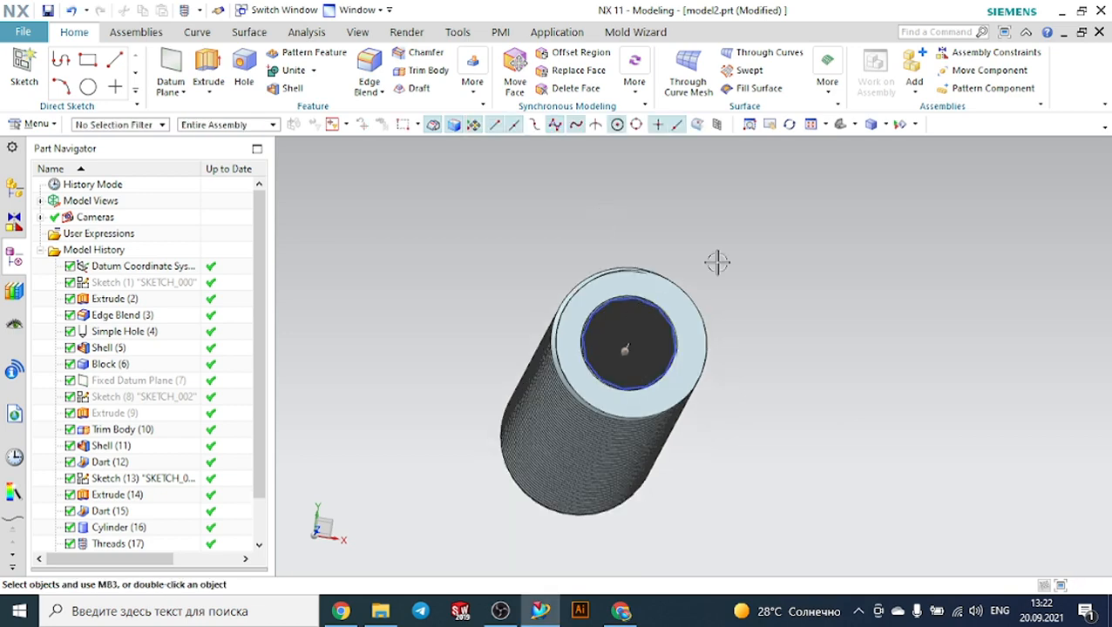
{"action": "middle_click_drag", "start_coordinate": [723, 258], "coordinate": [755, 275]}
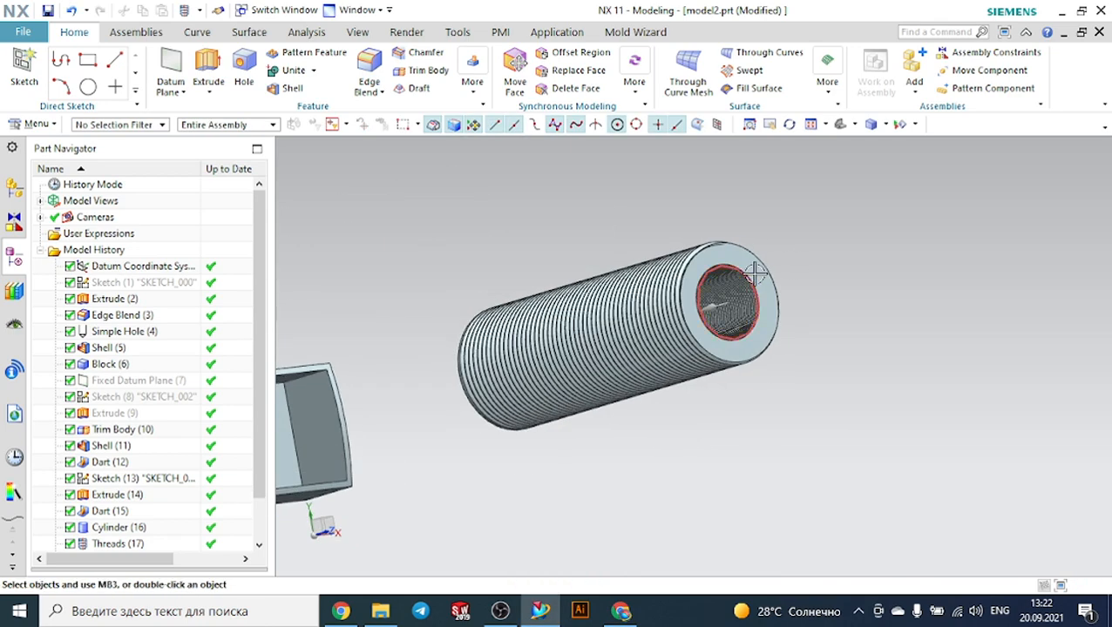
{"action": "scroll", "coordinate": [754, 275], "scroll_direction": "up", "scroll_amount": 2}
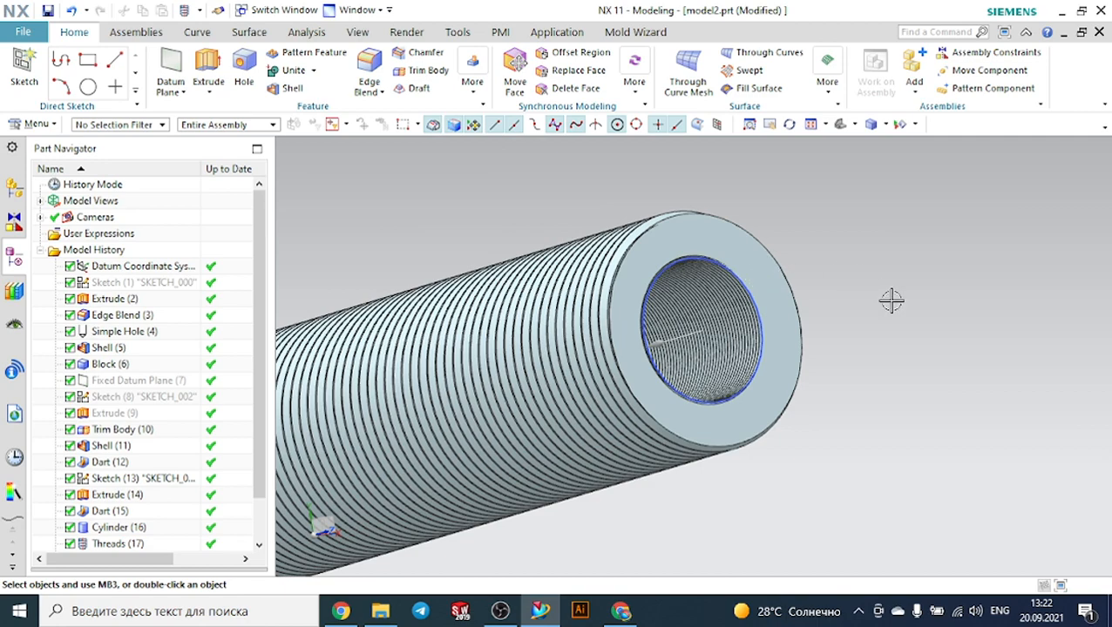
{"action": "middle_click_drag", "start_coordinate": [891, 301], "coordinate": [865, 277]}
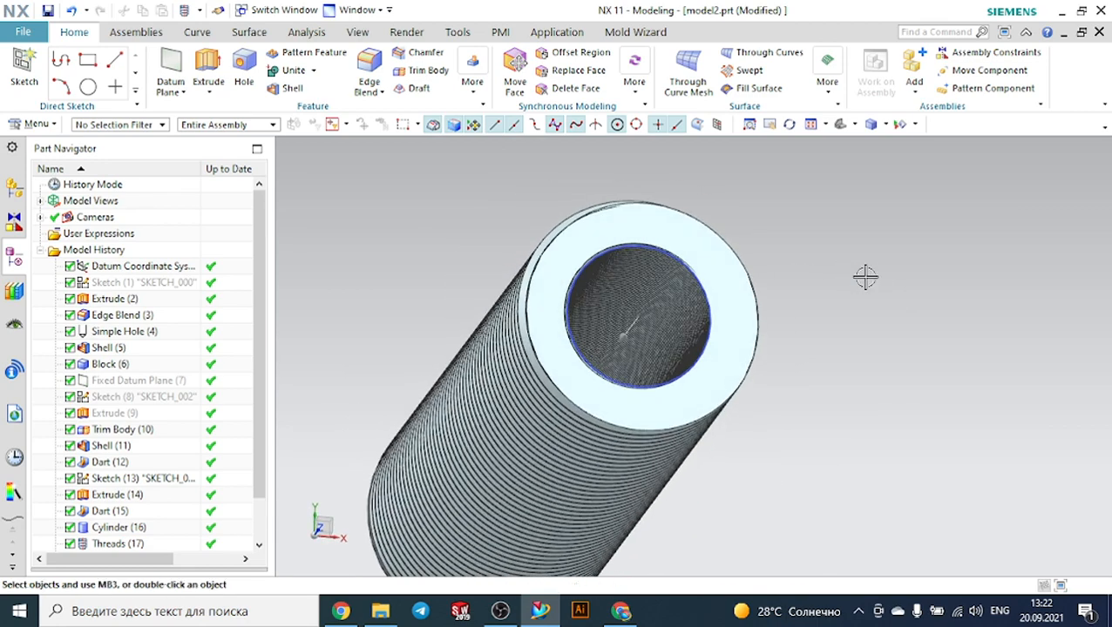
{"action": "scroll", "coordinate": [866, 277], "scroll_direction": "down", "scroll_amount": 2}
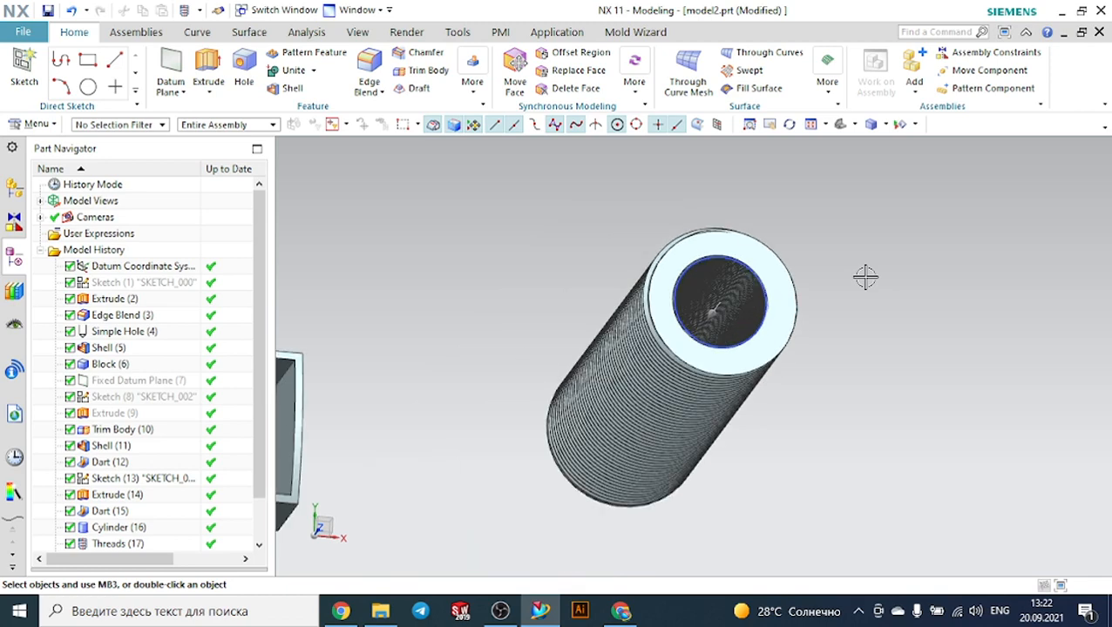
{"action": "middle_click_drag", "start_coordinate": [865, 277], "coordinate": [859, 250]}
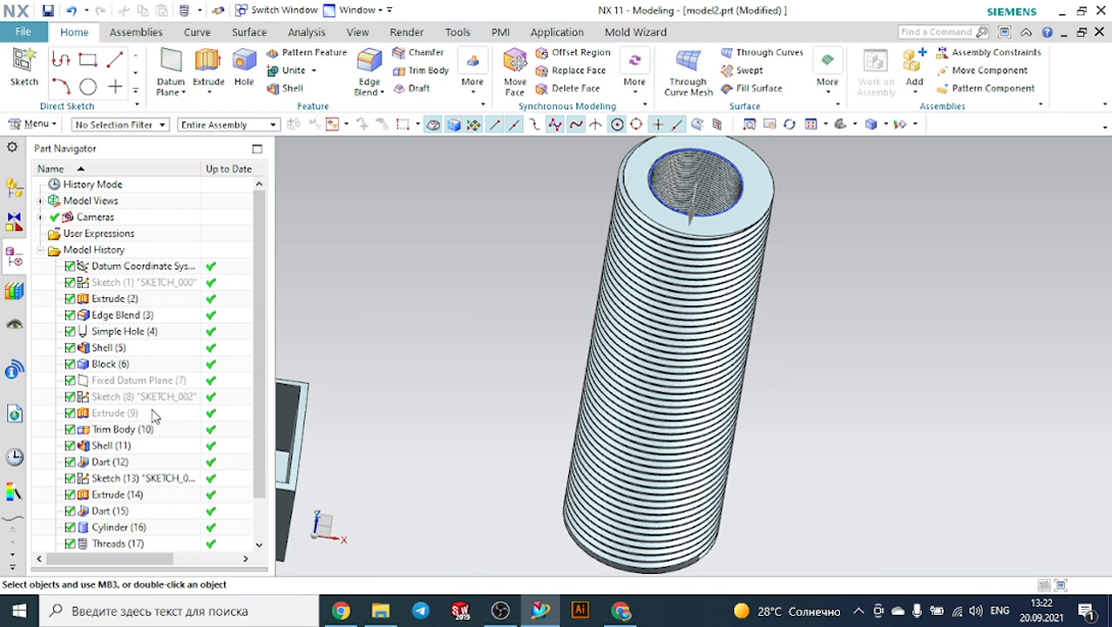
Try to reopen the bore's thread feature for editing, interrupt the operation and deselect the feature.
{"action": "scroll", "coordinate": [142, 475], "scroll_direction": "down", "scroll_amount": 1}
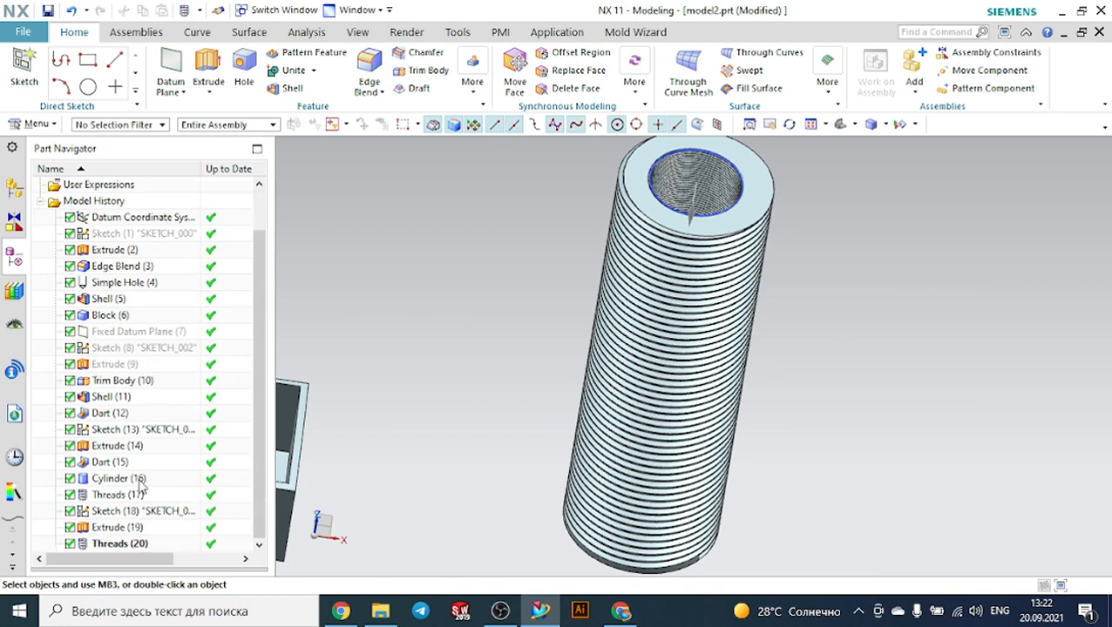
{"action": "double_click", "coordinate": [124, 543]}
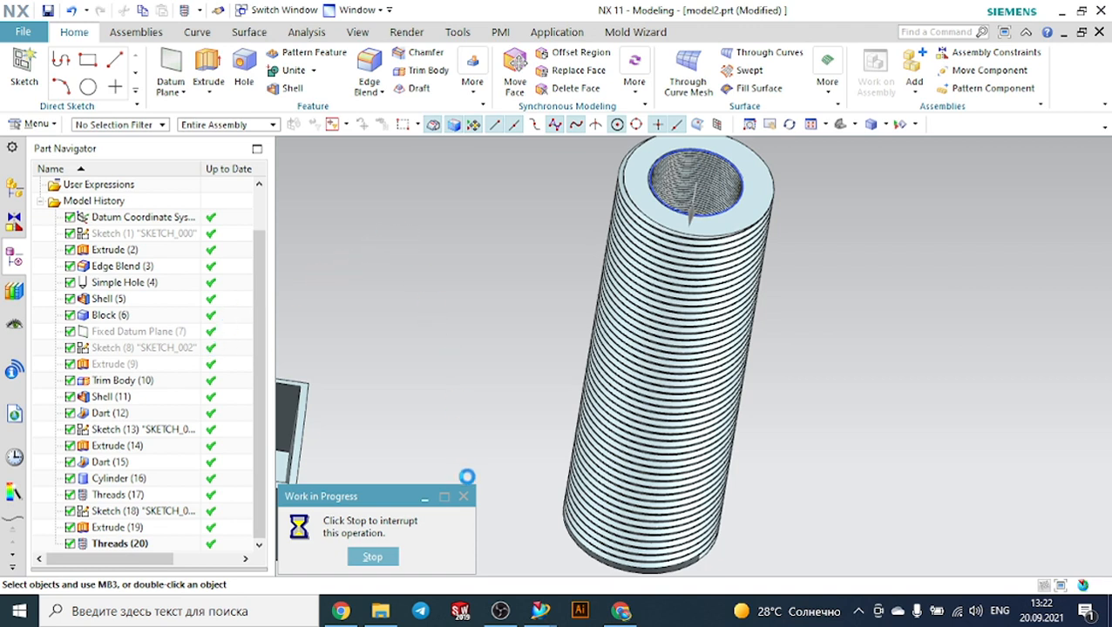
{"action": "left_click", "coordinate": [388, 556]}
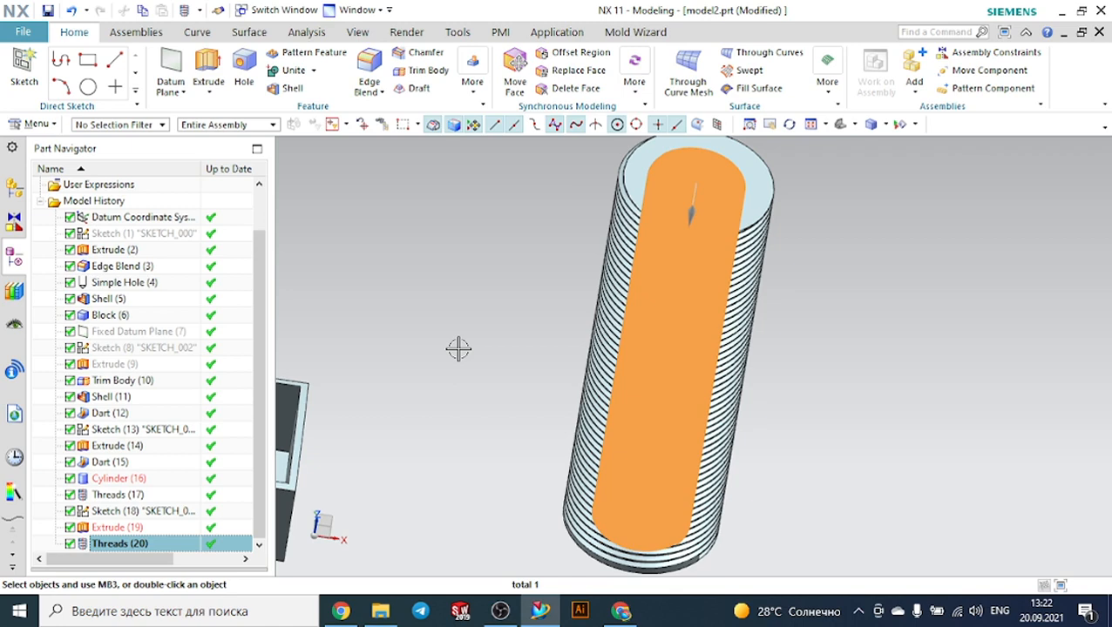
{"action": "scroll", "coordinate": [459, 349], "scroll_direction": "down", "scroll_amount": 3}
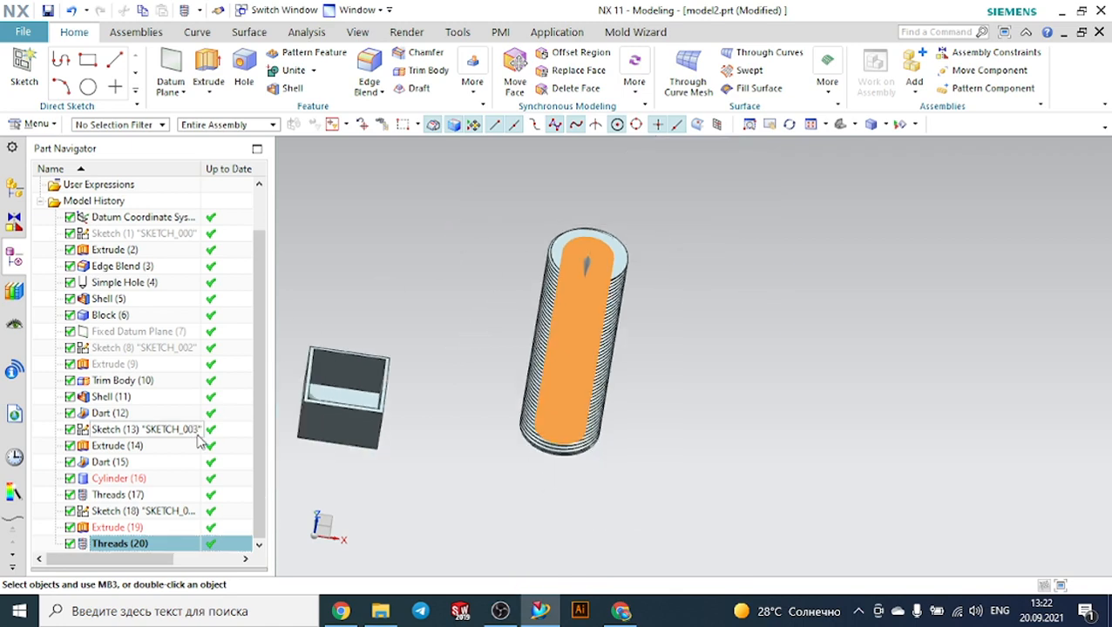
{"action": "left_click", "coordinate": [179, 462]}
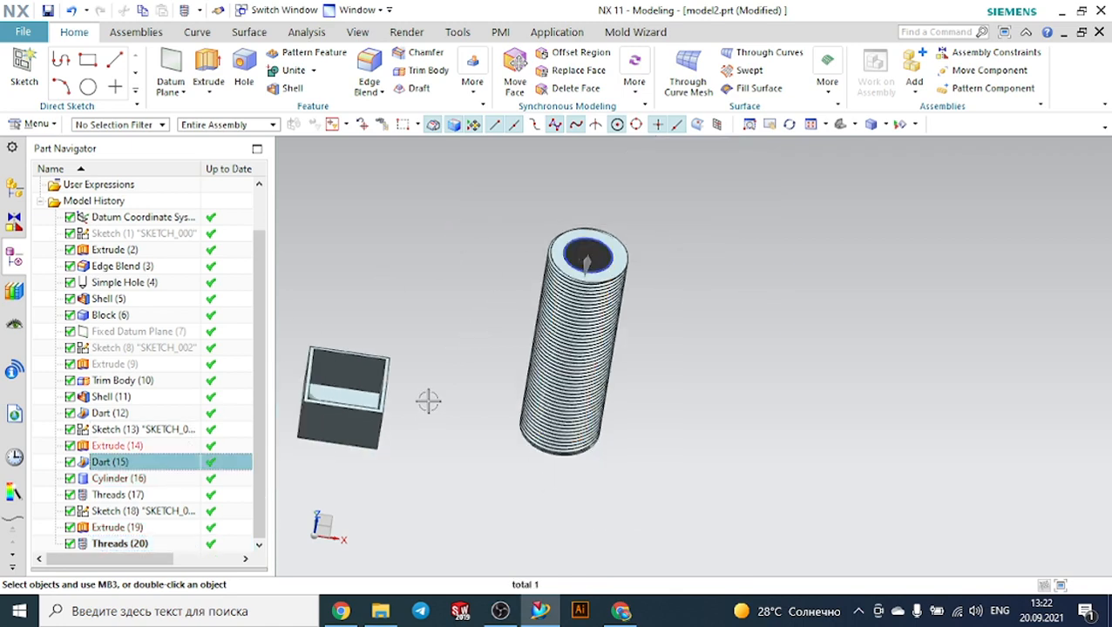
{"action": "left_click", "coordinate": [37, 125]}
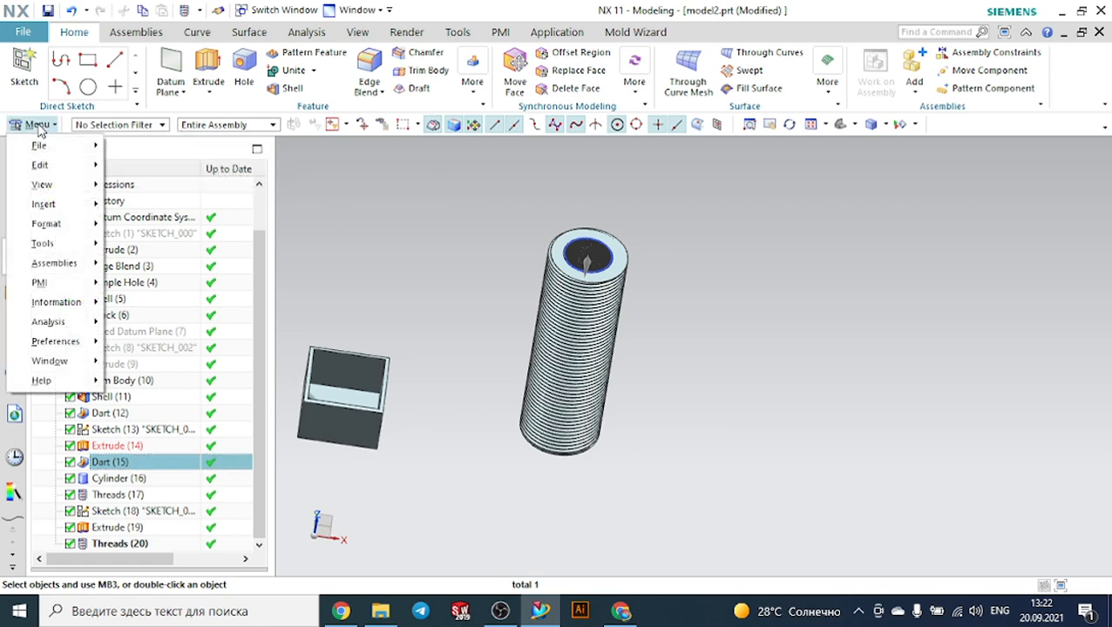
{"action": "mouse_move", "coordinate": [83, 202]}
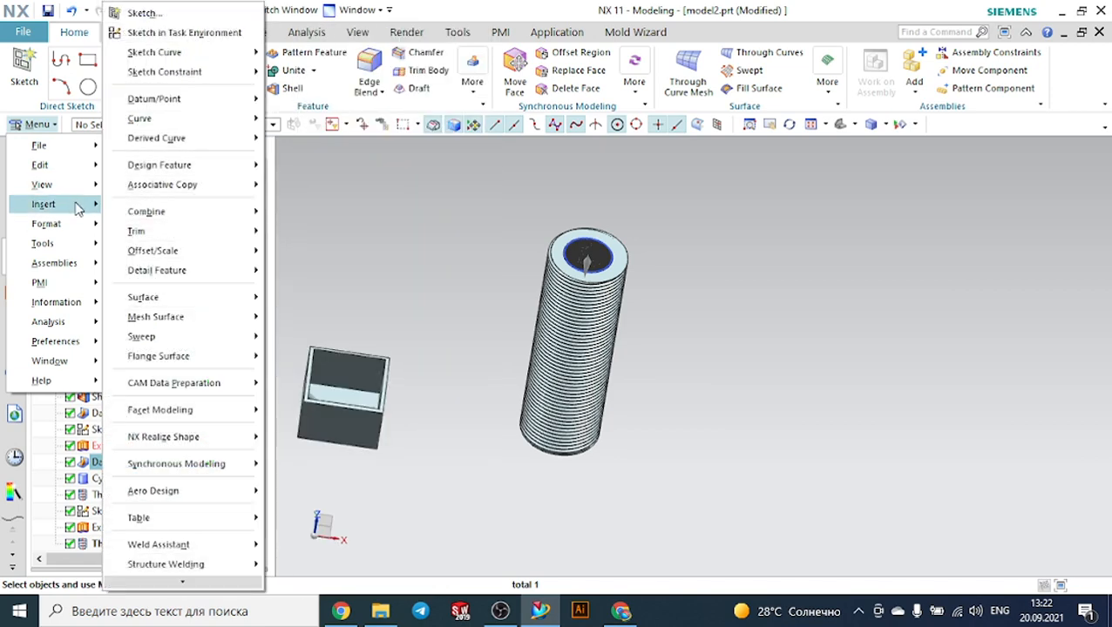
{"action": "mouse_move", "coordinate": [122, 181]}
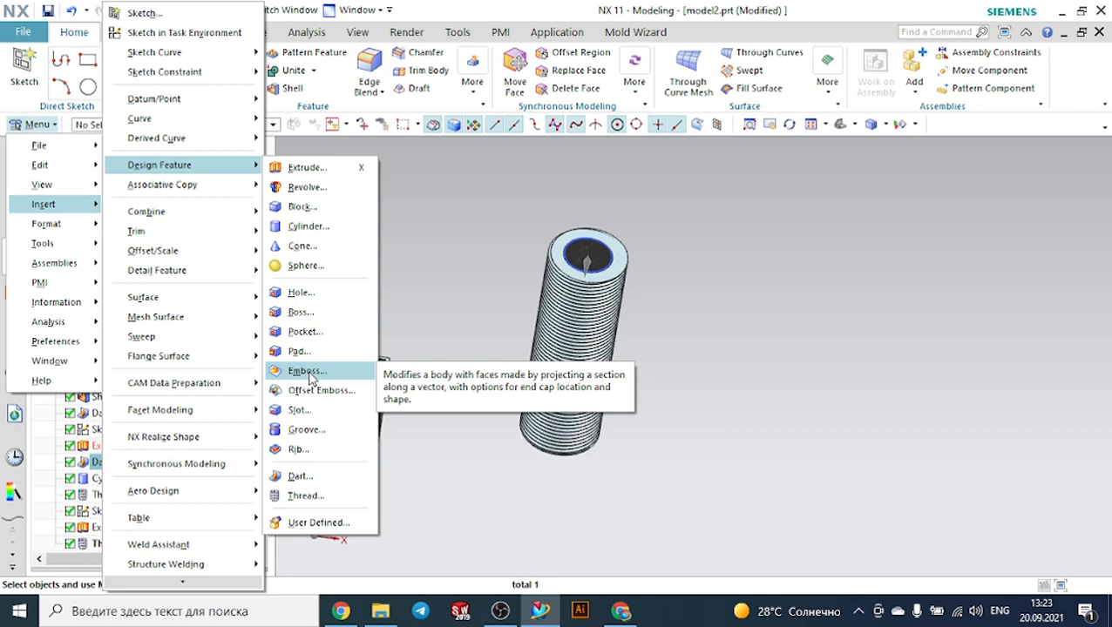
{"action": "left_click", "coordinate": [484, 219]}
Create a sketch on the XZ plane at the middle shelled box, using the On Plane type with a horizontal reference.
{"action": "scroll", "coordinate": [474, 220], "scroll_direction": "down", "scroll_amount": 2}
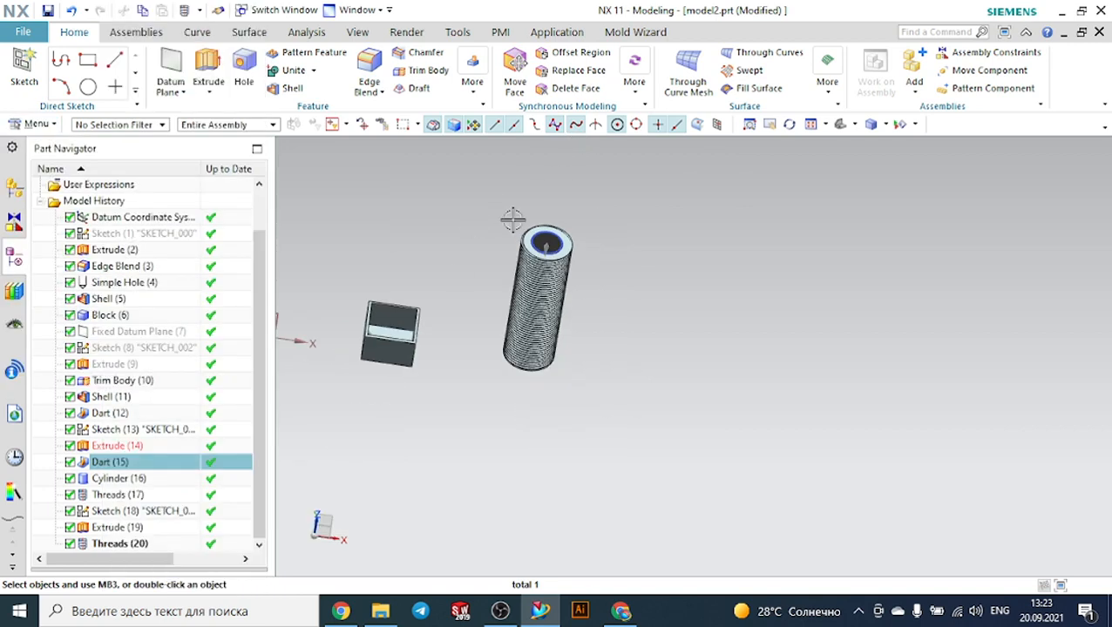
{"action": "scroll", "coordinate": [662, 237], "scroll_direction": "down", "scroll_amount": 2}
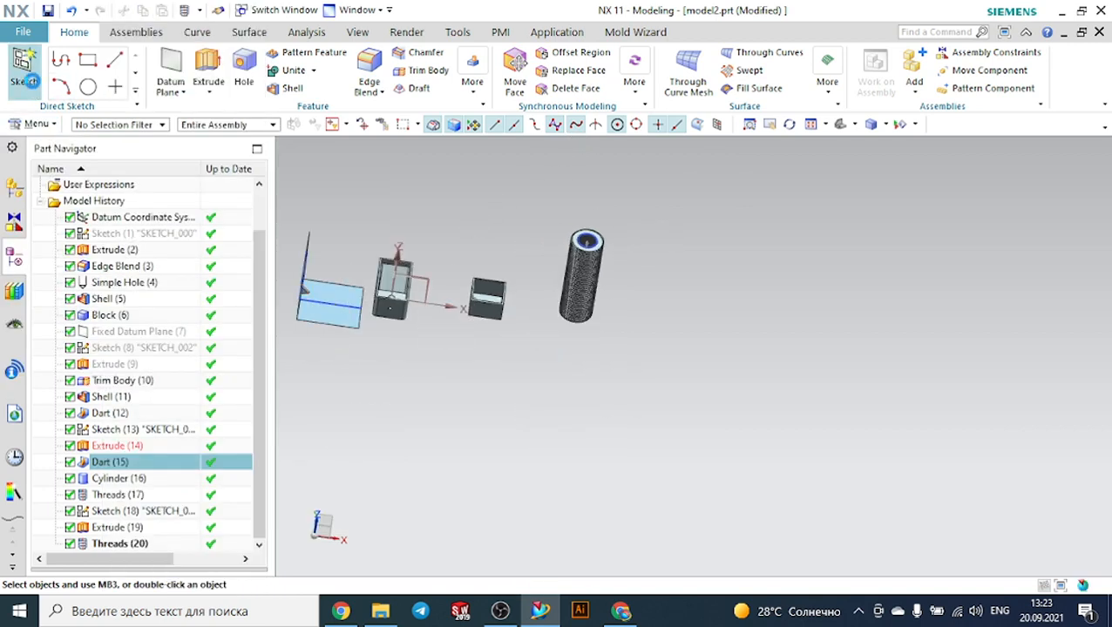
{"action": "left_click", "coordinate": [25, 74]}
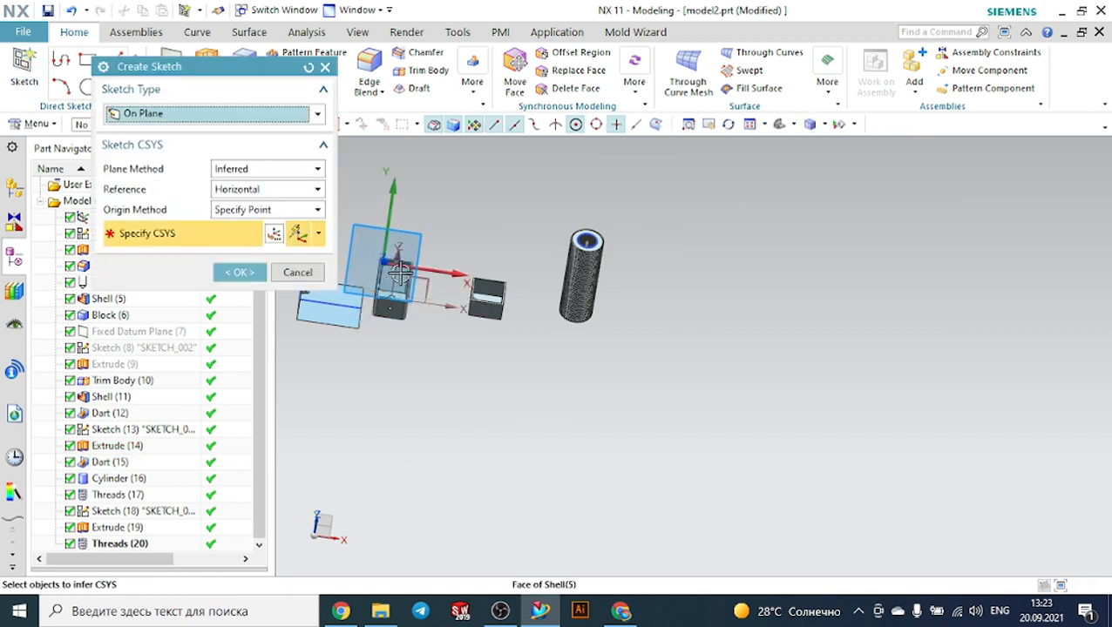
{"action": "scroll", "coordinate": [422, 286], "scroll_direction": "up", "scroll_amount": 3}
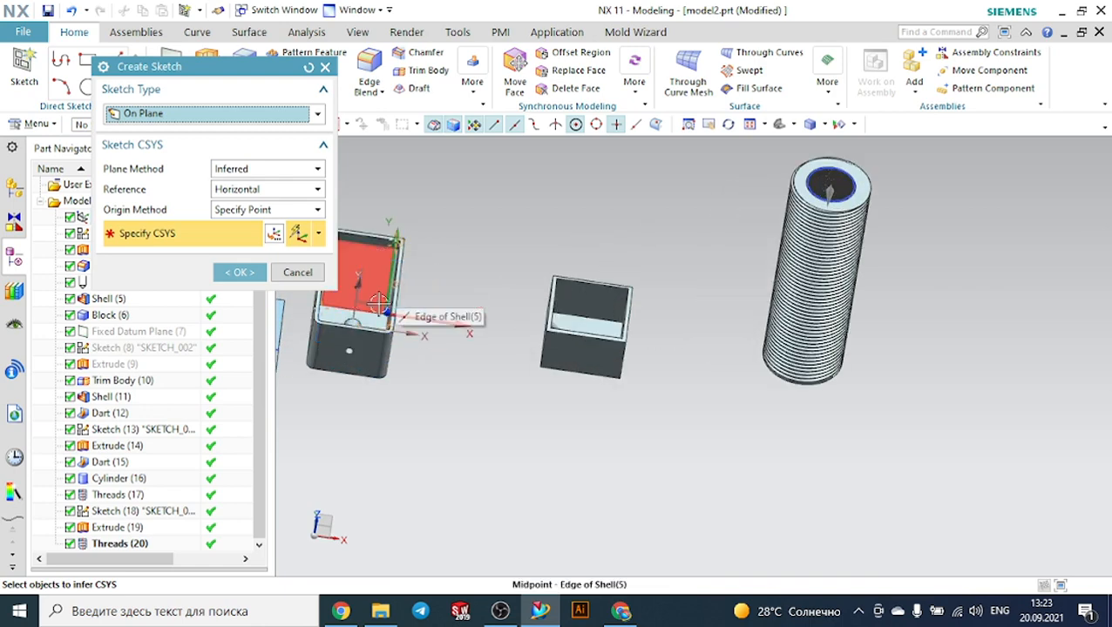
{"action": "scroll", "coordinate": [469, 348], "scroll_direction": "down", "scroll_amount": 3}
{"action": "mouse_move", "coordinate": [469, 349]}
{"action": "middle_mouse_down"}
{"action": "mouse_move", "coordinate": [384, 409]}
{"action": "mouse_move", "coordinate": [477, 334]}
{"action": "middle_mouse_up"}
{"action": "scroll", "coordinate": [477, 334], "scroll_direction": "up", "scroll_amount": 1}
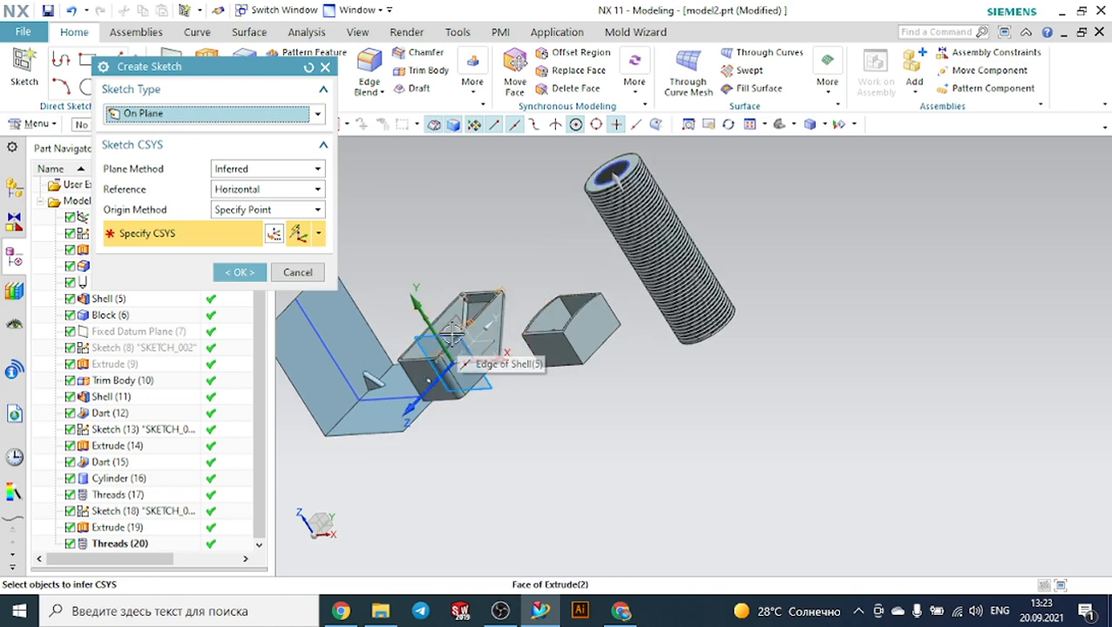
{"action": "left_click", "coordinate": [455, 336]}
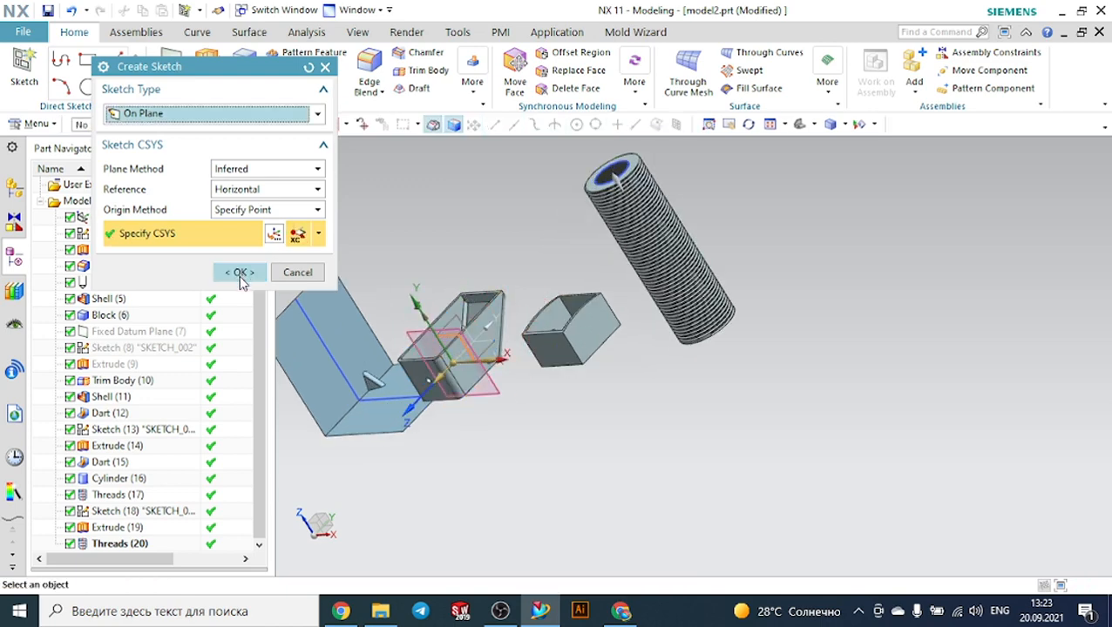
{"action": "left_click", "coordinate": [241, 274]}
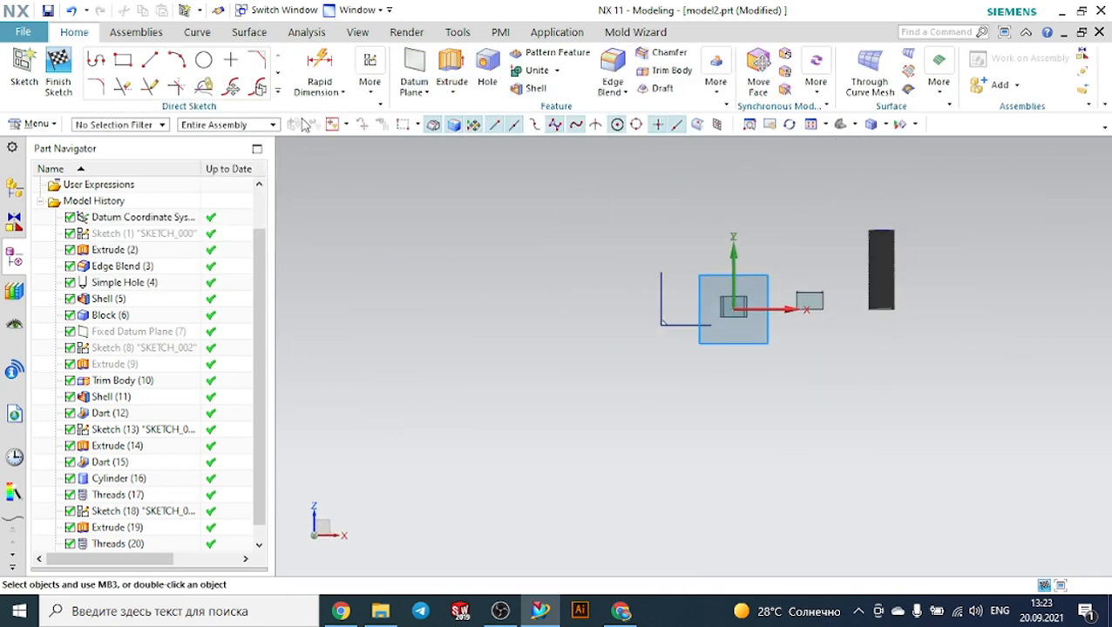
Sketch a three-point arc with a radius of about 637 mm beside the angled sheet, its endpoints level with each other.
{"action": "left_click", "coordinate": [176, 60]}
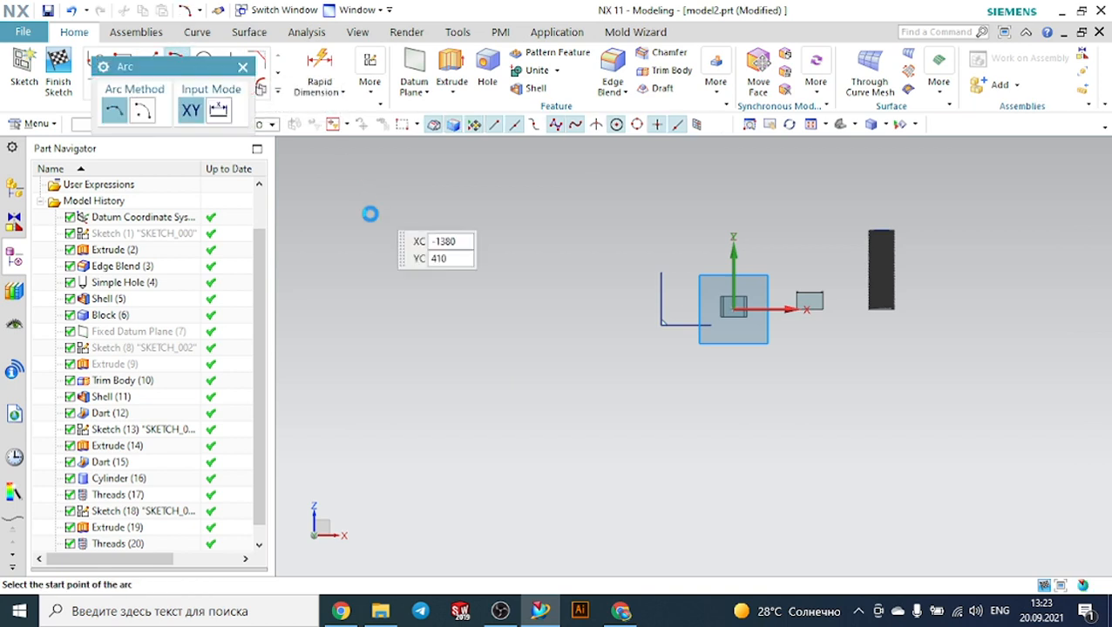
{"action": "left_click", "coordinate": [329, 308]}
{"action": "left_click", "coordinate": [564, 308]}
{"action": "left_click", "coordinate": [495, 254]}
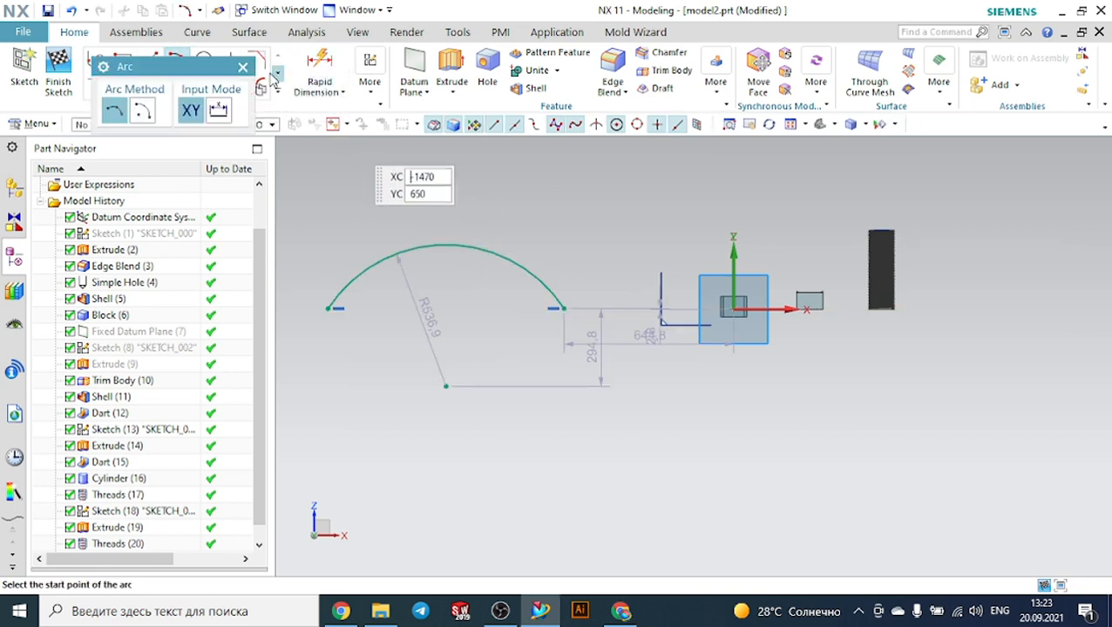
{"action": "left_click", "coordinate": [243, 68]}
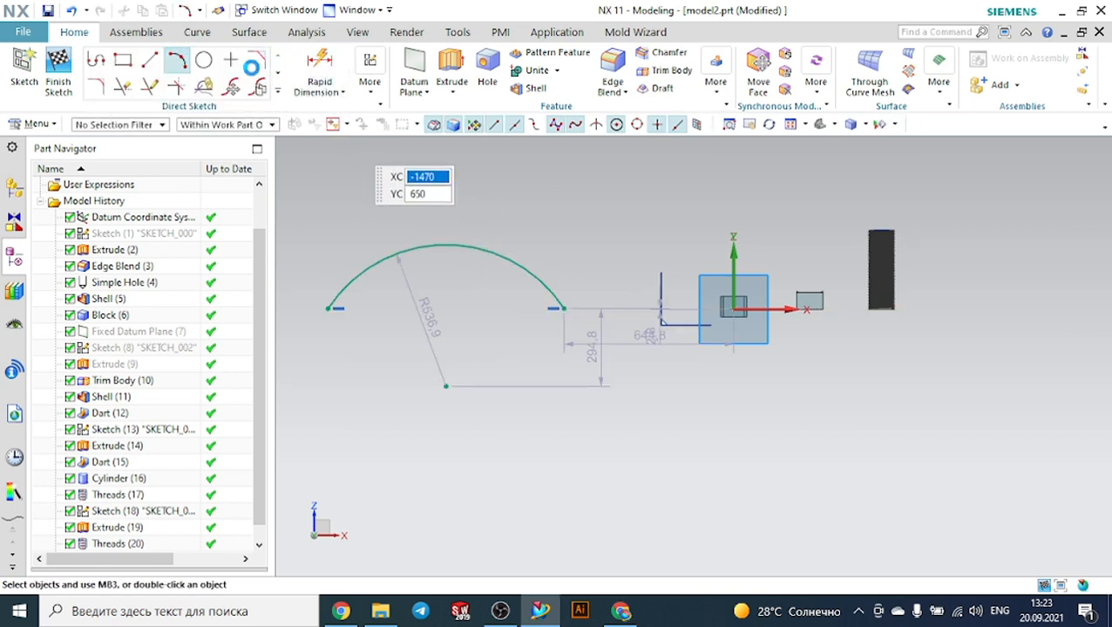
Extrude the arc into a separate sheet body with Boolean None and symmetric limits of 400 mm.
{"action": "left_click", "coordinate": [452, 76]}
{"action": "middle_click_drag", "start_coordinate": [588, 196], "coordinate": [579, 244]}
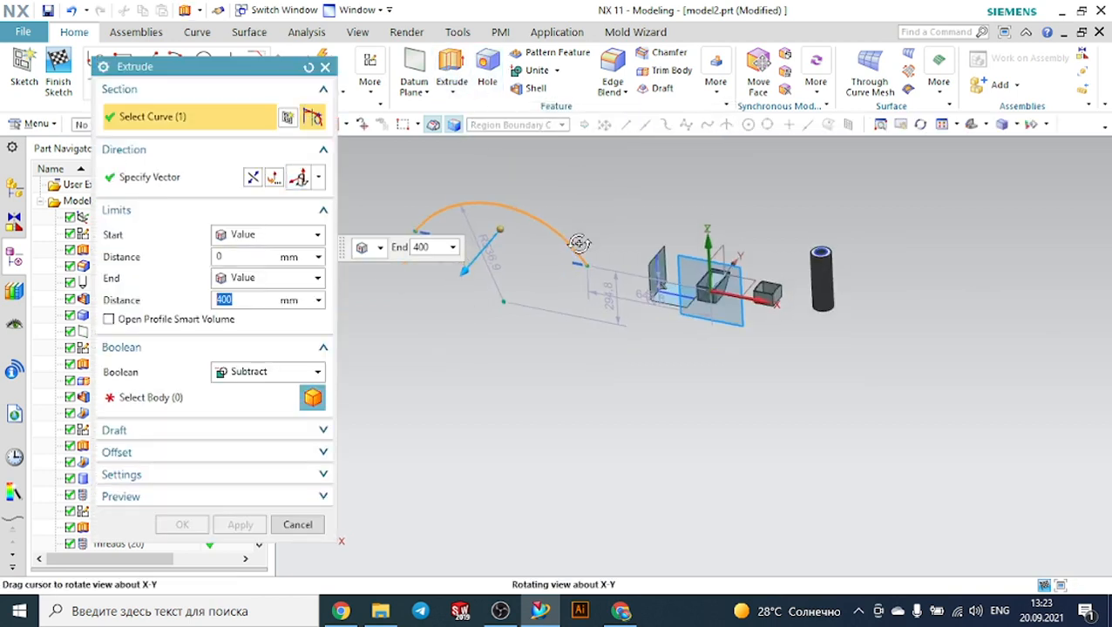
{"action": "left_click", "coordinate": [273, 373]}
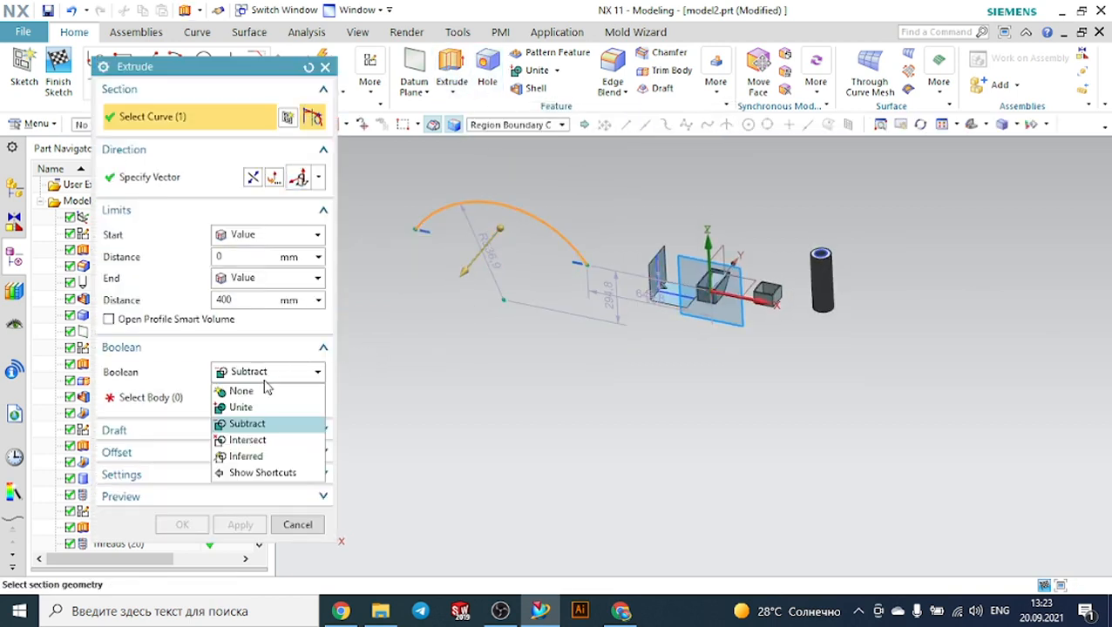
{"action": "left_click", "coordinate": [261, 390]}
{"action": "left_click", "coordinate": [248, 236]}
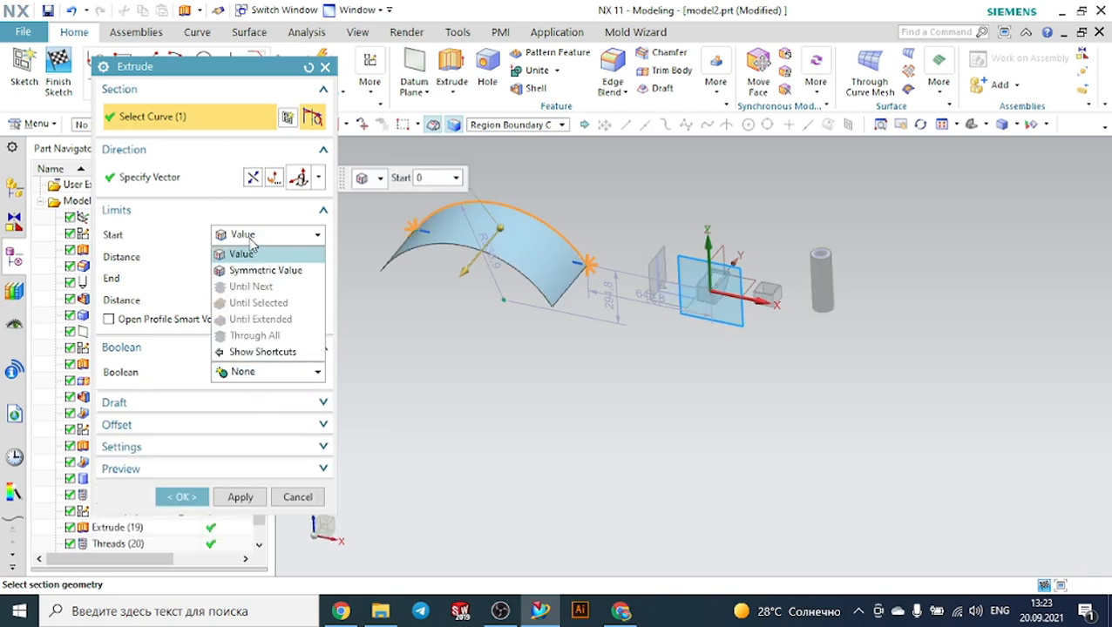
{"action": "left_click", "coordinate": [248, 270]}
{"action": "left_click", "coordinate": [182, 454]}
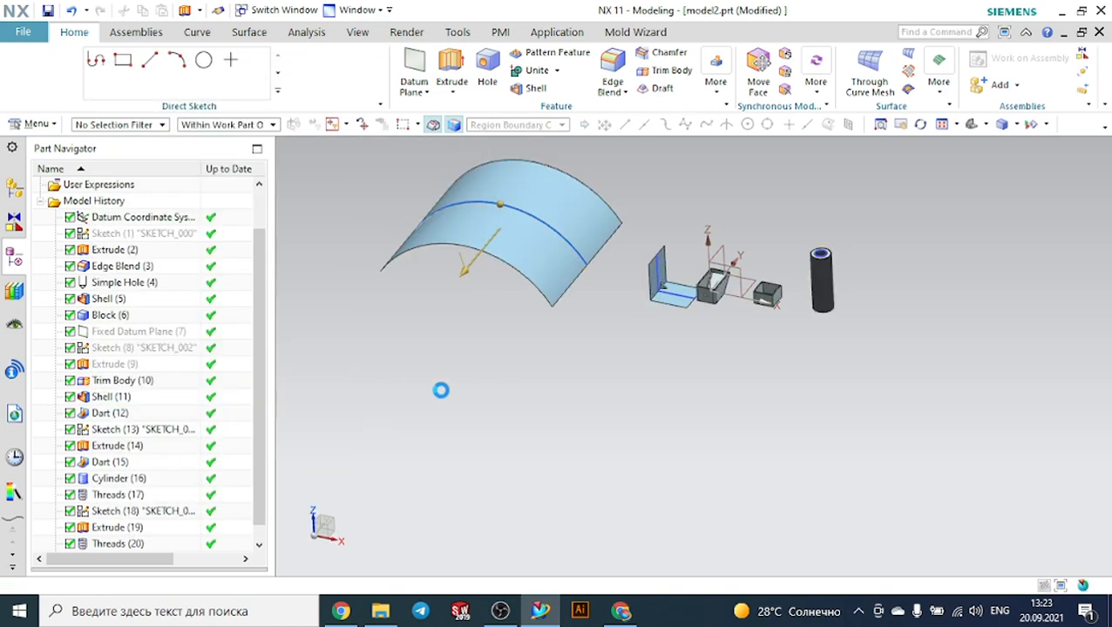
Create an On Plane sketch on the datum coordinate system's XY plane with a horizontal reference.
{"action": "middle_click_drag", "start_coordinate": [510, 361], "coordinate": [490, 347]}
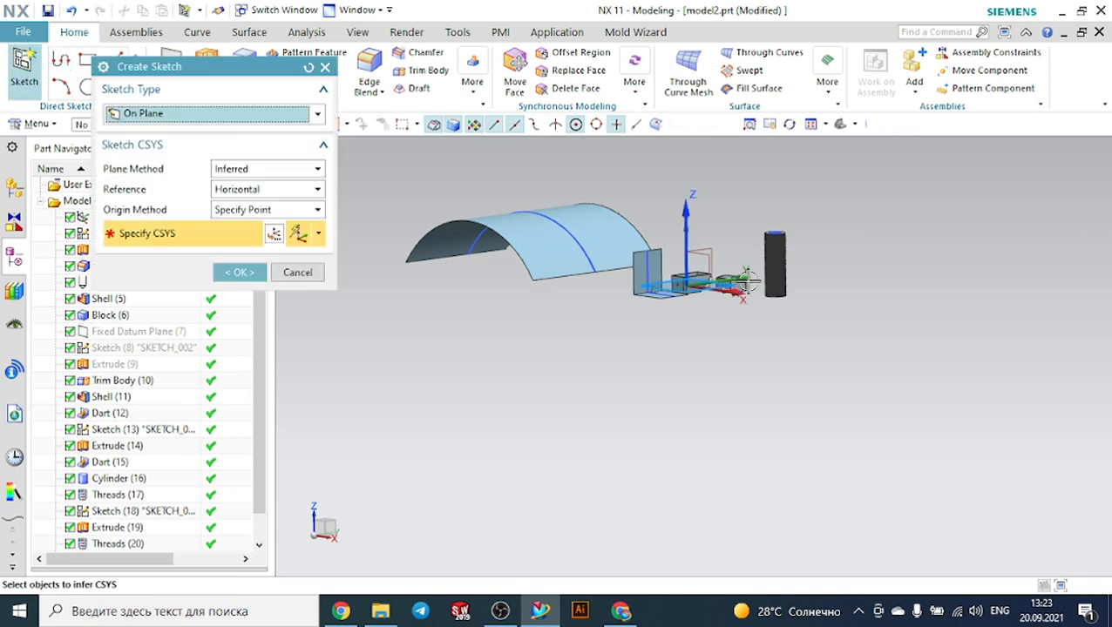
{"action": "scroll", "coordinate": [732, 287], "scroll_direction": "up", "scroll_amount": 5}
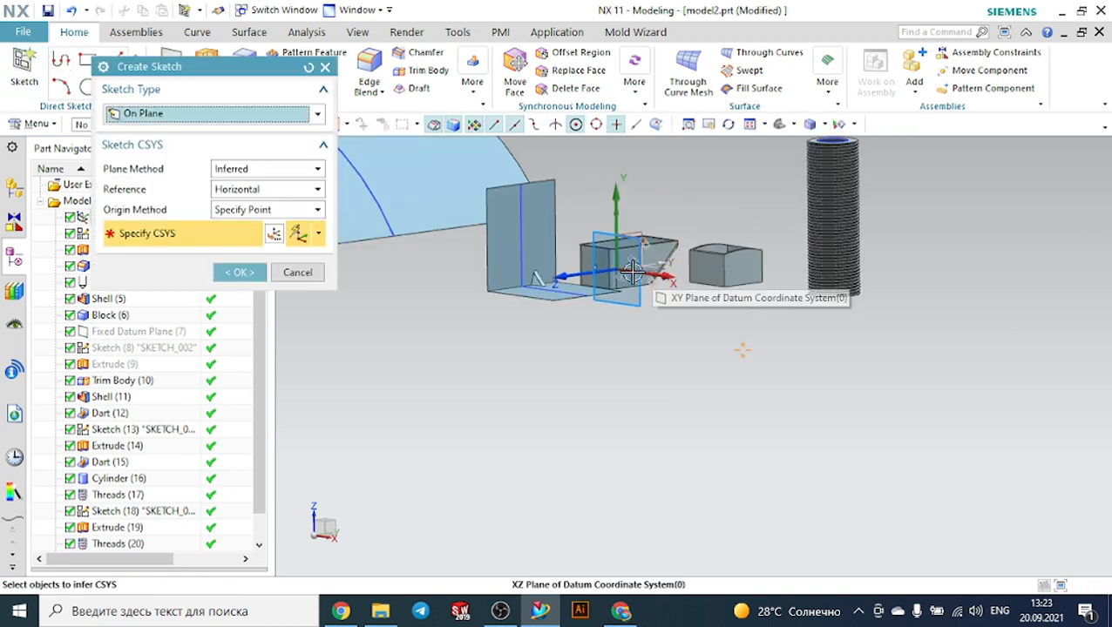
{"action": "left_click", "coordinate": [652, 267]}
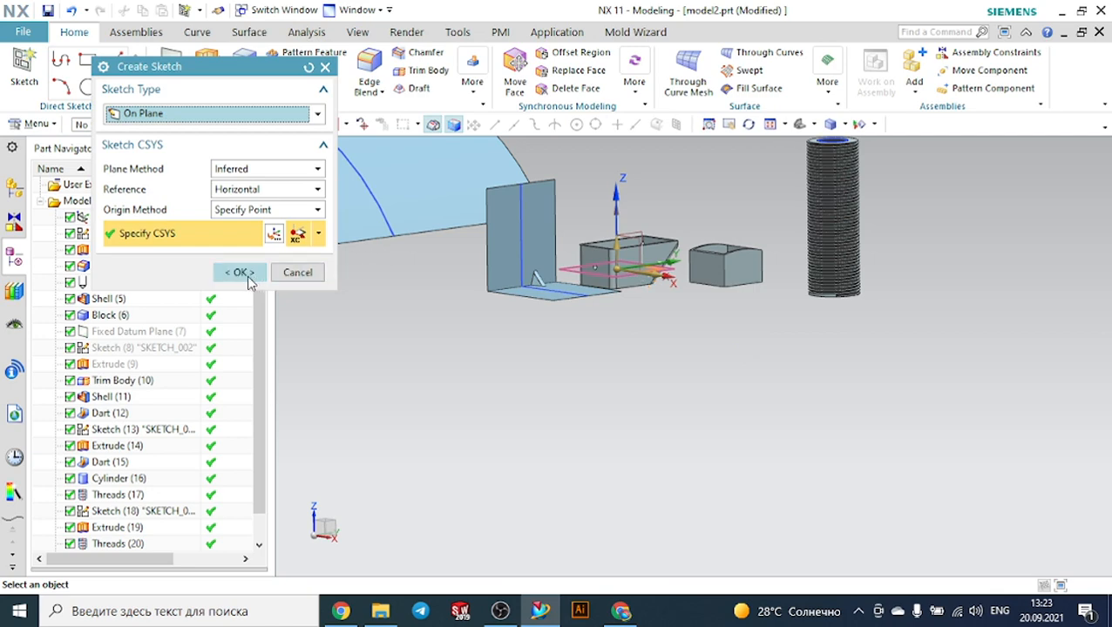
{"action": "left_click", "coordinate": [240, 273]}
{"action": "scroll", "coordinate": [611, 262], "scroll_direction": "down", "scroll_amount": 1}
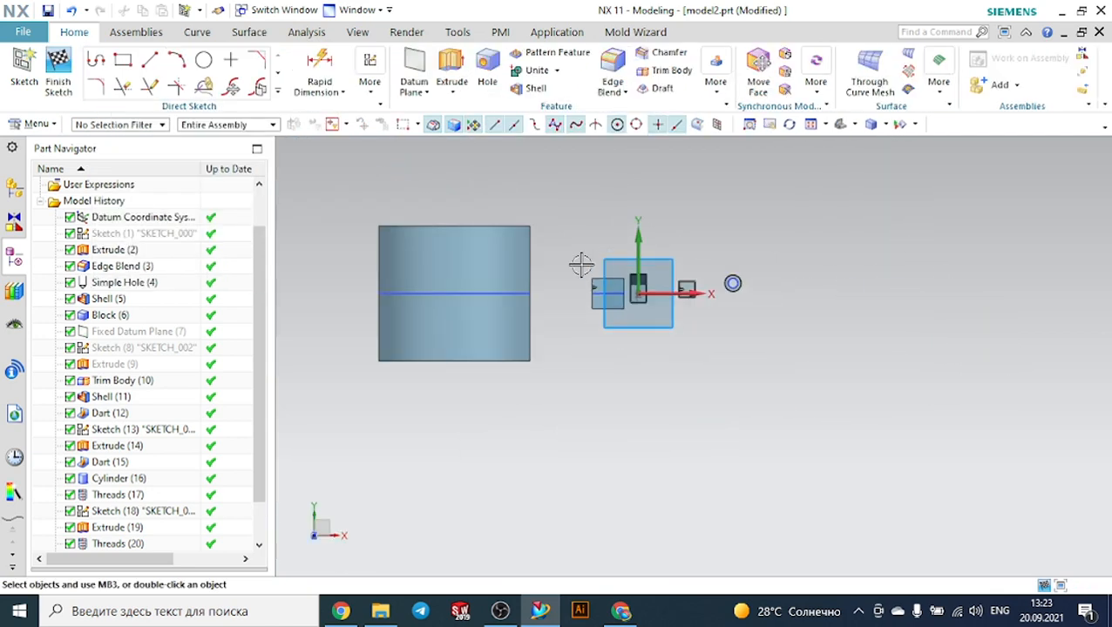
Sketch a closed seven-sided line profile within the outline of the curved sheet.
{"action": "left_click", "coordinate": [95, 59]}
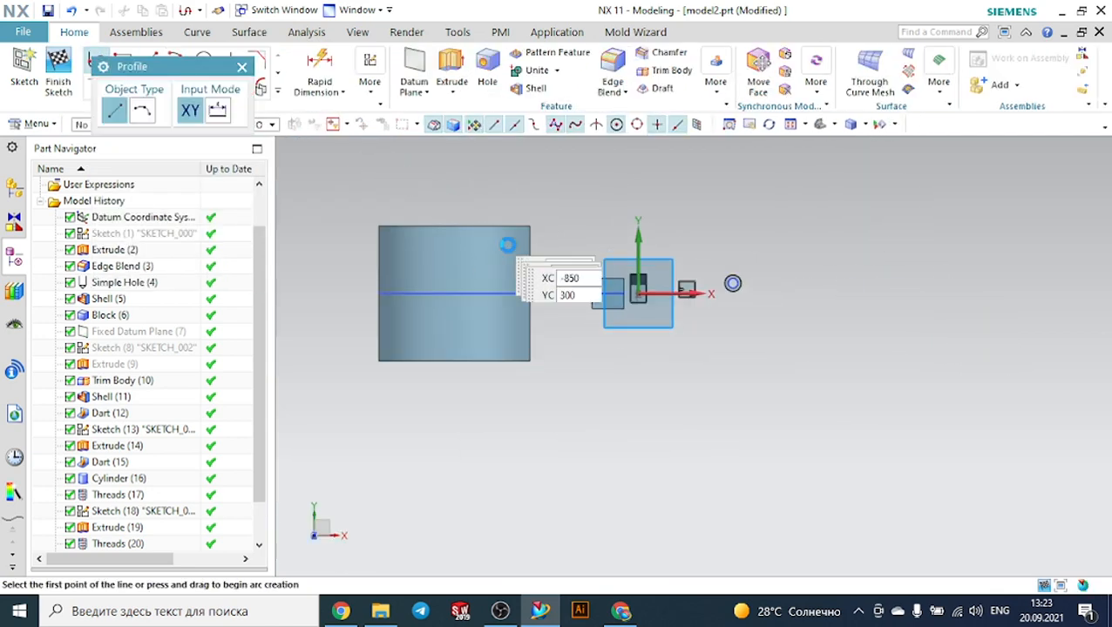
{"action": "scroll", "coordinate": [475, 261], "scroll_direction": "up", "scroll_amount": 2}
{"action": "left_click", "coordinate": [377, 251]}
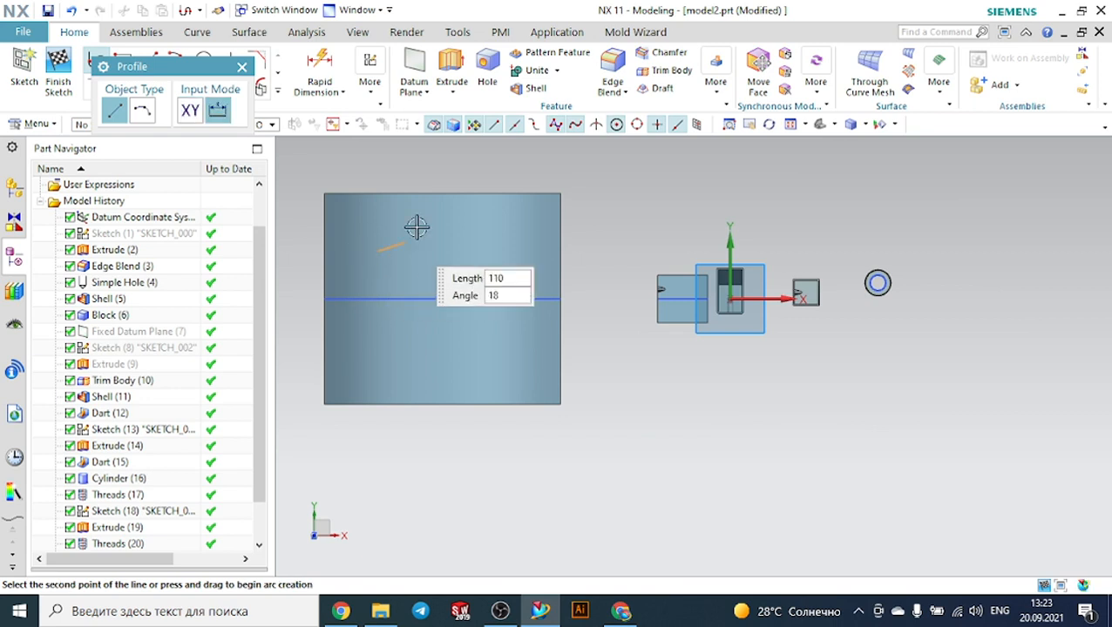
{"action": "left_click", "coordinate": [423, 216]}
{"action": "left_click", "coordinate": [495, 265]}
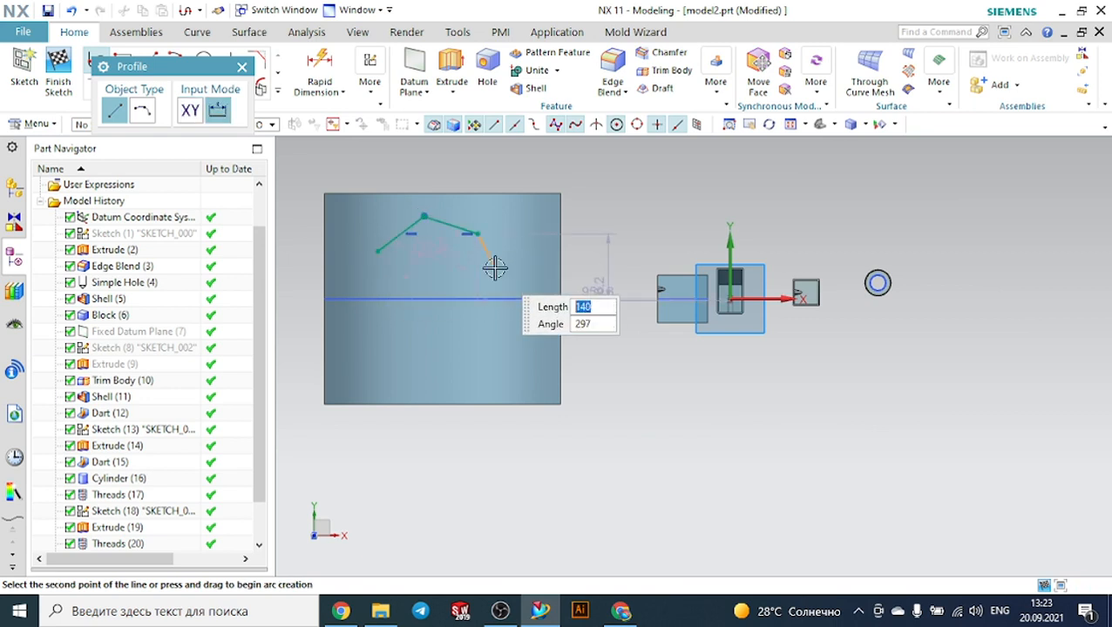
{"action": "left_click", "coordinate": [509, 367]}
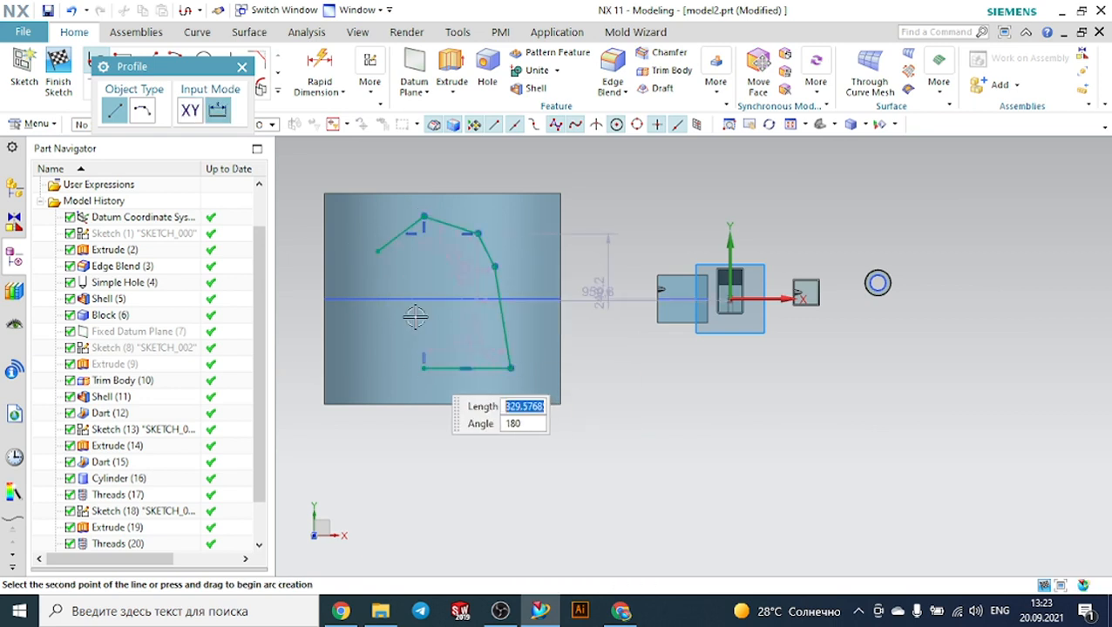
{"action": "left_click", "coordinate": [425, 368]}
{"action": "left_click", "coordinate": [377, 317]}
{"action": "left_click", "coordinate": [376, 251]}
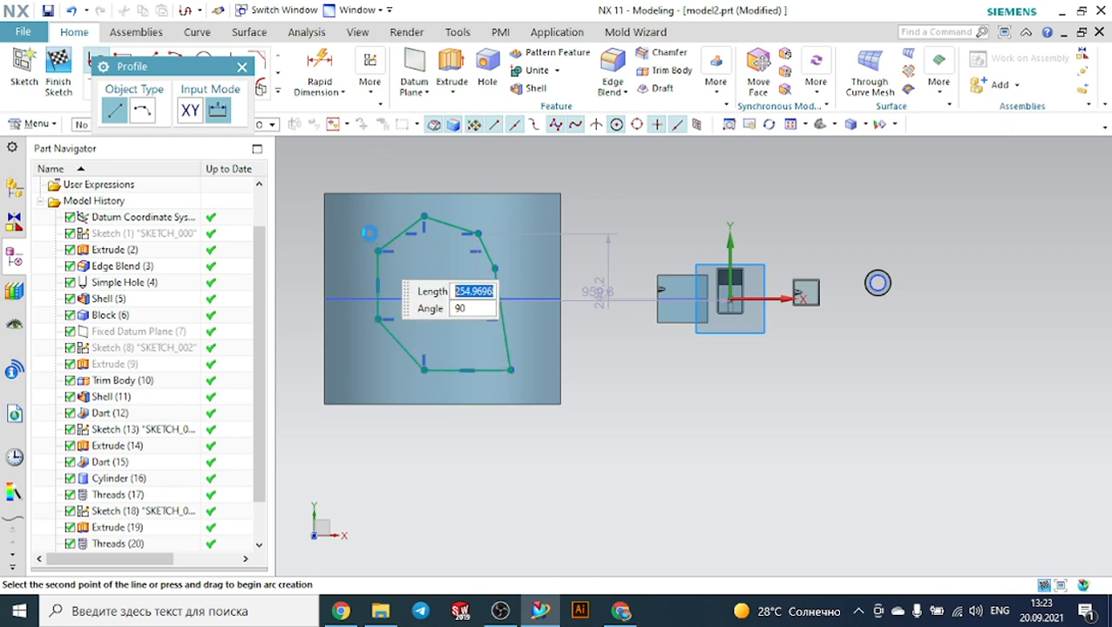
{"action": "left_click", "coordinate": [241, 68]}
{"action": "scroll", "coordinate": [578, 240], "scroll_direction": "down", "scroll_amount": 3}
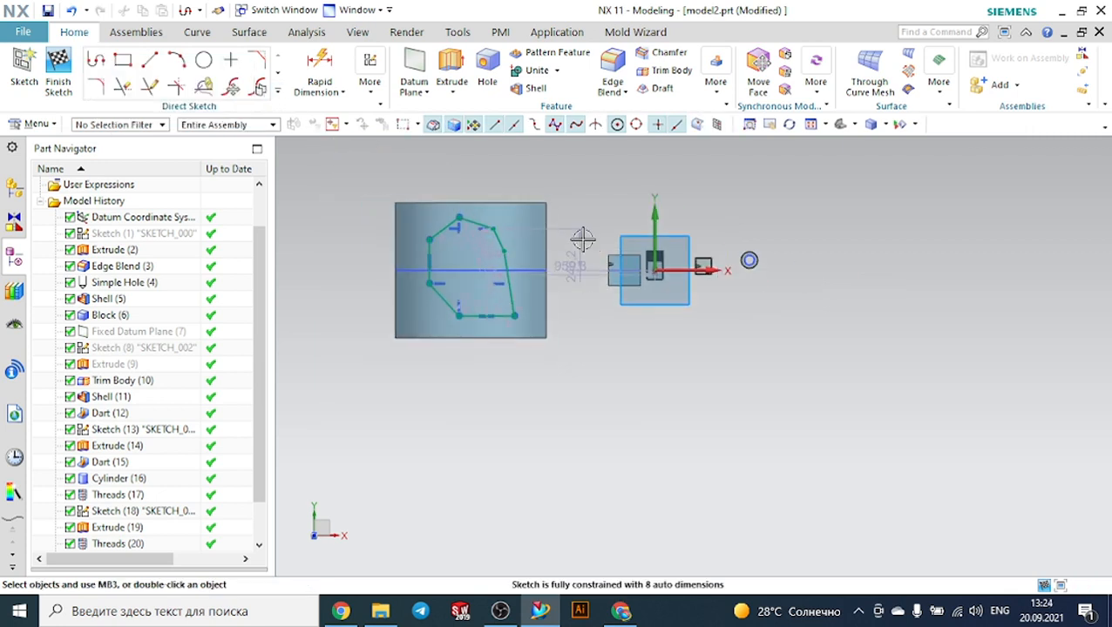
Delete the seven-sided profile sketch lying below the curved sheet.
{"action": "middle_click_drag", "start_coordinate": [579, 331], "coordinate": [580, 269]}
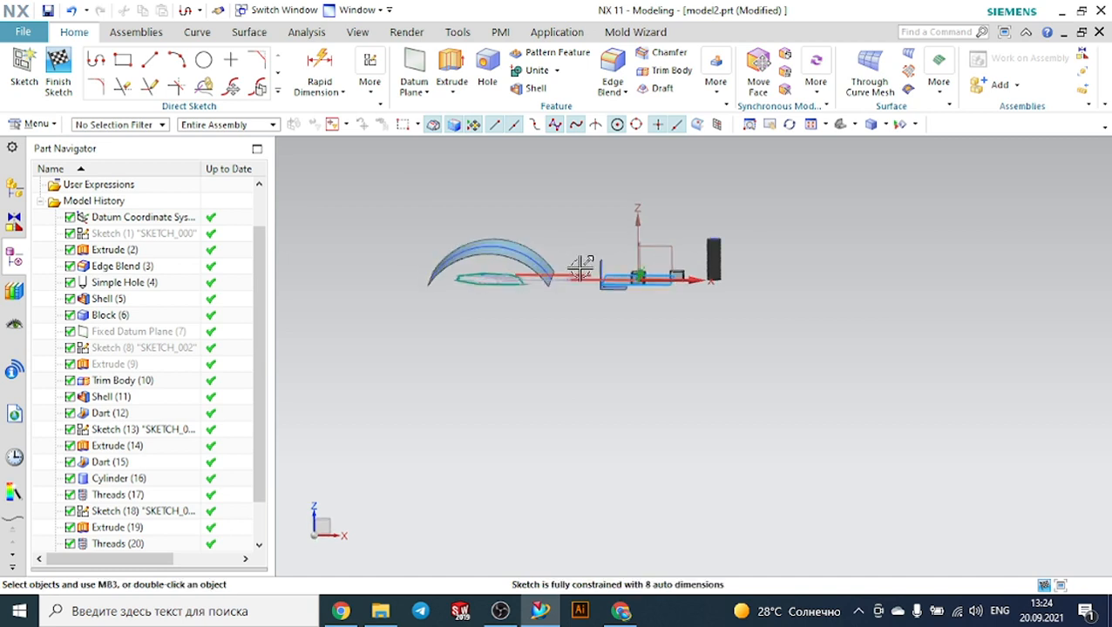
{"action": "scroll", "coordinate": [175, 479], "scroll_direction": "down", "scroll_amount": 1}
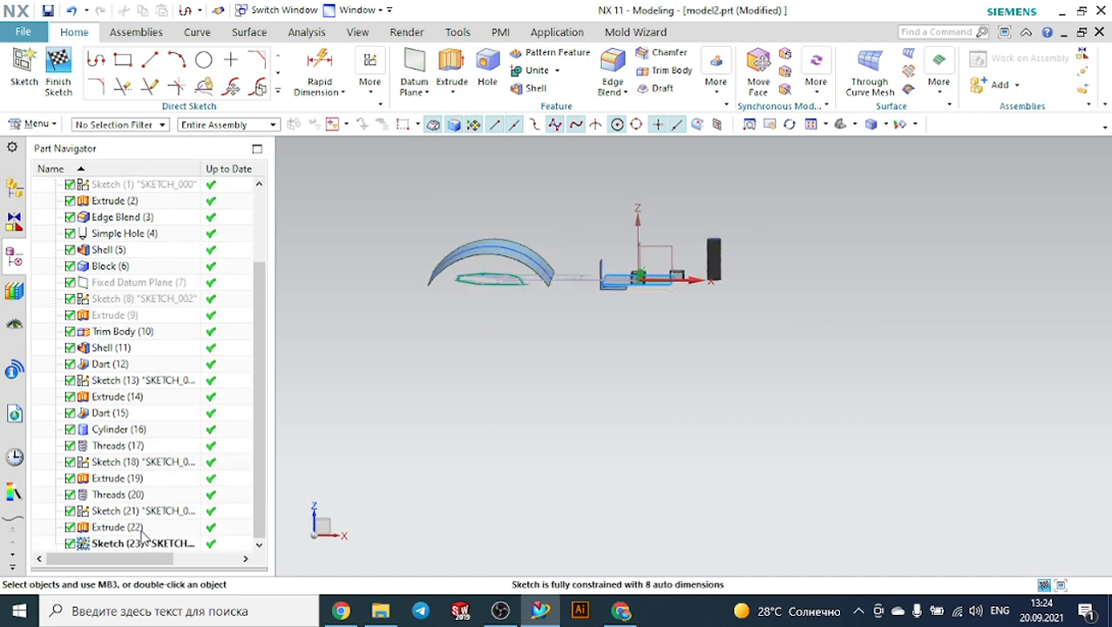
{"action": "left_click", "coordinate": [144, 543]}
{"action": "right_click", "coordinate": [144, 543]}
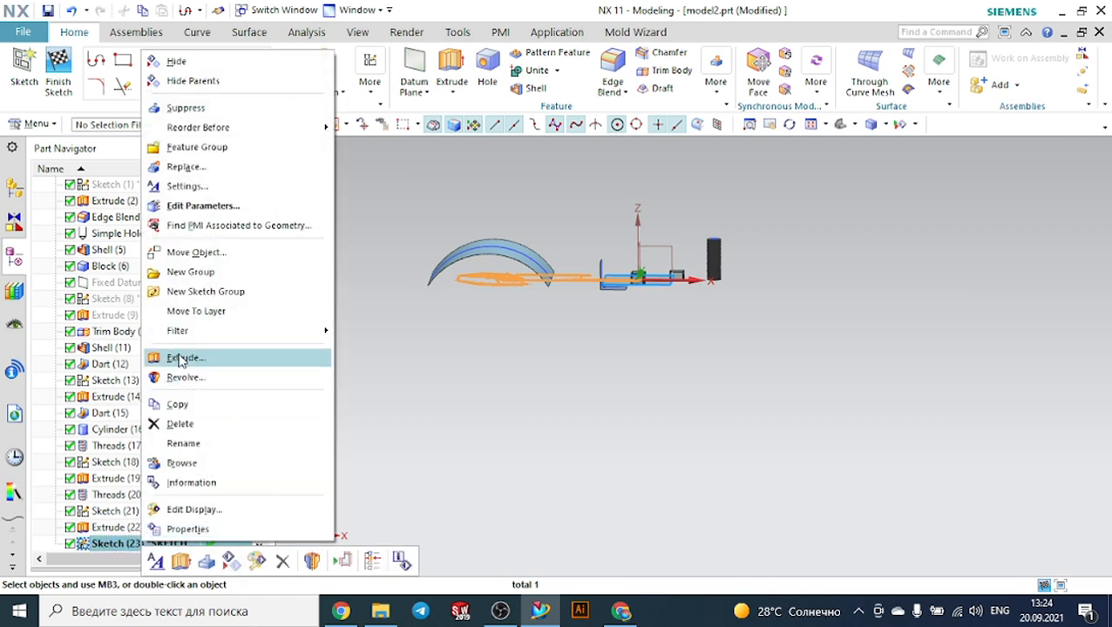
{"action": "left_click", "coordinate": [186, 425]}
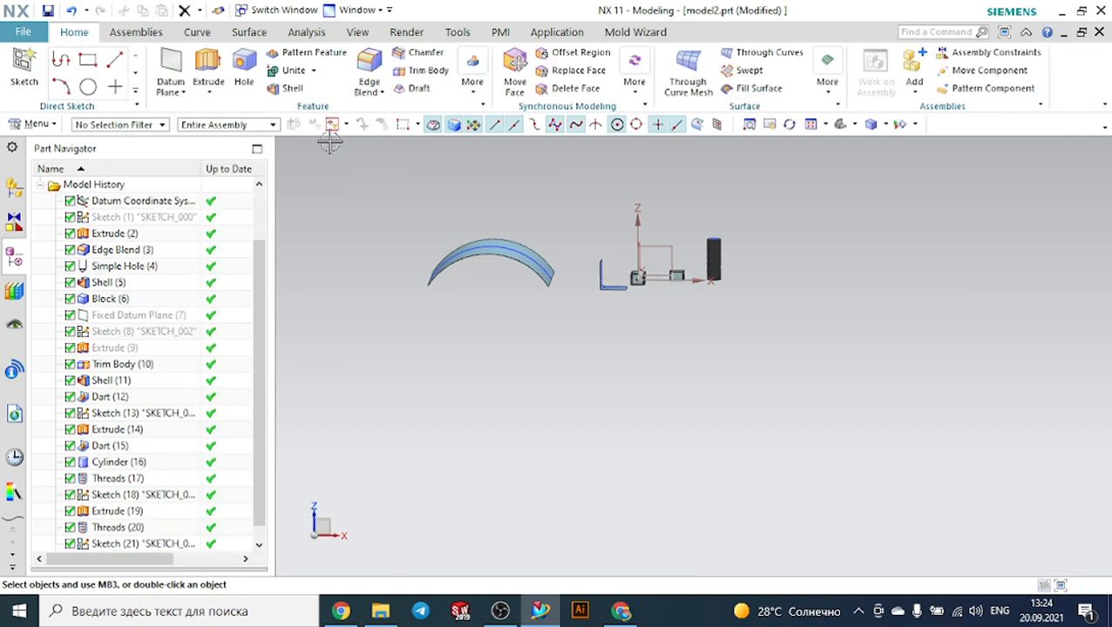
Start an At Distance datum plane using the datum coordinate system's XY plane as its planar reference.
{"action": "left_click", "coordinate": [171, 72]}
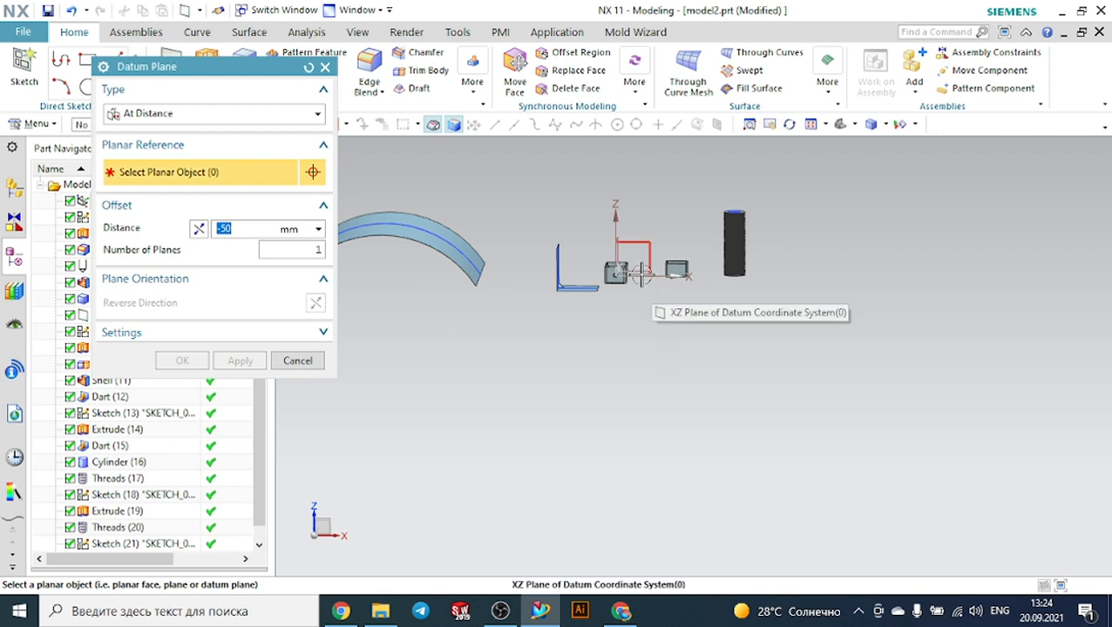
{"action": "scroll", "coordinate": [640, 275], "scroll_direction": "up", "scroll_amount": 5}
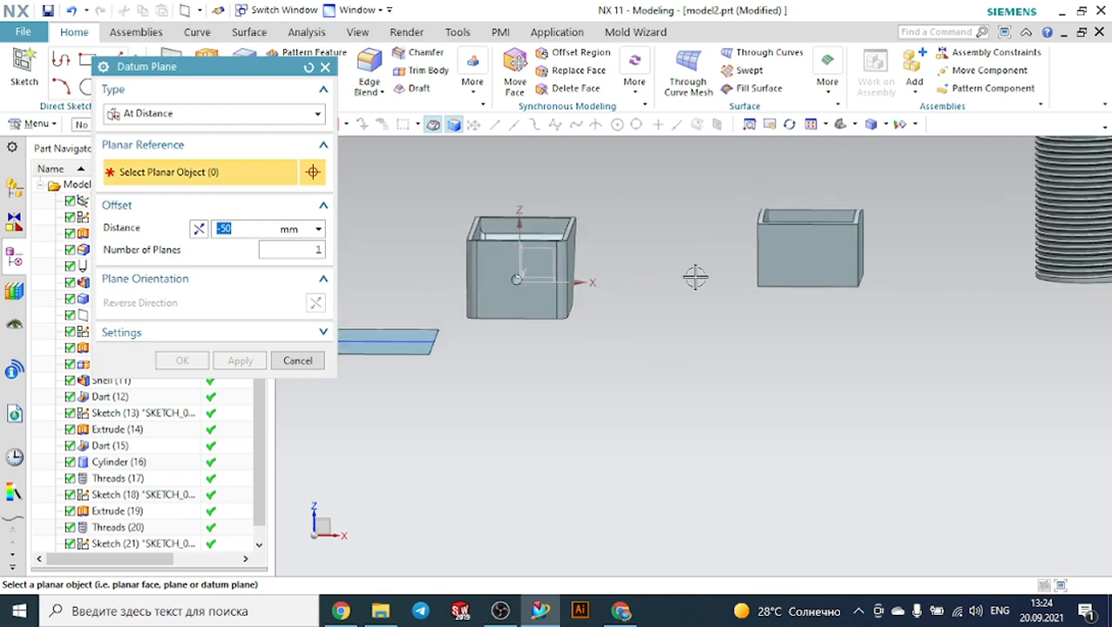
{"action": "scroll", "coordinate": [746, 306], "scroll_direction": "down", "scroll_amount": 4}
{"action": "middle_click_drag", "start_coordinate": [750, 343], "coordinate": [747, 408]}
{"action": "scroll", "coordinate": [714, 276], "scroll_direction": "up", "scroll_amount": 2}
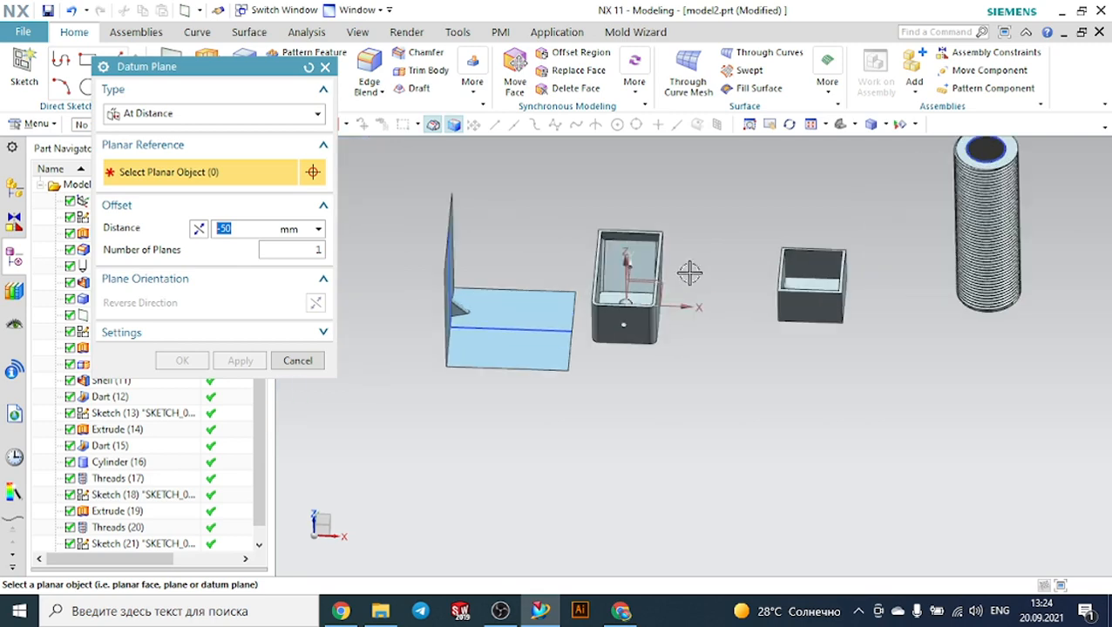
{"action": "scroll", "coordinate": [686, 281], "scroll_direction": "up", "scroll_amount": 3}
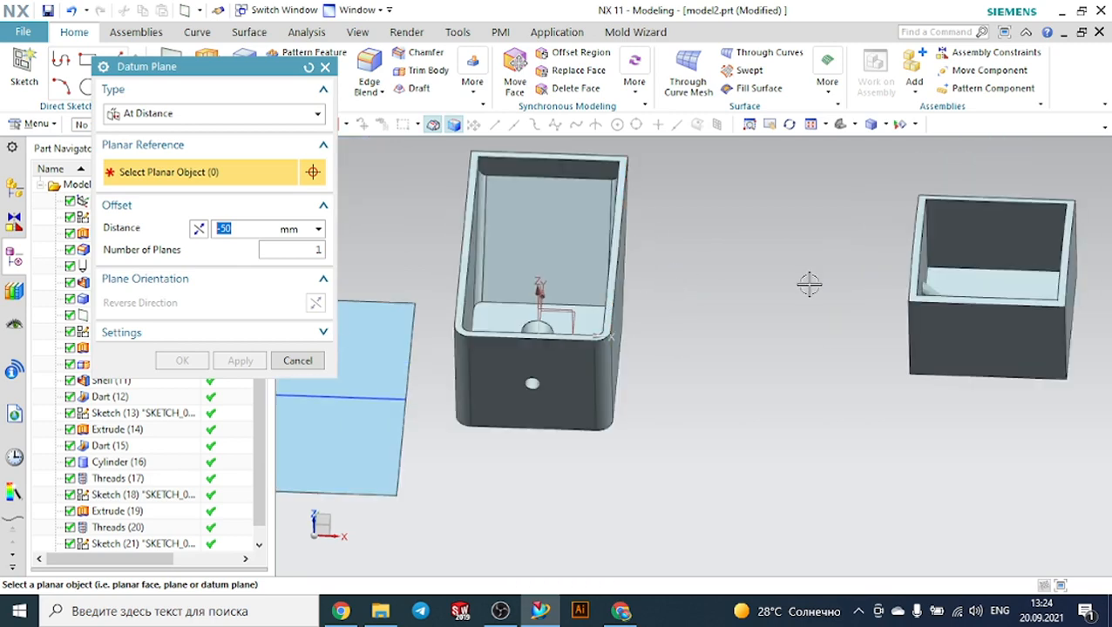
{"action": "middle_click_drag", "start_coordinate": [809, 284], "coordinate": [757, 288]}
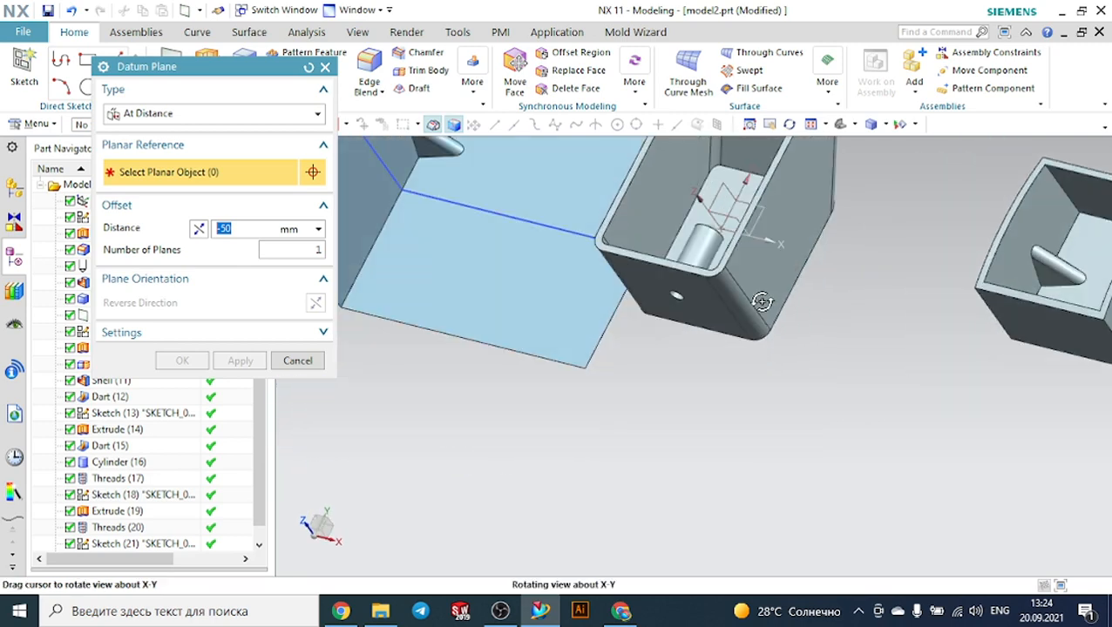
{"action": "left_click", "coordinate": [766, 206]}
{"action": "scroll", "coordinate": [760, 196], "scroll_direction": "down", "scroll_amount": 2}
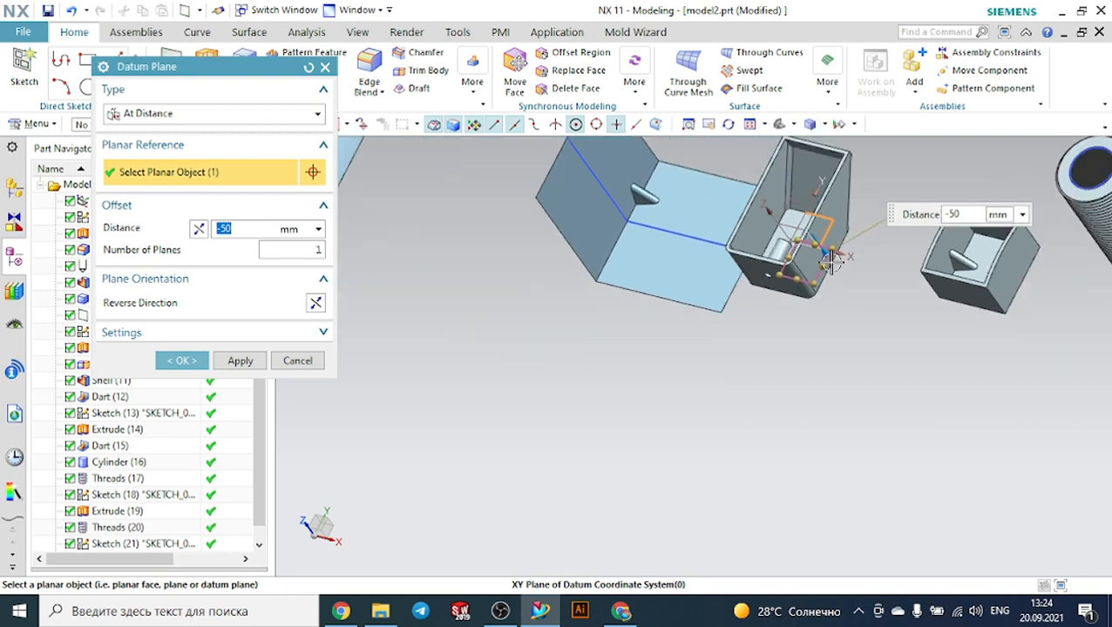
Set the datum plane's offset to 740 mm above the XY plane and create it.
{"action": "left_click", "coordinate": [759, 196]}
{"action": "scroll", "coordinate": [708, 324], "scroll_direction": "down", "scroll_amount": 5}
{"action": "middle_click_drag", "start_coordinate": [705, 333], "coordinate": [748, 239]}
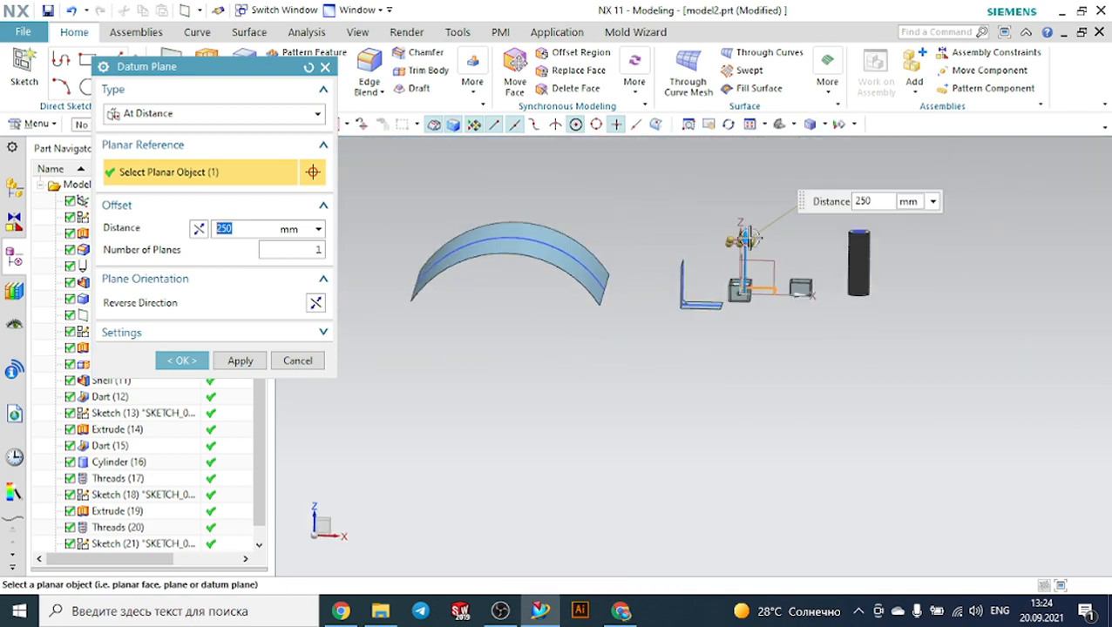
{"action": "left_click_drag", "start_coordinate": [749, 239], "coordinate": [755, 147]}
{"action": "scroll", "coordinate": [757, 235], "scroll_direction": "down", "scroll_amount": 3}
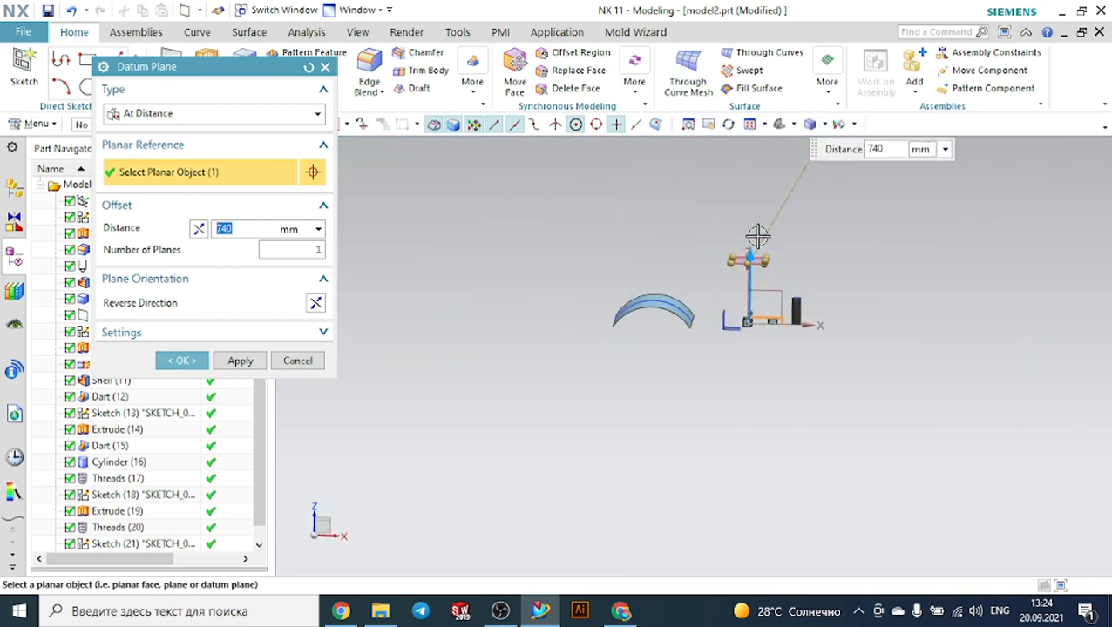
{"action": "scroll", "coordinate": [758, 236], "scroll_direction": "up", "scroll_amount": 3}
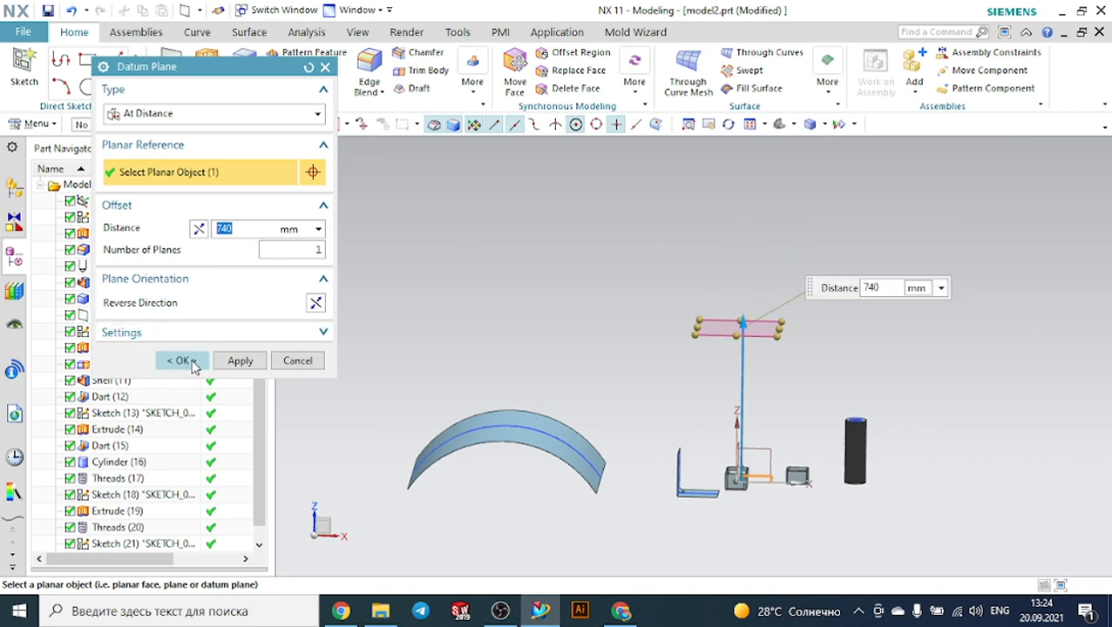
{"action": "left_click", "coordinate": [180, 360]}
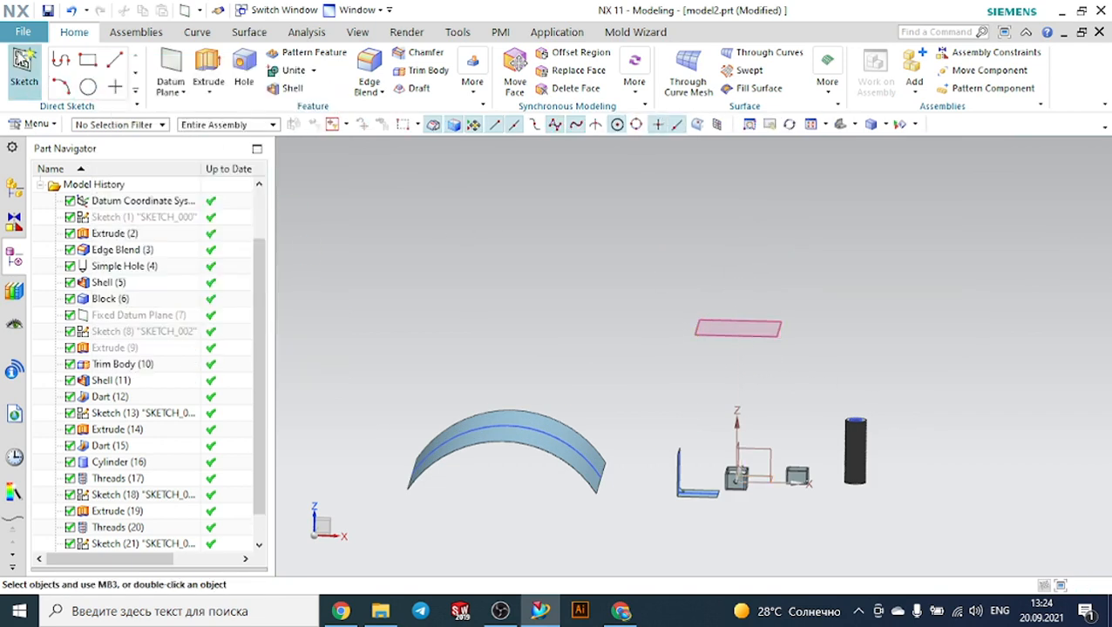
Sketch a closed six-sided line profile on the offset datum plane, directly above the curved sheet, and finish the sketch.
{"action": "left_click", "coordinate": [777, 343]}
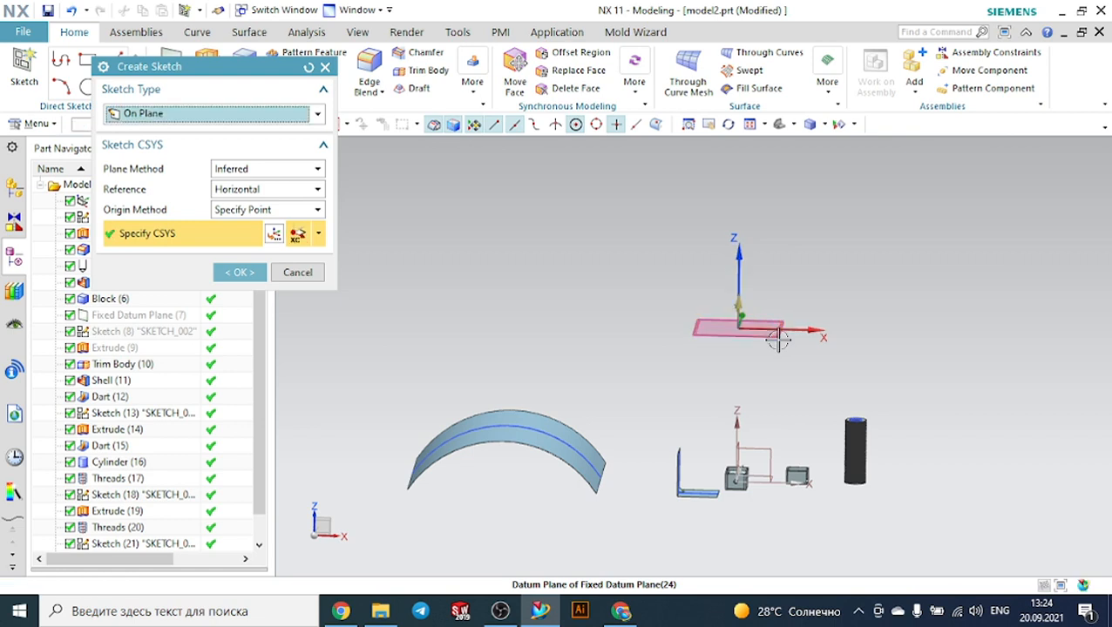
{"action": "left_click", "coordinate": [260, 273]}
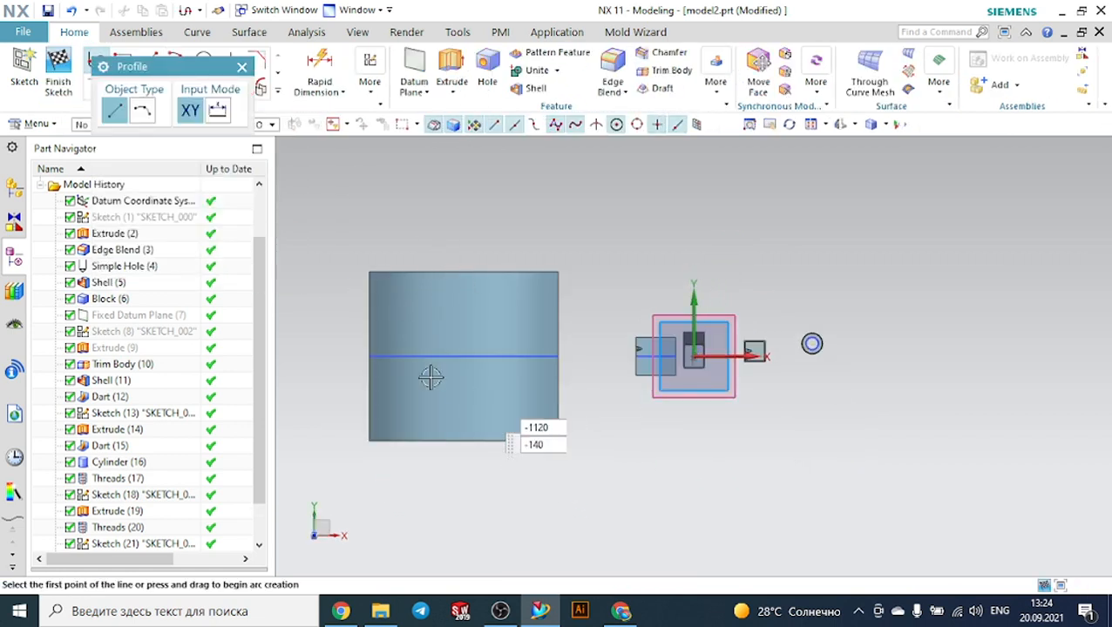
{"action": "left_click", "coordinate": [412, 337]}
{"action": "left_click", "coordinate": [452, 307]}
{"action": "left_click", "coordinate": [529, 322]}
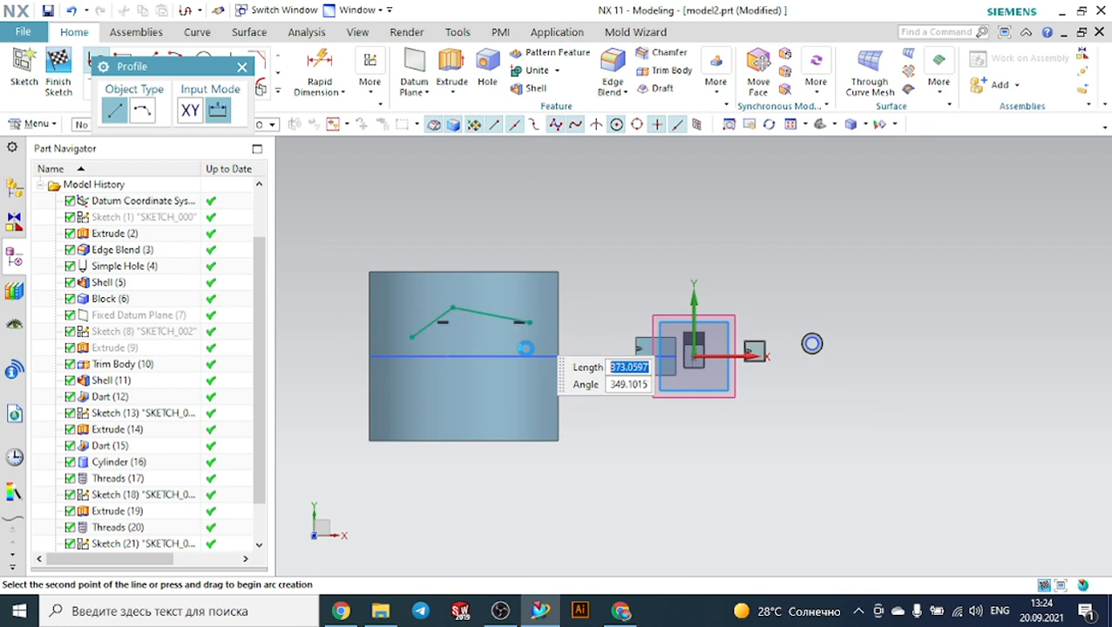
{"action": "left_click", "coordinate": [514, 407]}
{"action": "left_click", "coordinate": [466, 388]}
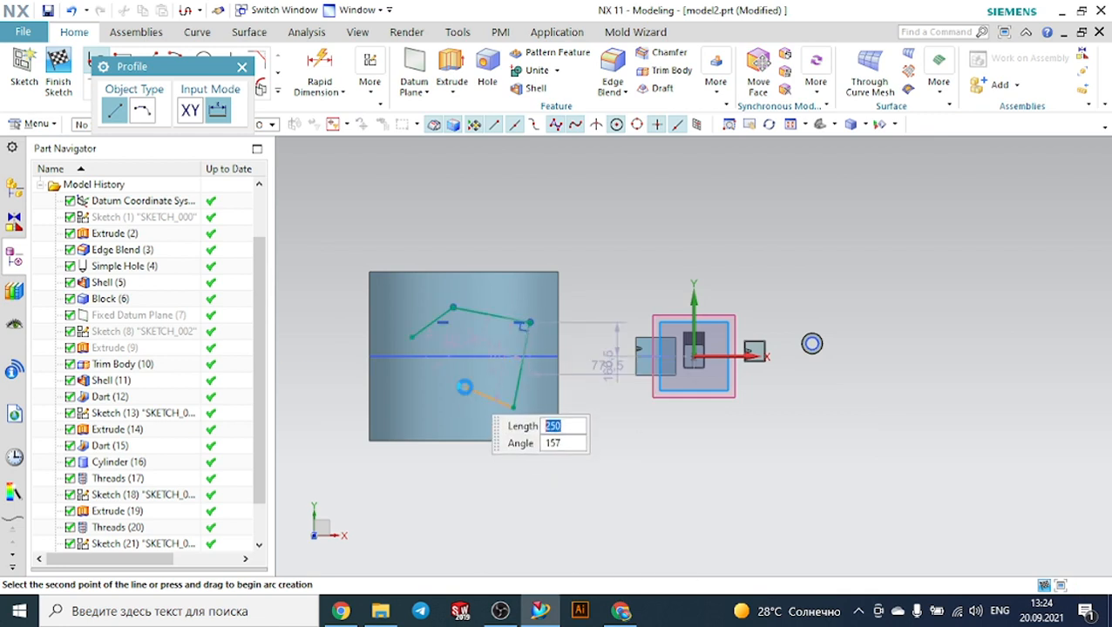
{"action": "left_click", "coordinate": [431, 388]}
{"action": "left_click", "coordinate": [412, 338]}
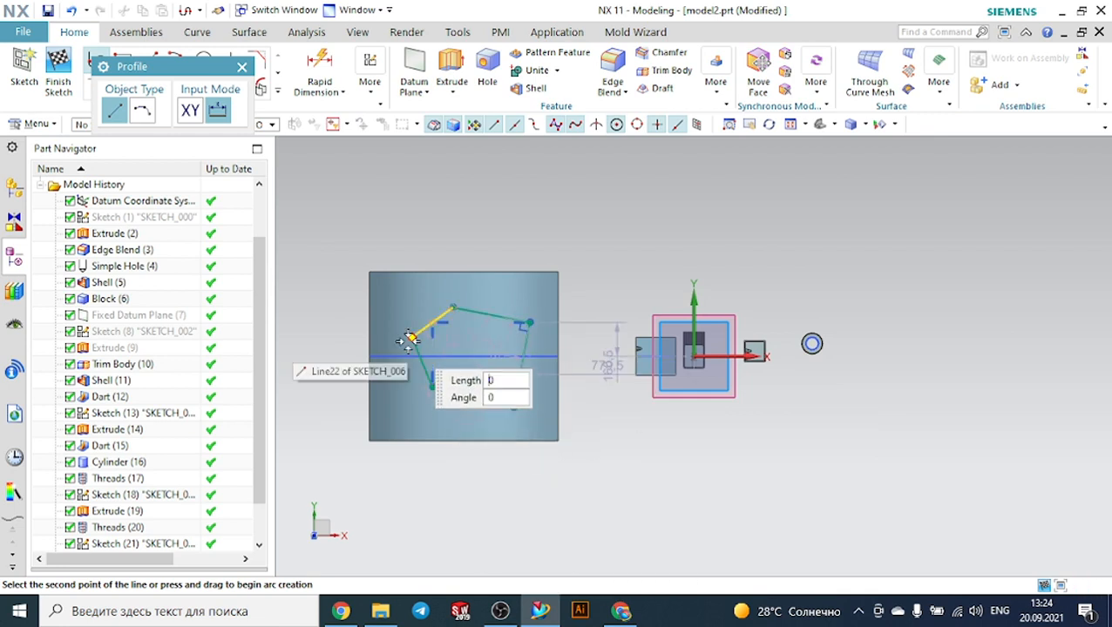
{"action": "left_click", "coordinate": [241, 67]}
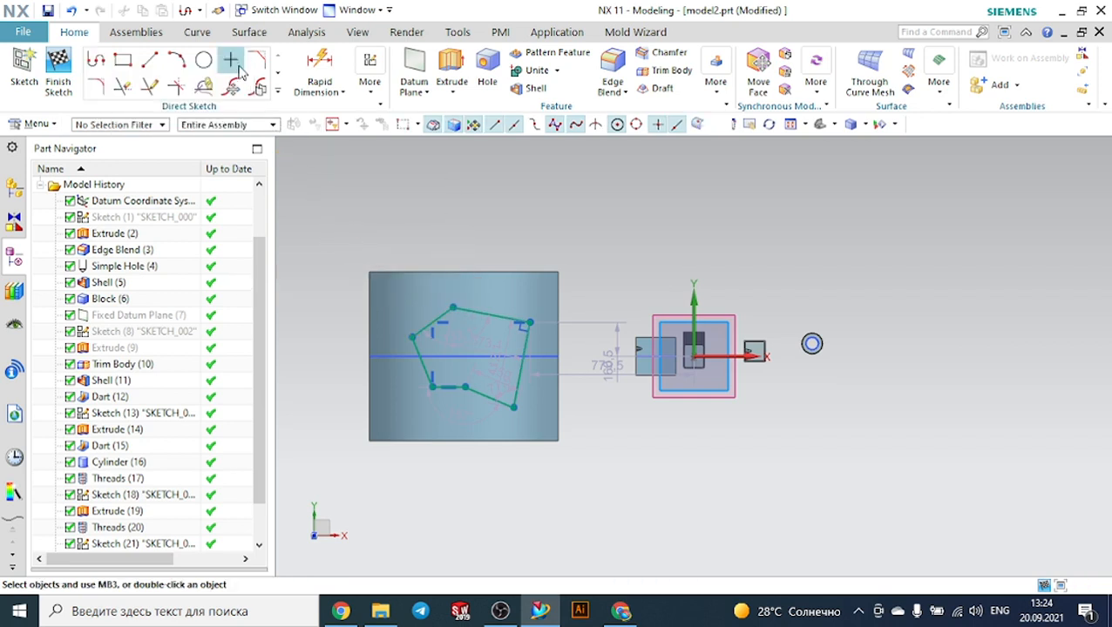
{"action": "left_click", "coordinate": [60, 71]}
{"action": "middle_click_drag", "start_coordinate": [593, 377], "coordinate": [571, 299]}
{"action": "scroll", "coordinate": [572, 299], "scroll_direction": "up", "scroll_amount": 1}
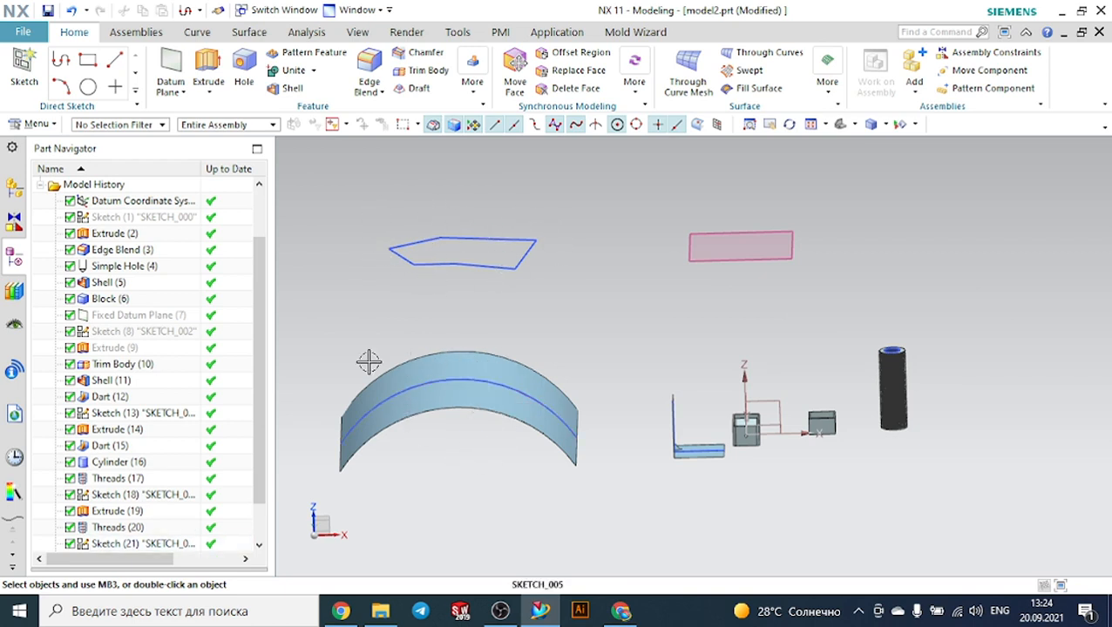
Emboss the closed six-line sketch profile above the arched sheet onto the sheet's curved face.
{"action": "left_click", "coordinate": [35, 129]}
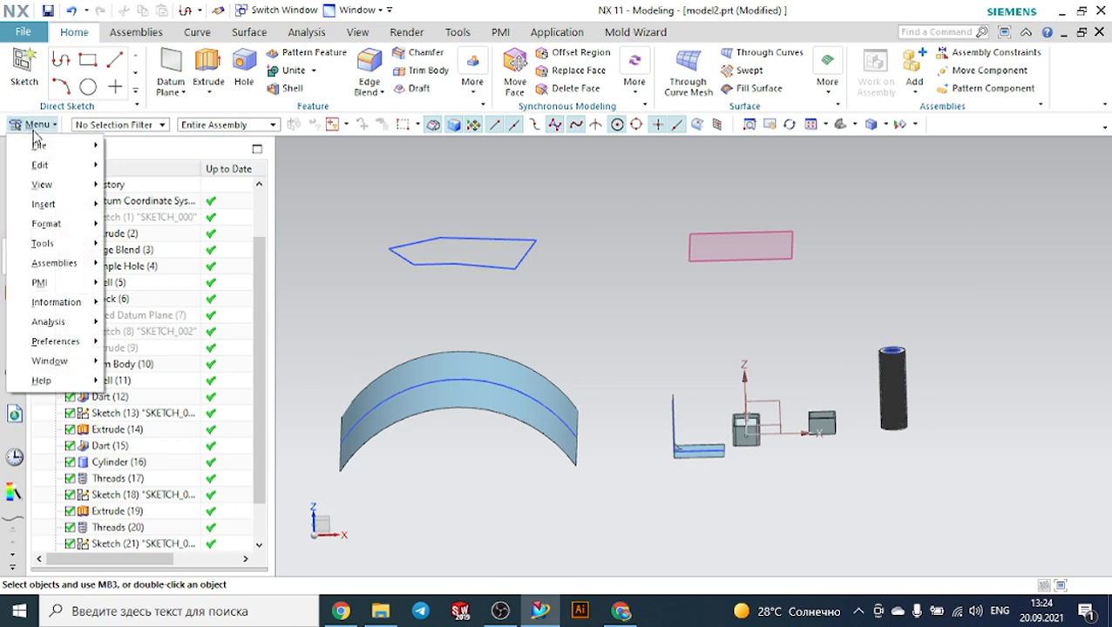
{"action": "mouse_move", "coordinate": [48, 213]}
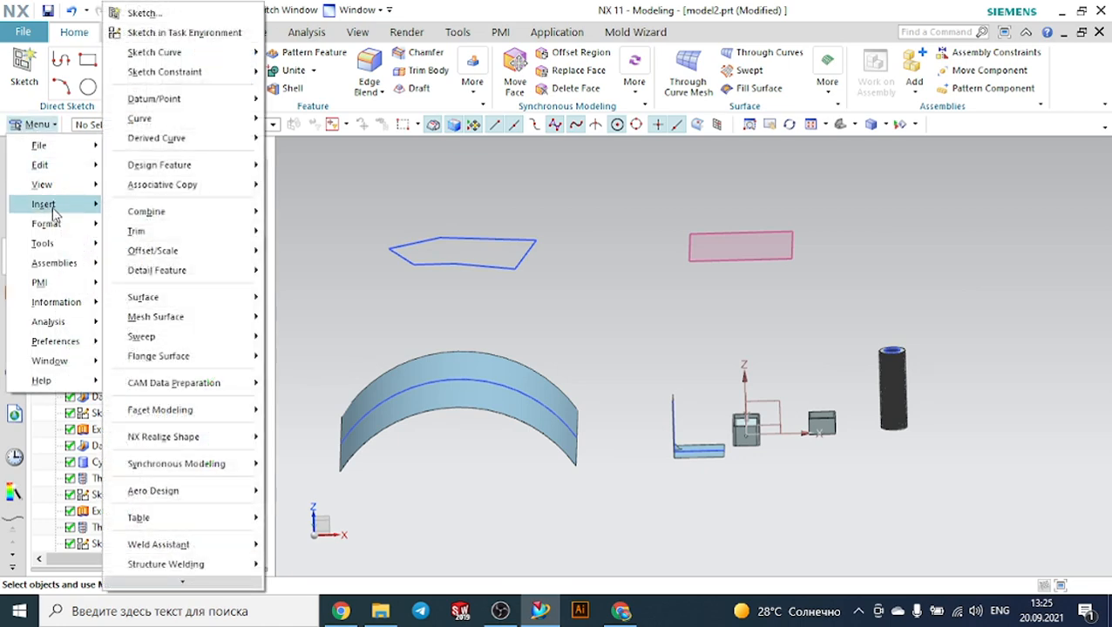
{"action": "mouse_move", "coordinate": [219, 166]}
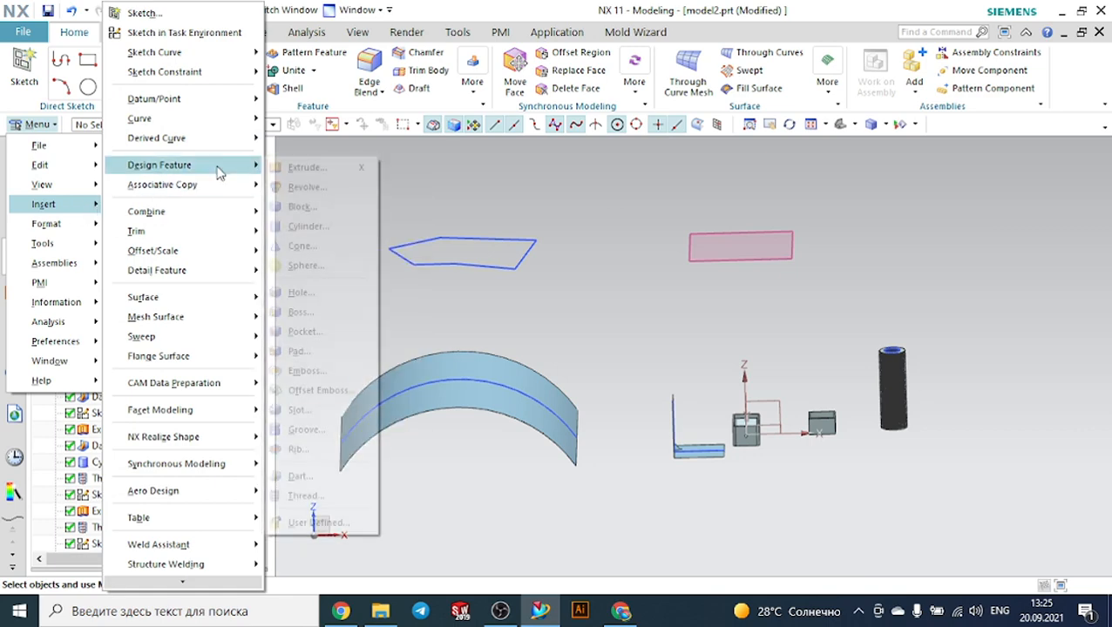
{"action": "left_click", "coordinate": [310, 370]}
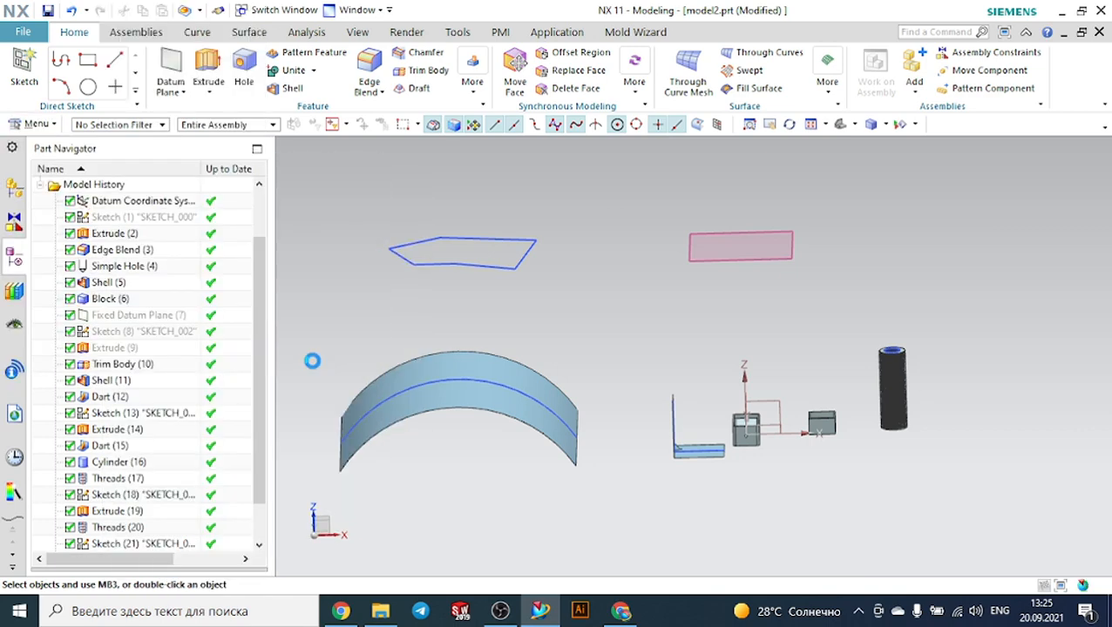
{"action": "left_click", "coordinate": [422, 267]}
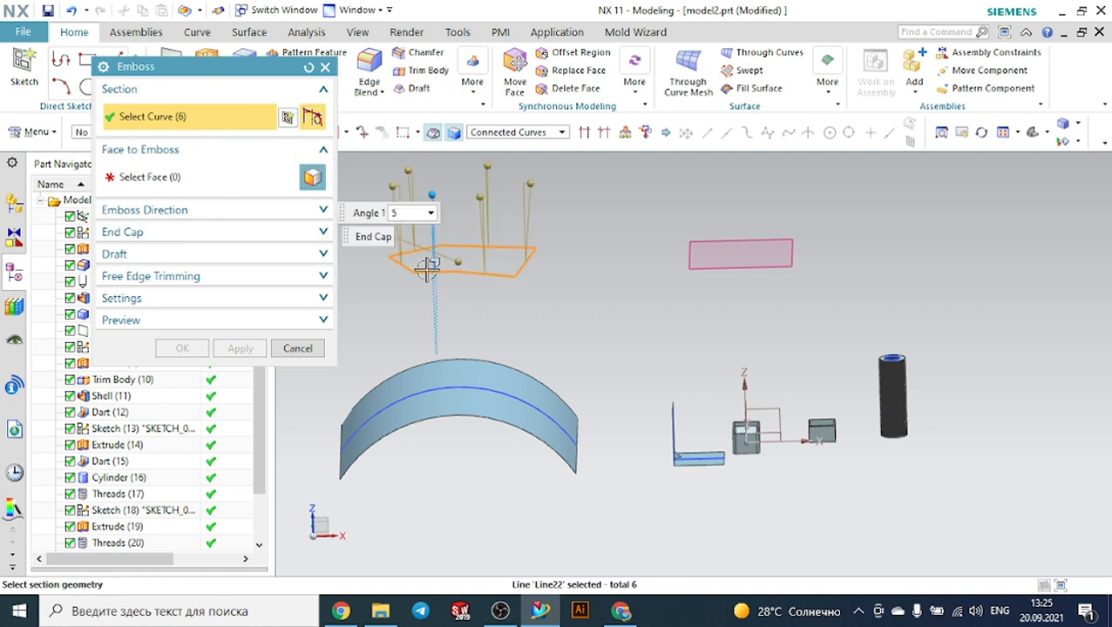
{"action": "left_click", "coordinate": [219, 177]}
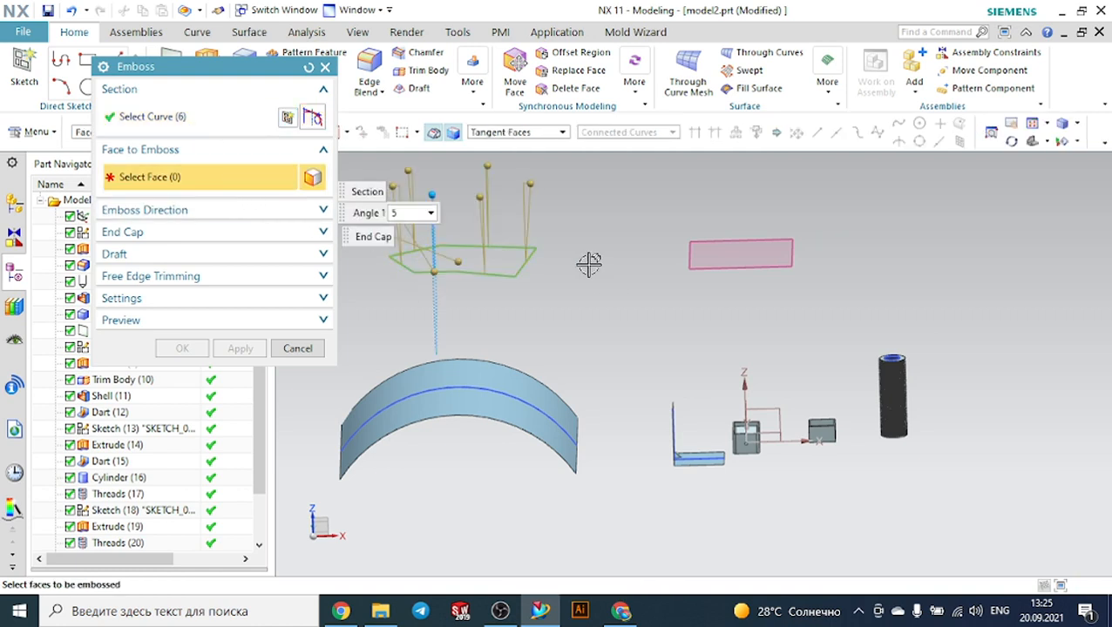
{"action": "middle_click_drag", "start_coordinate": [588, 263], "coordinate": [504, 345]}
{"action": "left_click", "coordinate": [504, 345]}
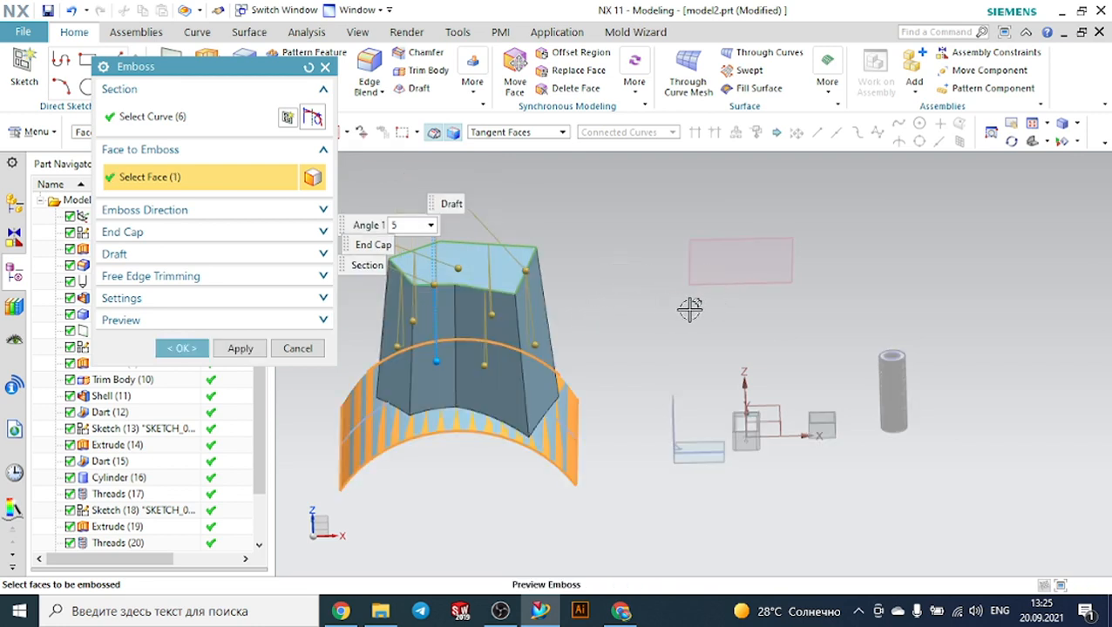
{"action": "middle_click_drag", "start_coordinate": [655, 311], "coordinate": [663, 243]}
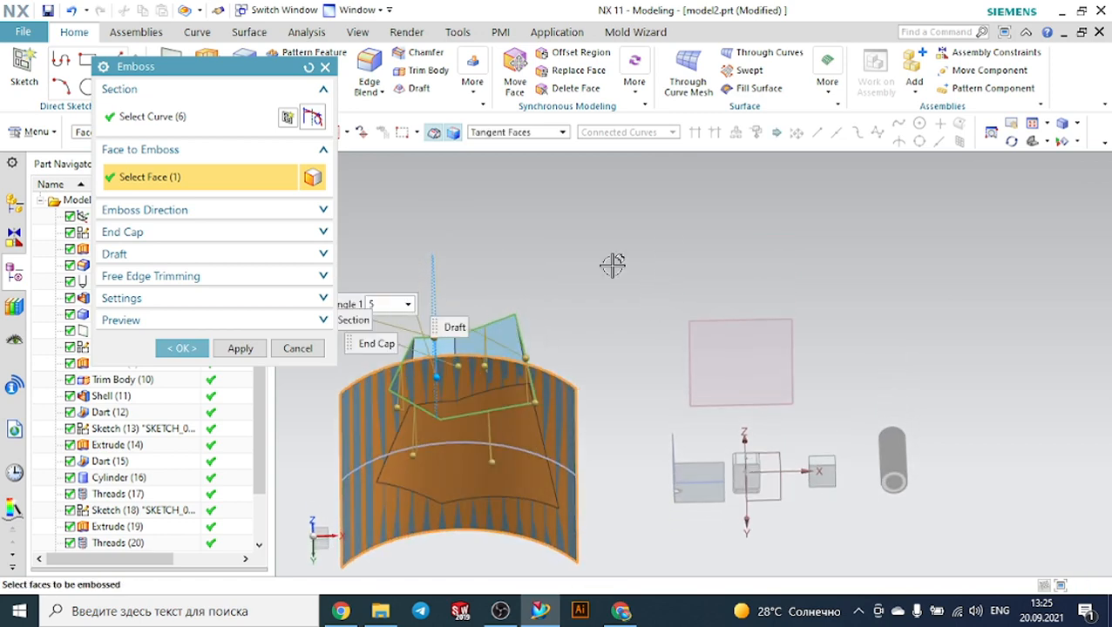
{"action": "left_click", "coordinate": [197, 349]}
{"action": "middle_click_drag", "start_coordinate": [615, 320], "coordinate": [655, 379]}
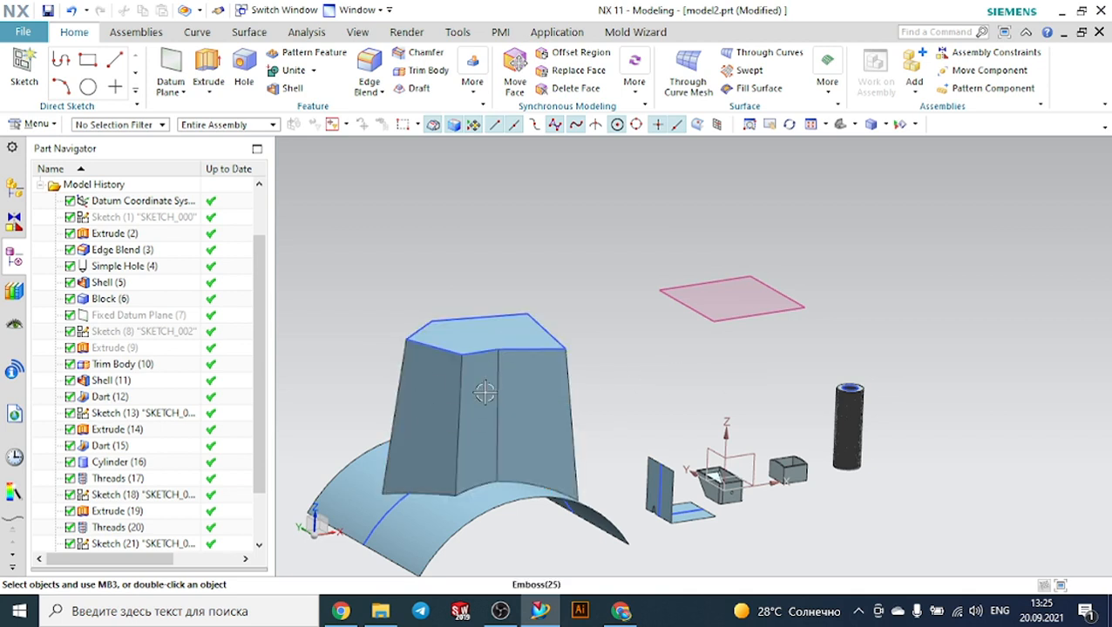
{"action": "middle_click_drag", "start_coordinate": [776, 454], "coordinate": [687, 513]}
{"action": "scroll", "coordinate": [687, 510], "scroll_direction": "down", "scroll_amount": 3}
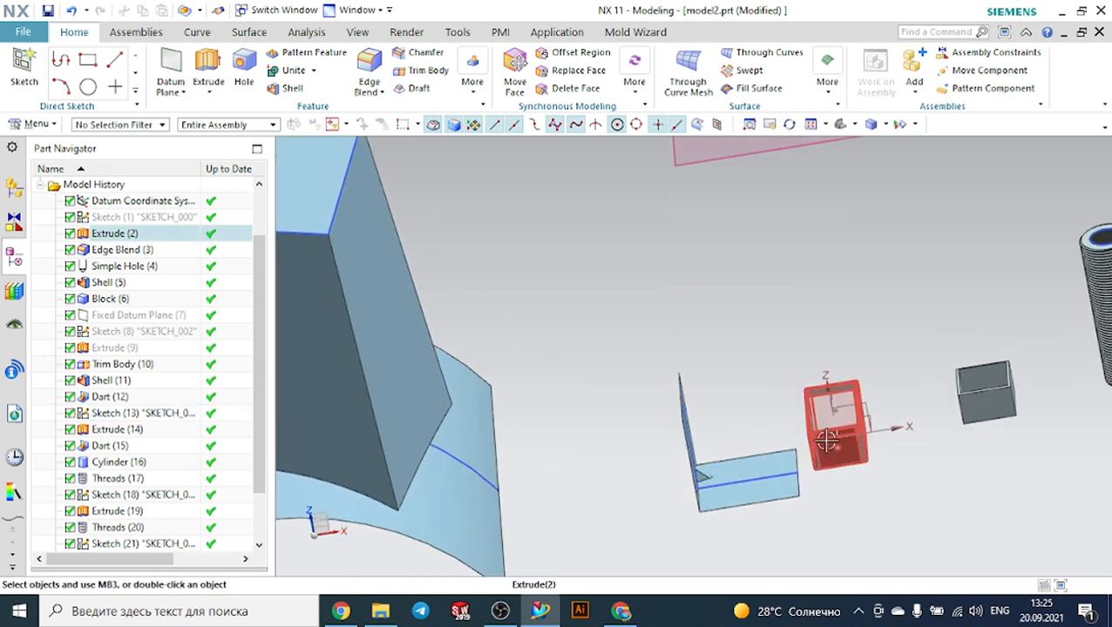
{"action": "scroll", "coordinate": [835, 409], "scroll_direction": "up", "scroll_amount": 3}
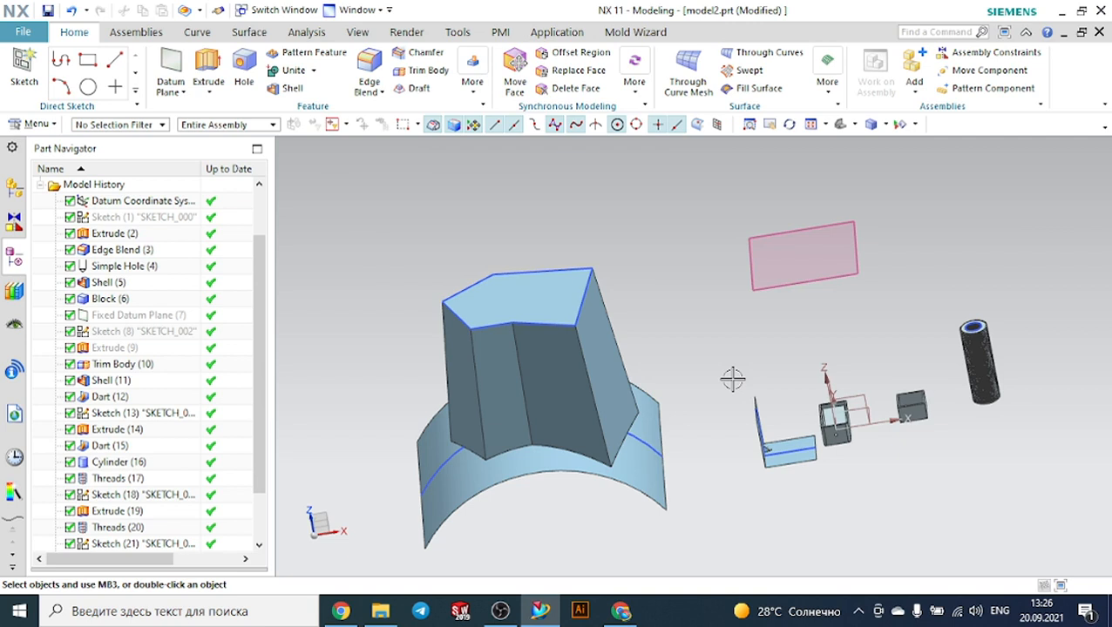
{"action": "left_click", "coordinate": [621, 612]}
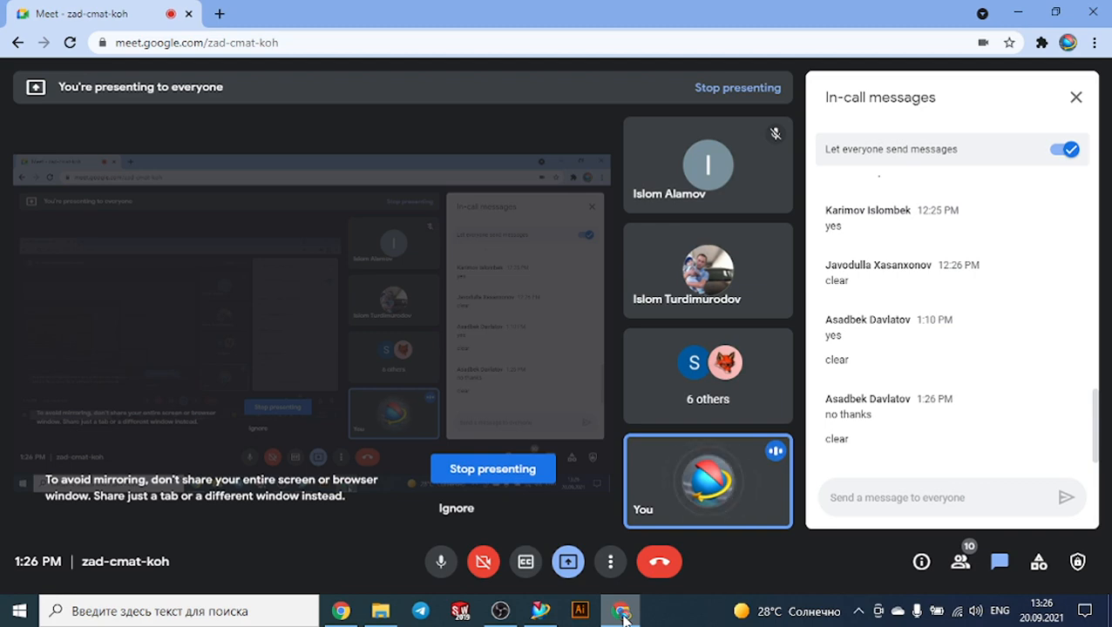
{"action": "left_click", "coordinate": [540, 613]}
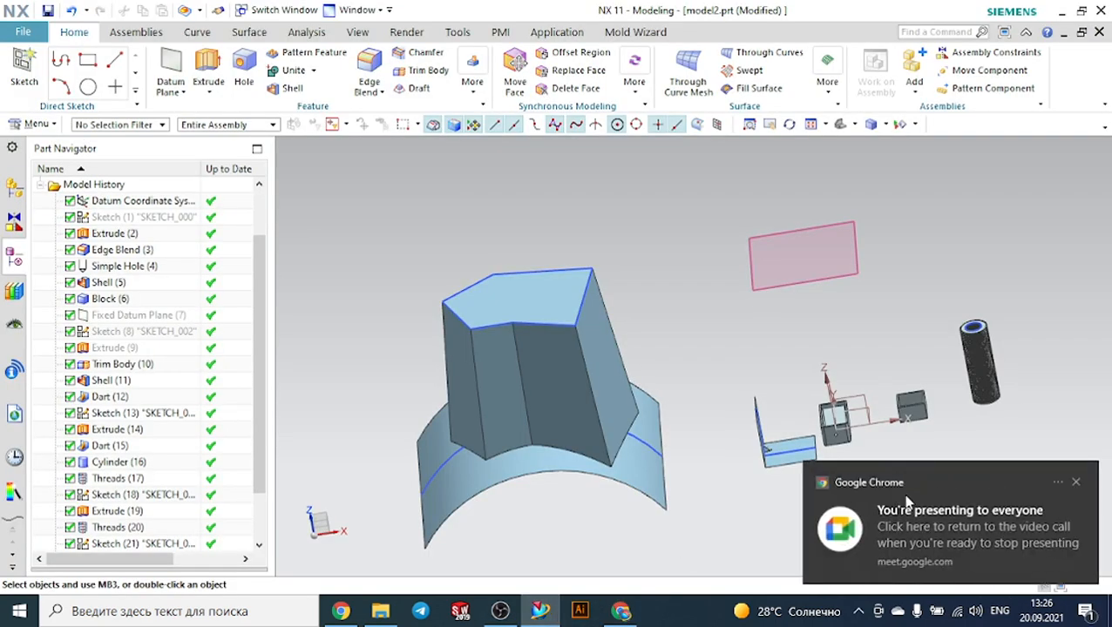
{"action": "left_click", "coordinate": [1075, 482]}
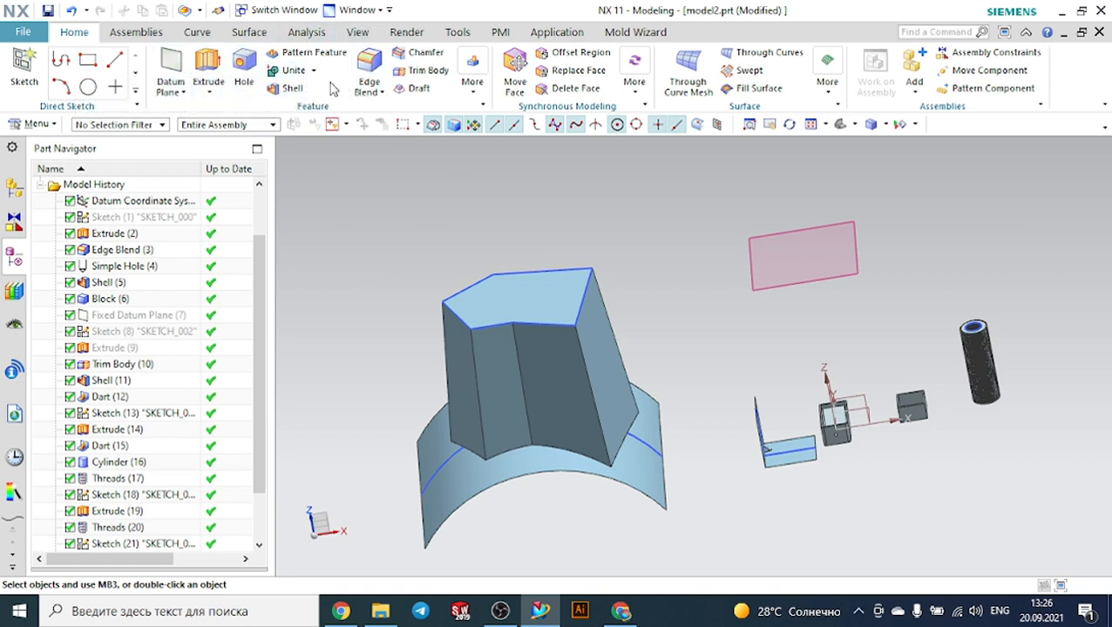
{"action": "left_click", "coordinate": [475, 94]}
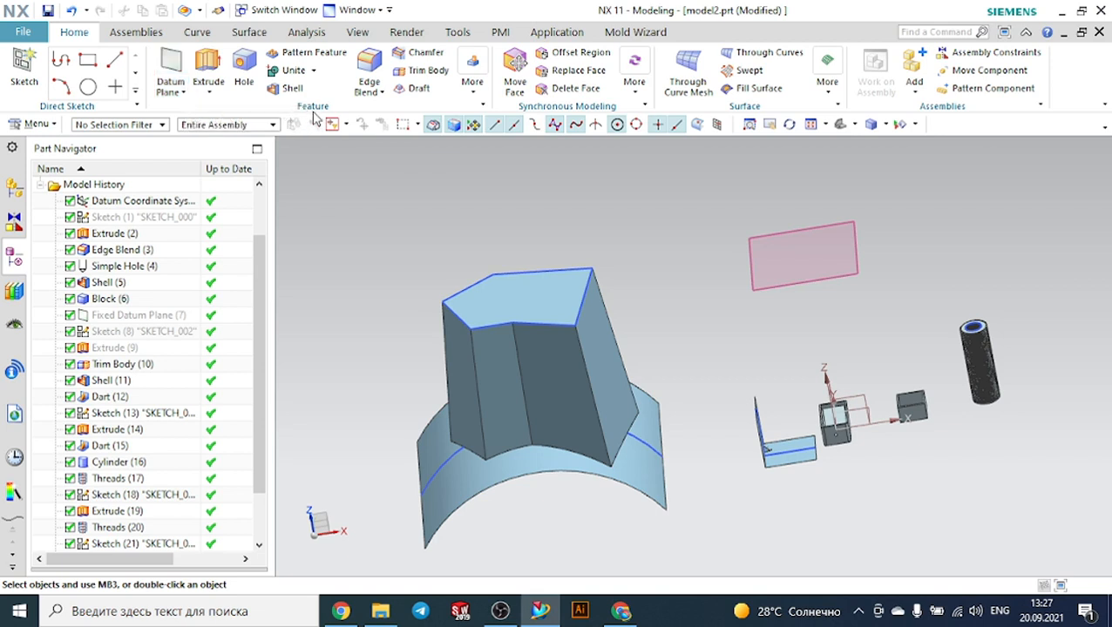
{"action": "left_click", "coordinate": [182, 92]}
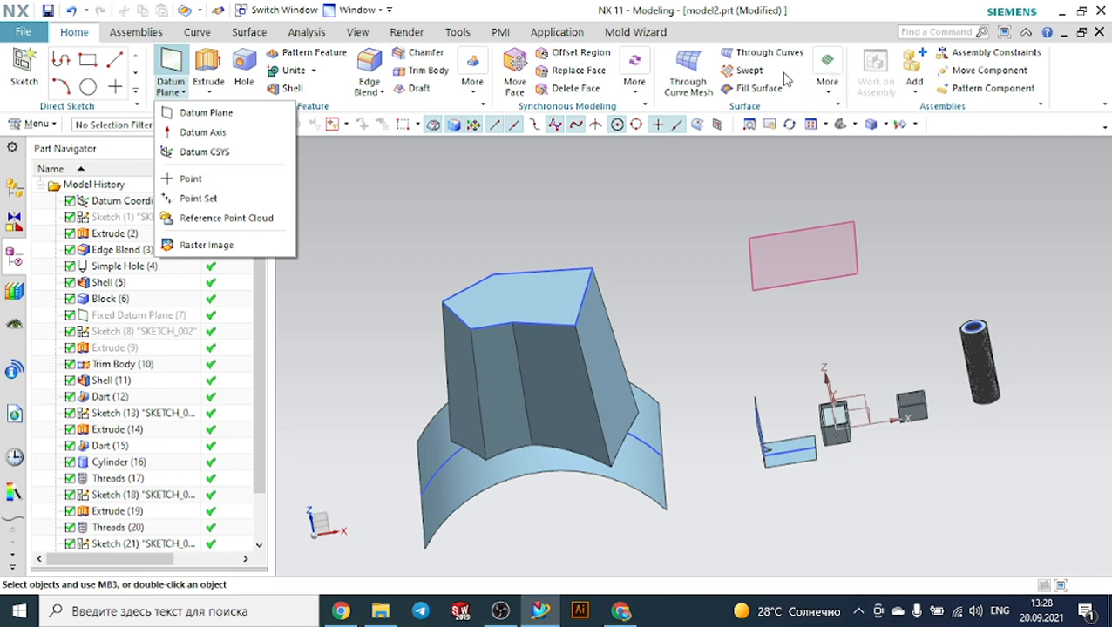
{"action": "left_click", "coordinate": [251, 32]}
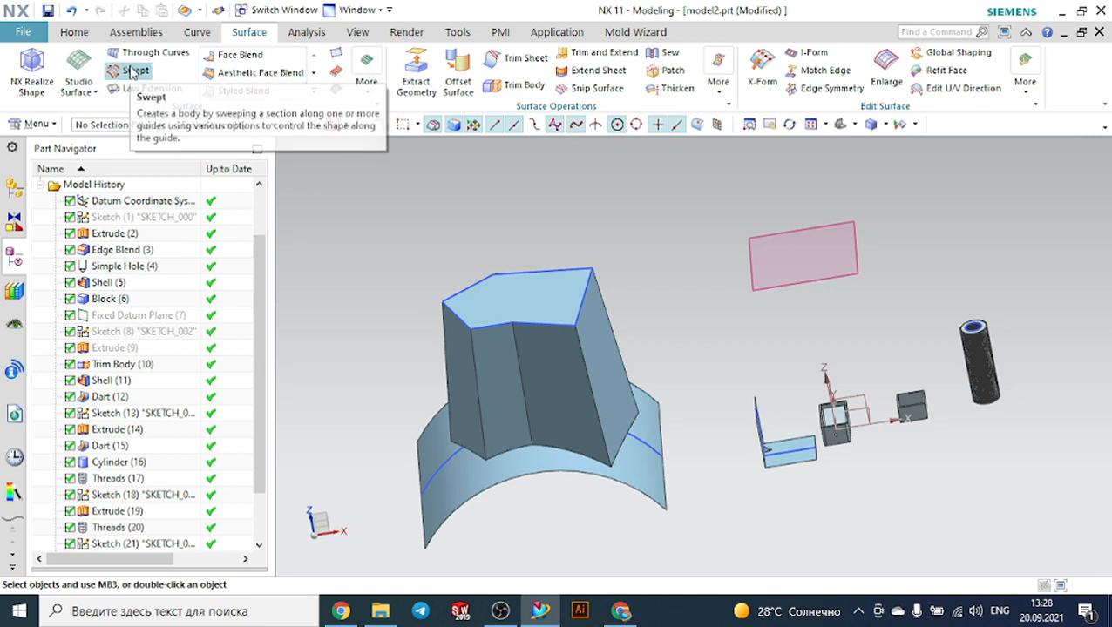
{"action": "left_click", "coordinate": [74, 33]}
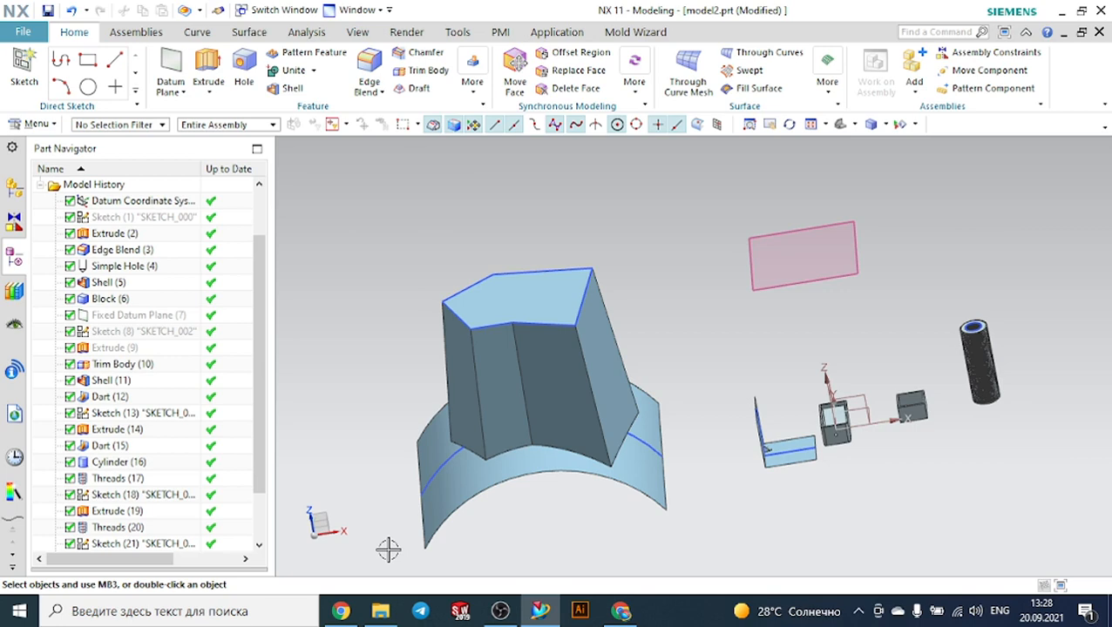
Open drawing 11 from the Extrude and revolve folder in Foxit Reader and examine the splined flange shaft's views and dimensions.
{"action": "left_click", "coordinate": [388, 610]}
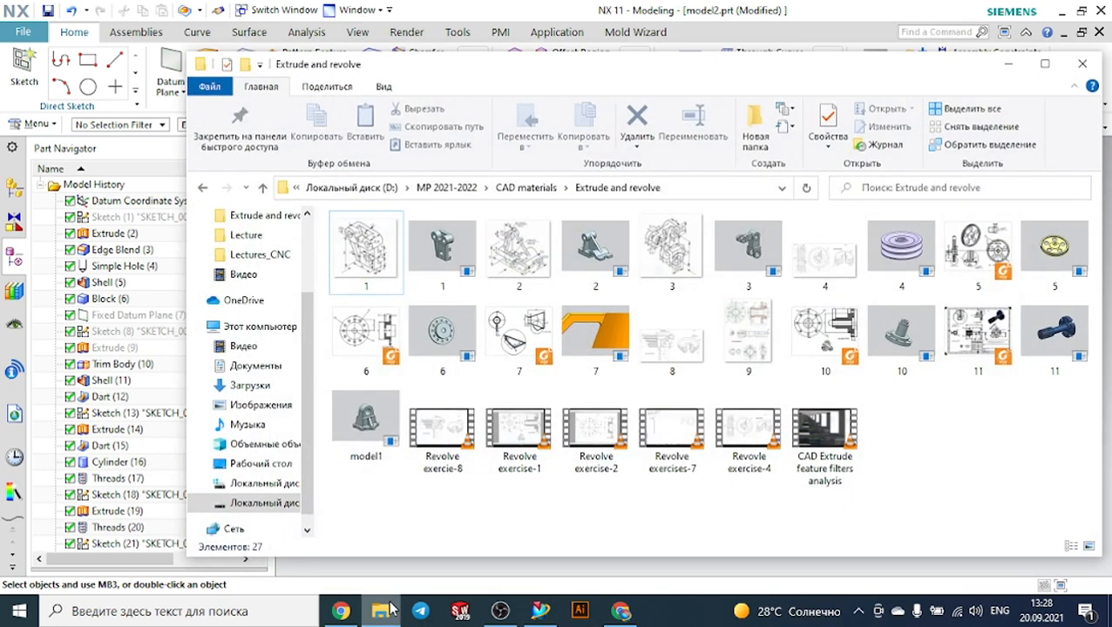
{"action": "left_click", "coordinate": [980, 319]}
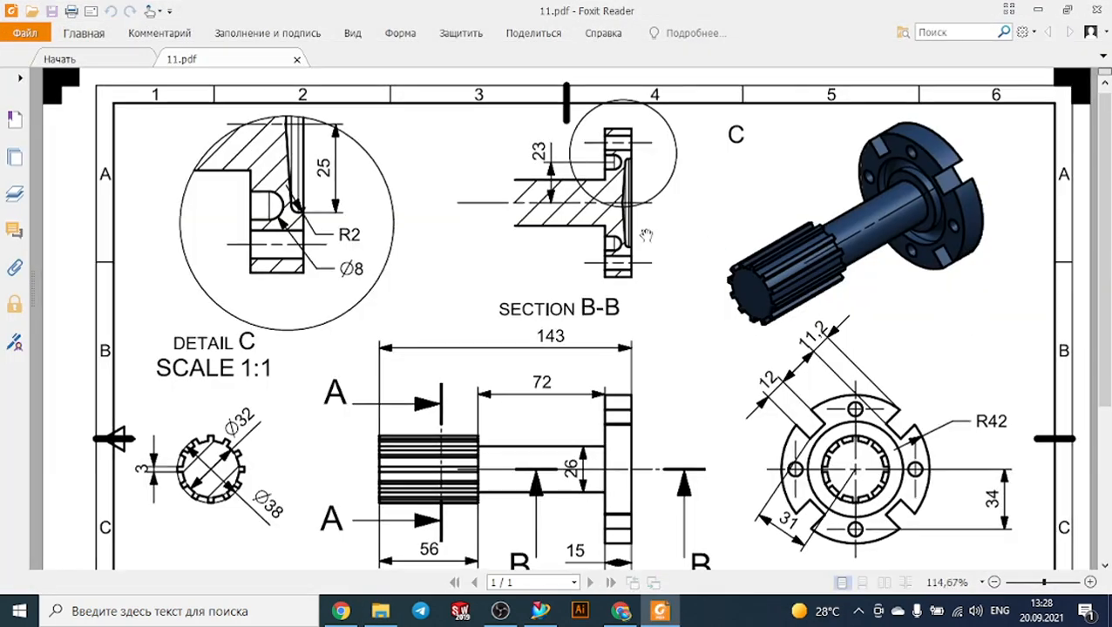
{"action": "scroll", "coordinate": [646, 235], "scroll_direction": "down", "scroll_amount": 1, "text": "ctrl"}
{"action": "scroll", "coordinate": [646, 236], "scroll_direction": "down", "scroll_amount": 1}
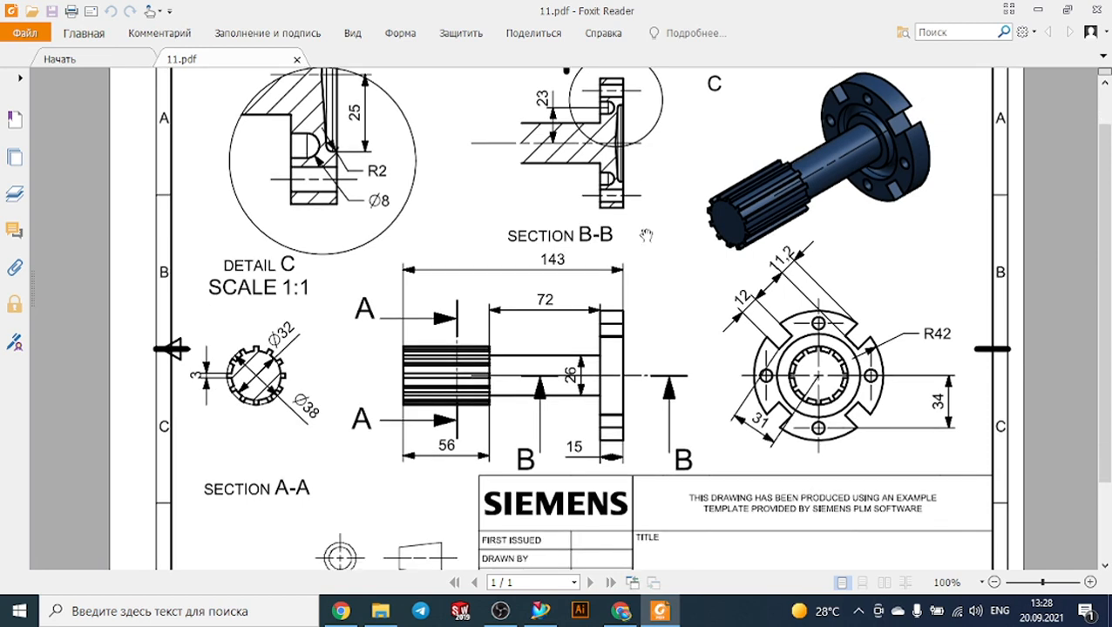
{"action": "scroll", "coordinate": [645, 235], "scroll_direction": "up", "scroll_amount": 1, "text": "ctrl"}
{"action": "scroll", "coordinate": [646, 235], "scroll_direction": "down", "scroll_amount": 1, "text": "ctrl"}
{"action": "scroll", "coordinate": [677, 354], "scroll_direction": "up", "scroll_amount": 1}
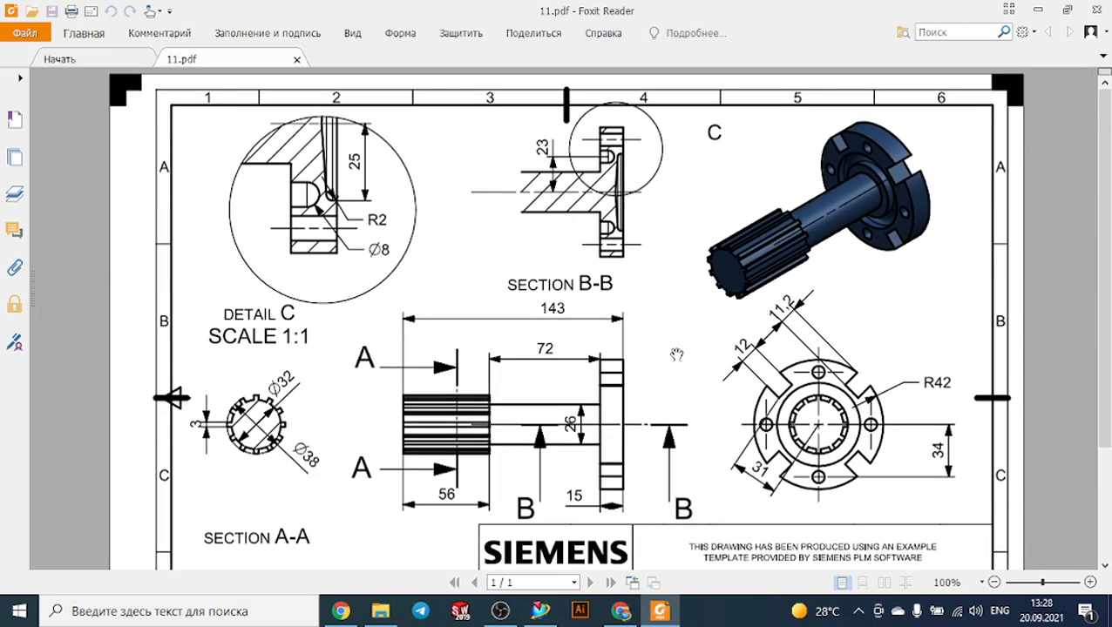
{"action": "left_click", "coordinate": [621, 612]}
{"action": "left_click", "coordinate": [622, 614]}
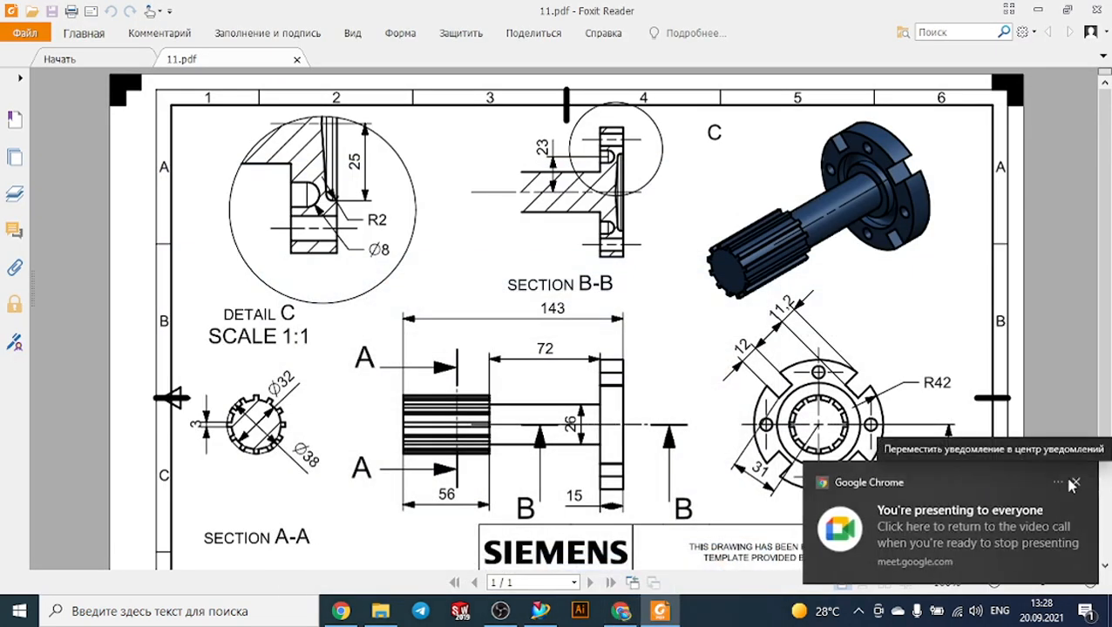
{"action": "left_click", "coordinate": [1078, 485]}
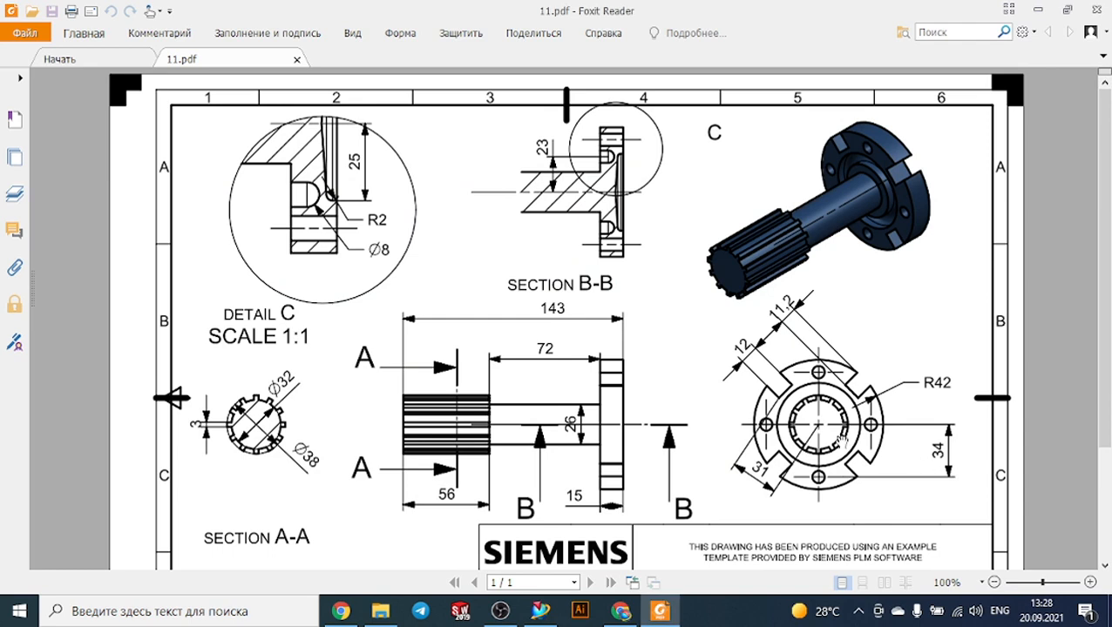
Switch back to NX and create a new millimetre part named model3.prt from the Model template.
{"action": "left_click", "coordinate": [541, 611]}
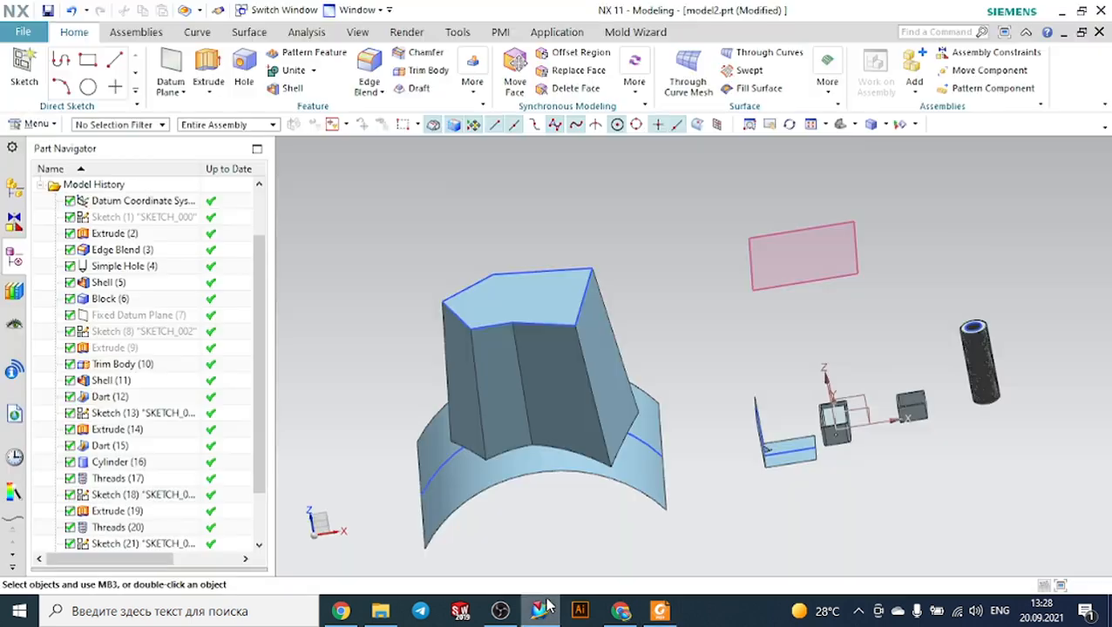
{"action": "left_click", "coordinate": [23, 32]}
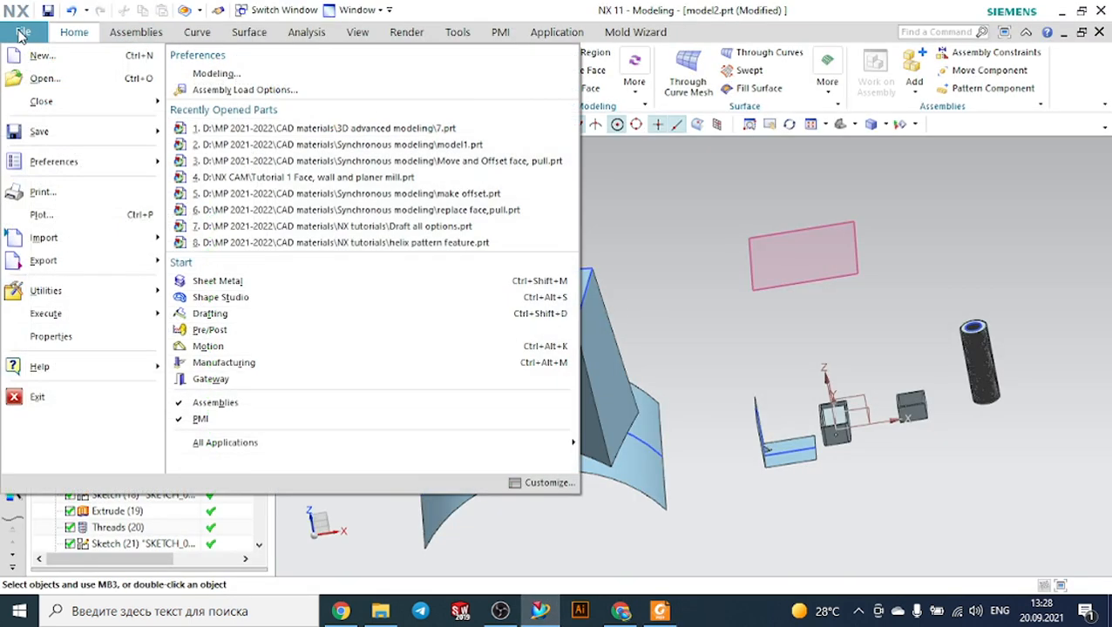
{"action": "left_click", "coordinate": [38, 55]}
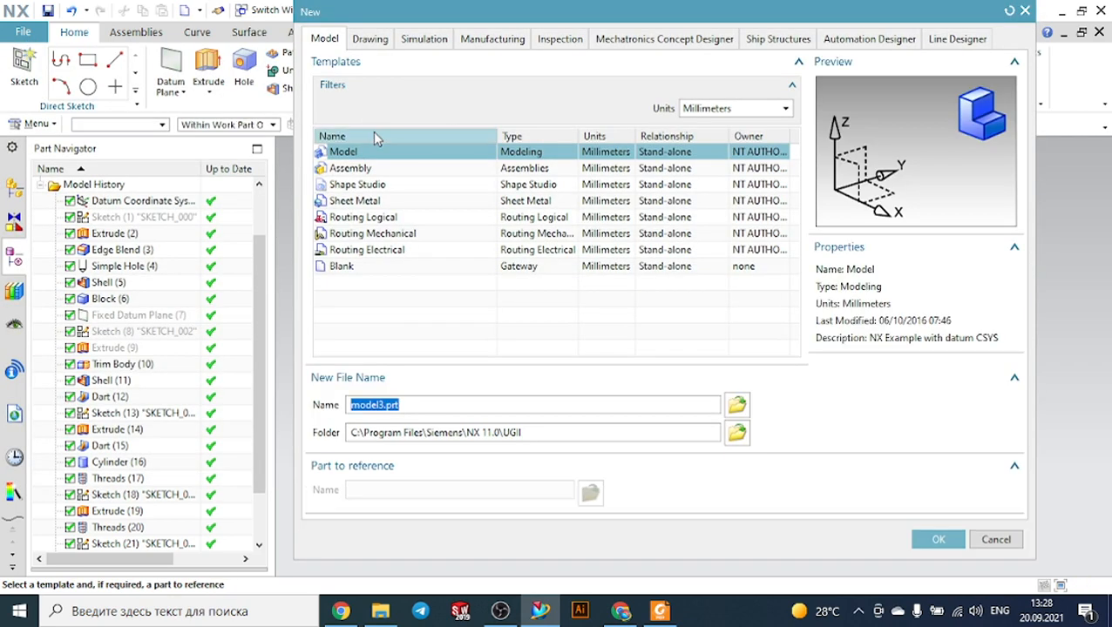
{"action": "left_click", "coordinate": [958, 538]}
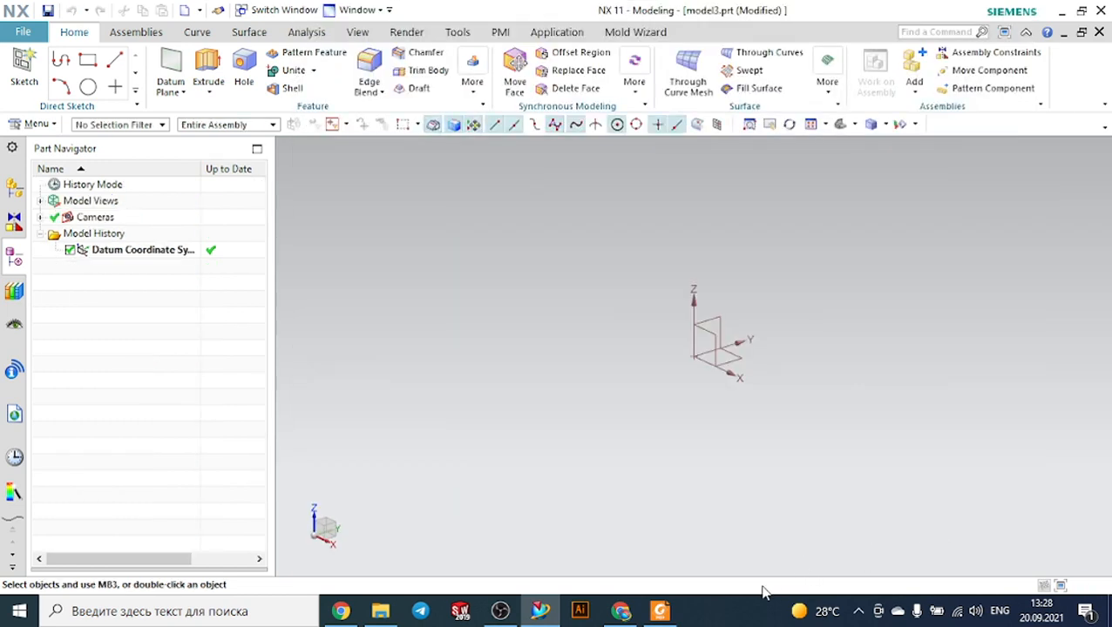
Check the shaft drawing again and create an on-plane sketch on the XZ datum plane of the new part.
{"action": "left_click", "coordinate": [659, 612]}
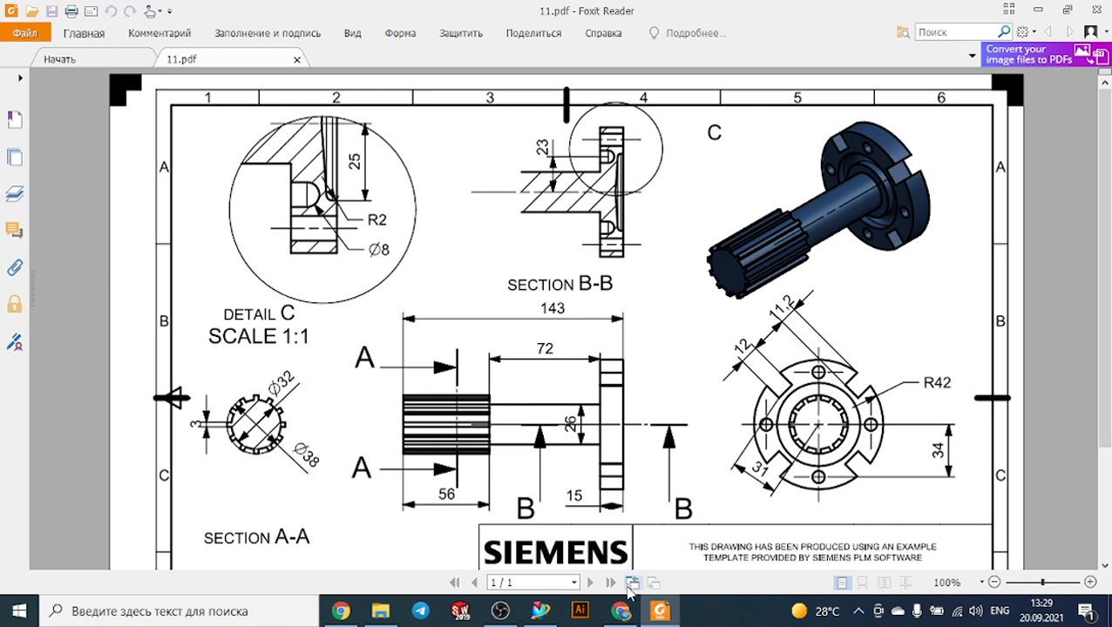
{"action": "left_click", "coordinate": [540, 611]}
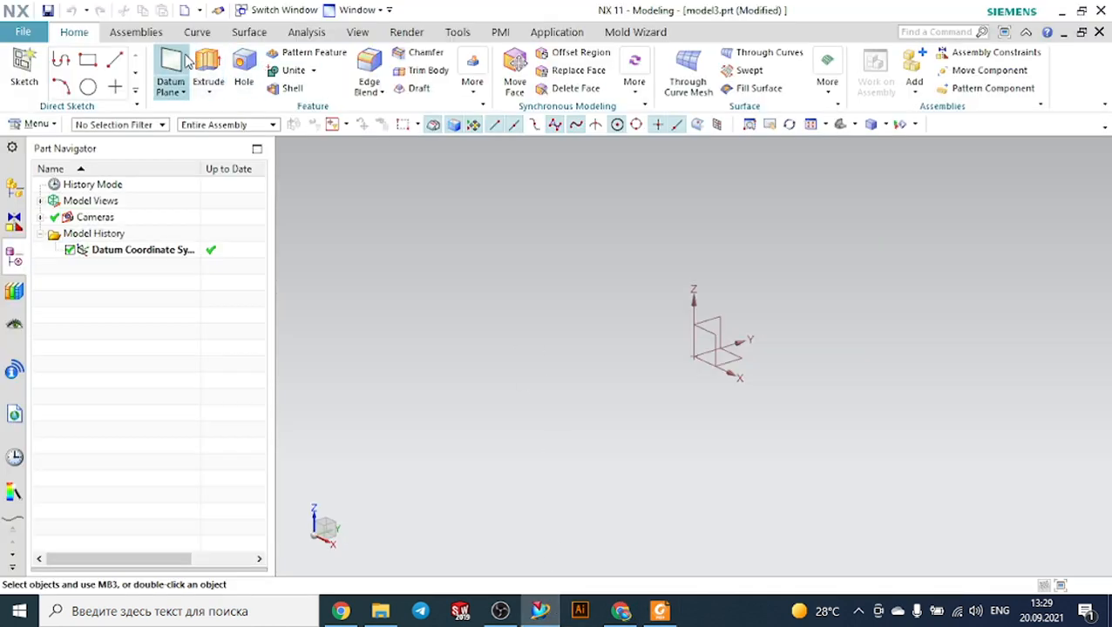
{"action": "left_click", "coordinate": [24, 72]}
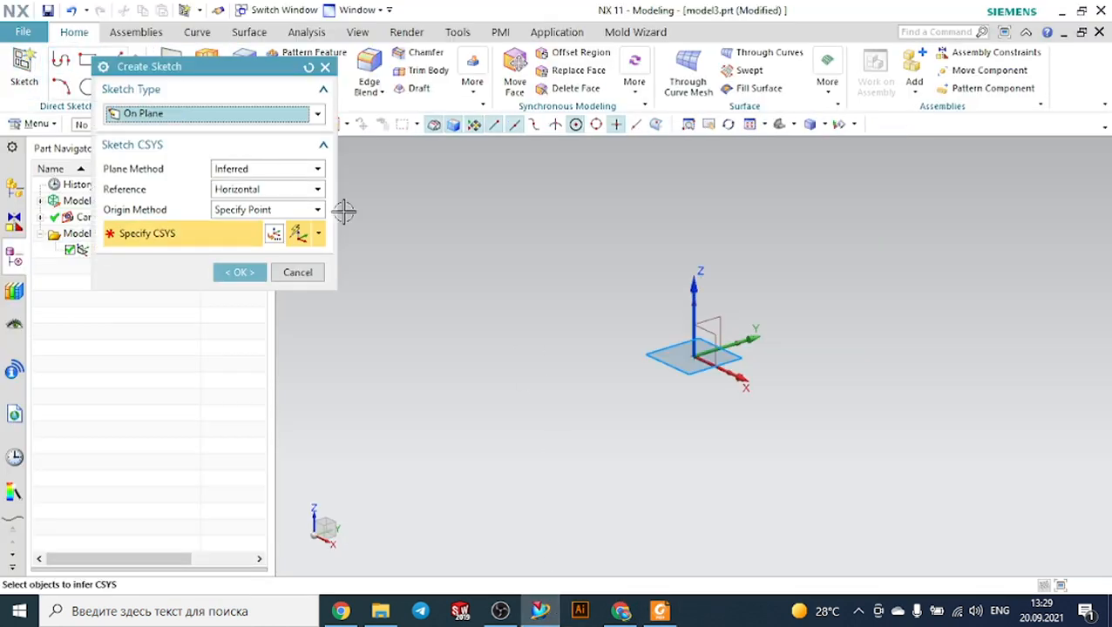
{"action": "left_click", "coordinate": [715, 340]}
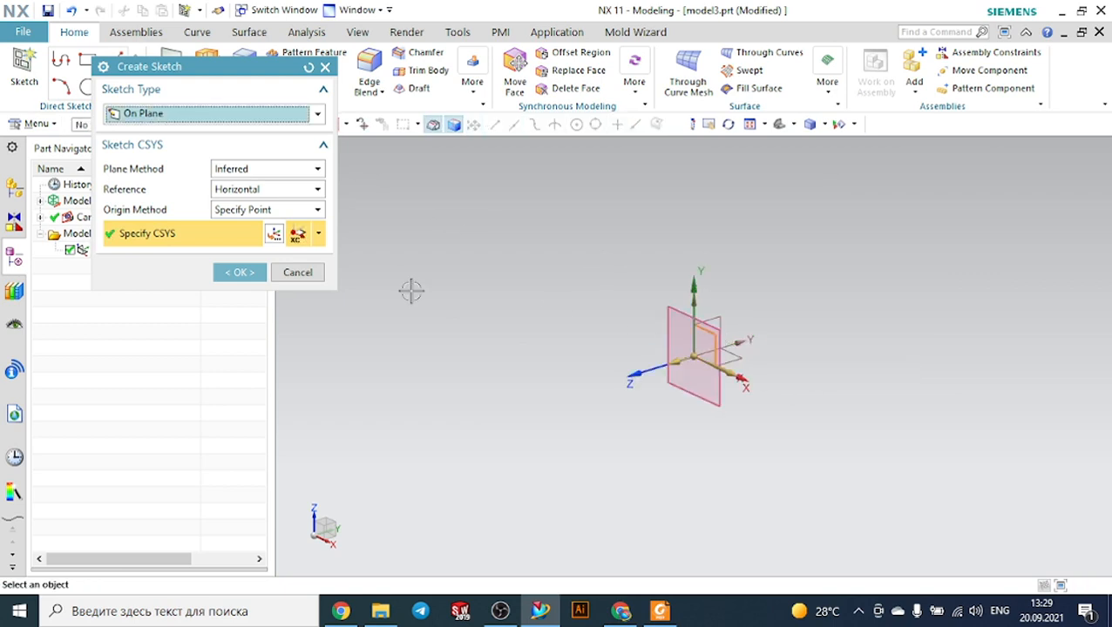
{"action": "left_click", "coordinate": [239, 273]}
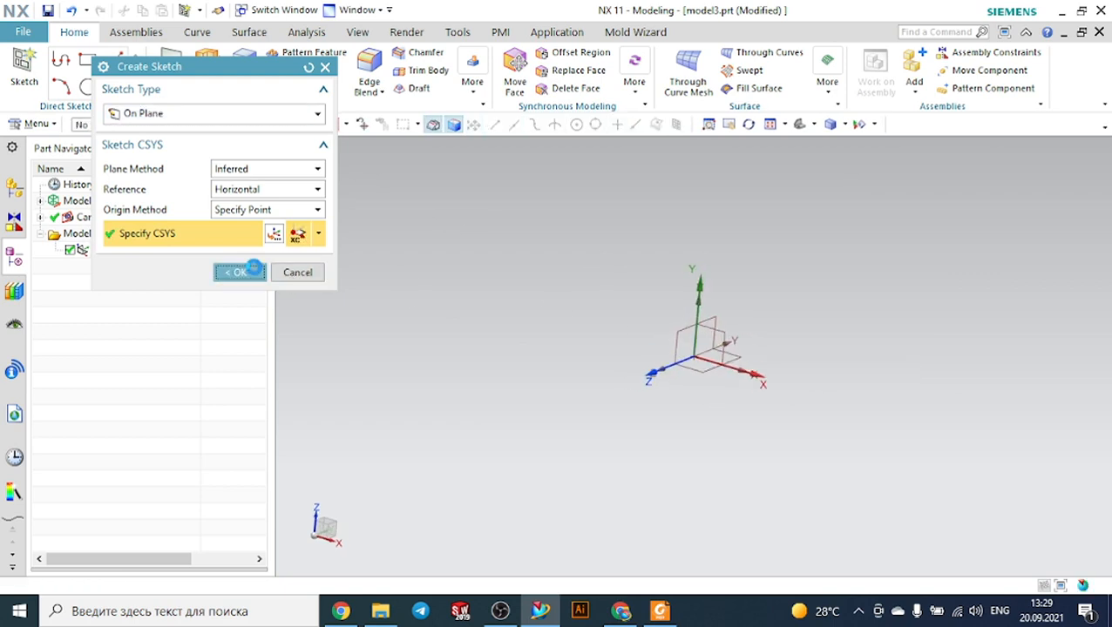
Draw a circle with a diameter of 84 mm centred on the sketch origin.
{"action": "left_click", "coordinate": [205, 63]}
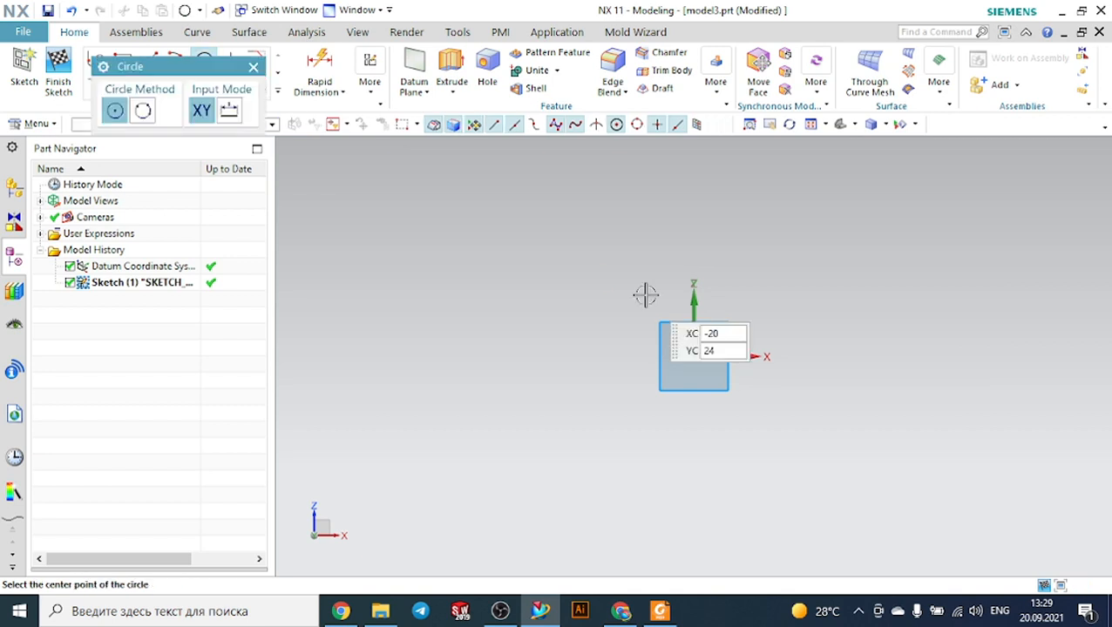
{"action": "left_click", "coordinate": [694, 355]}
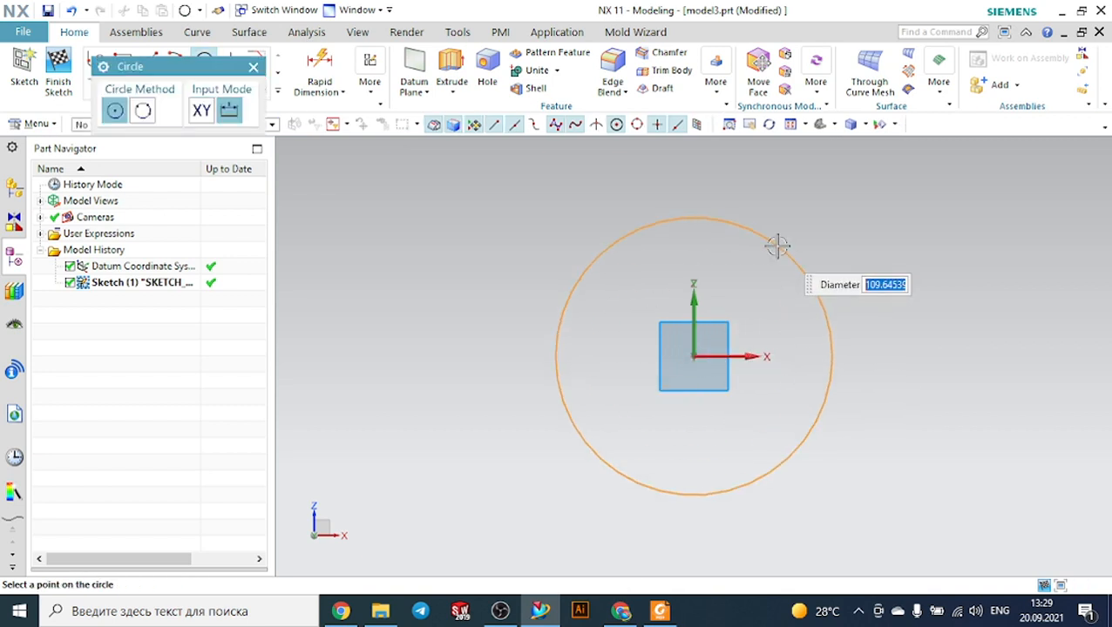
{"action": "type", "text": "84"}
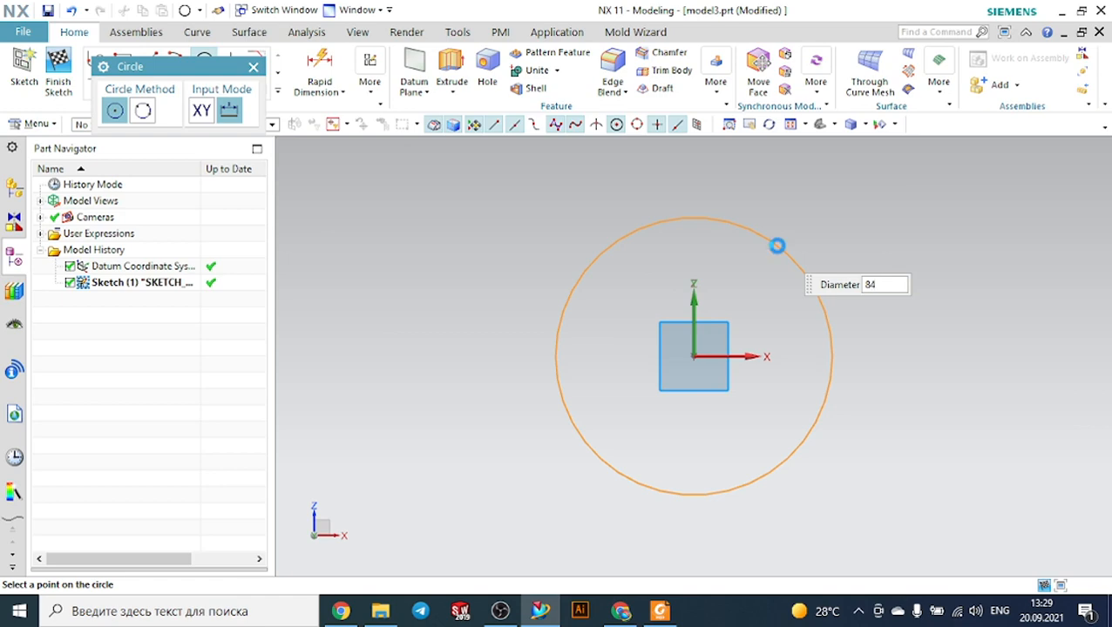
{"action": "key", "text": "Return"}
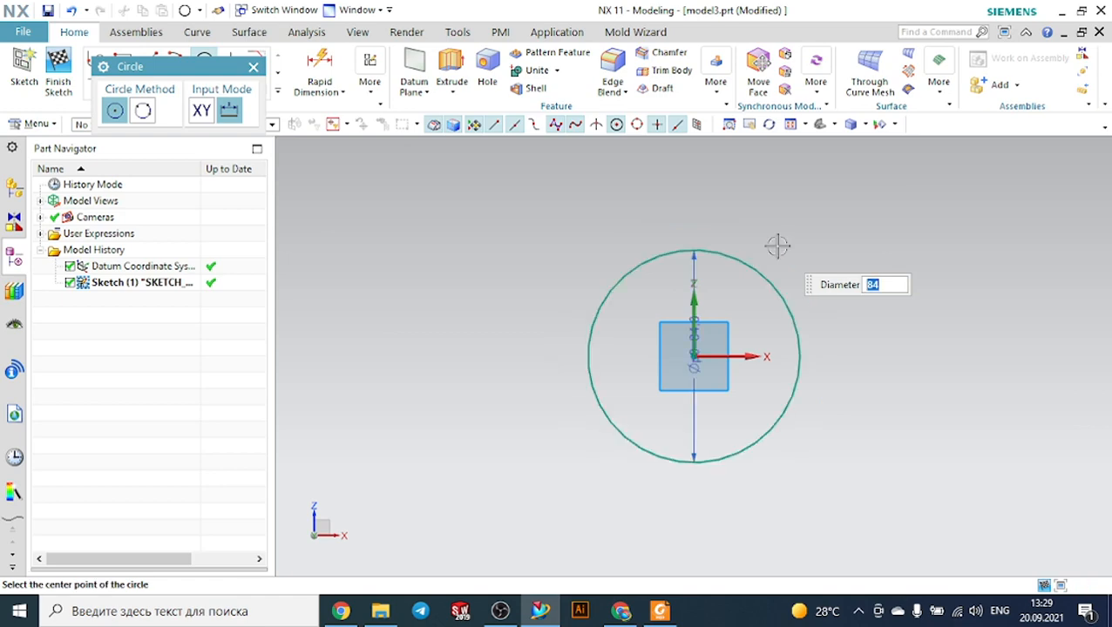
Check the flange view in the Foxit Reader drawing, then in NX draw a diagonal line about 75 mm long from the origin past the circle.
{"action": "left_click", "coordinate": [672, 617]}
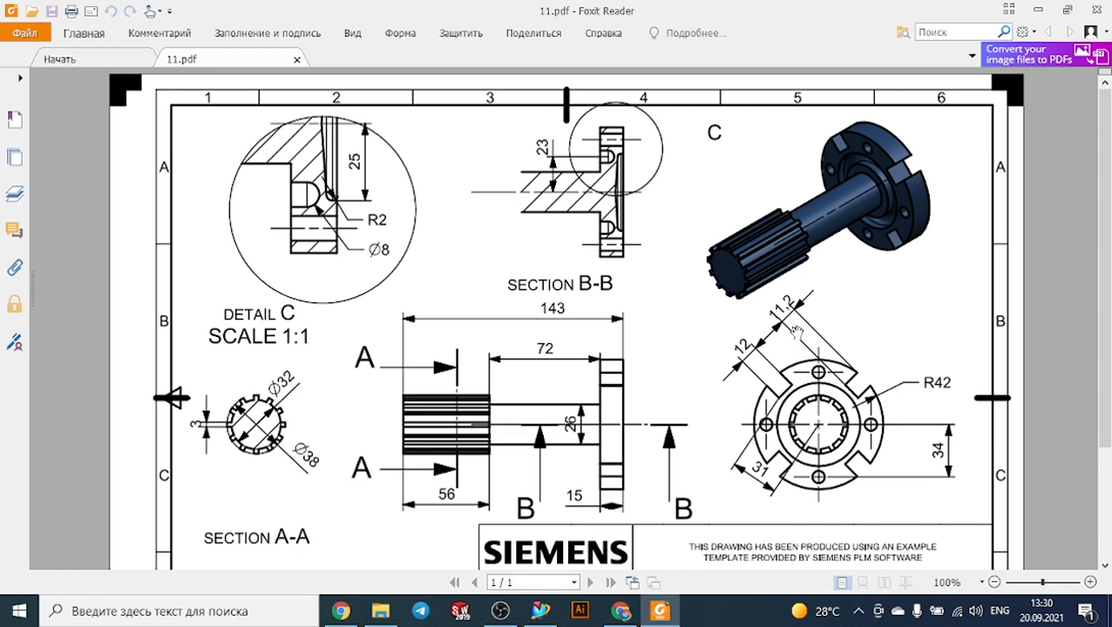
{"action": "left_click", "coordinate": [541, 611]}
{"action": "key", "text": "Escape"}
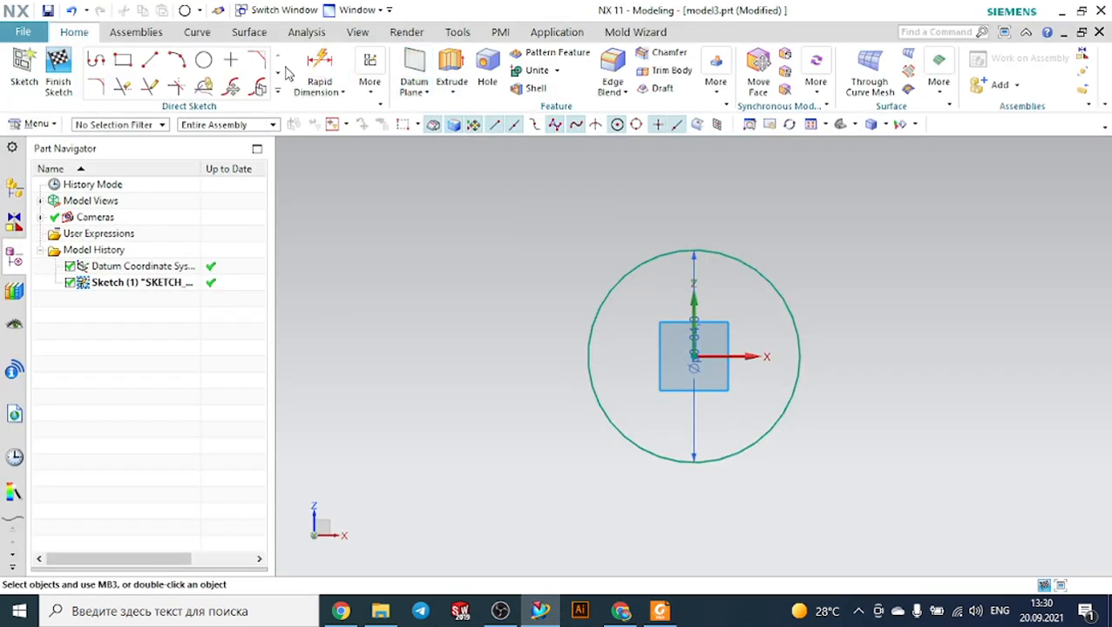
{"action": "left_click", "coordinate": [150, 59]}
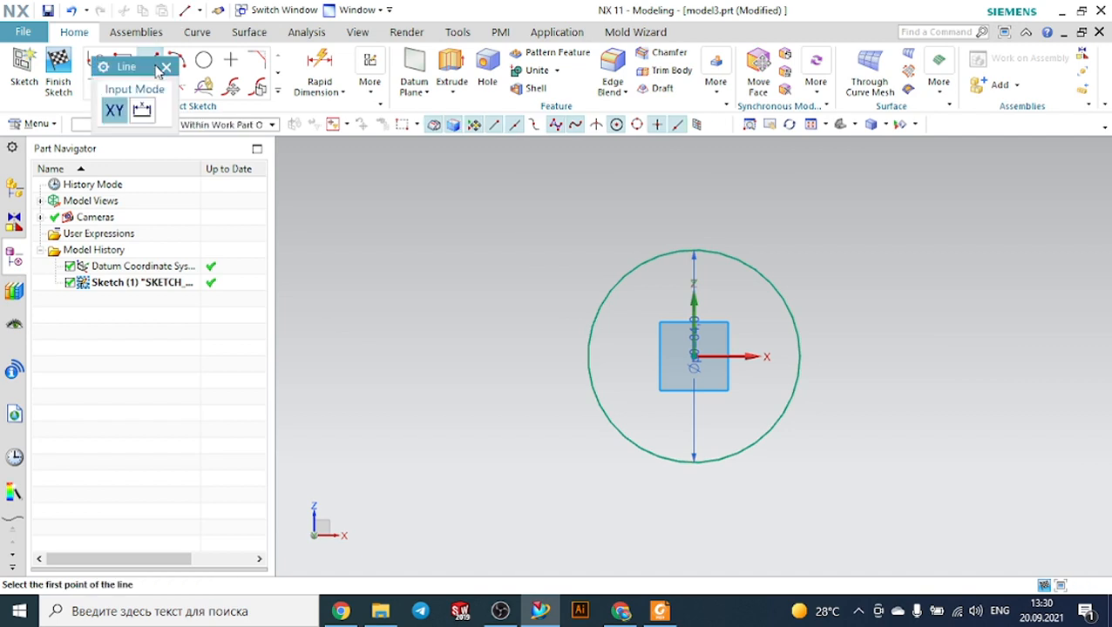
{"action": "left_click", "coordinate": [694, 357]}
{"action": "left_click", "coordinate": [831, 225]}
{"action": "key", "text": "Escape"}
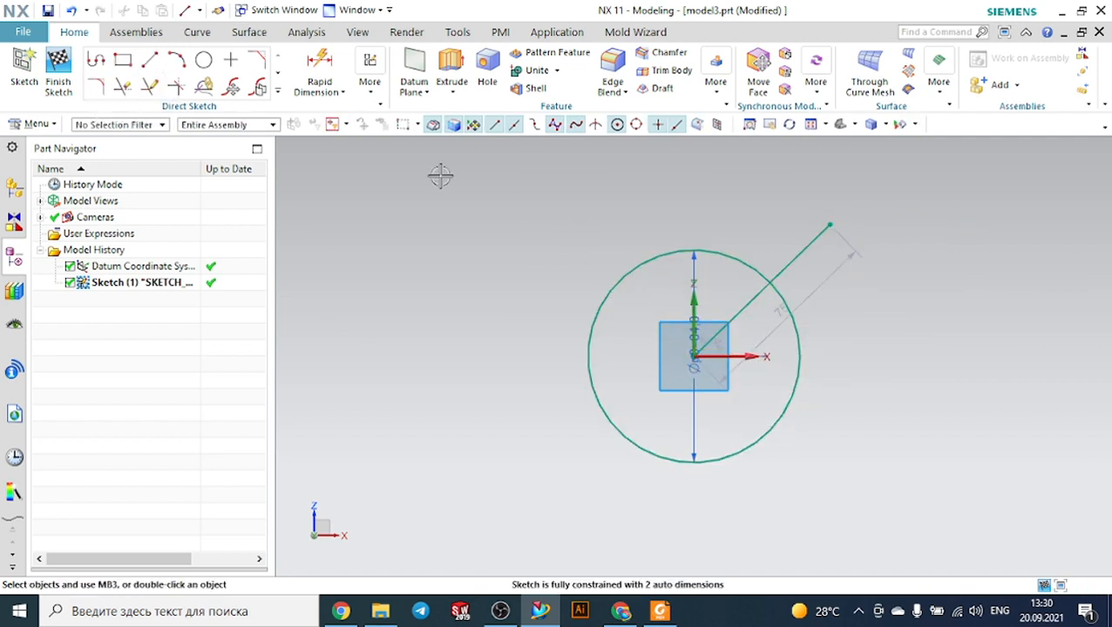
Dimension the angle between the X axis and the diagonal line and set it to 45 degrees.
{"action": "left_click", "coordinate": [345, 89]}
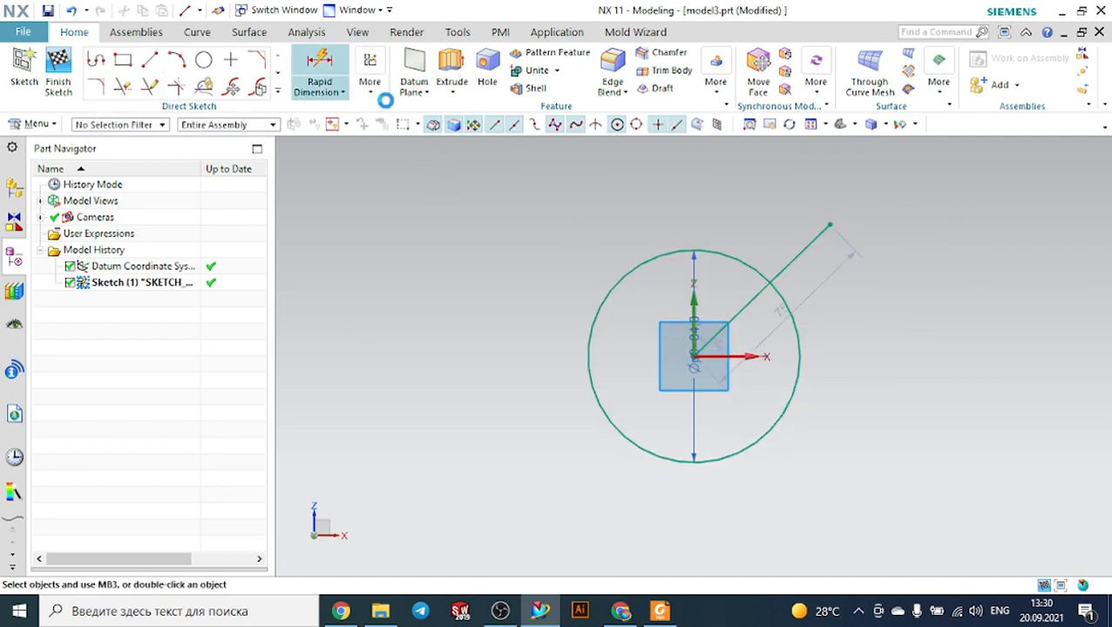
{"action": "left_click", "coordinate": [739, 356]}
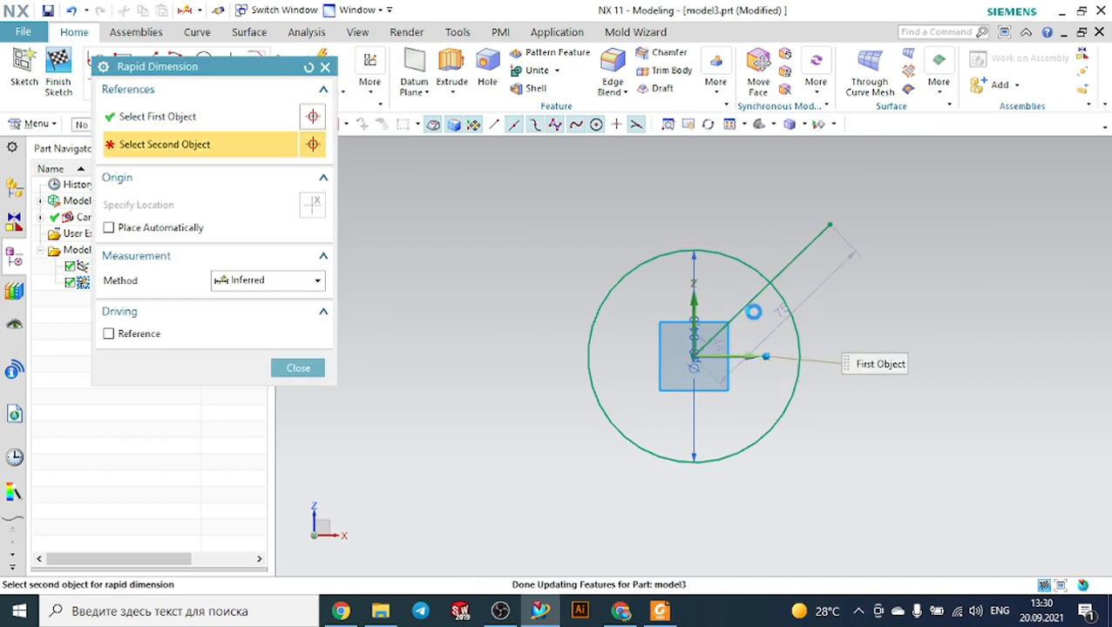
{"action": "left_click", "coordinate": [757, 302]}
{"action": "left_click", "coordinate": [900, 297]}
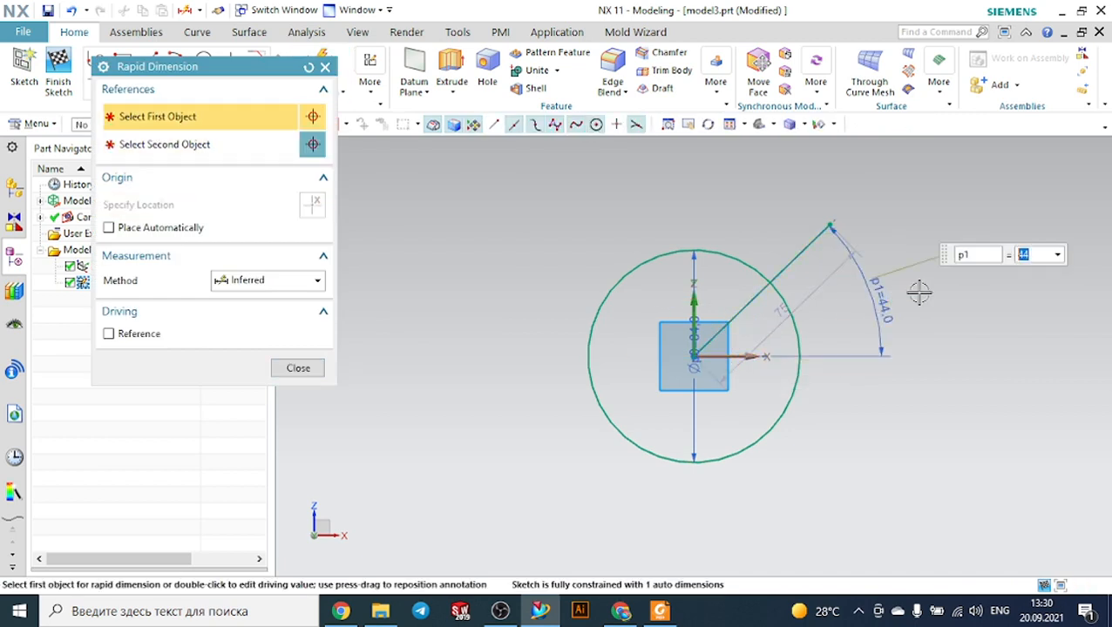
{"action": "type", "text": "4"}
{"action": "key", "text": "Return"}
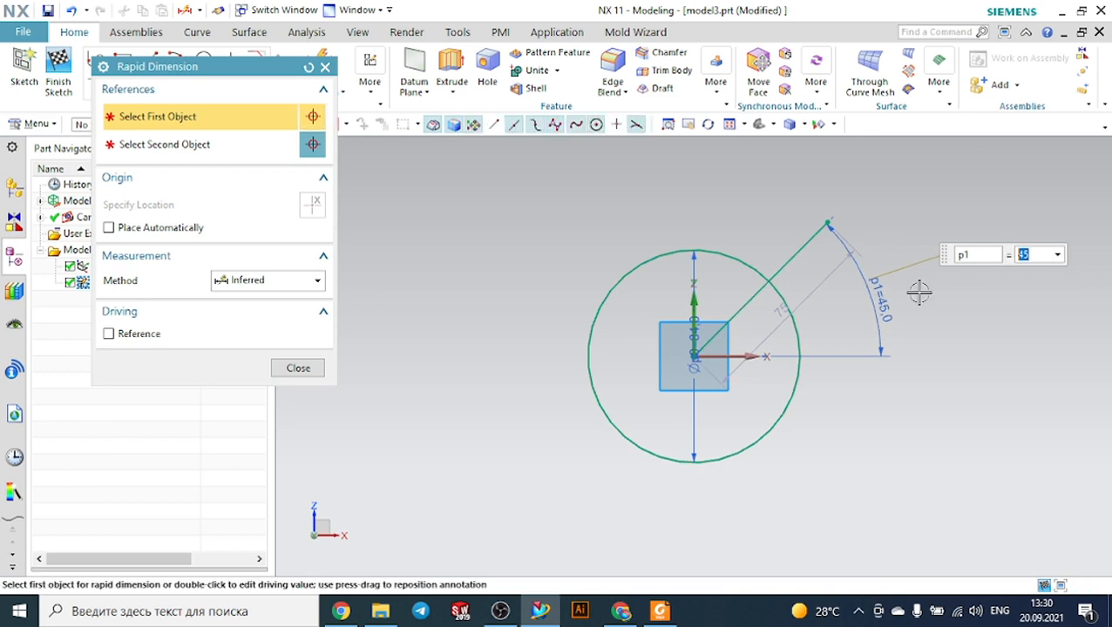
{"action": "key", "text": "Escape"}
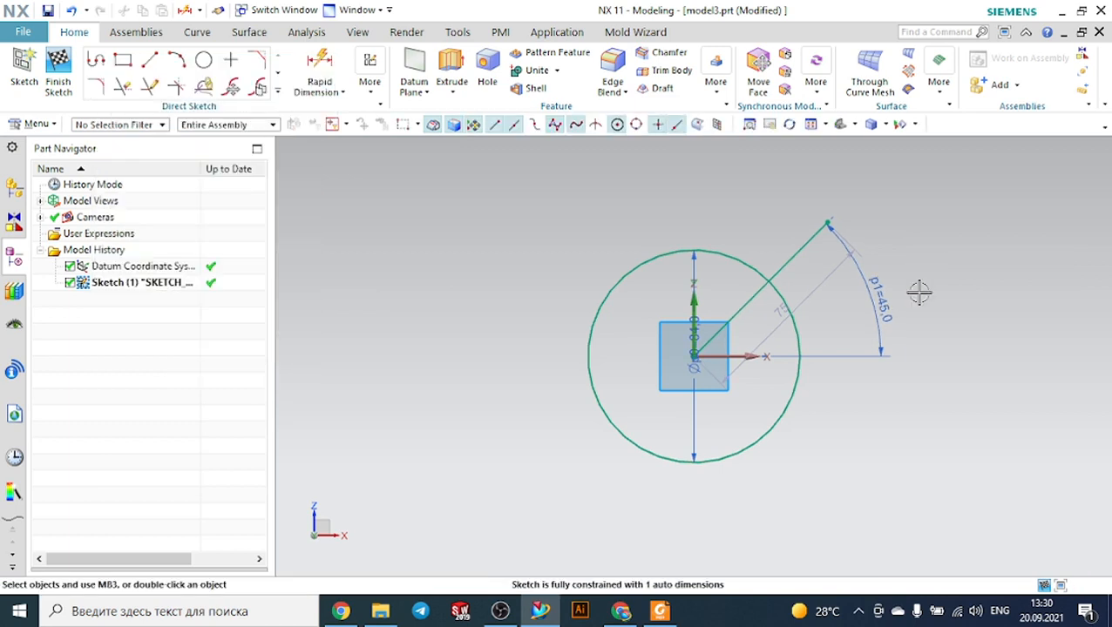
Convert the 45-degree diagonal line to a reference line.
{"action": "left_click", "coordinate": [802, 255]}
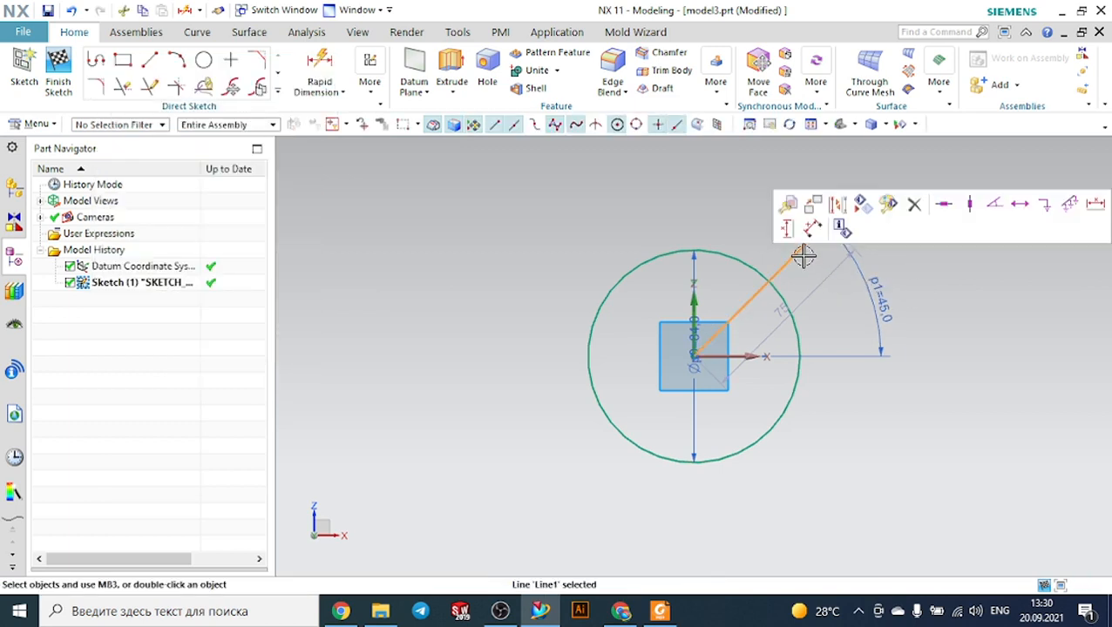
{"action": "key", "text": "Escape"}
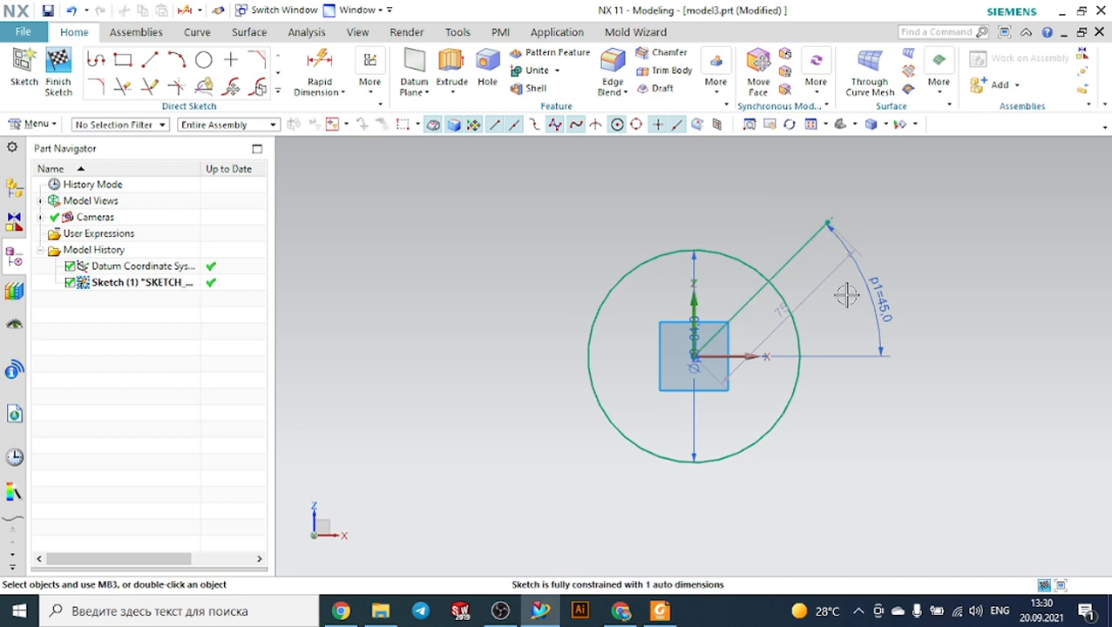
{"action": "left_click", "coordinate": [806, 251]}
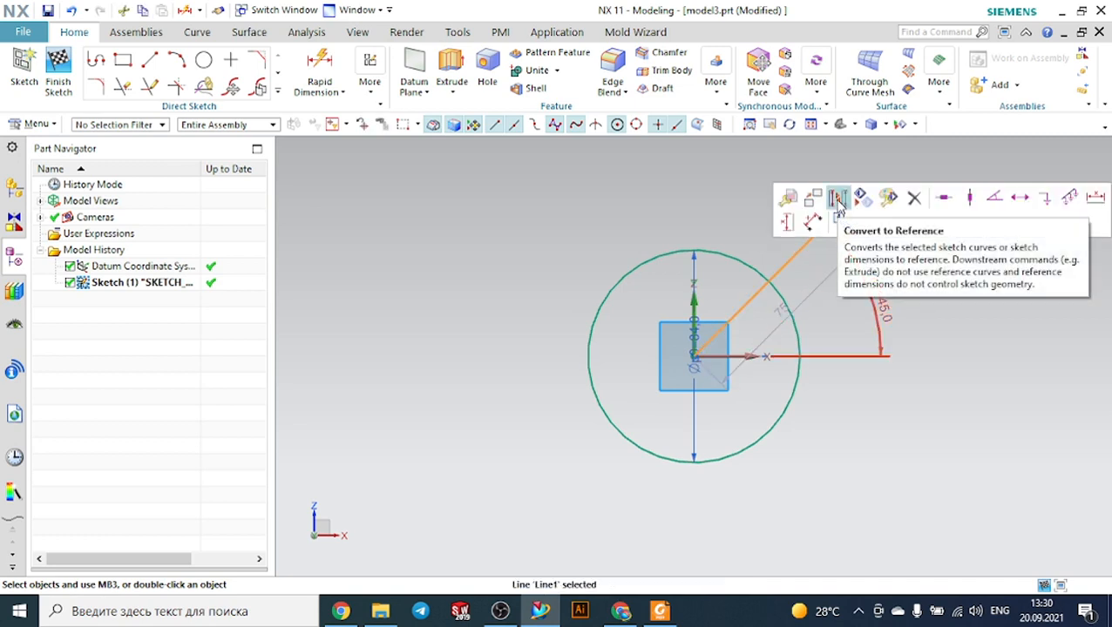
{"action": "left_click", "coordinate": [837, 201]}
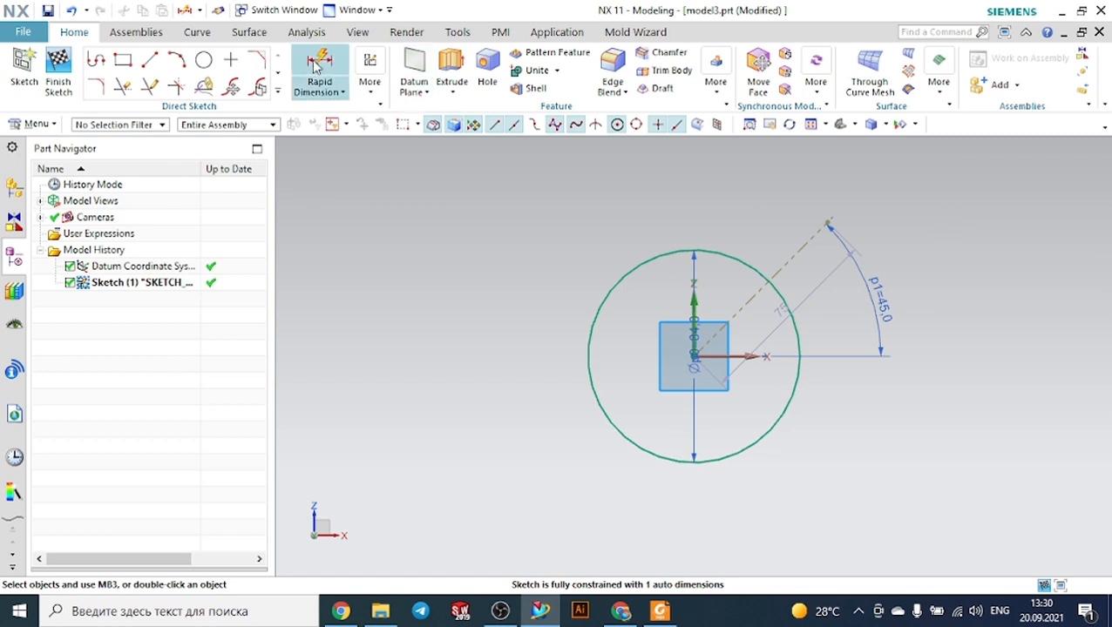
Draw a three-point rectangle about 16 by 30 mm along the diagonal reference line, crossing the circle's edge.
{"action": "left_click", "coordinate": [117, 68]}
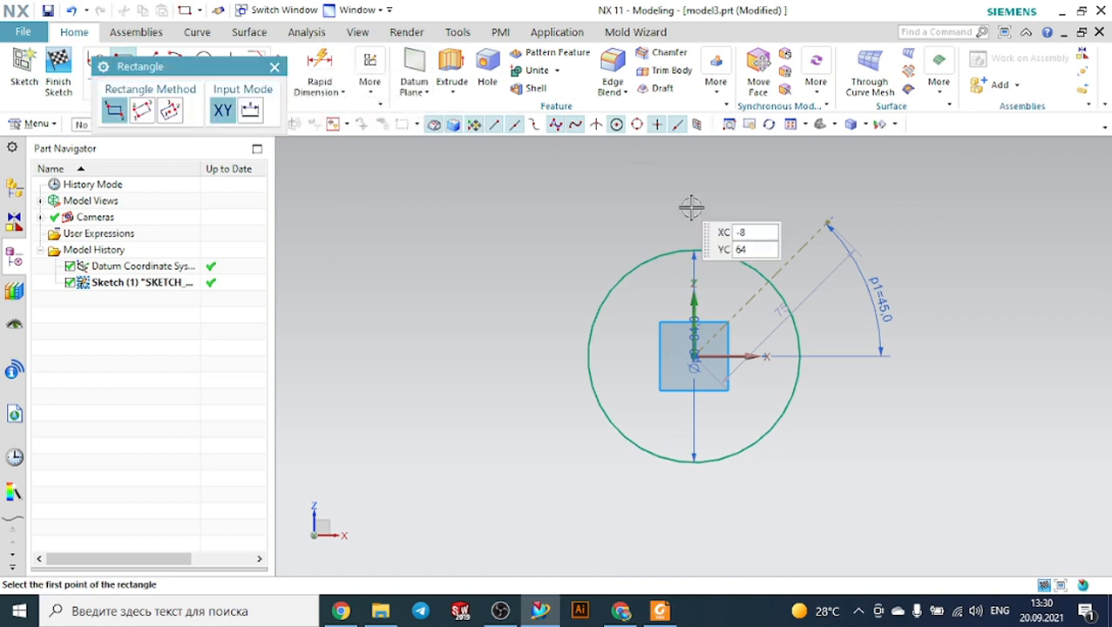
{"action": "left_click", "coordinate": [147, 119]}
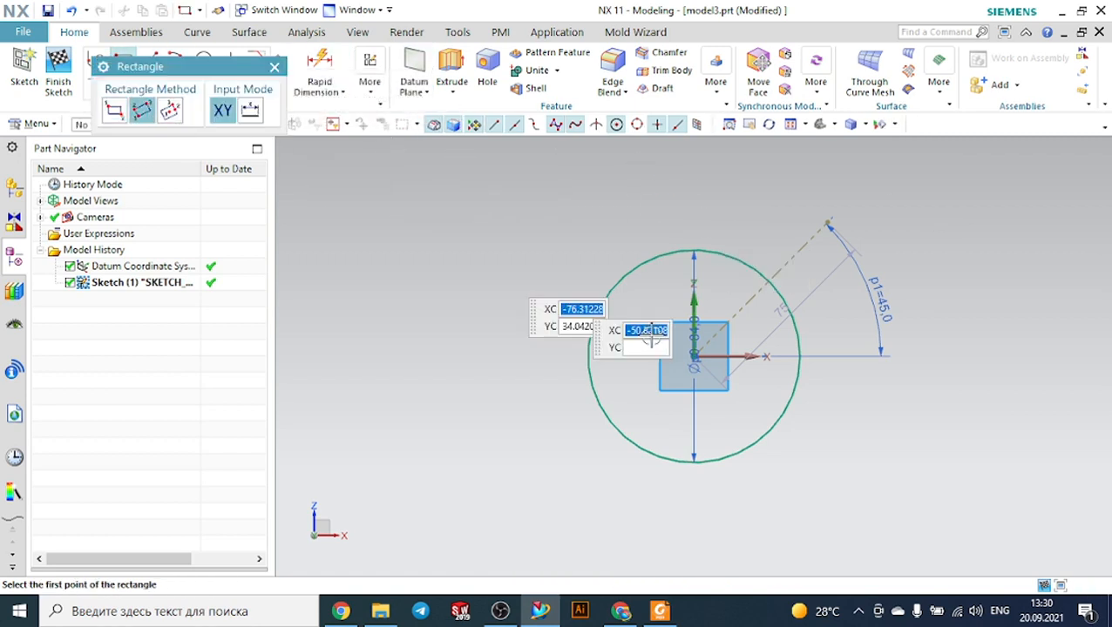
{"action": "left_click", "coordinate": [758, 312]}
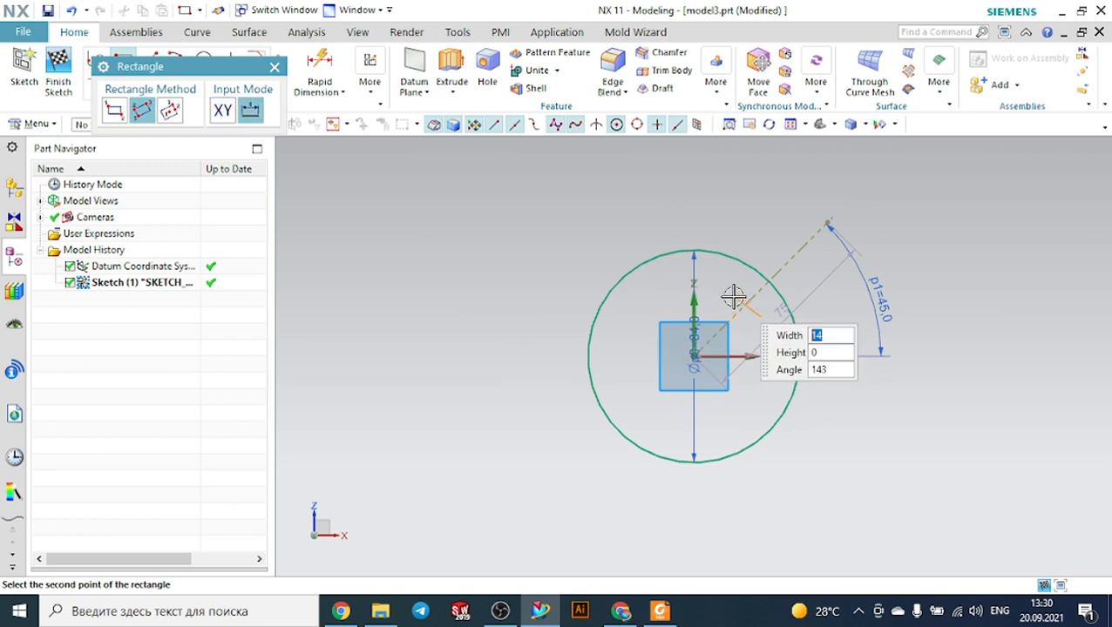
{"action": "left_click", "coordinate": [734, 295]}
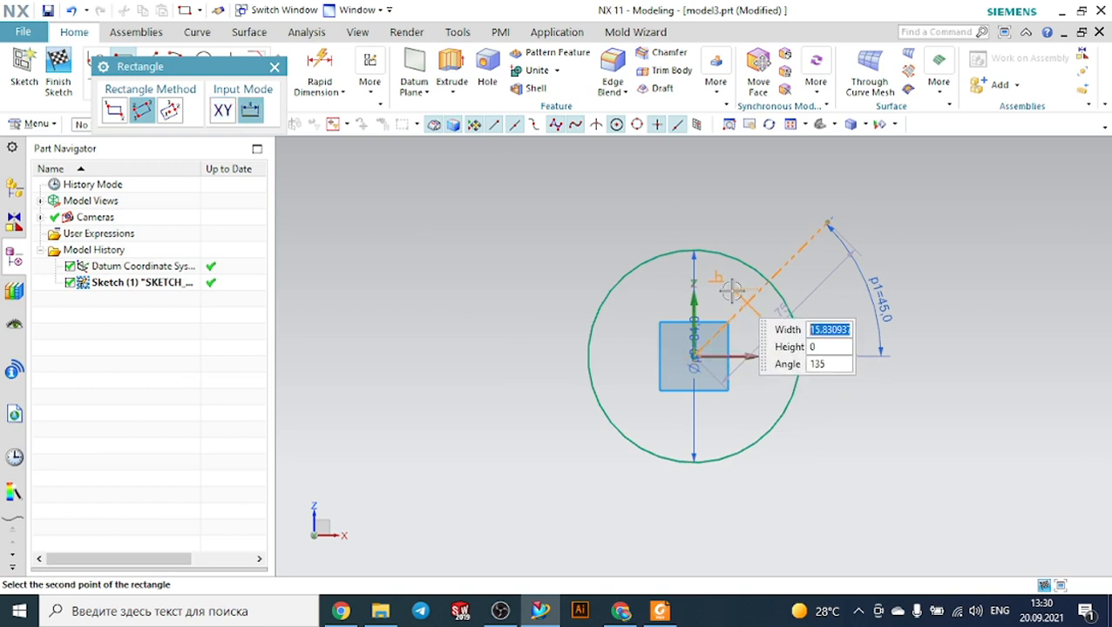
{"action": "left_click", "coordinate": [785, 235]}
{"action": "key", "text": "Escape"}
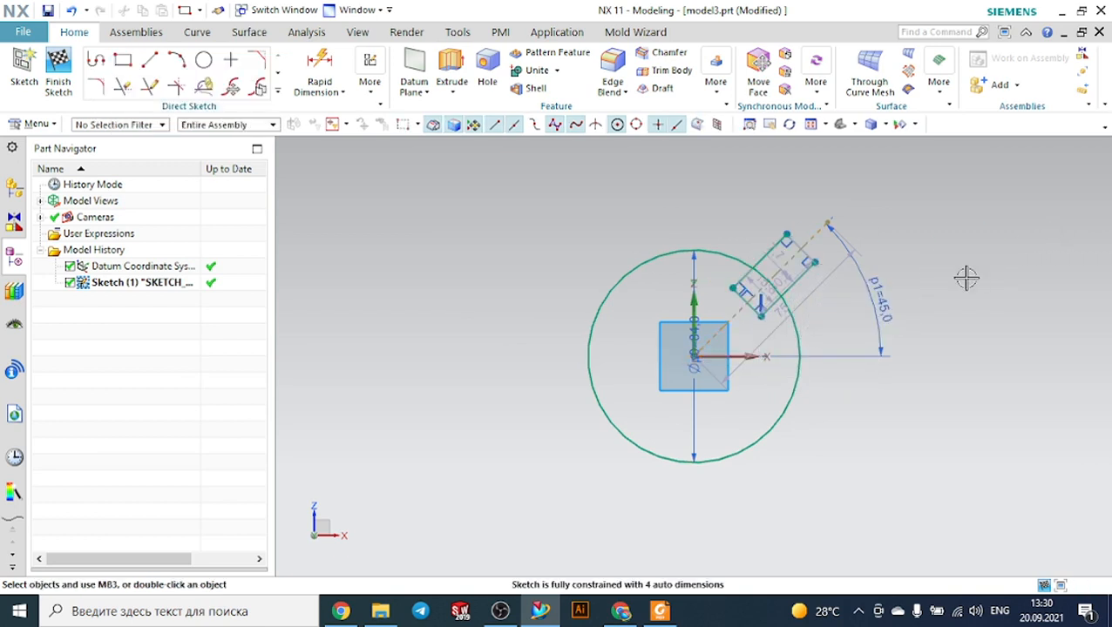
Check the flange slots in the drawing and constrain the rectangle's upper long side parallel to the diagonal reference line.
{"action": "left_click", "coordinate": [664, 613]}
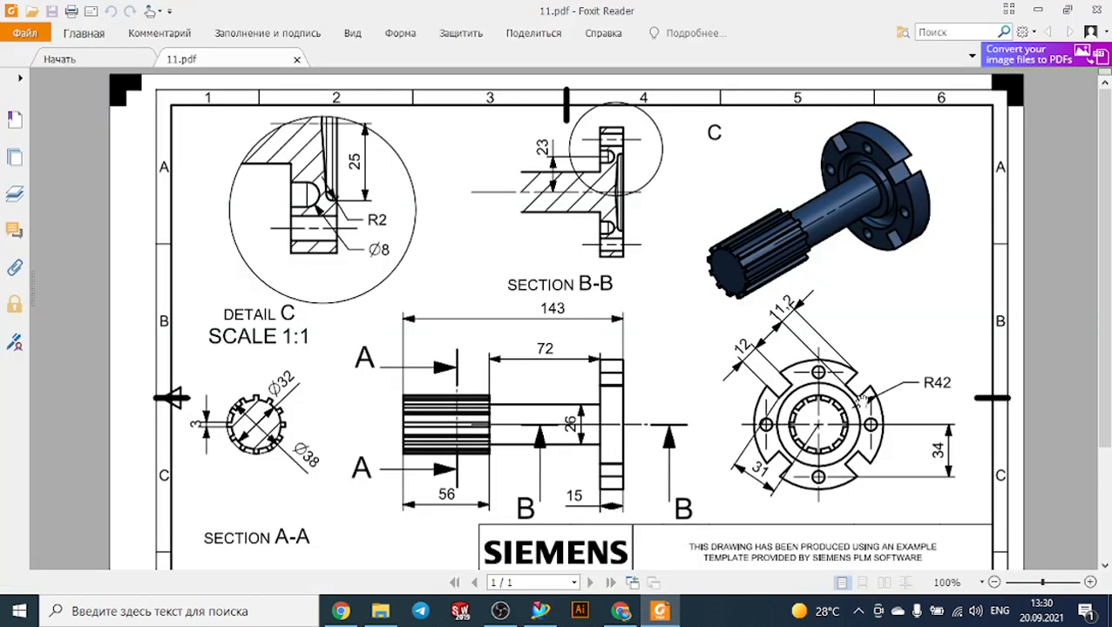
{"action": "left_click", "coordinate": [673, 610]}
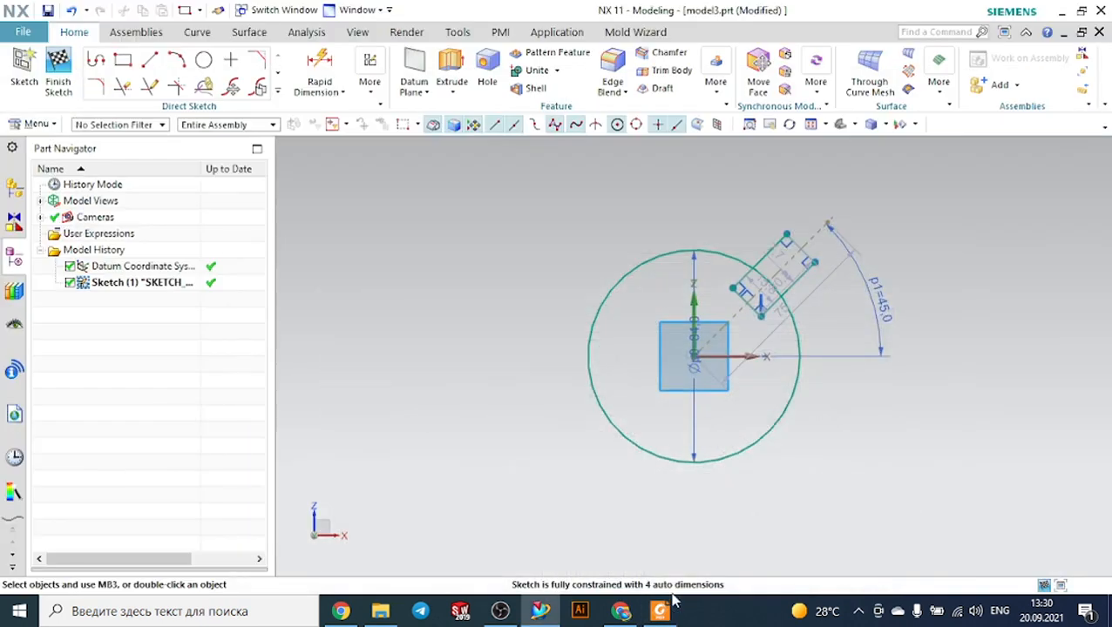
{"action": "key", "text": "c"}
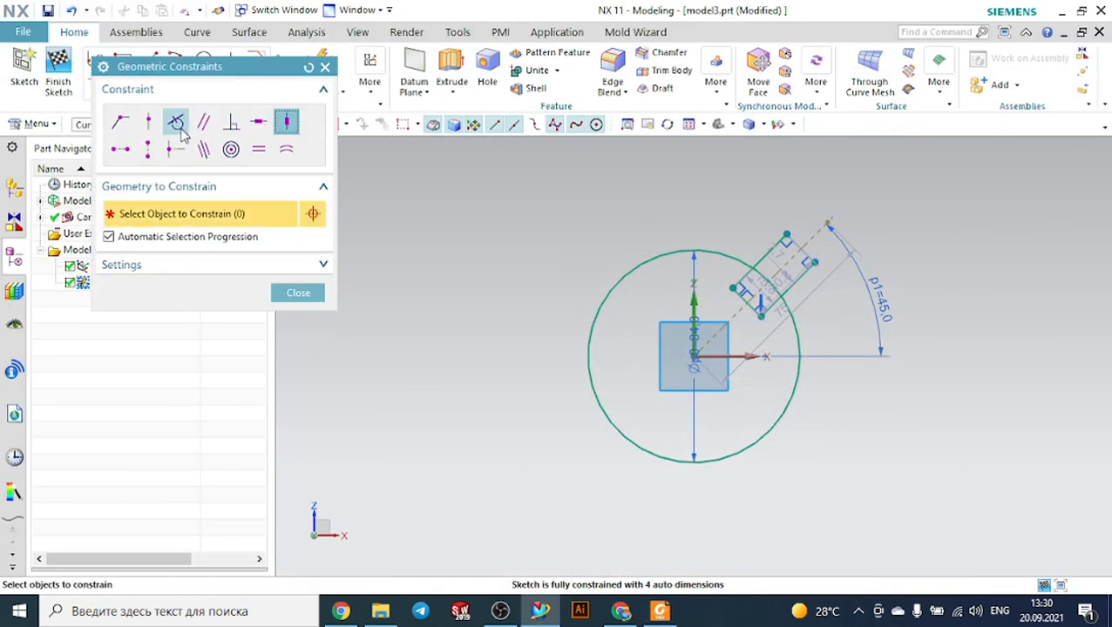
{"action": "left_click", "coordinate": [209, 127]}
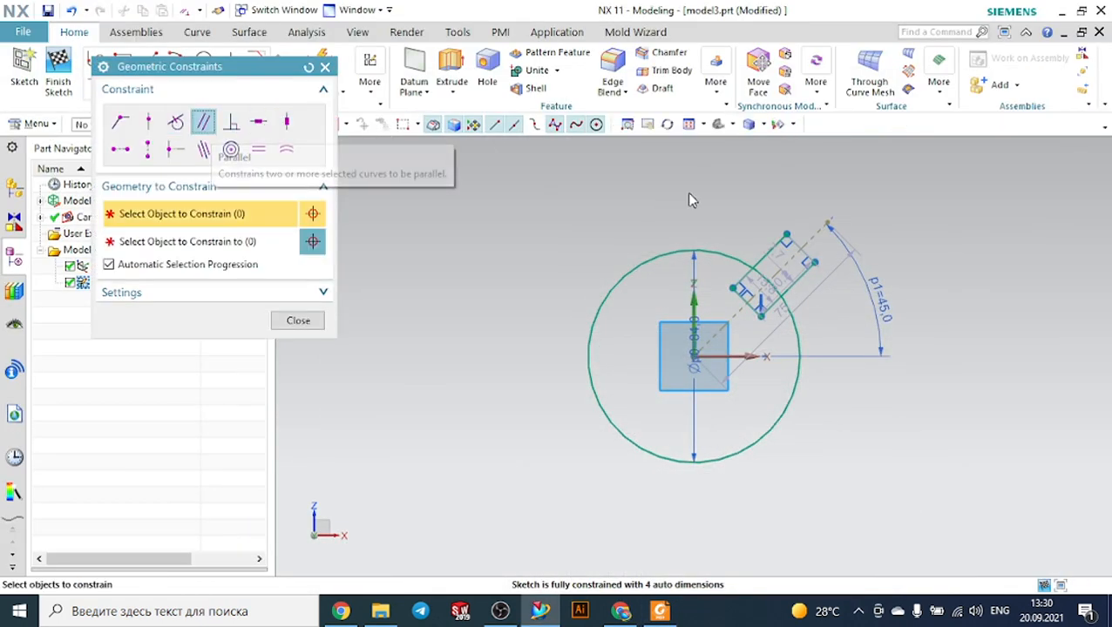
{"action": "scroll", "coordinate": [755, 251], "scroll_direction": "up", "scroll_amount": 4}
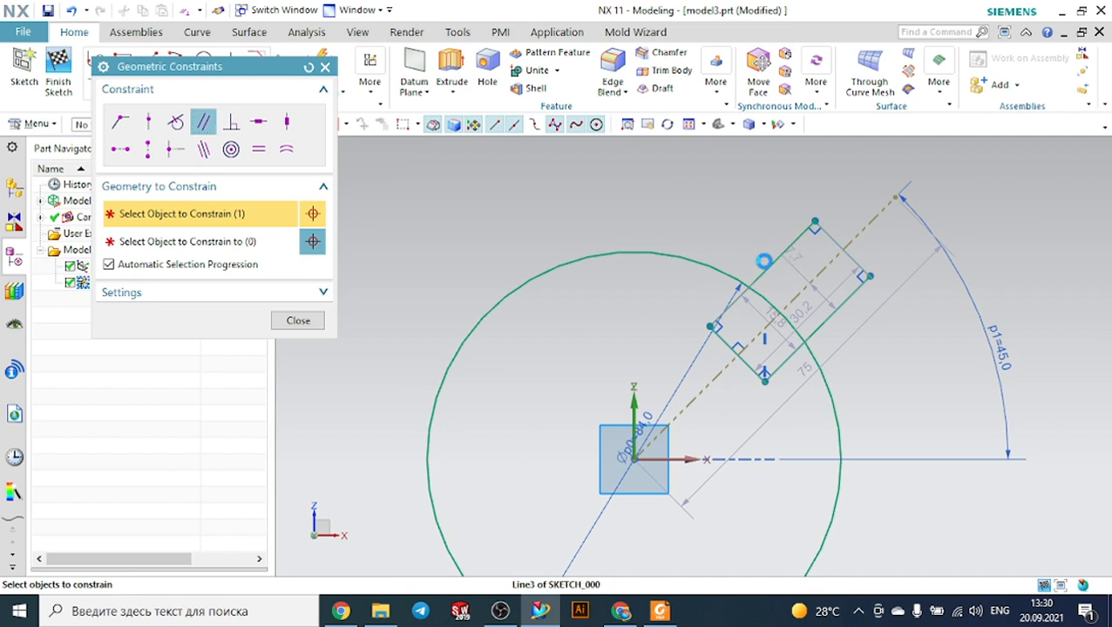
{"action": "left_click", "coordinate": [767, 264]}
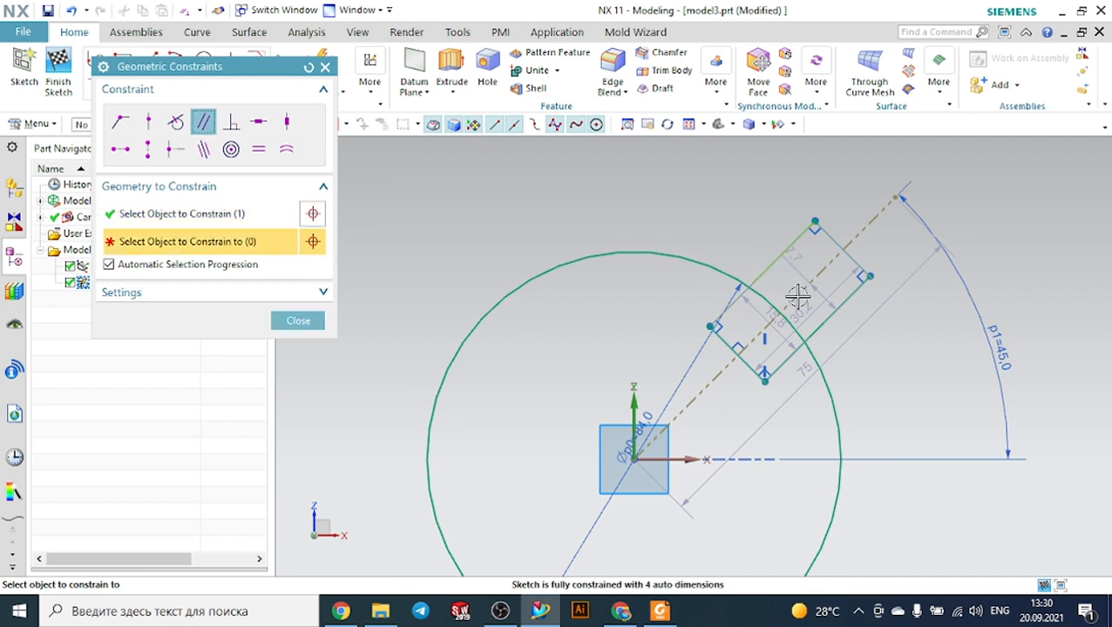
{"action": "middle_click", "coordinate": [923, 314]}
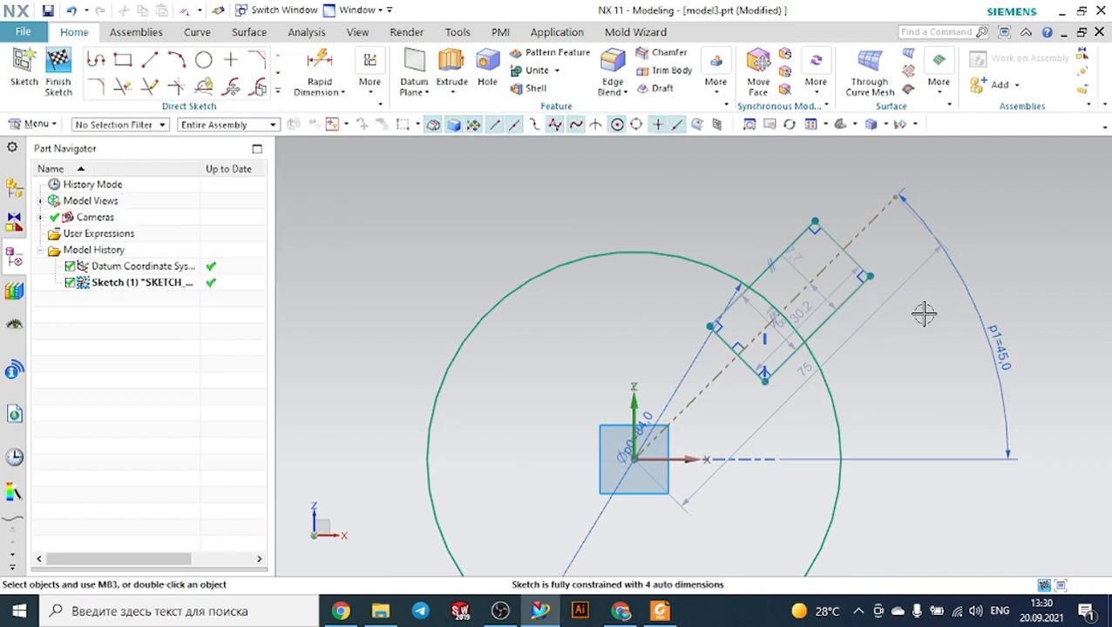
Make the rectangle's two long sides symmetric about the diagonal reference line.
{"action": "left_click", "coordinate": [370, 83]}
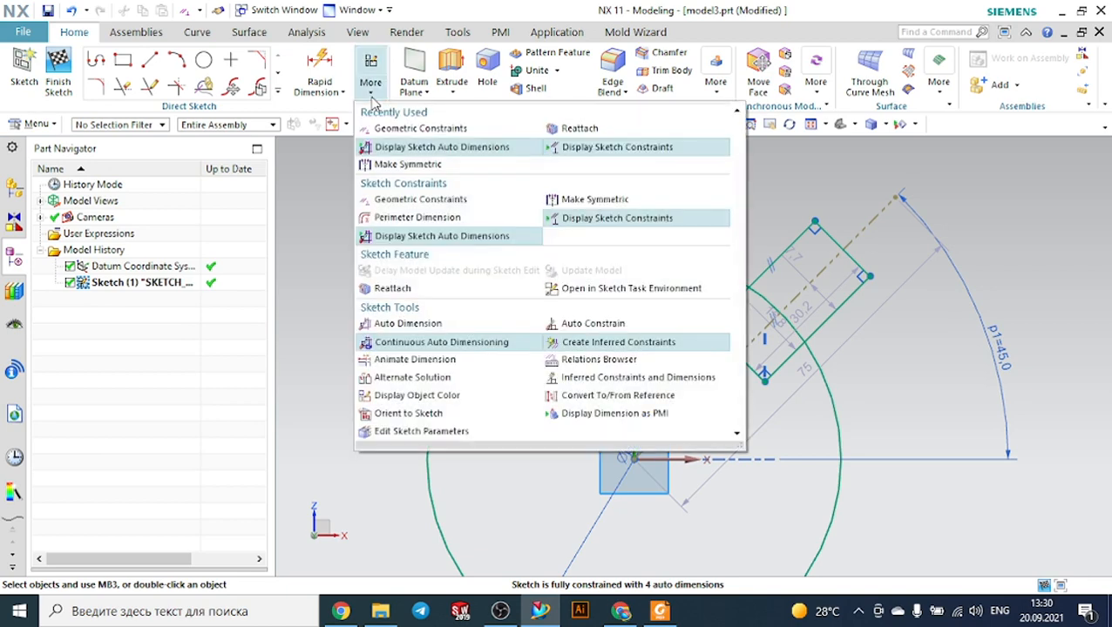
{"action": "left_click", "coordinate": [402, 165]}
{"action": "left_click", "coordinate": [776, 264]}
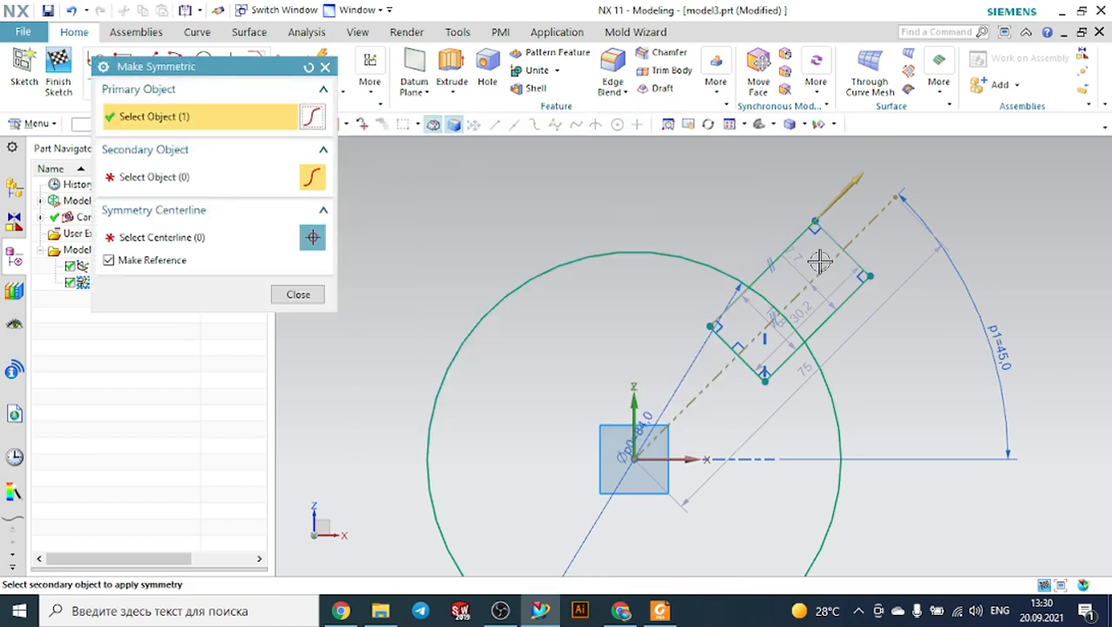
{"action": "left_click", "coordinate": [867, 285]}
{"action": "left_click", "coordinate": [837, 259]}
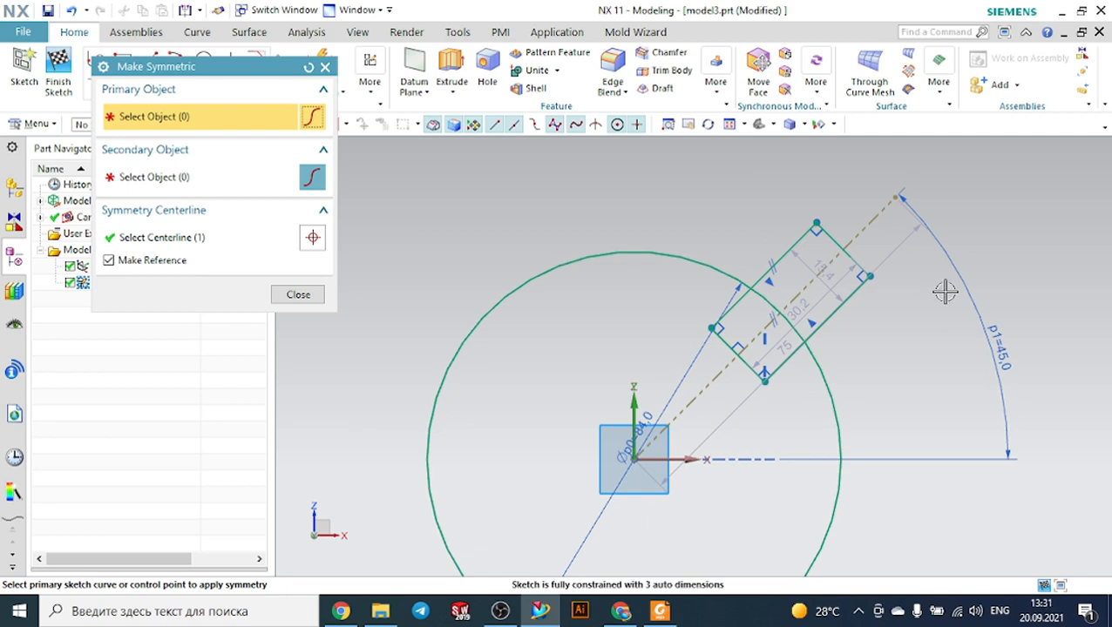
{"action": "key", "text": "Escape"}
Check the slot width in the drawing and dimension the distance between the rectangle's two long sides as 12 mm.
{"action": "left_click", "coordinate": [660, 611]}
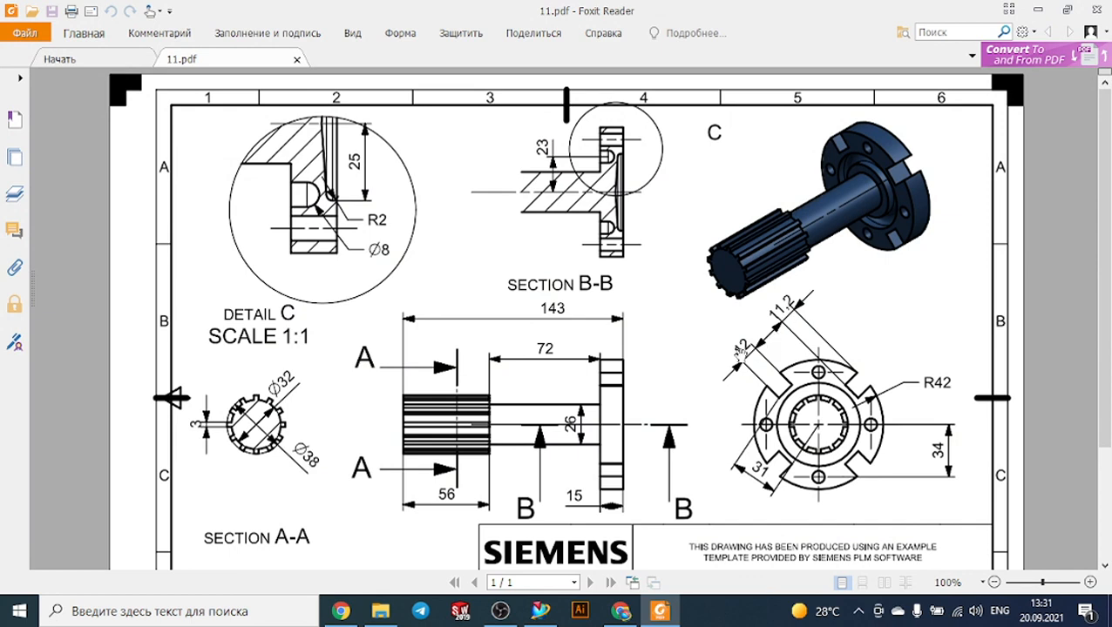
{"action": "left_click", "coordinate": [660, 611]}
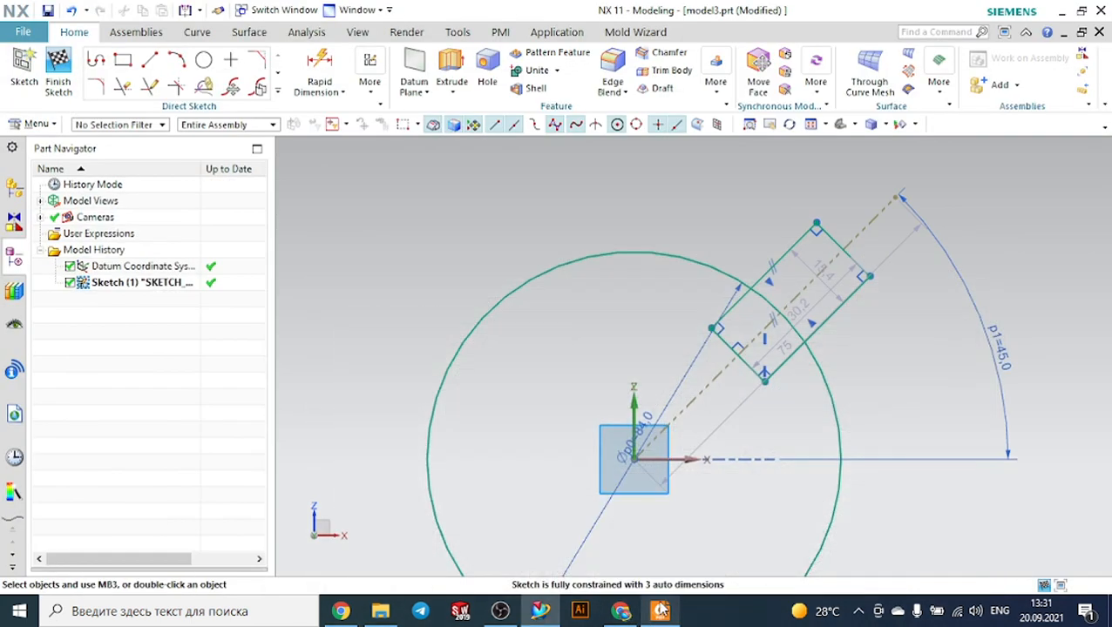
{"action": "left_click", "coordinate": [320, 70]}
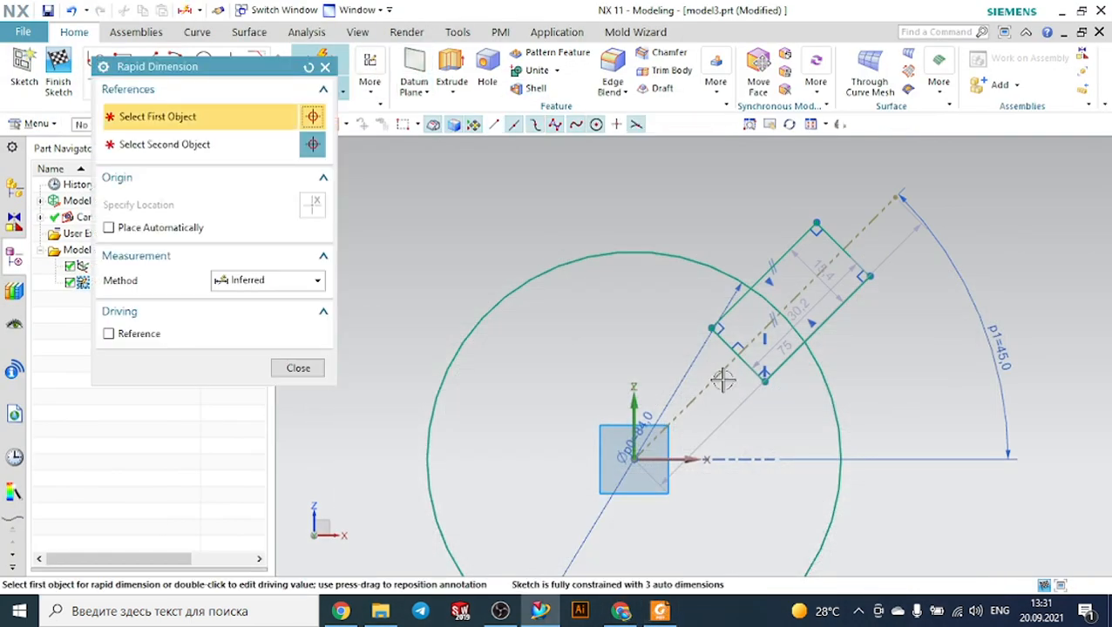
{"action": "left_click", "coordinate": [751, 373]}
{"action": "left_click", "coordinate": [842, 251]}
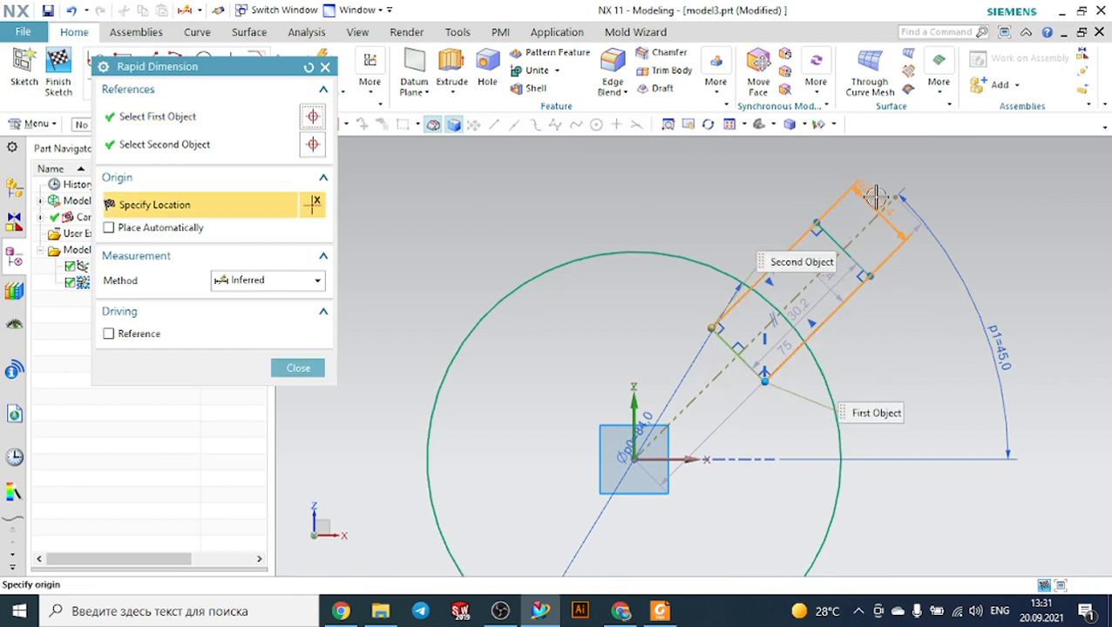
{"action": "left_click", "coordinate": [948, 176]}
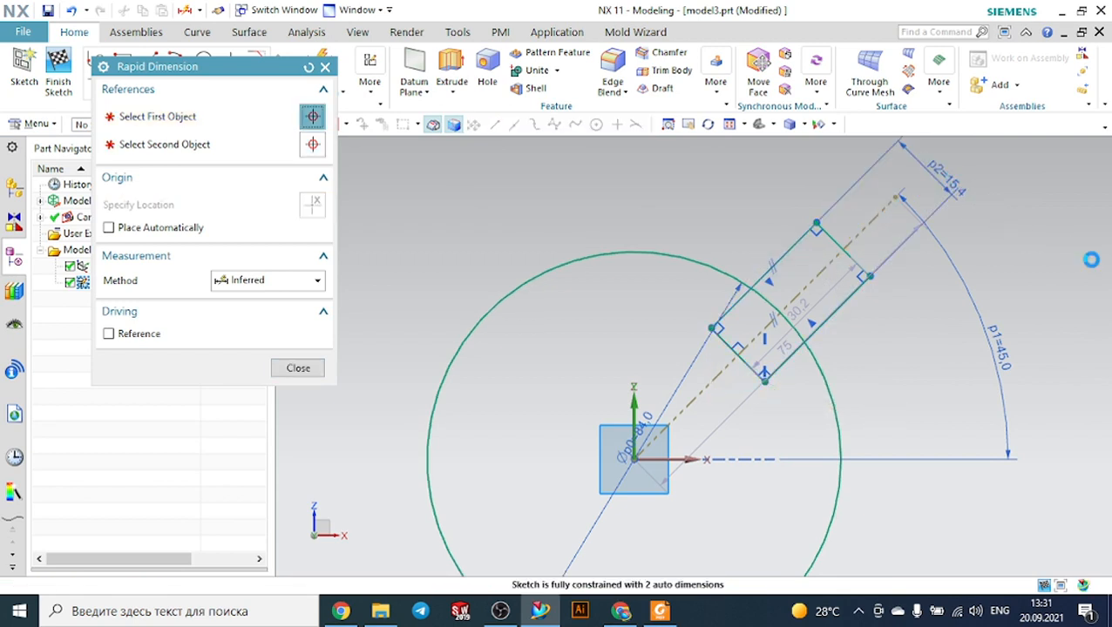
{"action": "type", "text": "12"}
{"action": "key", "text": "Return"}
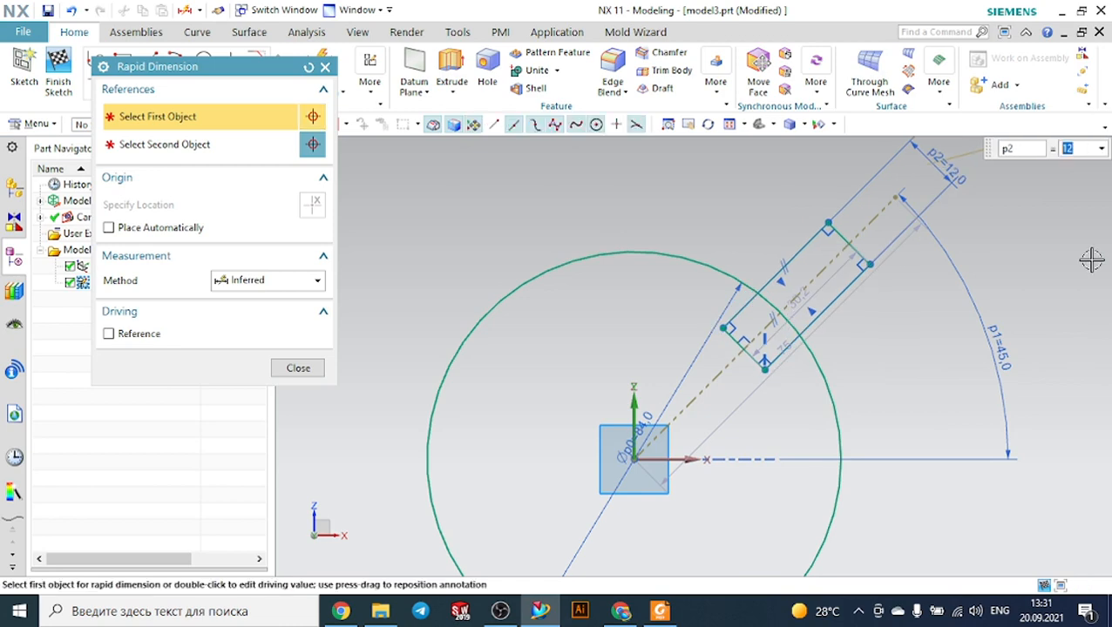
{"action": "key", "text": "Escape"}
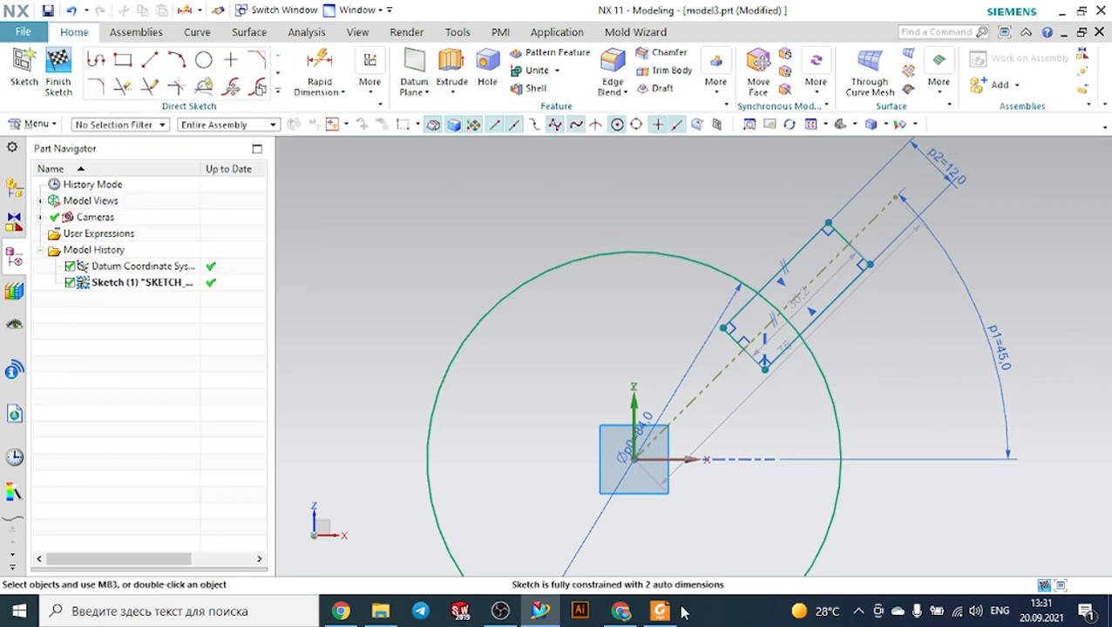
Check the slot depth in the drawing and dimension the circle's centre to the rectangle's upper inner corner as 31 mm.
{"action": "left_click", "coordinate": [663, 611]}
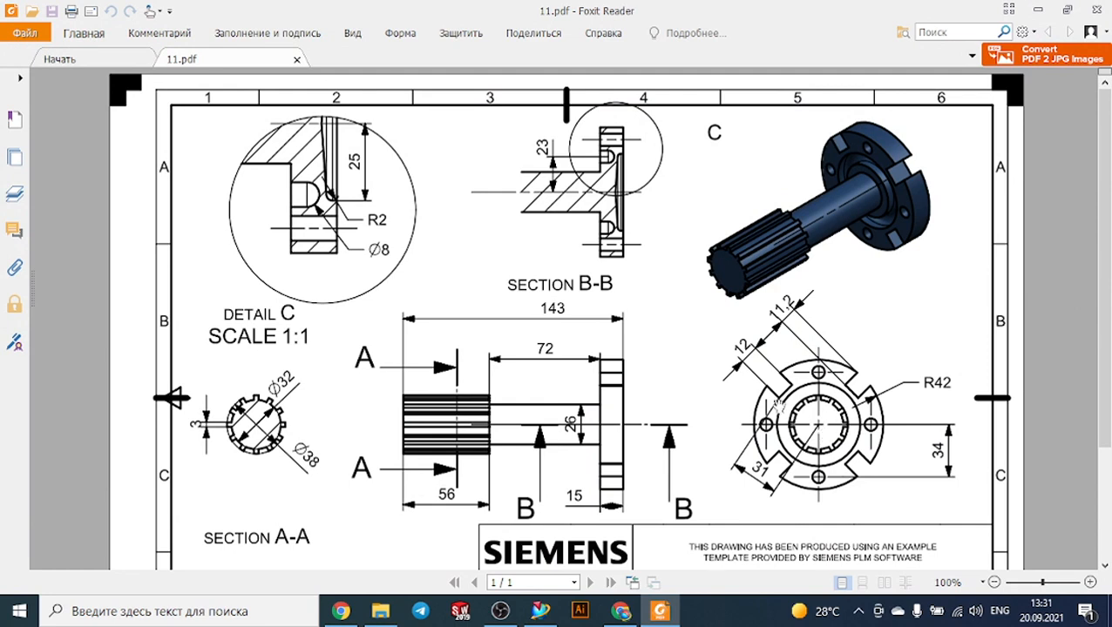
{"action": "left_click", "coordinate": [675, 607]}
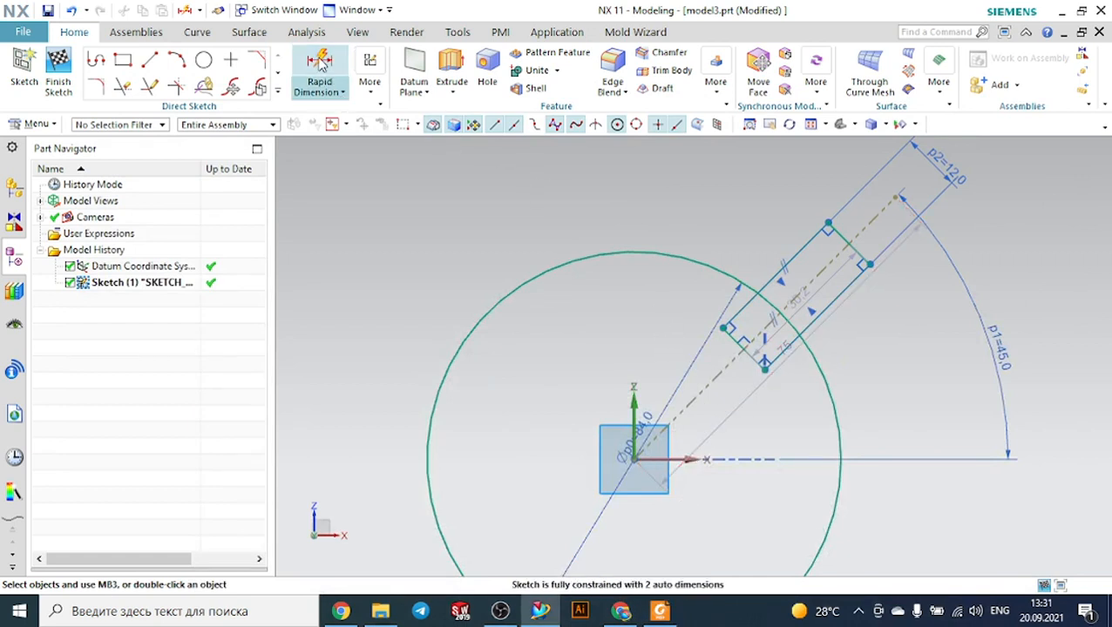
{"action": "left_click", "coordinate": [322, 86]}
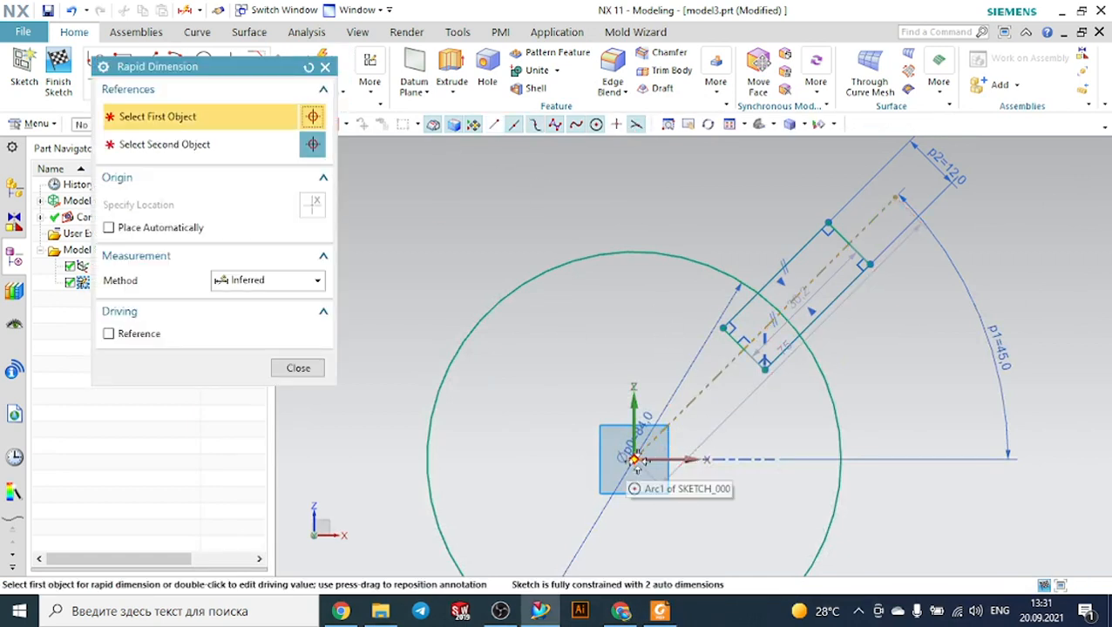
{"action": "left_click", "coordinate": [720, 324]}
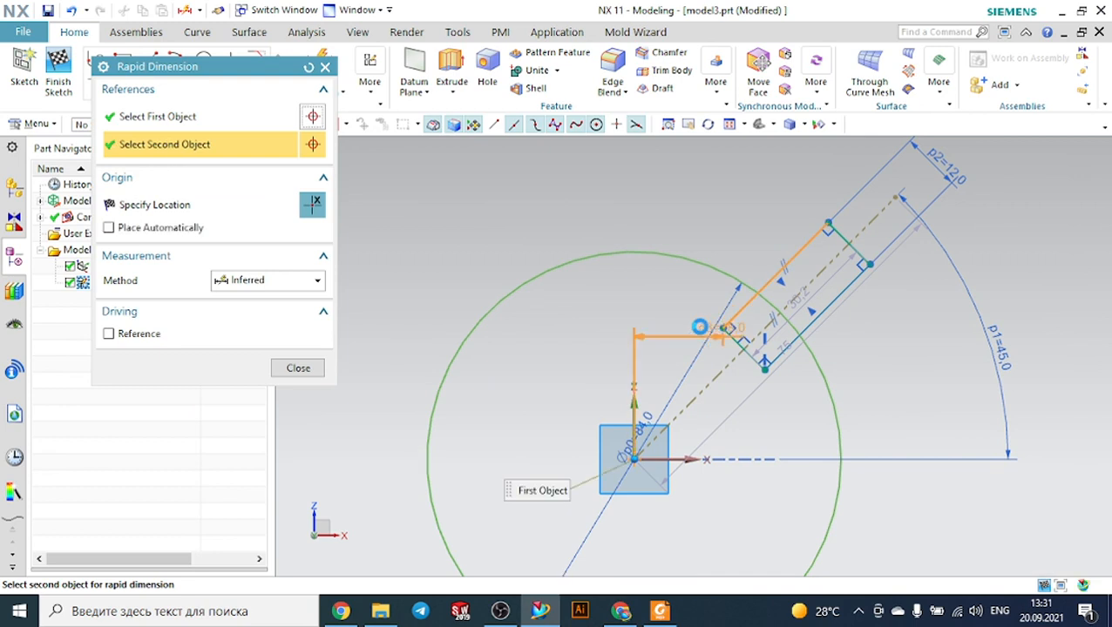
{"action": "left_click", "coordinate": [698, 325]}
{"action": "left_click", "coordinate": [591, 315]}
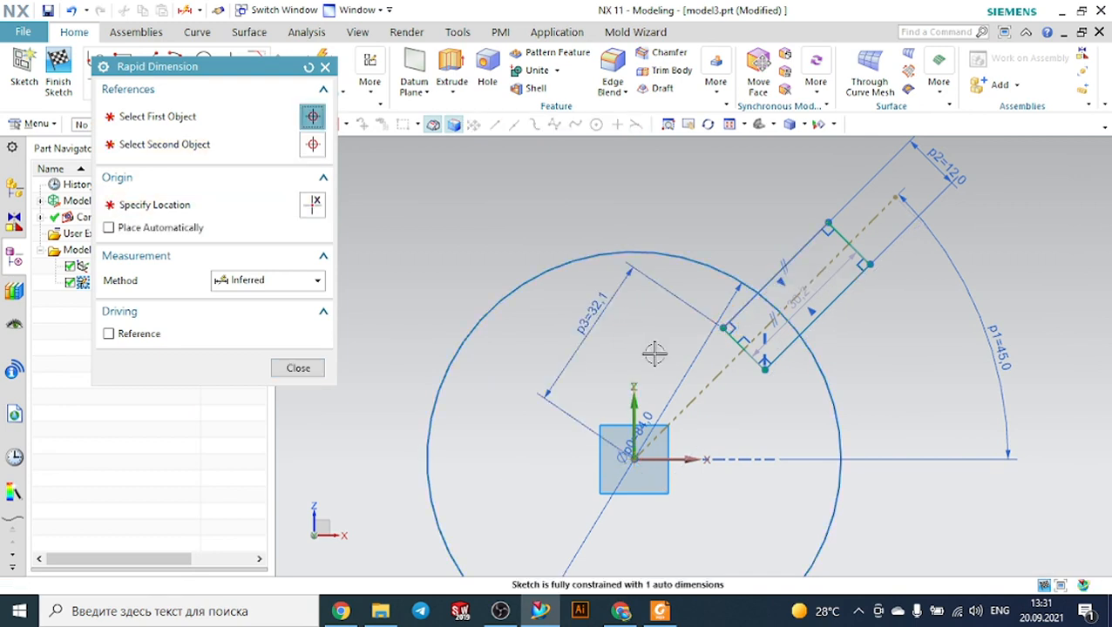
{"action": "type", "text": "31"}
{"action": "key", "text": "Return"}
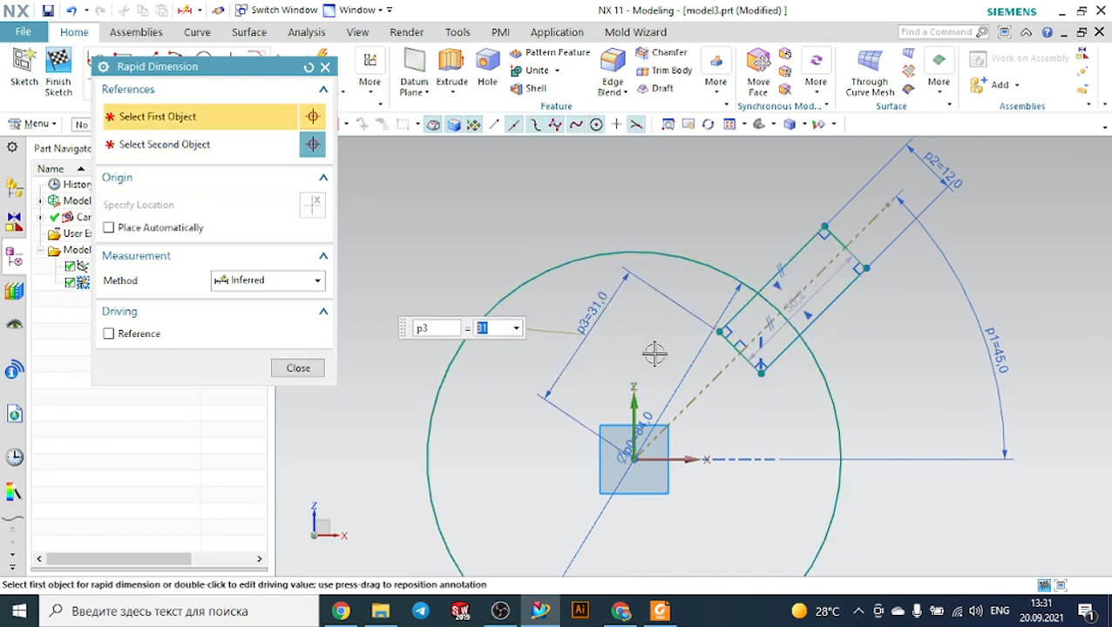
{"action": "key", "text": "Escape"}
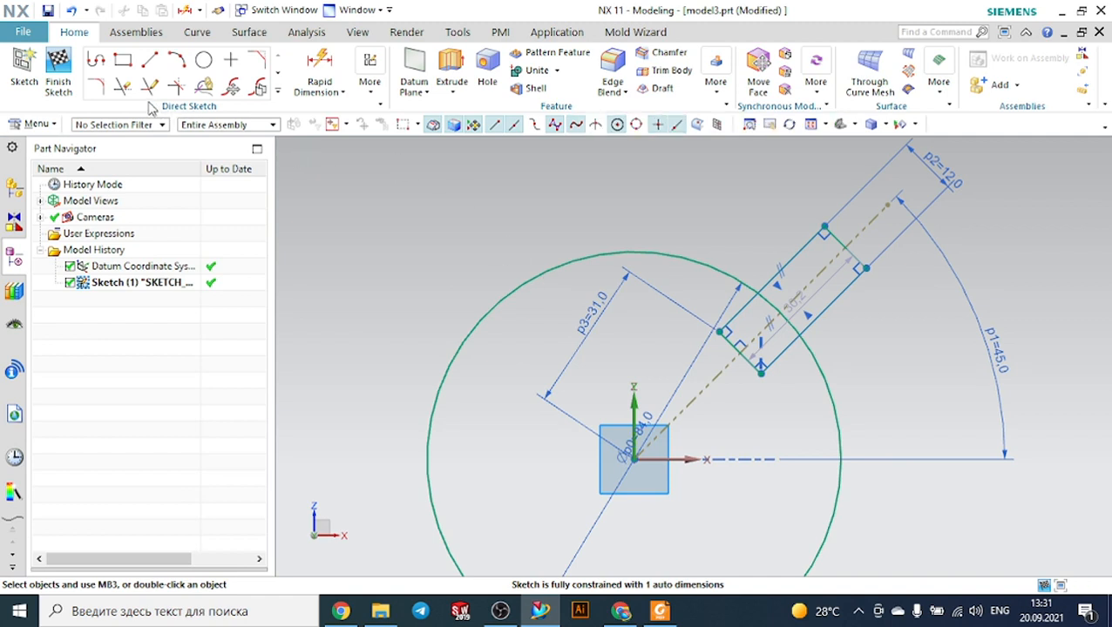
Trim the rectangle's long sides outside the circle and the arc between them to open the slot, and check the drawing.
{"action": "left_click", "coordinate": [122, 86]}
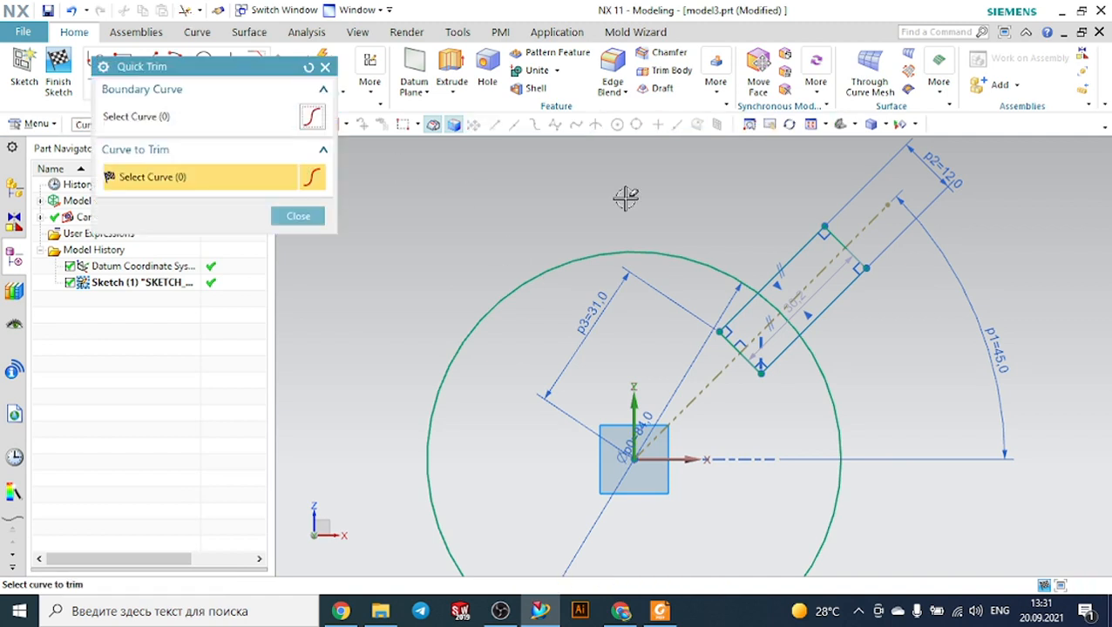
{"action": "left_click", "coordinate": [789, 255]}
{"action": "left_click", "coordinate": [835, 237]}
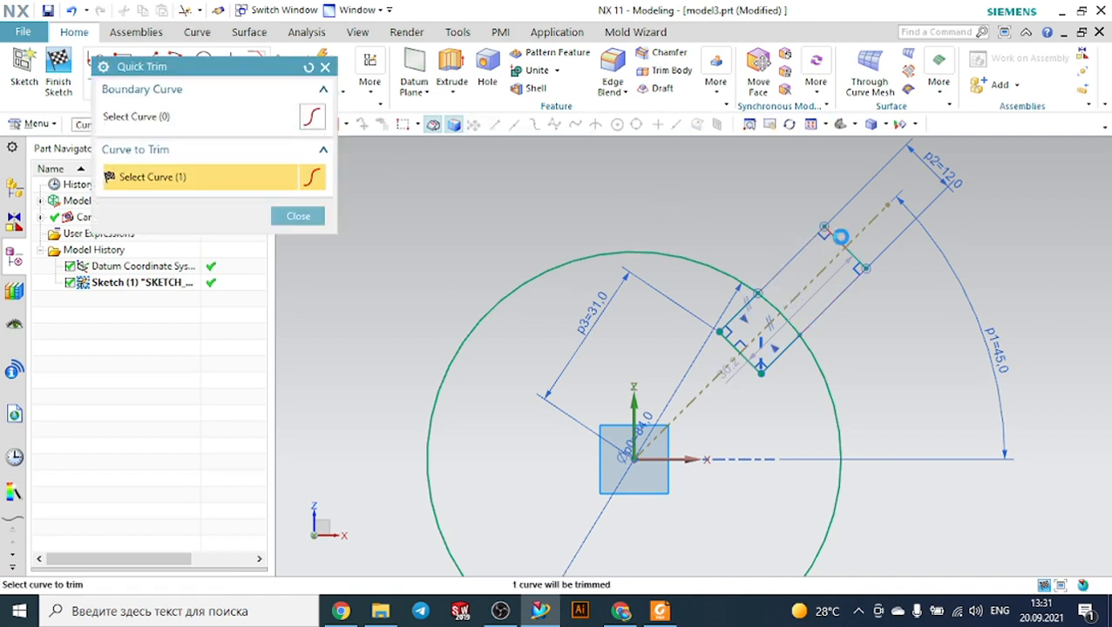
{"action": "left_click", "coordinate": [778, 311]}
{"action": "scroll", "coordinate": [922, 302], "scroll_direction": "down", "scroll_amount": 1}
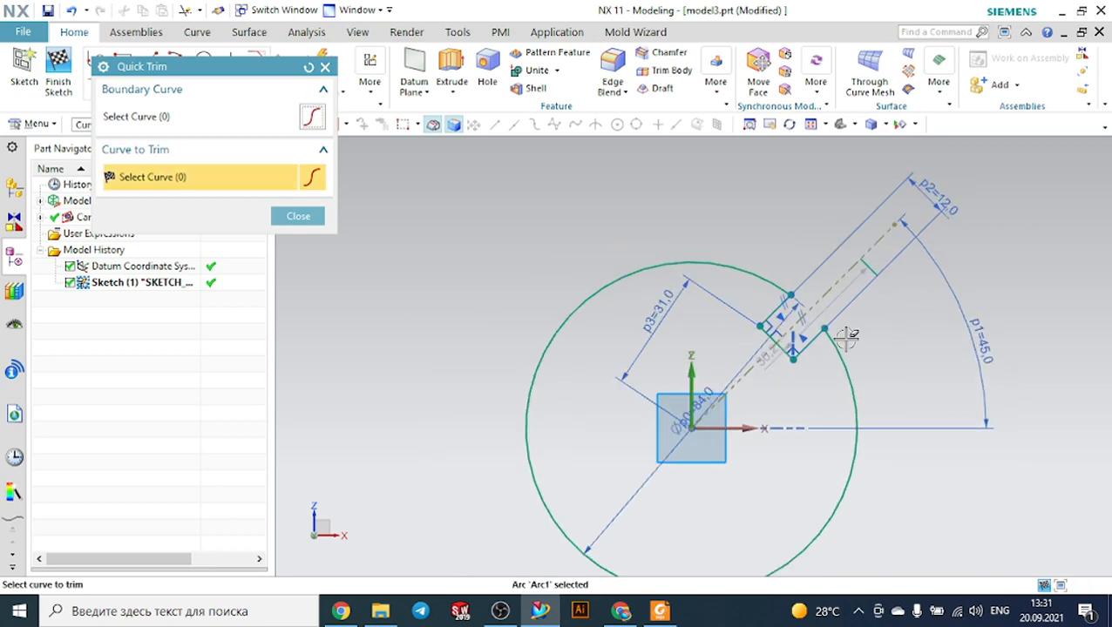
{"action": "left_click", "coordinate": [655, 612]}
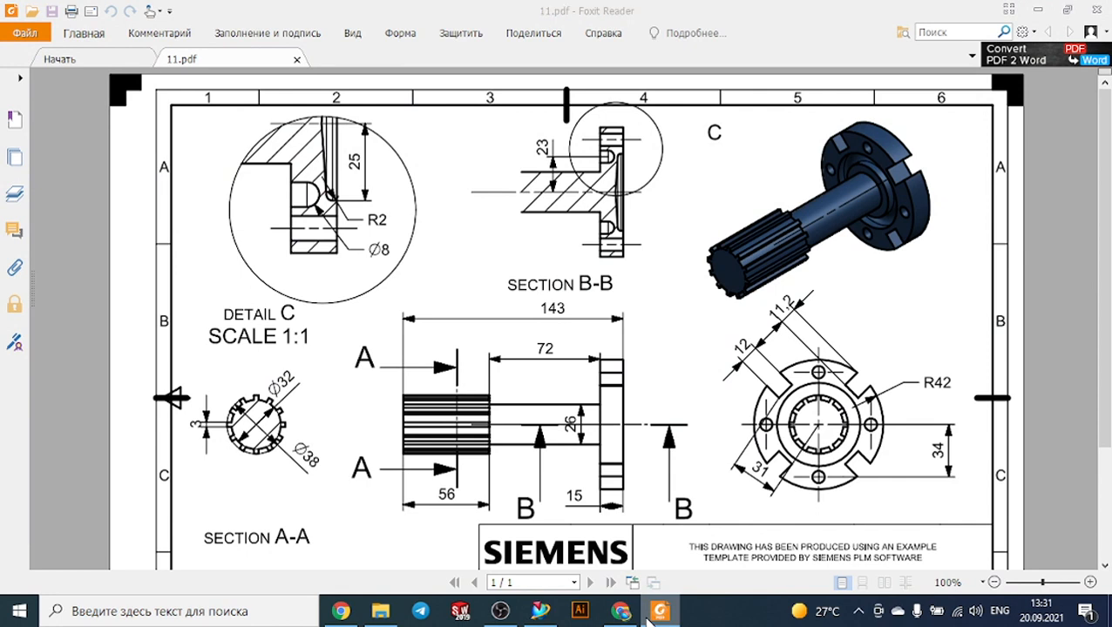
{"action": "left_click", "coordinate": [650, 614]}
{"action": "key", "text": "Escape"}
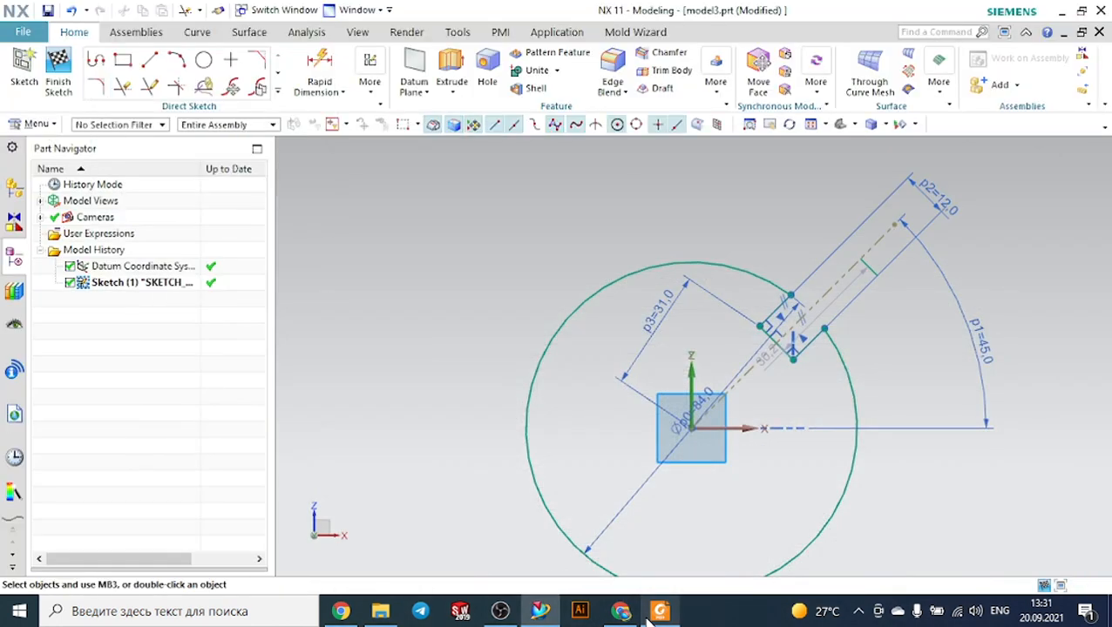
Set up a curve pattern of the slot's three lines with a circular layout.
{"action": "left_click", "coordinate": [279, 94]}
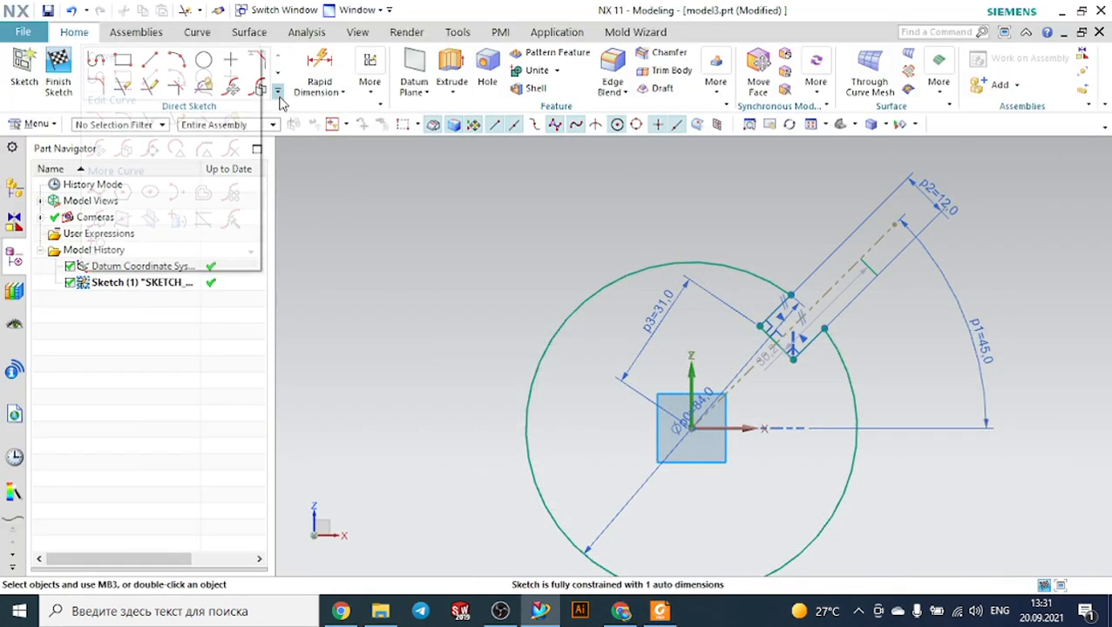
{"action": "left_click", "coordinate": [232, 193]}
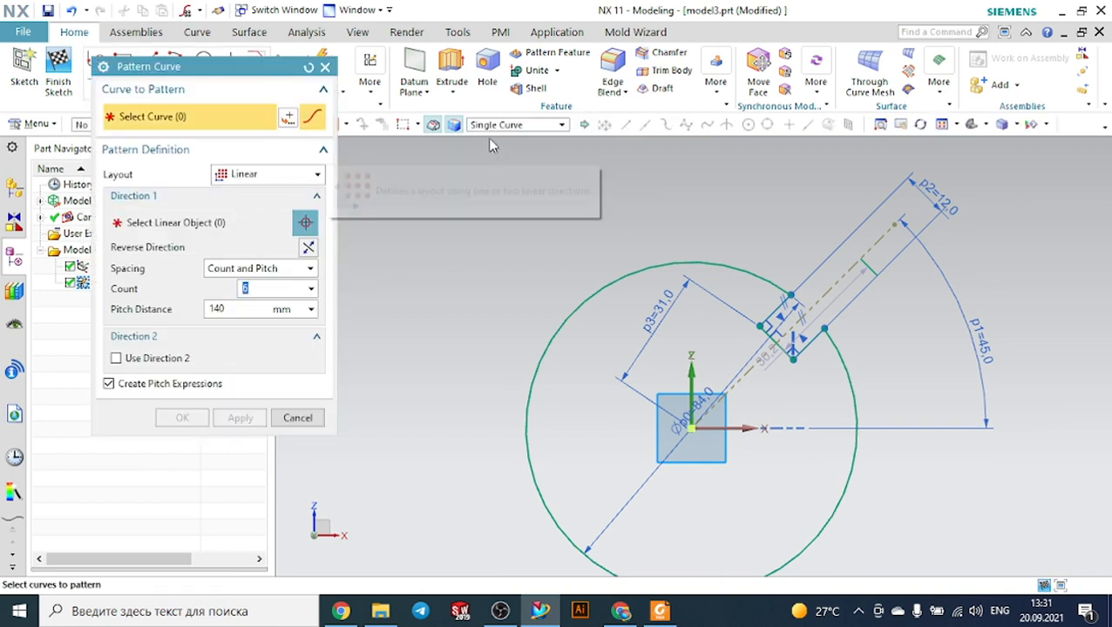
{"action": "scroll", "coordinate": [817, 324], "scroll_direction": "up", "scroll_amount": 3}
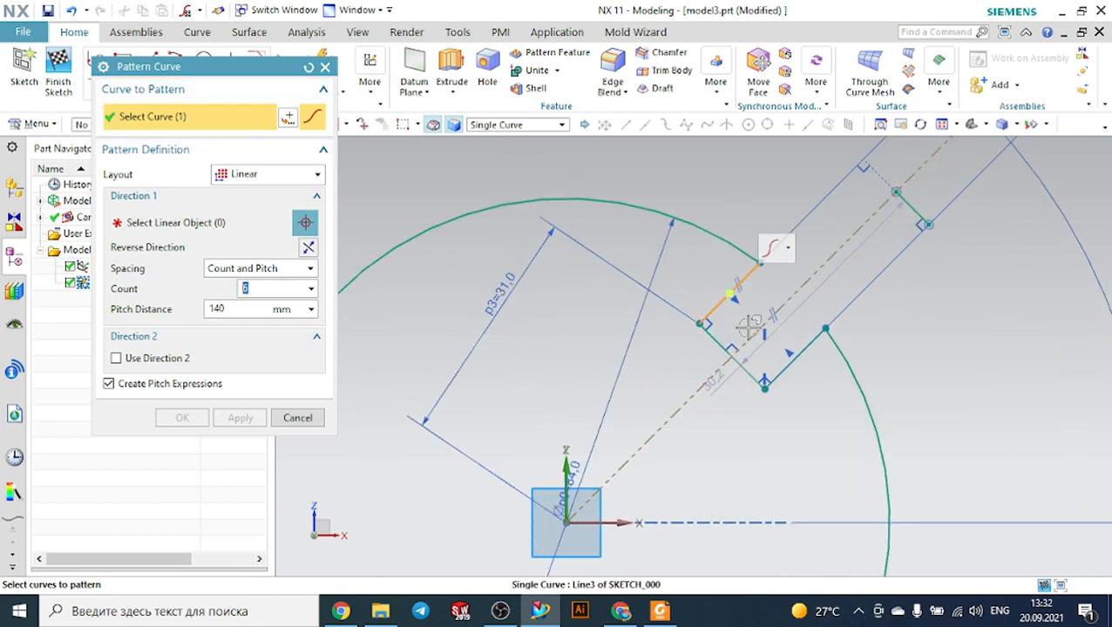
{"action": "left_click", "coordinate": [737, 287]}
{"action": "left_click", "coordinate": [728, 351]}
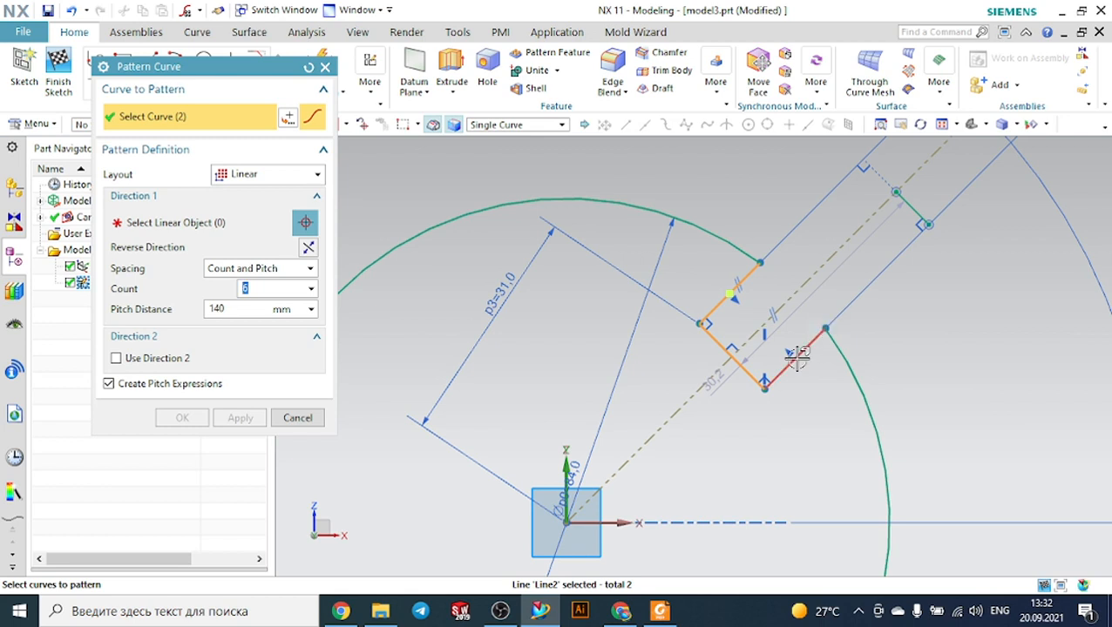
{"action": "left_click", "coordinate": [817, 346]}
{"action": "left_click", "coordinate": [281, 177]}
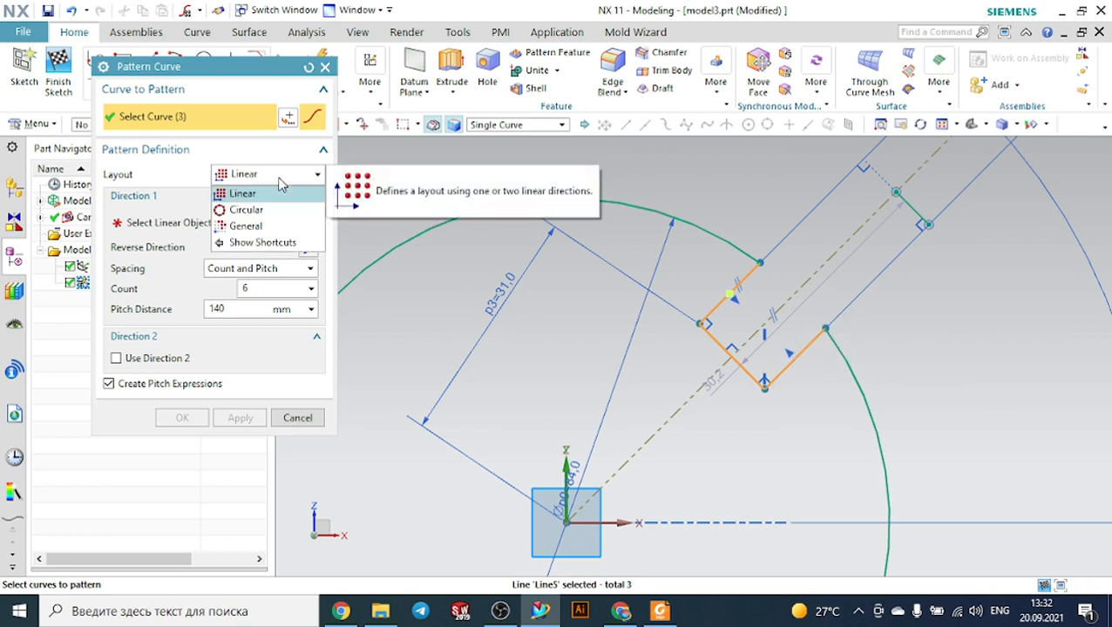
{"action": "left_click", "coordinate": [275, 210]}
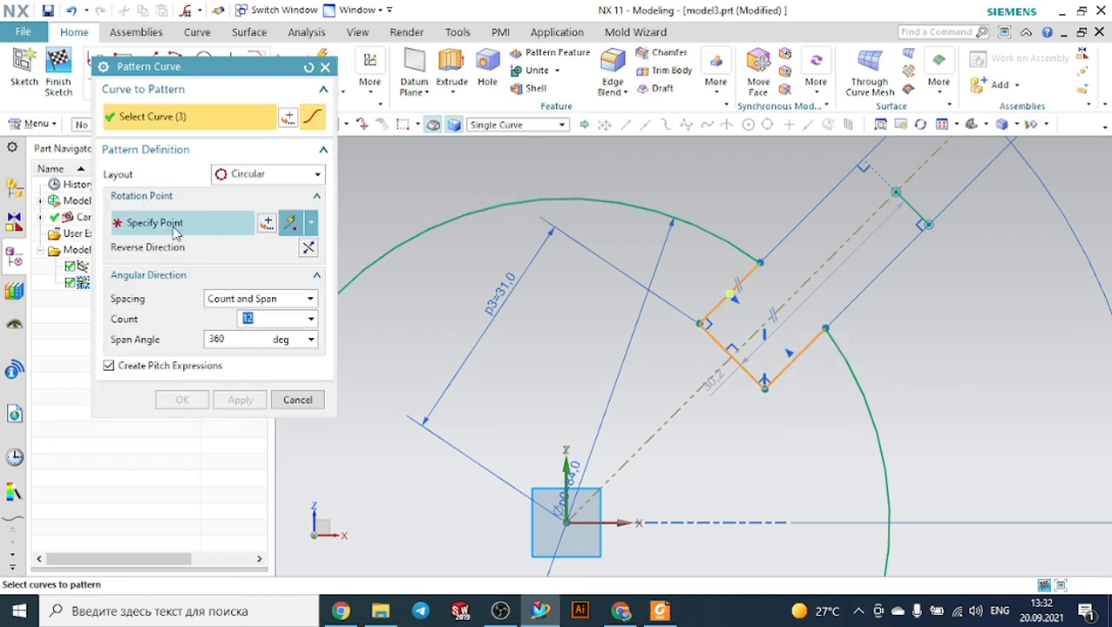
Create the slot pattern about the circle's centre with a count of 4 over a 360-degree span.
{"action": "scroll", "coordinate": [697, 231], "scroll_direction": "down", "scroll_amount": 3}
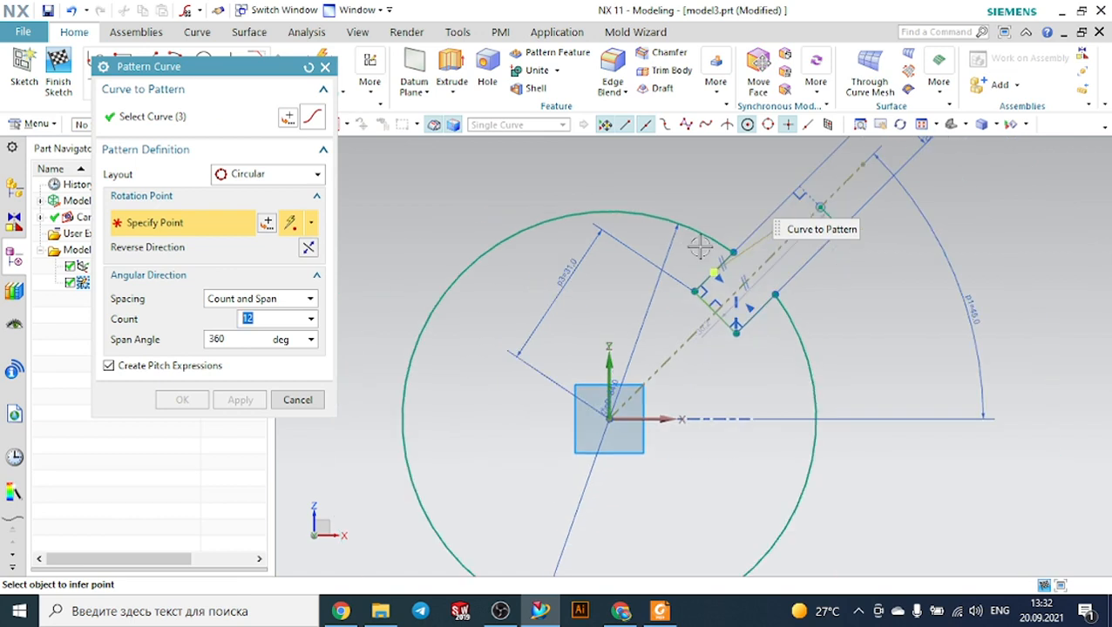
{"action": "left_click", "coordinate": [609, 419]}
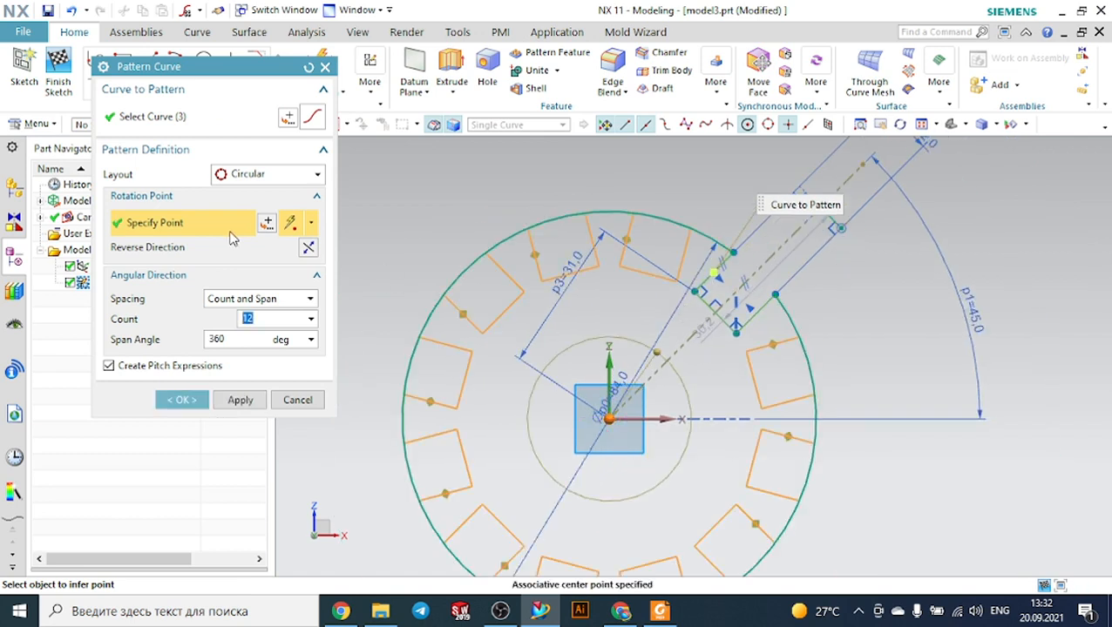
{"action": "left_click", "coordinate": [209, 305]}
{"action": "left_click", "coordinate": [211, 331]}
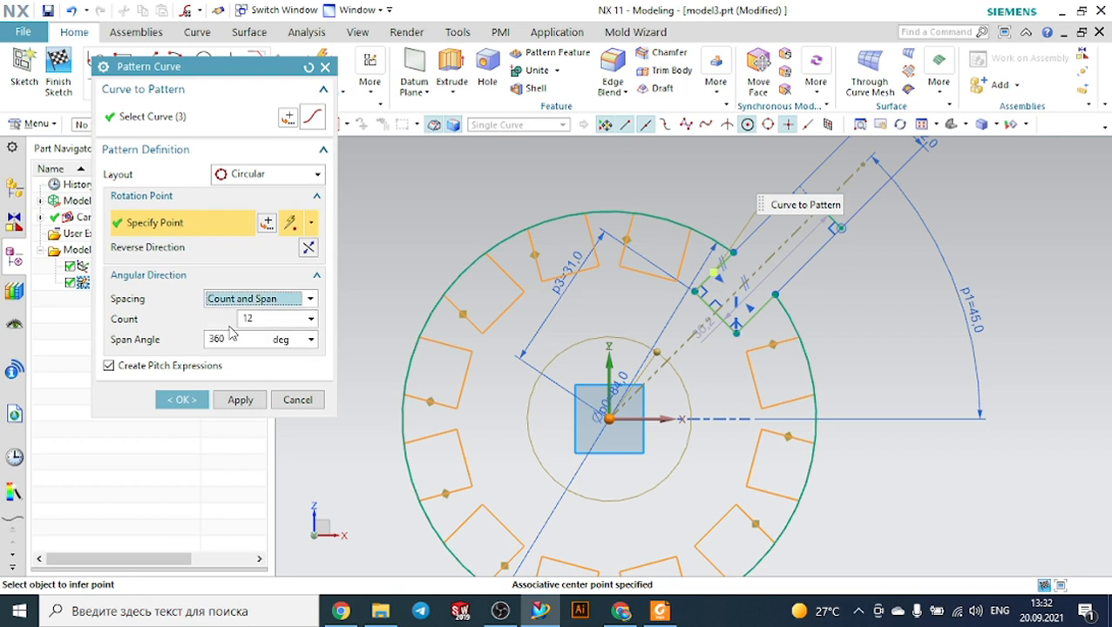
{"action": "double_click", "coordinate": [278, 319]}
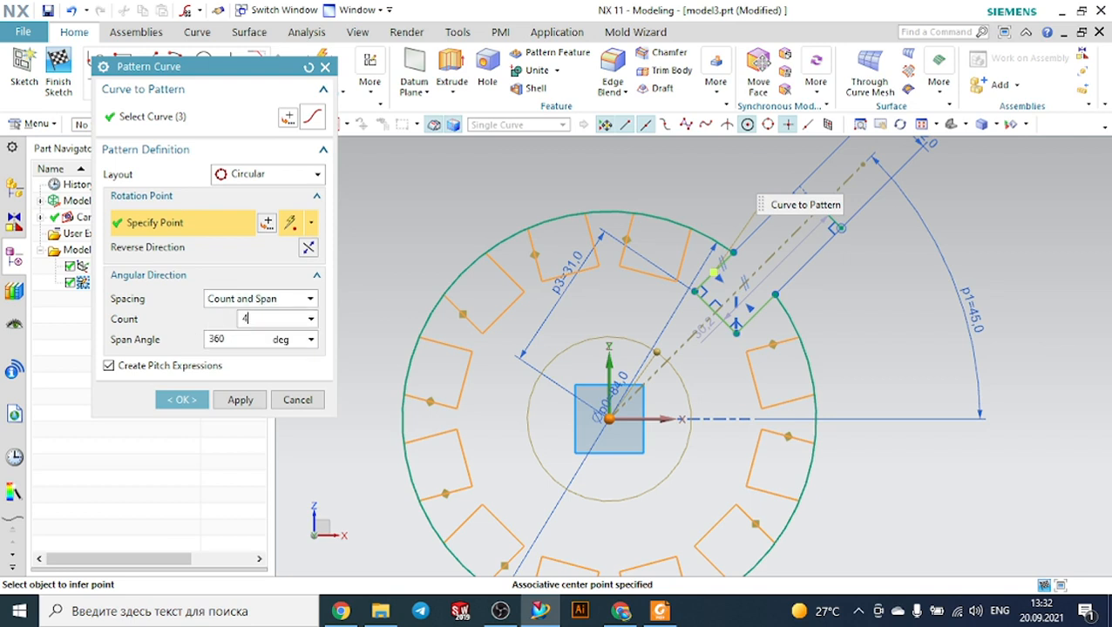
{"action": "left_click", "coordinate": [242, 338]}
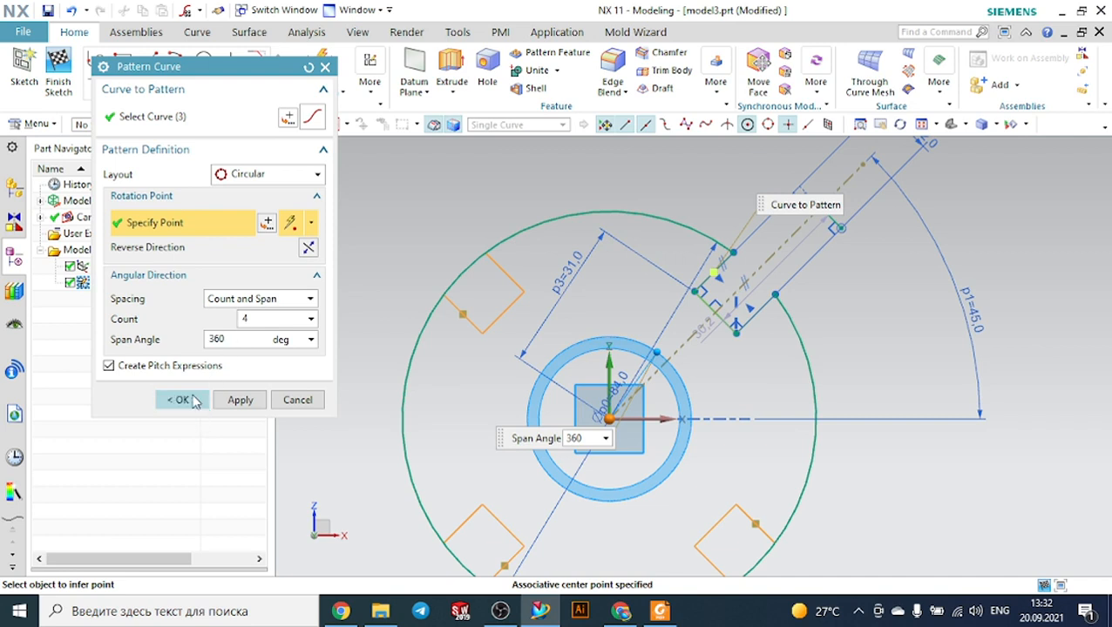
{"action": "left_click", "coordinate": [182, 400]}
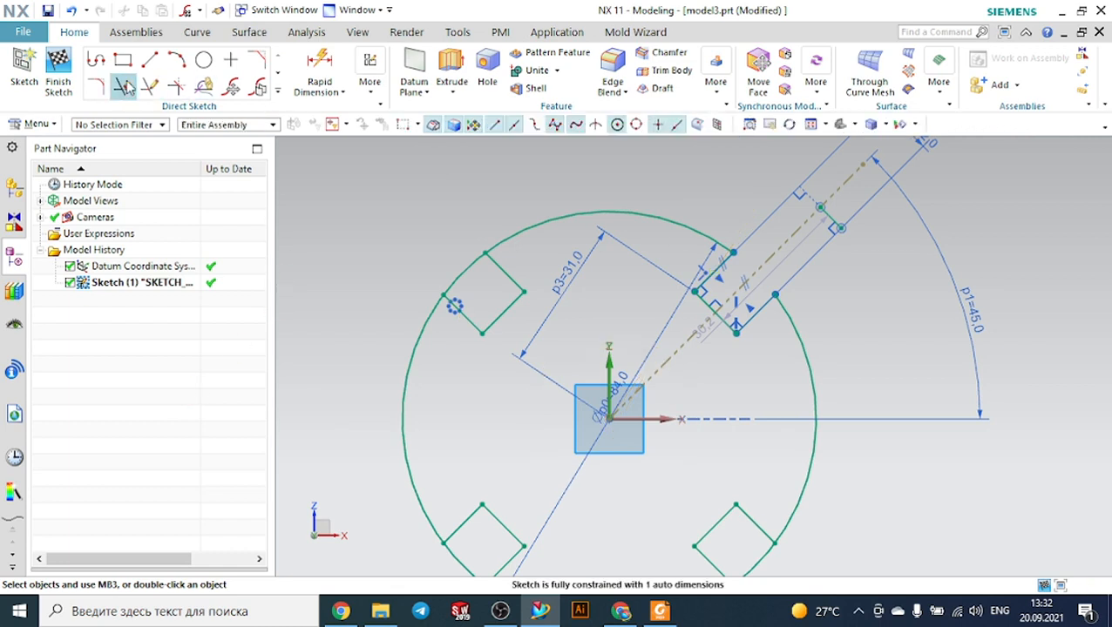
Trim the flange circle's arc across the open end of the upper-left slot with Quick Trim.
{"action": "left_click", "coordinate": [126, 87]}
{"action": "left_click", "coordinate": [462, 275]}
{"action": "scroll", "coordinate": [548, 291], "scroll_direction": "down", "scroll_amount": 2}
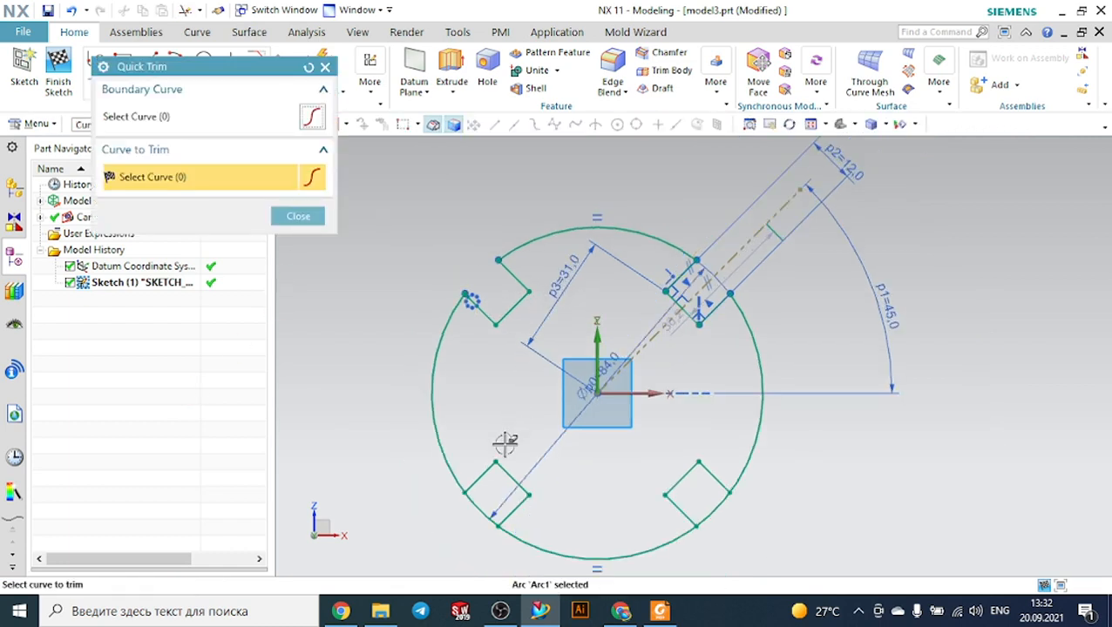
Try to trim the flange circle's arcs across the open ends of the two lower slots.
{"action": "left_click", "coordinate": [481, 510]}
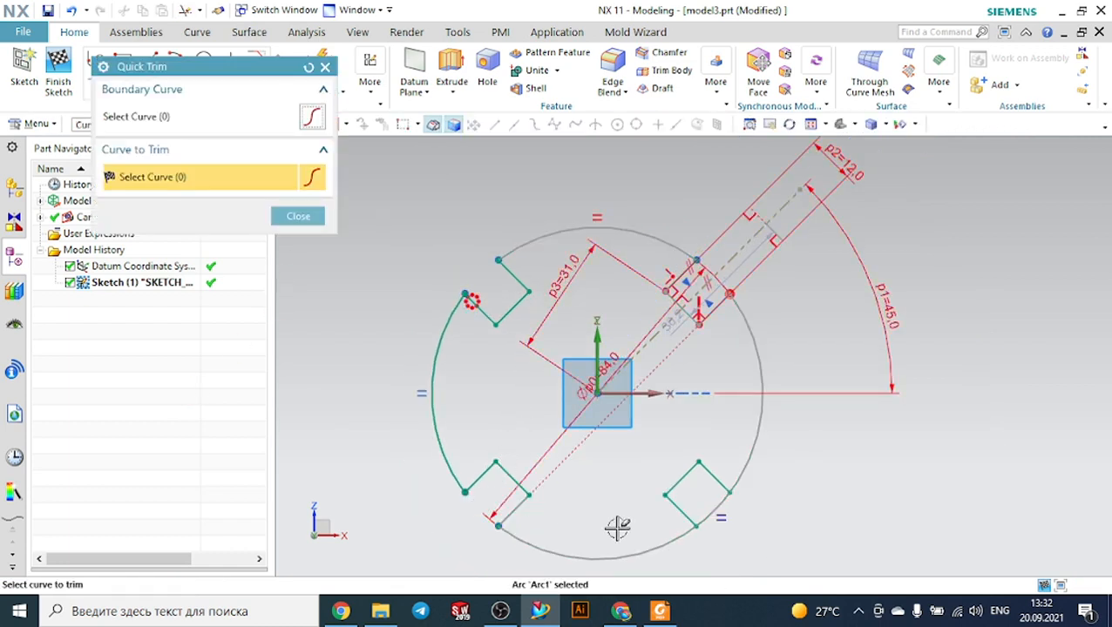
{"action": "left_click", "coordinate": [715, 512]}
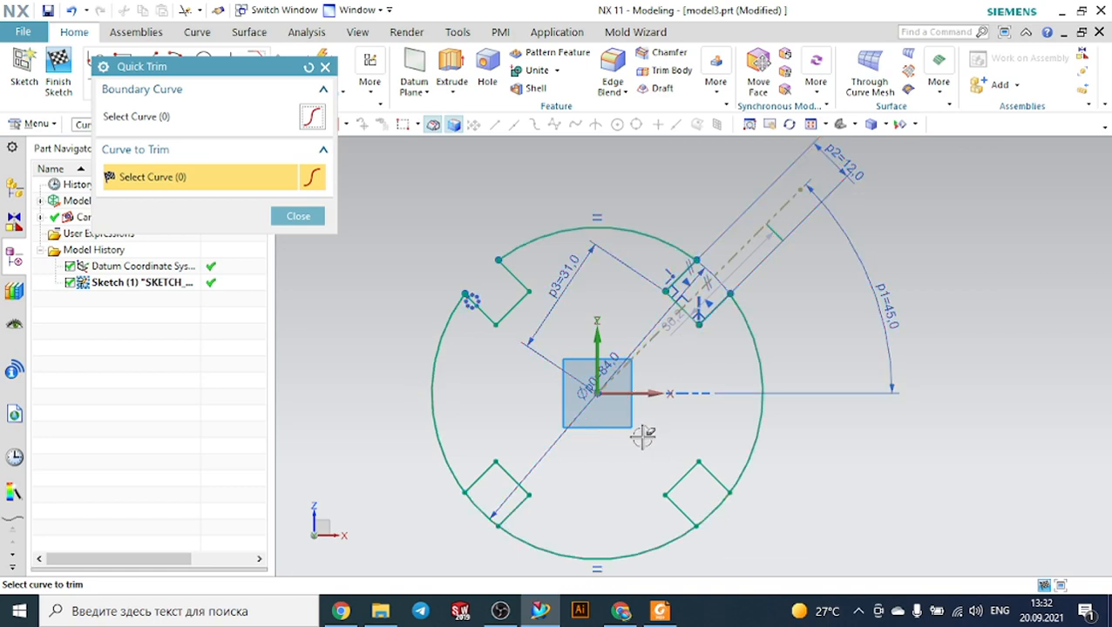
{"action": "left_click", "coordinate": [712, 509]}
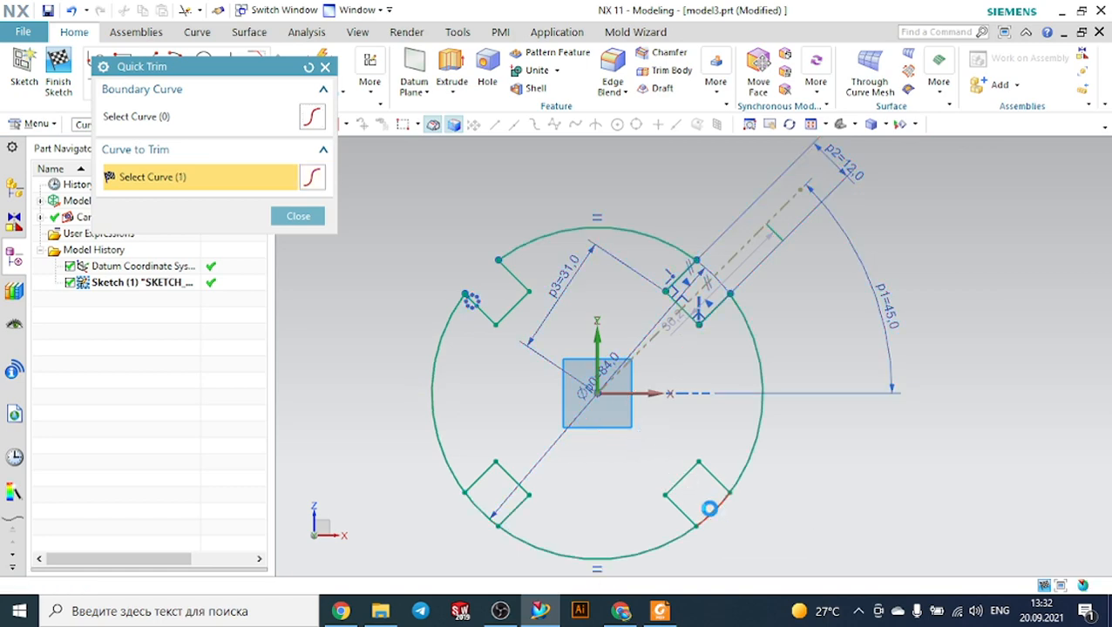
{"action": "scroll", "coordinate": [523, 522], "scroll_direction": "up", "scroll_amount": 4}
{"action": "left_click", "coordinate": [454, 464]}
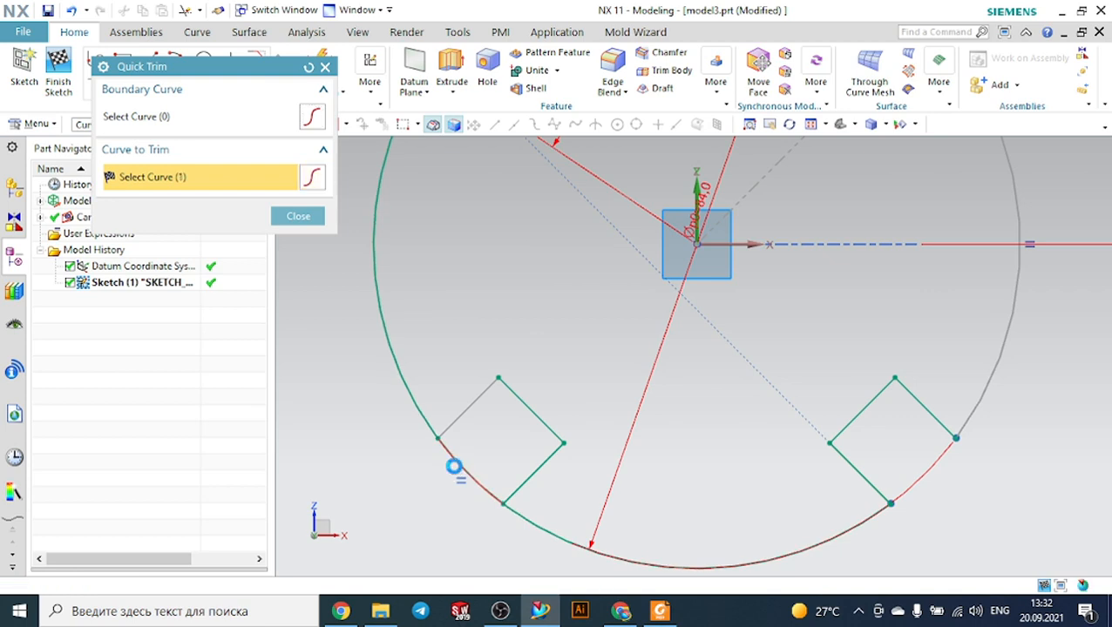
{"action": "scroll", "coordinate": [503, 253], "scroll_direction": "down", "scroll_amount": 5}
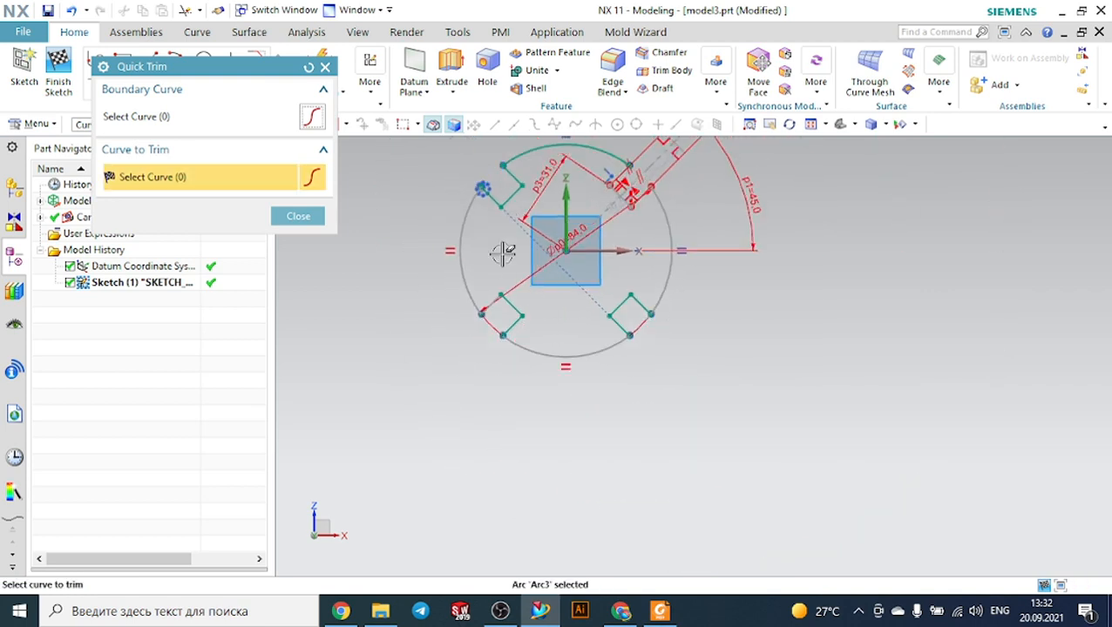
Undo the trims at the two lower slots and leave Quick Trim.
{"action": "key", "text": "ctrl+z"}
{"action": "key", "text": "ctrl+z"}
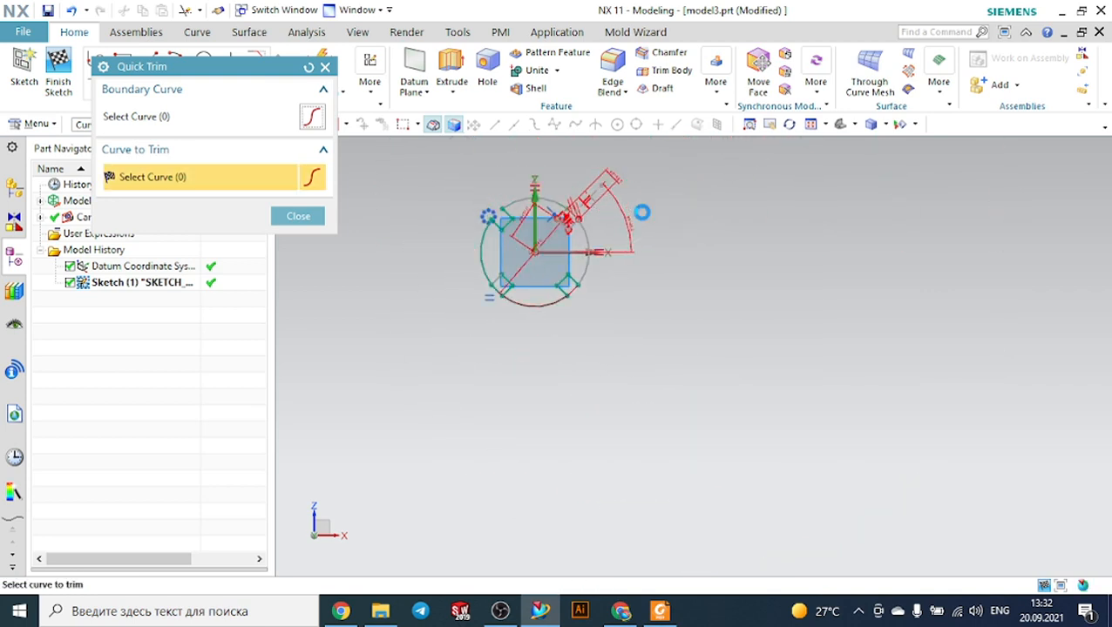
{"action": "scroll", "coordinate": [578, 249], "scroll_direction": "up", "scroll_amount": 4}
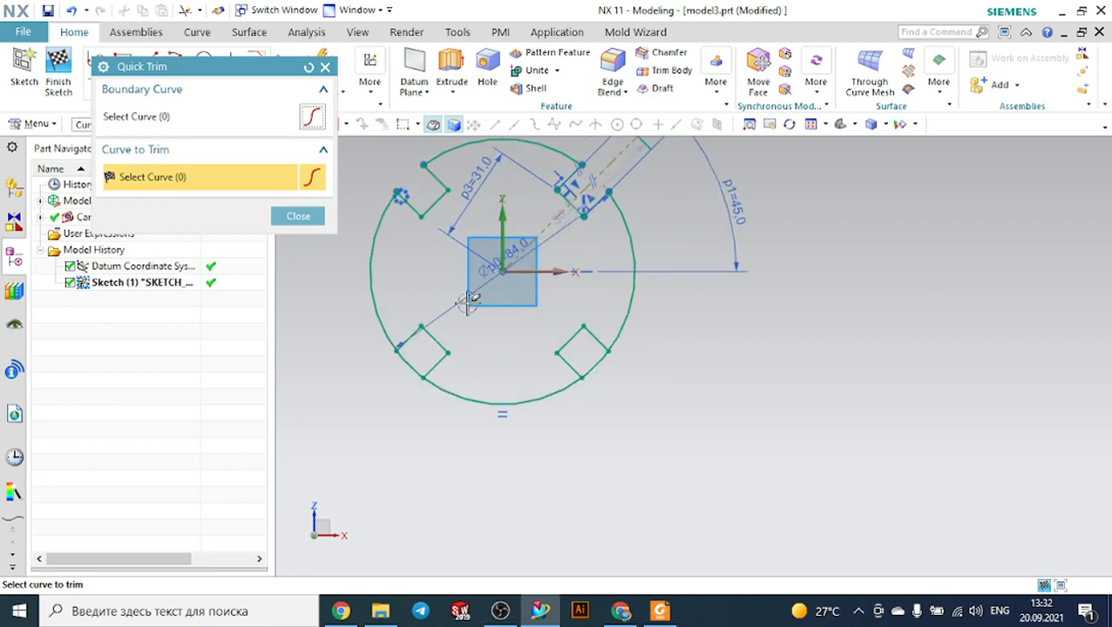
{"action": "scroll", "coordinate": [453, 375], "scroll_direction": "up", "scroll_amount": 2}
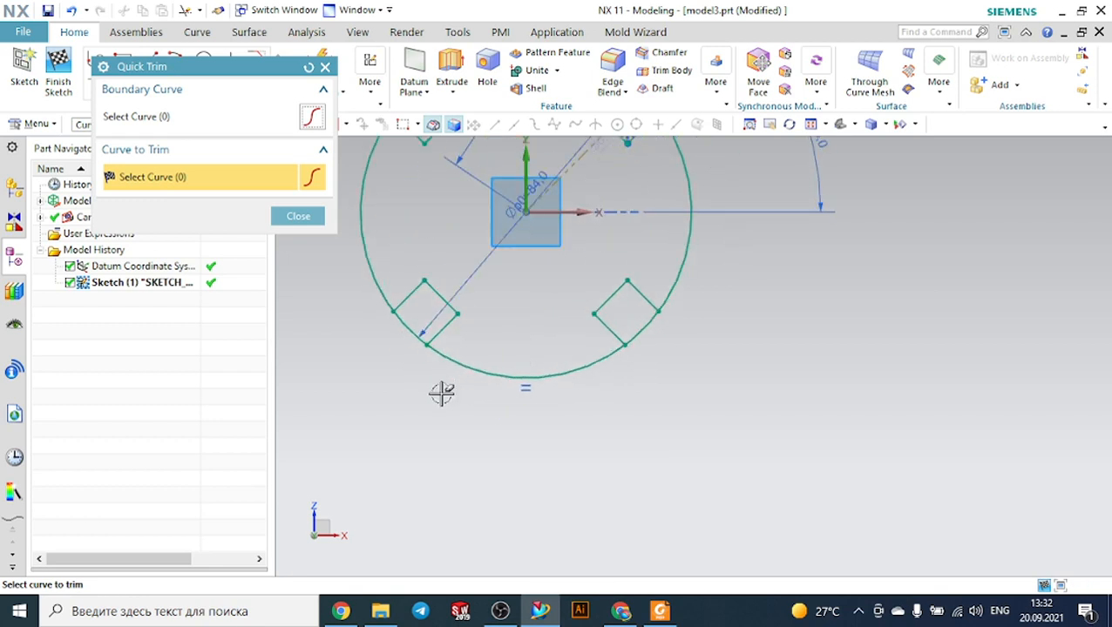
{"action": "key", "text": "Escape"}
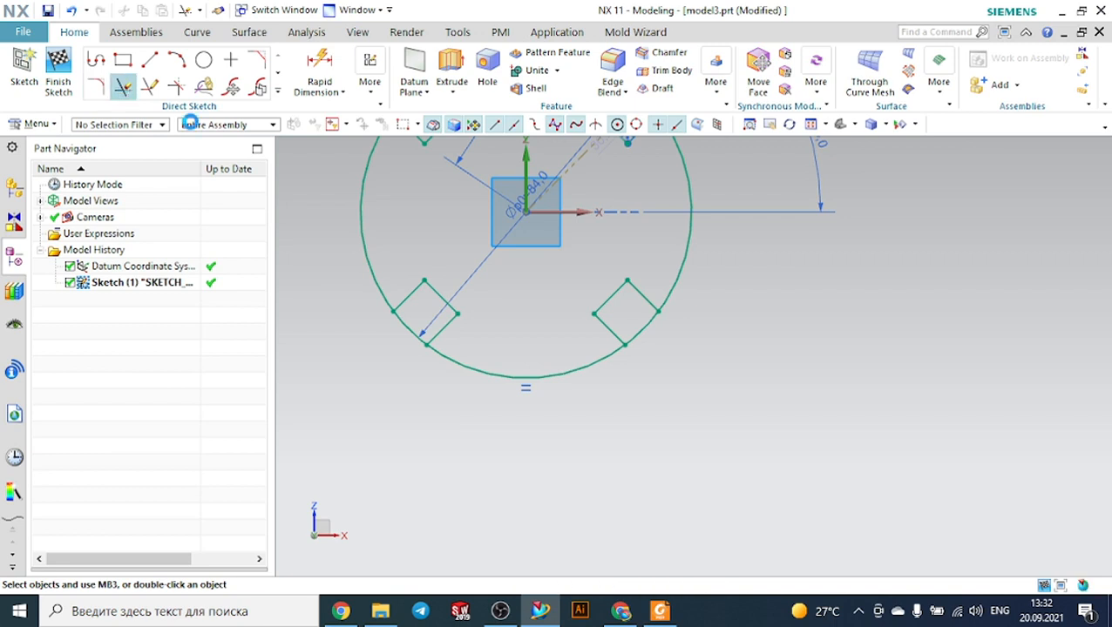
Trim the flange circle's arcs across the lower-left and lower-right slots to open both.
{"action": "left_click", "coordinate": [122, 87]}
{"action": "left_click", "coordinate": [413, 325]}
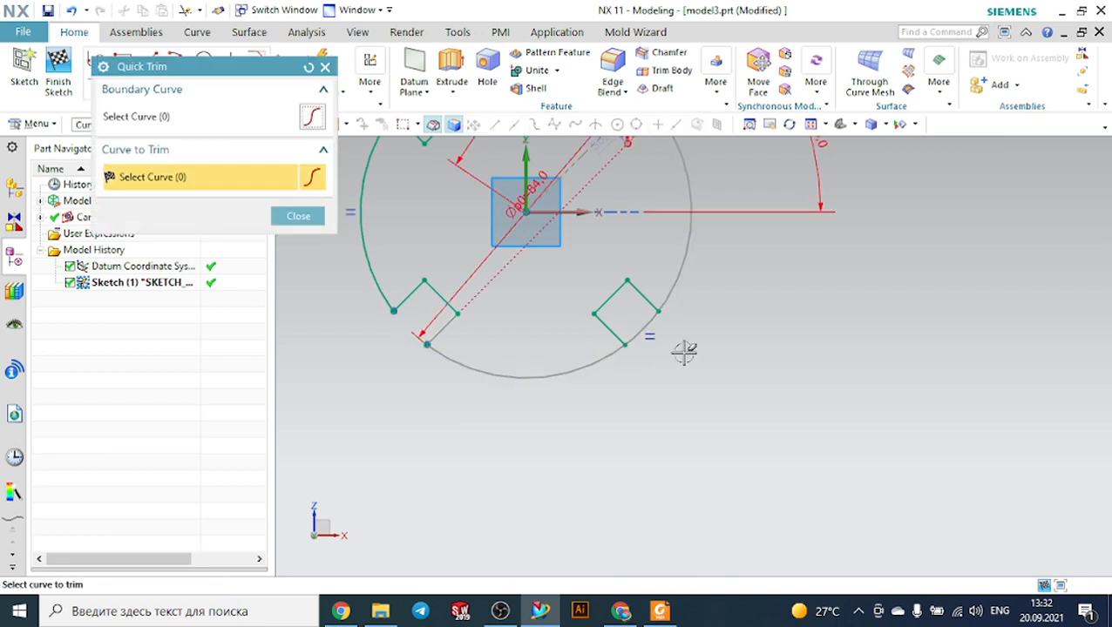
{"action": "left_click", "coordinate": [642, 324]}
{"action": "scroll", "coordinate": [778, 366], "scroll_direction": "down", "scroll_amount": 3}
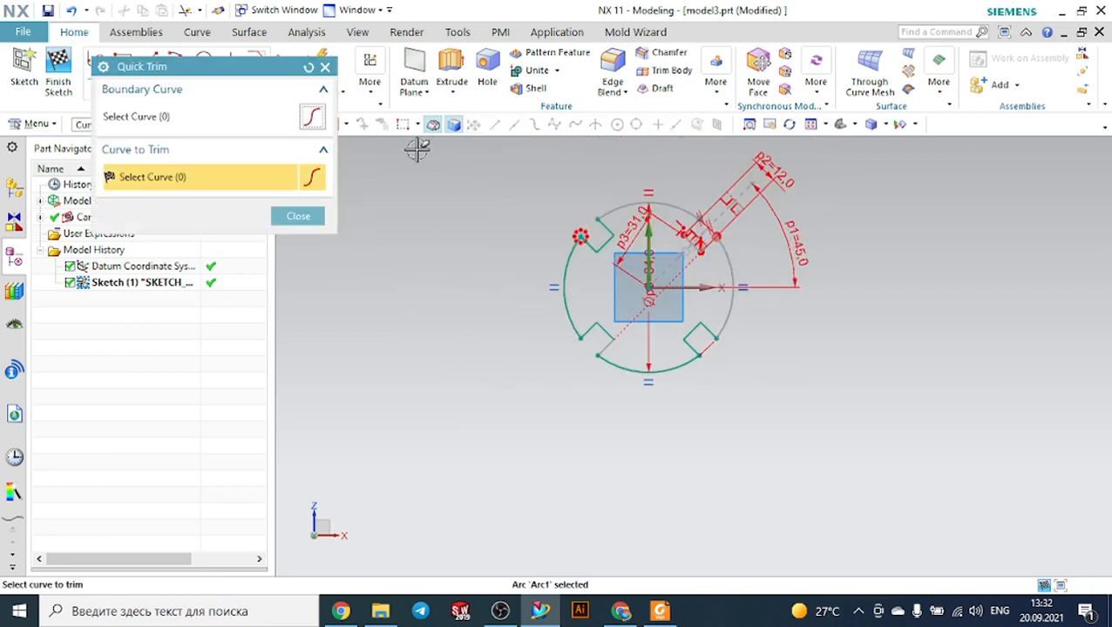
{"action": "left_click", "coordinate": [298, 216]}
{"action": "scroll", "coordinate": [750, 266], "scroll_direction": "up", "scroll_amount": 3}
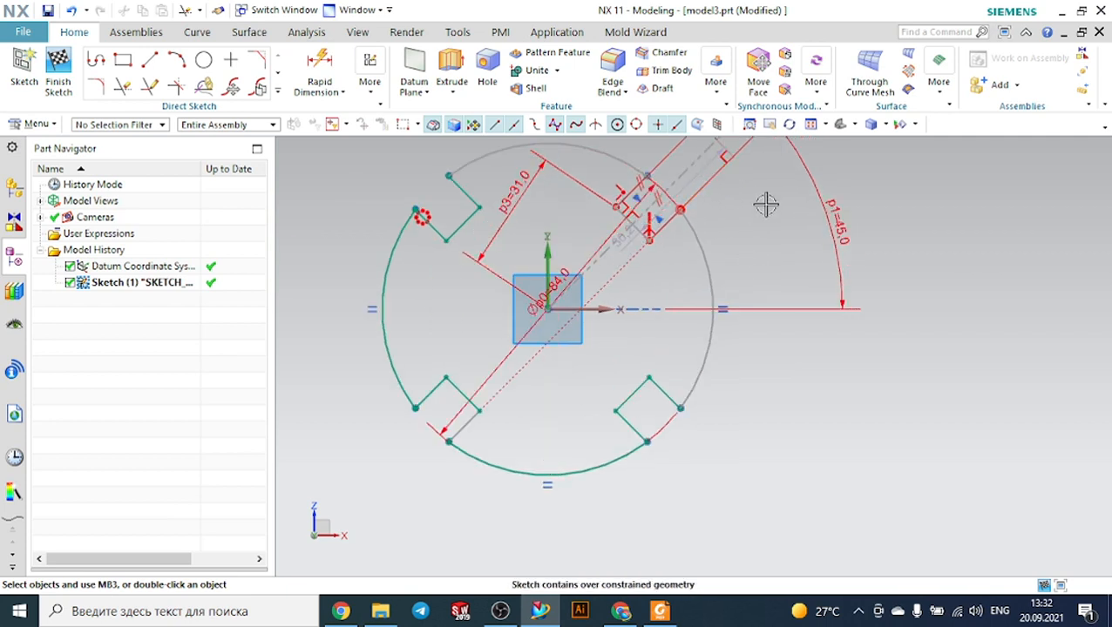
Try converting the centreline's 45° angle dimension to a reference dimension, and undo the conversion.
{"action": "left_click", "coordinate": [845, 211]}
{"action": "left_click", "coordinate": [948, 192]}
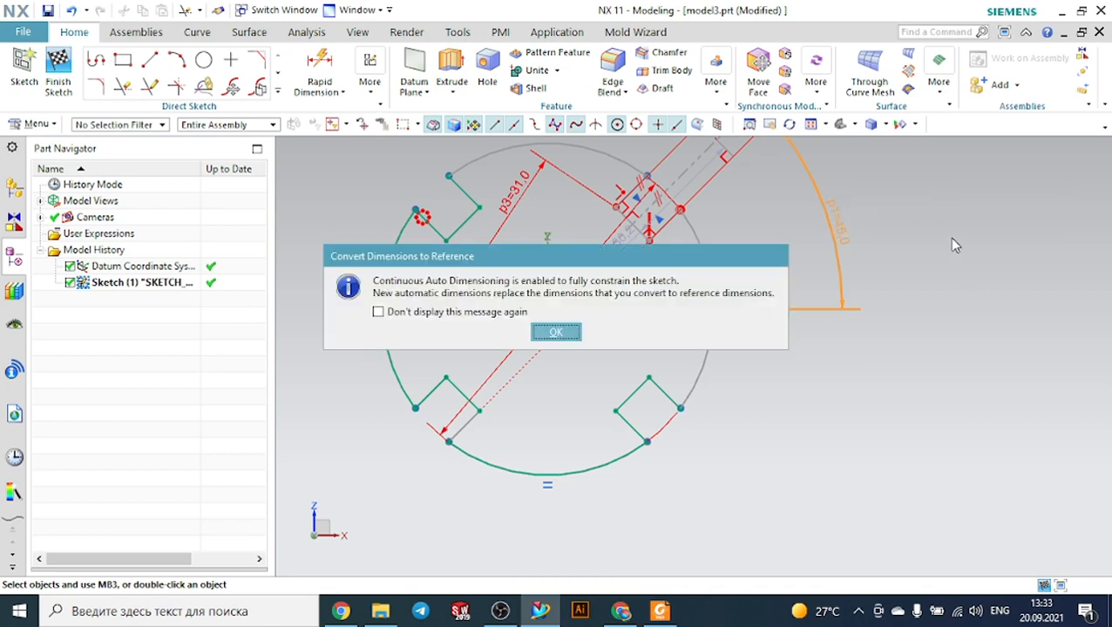
{"action": "left_click", "coordinate": [571, 332]}
{"action": "scroll", "coordinate": [837, 321], "scroll_direction": "down", "scroll_amount": 4}
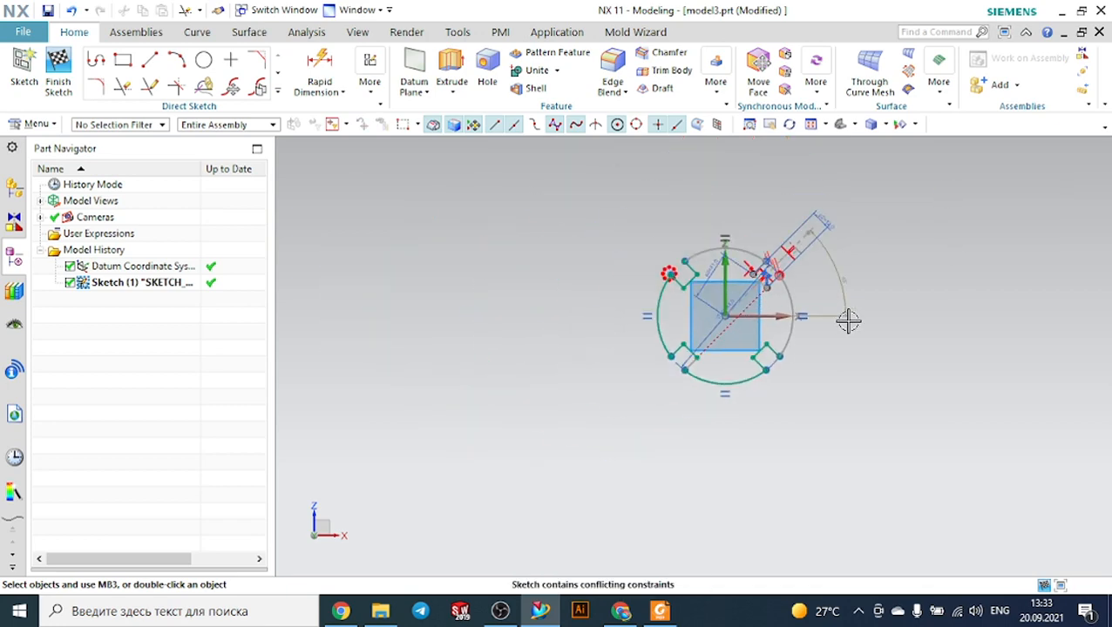
{"action": "scroll", "coordinate": [846, 320], "scroll_direction": "up", "scroll_amount": 2}
{"action": "scroll", "coordinate": [833, 209], "scroll_direction": "up", "scroll_amount": 1}
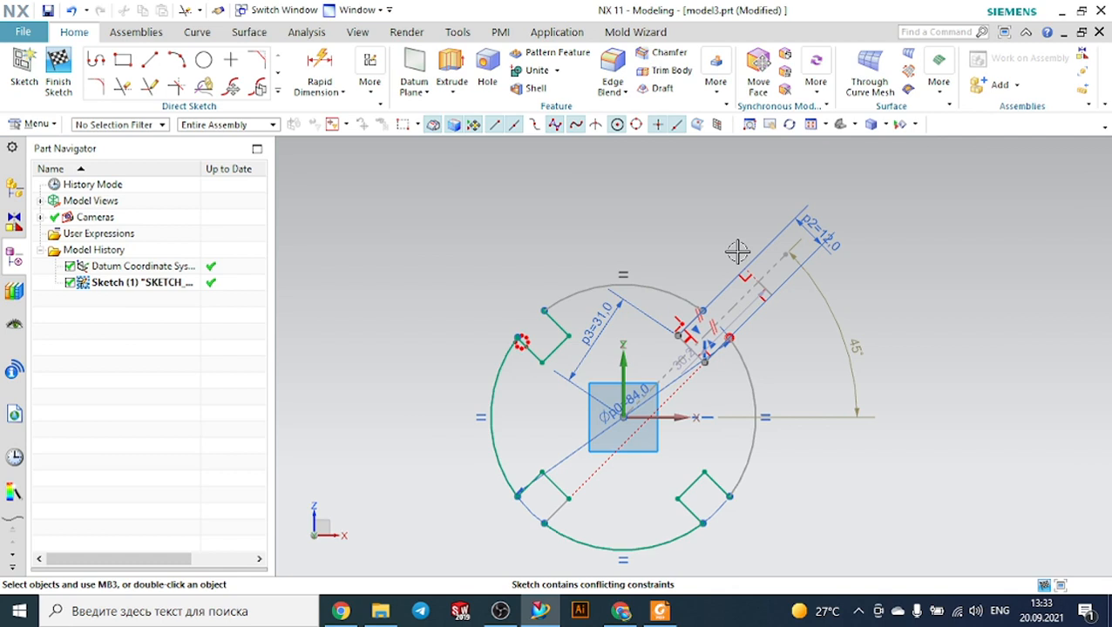
{"action": "key", "text": "ctrl+z"}
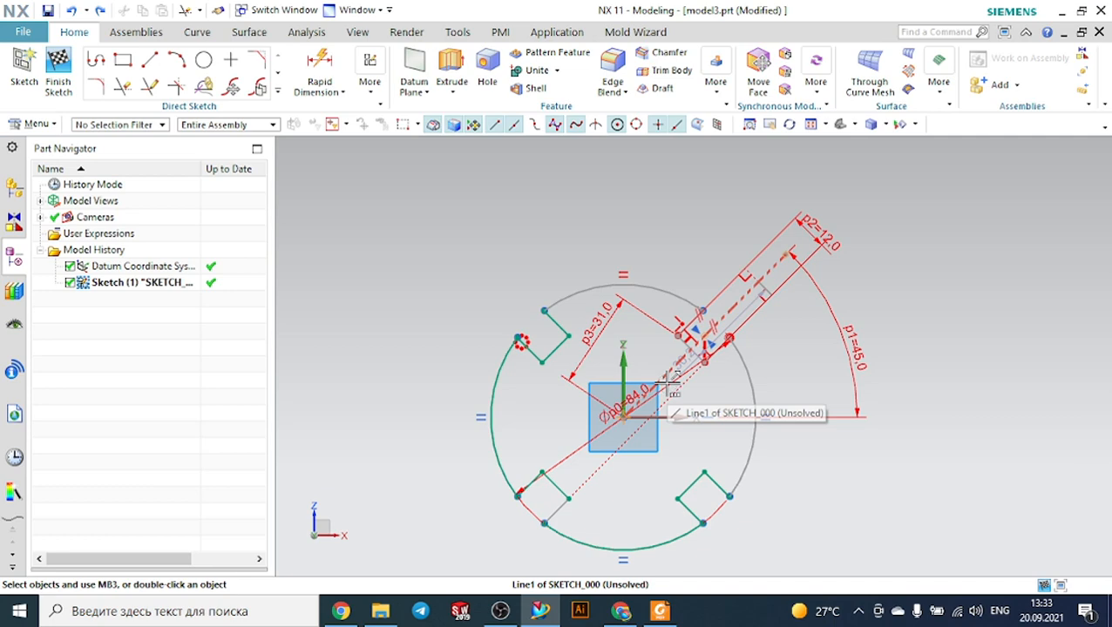
Check the flange holes in drawing 11 and sketch a circle about 7.1 mm in diameter above the flange outline.
{"action": "left_click", "coordinate": [659, 611]}
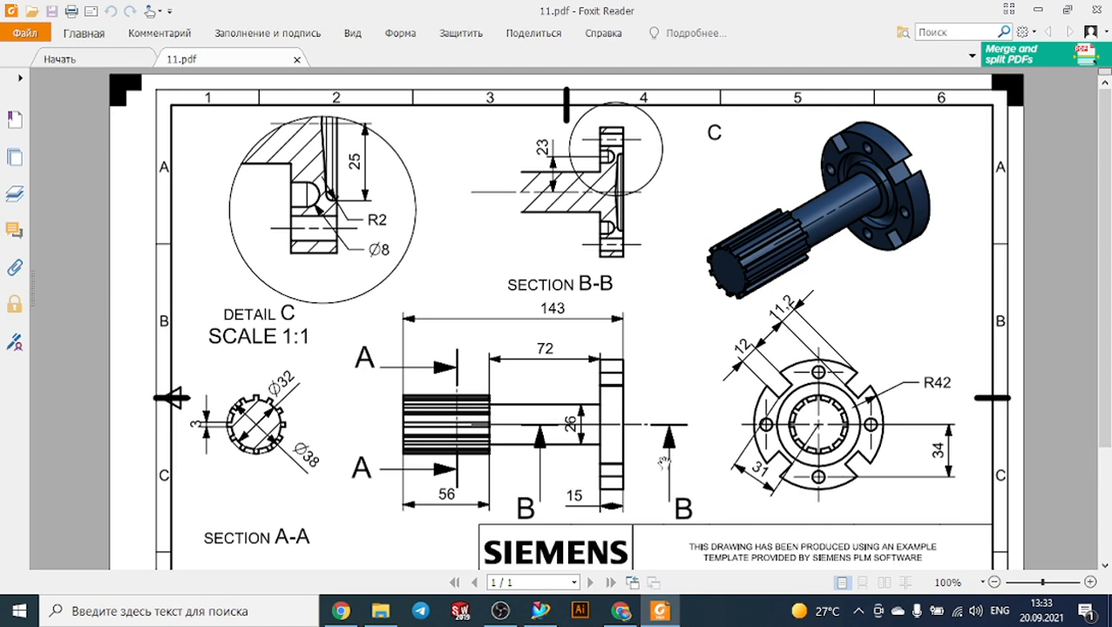
{"action": "left_click", "coordinate": [662, 614]}
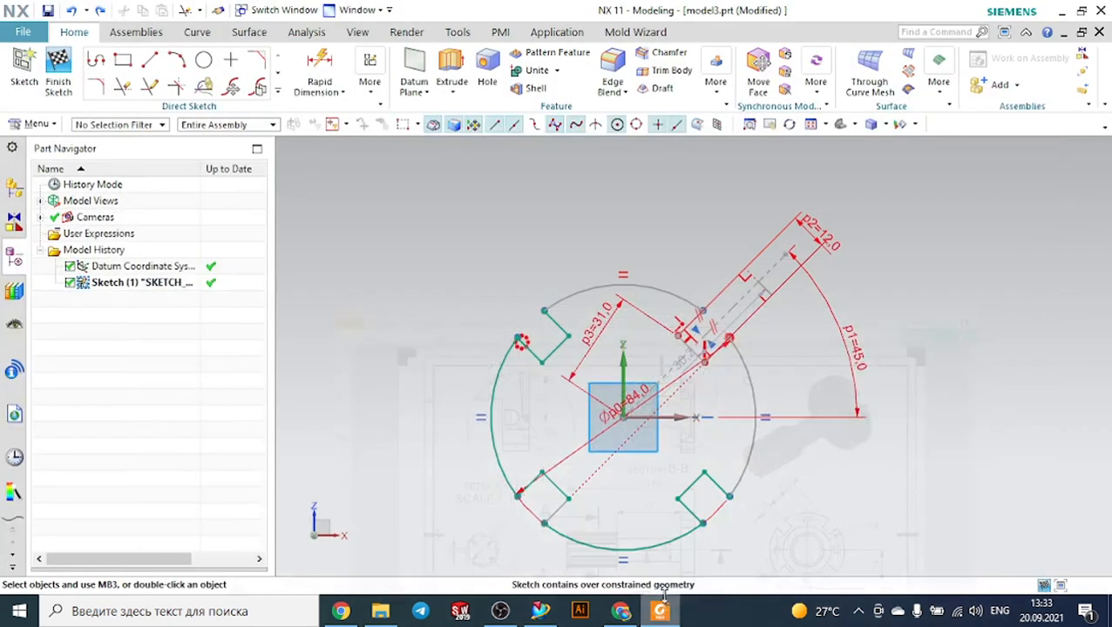
{"action": "left_click", "coordinate": [203, 60]}
{"action": "scroll", "coordinate": [601, 218], "scroll_direction": "up", "scroll_amount": 3}
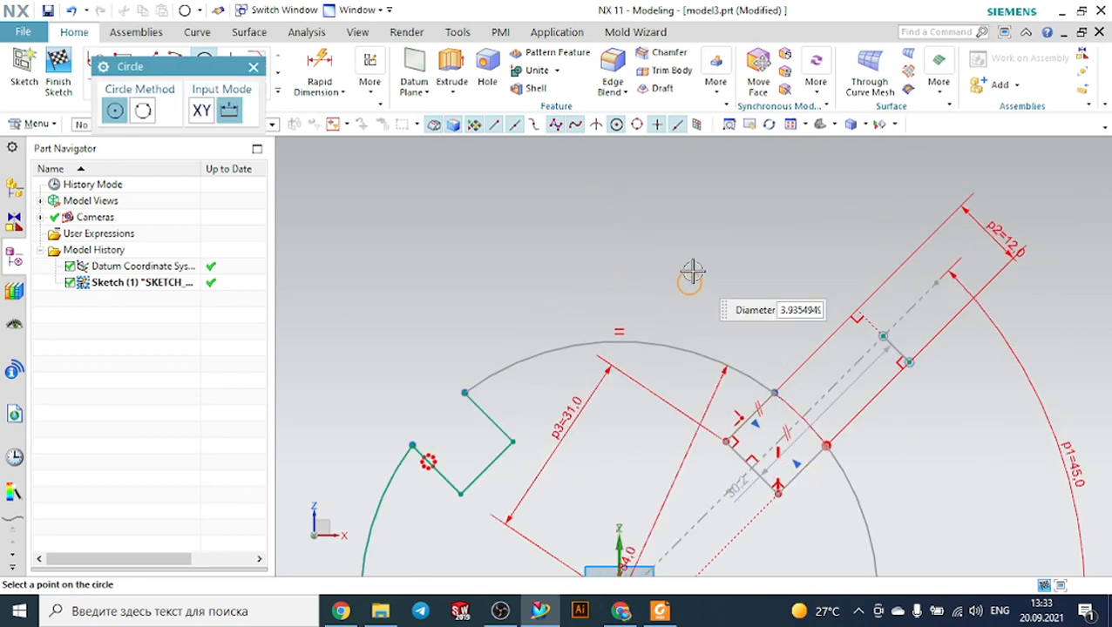
{"action": "left_click", "coordinate": [673, 272]}
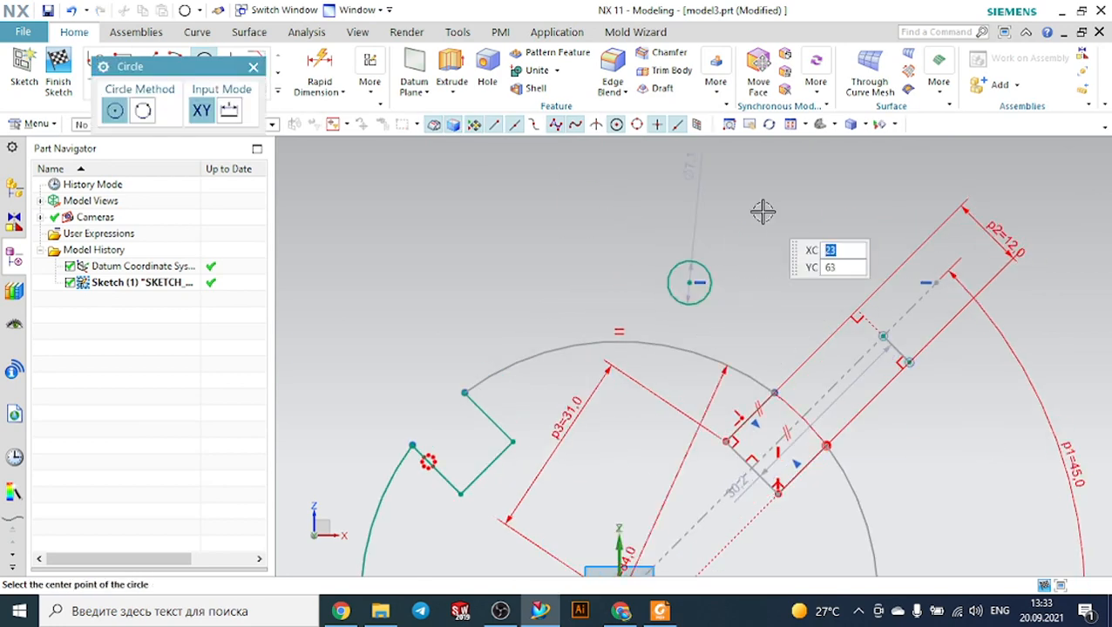
{"action": "key", "text": "Escape"}
Dimension the small circle's diameter as 10 mm.
{"action": "left_click", "coordinate": [319, 69]}
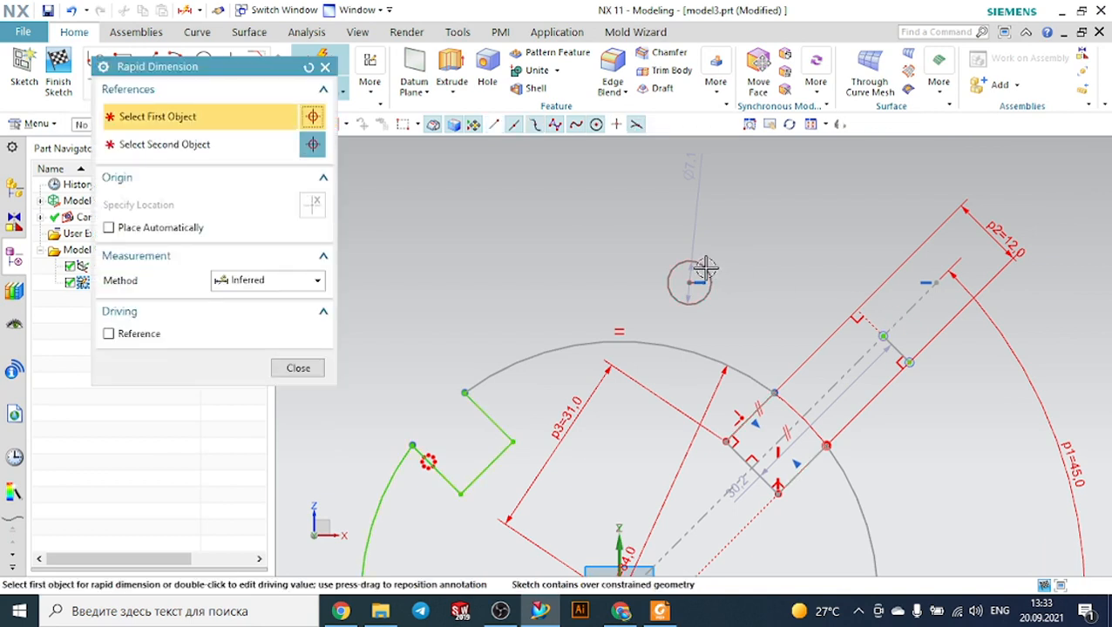
{"action": "left_click", "coordinate": [702, 270]}
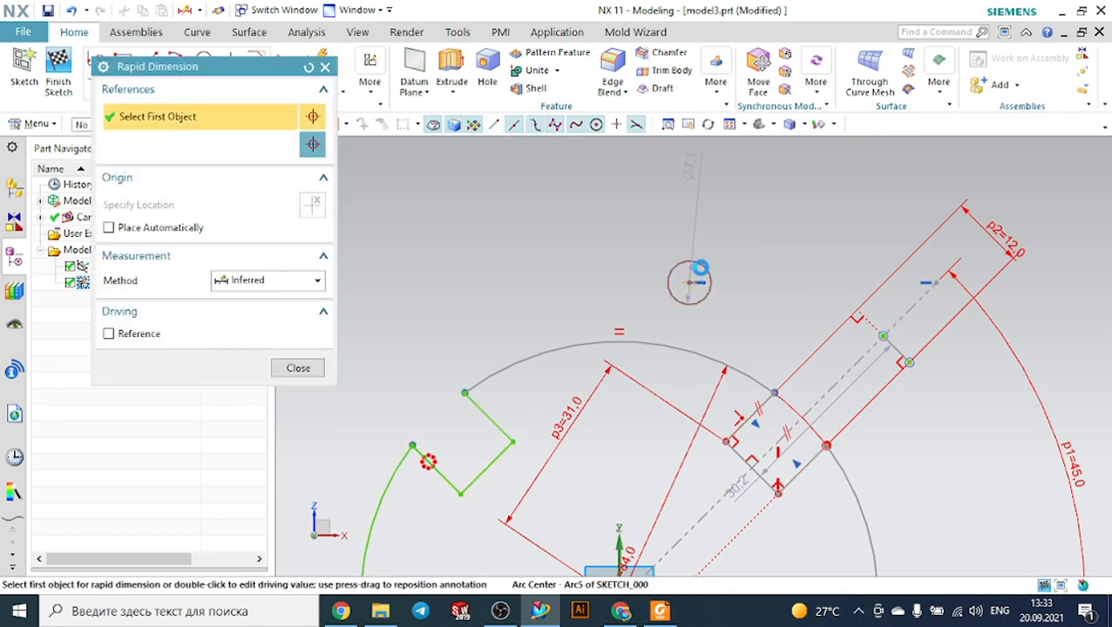
{"action": "left_click", "coordinate": [822, 258]}
{"action": "type", "text": "10"}
{"action": "key", "text": "Return"}
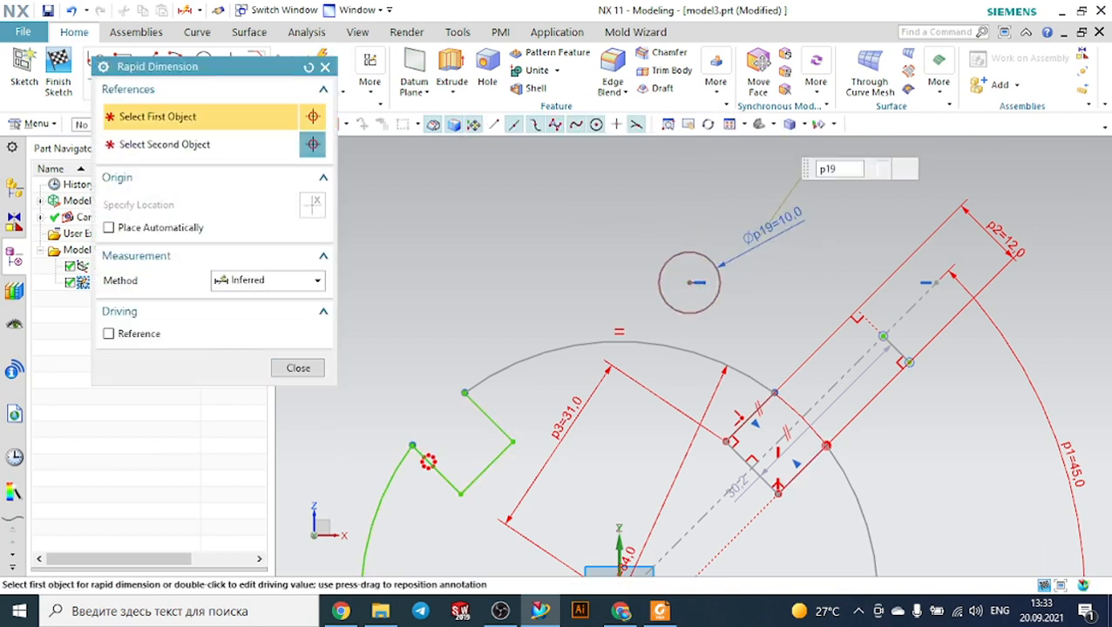
{"action": "key", "text": "Escape"}
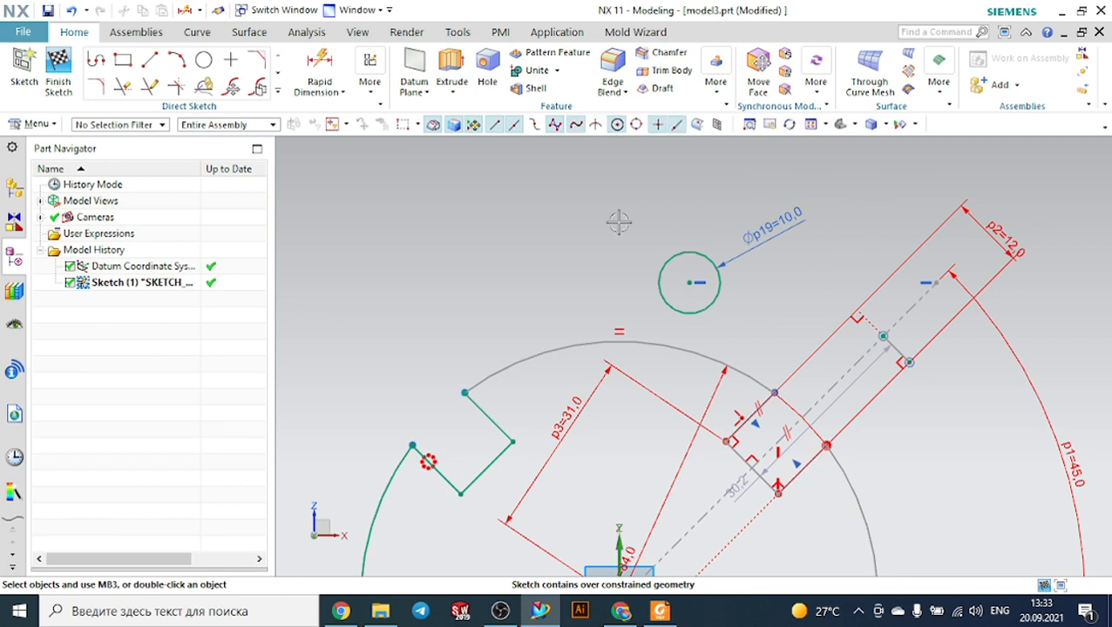
Constrain the small circle's centre onto the sketch's vertical axis with a Point on Curve constraint.
{"action": "key", "text": "c"}
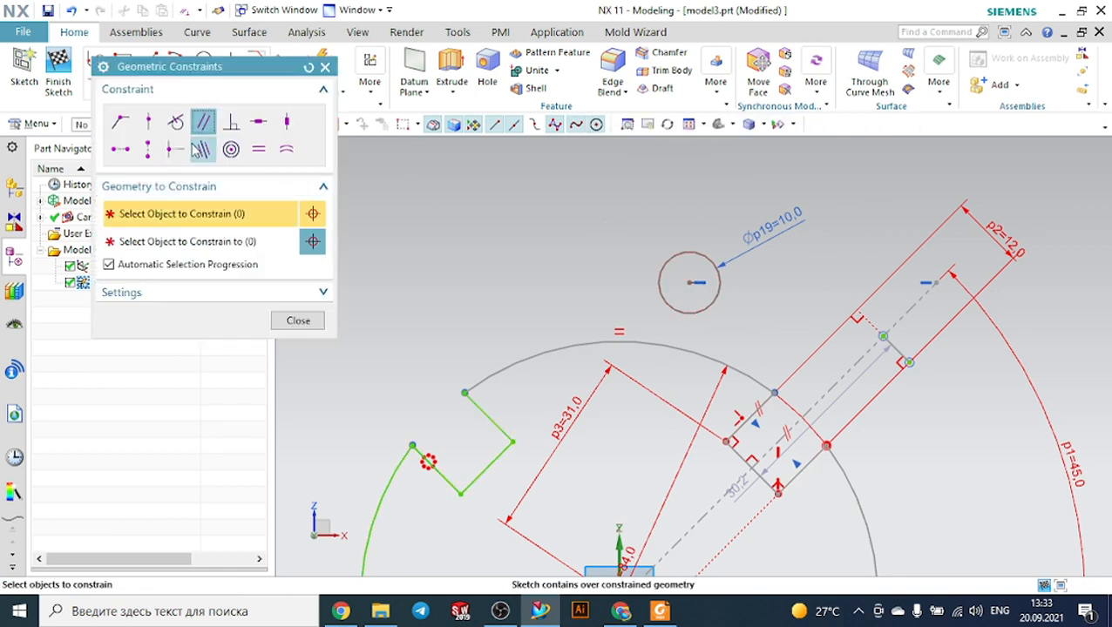
{"action": "left_click", "coordinate": [150, 124]}
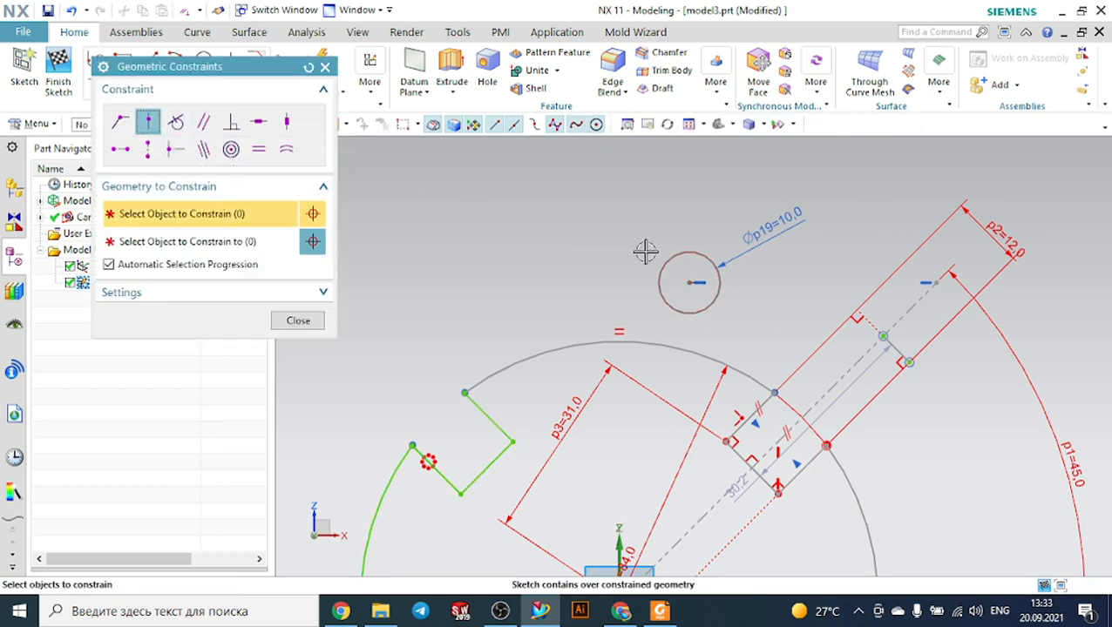
{"action": "left_click", "coordinate": [686, 279]}
{"action": "scroll", "coordinate": [671, 279], "scroll_direction": "down", "scroll_amount": 4}
{"action": "scroll", "coordinate": [662, 298], "scroll_direction": "up", "scroll_amount": 2}
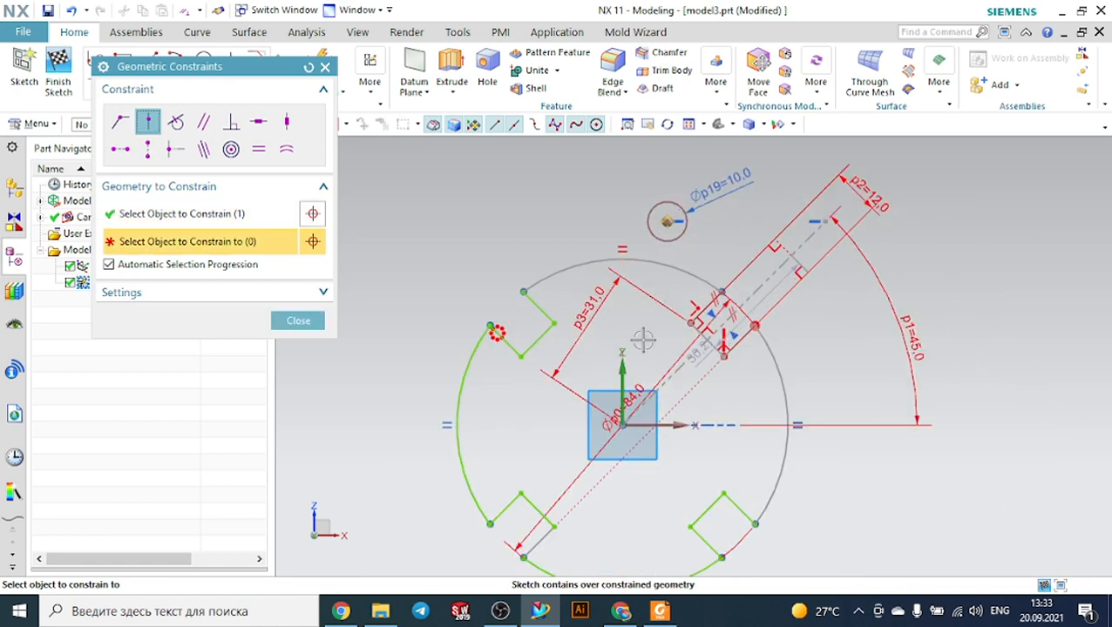
{"action": "left_click", "coordinate": [624, 359]}
{"action": "key", "text": "Escape"}
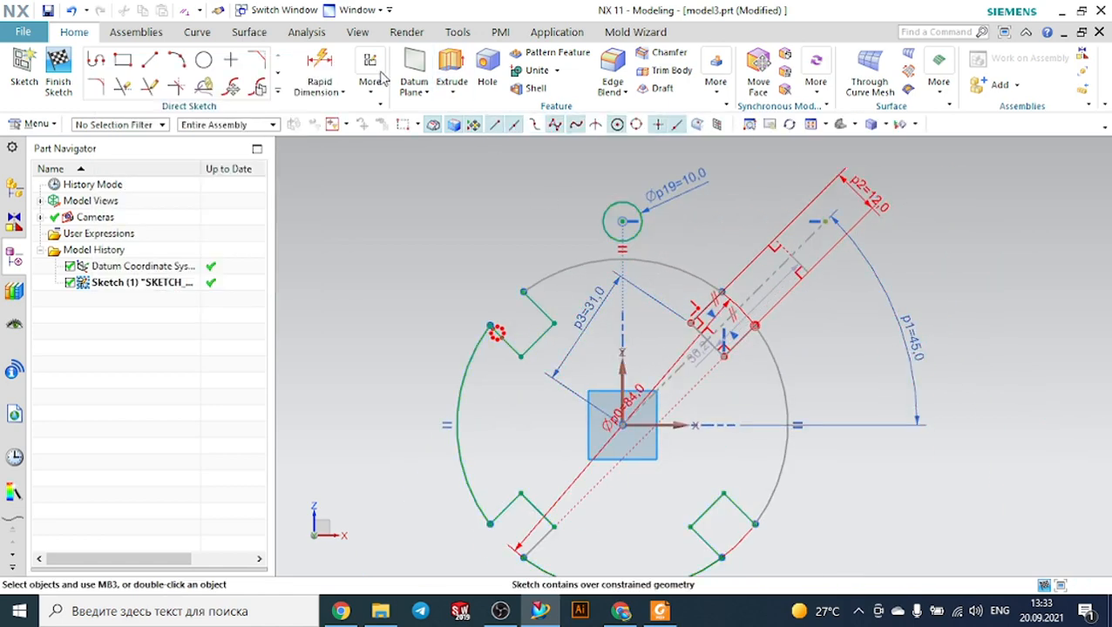
Try to dimension the small circle's centre 34 mm from the horizontal axis, and undo that dimension.
{"action": "left_click", "coordinate": [319, 72]}
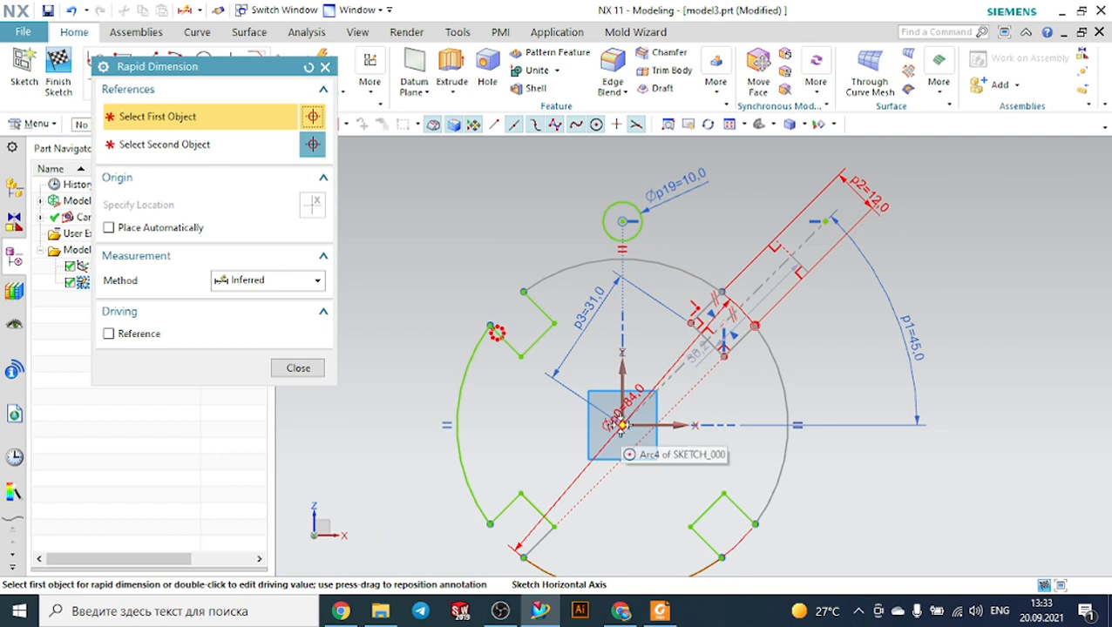
{"action": "left_click", "coordinate": [622, 374]}
{"action": "left_click", "coordinate": [616, 221]}
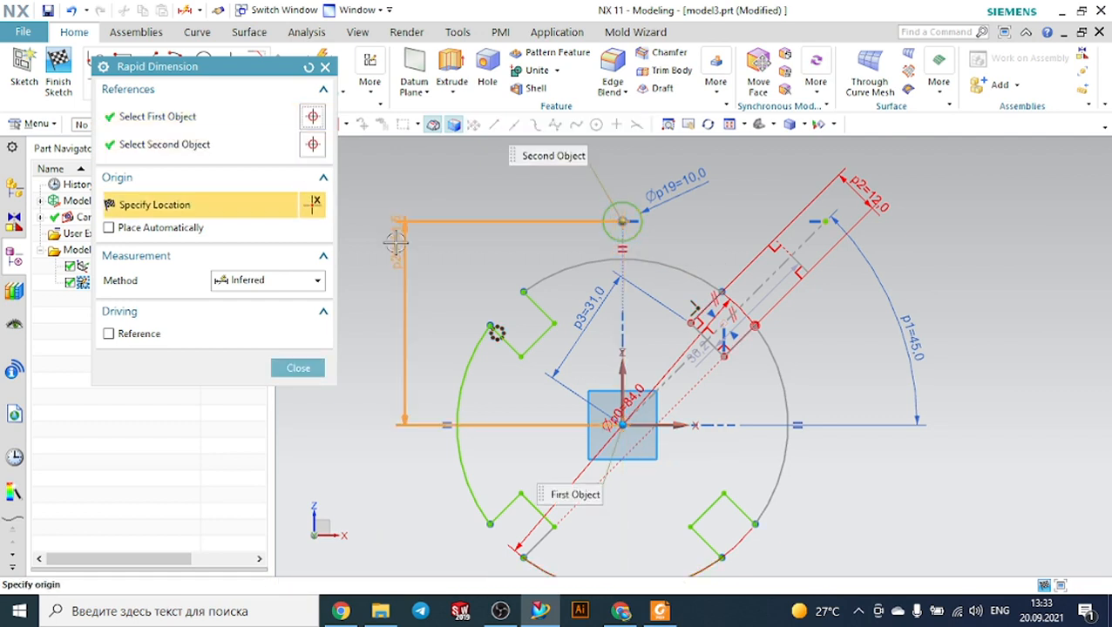
{"action": "left_click", "coordinate": [398, 242]}
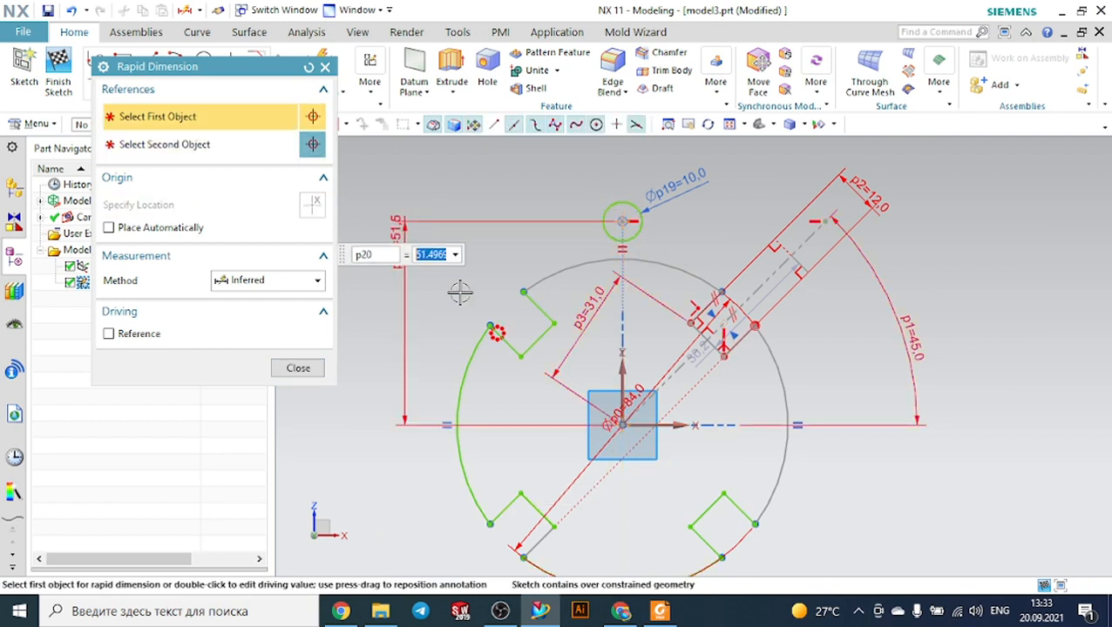
{"action": "key", "text": "Return"}
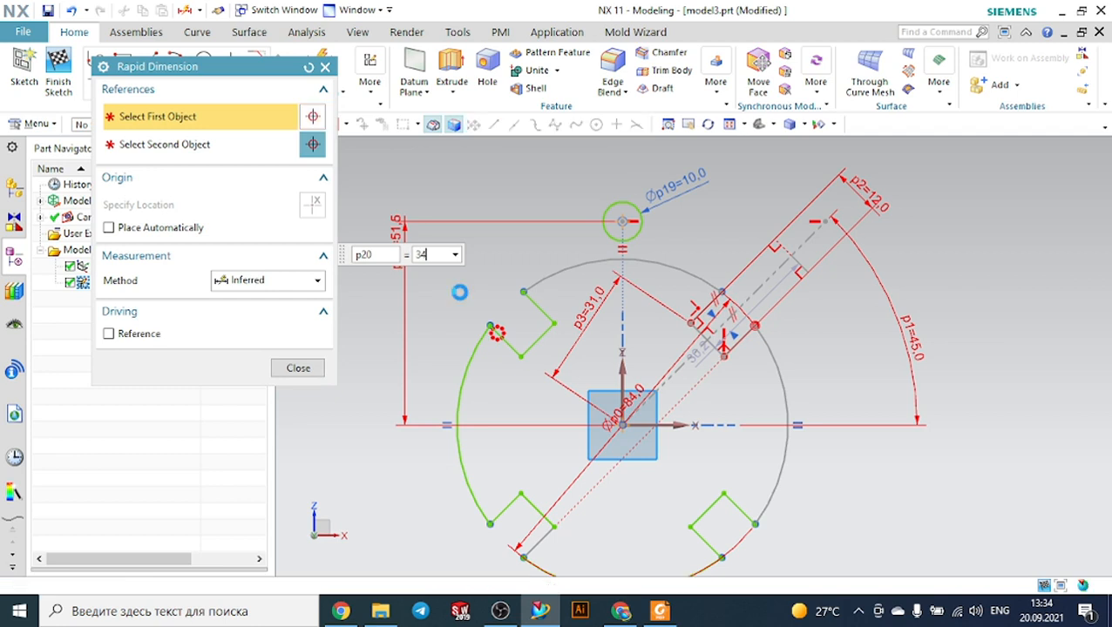
{"action": "key", "text": "Escape"}
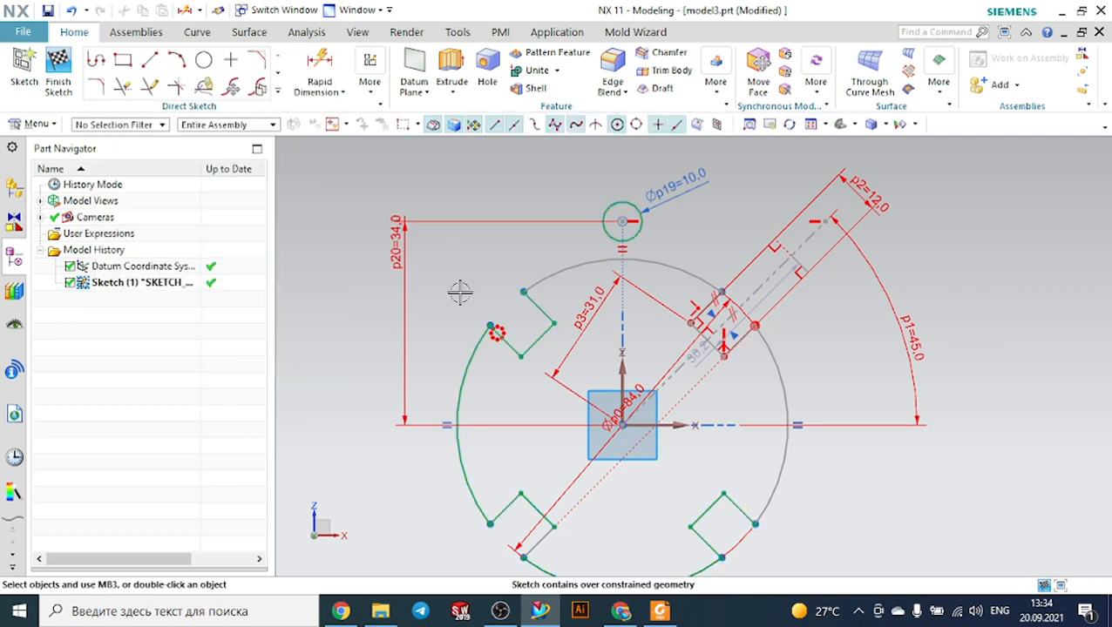
{"action": "key", "text": "ctrl+z"}
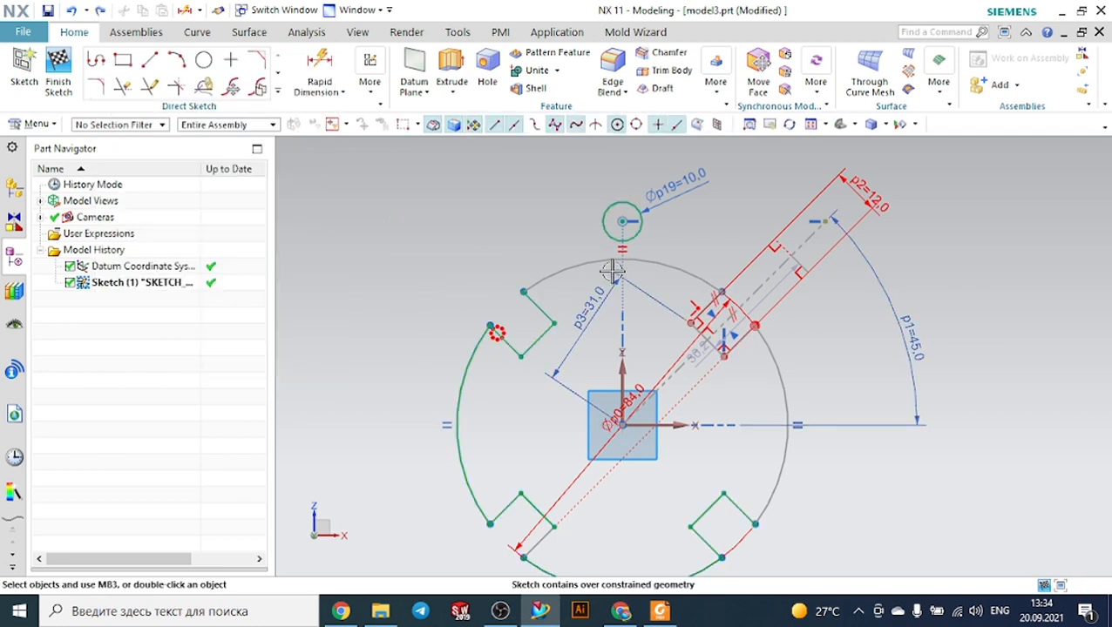
Try to reposition the 31 mm slot dimension, and undo back past the small circle's Point on Curve constraint.
{"action": "left_click_drag", "start_coordinate": [614, 275], "coordinate": [372, 261]}
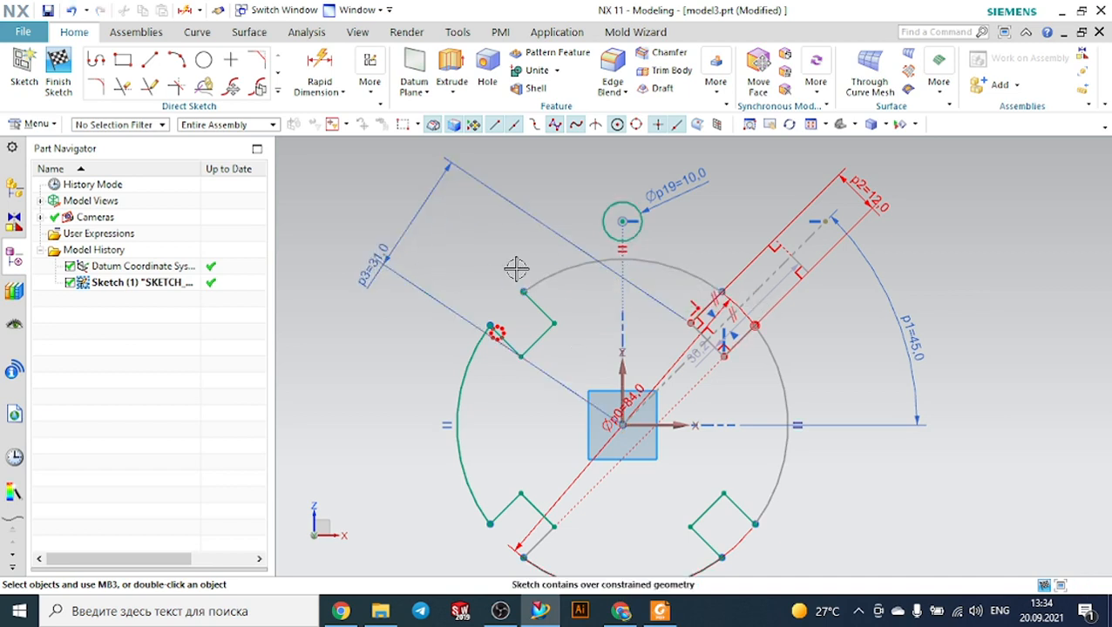
{"action": "key", "text": "ctrl+z"}
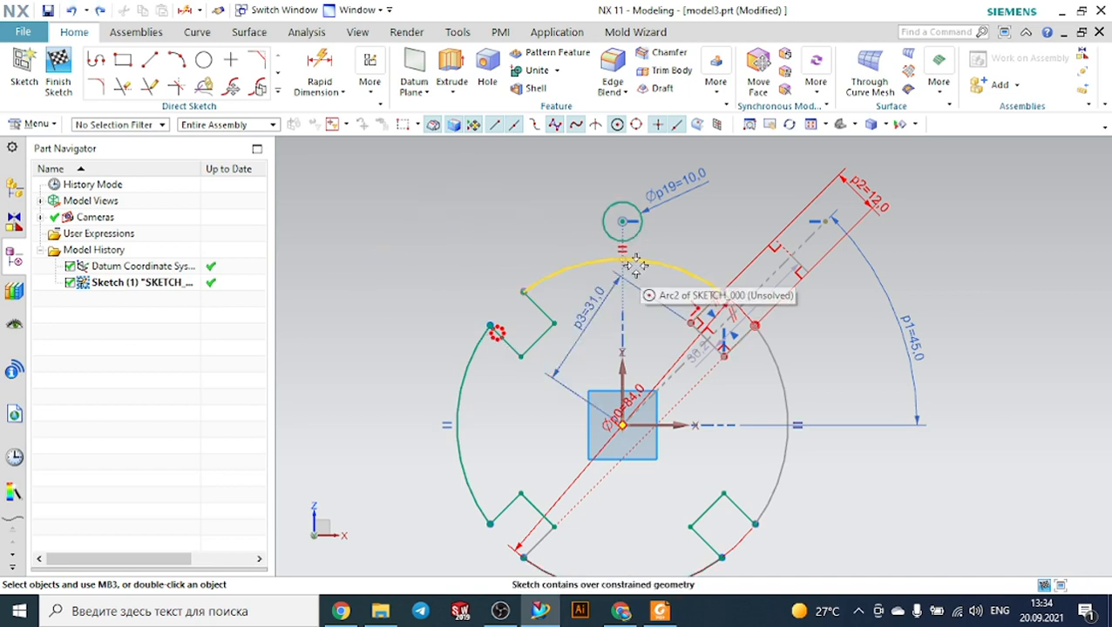
{"action": "left_click_drag", "start_coordinate": [622, 314], "coordinate": [343, 318]}
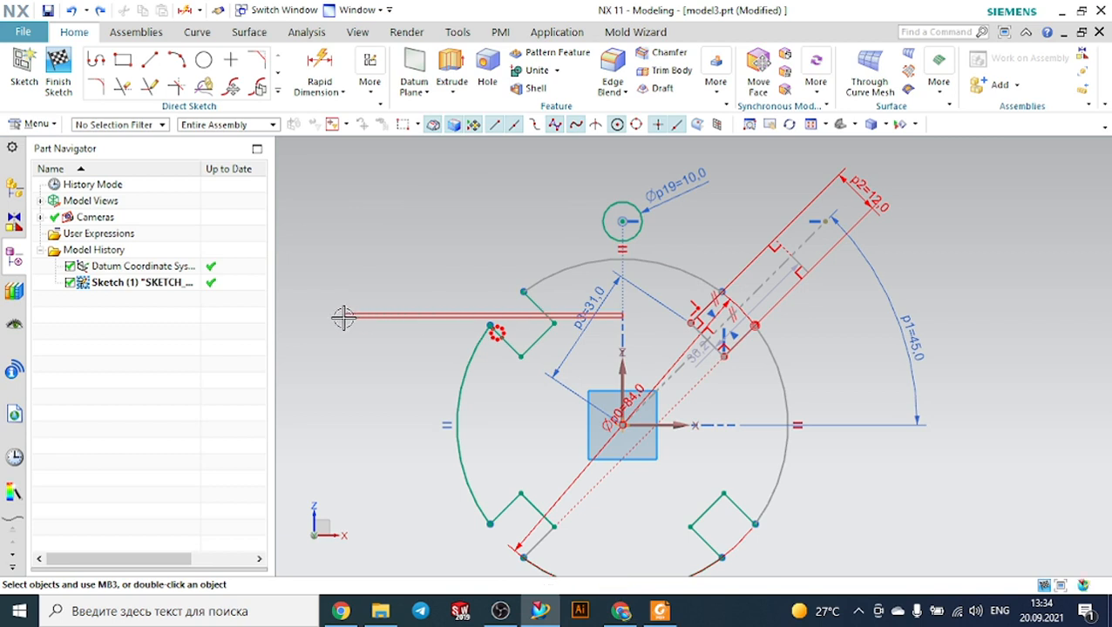
{"action": "key", "text": "ctrl+z"}
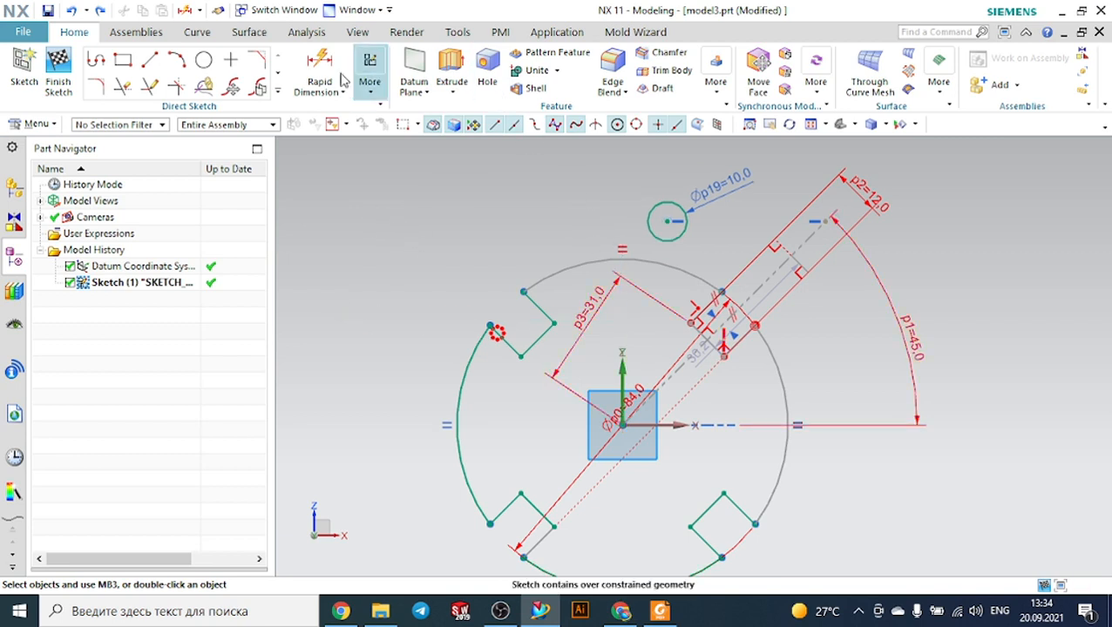
Try to dimension the small circle's centre from the sketch origin, and undo back to before that circle was sketched.
{"action": "left_click", "coordinate": [321, 72]}
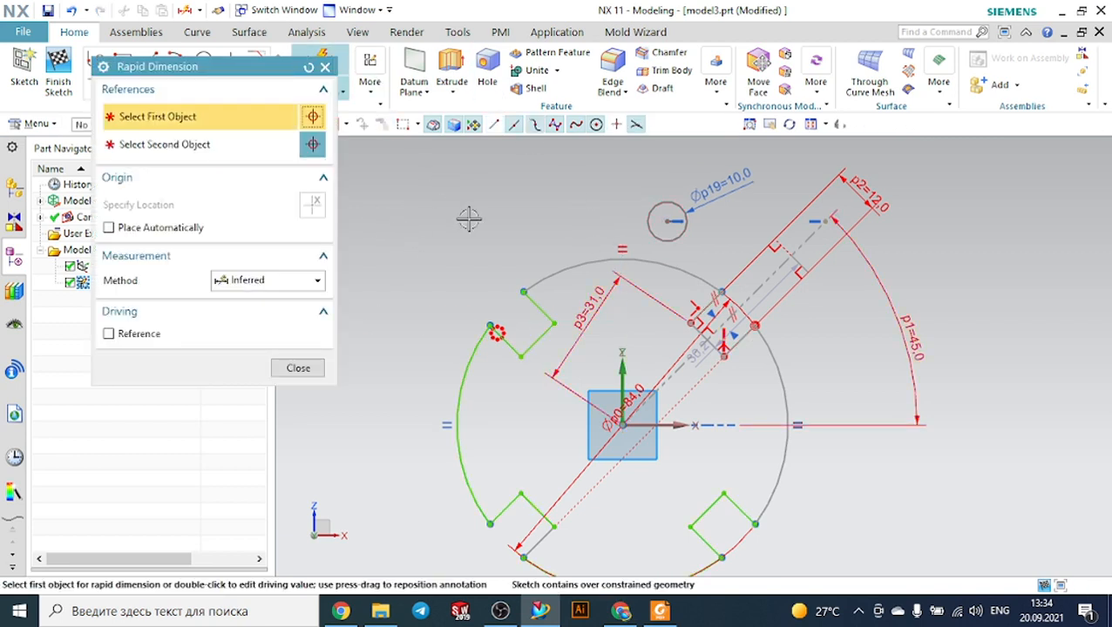
{"action": "left_click", "coordinate": [623, 425]}
{"action": "left_click", "coordinate": [666, 221]}
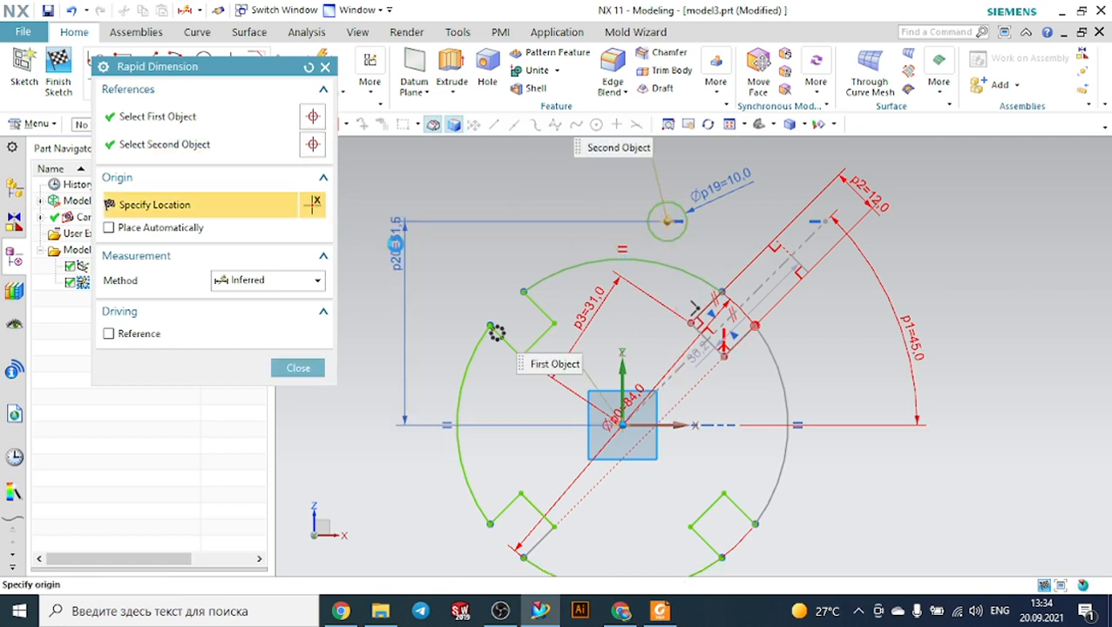
{"action": "left_click", "coordinate": [396, 244]}
{"action": "key", "text": "ctrl+z"}
{"action": "key", "text": "ctrl+z"}
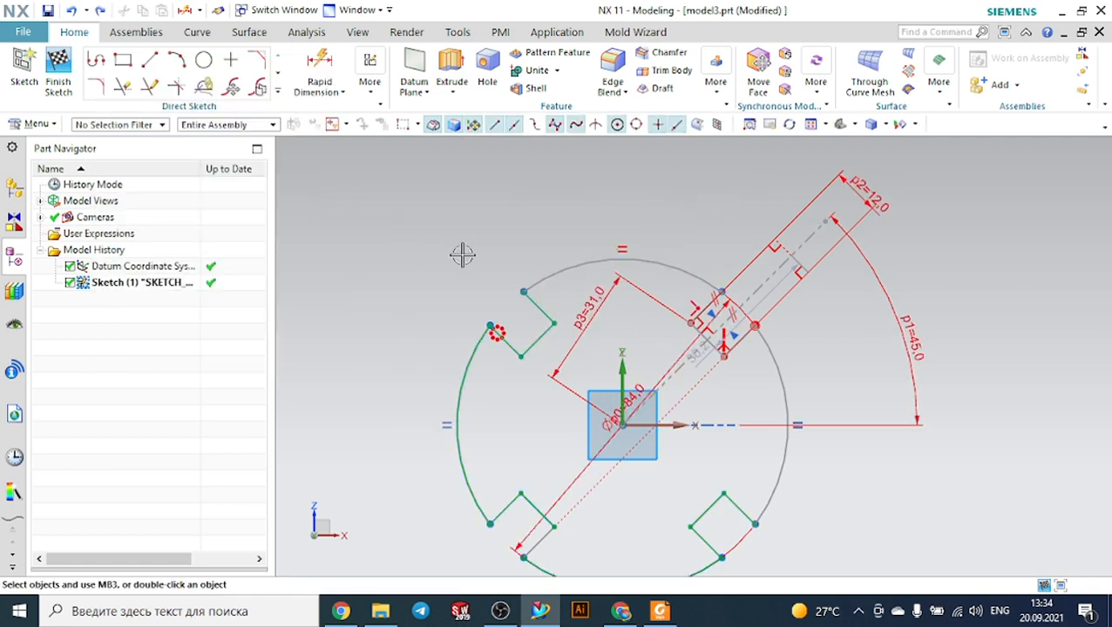
Sketch a 10 mm diameter circle above the flange outline, offset to the left of the vertical axis.
{"action": "left_click", "coordinate": [203, 60]}
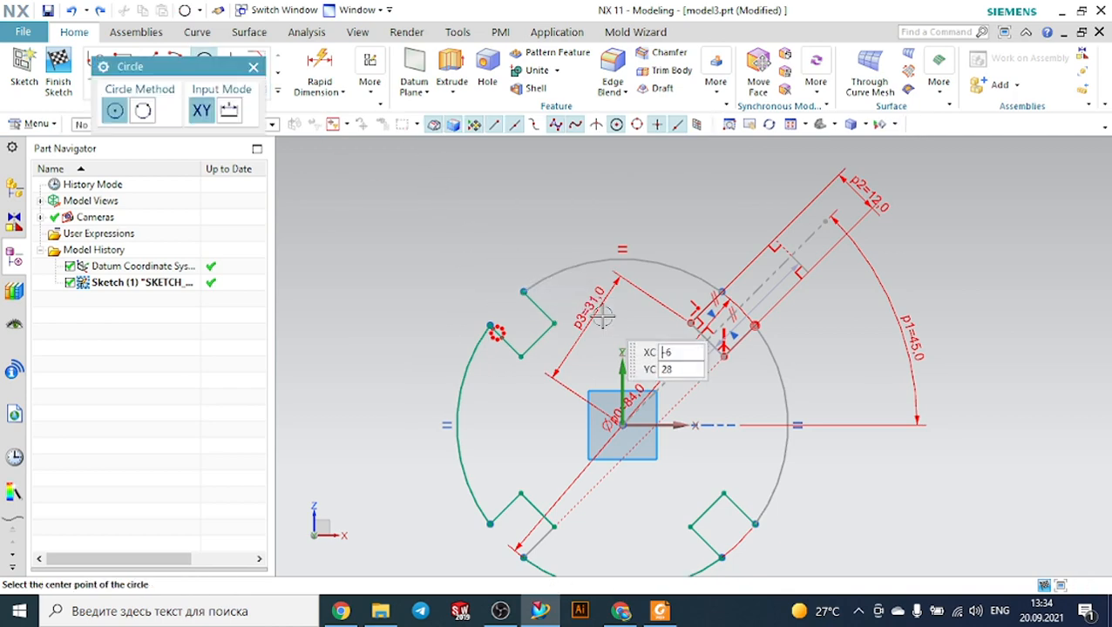
{"action": "scroll", "coordinate": [531, 465], "scroll_direction": "up", "scroll_amount": 1}
{"action": "scroll", "coordinate": [624, 363], "scroll_direction": "down", "scroll_amount": 1}
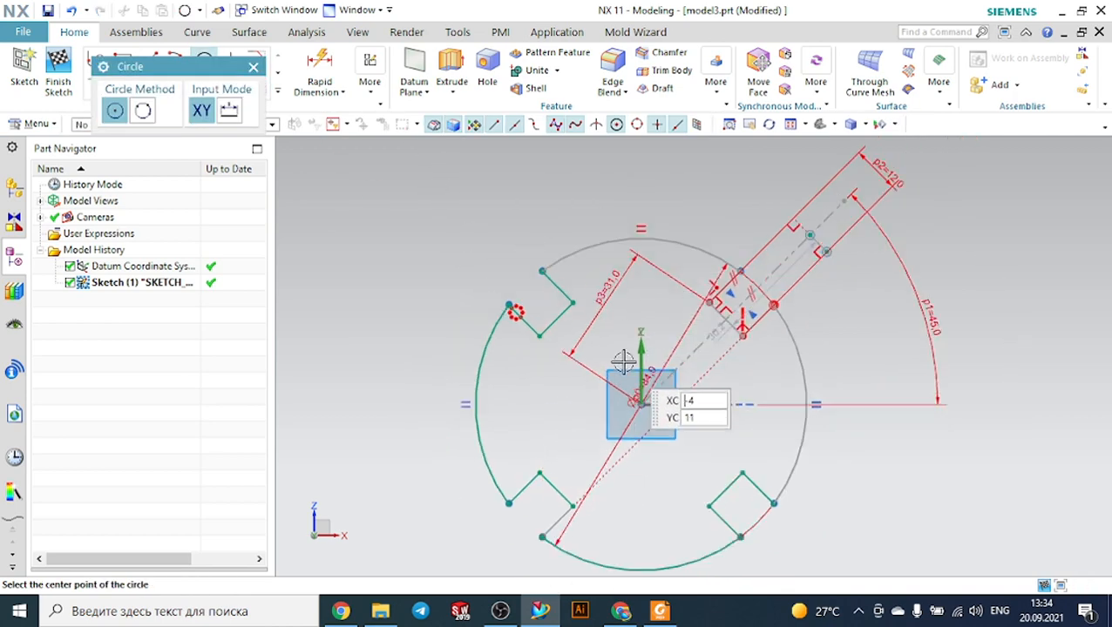
{"action": "scroll", "coordinate": [624, 363], "scroll_direction": "down", "scroll_amount": 2}
{"action": "scroll", "coordinate": [595, 201], "scroll_direction": "up", "scroll_amount": 3}
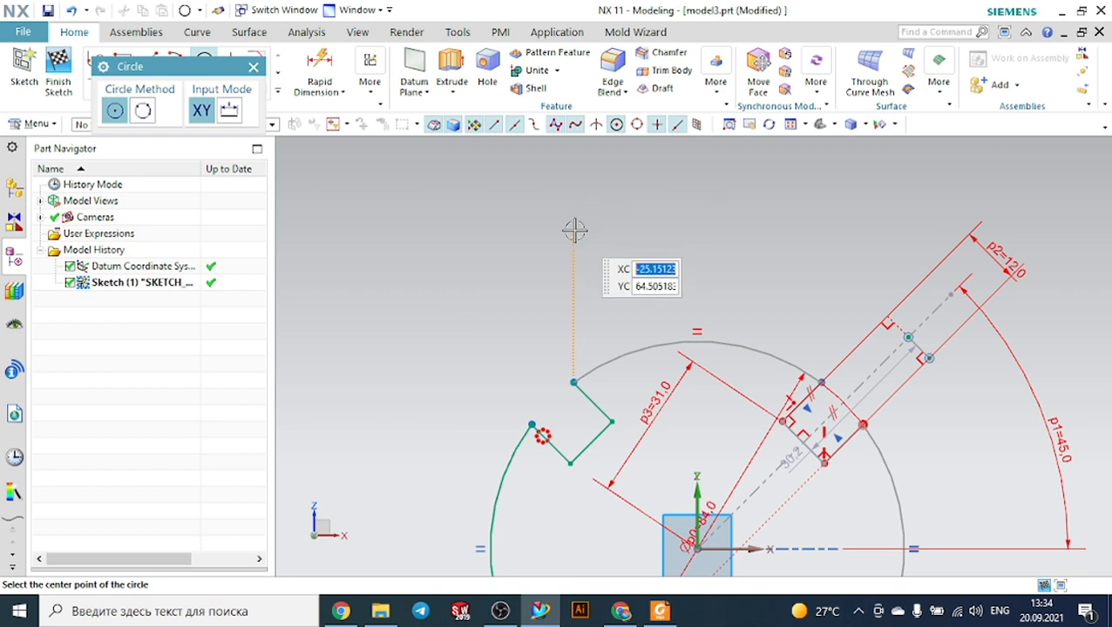
{"action": "left_click", "coordinate": [619, 229]}
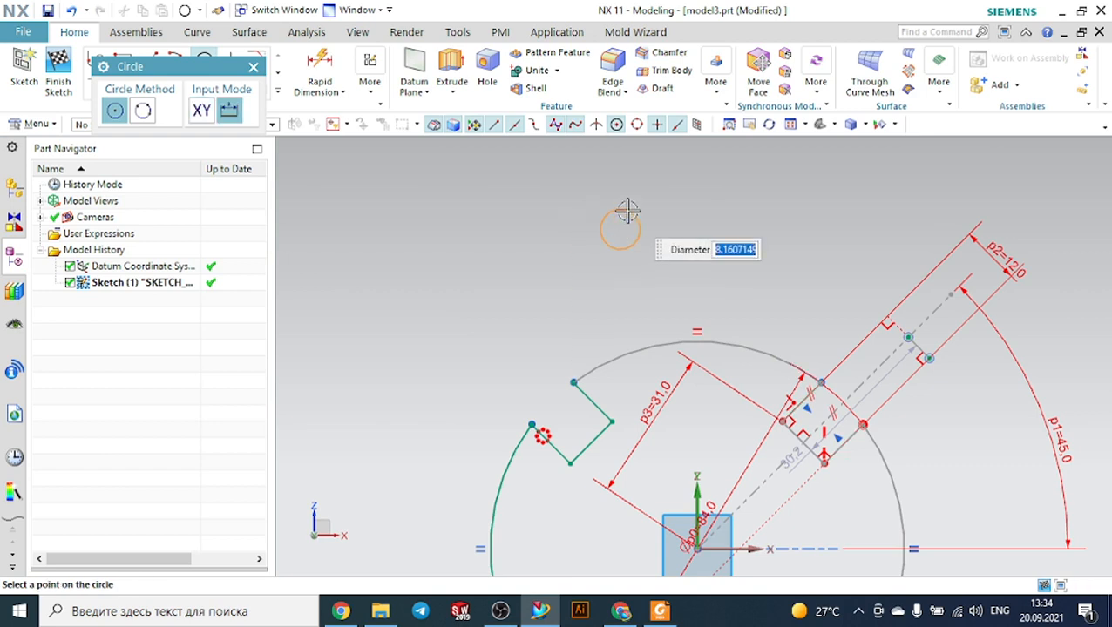
{"action": "type", "text": "10"}
{"action": "key", "text": "Return"}
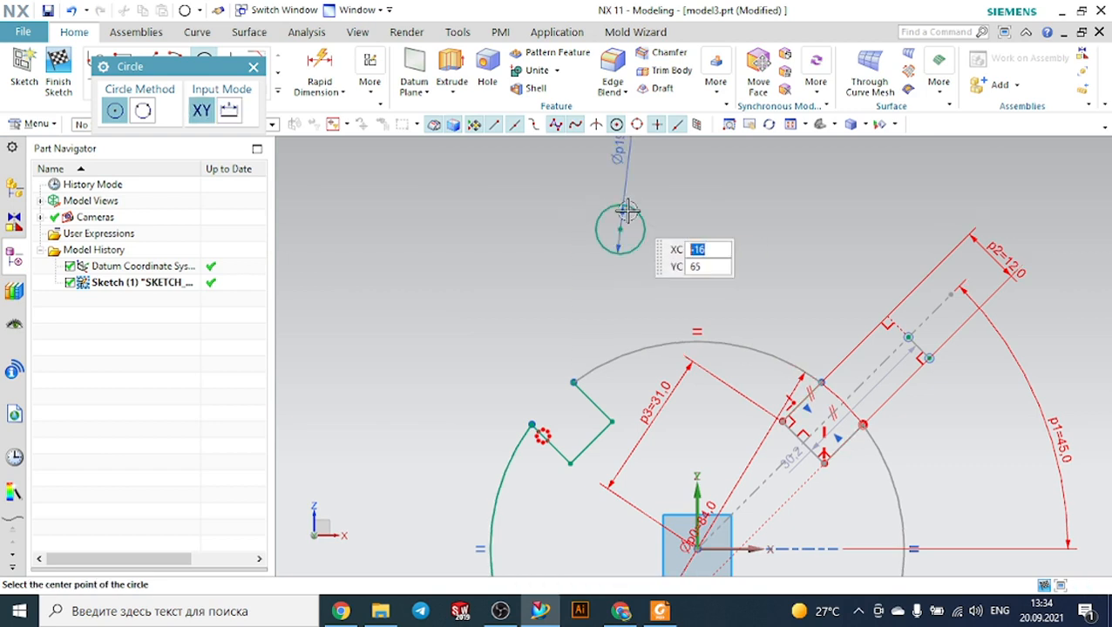
{"action": "key", "text": "Escape"}
Dimension the small circle's centre 34 mm vertically from the sketch origin.
{"action": "left_click", "coordinate": [334, 78]}
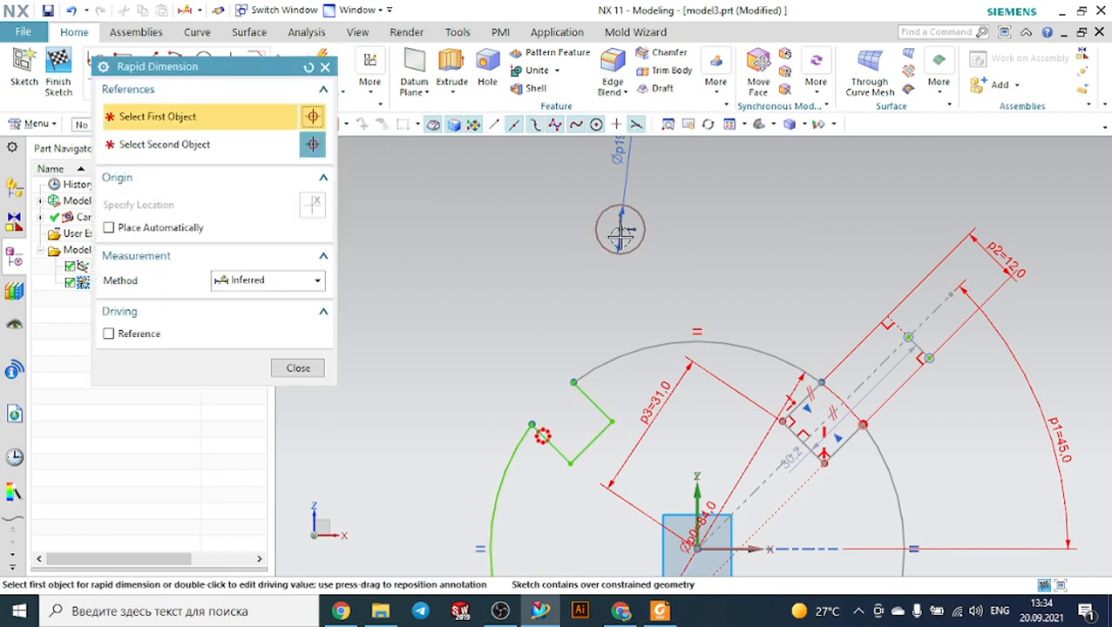
{"action": "left_click", "coordinate": [596, 224]}
{"action": "scroll", "coordinate": [596, 224], "scroll_direction": "down", "scroll_amount": 4}
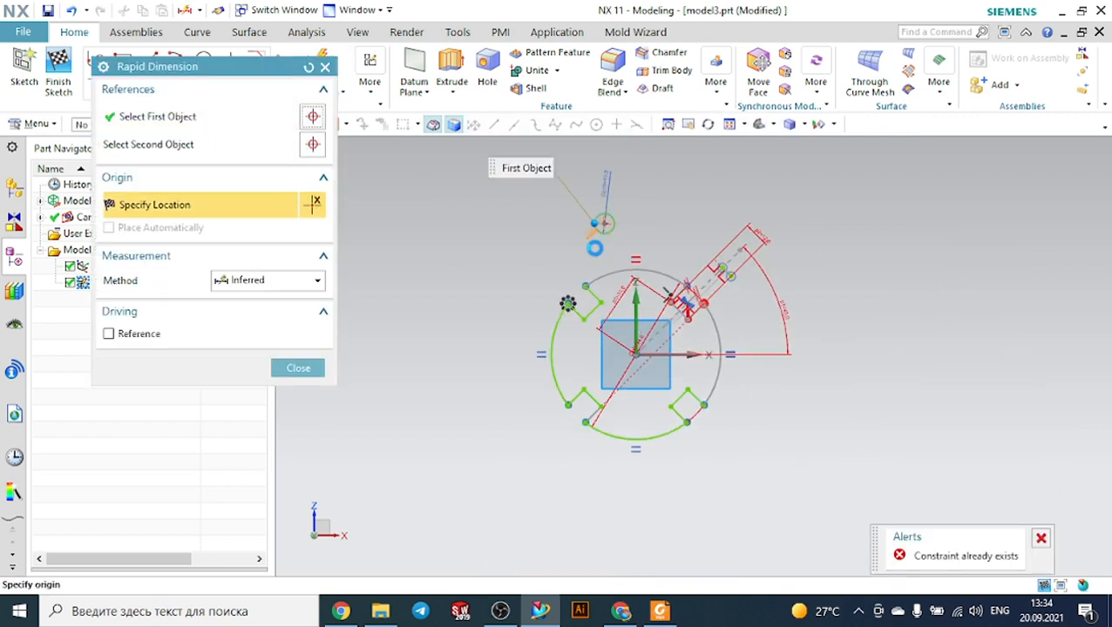
{"action": "left_click", "coordinate": [629, 373]}
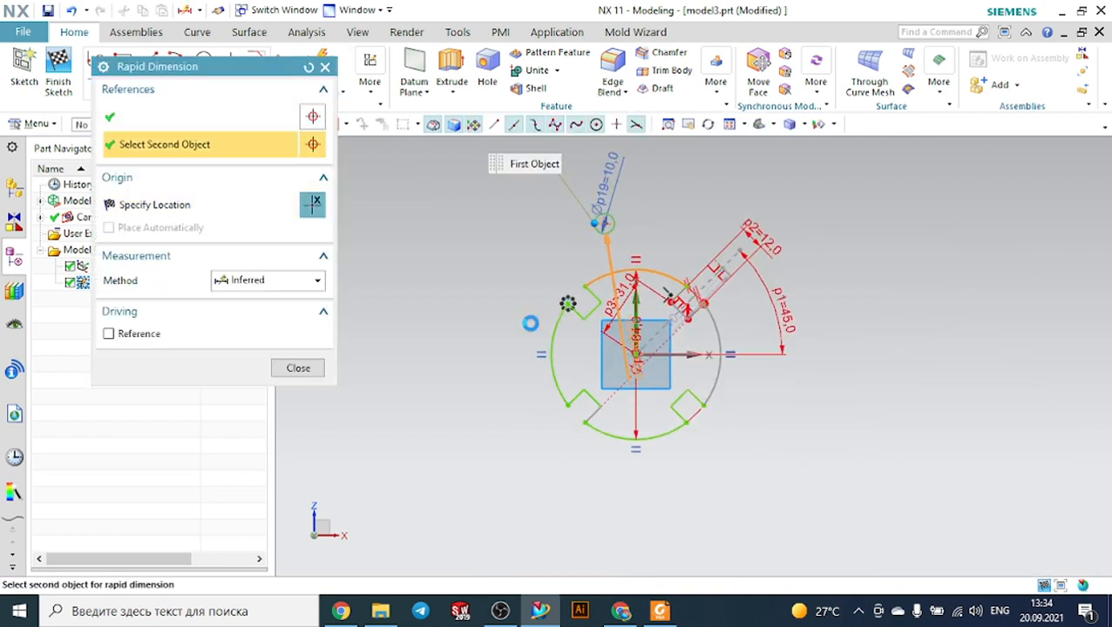
{"action": "left_click", "coordinate": [516, 282]}
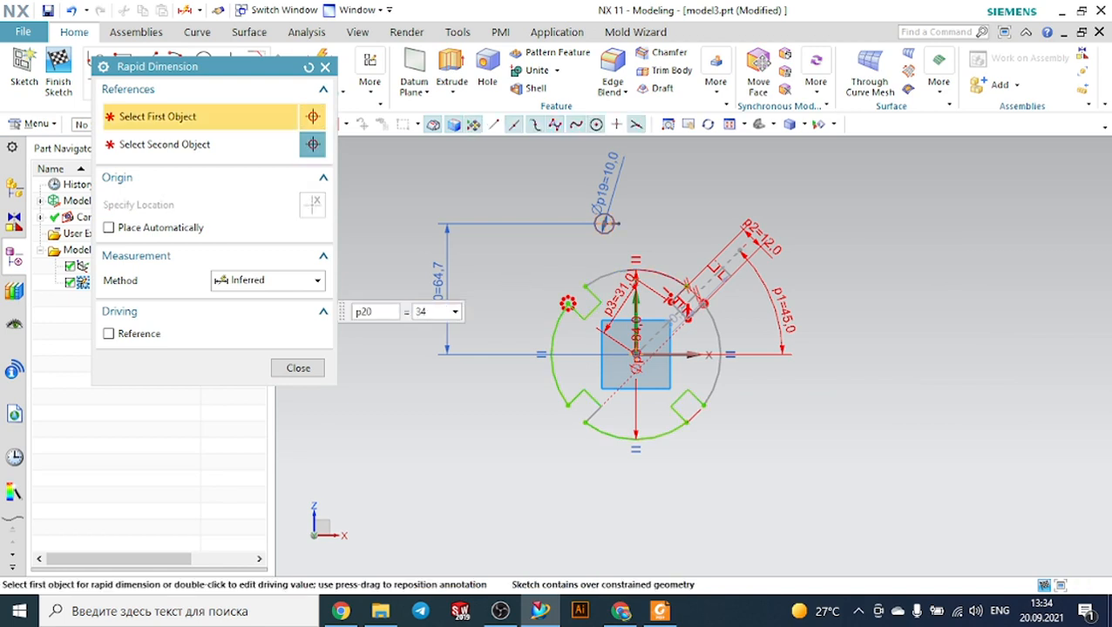
{"action": "type", "text": "34"}
{"action": "key", "text": "Return"}
{"action": "key", "text": "Escape"}
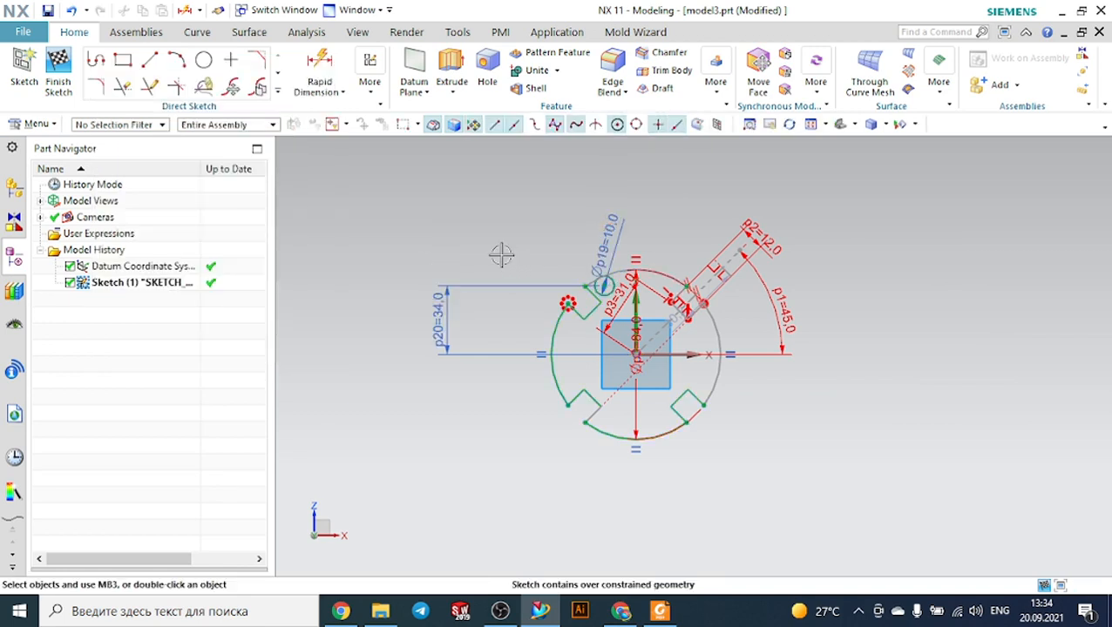
Constrain the 10 mm circle's centre onto the sketch's vertical axis with a Point on Curve constraint.
{"action": "key", "text": "c"}
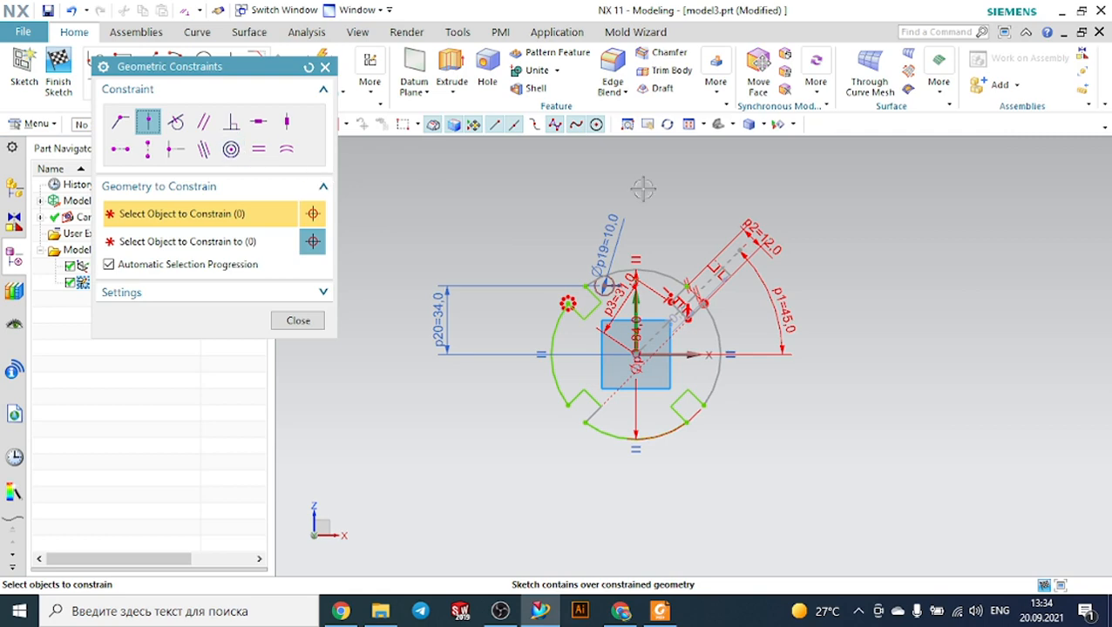
{"action": "scroll", "coordinate": [667, 262], "scroll_direction": "up", "scroll_amount": 3}
{"action": "left_click", "coordinate": [537, 302]}
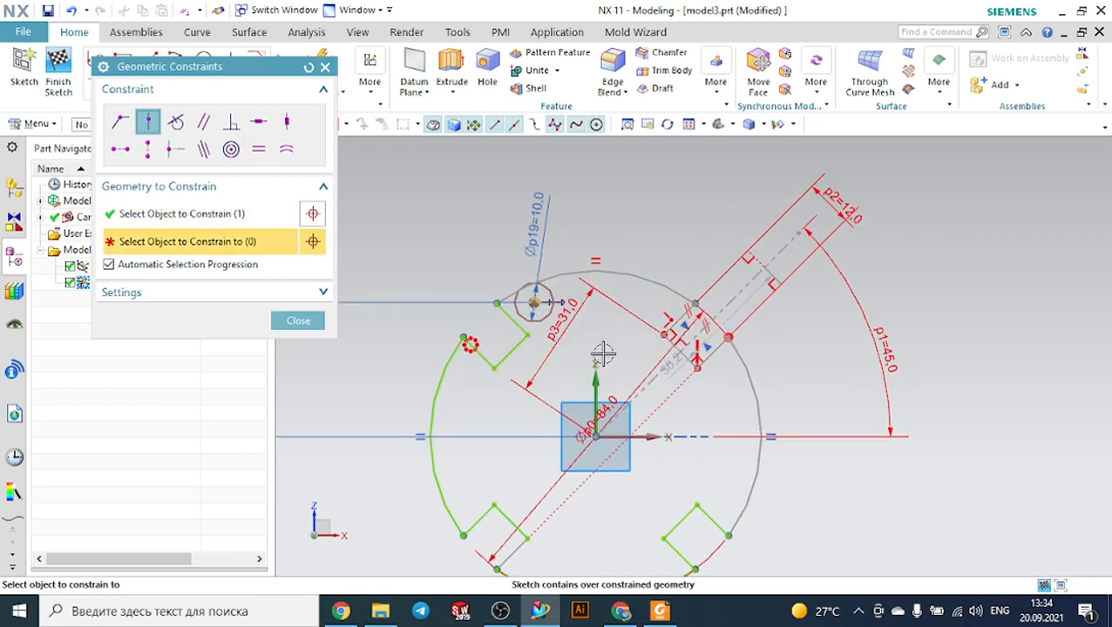
{"action": "left_click", "coordinate": [599, 386]}
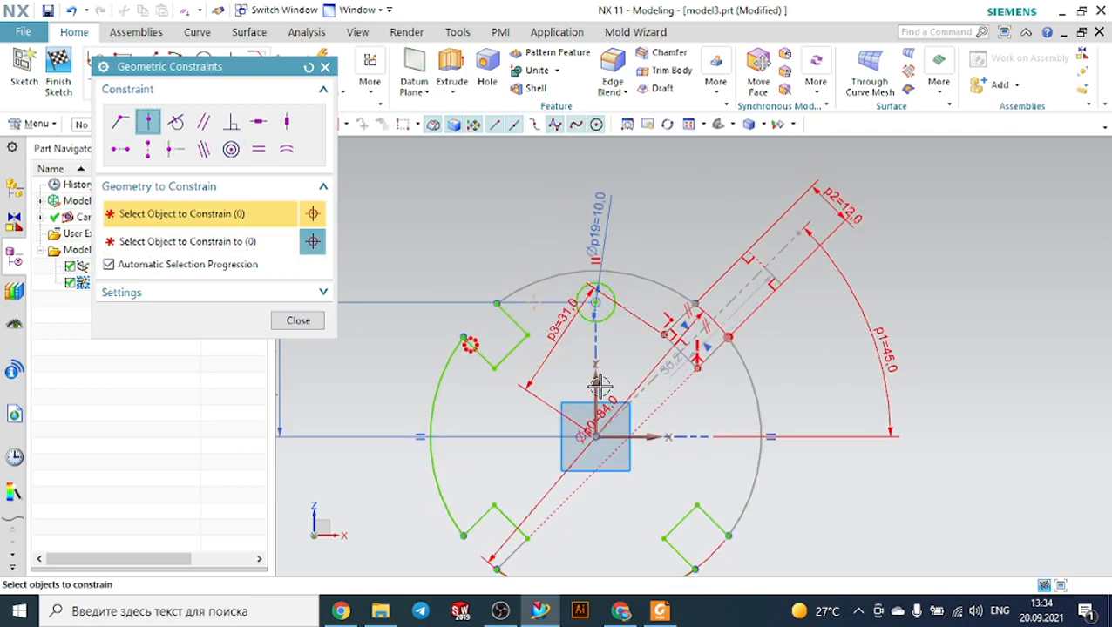
{"action": "key", "text": "Escape"}
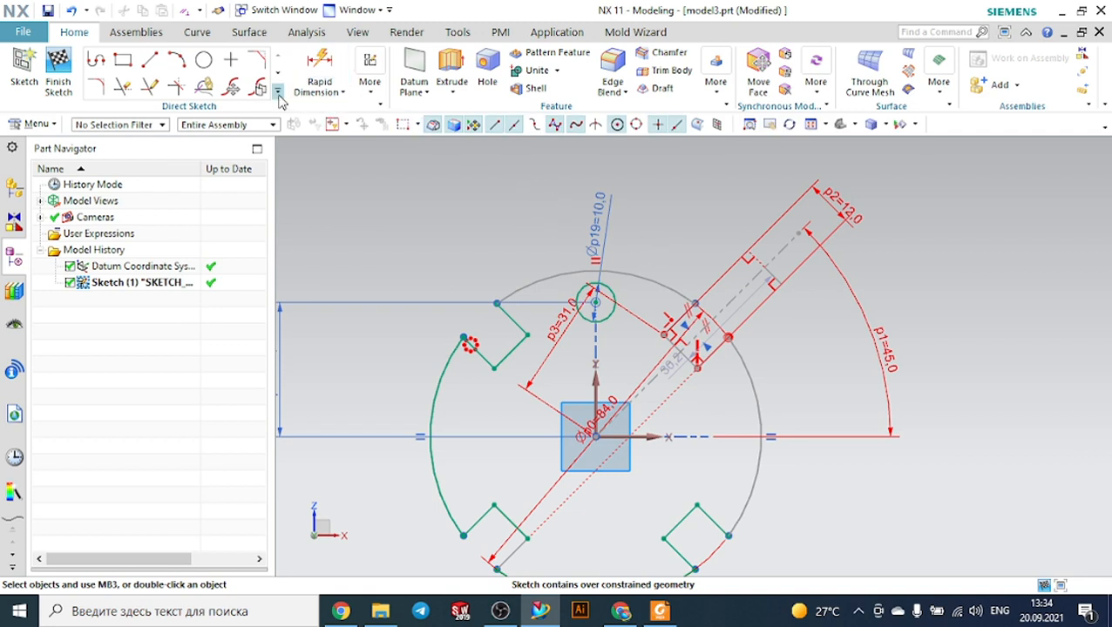
Pattern the 10 mm circle circularly about the sketch origin with a count of 4 over 360 degrees, and finish the sketch.
{"action": "left_click", "coordinate": [277, 92]}
{"action": "left_click", "coordinate": [235, 217]}
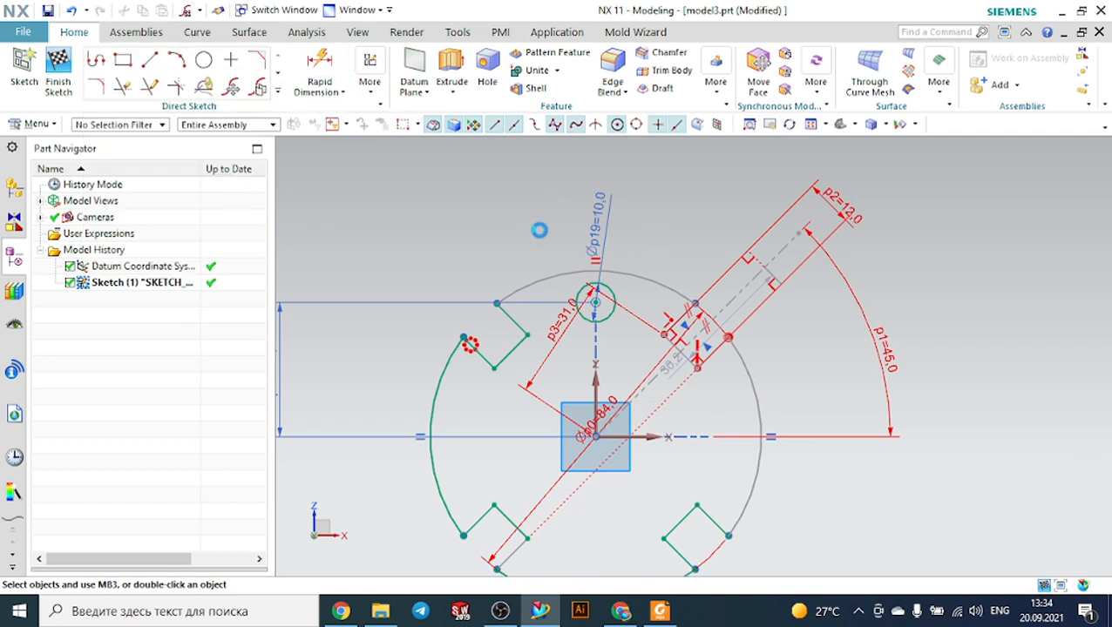
{"action": "left_click", "coordinate": [611, 304]}
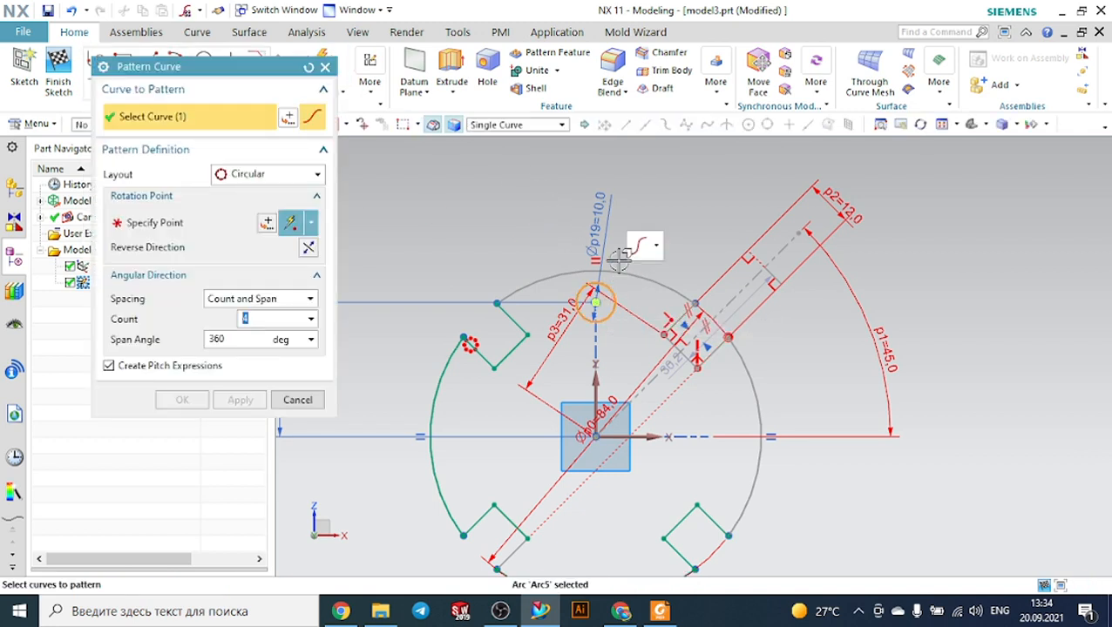
{"action": "left_click", "coordinate": [231, 221]}
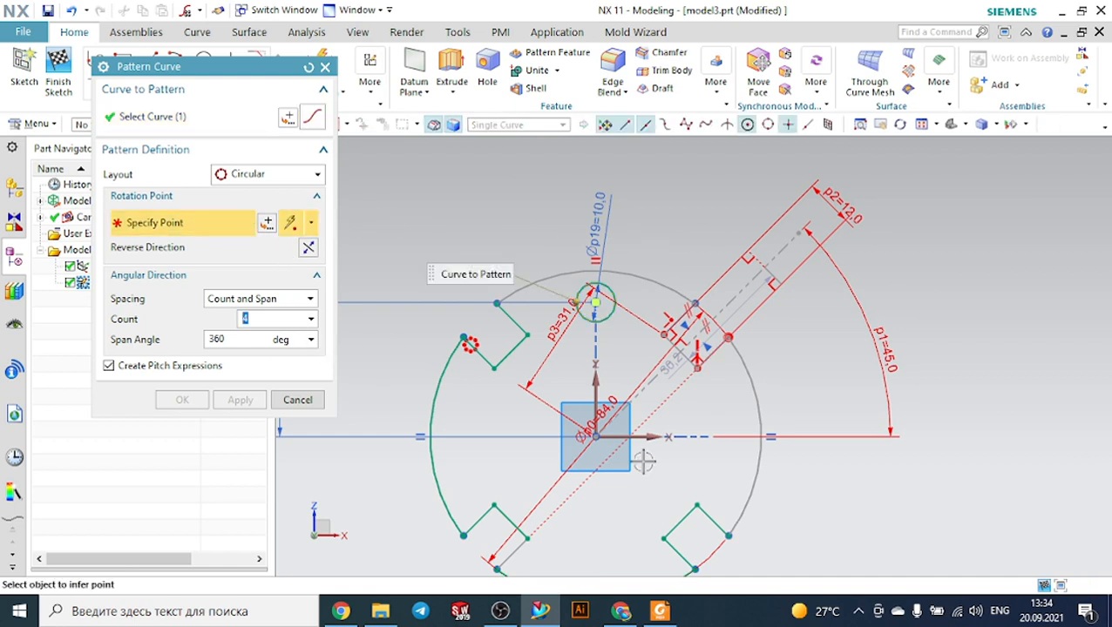
{"action": "left_click", "coordinate": [595, 436]}
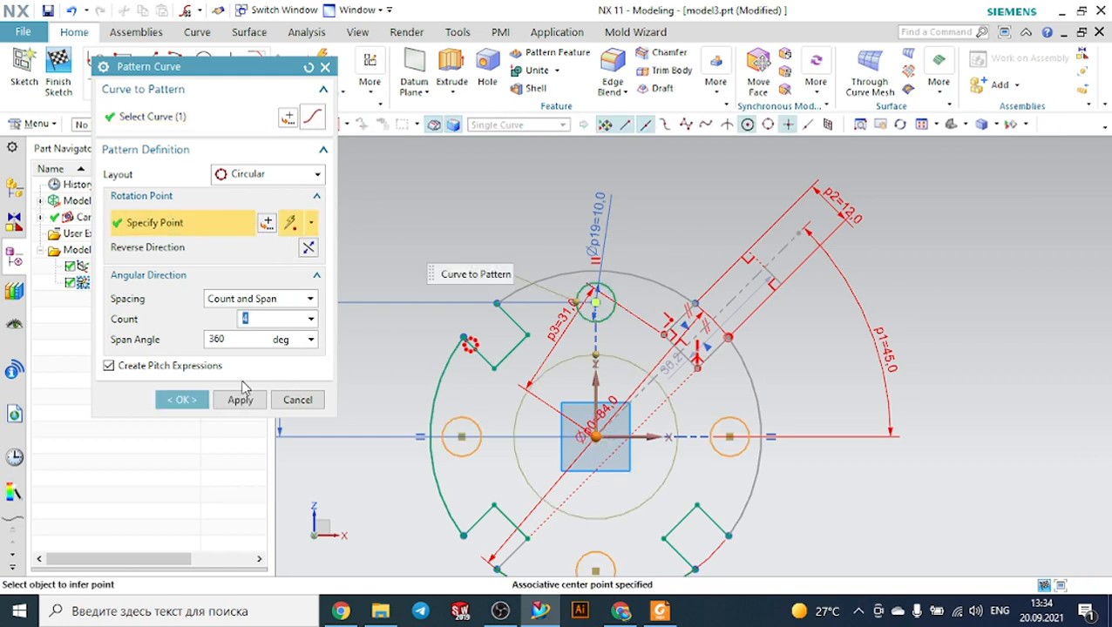
{"action": "left_click", "coordinate": [183, 399]}
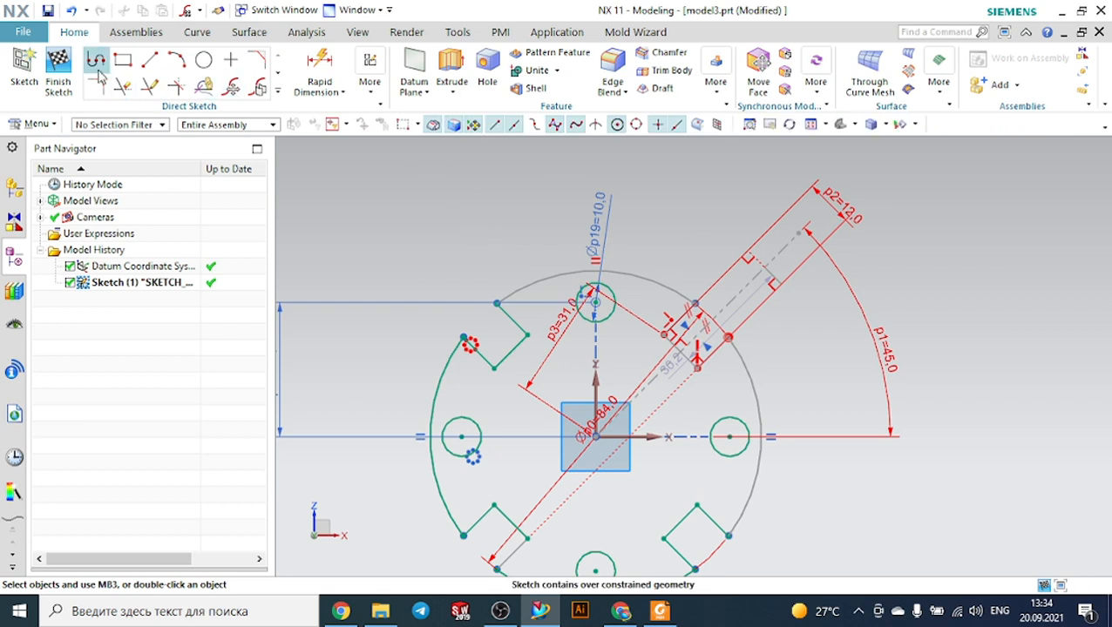
{"action": "left_click", "coordinate": [58, 70]}
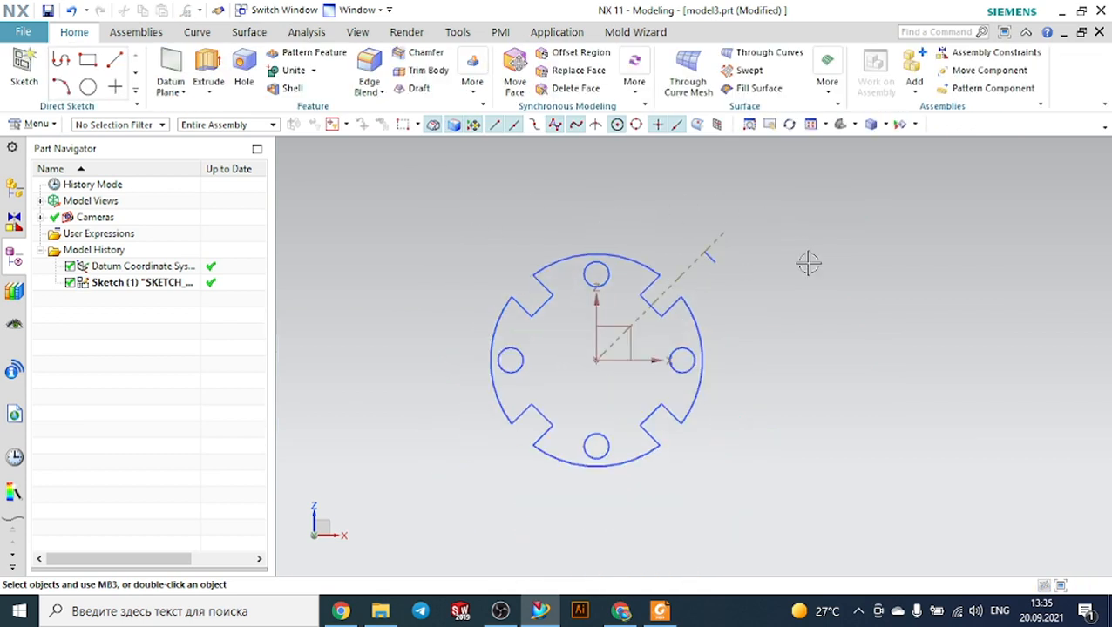
Extrude the flange region around the holes by 15 mm using Region Boundary Curve, checking the thickness in 11.pdf in Foxit Reader.
{"action": "middle_click_drag", "start_coordinate": [795, 248], "coordinate": [740, 263]}
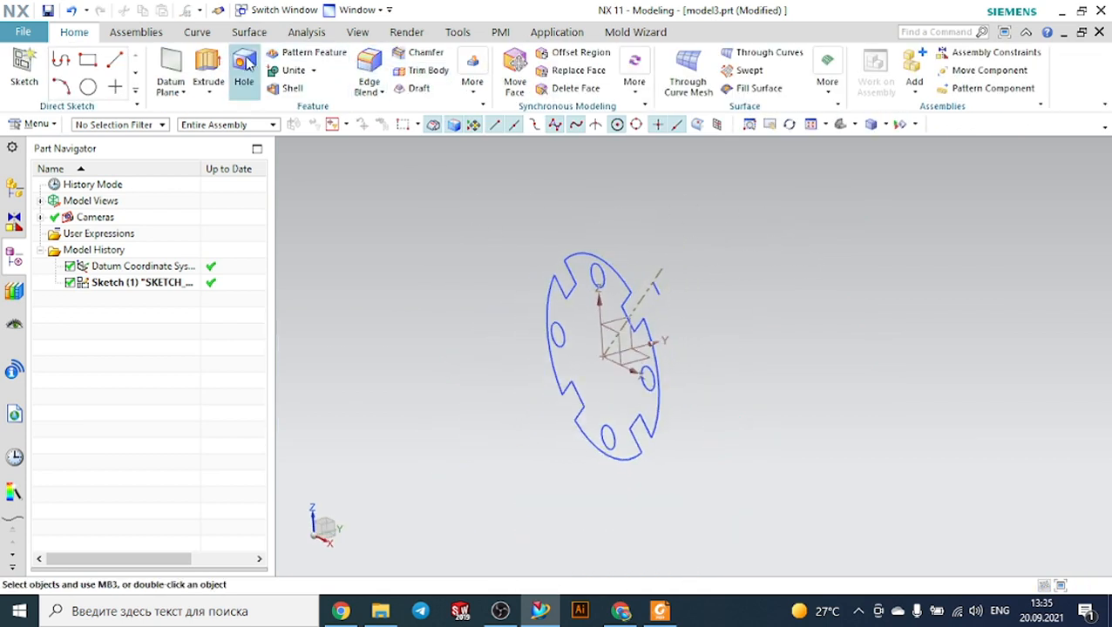
{"action": "left_click", "coordinate": [205, 67]}
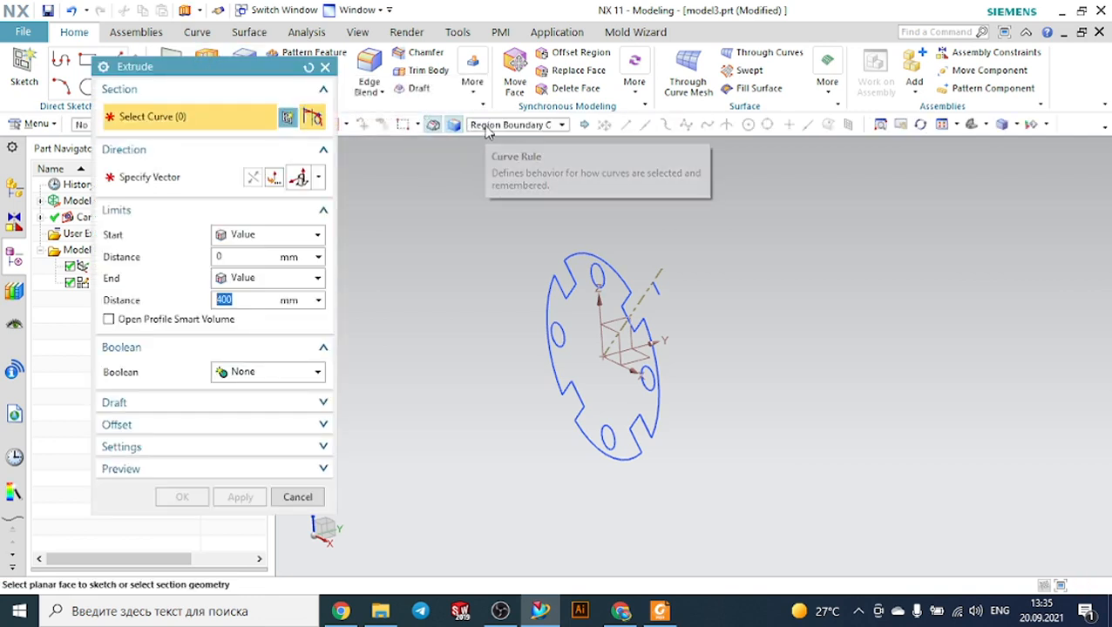
{"action": "left_click", "coordinate": [485, 131]}
{"action": "left_click", "coordinate": [491, 209]}
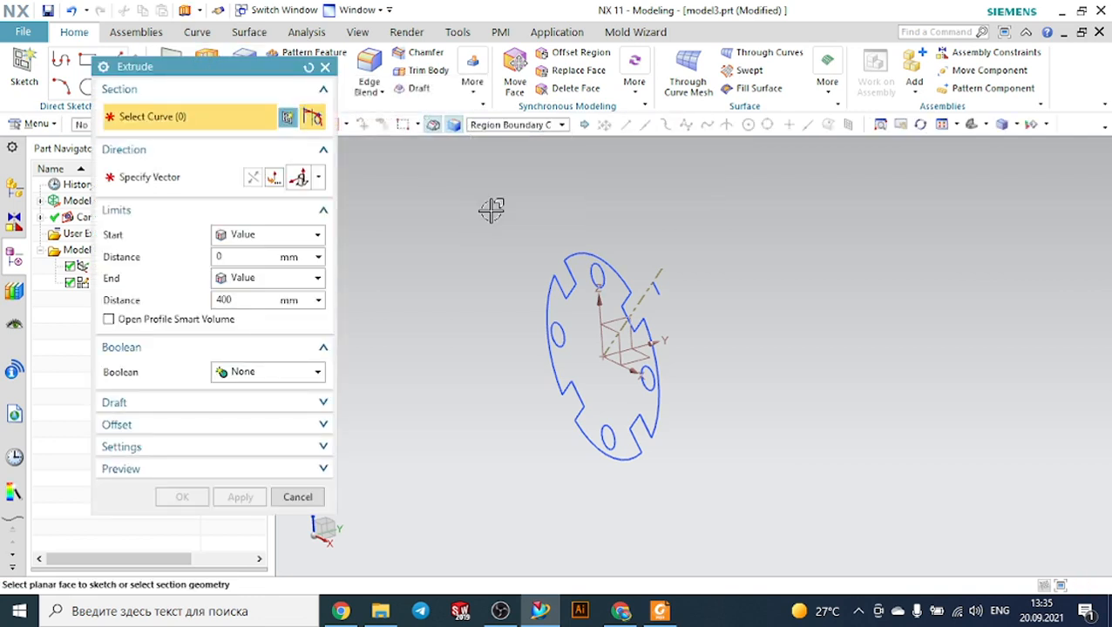
{"action": "left_click", "coordinate": [582, 299]}
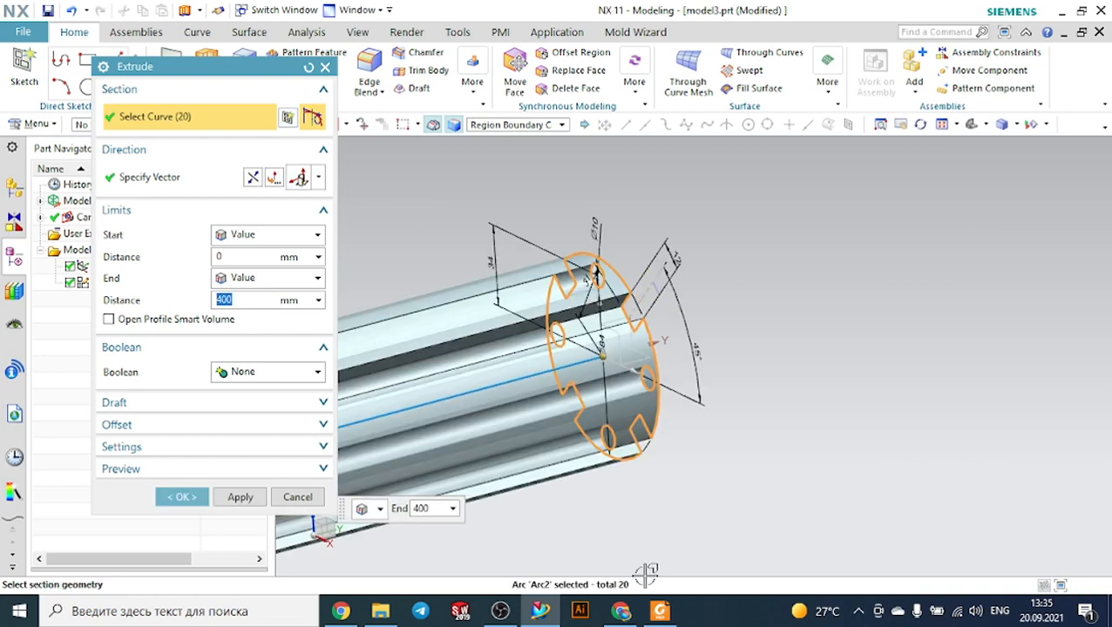
{"action": "left_click", "coordinate": [656, 611]}
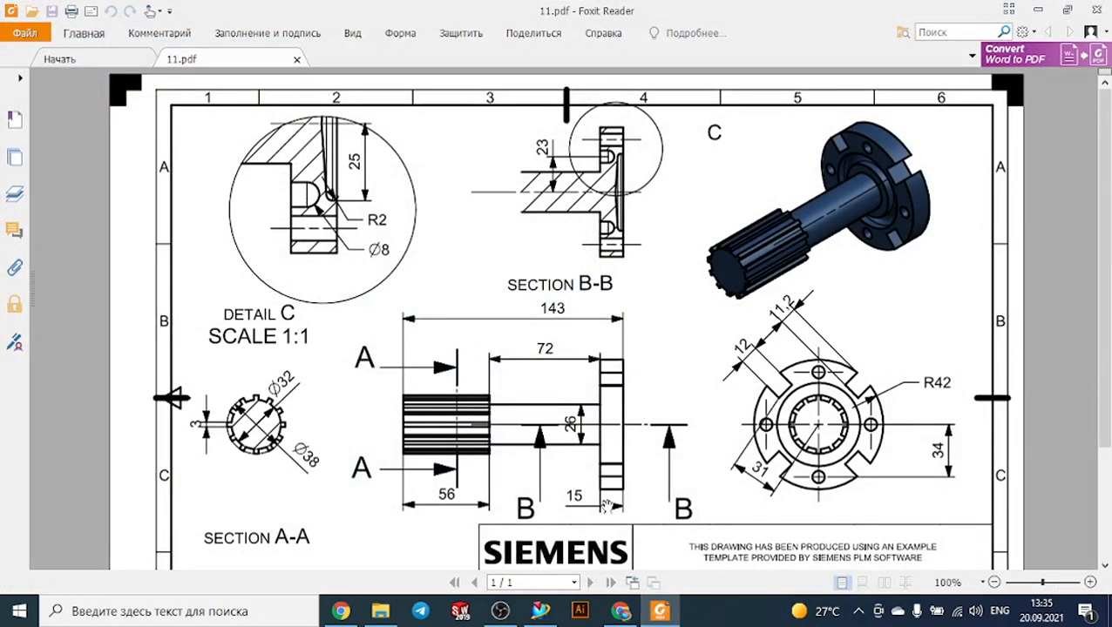
{"action": "left_click", "coordinate": [541, 611]}
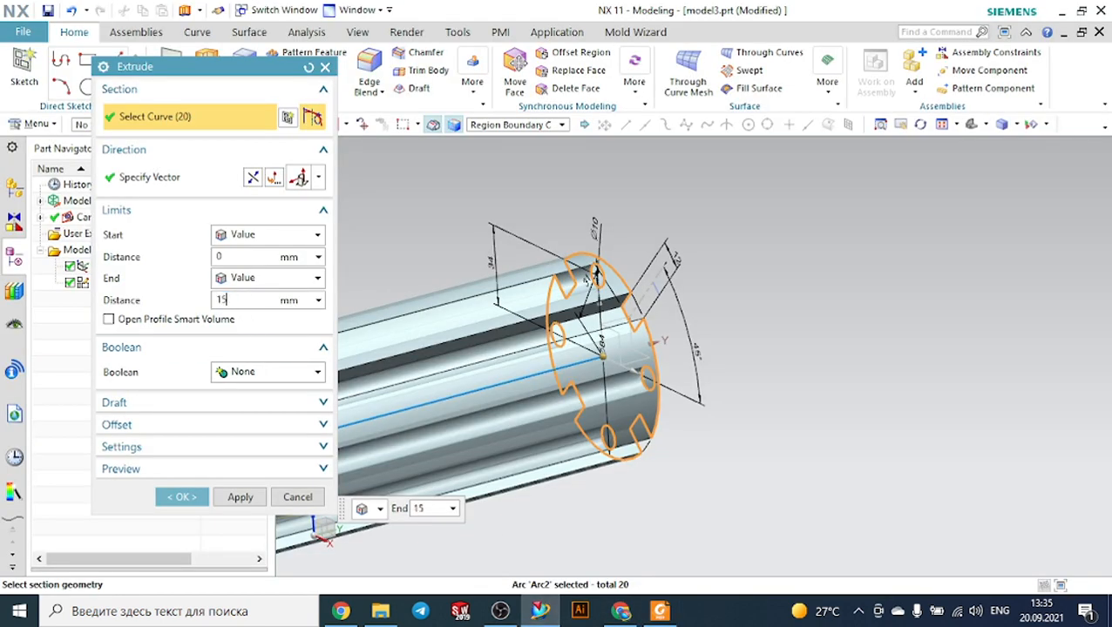
{"action": "left_click", "coordinate": [242, 301]}
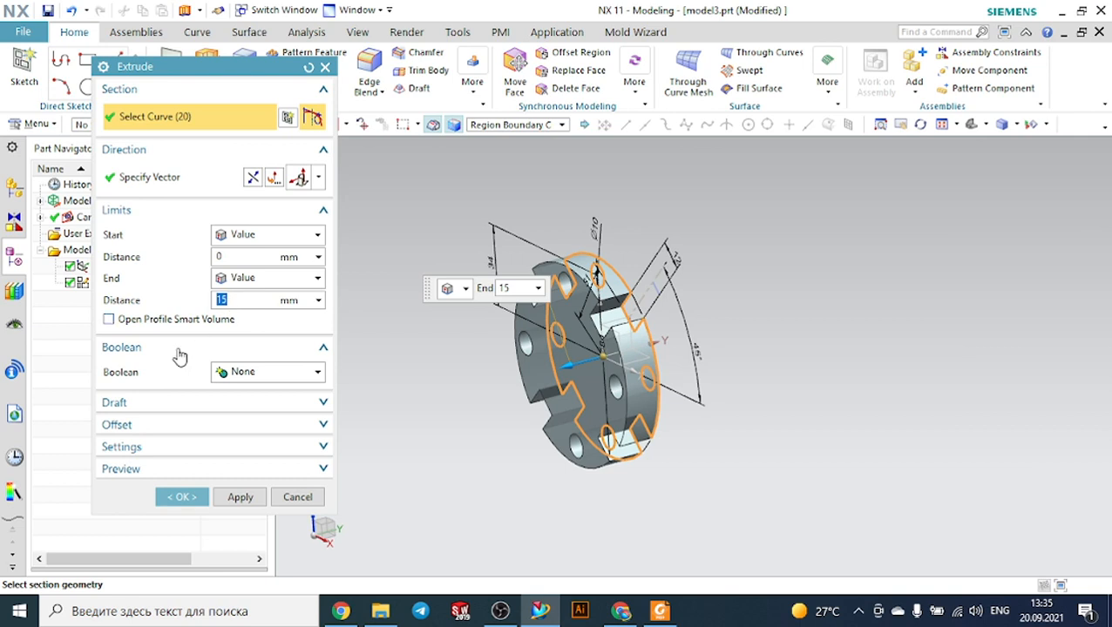
{"action": "left_click", "coordinate": [181, 497]}
{"action": "middle_click_drag", "start_coordinate": [549, 353], "coordinate": [828, 335]}
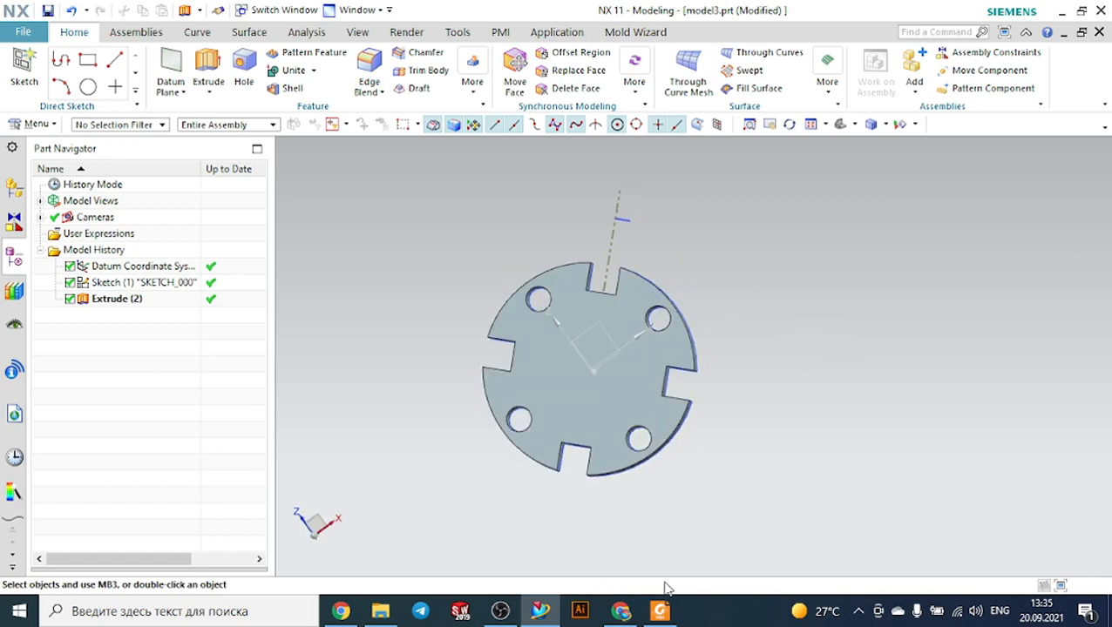
Check the shaft features in 11.pdf in Foxit Reader and start an NX sketch on the flat face of the flange.
{"action": "left_click", "coordinate": [656, 615]}
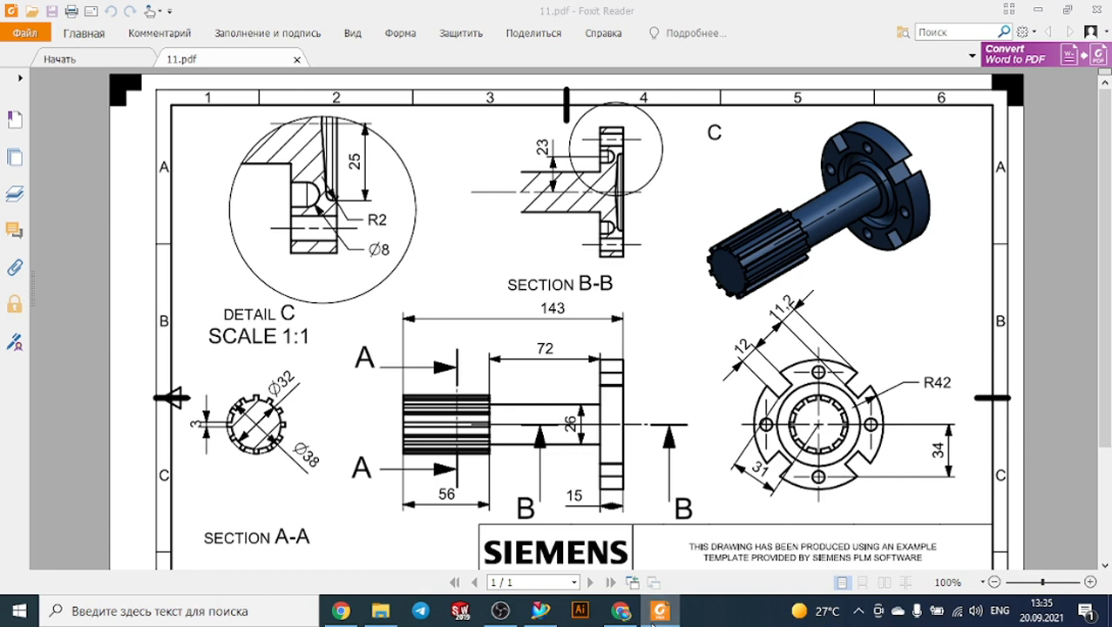
{"action": "left_click", "coordinate": [656, 615]}
{"action": "middle_click_drag", "start_coordinate": [790, 377], "coordinate": [795, 422]}
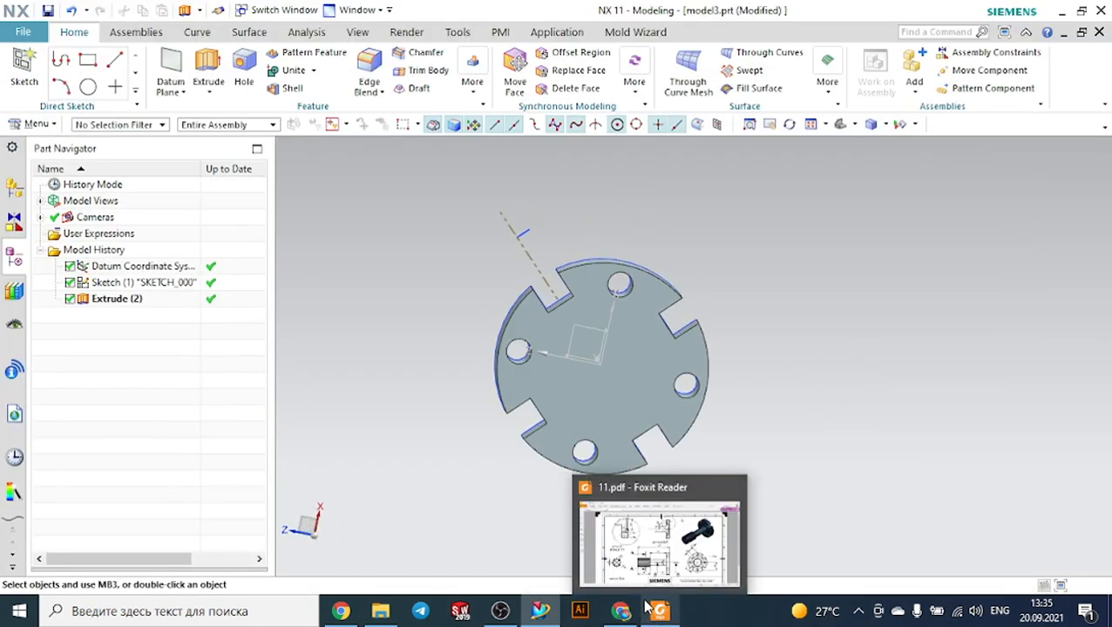
{"action": "left_click", "coordinate": [658, 614]}
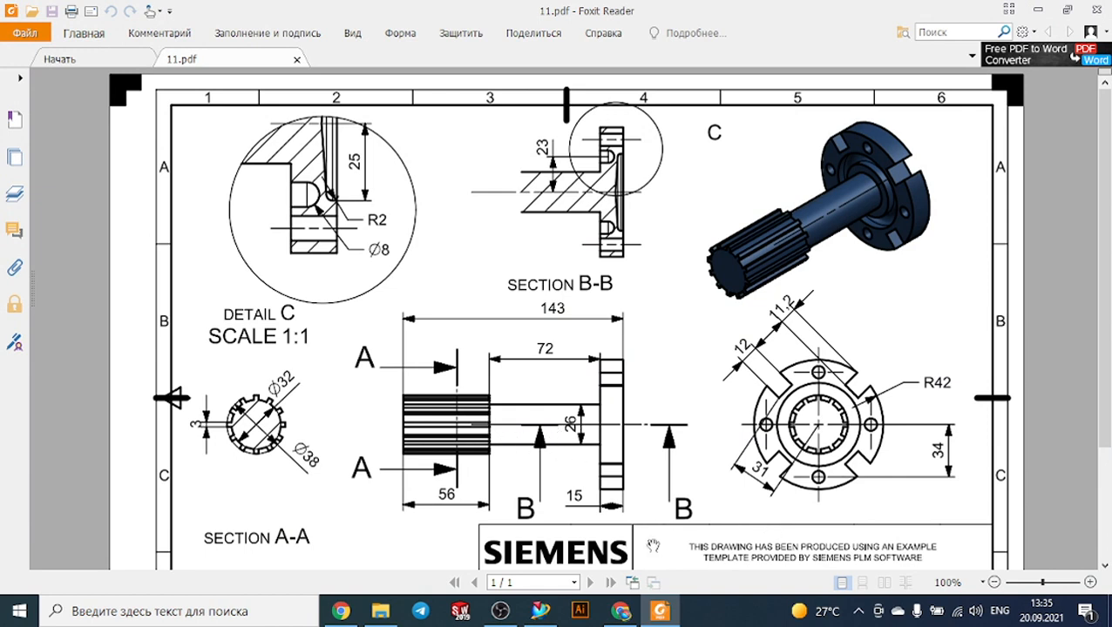
{"action": "left_click", "coordinate": [660, 614]}
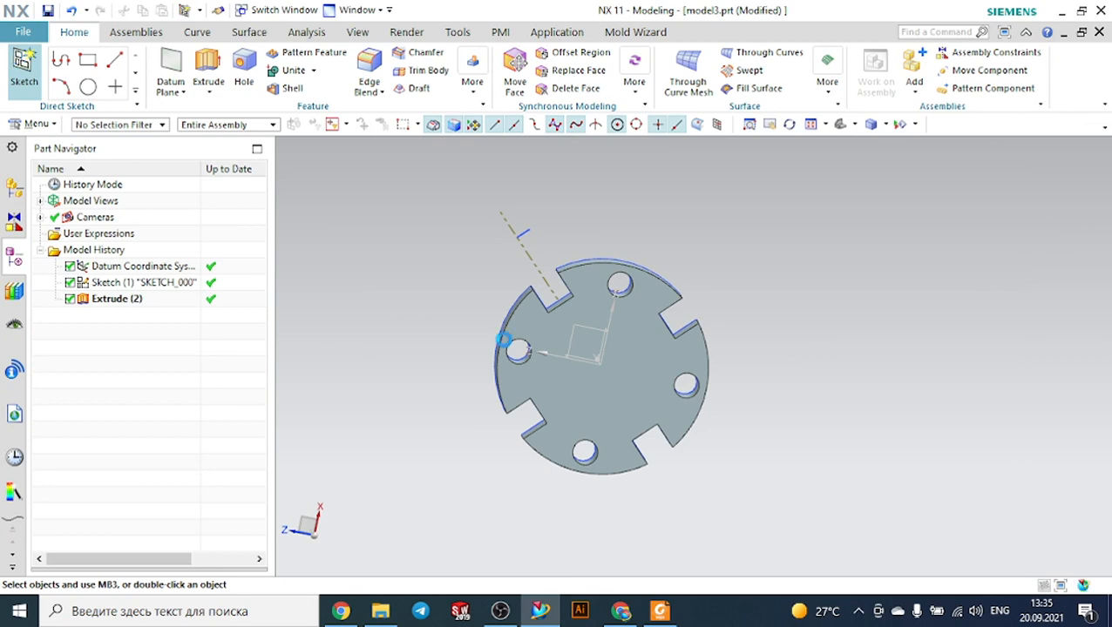
{"action": "left_click", "coordinate": [24, 65]}
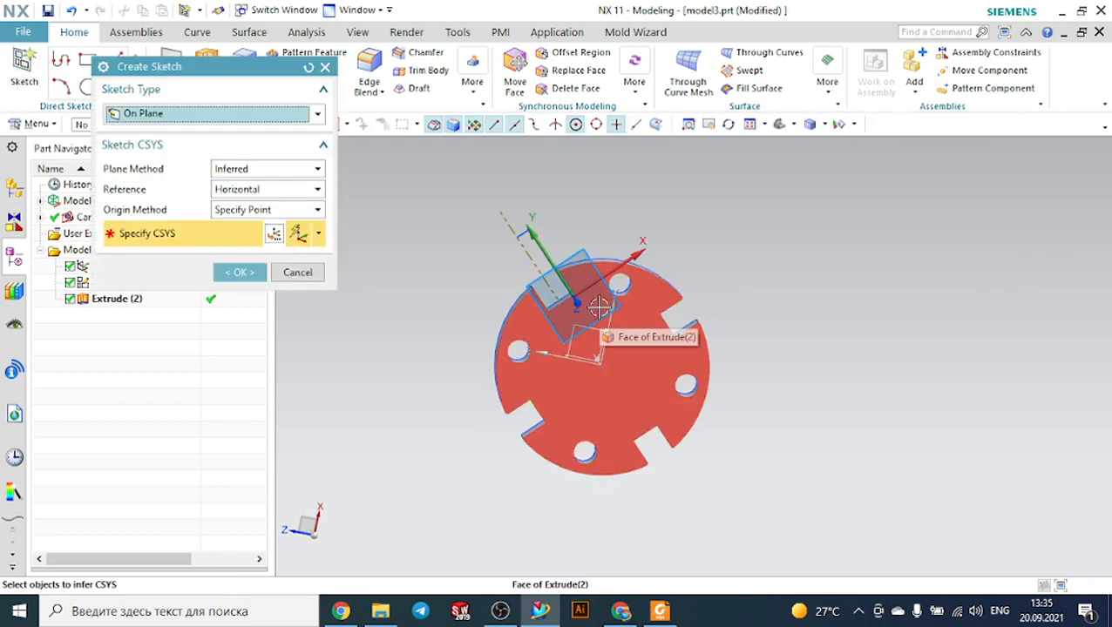
{"action": "left_click", "coordinate": [599, 307]}
{"action": "left_click", "coordinate": [259, 274]}
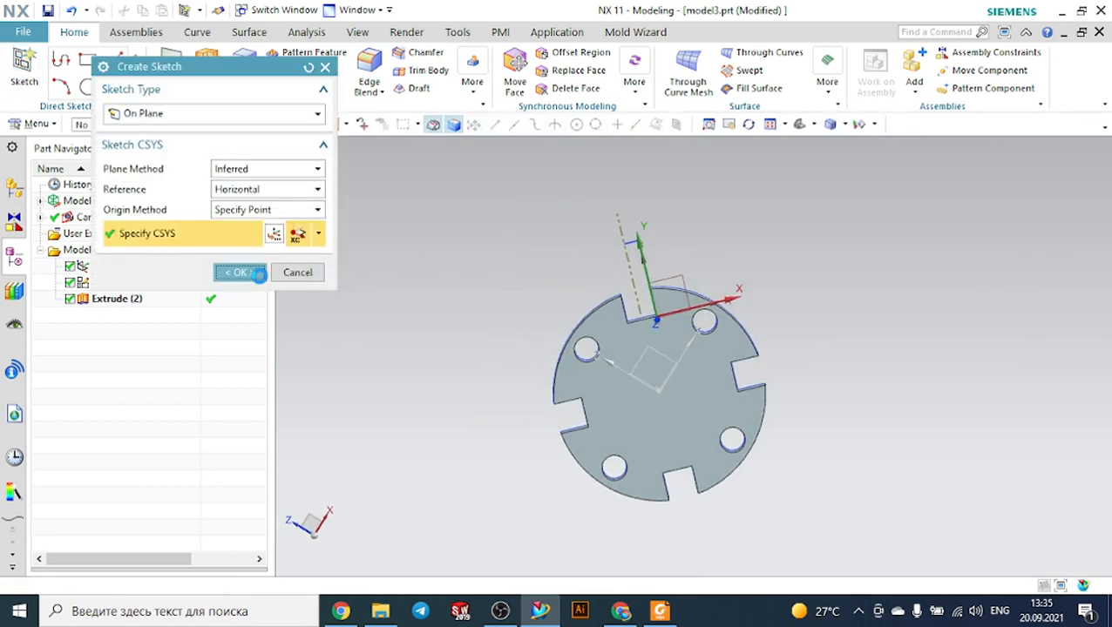
Draw a 26 mm diameter circle centred on the flange, checking the shaft diameter in 11.pdf in Foxit Reader.
{"action": "left_click", "coordinate": [203, 59]}
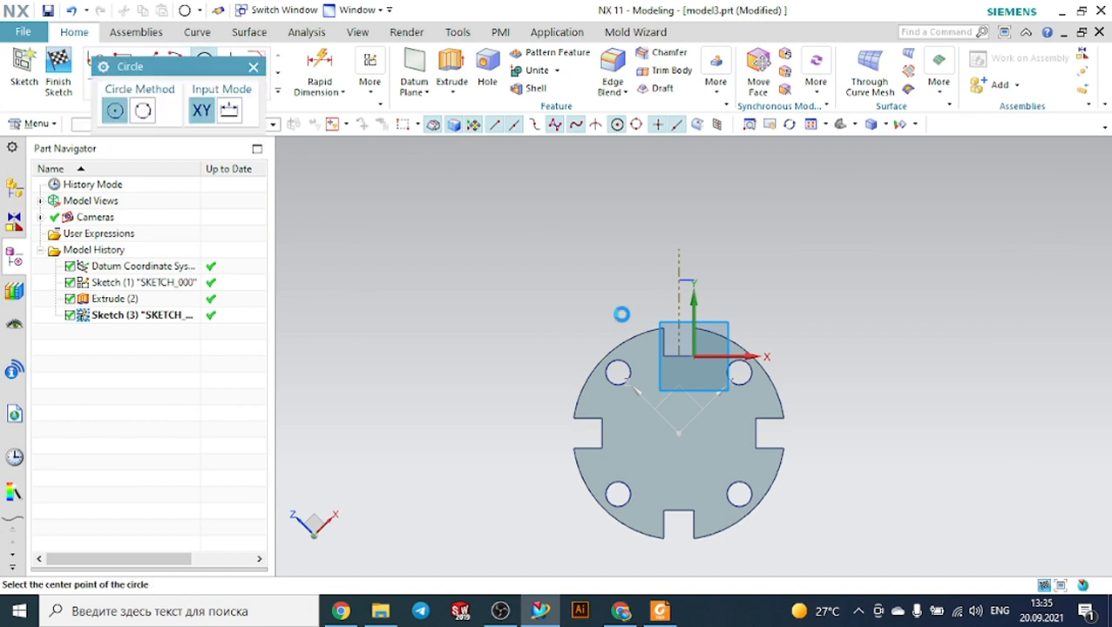
{"action": "scroll", "coordinate": [676, 413], "scroll_direction": "up", "scroll_amount": 3}
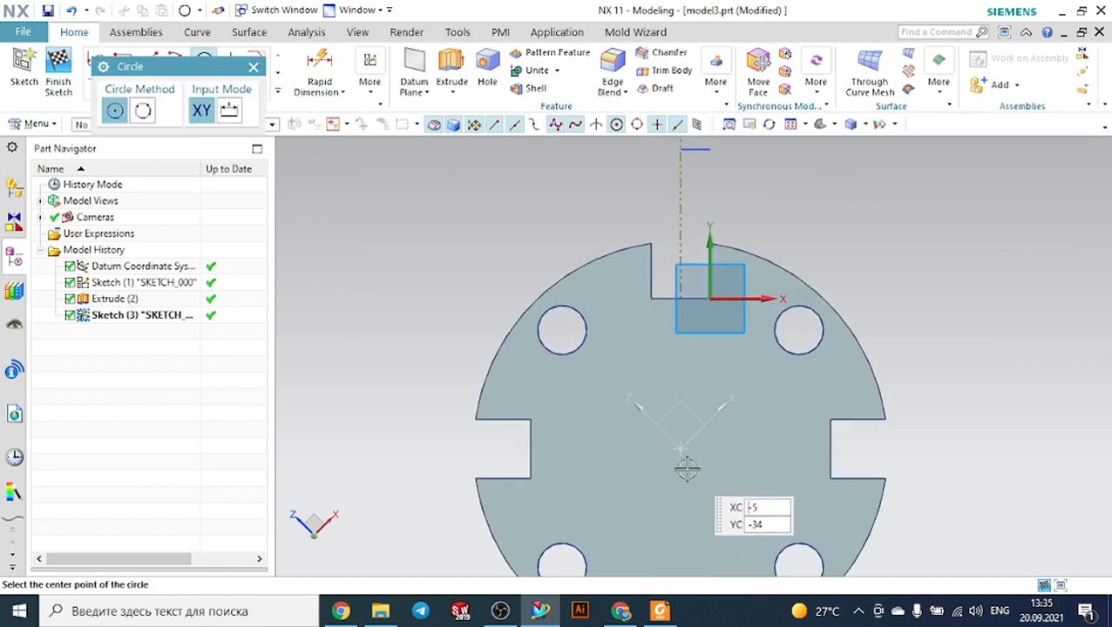
{"action": "left_click", "coordinate": [683, 450]}
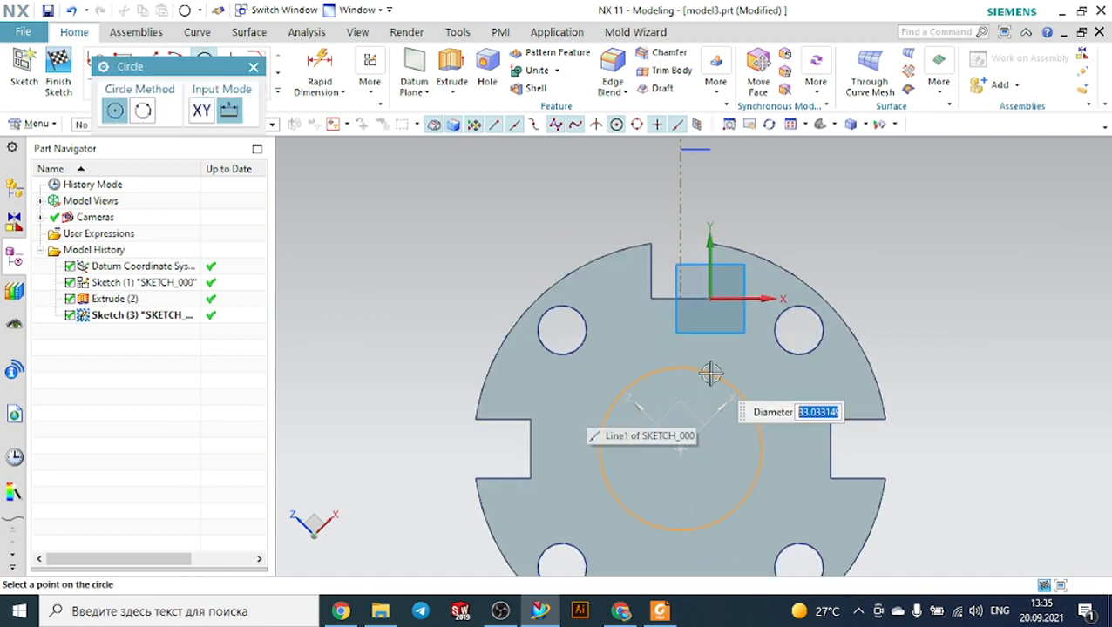
{"action": "left_click", "coordinate": [659, 611]}
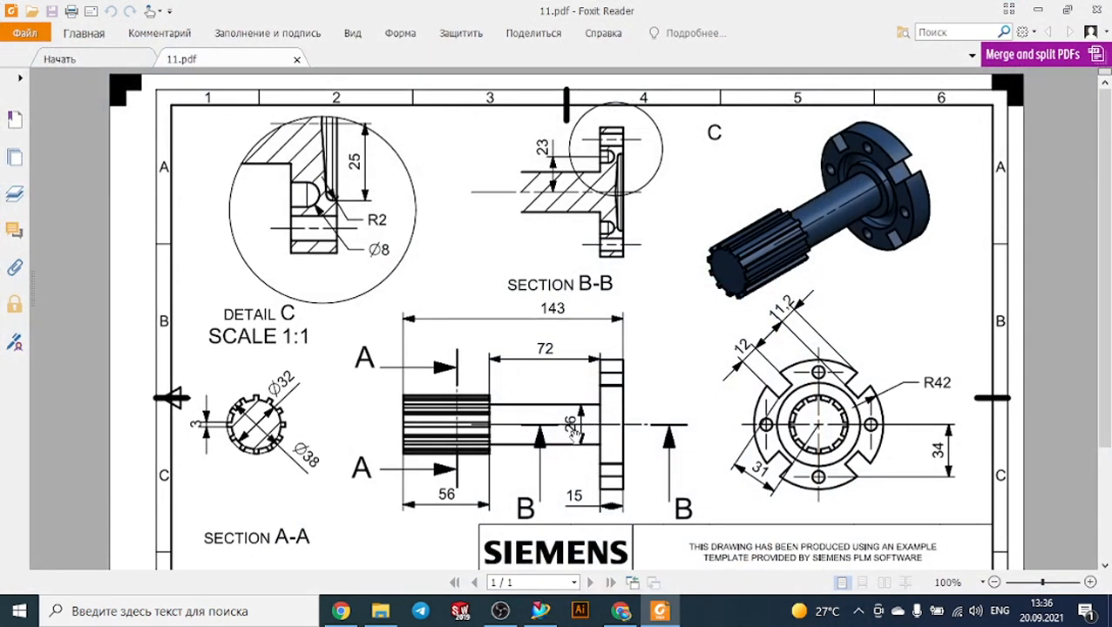
{"action": "left_click", "coordinate": [659, 611]}
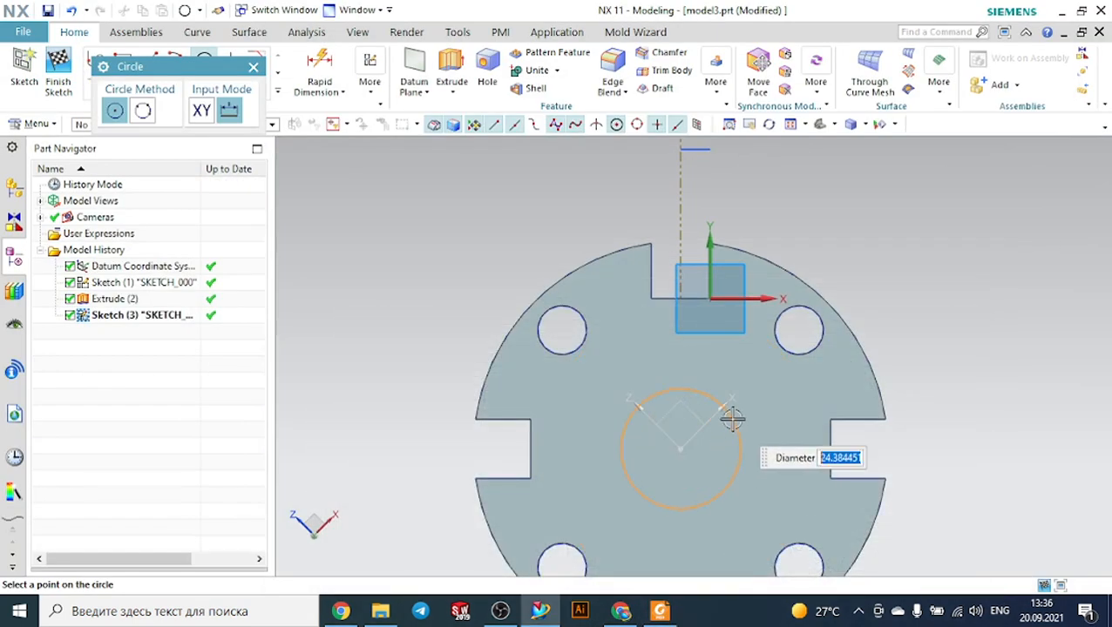
{"action": "type", "text": "2"}
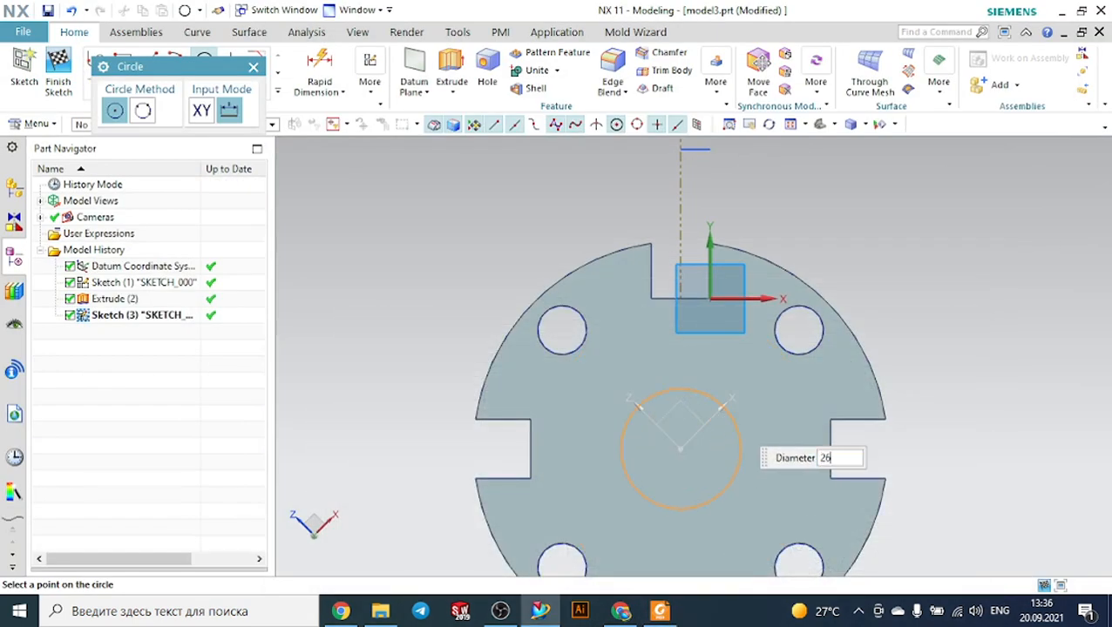
{"action": "type", "text": "6"}
{"action": "key", "text": "Return"}
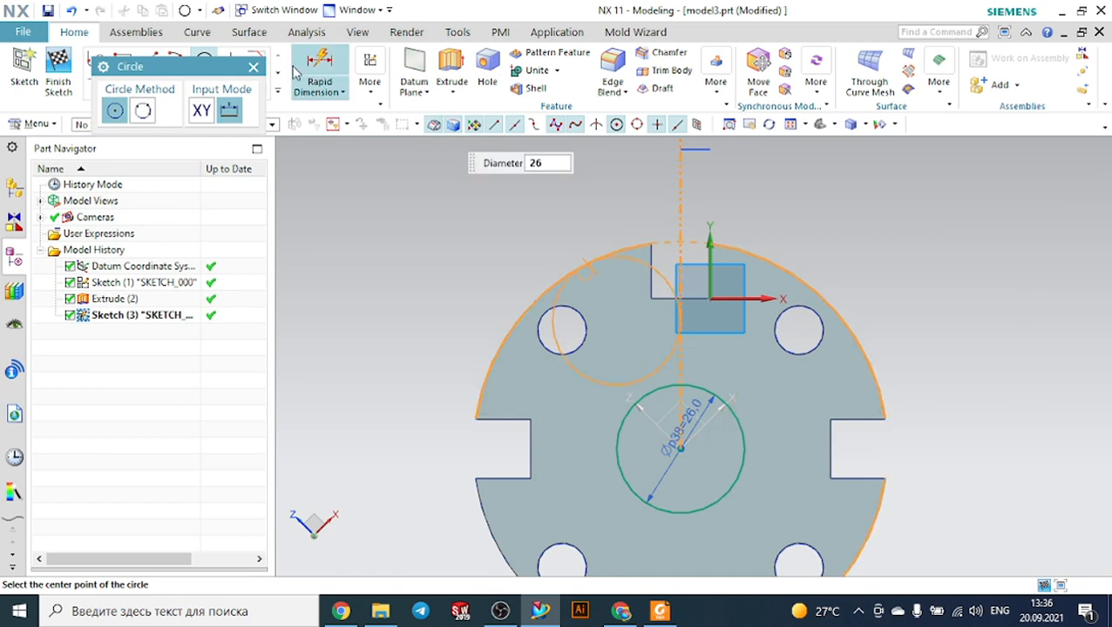
{"action": "left_click", "coordinate": [254, 68]}
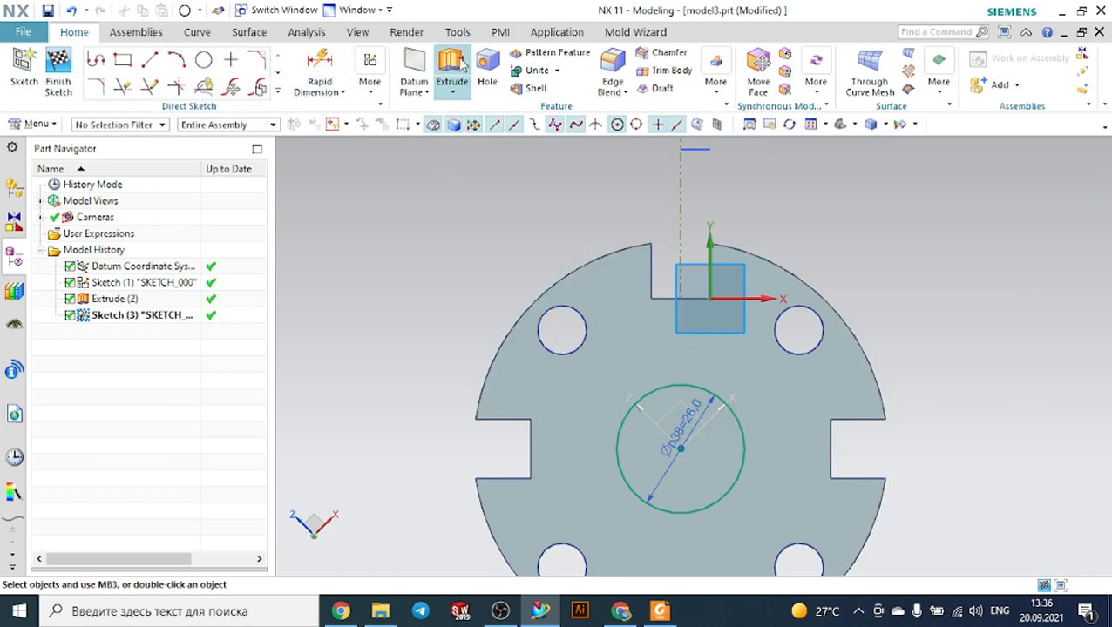
Extrude the 26 mm circle 128 mm away from the flange with Boolean None, checking the shaft lengths in 11.pdf in Foxit Reader.
{"action": "left_click", "coordinate": [452, 74]}
{"action": "middle_click_drag", "start_coordinate": [963, 216], "coordinate": [802, 305]}
{"action": "left_click_drag", "start_coordinate": [803, 305], "coordinate": [787, 532]}
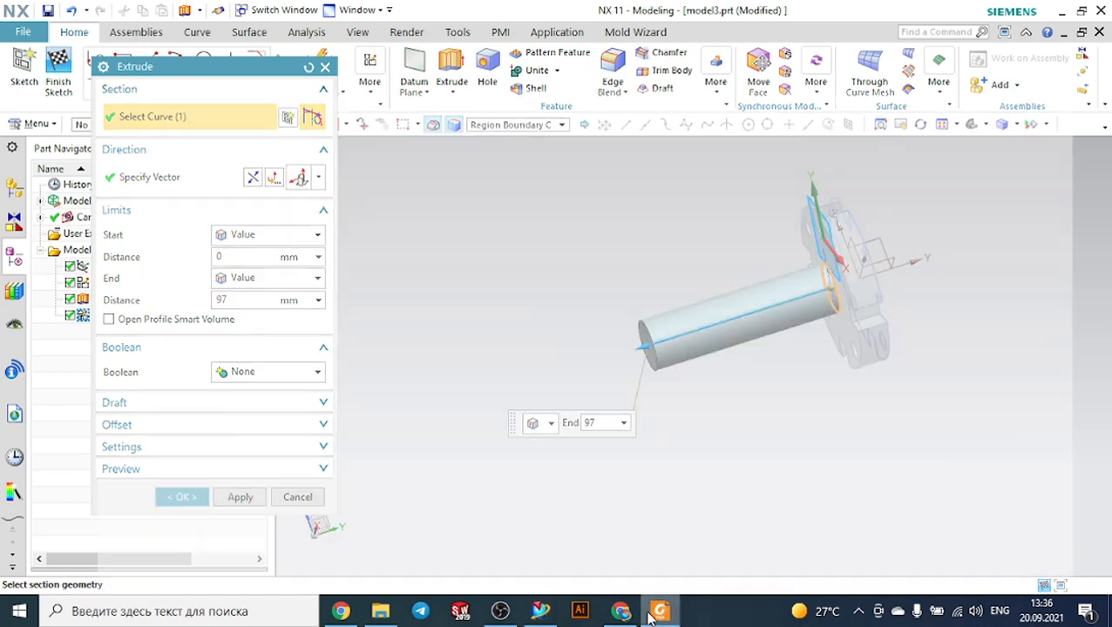
{"action": "left_click", "coordinate": [660, 611]}
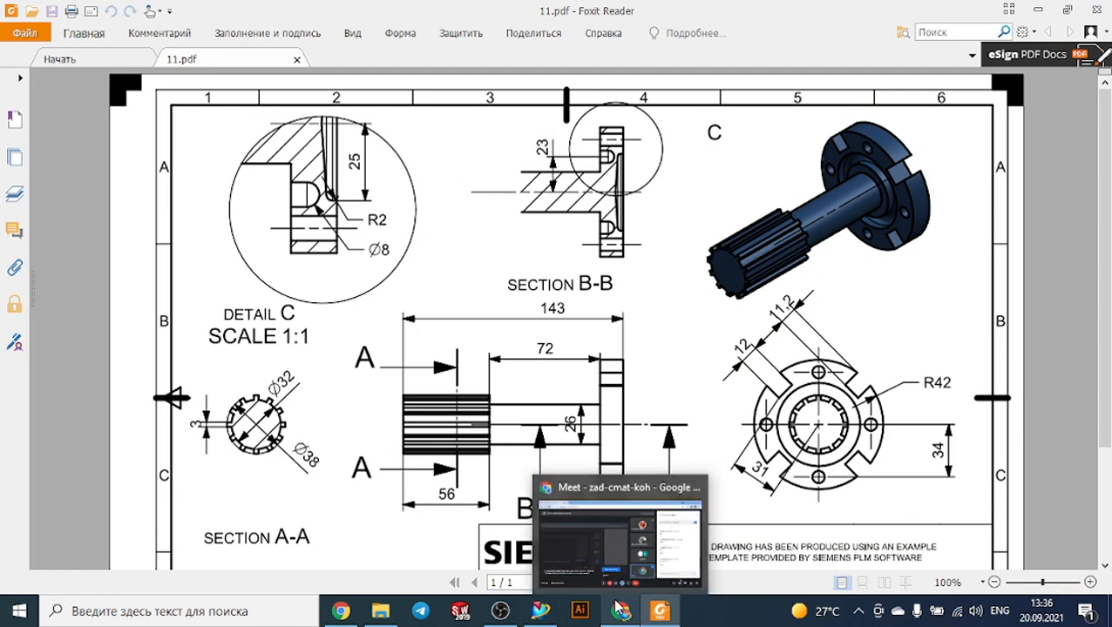
{"action": "left_click", "coordinate": [544, 612]}
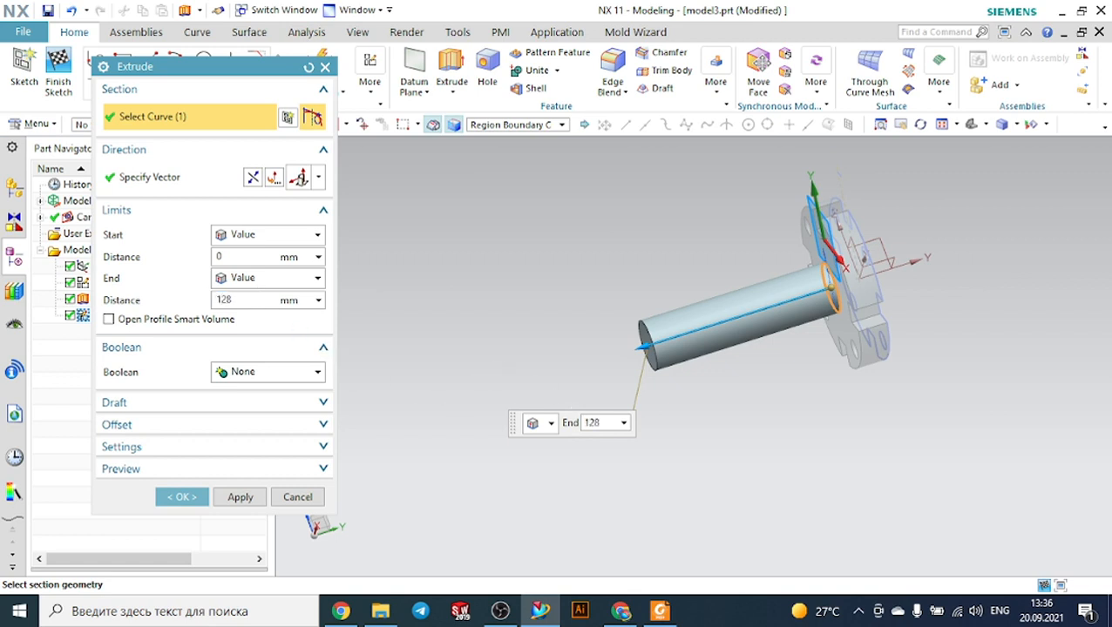
{"action": "left_click", "coordinate": [257, 299]}
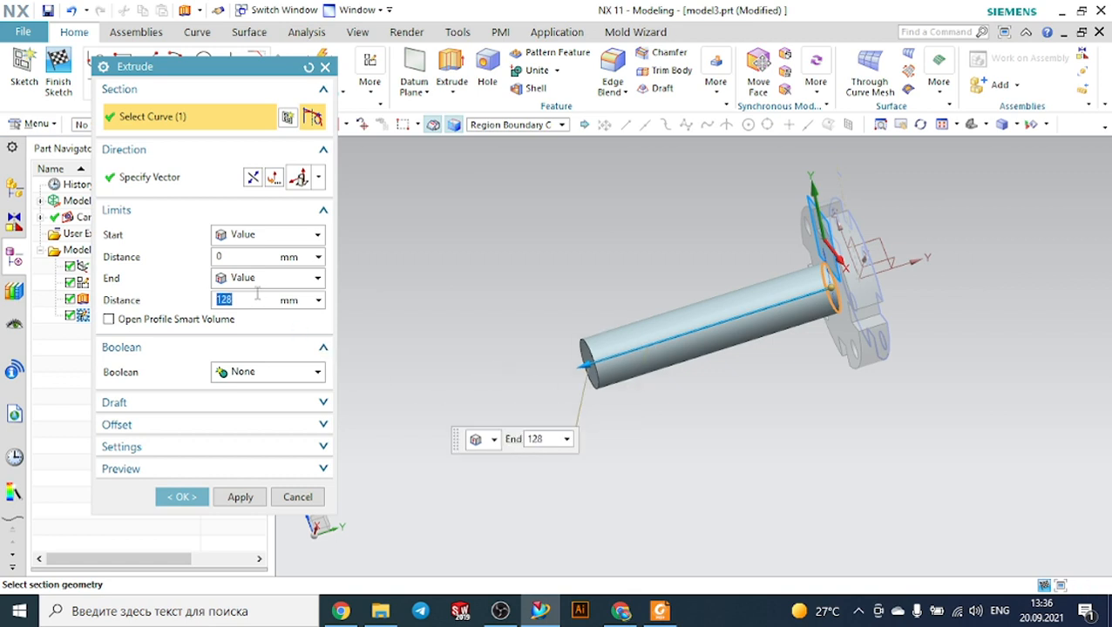
{"action": "left_click", "coordinate": [182, 497]}
{"action": "middle_click_drag", "start_coordinate": [623, 211], "coordinate": [647, 252]}
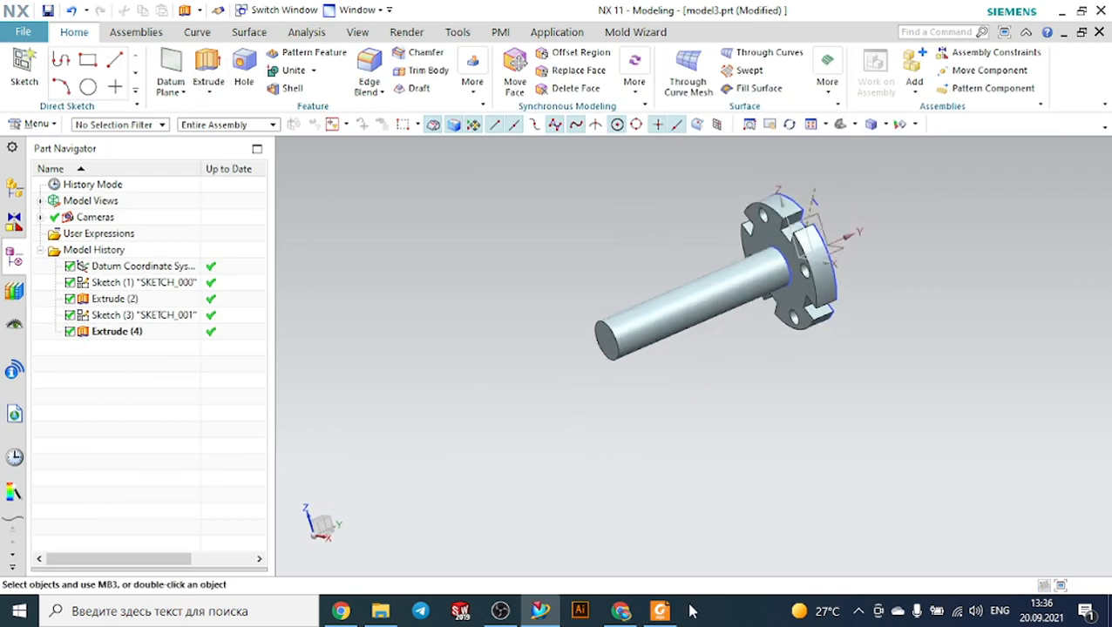
Consult 11.pdf in Foxit Reader and start an NX sketch on the free end face of the shaft.
{"action": "left_click", "coordinate": [660, 610]}
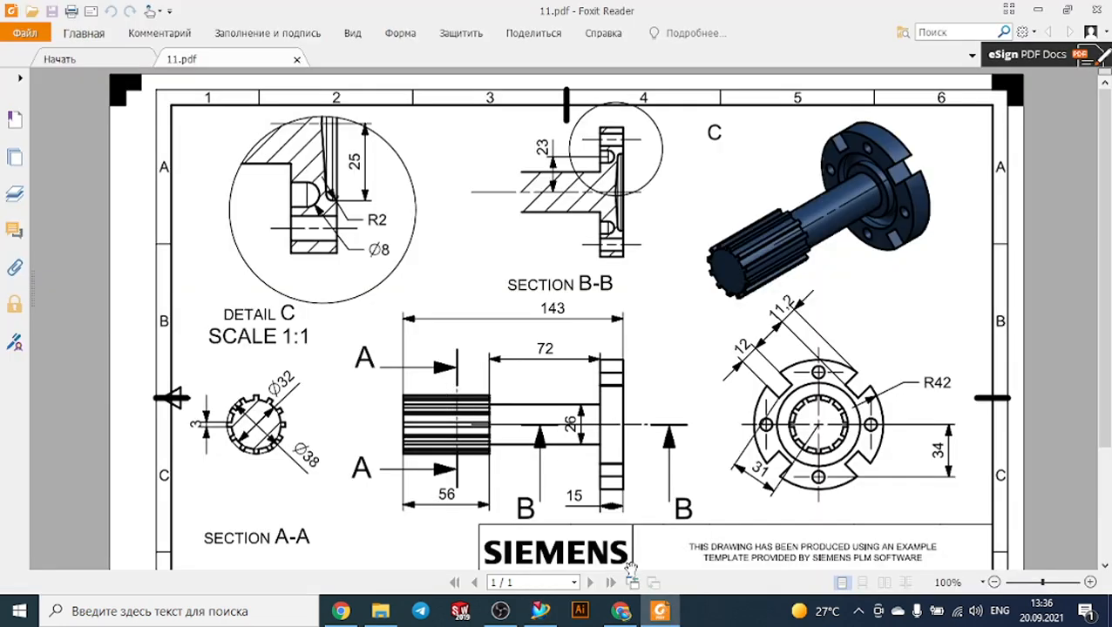
{"action": "left_click", "coordinate": [660, 611]}
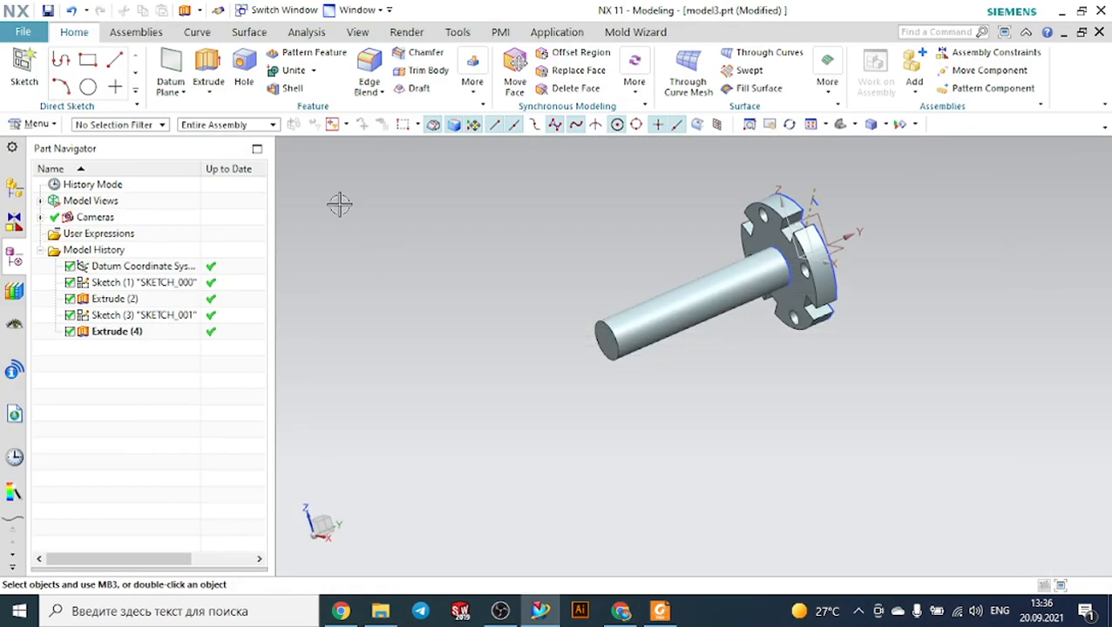
{"action": "scroll", "coordinate": [654, 384], "scroll_direction": "up", "scroll_amount": 3}
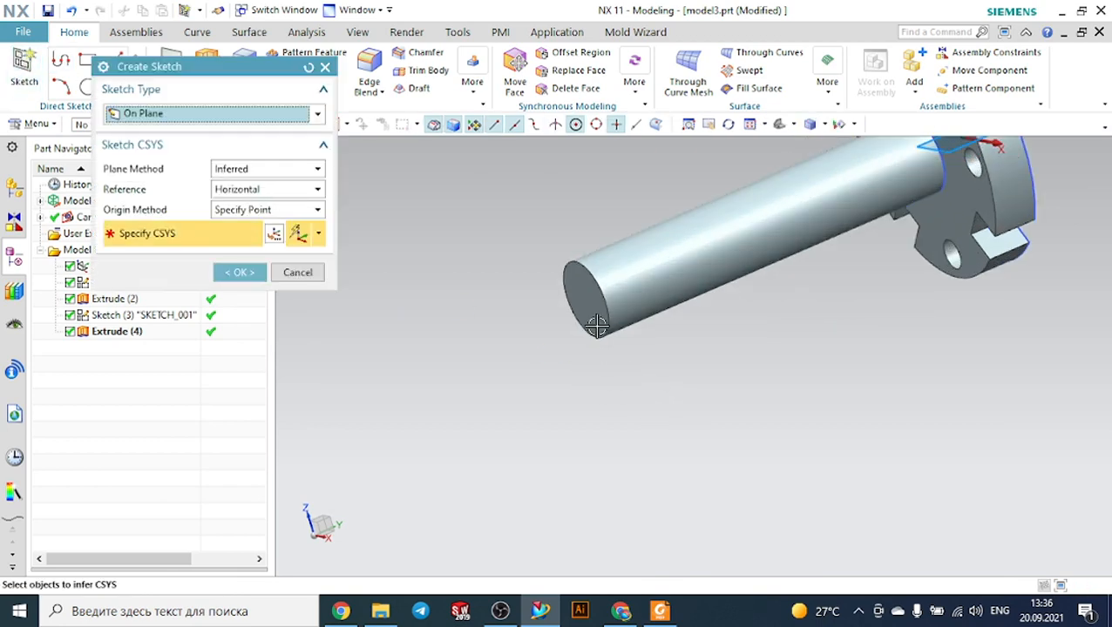
{"action": "left_click", "coordinate": [582, 300]}
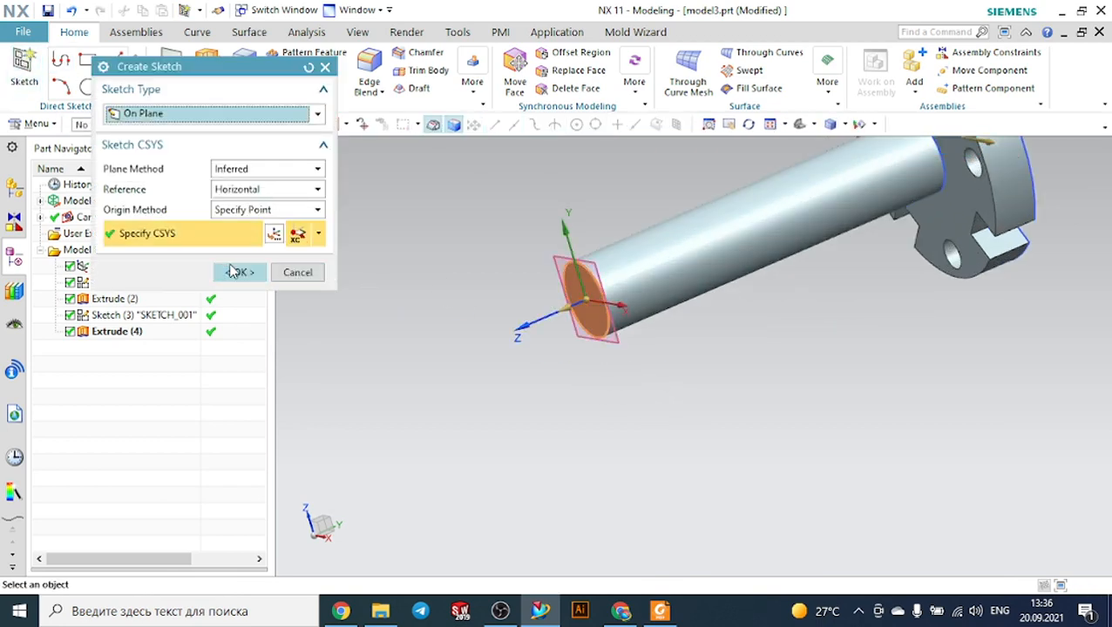
{"action": "left_click", "coordinate": [238, 272]}
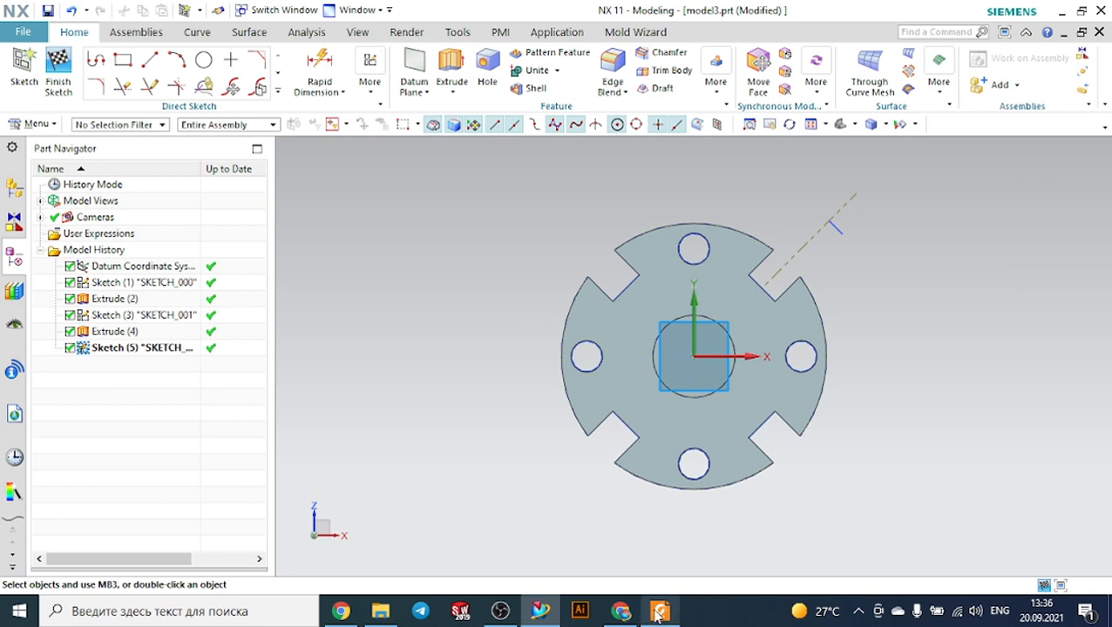
Draw two concentric circles of 32 mm and 38 mm diameter at the sketch origin, checking Section A-A in 11.pdf in Foxit Reader.
{"action": "left_click", "coordinate": [660, 611]}
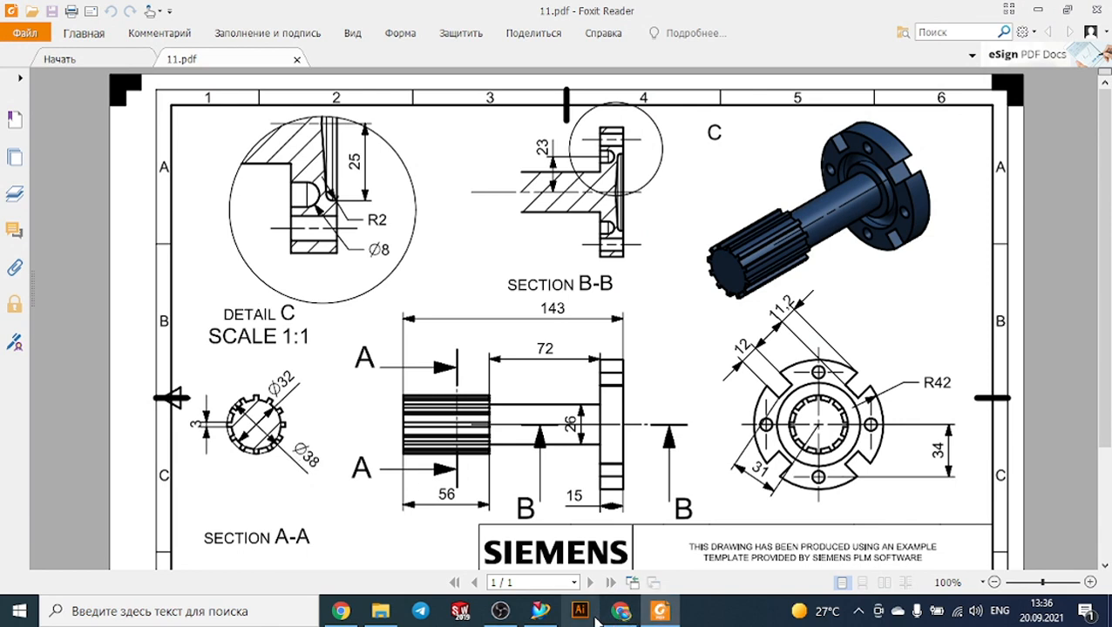
{"action": "left_click", "coordinate": [541, 611]}
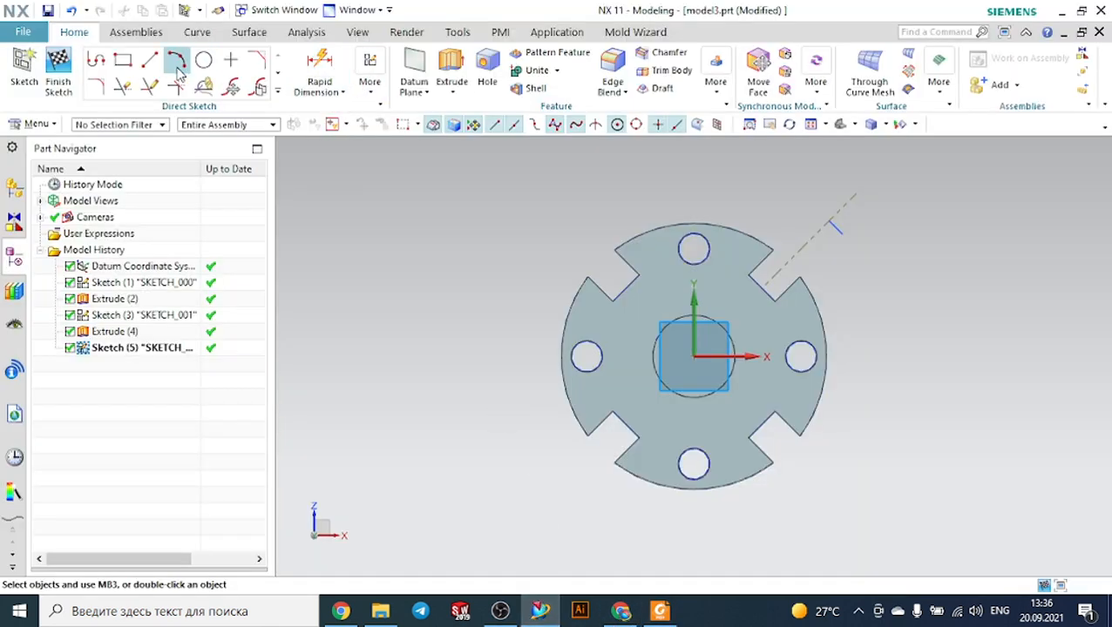
{"action": "left_click", "coordinate": [203, 59]}
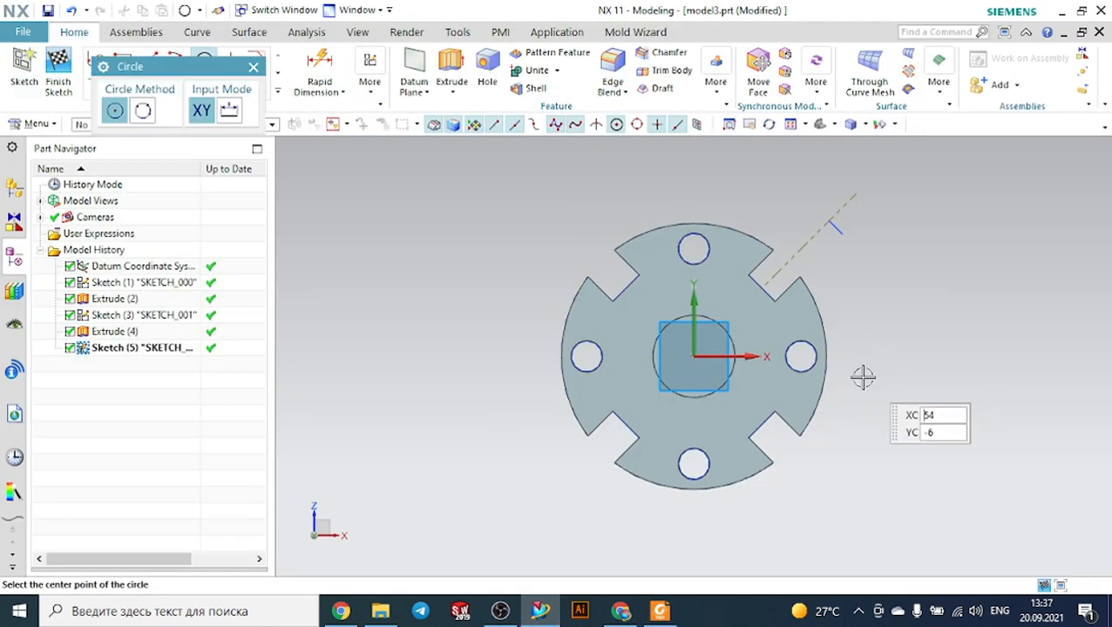
{"action": "scroll", "coordinate": [861, 377], "scroll_direction": "up", "scroll_amount": 2}
{"action": "left_click", "coordinate": [603, 345]}
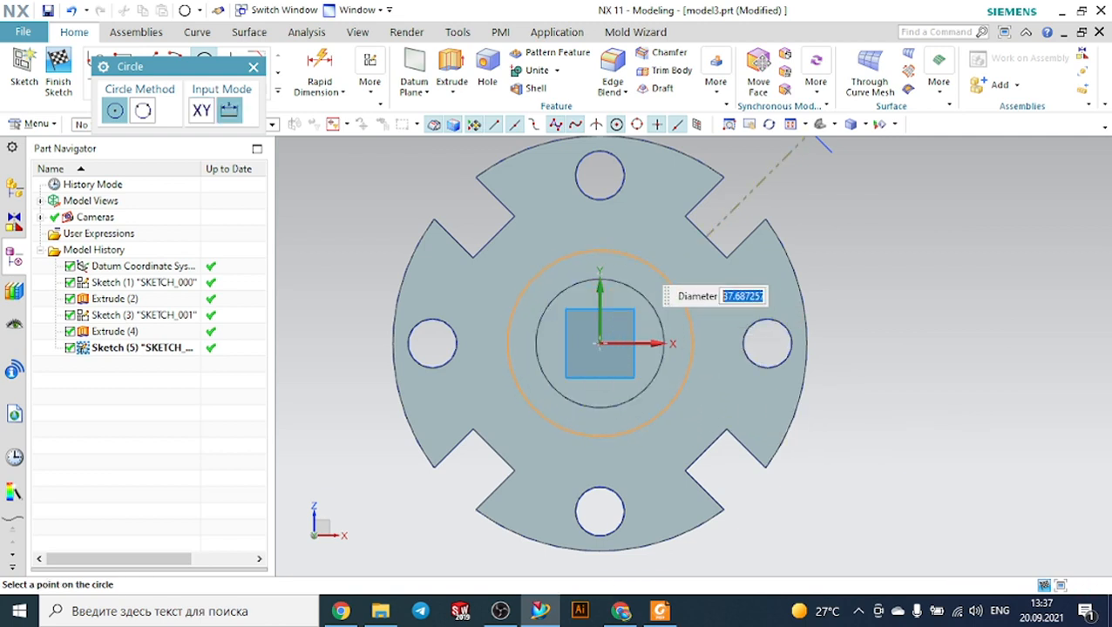
{"action": "type", "text": "32"}
{"action": "key", "text": "Return"}
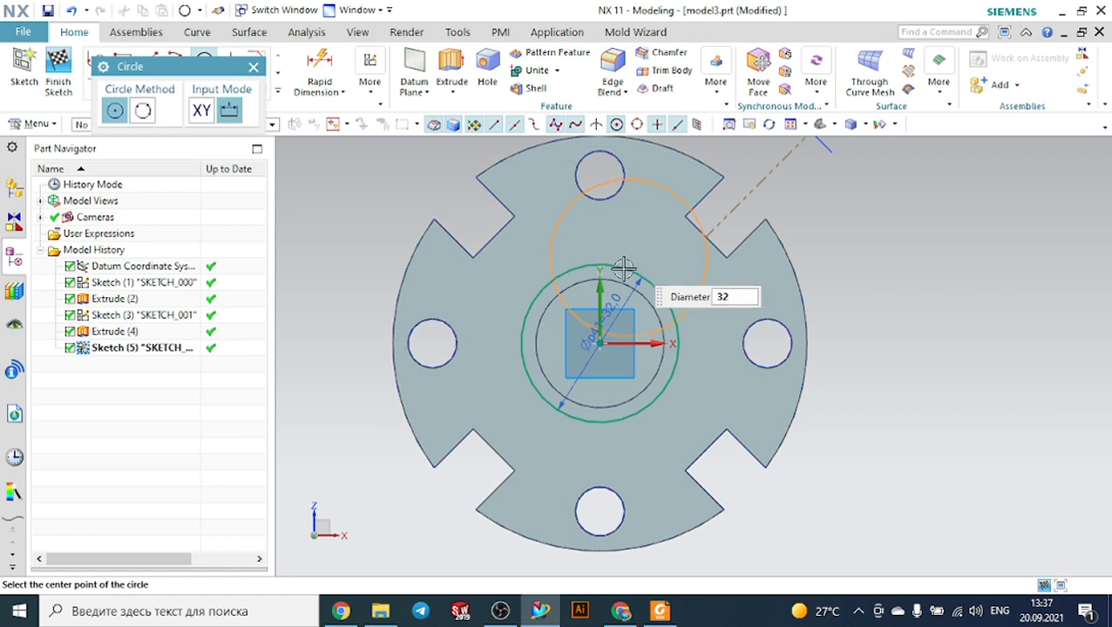
{"action": "left_click", "coordinate": [597, 342]}
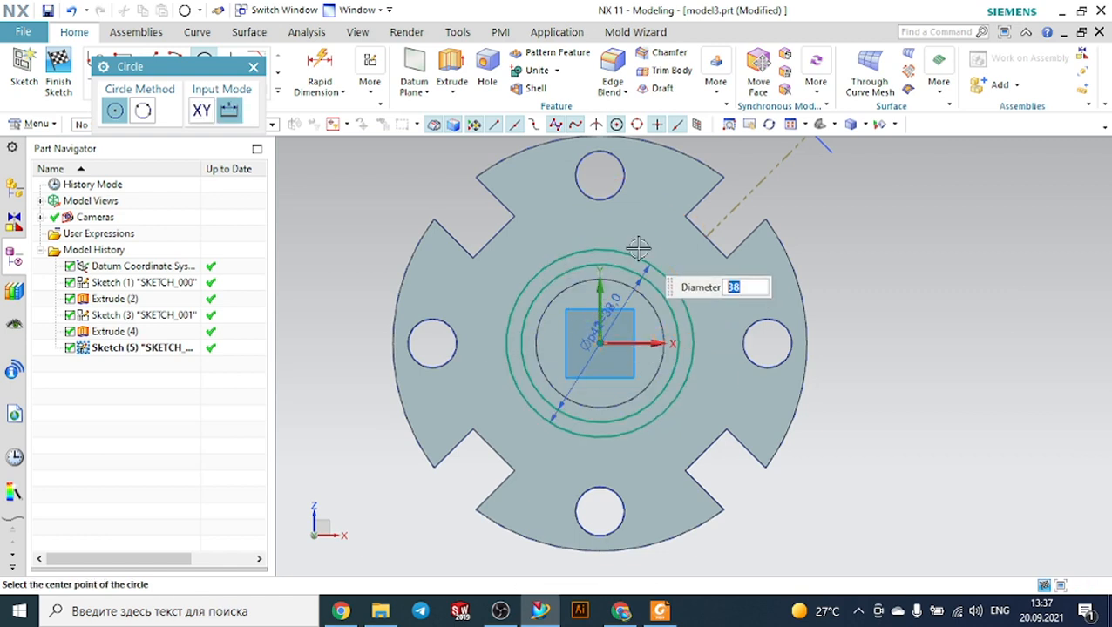
{"action": "key", "text": "Return"}
{"action": "key", "text": "Escape"}
Consult Section A-A in 11.pdf in Foxit Reader and, back in NX, draw two vertical lines about 9.5 mm long across the circles' upper edge.
{"action": "left_click", "coordinate": [661, 612]}
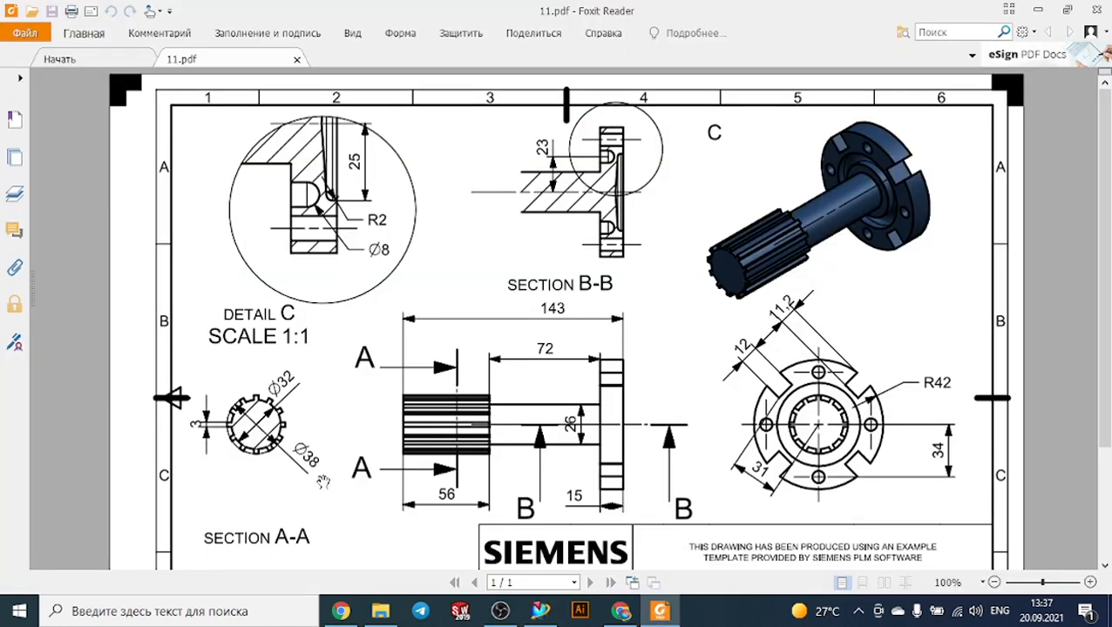
{"action": "left_click", "coordinate": [541, 611]}
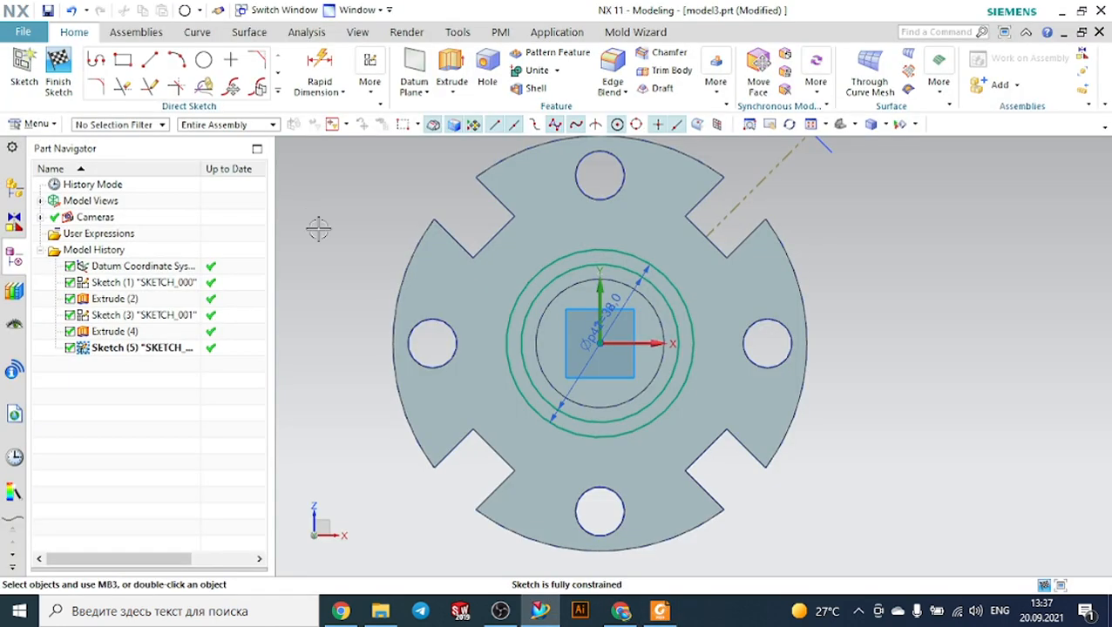
{"action": "left_click", "coordinate": [150, 59]}
{"action": "scroll", "coordinate": [609, 234], "scroll_direction": "up", "scroll_amount": 3}
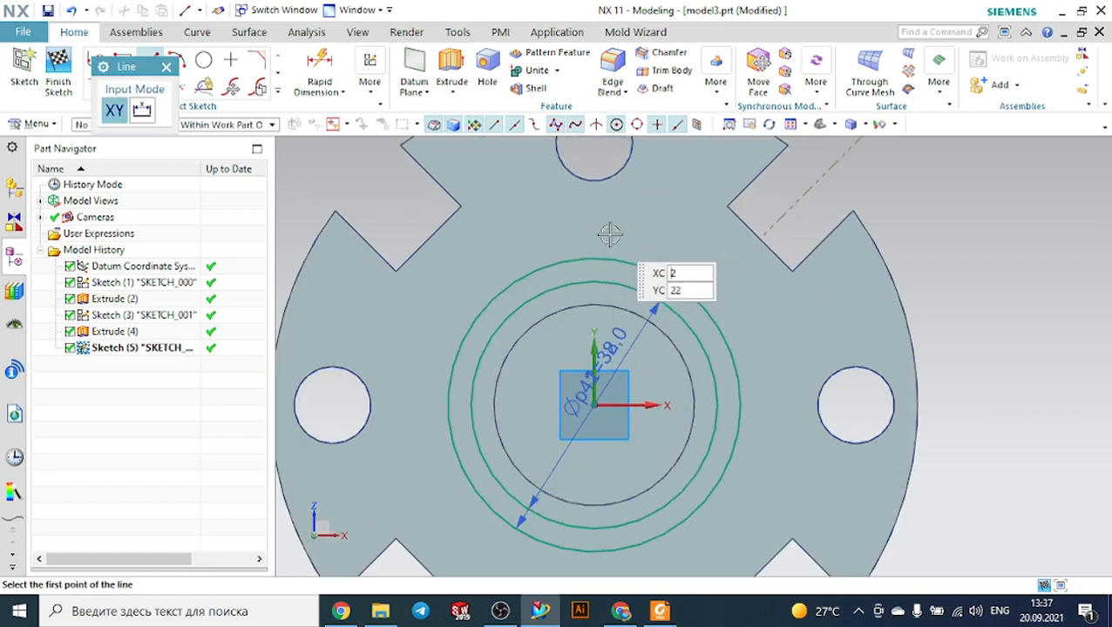
{"action": "left_click", "coordinate": [563, 224]}
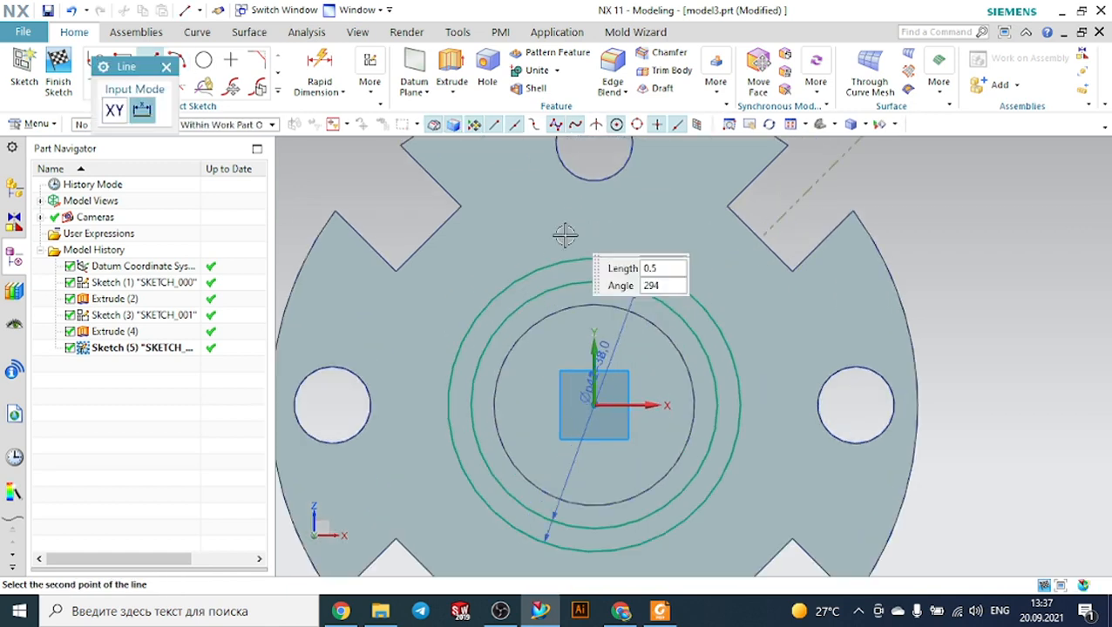
{"action": "left_click", "coordinate": [563, 296]}
{"action": "left_click", "coordinate": [632, 226]}
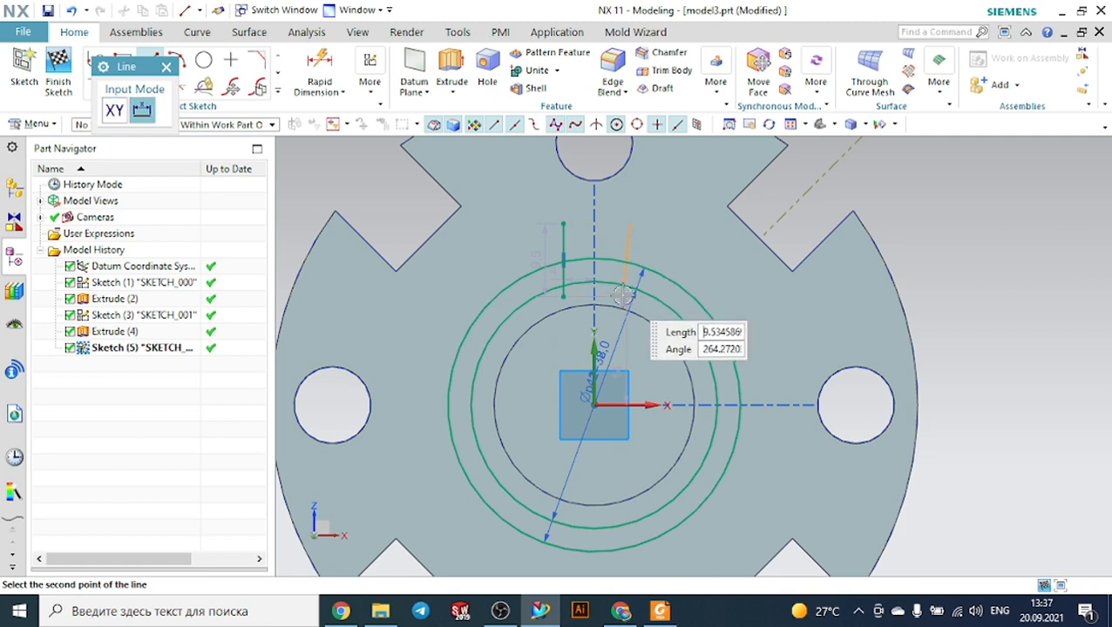
{"action": "left_click", "coordinate": [631, 297]}
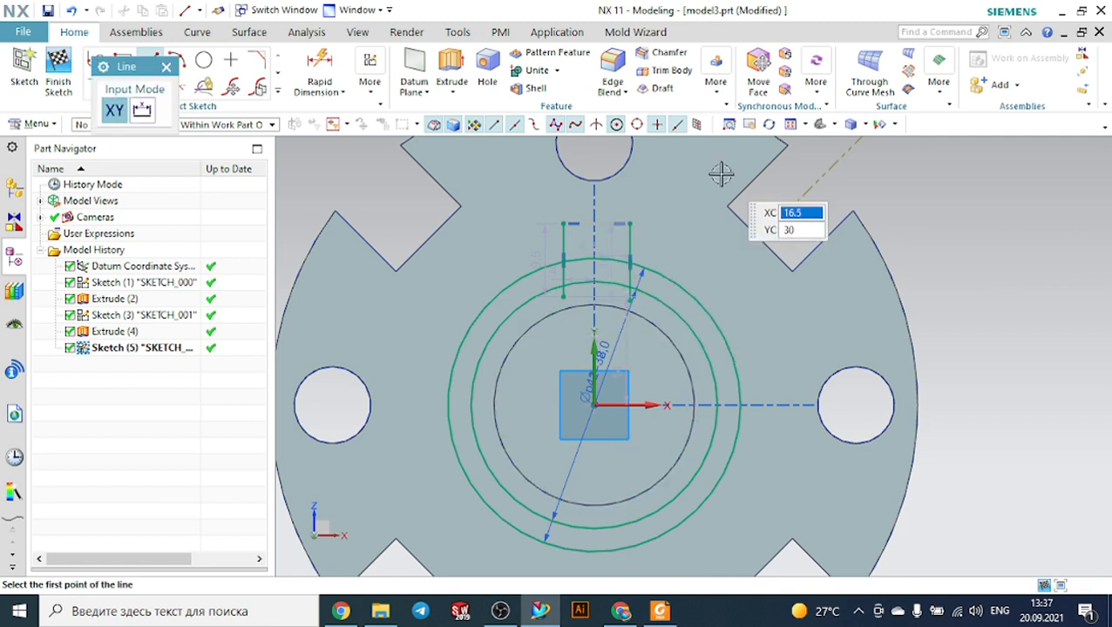
{"action": "key", "text": "Escape"}
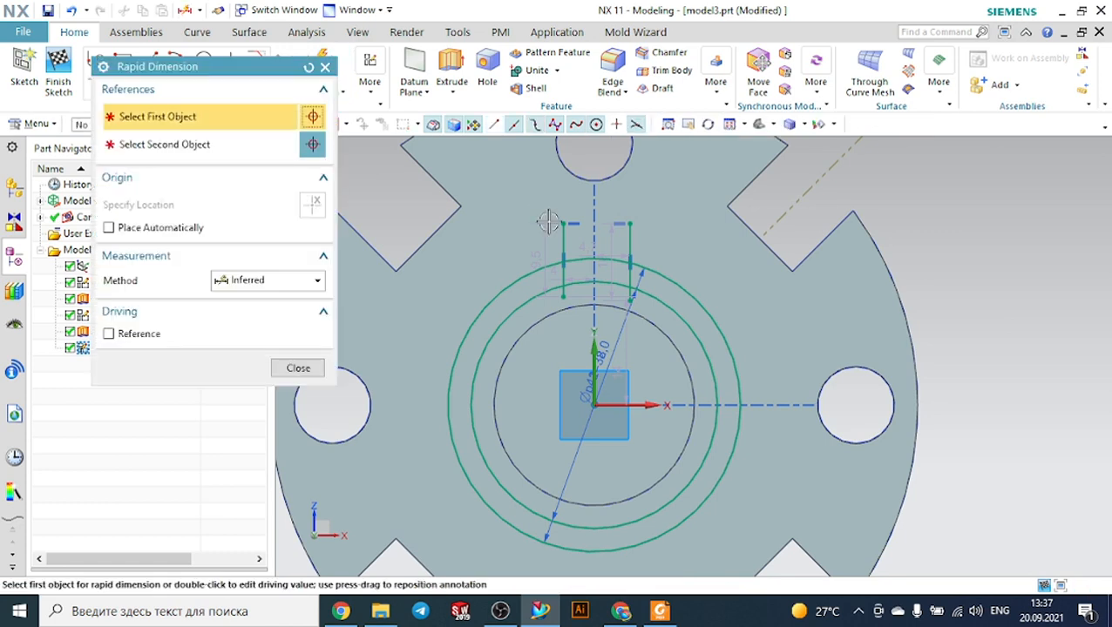
Dimension the spacing between the two vertical lines and set it to 3 mm.
{"action": "left_click", "coordinate": [563, 258]}
{"action": "left_click", "coordinate": [631, 239]}
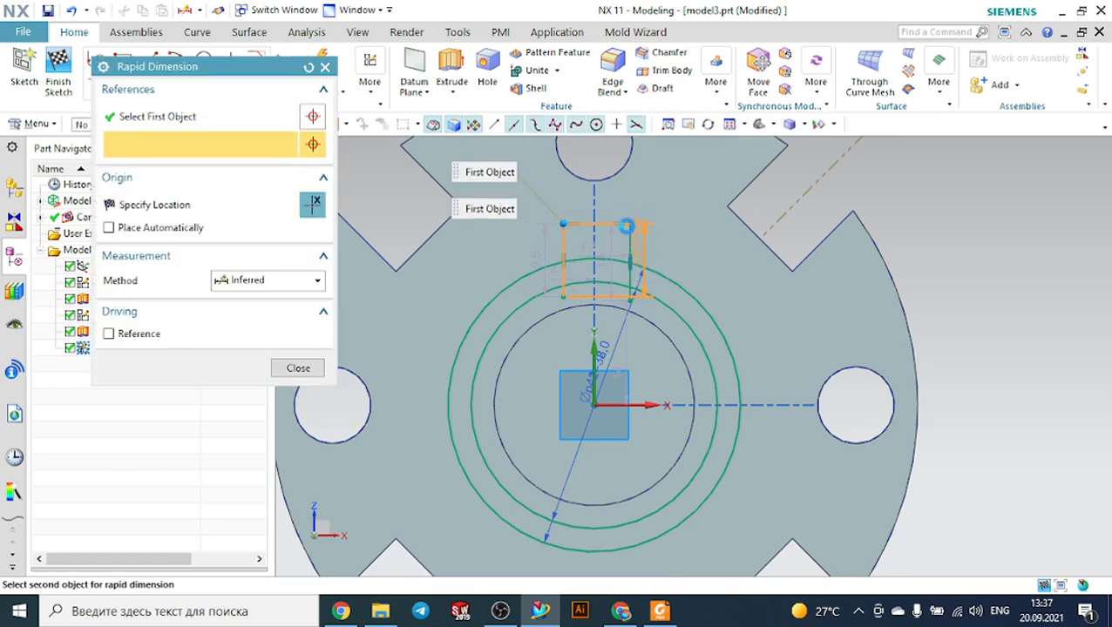
{"action": "left_click", "coordinate": [611, 202]}
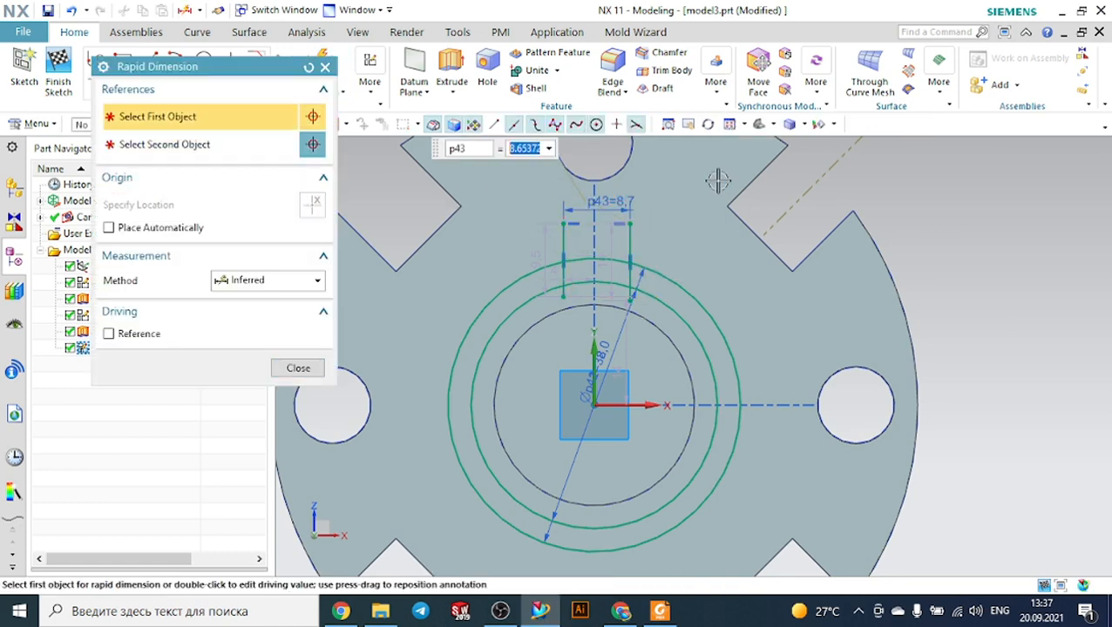
{"action": "type", "text": "3"}
{"action": "key", "text": "Return"}
{"action": "key", "text": "Escape"}
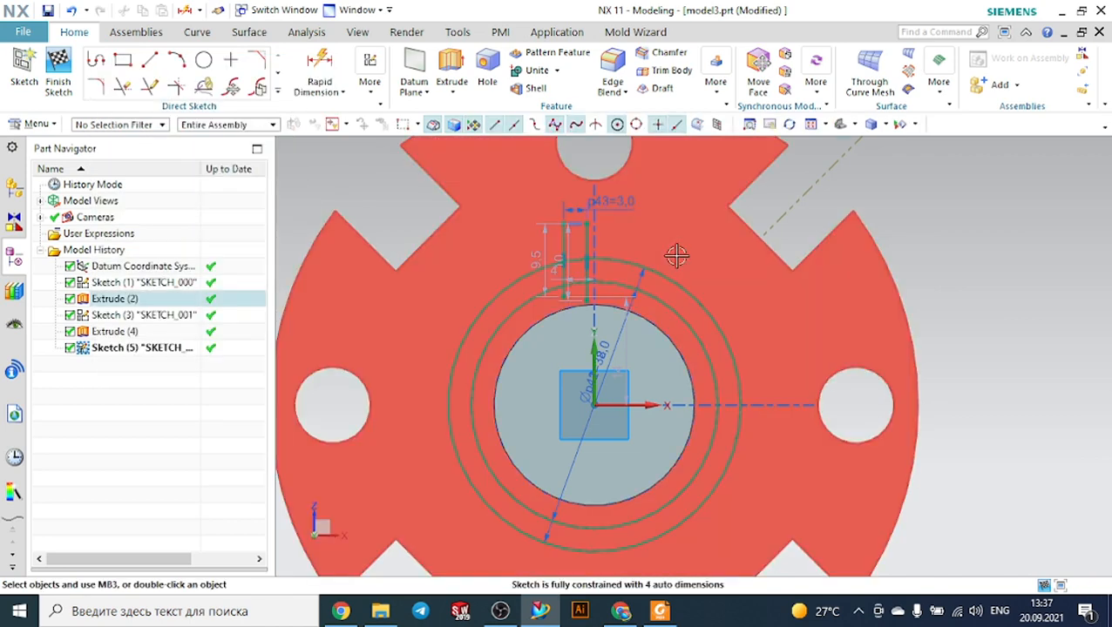
Make the two vertical lines symmetric about the sketch's vertical axis.
{"action": "left_click", "coordinate": [369, 83]}
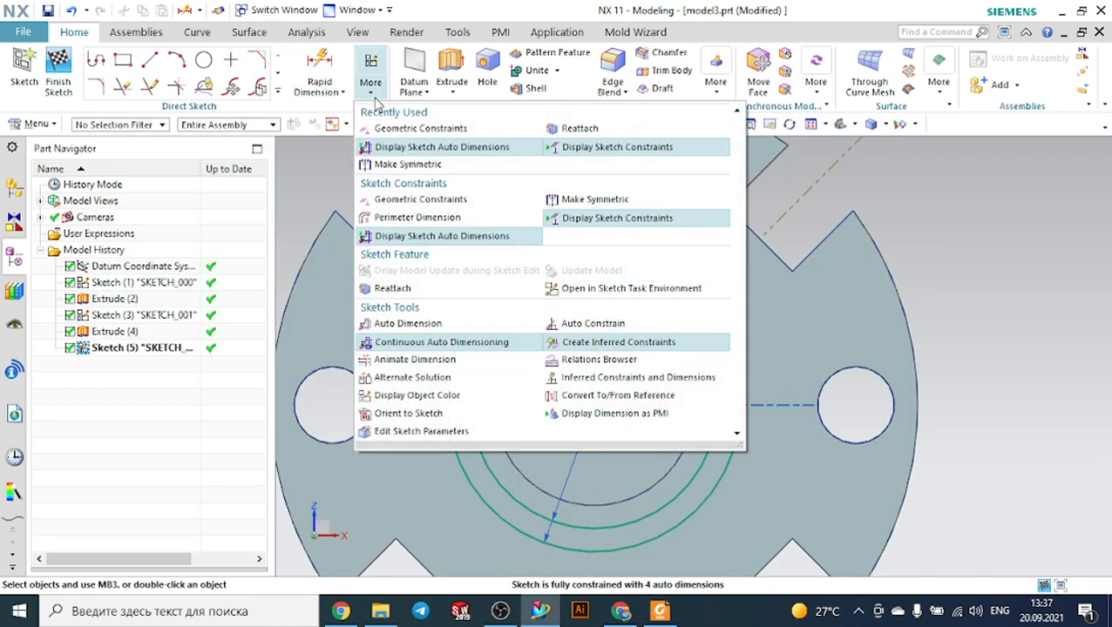
{"action": "left_click", "coordinate": [392, 165]}
{"action": "scroll", "coordinate": [693, 300], "scroll_direction": "up", "scroll_amount": 1}
{"action": "left_click", "coordinate": [533, 213]}
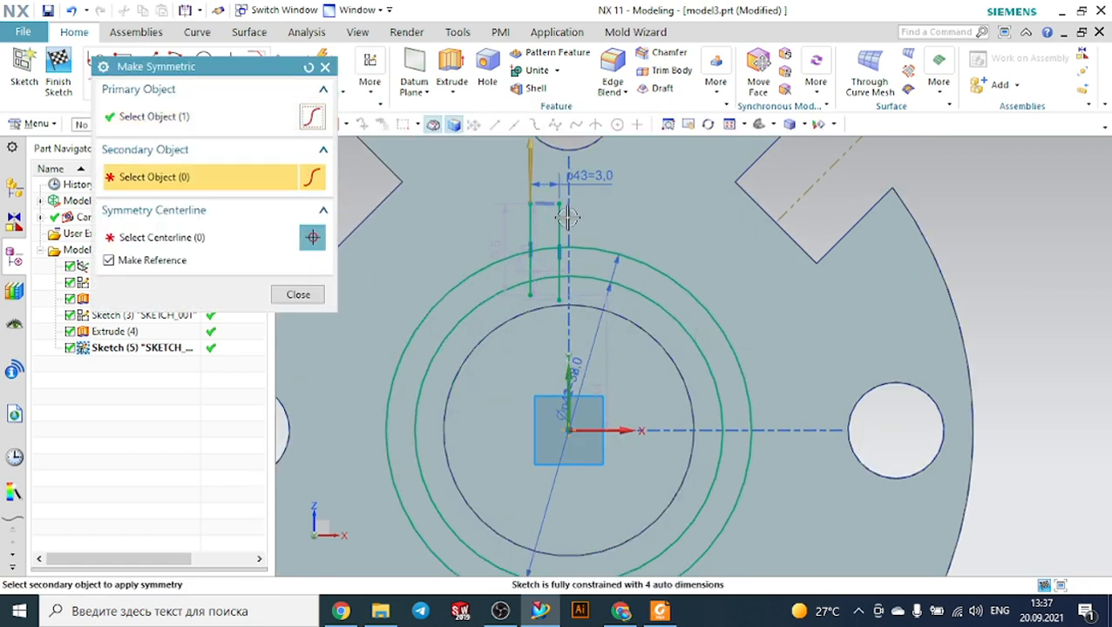
{"action": "left_click", "coordinate": [560, 212]}
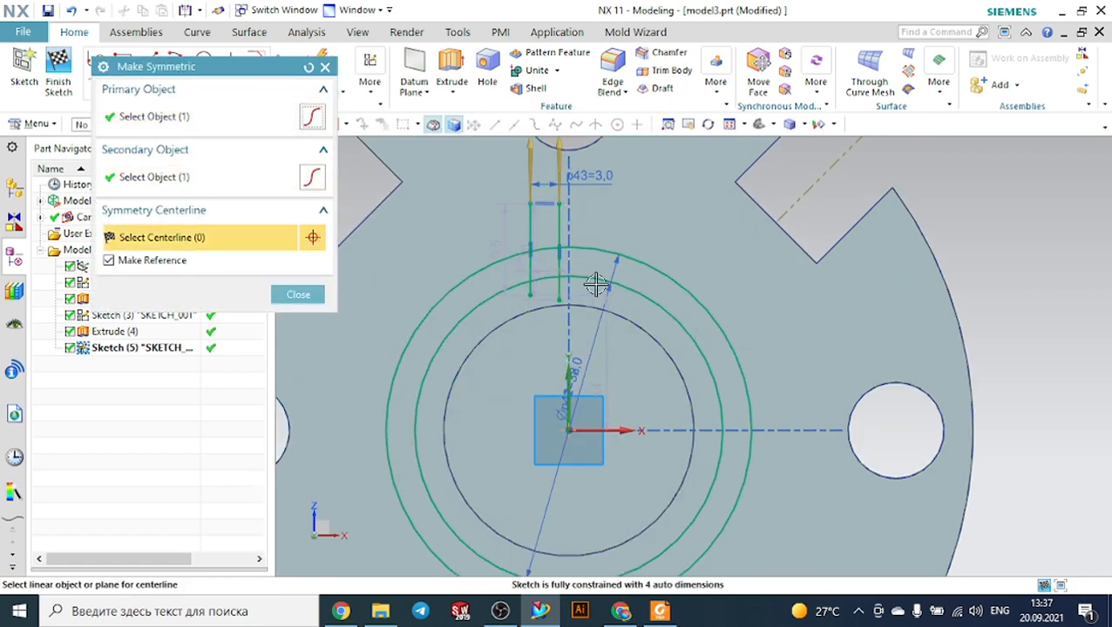
{"action": "left_click", "coordinate": [567, 378]}
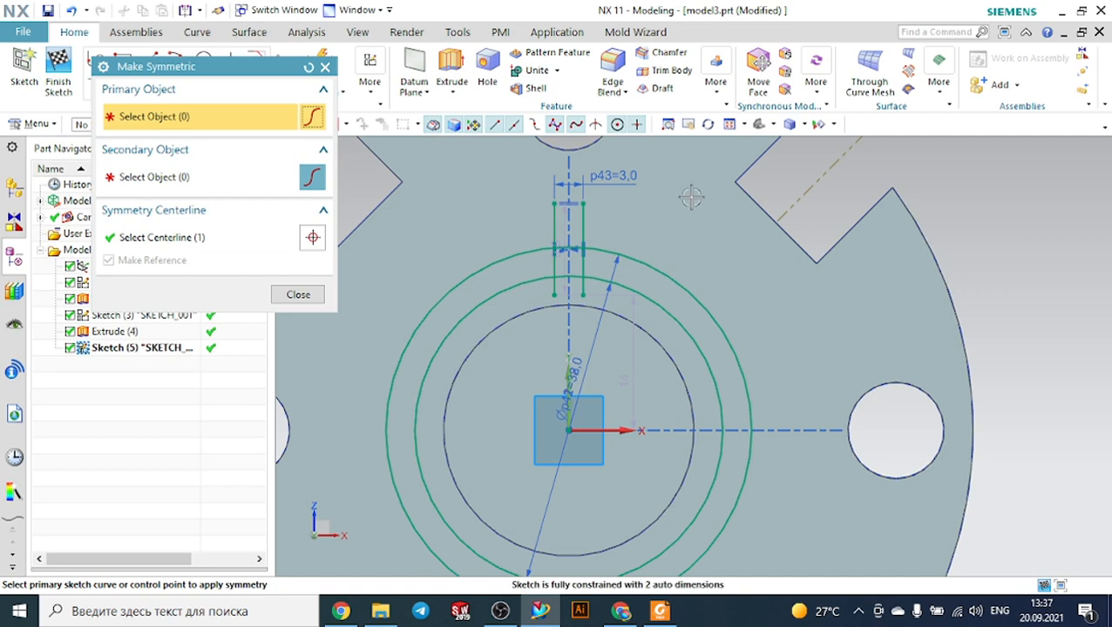
{"action": "key", "text": "Escape"}
Trim the line ends, the rest of the 38 mm circle and the inner arc between the lines, leaving one tooth on the 32 mm circle.
{"action": "left_click", "coordinate": [123, 88]}
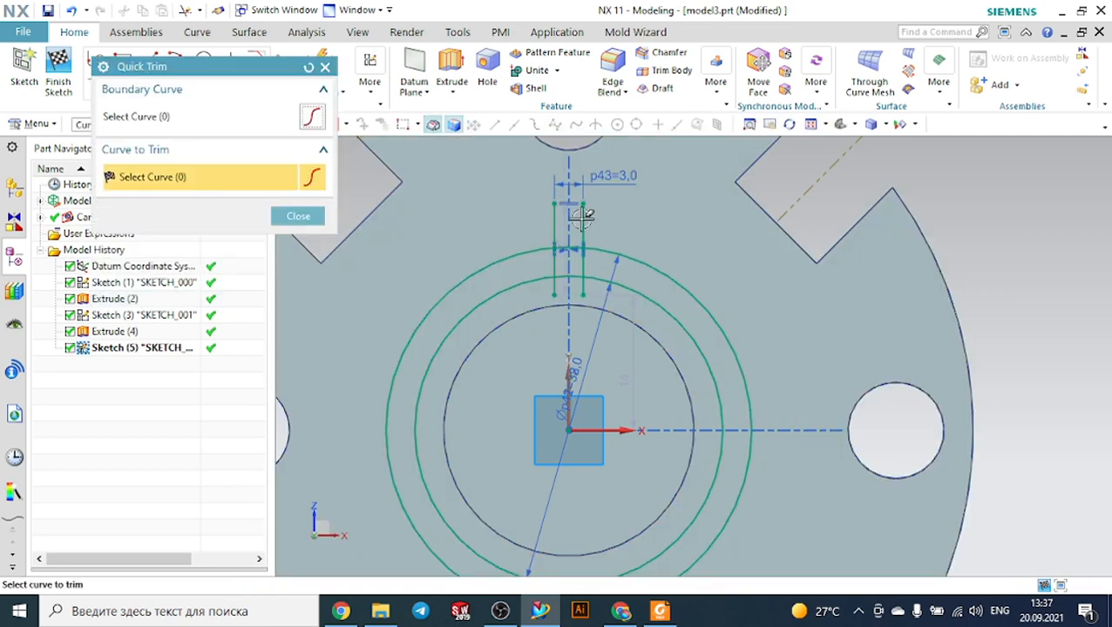
{"action": "scroll", "coordinate": [546, 309], "scroll_direction": "up", "scroll_amount": 2}
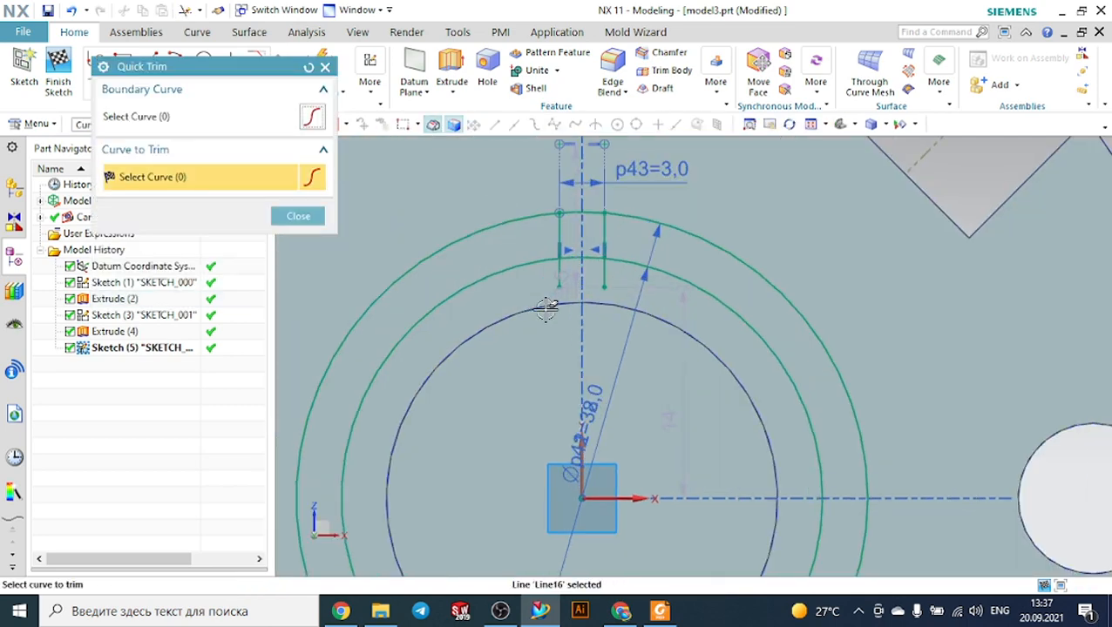
{"action": "scroll", "coordinate": [547, 309], "scroll_direction": "up", "scroll_amount": 1}
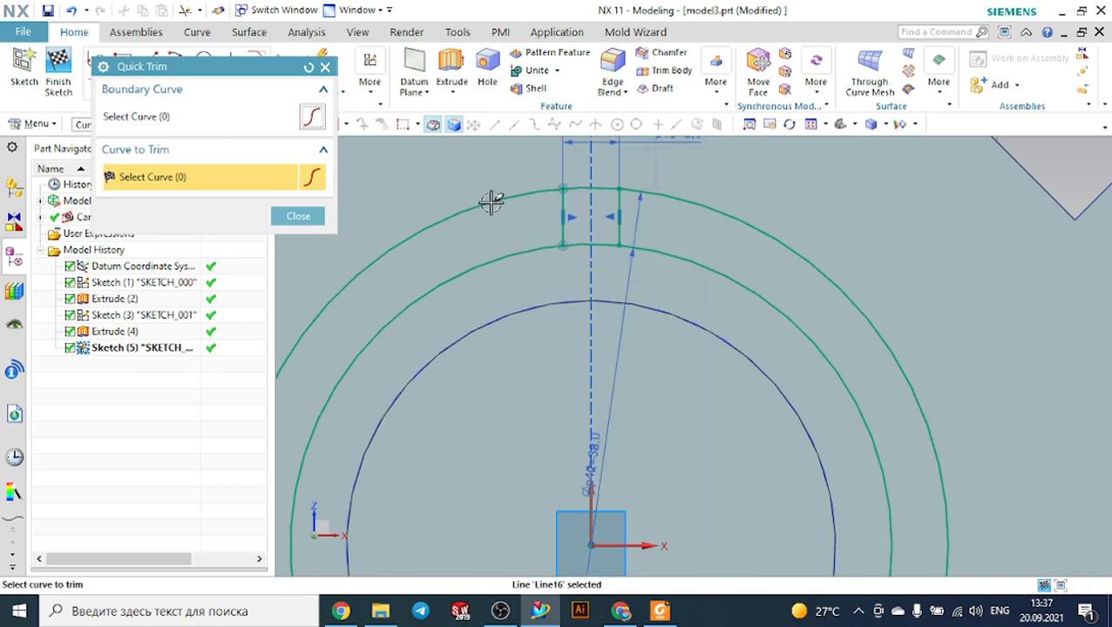
{"action": "scroll", "coordinate": [490, 201], "scroll_direction": "down", "scroll_amount": 1}
{"action": "scroll", "coordinate": [514, 210], "scroll_direction": "down", "scroll_amount": 1}
{"action": "scroll", "coordinate": [555, 244], "scroll_direction": "up", "scroll_amount": 2}
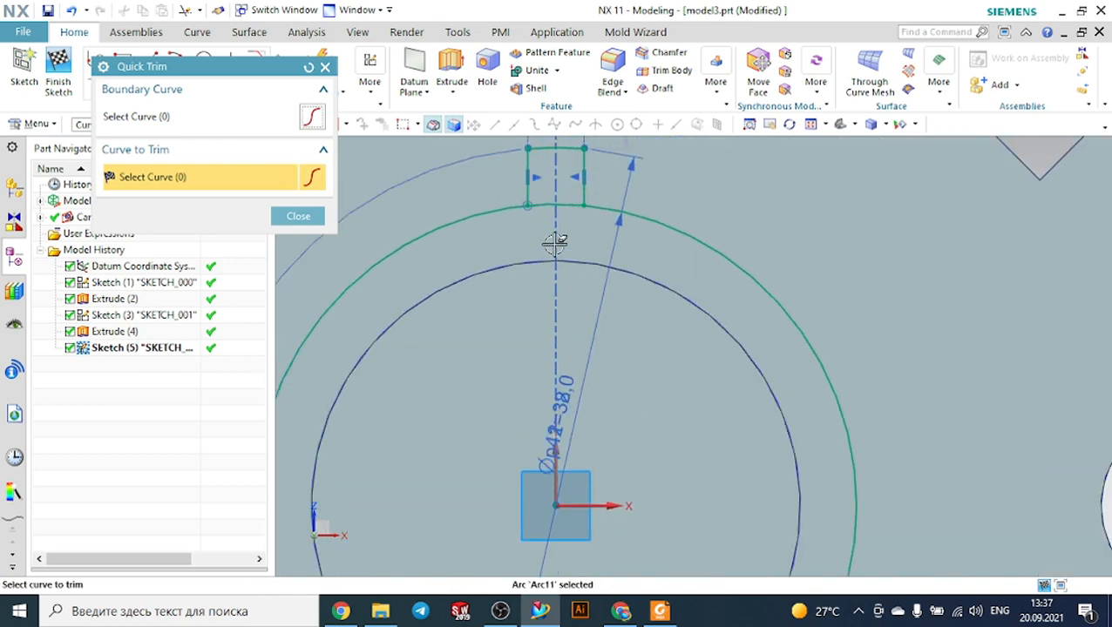
{"action": "scroll", "coordinate": [575, 251], "scroll_direction": "down", "scroll_amount": 2}
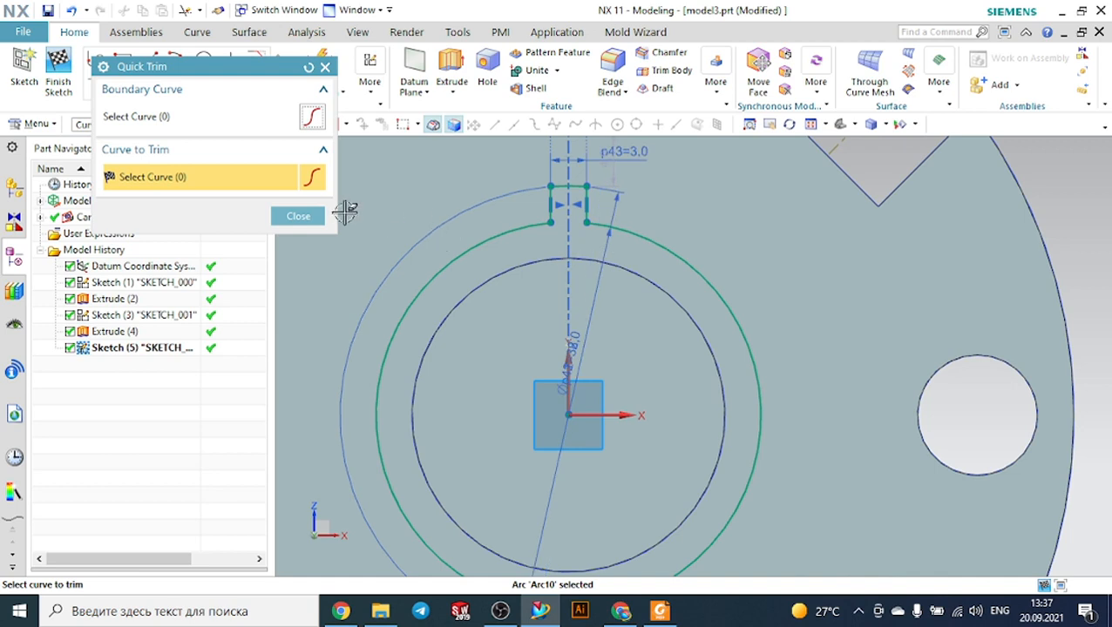
{"action": "left_click", "coordinate": [309, 216]}
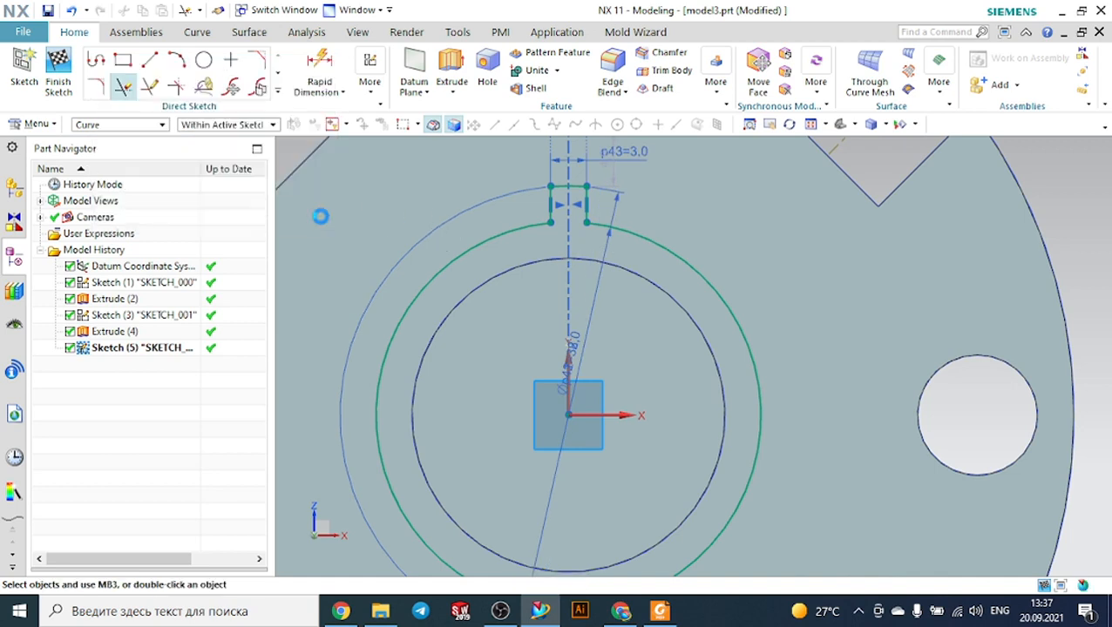
Pattern the tooth's three curves circularly around the sketch origin with a count of 12 over a 360° span.
{"action": "left_click", "coordinate": [278, 92]}
{"action": "left_click", "coordinate": [230, 192]}
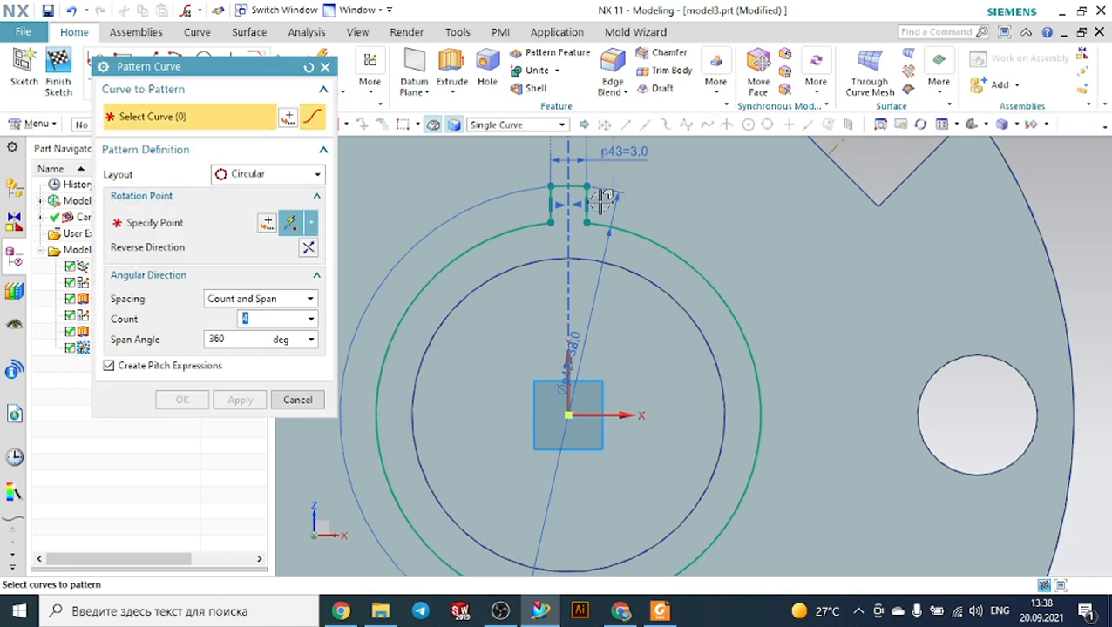
{"action": "scroll", "coordinate": [523, 188], "scroll_direction": "up", "scroll_amount": 2}
{"action": "left_click", "coordinate": [524, 190]}
{"action": "left_click", "coordinate": [565, 184]}
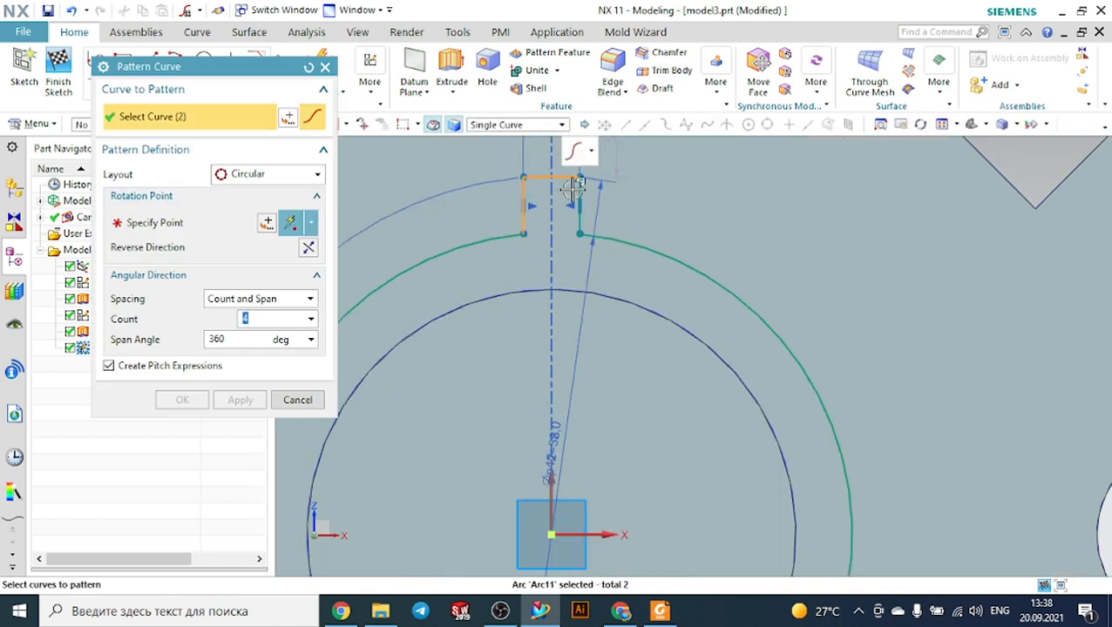
{"action": "left_click", "coordinate": [578, 193]}
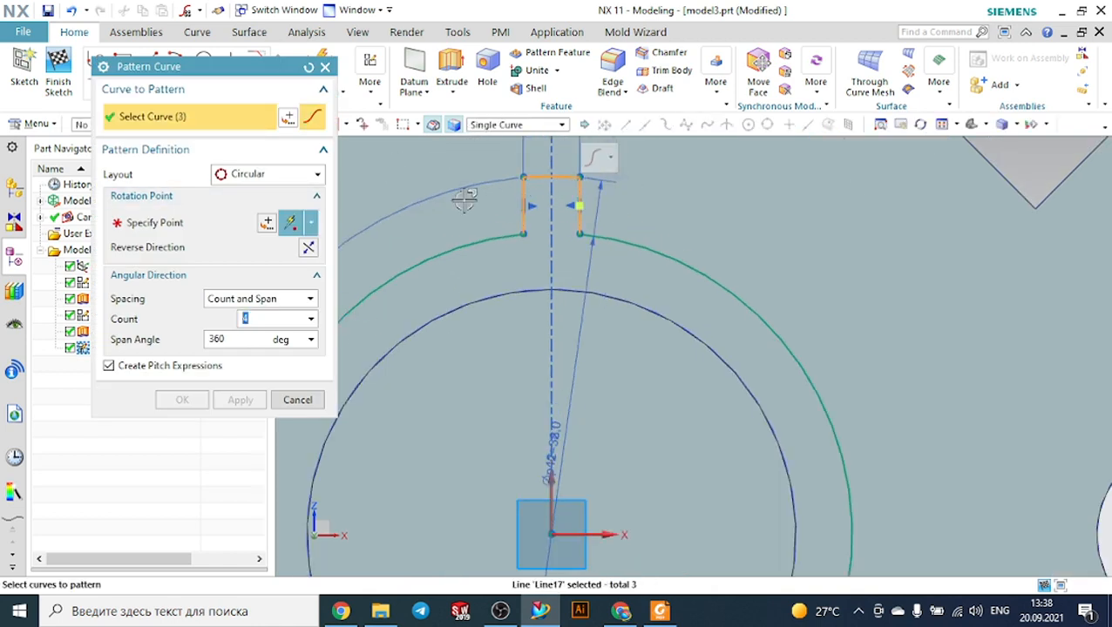
{"action": "left_click", "coordinate": [222, 231]}
{"action": "scroll", "coordinate": [562, 392], "scroll_direction": "down", "scroll_amount": 1}
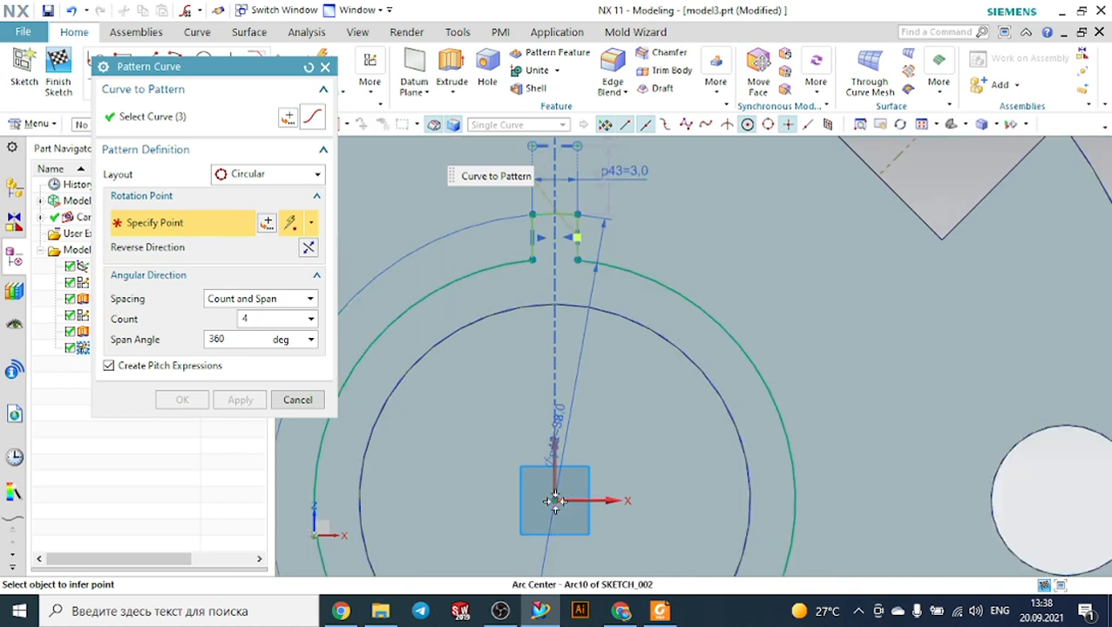
{"action": "left_click", "coordinate": [554, 501]}
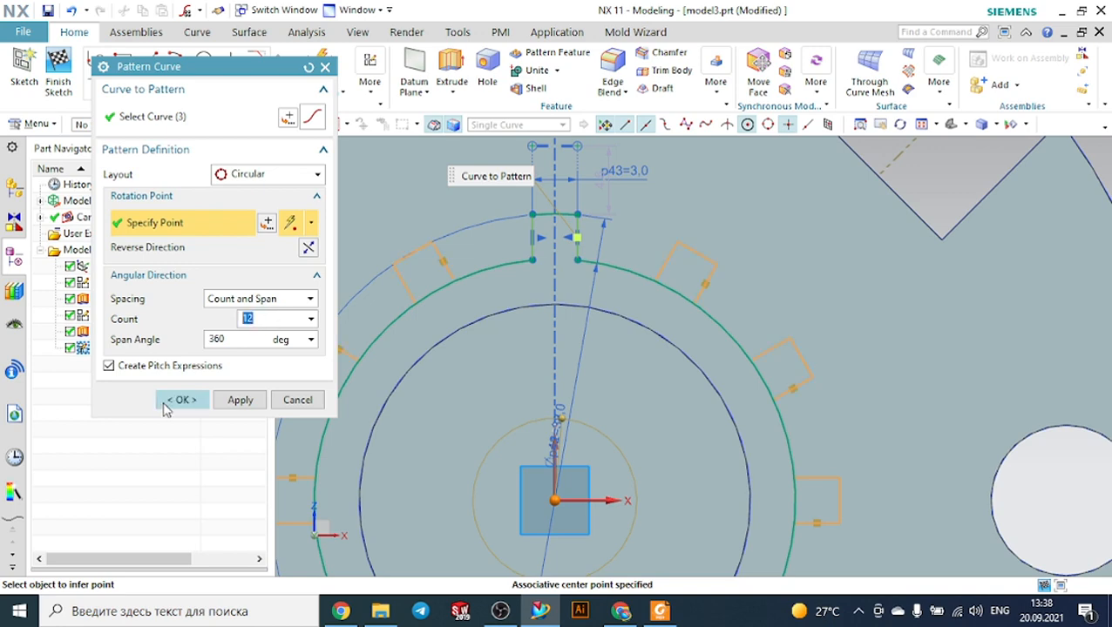
{"action": "left_click", "coordinate": [177, 402]}
Trim the 32 mm circle's arcs beneath the remaining teeth to form one continuous spline outline, and finish the sketch.
{"action": "scroll", "coordinate": [765, 278], "scroll_direction": "down", "scroll_amount": 5}
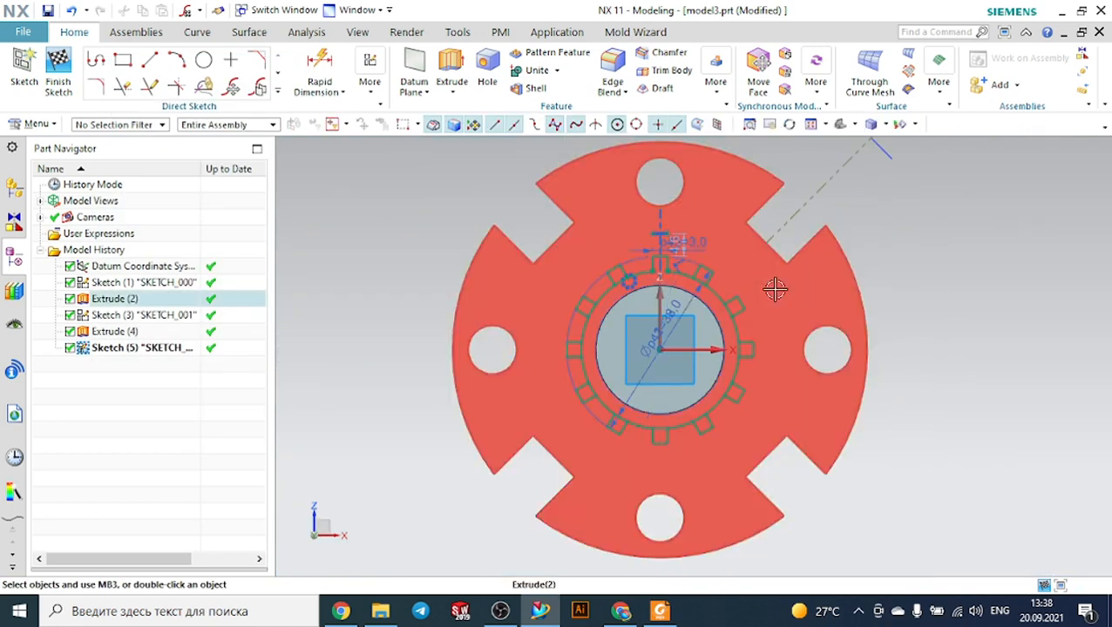
{"action": "left_click", "coordinate": [122, 88]}
{"action": "scroll", "coordinate": [615, 301], "scroll_direction": "up", "scroll_amount": 5}
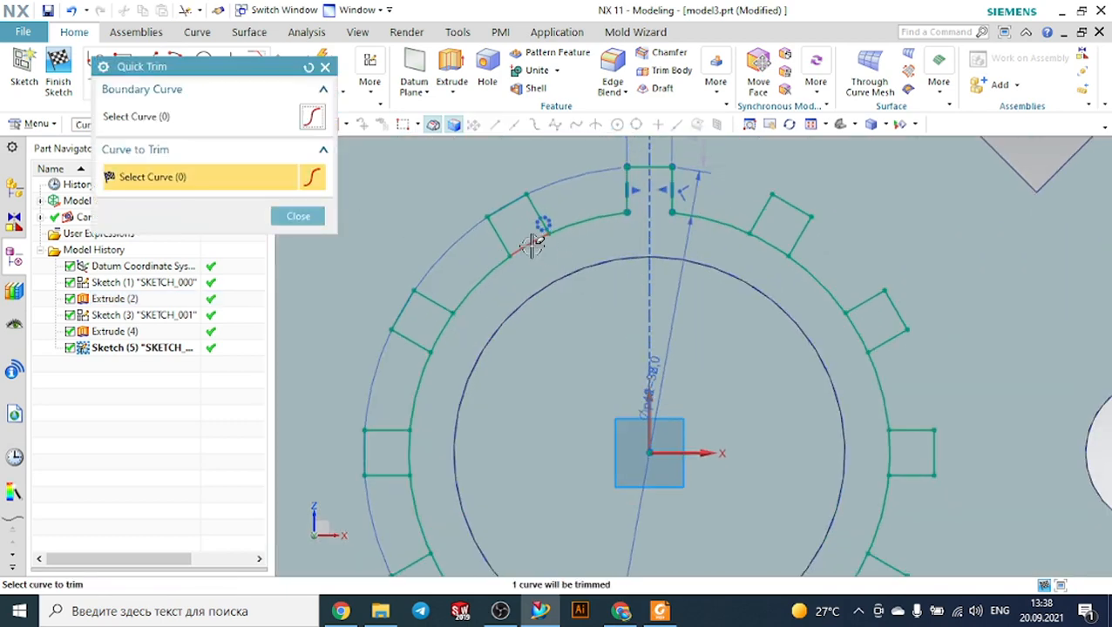
{"action": "left_click", "coordinate": [533, 245]}
{"action": "left_click", "coordinate": [444, 332]}
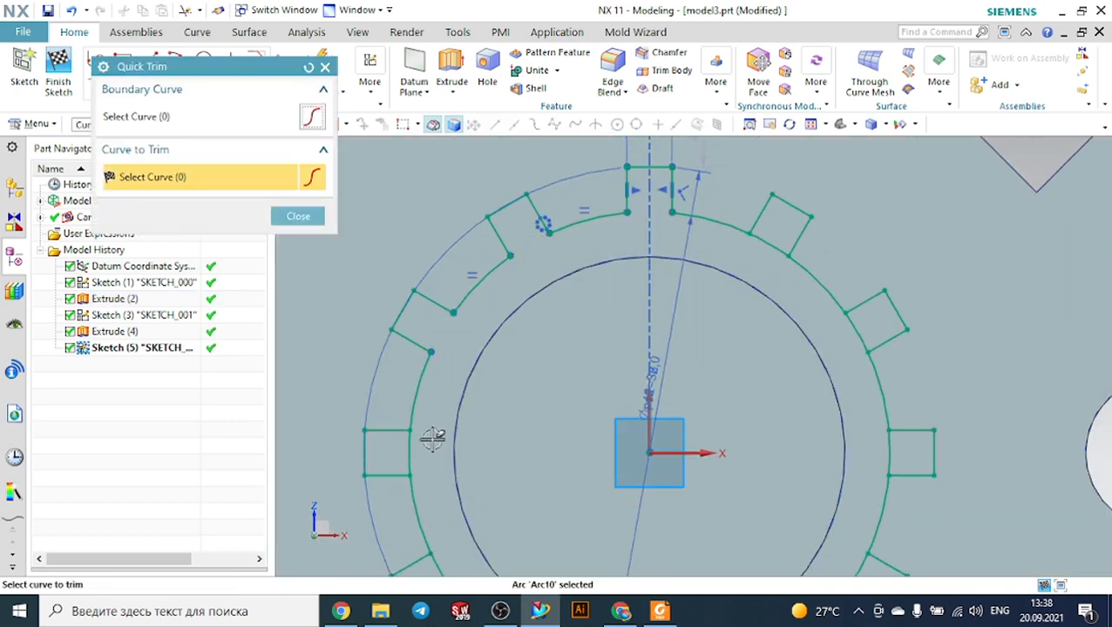
{"action": "left_click", "coordinate": [411, 444]}
{"action": "scroll", "coordinate": [472, 387], "scroll_direction": "down", "scroll_amount": 2}
{"action": "left_click", "coordinate": [454, 508]}
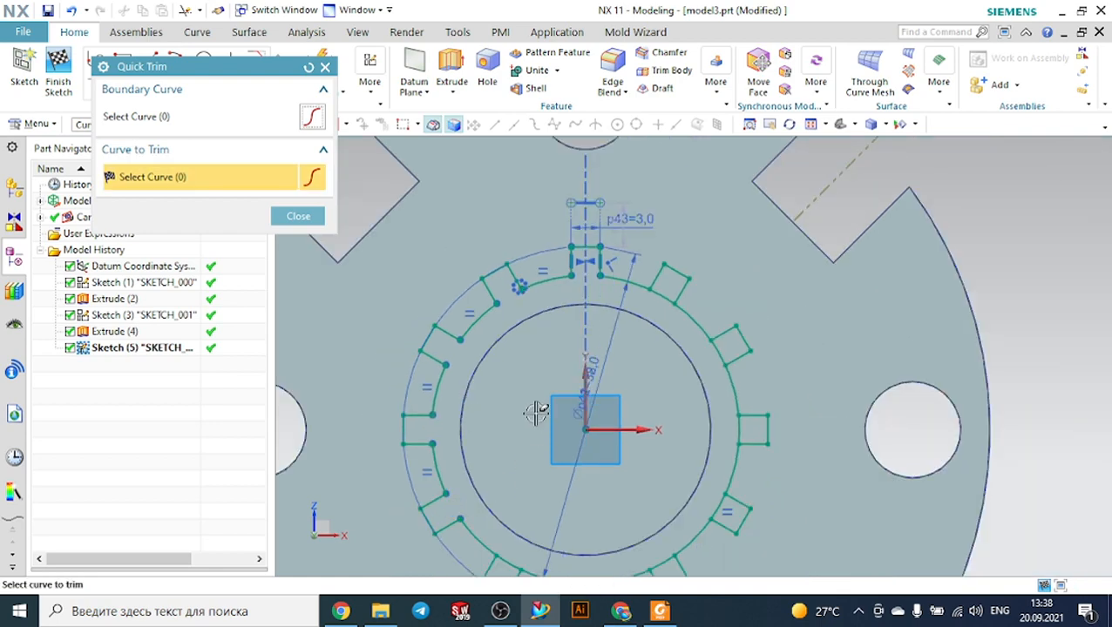
{"action": "scroll", "coordinate": [536, 413], "scroll_direction": "down", "scroll_amount": 3}
{"action": "scroll", "coordinate": [516, 516], "scroll_direction": "up", "scroll_amount": 4}
{"action": "left_click", "coordinate": [531, 452]}
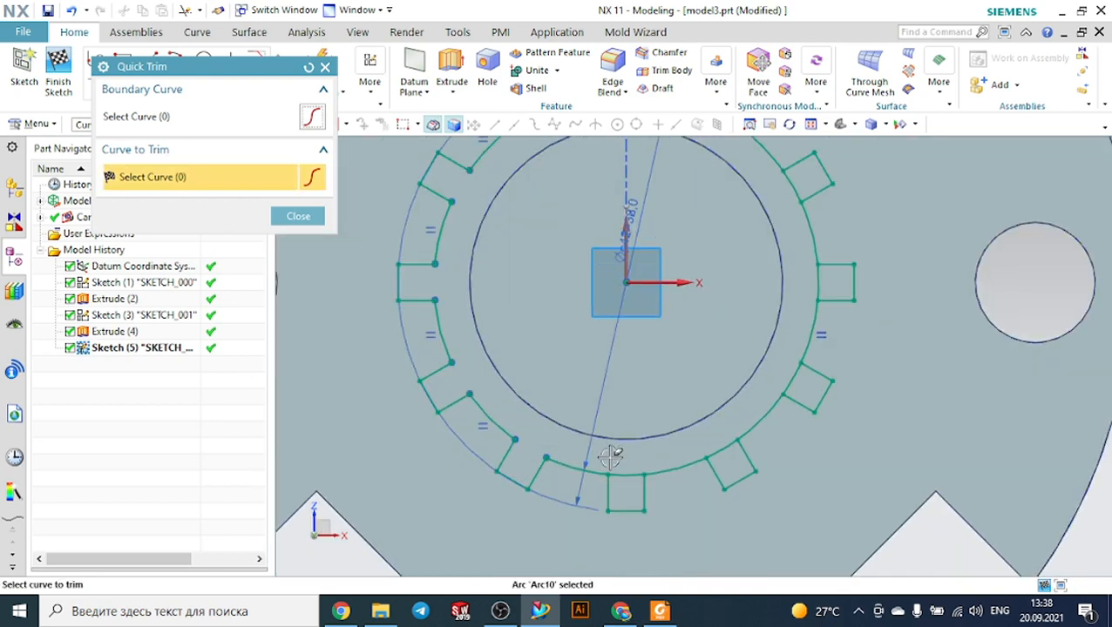
{"action": "left_click", "coordinate": [610, 457]}
{"action": "left_click", "coordinate": [741, 453]}
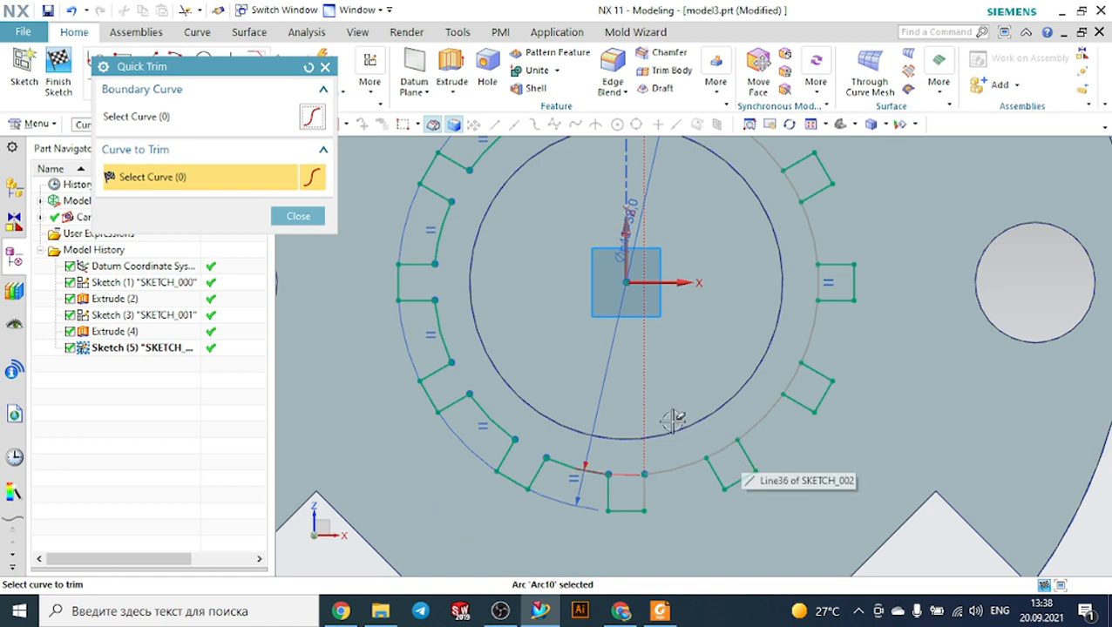
{"action": "left_click", "coordinate": [728, 447]}
{"action": "left_click", "coordinate": [797, 384]}
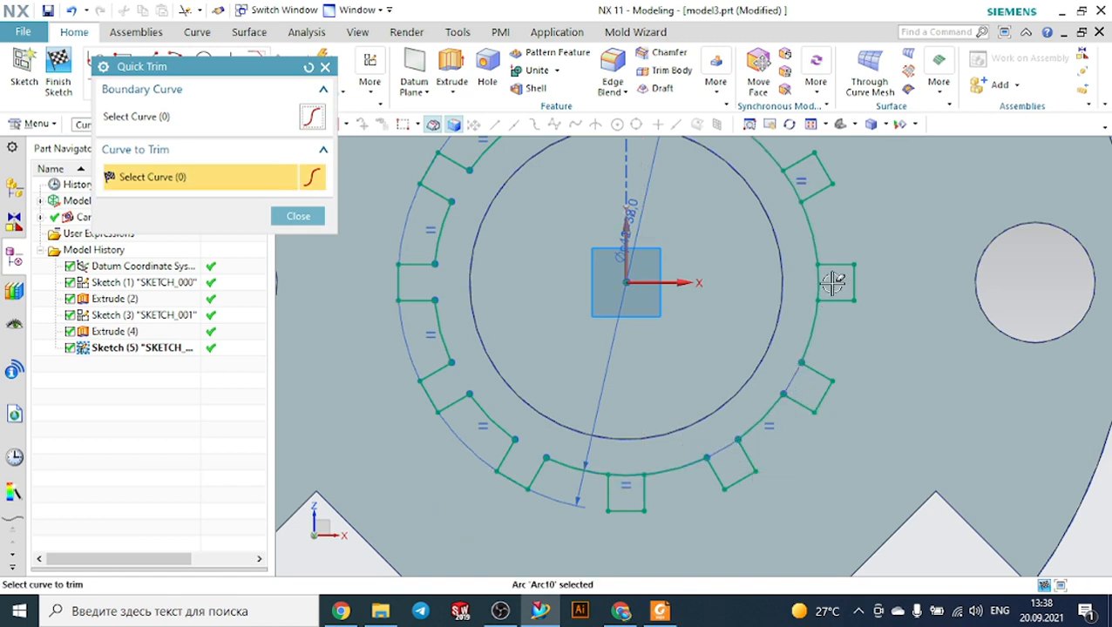
{"action": "left_click", "coordinate": [814, 281]}
{"action": "left_click", "coordinate": [794, 186]}
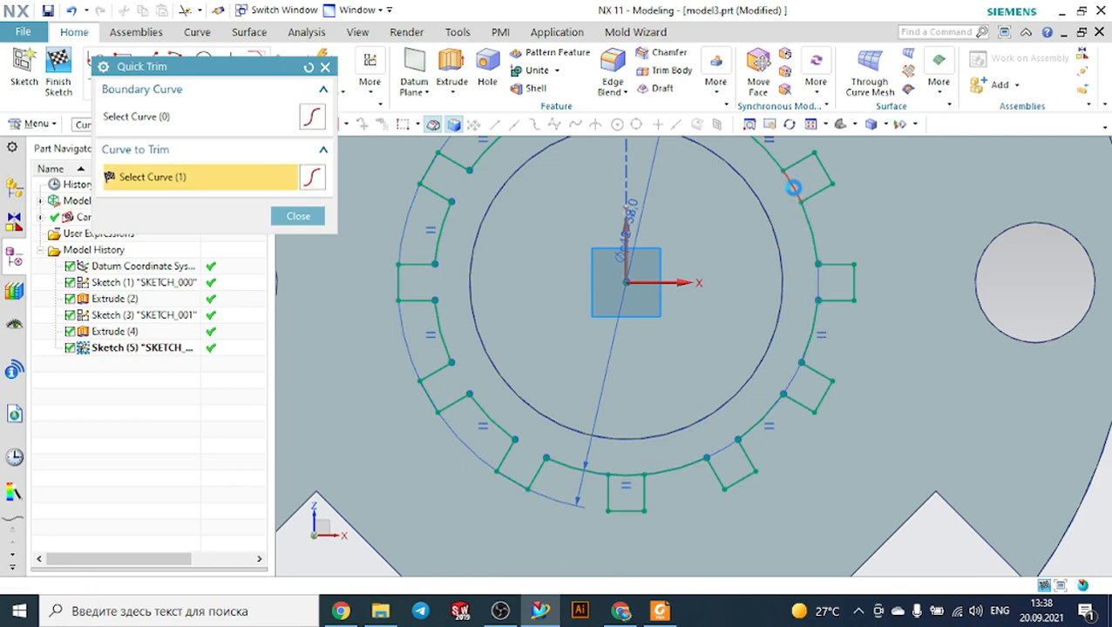
{"action": "scroll", "coordinate": [766, 279], "scroll_direction": "down", "scroll_amount": 2}
{"action": "scroll", "coordinate": [741, 408], "scroll_direction": "up", "scroll_amount": 3}
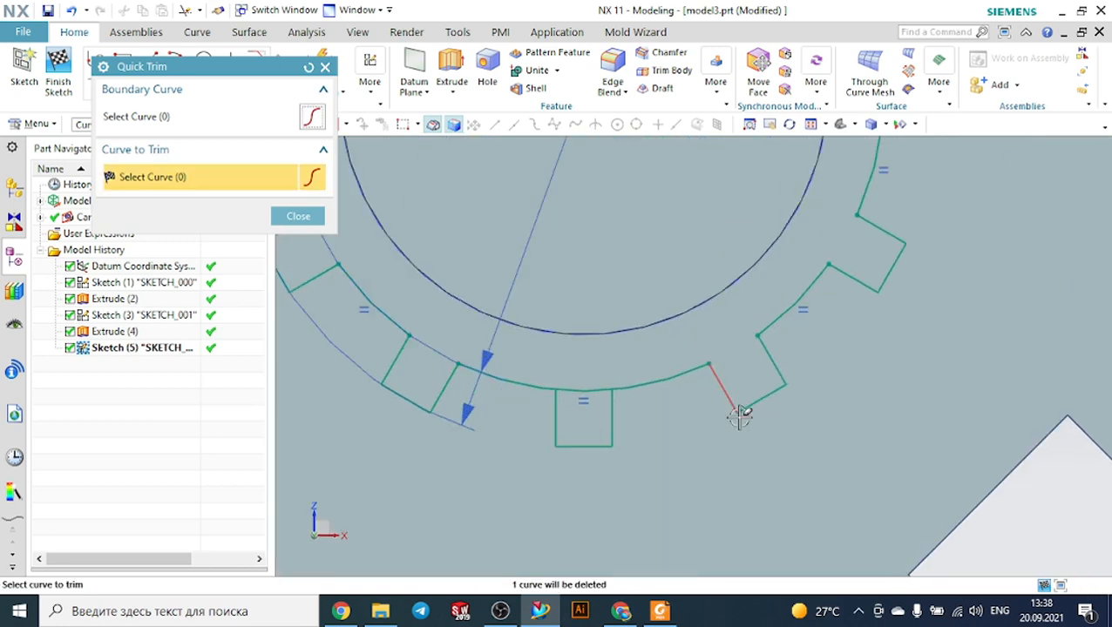
{"action": "left_click", "coordinate": [613, 390]}
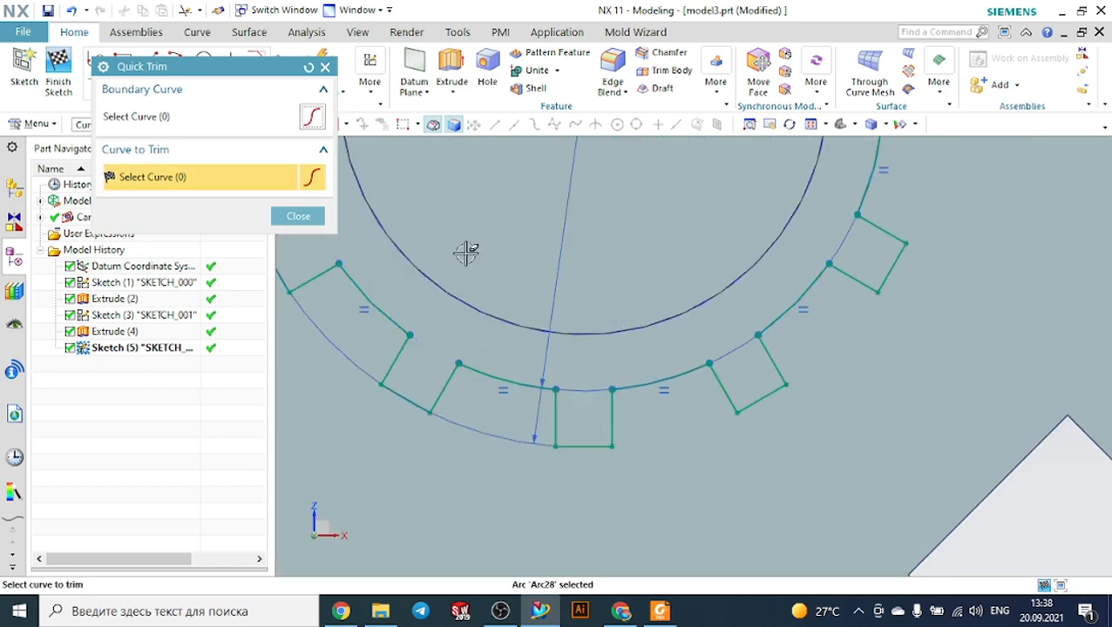
{"action": "left_click", "coordinate": [301, 216]}
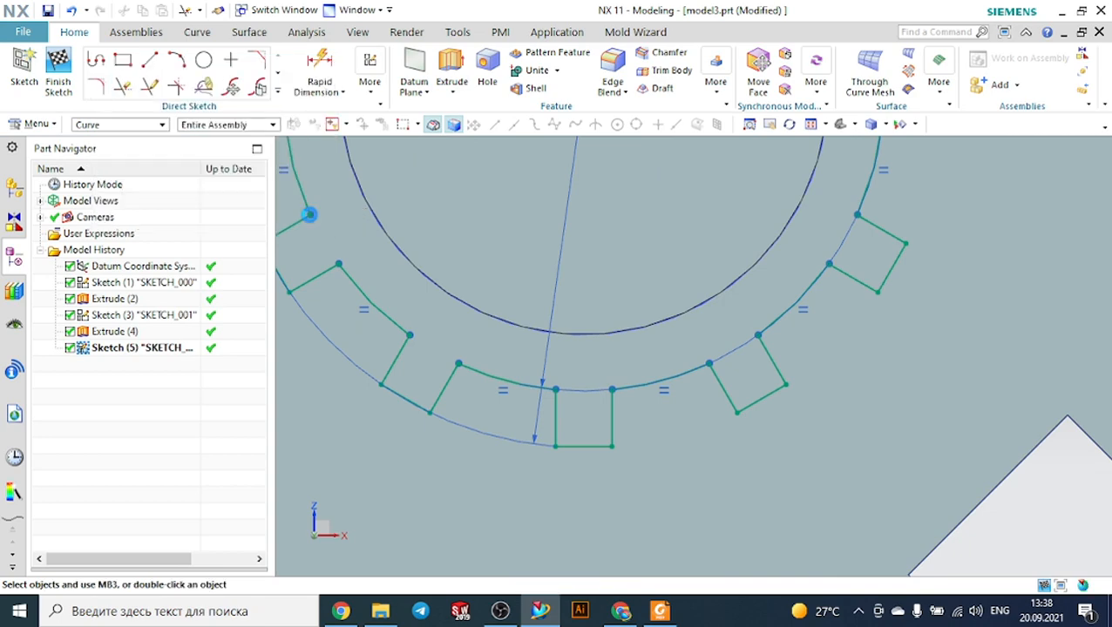
{"action": "left_click", "coordinate": [56, 65]}
Extrude the spline profile at the shaft's free end, reversing the direction so it runs towards the flange.
{"action": "scroll", "coordinate": [798, 332], "scroll_direction": "down", "scroll_amount": 5}
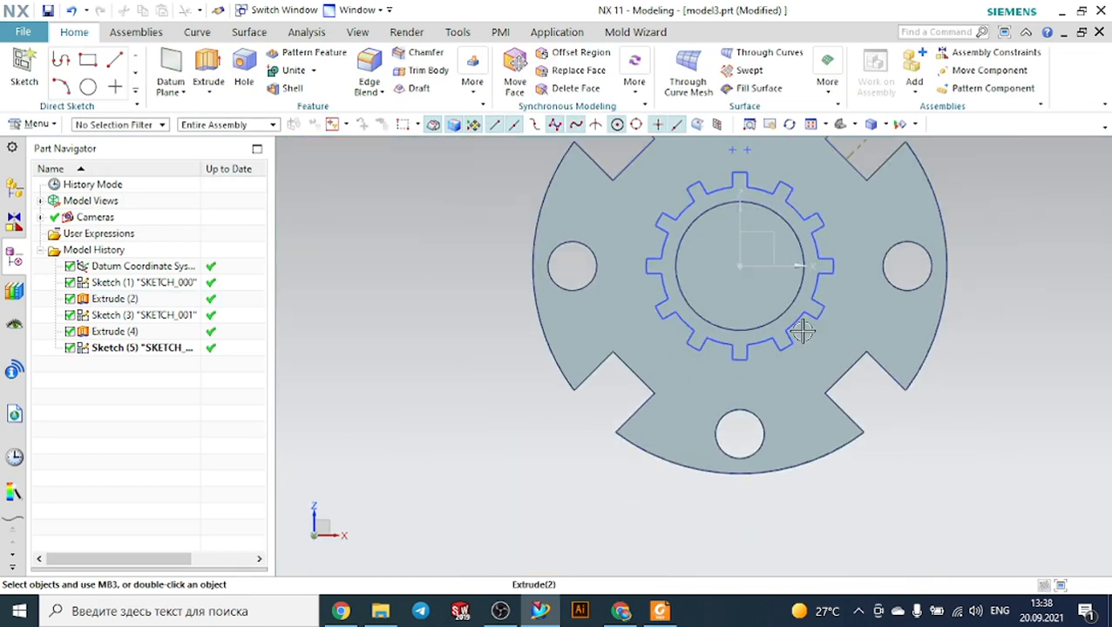
{"action": "middle_click_drag", "start_coordinate": [867, 326], "coordinate": [782, 346]}
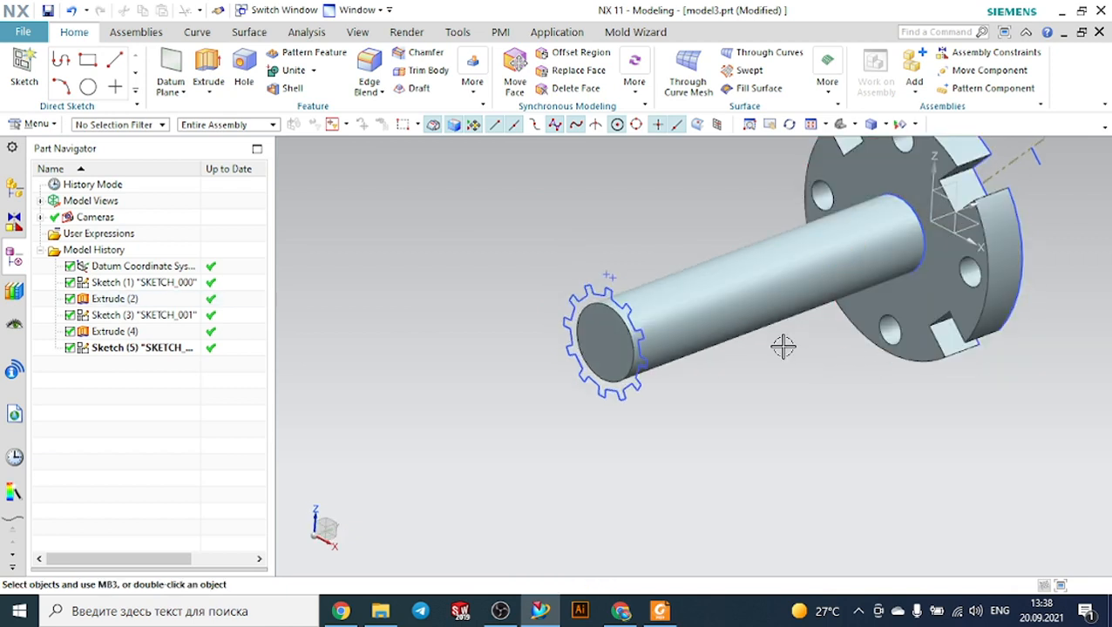
{"action": "left_click", "coordinate": [208, 69]}
{"action": "scroll", "coordinate": [636, 283], "scroll_direction": "up", "scroll_amount": 3}
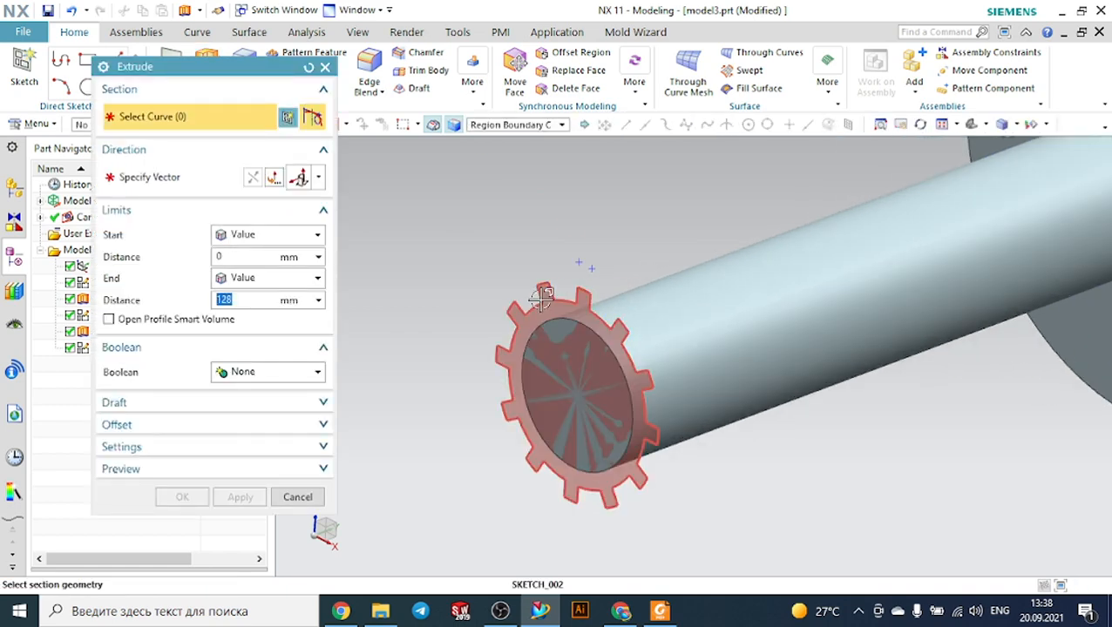
{"action": "left_click", "coordinate": [542, 297]}
{"action": "scroll", "coordinate": [542, 297], "scroll_direction": "down", "scroll_amount": 3}
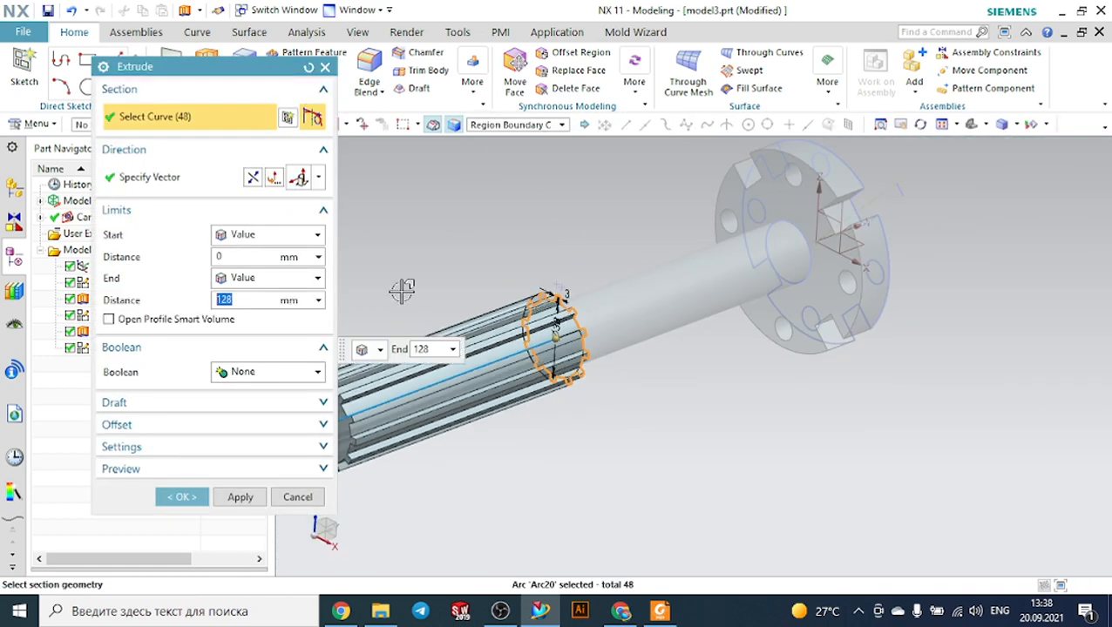
{"action": "left_click", "coordinate": [253, 179]}
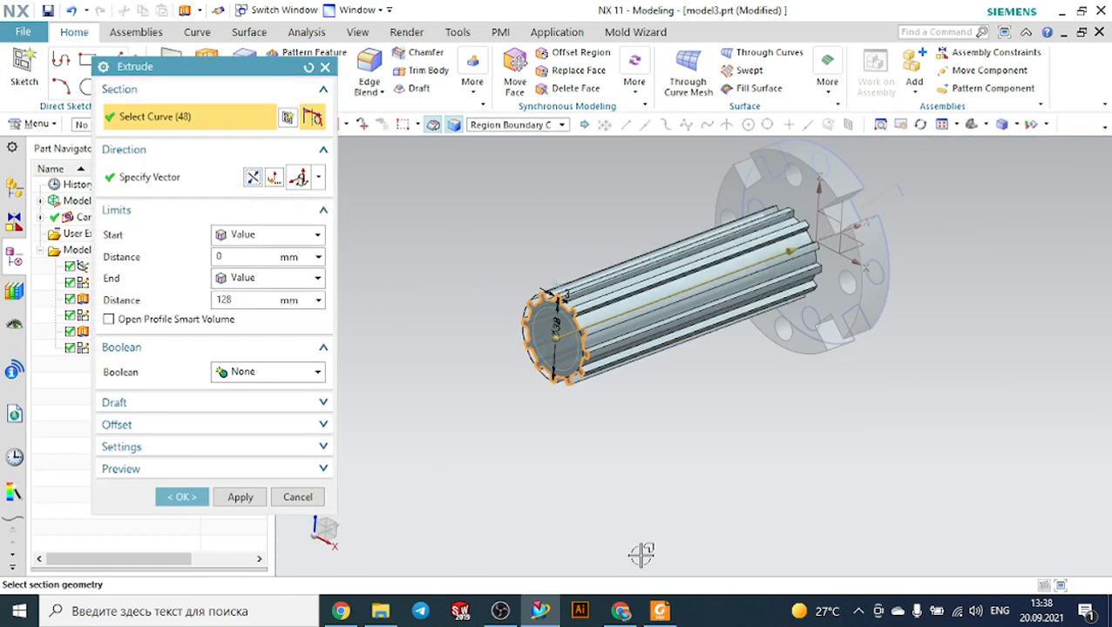
Check the spline length in drawing 11, then set the extrusion's end distance to 56 mm and unite it with the shaft.
{"action": "left_click", "coordinate": [668, 615]}
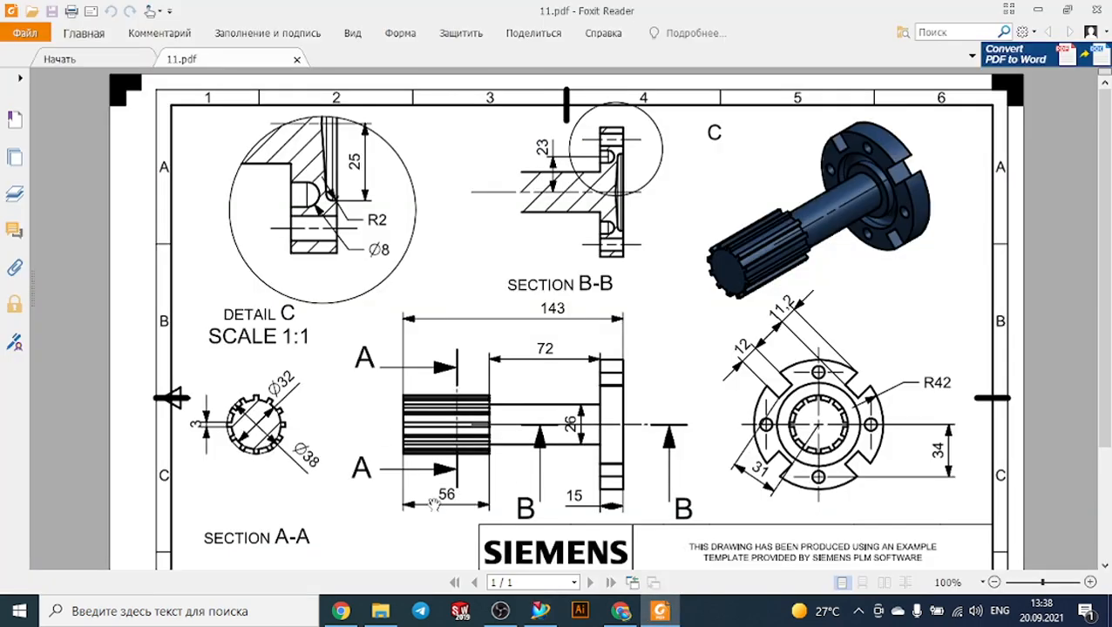
{"action": "left_click", "coordinate": [516, 527]}
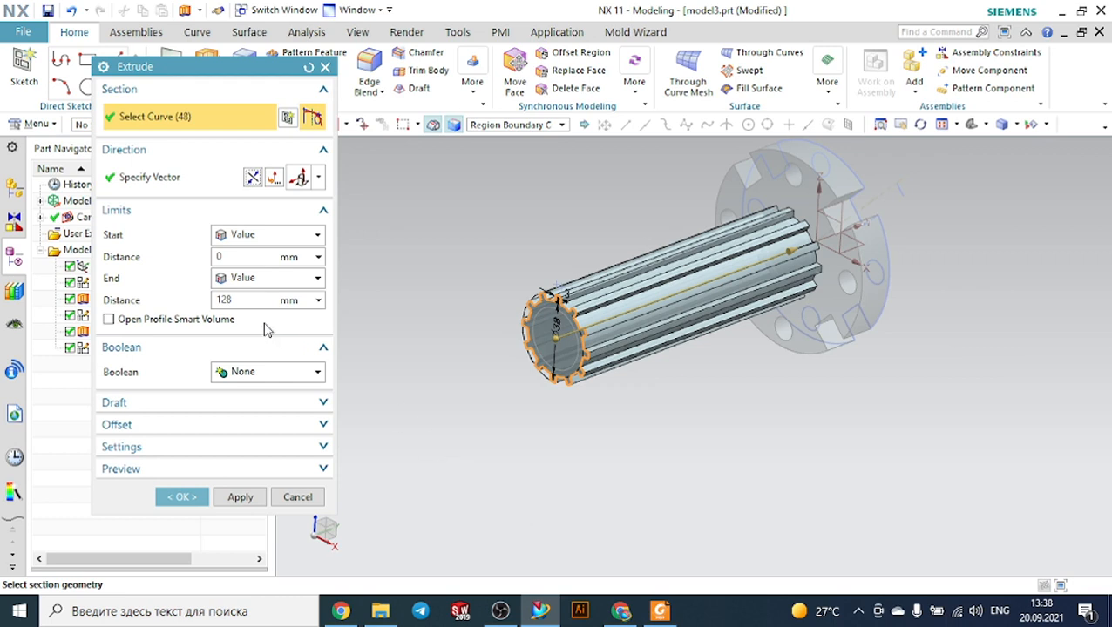
{"action": "left_click", "coordinate": [241, 300]}
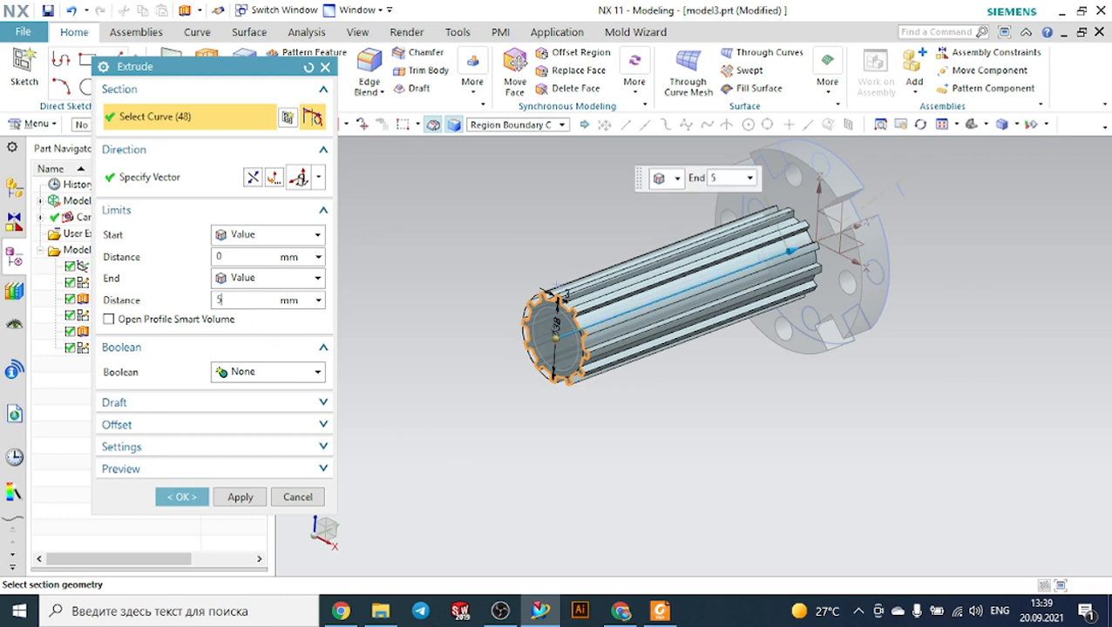
{"action": "type", "text": "56"}
{"action": "key", "text": "Return"}
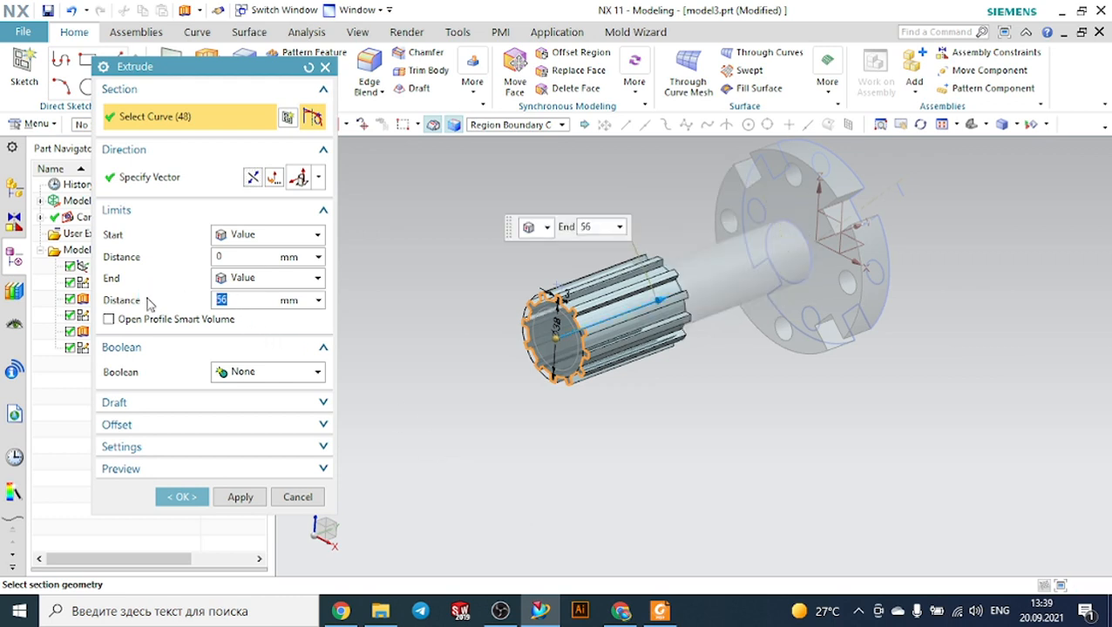
{"action": "left_click", "coordinate": [233, 373]}
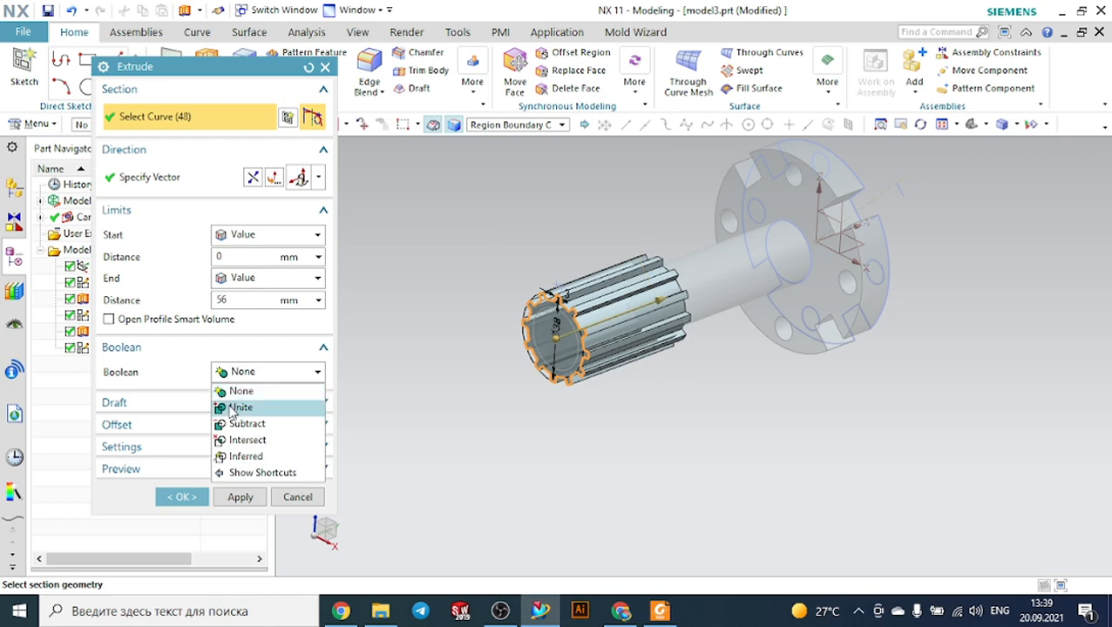
{"action": "left_click", "coordinate": [233, 407]}
{"action": "left_click", "coordinate": [731, 272]}
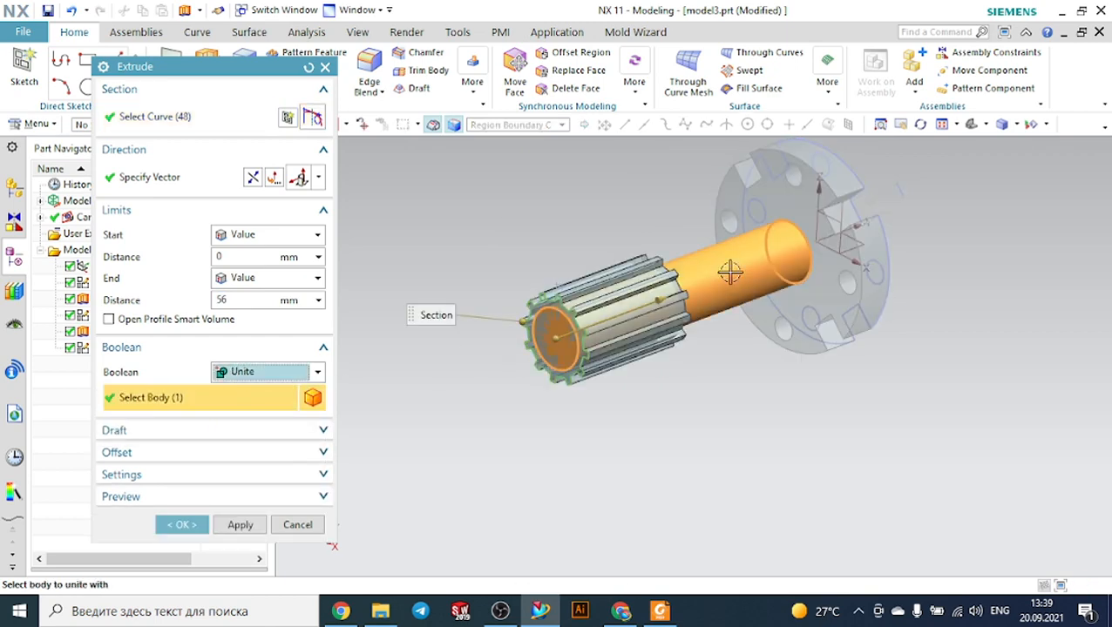
{"action": "left_click", "coordinate": [183, 525]}
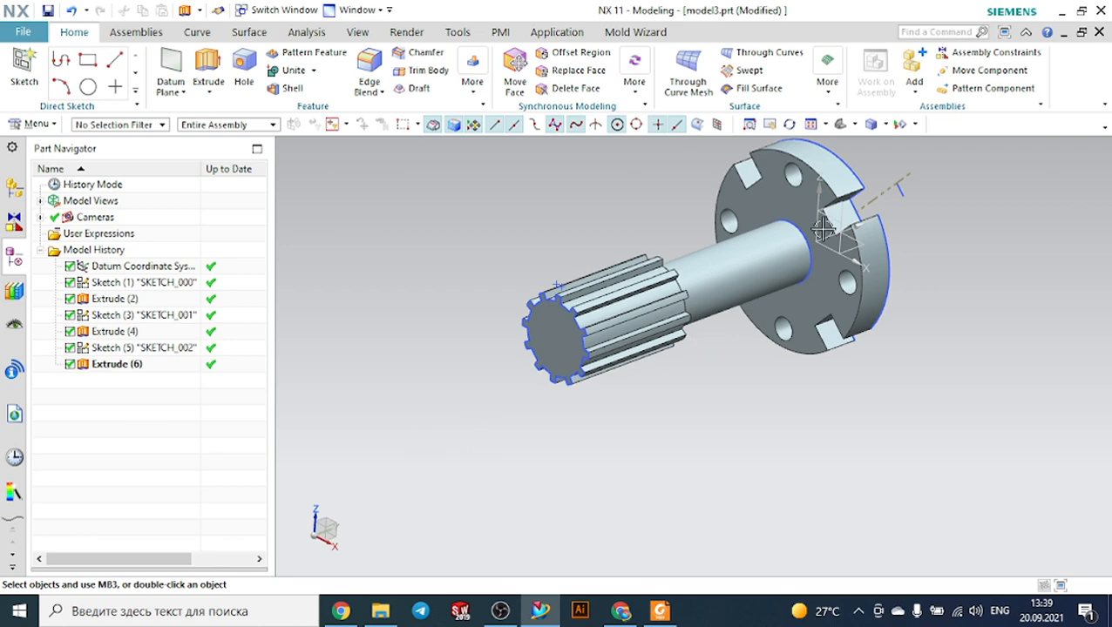
Unite the splined shaft as the target body with the flange as the tool body.
{"action": "left_click", "coordinate": [841, 125]}
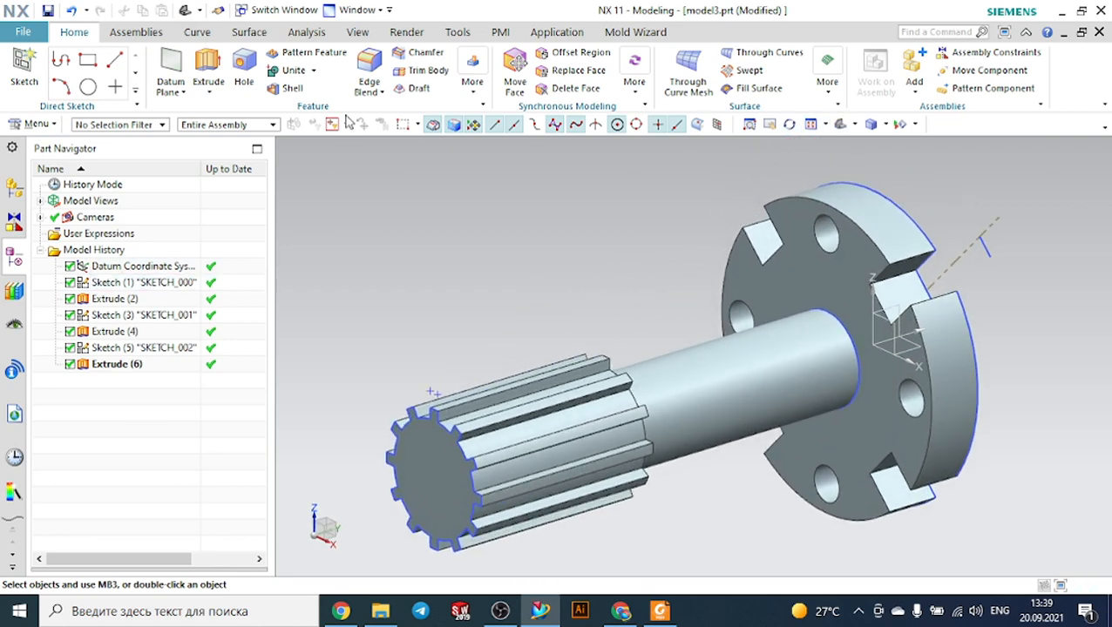
{"action": "left_click", "coordinate": [281, 73]}
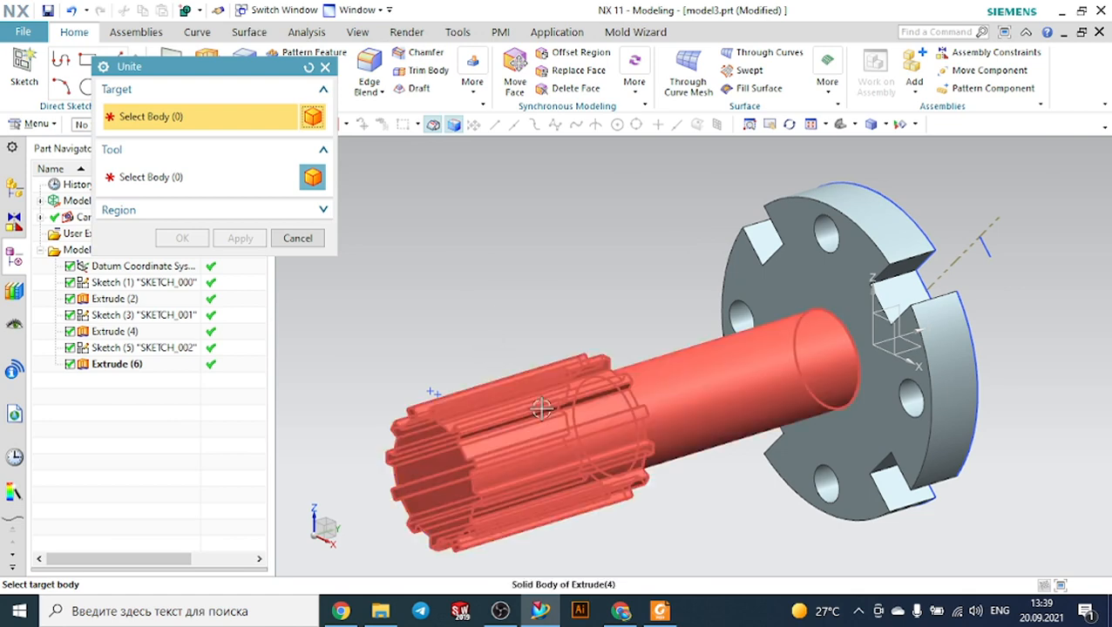
{"action": "left_click", "coordinate": [716, 442]}
{"action": "left_click", "coordinate": [802, 293]}
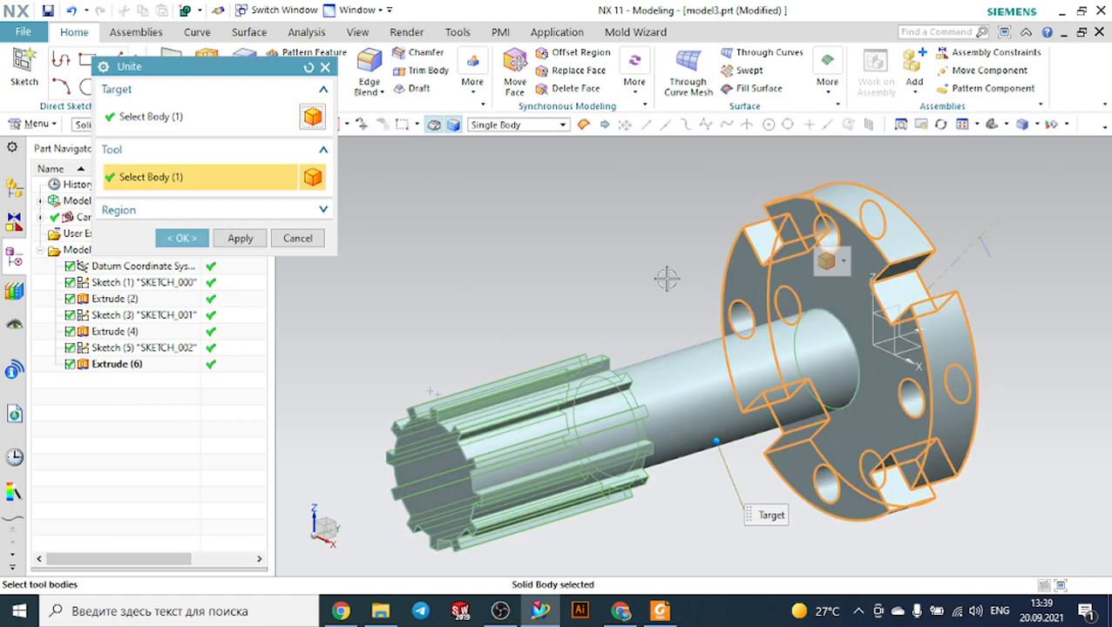
{"action": "left_click", "coordinate": [179, 237]}
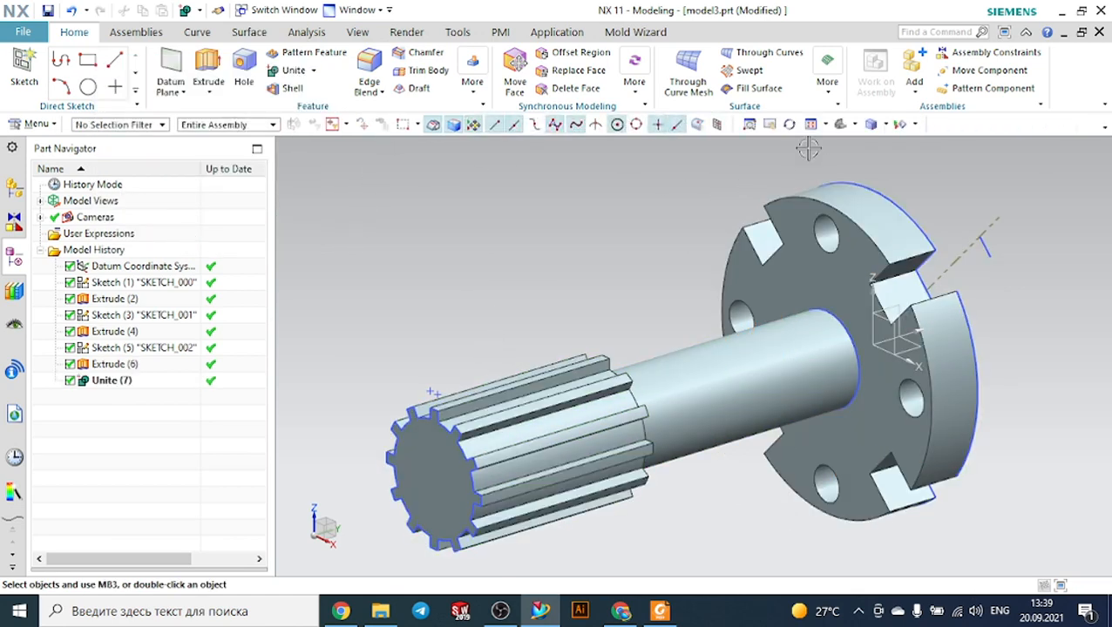
Hide the flange's base sketch, SKETCH_000, and inspect the part from the flange side.
{"action": "left_click", "coordinate": [838, 124]}
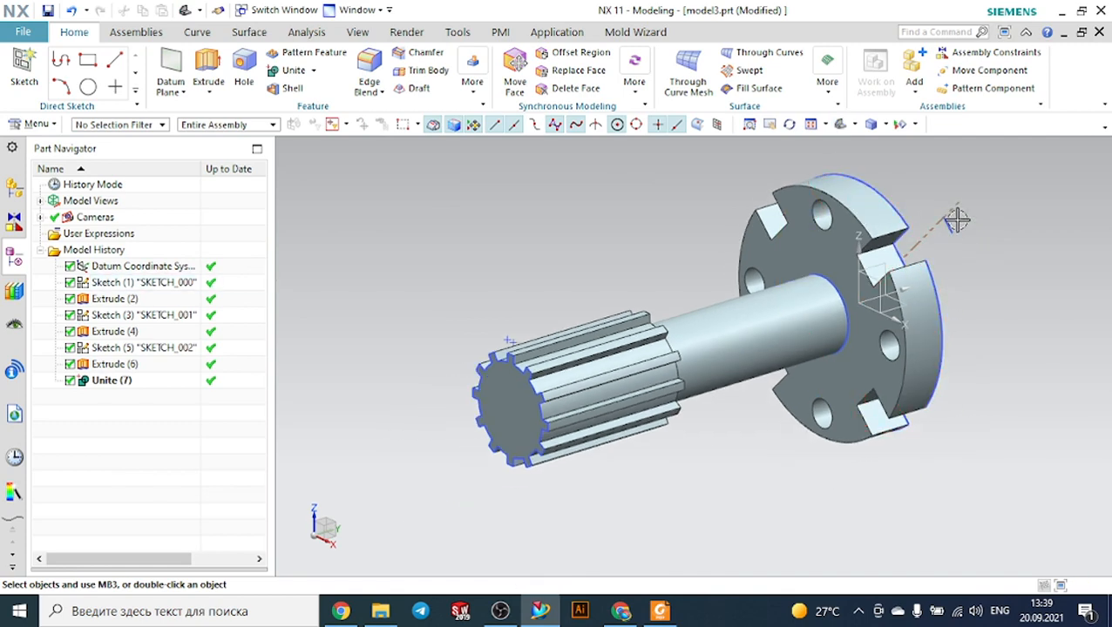
{"action": "left_click", "coordinate": [956, 228]}
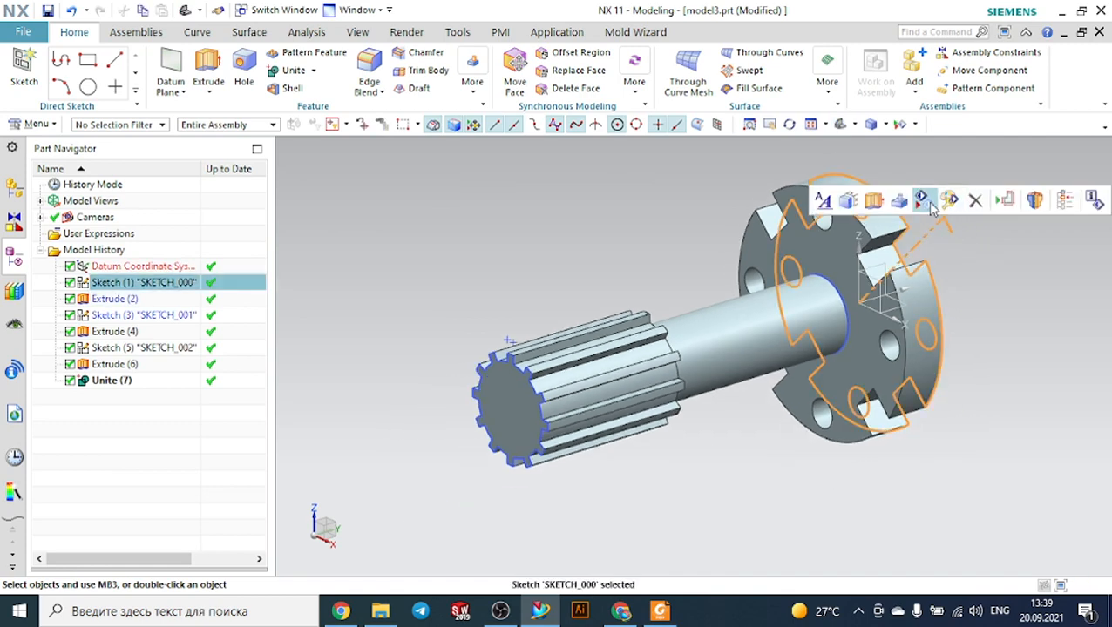
{"action": "left_click", "coordinate": [924, 203]}
{"action": "middle_click_drag", "start_coordinate": [1035, 260], "coordinate": [963, 248]}
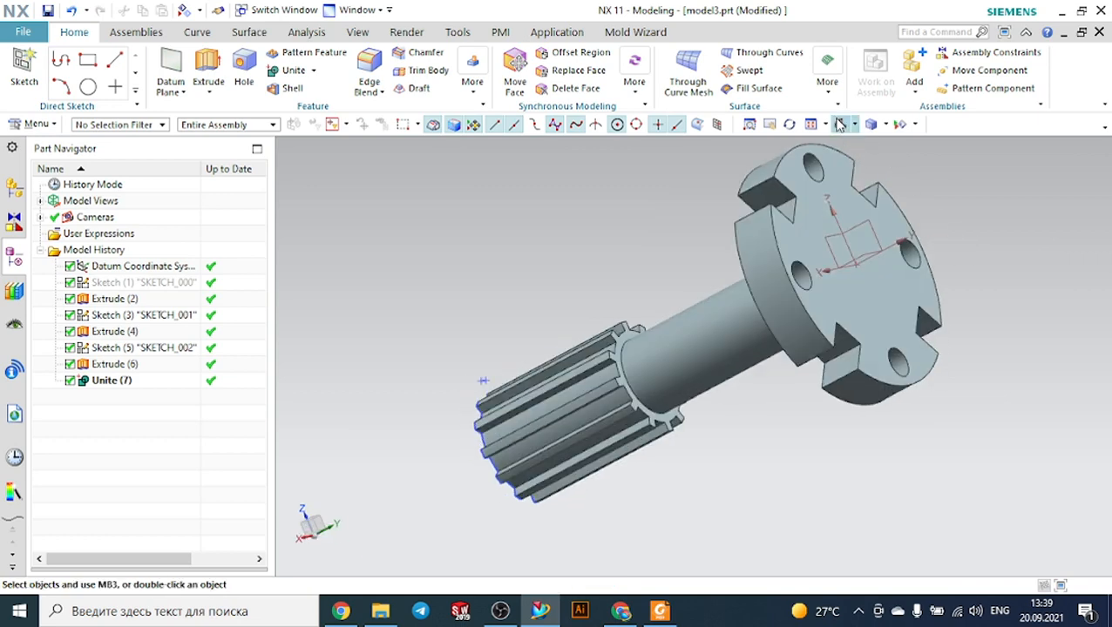
{"action": "left_click", "coordinate": [839, 123]}
Check the flange's section details in drawing 11, then clip the part in NX lengthwise with a Z-oriented section plane at zero offset.
{"action": "left_click", "coordinate": [672, 611]}
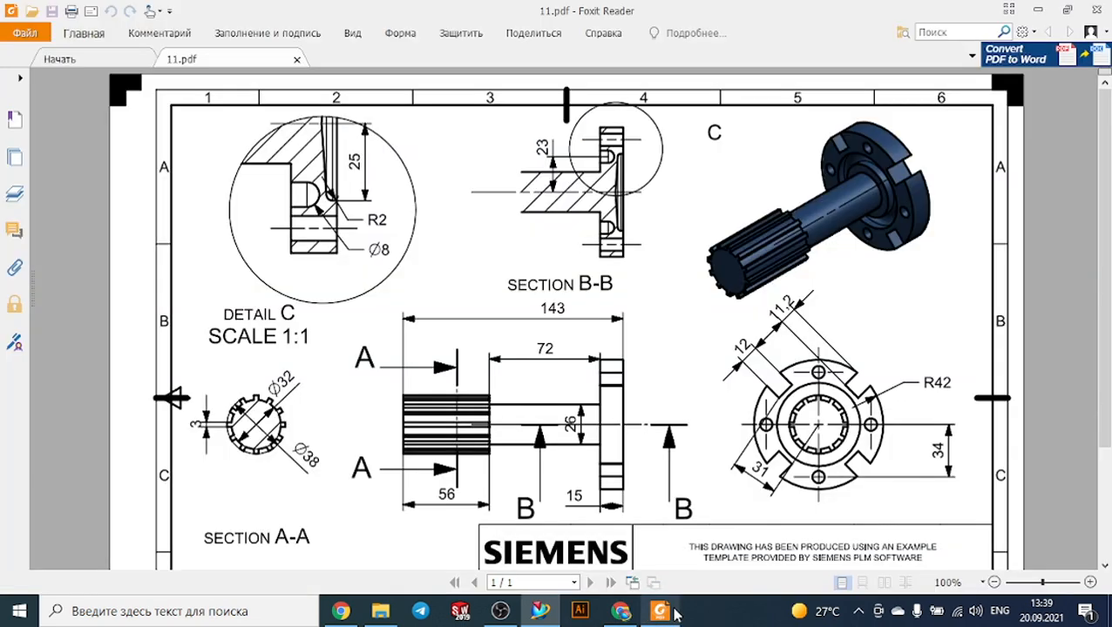
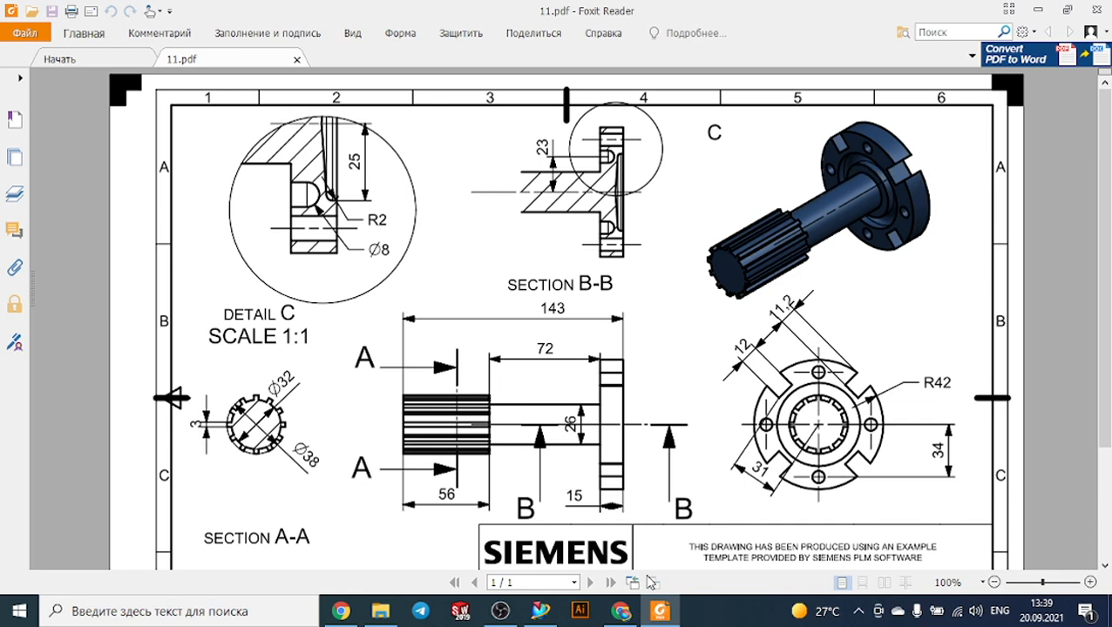
{"action": "left_click", "coordinate": [541, 618]}
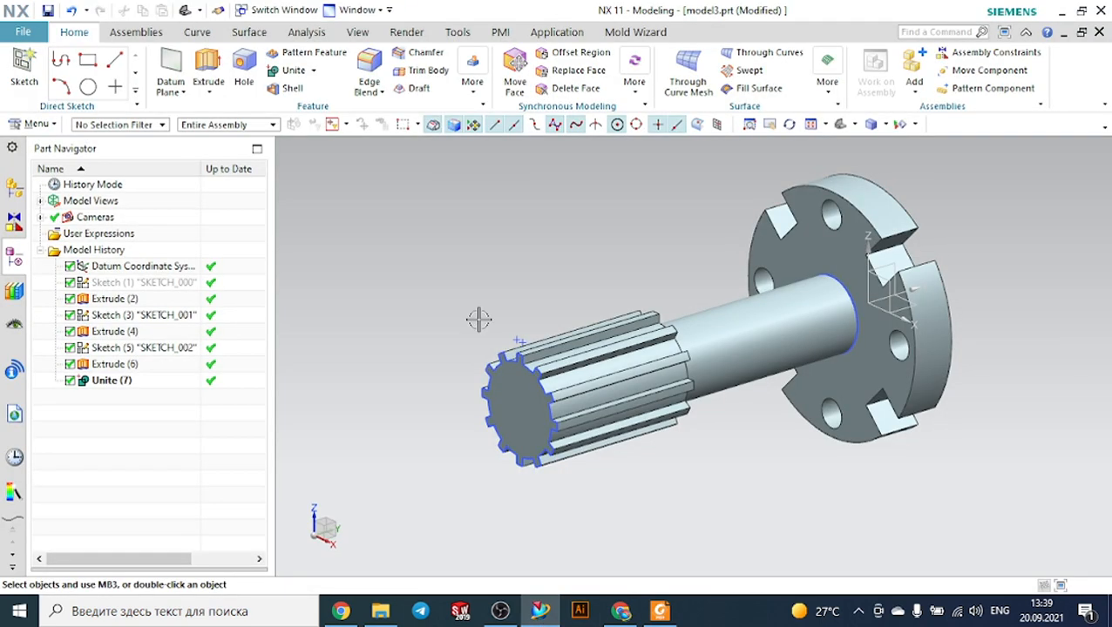
{"action": "left_click", "coordinate": [368, 37]}
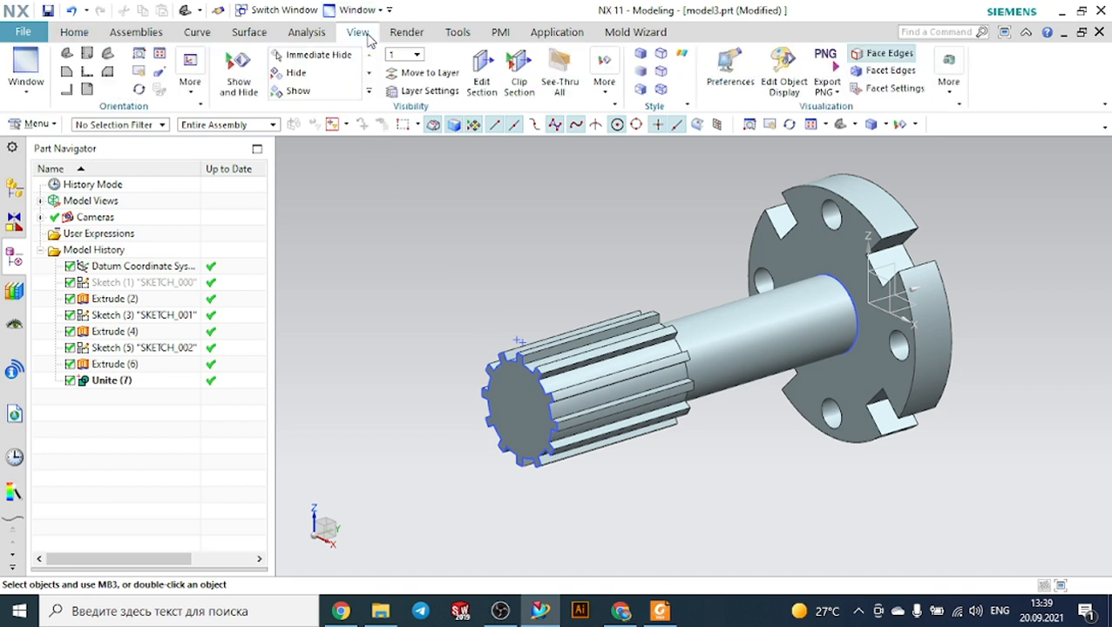
{"action": "left_click", "coordinate": [481, 74]}
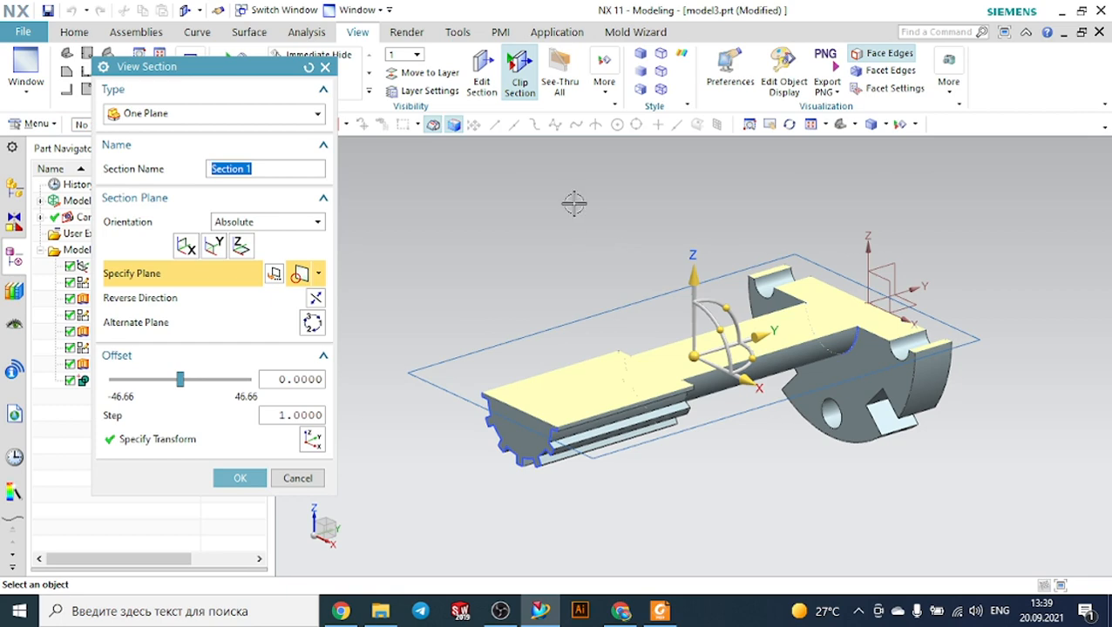
{"action": "middle_click_drag", "start_coordinate": [574, 203], "coordinate": [521, 323]}
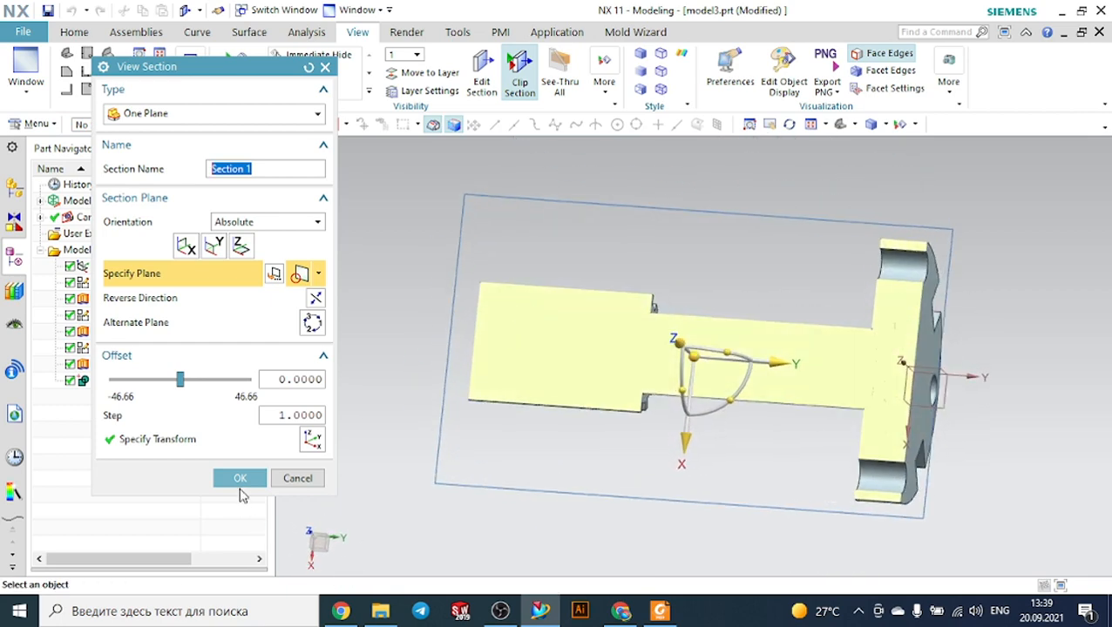
{"action": "left_click", "coordinate": [241, 480]}
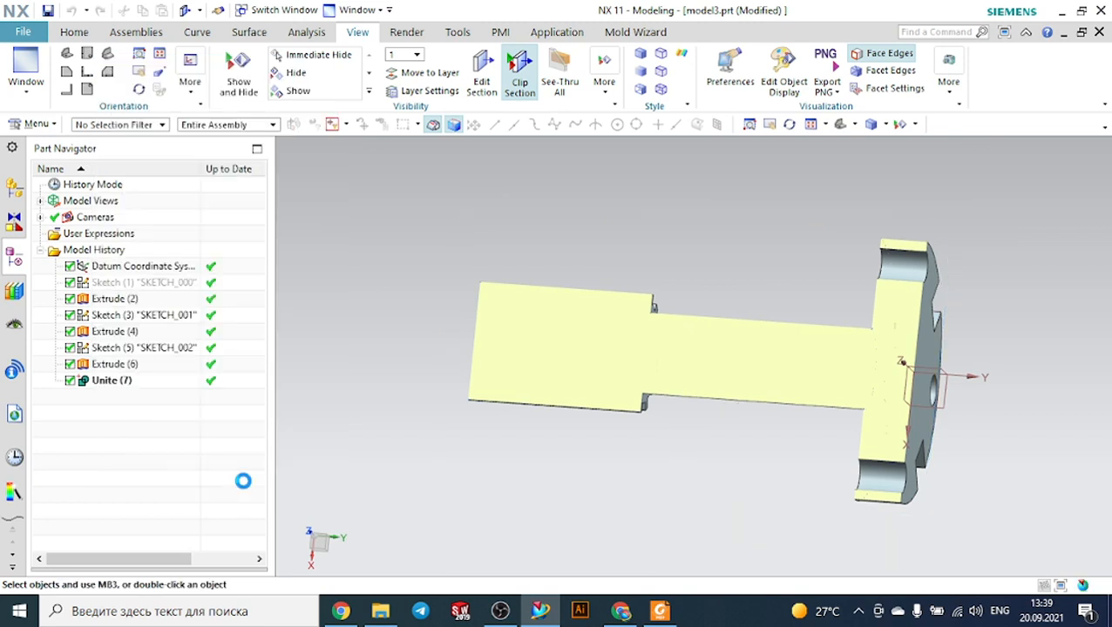
Create a sketch on the datum coordinate system's XY plane, lying in the cut face of the flange.
{"action": "left_click", "coordinate": [73, 33]}
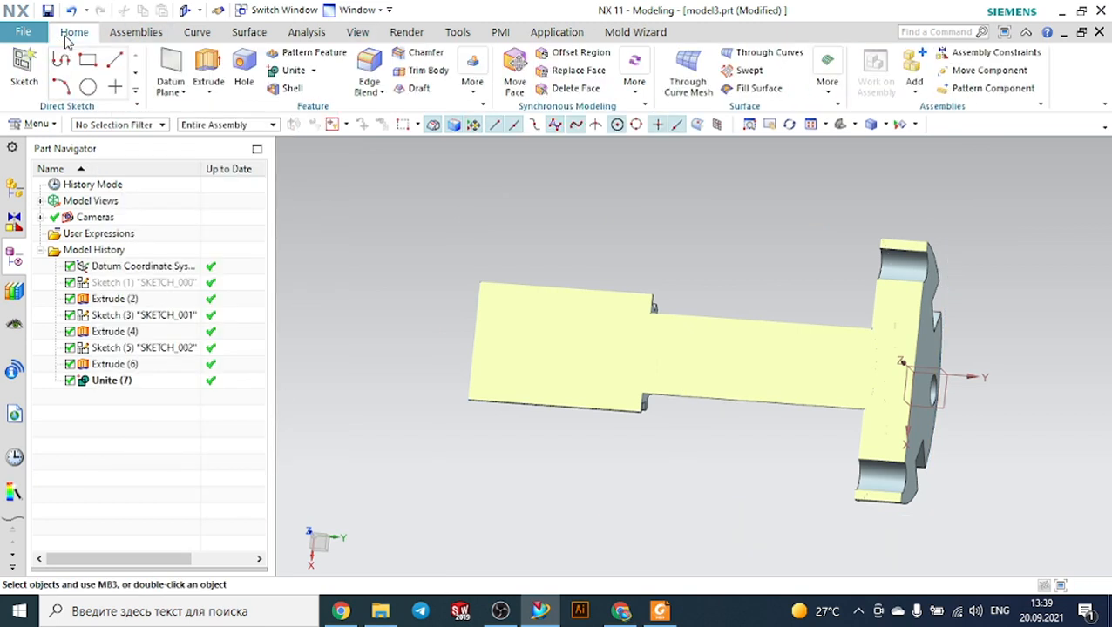
{"action": "left_click", "coordinate": [25, 70]}
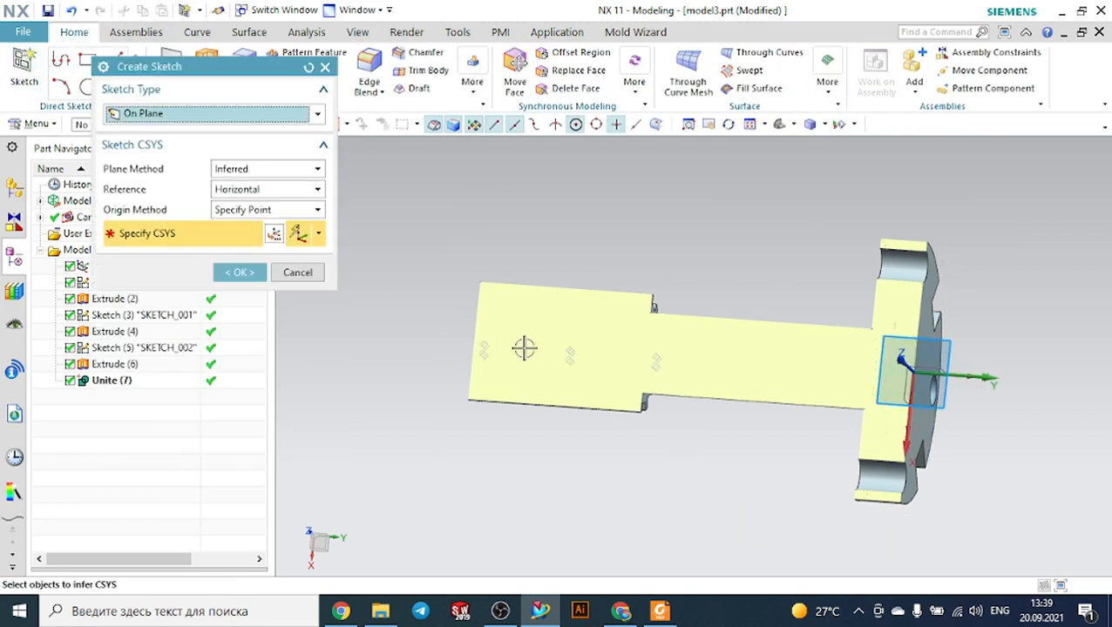
{"action": "middle_click_drag", "start_coordinate": [1025, 325], "coordinate": [832, 542]}
{"action": "scroll", "coordinate": [812, 468], "scroll_direction": "down", "scroll_amount": 3}
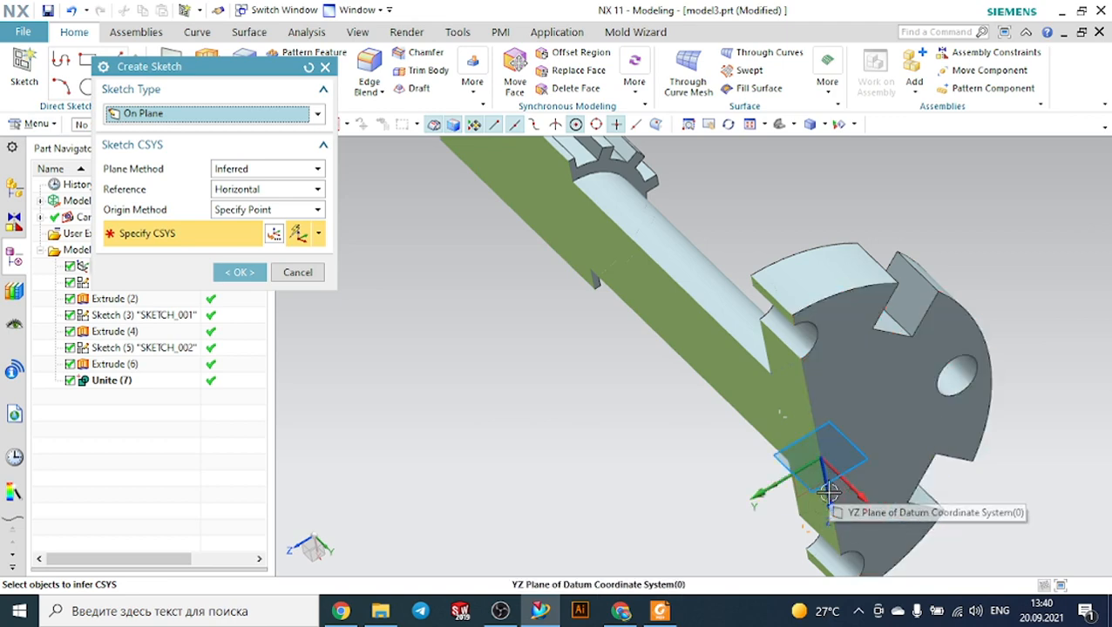
{"action": "scroll", "coordinate": [835, 393], "scroll_direction": "up", "scroll_amount": 3}
{"action": "scroll", "coordinate": [837, 393], "scroll_direction": "down", "scroll_amount": 5}
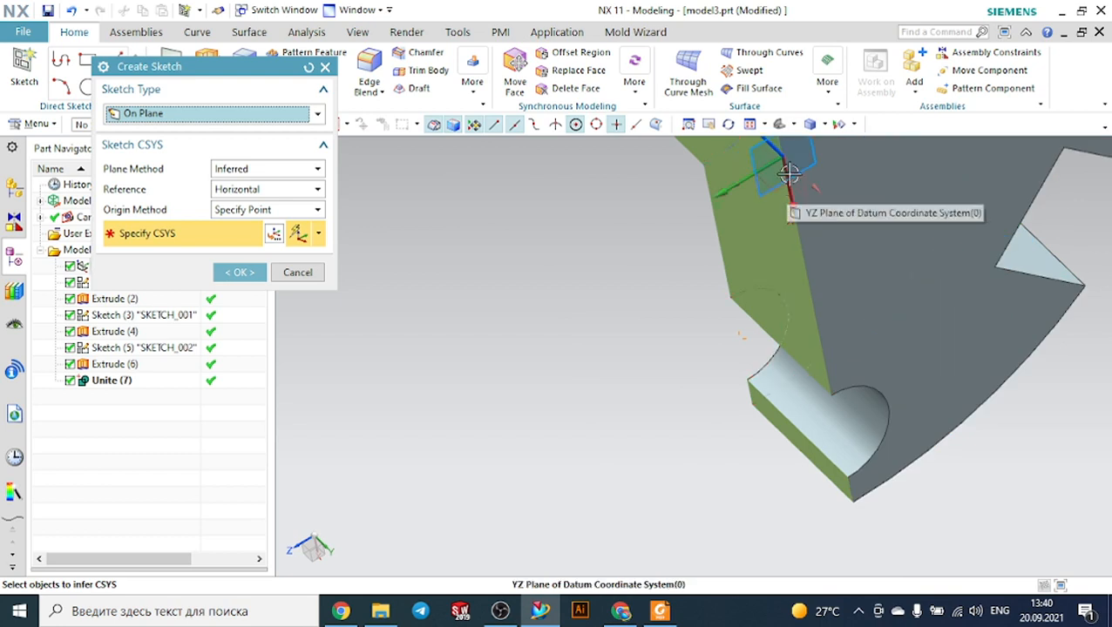
{"action": "scroll", "coordinate": [785, 229], "scroll_direction": "up", "scroll_amount": 7}
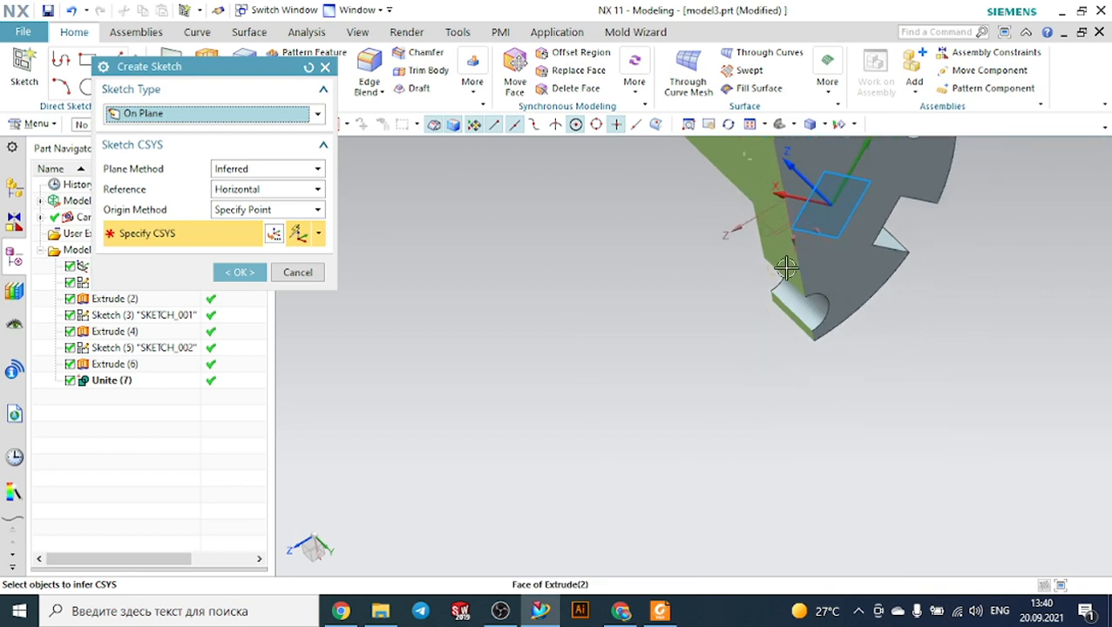
{"action": "scroll", "coordinate": [769, 228], "scroll_direction": "down", "scroll_amount": 5}
{"action": "scroll", "coordinate": [774, 288], "scroll_direction": "down", "scroll_amount": 3}
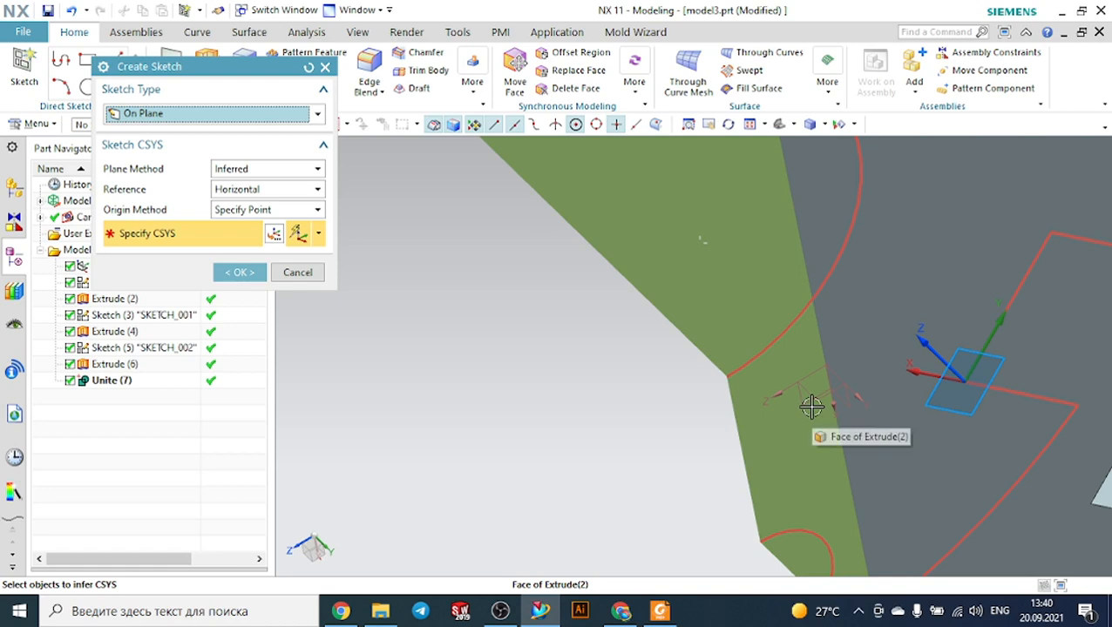
{"action": "scroll", "coordinate": [748, 370], "scroll_direction": "up", "scroll_amount": 3}
{"action": "mouse_move", "coordinate": [628, 459]}
{"action": "middle_mouse_down"}
{"action": "mouse_move", "coordinate": [641, 427]}
{"action": "mouse_move", "coordinate": [704, 405]}
{"action": "middle_mouse_up"}
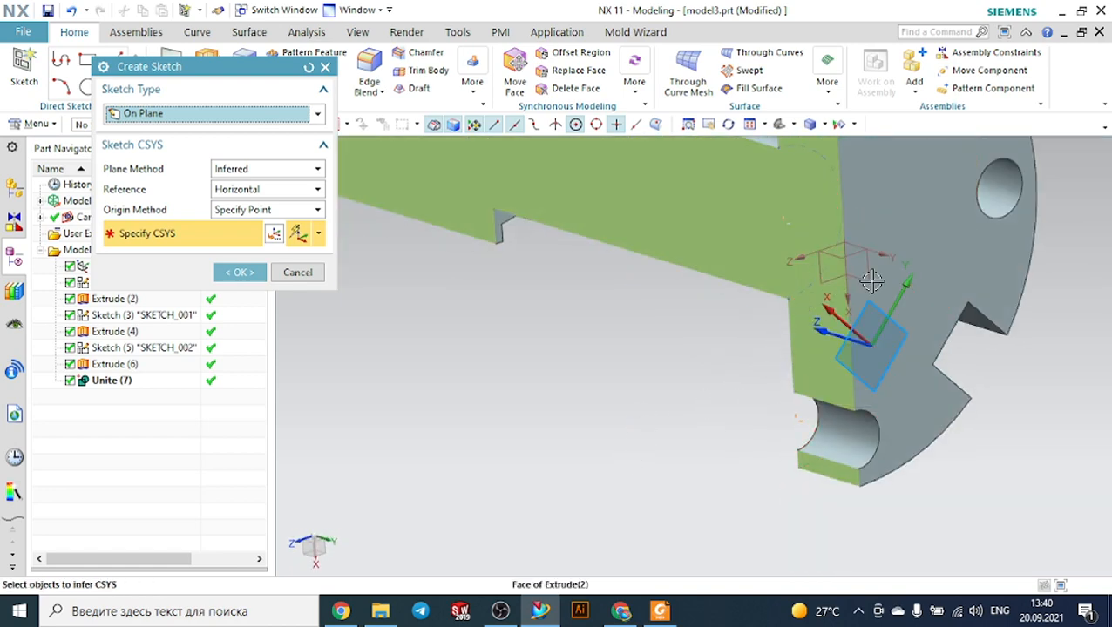
{"action": "left_click", "coordinate": [839, 249]}
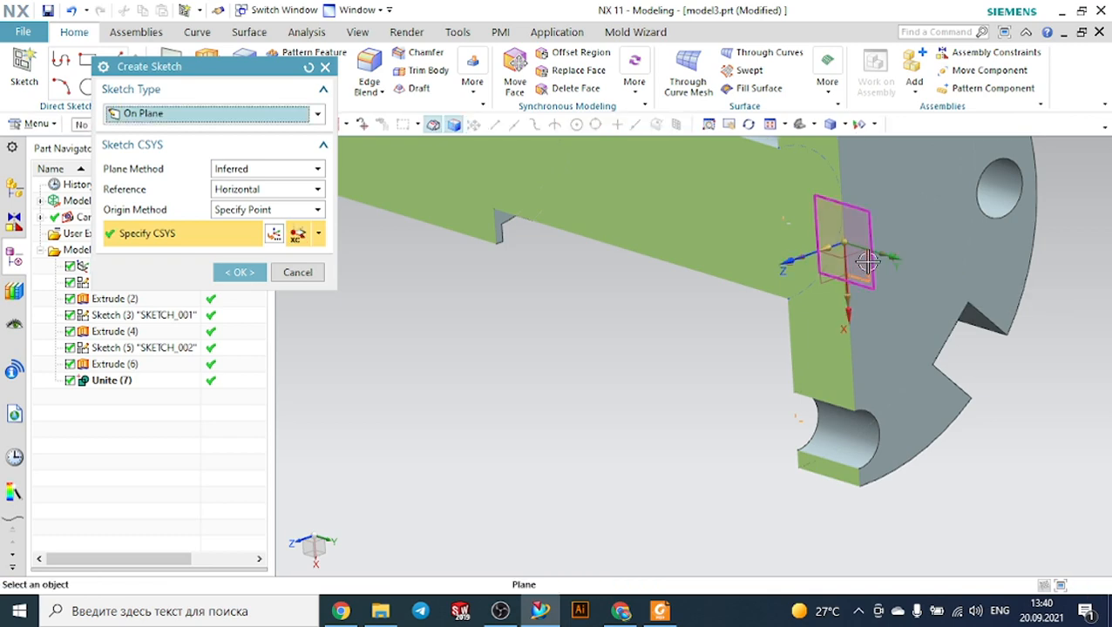
{"action": "left_click", "coordinate": [249, 277]}
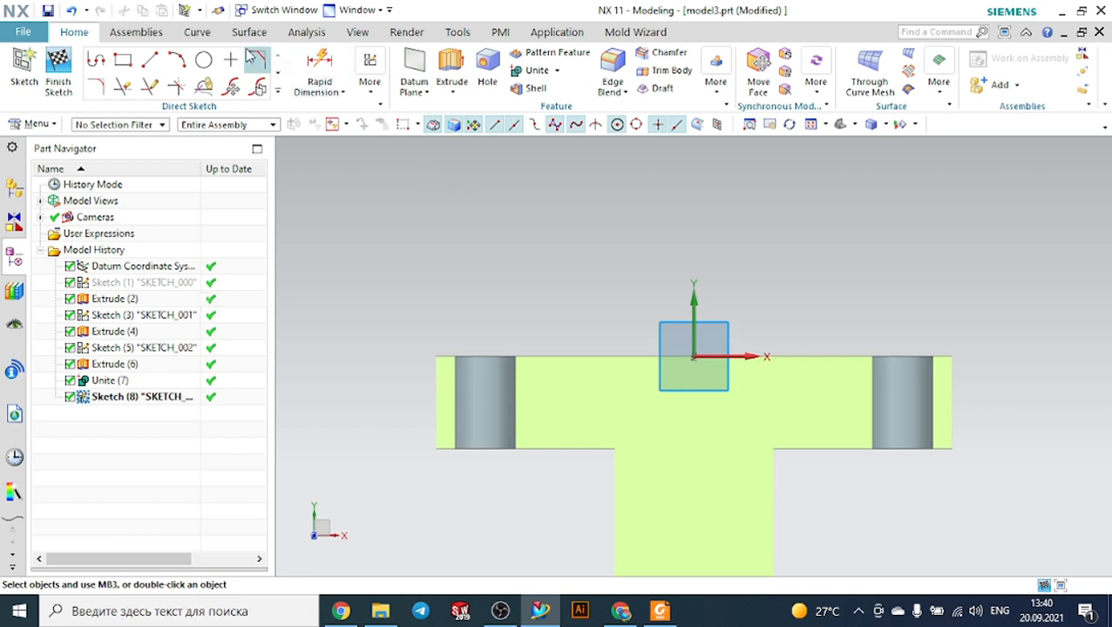
Sketch a closed four-line recess profile from the origin, about 17 mm along the flange face and 5.6 mm deep outside, with a sloping bottom.
{"action": "left_click", "coordinate": [151, 63]}
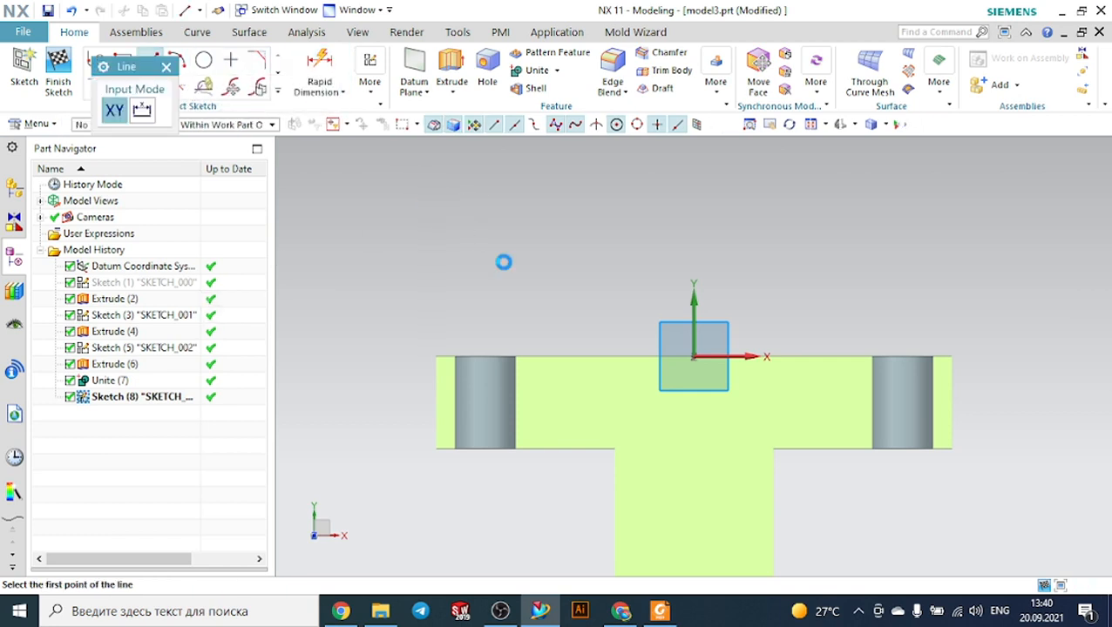
{"action": "scroll", "coordinate": [638, 338], "scroll_direction": "up", "scroll_amount": 2}
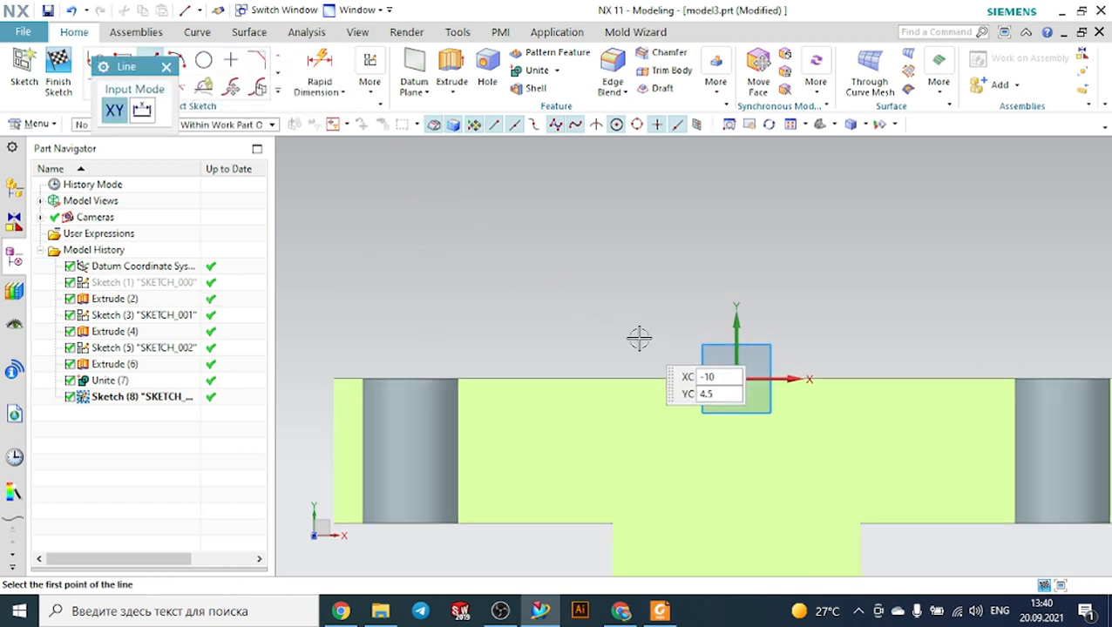
{"action": "left_click", "coordinate": [737, 380]}
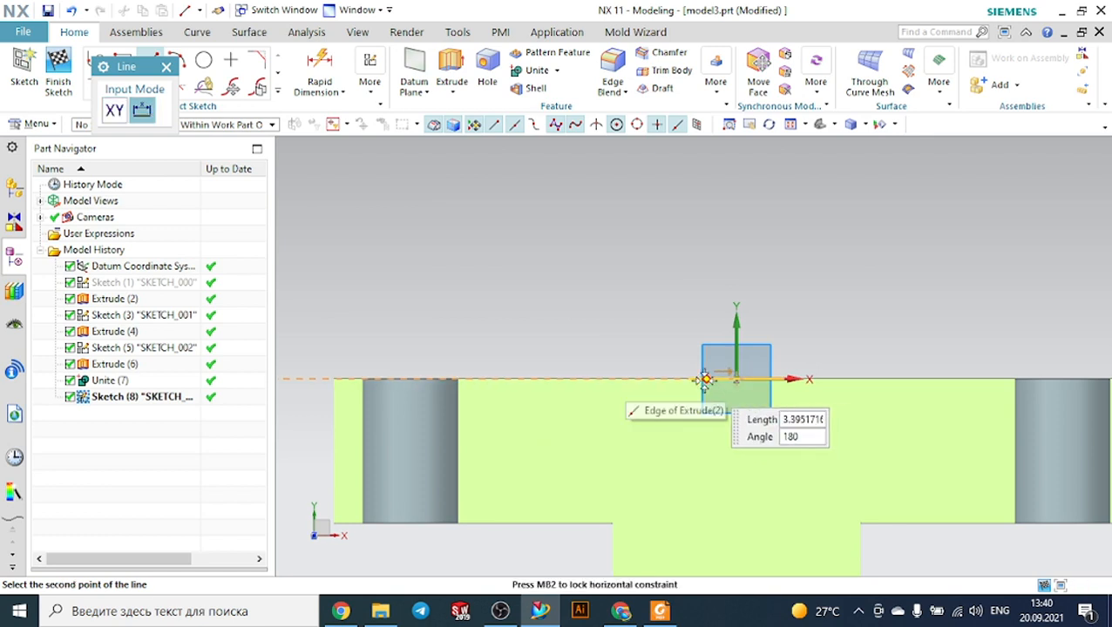
{"action": "left_click", "coordinate": [573, 380]}
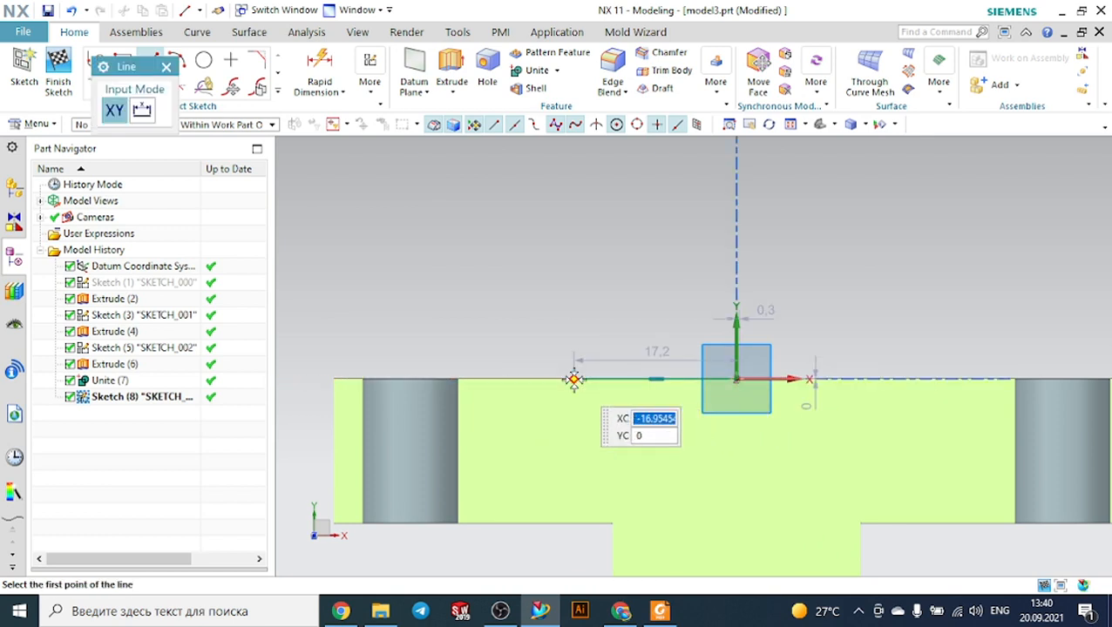
{"action": "left_click", "coordinate": [571, 434]}
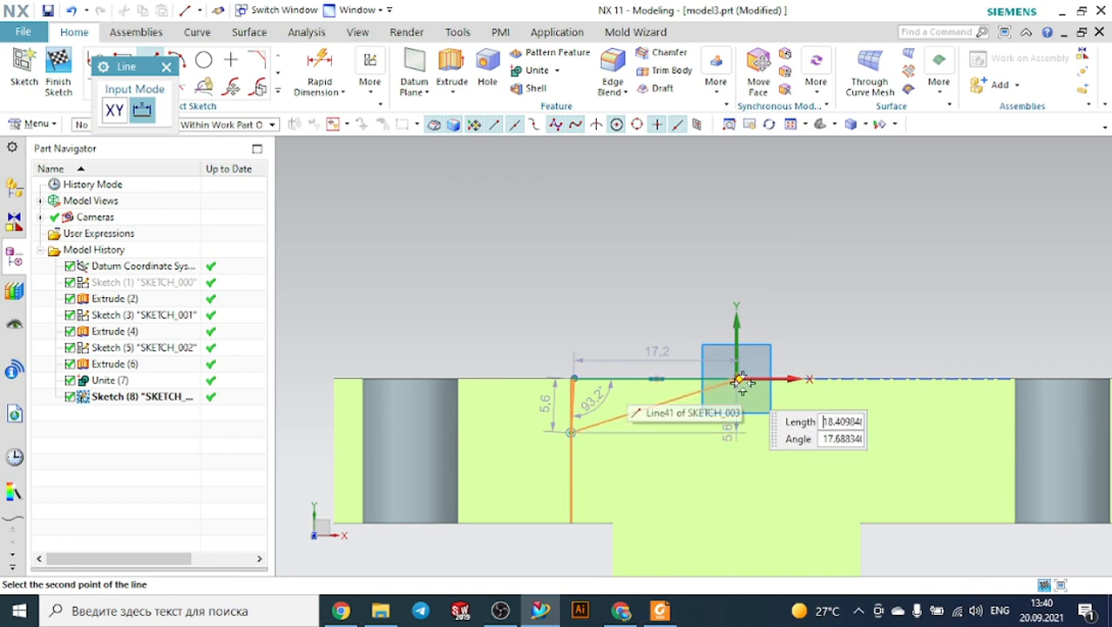
{"action": "left_click", "coordinate": [738, 452]}
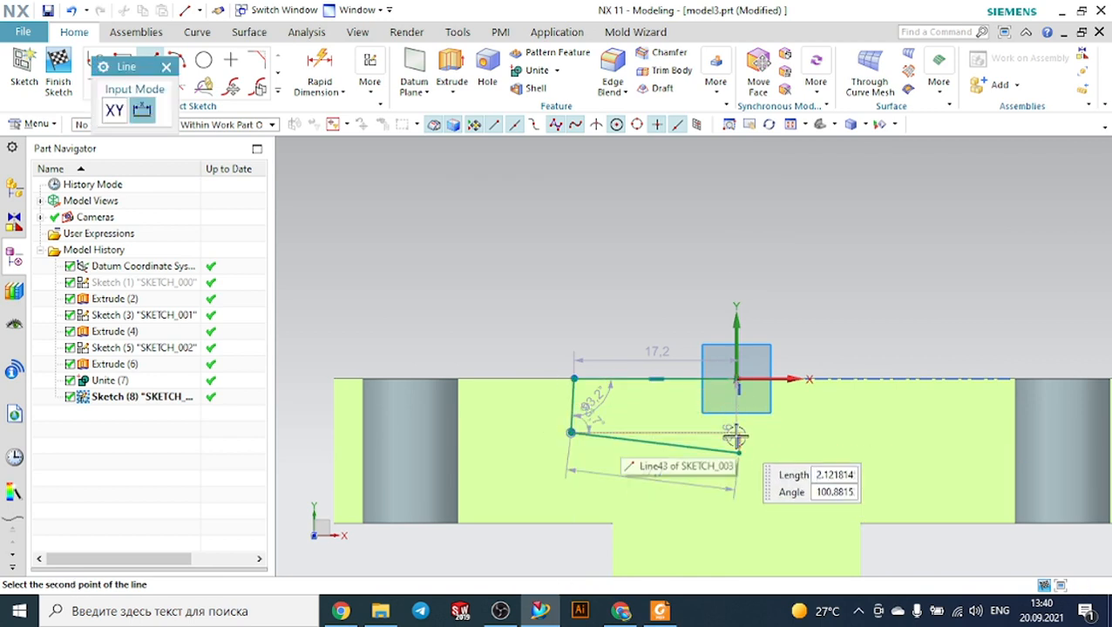
{"action": "left_click", "coordinate": [737, 379]}
{"action": "key", "text": "Escape"}
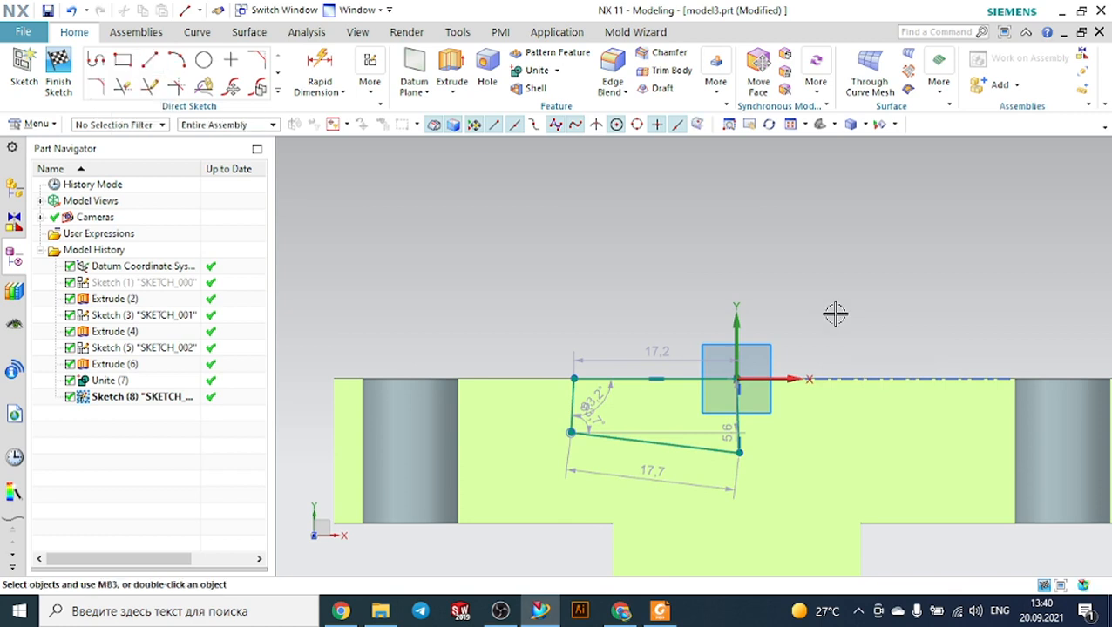
{"action": "key", "text": "c"}
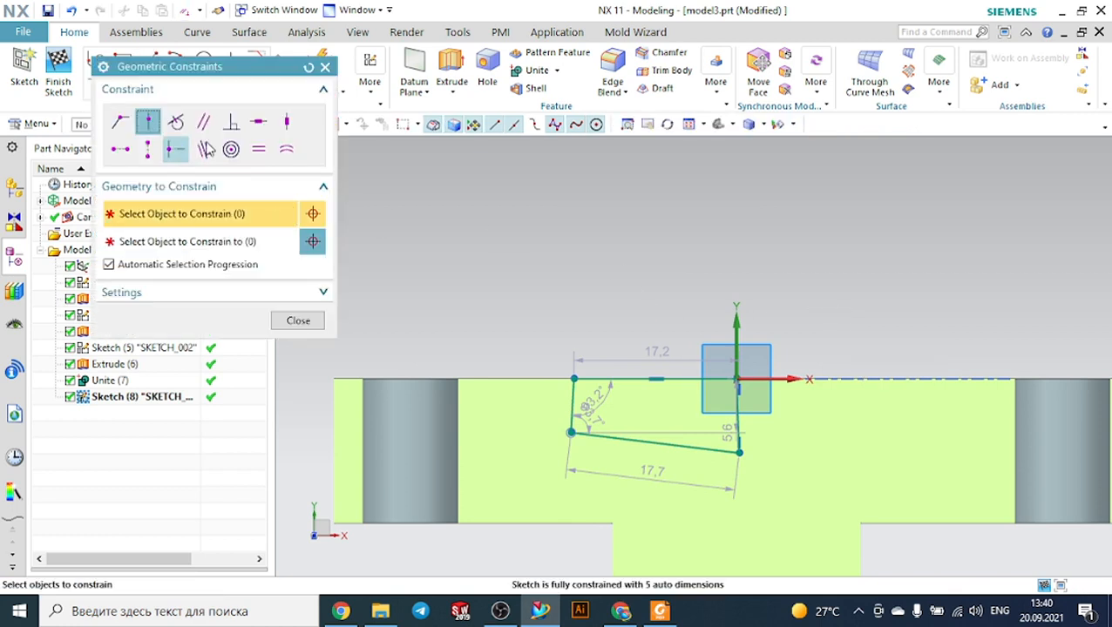
{"action": "left_click", "coordinate": [266, 123]}
{"action": "scroll", "coordinate": [571, 409], "scroll_direction": "up", "scroll_amount": 1}
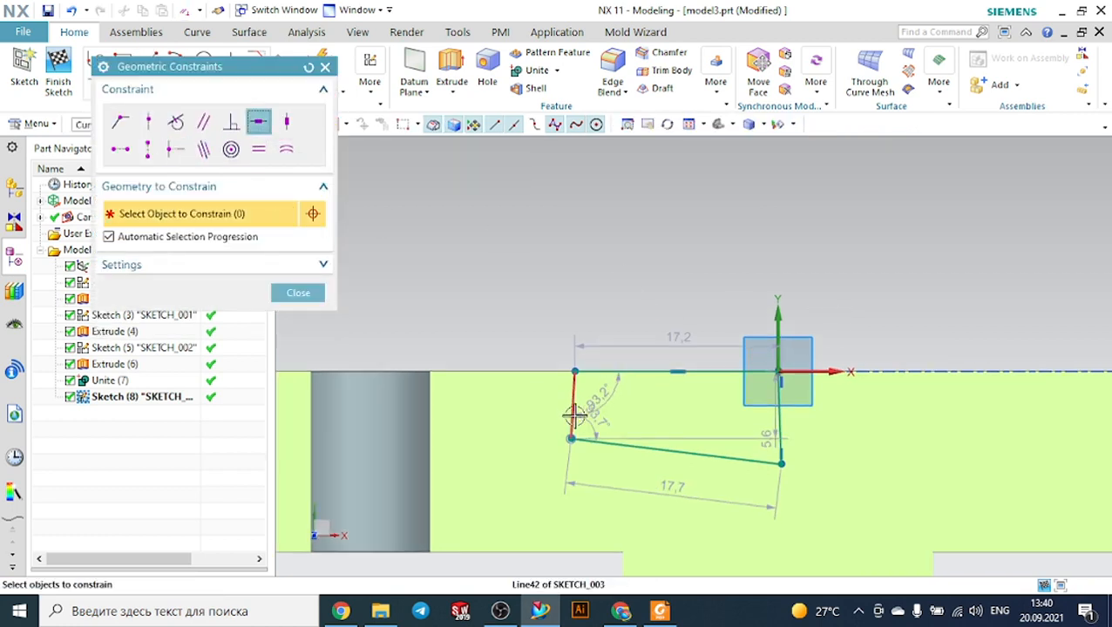
{"action": "left_click", "coordinate": [575, 415]}
{"action": "key", "text": "ctrl+z"}
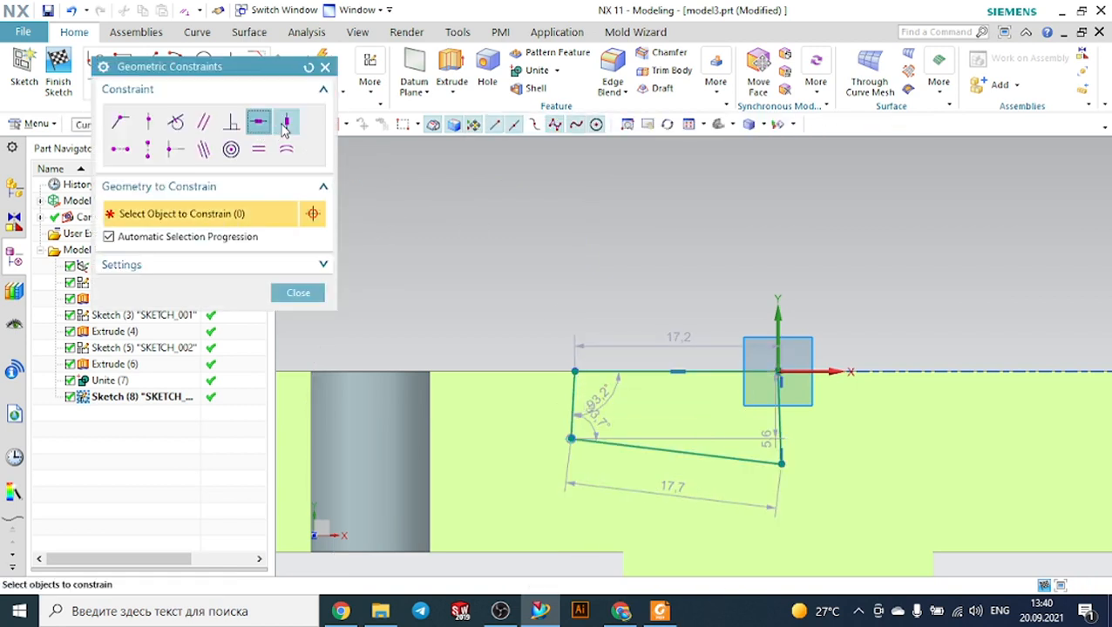
Constrain the recess profile's outer side line and its centre line to be vertical.
{"action": "left_click", "coordinate": [287, 121]}
{"action": "left_click", "coordinate": [576, 396]}
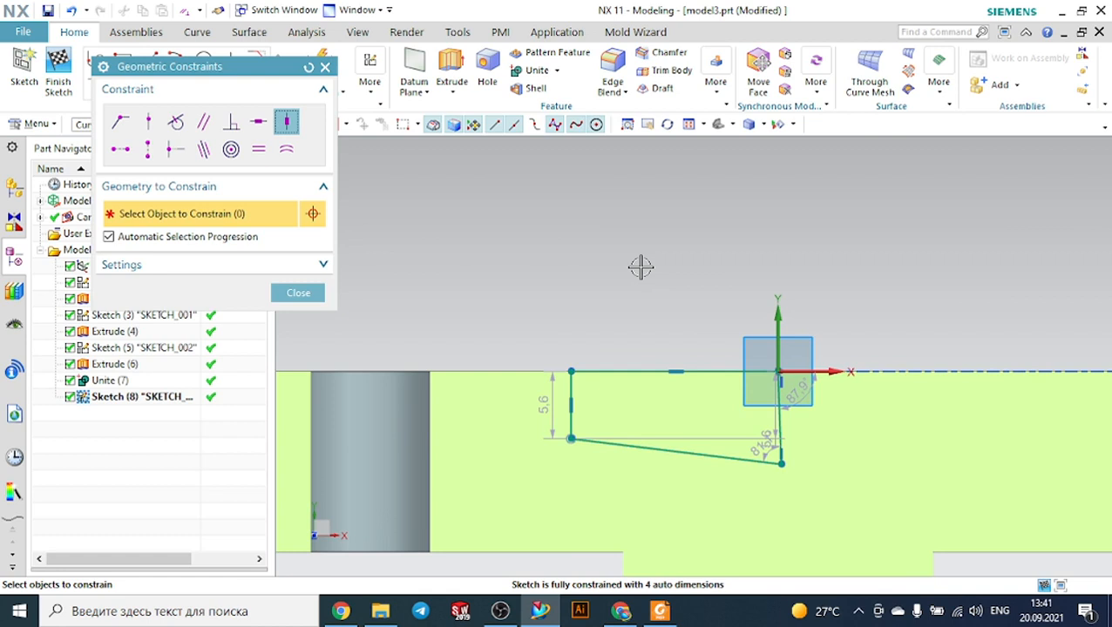
{"action": "left_click", "coordinate": [778, 422]}
{"action": "key", "text": "Escape"}
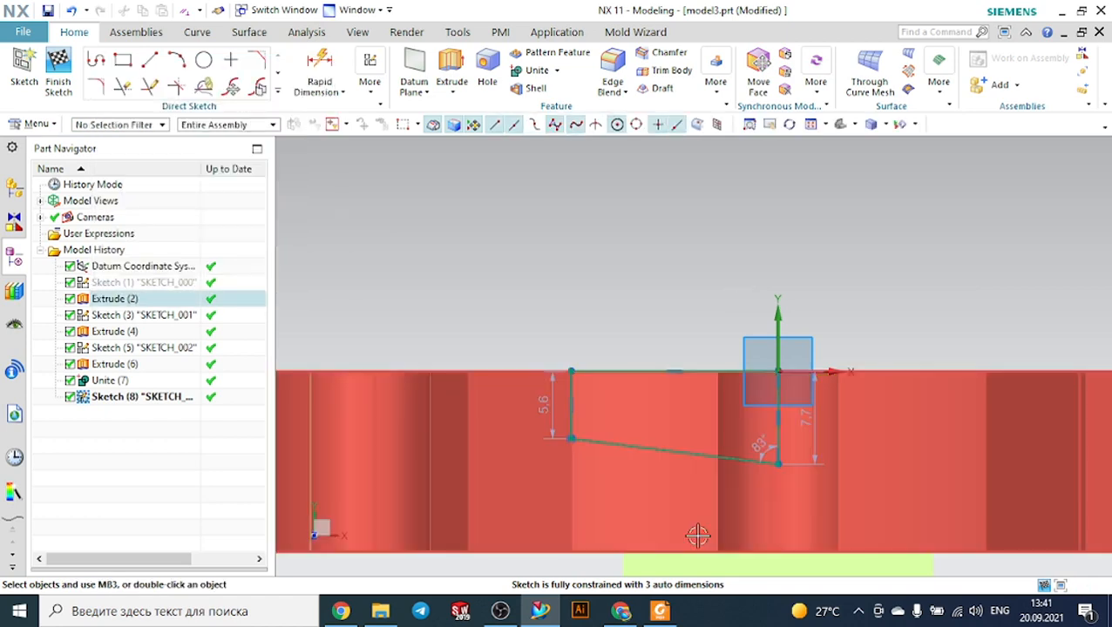
Check the recess dimensions in drawing 11, then try to dimension the profile's width along the flange face from the origin to the outer corner.
{"action": "left_click", "coordinate": [659, 611]}
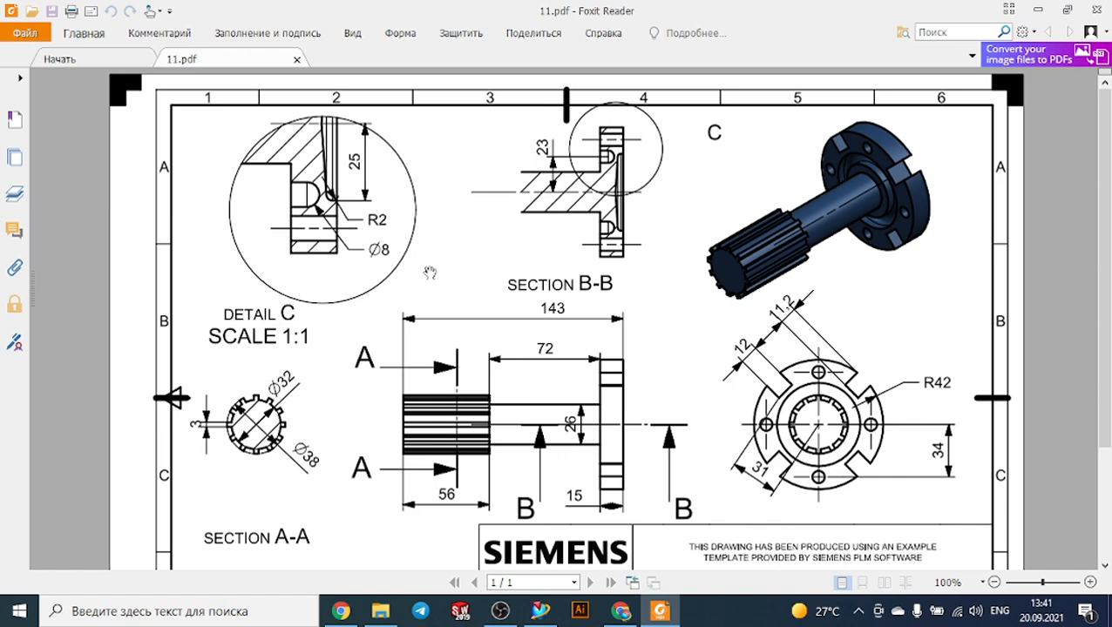
{"action": "left_click", "coordinate": [660, 611]}
{"action": "left_click", "coordinate": [319, 71]}
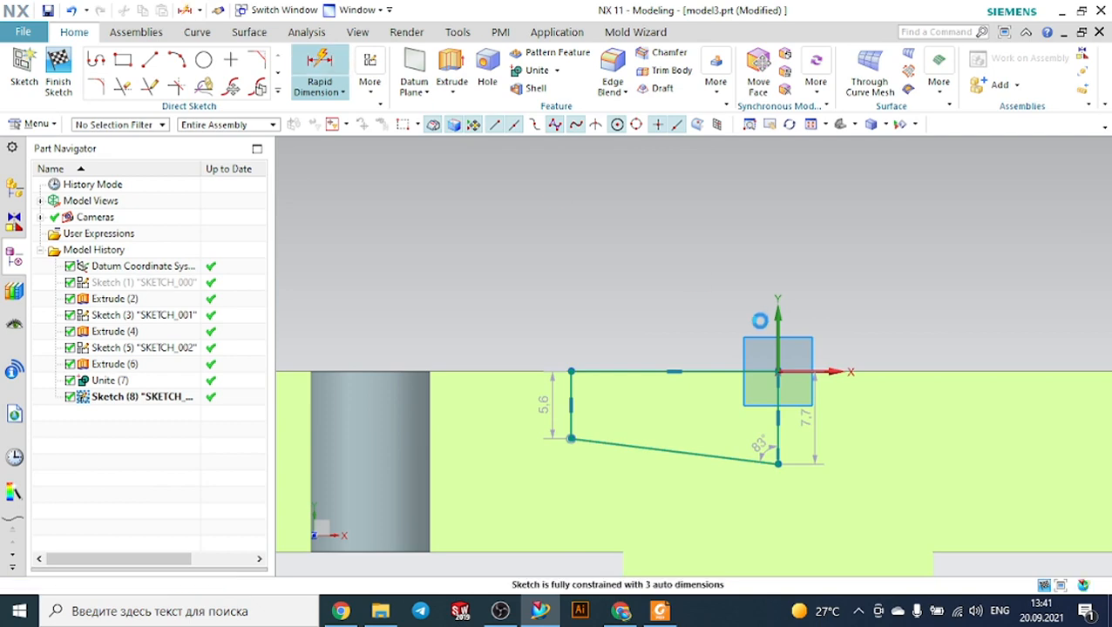
{"action": "key", "text": "Escape"}
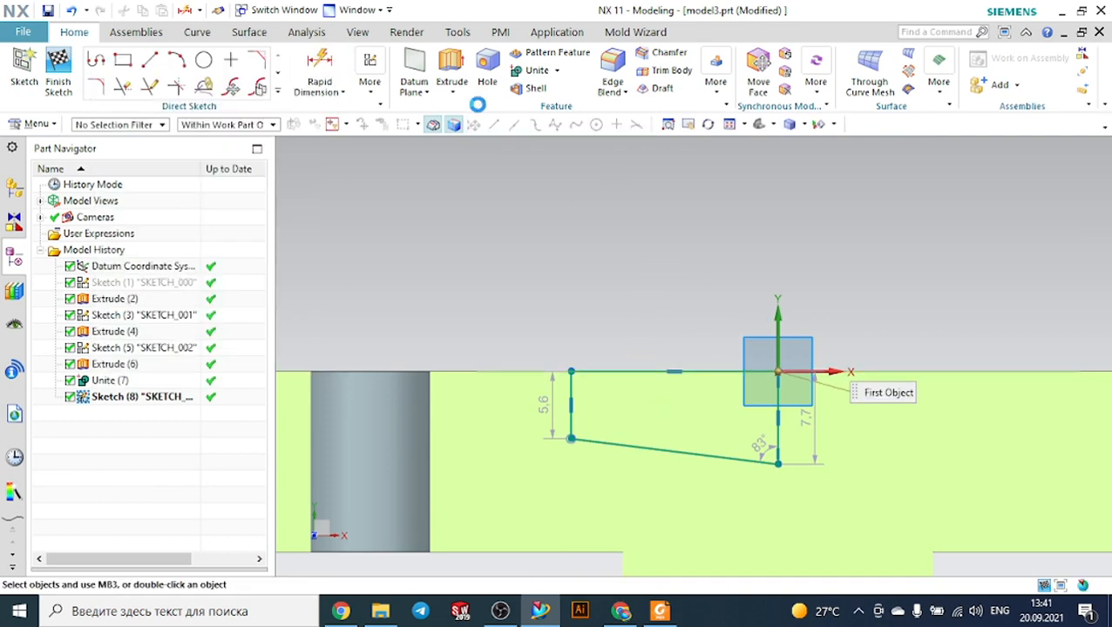
{"action": "left_click", "coordinate": [329, 61]}
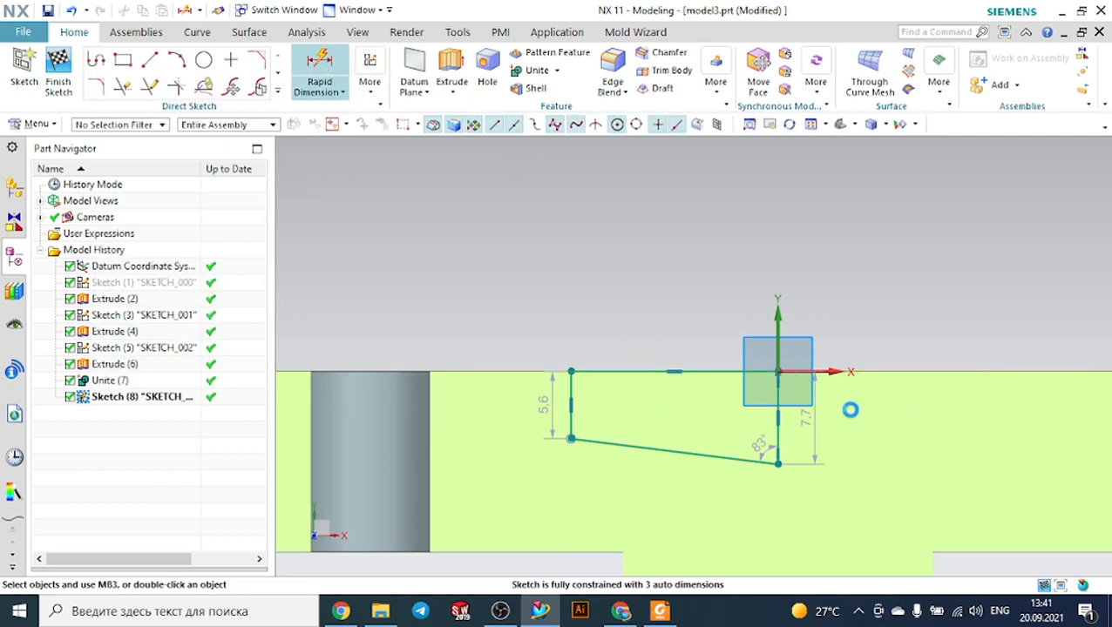
{"action": "left_click", "coordinate": [777, 373]}
{"action": "left_click", "coordinate": [573, 369]}
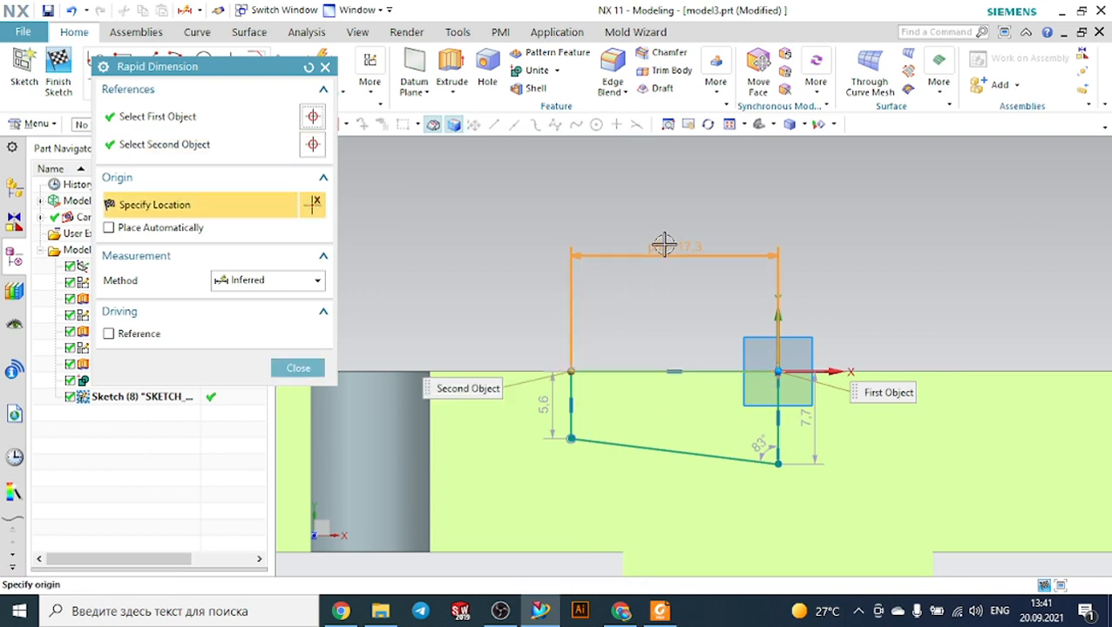
{"action": "left_click", "coordinate": [670, 238]}
{"action": "left_click", "coordinate": [572, 343]}
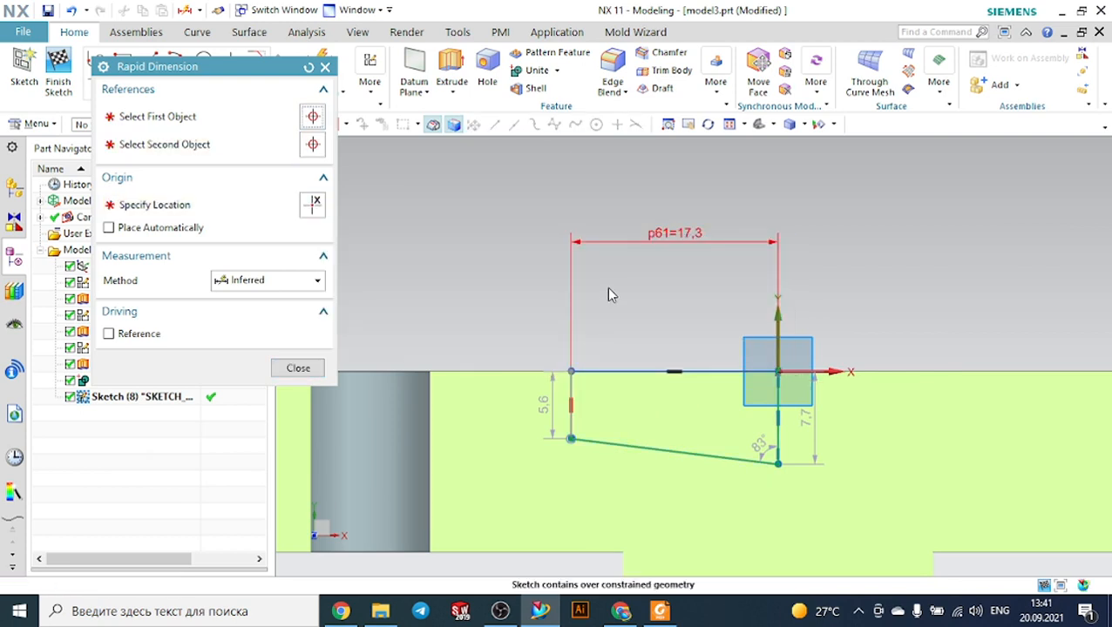
{"action": "key", "text": "Escape"}
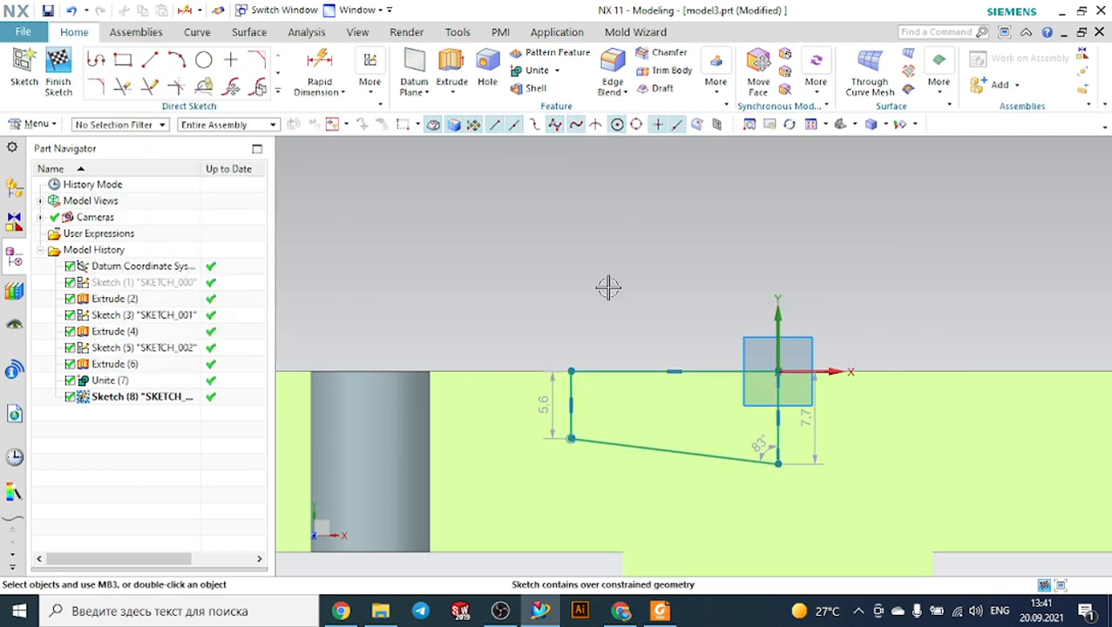
Delete the recess profile's outer side line and set the length of the line along the flange face to 25 mm.
{"action": "left_click", "coordinate": [571, 389]}
{"action": "key", "text": "Delete"}
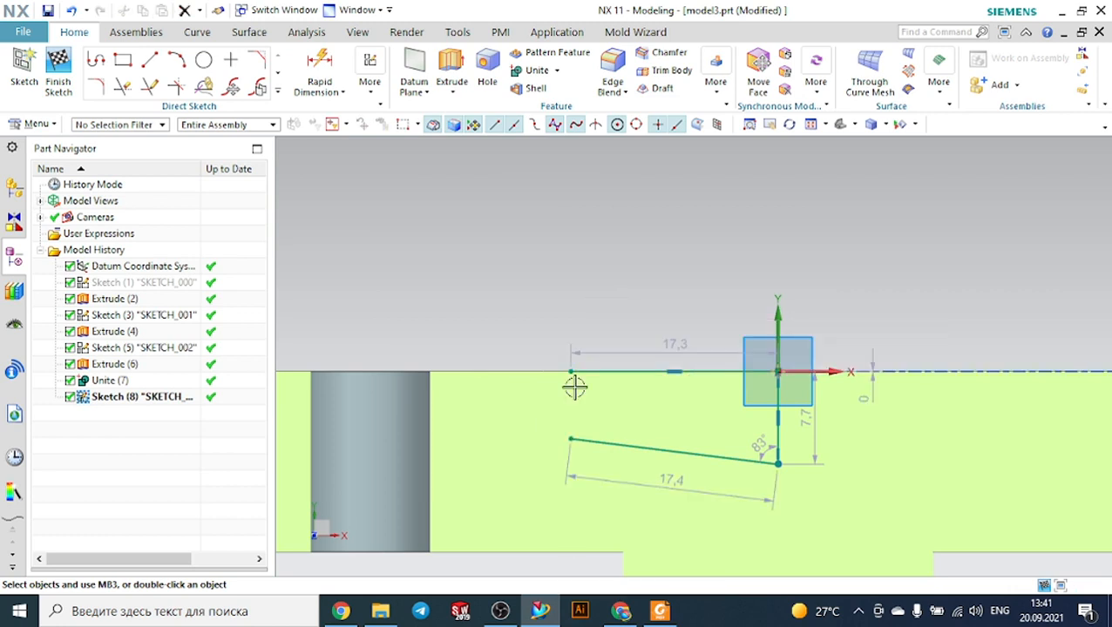
{"action": "left_click_drag", "start_coordinate": [568, 373], "coordinate": [530, 372]}
{"action": "double_click", "coordinate": [620, 350]}
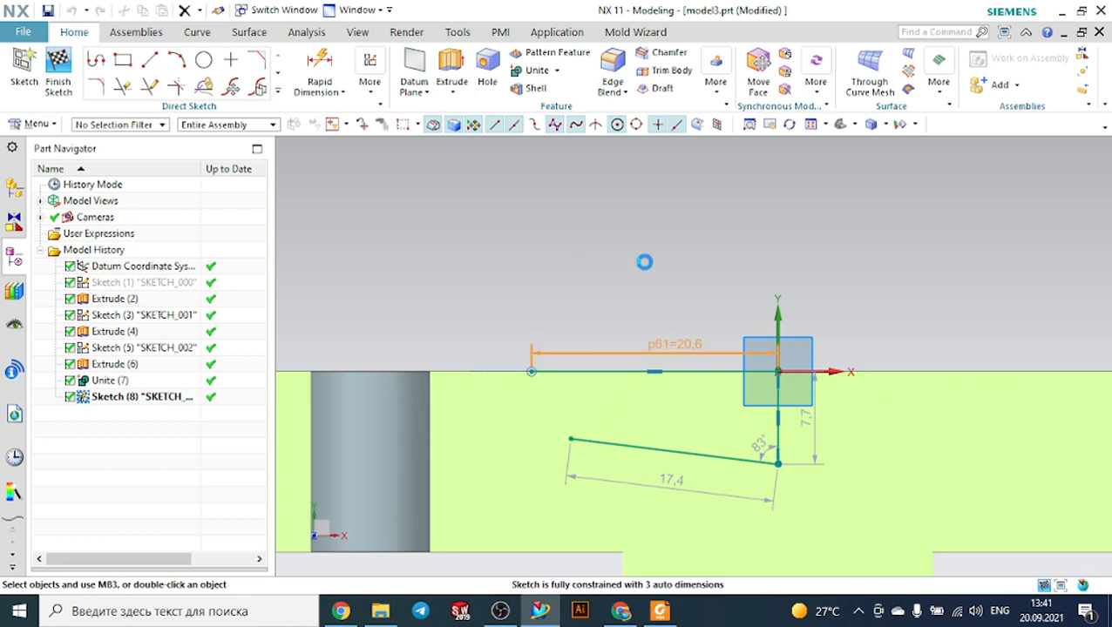
{"action": "type", "text": "2"}
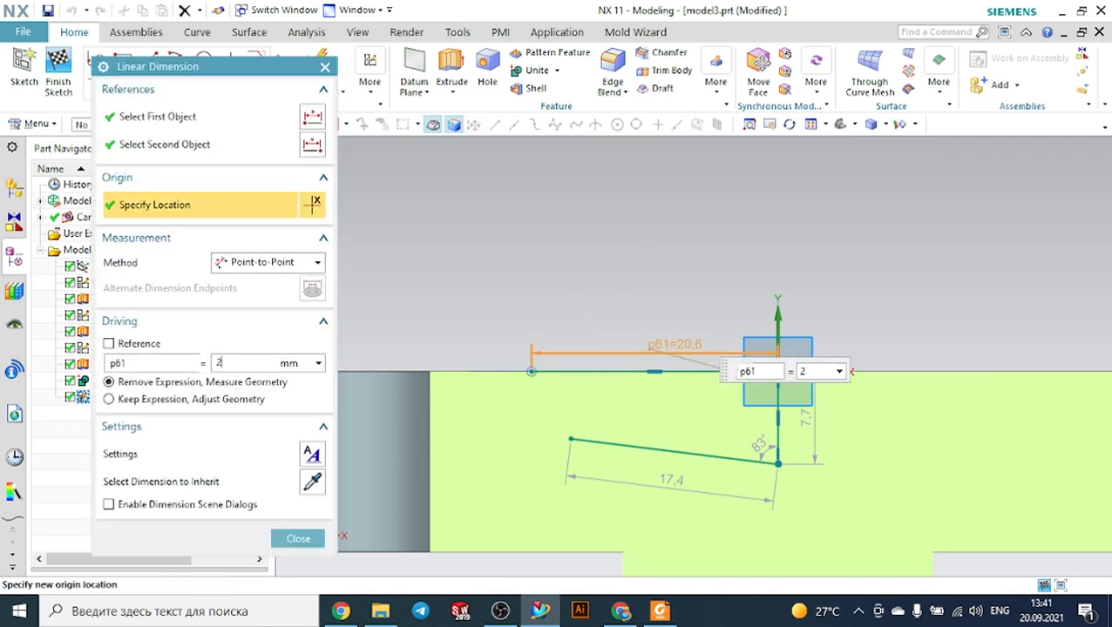
{"action": "type", "text": "5"}
{"action": "key", "text": "Return"}
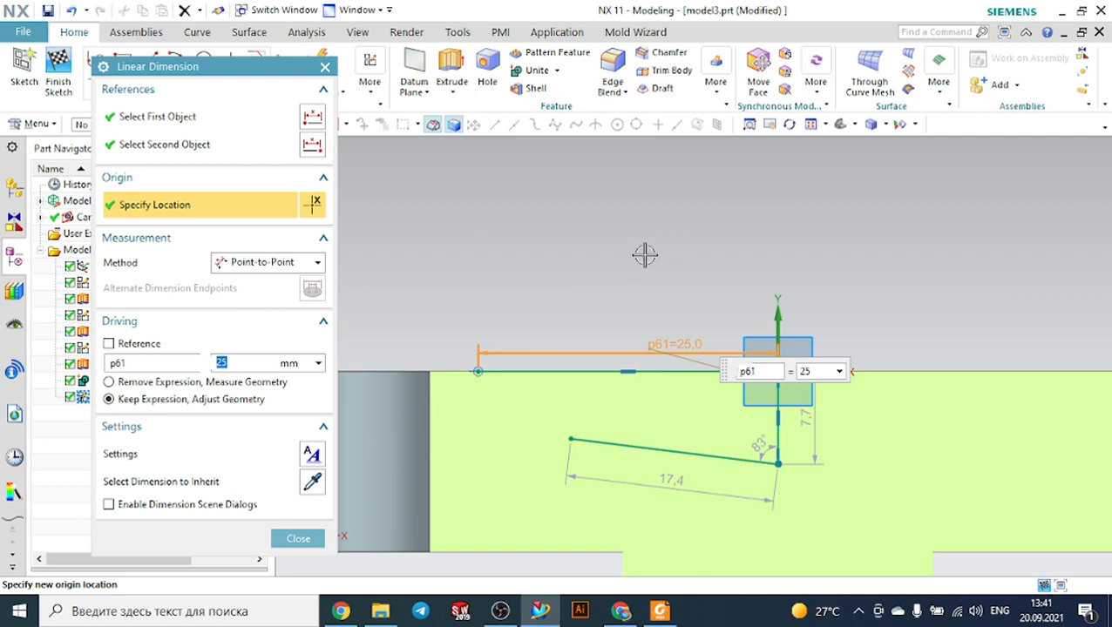
{"action": "middle_click", "coordinate": [645, 254]}
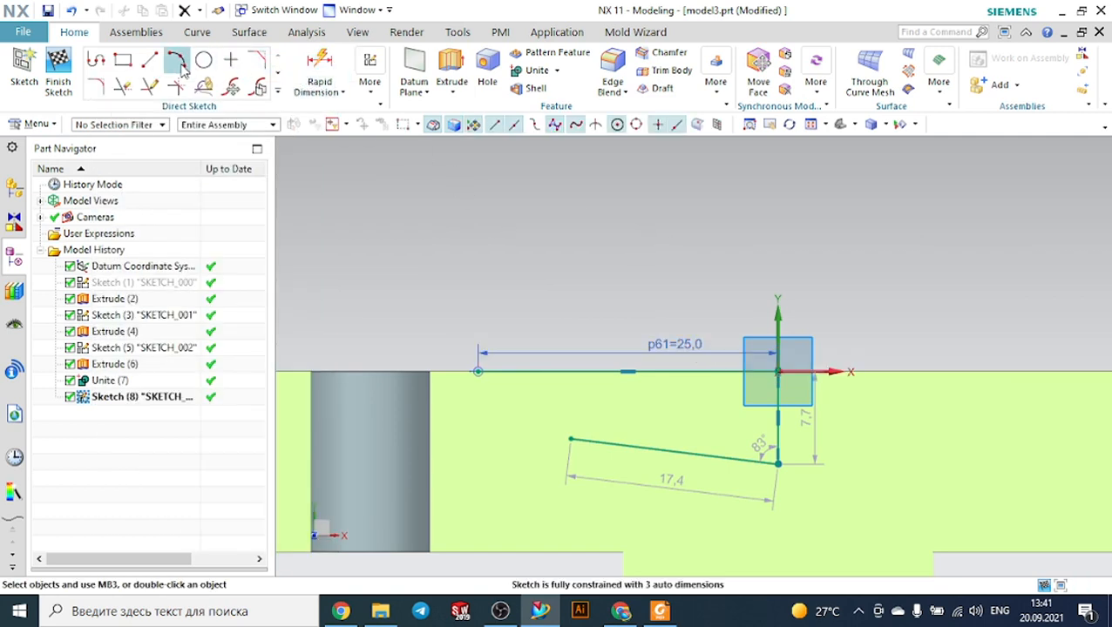
Try to draw a vertical side line down from the outer end of the 25 mm line, then undo it.
{"action": "left_click", "coordinate": [149, 60]}
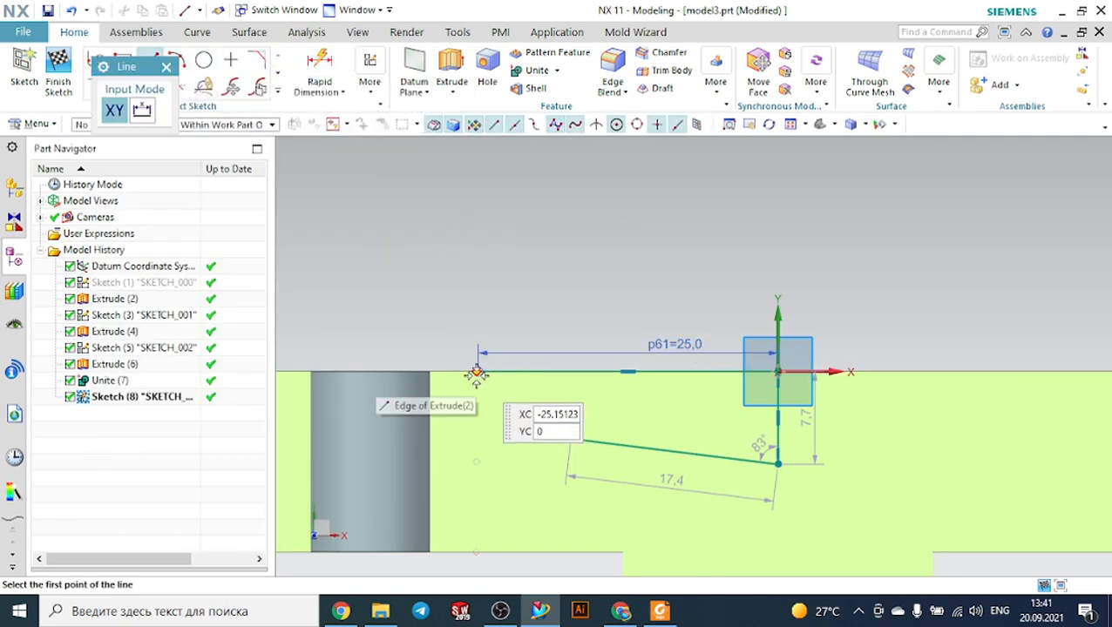
{"action": "left_click", "coordinate": [477, 373]}
{"action": "left_click", "coordinate": [477, 416]}
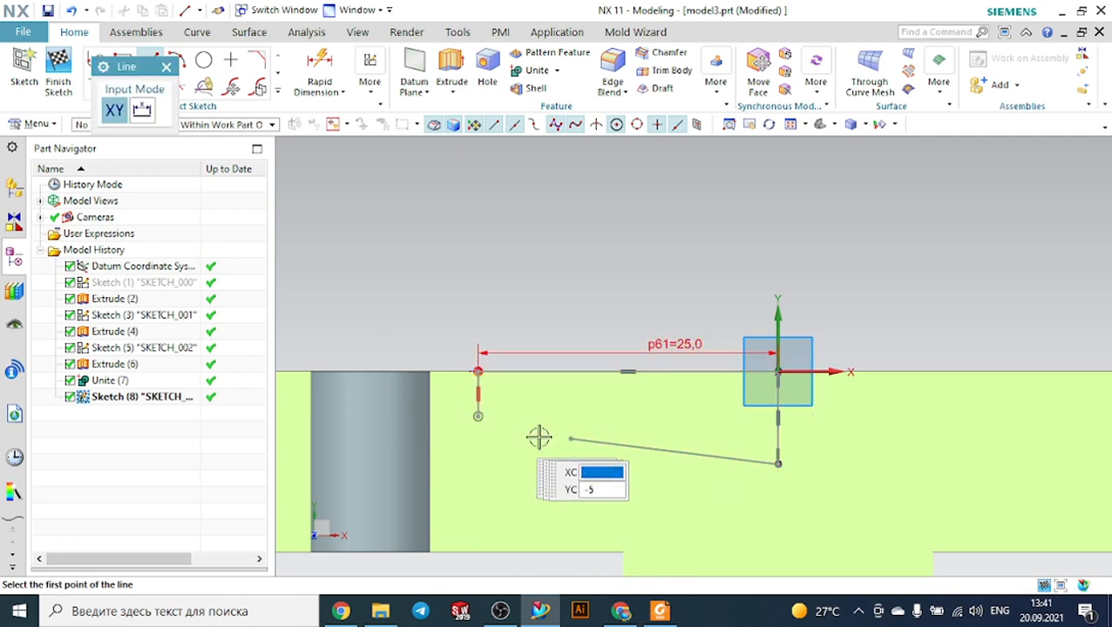
{"action": "key", "text": "Escape"}
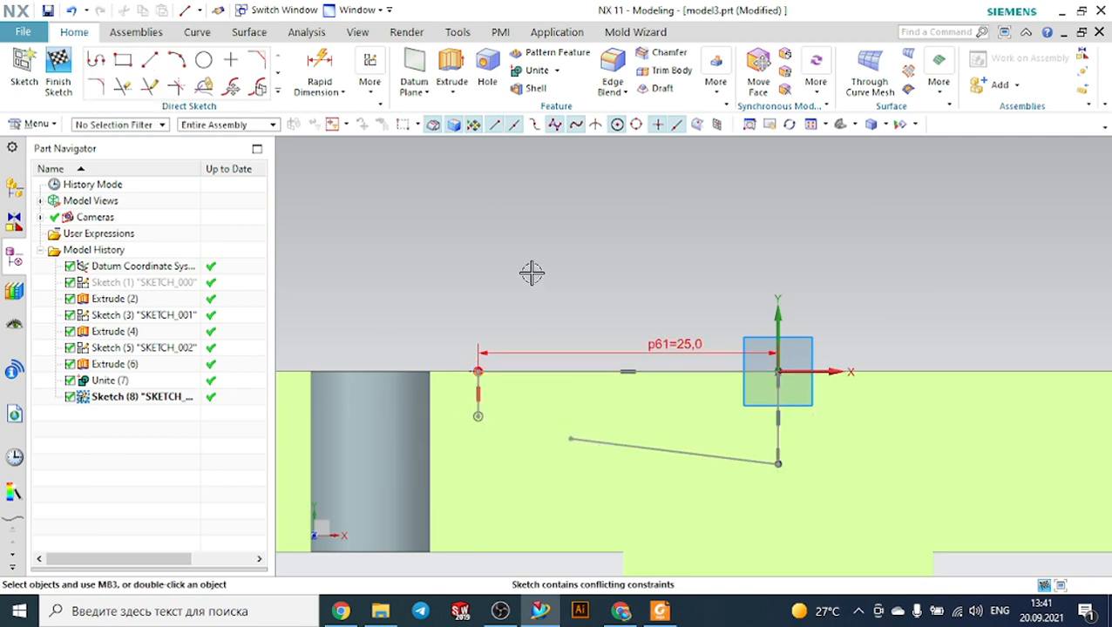
{"action": "key", "text": "ctrl+z"}
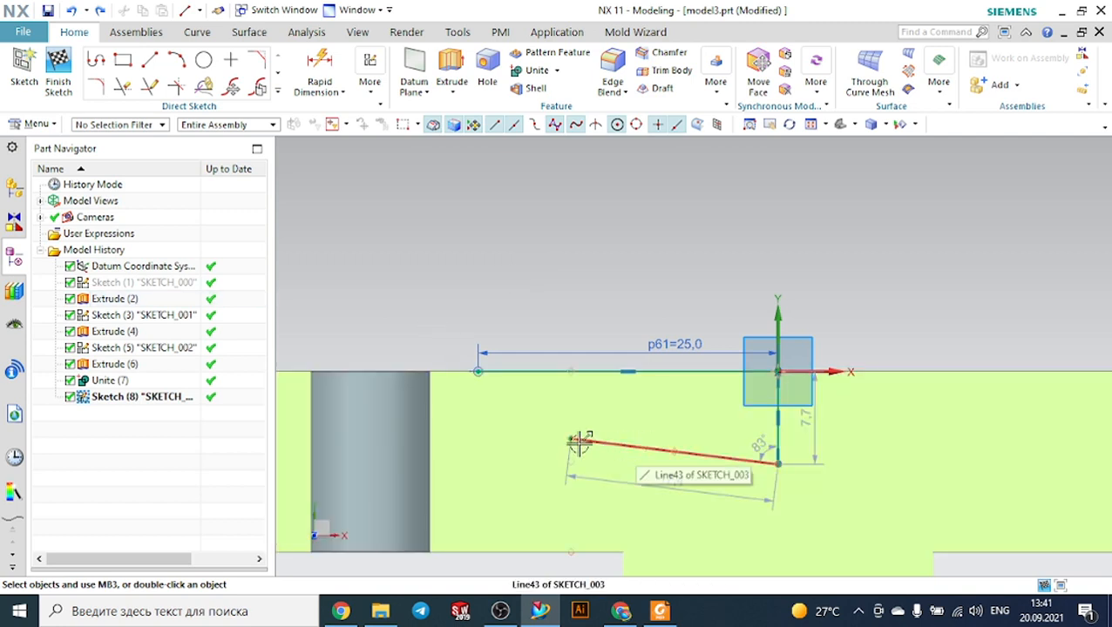
Stretch the sloping bottom line until it ends beneath the 25 mm line's outer end, and connect the two ends with a line.
{"action": "left_click_drag", "start_coordinate": [568, 442], "coordinate": [475, 406]}
{"action": "left_click", "coordinate": [149, 59]}
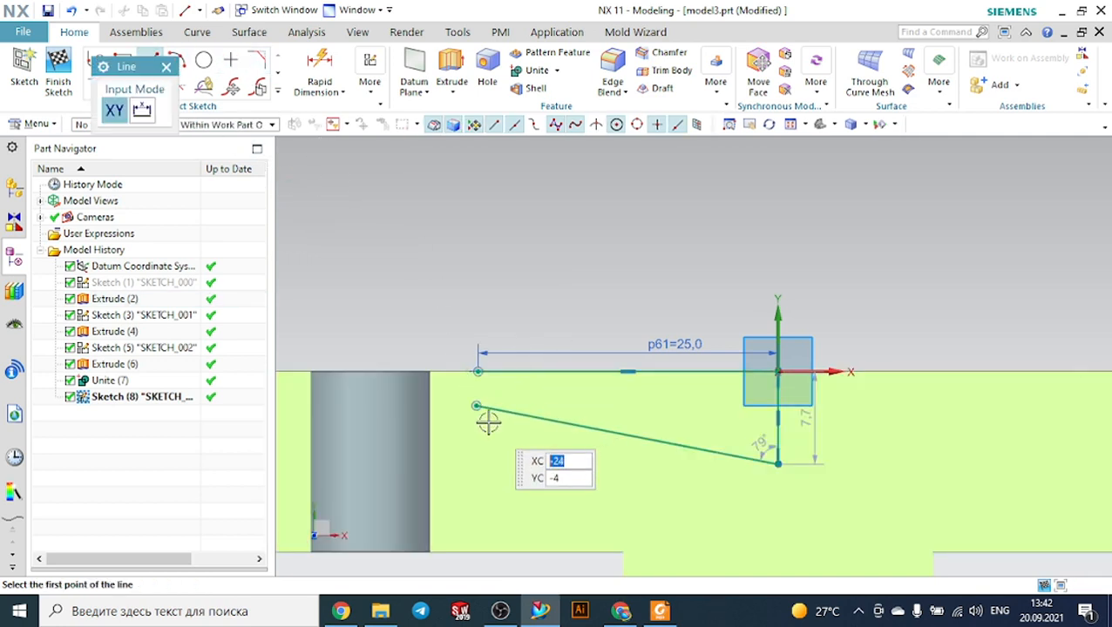
{"action": "scroll", "coordinate": [486, 414], "scroll_direction": "up", "scroll_amount": 1}
{"action": "scroll", "coordinate": [478, 403], "scroll_direction": "up", "scroll_amount": 2}
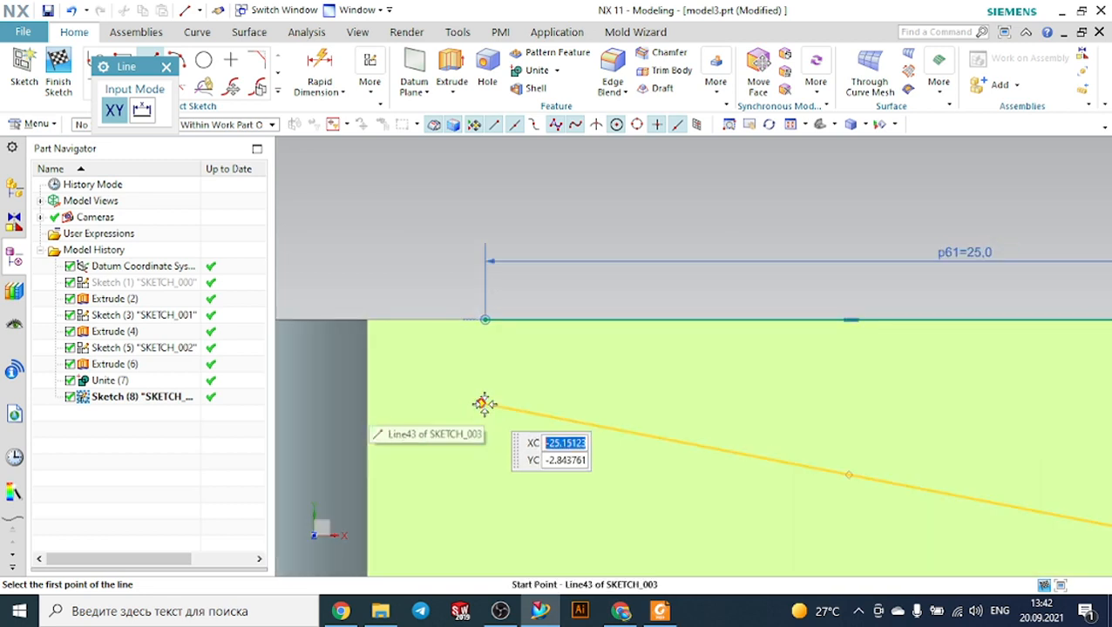
{"action": "left_click", "coordinate": [482, 403]}
{"action": "left_click", "coordinate": [485, 320]}
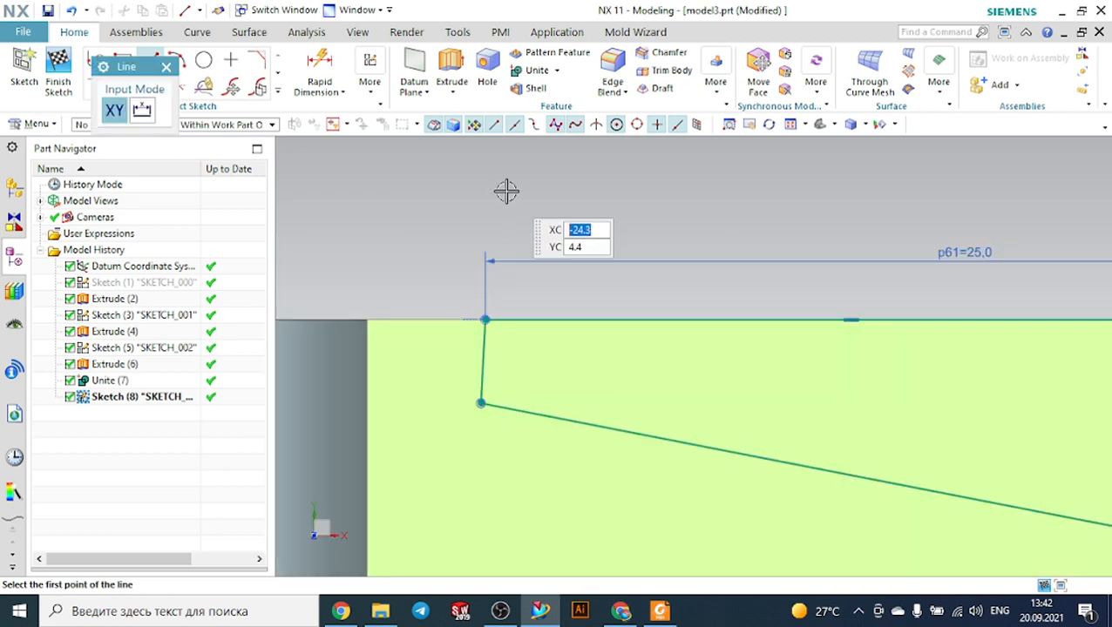
{"action": "key", "text": "Escape"}
Try to constrain the connecting side line to be vertical.
{"action": "key", "text": "c"}
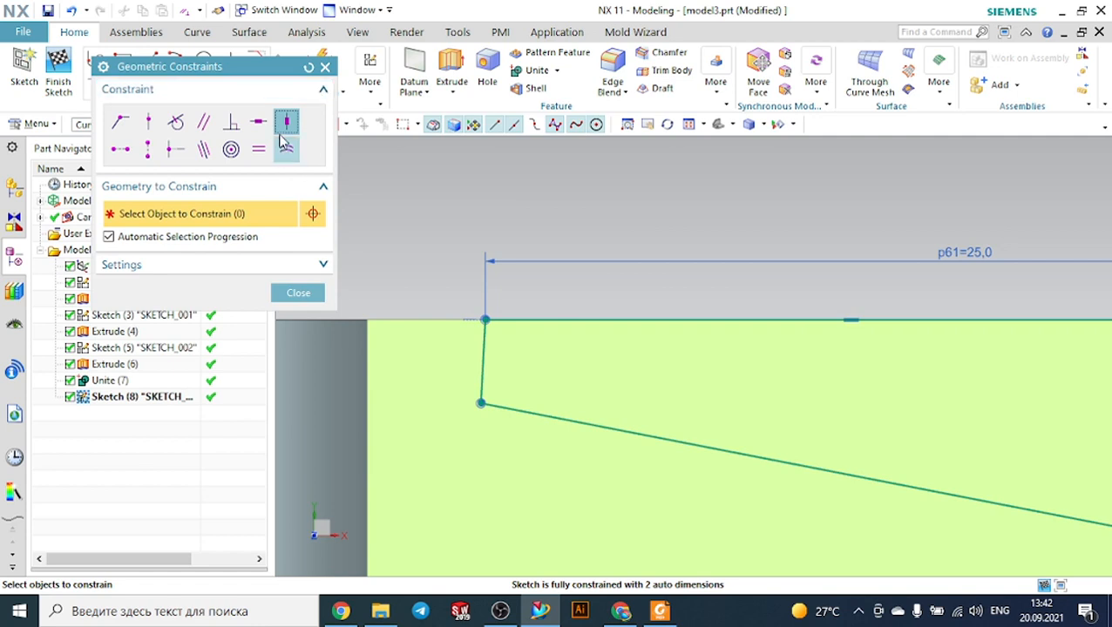
{"action": "left_click", "coordinate": [484, 343]}
{"action": "left_click", "coordinate": [556, 345]}
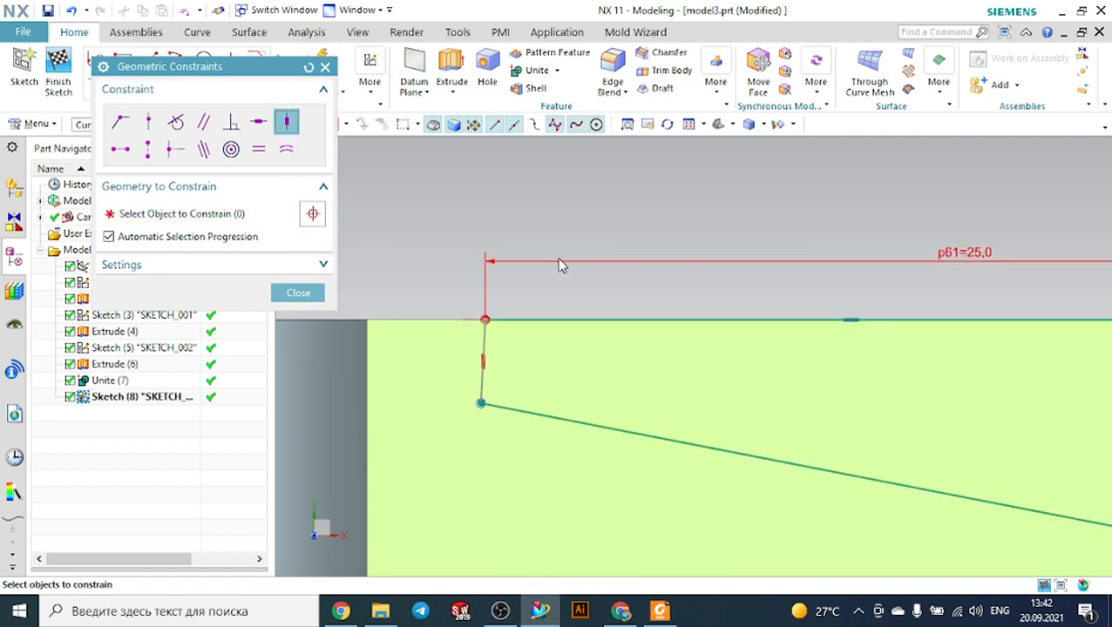
{"action": "key", "text": "Escape"}
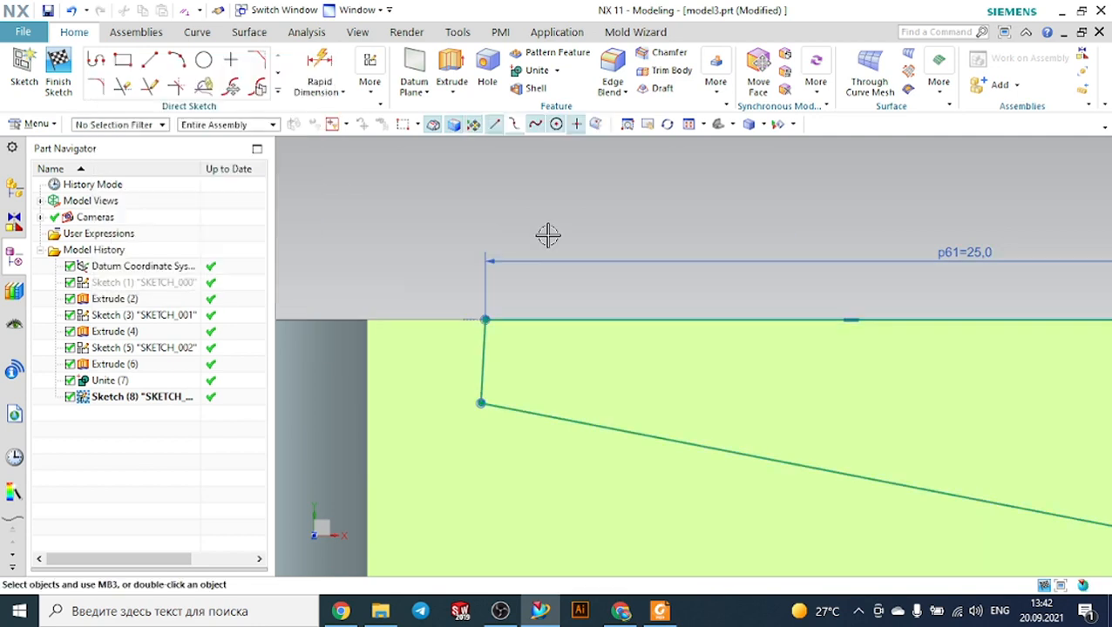
Replace the slanted side line with a vertical line about 1.5 mm long, starting at the 25 mm line's outer end.
{"action": "left_click", "coordinate": [484, 343]}
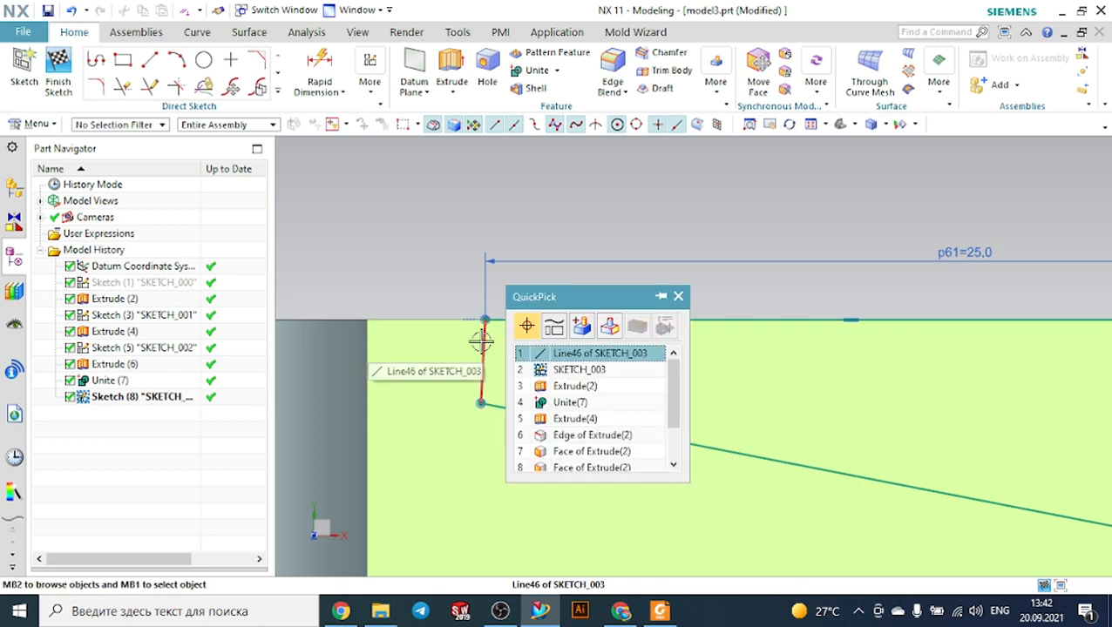
{"action": "left_click", "coordinate": [553, 187]}
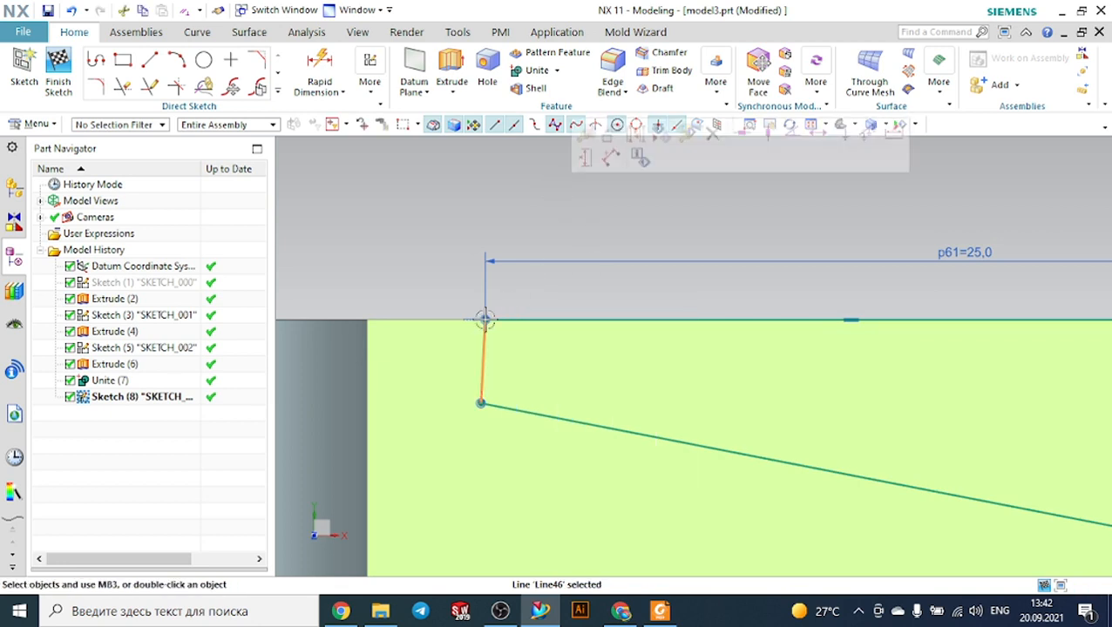
{"action": "right_click", "coordinate": [487, 324]}
{"action": "key", "text": "Delete"}
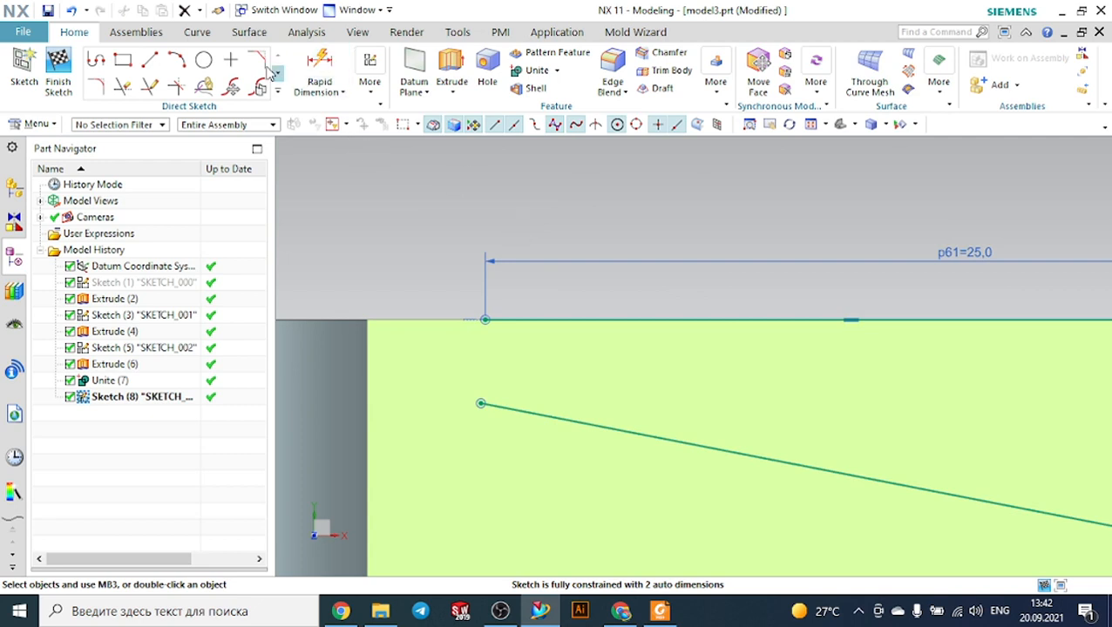
{"action": "left_click", "coordinate": [150, 59]}
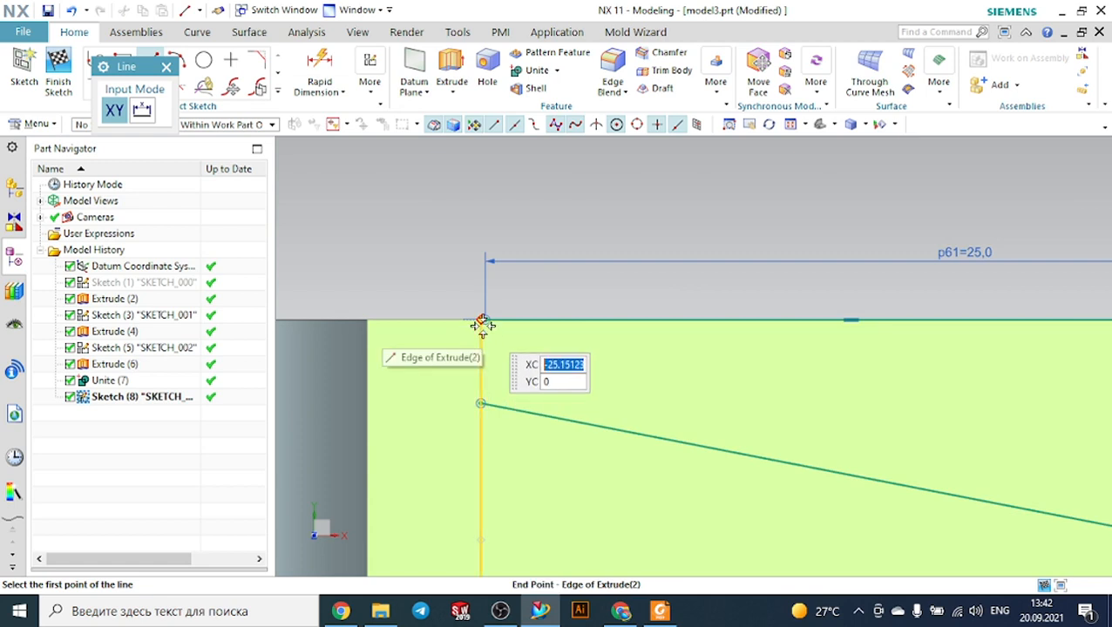
{"action": "left_click", "coordinate": [485, 319]}
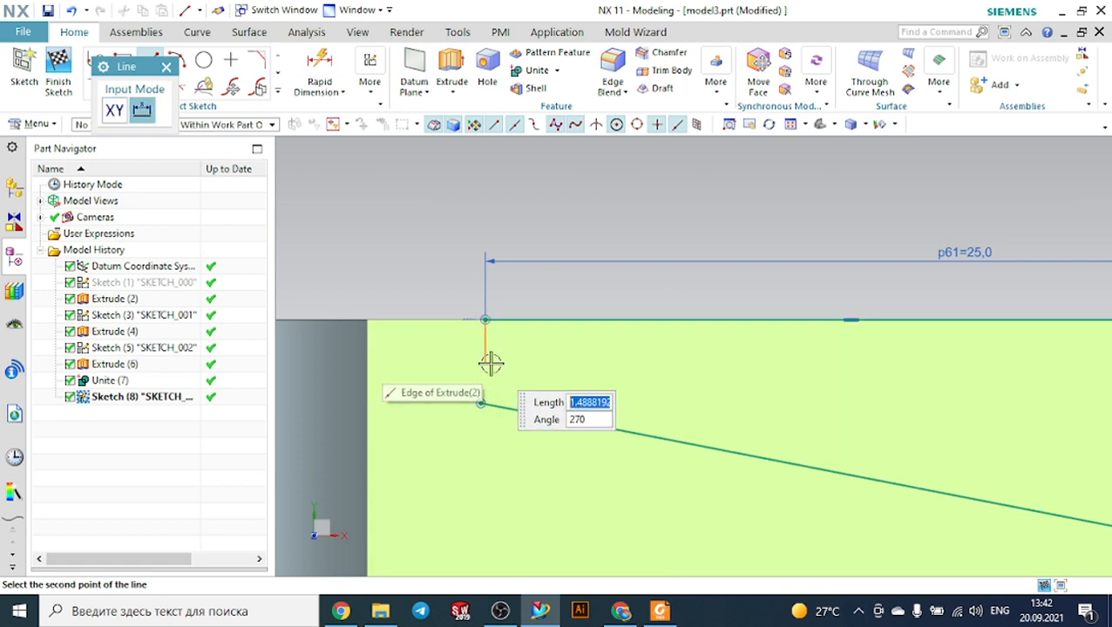
{"action": "left_click", "coordinate": [490, 364]}
{"action": "key", "text": "Escape"}
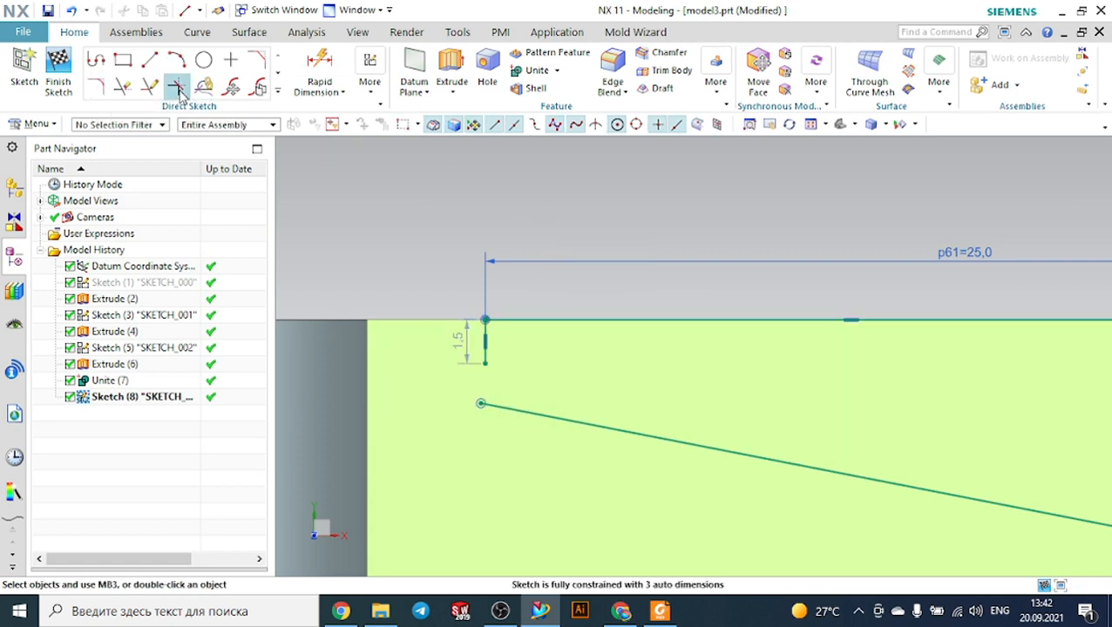
Extend the short vertical line to the sloping bottom line and trim the sloping line's overhang outside it.
{"action": "left_click", "coordinate": [149, 87]}
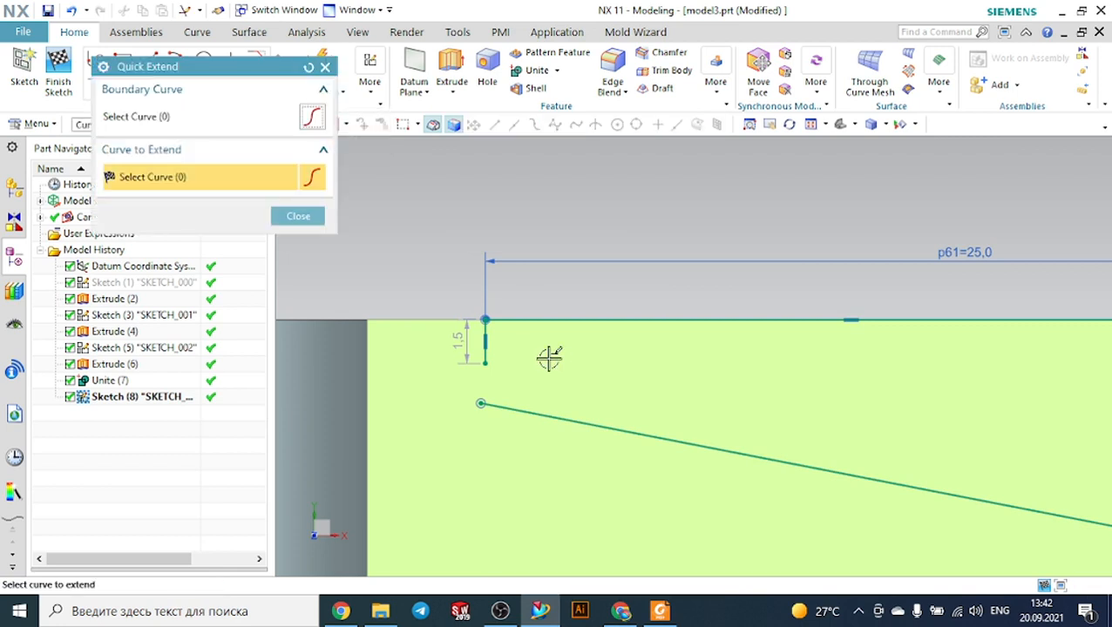
{"action": "left_click", "coordinate": [486, 345]}
{"action": "key", "text": "Escape"}
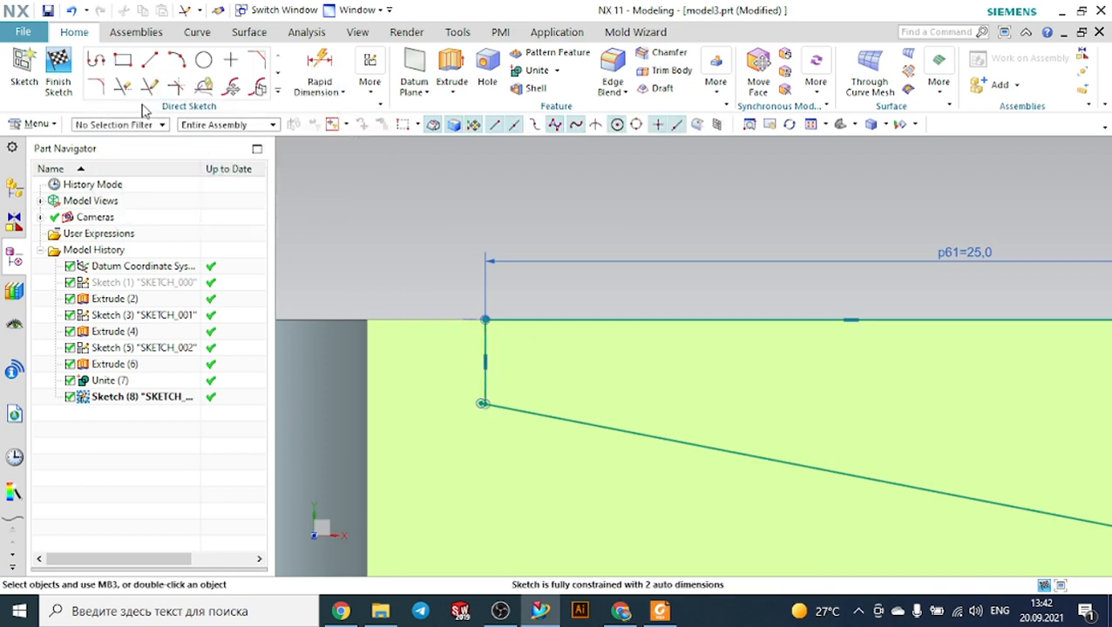
{"action": "left_click", "coordinate": [121, 92]}
{"action": "scroll", "coordinate": [515, 415], "scroll_direction": "down", "scroll_amount": 5}
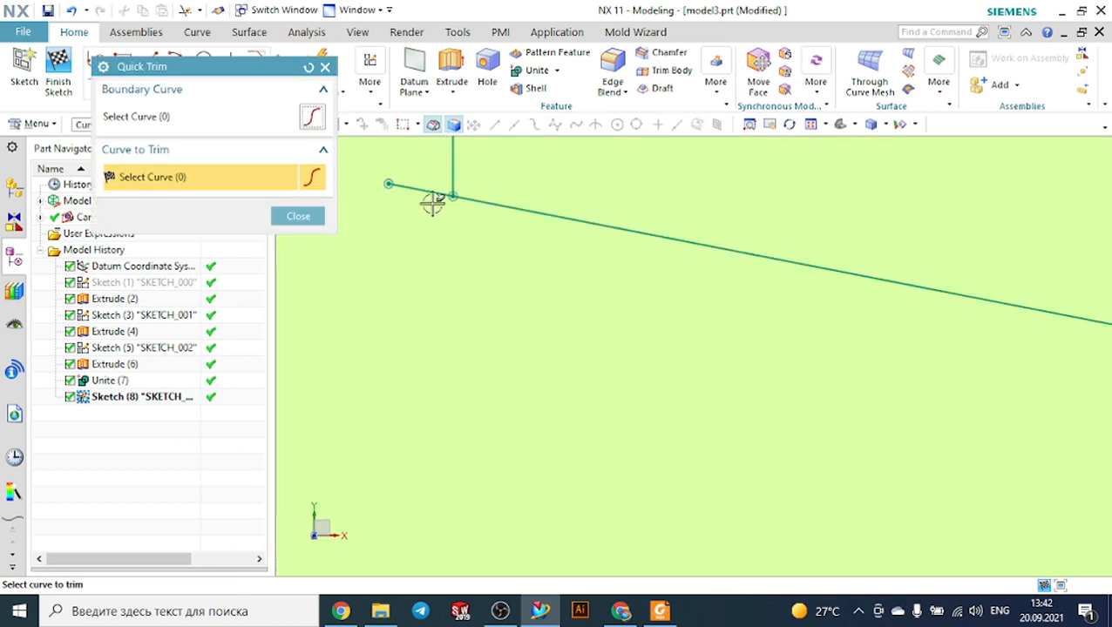
{"action": "left_click", "coordinate": [427, 190]}
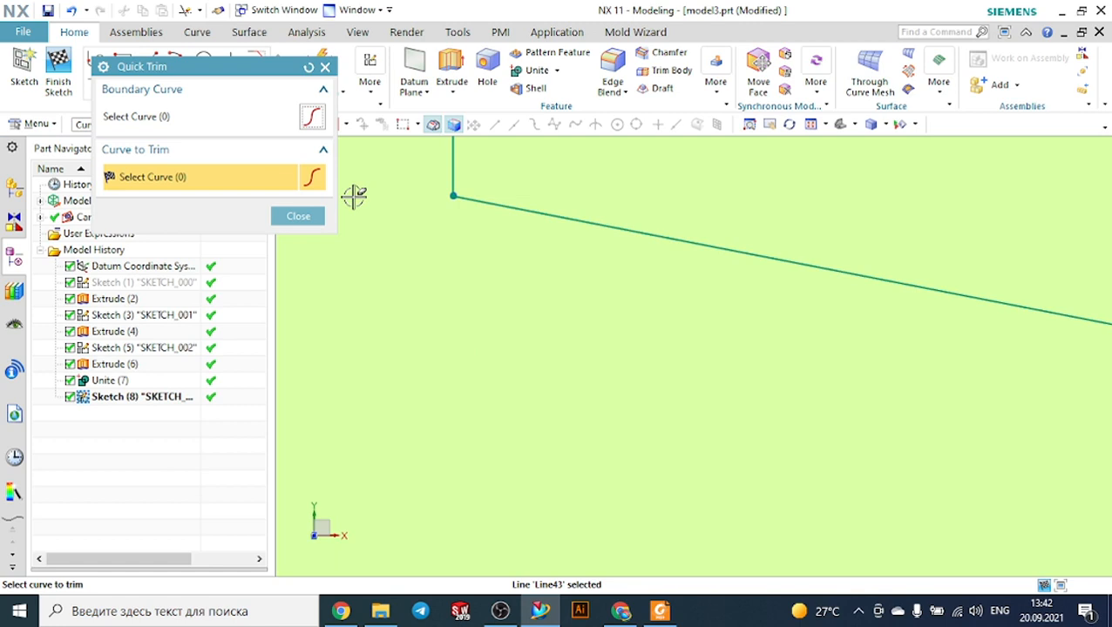
{"action": "left_click", "coordinate": [299, 216]}
Fillet the corner between the vertical side line and the sloping bottom line with a 2 mm radius.
{"action": "scroll", "coordinate": [404, 220], "scroll_direction": "up", "scroll_amount": 5}
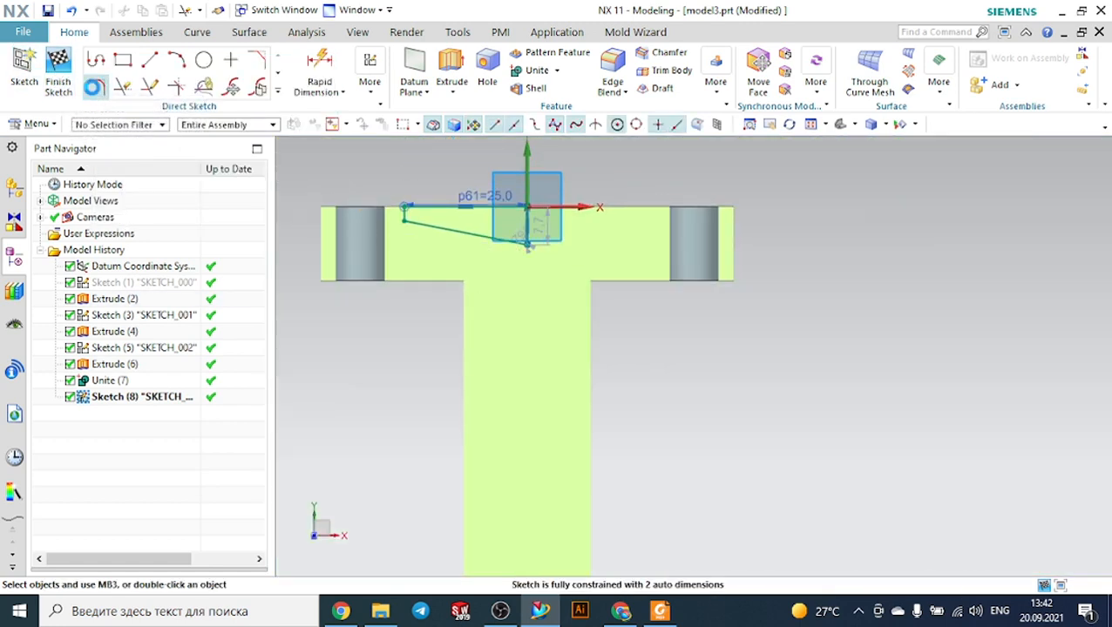
{"action": "left_click", "coordinate": [94, 87]}
{"action": "scroll", "coordinate": [427, 222], "scroll_direction": "down", "scroll_amount": 5}
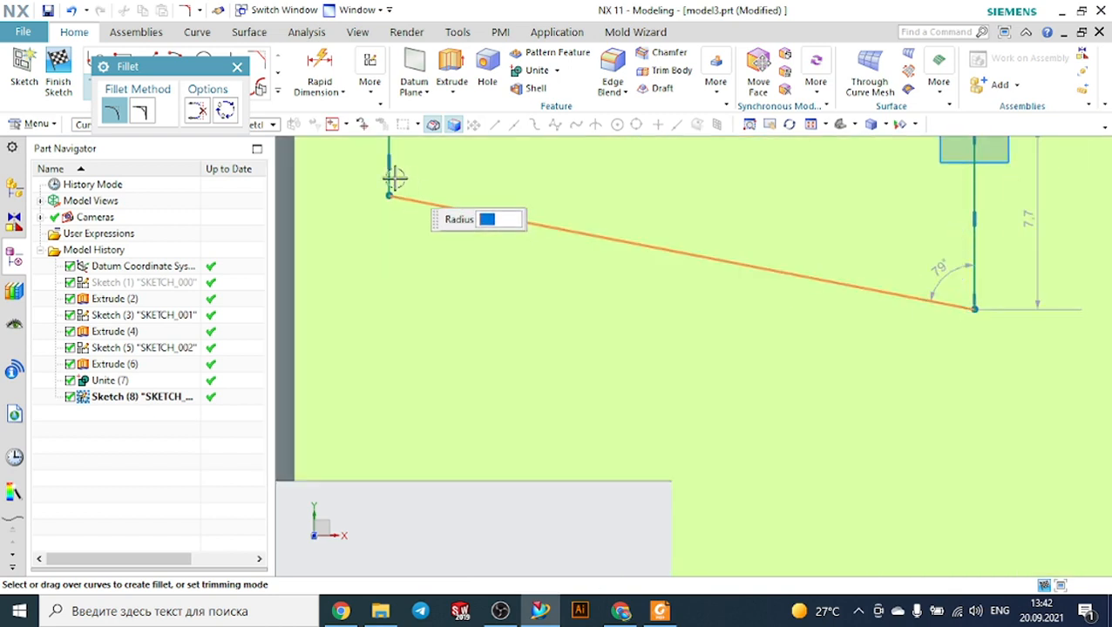
{"action": "left_click", "coordinate": [395, 178]}
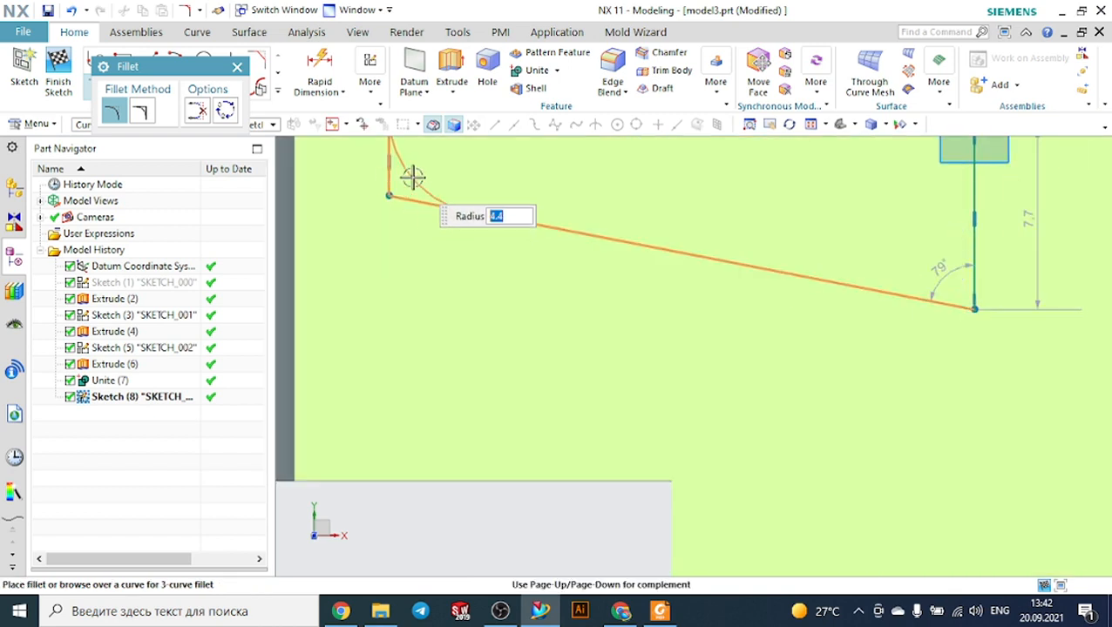
{"action": "type", "text": "2"}
{"action": "key", "text": "Return"}
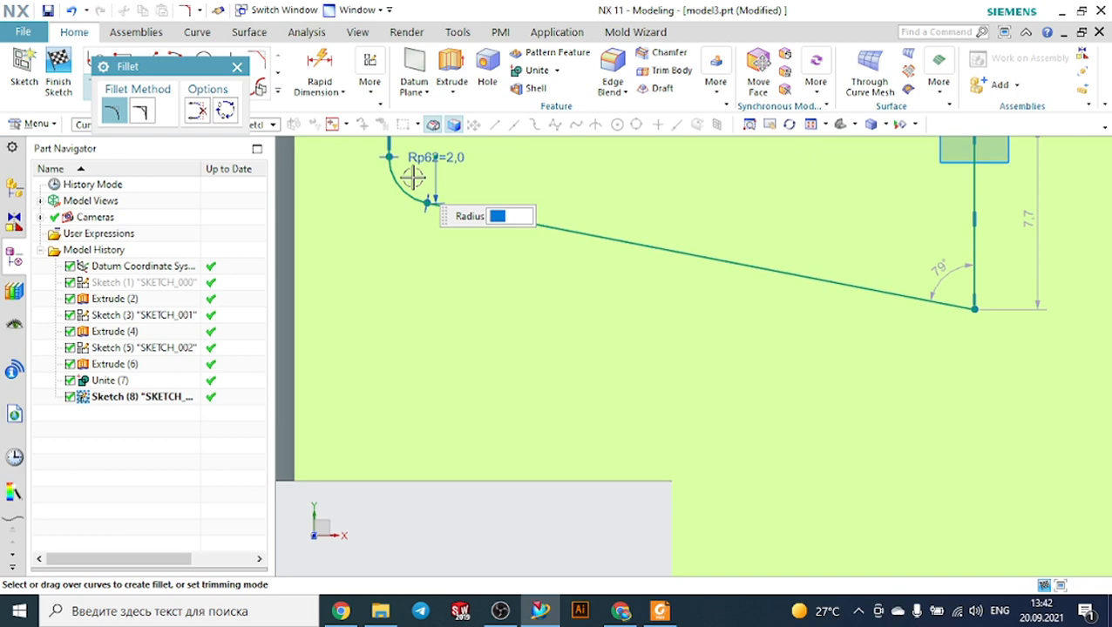
{"action": "key", "text": "Escape"}
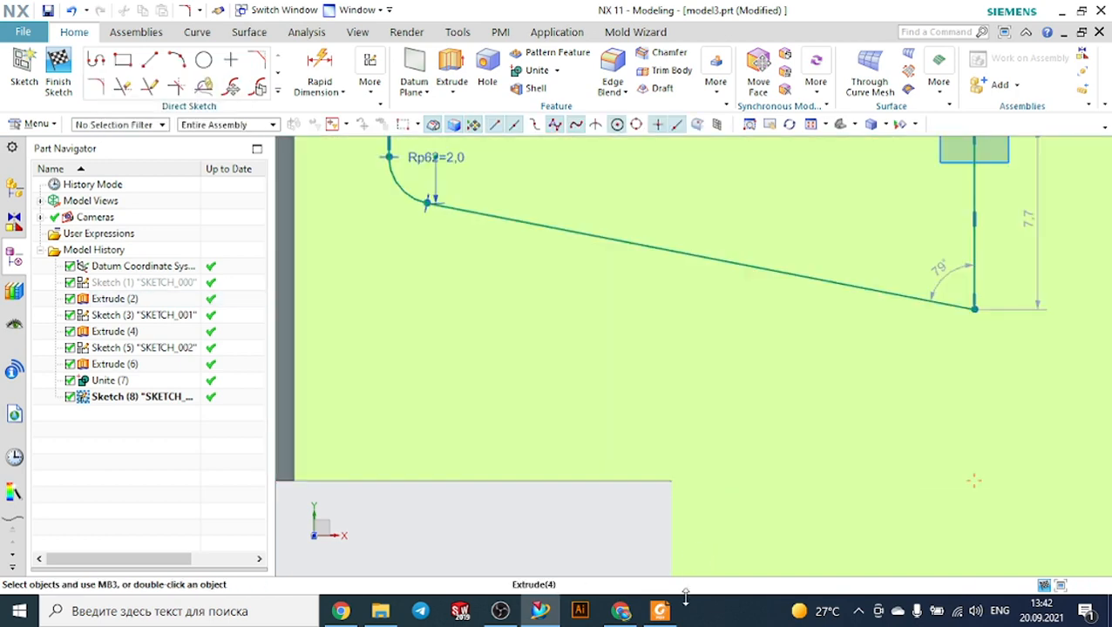
Check the flange's recess and groove dimensions in drawing 11 in Foxit Reader, then return to the NX sketch.
{"action": "left_click", "coordinate": [662, 611]}
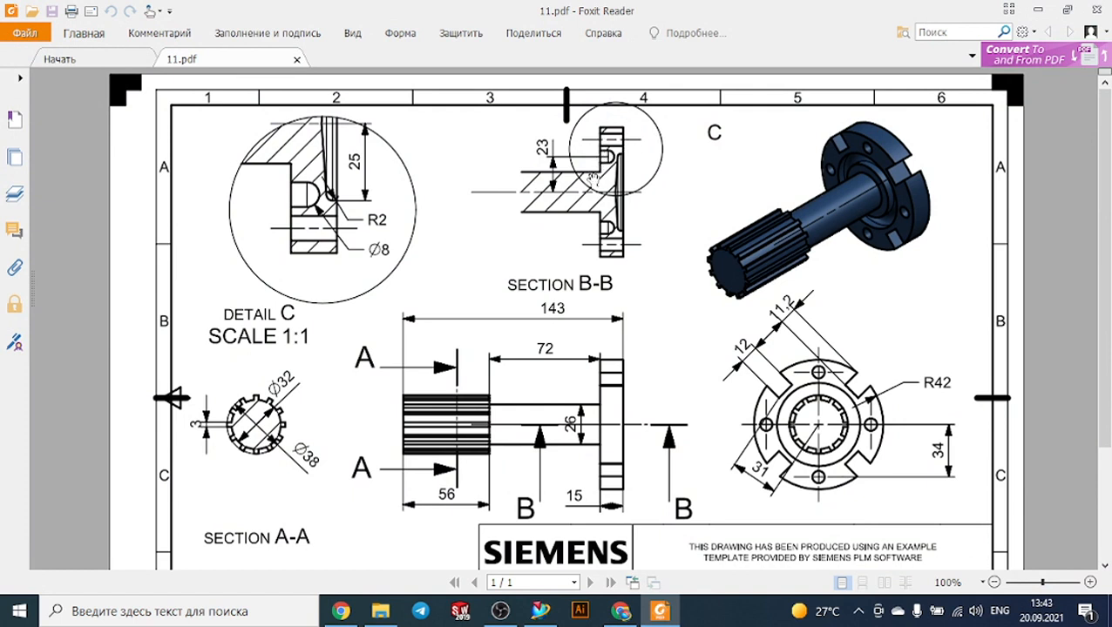
{"action": "mouse_move", "coordinate": [658, 613]}
{"action": "left_click", "coordinate": [659, 611]}
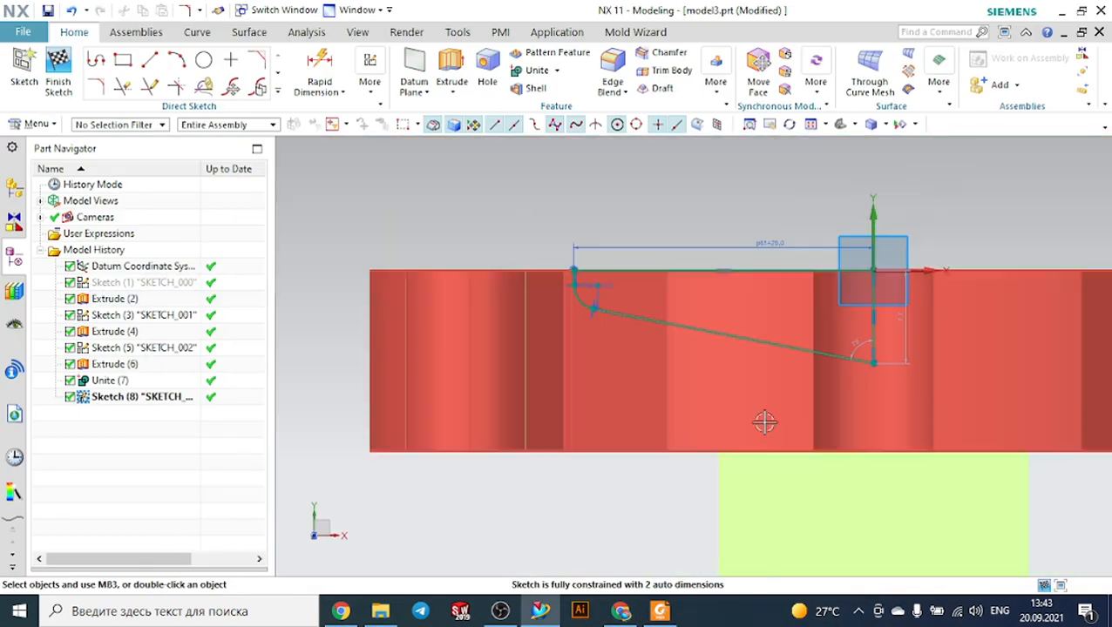
Draw an 8 mm diameter circle inside the flange section, below the outer end of the tapered recess profile.
{"action": "scroll", "coordinate": [685, 370], "scroll_direction": "down", "scroll_amount": 3}
{"action": "scroll", "coordinate": [692, 424], "scroll_direction": "up", "scroll_amount": 3}
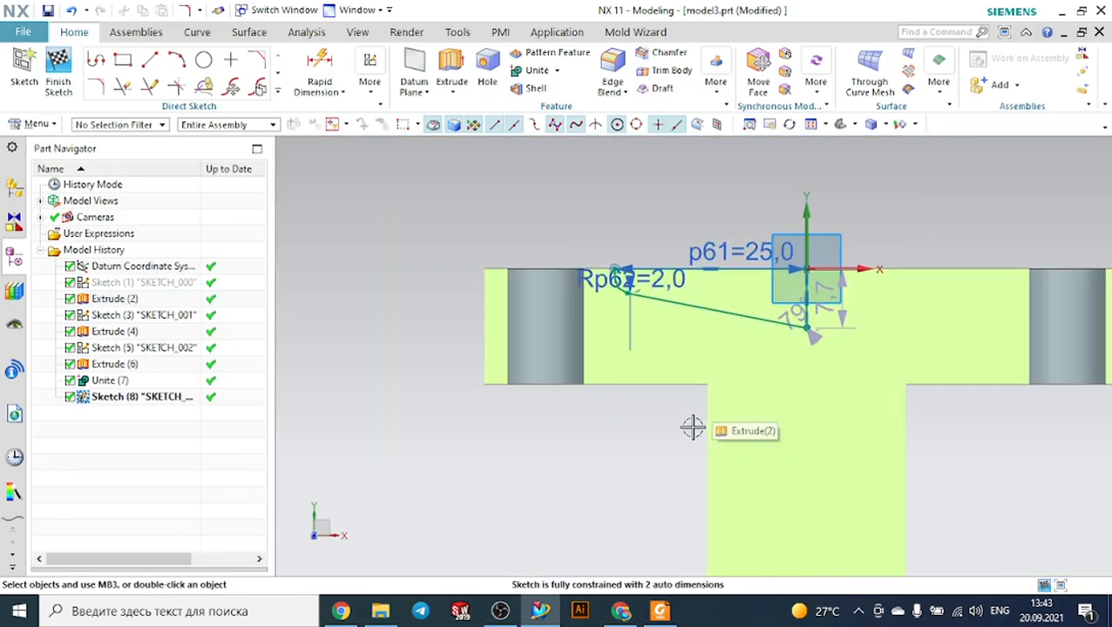
{"action": "scroll", "coordinate": [693, 427], "scroll_direction": "up", "scroll_amount": 2}
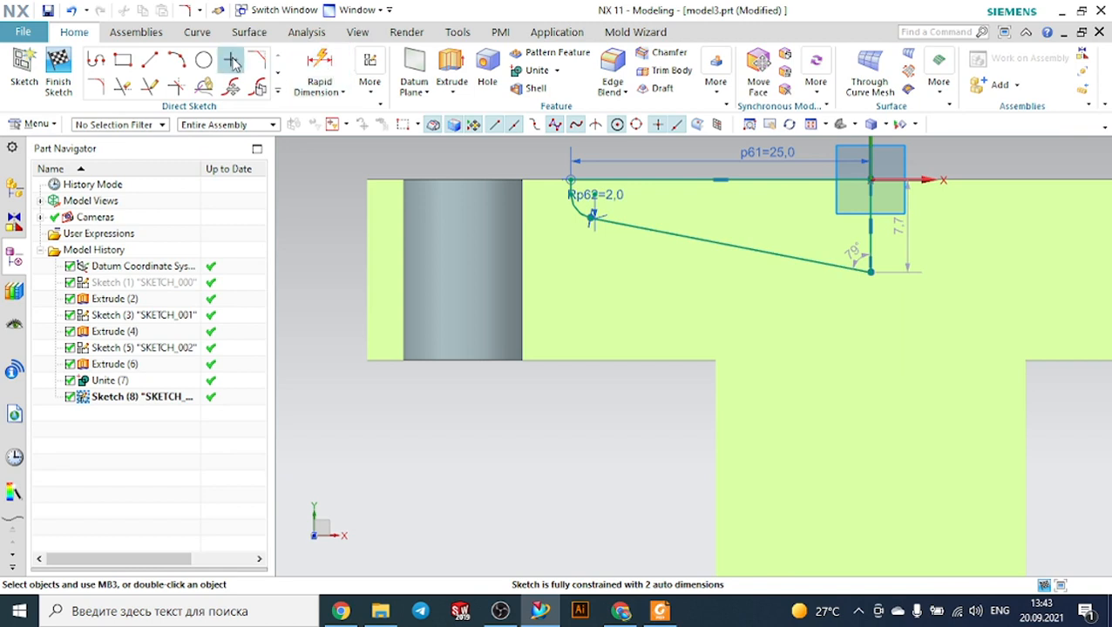
{"action": "left_click", "coordinate": [204, 59]}
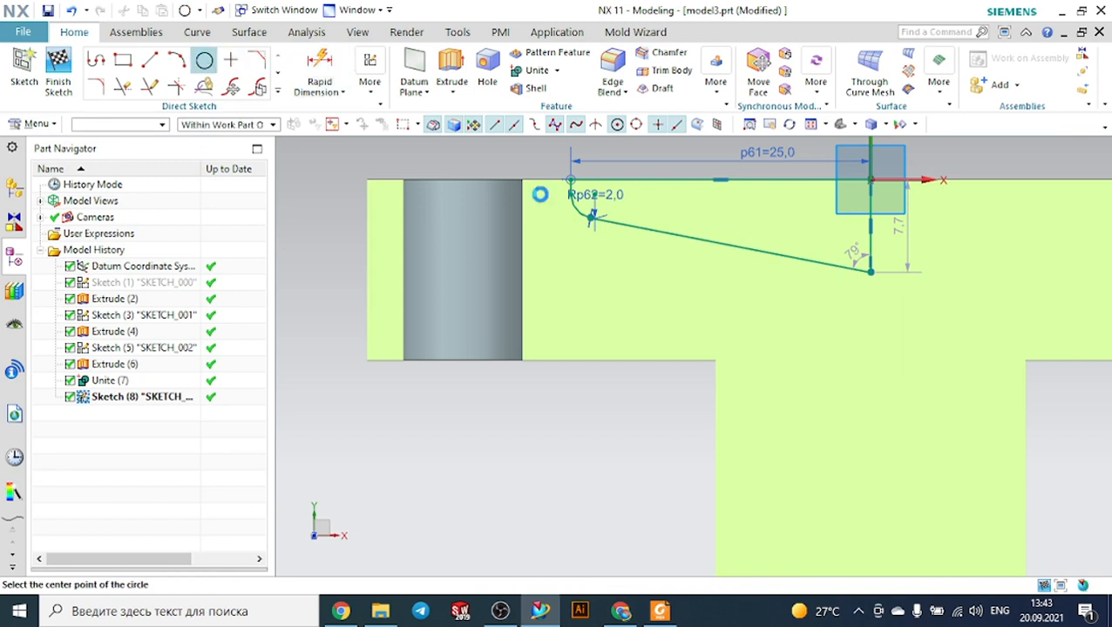
{"action": "left_click", "coordinate": [644, 316]}
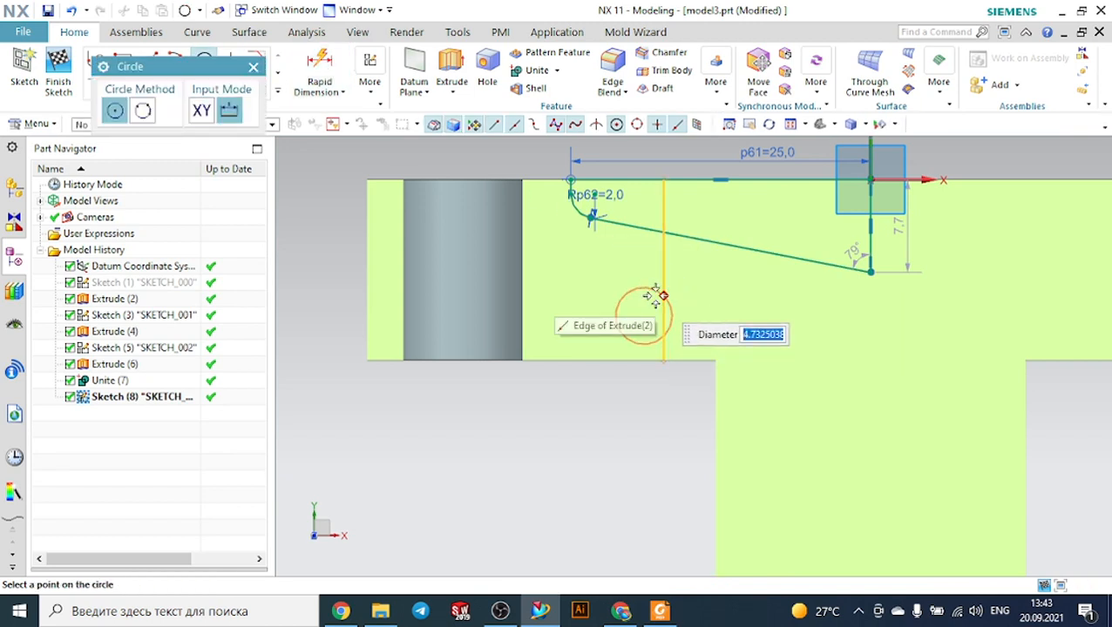
{"action": "type", "text": "8"}
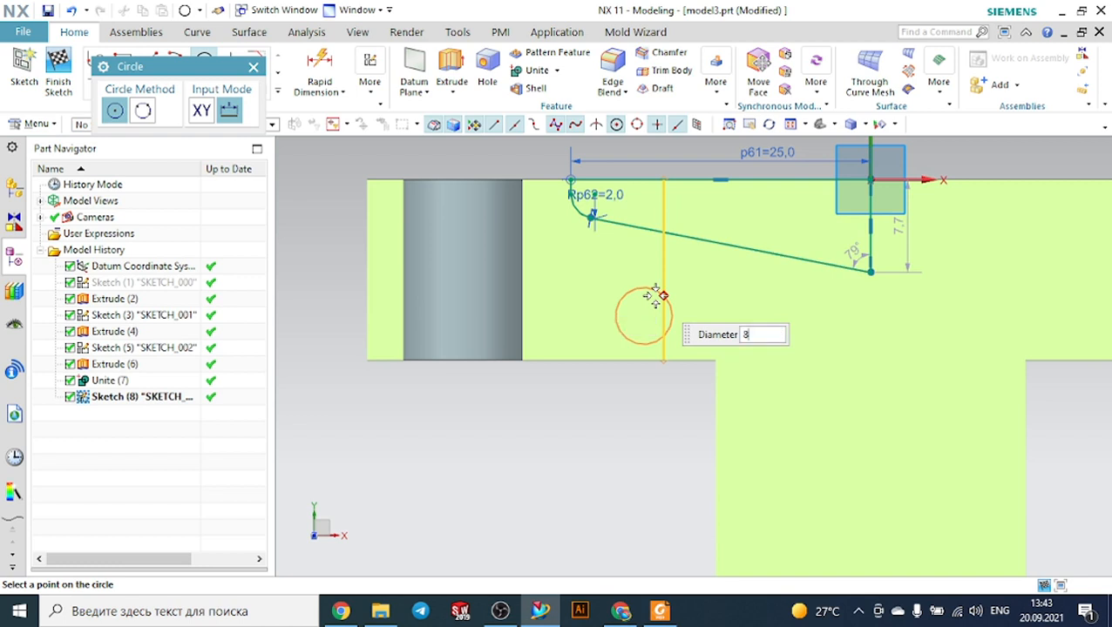
{"action": "key", "text": "Return"}
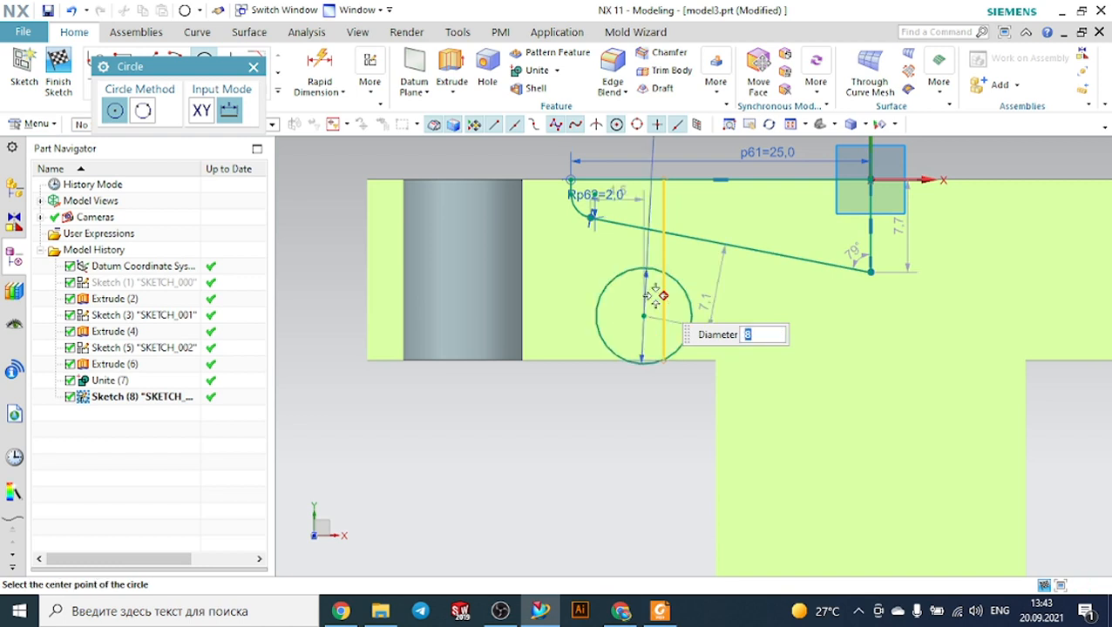
Check the groove position in drawing 11, then move the circle outward and dimension its centre 23 mm horizontally from the sketch origin.
{"action": "left_click", "coordinate": [661, 612]}
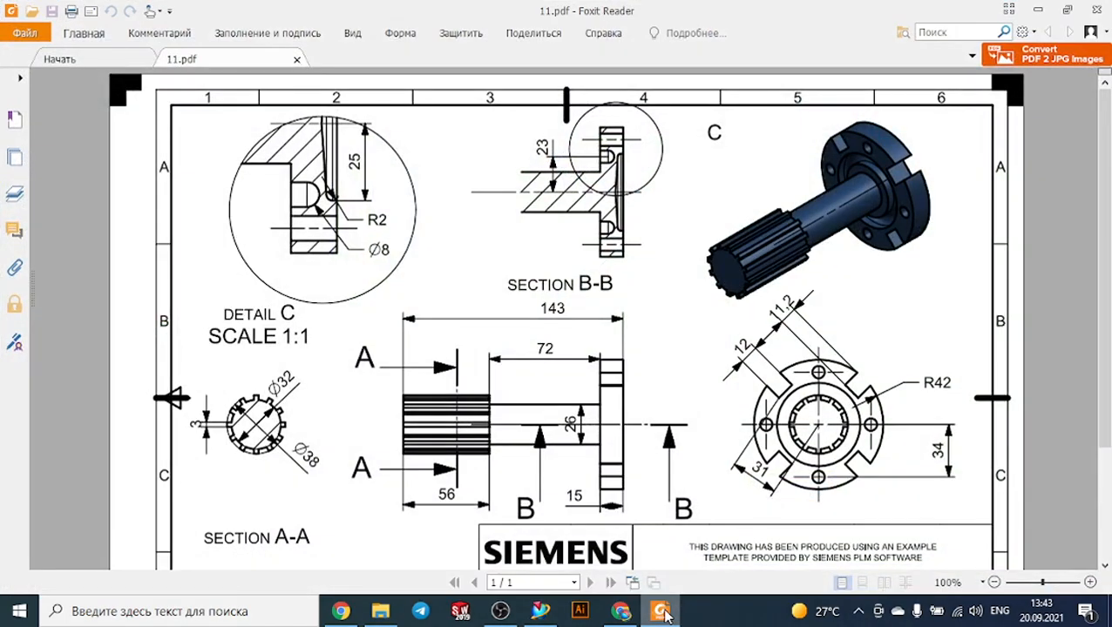
{"action": "left_click", "coordinate": [663, 613]}
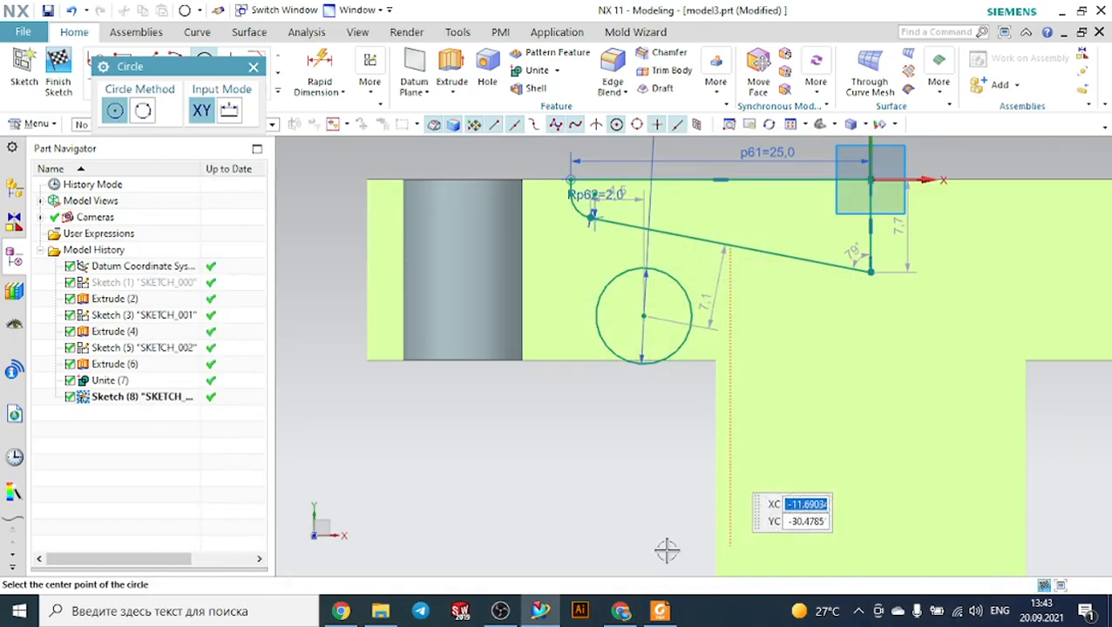
{"action": "left_click", "coordinate": [660, 612]}
{"action": "left_click", "coordinate": [661, 612]}
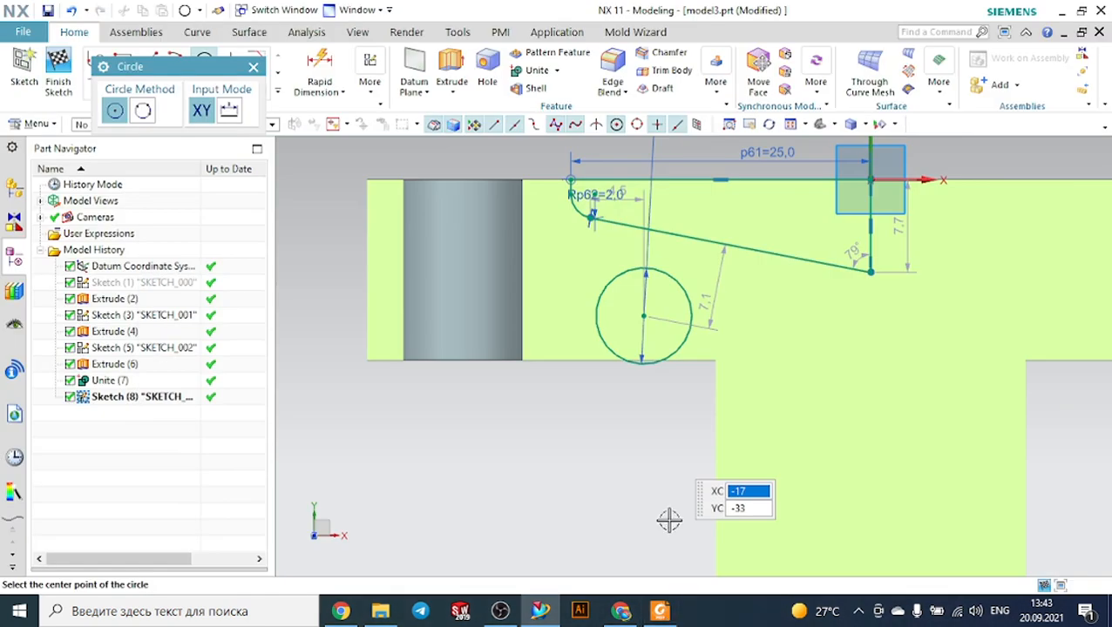
{"action": "key", "text": "Escape"}
{"action": "left_click_drag", "start_coordinate": [642, 318], "coordinate": [600, 287]}
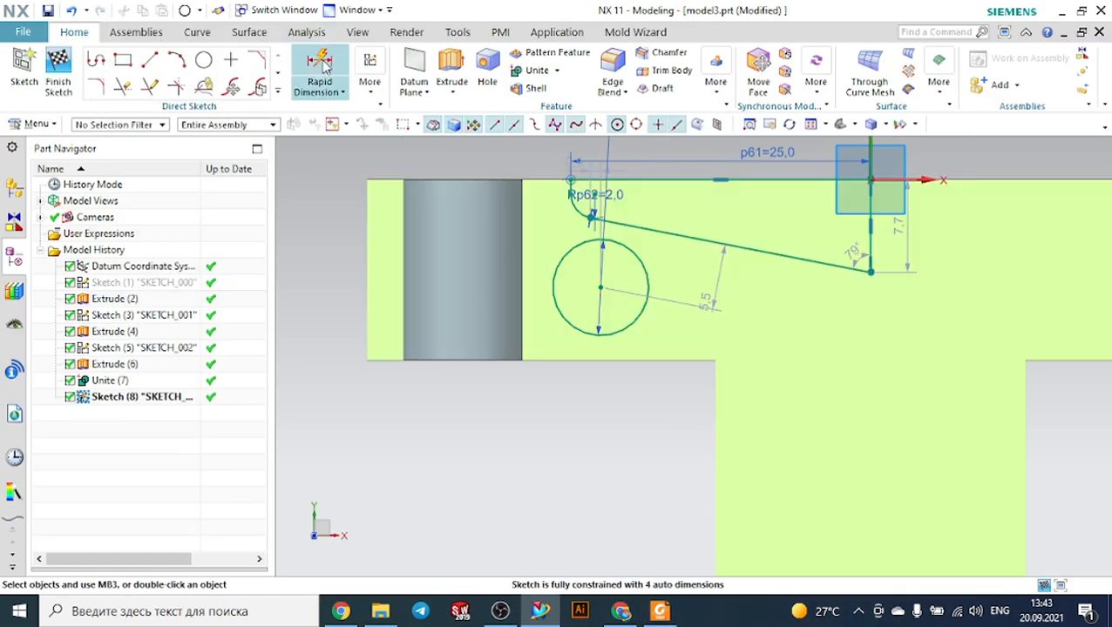
{"action": "left_click", "coordinate": [603, 287]}
{"action": "left_click", "coordinate": [870, 180]}
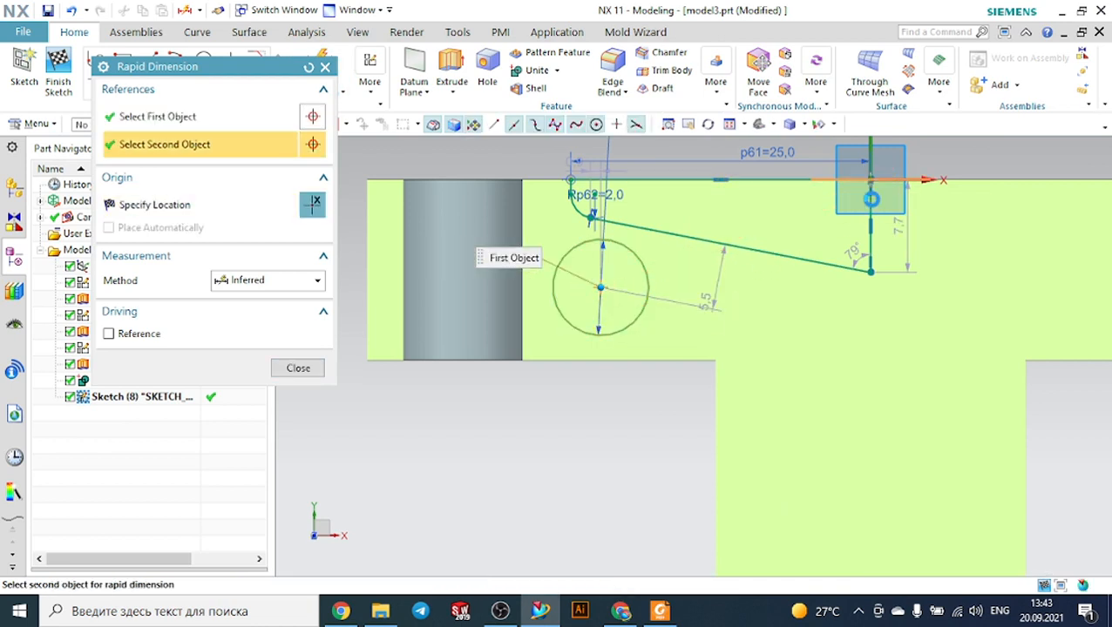
{"action": "left_click", "coordinate": [795, 424]}
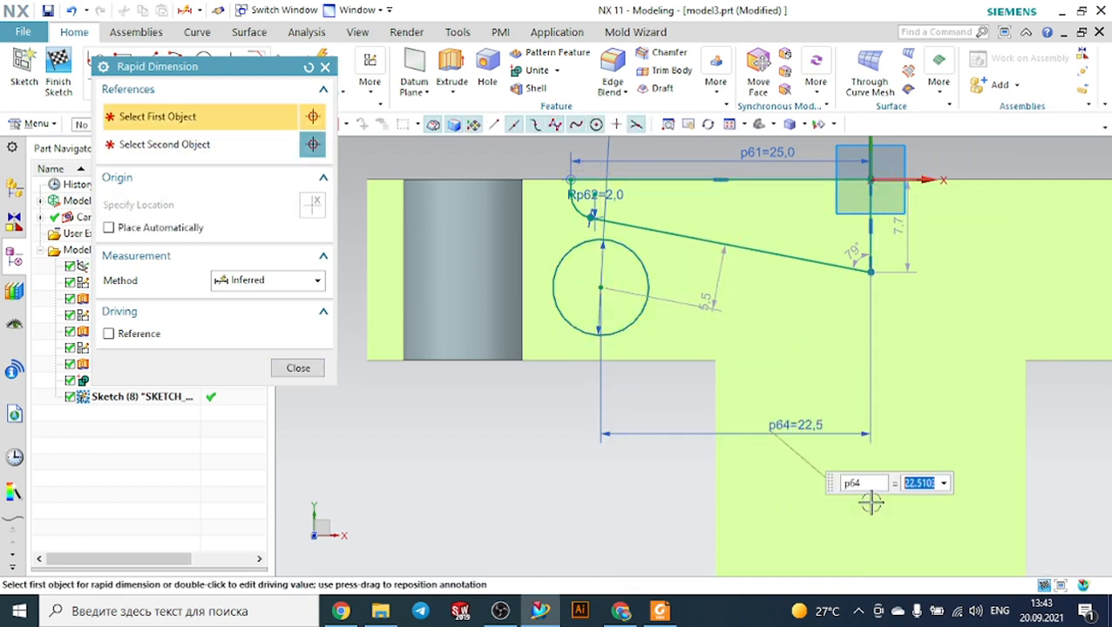
{"action": "type", "text": "23"}
{"action": "key", "text": "Return"}
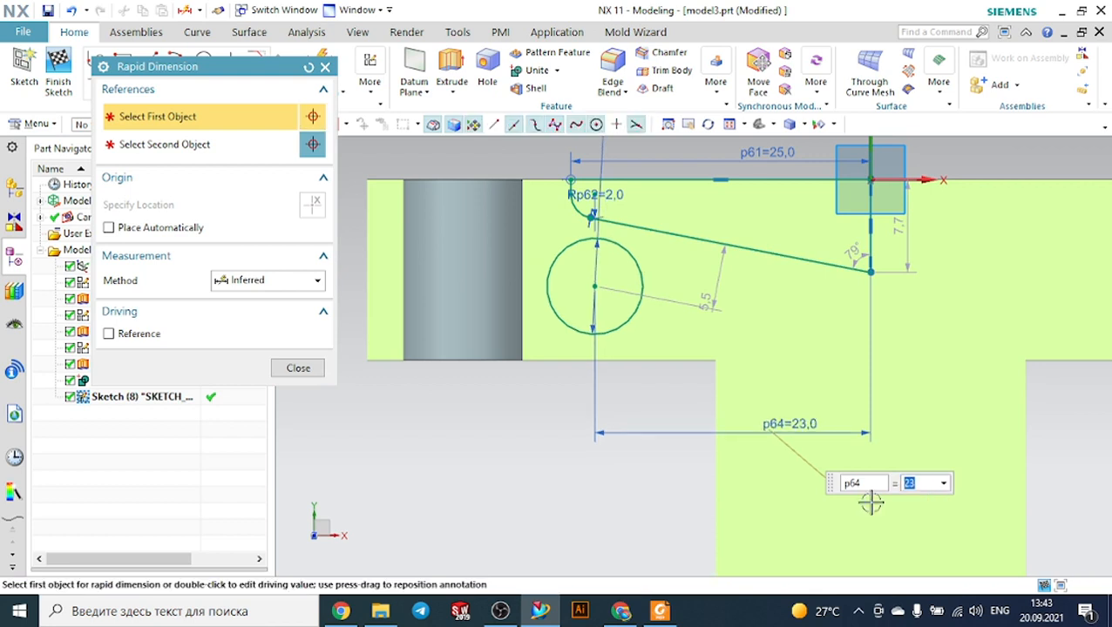
{"action": "key", "text": "Escape"}
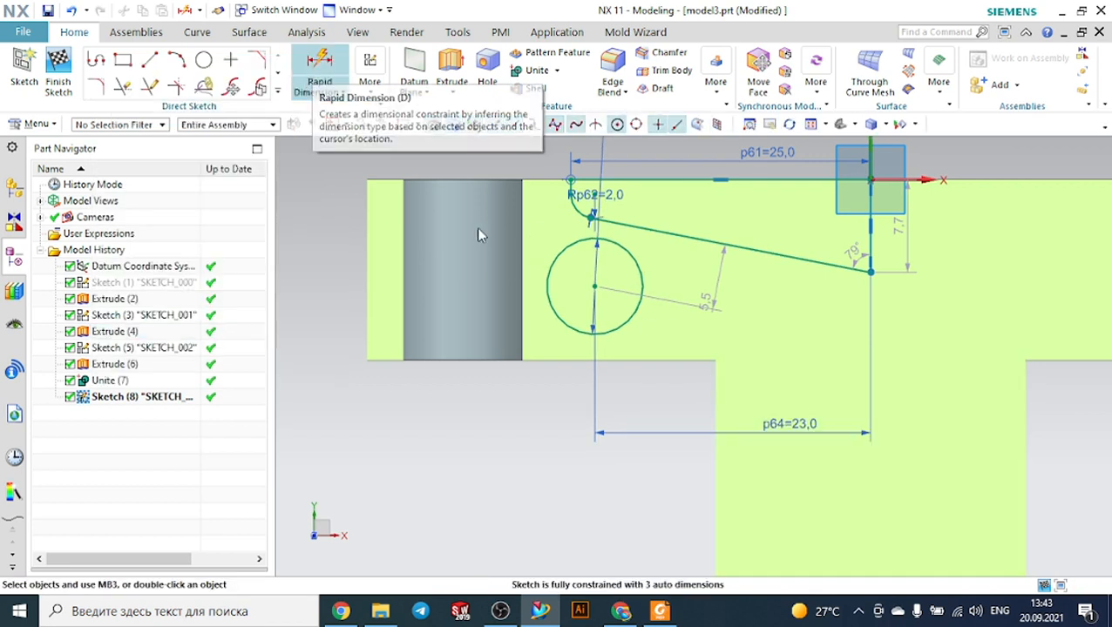
Dimension the circle's centre 6 mm vertically from the flange's lower edge.
{"action": "key", "text": "d"}
{"action": "left_click", "coordinate": [578, 330]}
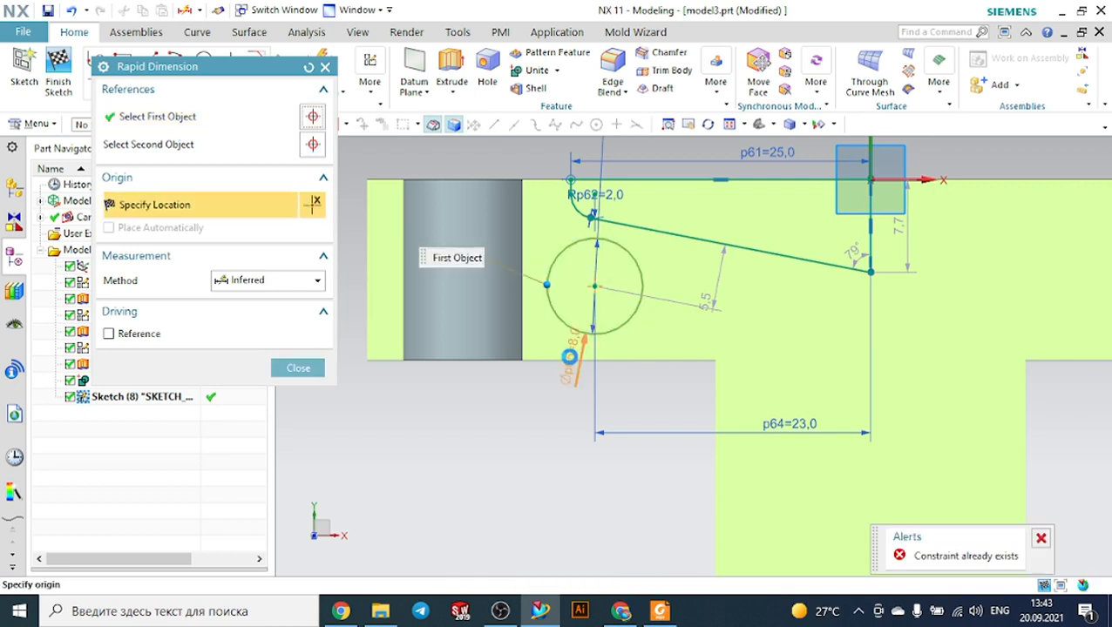
{"action": "left_click", "coordinate": [569, 359]}
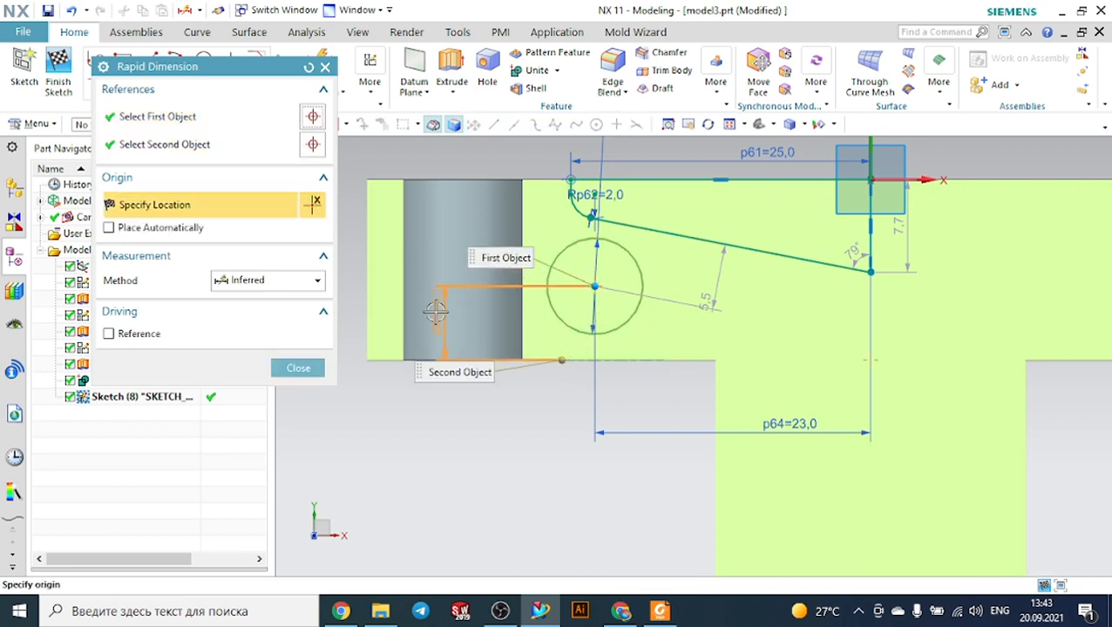
{"action": "left_click", "coordinate": [437, 314]}
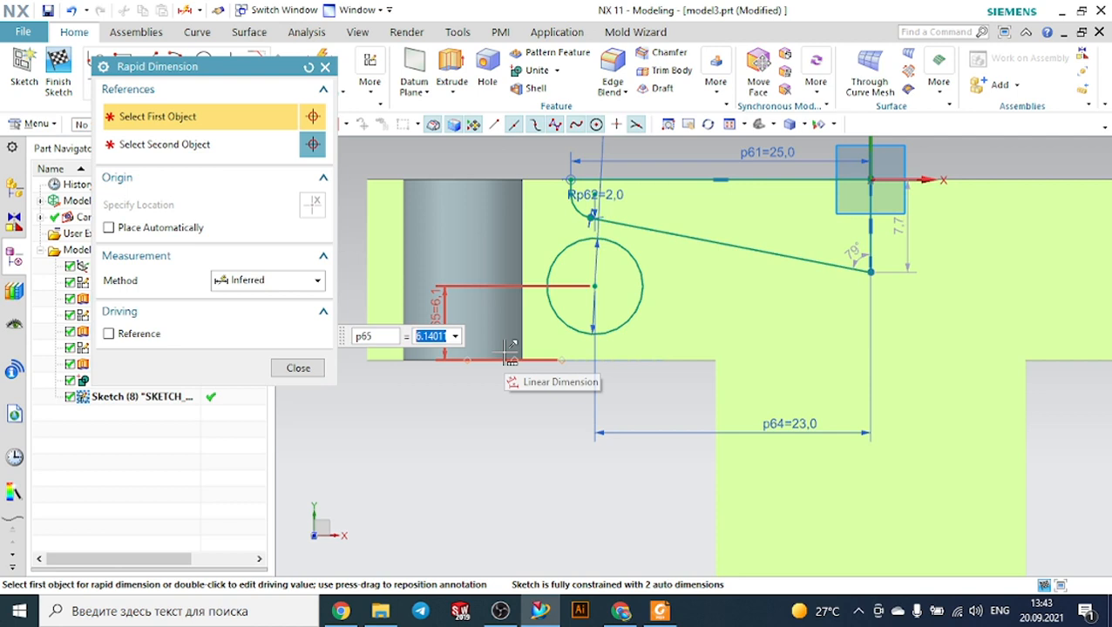
{"action": "type", "text": "6"}
{"action": "key", "text": "Return"}
{"action": "key", "text": "Escape"}
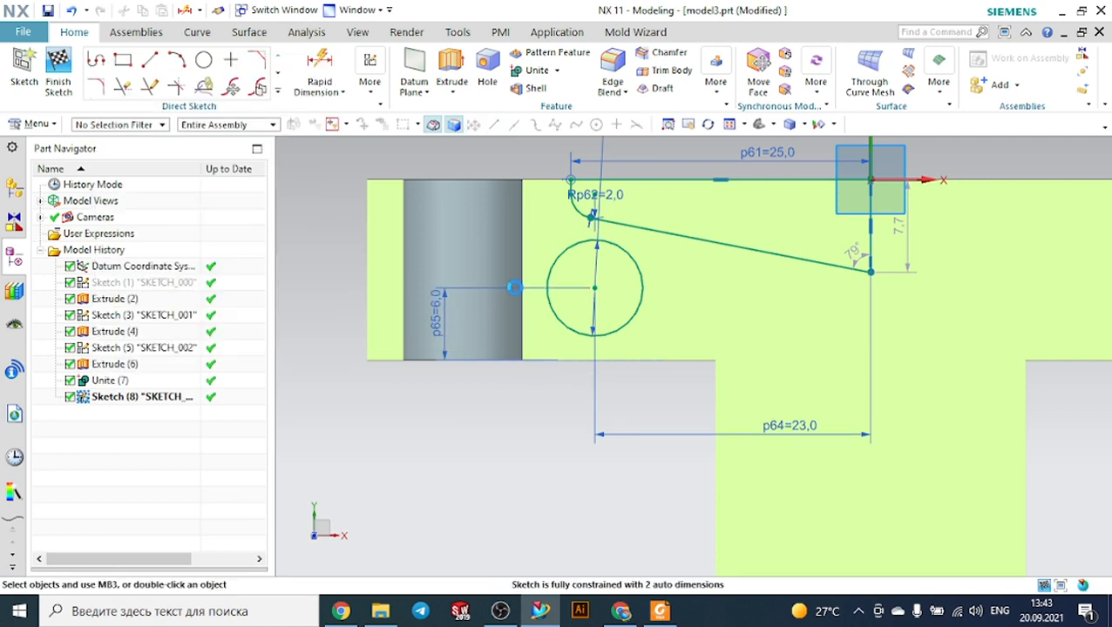
Draw vertical lines from both sides of the circle to the flange's lower edge and join their ends with an 8 mm horizontal line.
{"action": "left_click", "coordinate": [149, 61]}
{"action": "scroll", "coordinate": [552, 299], "scroll_direction": "up", "scroll_amount": 2}
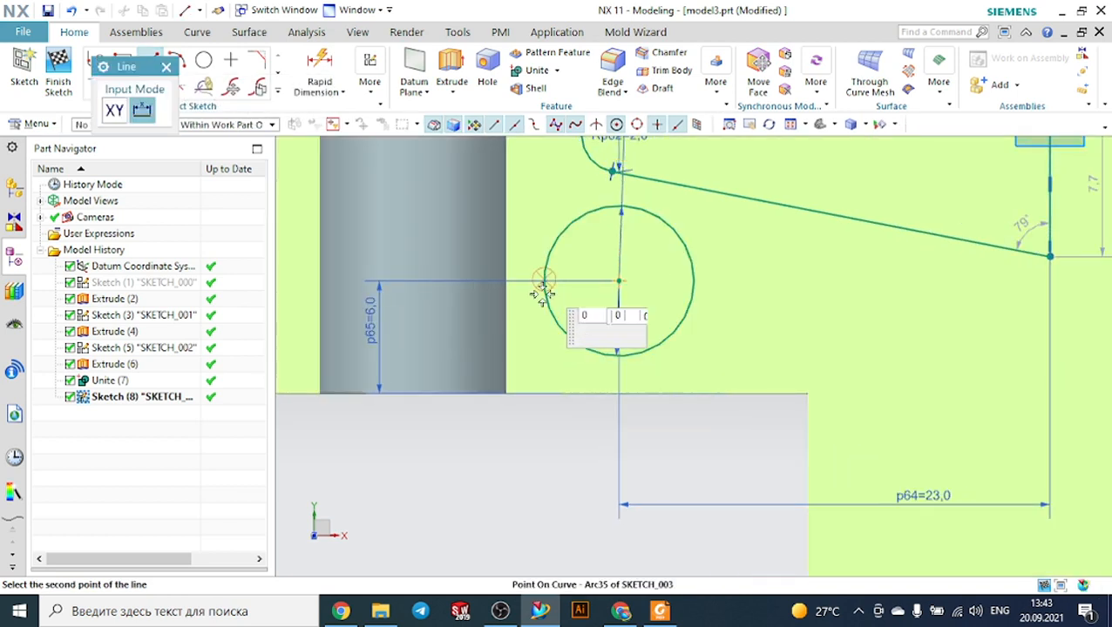
{"action": "left_click", "coordinate": [543, 397]}
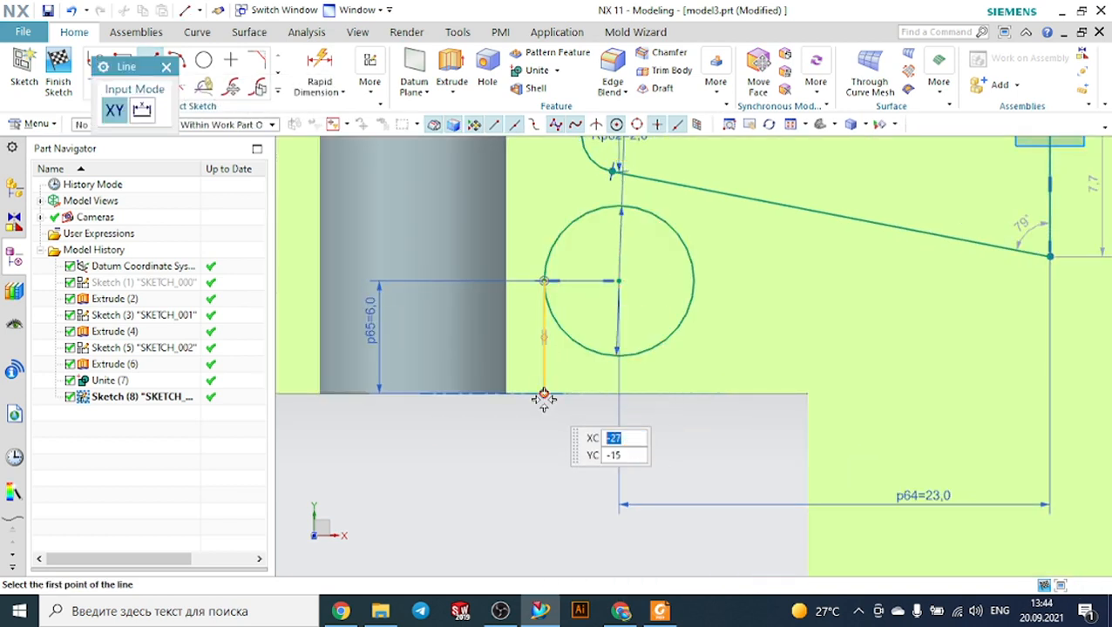
{"action": "left_click", "coordinate": [695, 284]}
{"action": "left_click", "coordinate": [694, 392]}
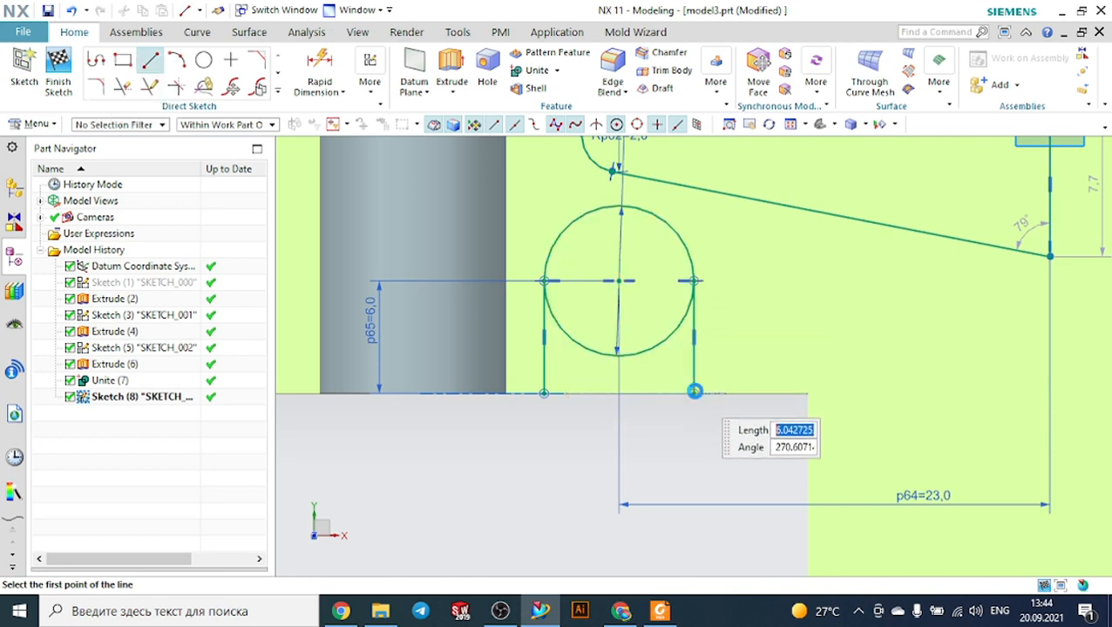
{"action": "left_click", "coordinate": [544, 393]}
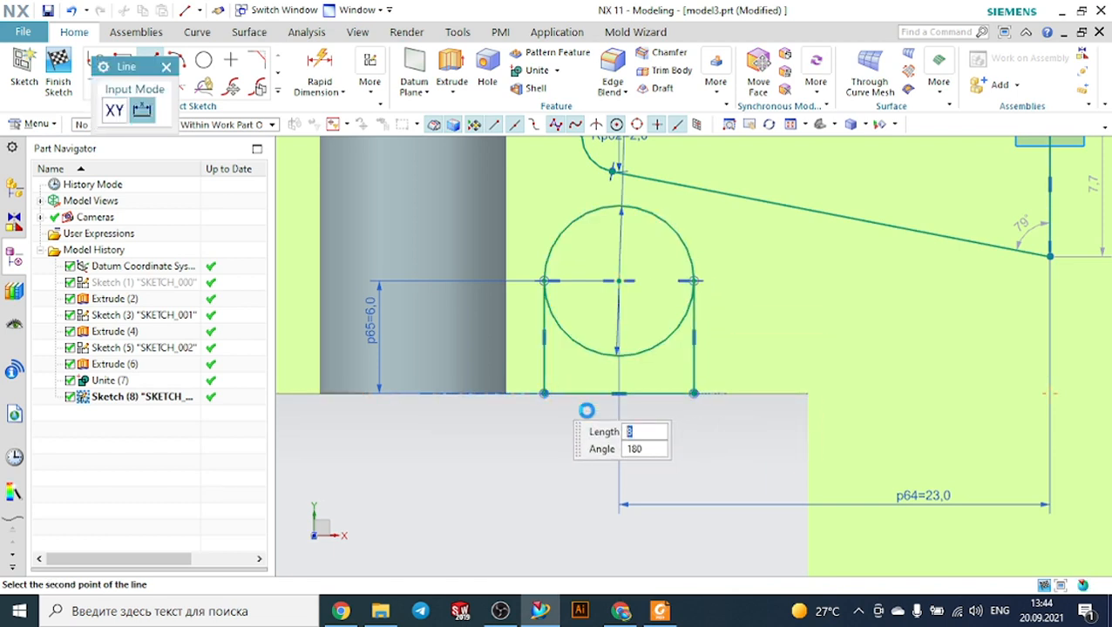
{"action": "key", "text": "Escape"}
Trim away the lower half of the circle to leave an arched groove profile.
{"action": "left_click", "coordinate": [122, 89]}
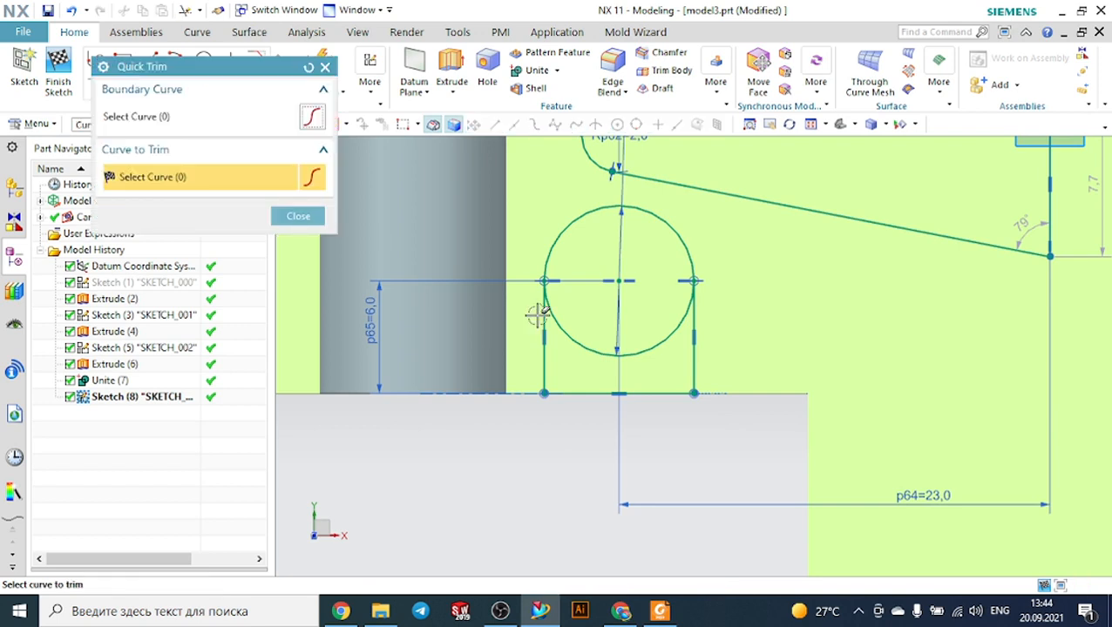
{"action": "left_click", "coordinate": [571, 341]}
{"action": "scroll", "coordinate": [610, 383], "scroll_direction": "down", "scroll_amount": 3}
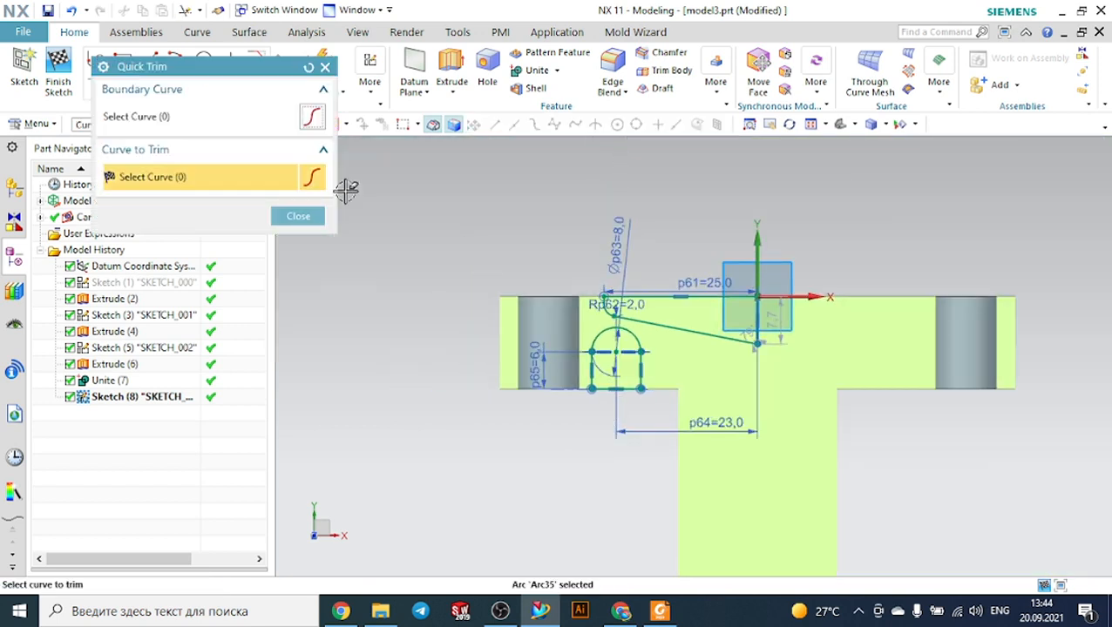
{"action": "left_click", "coordinate": [299, 217]}
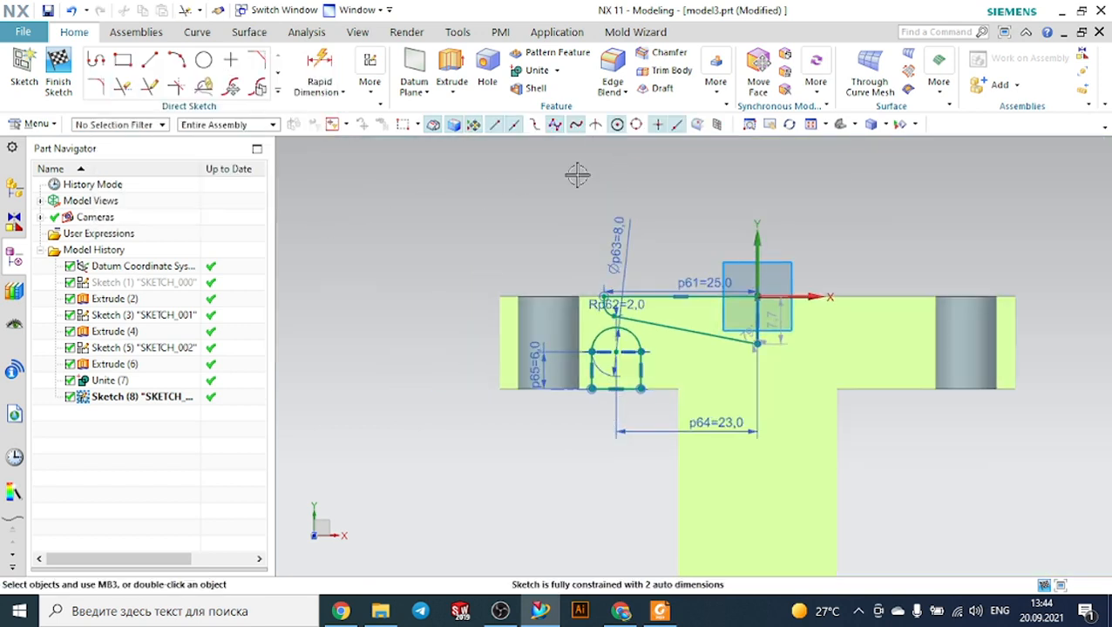
Set up a 360-degree subtracting Revolve of the recess and groove profiles with the vertical Y direction as axis vector.
{"action": "left_click", "coordinate": [452, 93]}
{"action": "left_click", "coordinate": [473, 131]}
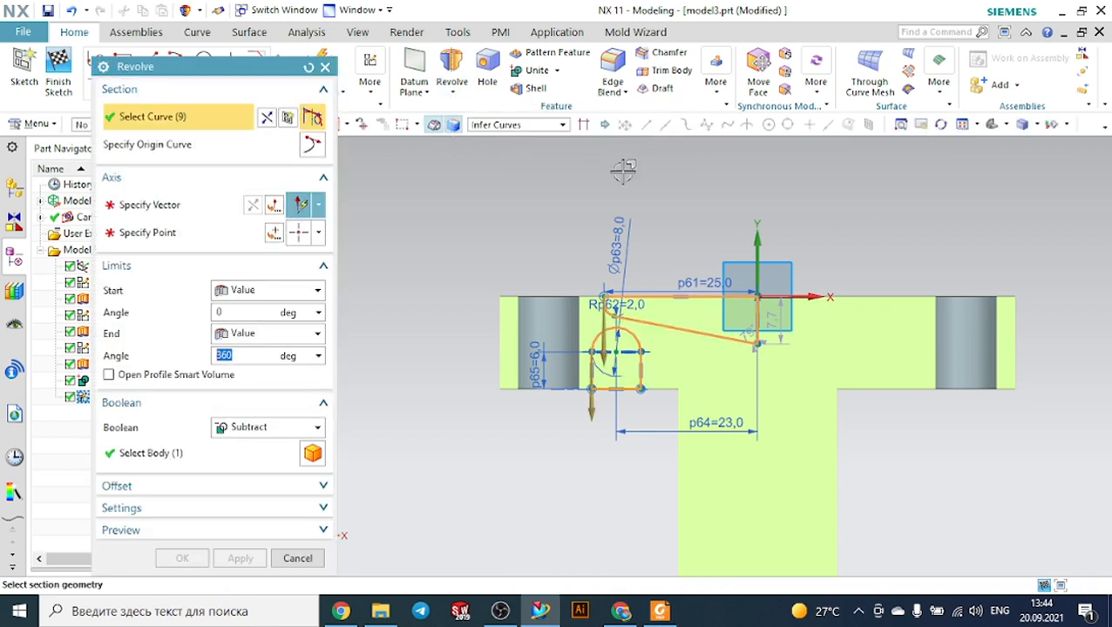
{"action": "left_click", "coordinate": [180, 214]}
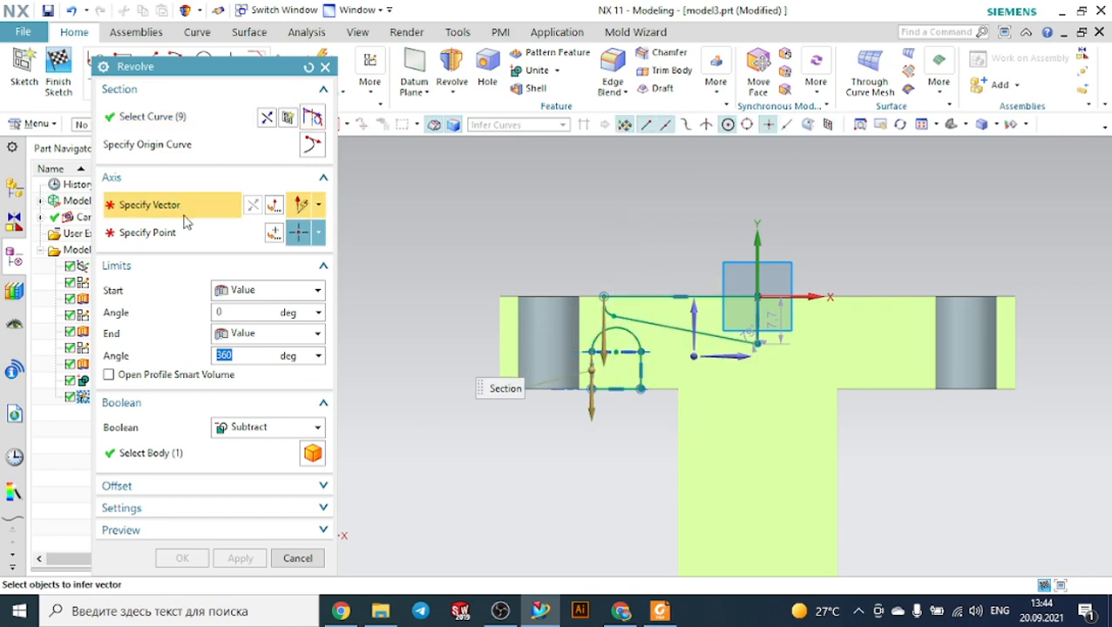
{"action": "left_click", "coordinate": [704, 314]}
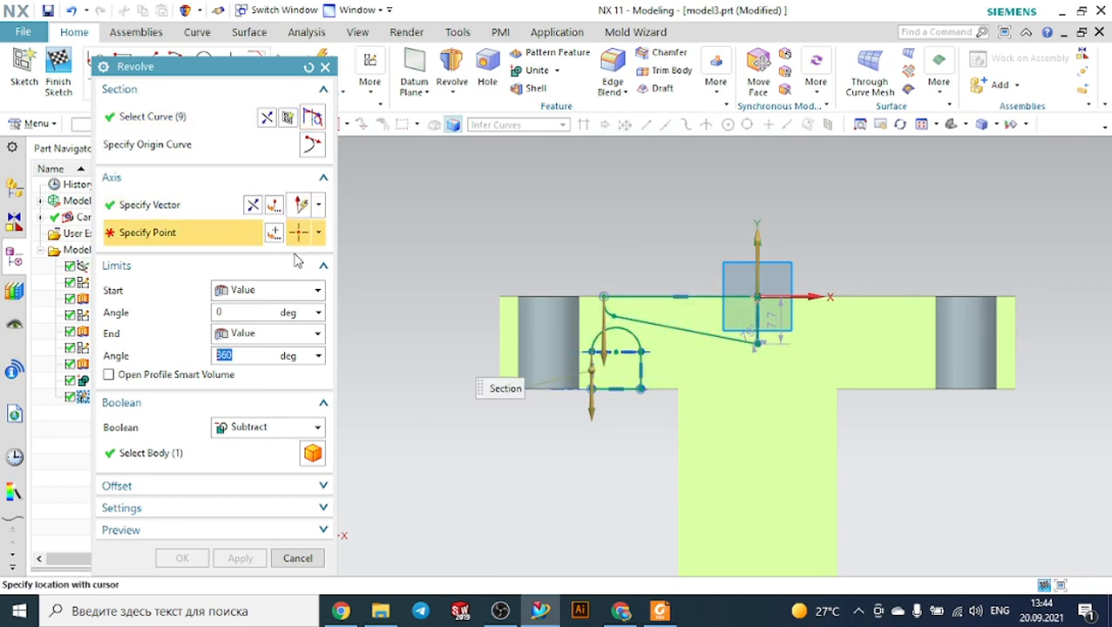
{"action": "left_click", "coordinate": [753, 299]}
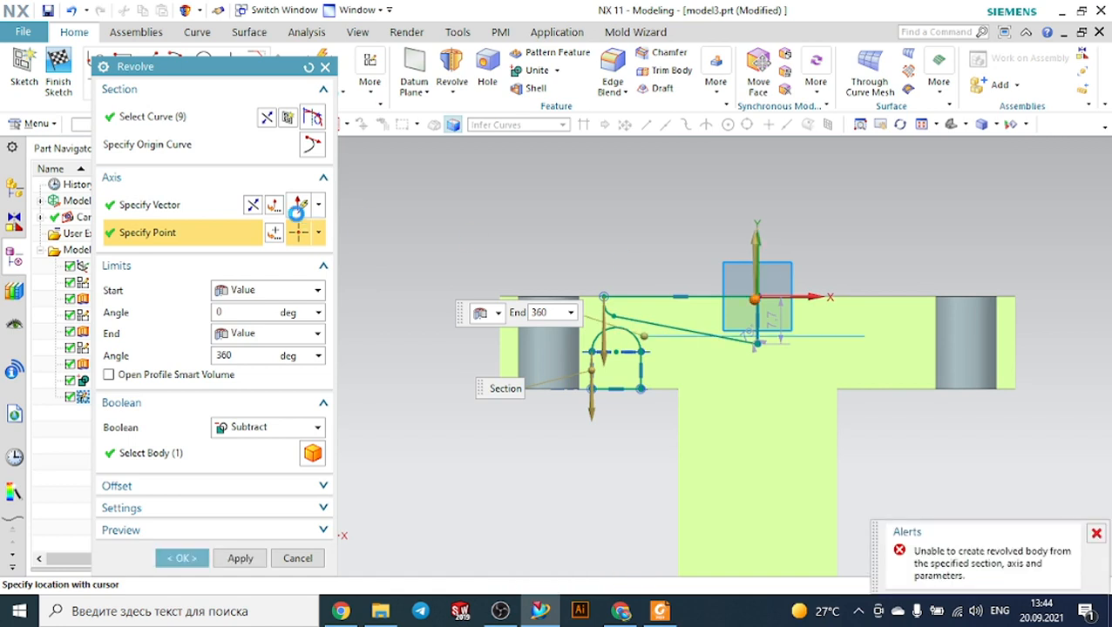
Set the Revolve axis point to the existing point at the coordinate origin, at 0, 0, 0.
{"action": "left_click", "coordinate": [274, 233]}
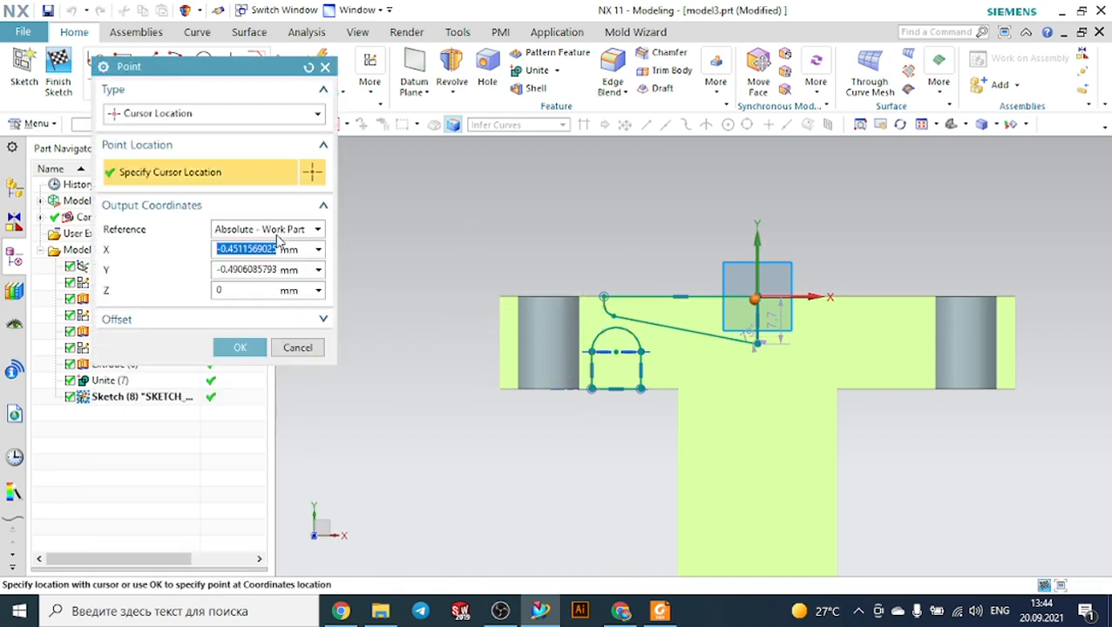
{"action": "left_click", "coordinate": [218, 115]}
{"action": "left_click", "coordinate": [174, 166]}
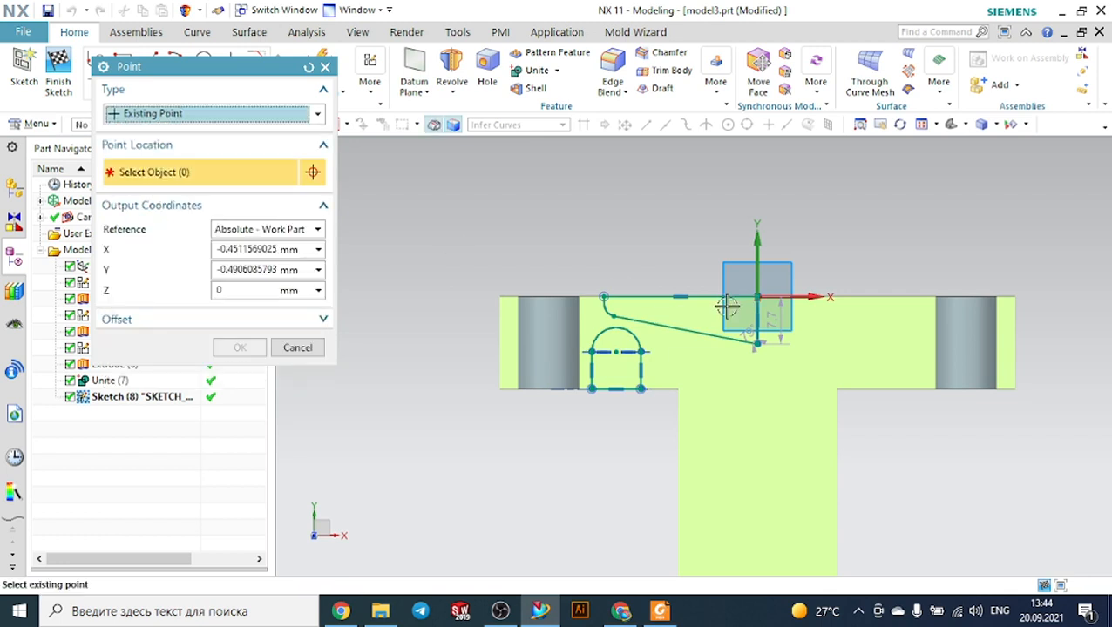
{"action": "scroll", "coordinate": [771, 312], "scroll_direction": "up", "scroll_amount": 2}
{"action": "left_click", "coordinate": [741, 285]}
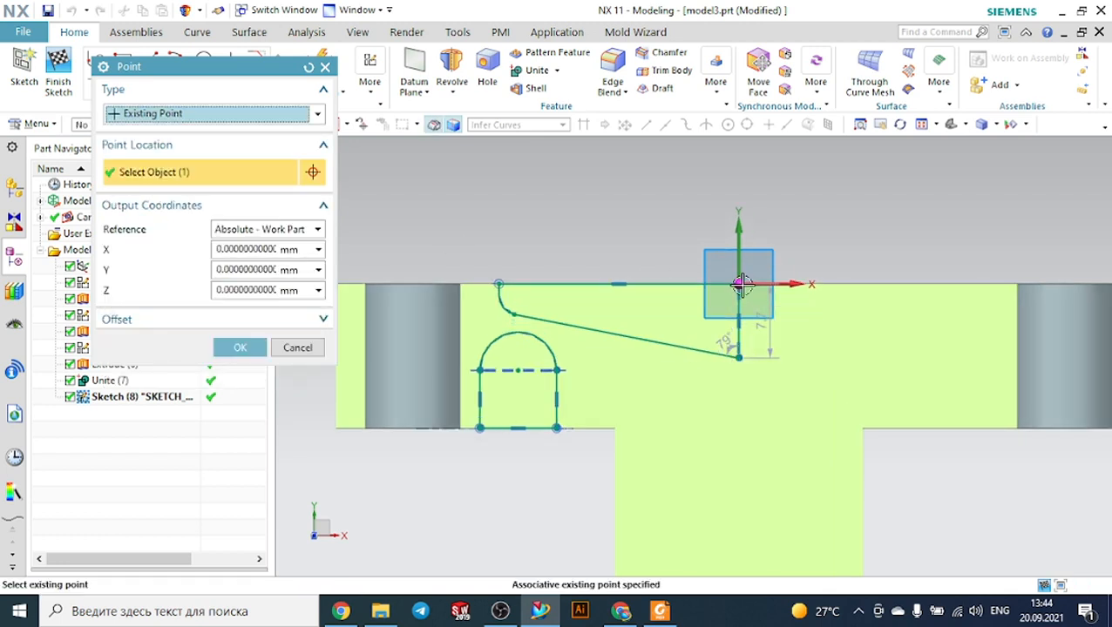
{"action": "left_click", "coordinate": [247, 347]}
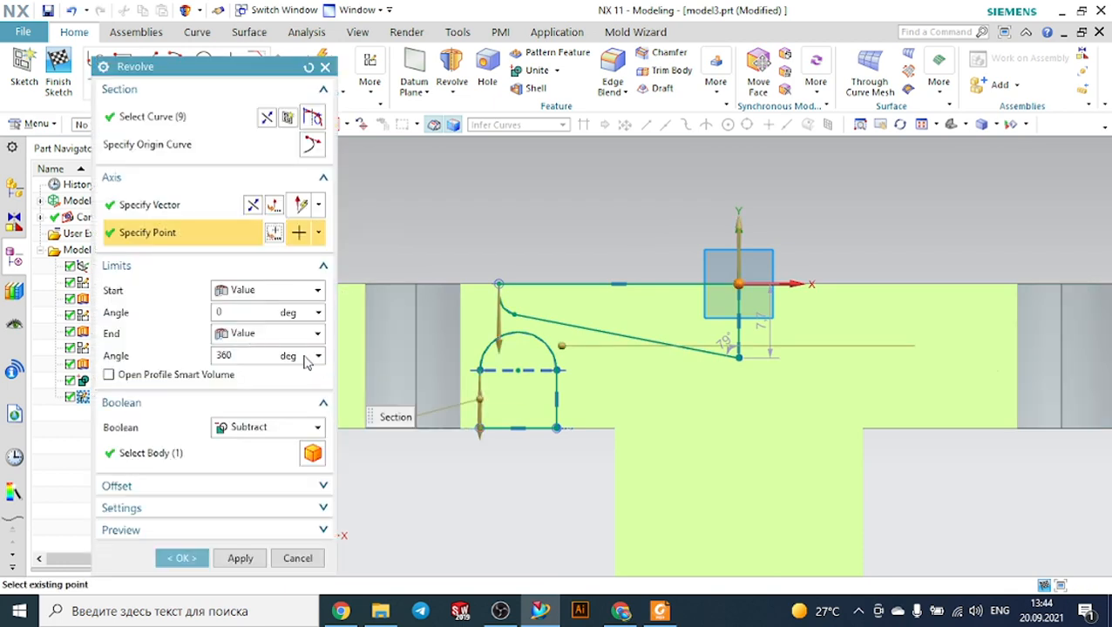
Specify the vertical Y direction as the axis vector and complete the subtracting Revolve of the recess and groove.
{"action": "left_click", "coordinate": [210, 208]}
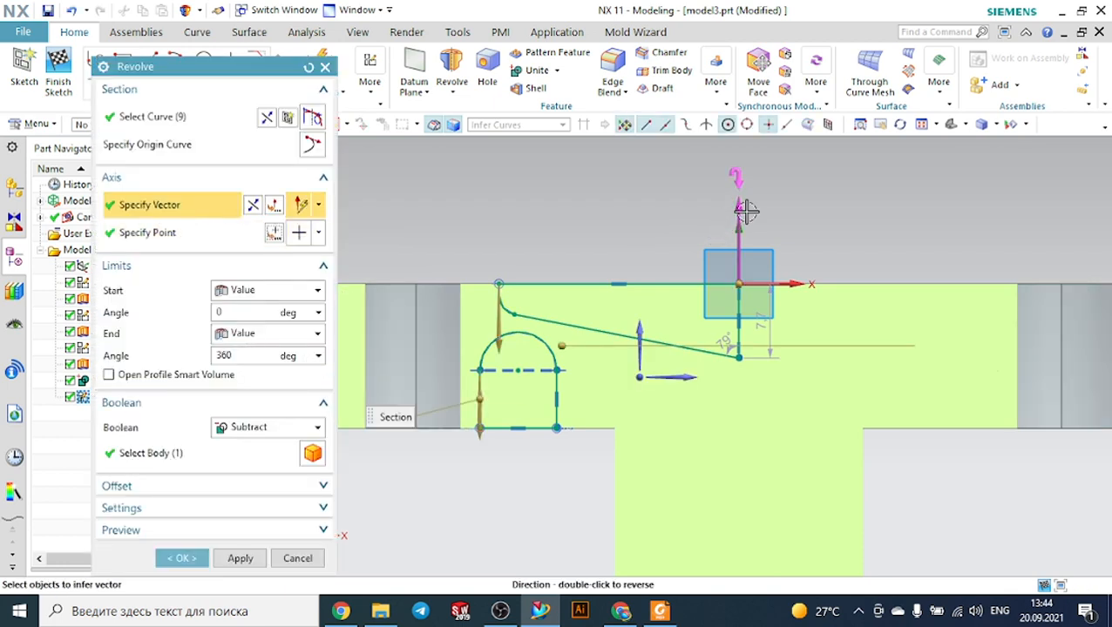
{"action": "scroll", "coordinate": [636, 234], "scroll_direction": "down", "scroll_amount": 2}
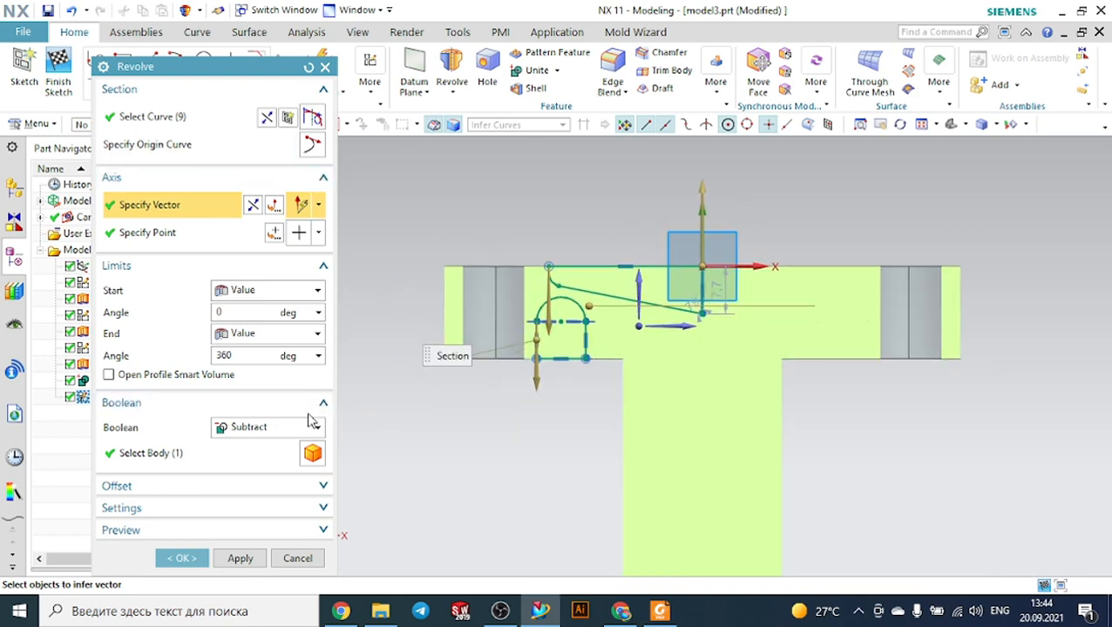
{"action": "middle_click_drag", "start_coordinate": [514, 405], "coordinate": [568, 440]}
{"action": "left_click", "coordinate": [181, 558]}
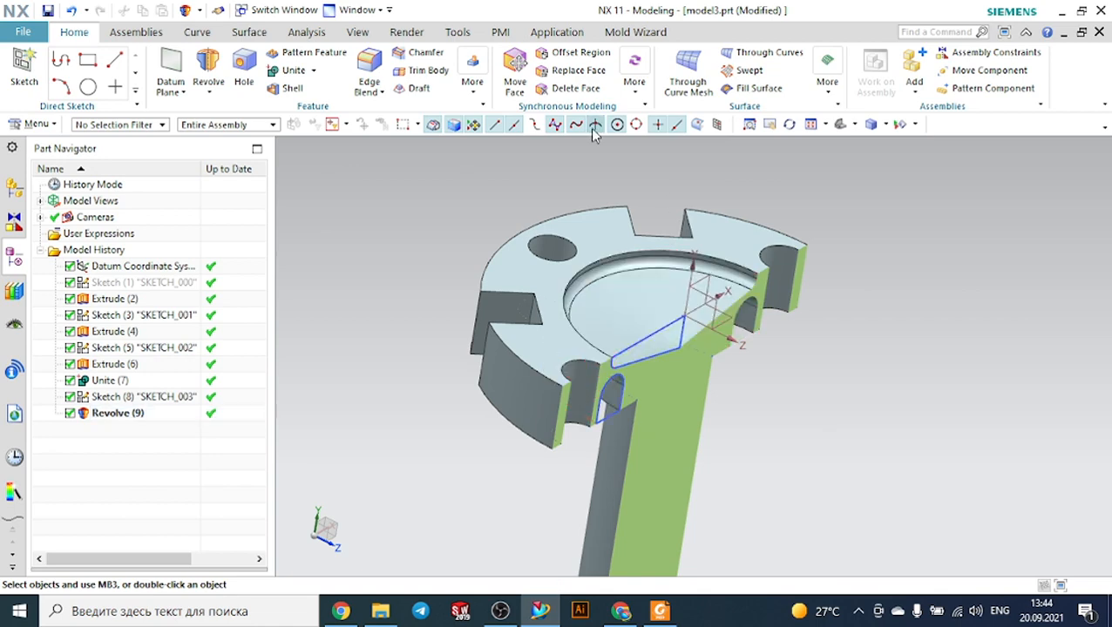
Turn off section clipping and check the whole shaft from the spline end and the flange end.
{"action": "left_click", "coordinate": [370, 38]}
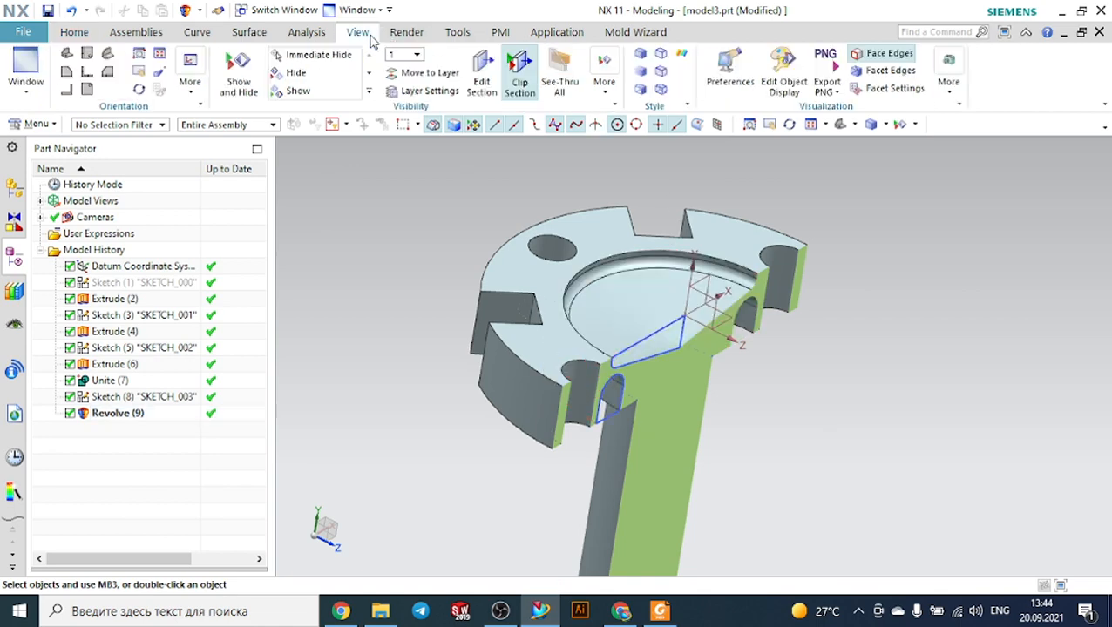
{"action": "left_click", "coordinate": [523, 81]}
{"action": "left_click", "coordinate": [457, 31]}
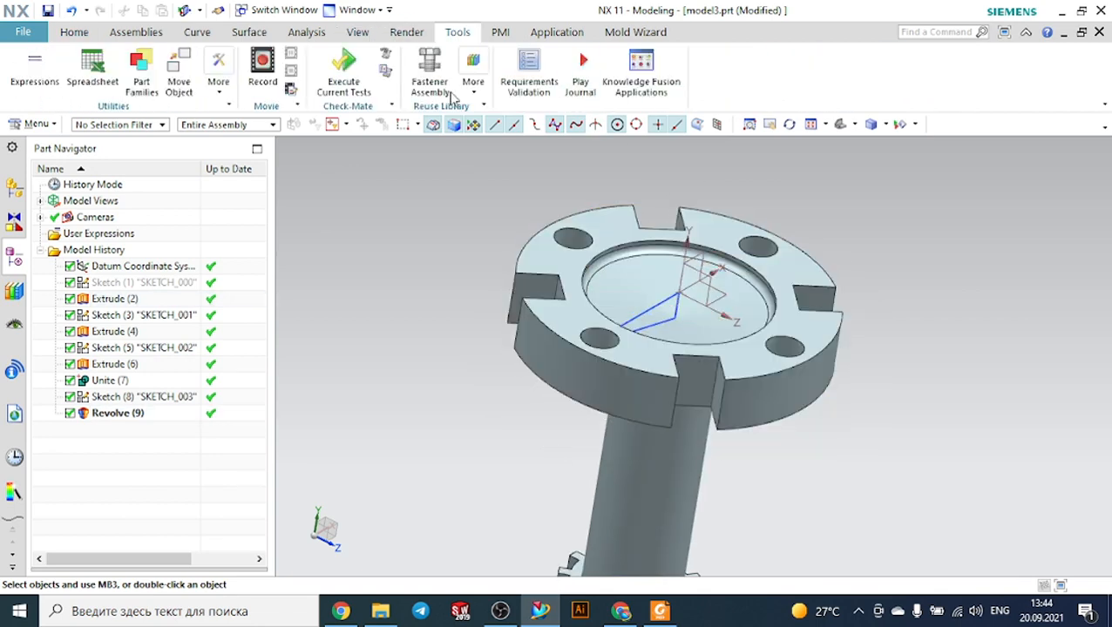
{"action": "left_click", "coordinate": [74, 32]}
{"action": "scroll", "coordinate": [473, 175], "scroll_direction": "down", "scroll_amount": 2}
{"action": "middle_click_drag", "start_coordinate": [789, 220], "coordinate": [758, 226]}
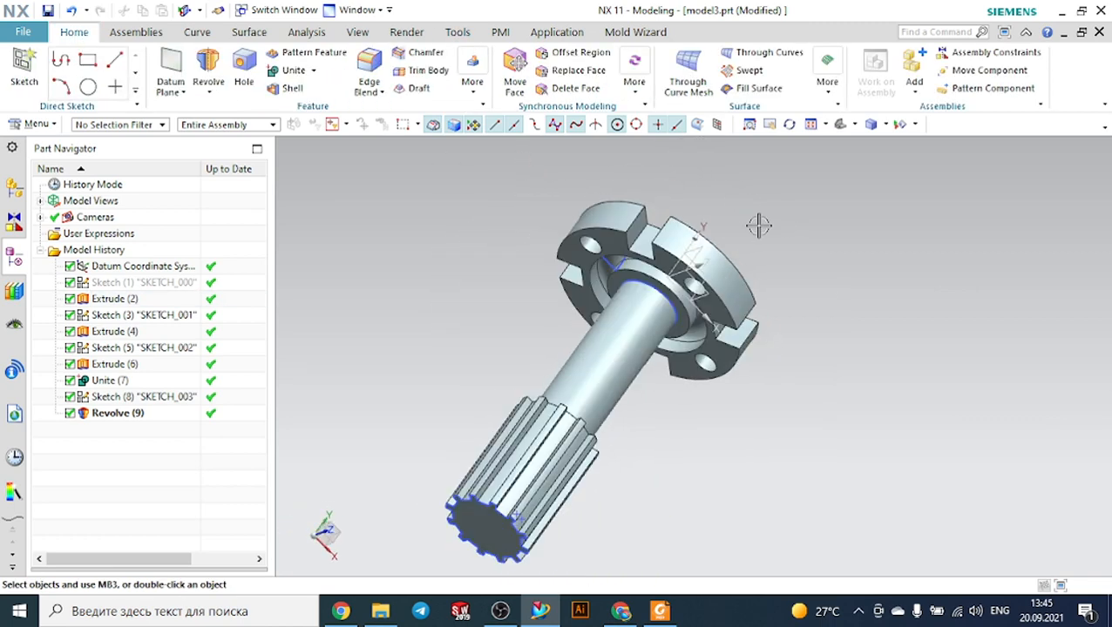
{"action": "left_click", "coordinate": [838, 127]}
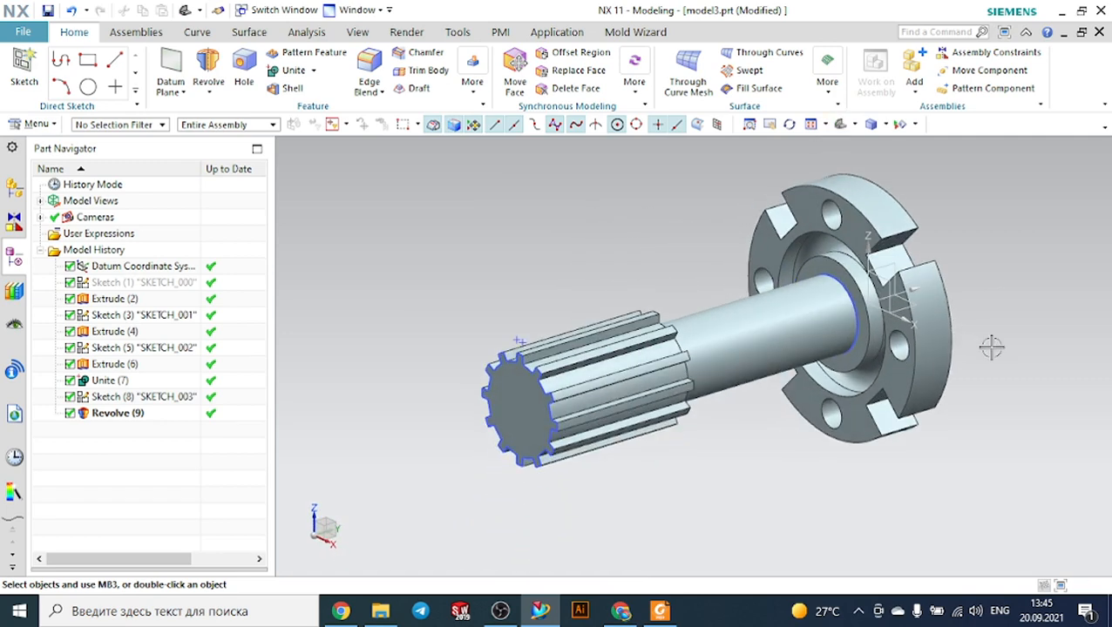
{"action": "middle_click_drag", "start_coordinate": [1010, 343], "coordinate": [935, 355]}
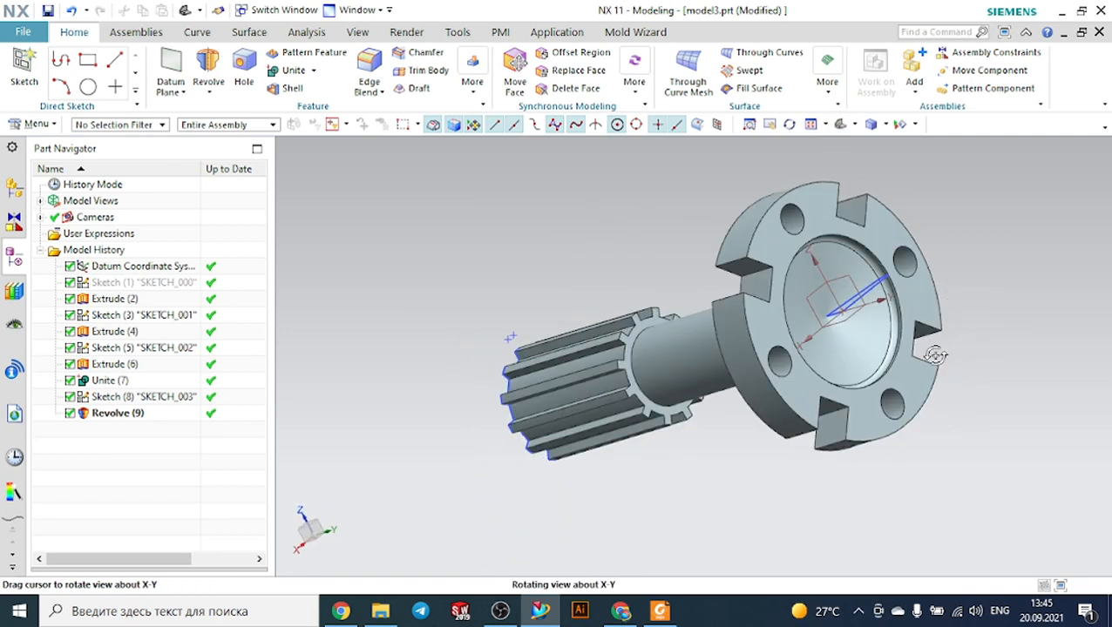
Hide all sketches and return the shaft to the preset pictorial view.
{"action": "left_click", "coordinate": [900, 125]}
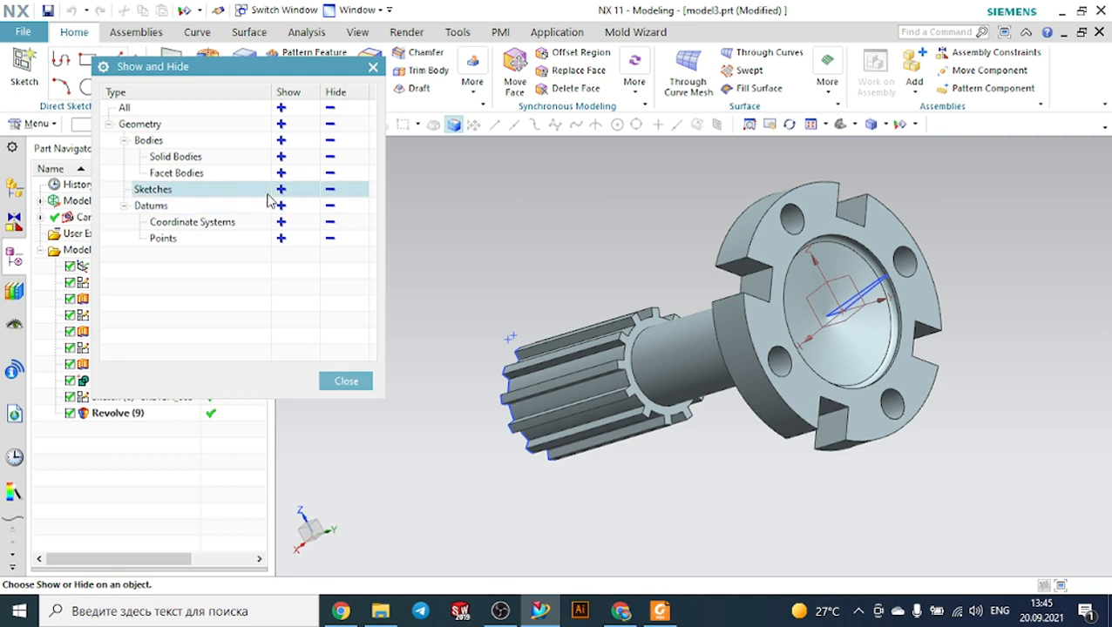
{"action": "left_click", "coordinate": [333, 193]}
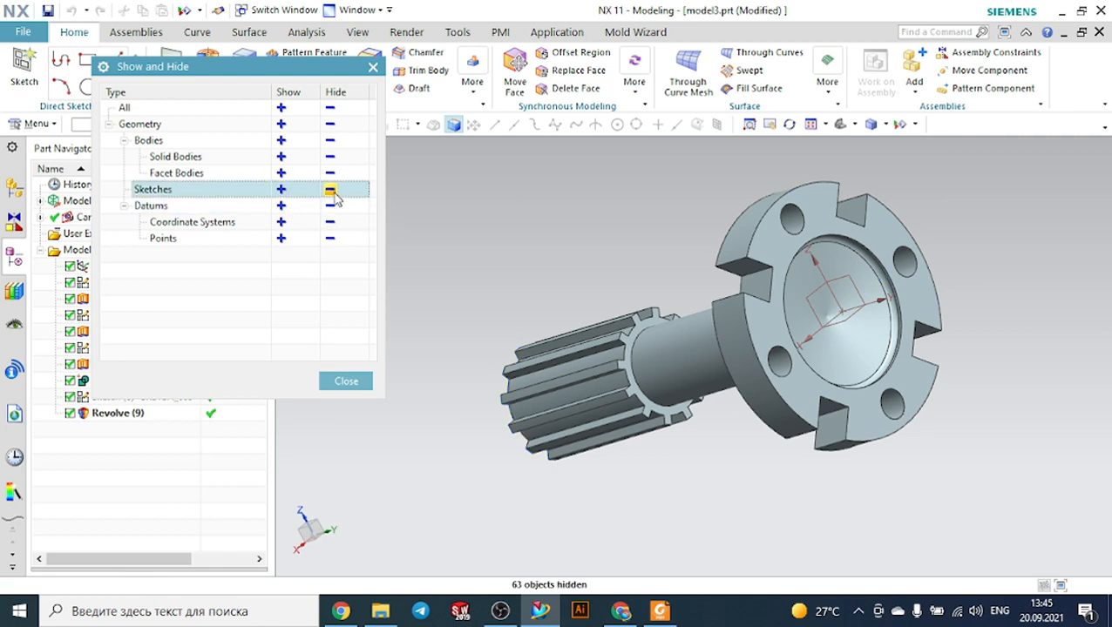
{"action": "left_click", "coordinate": [348, 380]}
{"action": "scroll", "coordinate": [479, 267], "scroll_direction": "down", "scroll_amount": 3}
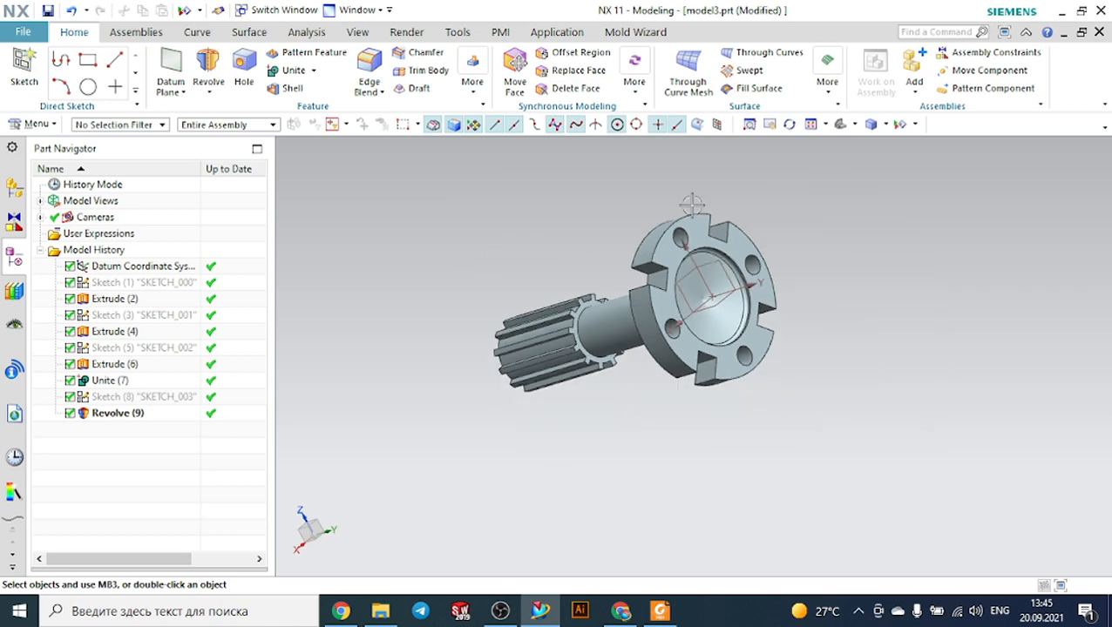
{"action": "left_click", "coordinate": [840, 125]}
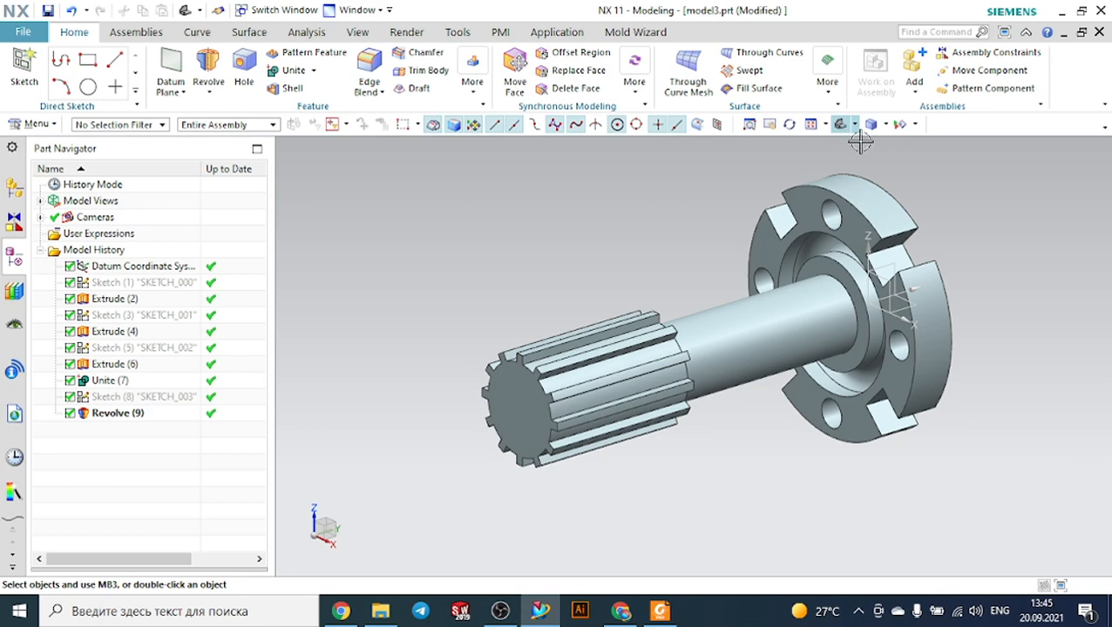
Switch to Foxit Reader and compare the finished shaft with drawing 11.
{"action": "left_click", "coordinate": [672, 613]}
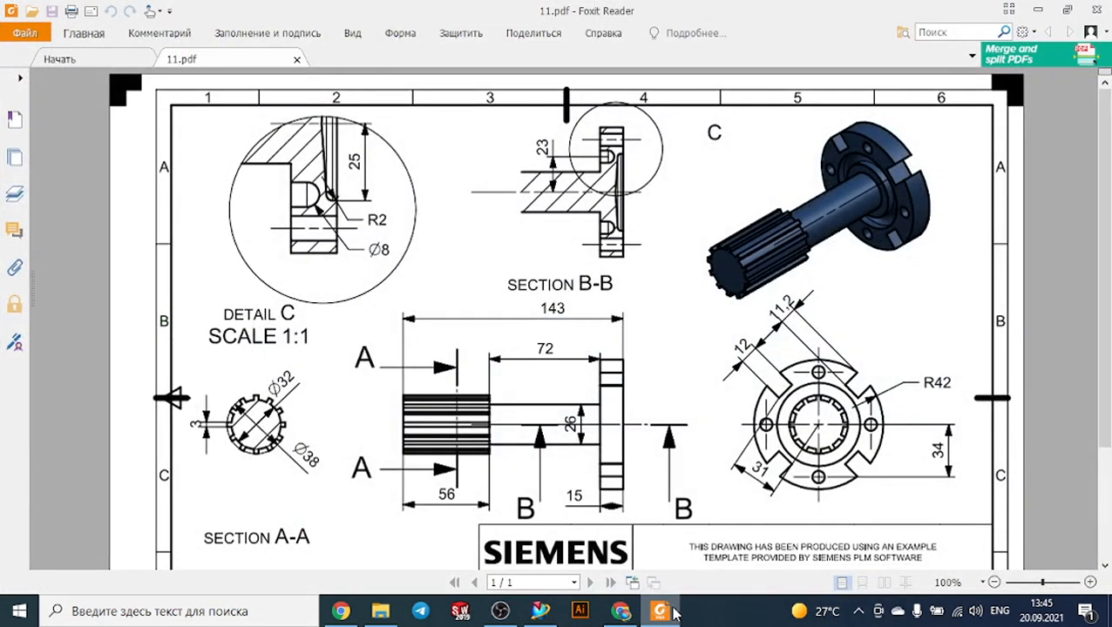
{"action": "scroll", "coordinate": [693, 511], "scroll_direction": "down", "scroll_amount": 2}
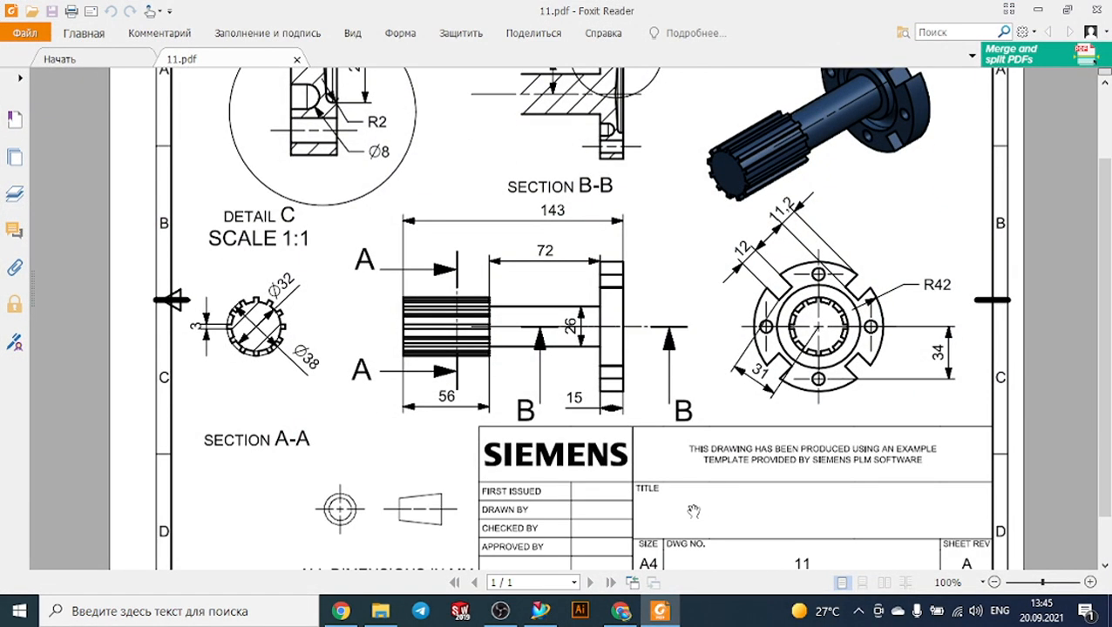
{"action": "scroll", "coordinate": [693, 512], "scroll_direction": "up", "scroll_amount": 2}
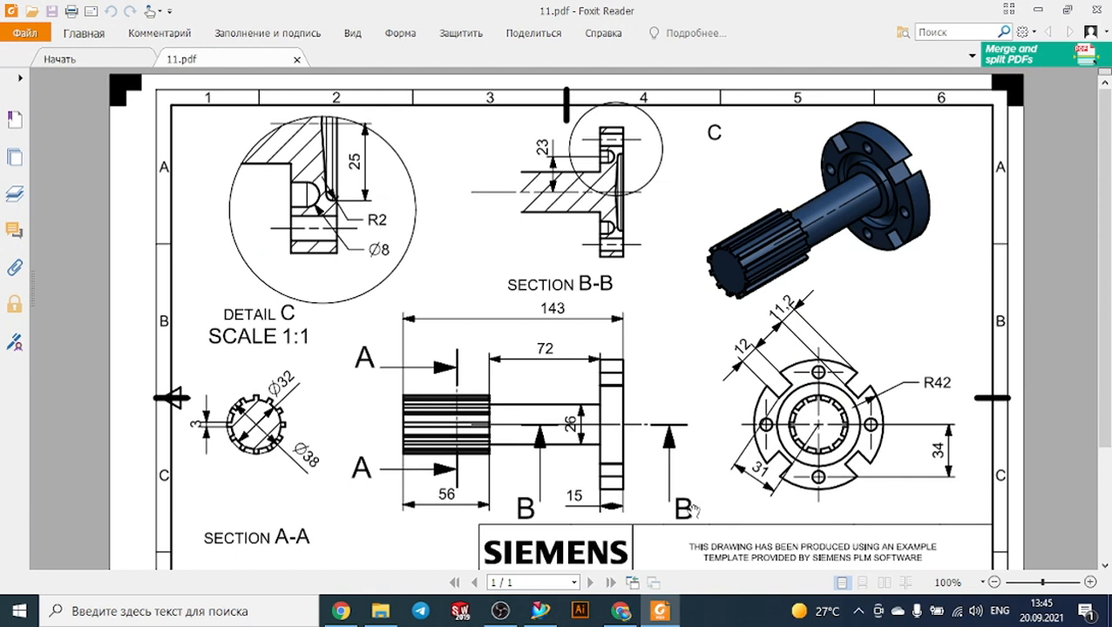
Switch to the Google Meet call in Chrome and stop presenting the screen.
{"action": "mouse_move", "coordinate": [620, 610]}
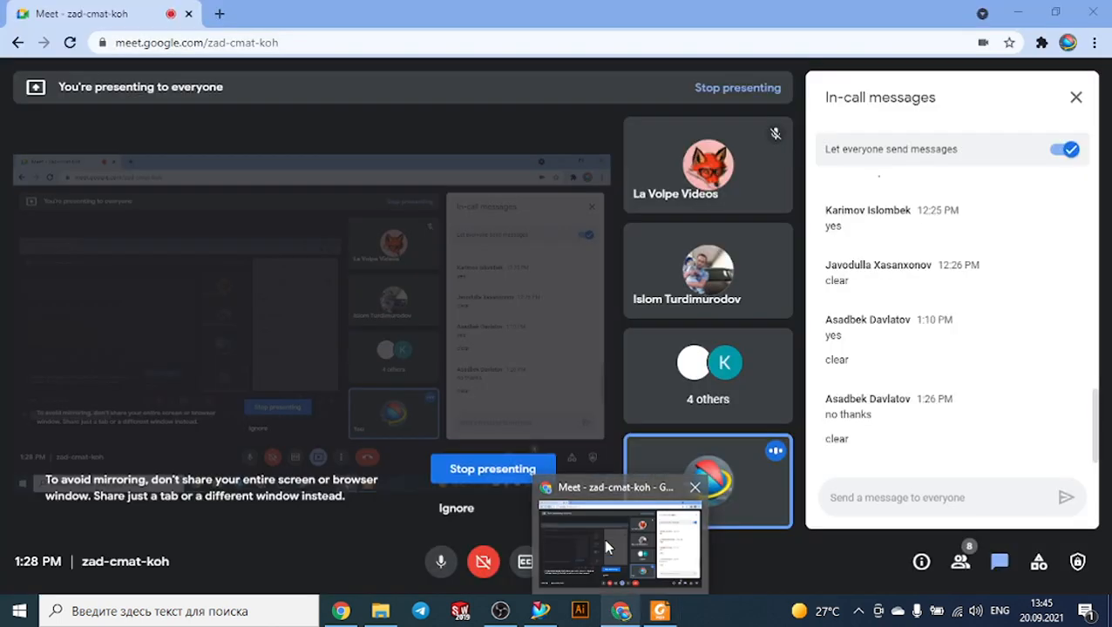
{"action": "left_click", "coordinate": [608, 547]}
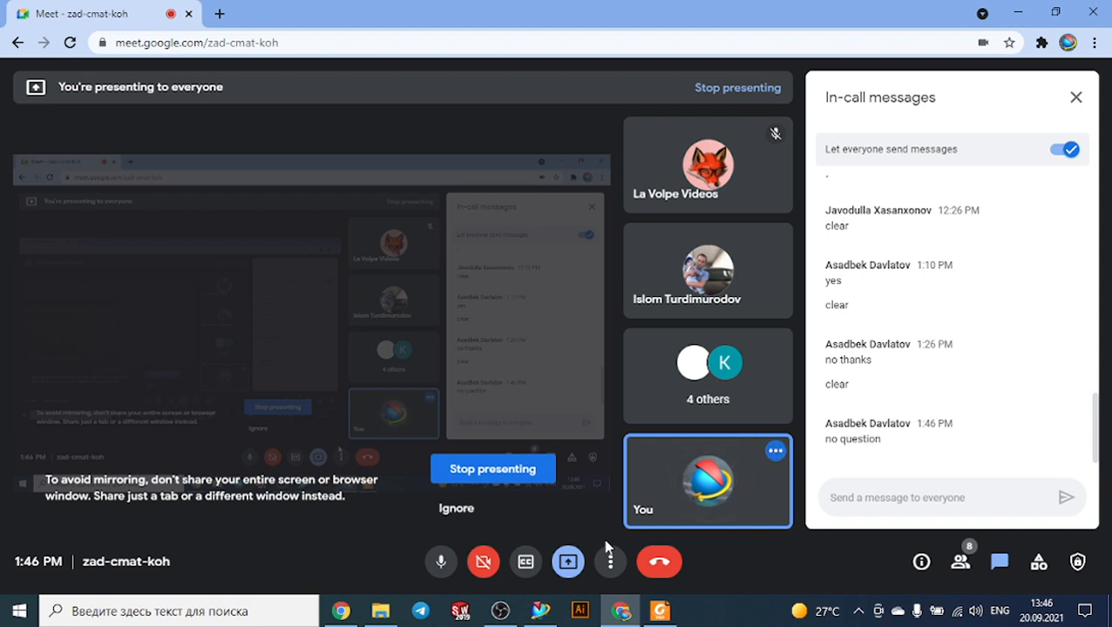
{"action": "left_click", "coordinate": [571, 564]}
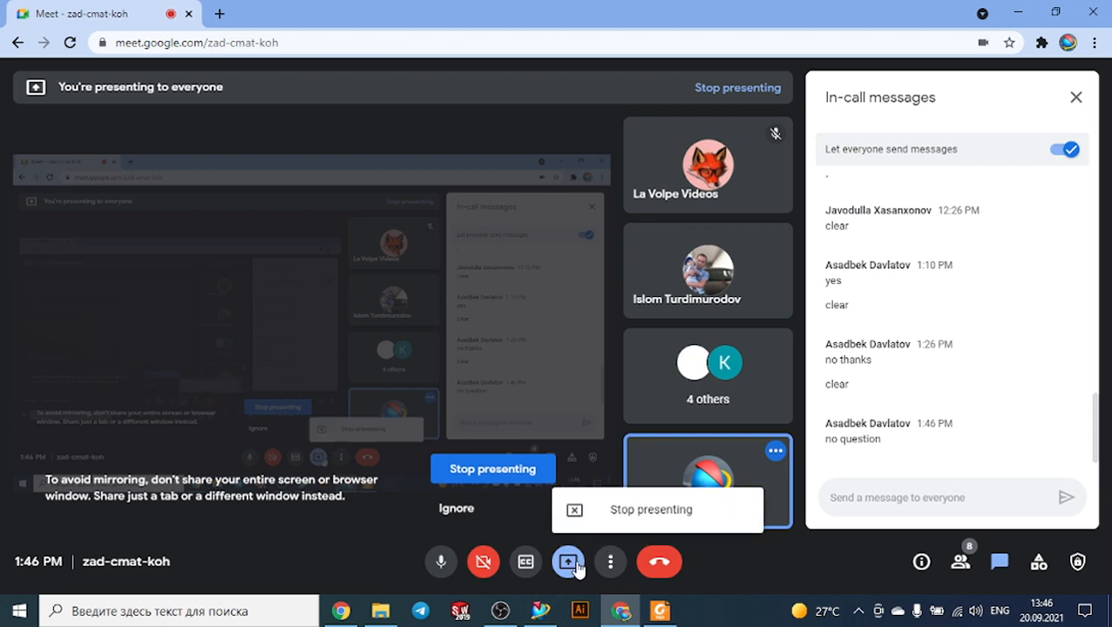
{"action": "left_click", "coordinate": [650, 510]}
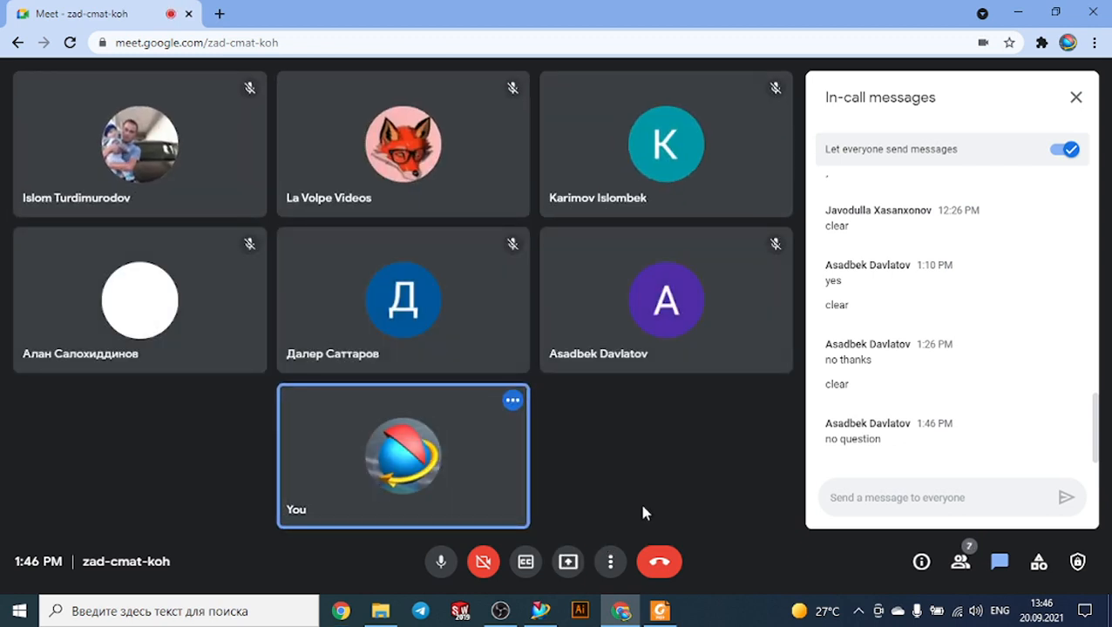